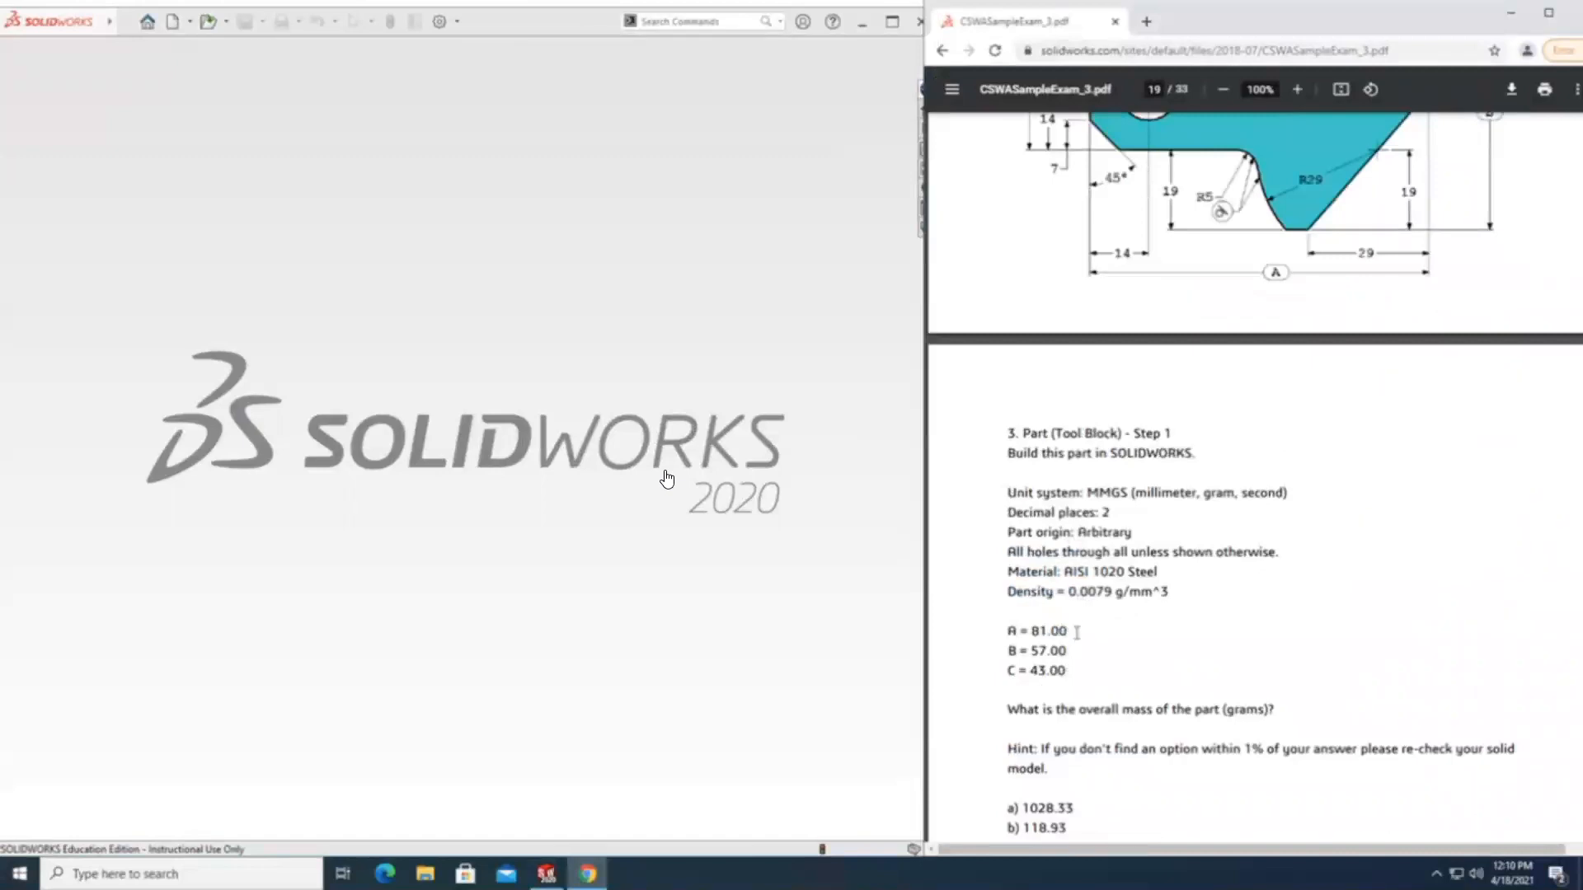
Read the Tool Block exam questions 3 and 4, examining the dimensioned drawing, unit system, material, and A, B and C values.
scroll(1207, 575, down, 1)
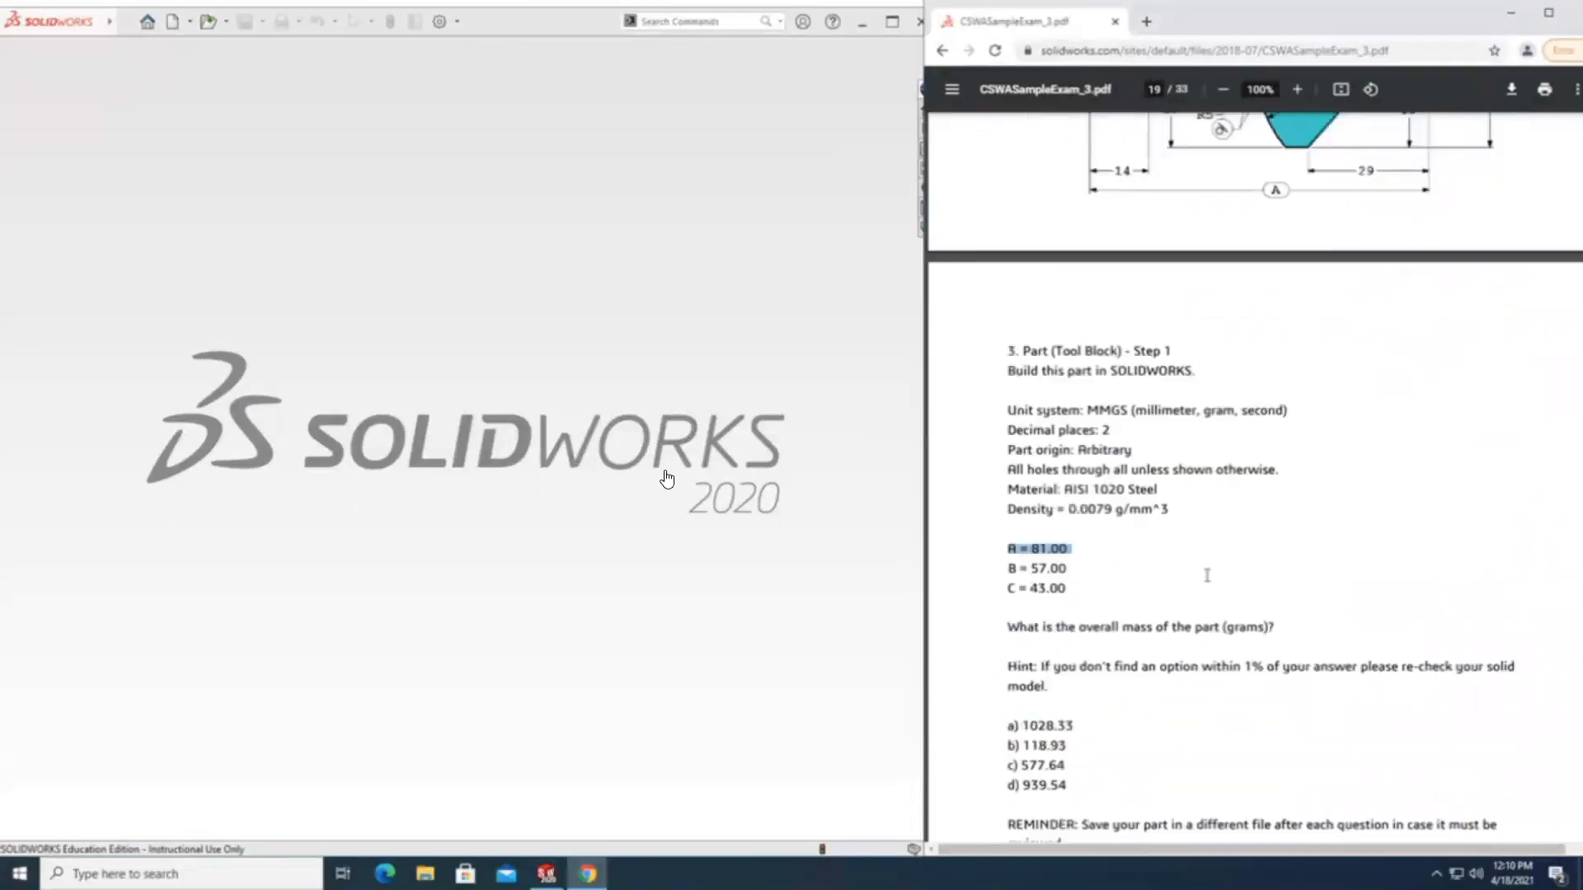
scroll(1207, 575, down, 4)
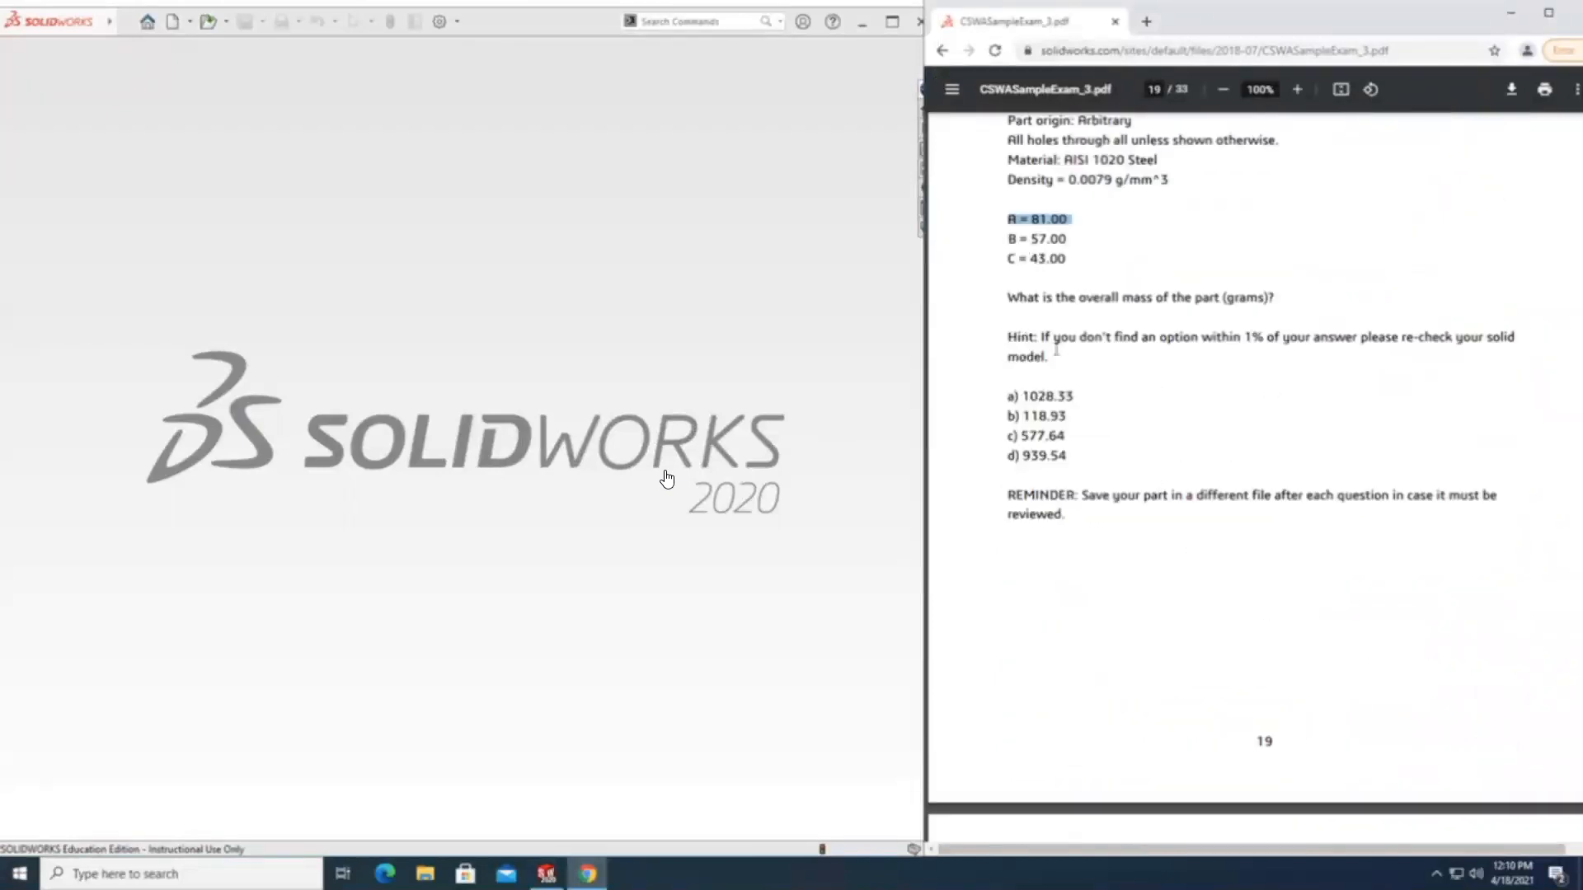
scroll(1045, 415, down, 7)
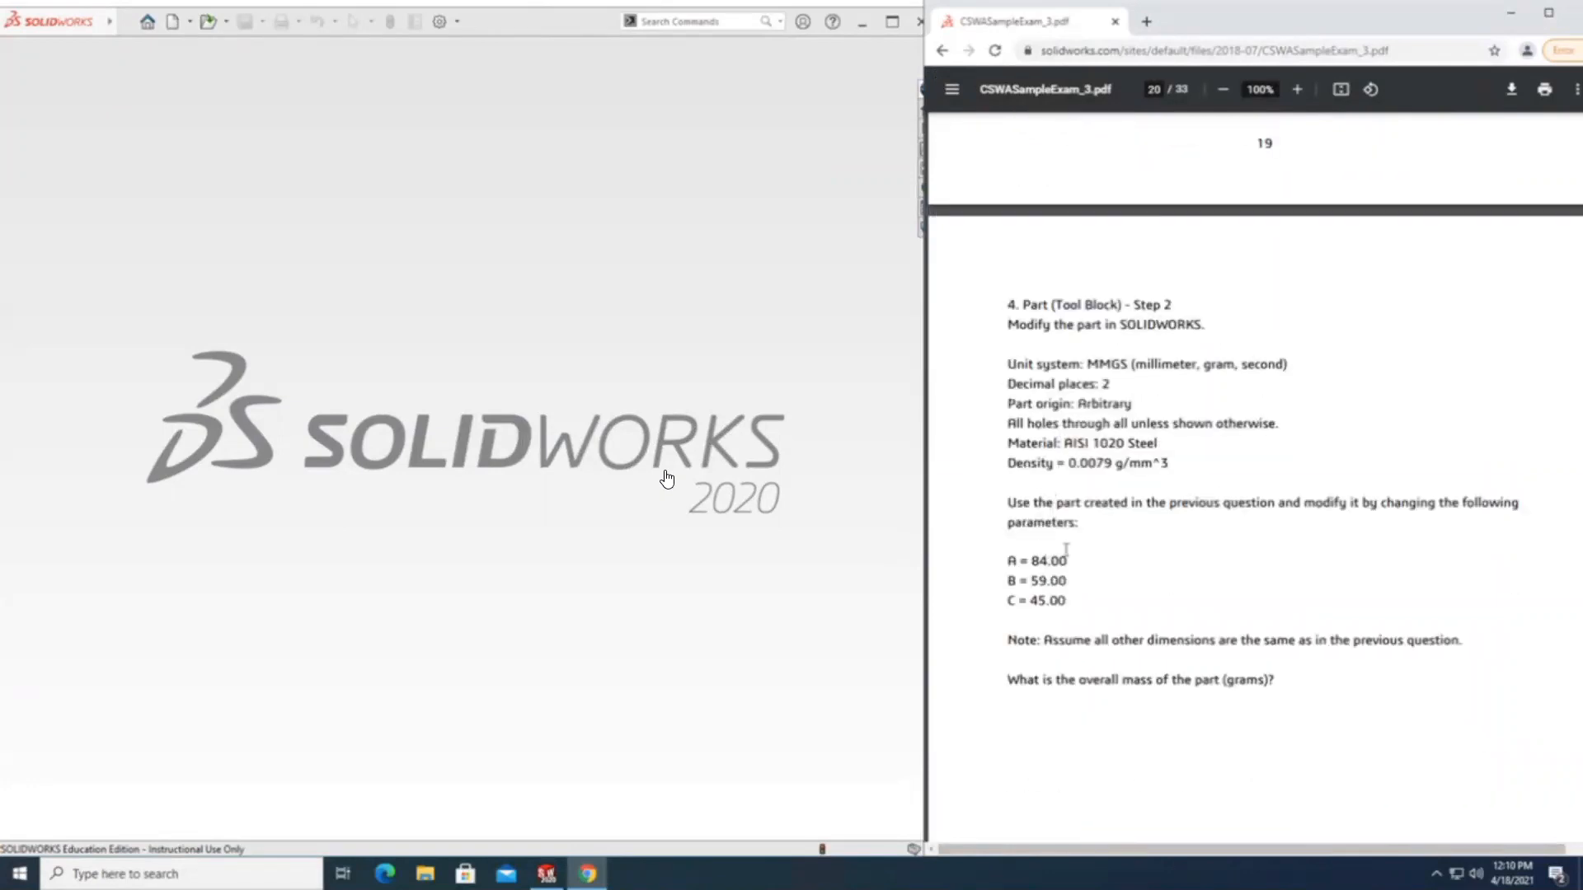
drag(1069, 559, 1012, 589)
drag(1008, 677, 1299, 684)
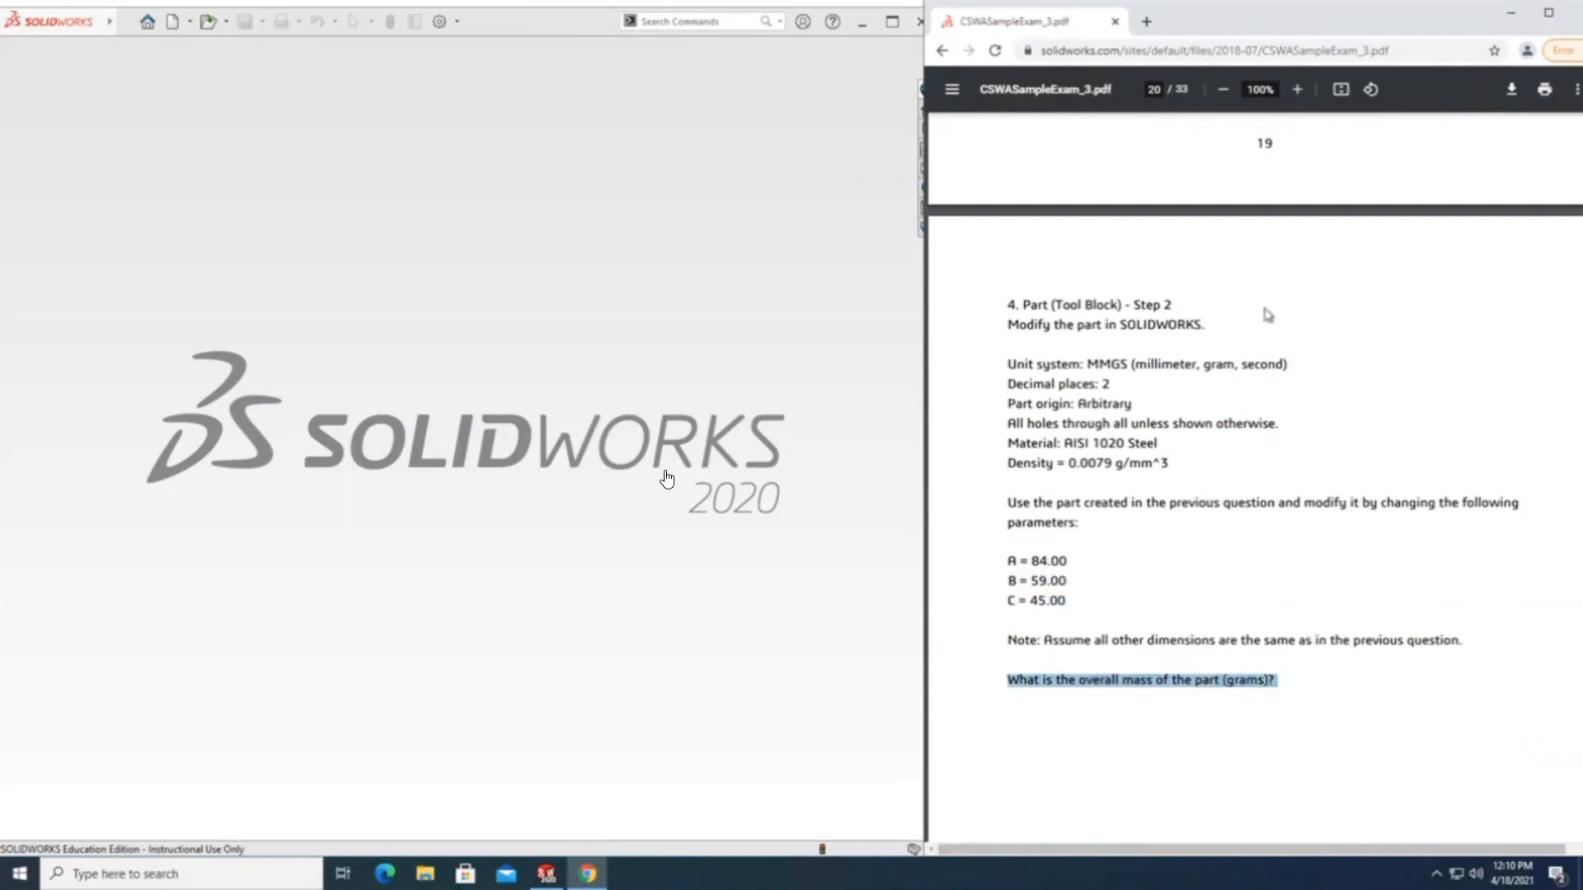
scroll(1262, 334, up, 6)
scroll(1256, 363, up, 8)
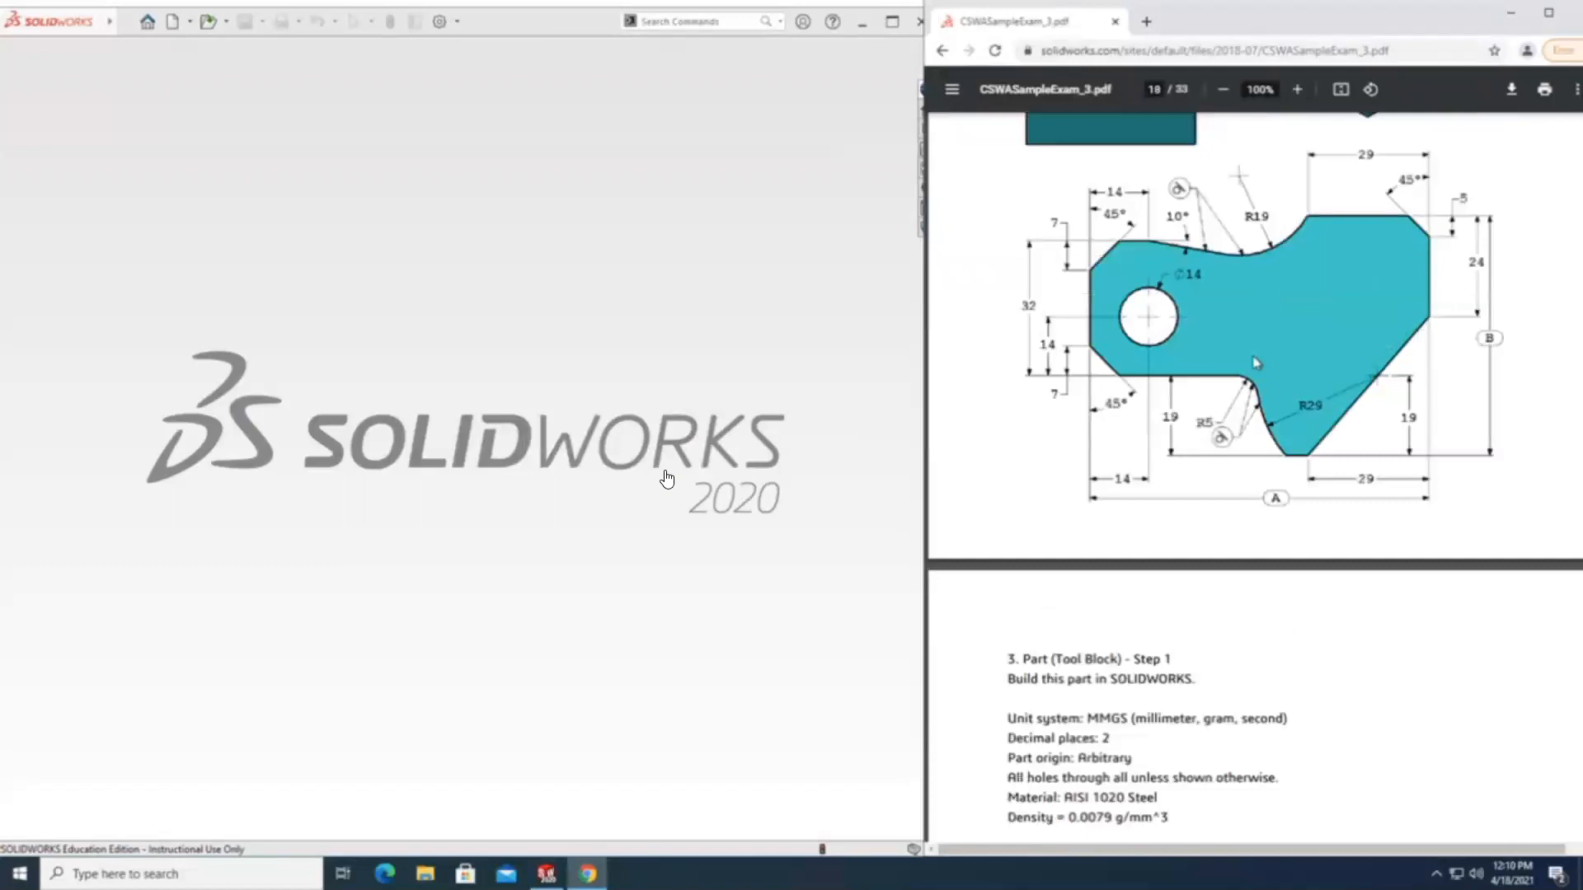
scroll(1256, 363, up, 2)
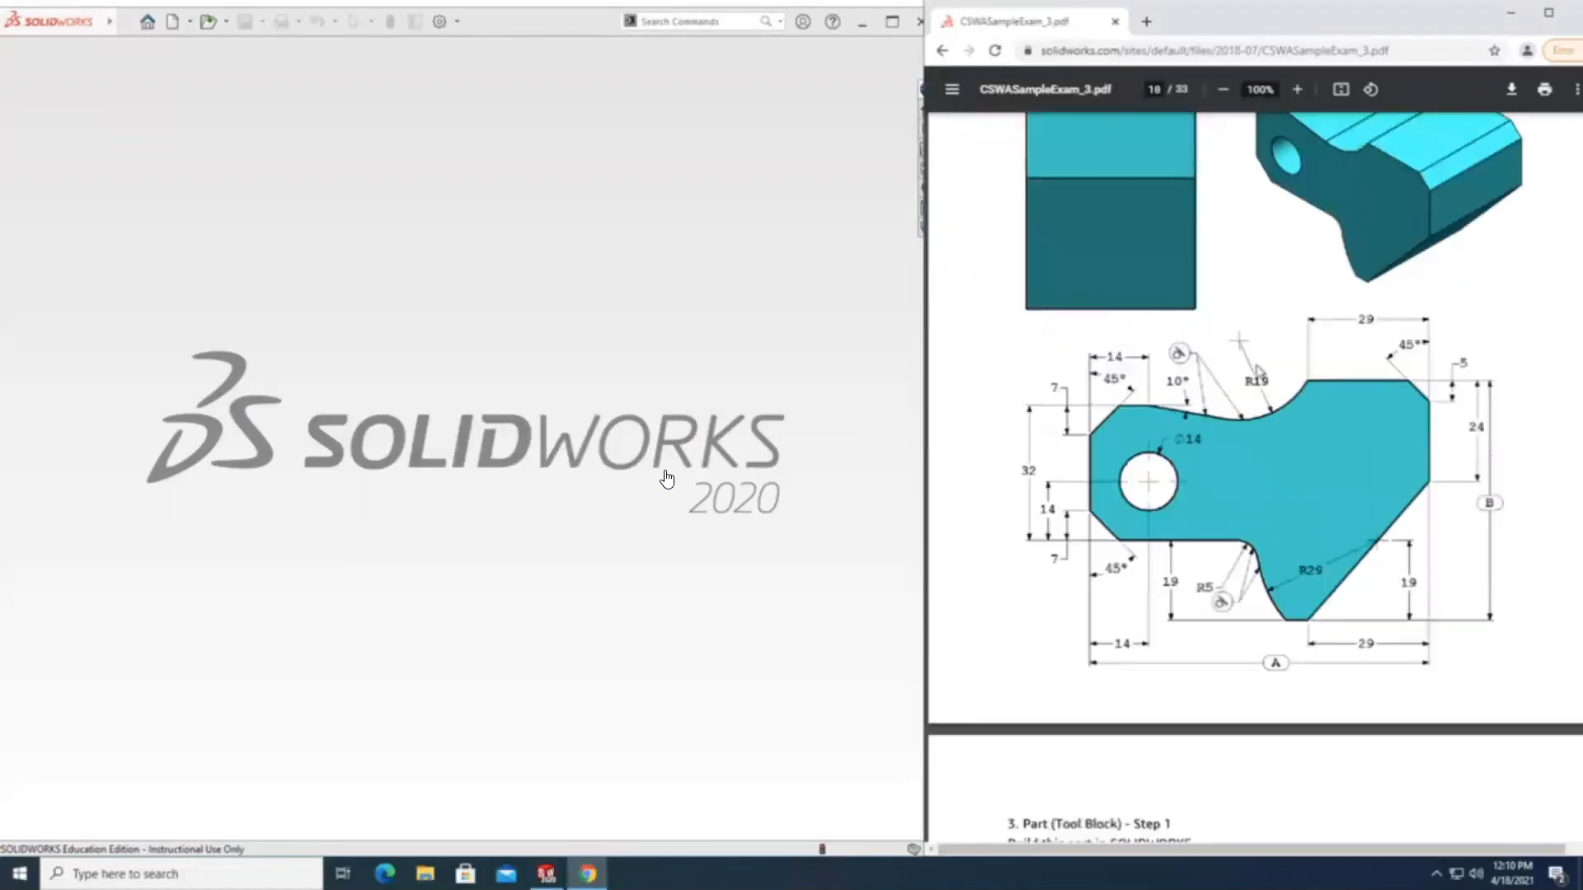
scroll(1257, 371, down, 3)
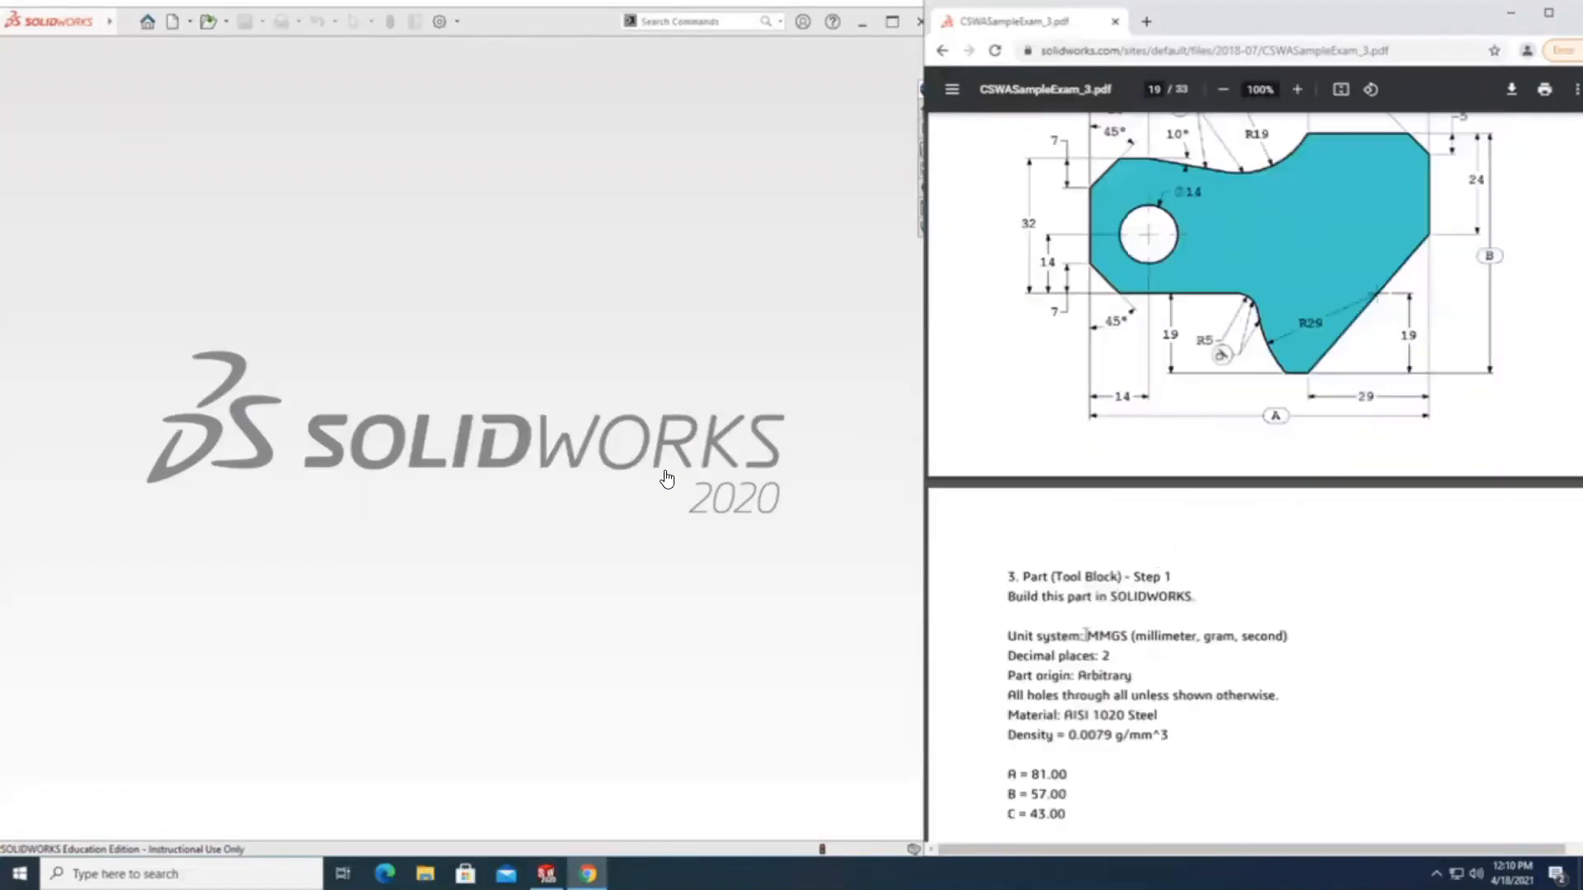
scroll(1085, 635, down, 2)
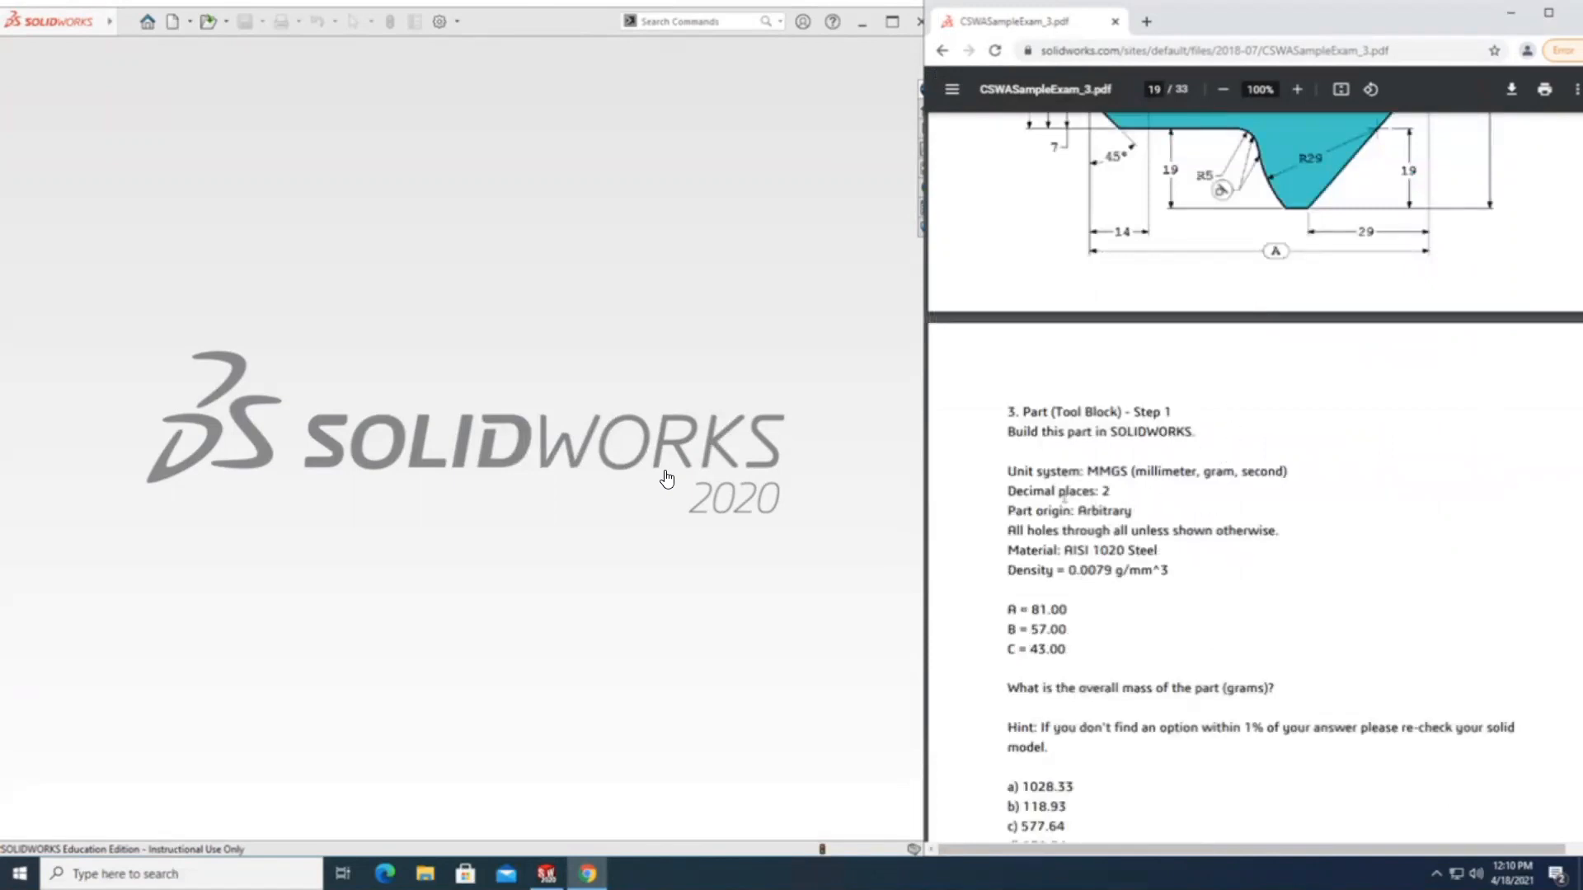
drag(1130, 550, 1087, 548)
scroll(1070, 430, up, 6)
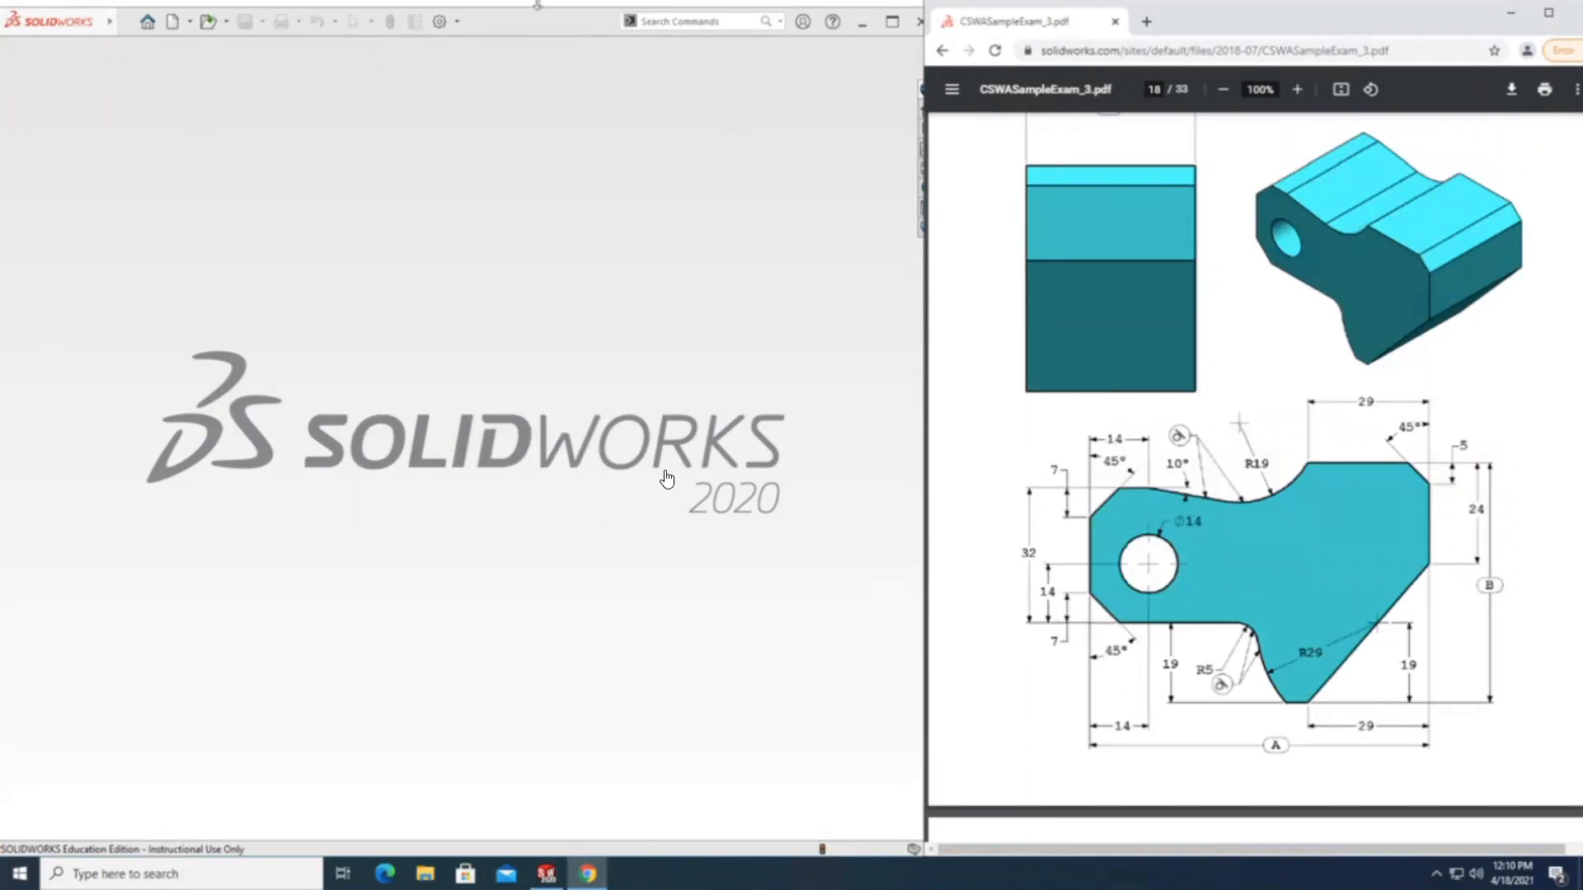
Create a new part document for modelling the tool block shown in the exam drawing.
key(ctrl+n)
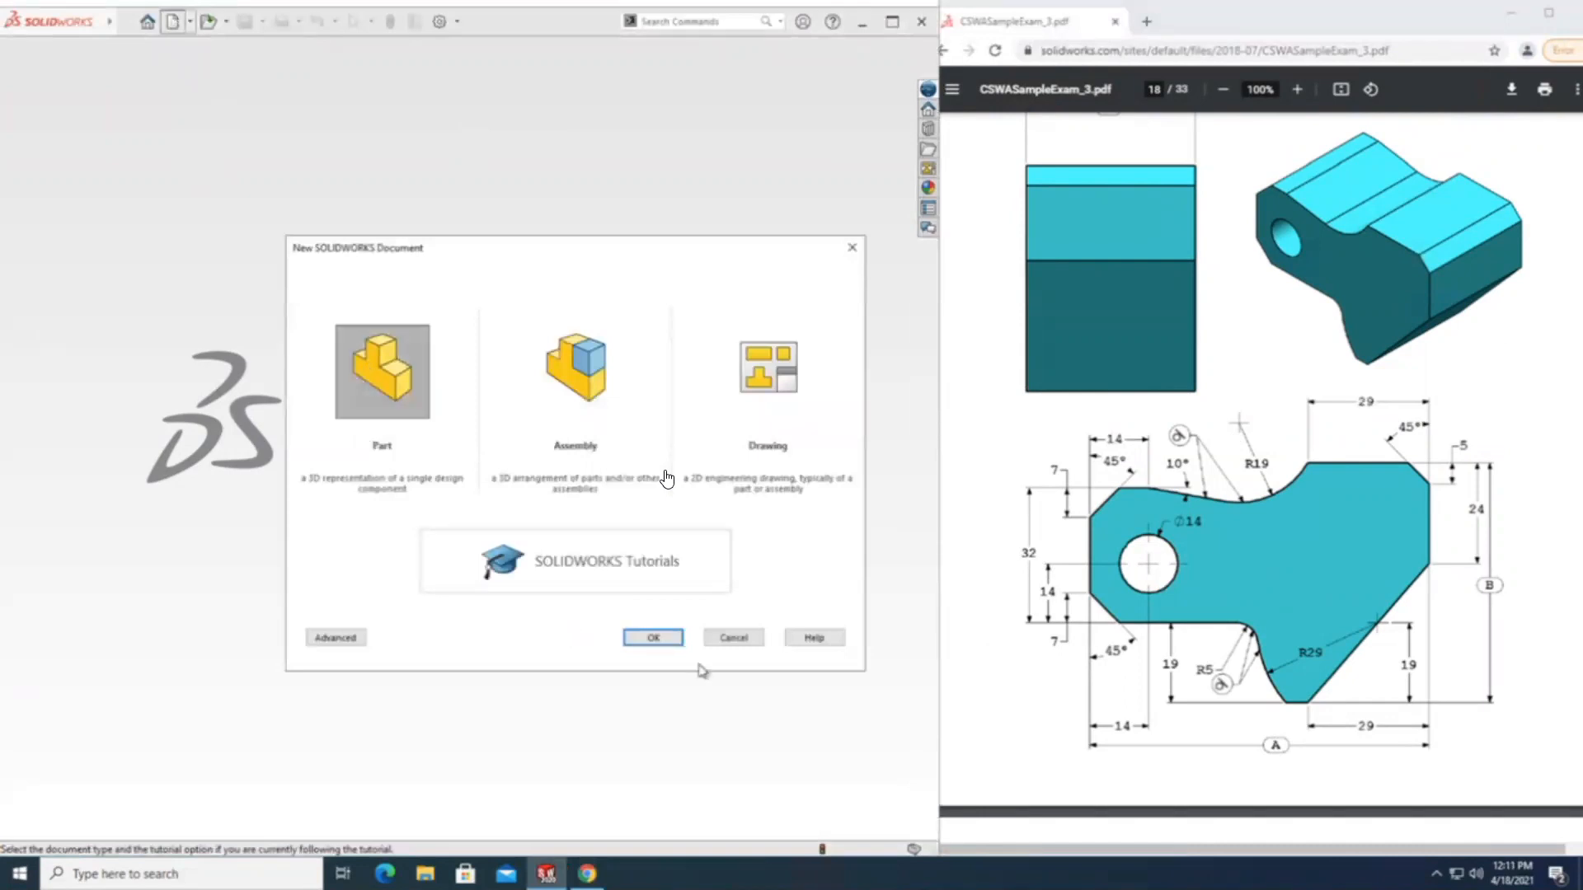
click(653, 638)
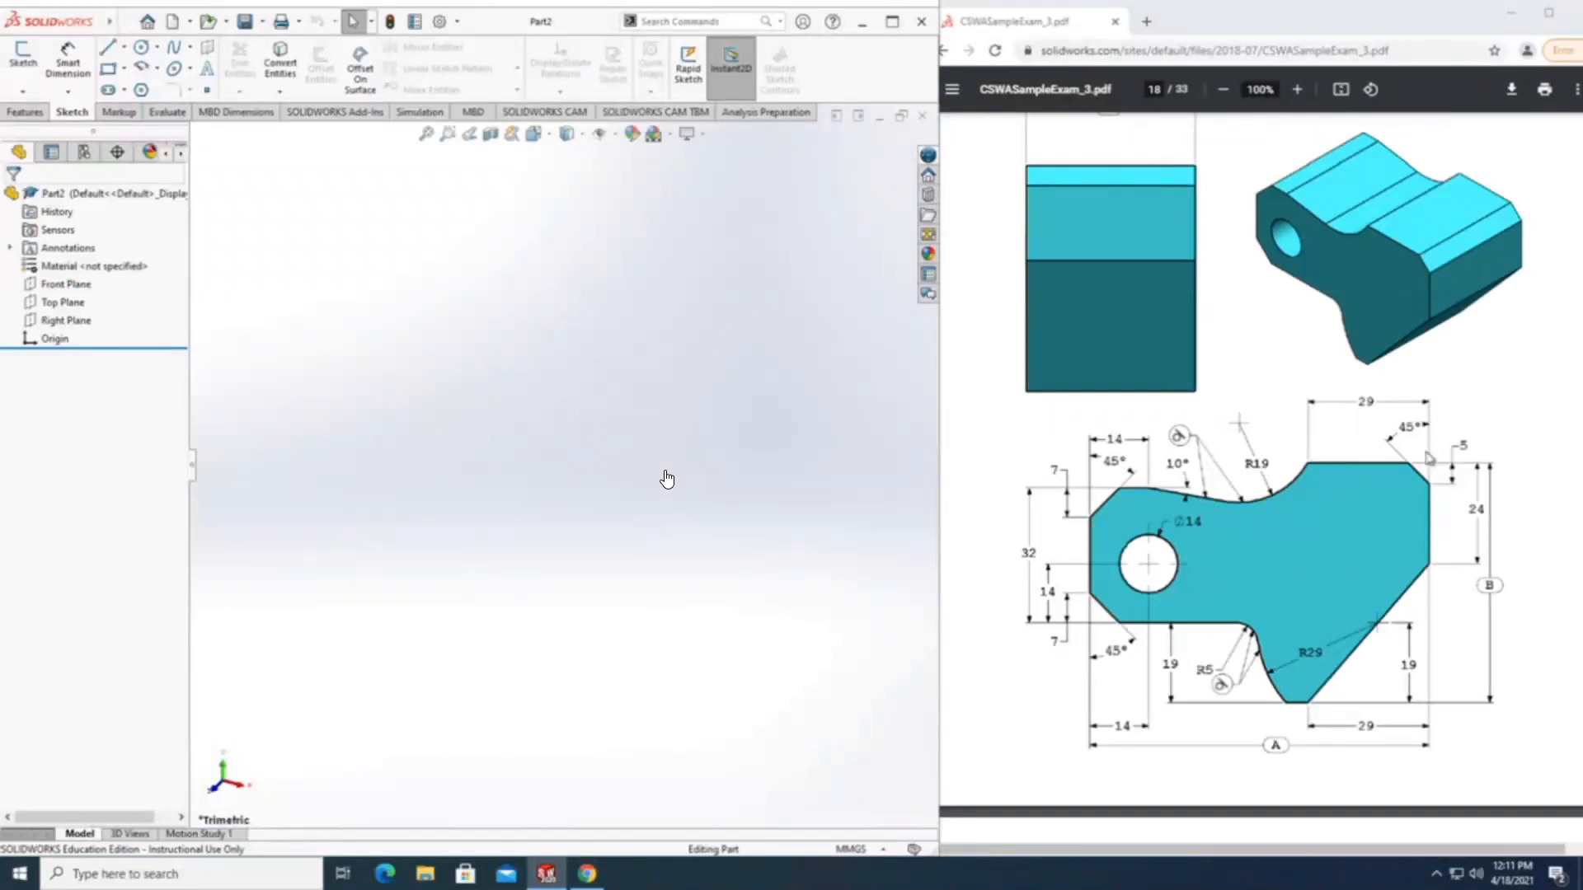
scroll(1126, 597, up, 1)
scroll(1126, 593, down, 1)
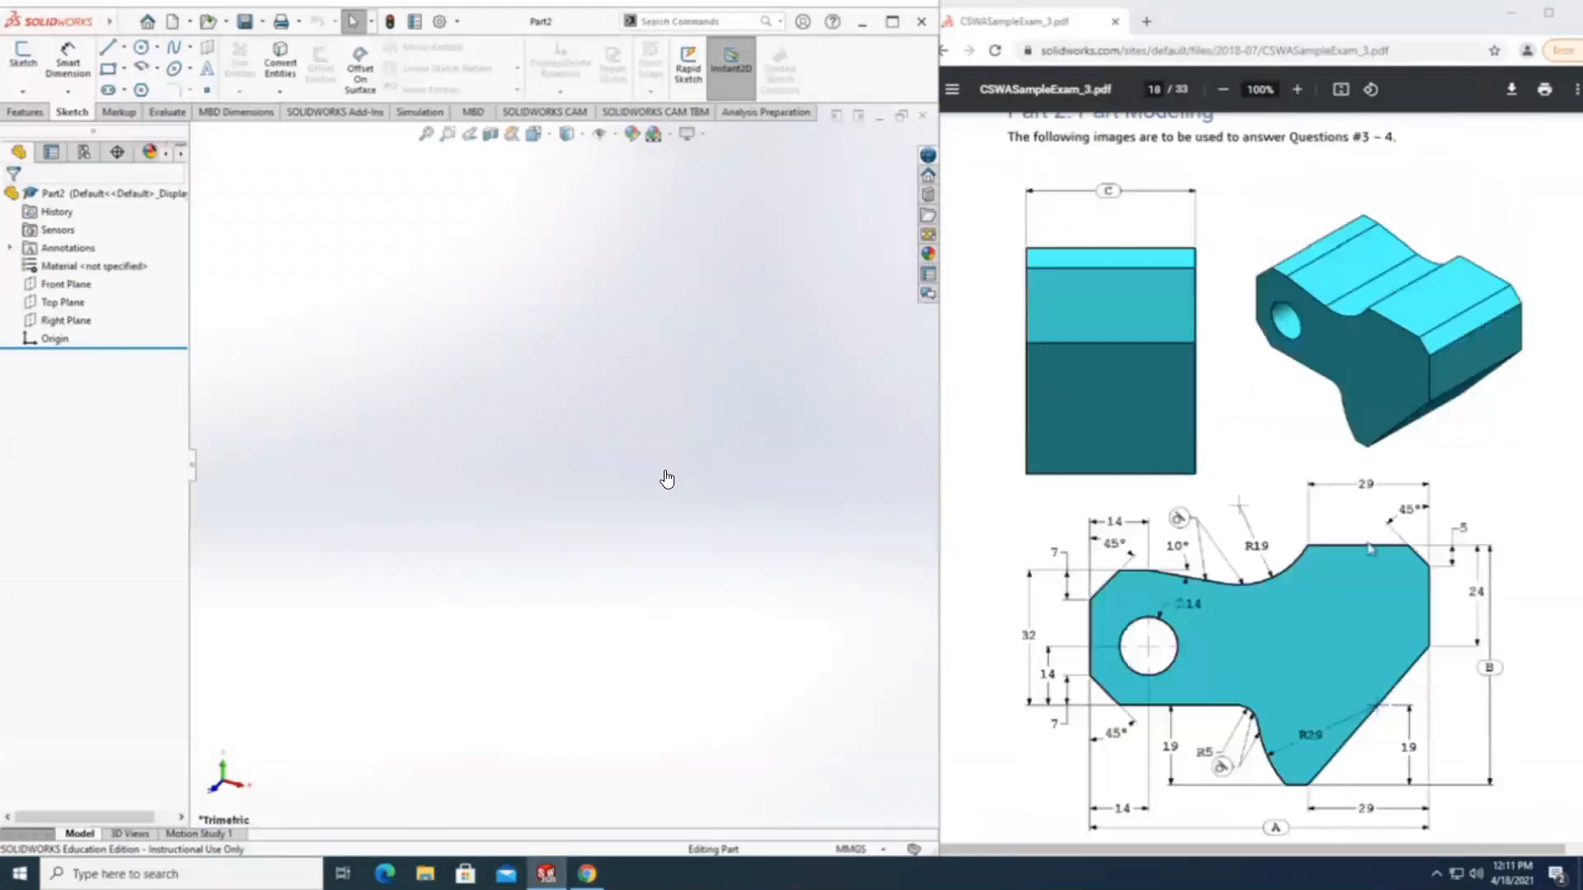
scroll(1361, 536, down, 1)
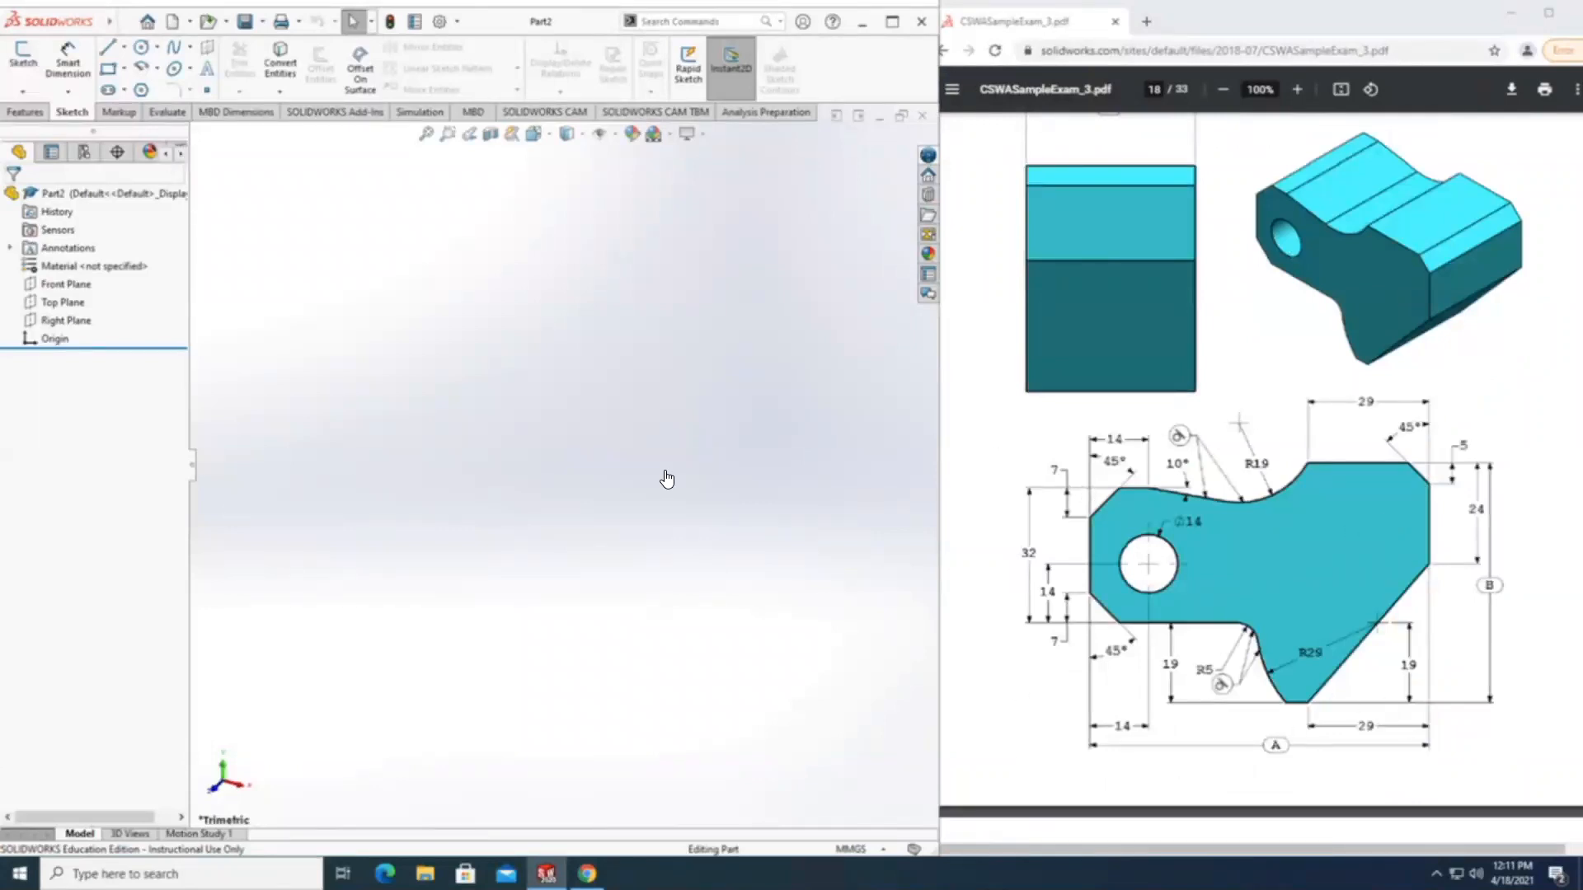
click(67, 285)
click(25, 58)
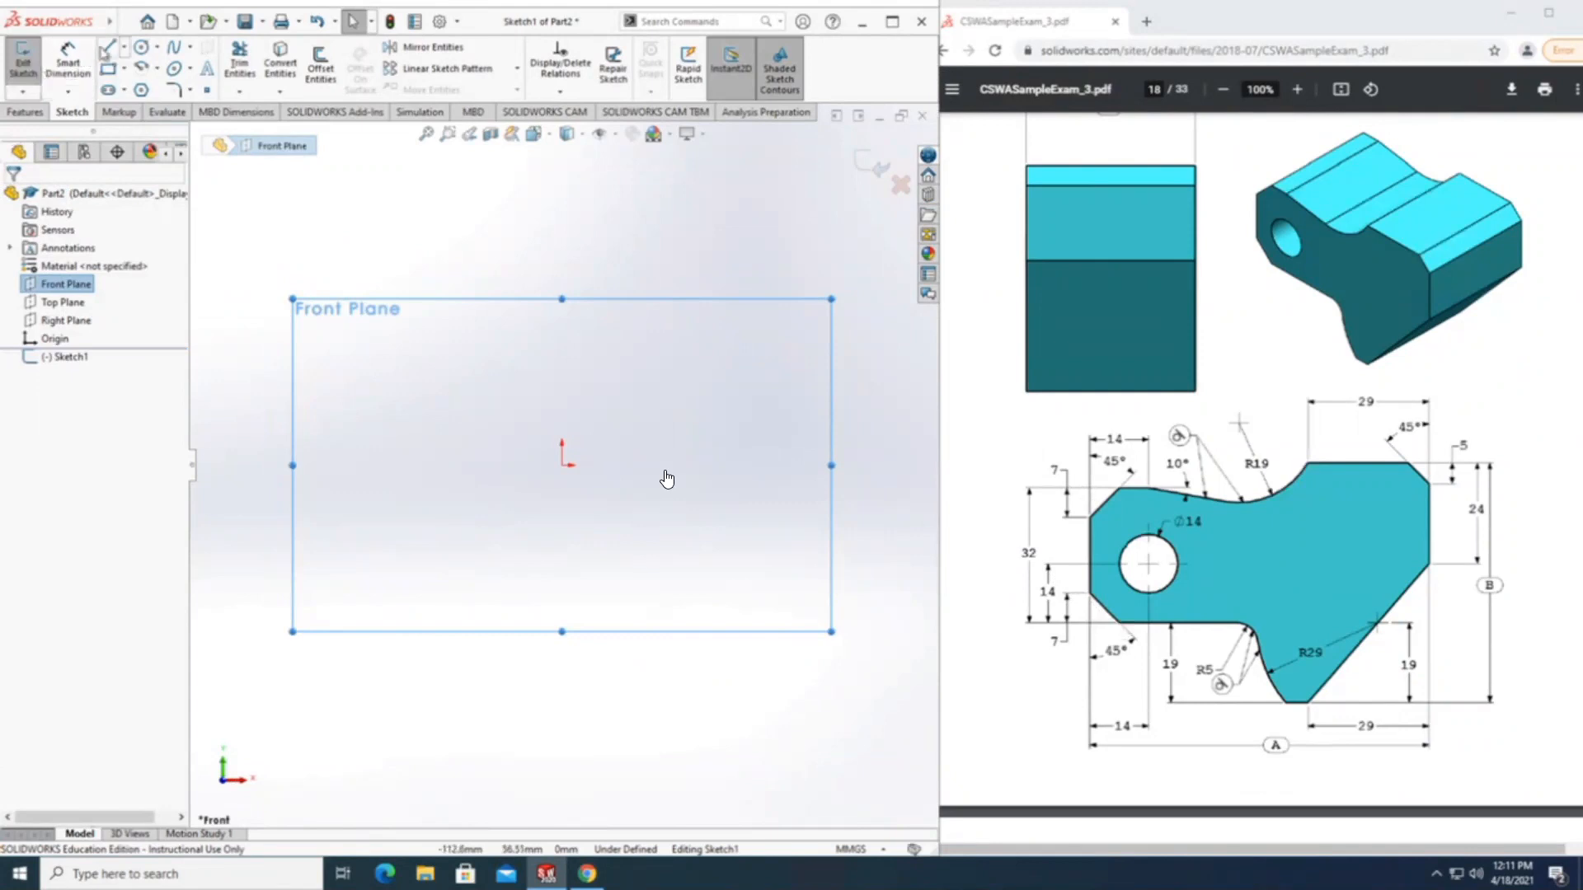
click(563, 467)
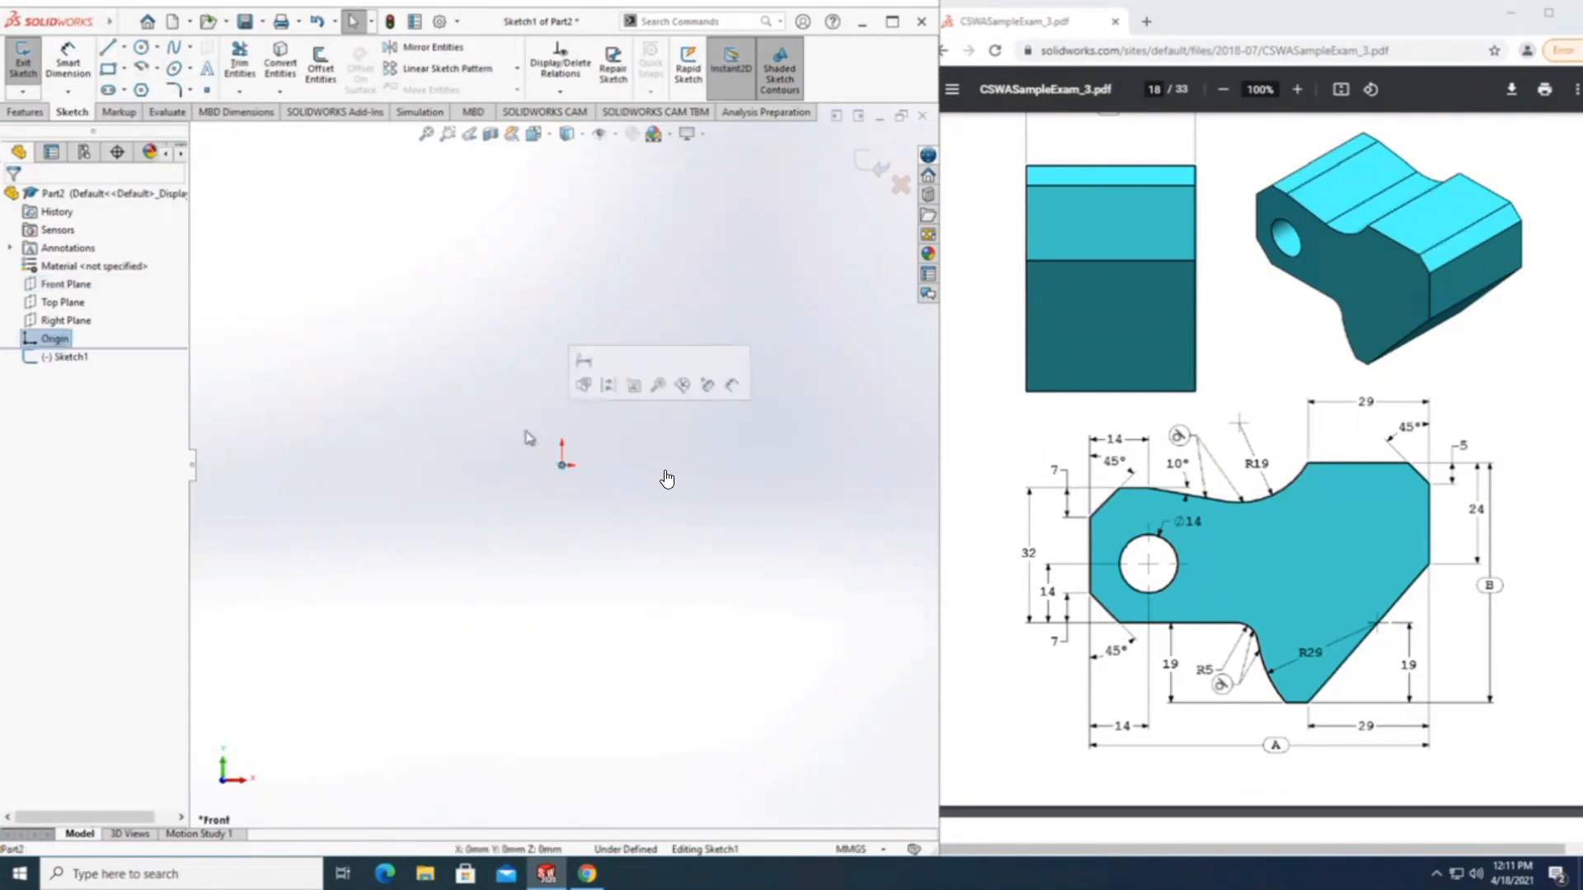
click(107, 50)
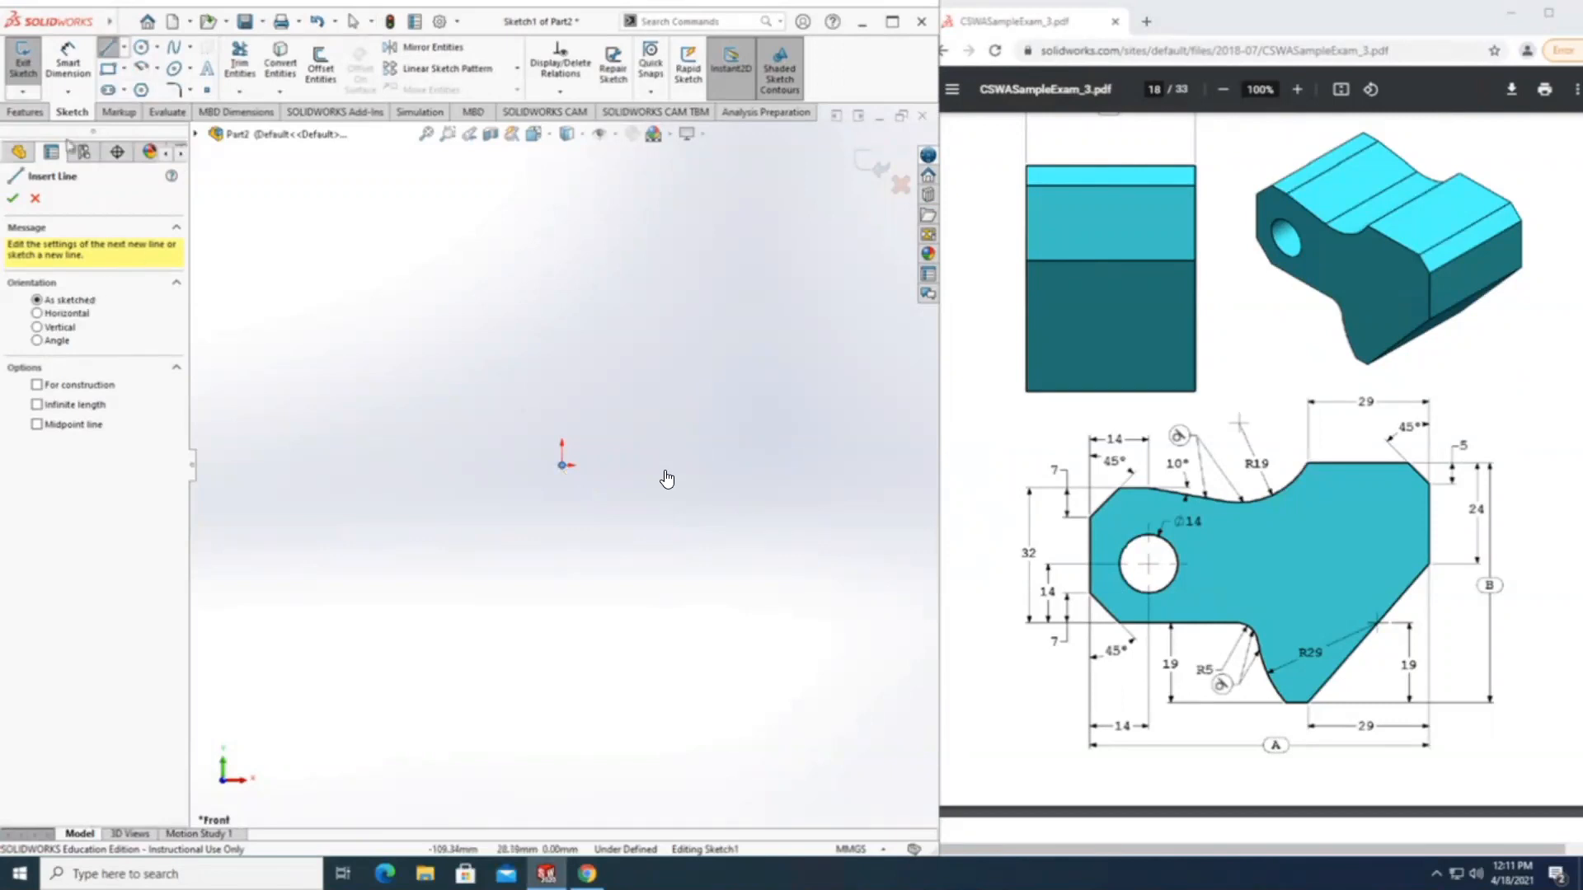
click(23, 66)
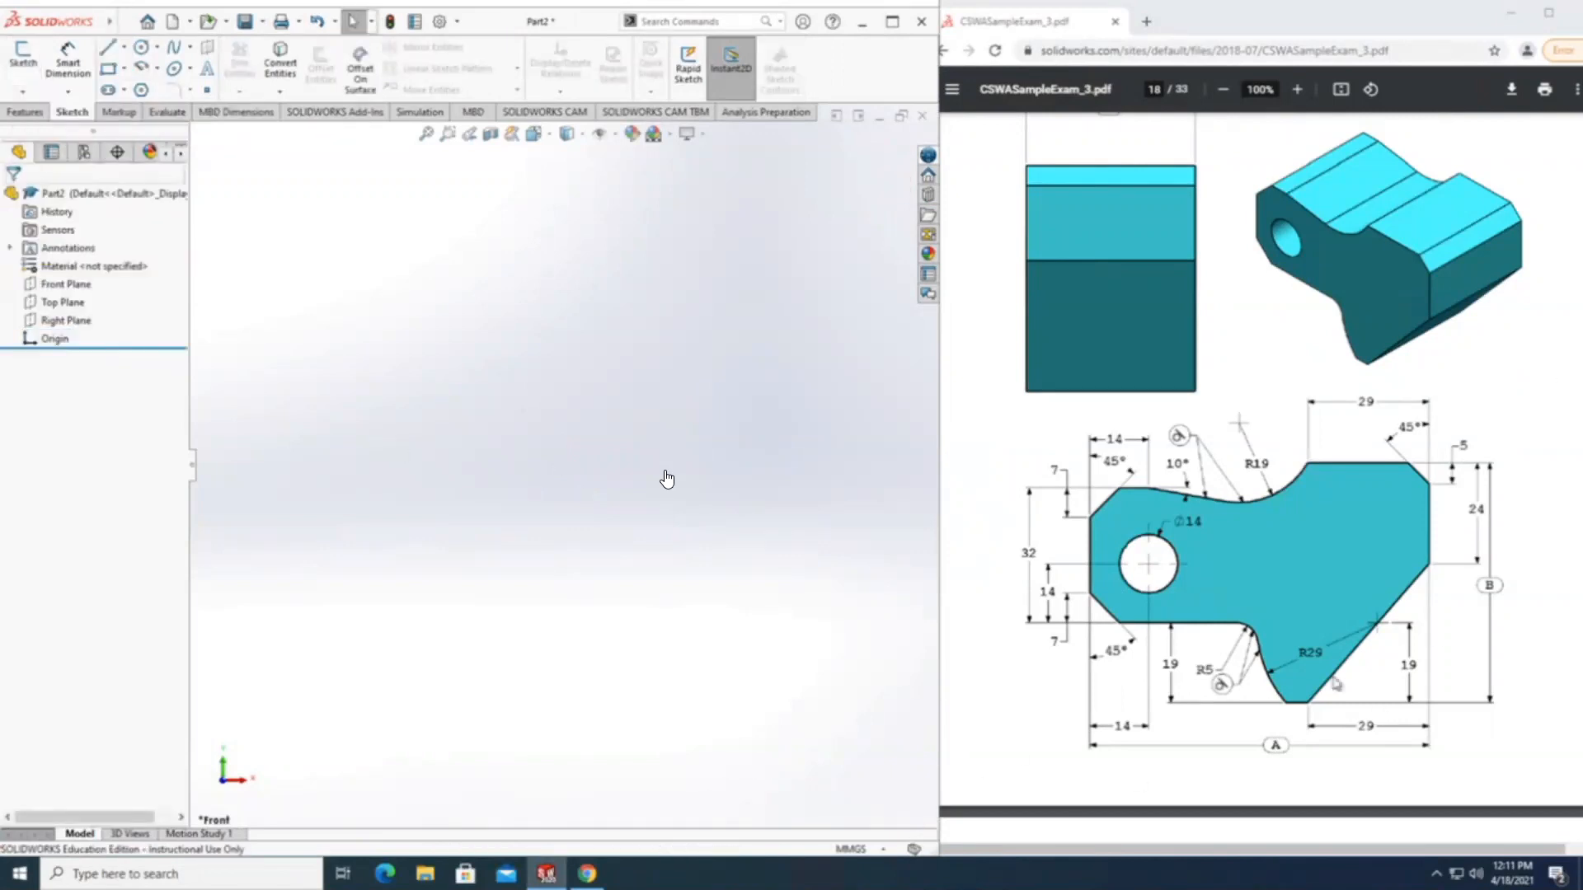
Check the part's unit system setting against the MMGS requirement stated in question 3 of the exam.
scroll(1303, 654, down, 6)
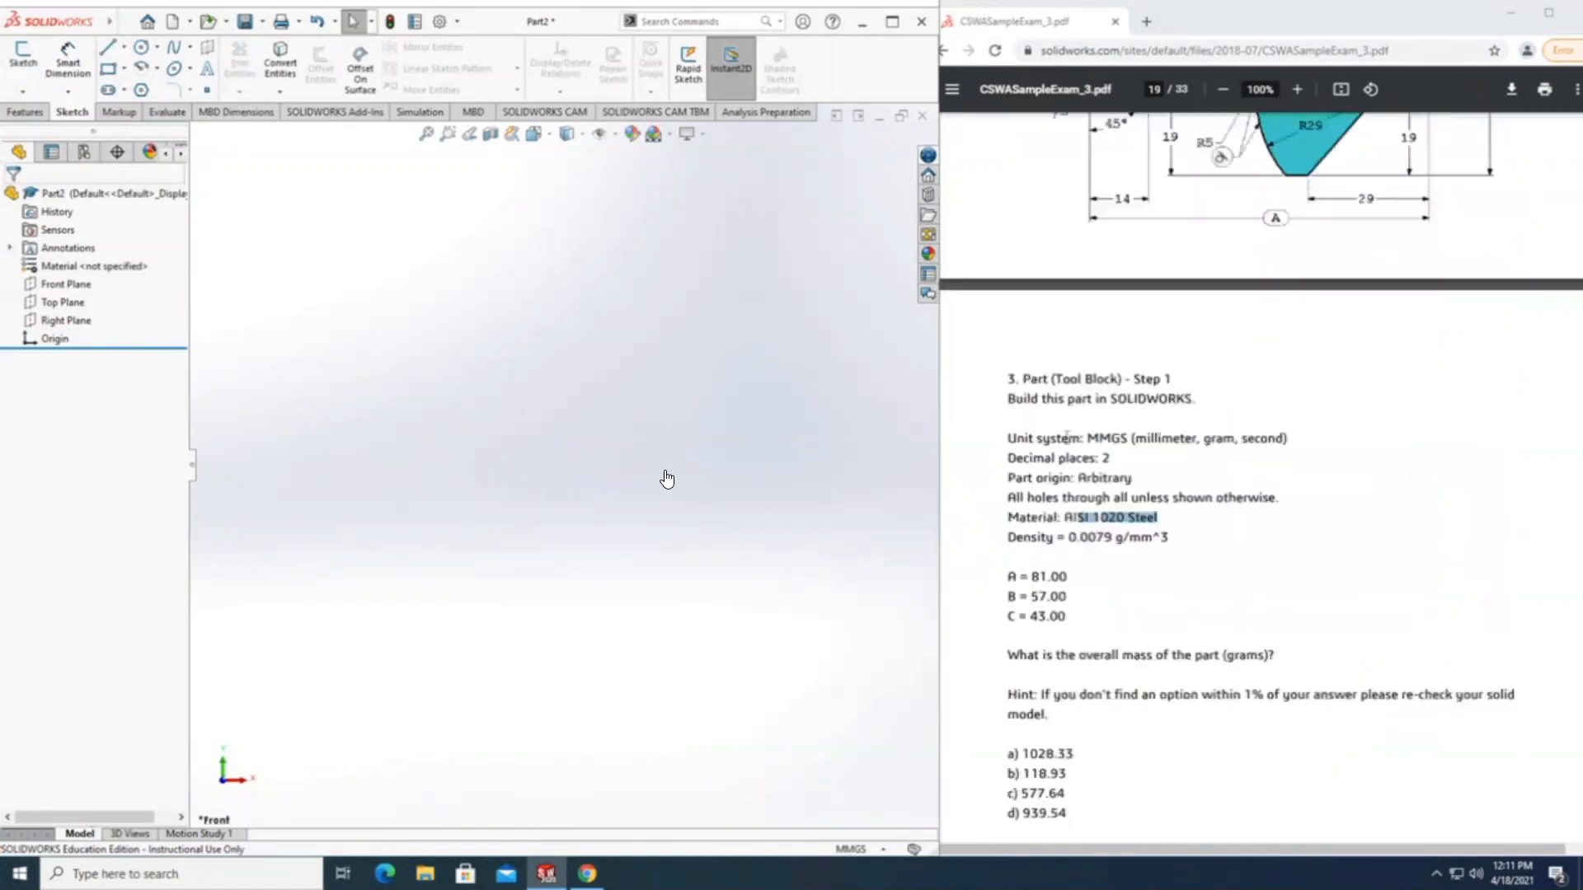
drag(1007, 438, 1234, 439)
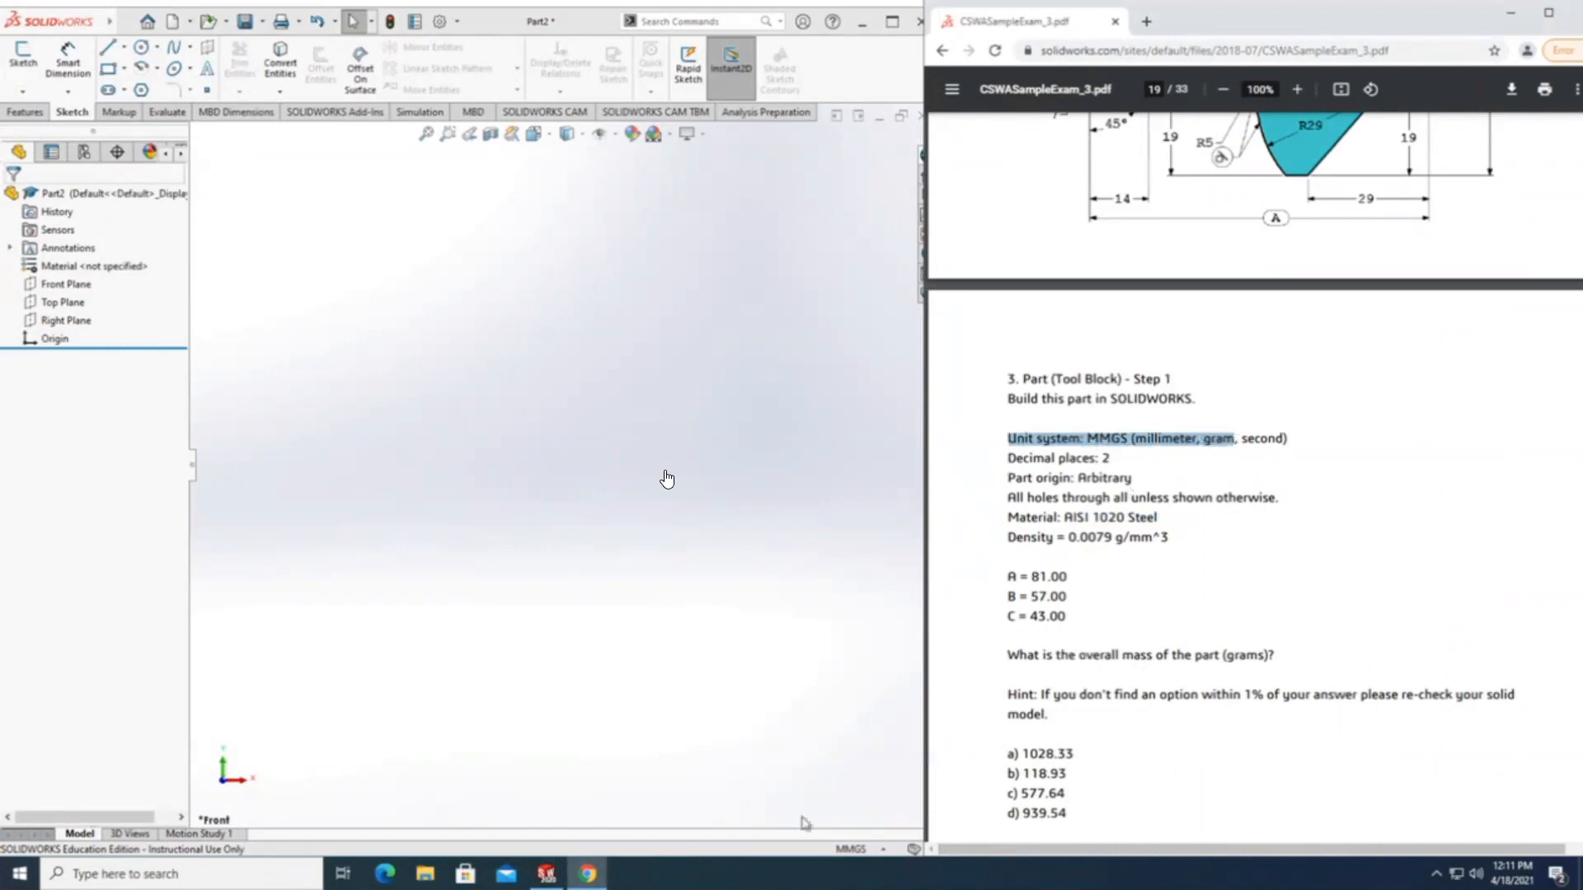
click(848, 825)
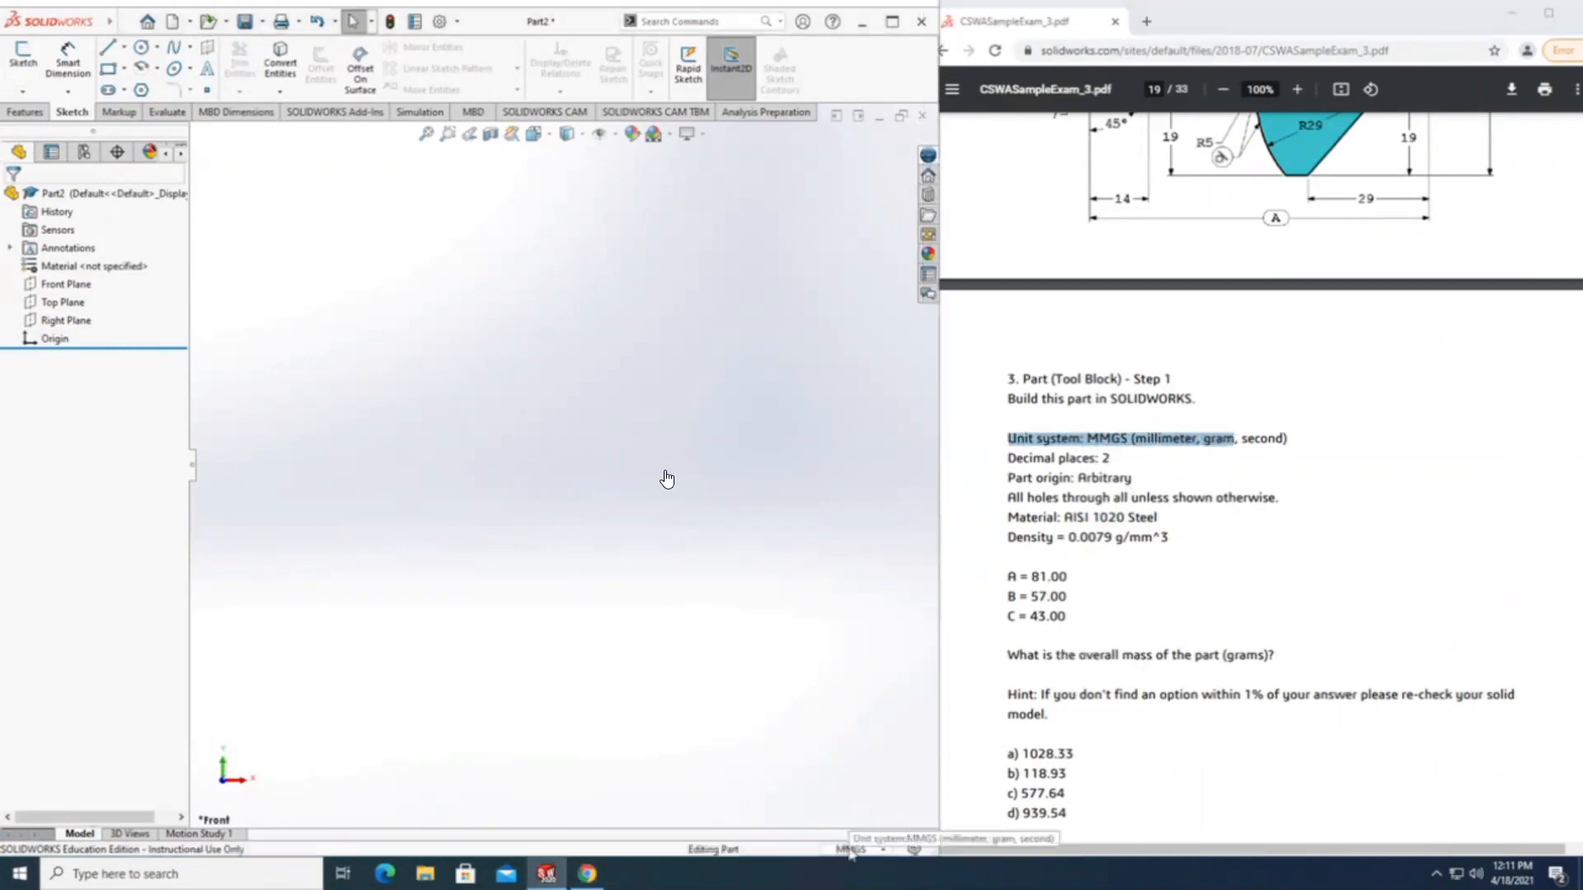
click(854, 850)
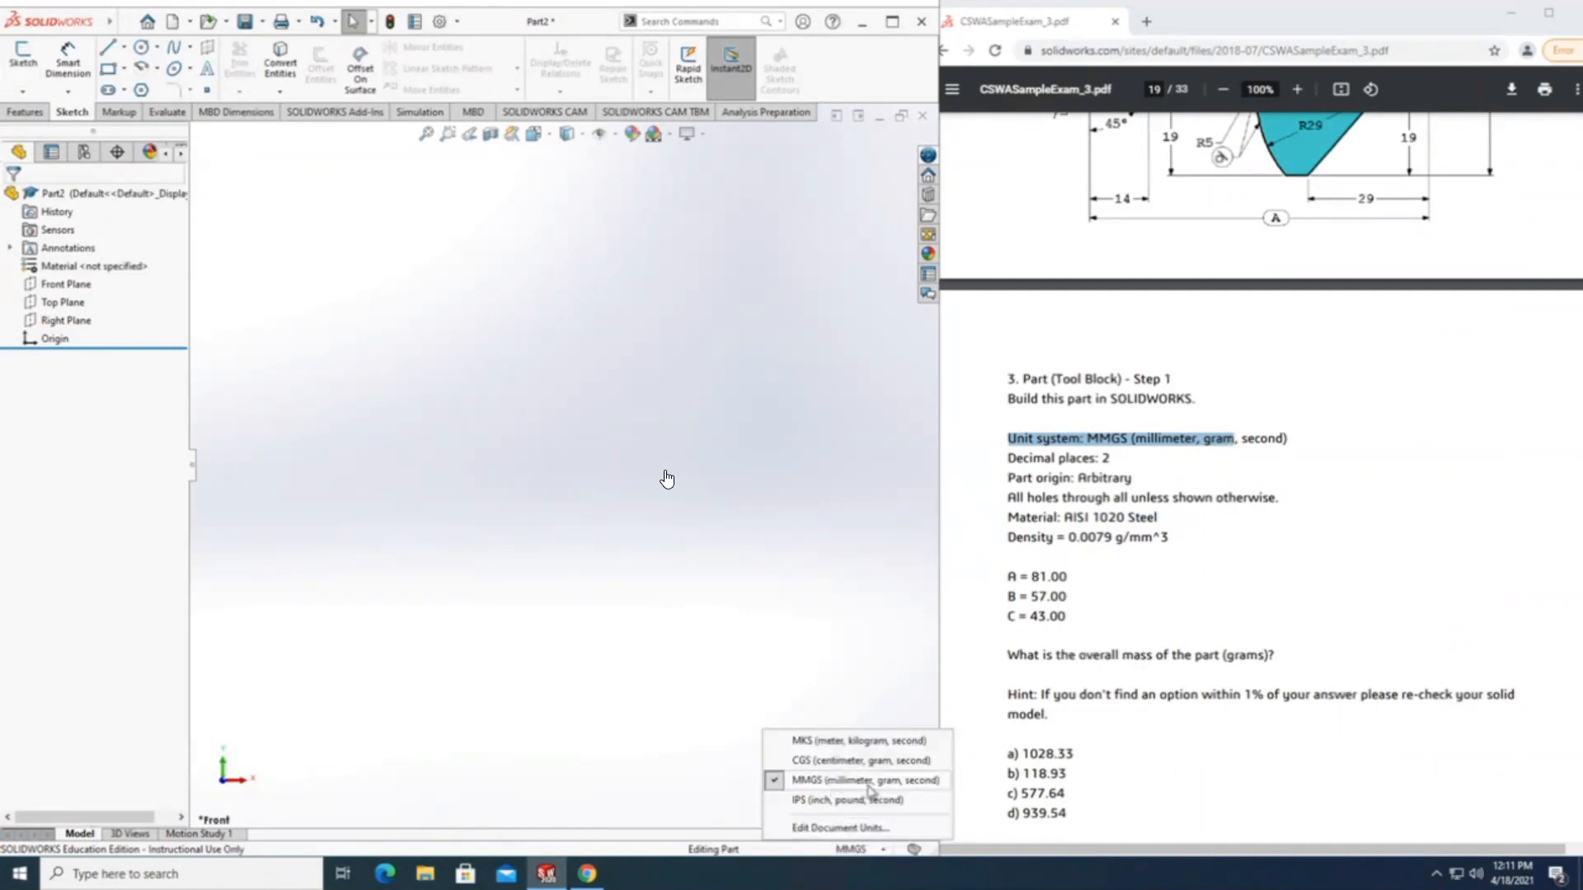
click(863, 638)
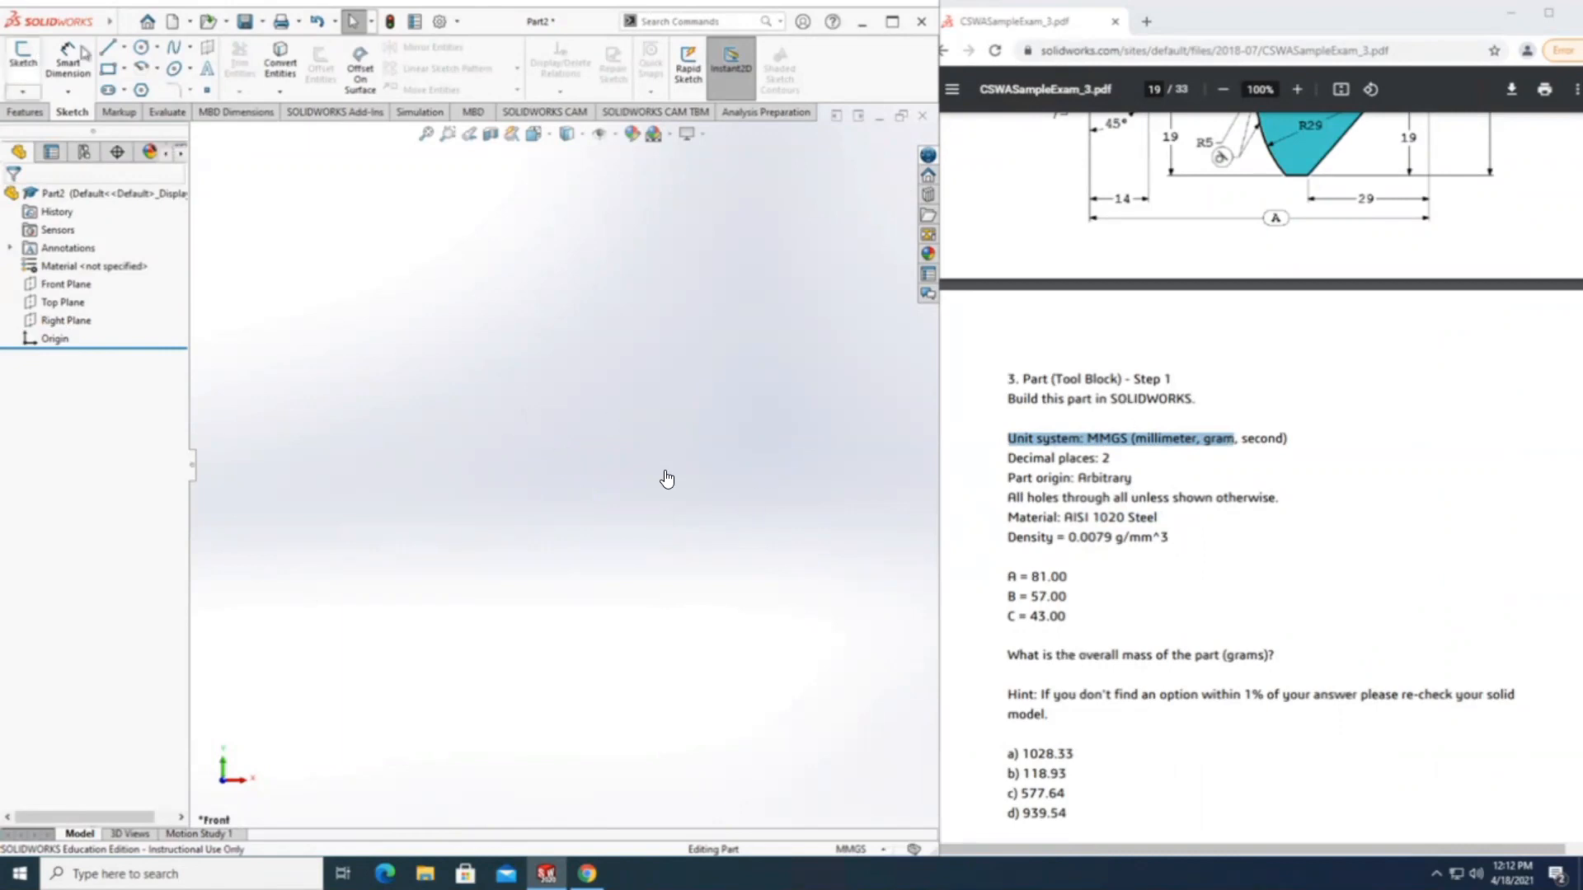
Start a sketch on the Front Plane and draw a 45° line about 16.37 mm long from the origin, running up and to the left.
click(66, 284)
click(22, 56)
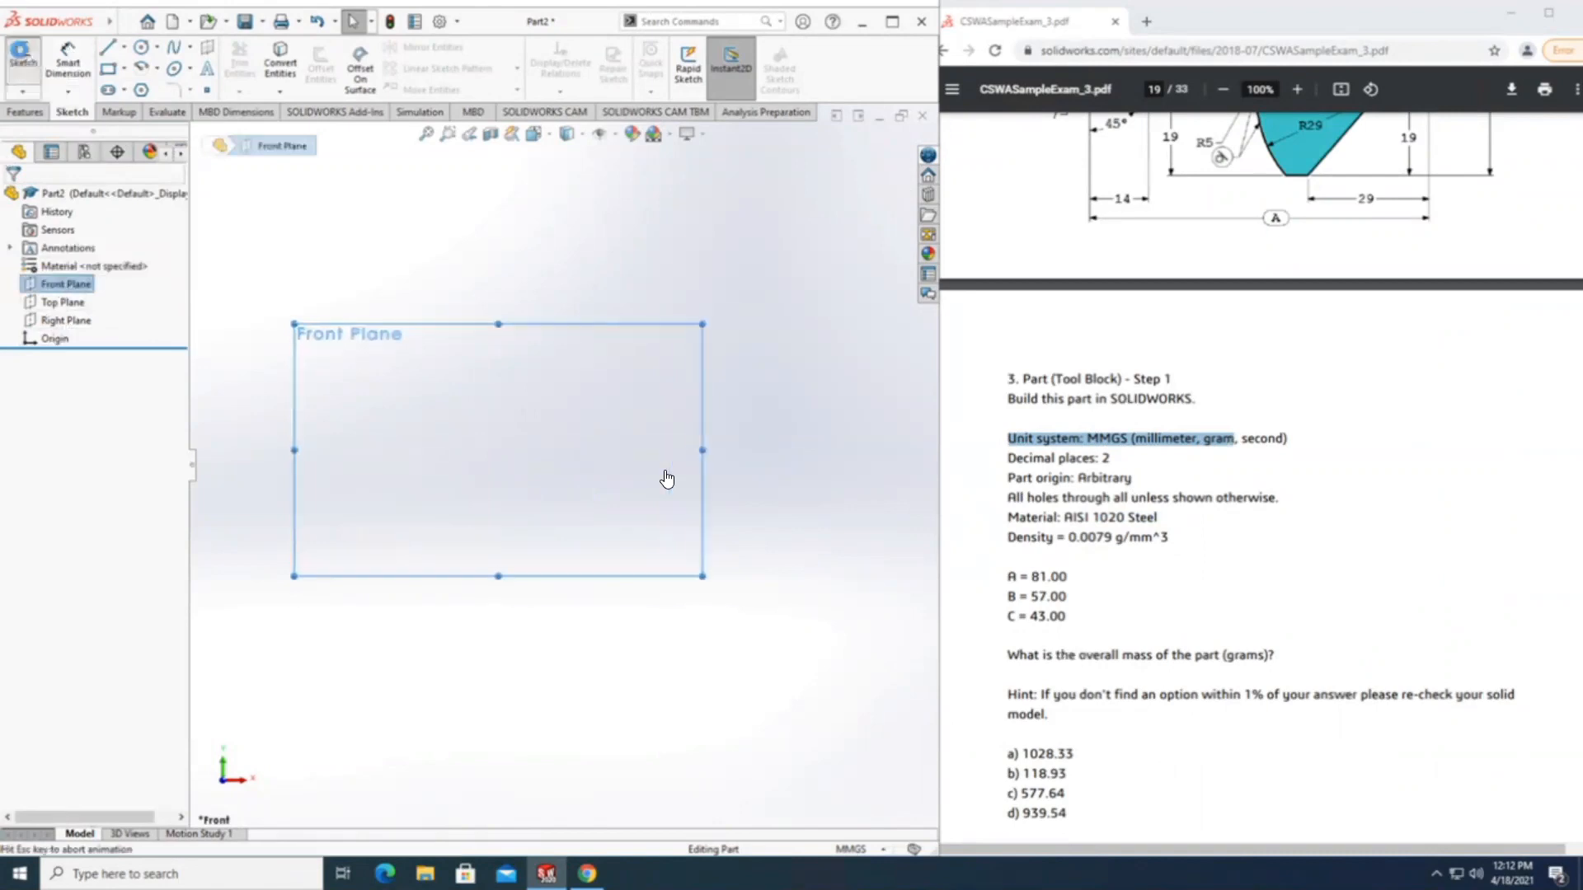
click(108, 47)
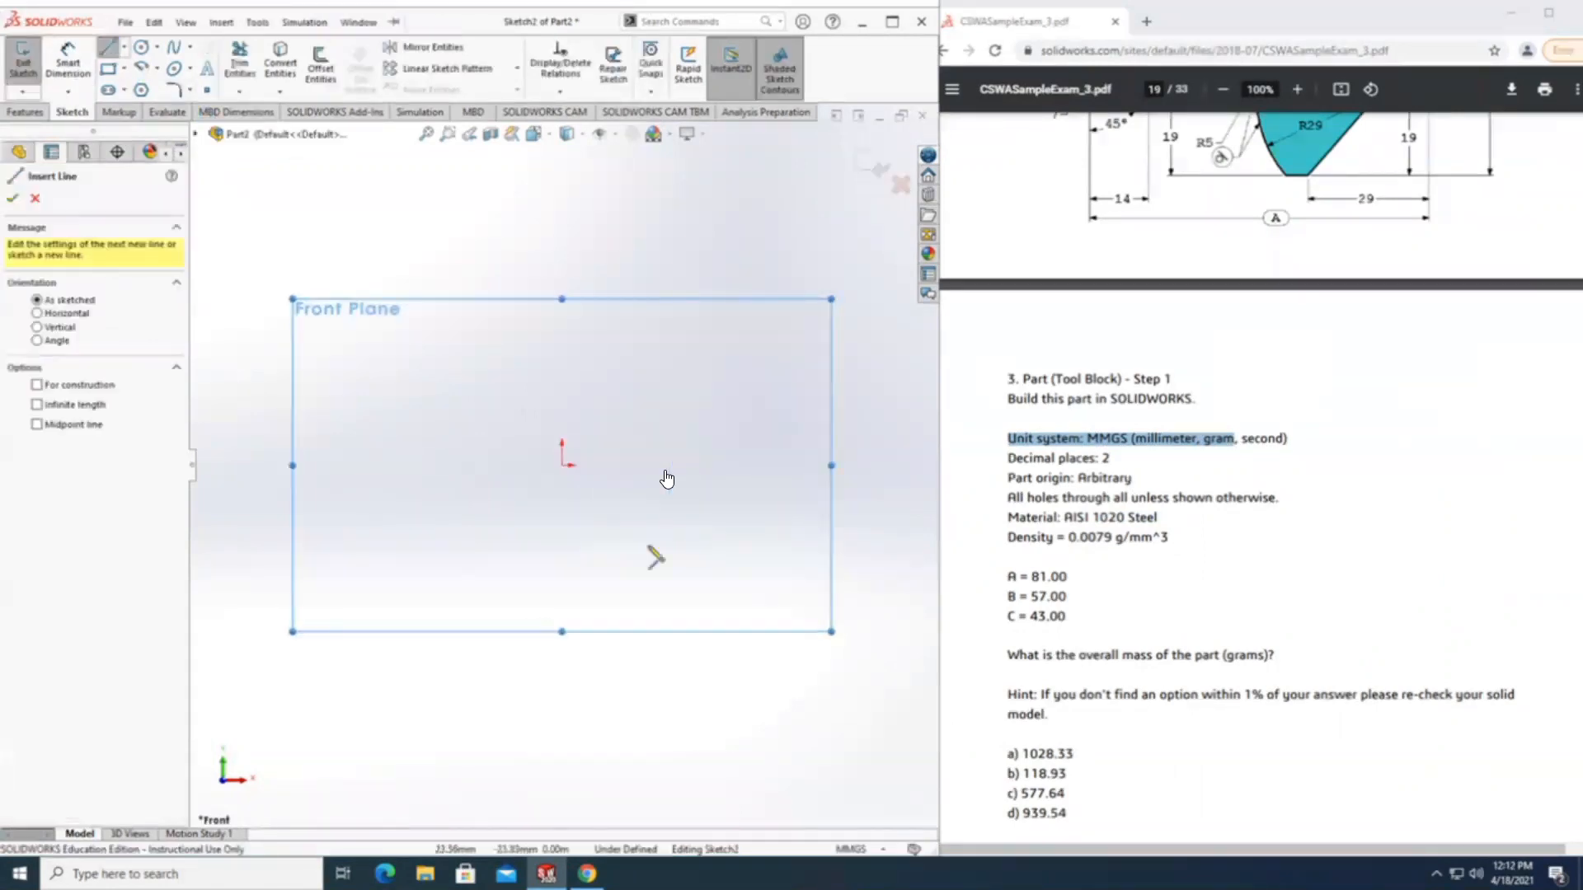
scroll(1158, 334, up, 4)
scroll(1142, 408, up, 1)
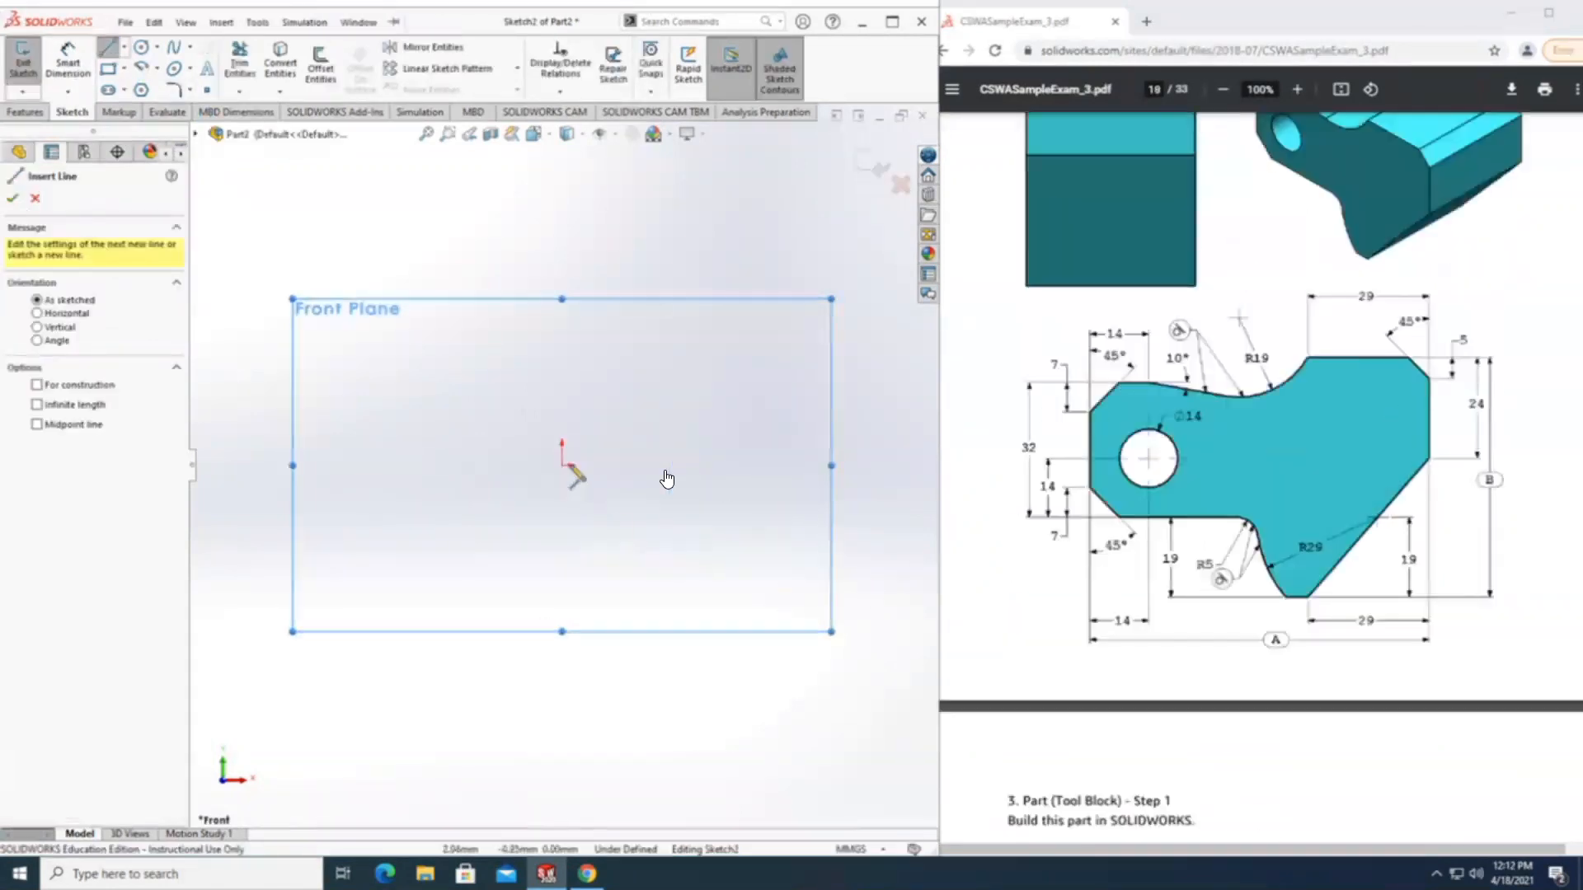
click(562, 466)
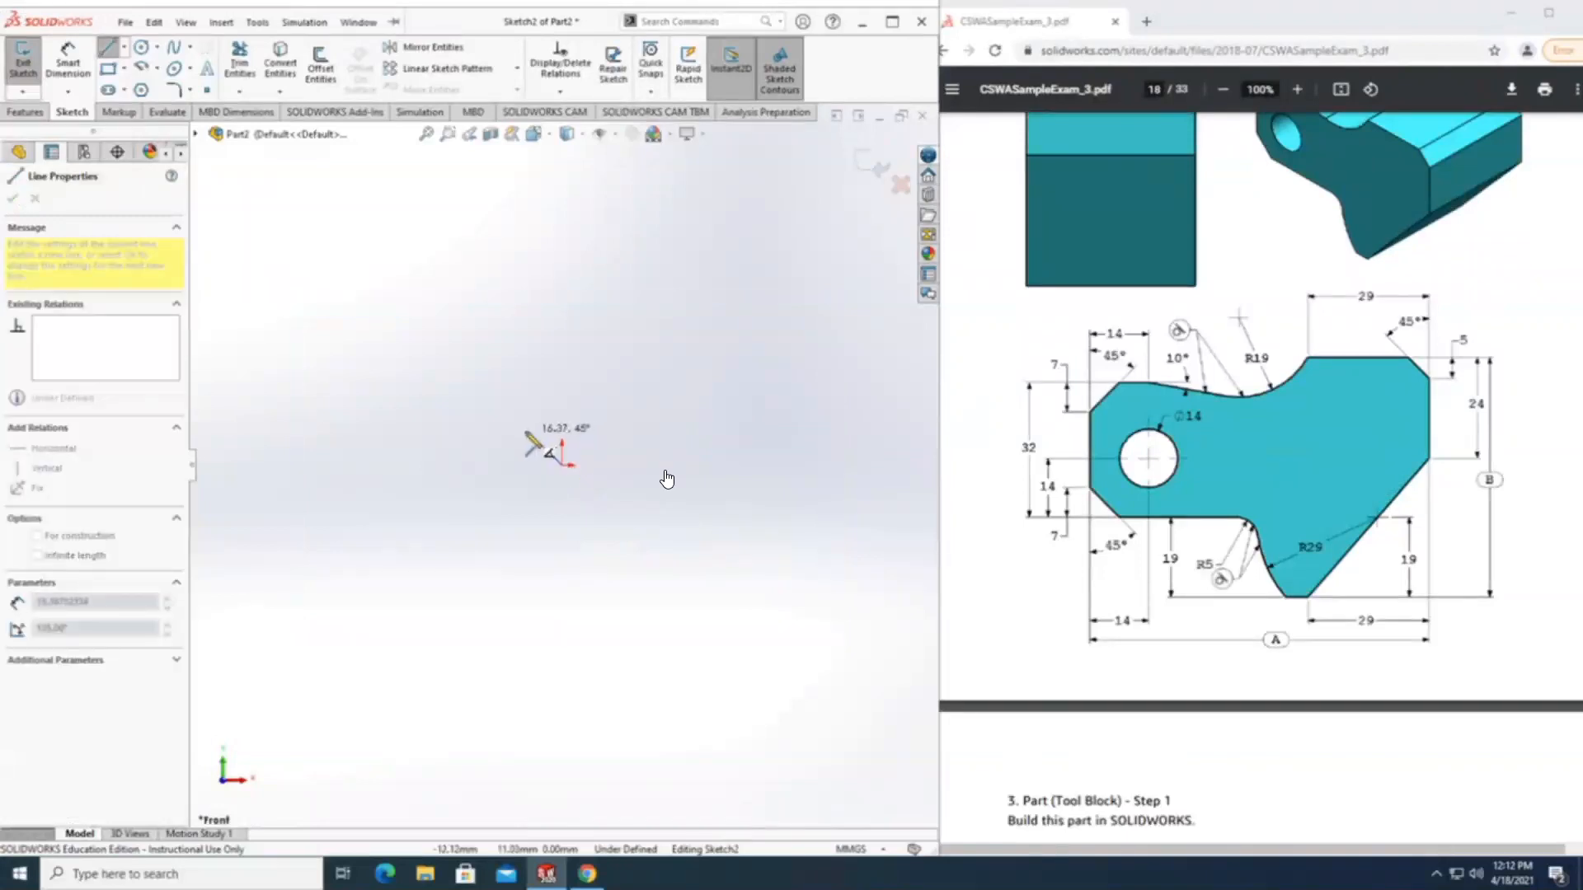
click(527, 429)
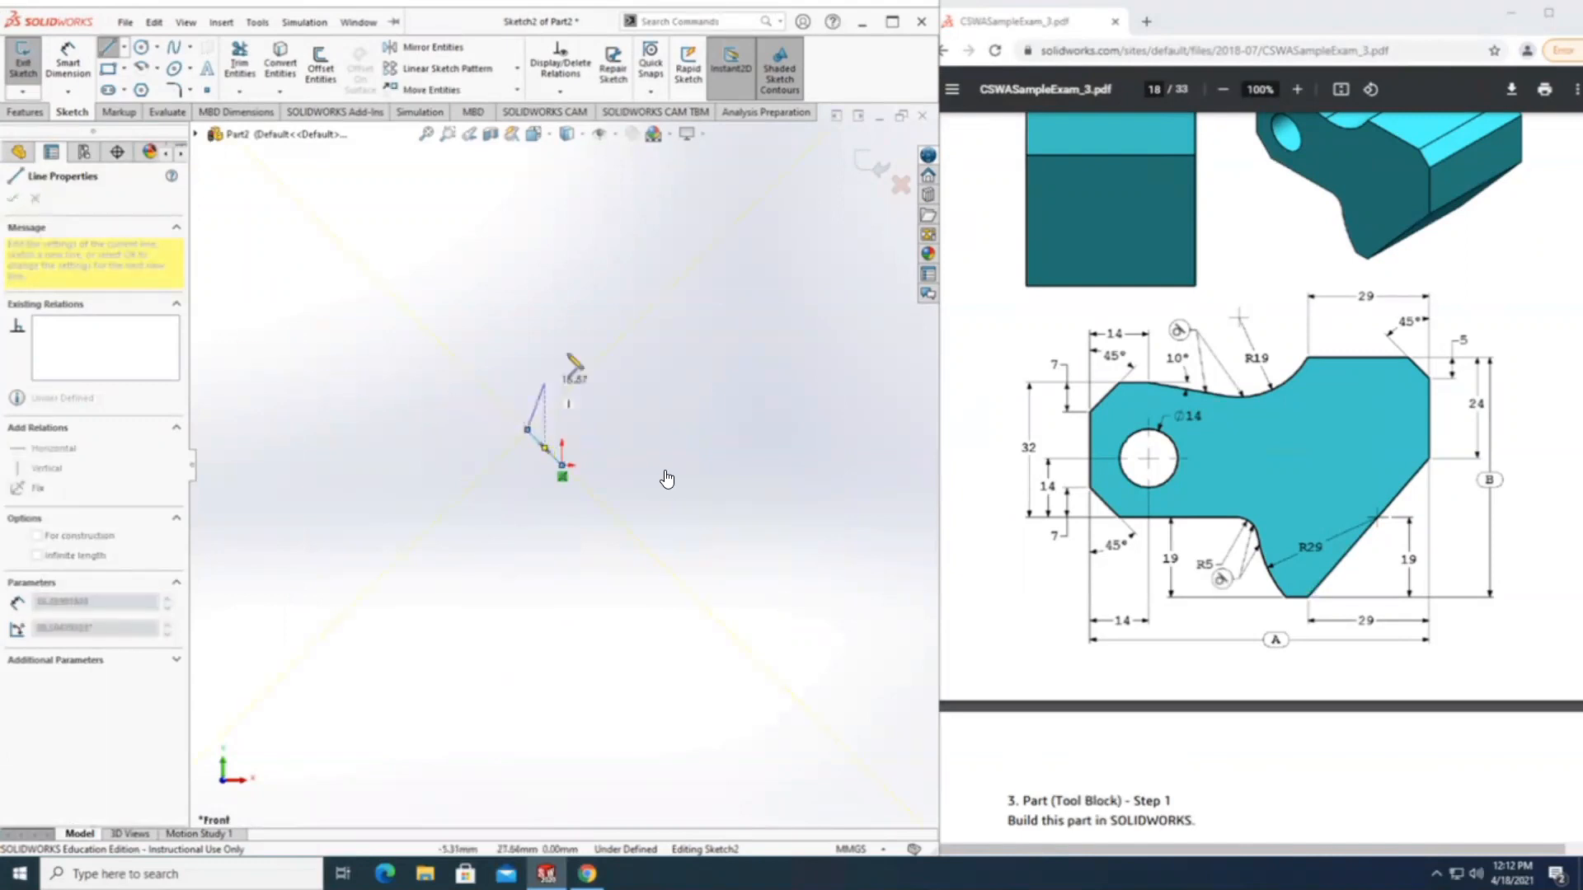
key(Escape)
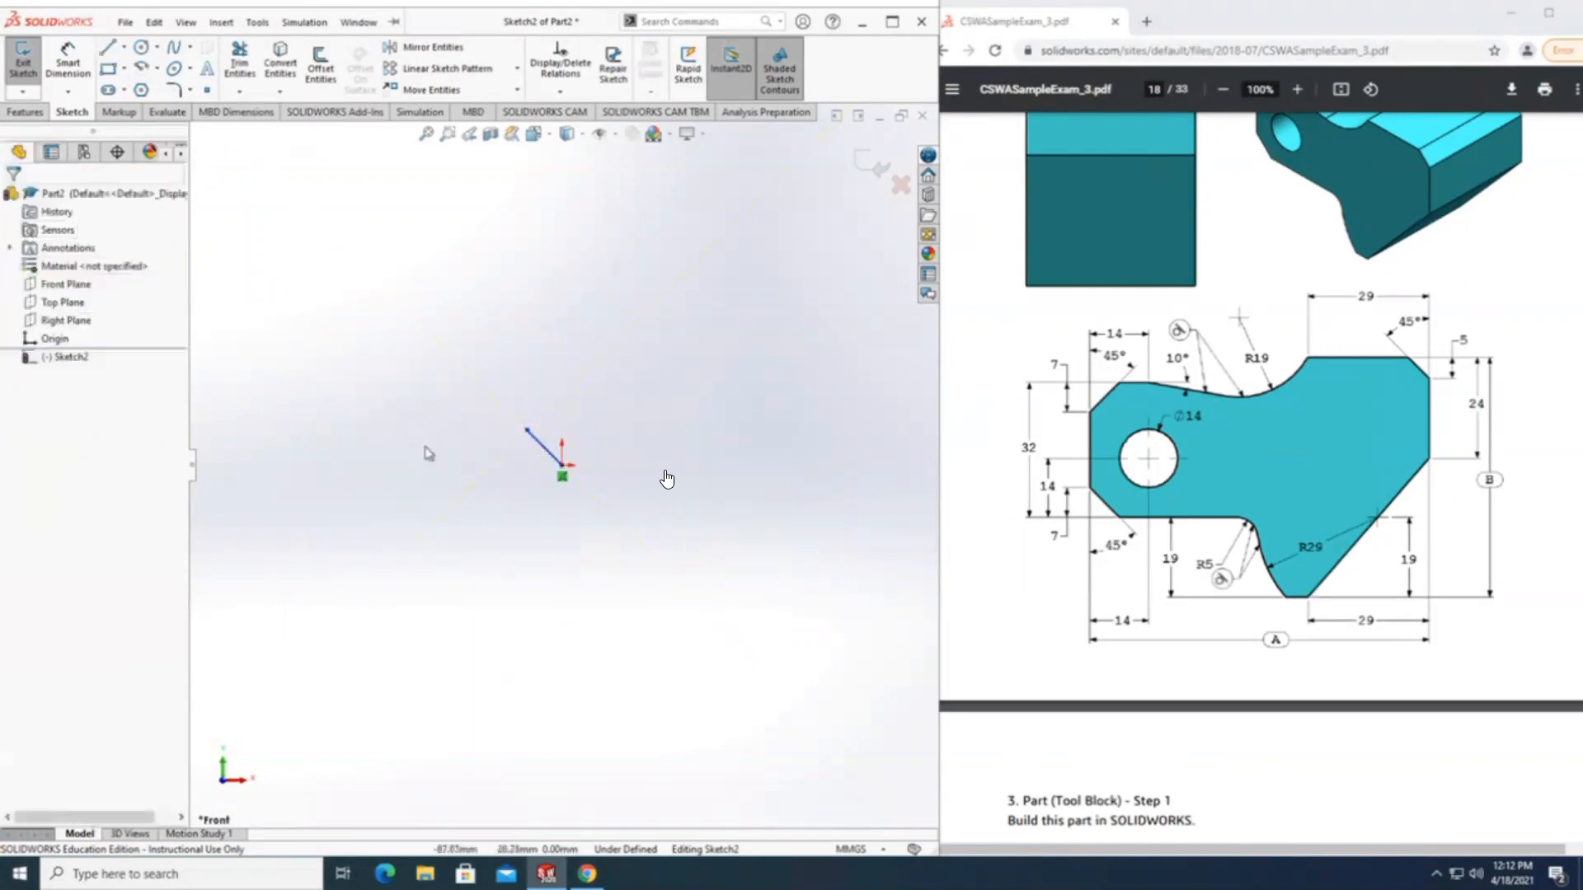
click(544, 447)
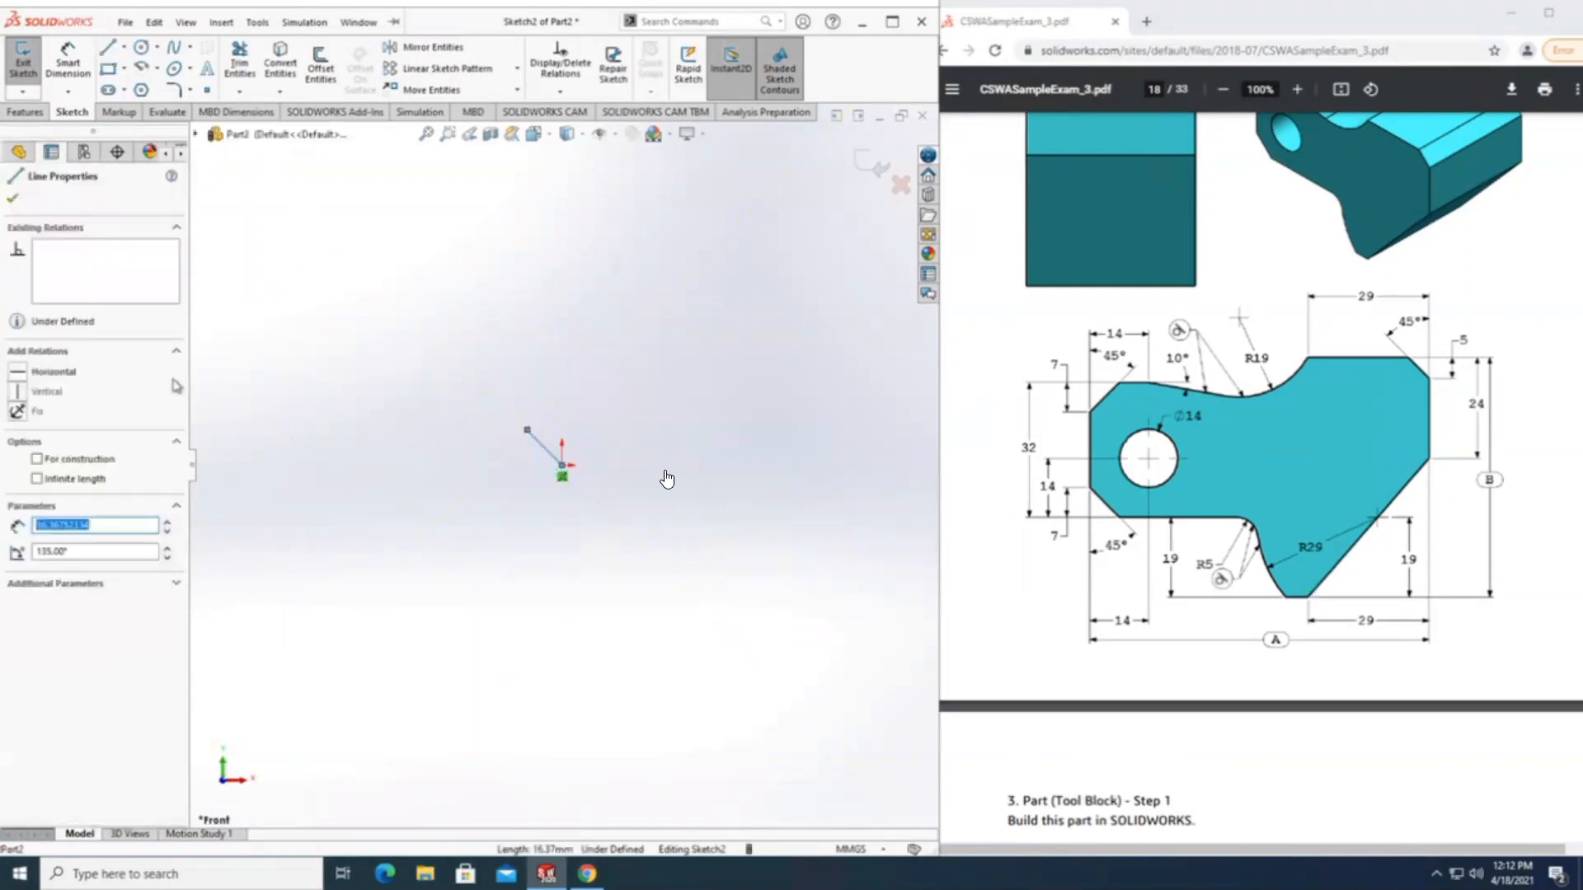
click(79, 62)
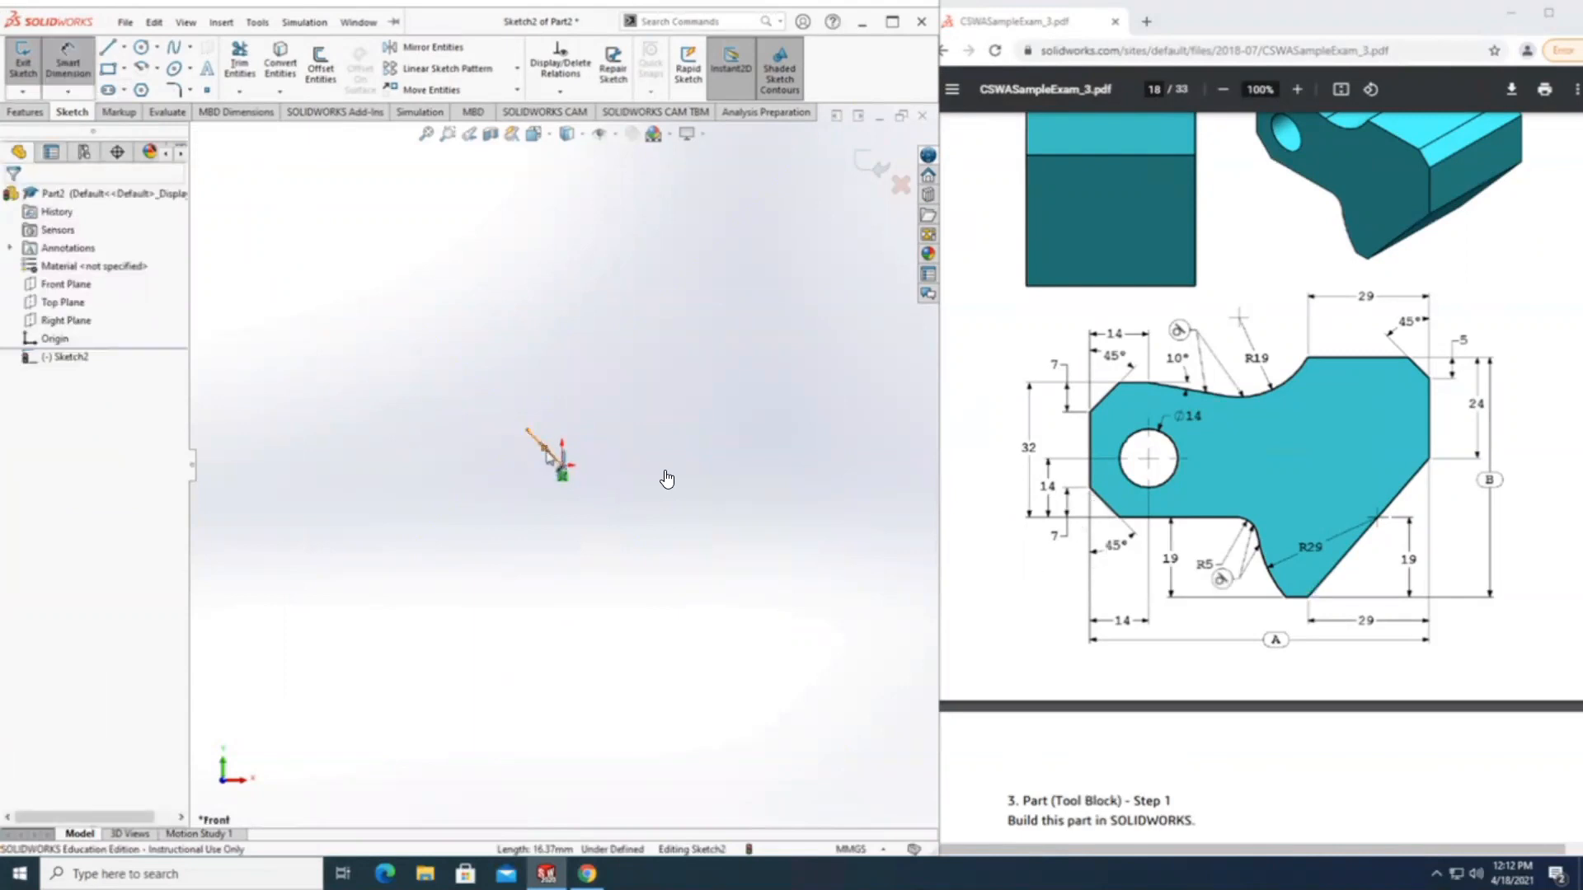
click(544, 448)
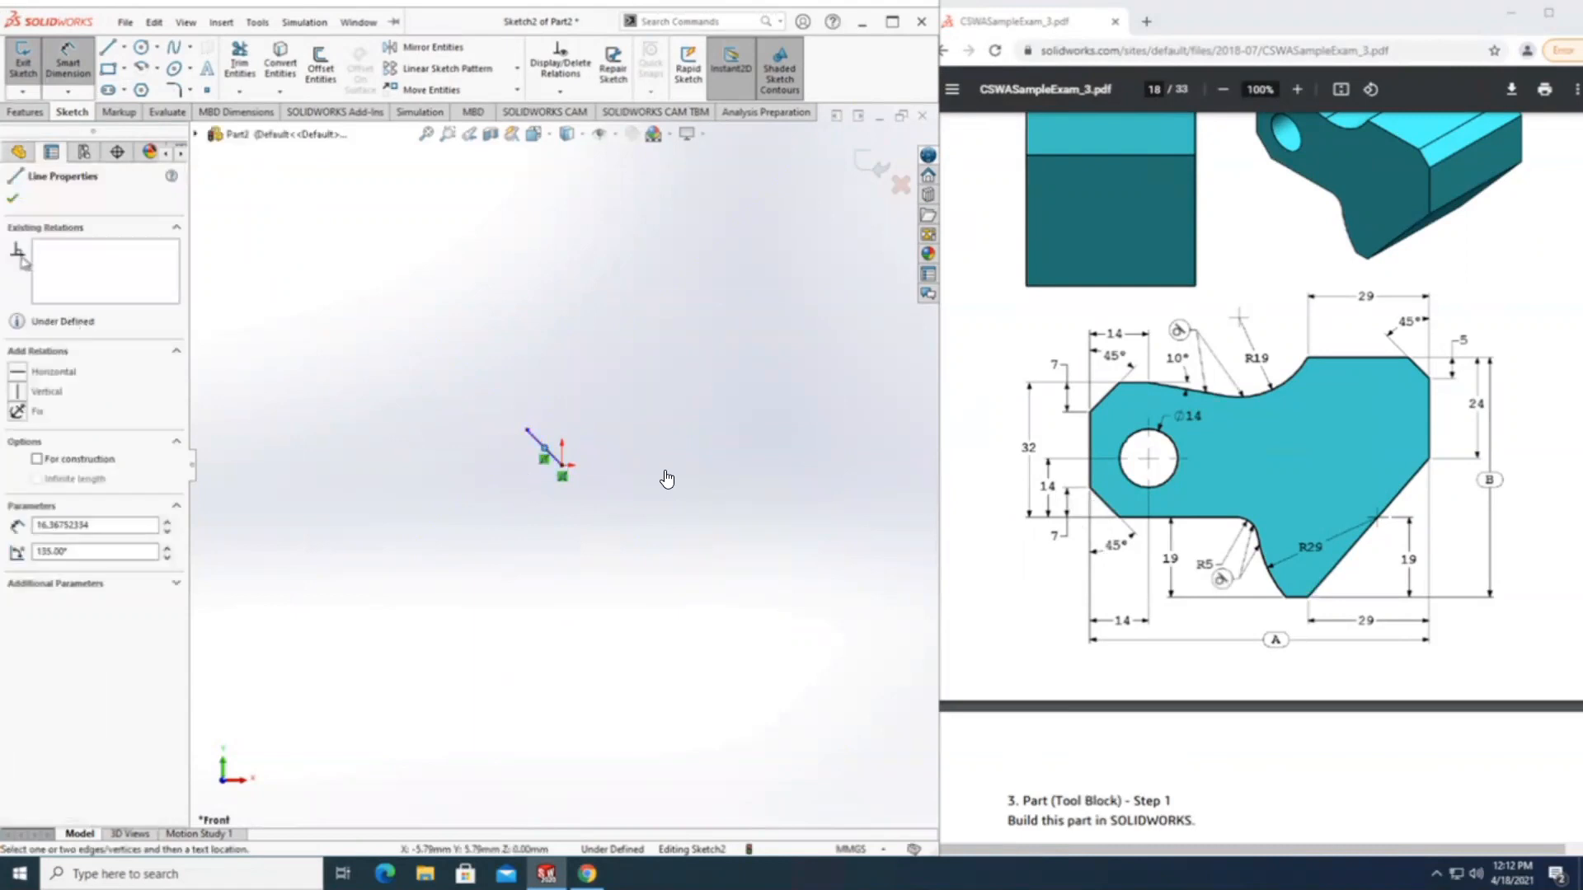
key(Escape)
click(67, 58)
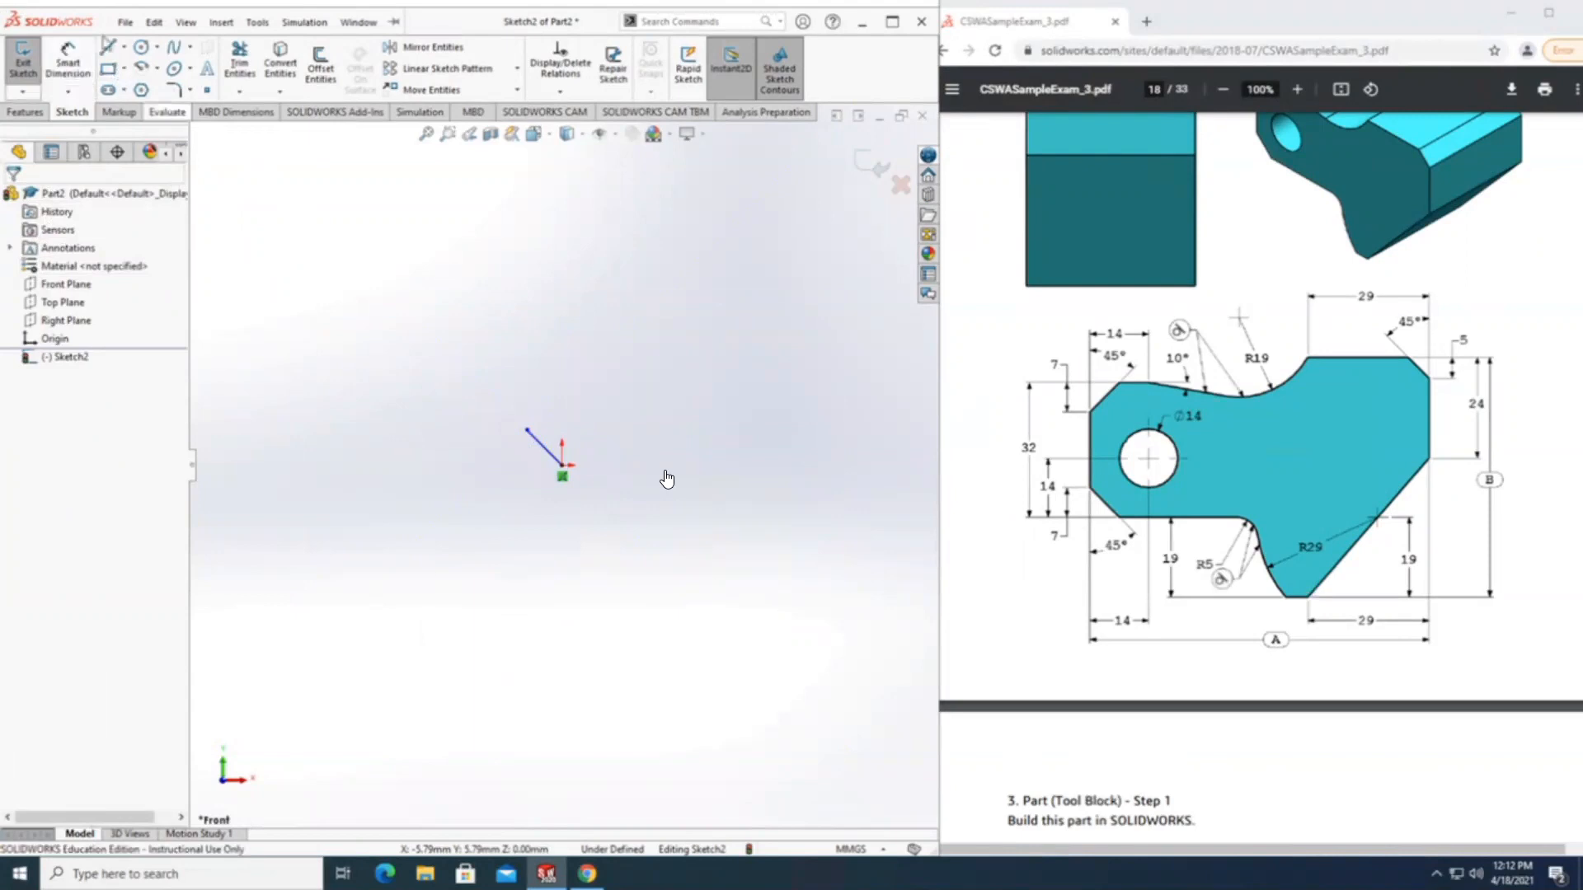
Orient the view normal to the sketch plane and delete the 45° line drawn from the origin.
click(68, 357)
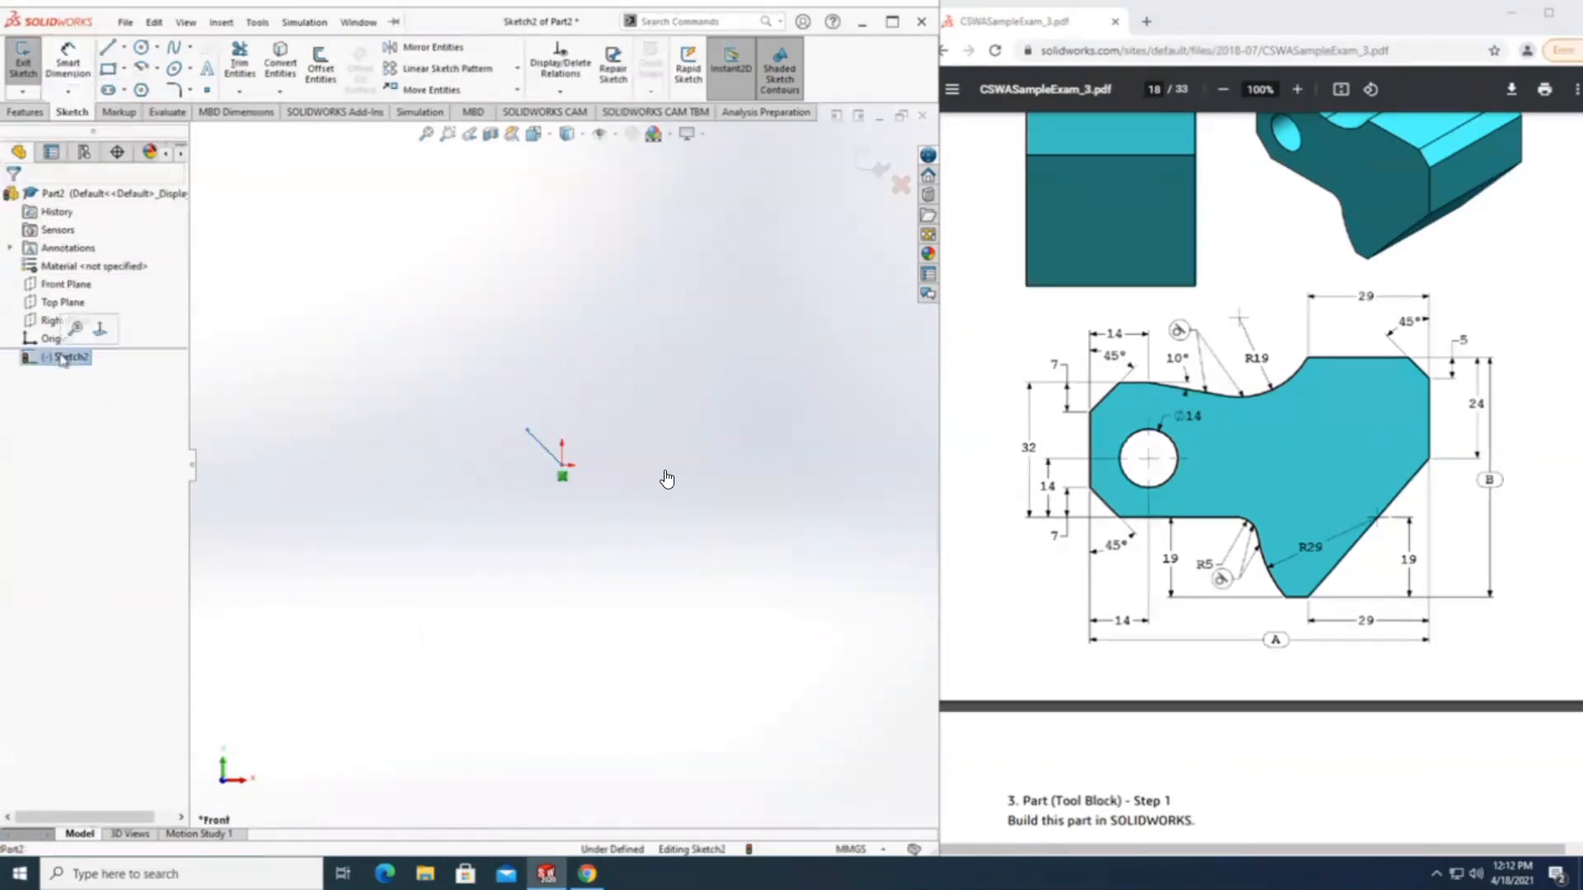
click(101, 328)
scroll(697, 553, down, 3)
scroll(683, 552, up, 3)
scroll(505, 560, up, 4)
scroll(494, 560, down, 2)
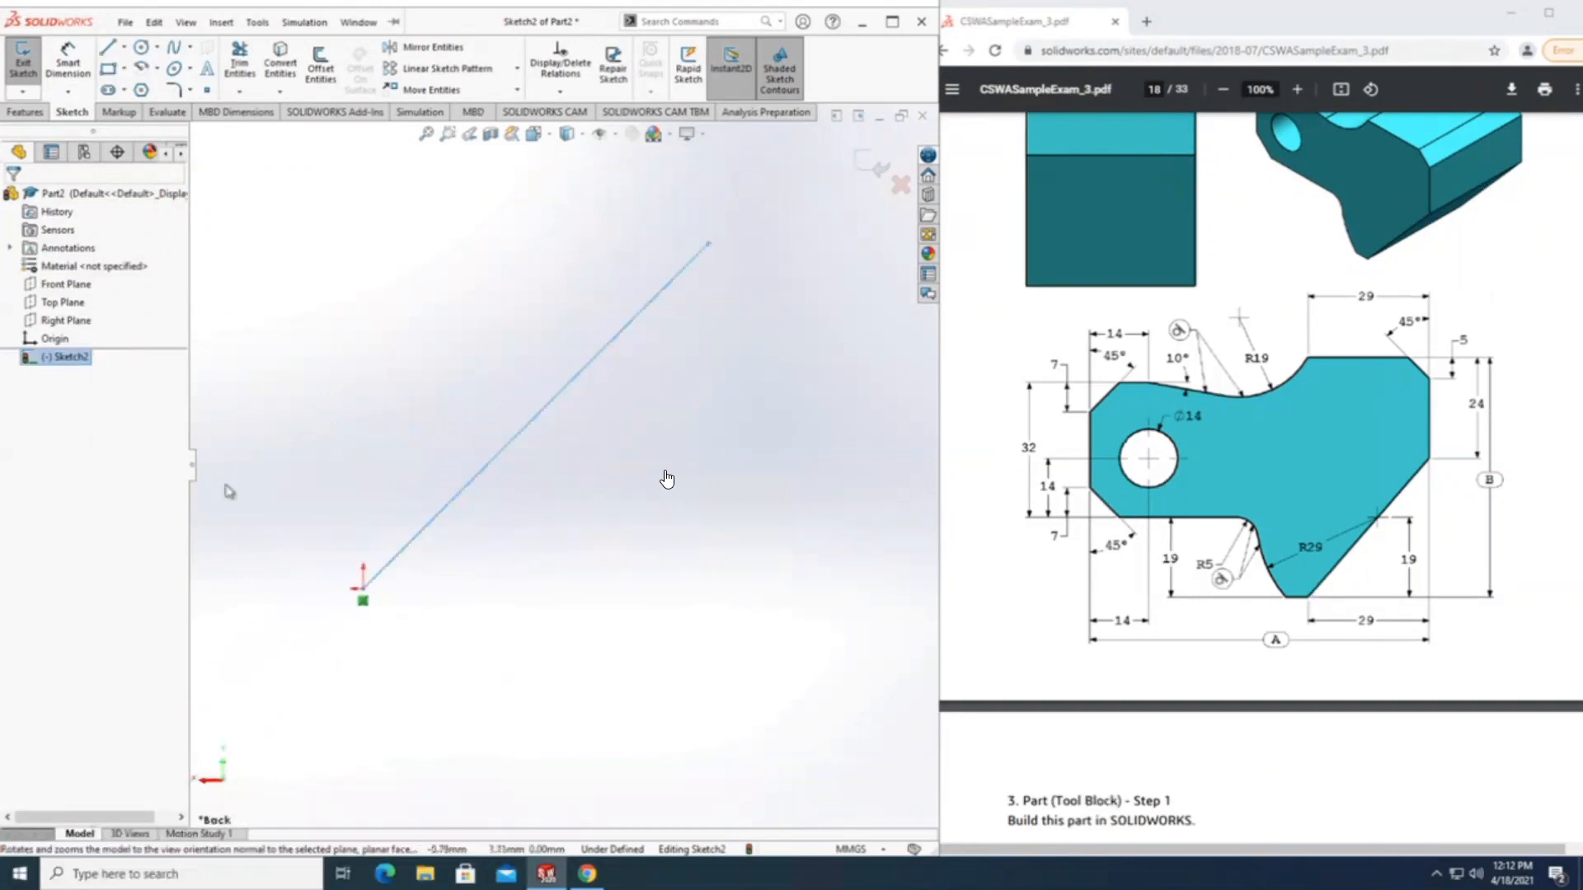
click(650, 363)
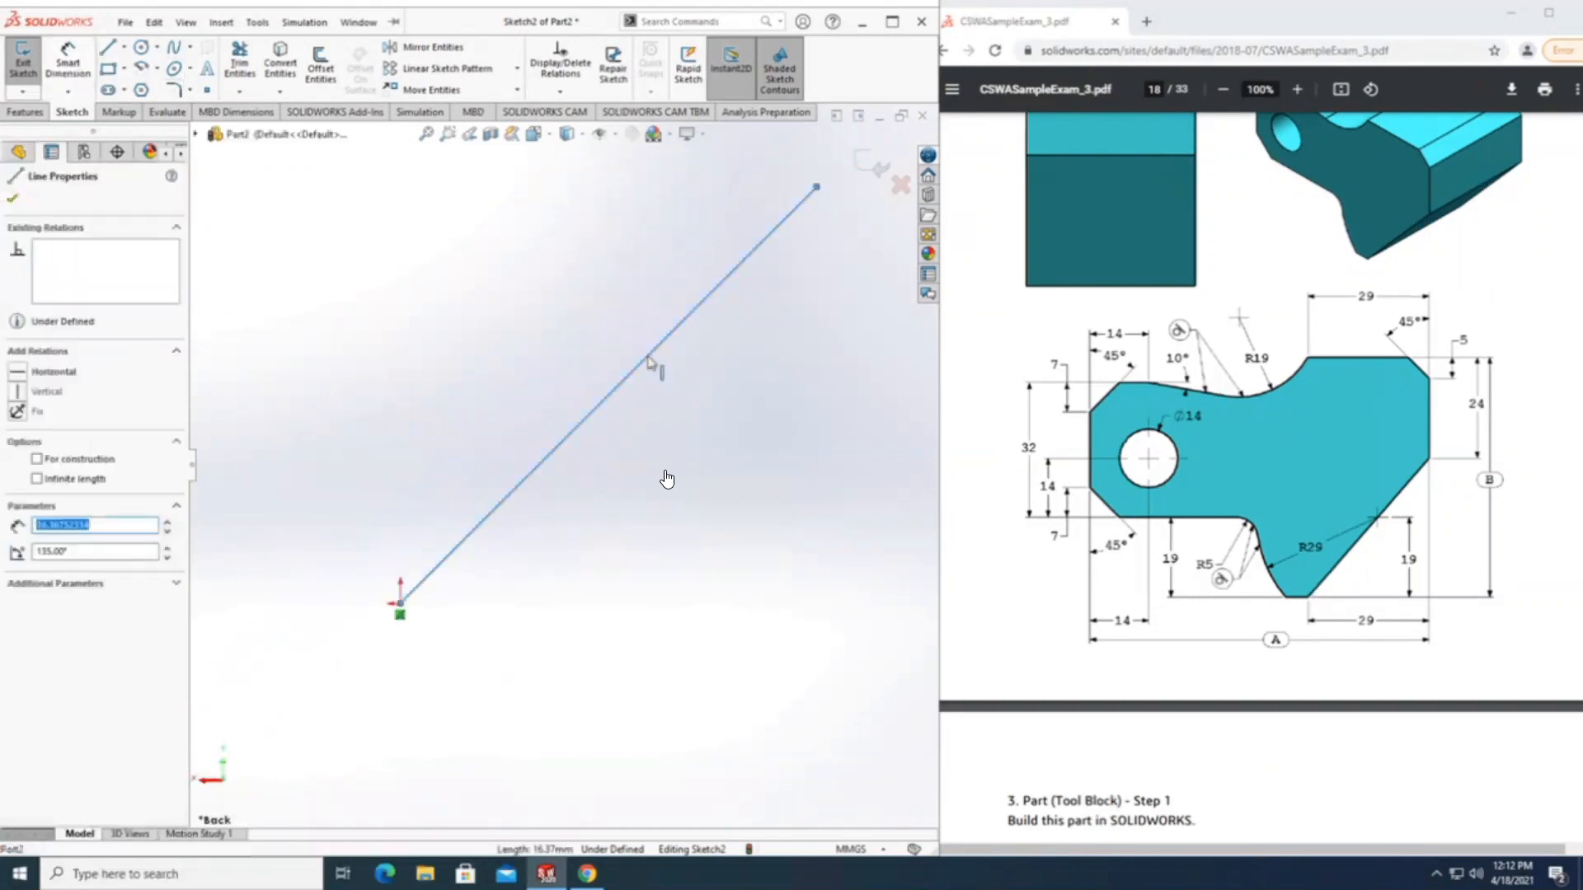
right_click(650, 363)
click(696, 589)
key(Delete)
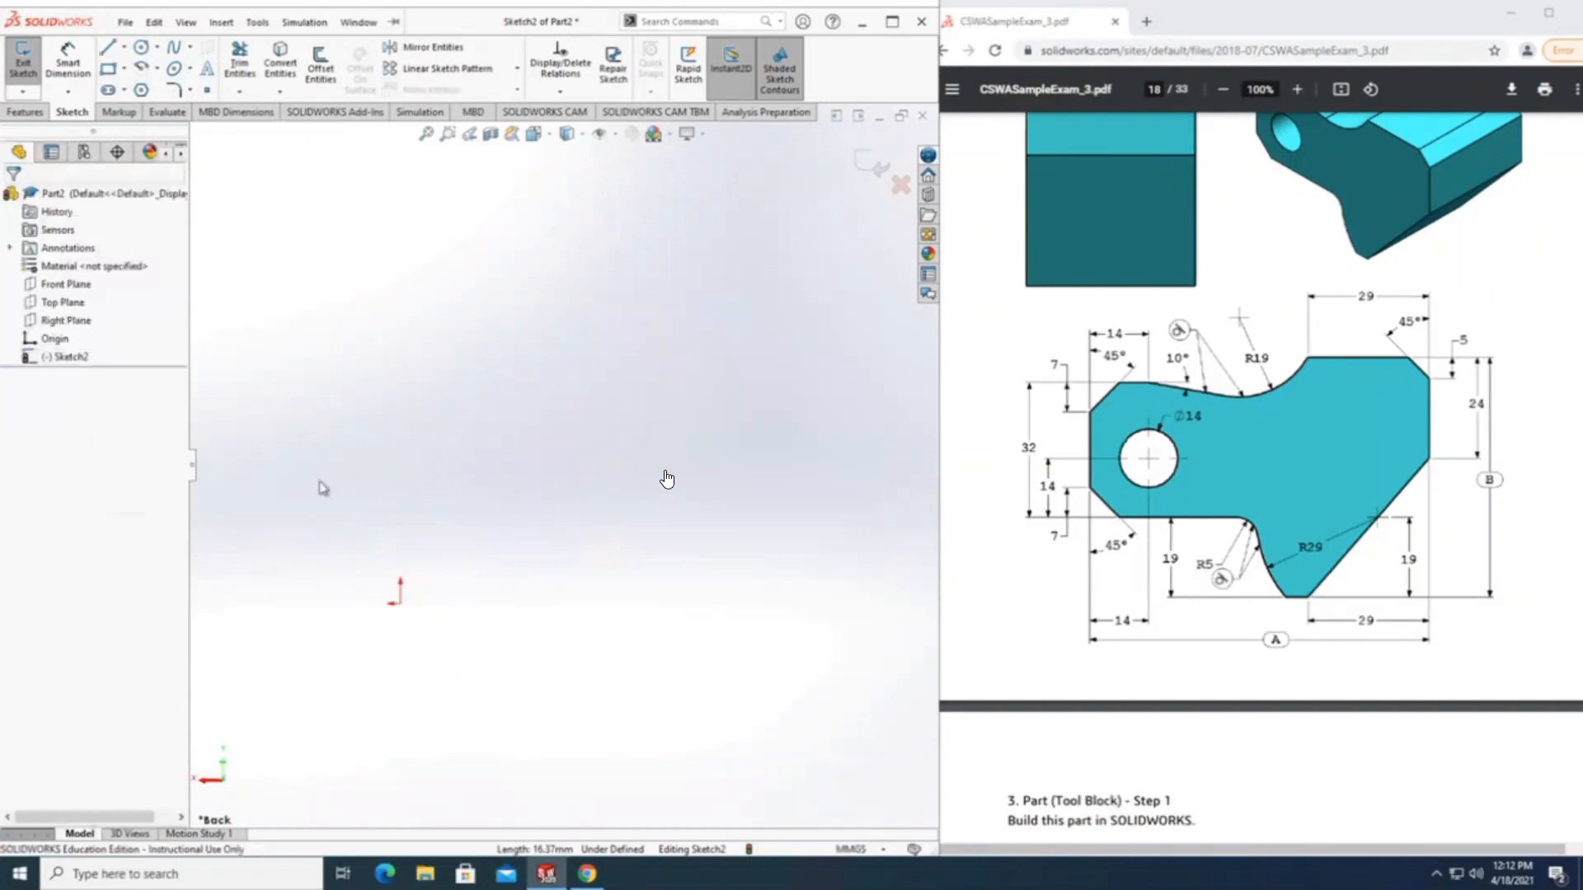
Draw a short line from the origin running diagonally up and to the left as the profile's lower corner edge.
click(62, 356)
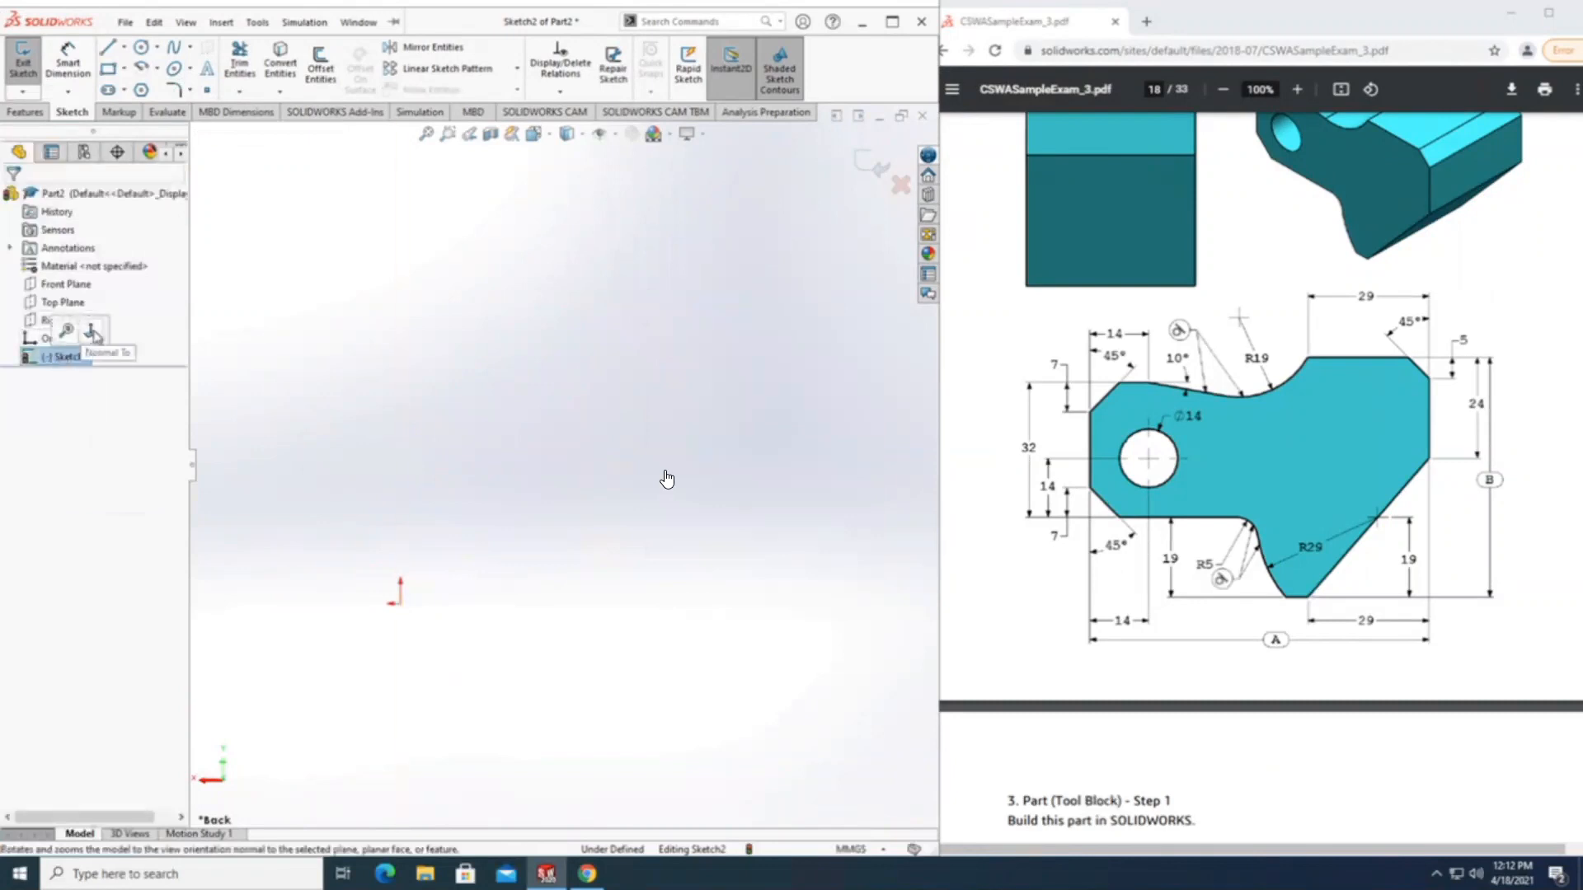
click(107, 47)
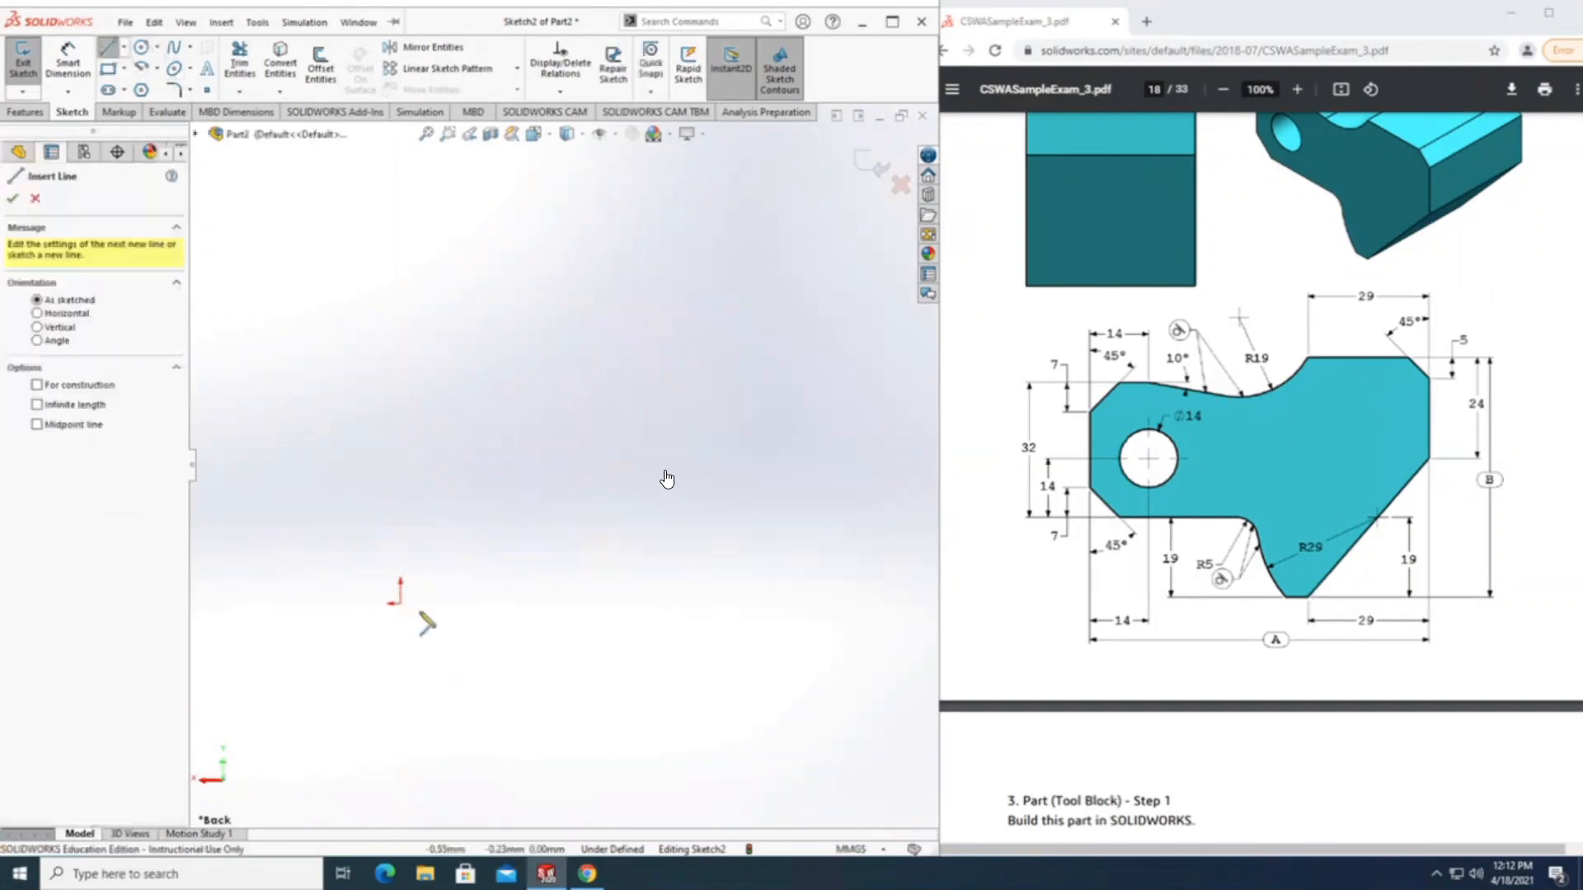
click(400, 604)
click(311, 554)
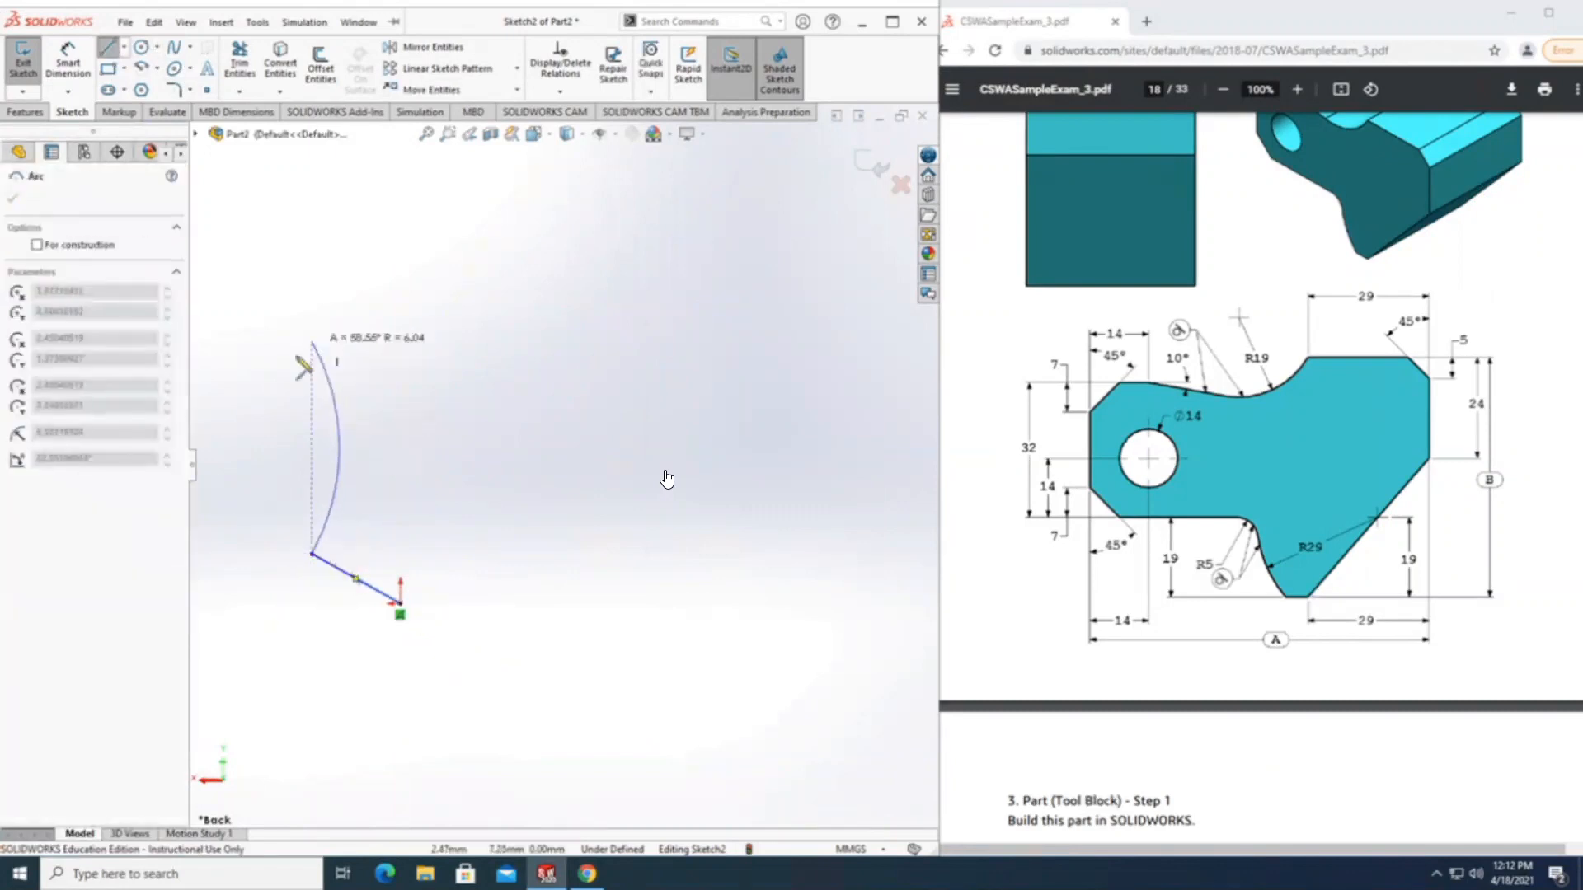
key(Escape)
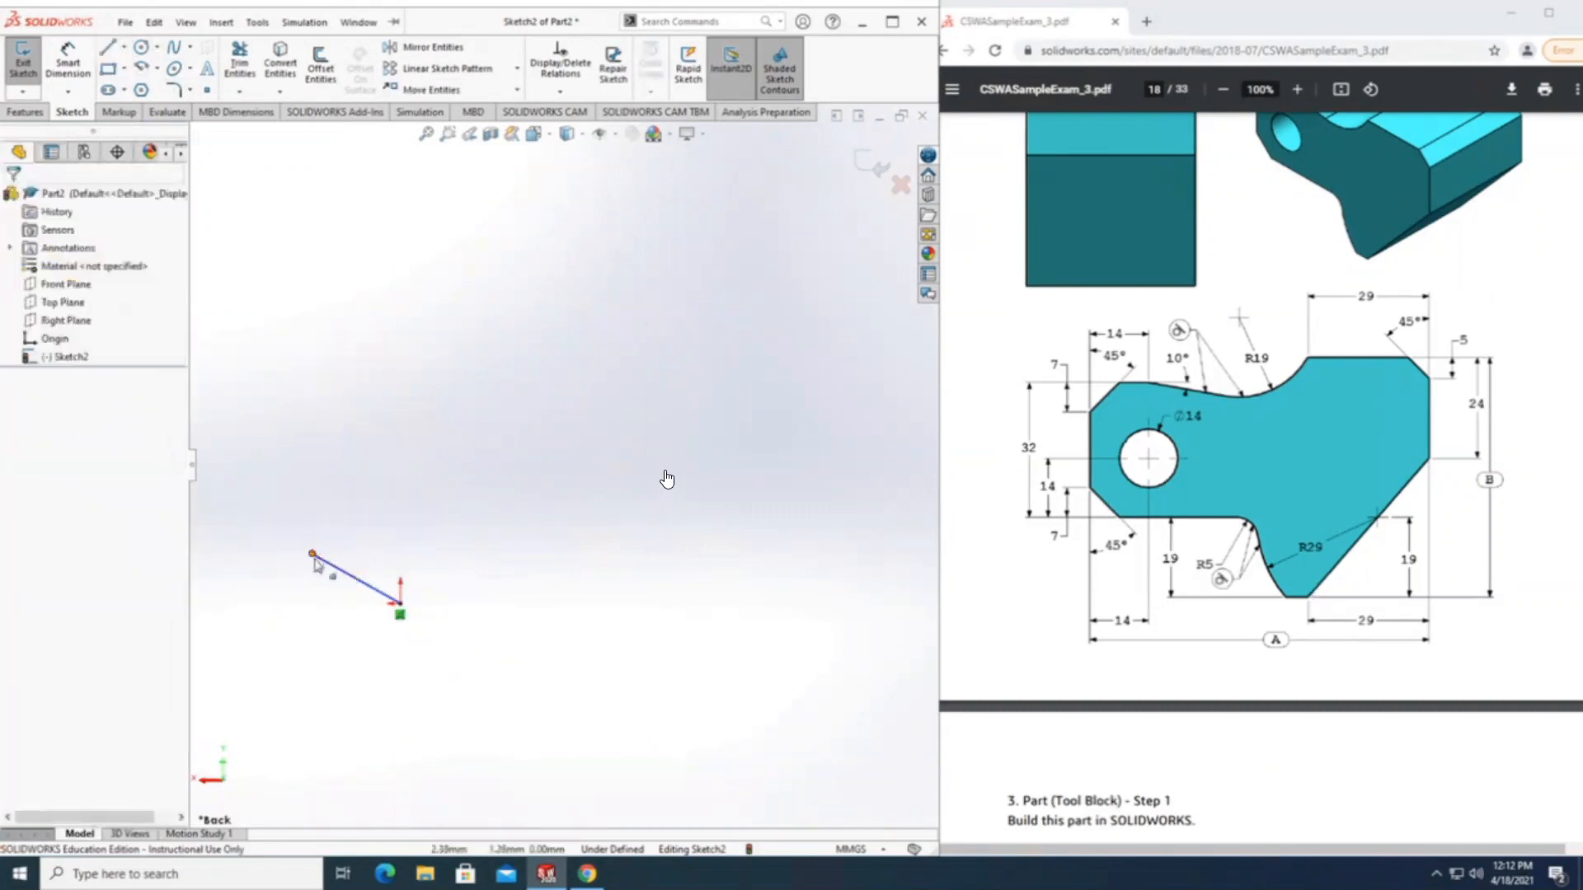
Continue the profile from the diagonal's upper end with a vertical line, a diagonal up to the right, and a short horizontal line.
key(l)
click(312, 554)
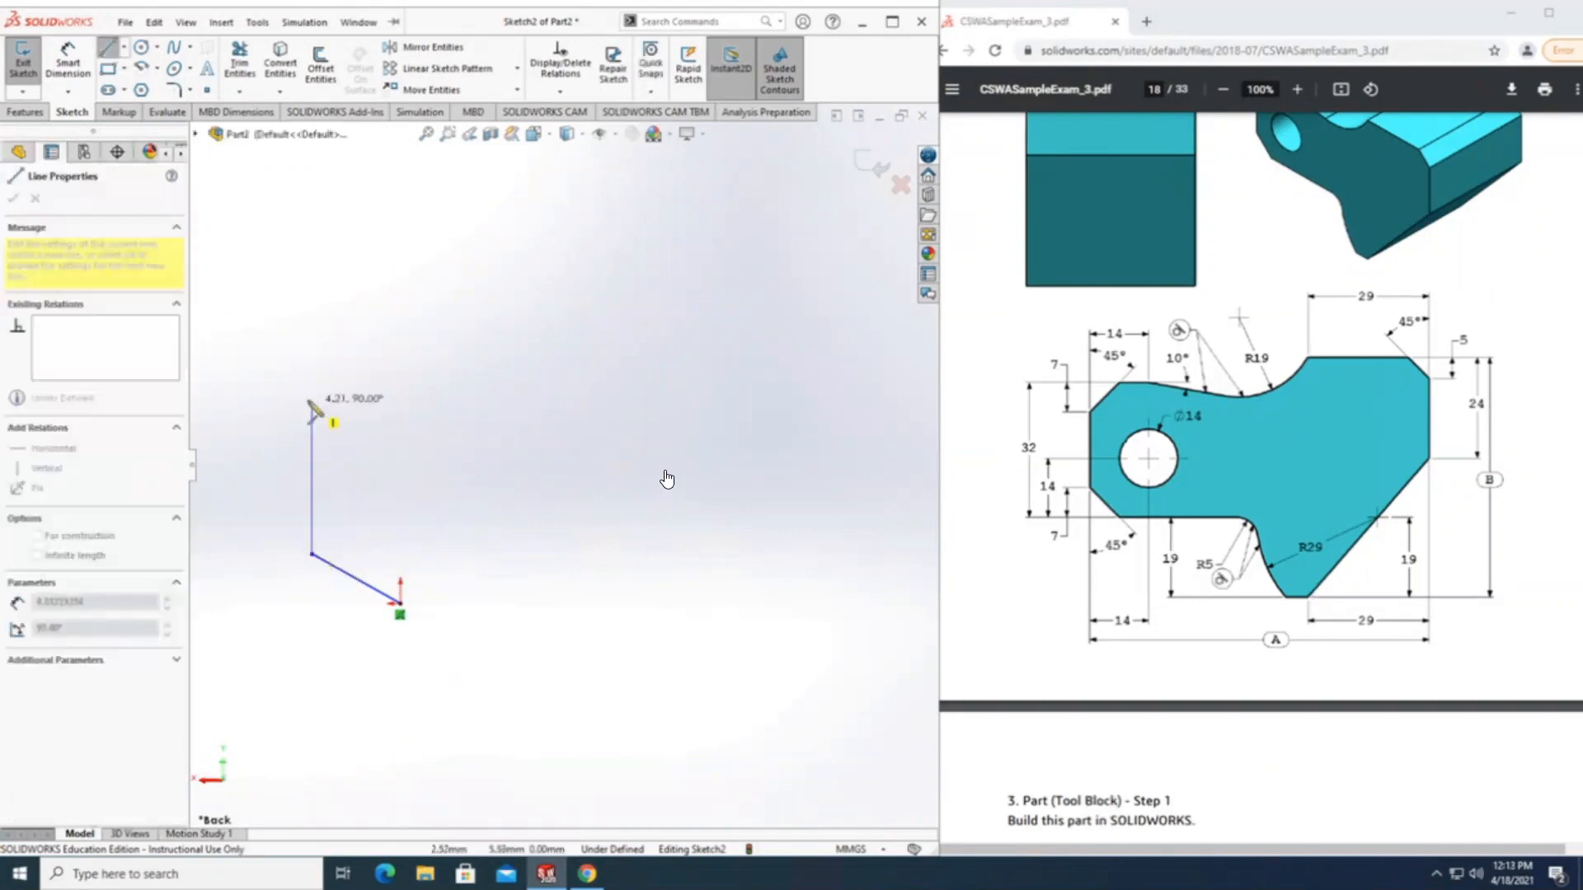
click(311, 391)
click(374, 330)
click(468, 331)
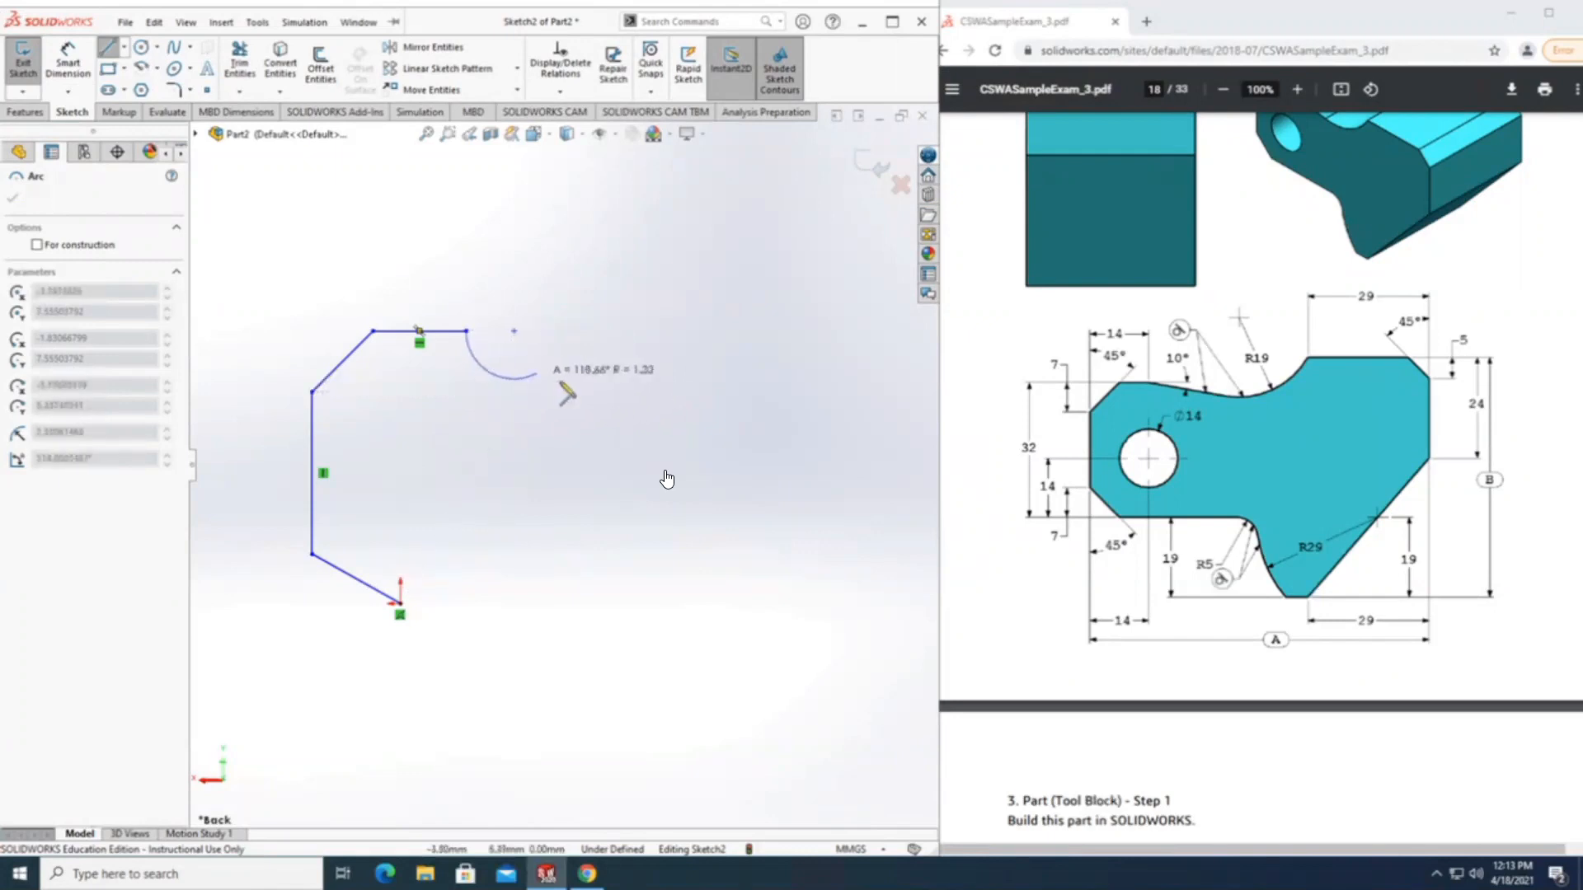
click(538, 372)
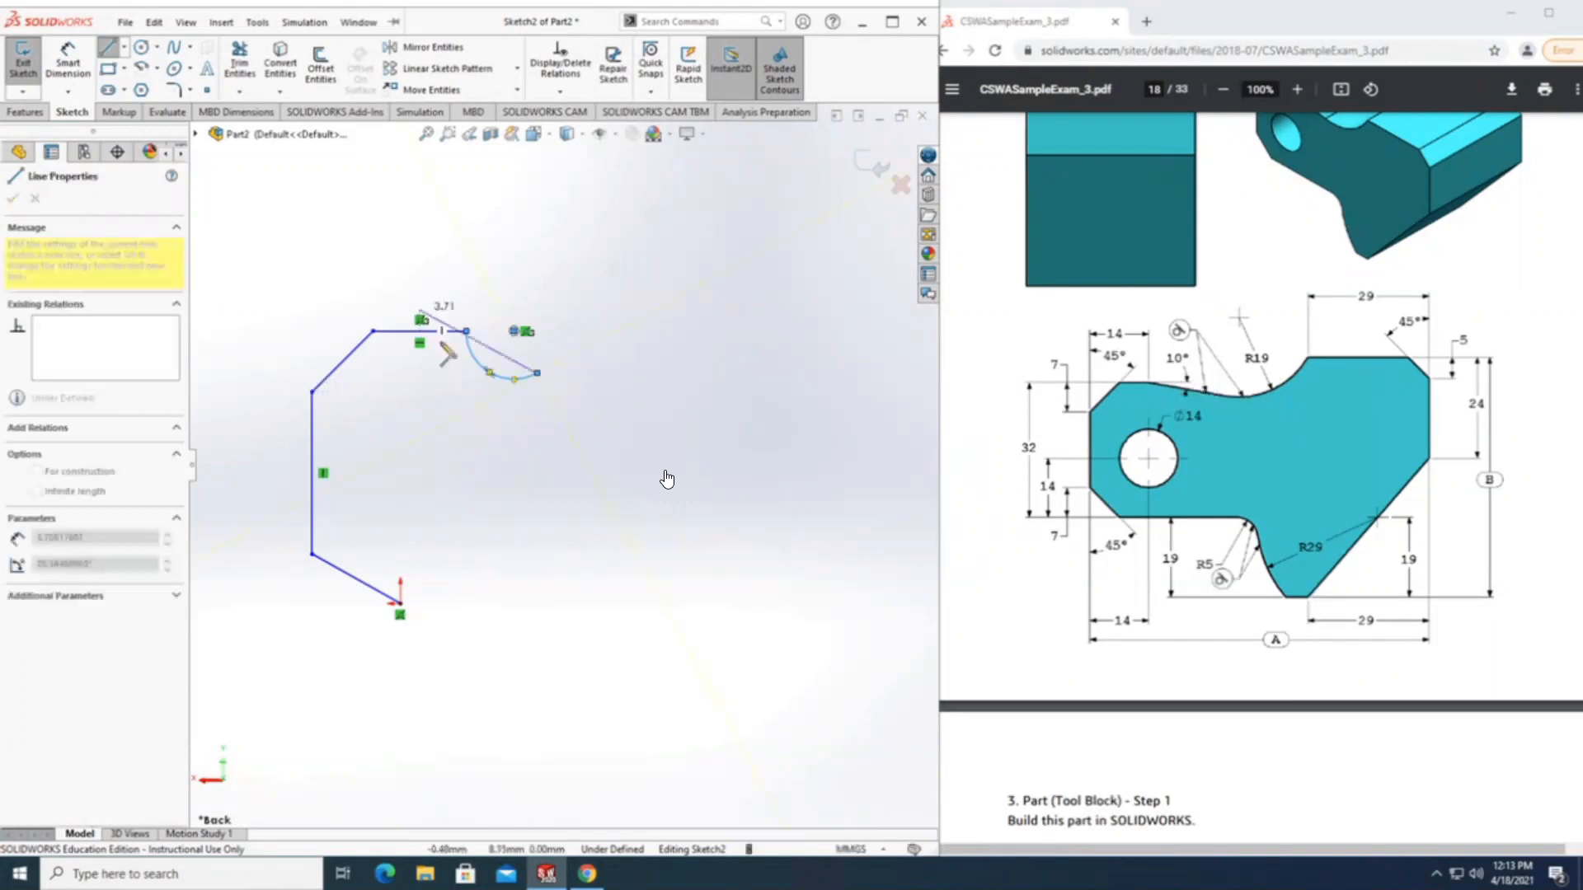
key(Escape)
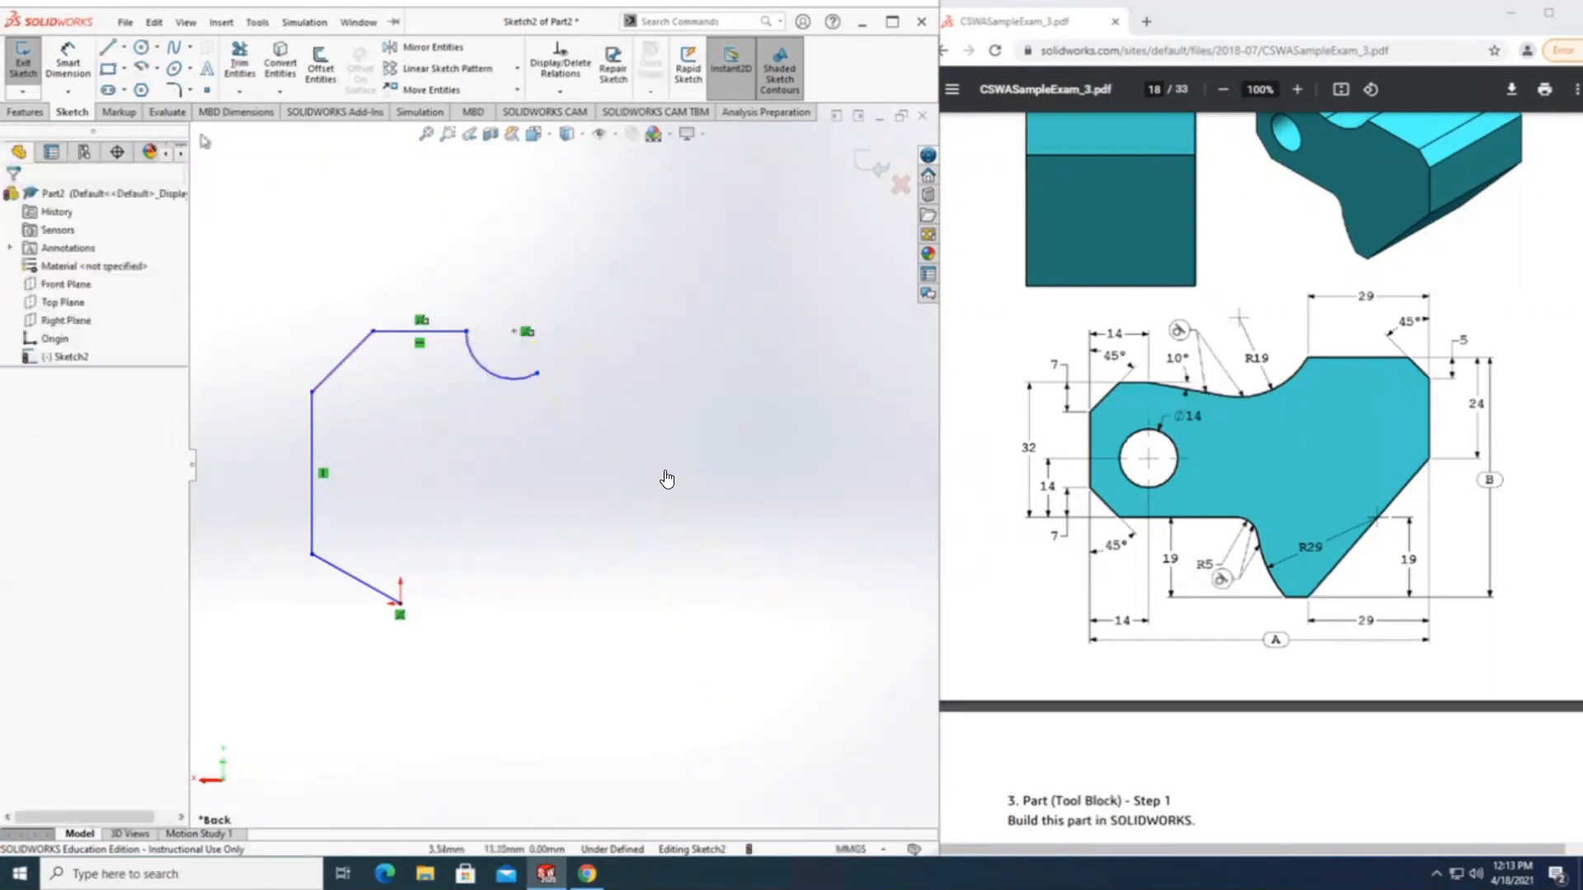
right_click(469, 351)
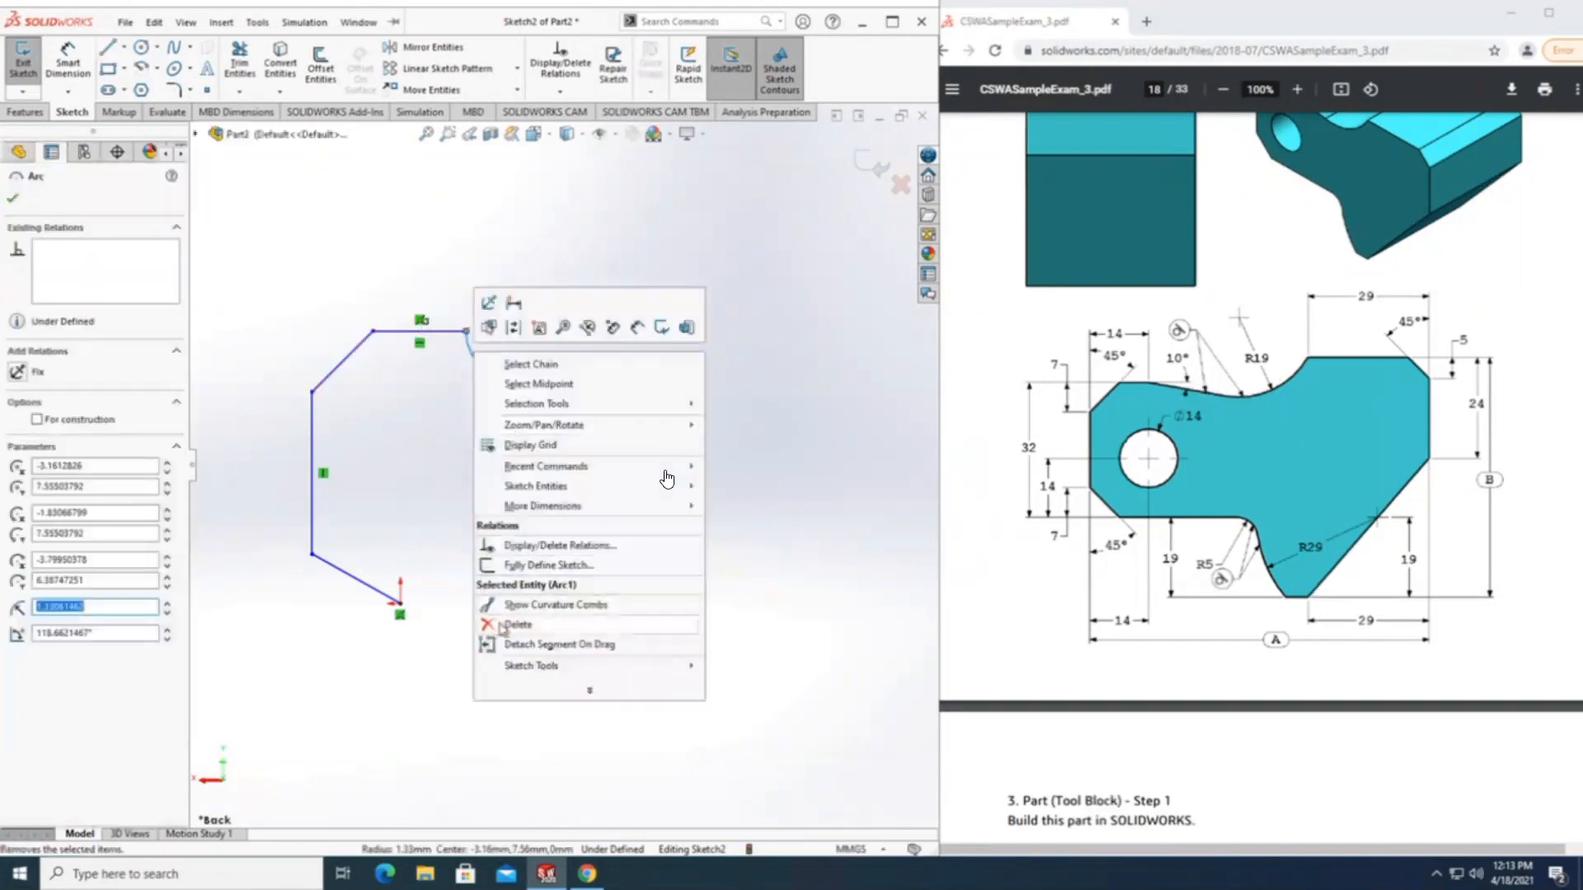
key(Delete)
Draw a line sloping gently down to the right from the free end of the short upper horizontal line.
key(l)
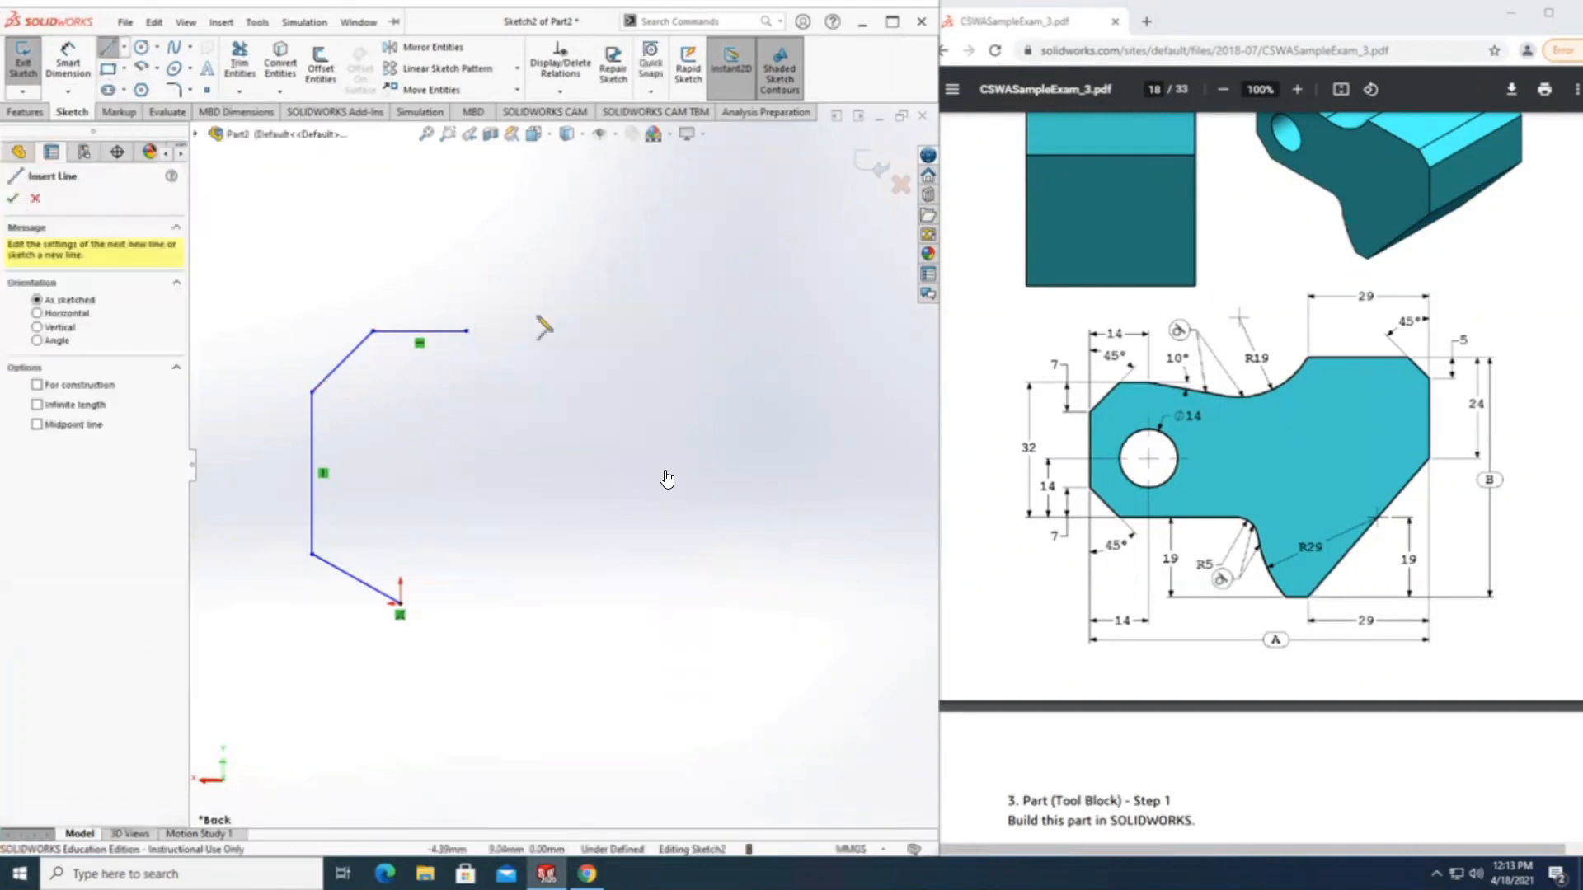
click(468, 331)
click(641, 372)
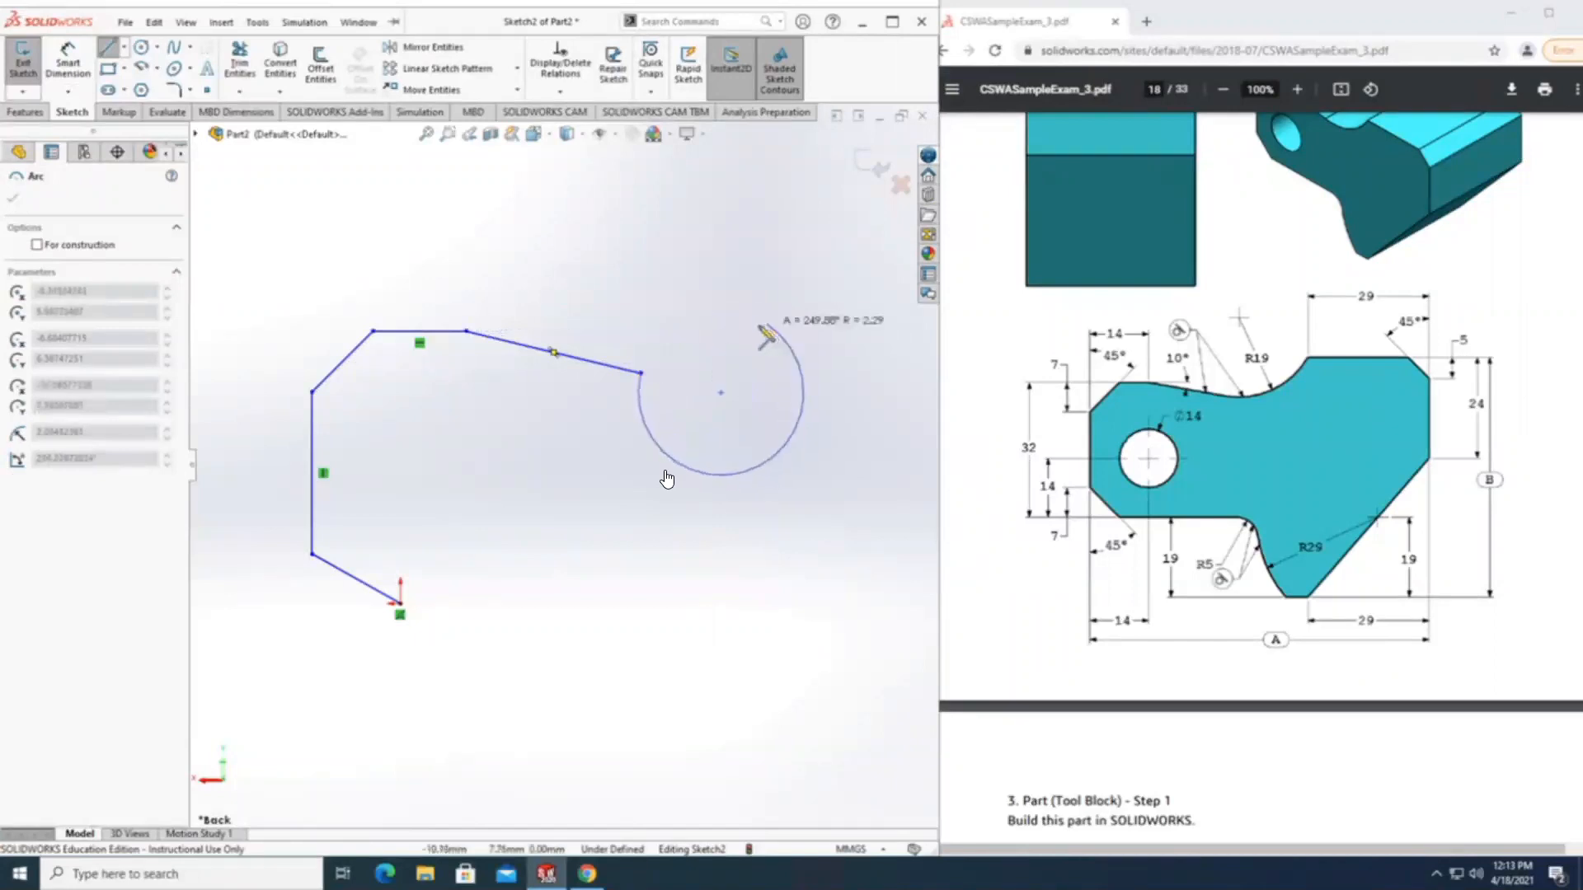
key(Escape)
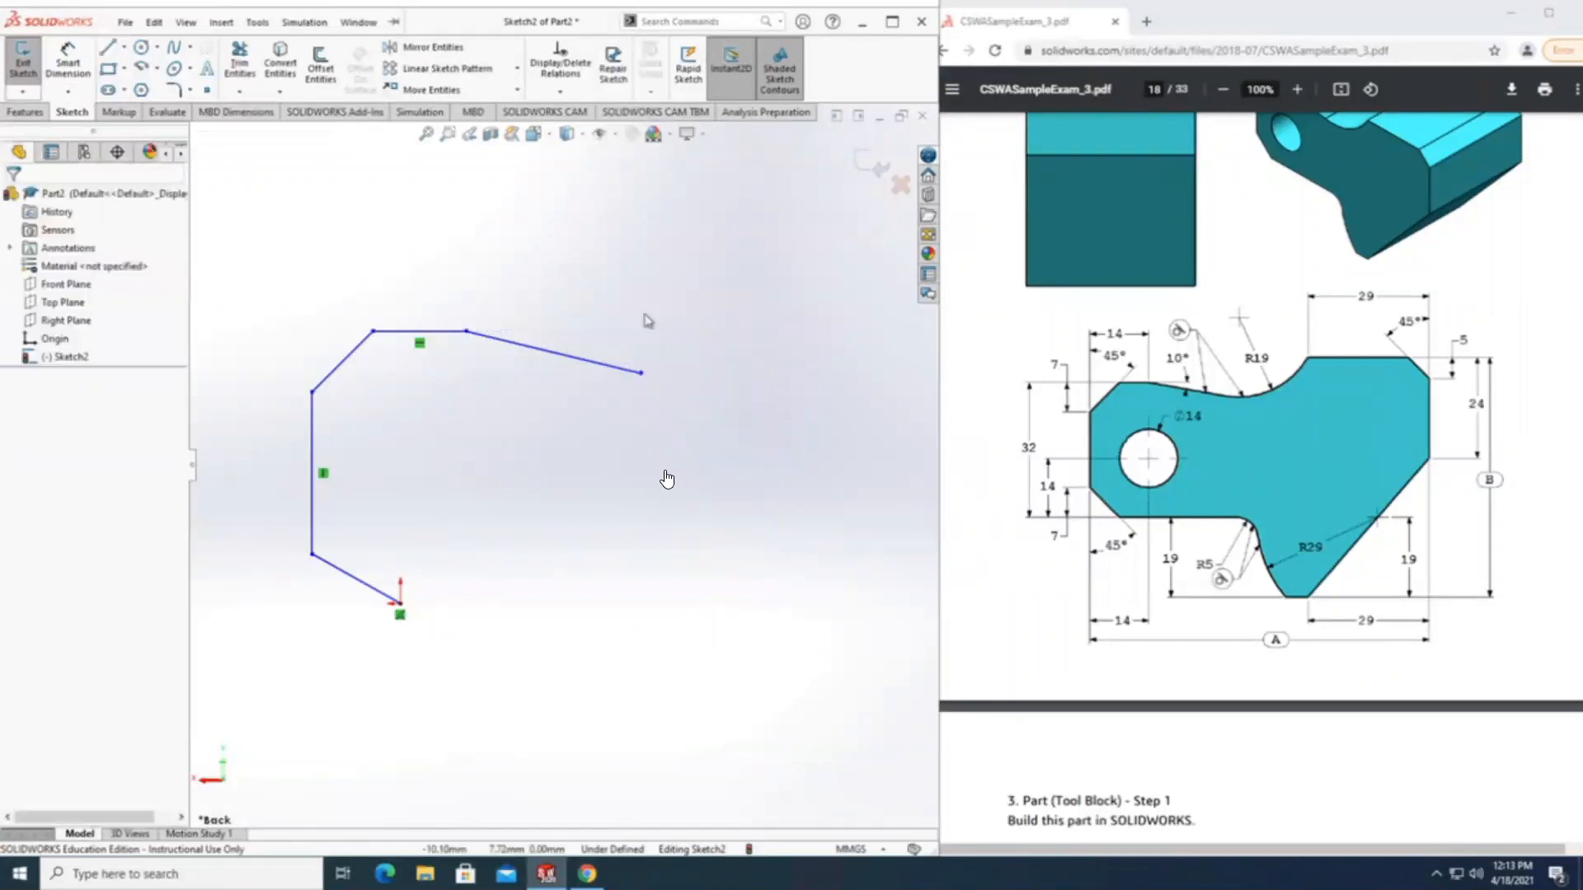
Draw a 3 Point Arc of about 4.04 mm radius and 74° from the sloped line's end, curving up to the right.
click(156, 72)
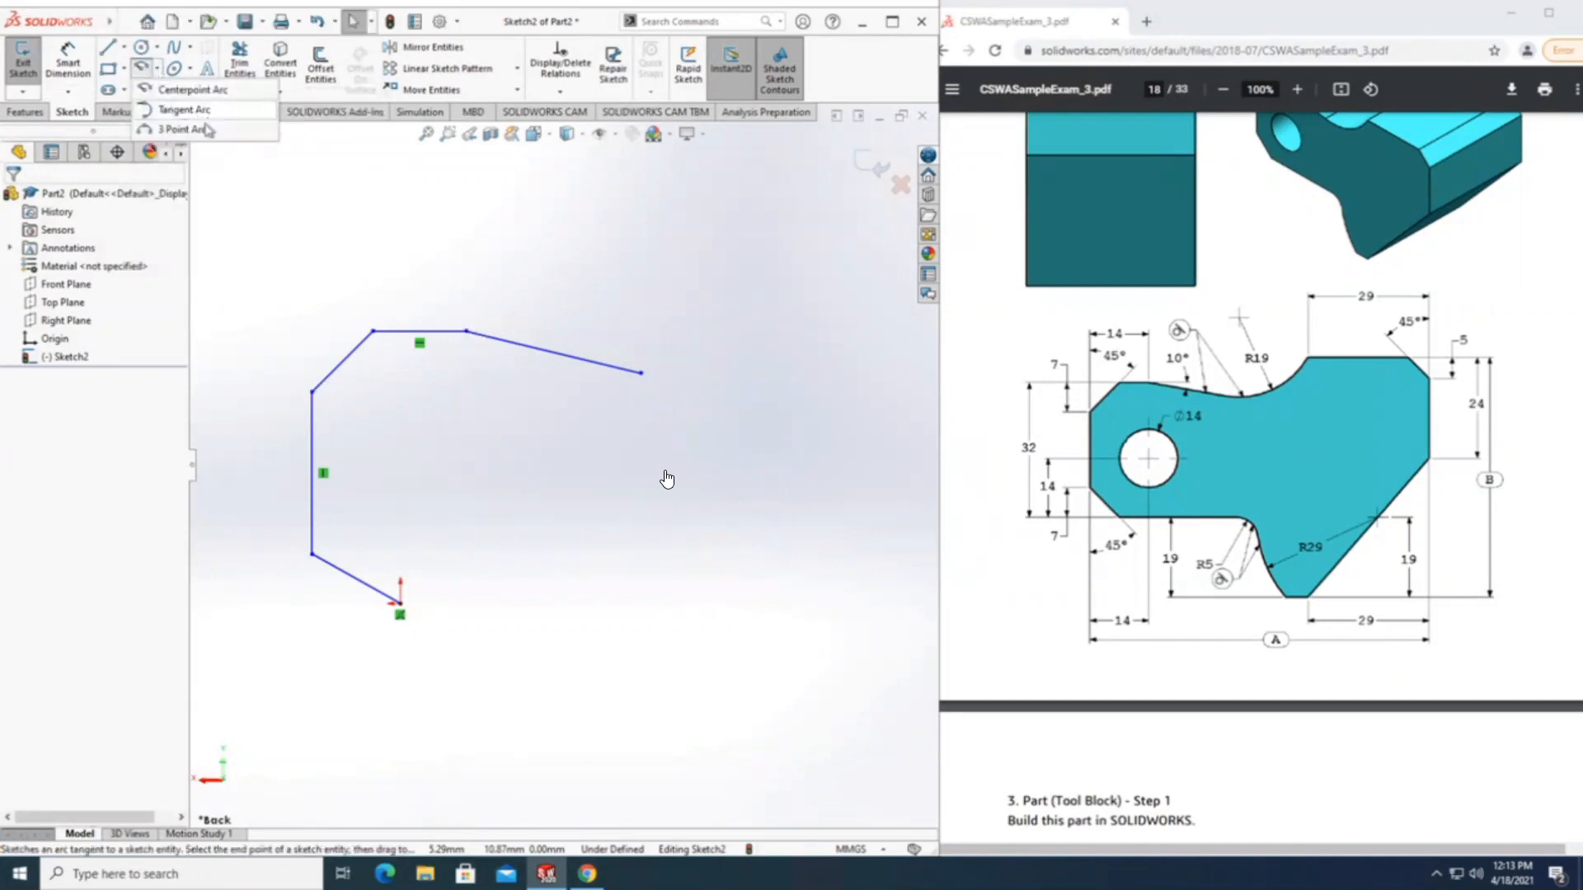
click(239, 132)
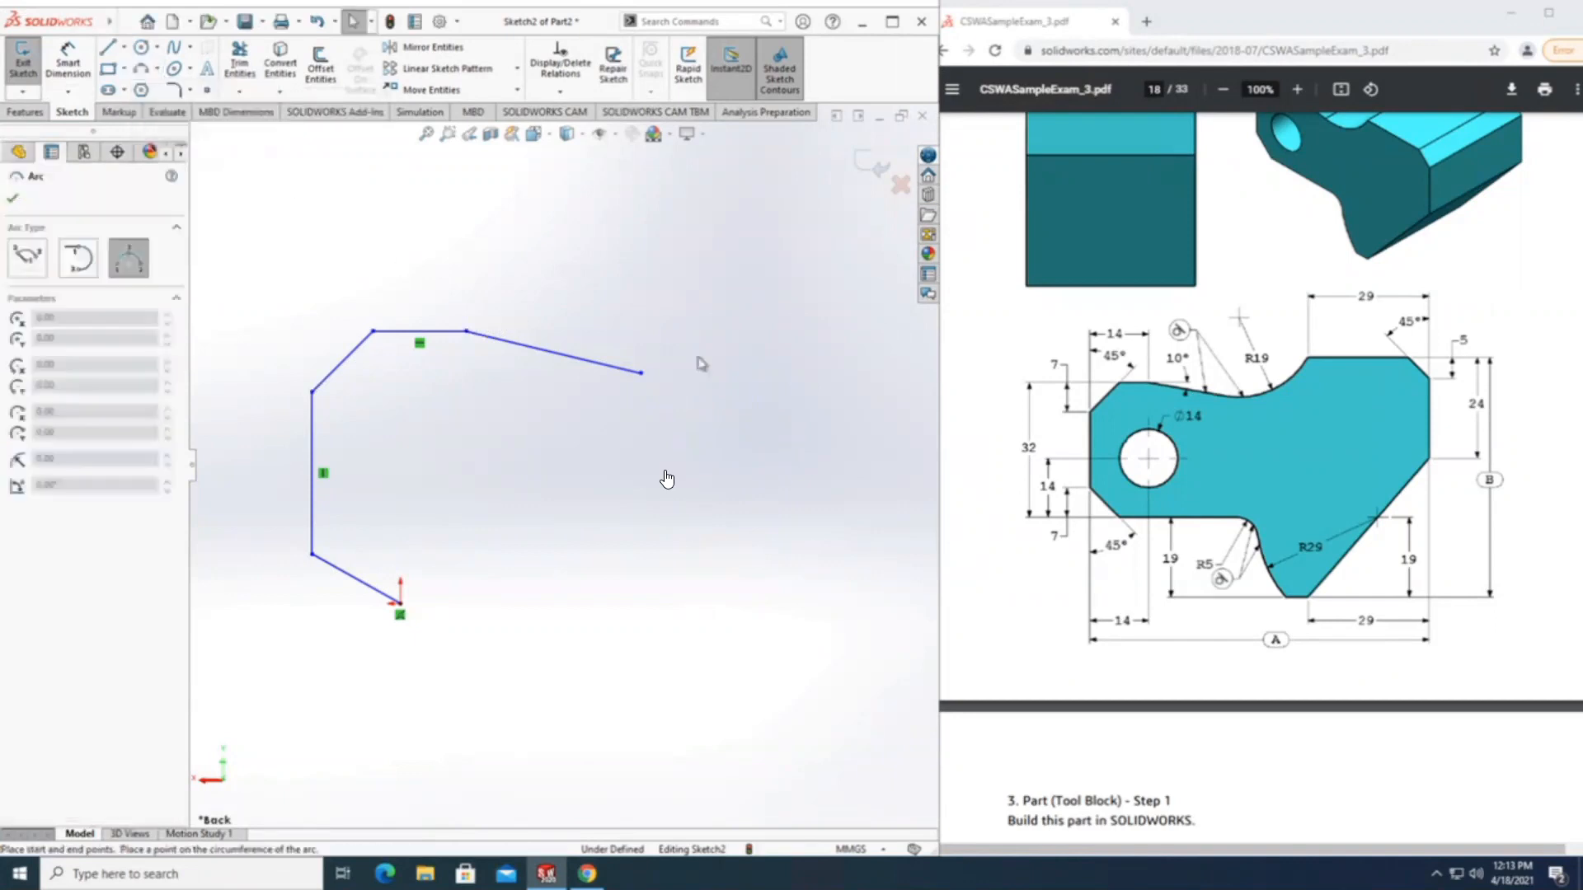
click(642, 372)
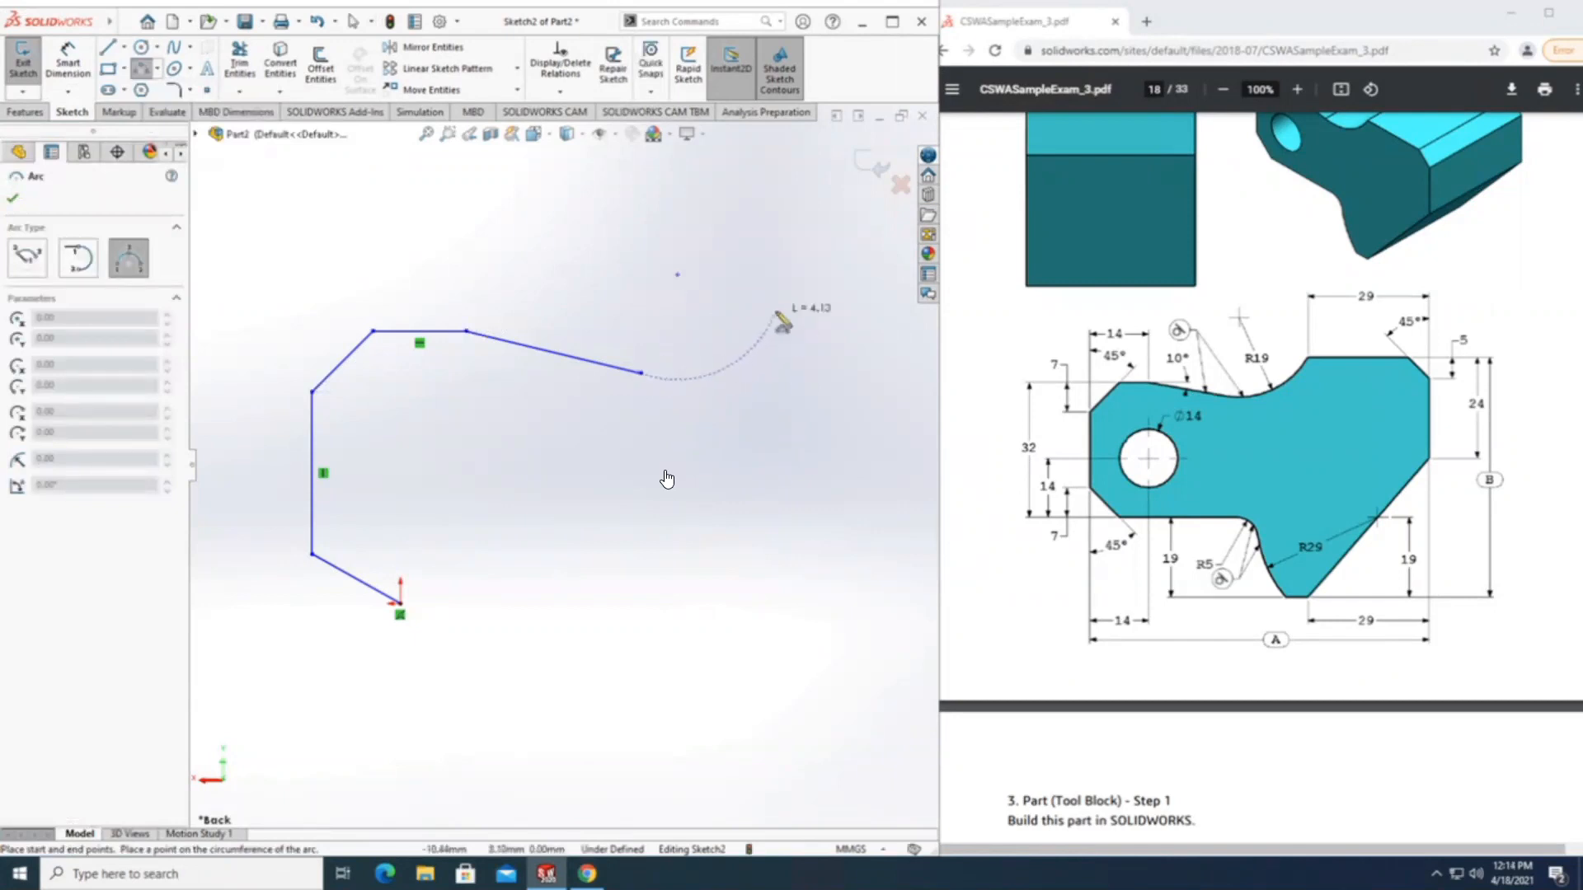
click(797, 299)
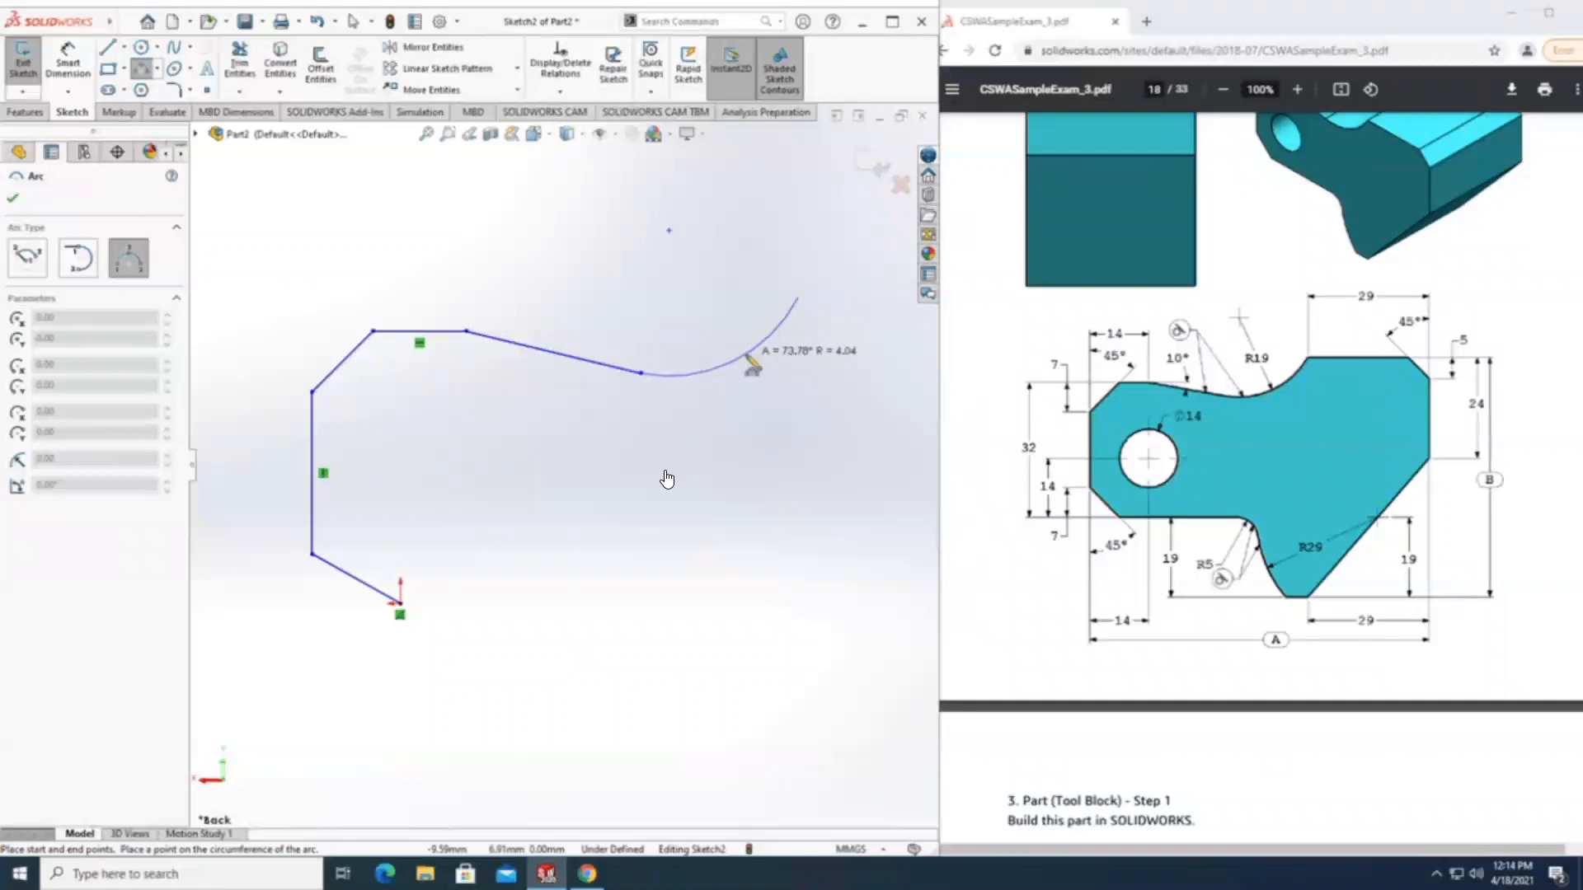
click(747, 356)
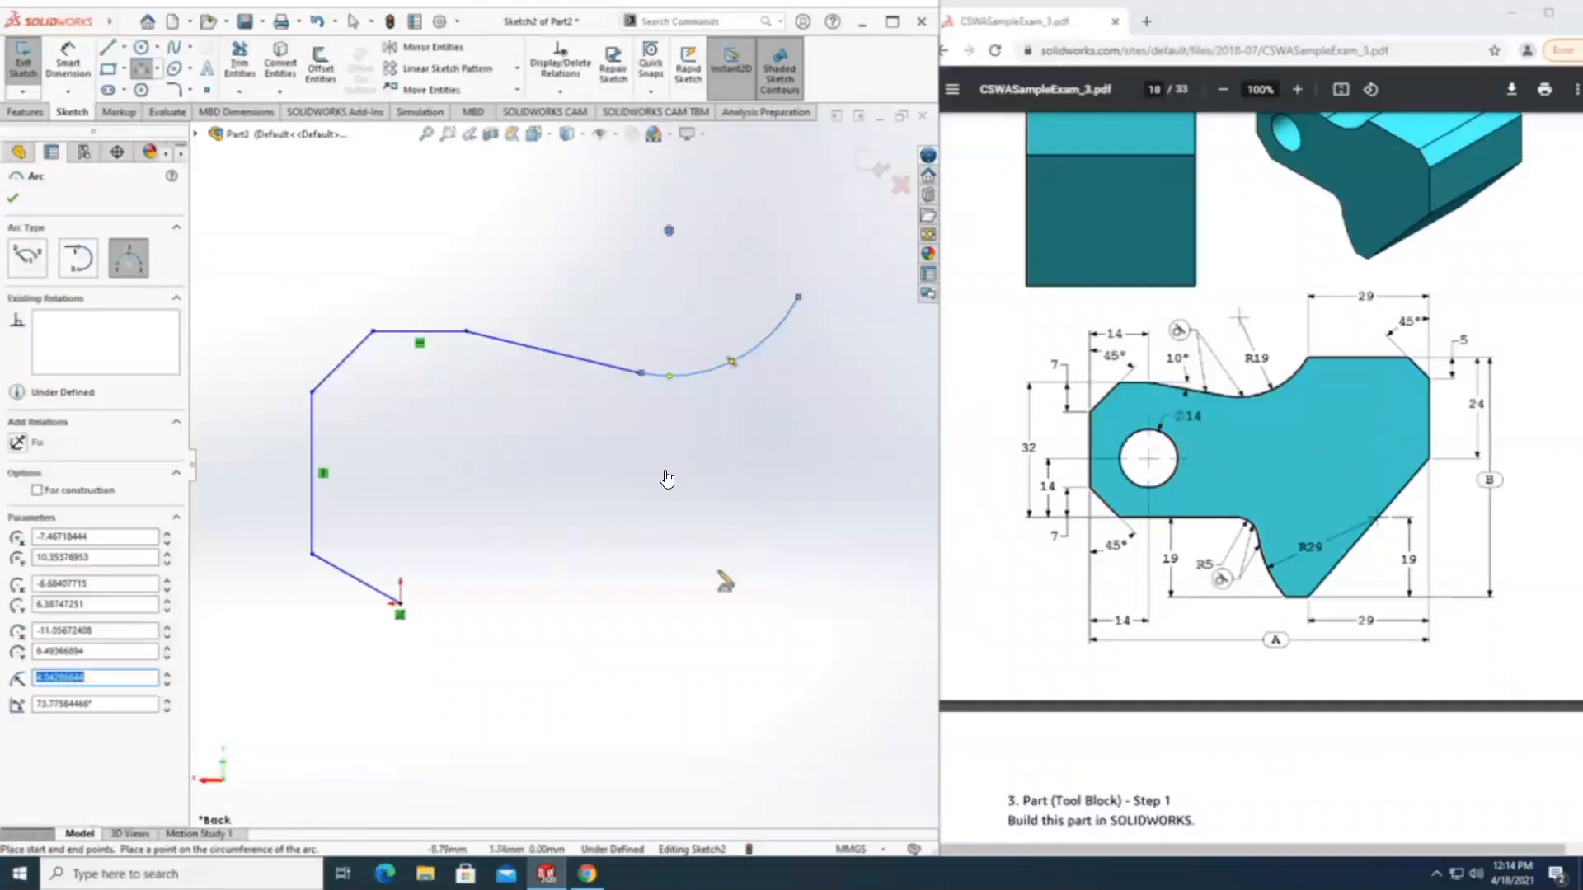
Draw connected lines from the arc's end: upper horizontal, short corner diagonal, vertical right edge, long diagonal down to the left, and short bottom horizontal.
click(113, 47)
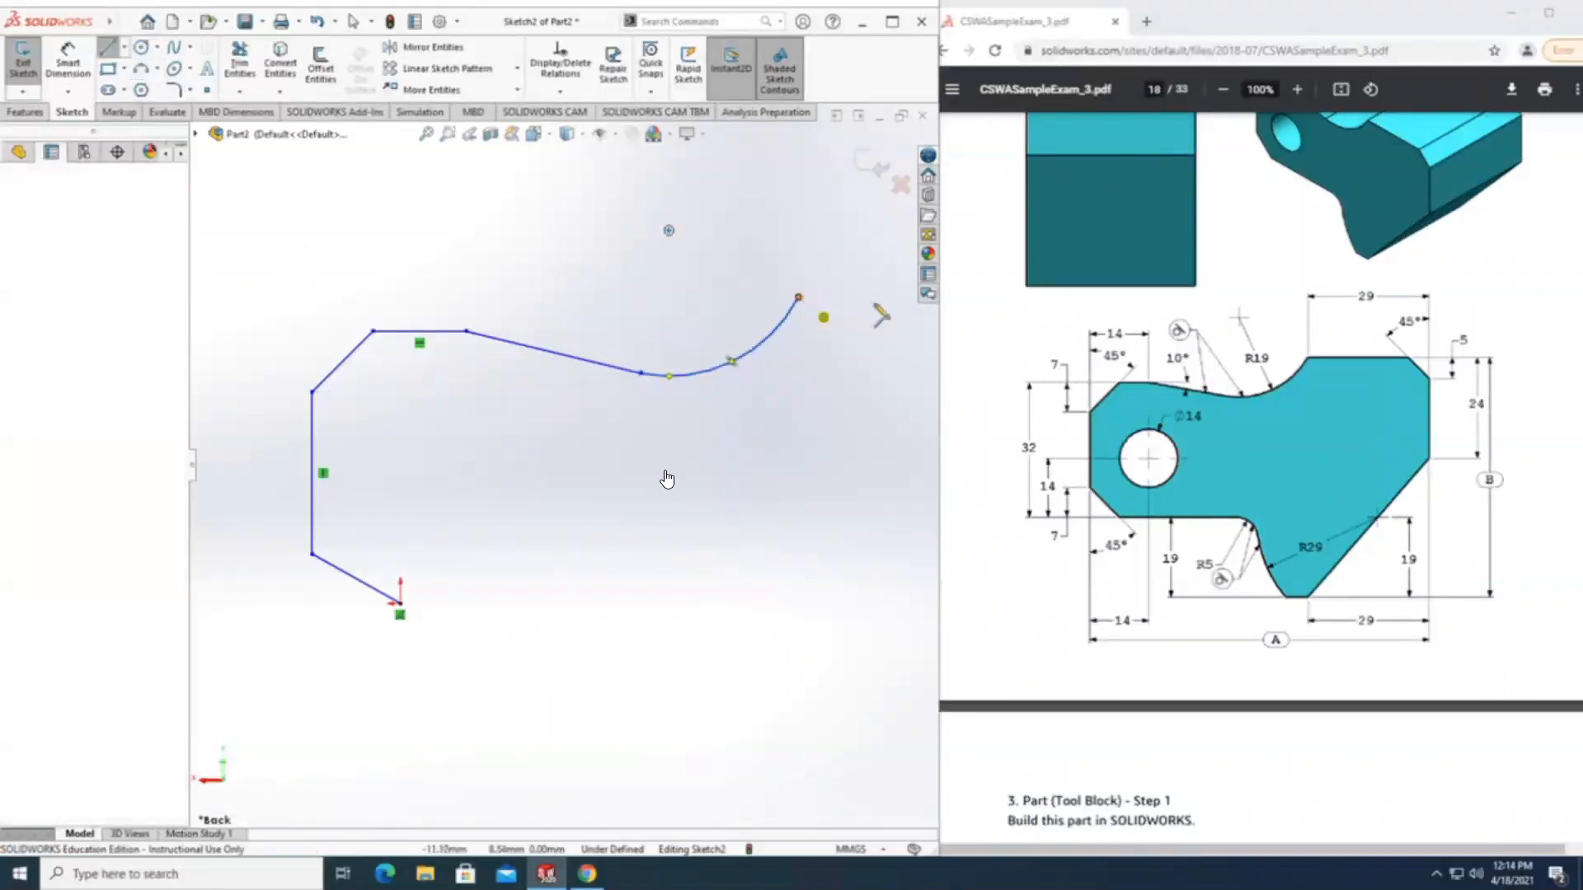
click(798, 297)
click(894, 297)
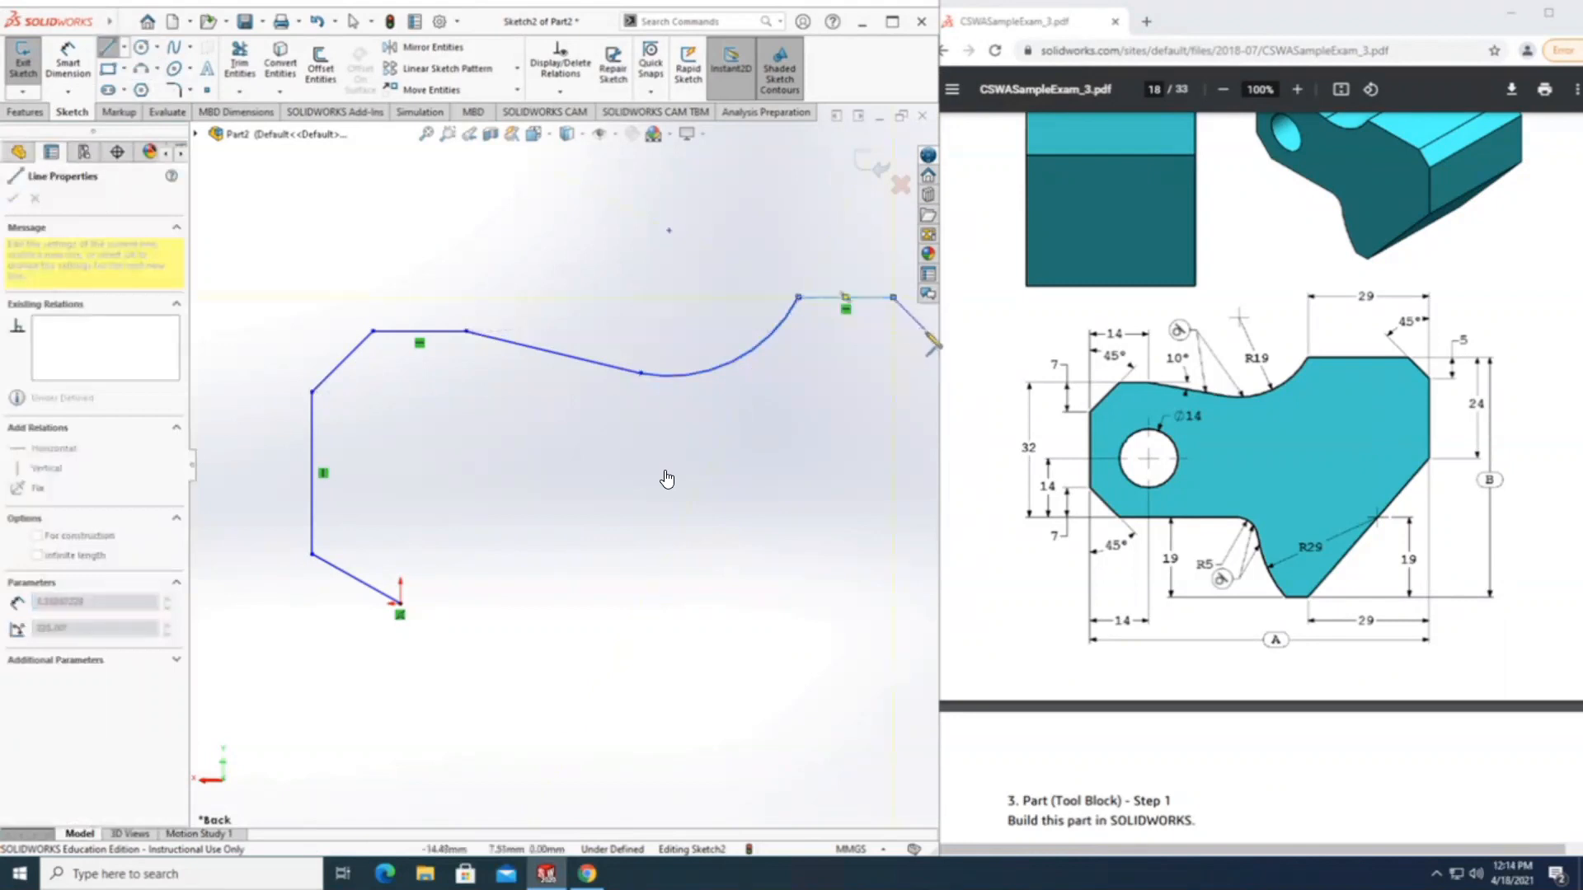
click(926, 344)
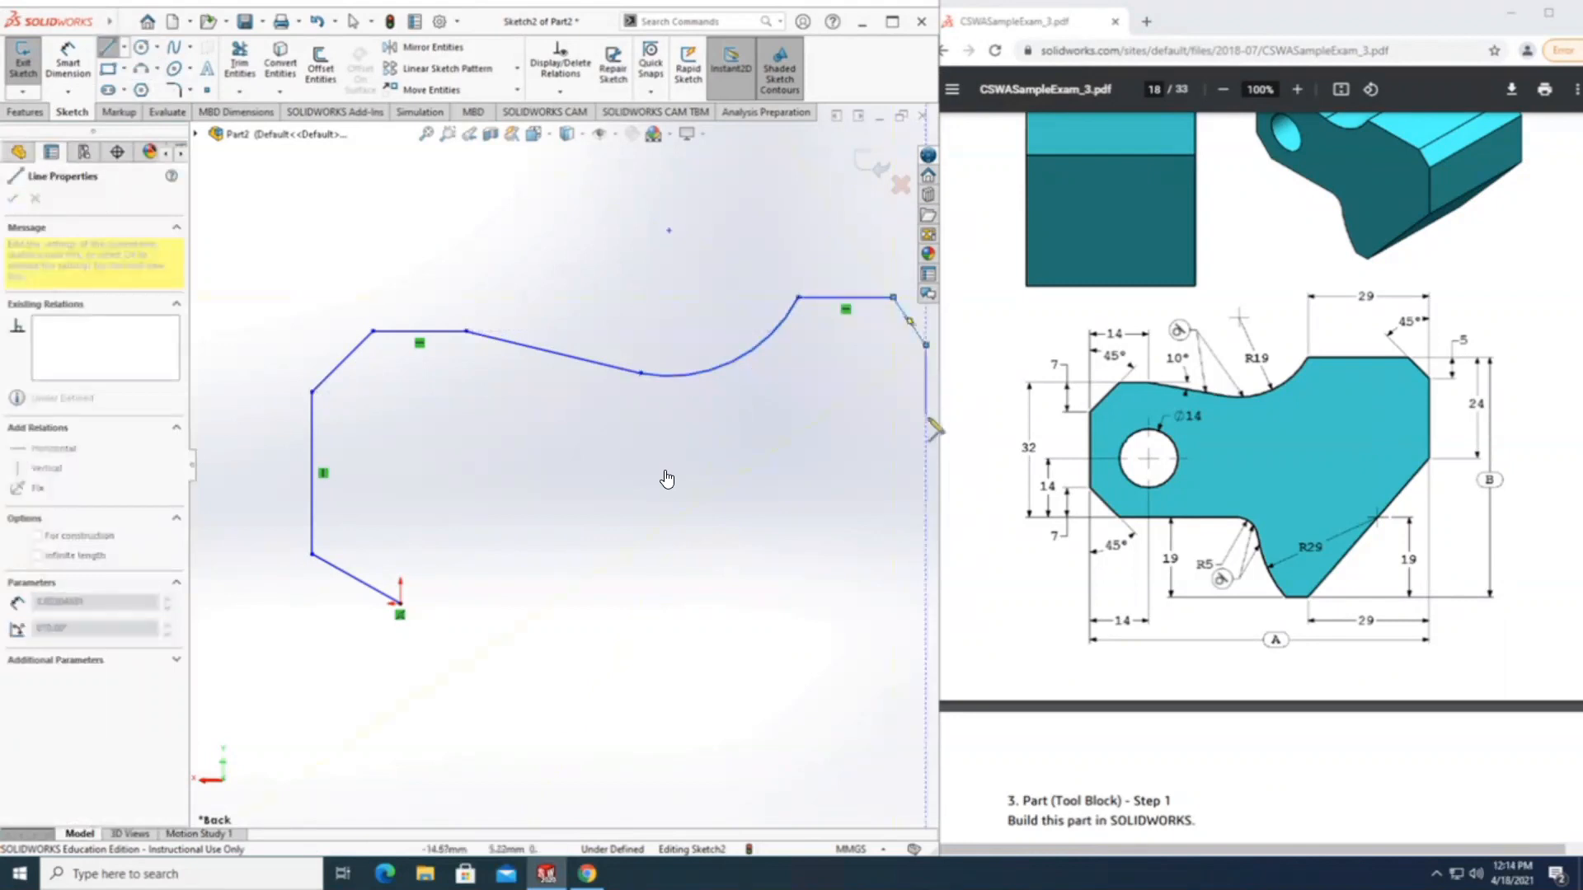
click(926, 483)
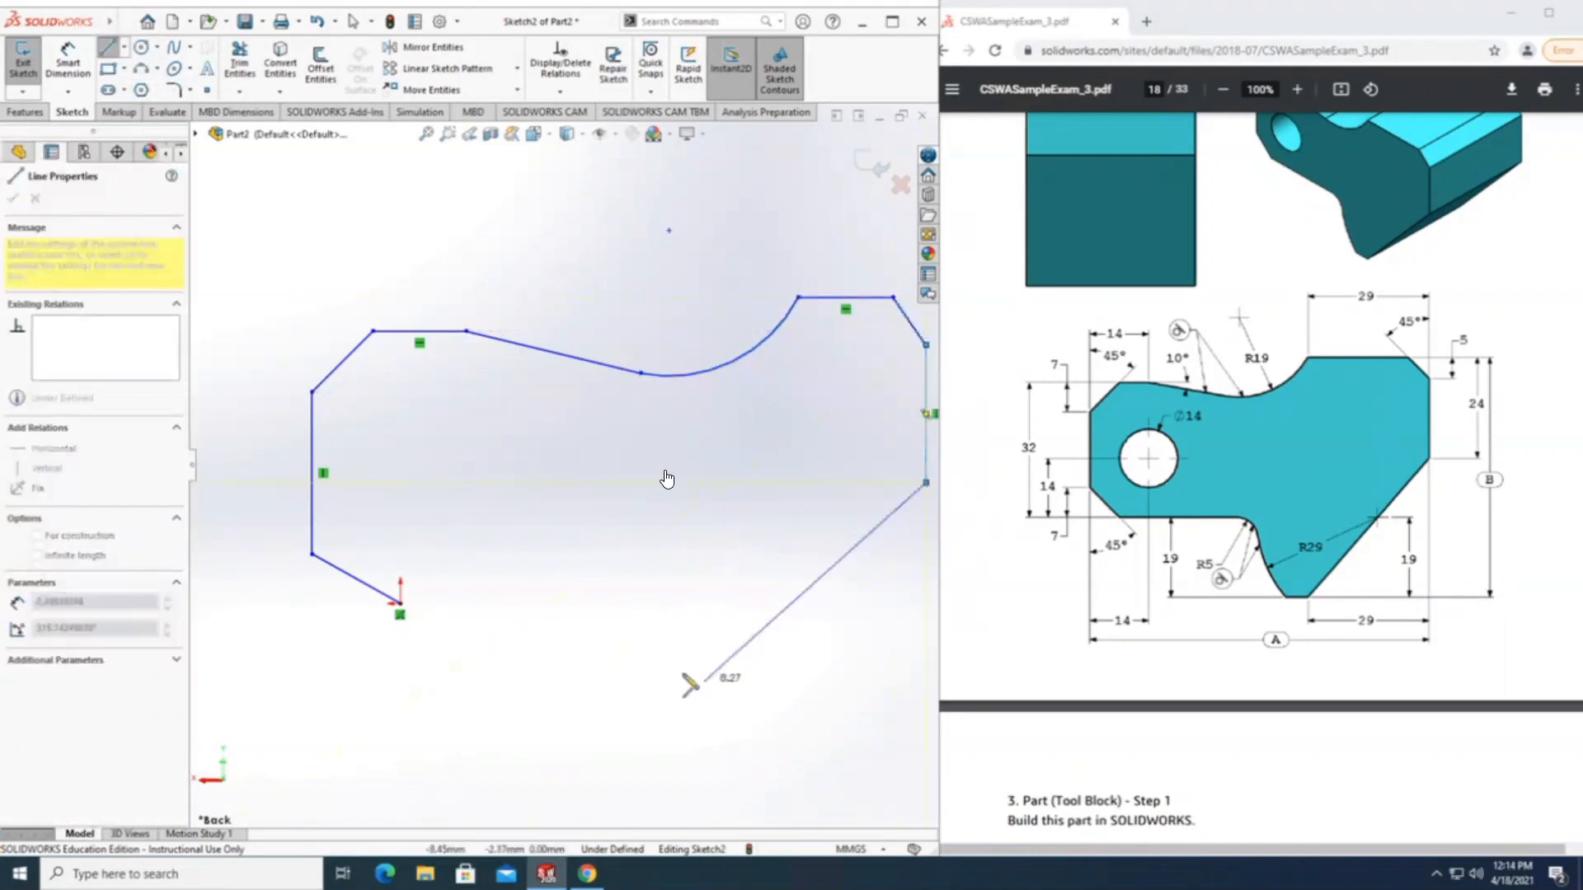
click(686, 686)
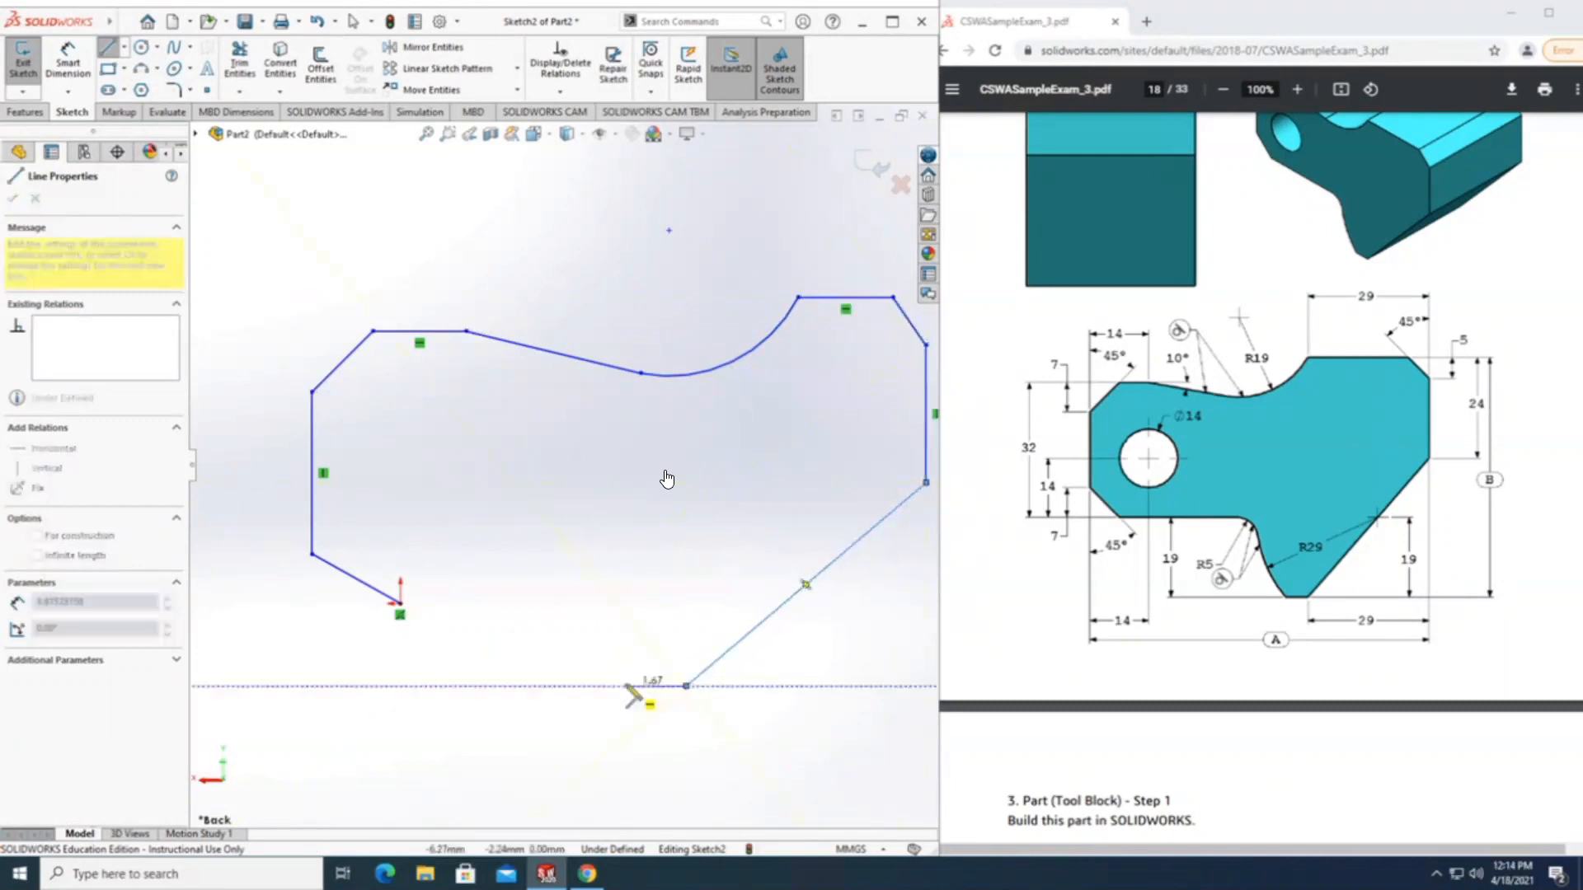
click(625, 686)
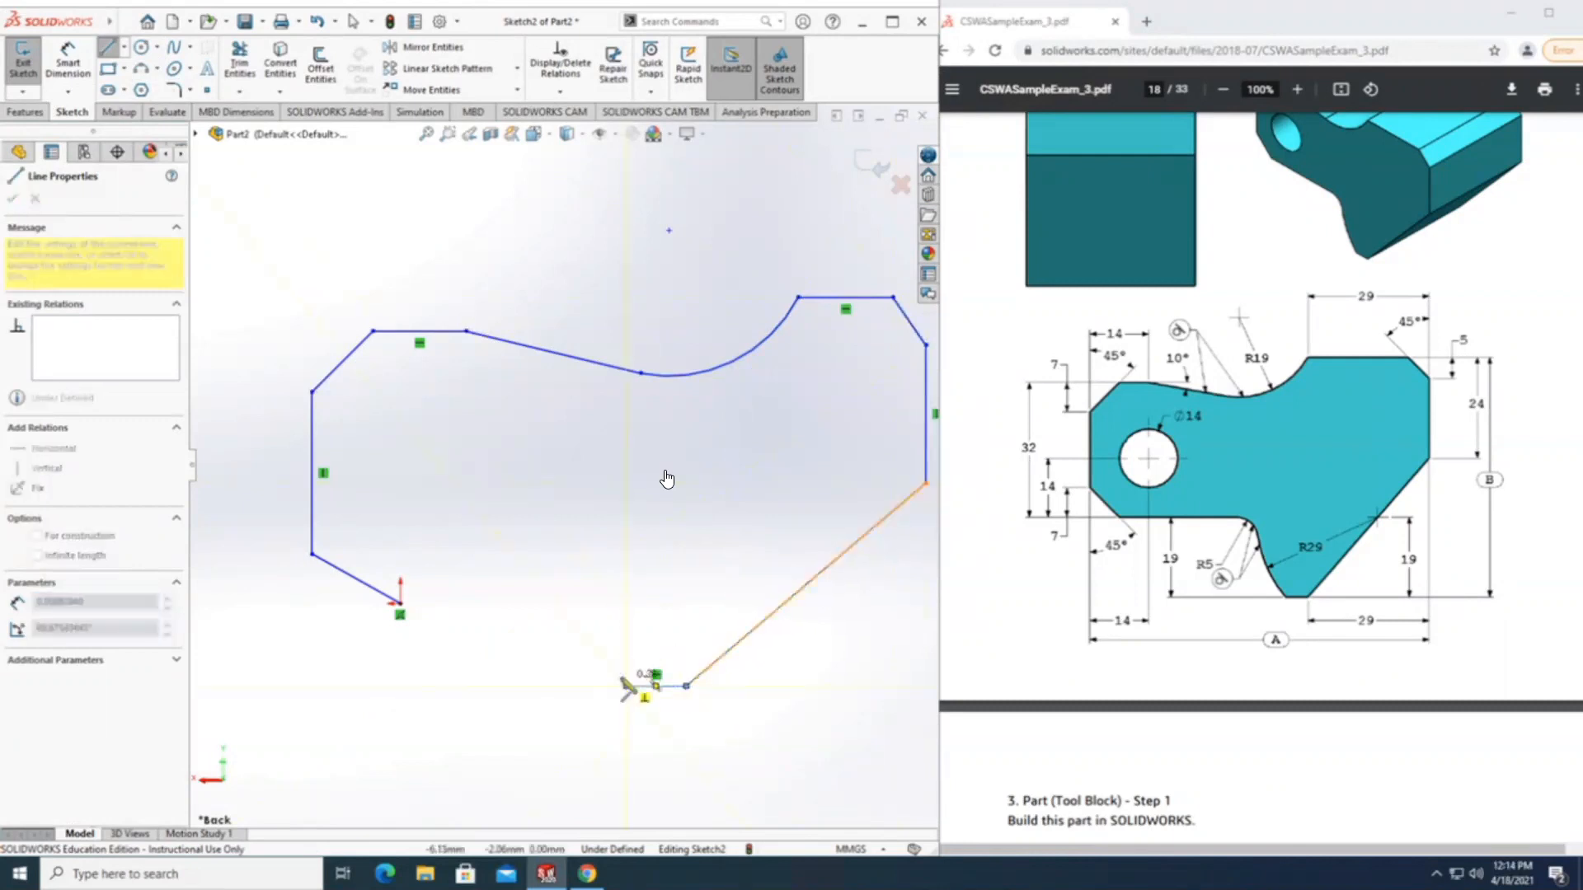
key(Escape)
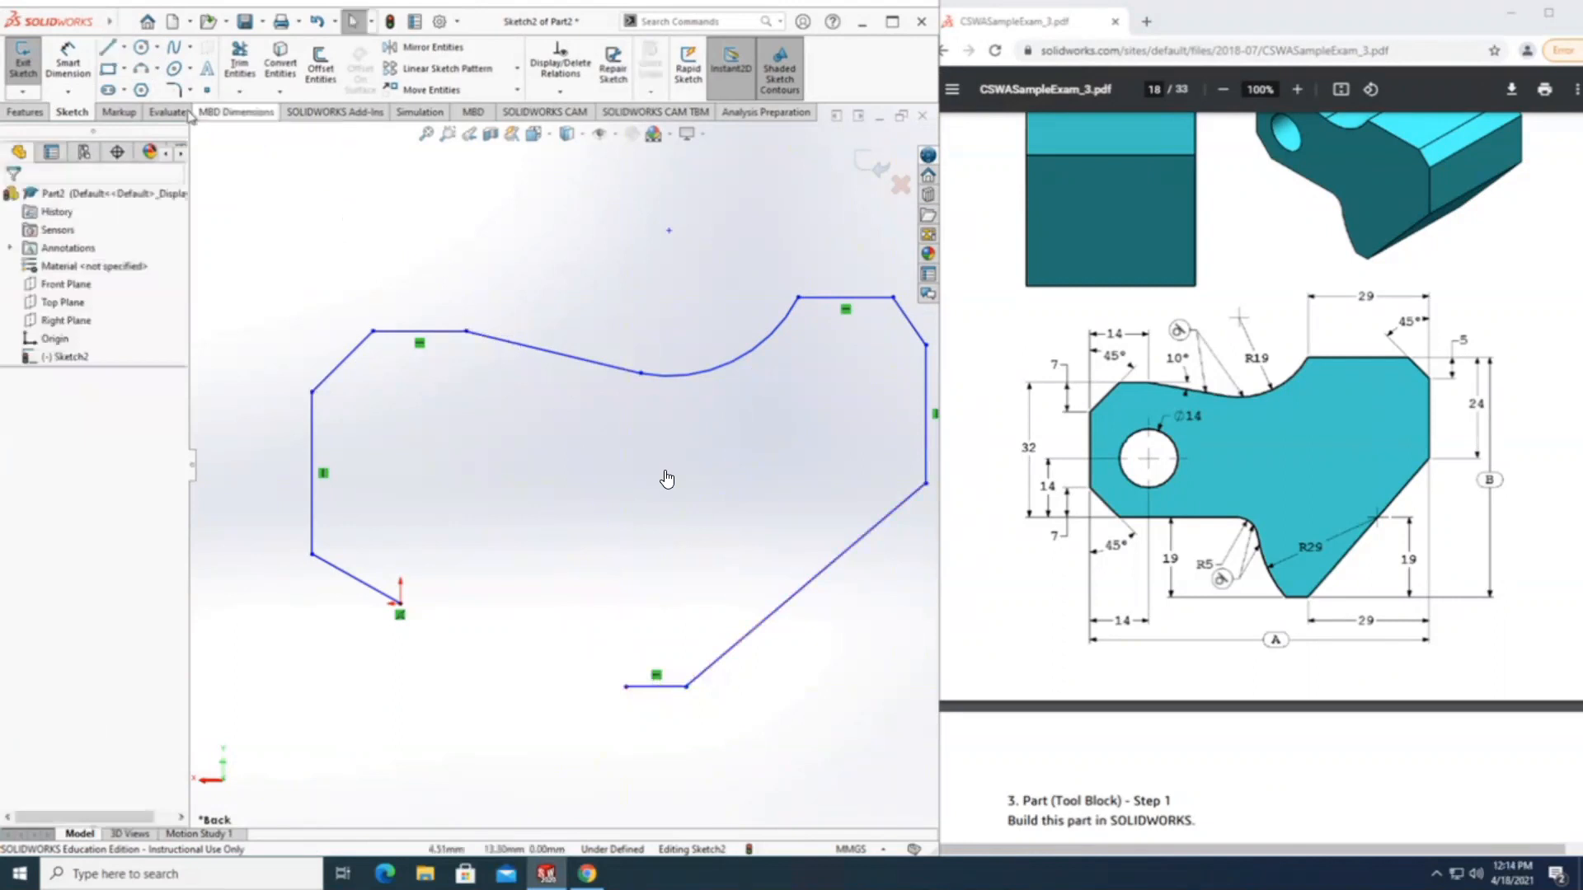
Draw two joined 3 Point Arcs from the short bottom line, about 1.40 mm and 0.76 mm in radius, ending level with the origin.
click(142, 69)
click(626, 687)
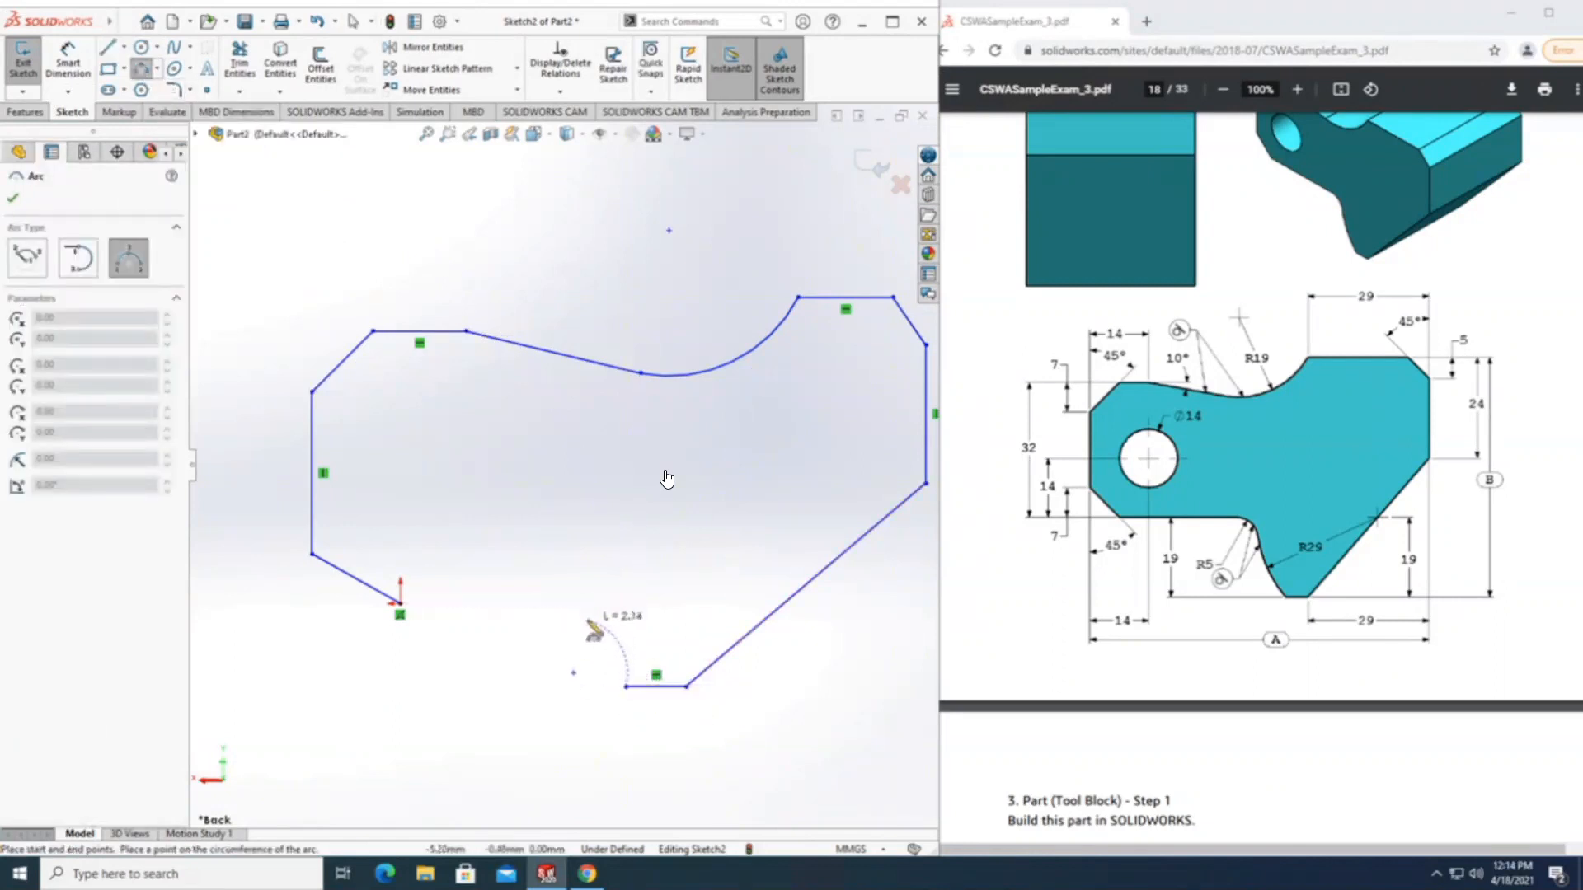
click(583, 632)
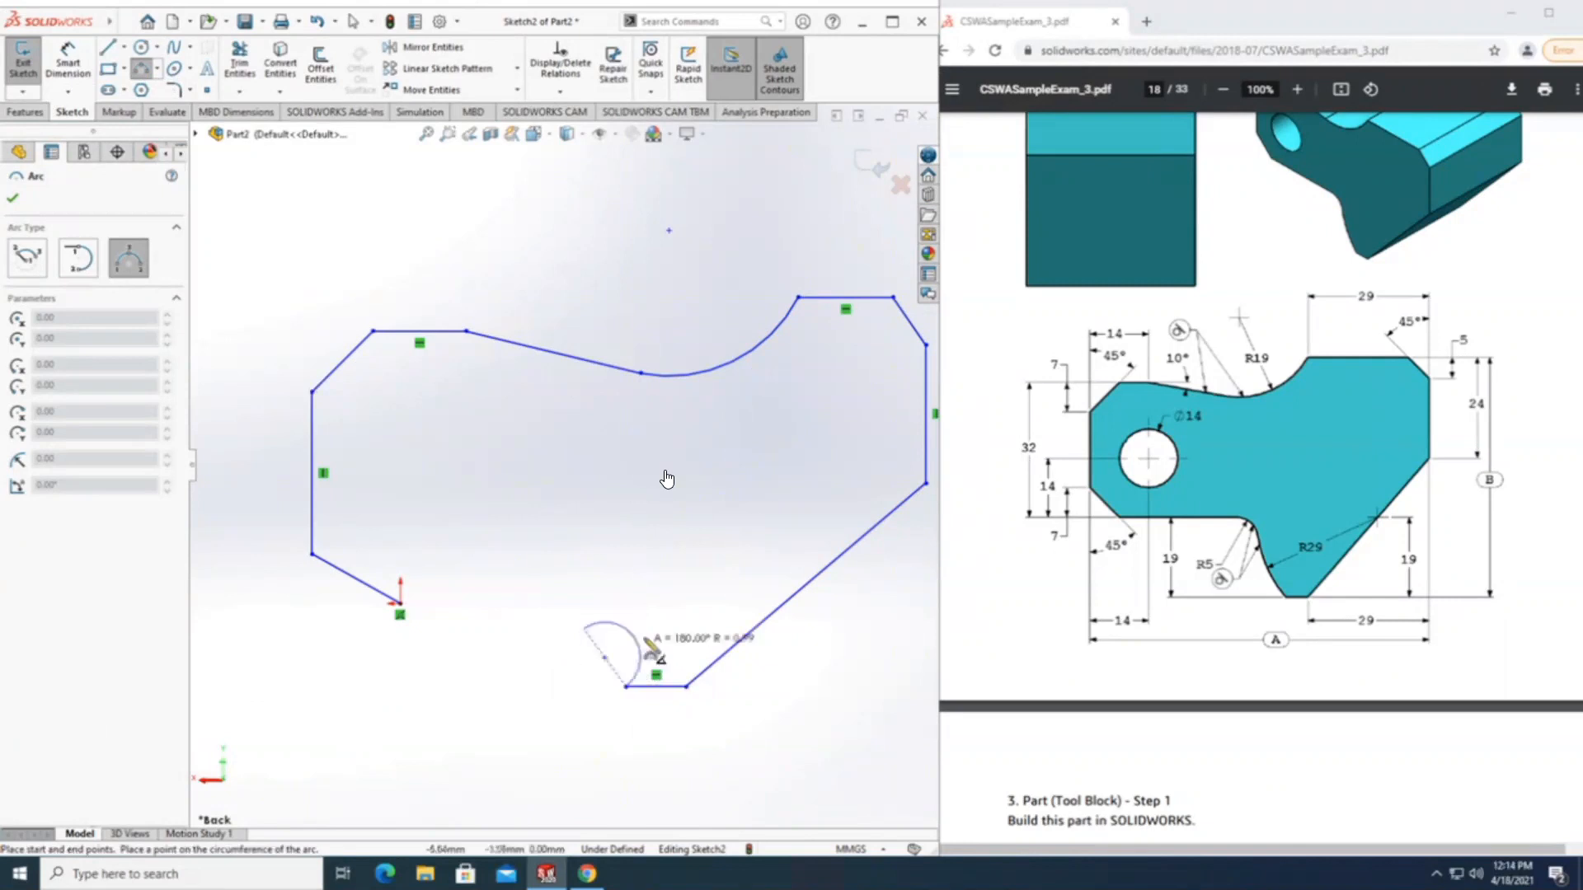
click(594, 665)
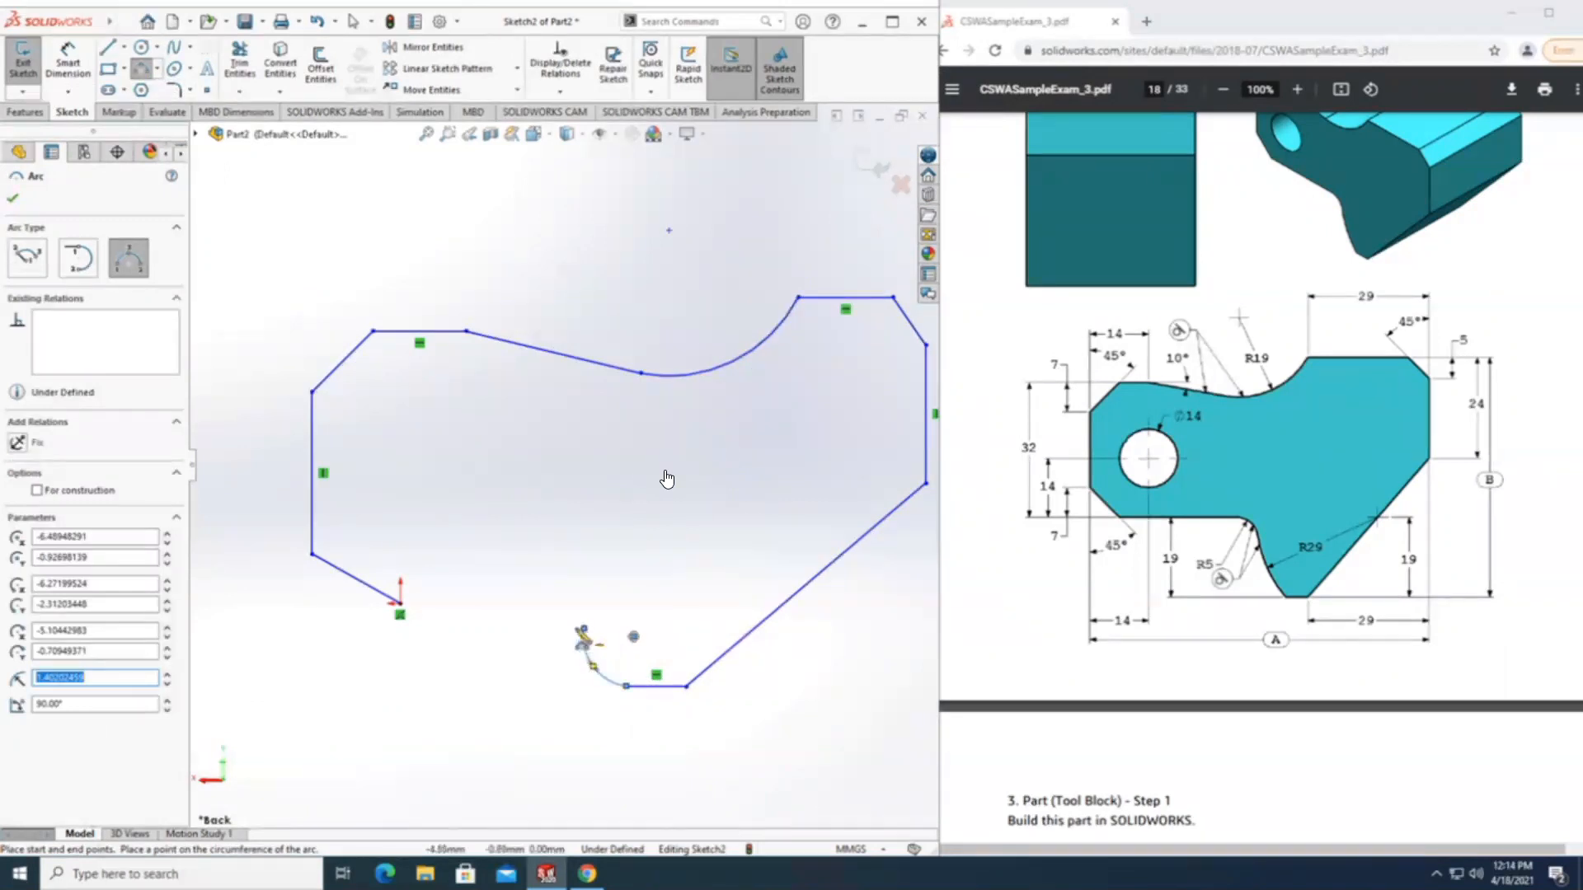
click(583, 630)
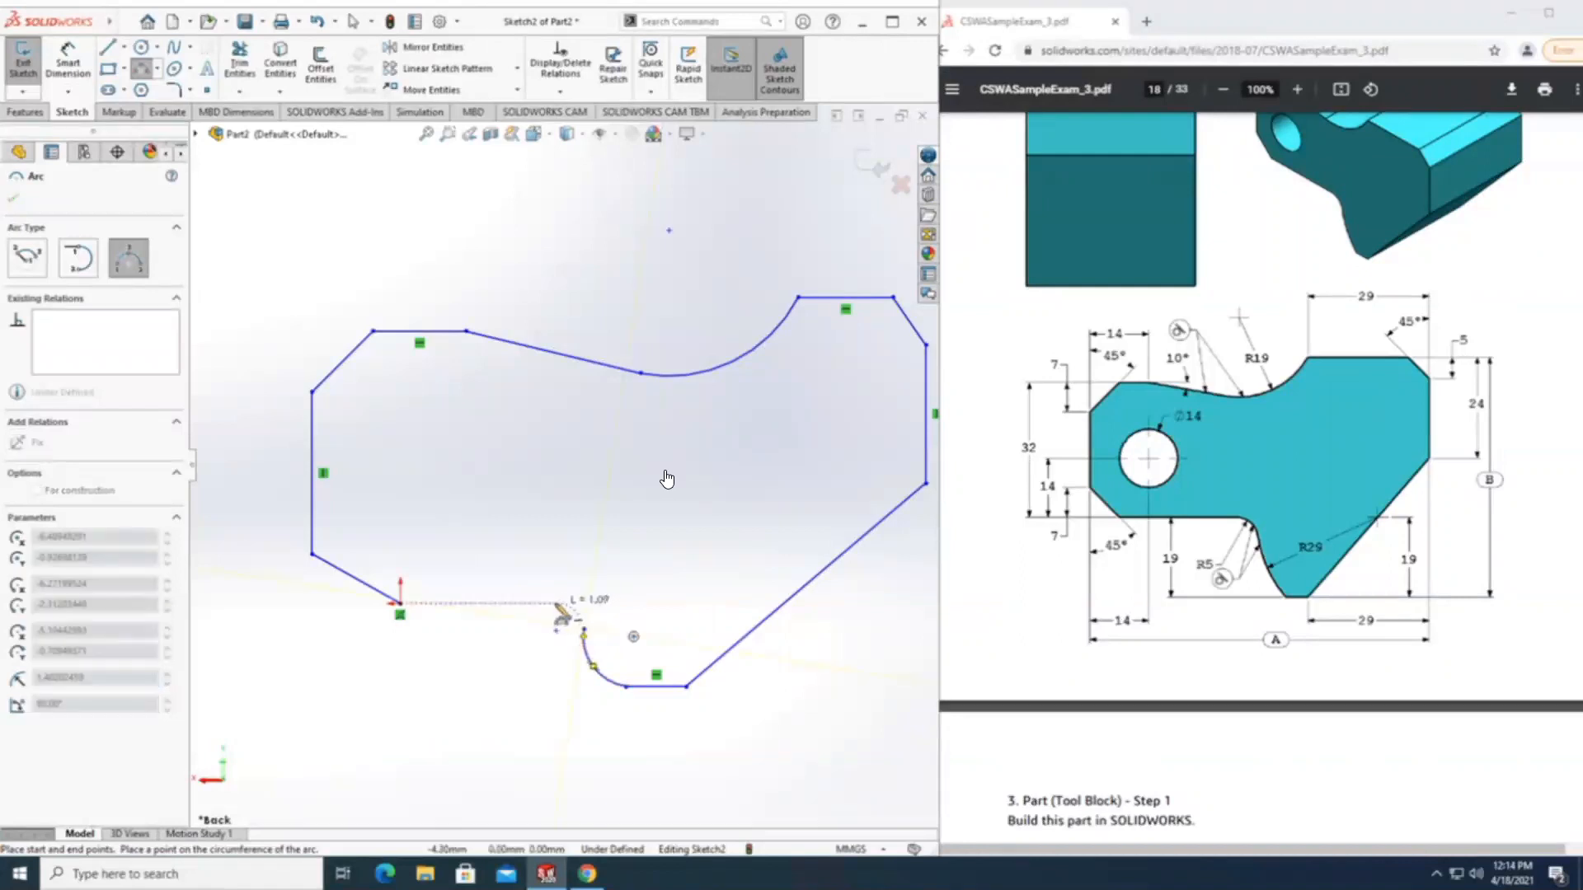
click(557, 629)
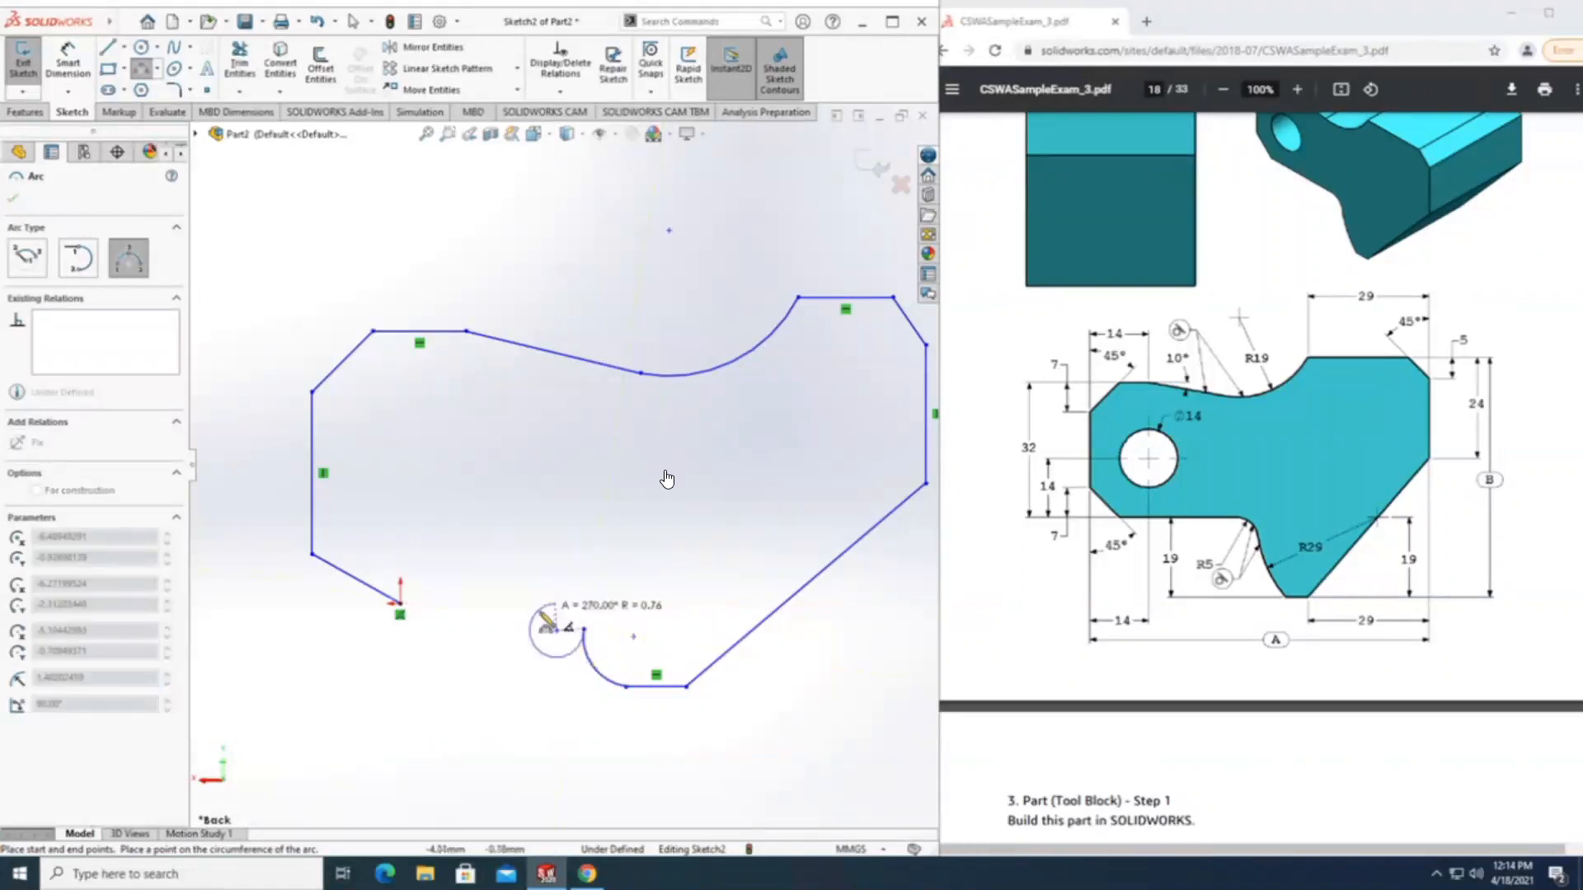
click(583, 617)
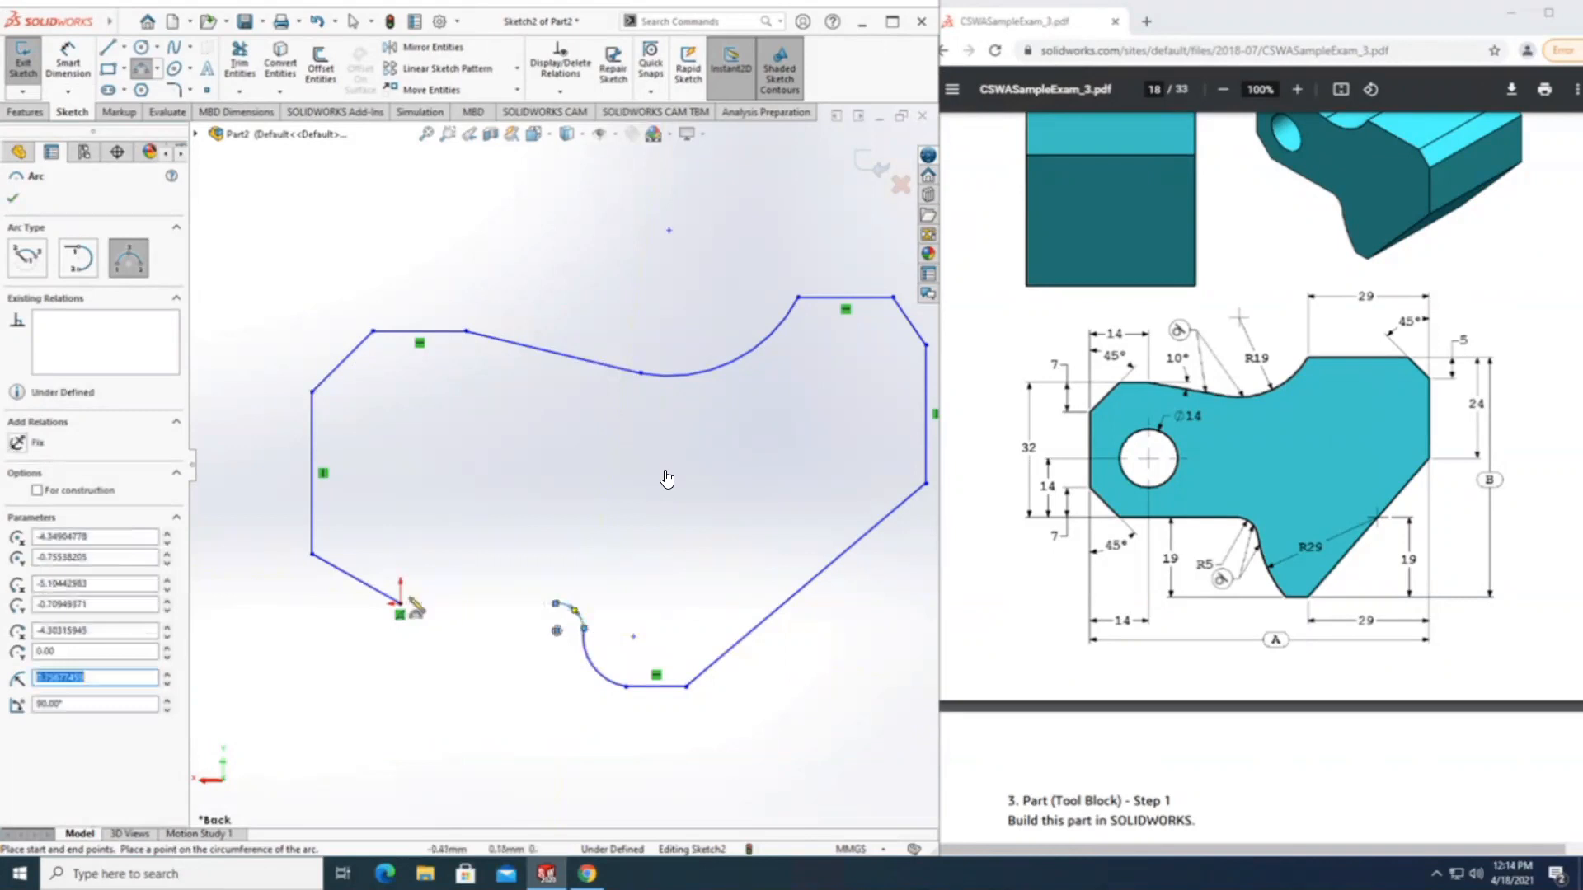
click(124, 22)
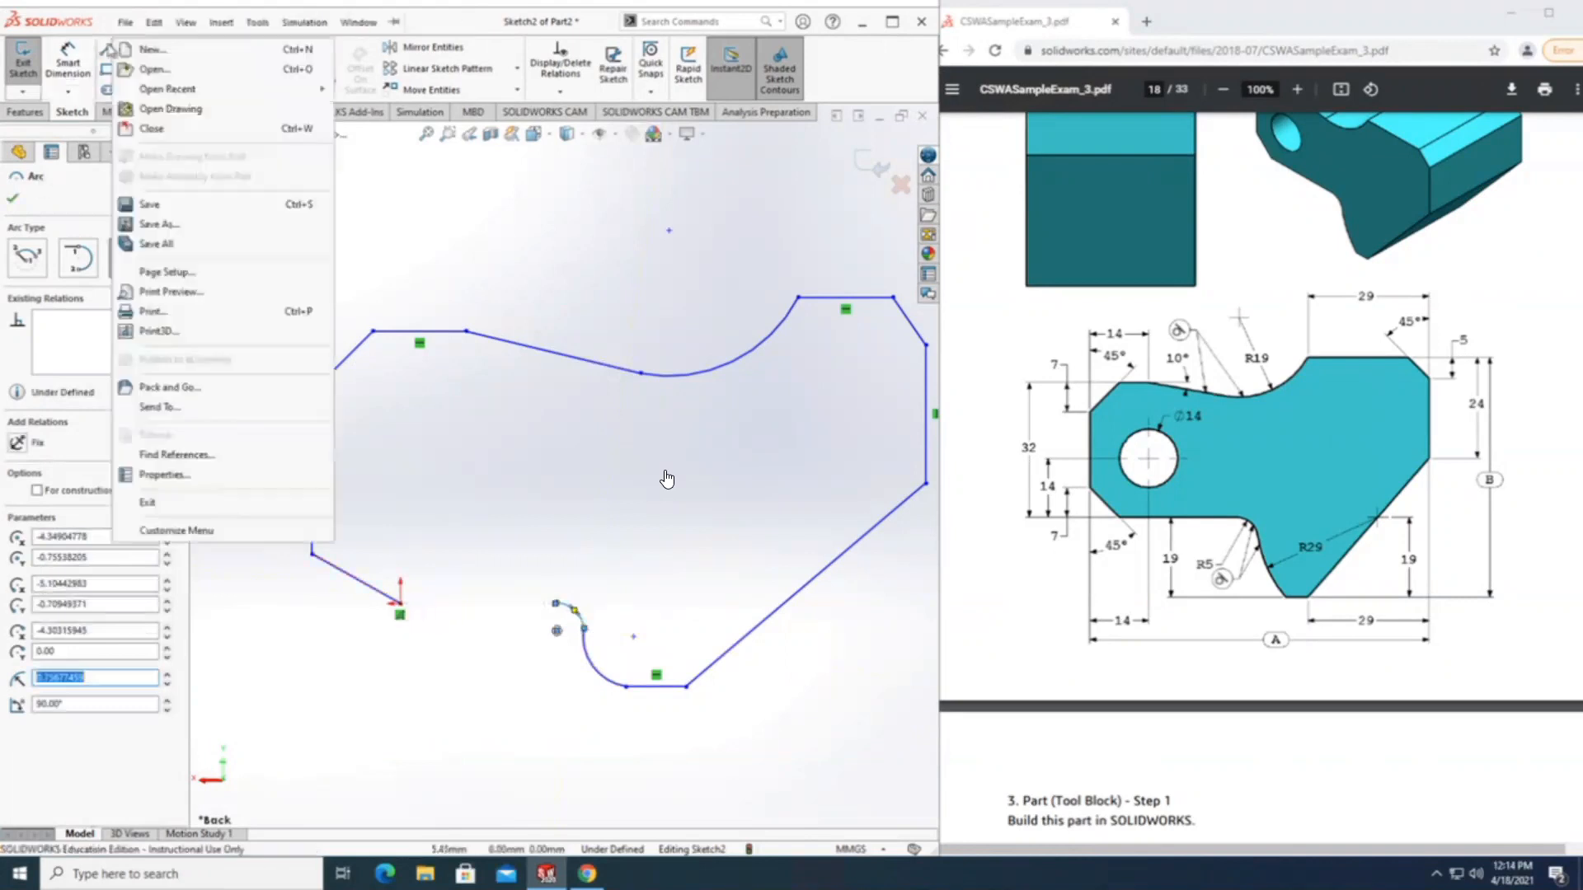
Close the profile with a horizontal line about 4.30 mm long from the origin to the small lower arc's free end.
click(534, 197)
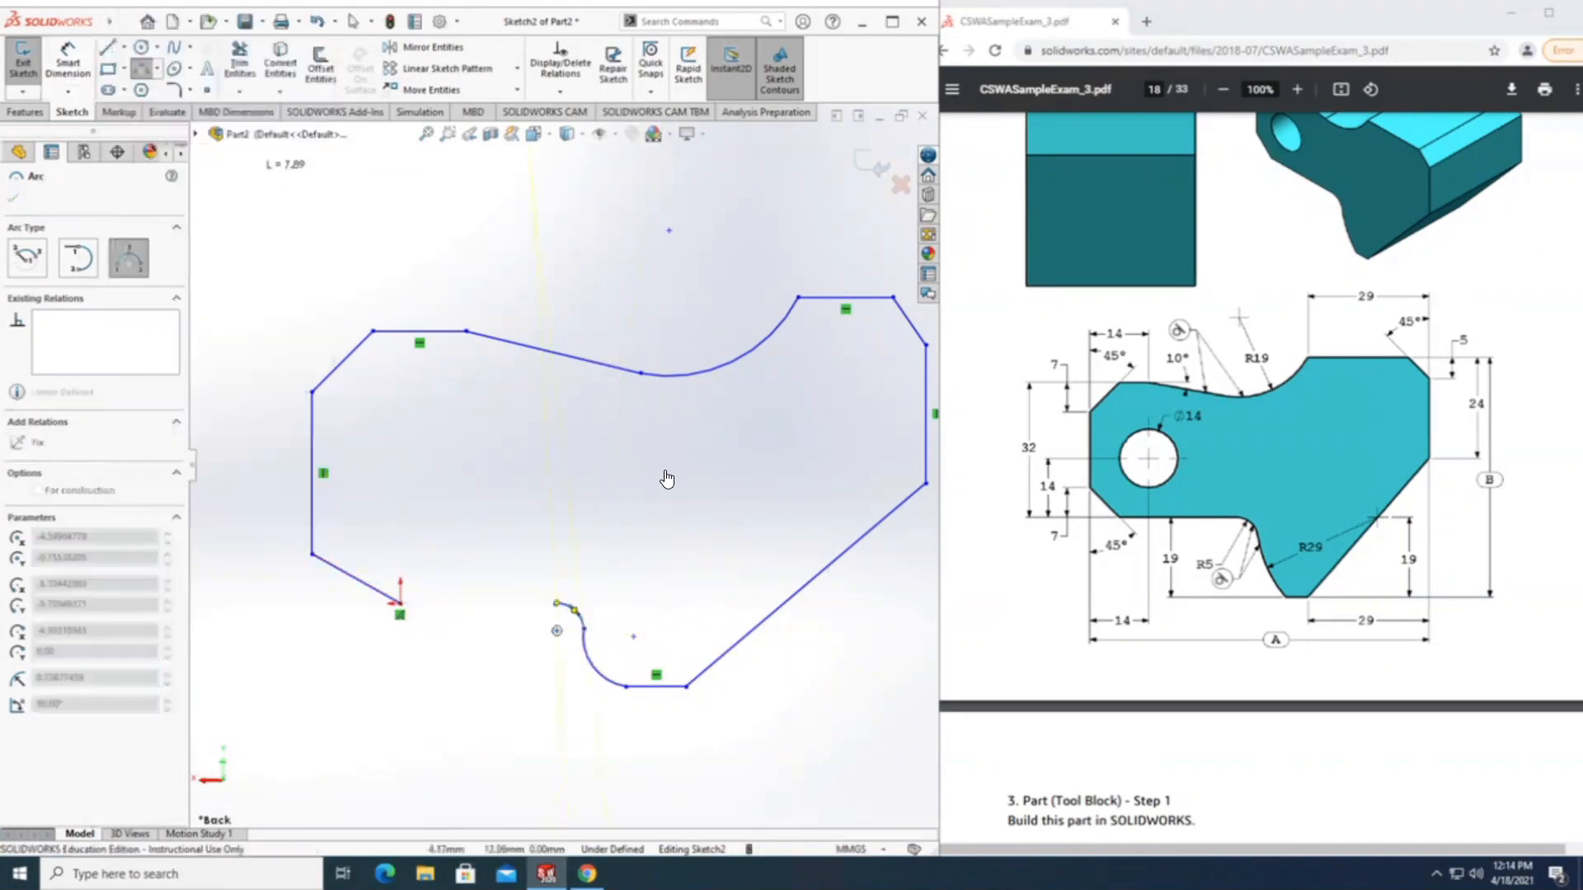
key(Escape)
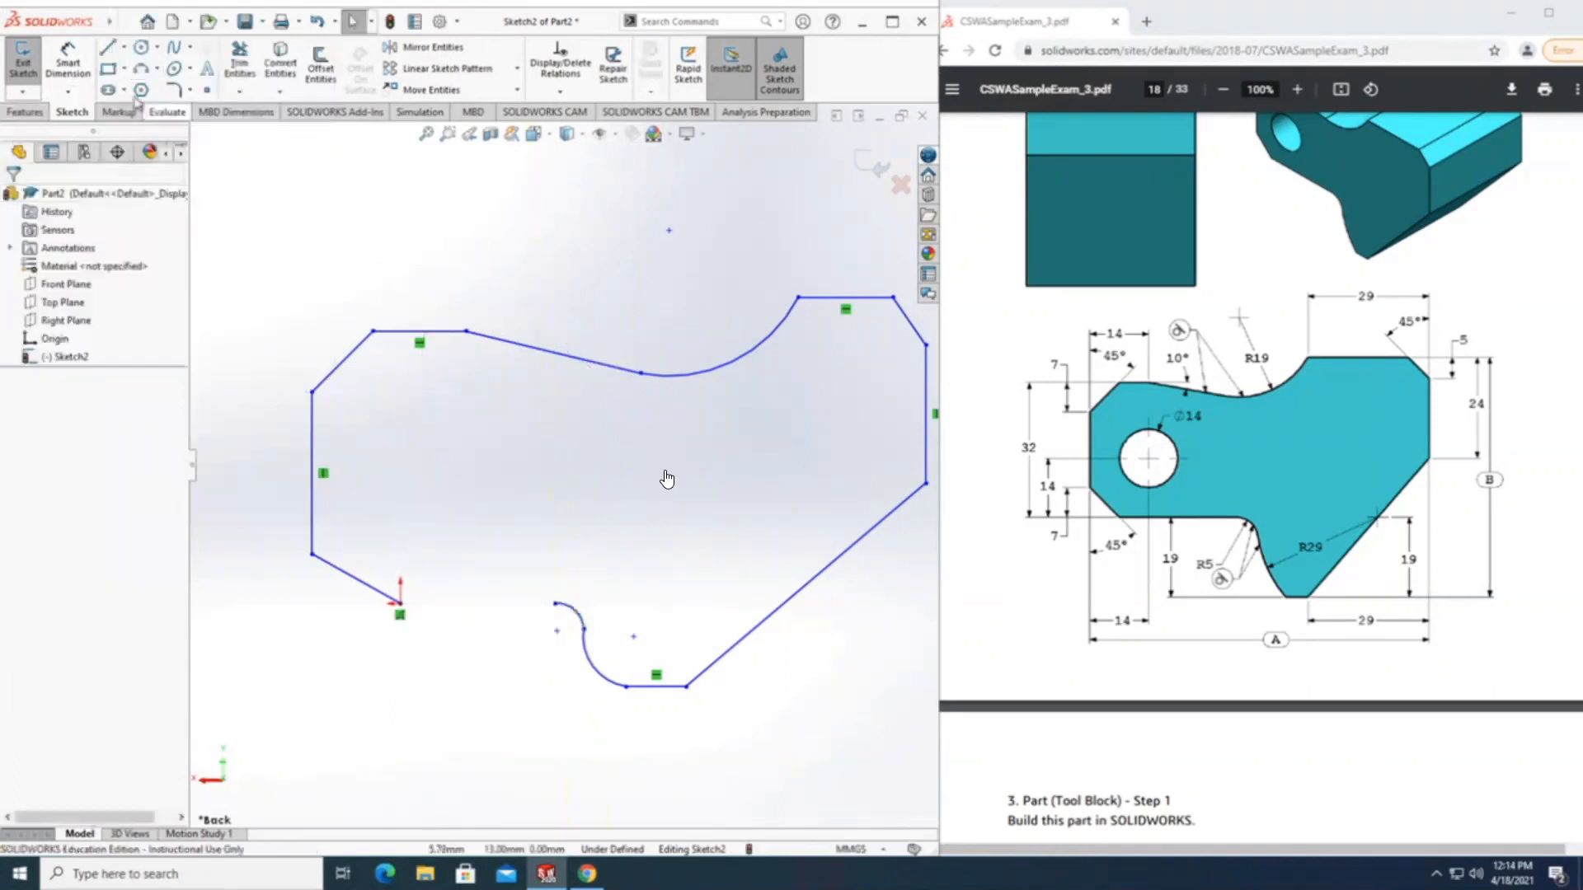
key(l)
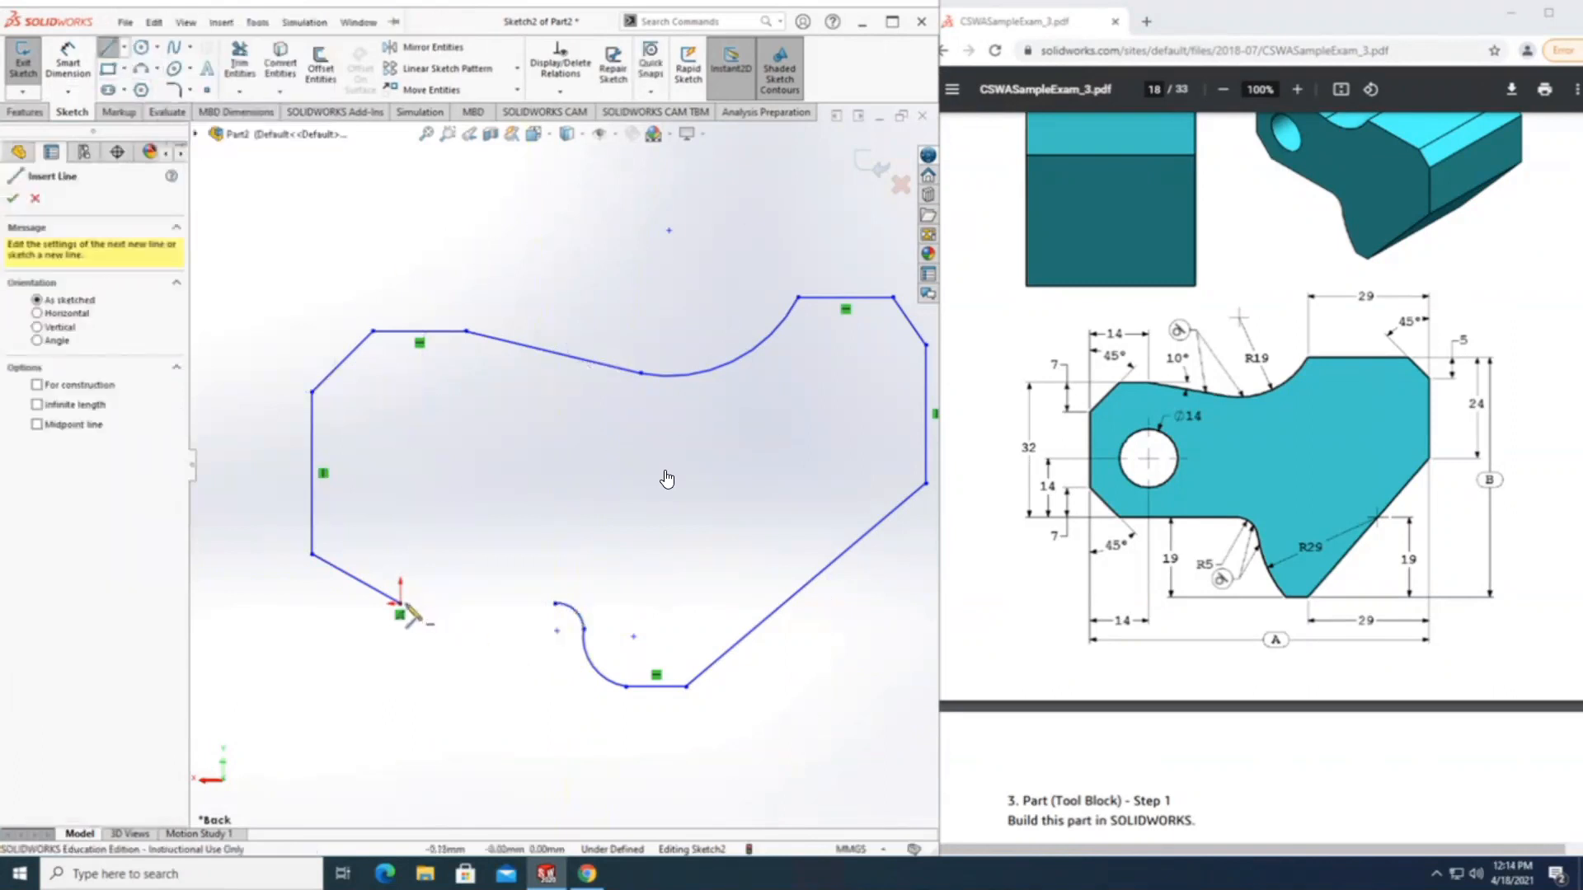
click(400, 604)
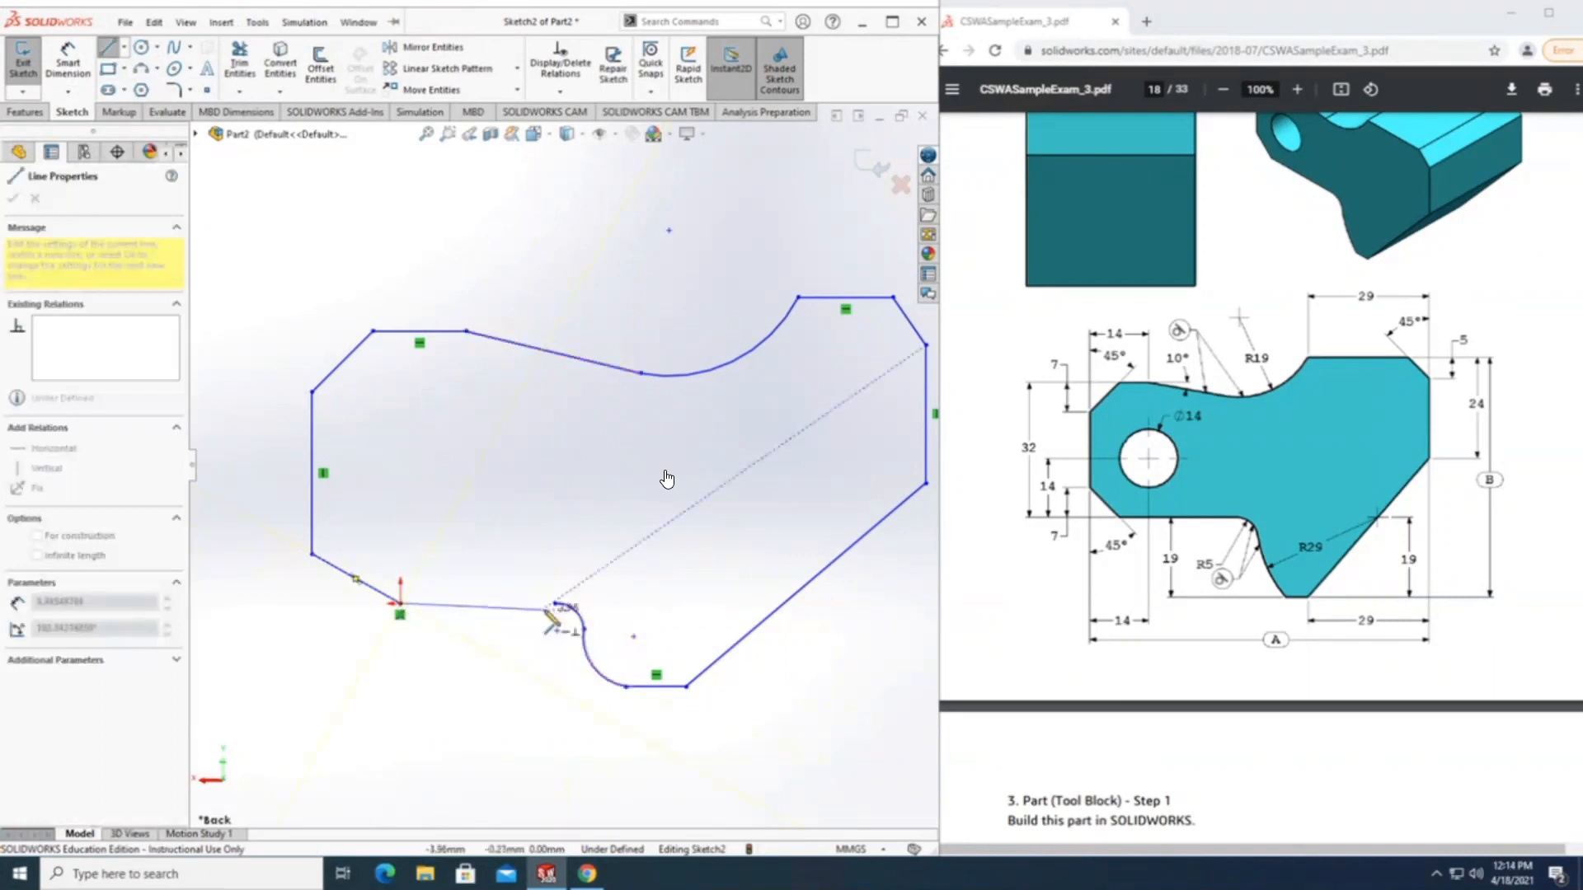
click(555, 603)
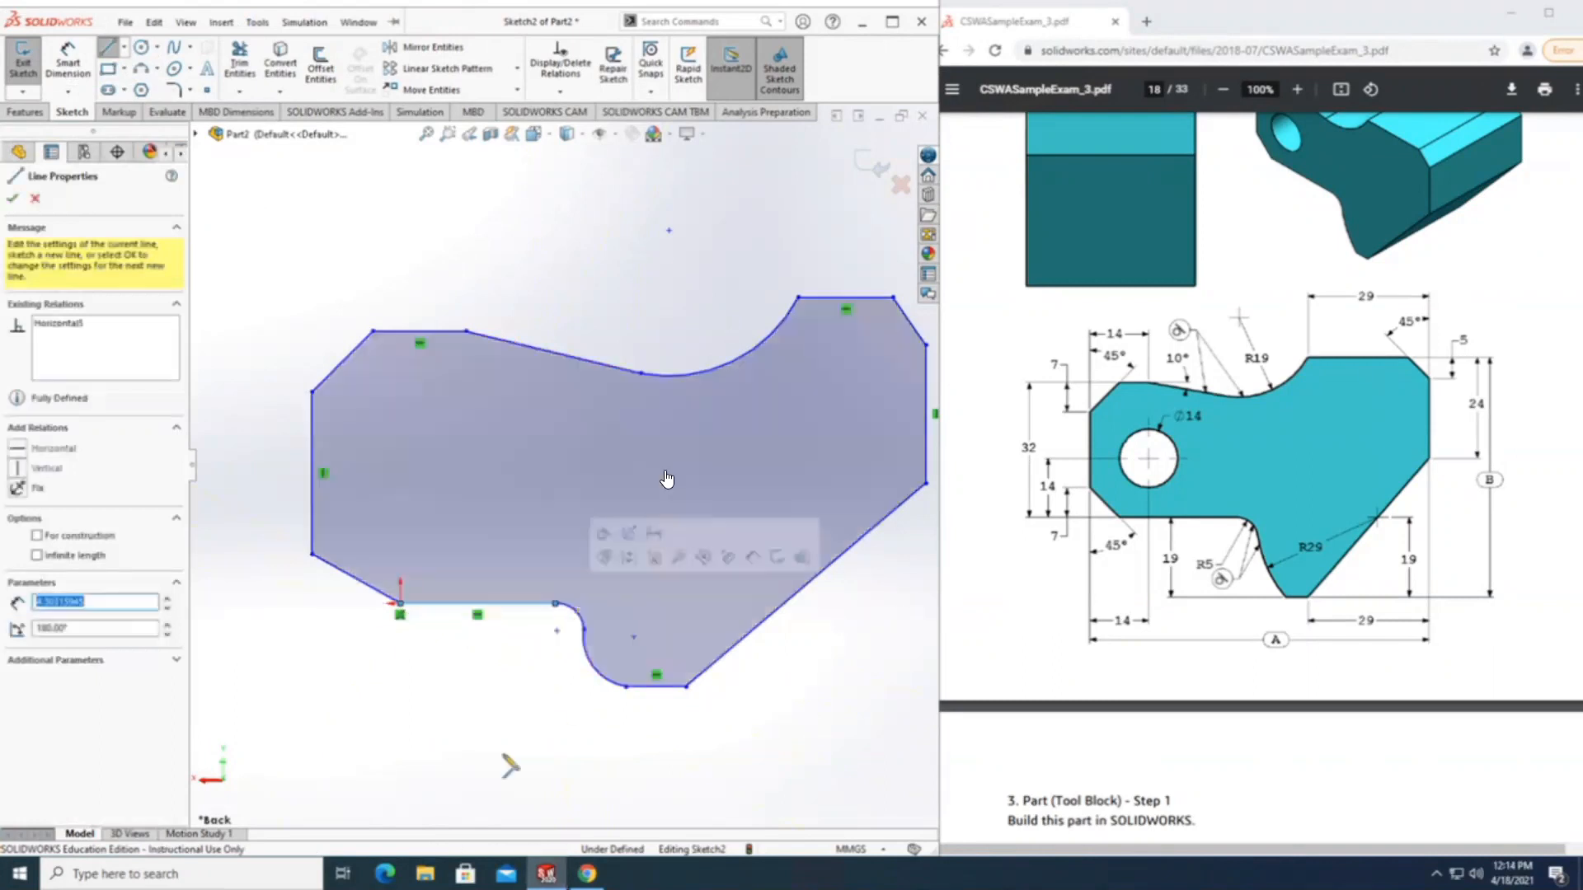
Dimension the vertical distance between the short upper horizontal line and the lower horizontal line at the origin as 32 mm.
scroll(754, 538, up, 2)
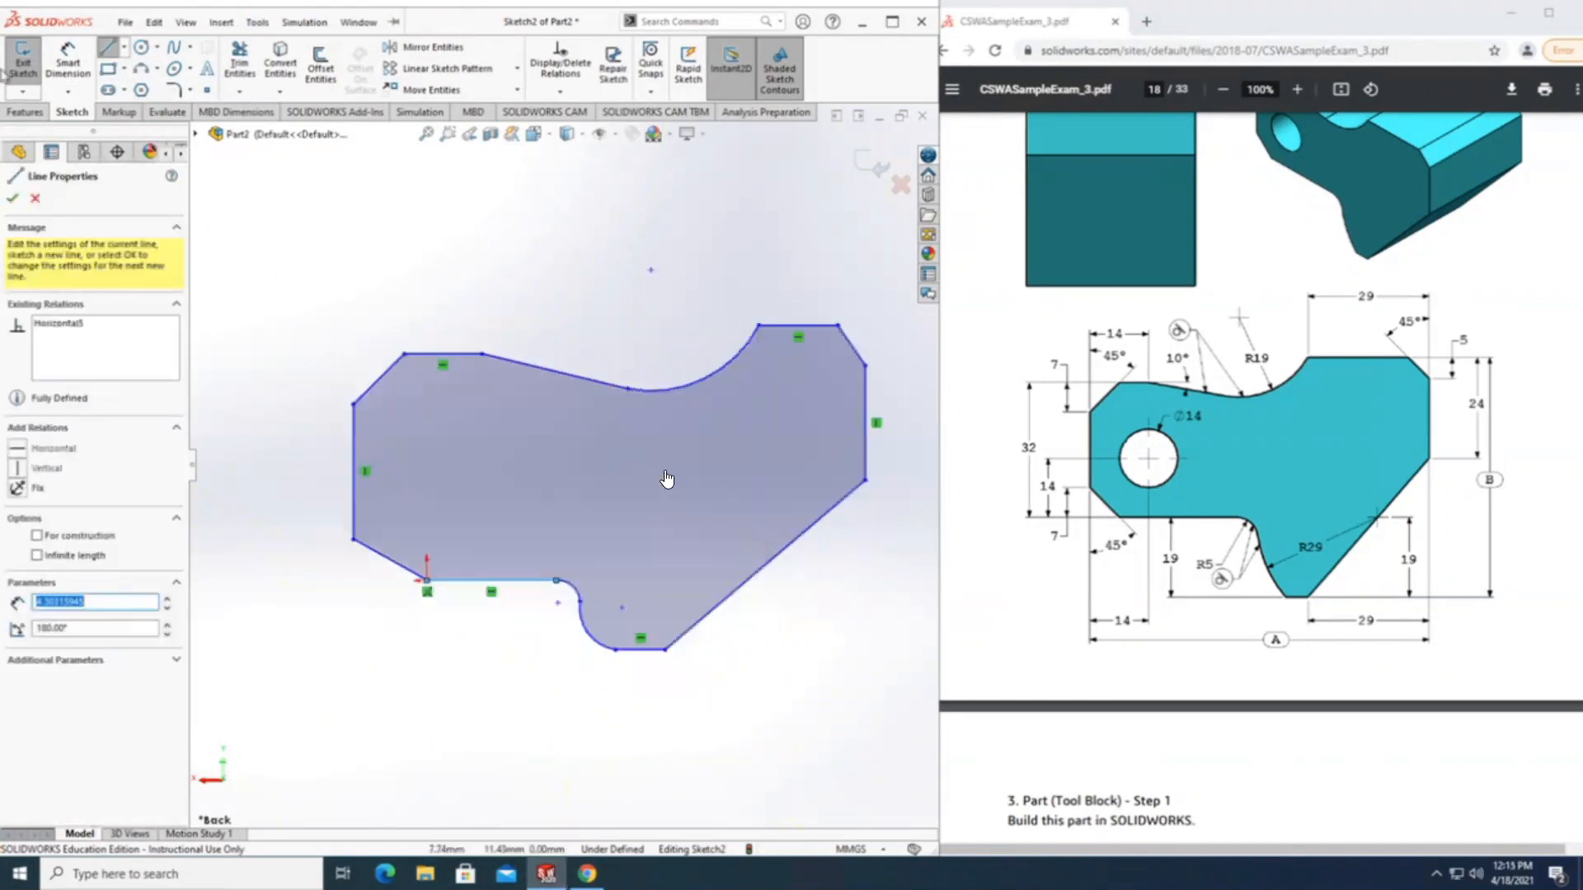
click(68, 57)
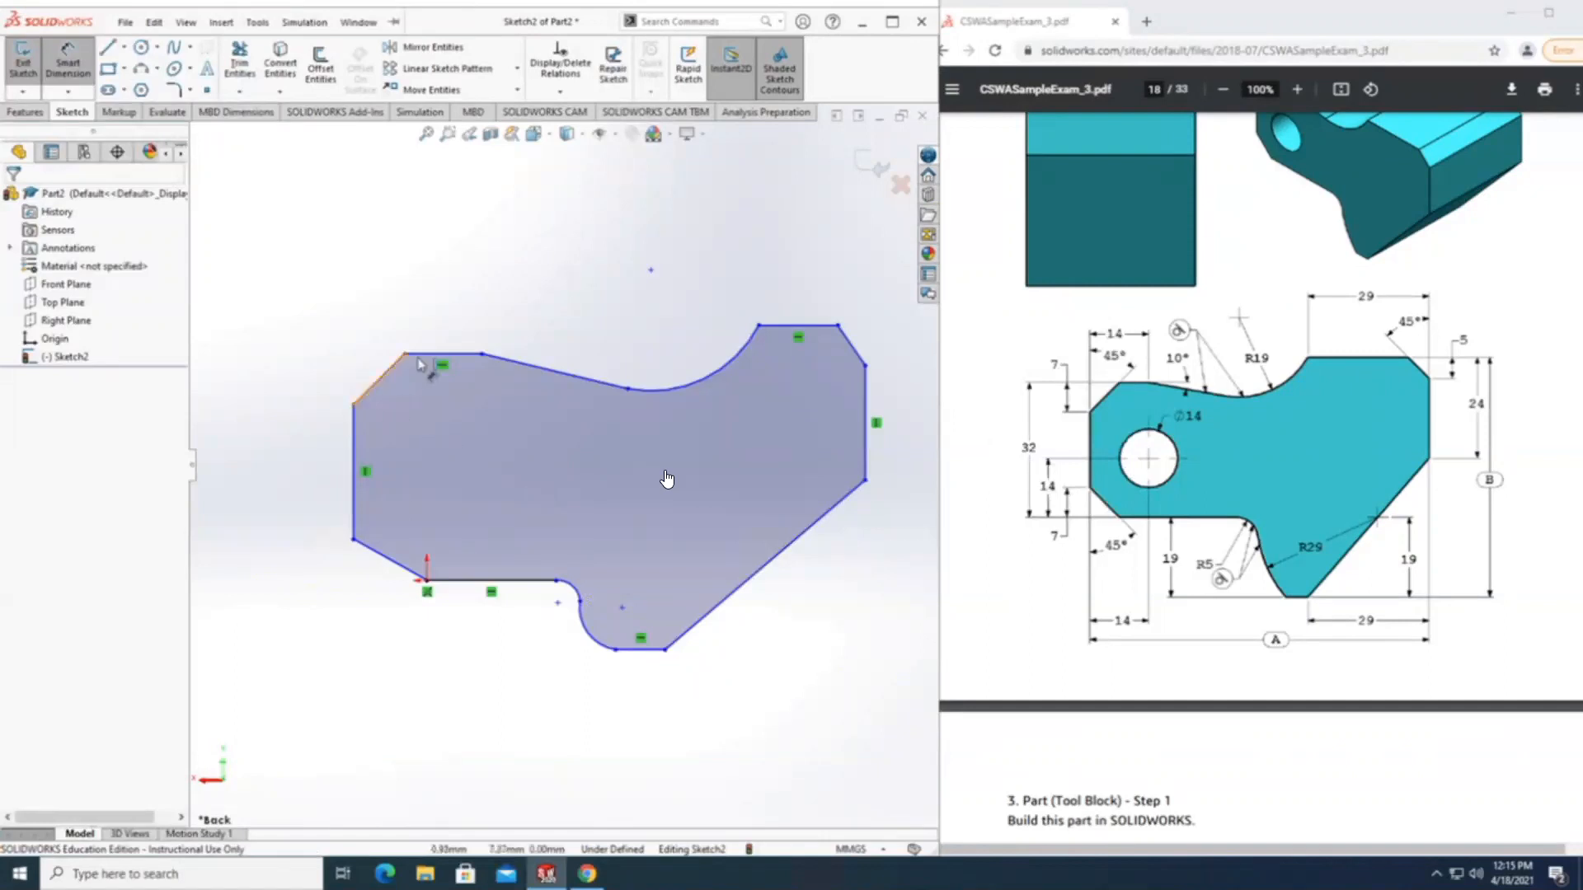
click(445, 357)
click(468, 579)
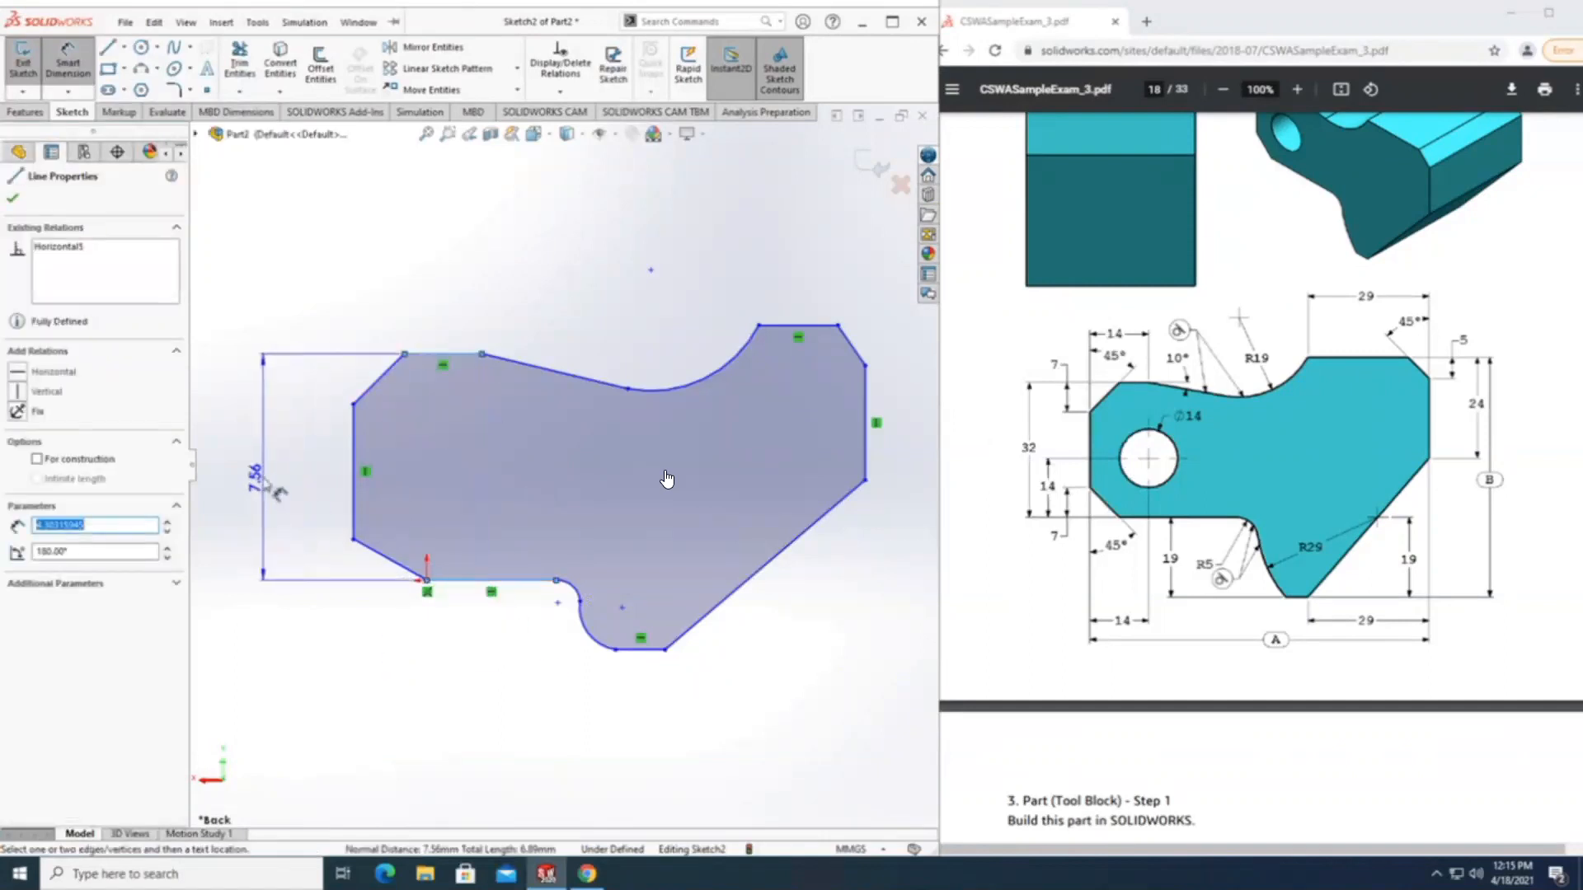
click(262, 467)
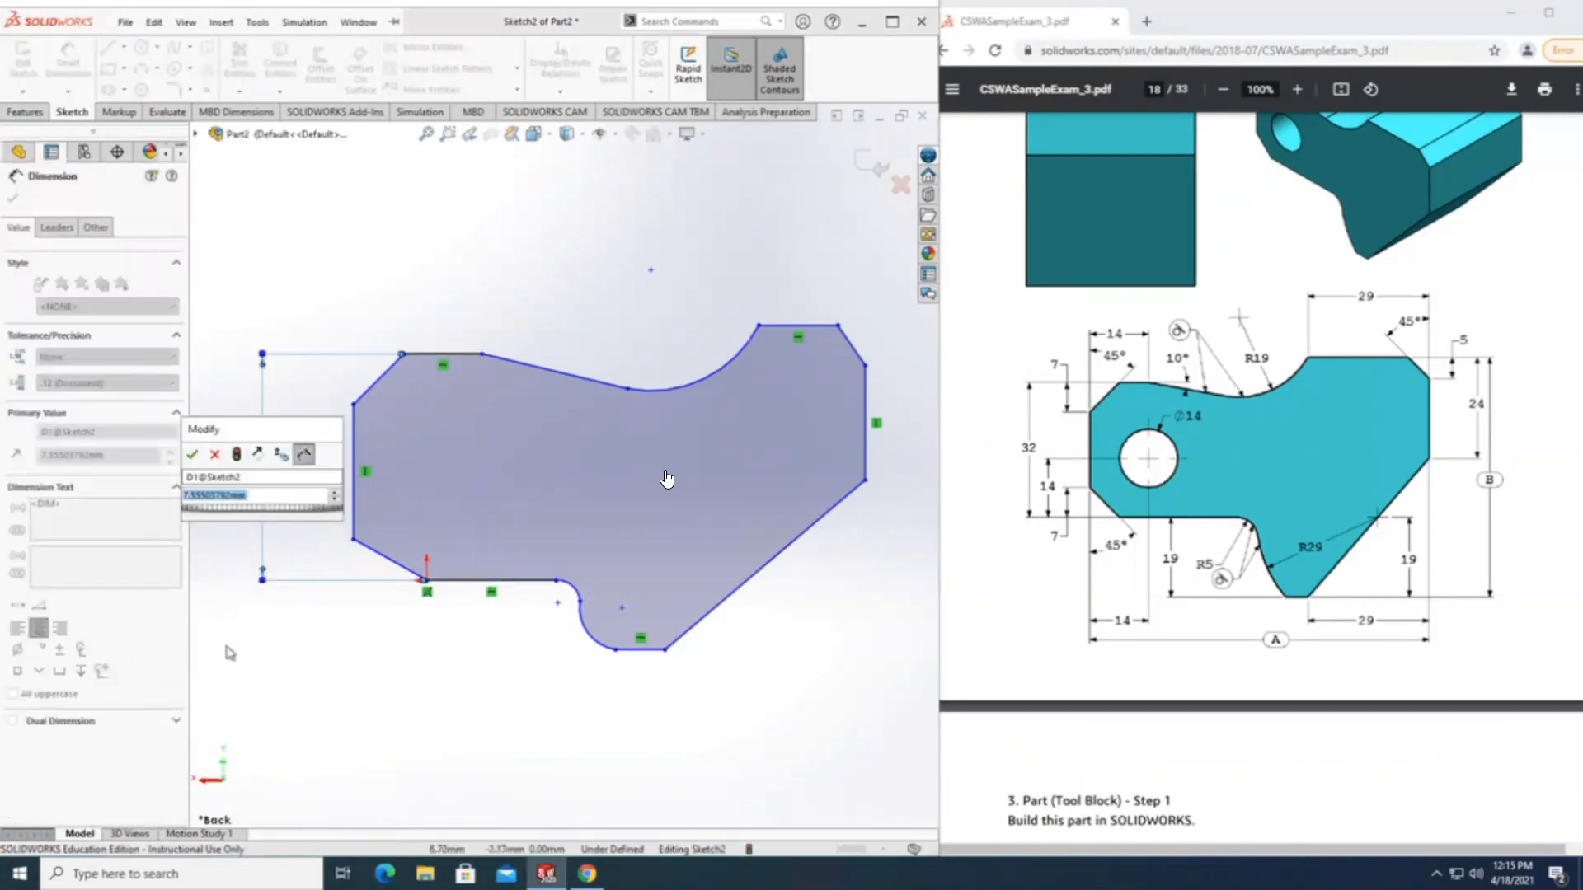
text(32)
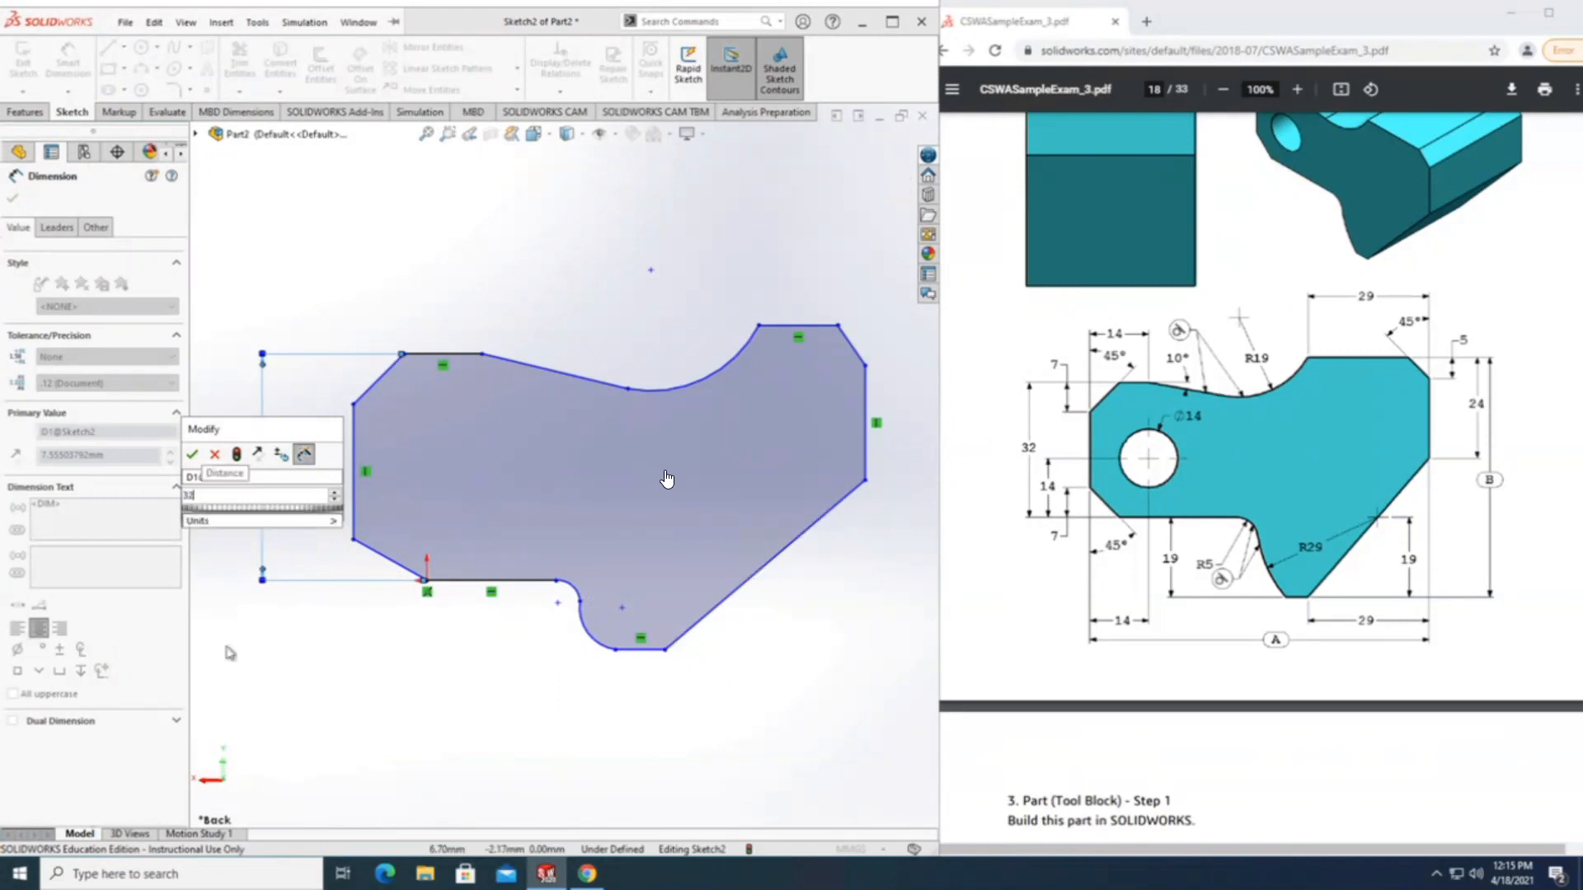
key(Return)
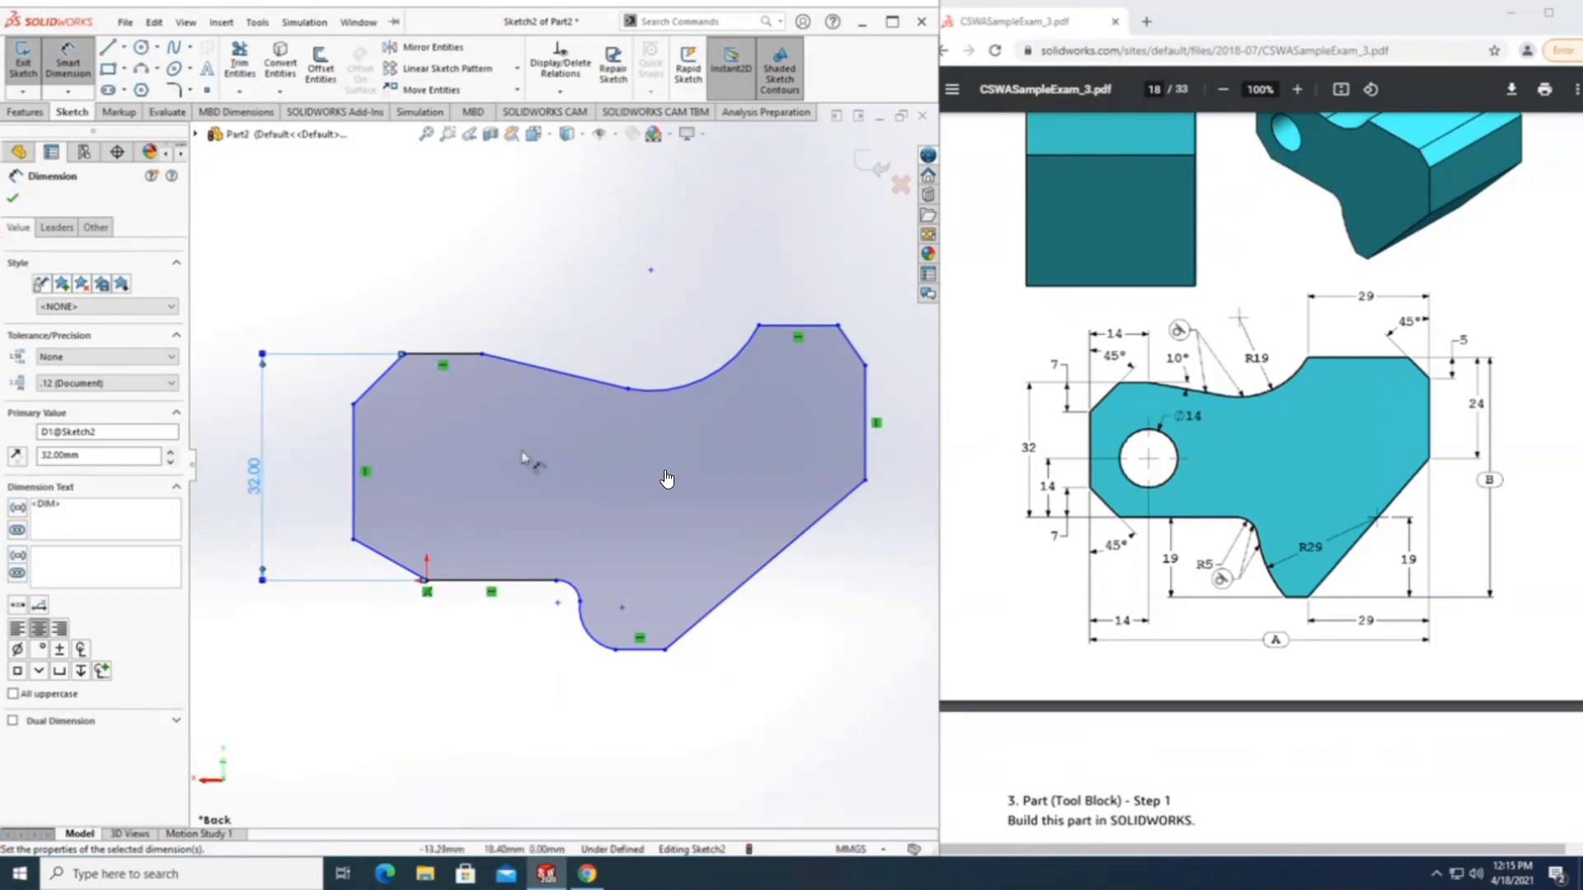
Dimension the height of the upper-left corner diagonal, from the upper horizontal line to the left edge's upper end, as 7 mm.
click(445, 356)
click(354, 404)
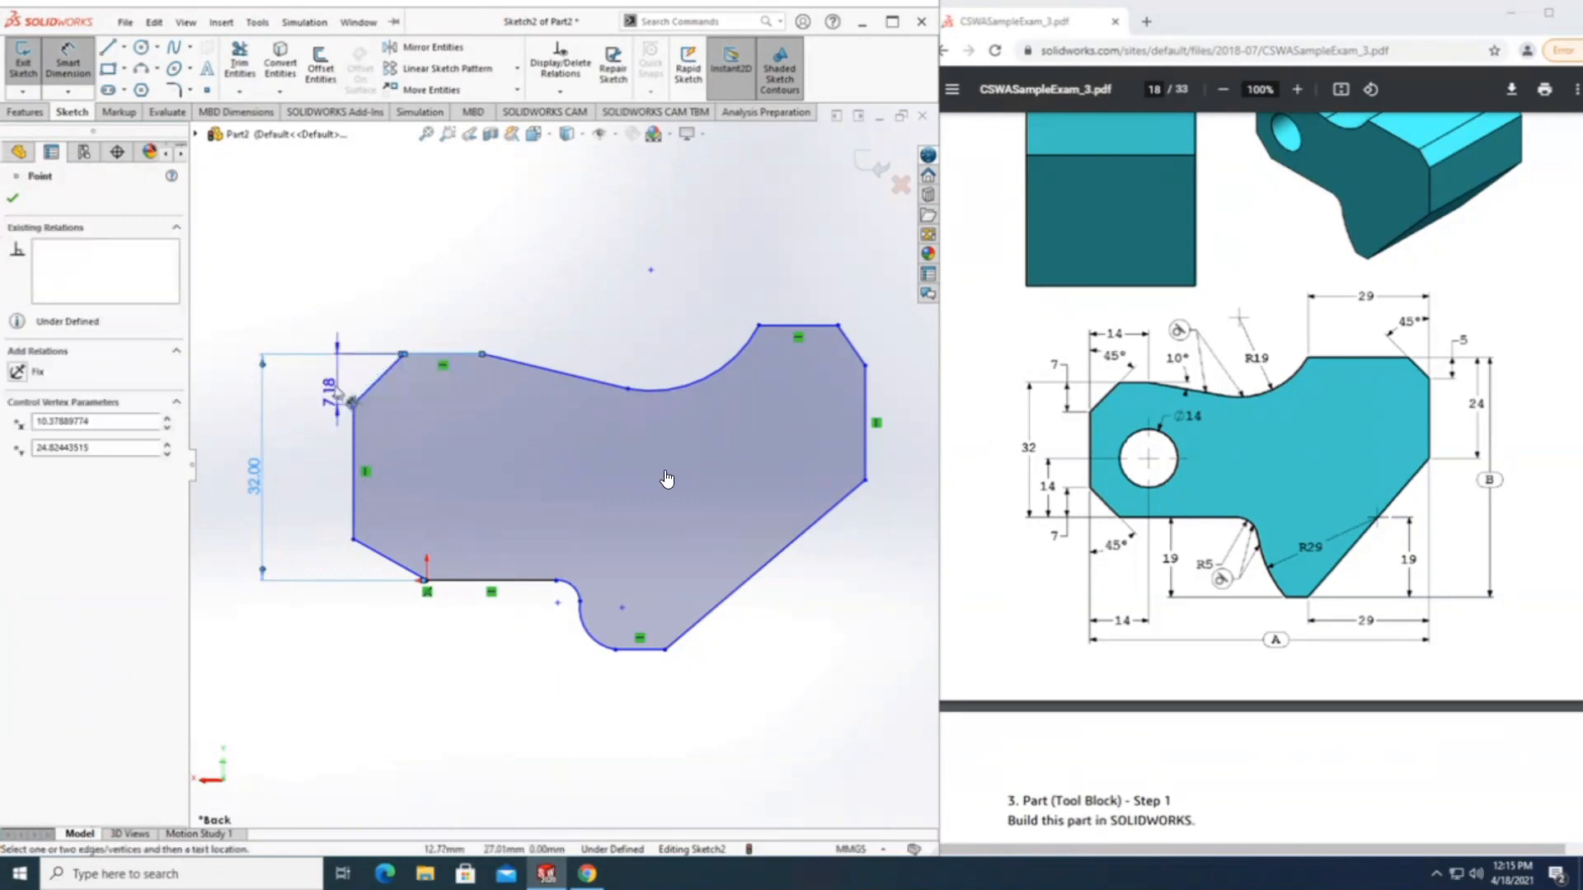
click(330, 396)
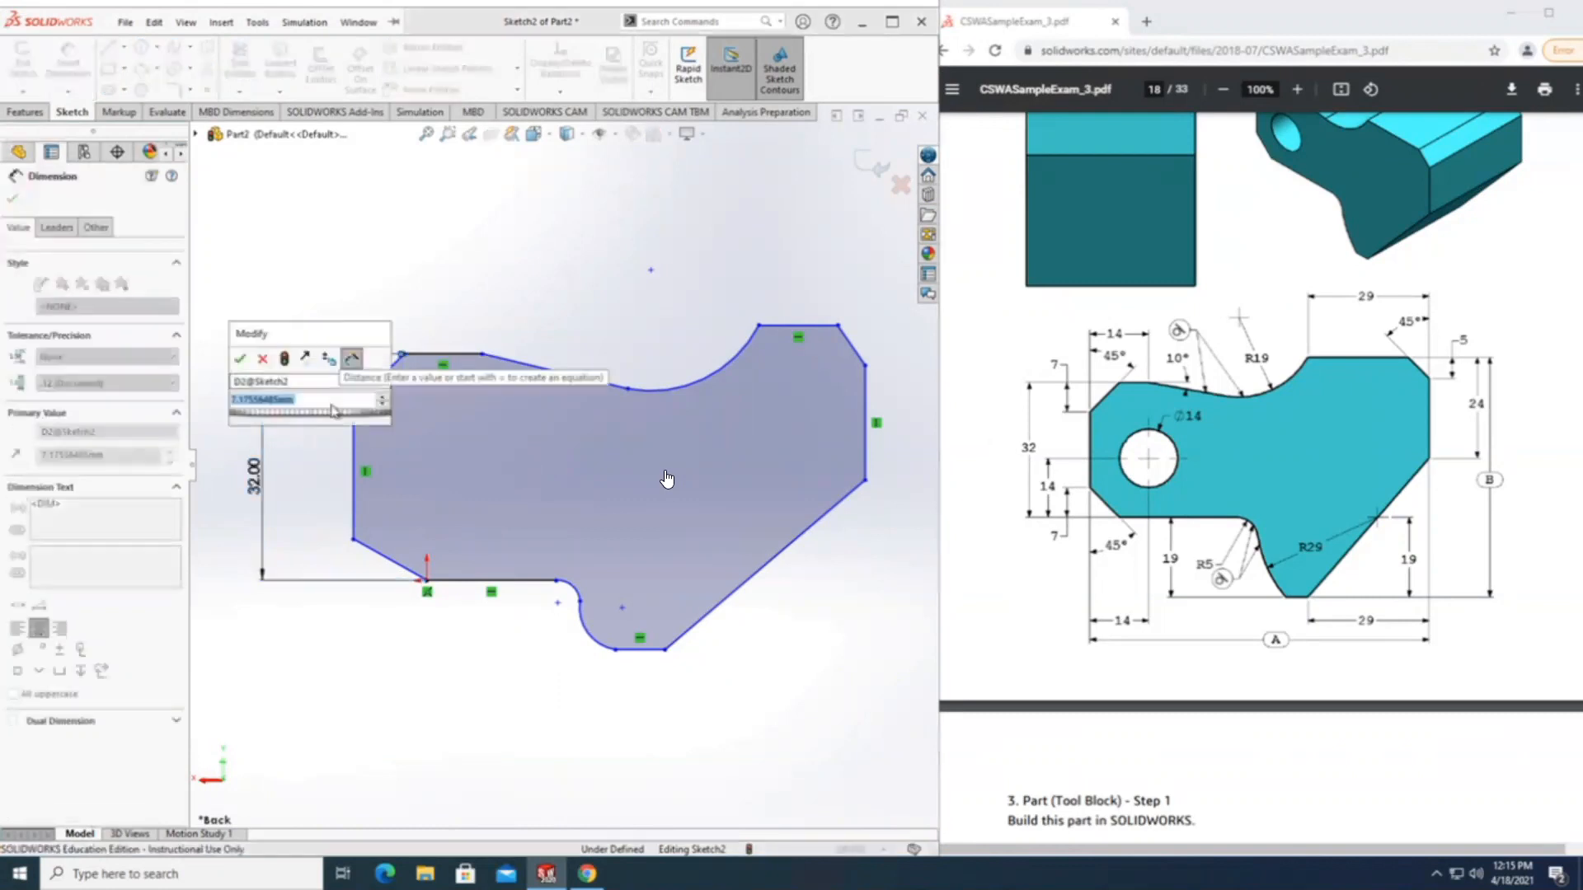
text(7)
key(Return)
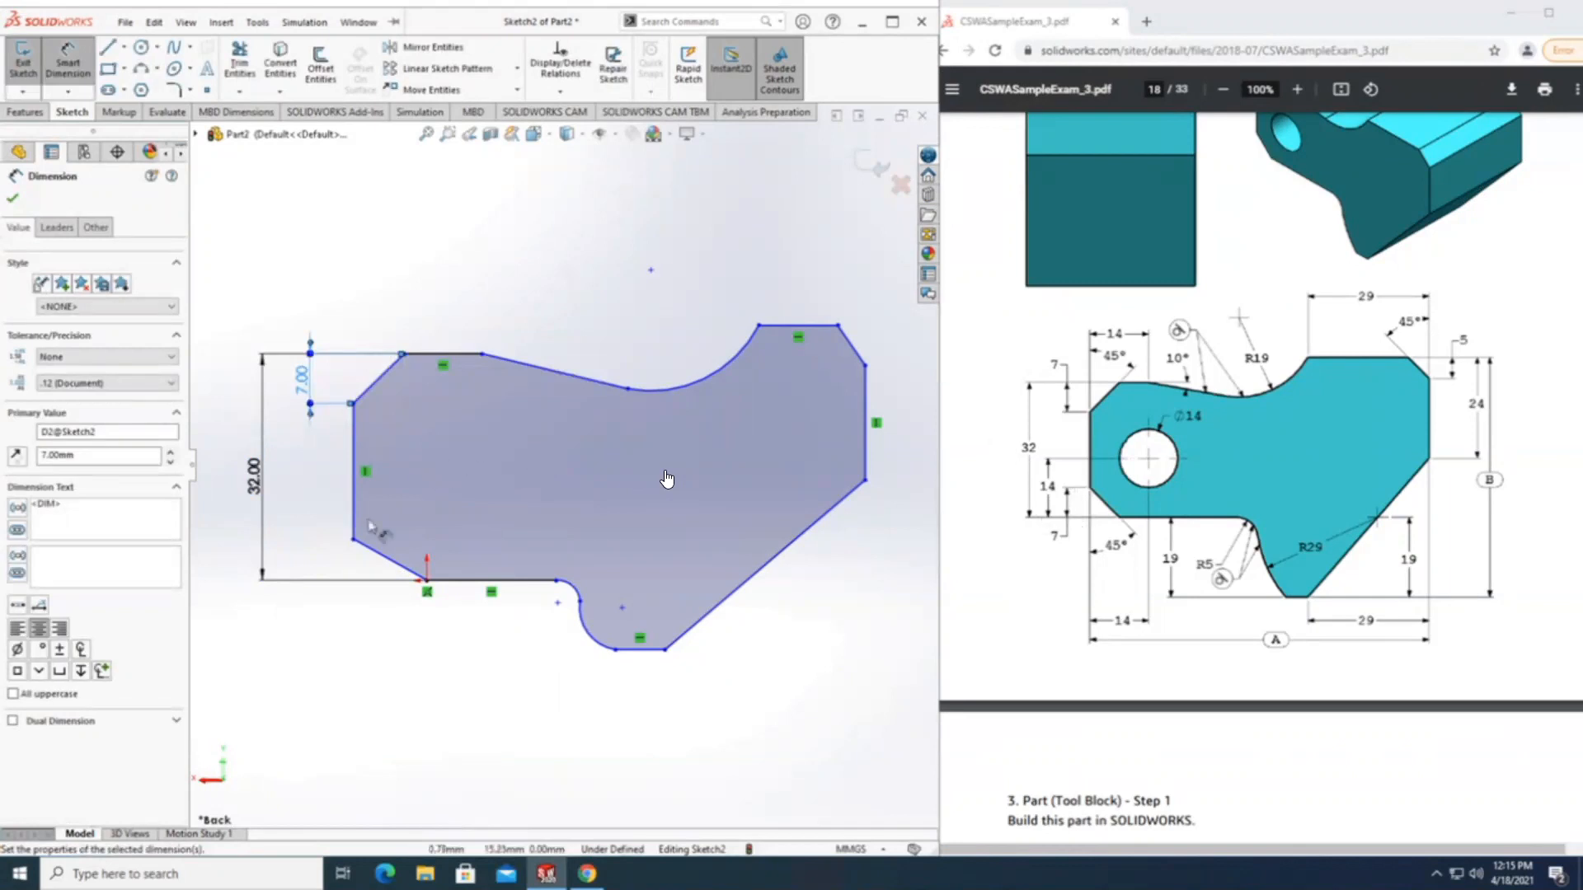
Dimension the height of the lower-left corner diagonal, from the lower horizontal line to the left edge's lower end, as 7 mm.
click(461, 580)
click(353, 540)
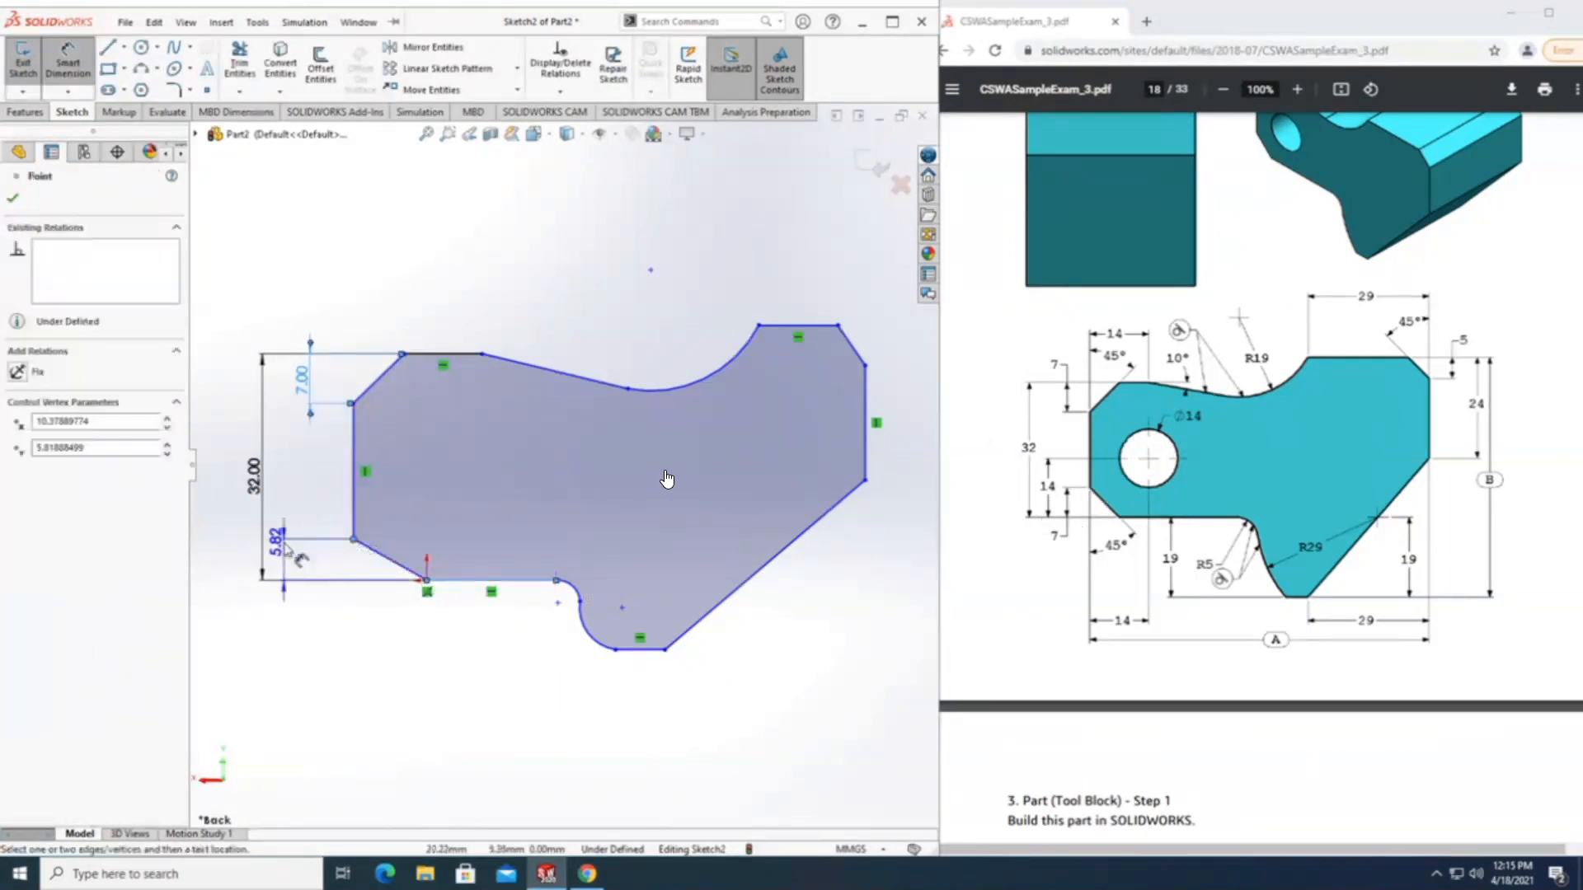
click(306, 564)
text(7)
key(Return)
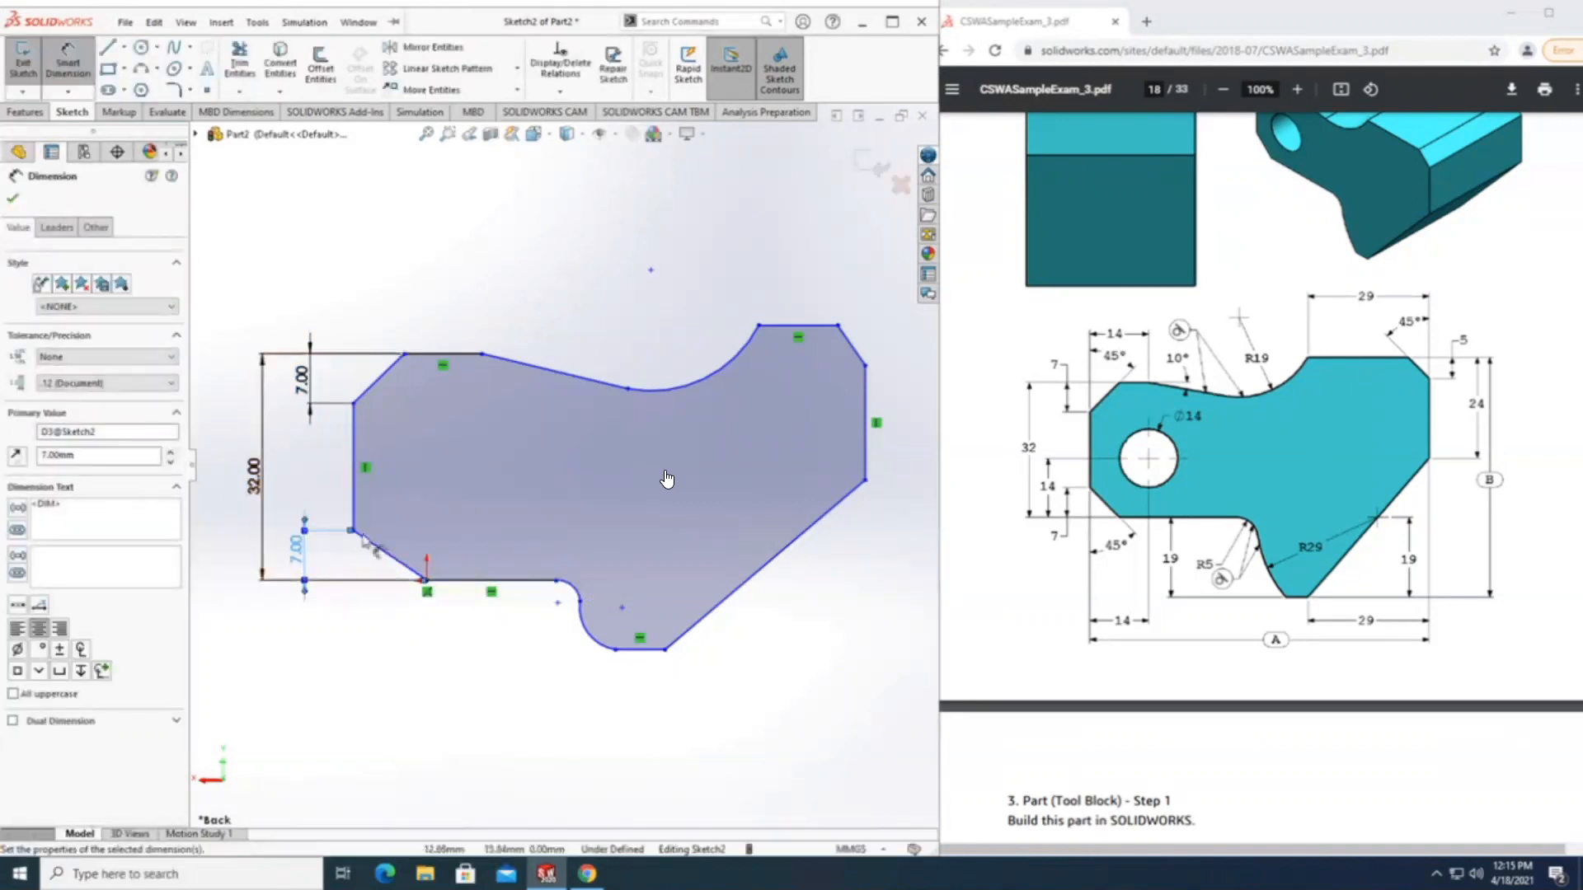
Dimension the angle between the left vertical edge and the lower-left corner diagonal as 45°.
click(355, 510)
click(373, 543)
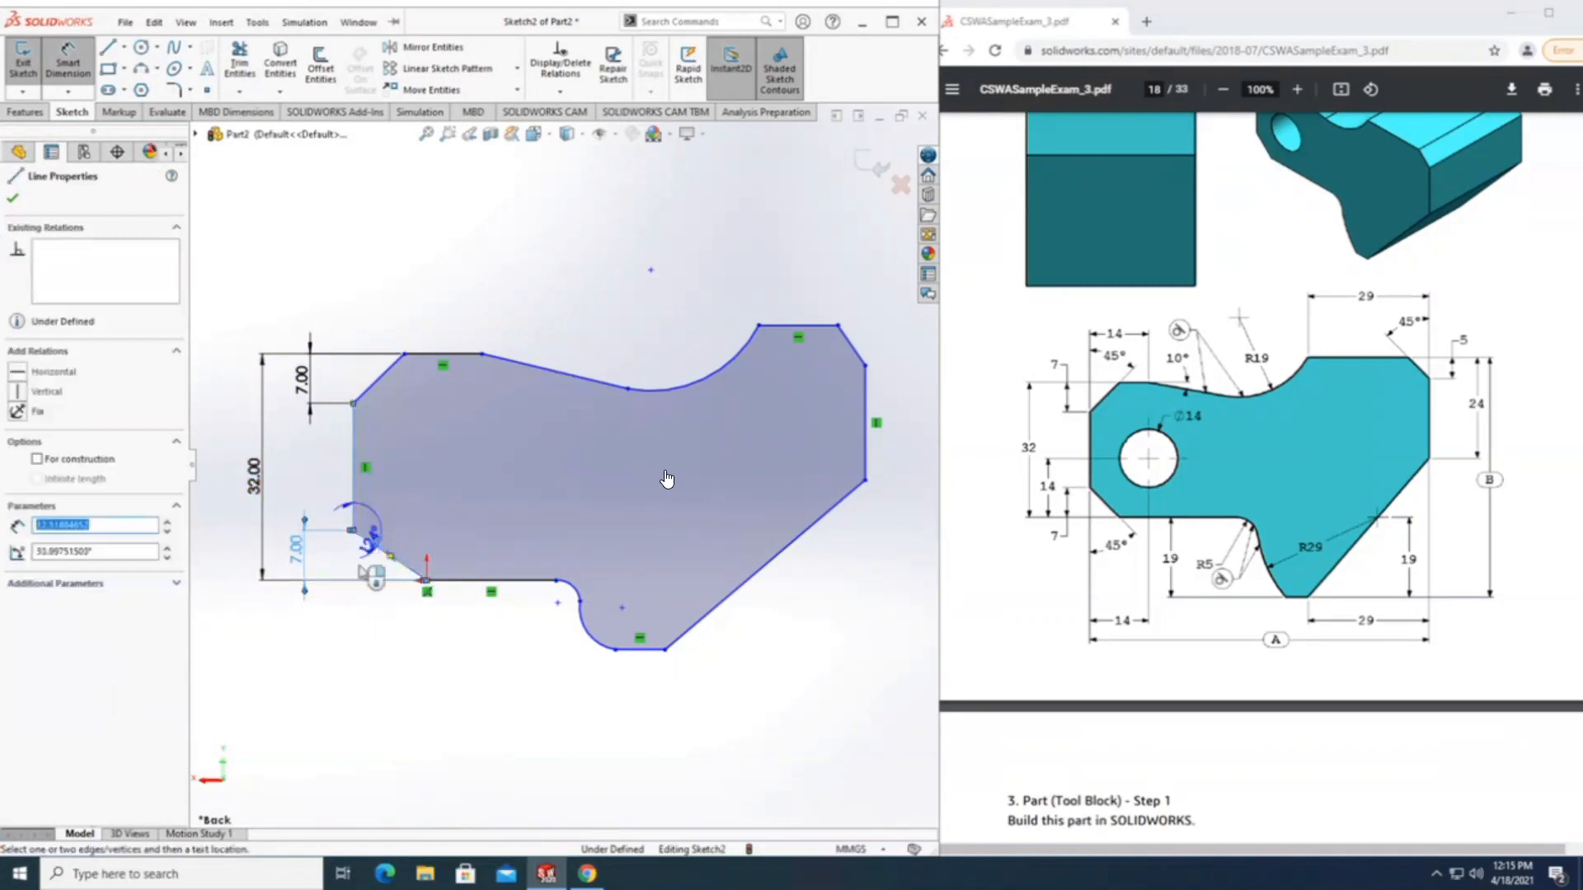
click(375, 579)
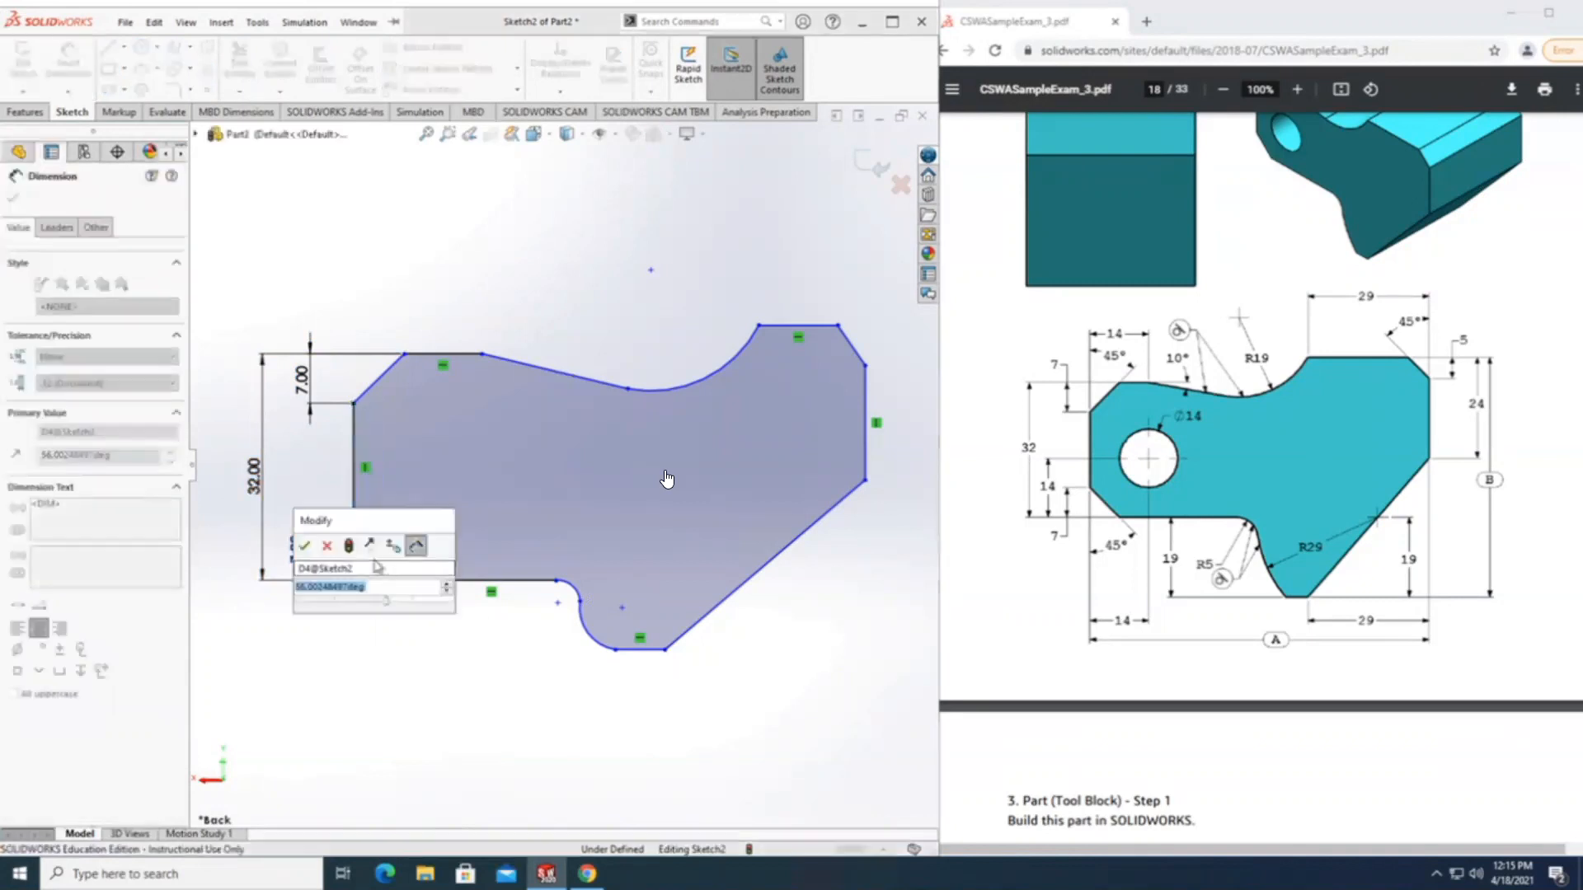
text(4)
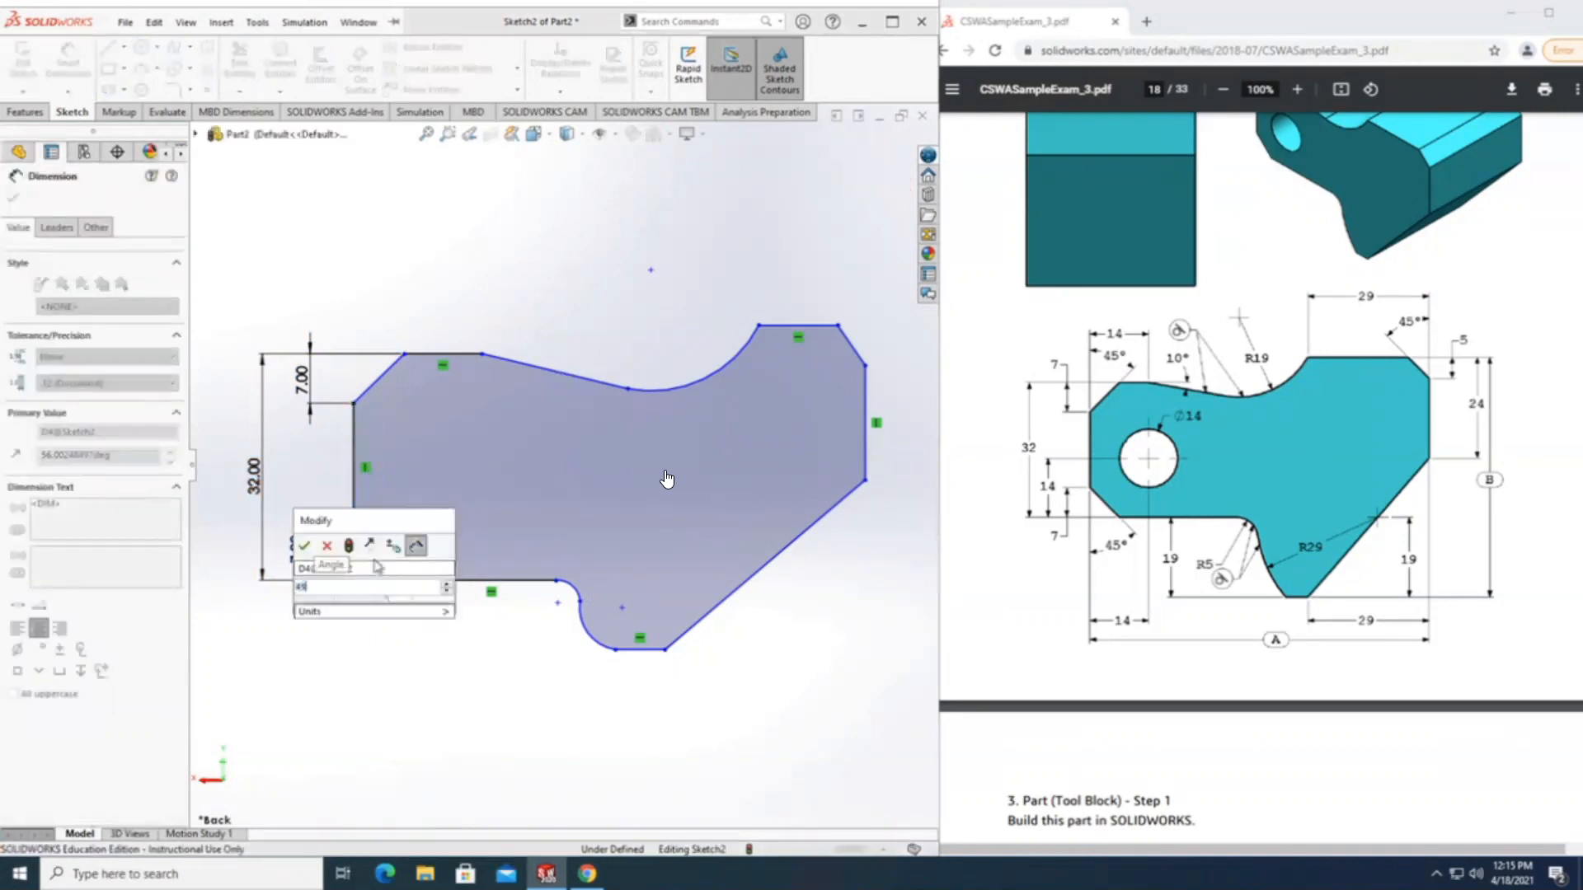
text(5)
key(Return)
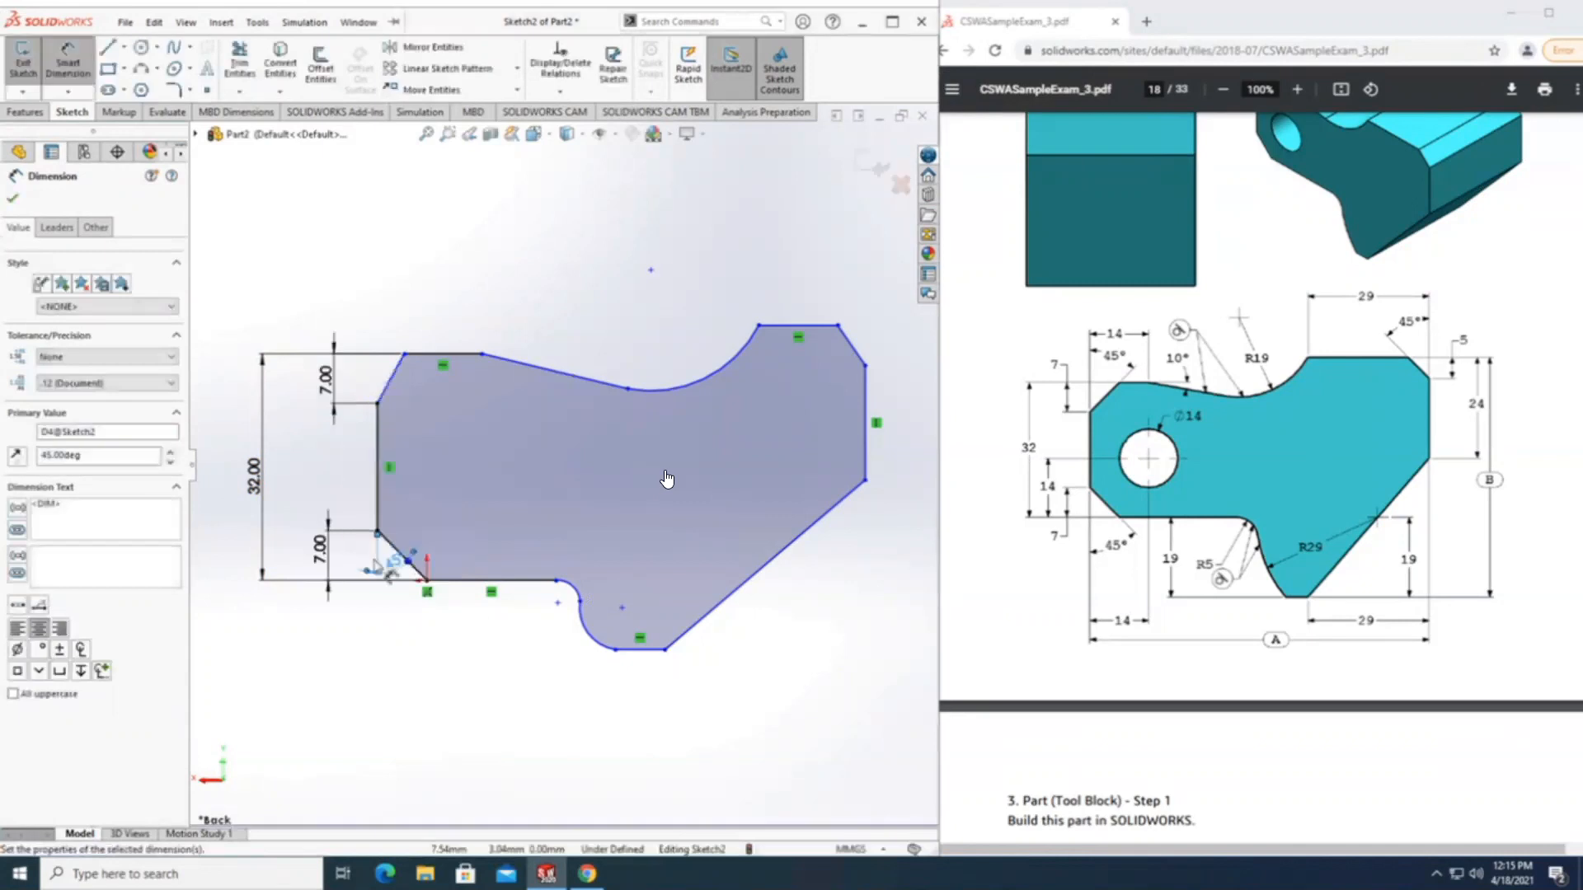
Dimension the angle between the upper-left corner diagonal and the left vertical edge as 45°.
click(390, 381)
click(378, 425)
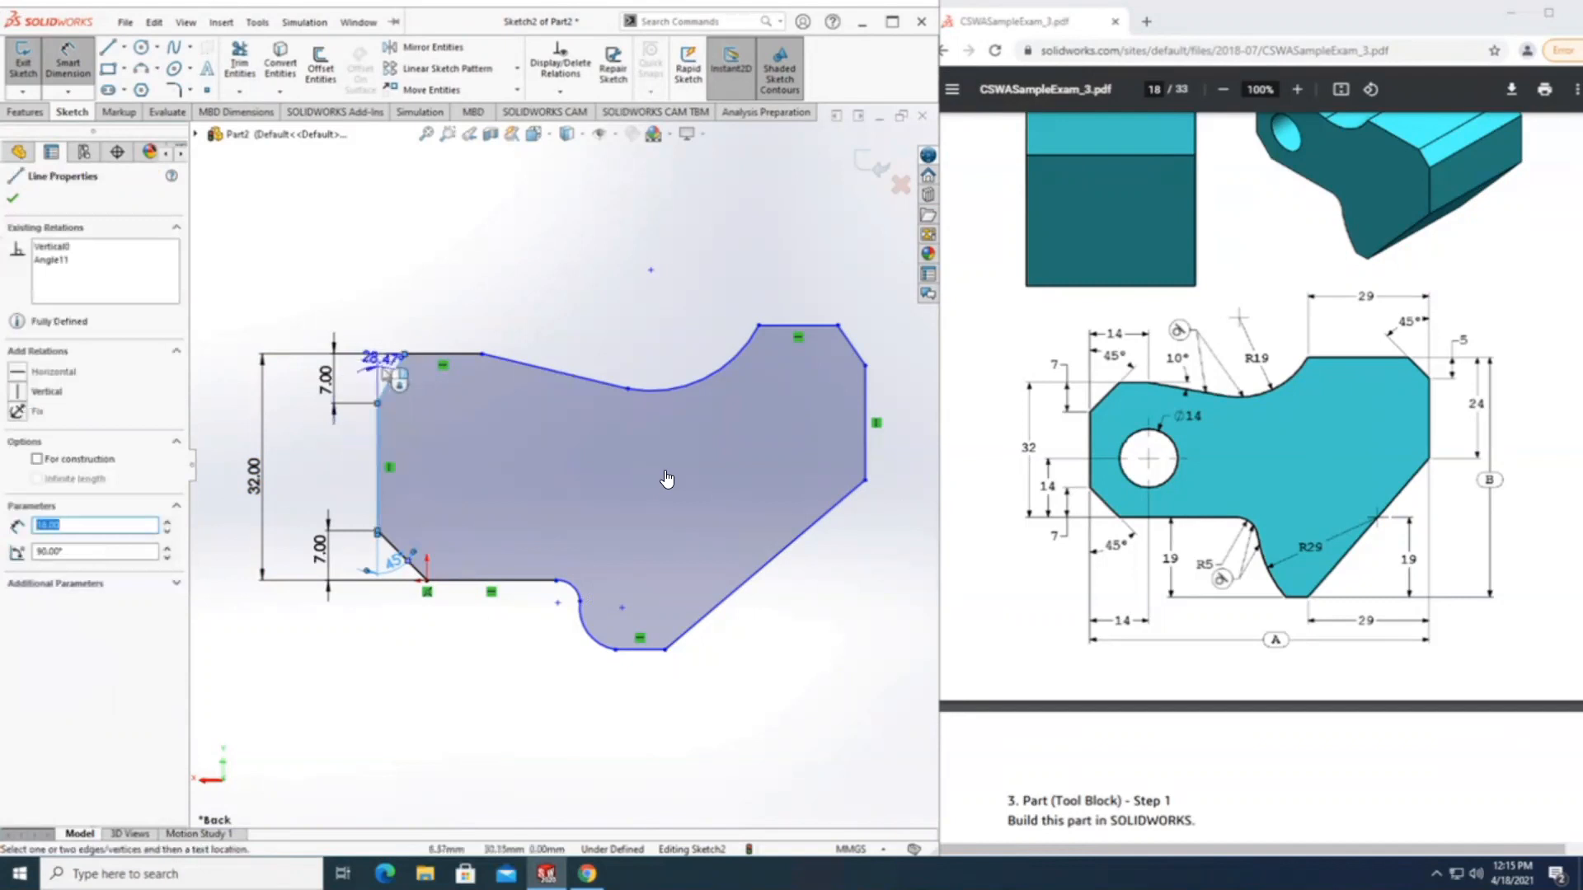
click(380, 363)
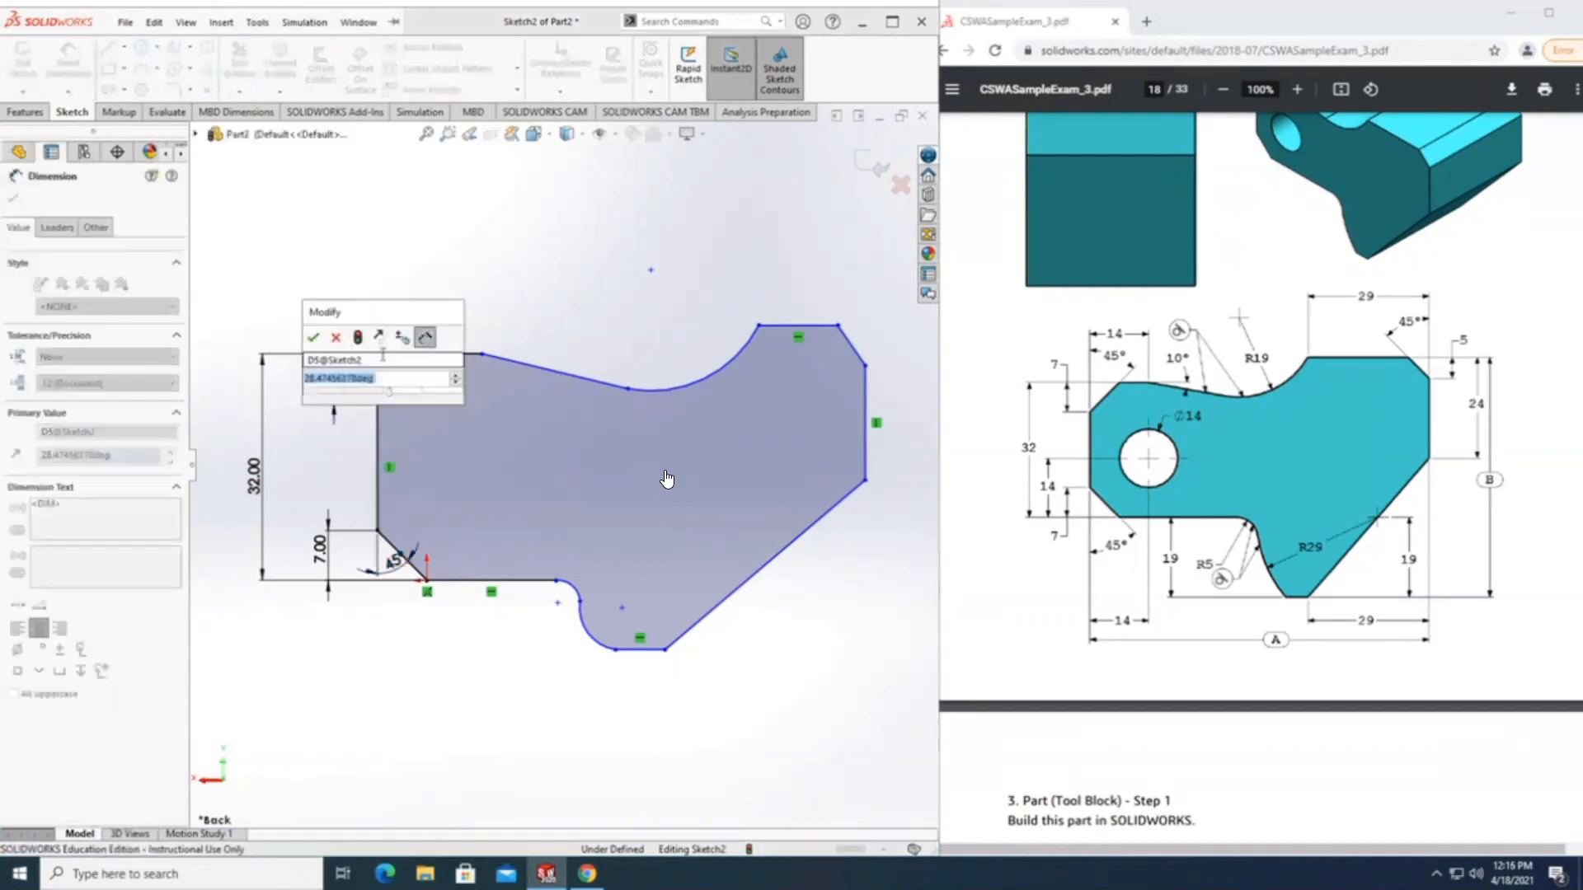
text(45)
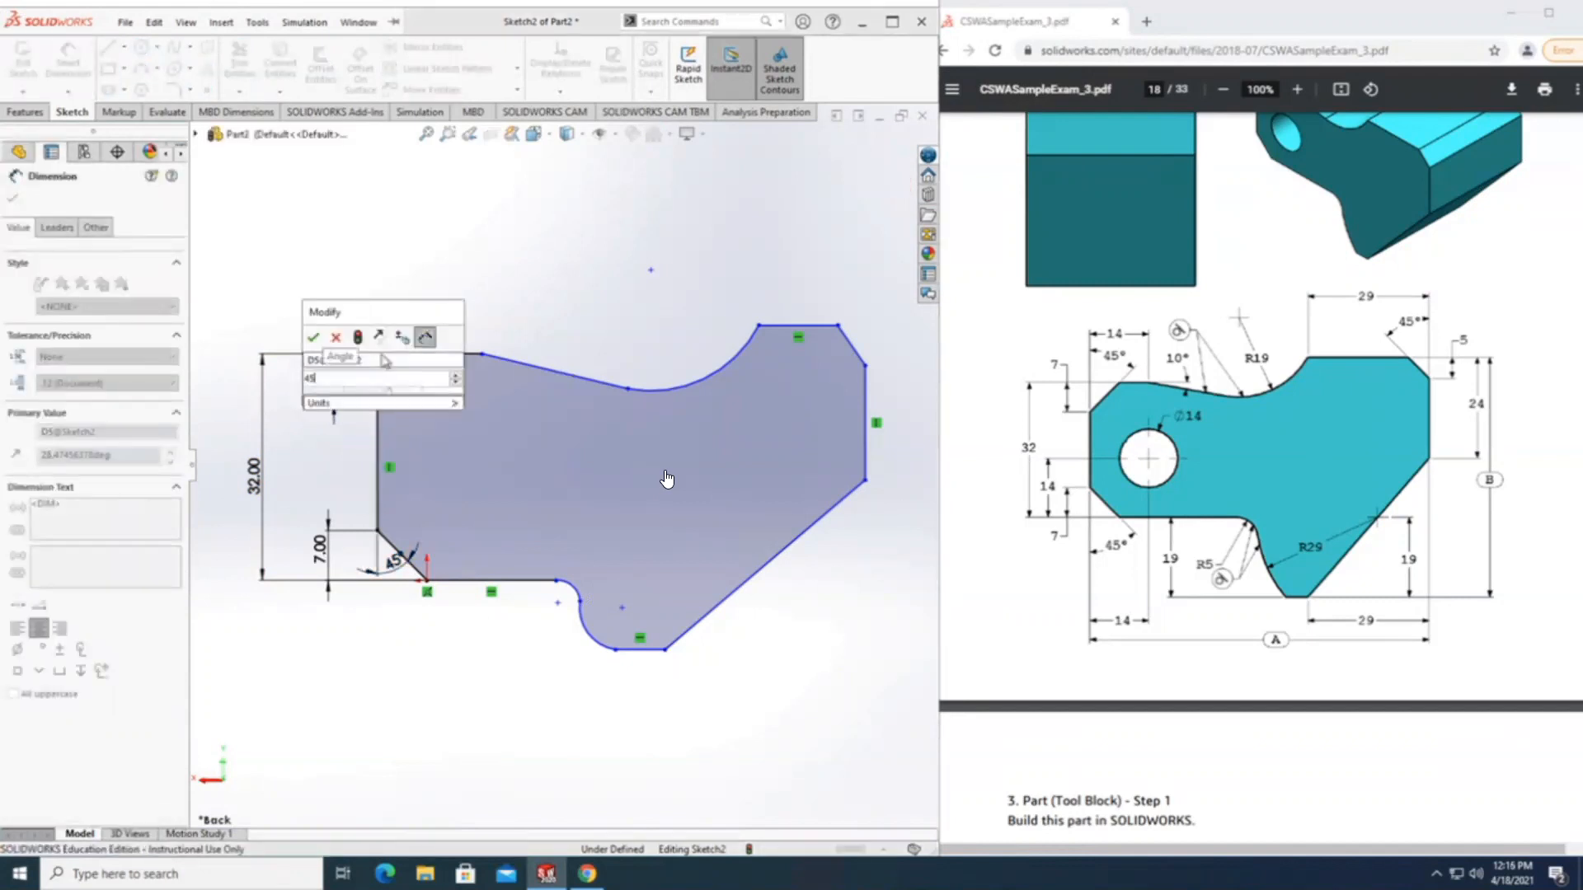
key(Return)
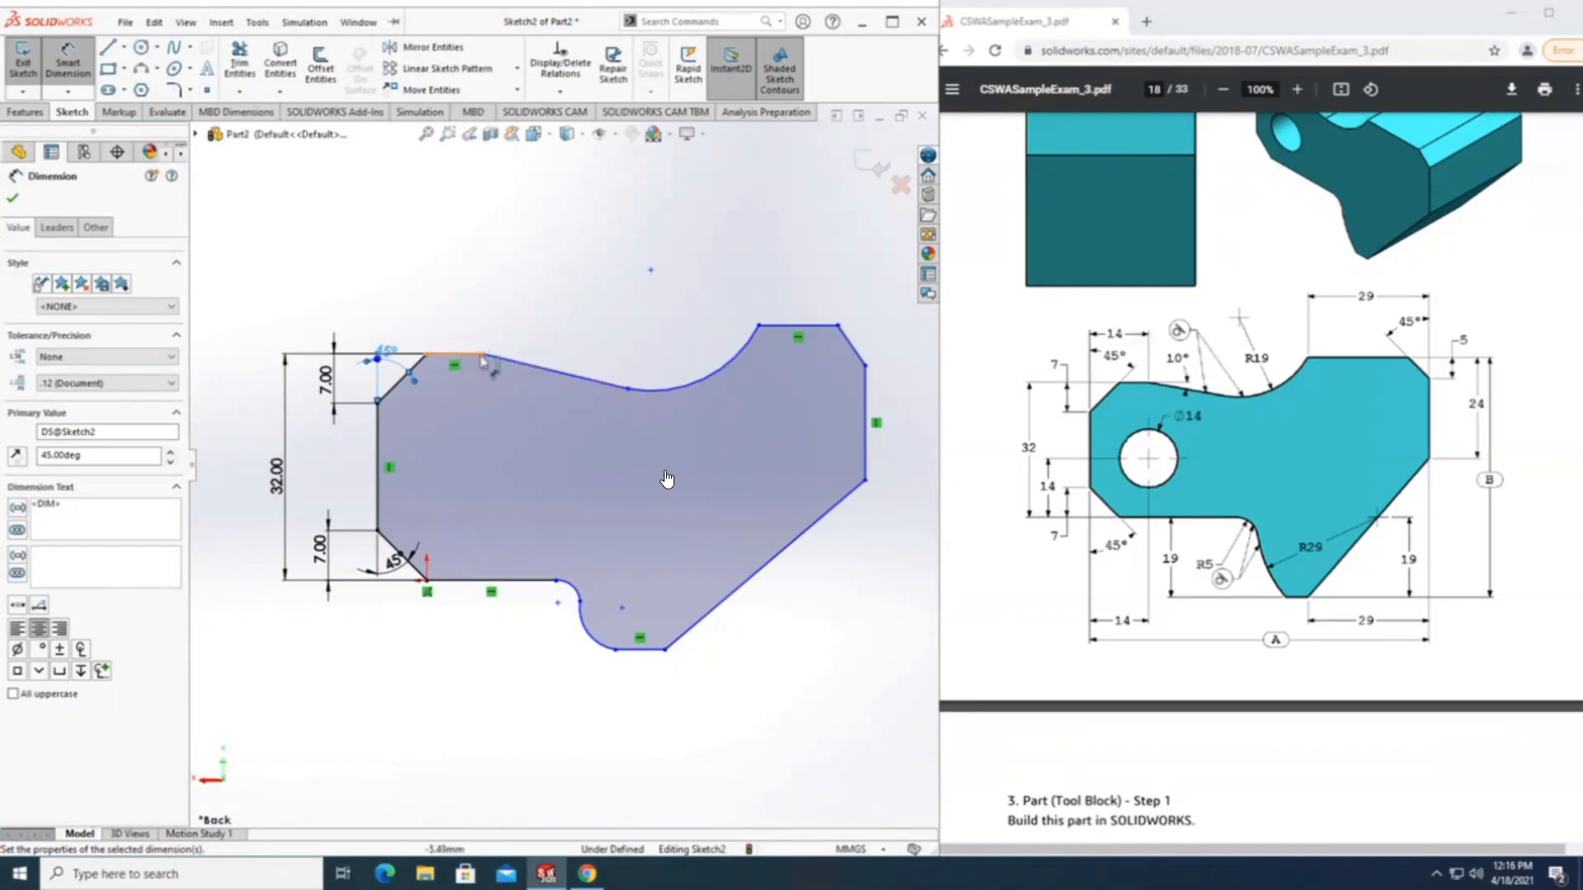
Dimension the horizontal distance from the left vertical edge to the start of the upper sloped line as 14 mm.
click(379, 402)
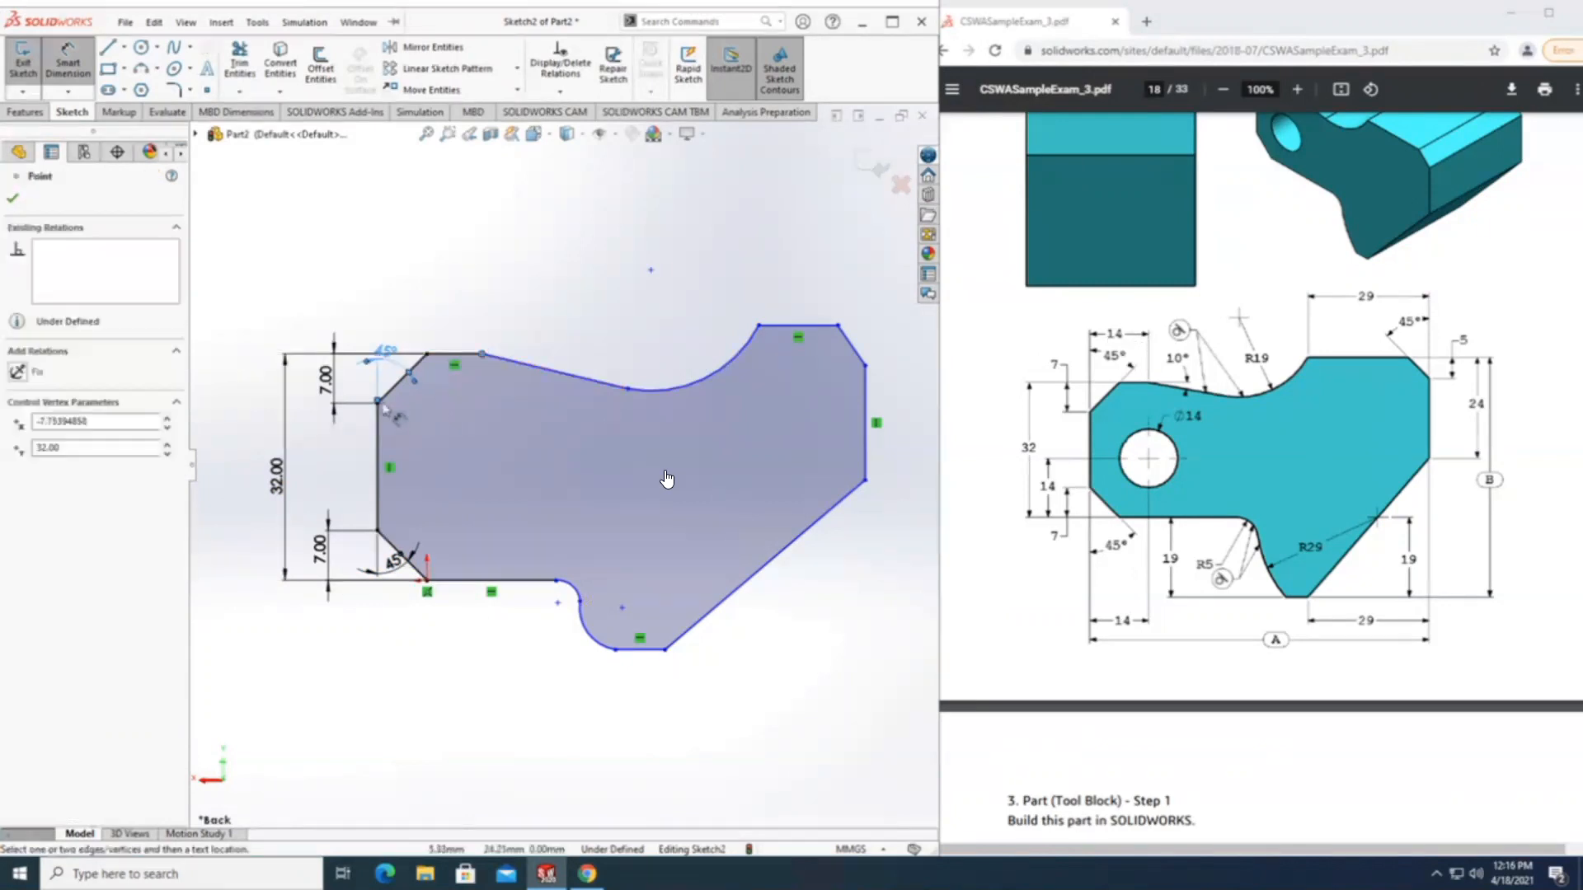
click(379, 451)
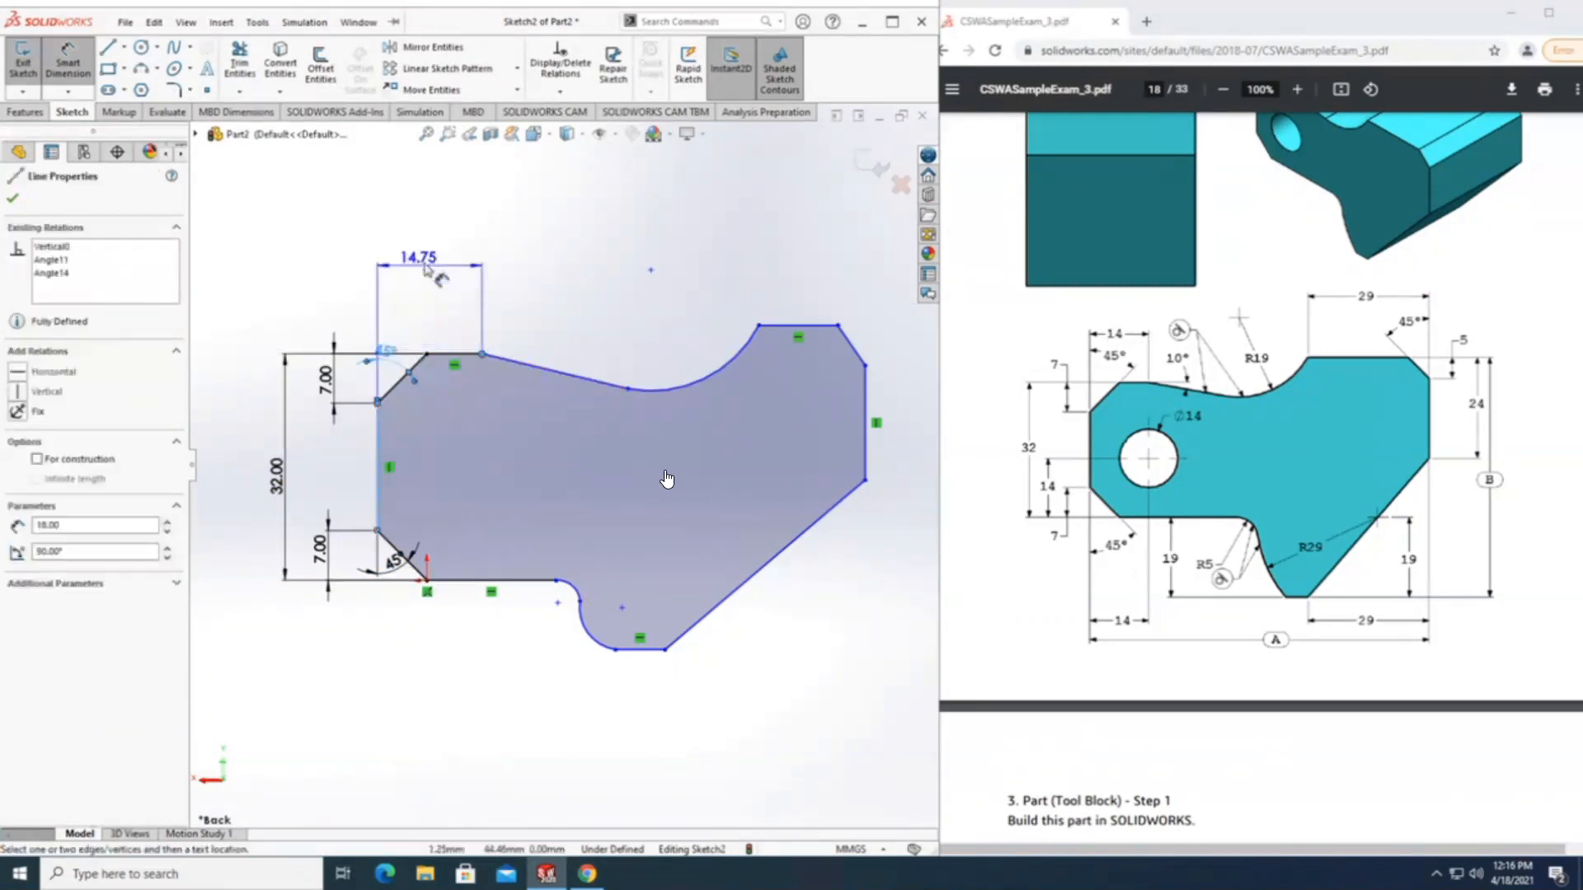
click(425, 269)
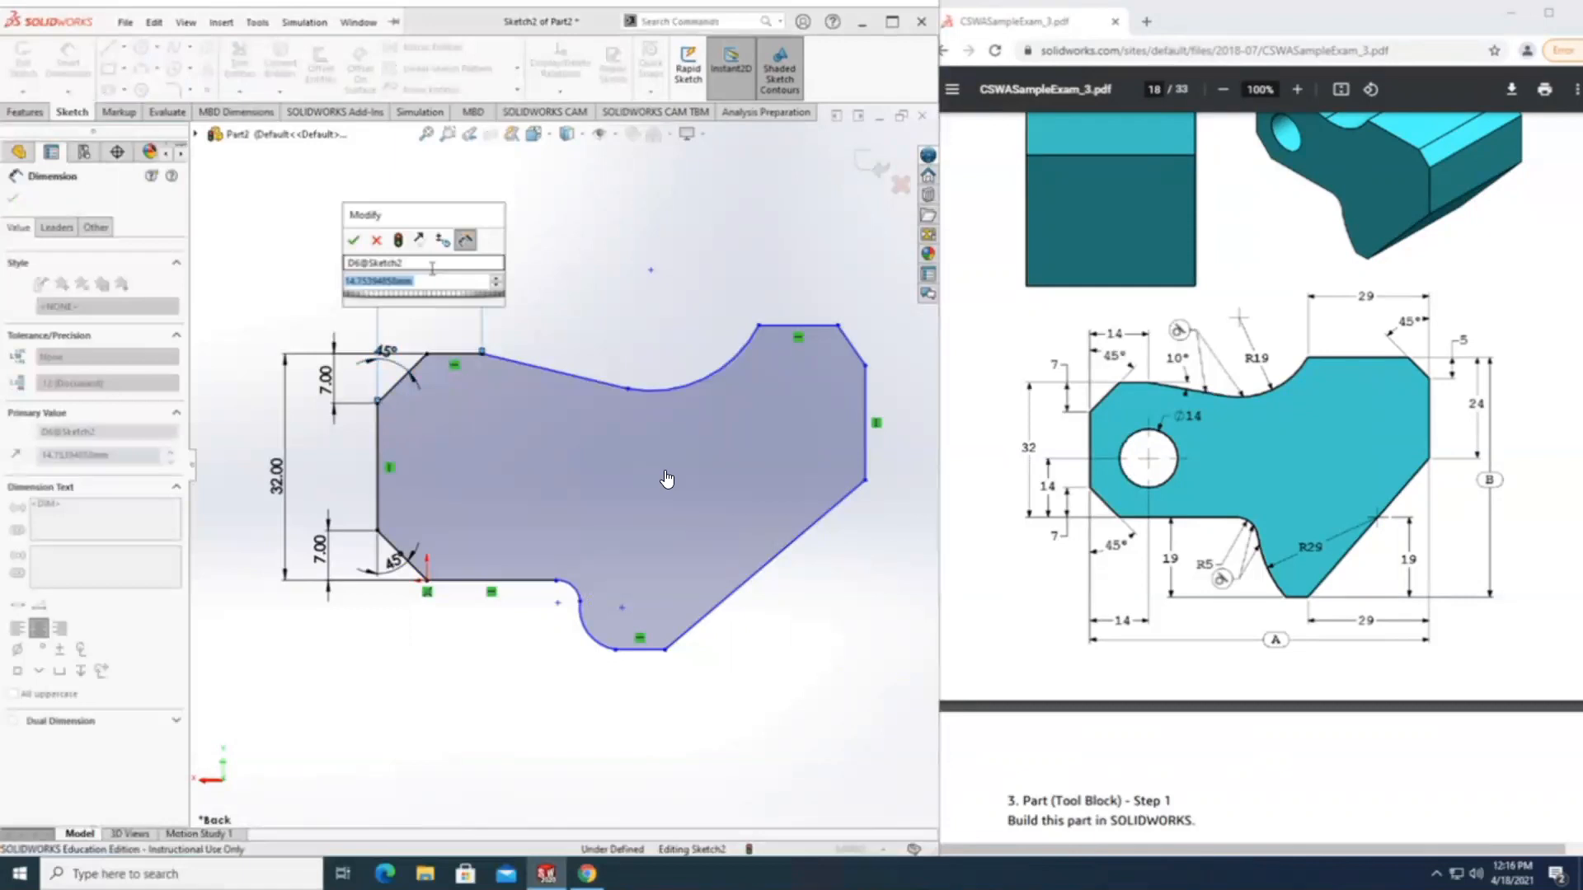
text(14)
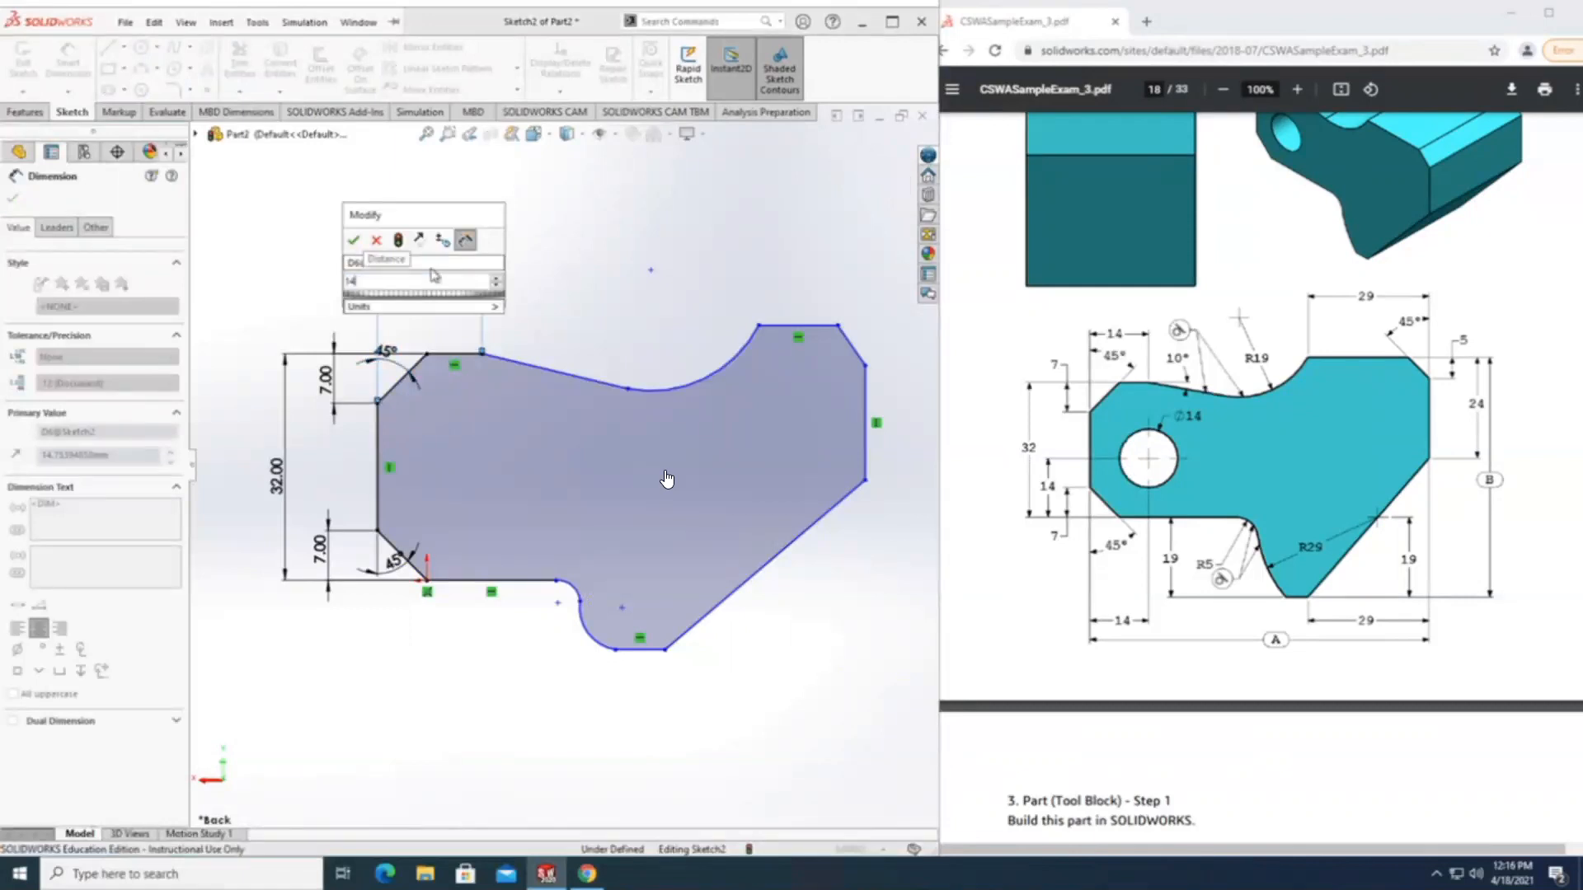
key(Return)
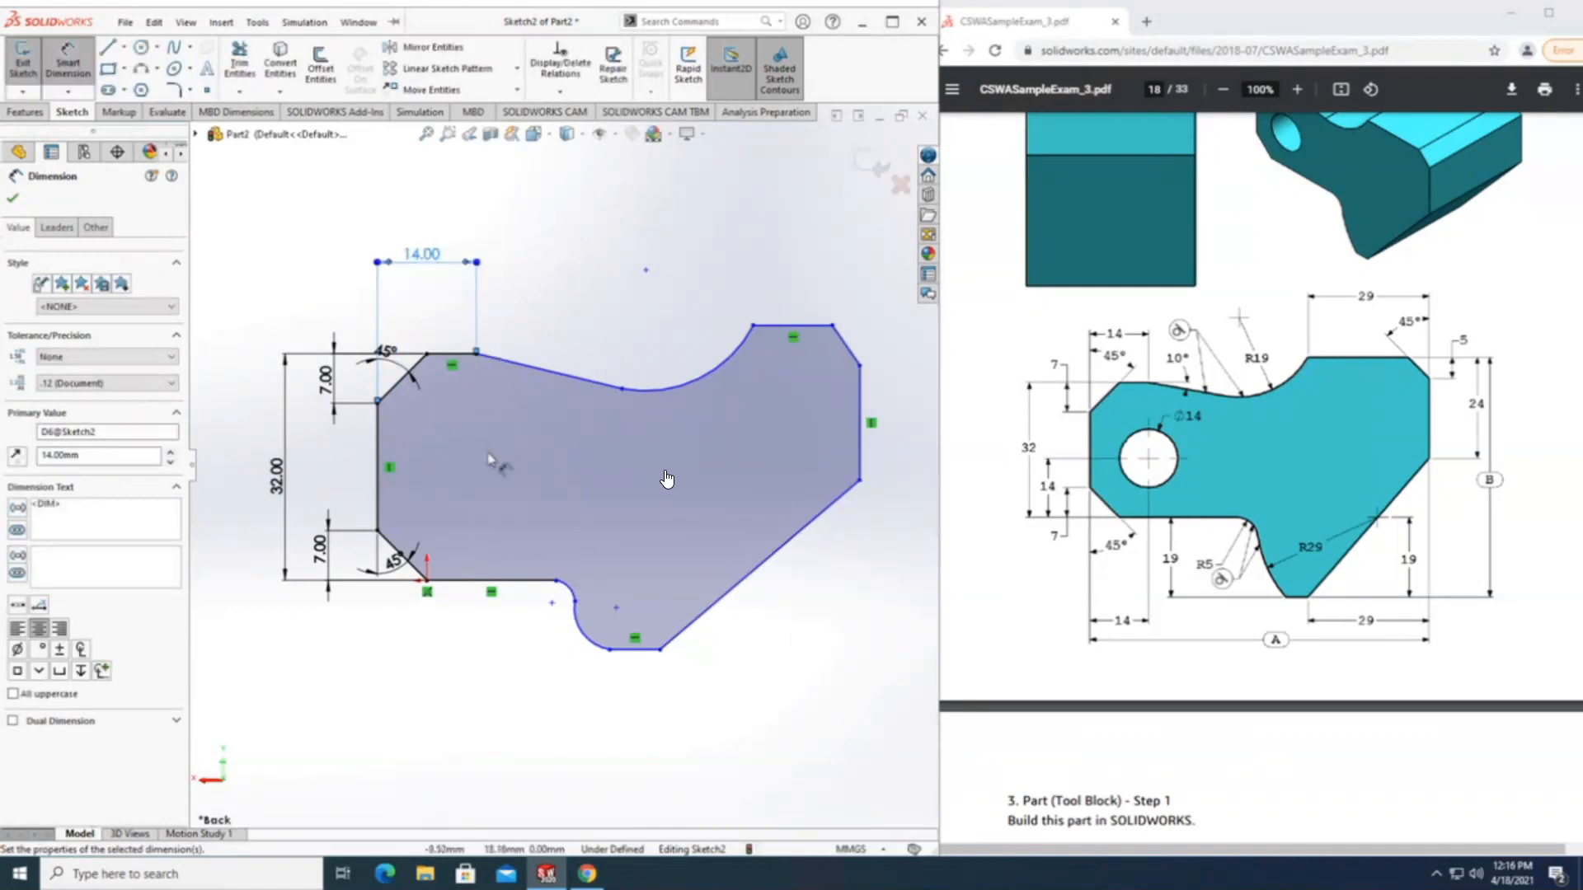
Dimension the angle between the short upper horizontal line and the adjoining sloped line as 10°.
click(453, 356)
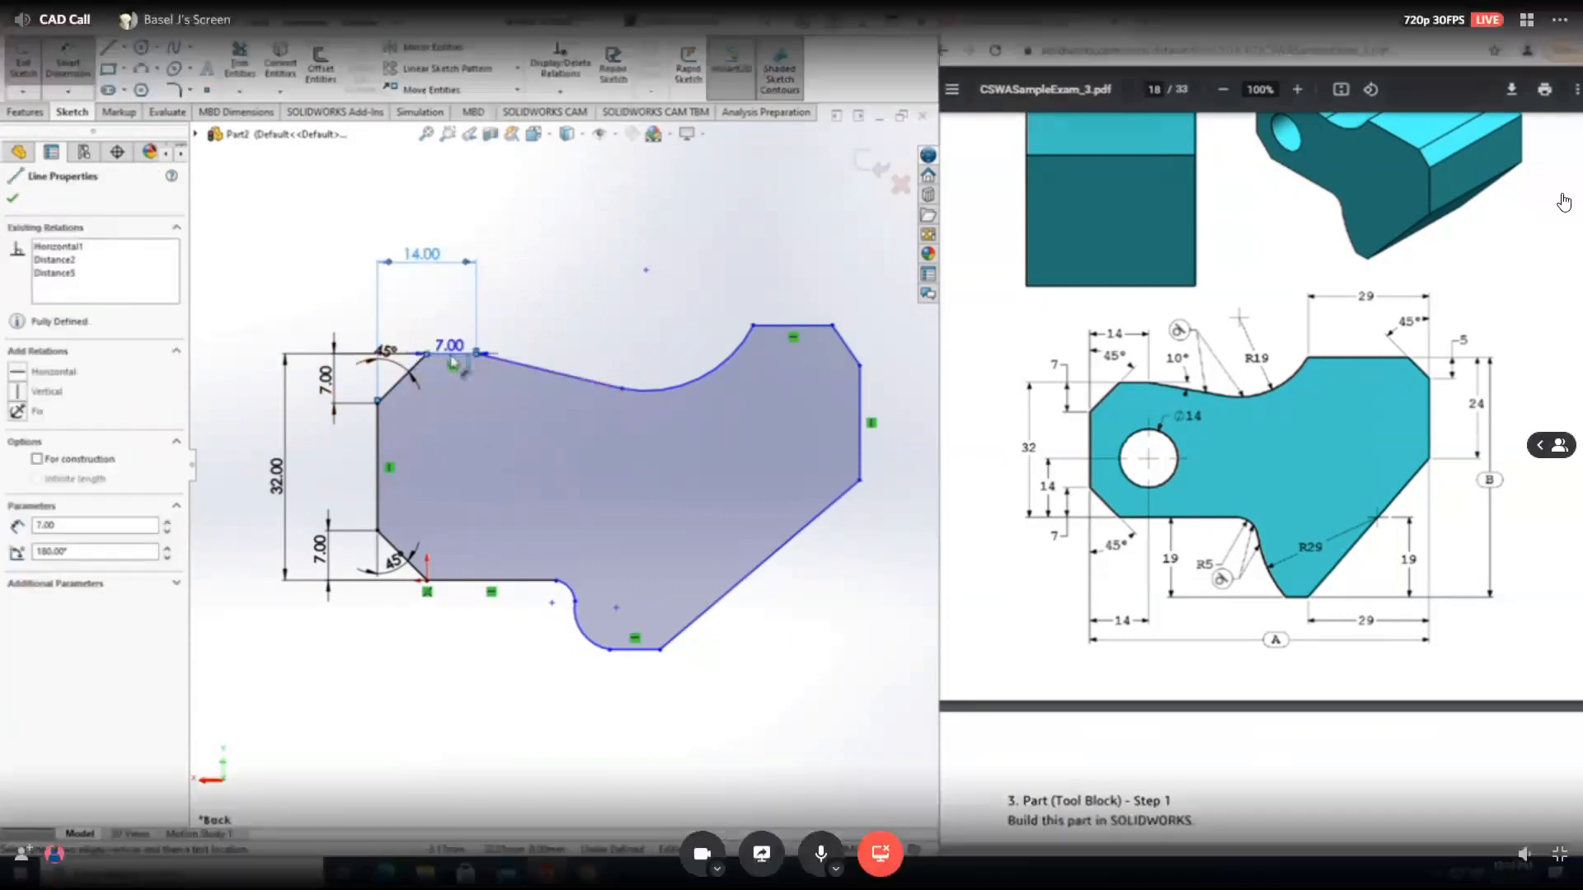
click(523, 368)
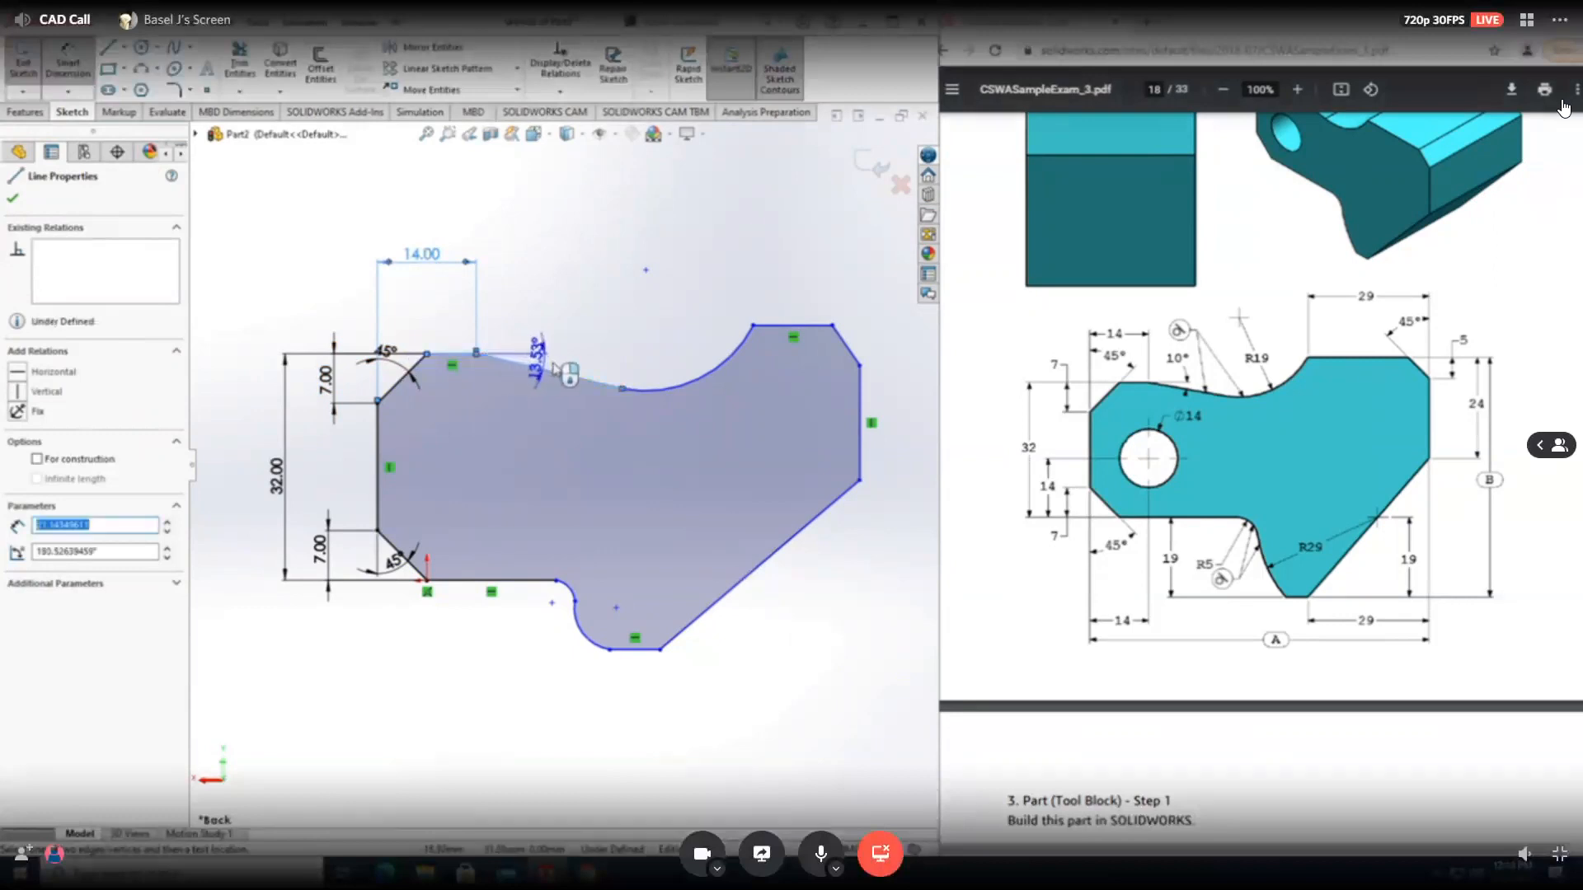
click(611, 379)
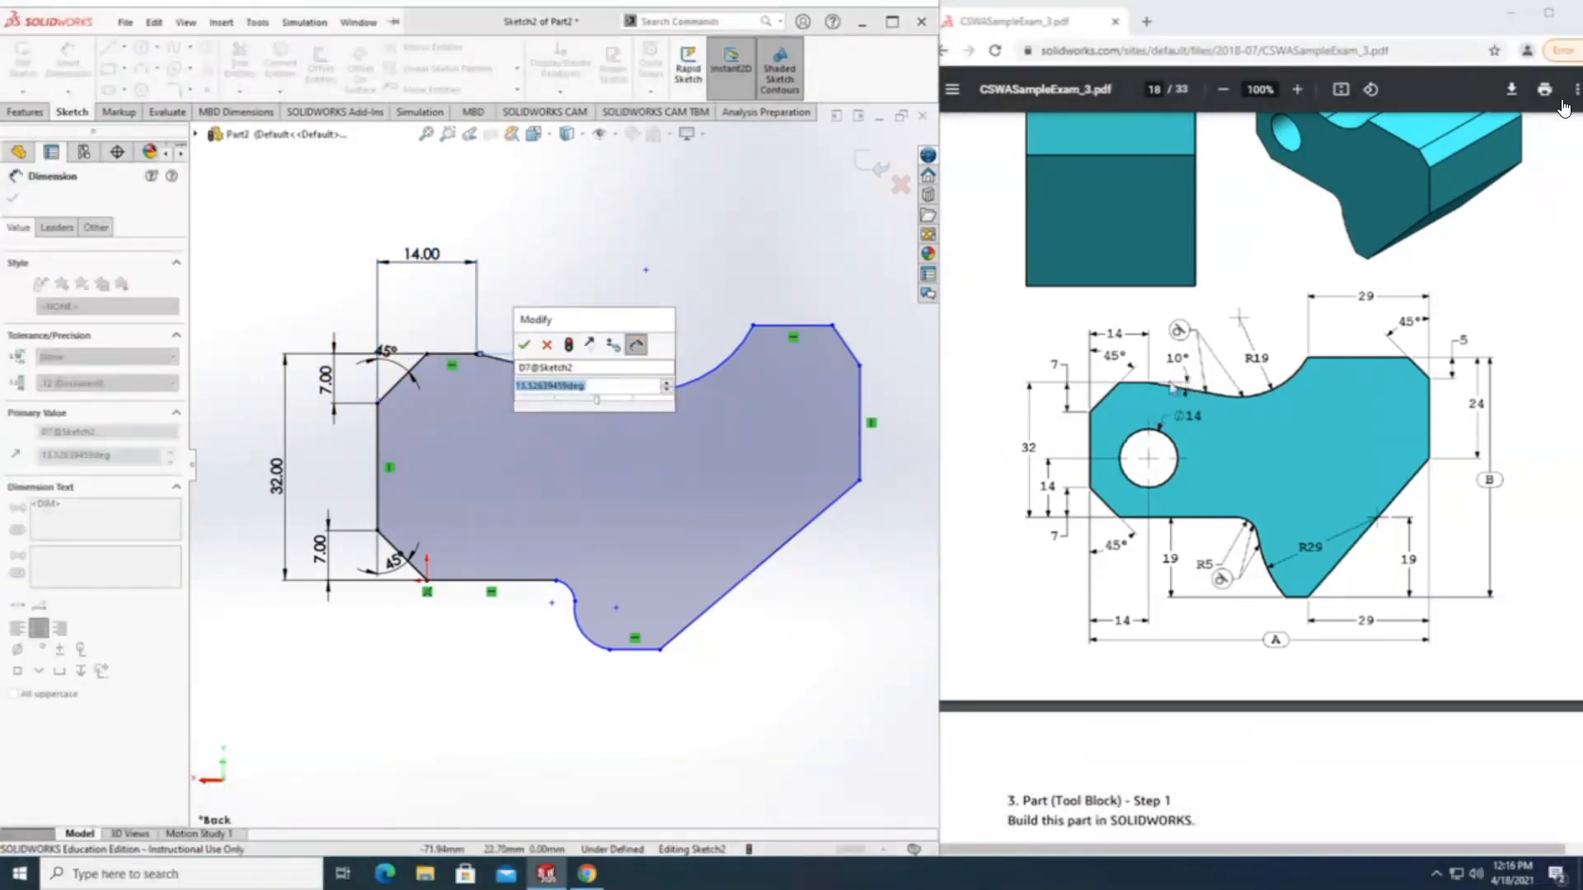
text(10)
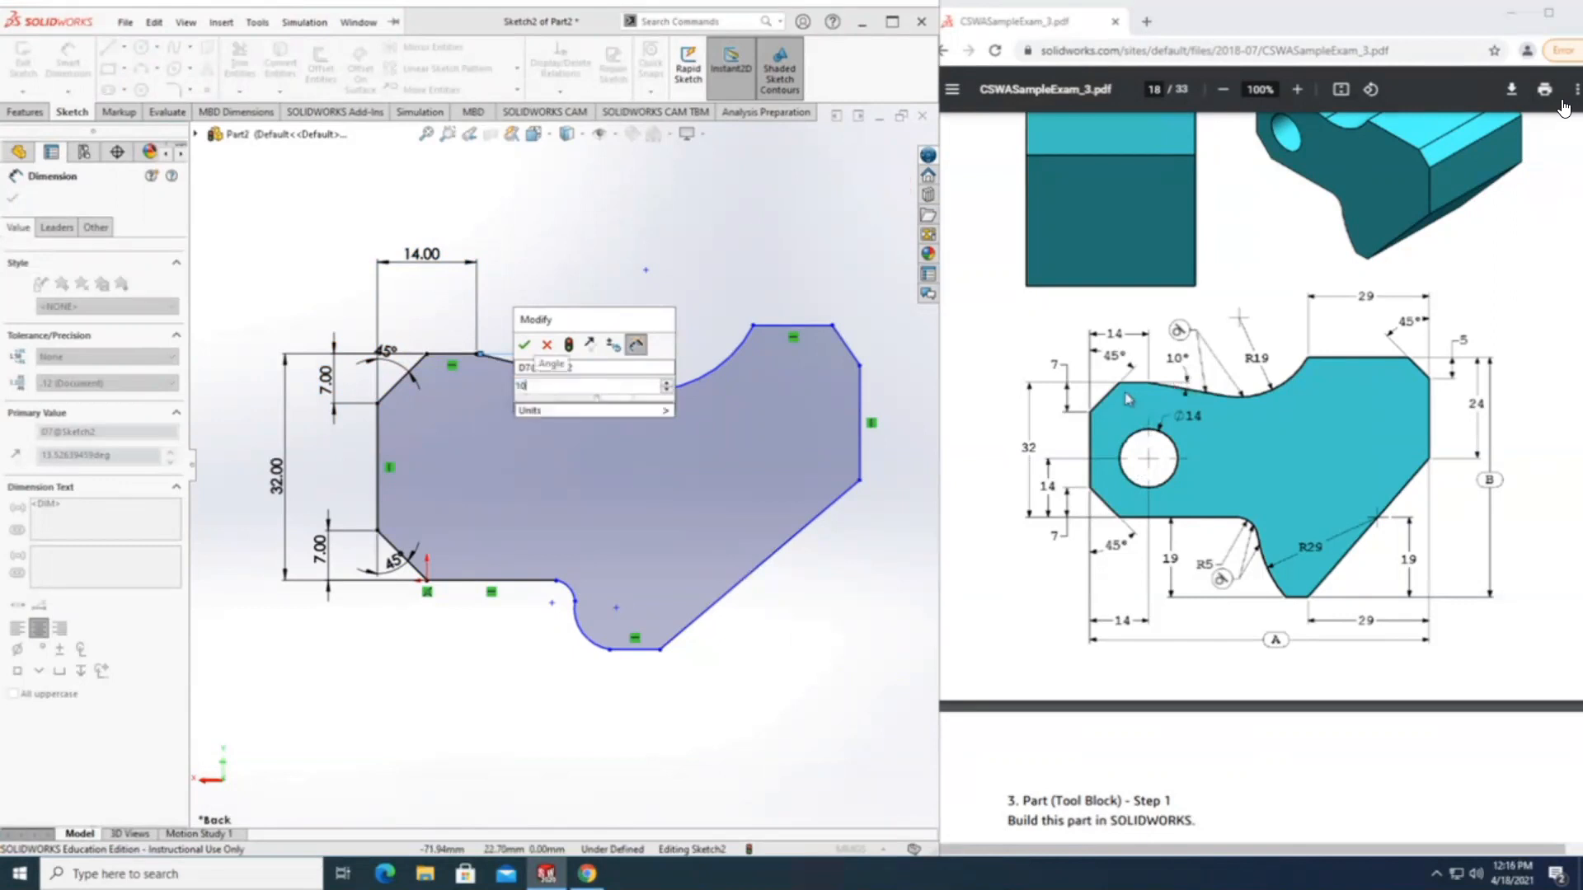
key(Return)
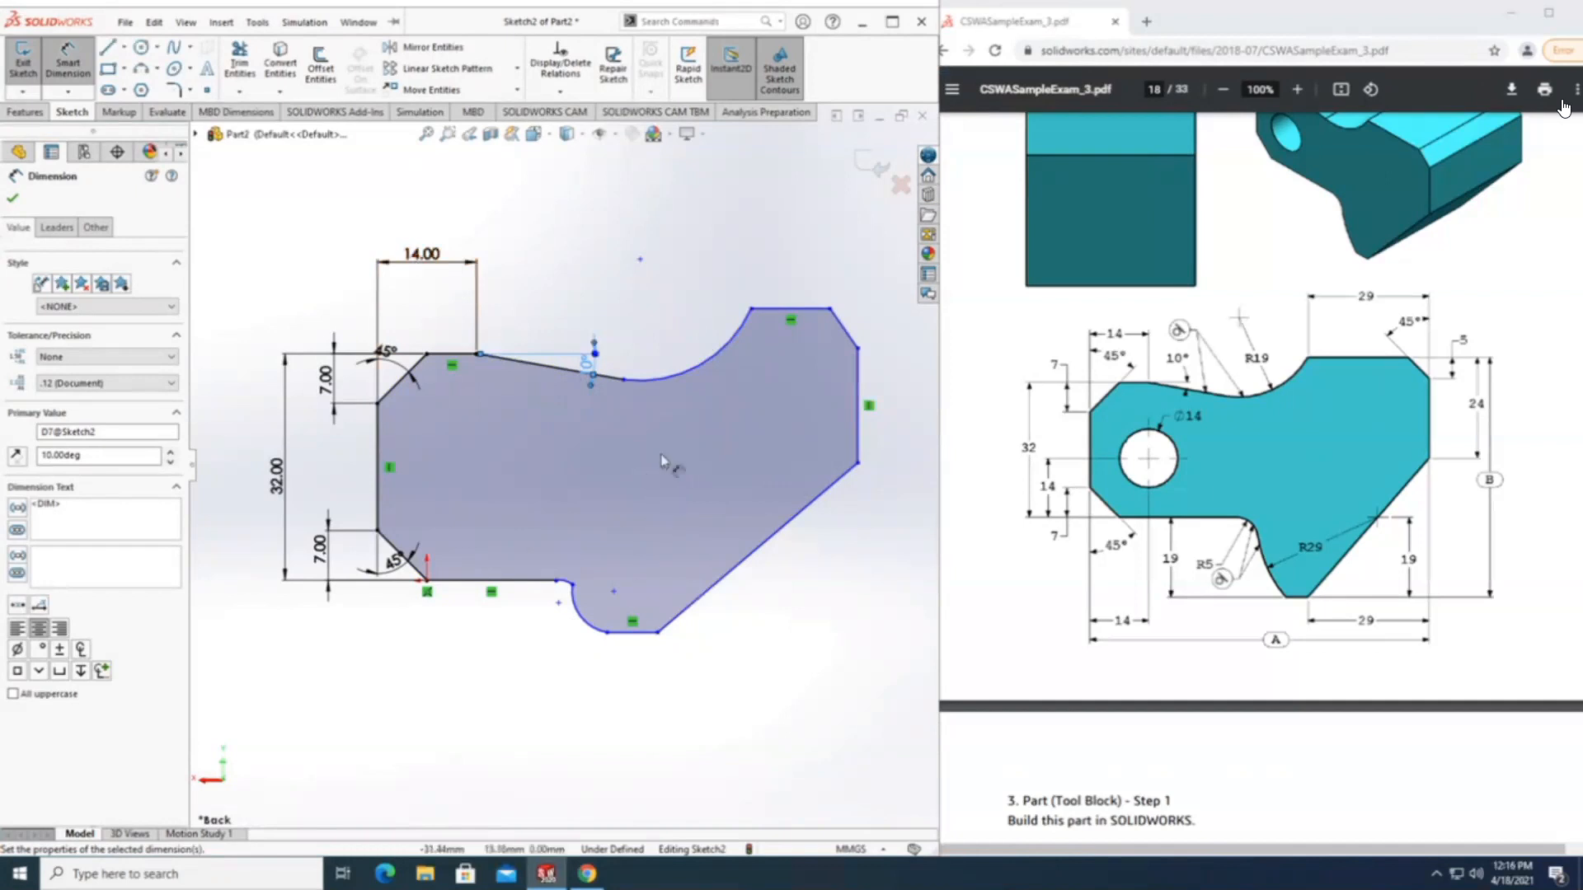
Dimension the radius of the concave arc on the profile's upper edge as 19 mm.
click(695, 375)
key(Escape)
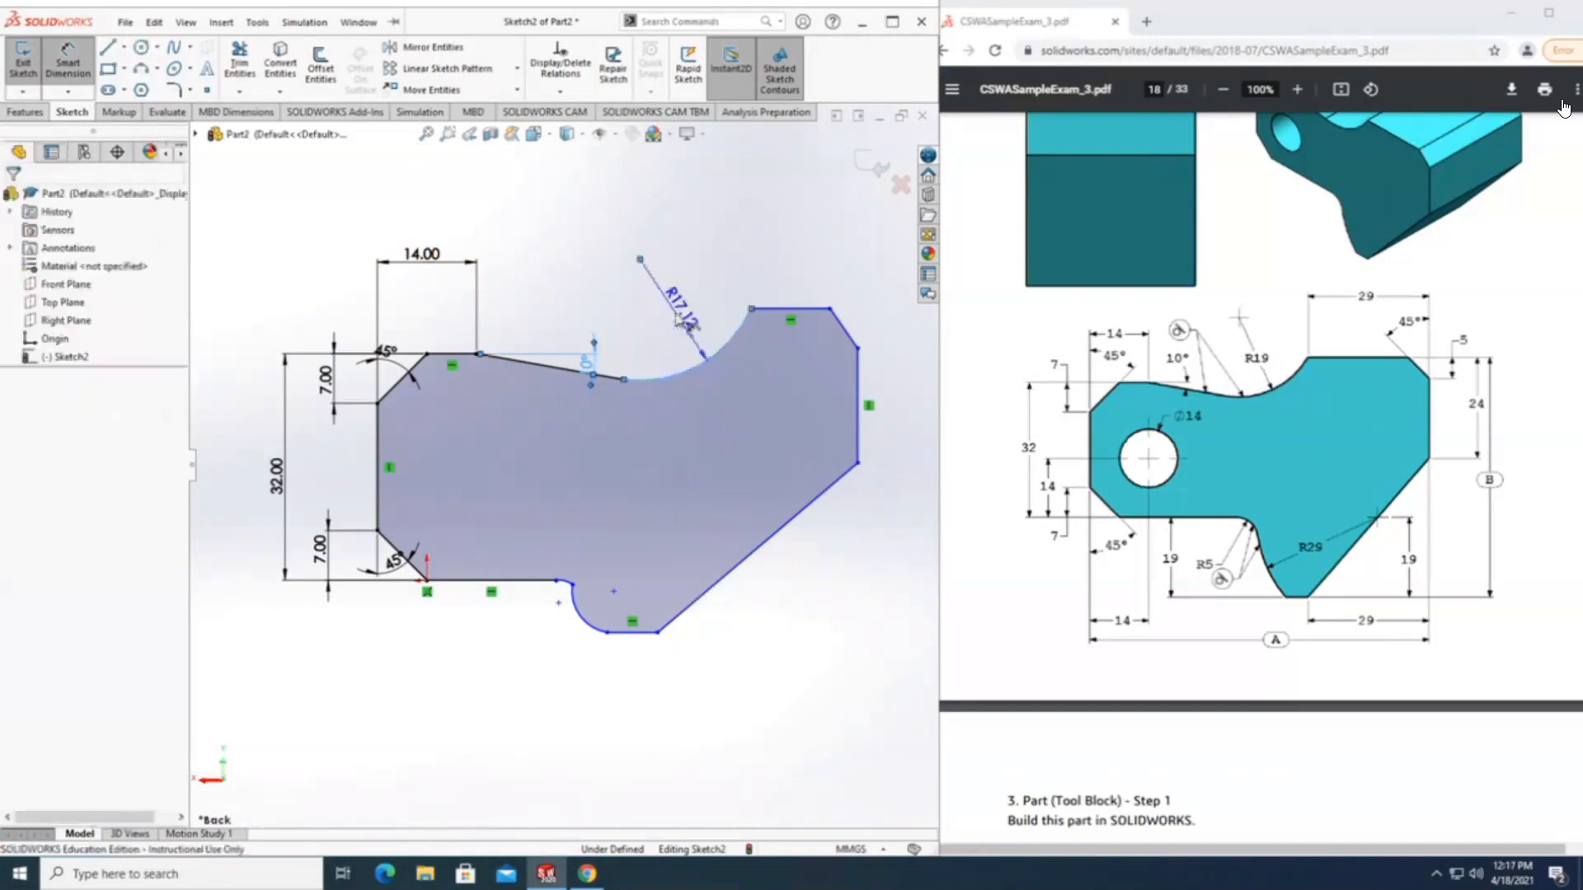
double_click(686, 322)
text(1)
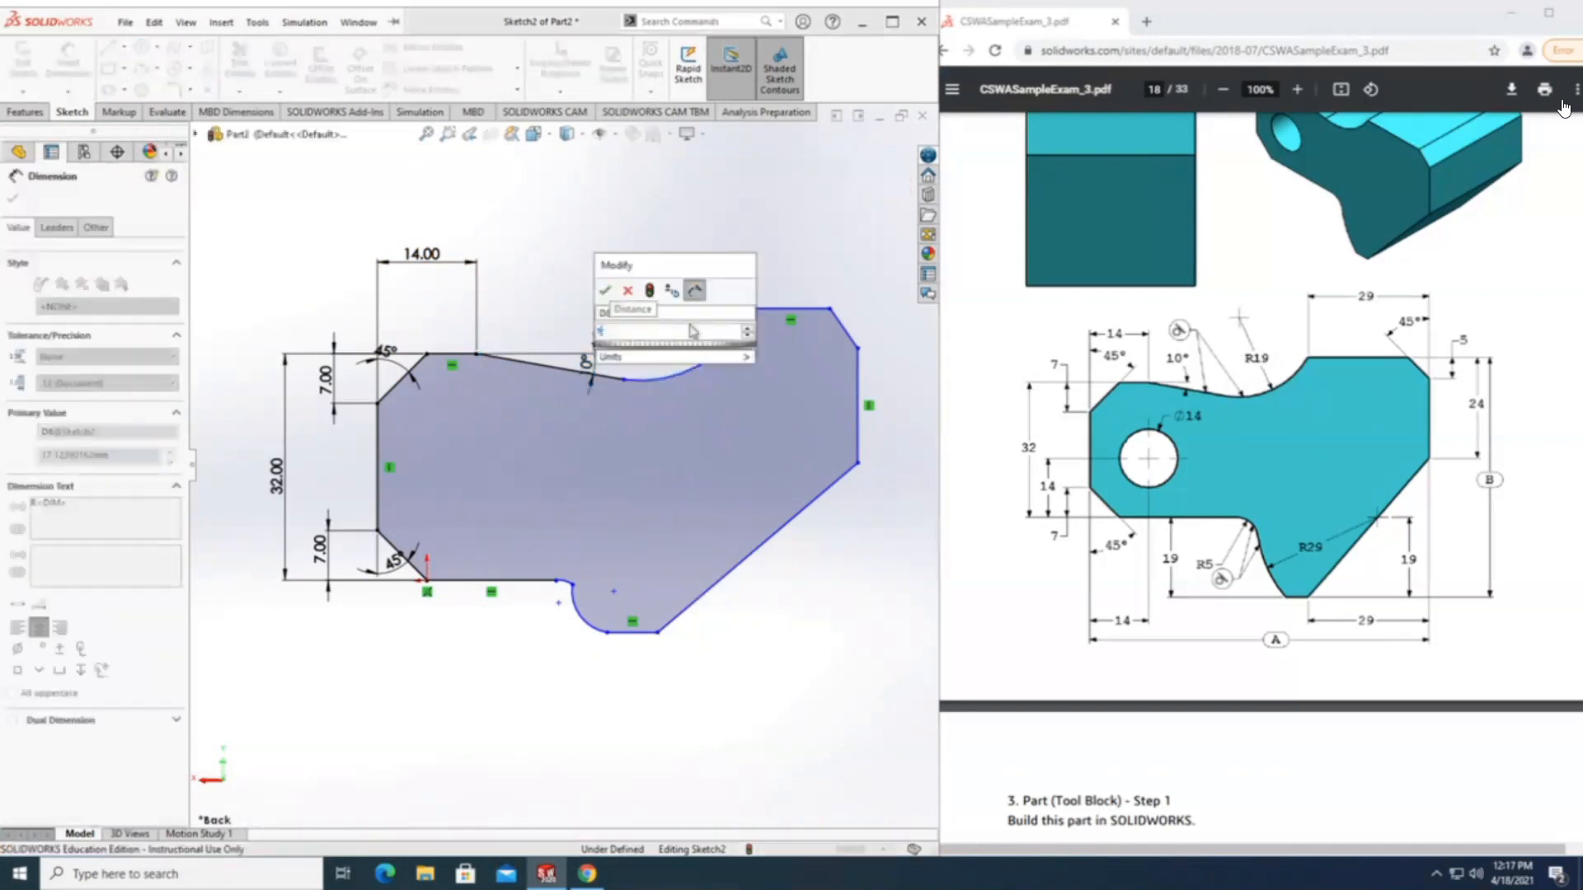
text(9)
key(Return)
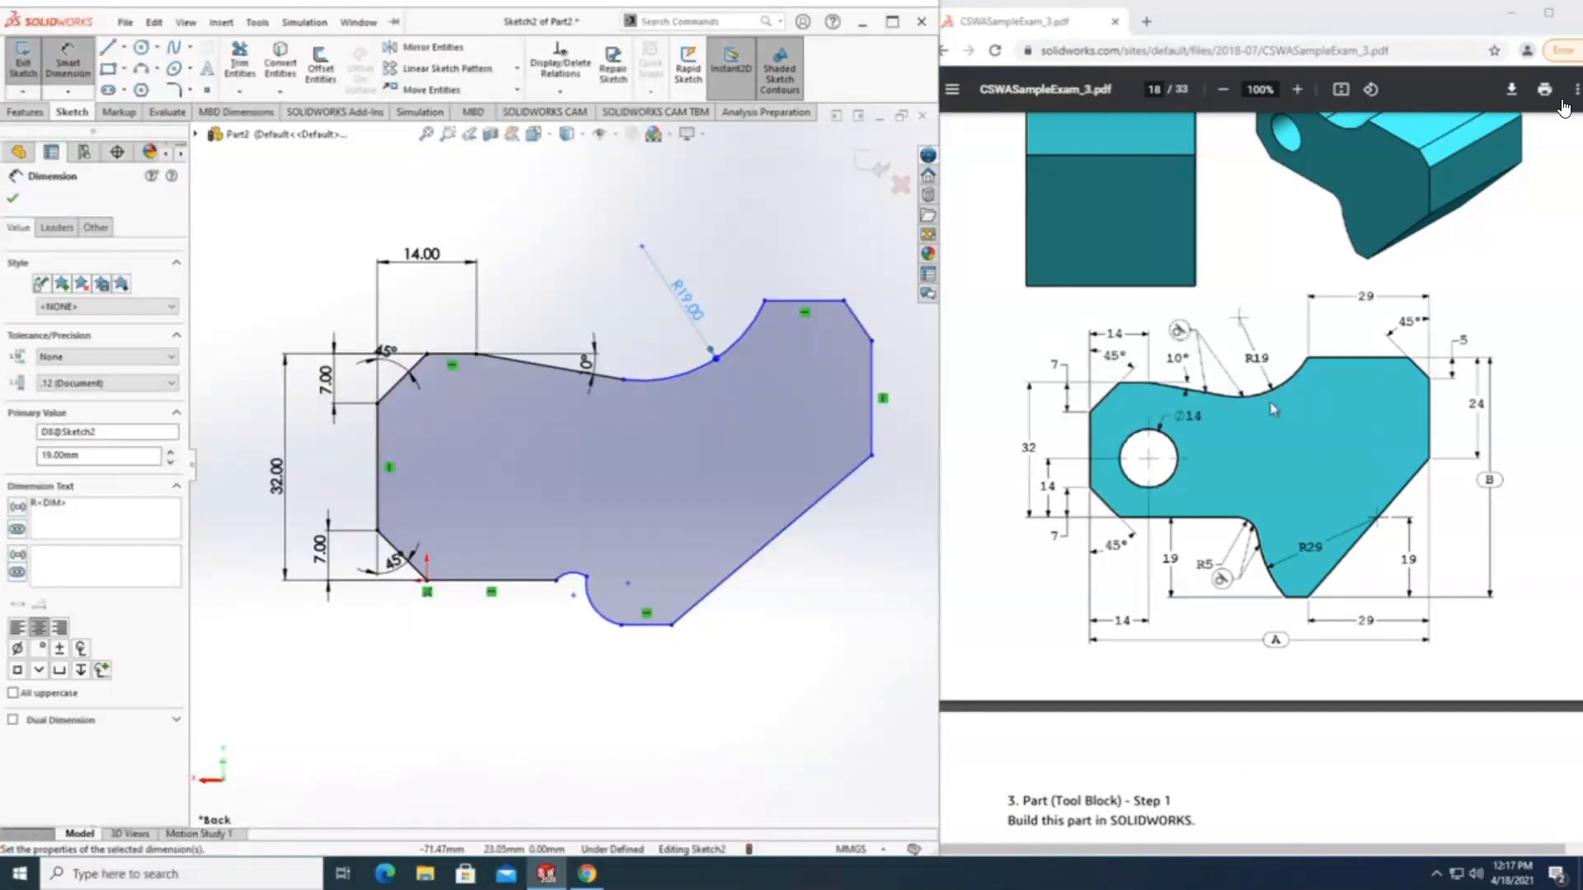
Try to select the concave upper arc together with the adjoining 10° sloped line to relate them as tangent.
click(645, 366)
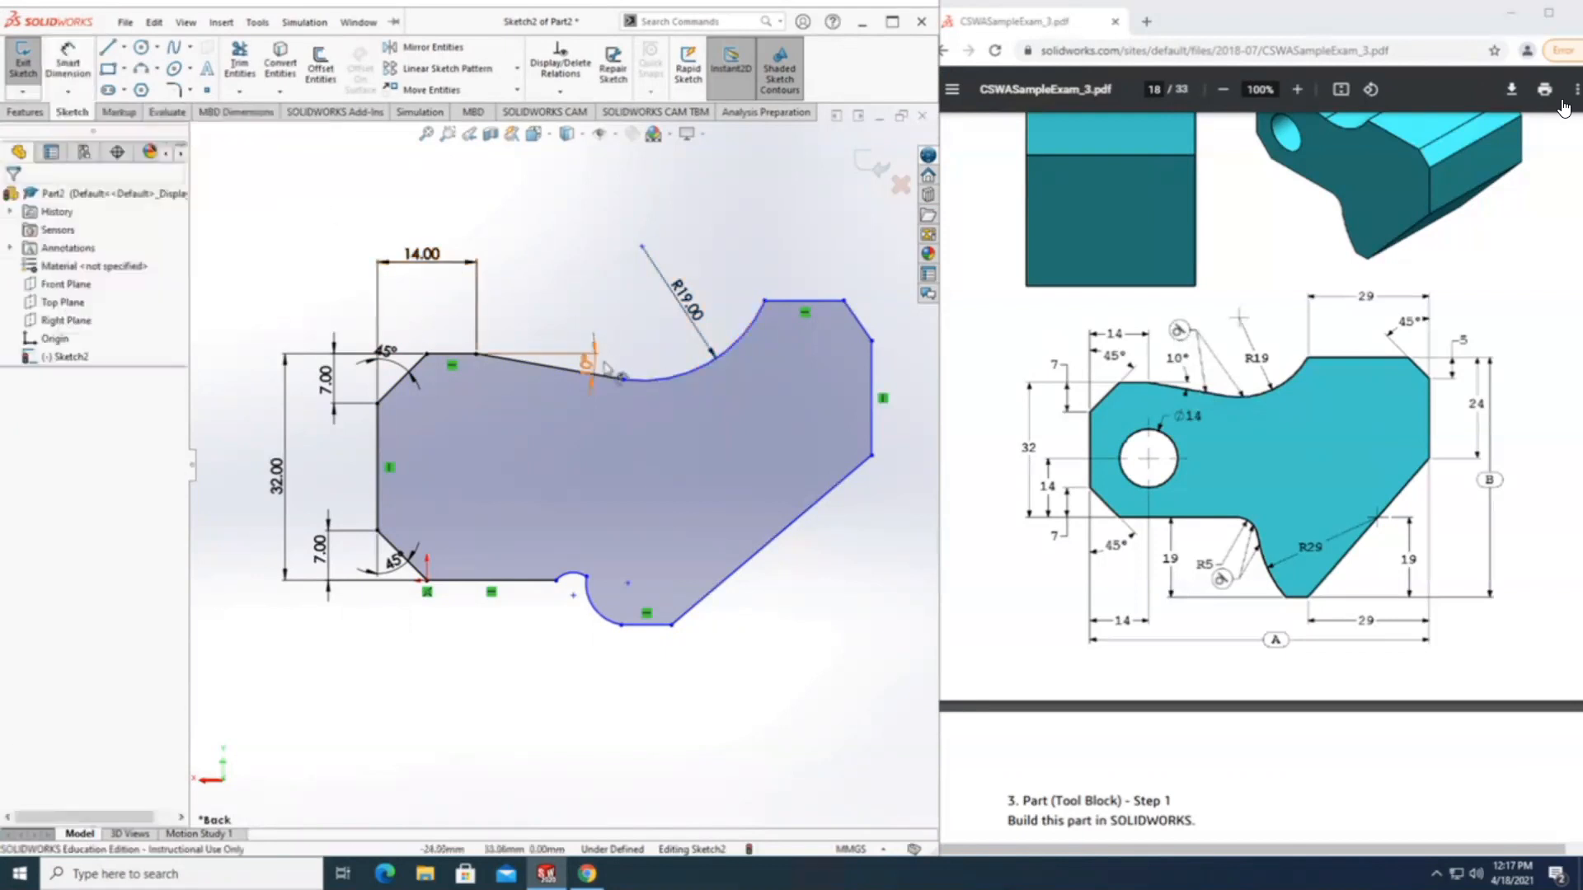
click(637, 381)
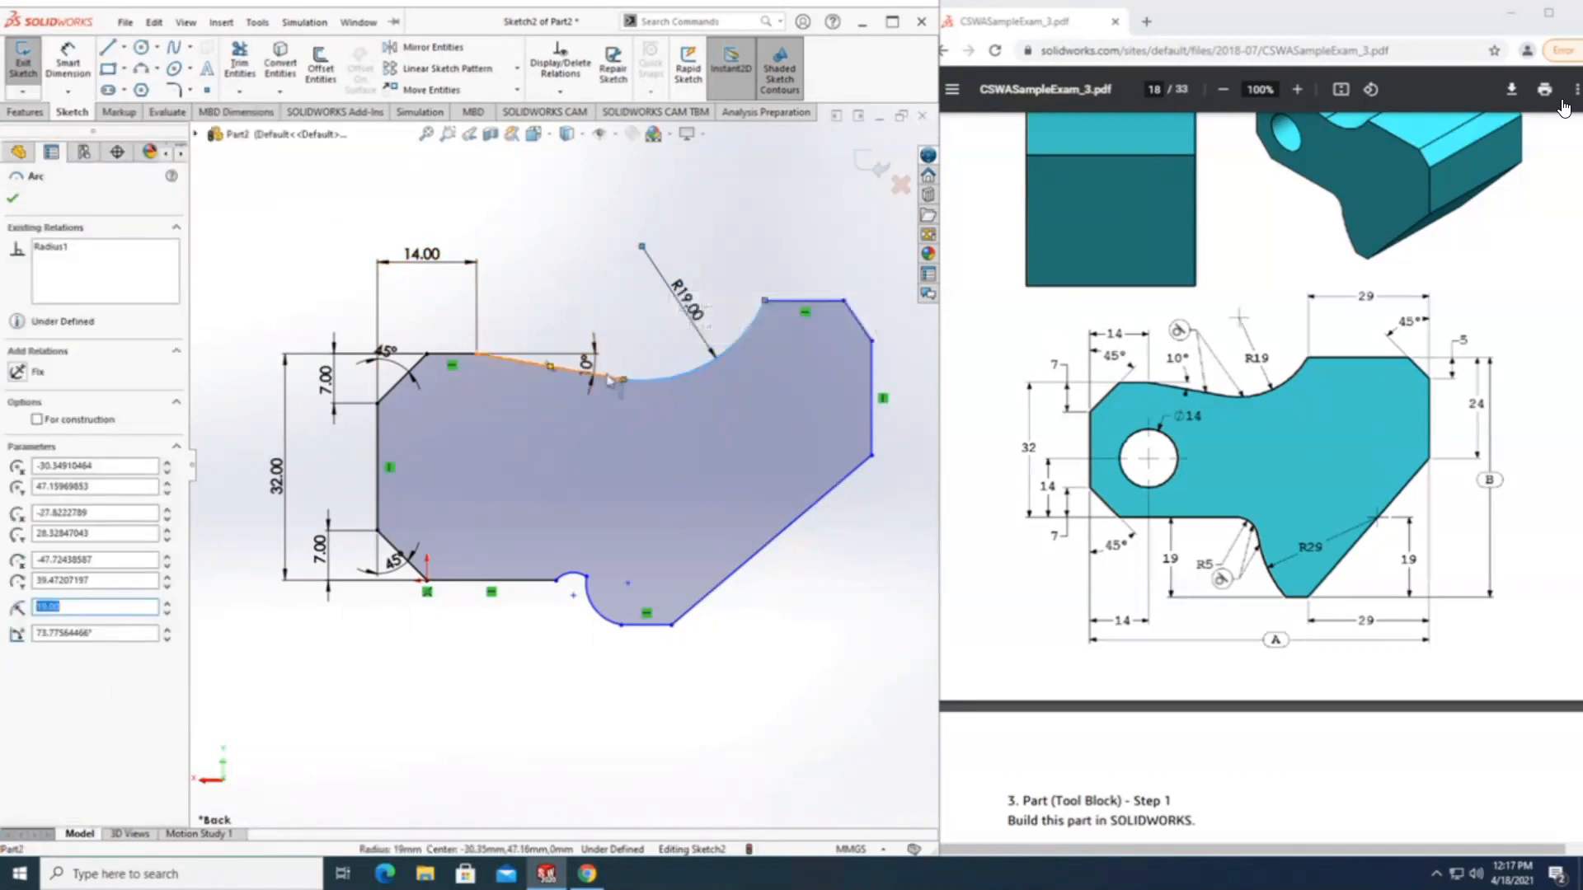
click(614, 379)
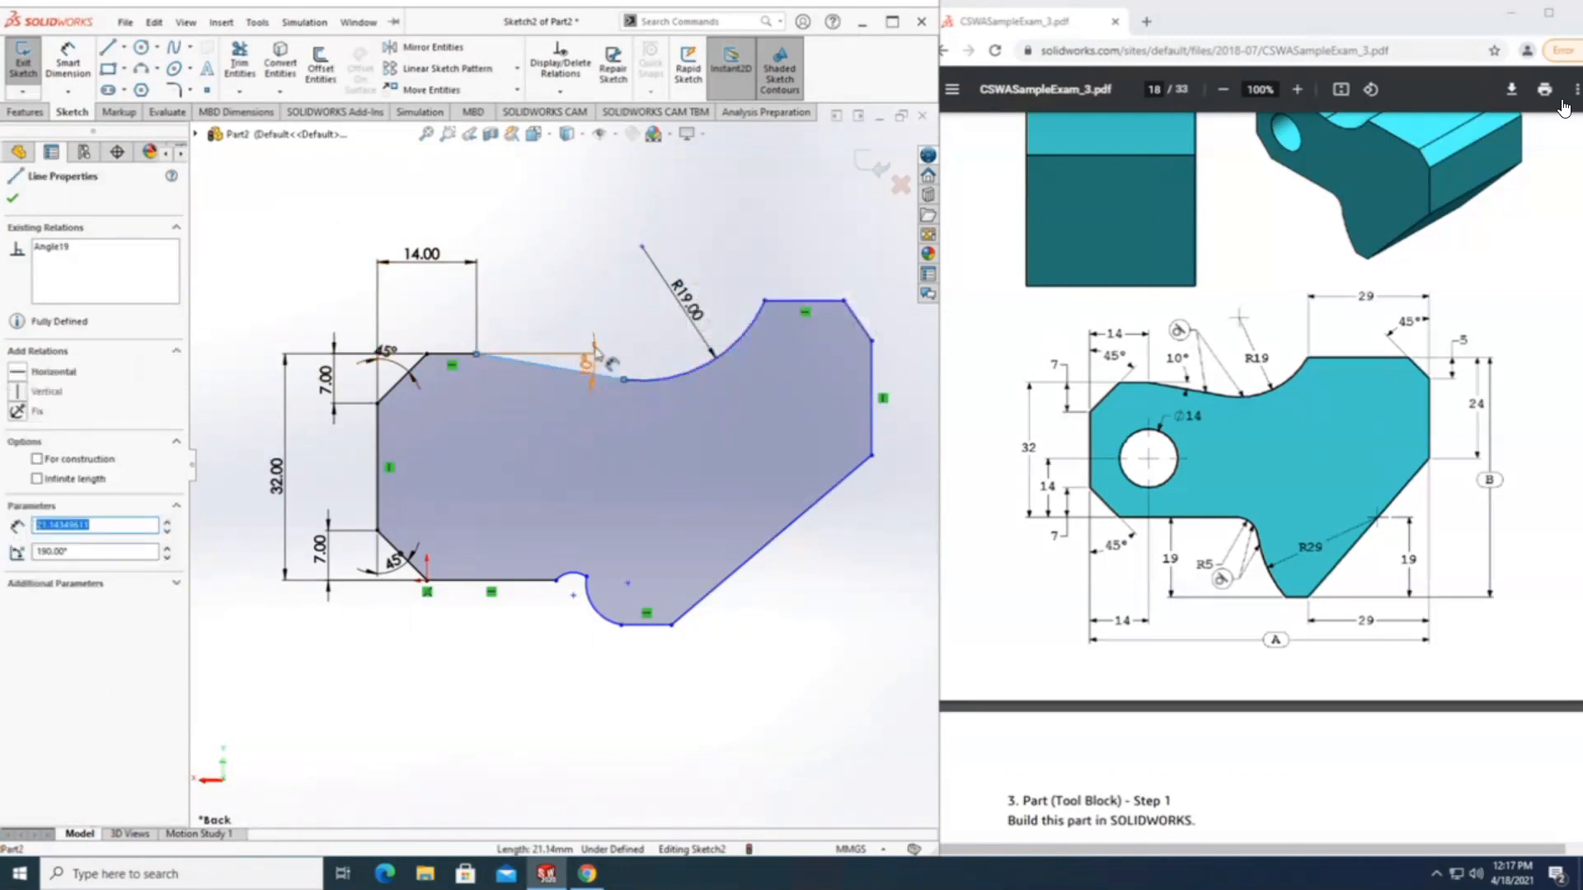
click(626, 319)
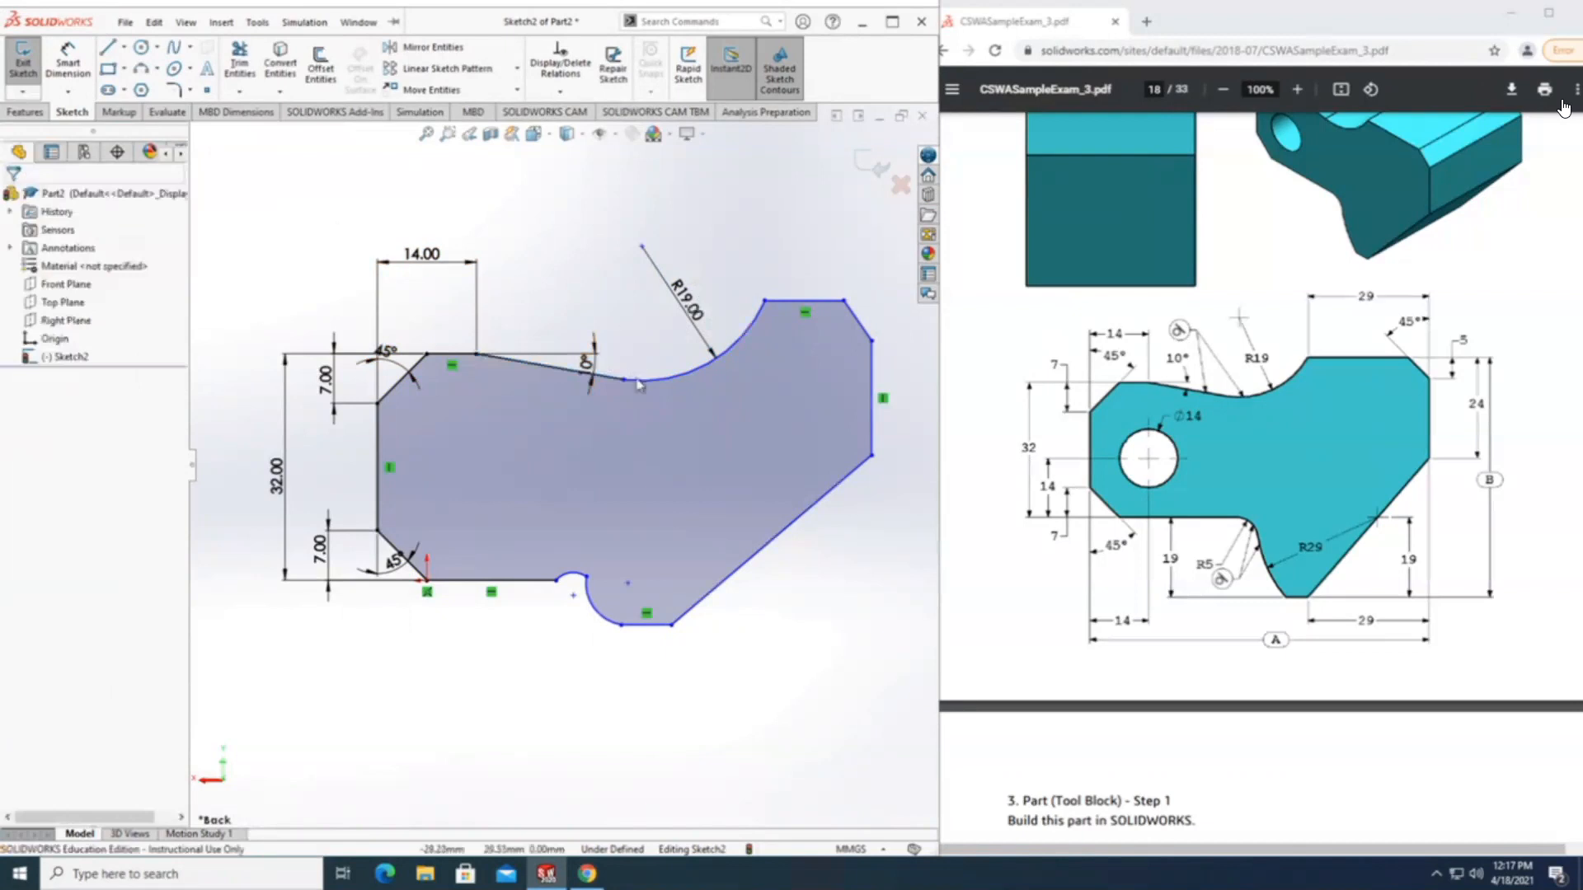
click(668, 377)
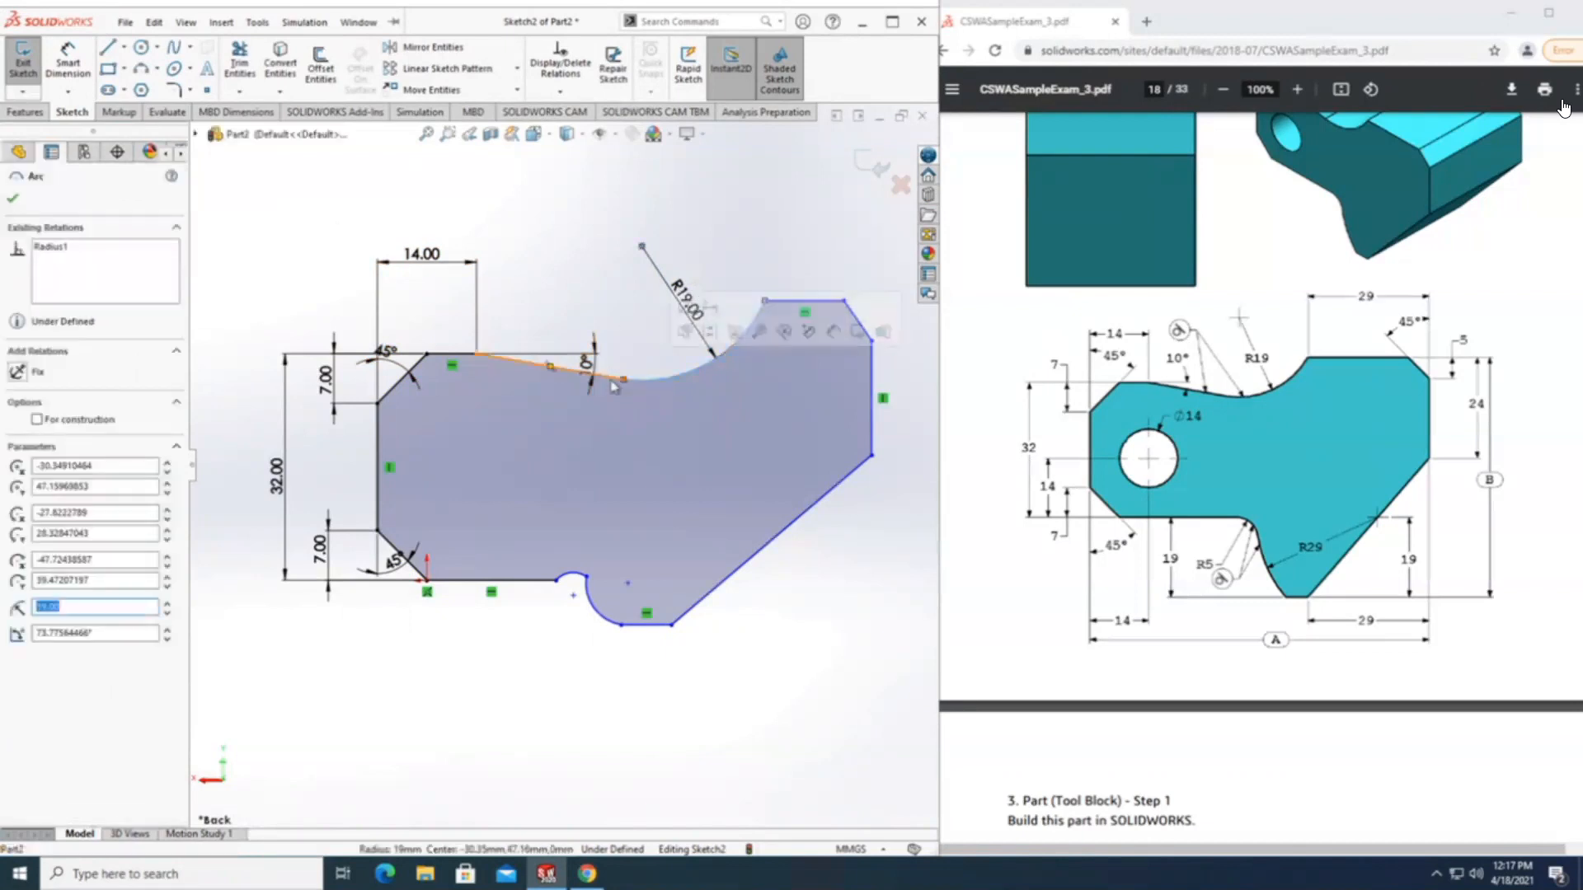
click(623, 381)
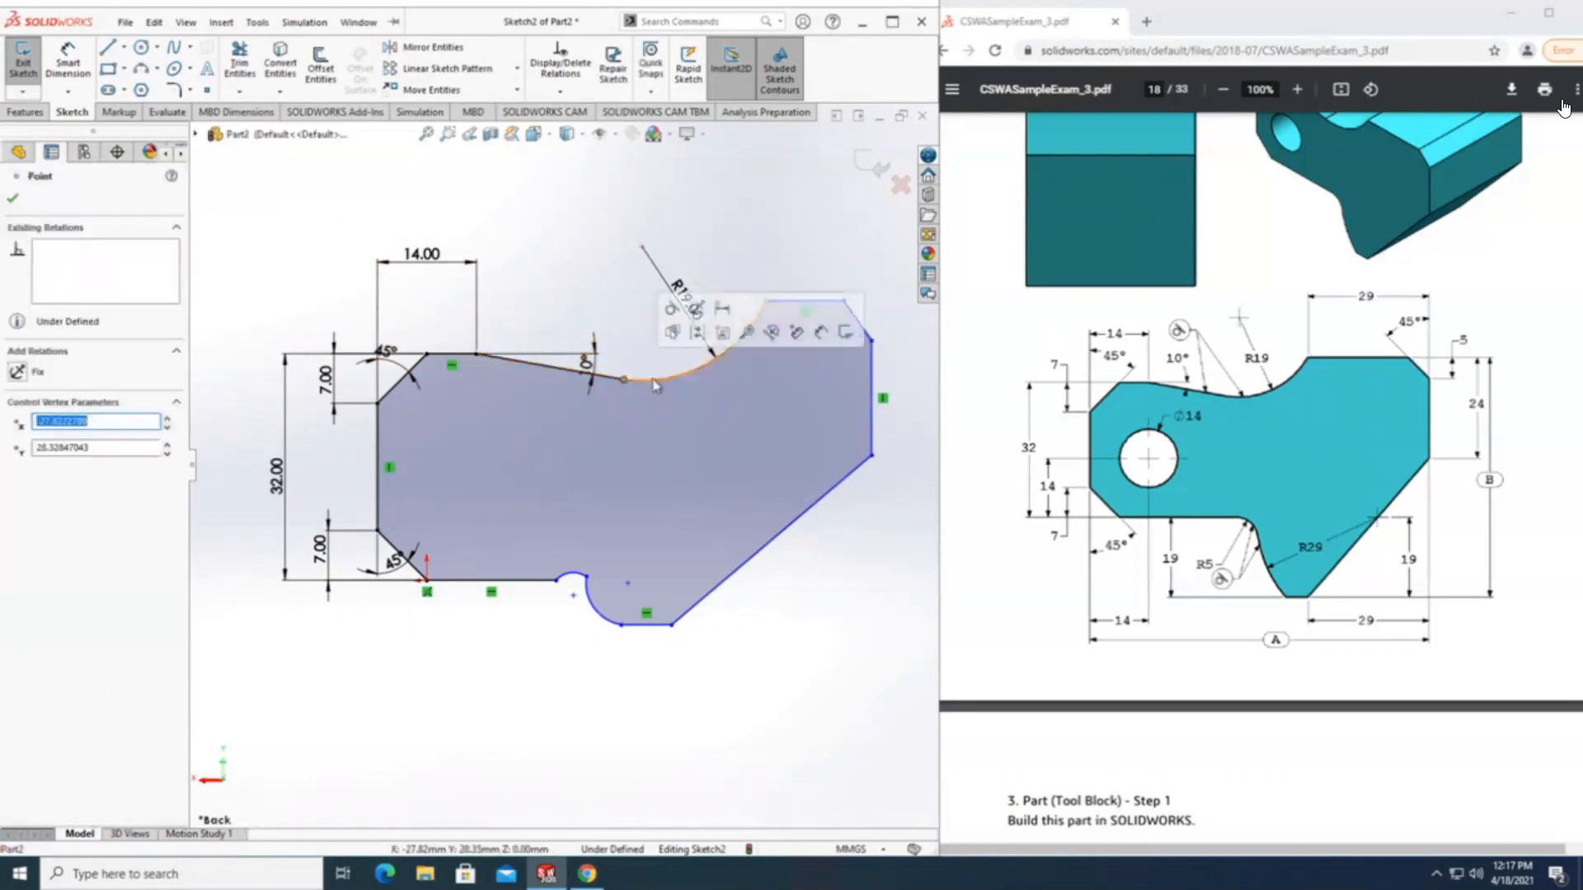
click(649, 381)
click(588, 372)
click(689, 310)
click(522, 234)
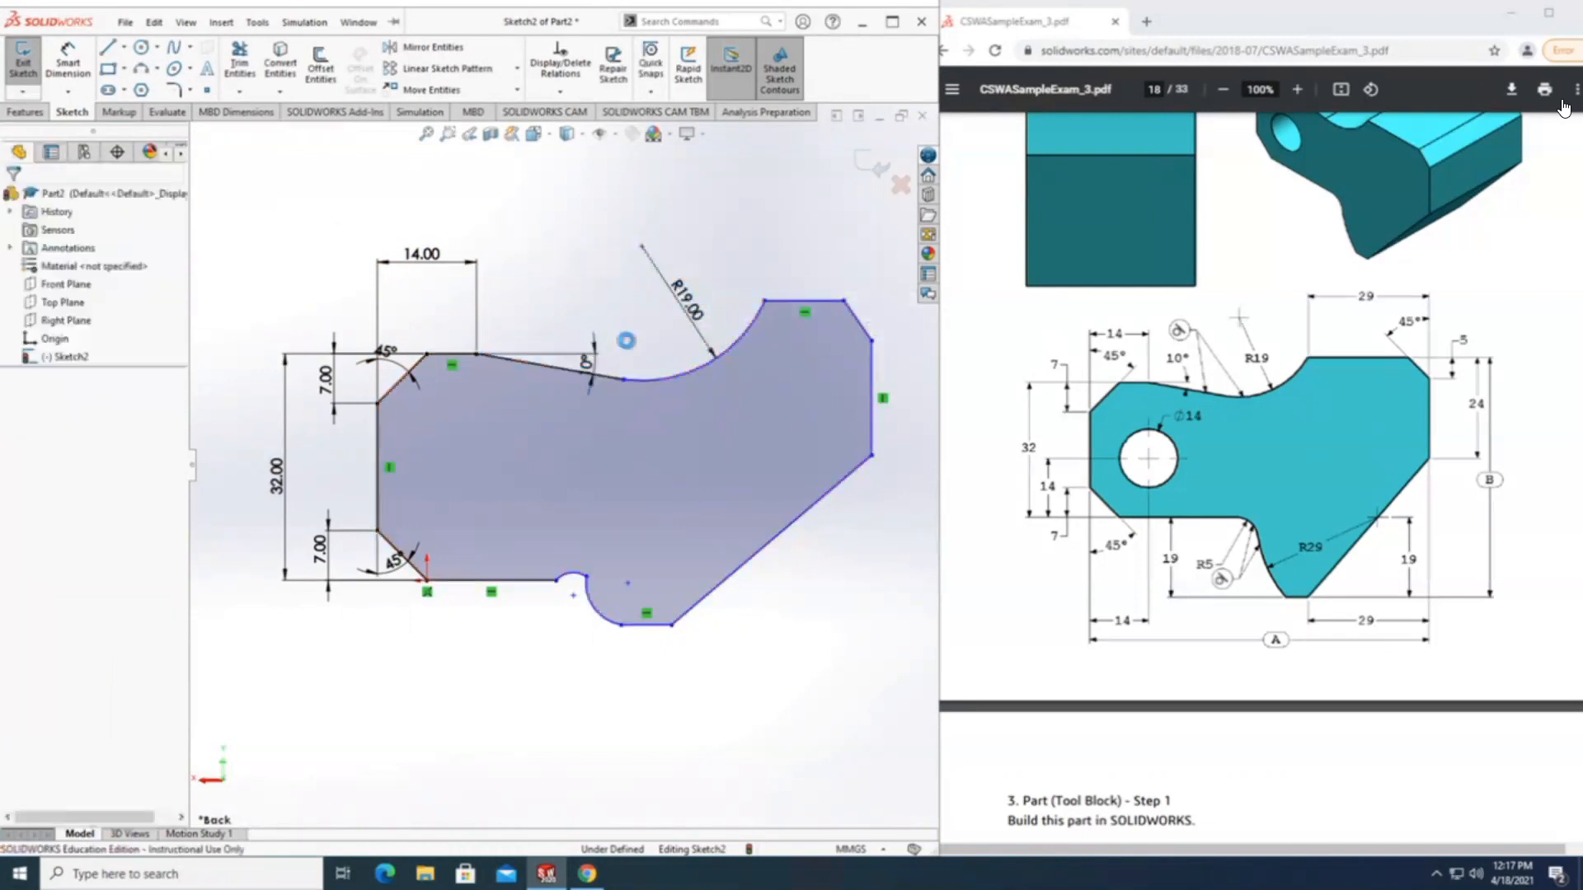
click(660, 377)
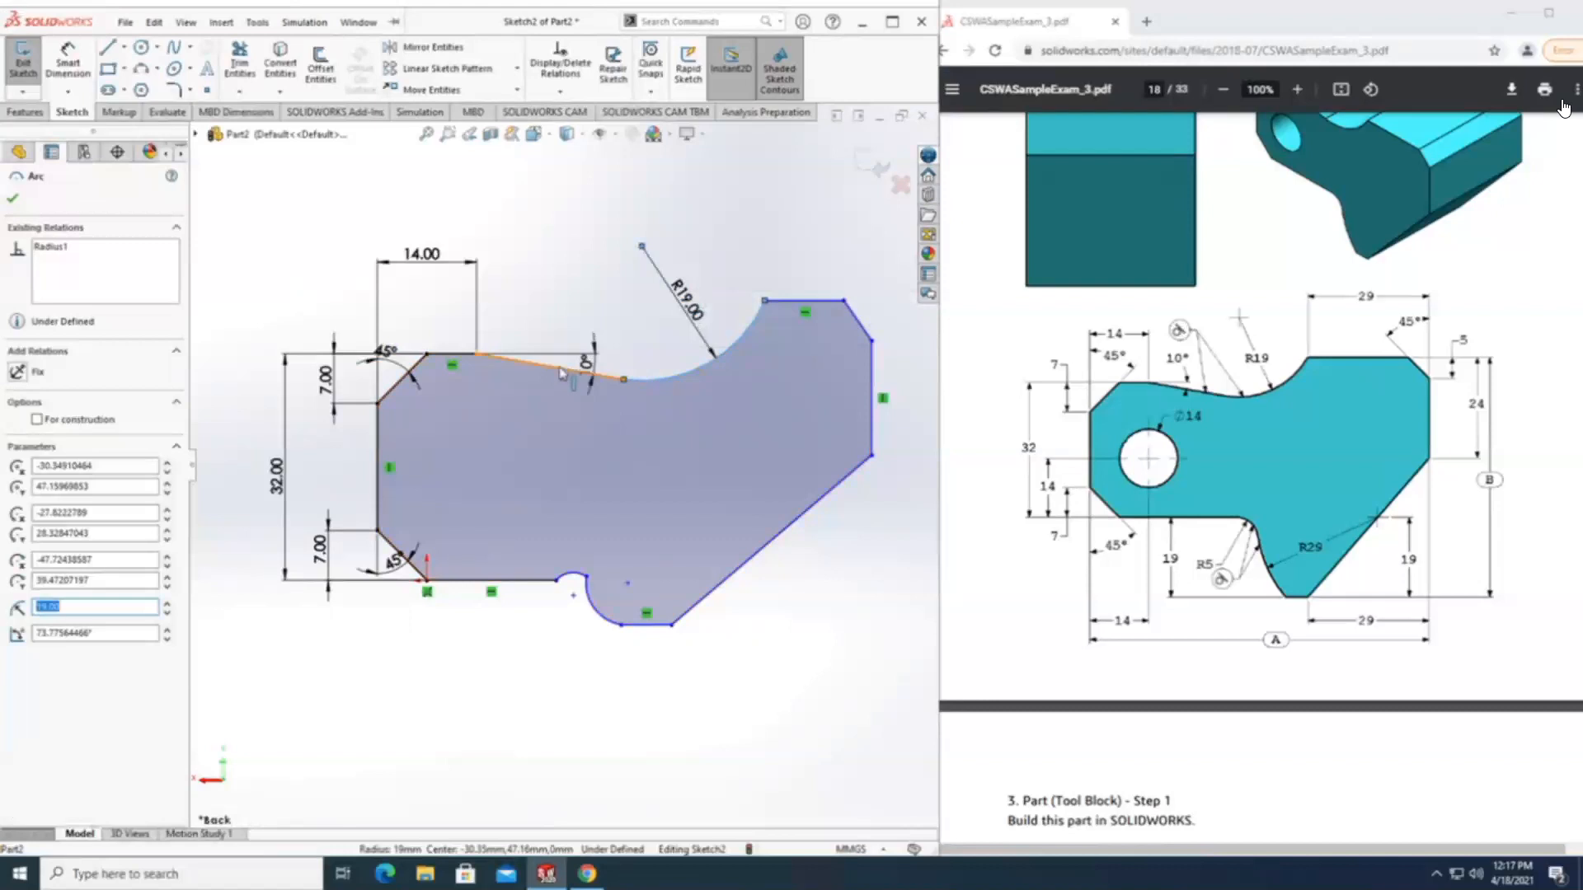
click(563, 373)
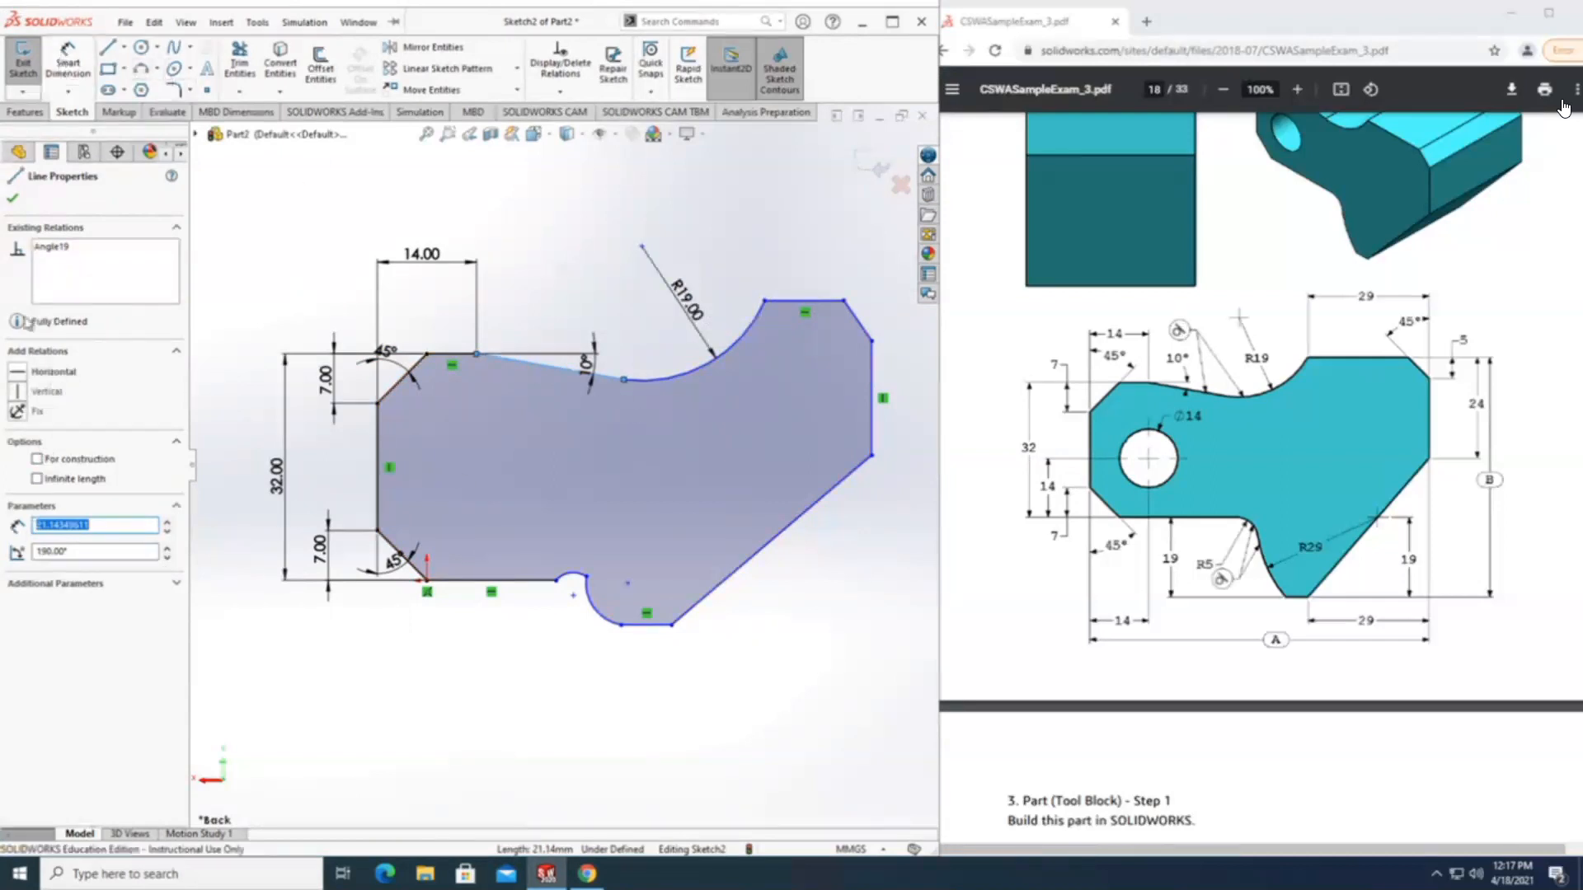
key(Escape)
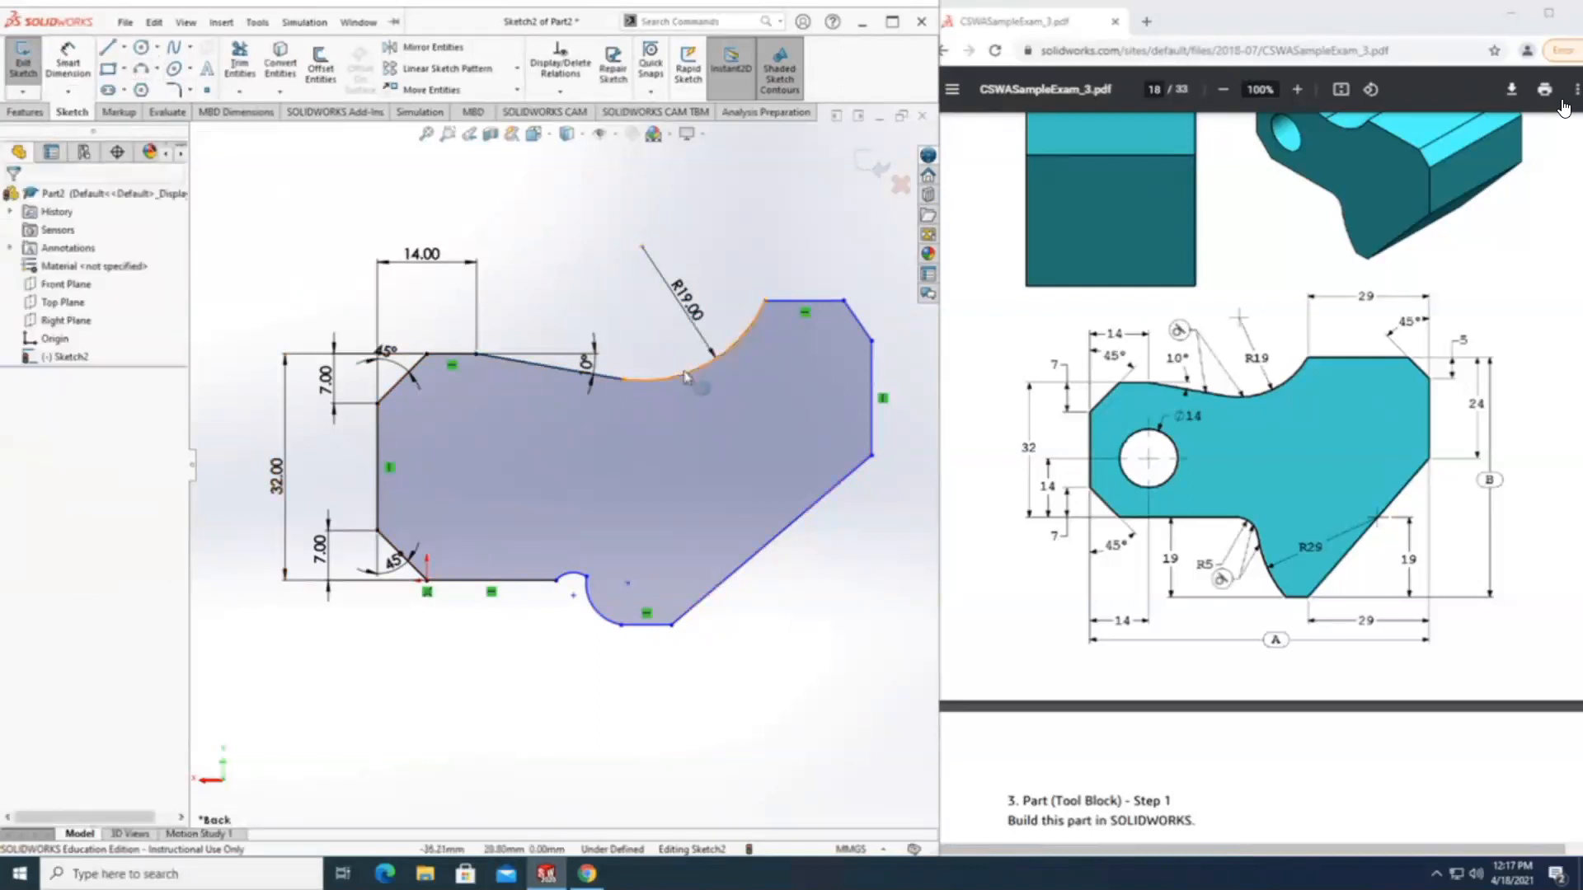
Delete the concave upper arc together with its associated radius dimension.
click(687, 377)
right_click(687, 378)
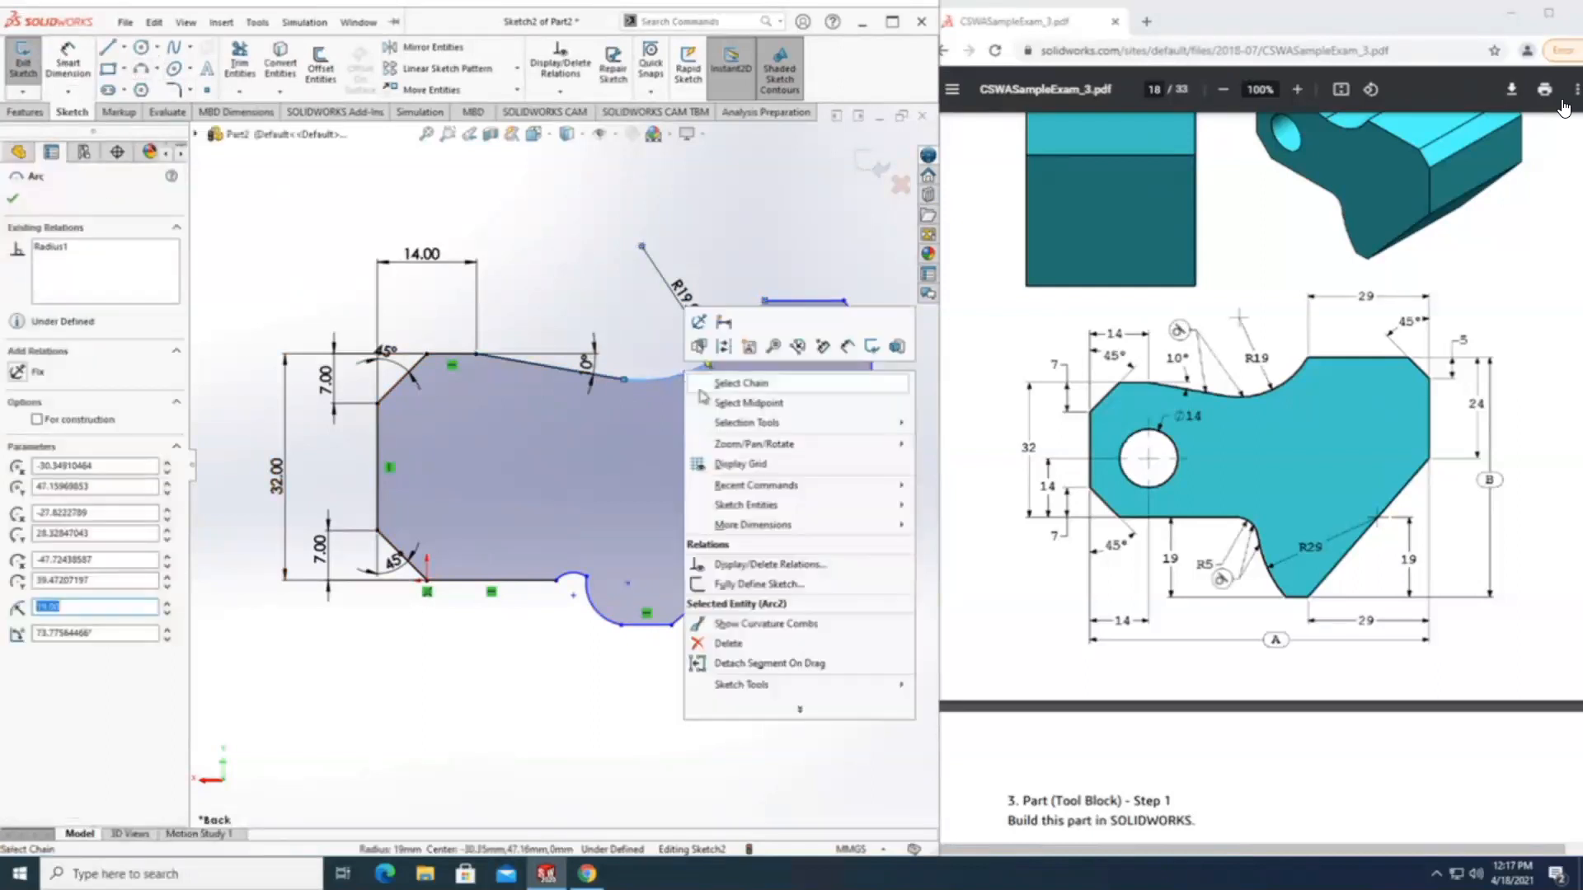
click(706, 644)
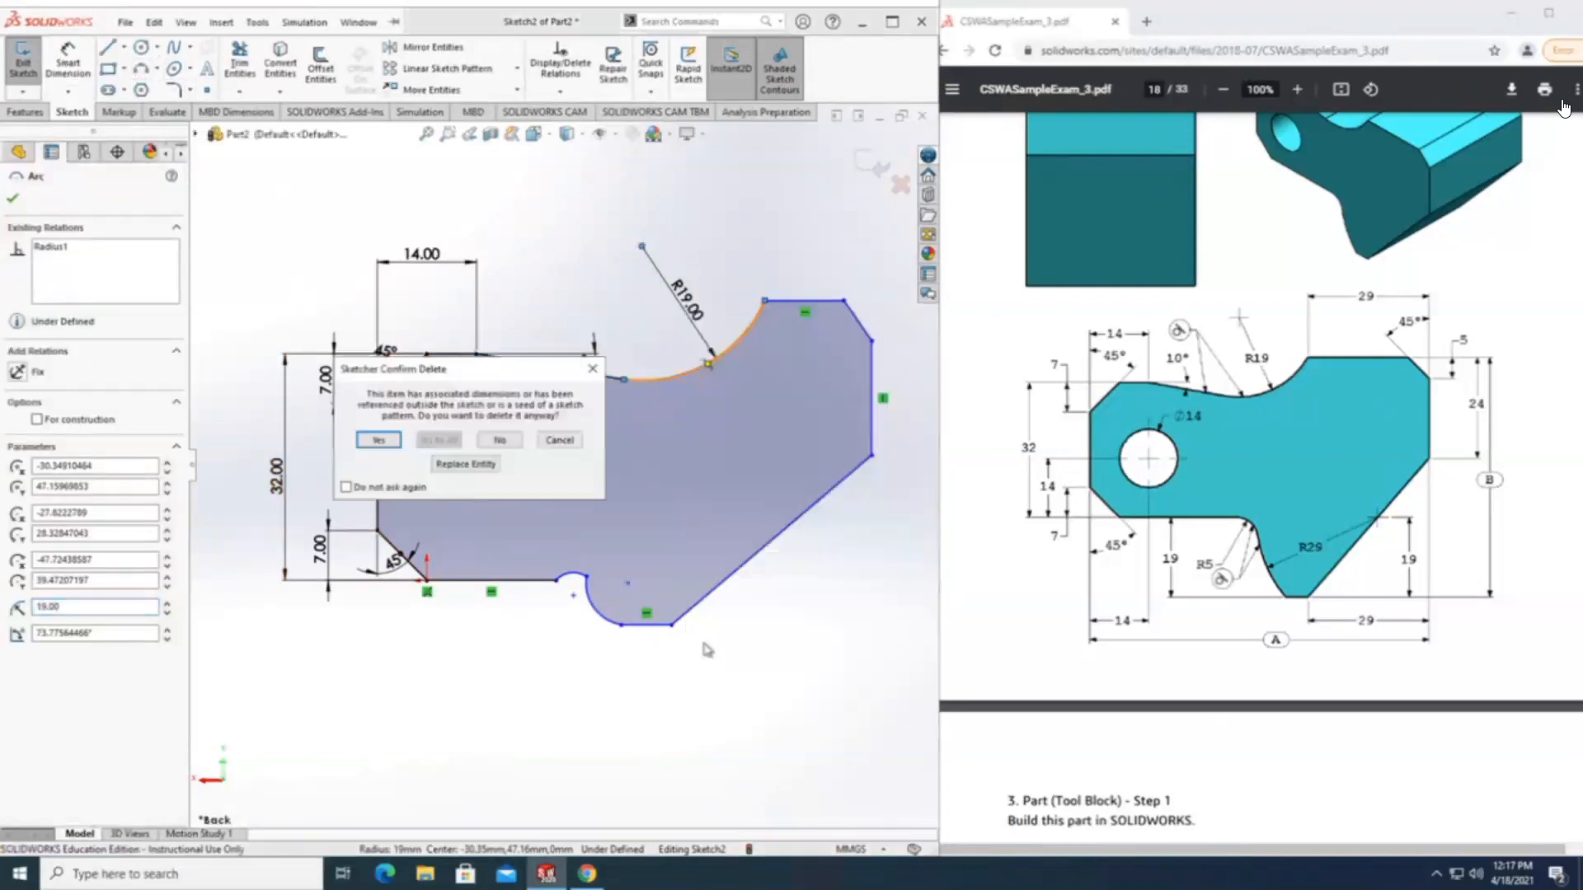
click(379, 441)
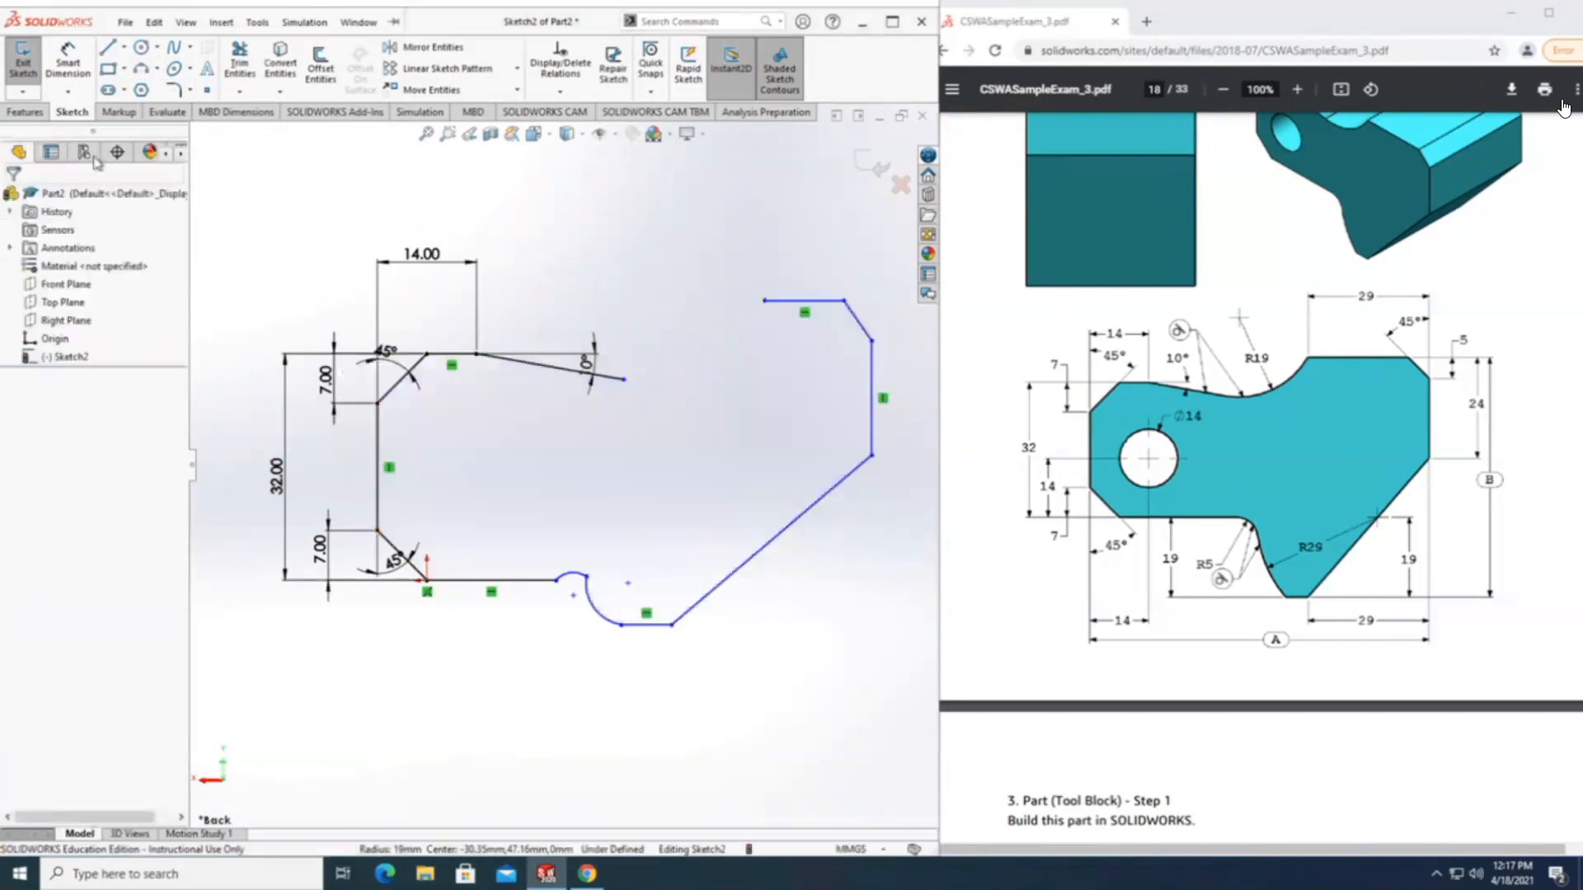
Draw a three-point concave arc of about 12.35 mm radius from the sloped line's end to the open end of the upper-right horizontal line.
click(141, 69)
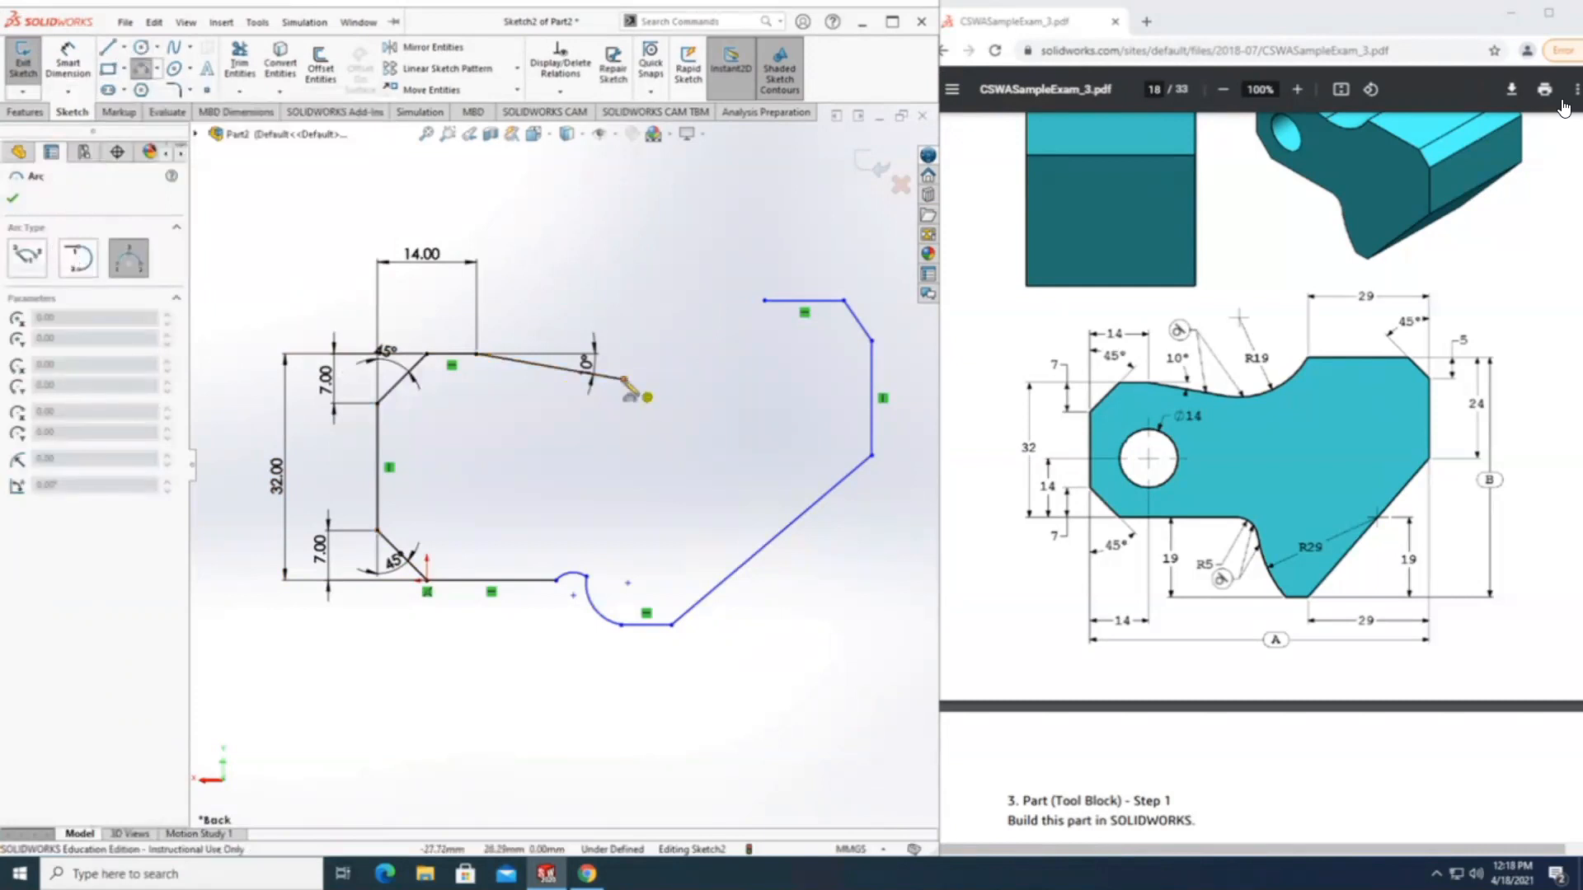
click(625, 381)
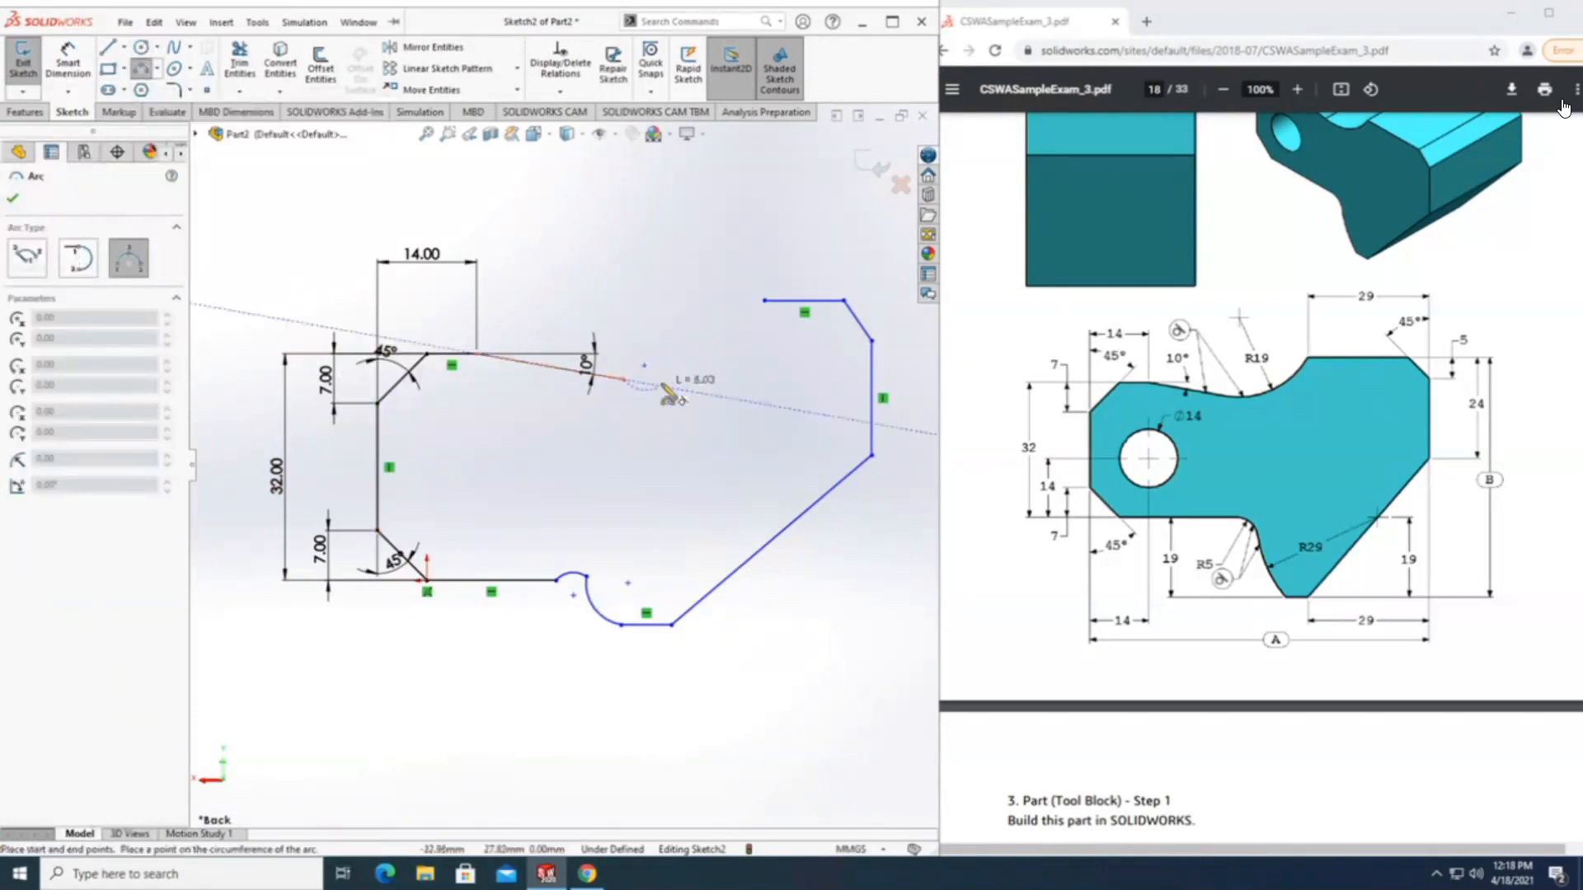
click(765, 300)
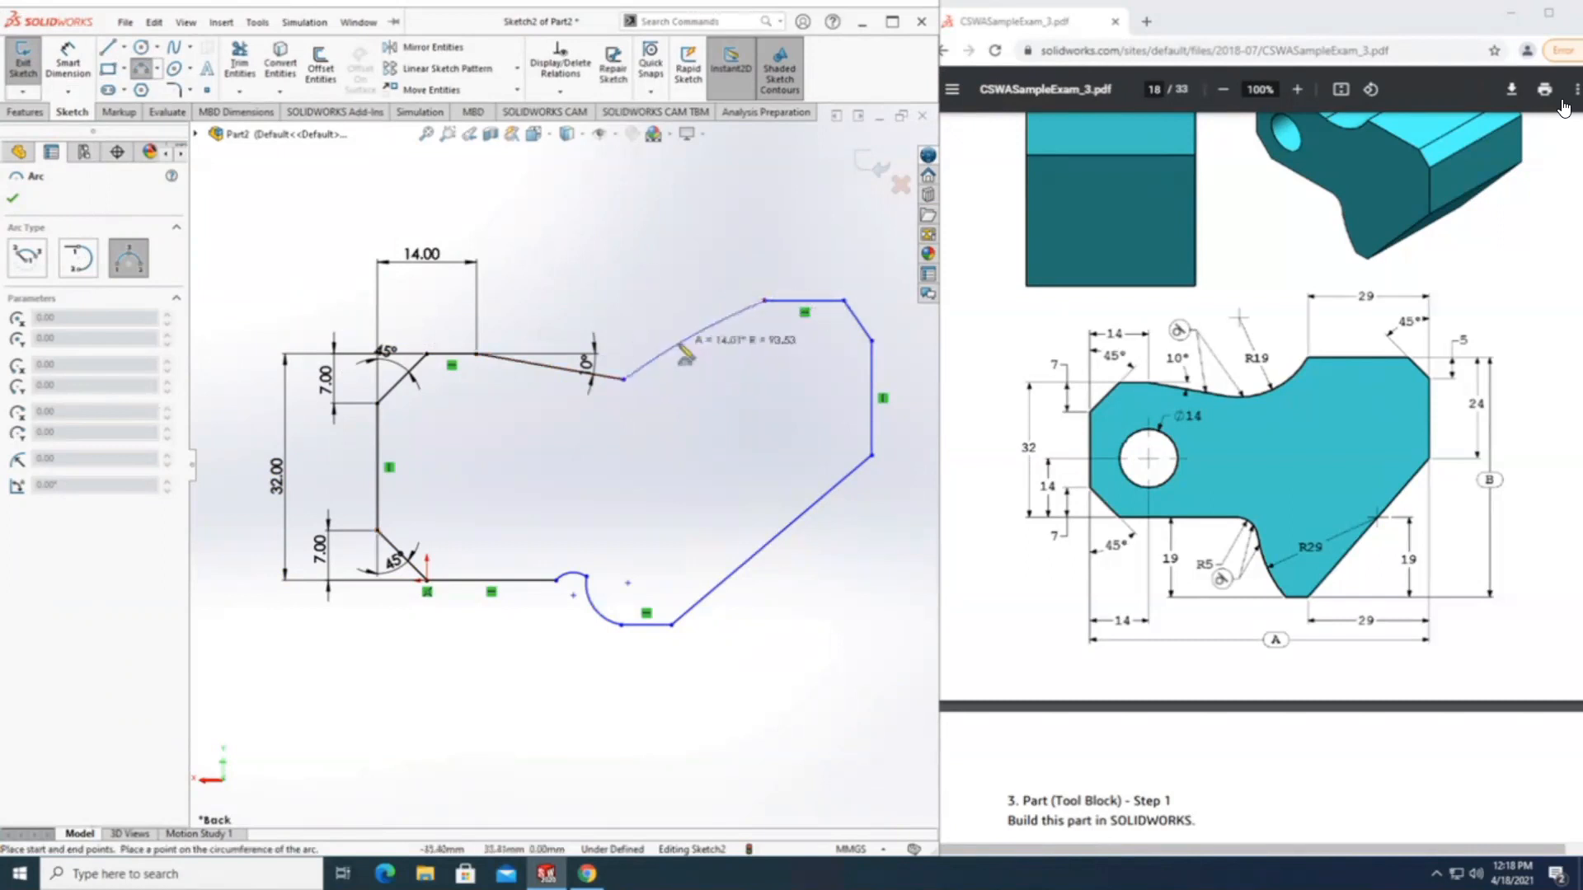
click(723, 388)
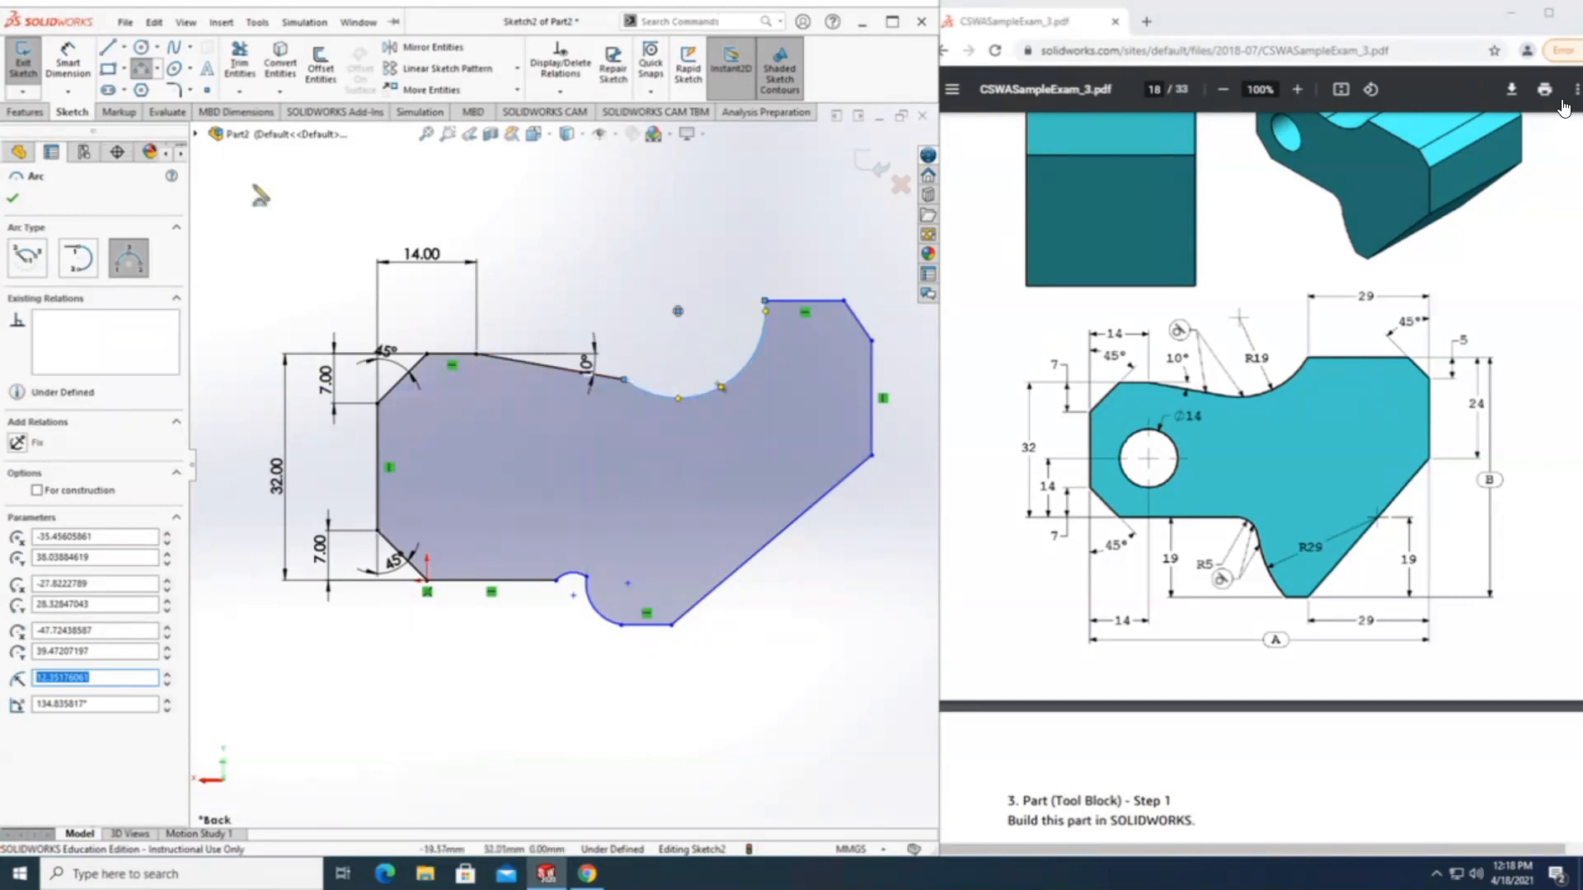
key(Escape)
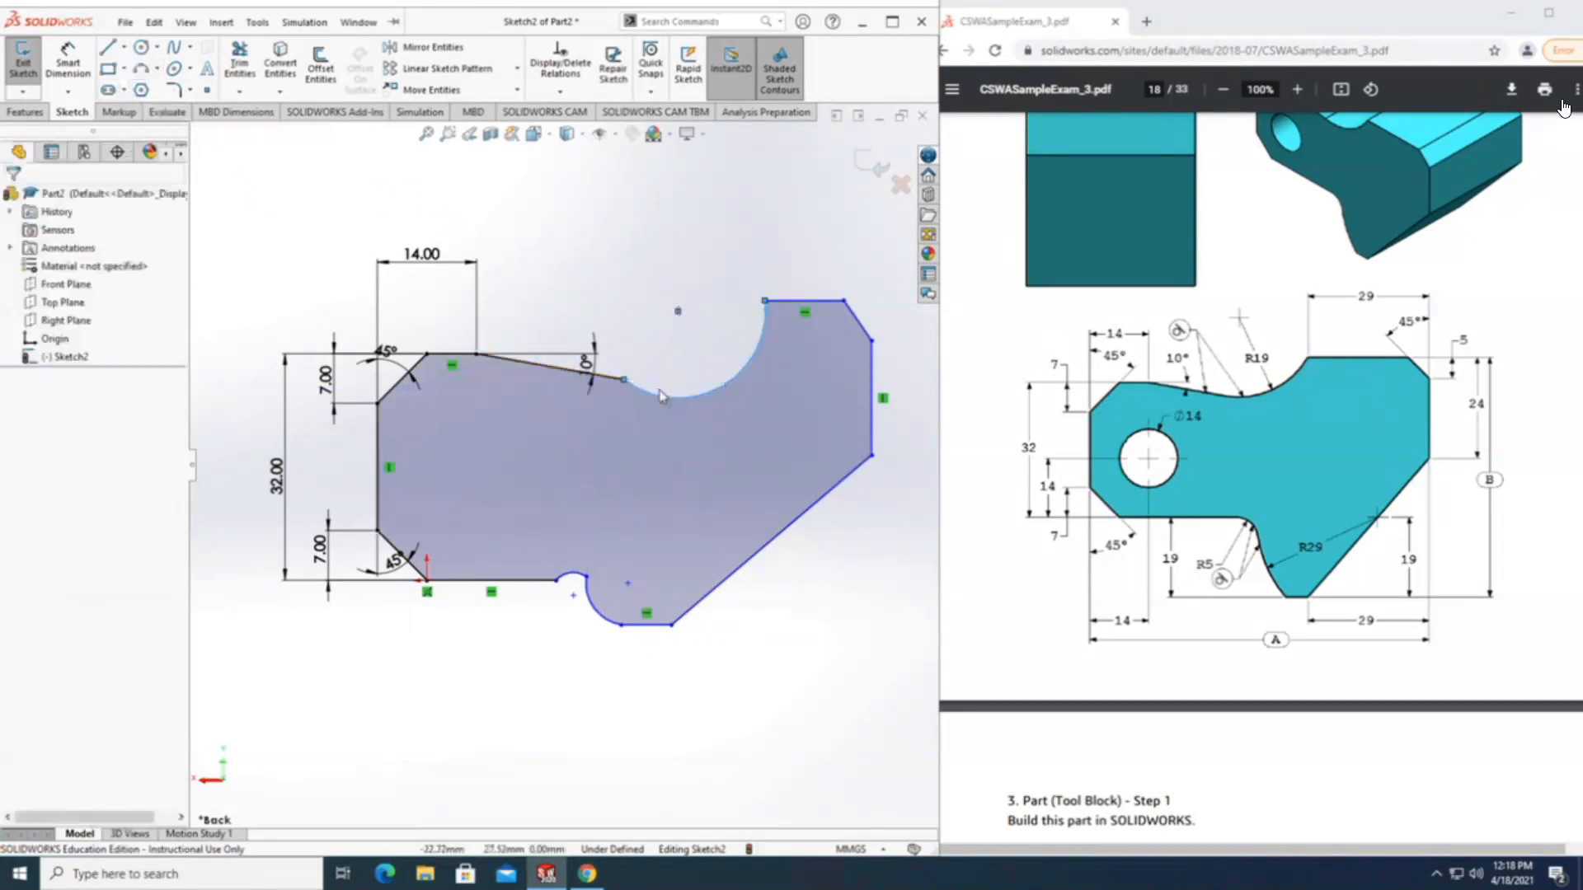
Add a tangent relation between the new concave arc and the adjoining 10° sloped line.
click(655, 399)
click(642, 332)
click(636, 390)
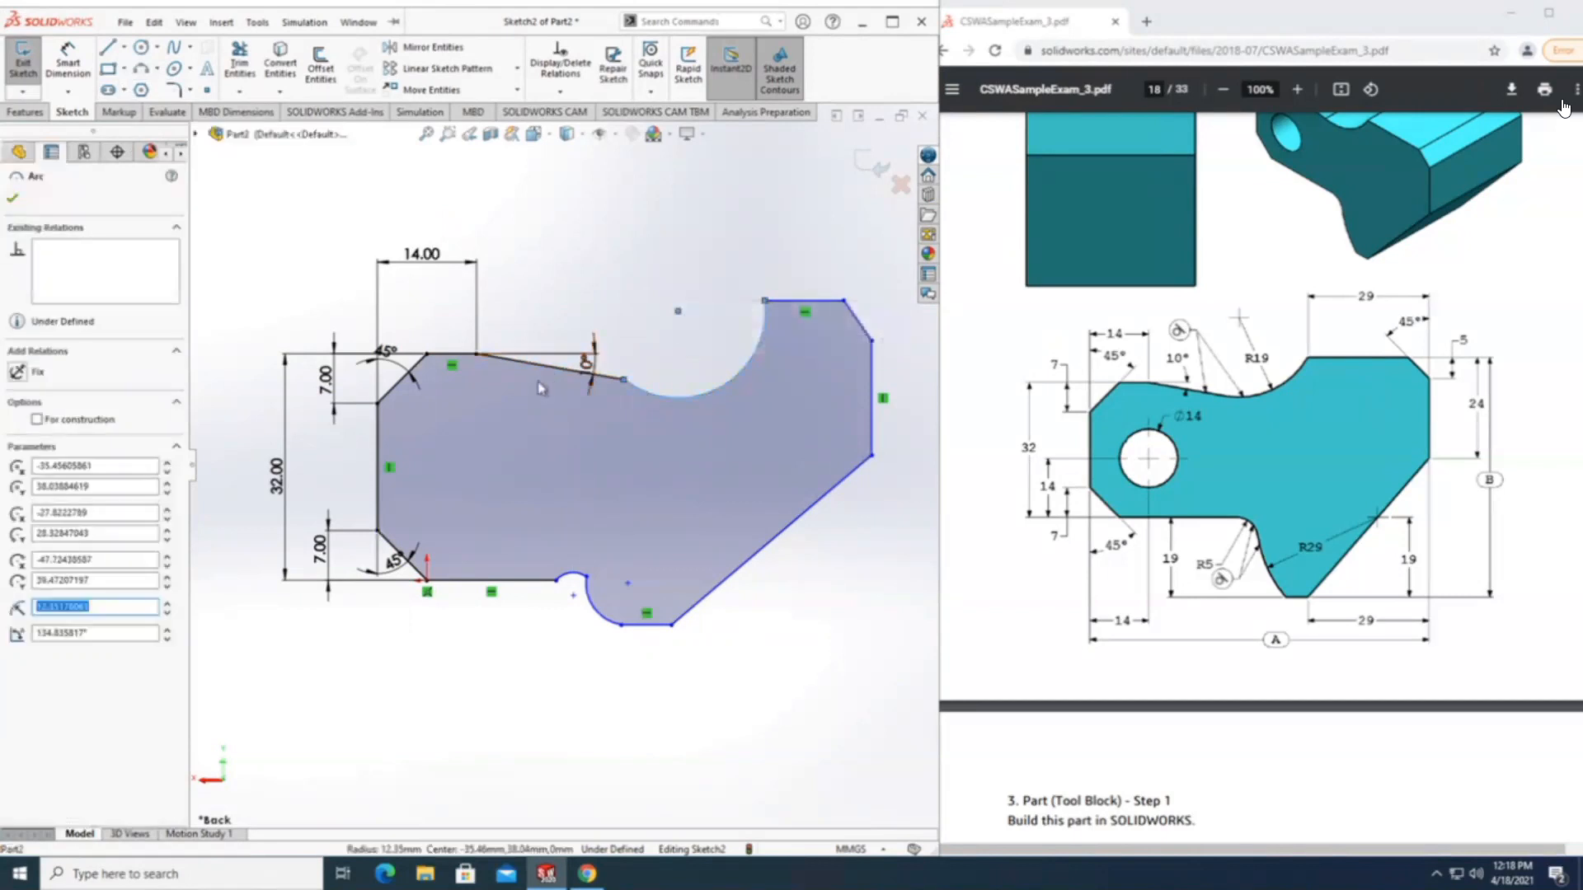
ctrl+click(552, 368)
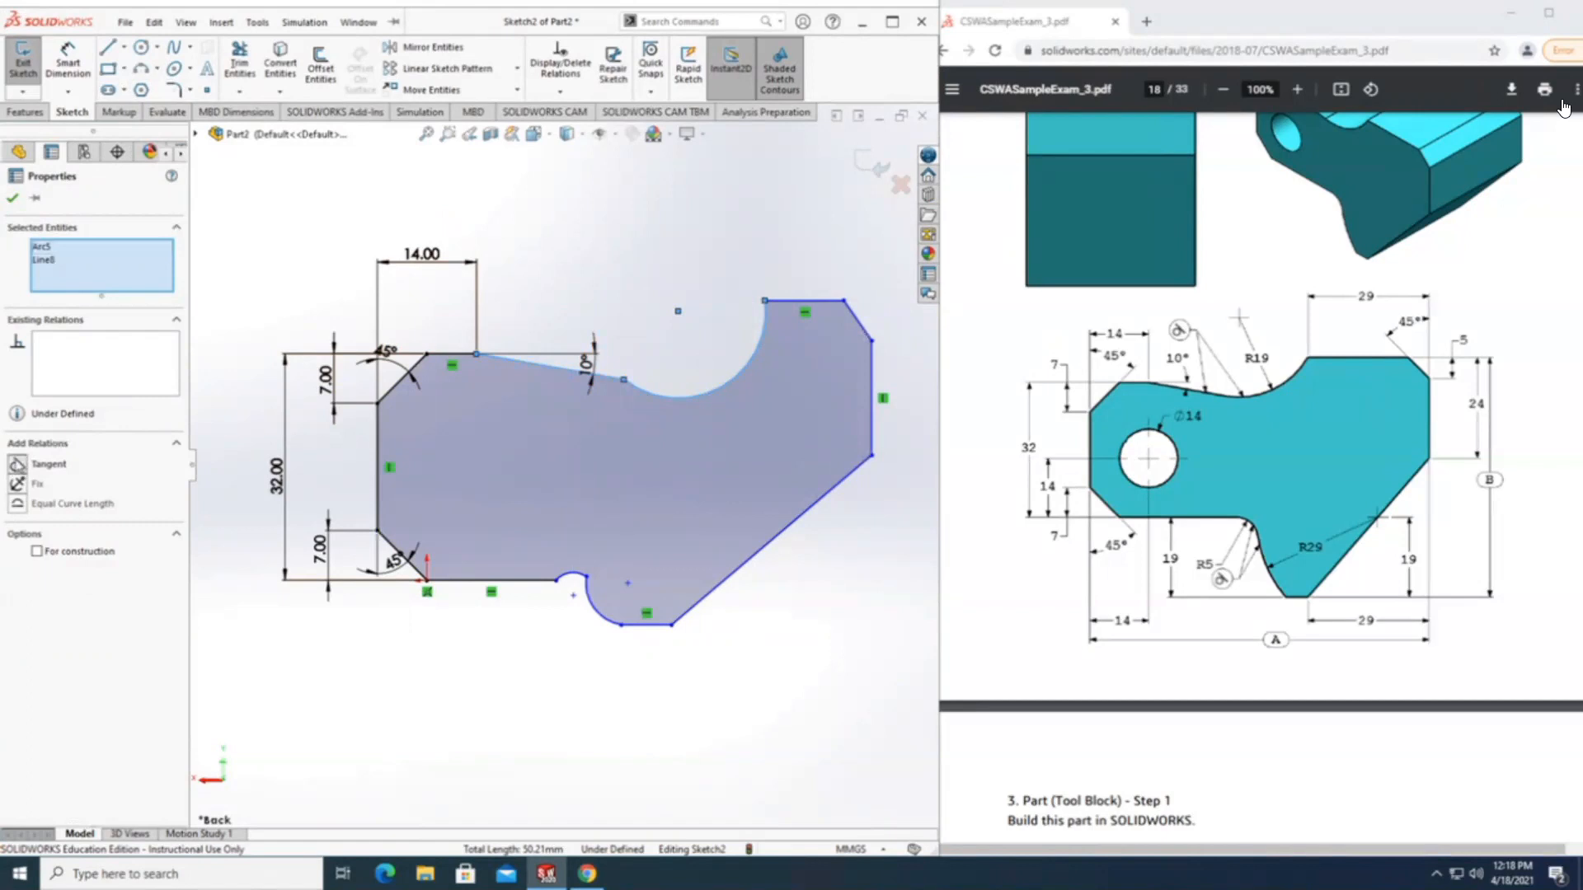
click(17, 464)
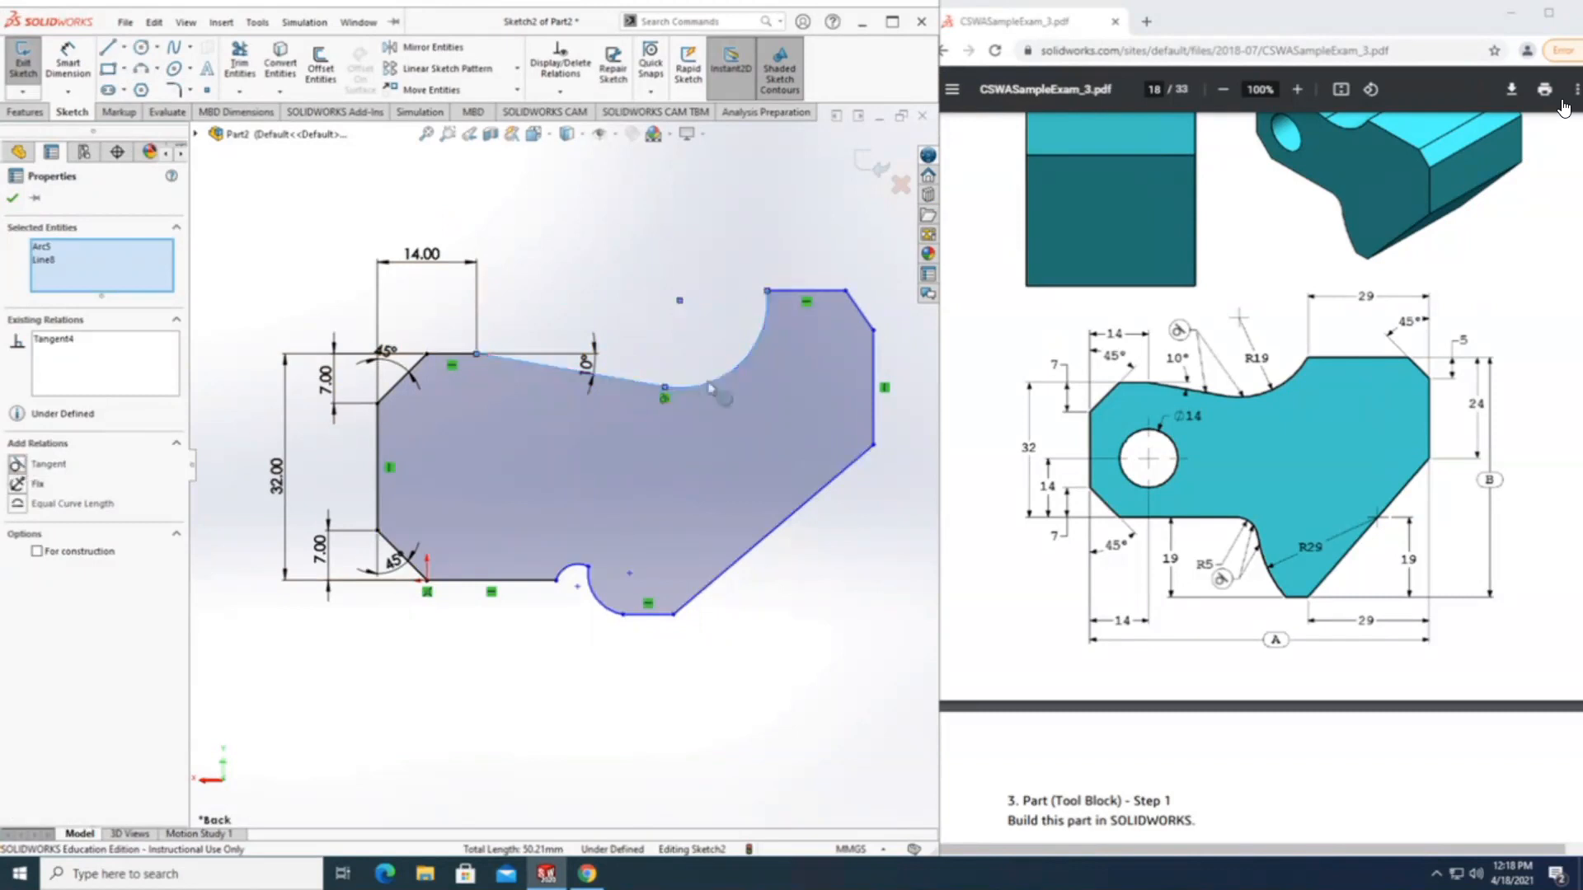
Dimension the radius of the redrawn concave upper arc as 19 mm.
click(72, 55)
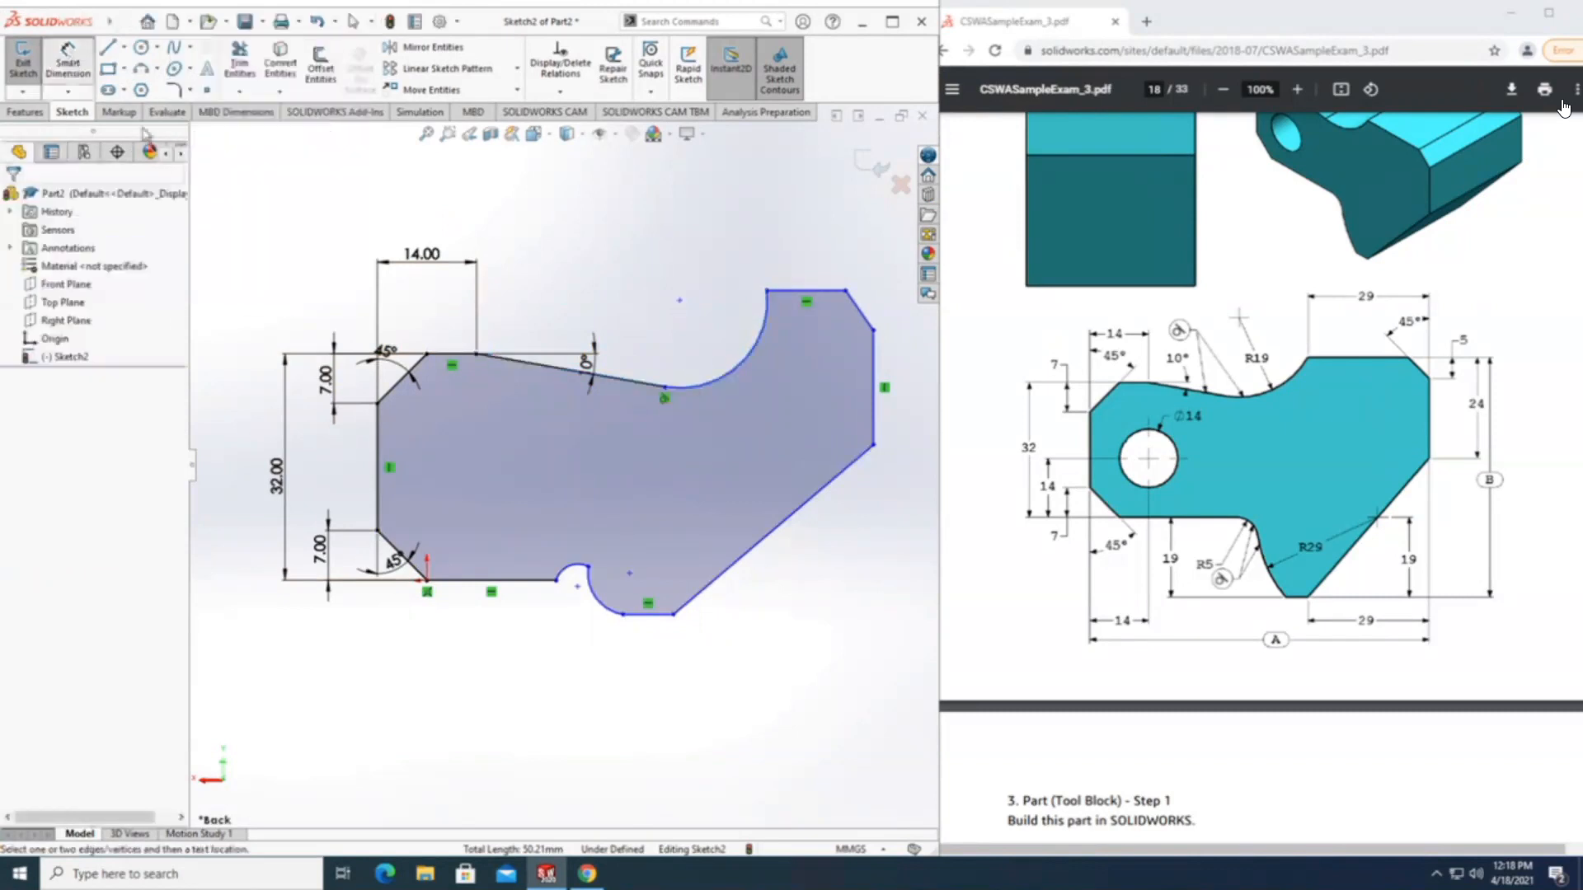
click(737, 375)
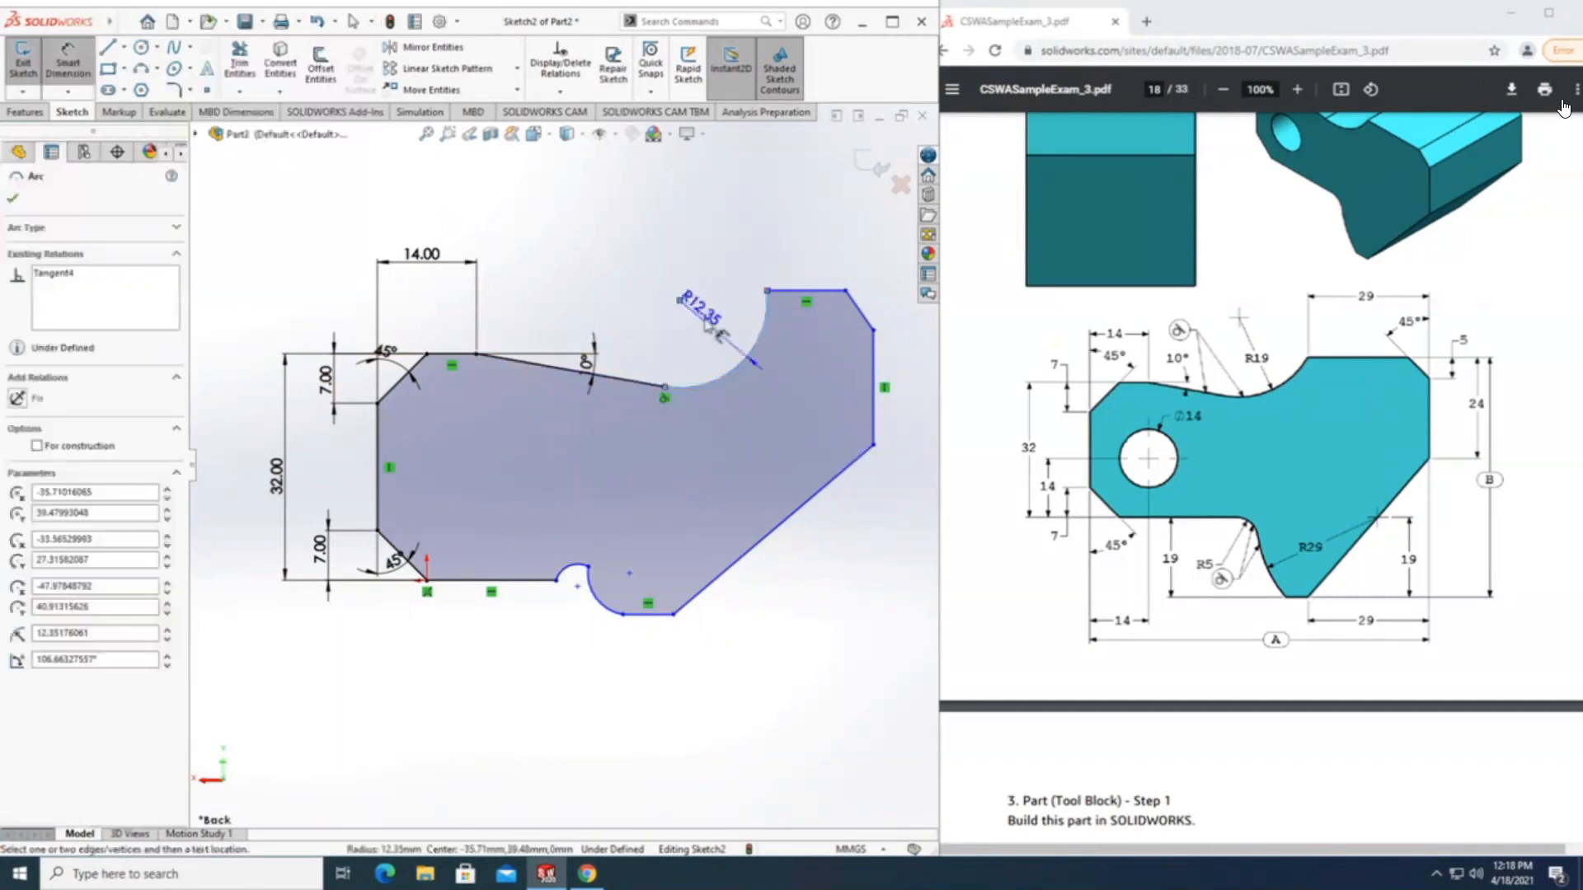
click(706, 336)
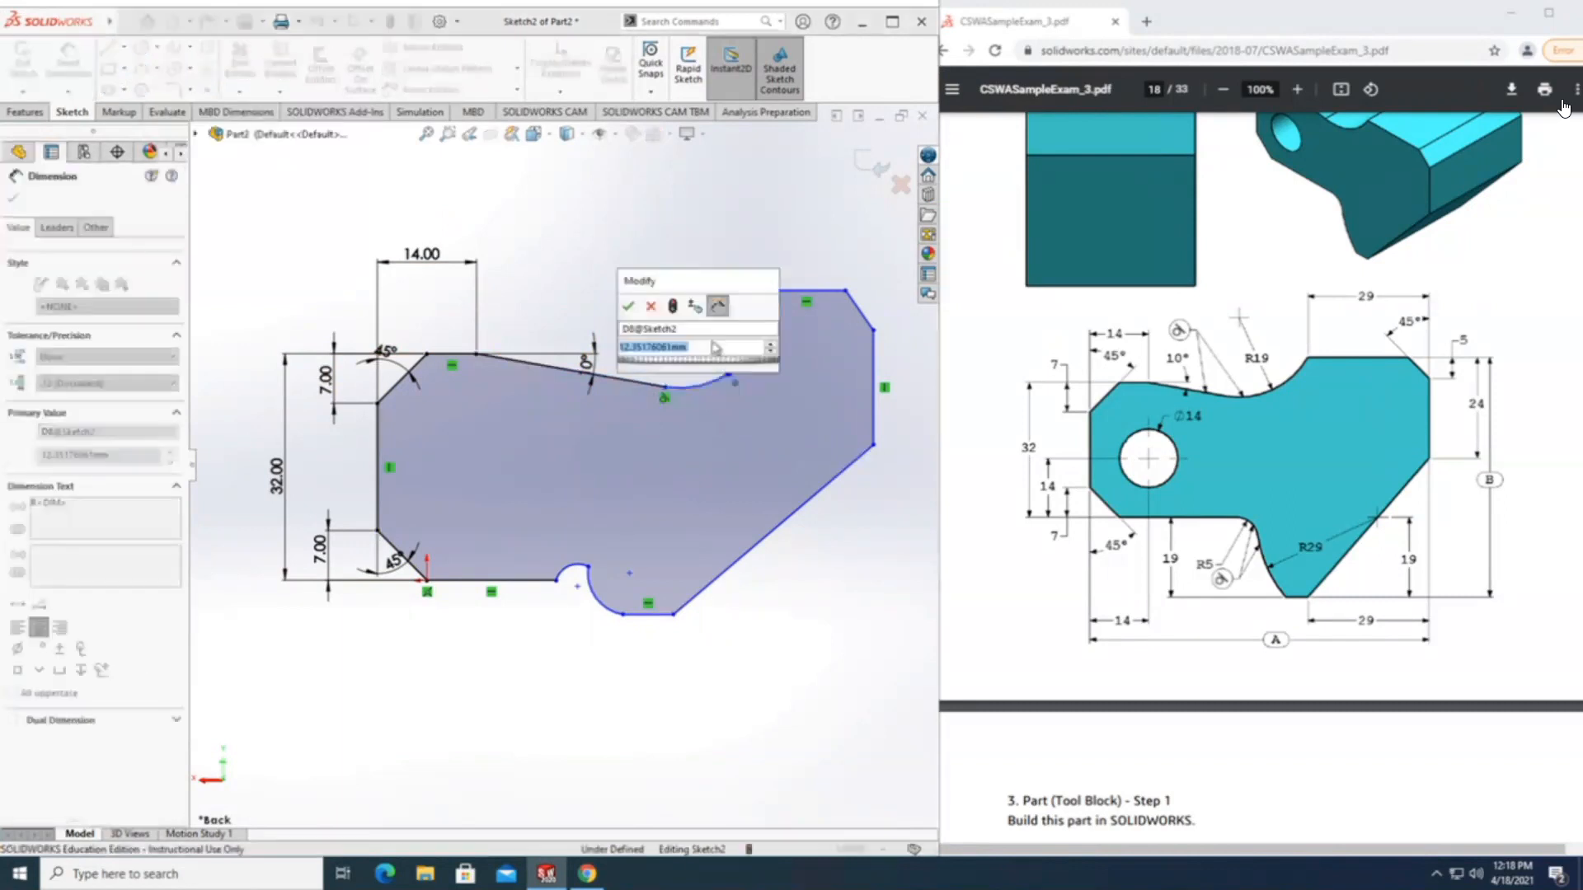
text(19)
key(Return)
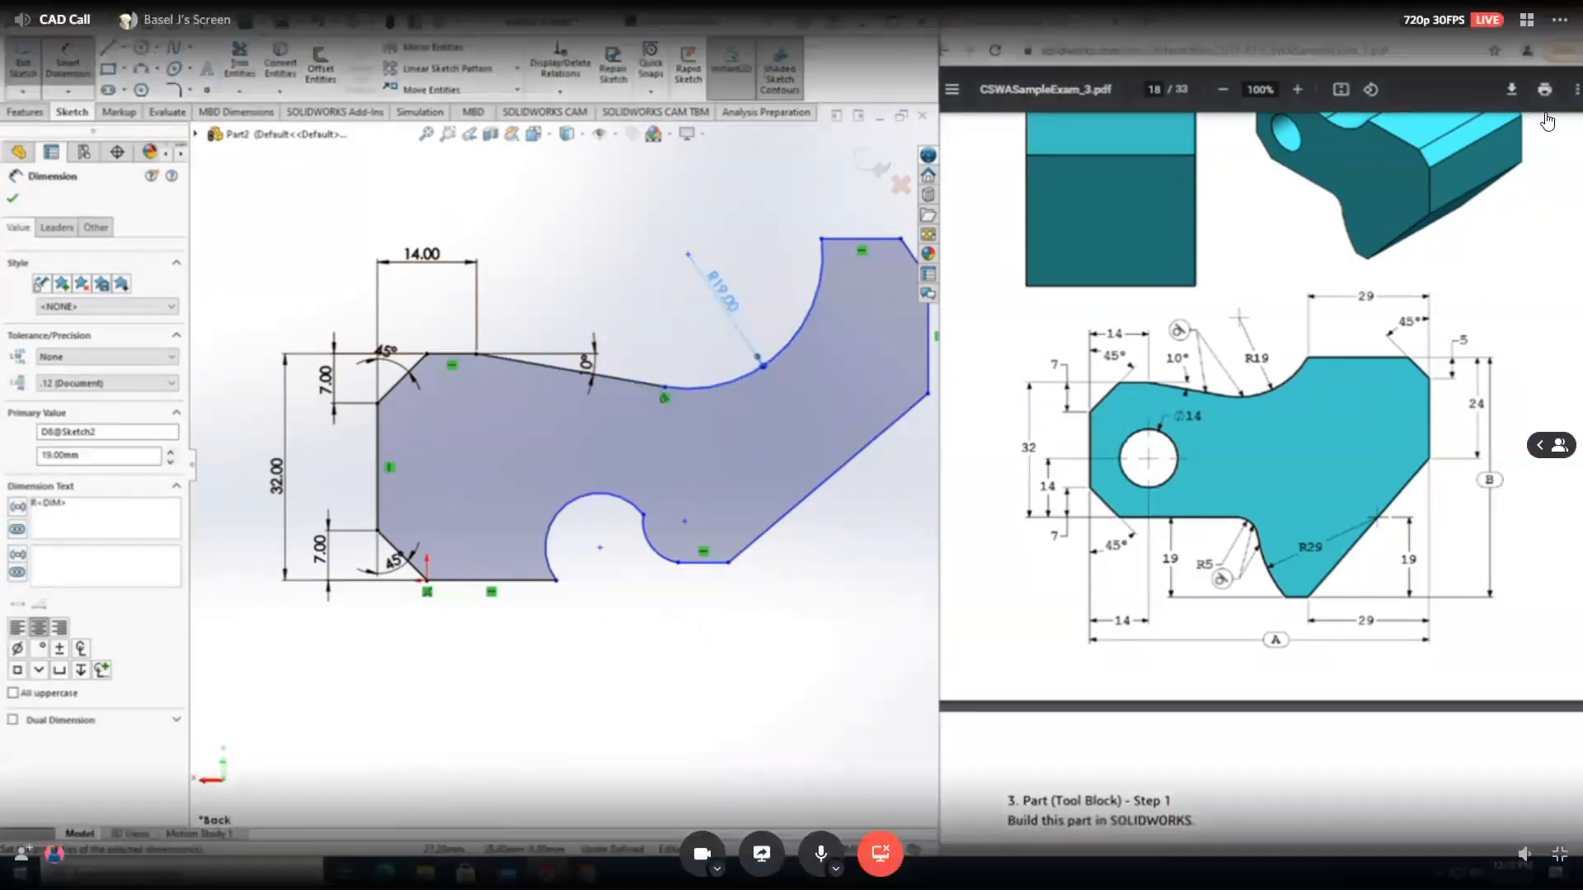
middle_drag(629, 293, 603, 313)
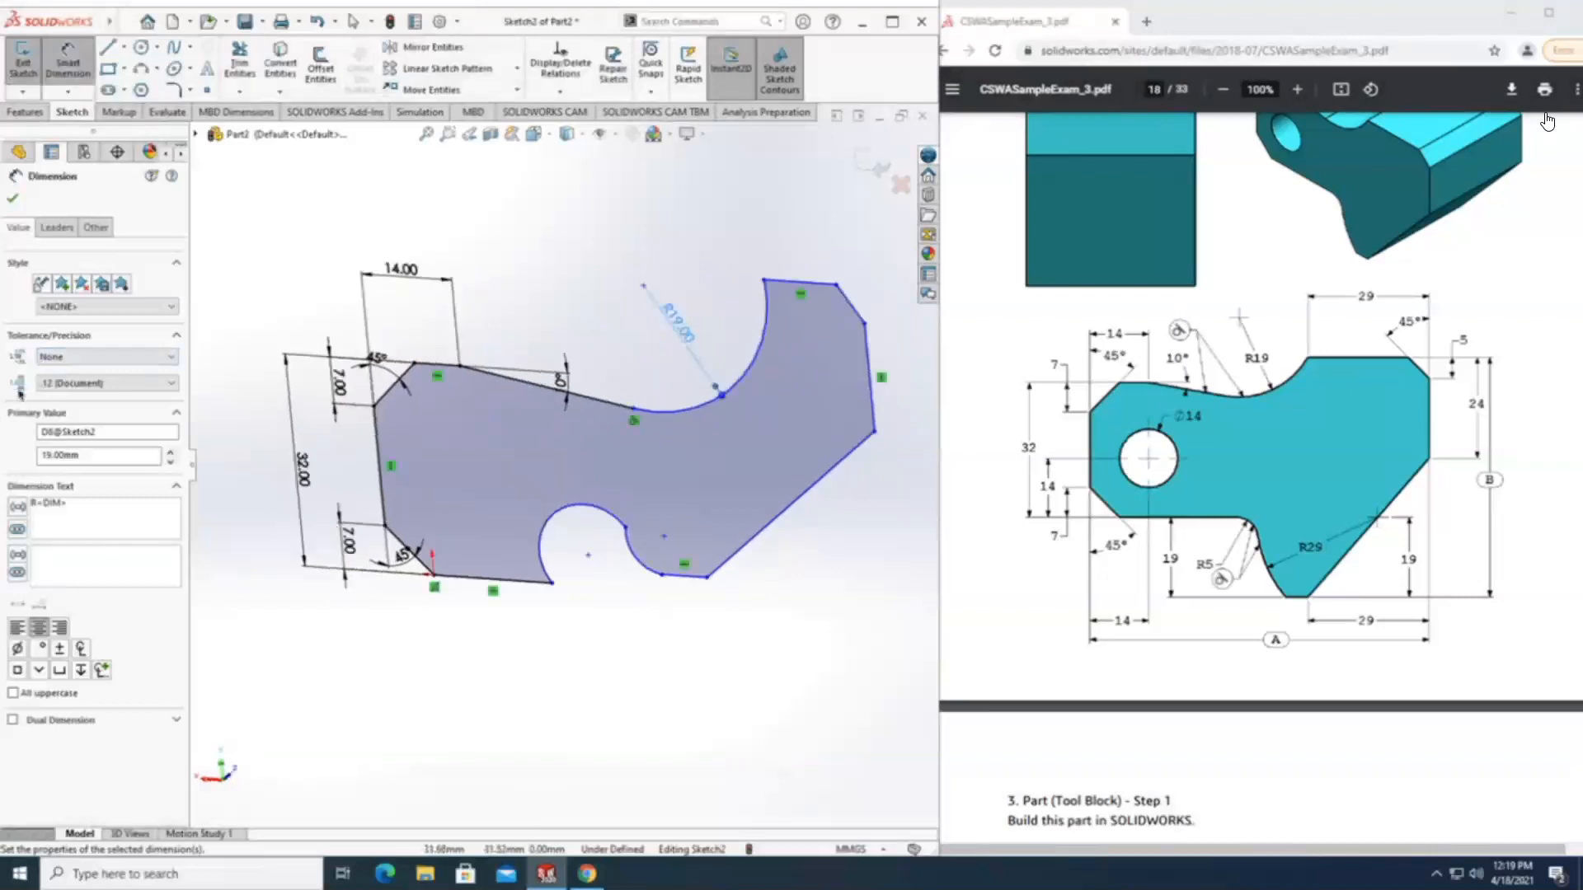
click(470, 136)
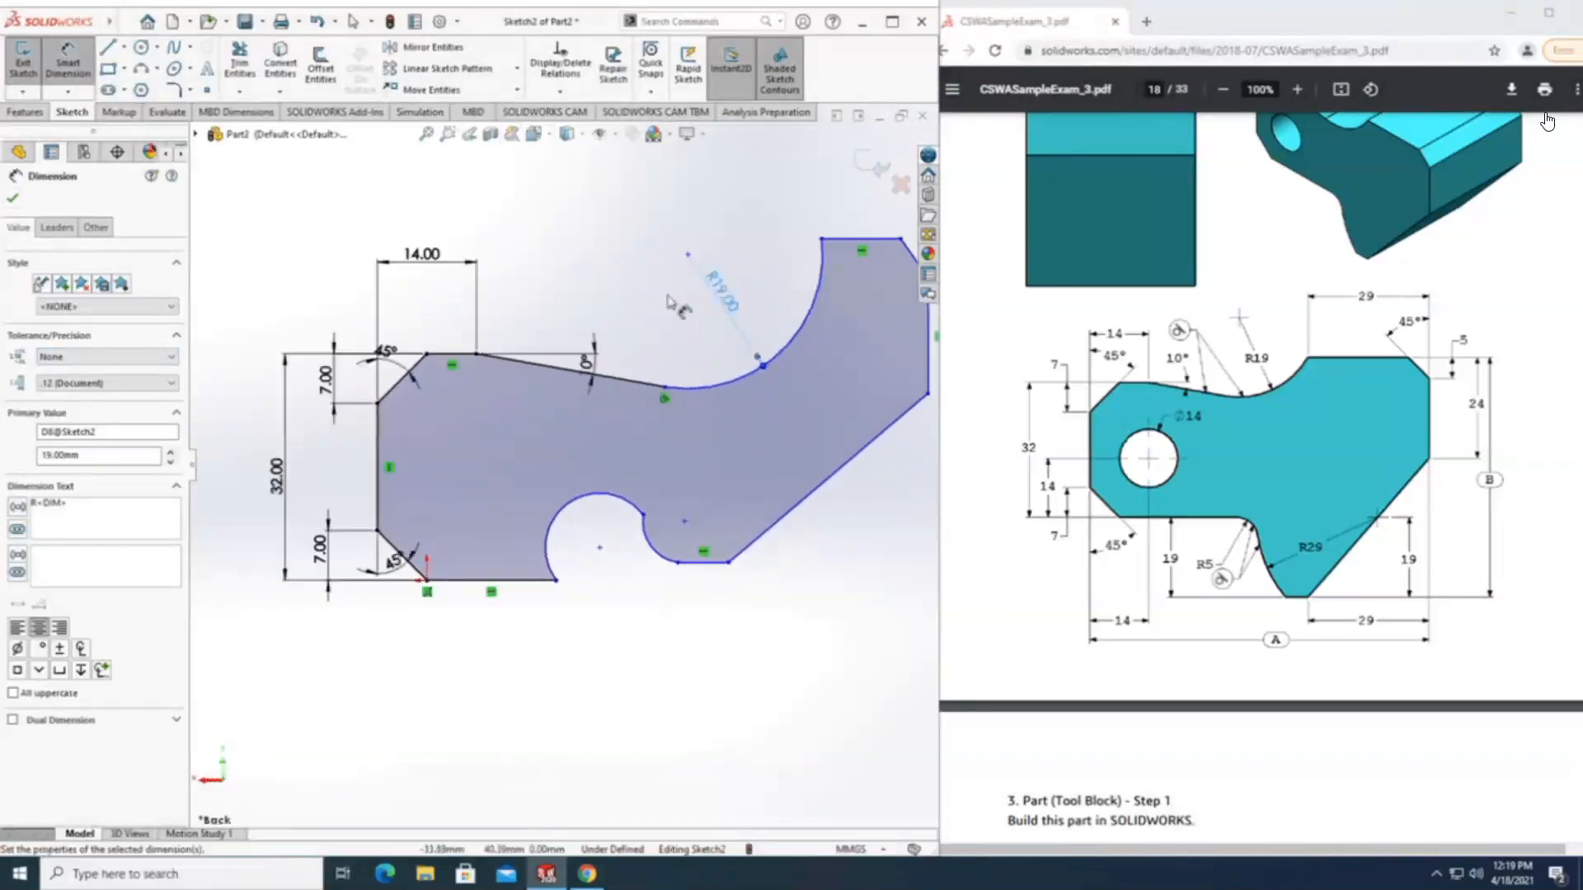
mouse_move(634, 332)
middle_down()
mouse_move(583, 265)
mouse_move(399, 255)
middle_up()
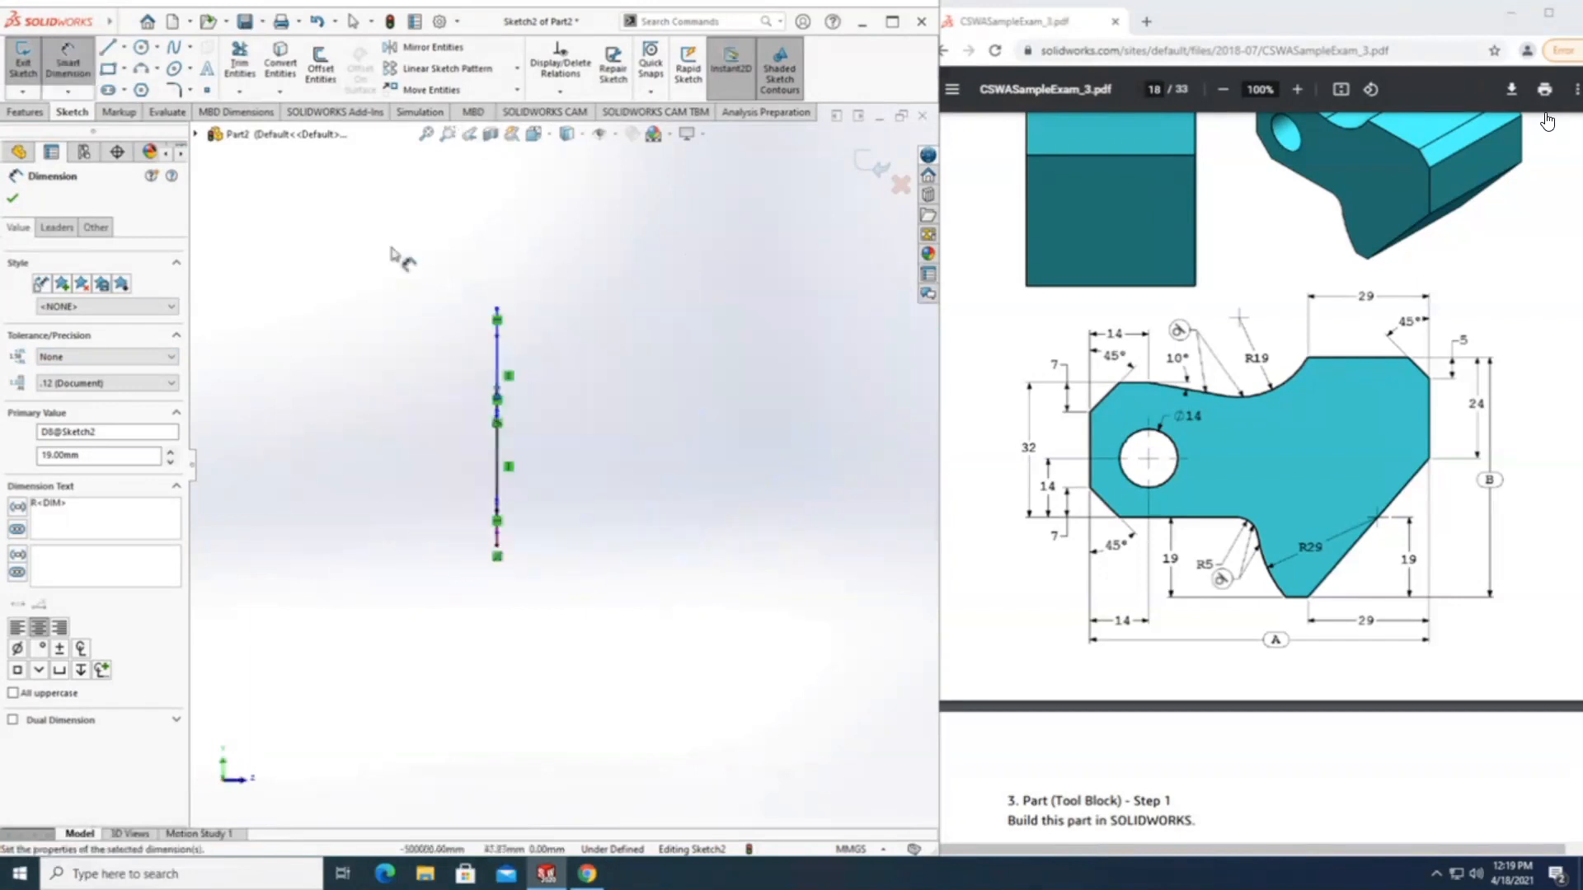
click(470, 135)
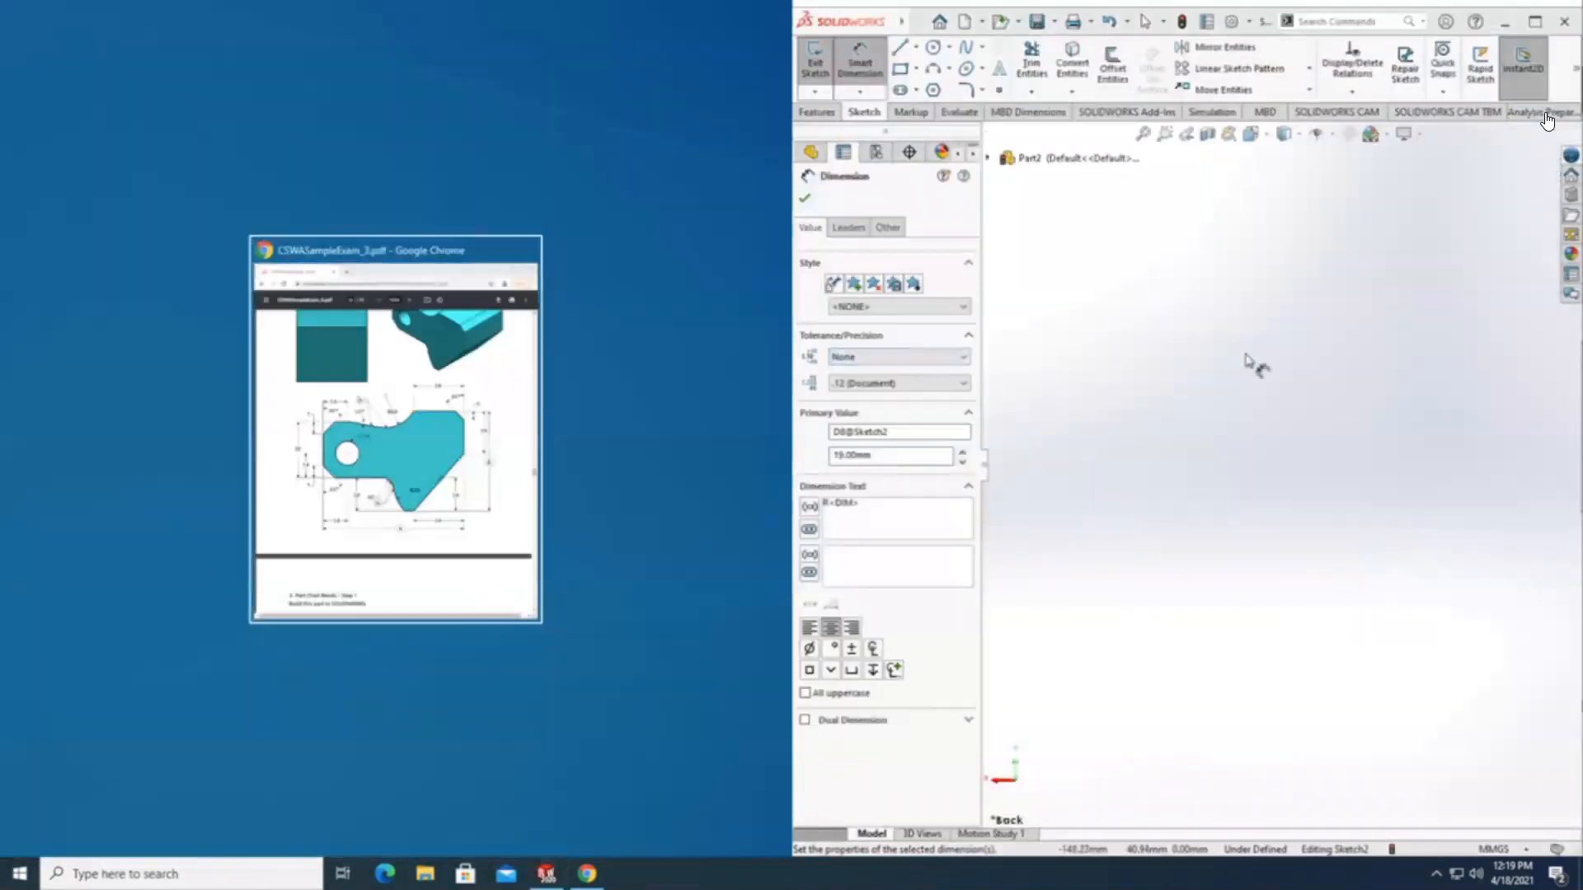
Reposition and widen the modelling window so it sits beside the exam PDF drawing, with the profile sketch back in view.
click(1241, 367)
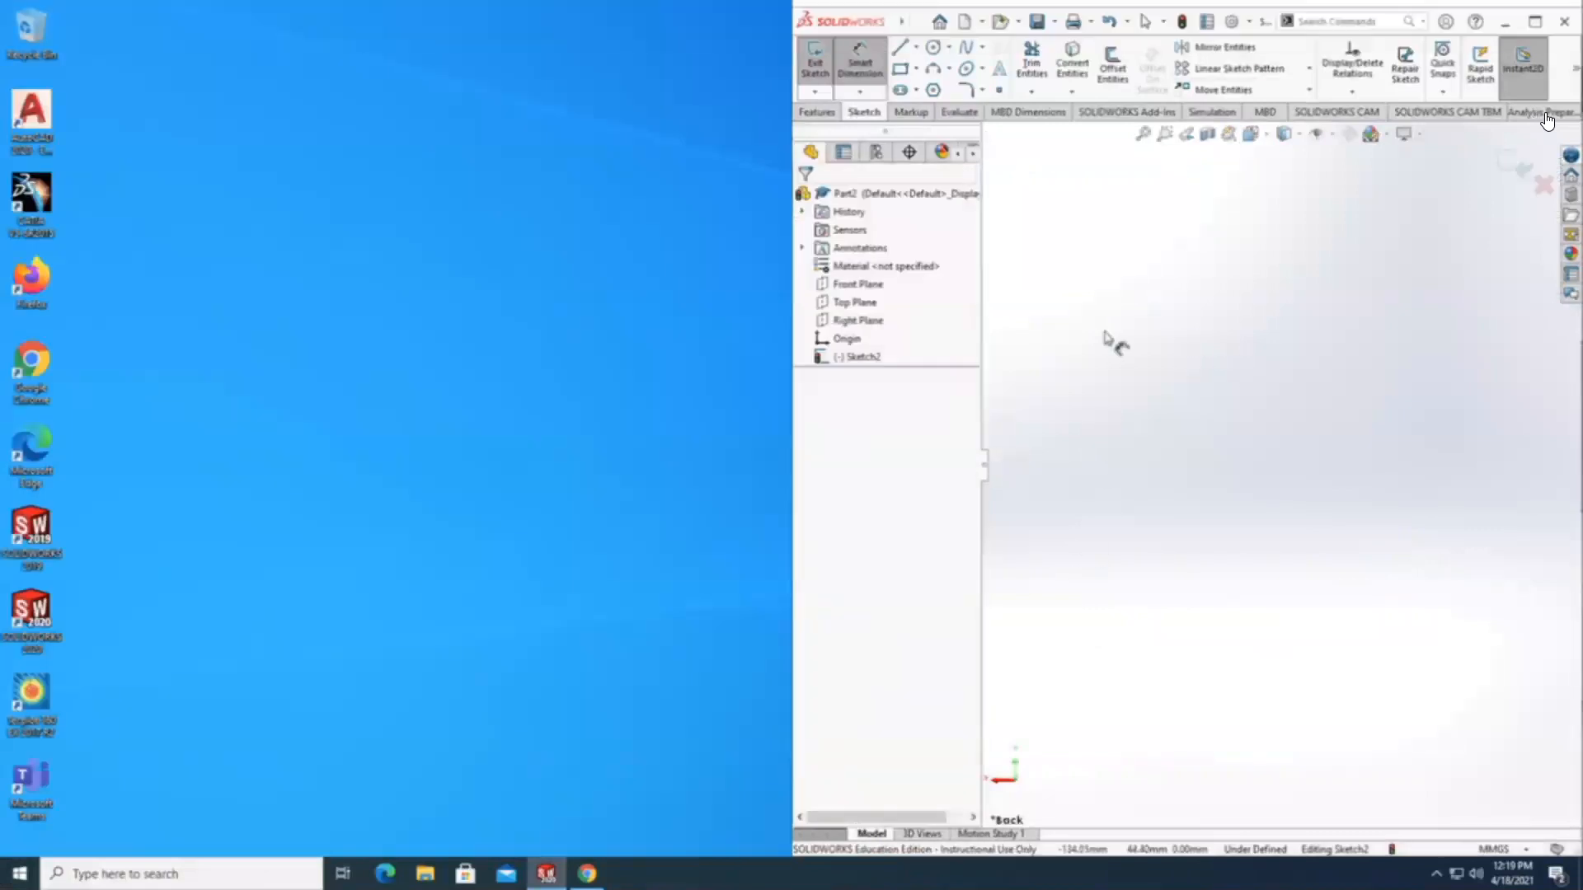
mouse_move(903, 8)
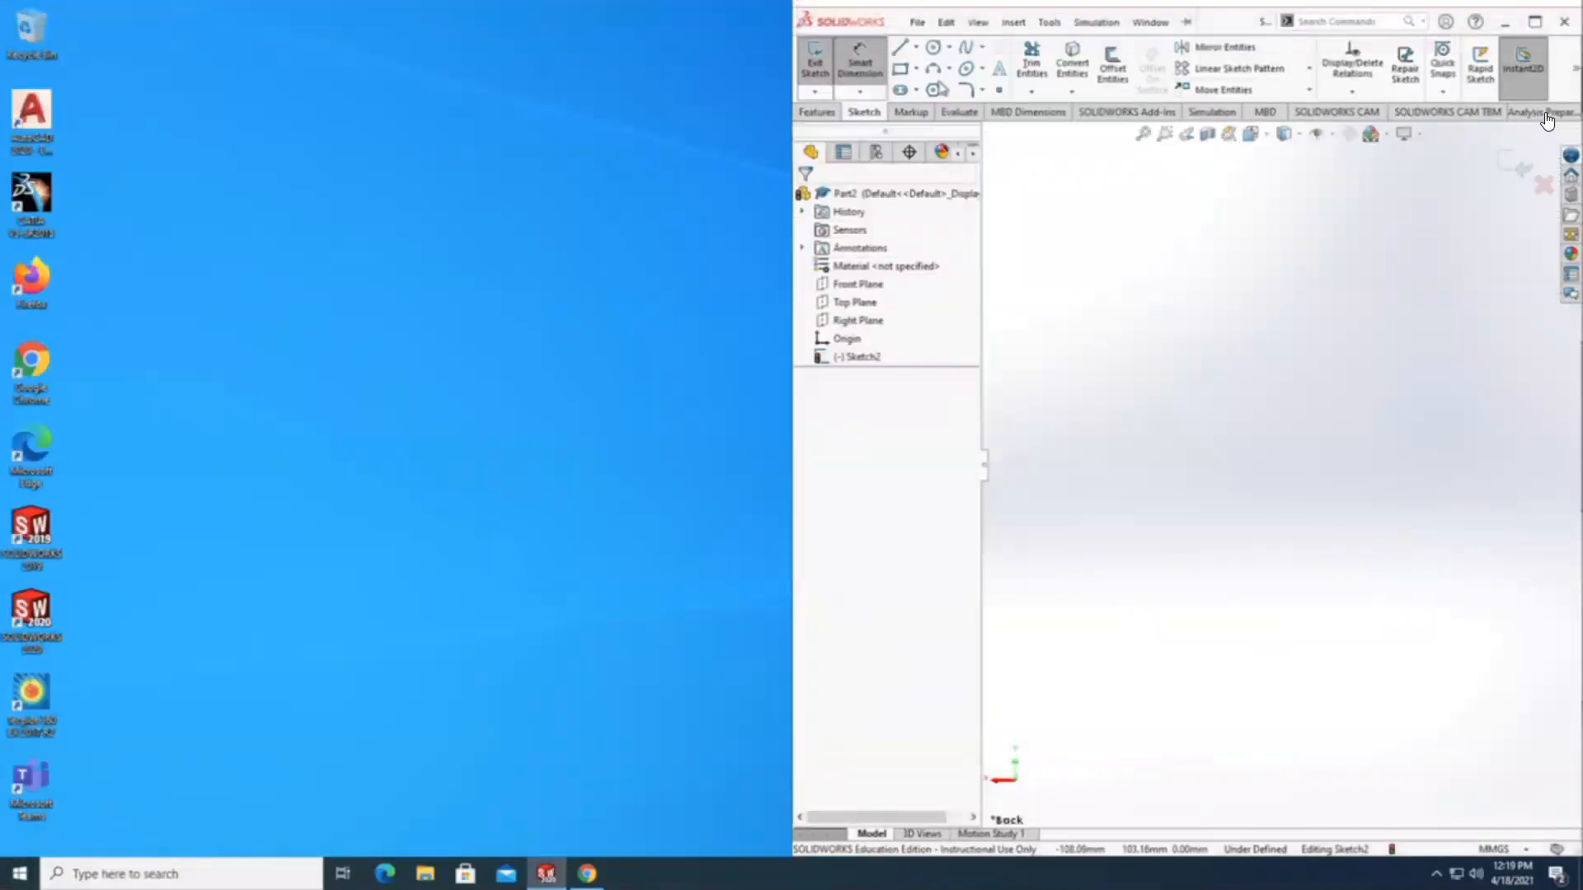
drag(863, 7, 745, 39)
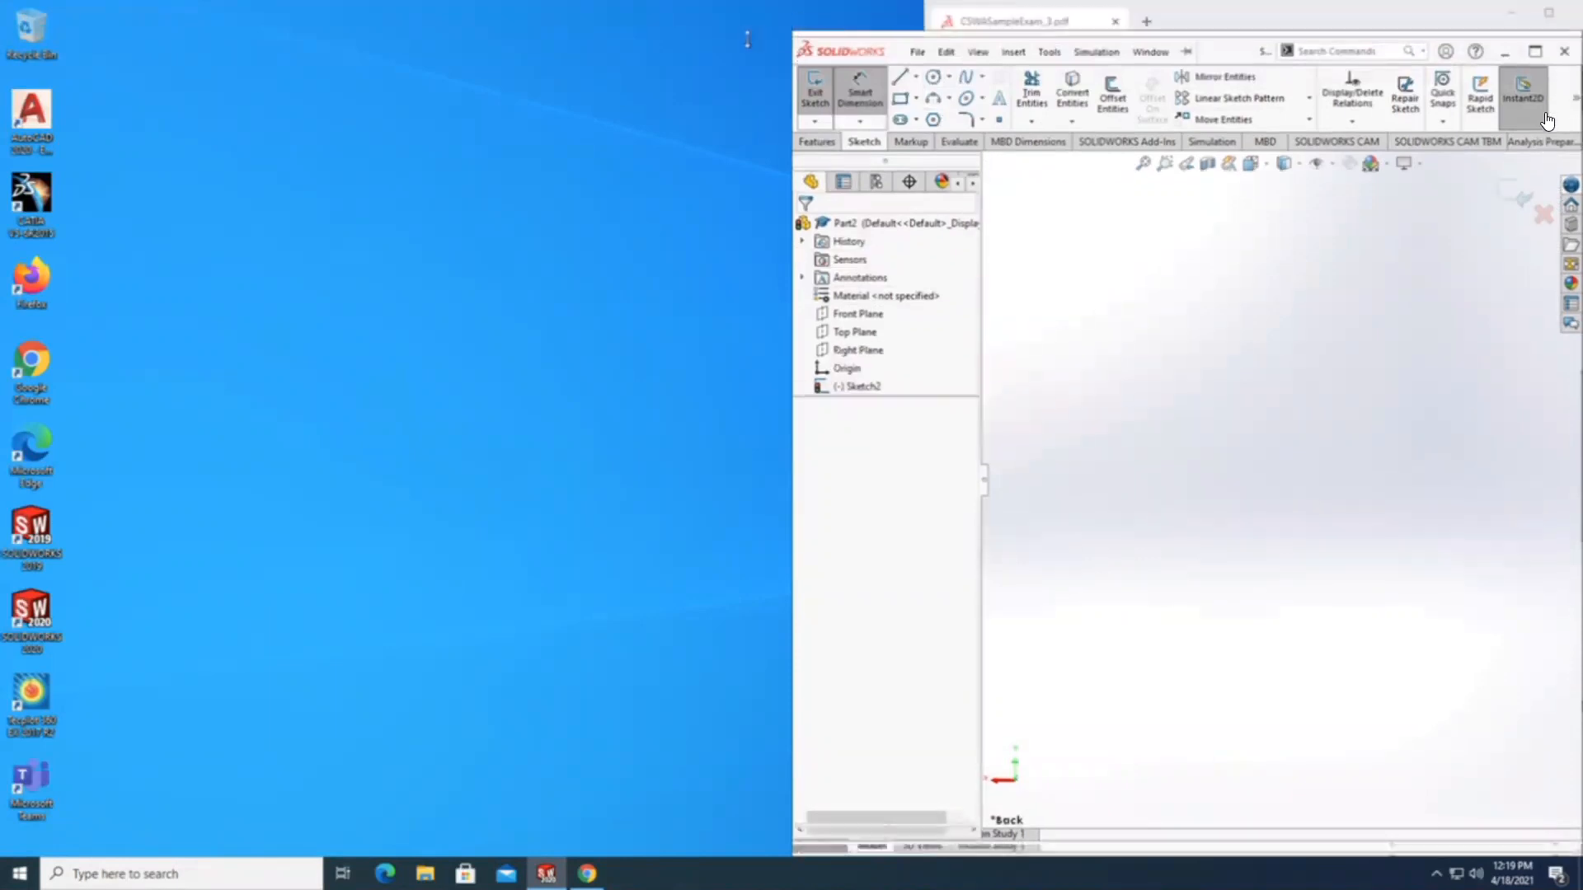
click(1151, 52)
mouse_move(1427, 50)
mouse_down()
mouse_move(224, 52)
mouse_move(277, 52)
mouse_up()
drag(893, 691, 887, 843)
drag(437, 44, 484, 24)
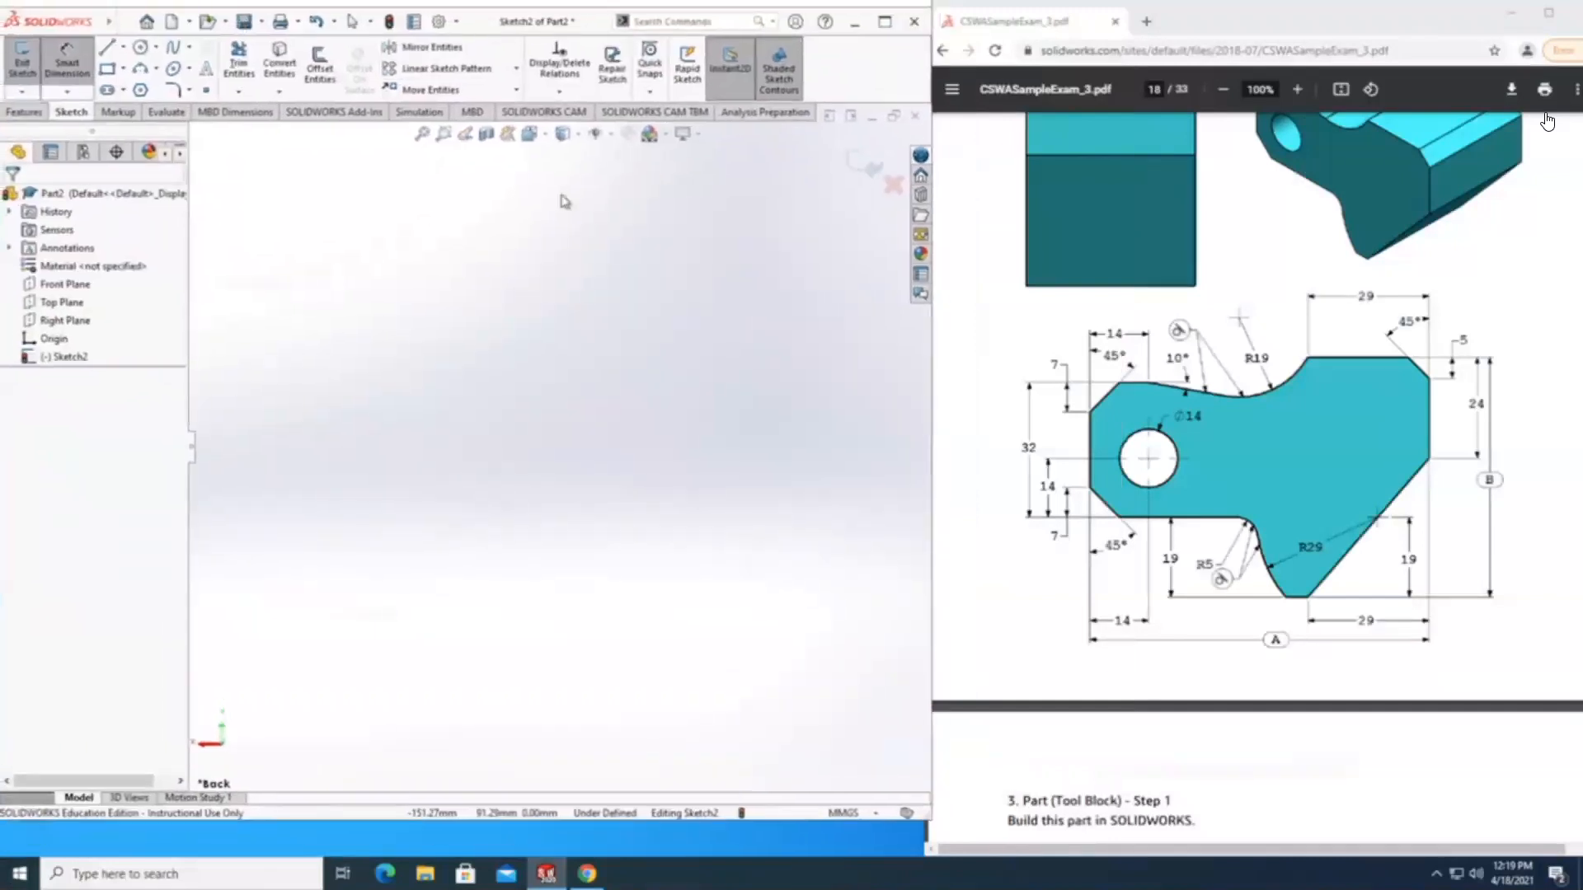
drag(777, 823, 776, 859)
click(465, 134)
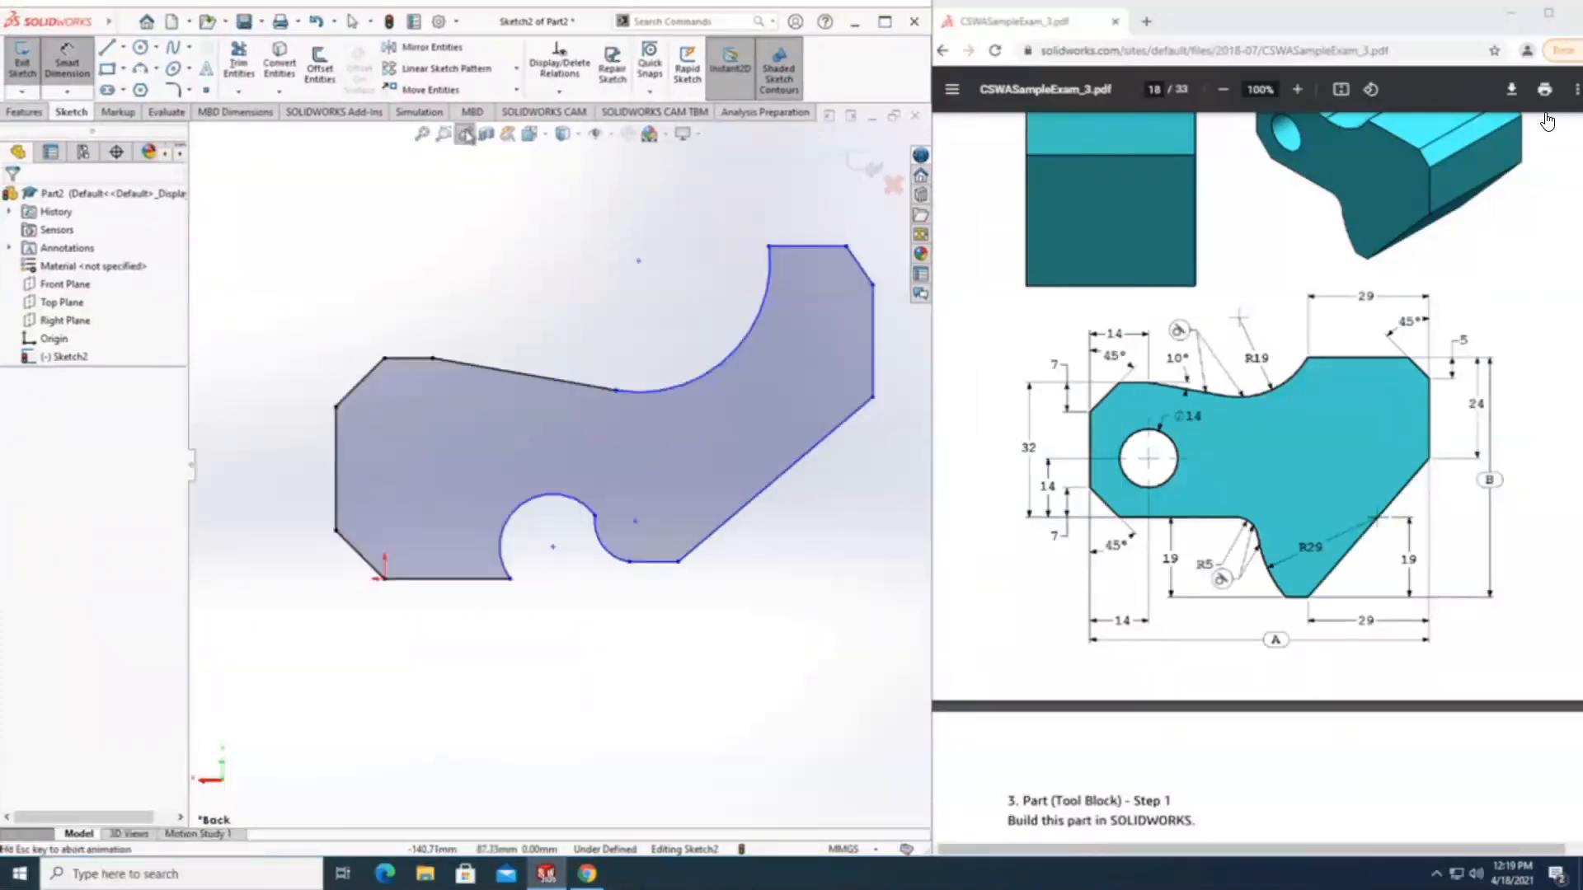
Dimension the horizontal distance from the upper arc's top end to the right vertical line as 29 mm.
scroll(749, 449, down, 1)
scroll(760, 480, up, 1)
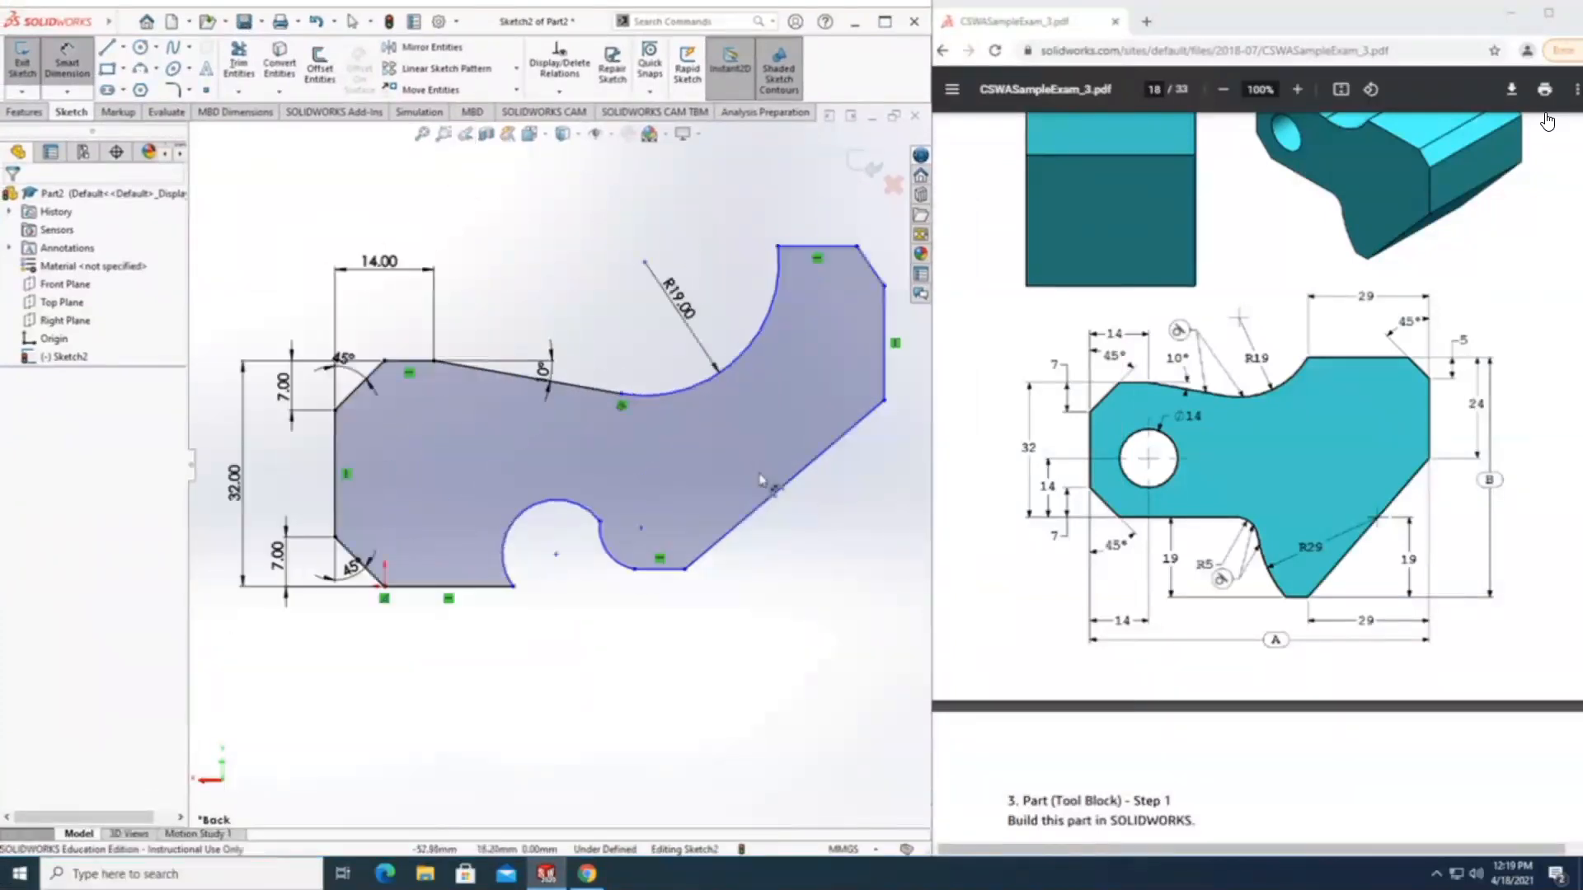
scroll(557, 470, up, 1)
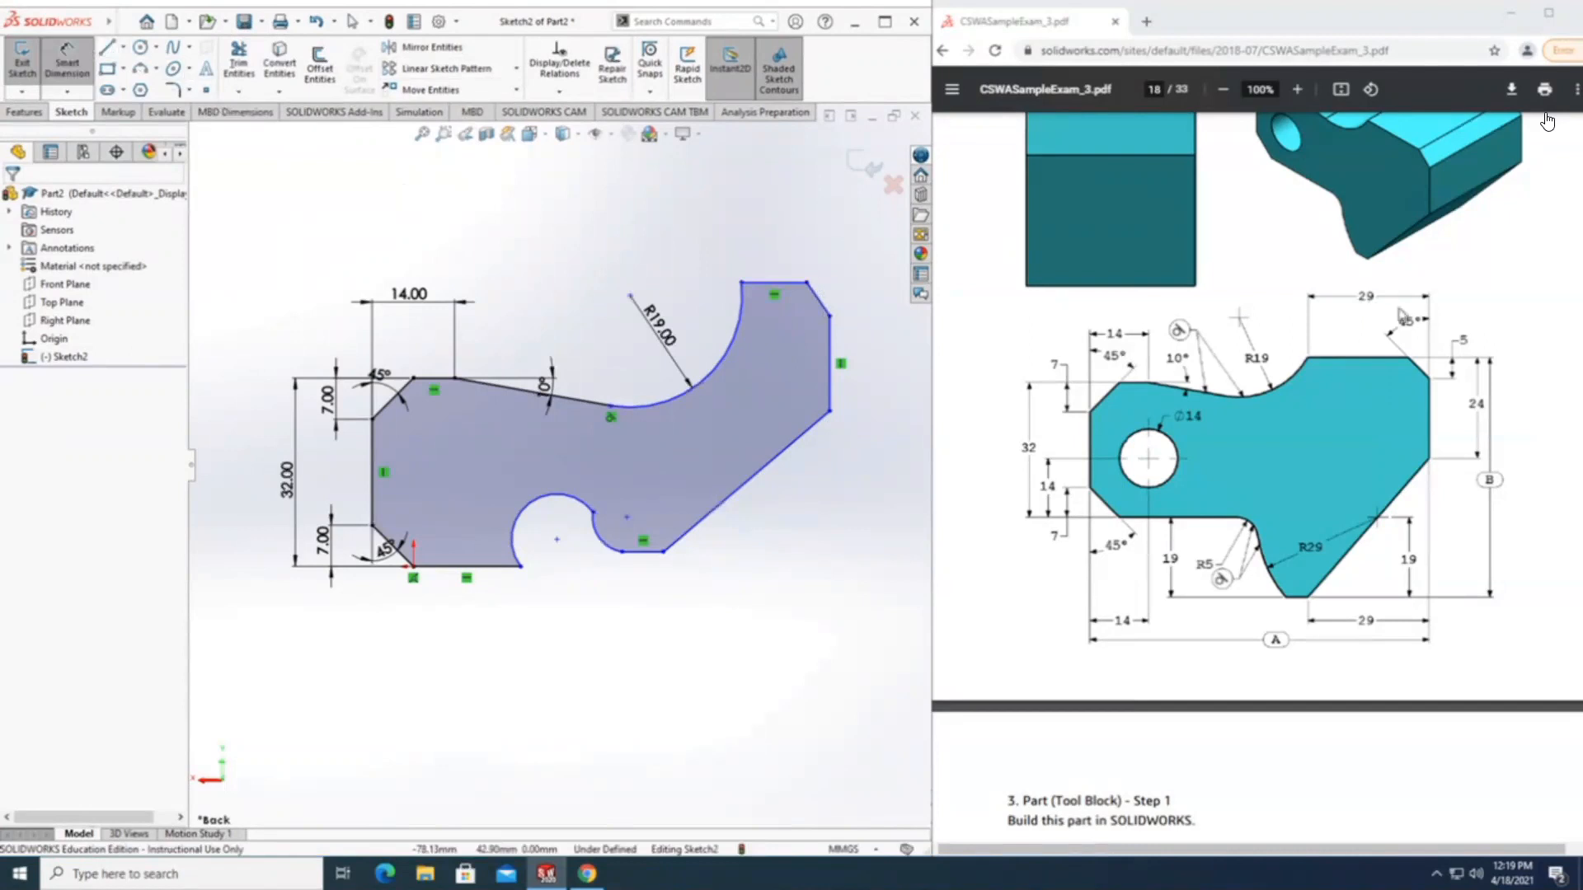
click(742, 284)
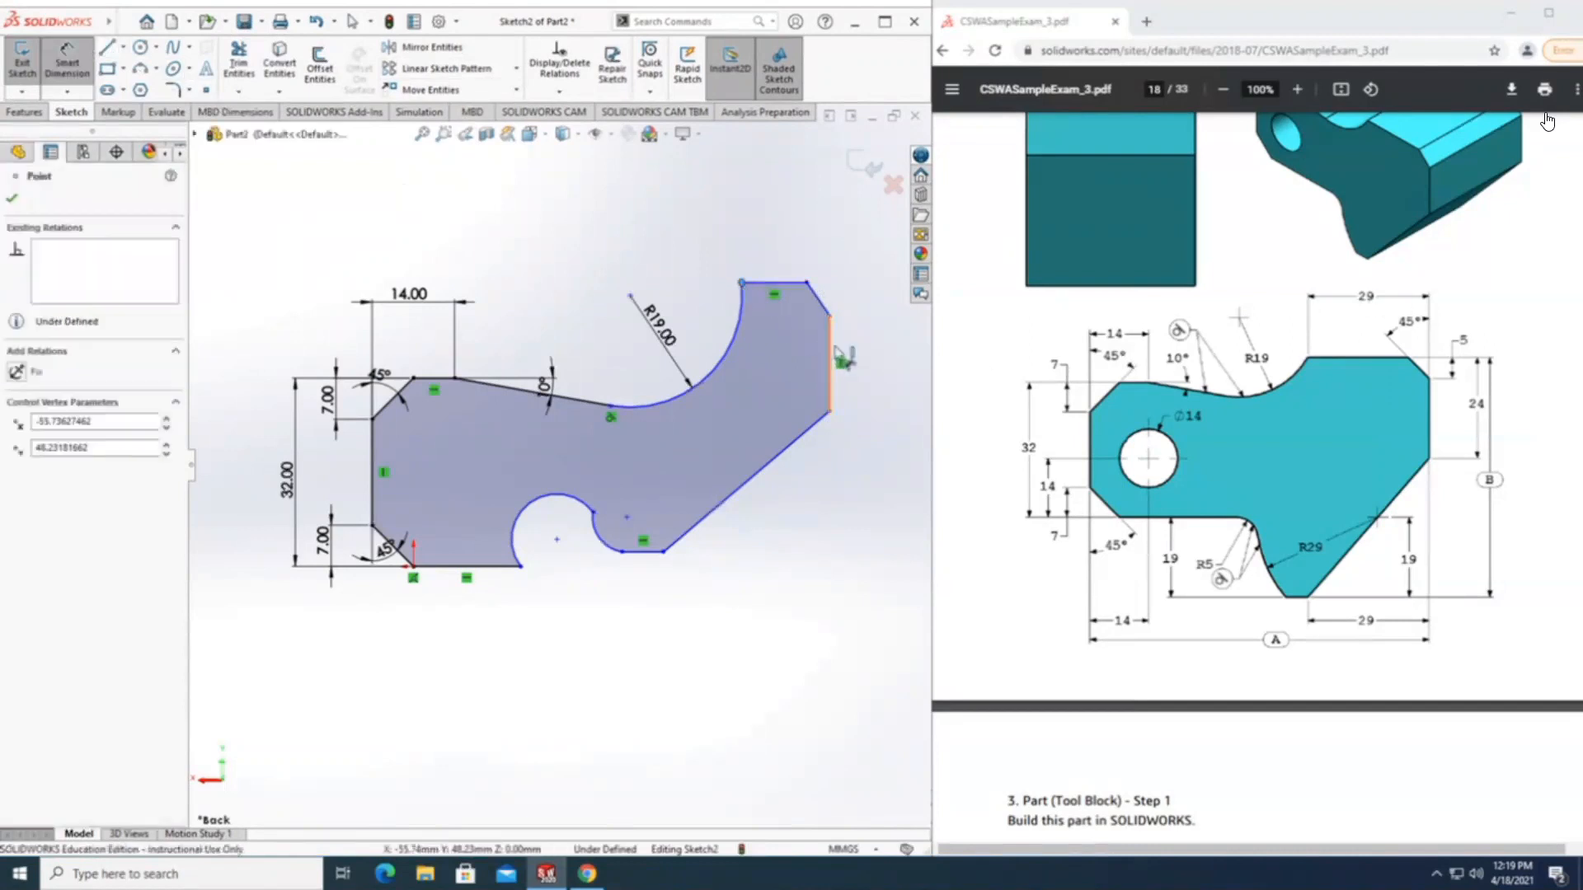
click(829, 354)
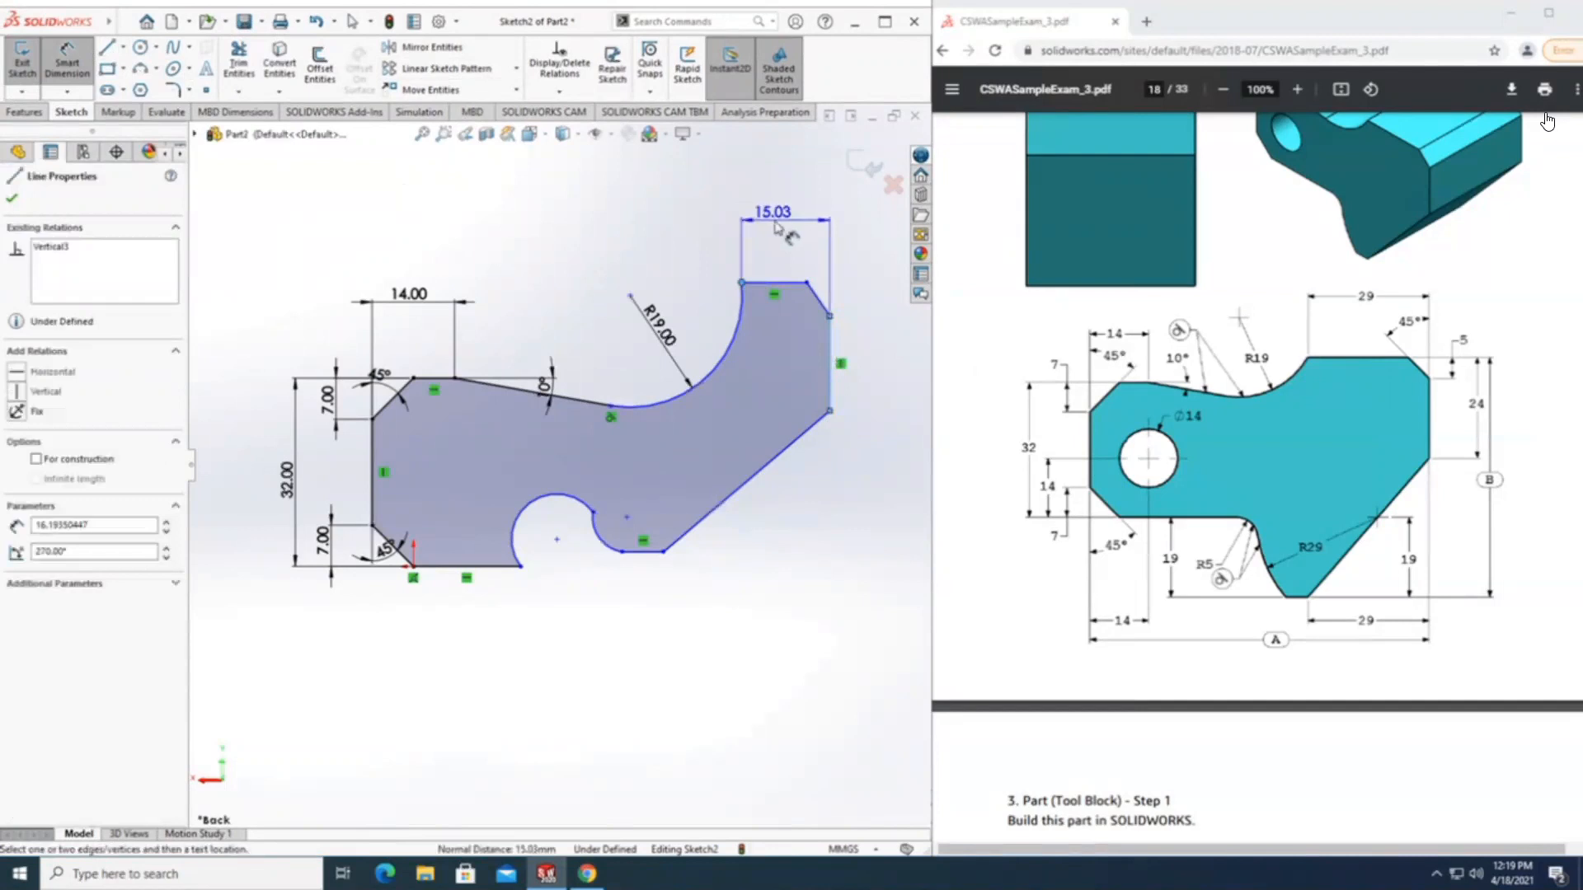
click(776, 227)
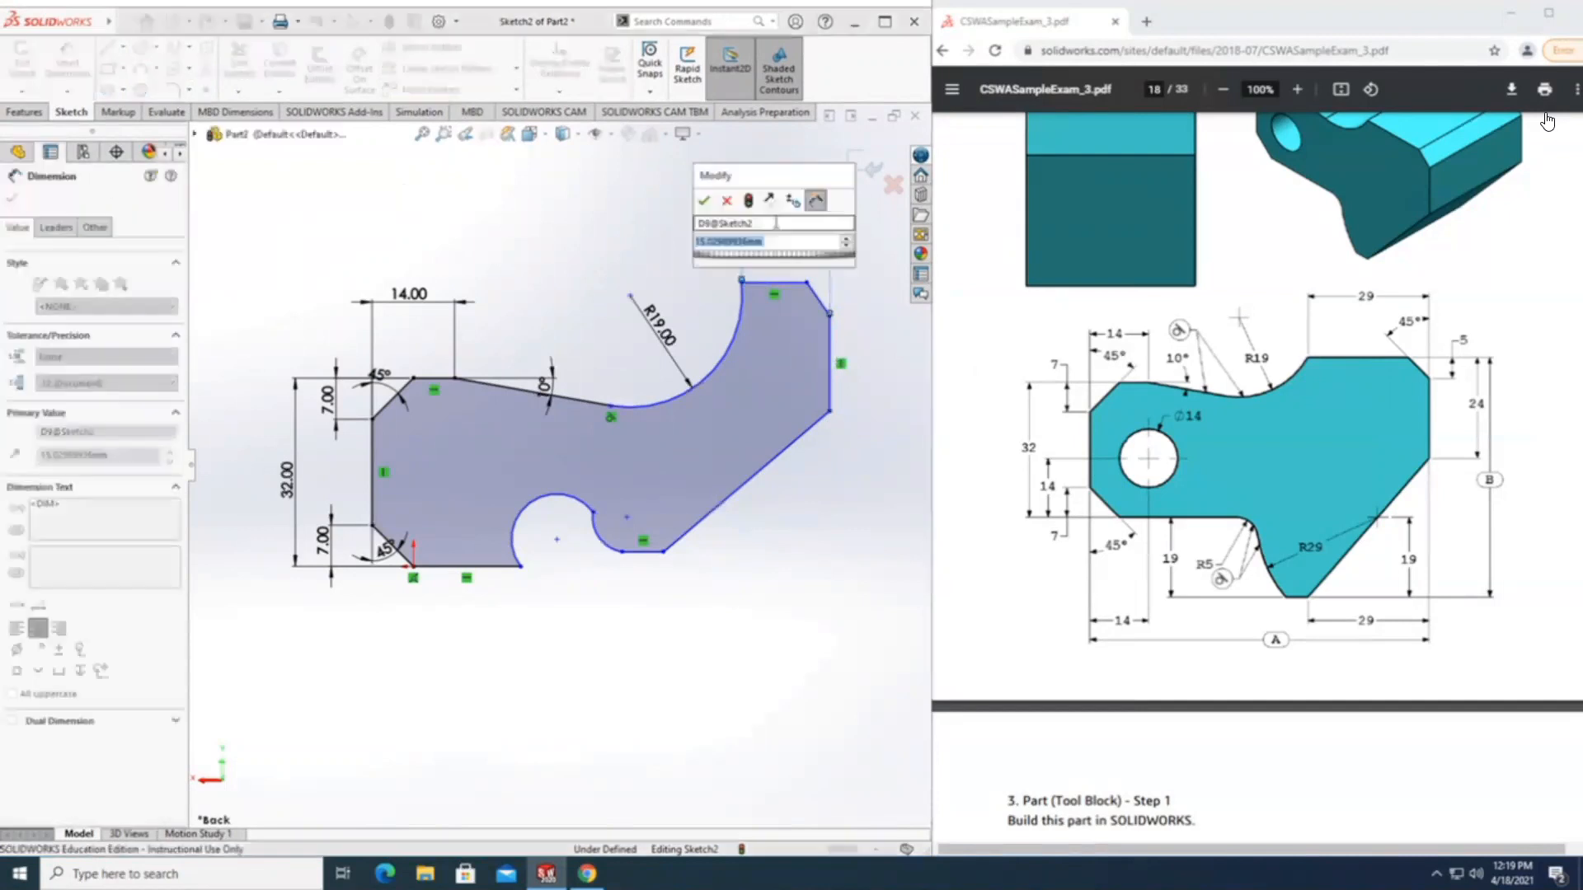
text(29)
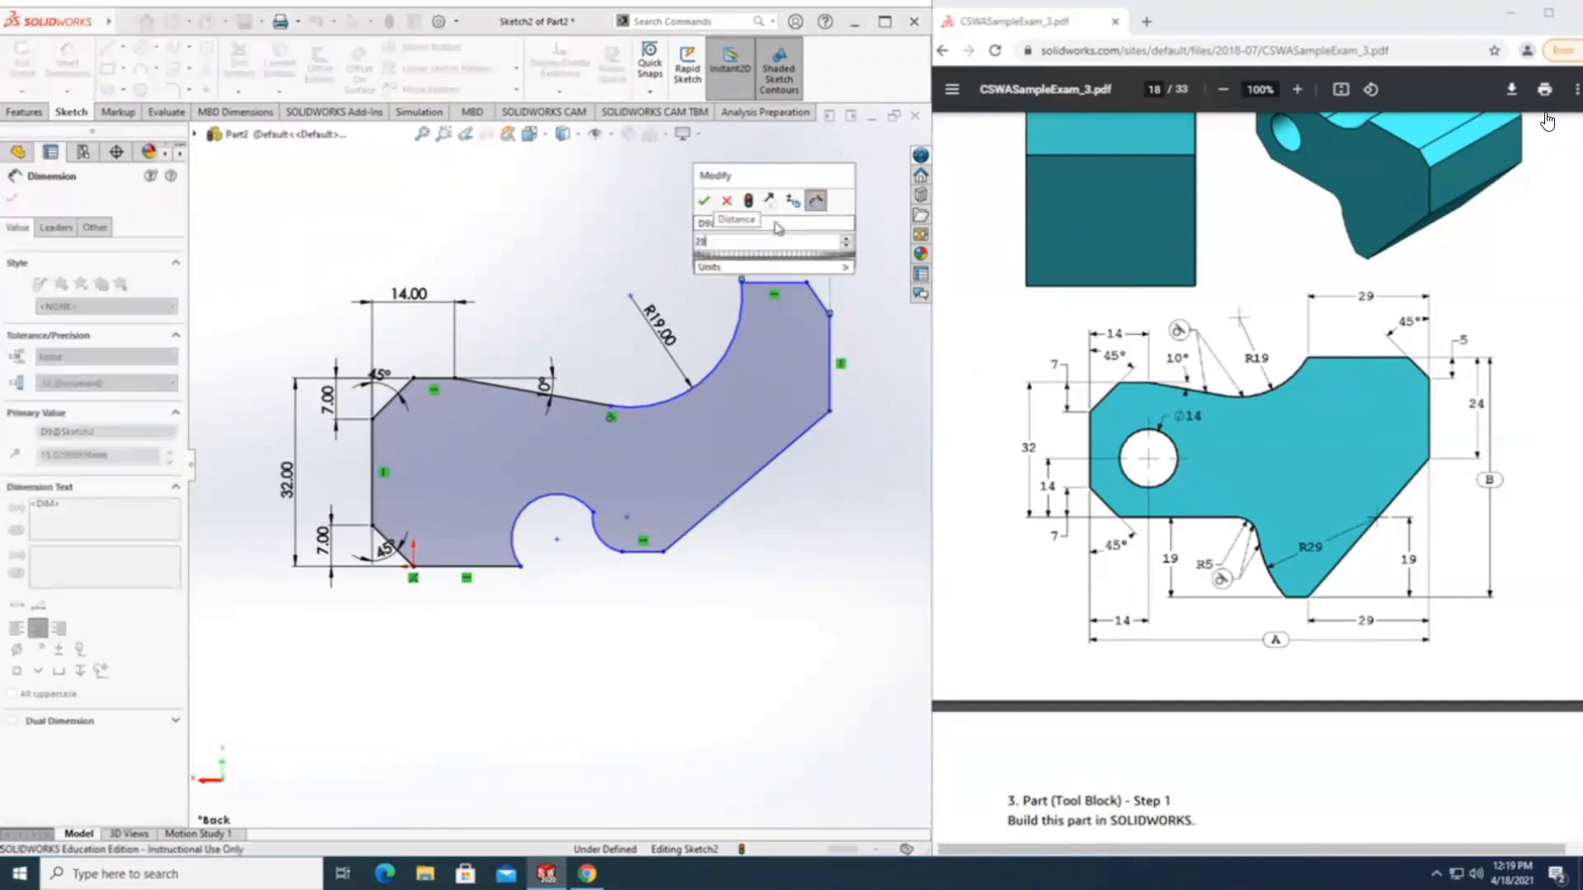
key(Return)
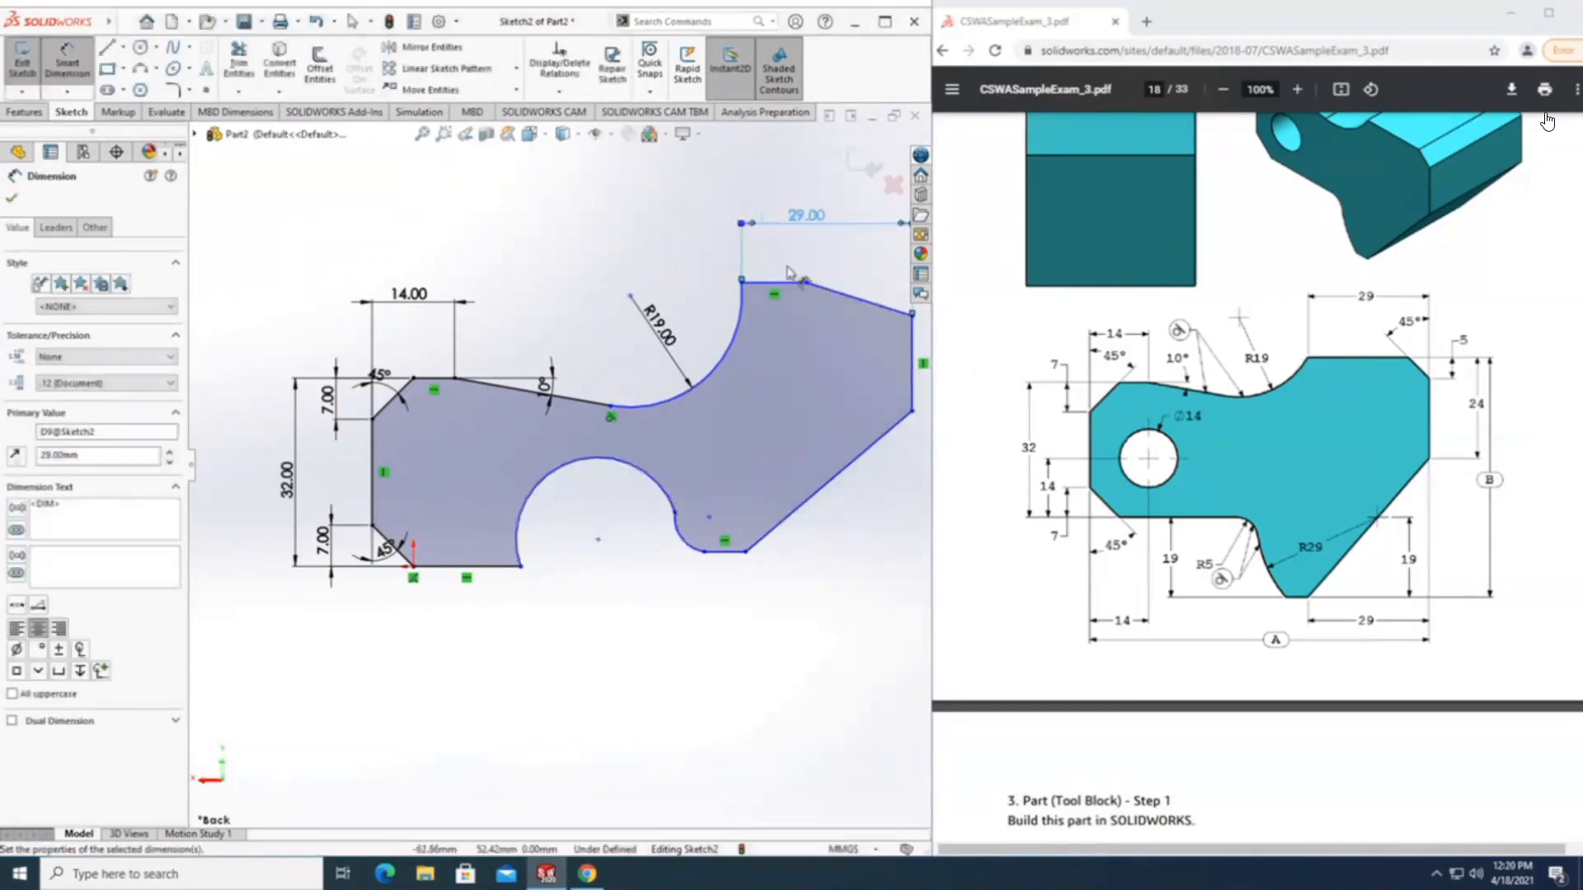
Dimension the angle between the top horizontal line and the upper-right chamfer line as 45°.
click(823, 290)
click(850, 299)
click(872, 285)
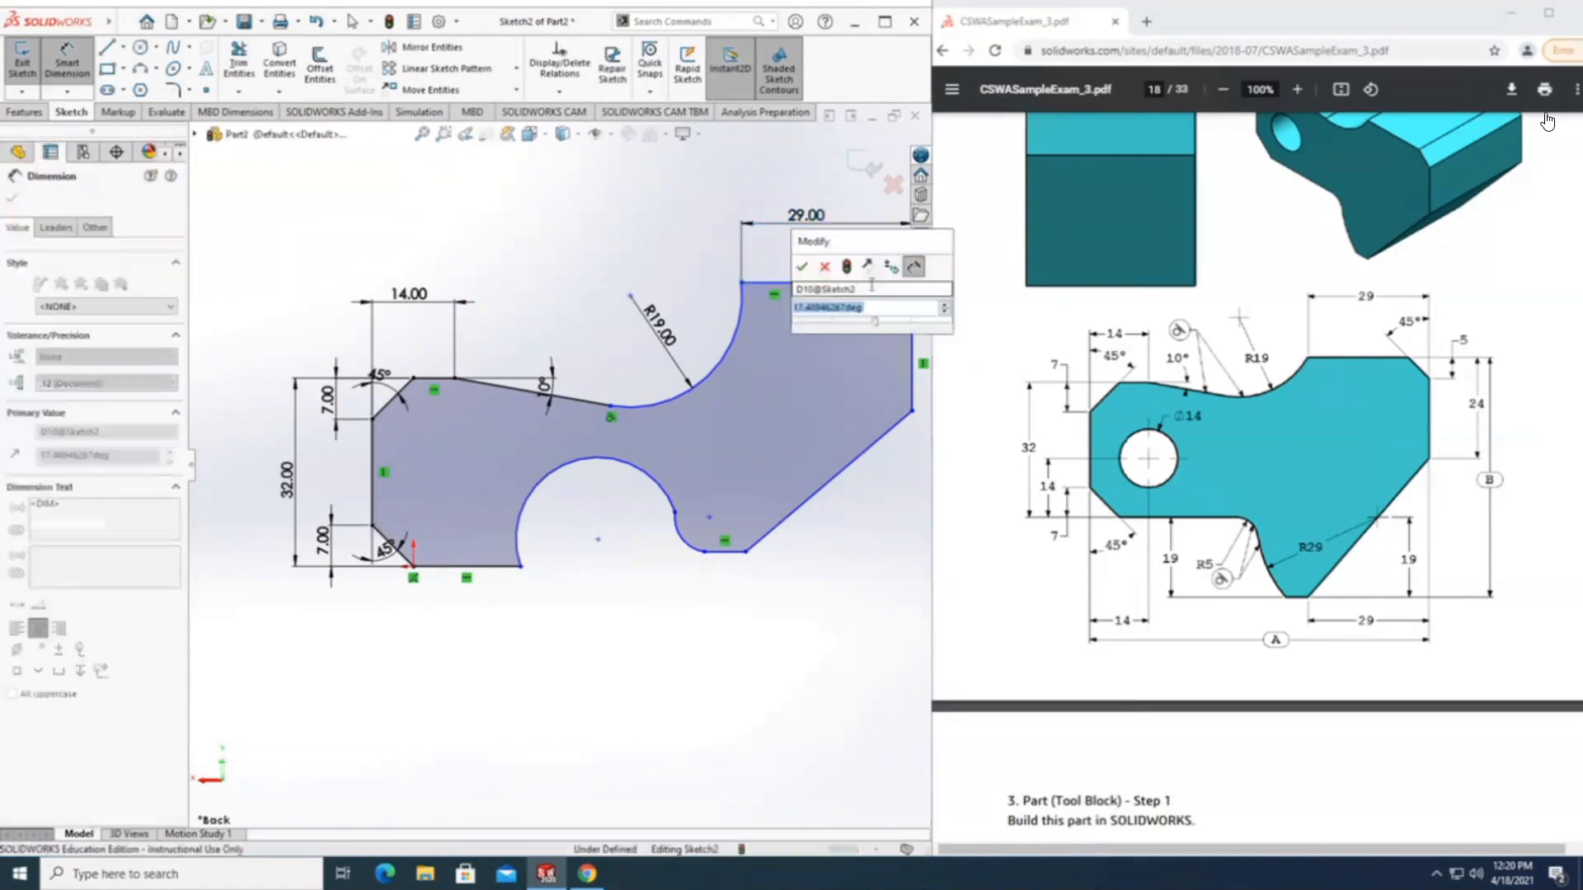
text(45)
key(Return)
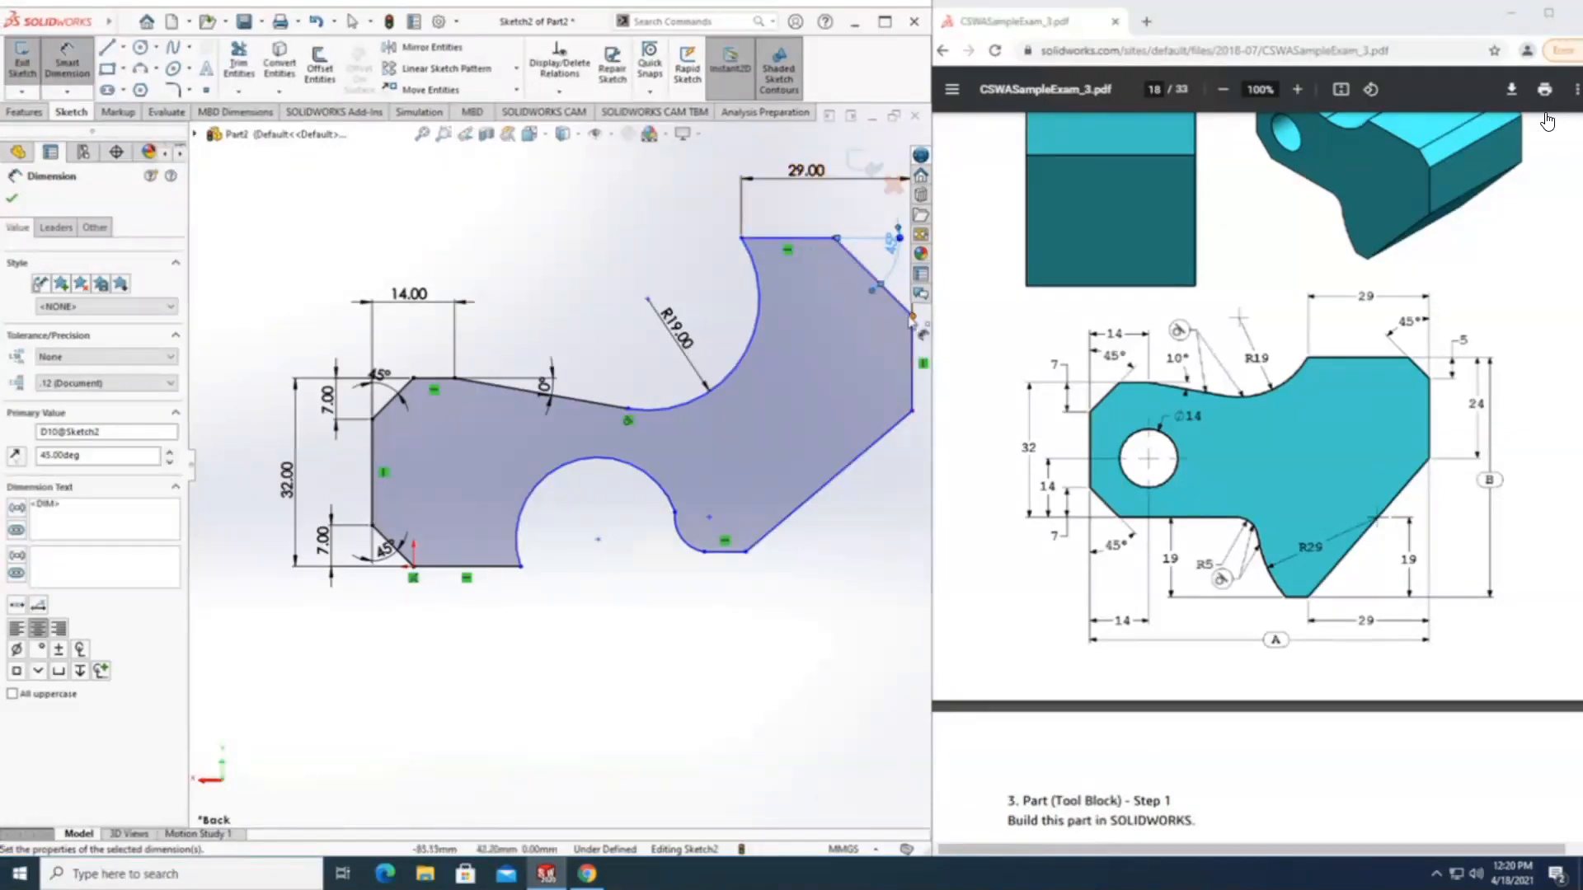
Dimension the vertical height of the upper-right chamfer as 5 mm, from the top horizontal line to the chamfer's lower endpoint.
click(794, 238)
drag(795, 238, 915, 318)
click(911, 315)
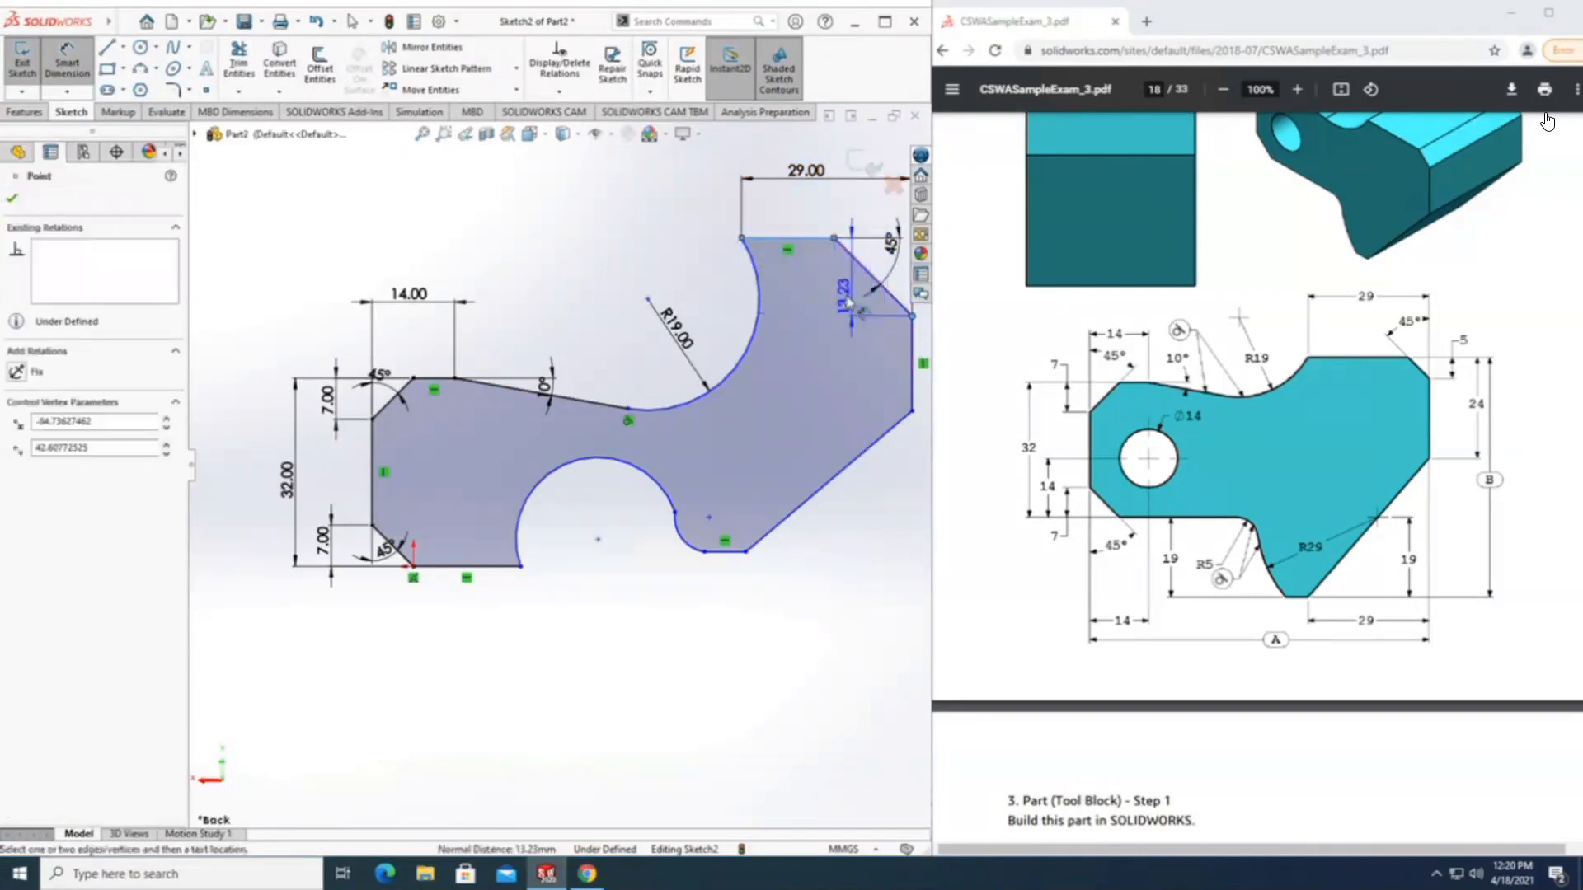
click(815, 331)
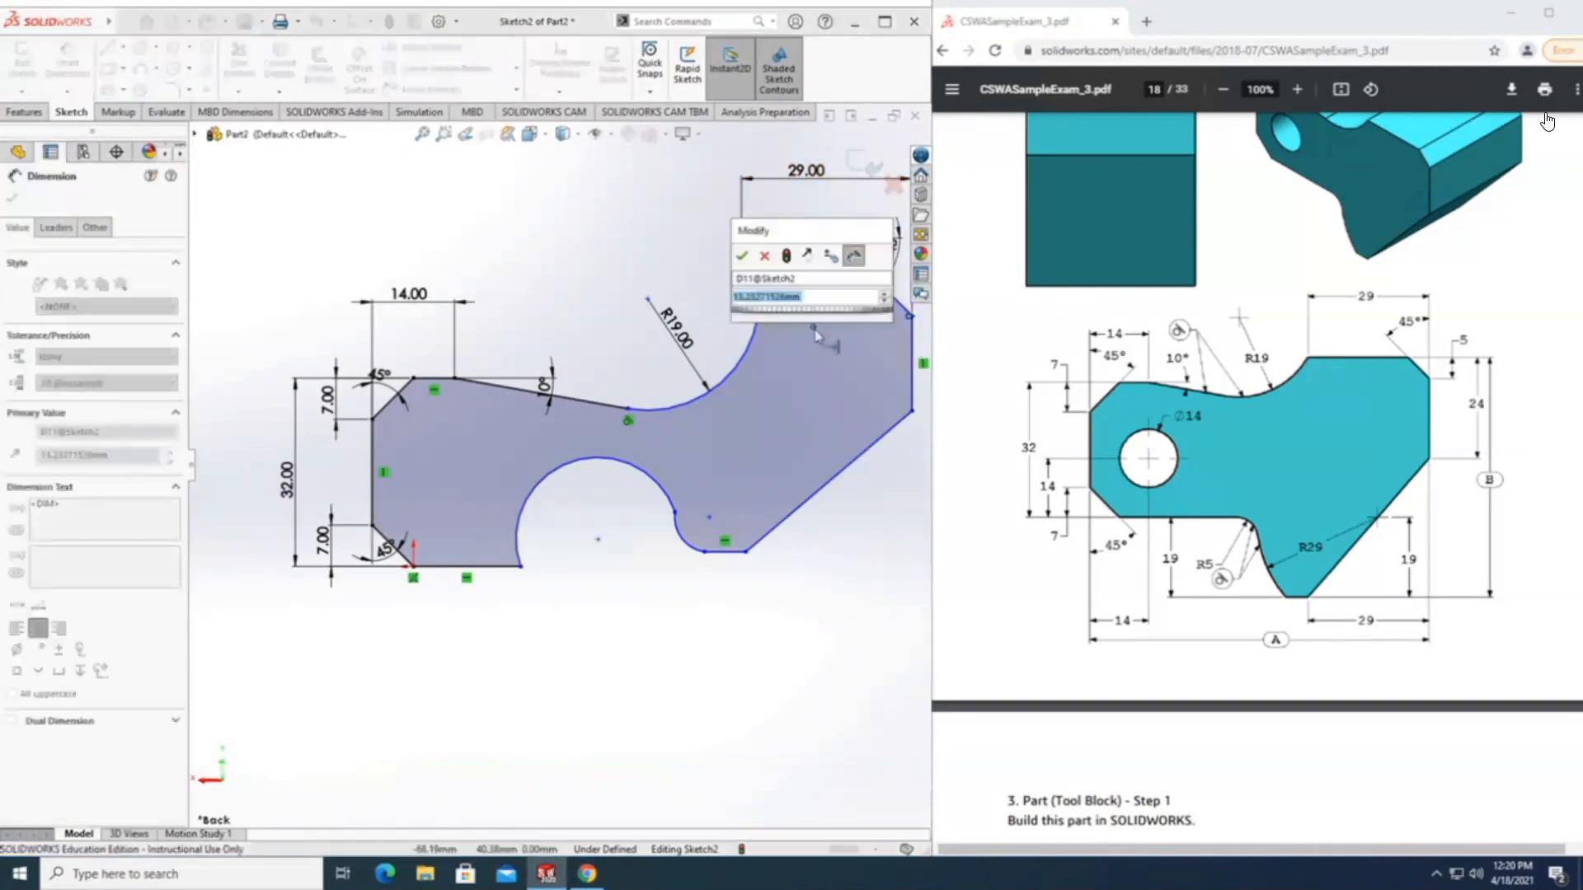
text(5.00mm)
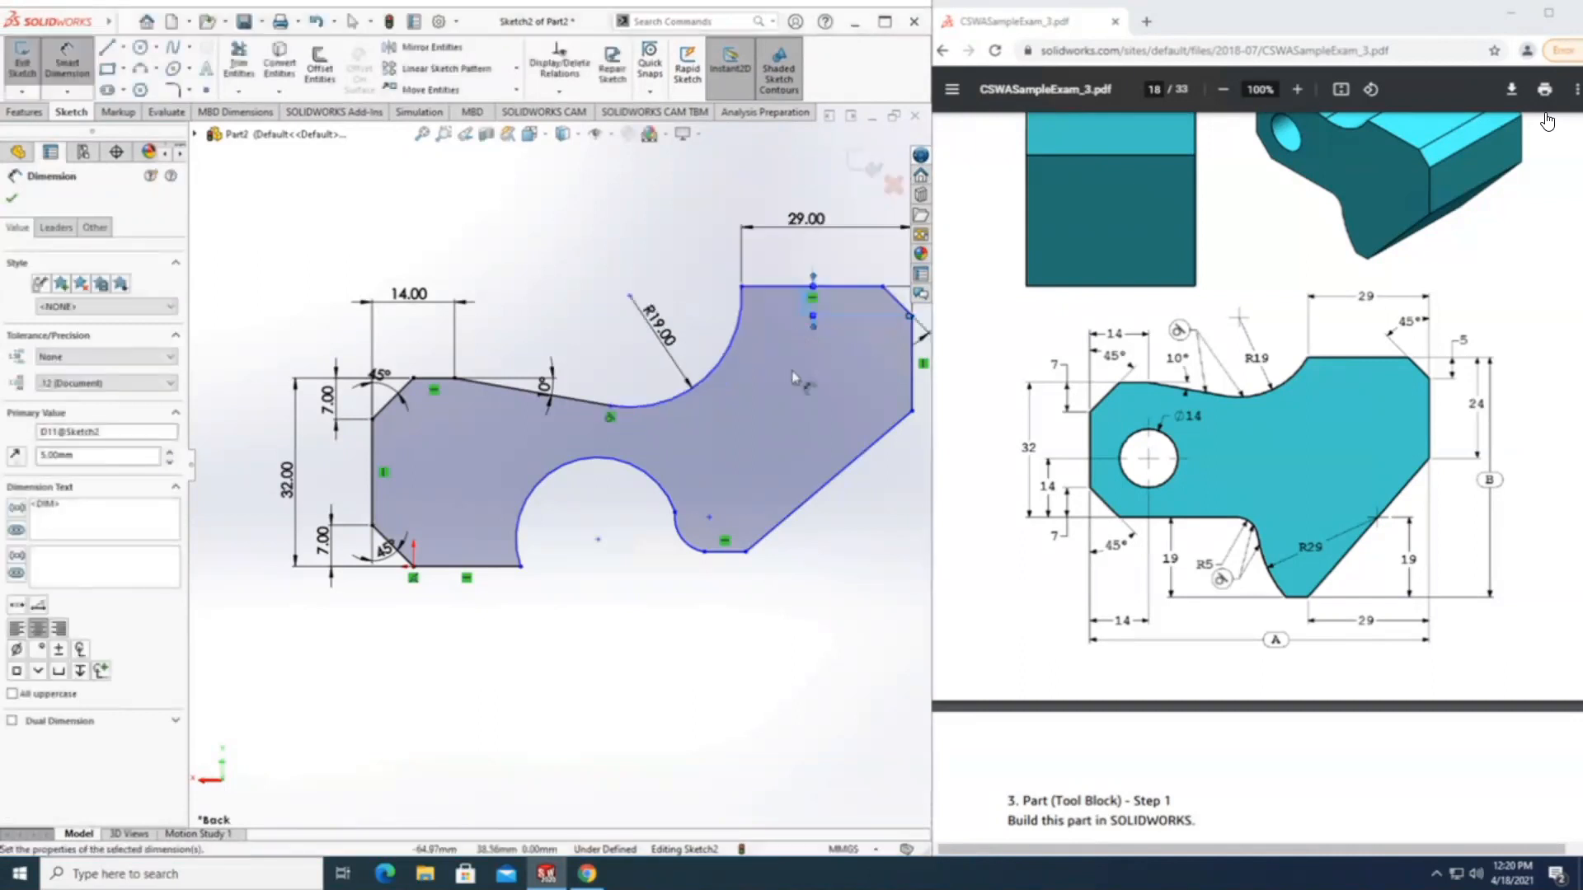
Dimension the vertical distance from the top horizontal line to the right vertical line's lower endpoint as 24 mm.
scroll(622, 507, up, 2)
scroll(884, 387, down, 1)
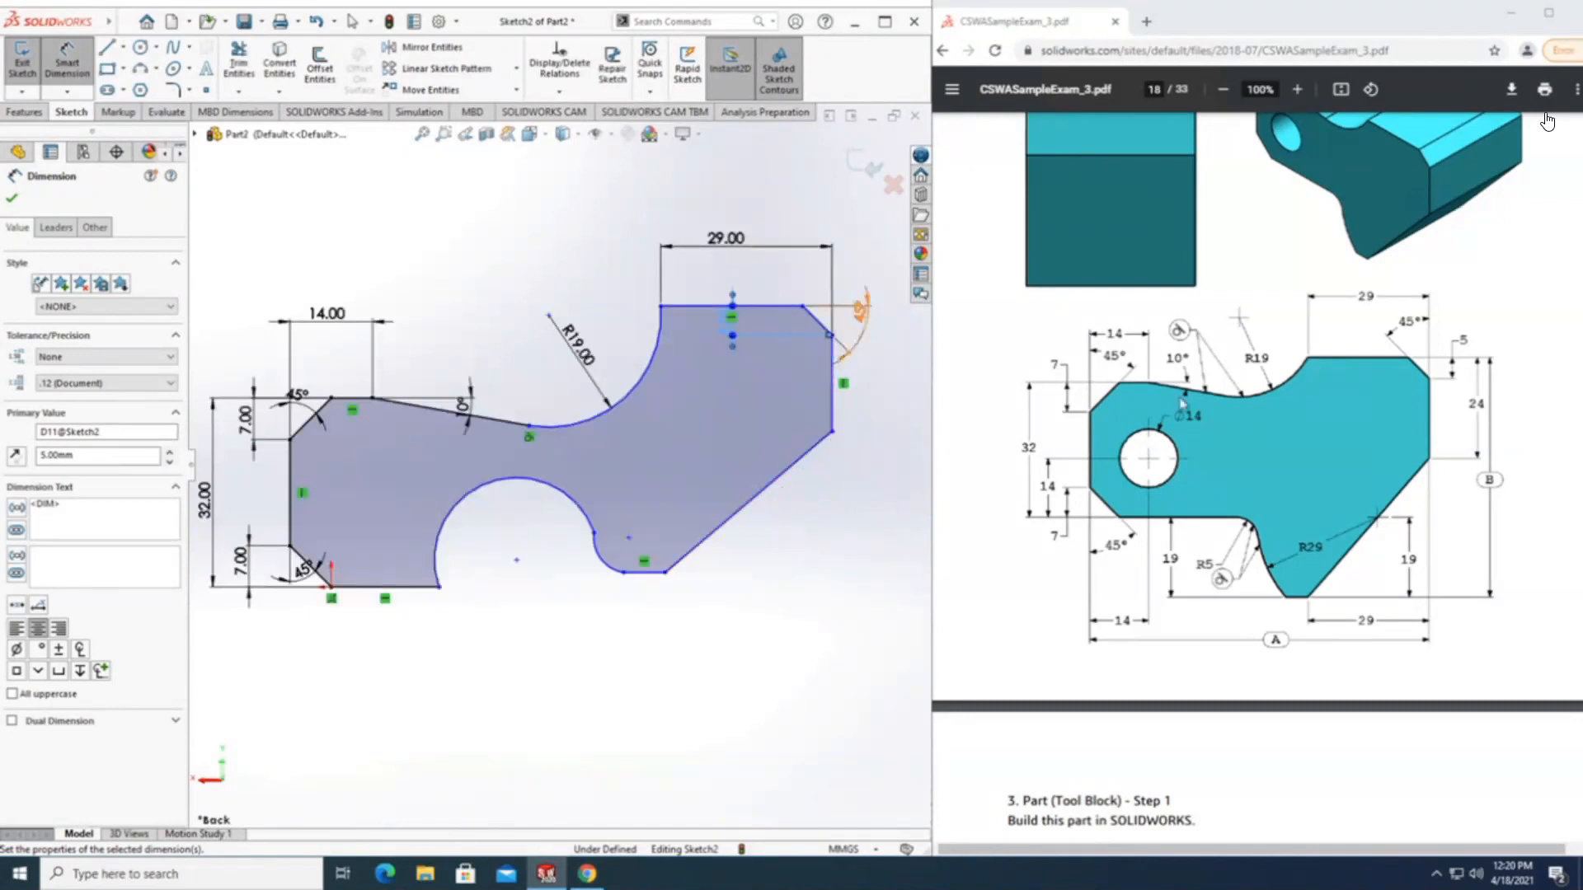
click(782, 306)
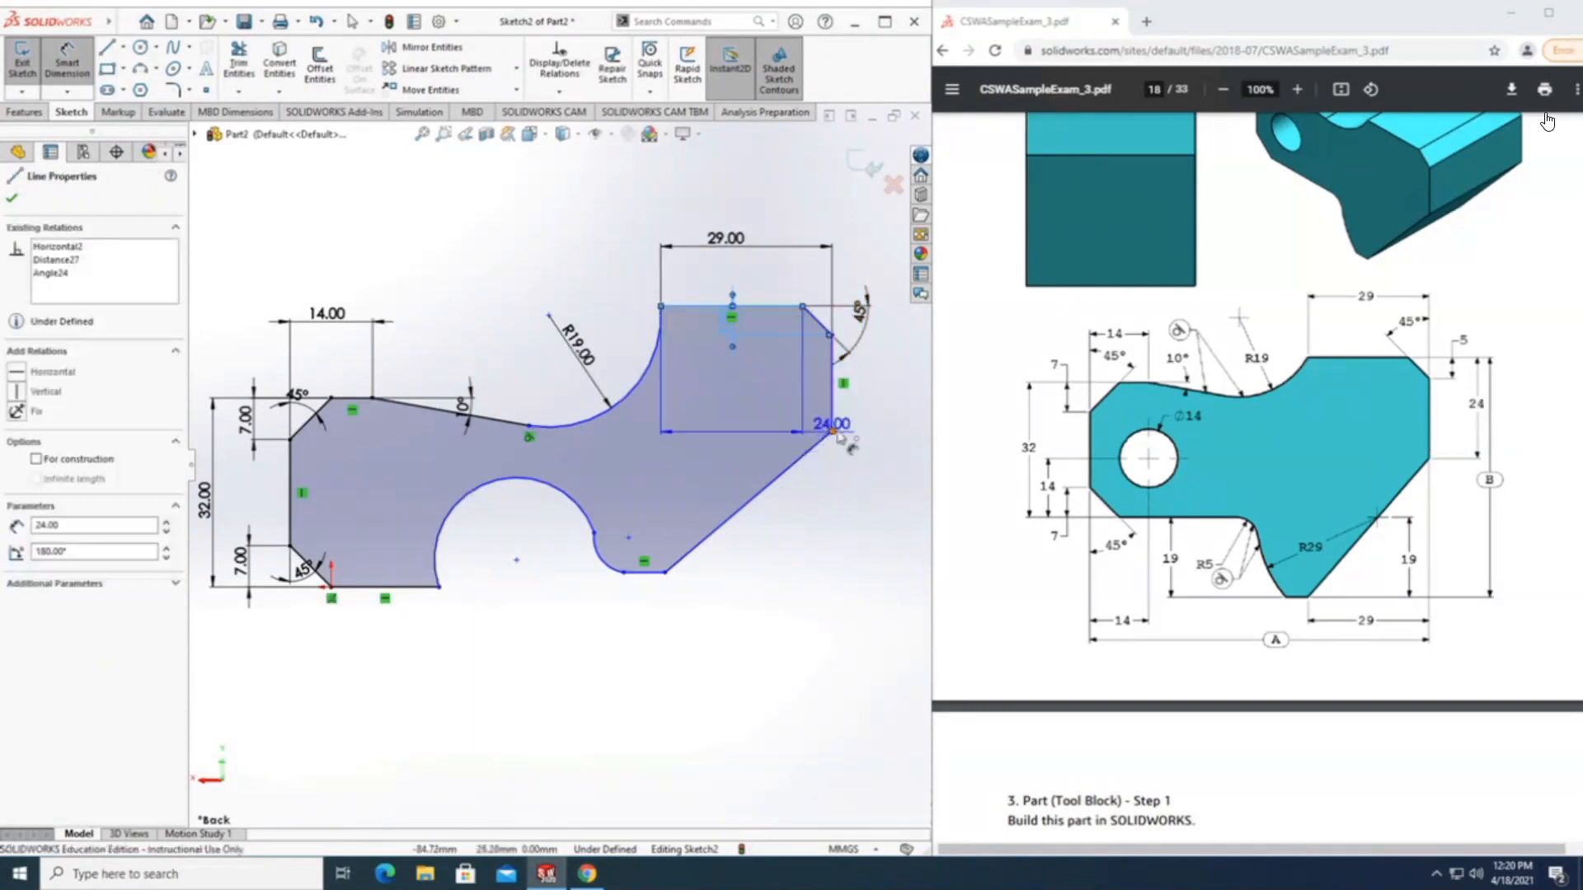
click(832, 430)
click(907, 387)
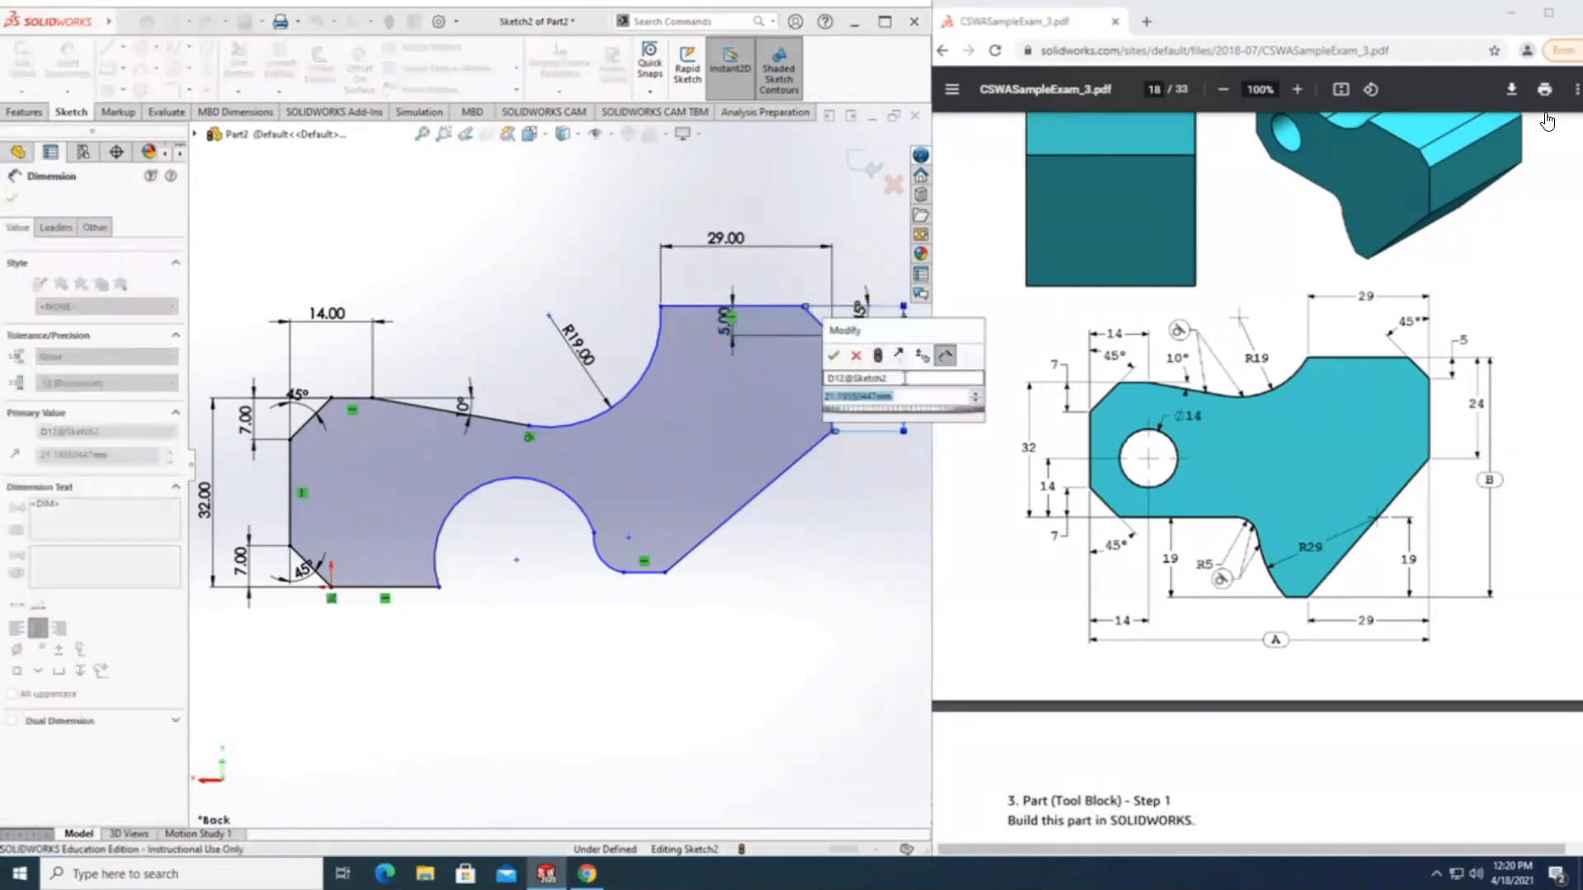
text(24)
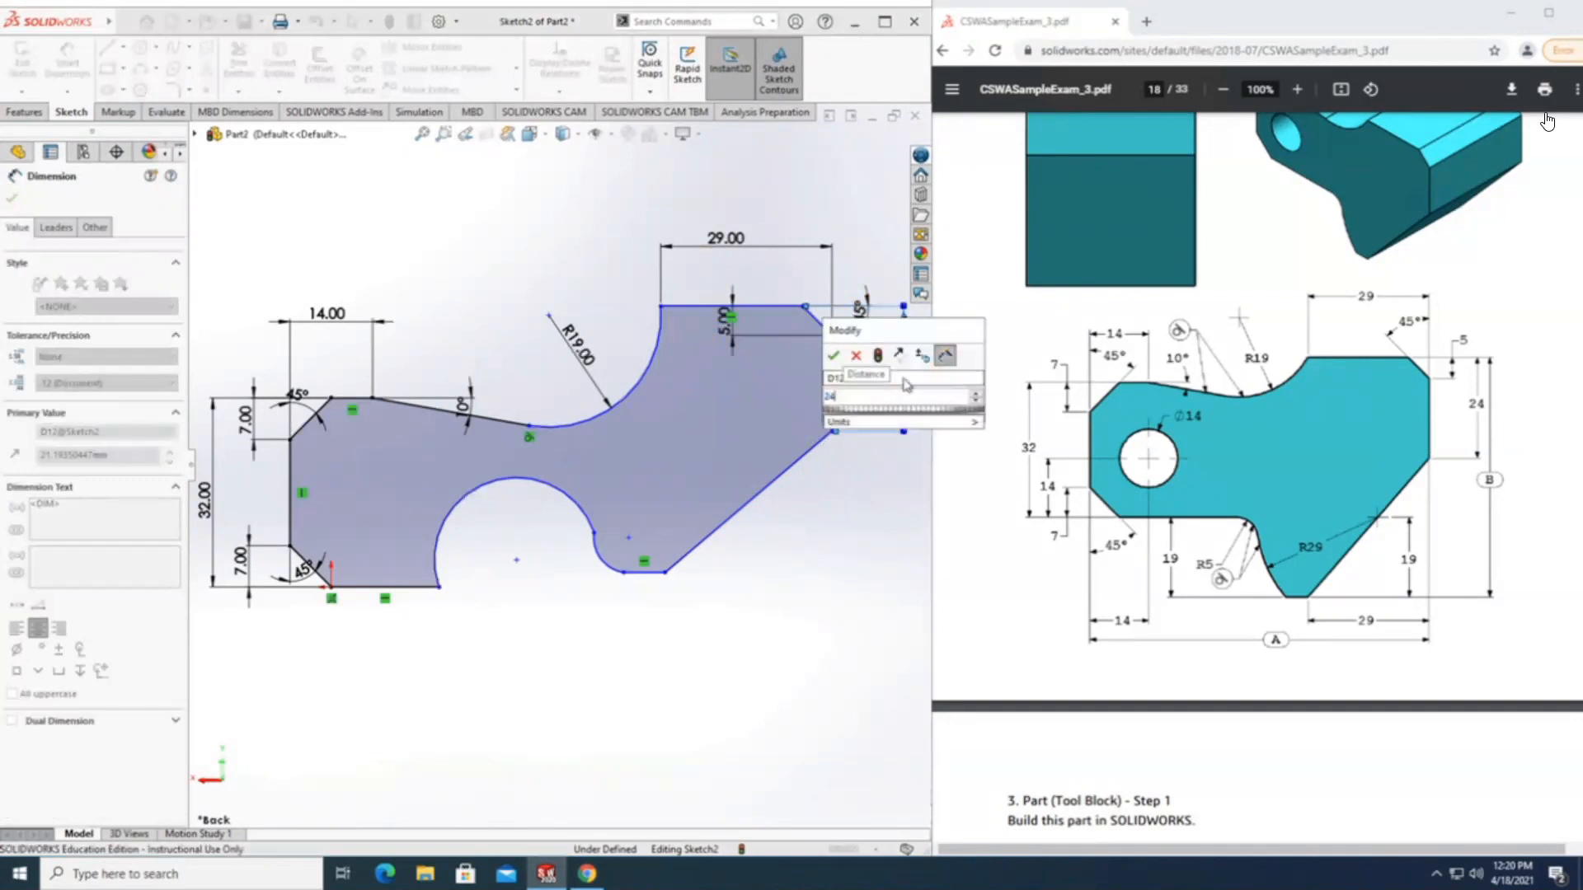
key(Return)
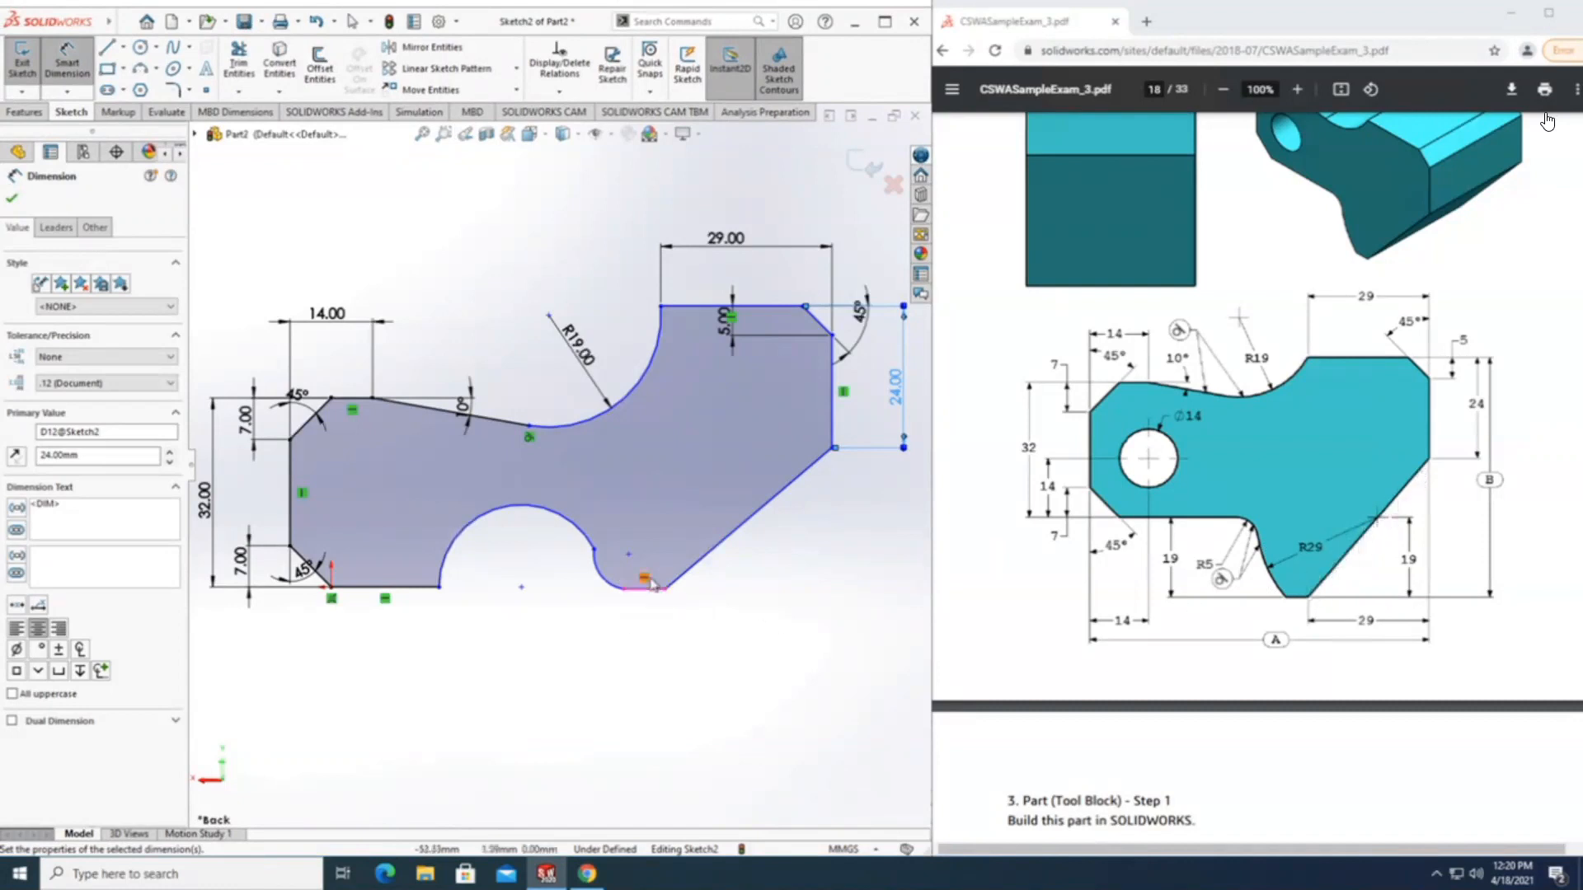
Shift the centre of the small lower arc beside the short bottom line slightly, and dimension that arc's radius as 29 mm.
scroll(659, 584, down, 3)
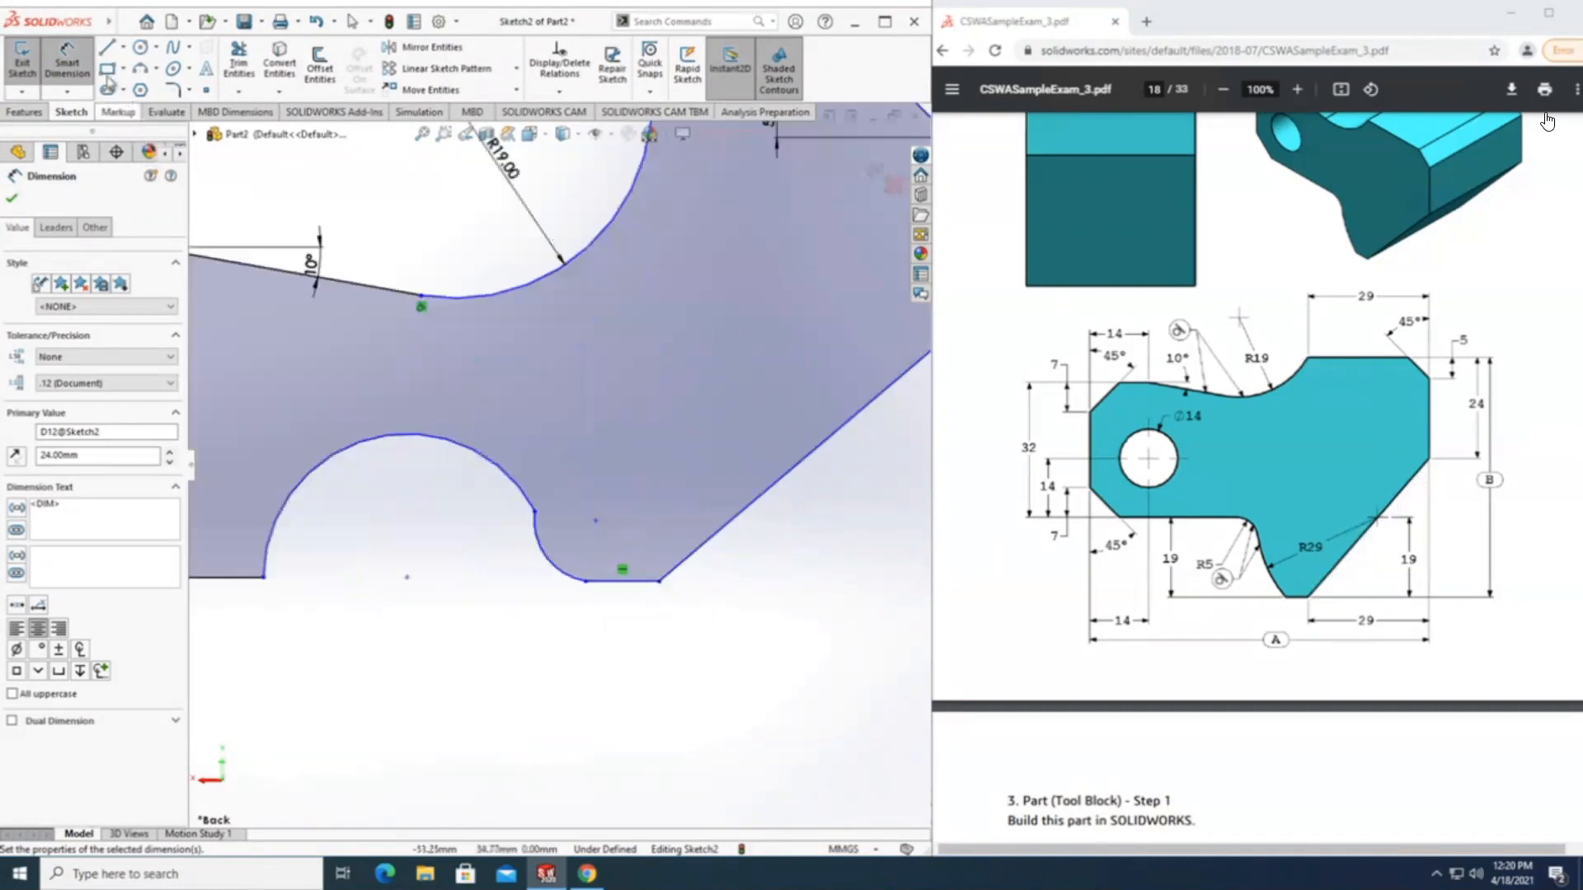
key(Escape)
click(595, 520)
mouse_move(596, 520)
mouse_down()
mouse_move(624, 495)
mouse_move(648, 560)
mouse_move(636, 516)
mouse_move(671, 516)
mouse_move(577, 517)
mouse_move(612, 506)
mouse_move(589, 527)
mouse_move(631, 569)
mouse_move(672, 540)
mouse_move(605, 535)
mouse_up()
click(68, 69)
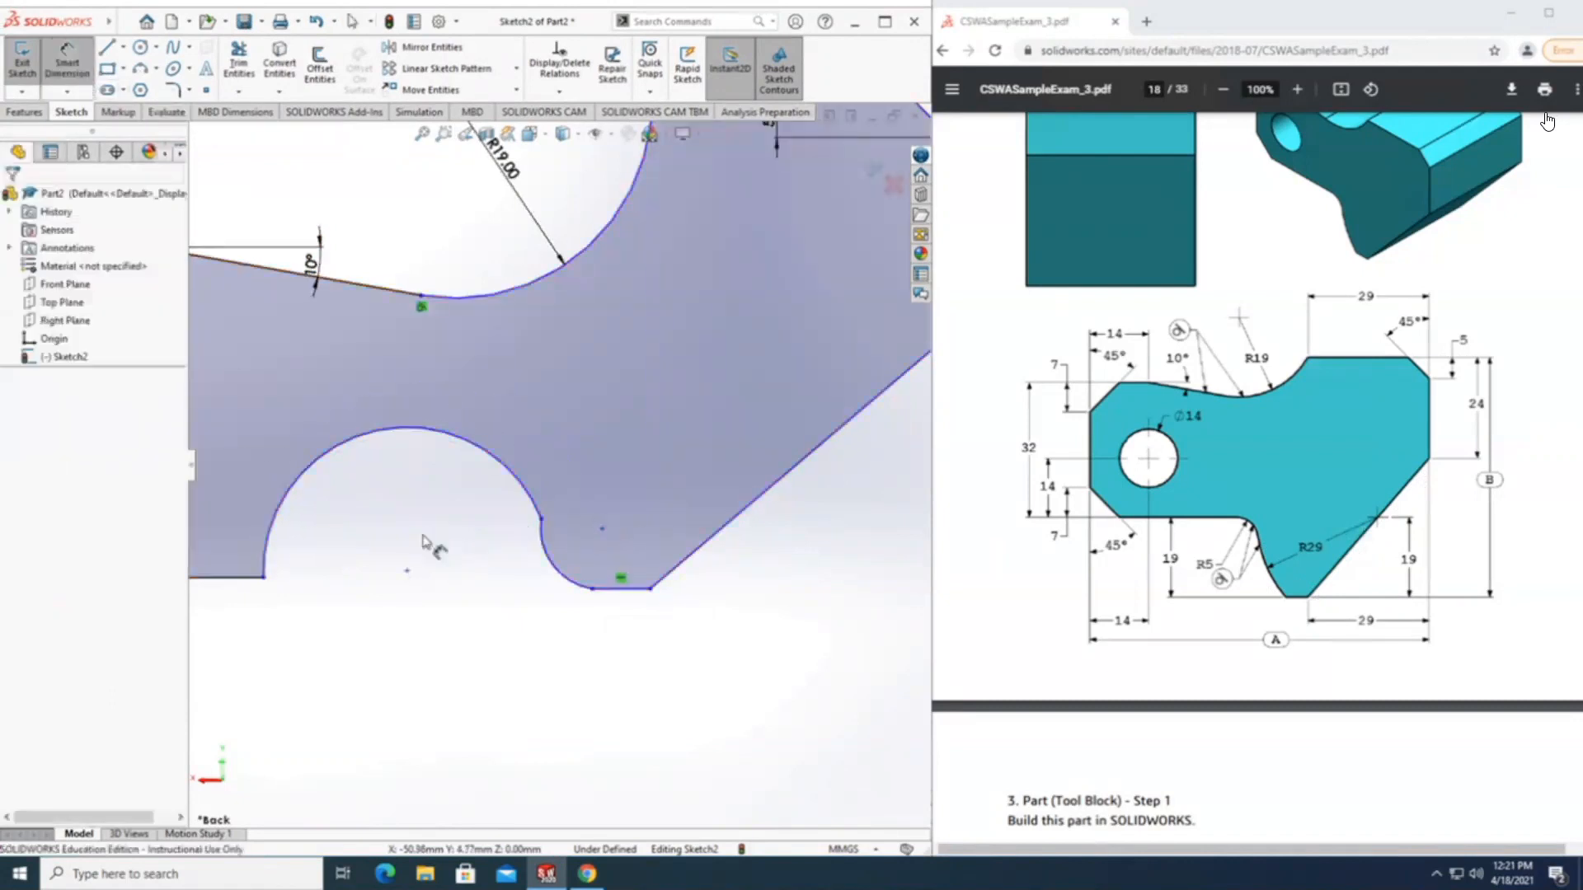
click(565, 571)
click(573, 554)
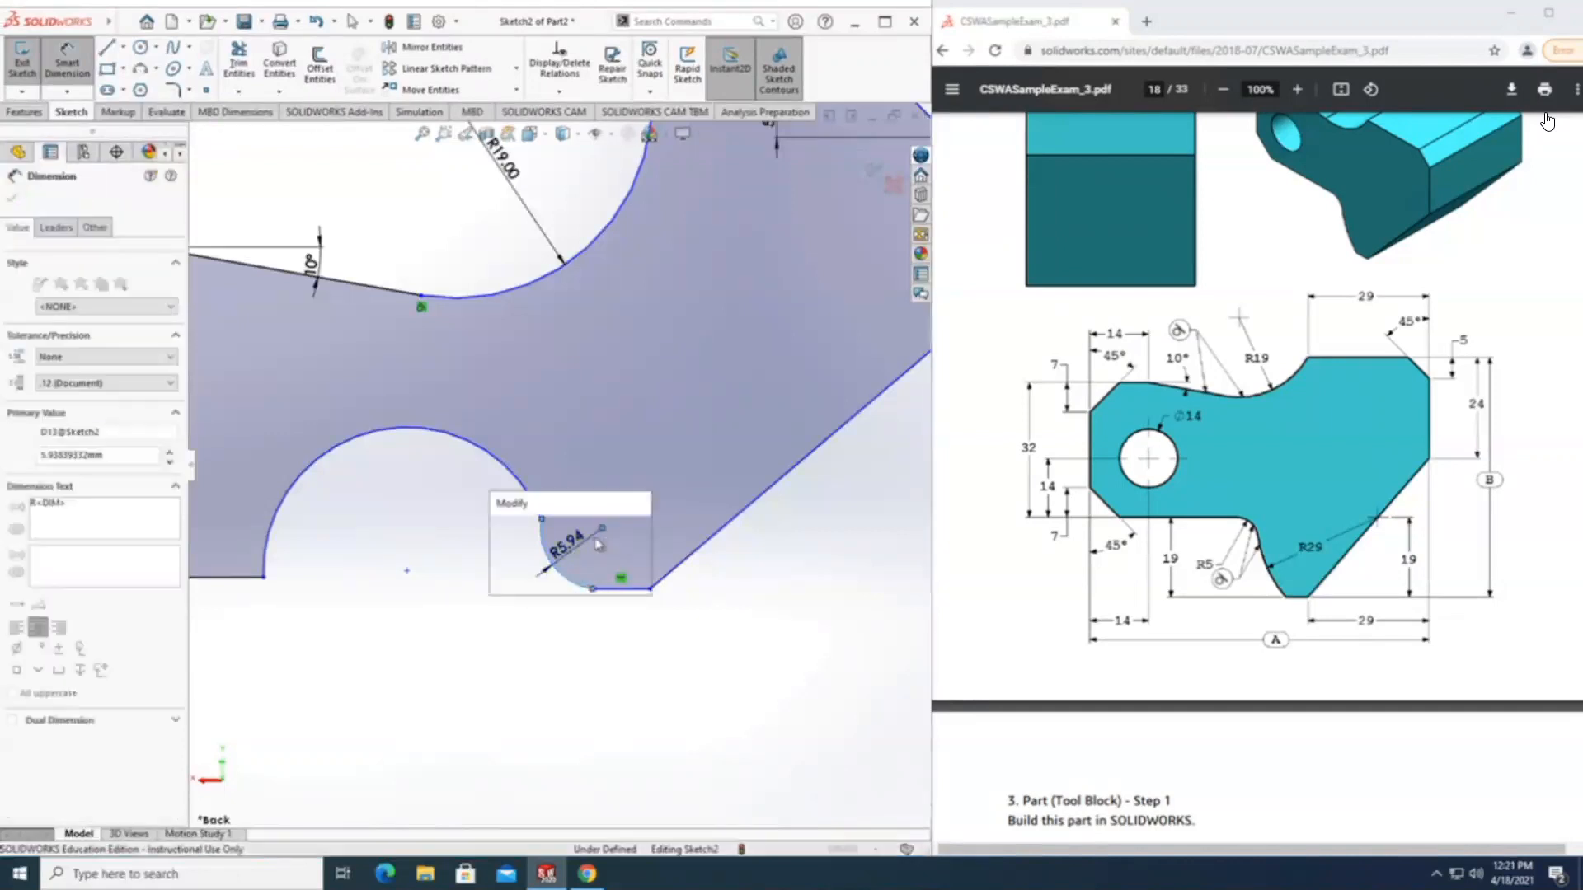
text(29)
key(Return)
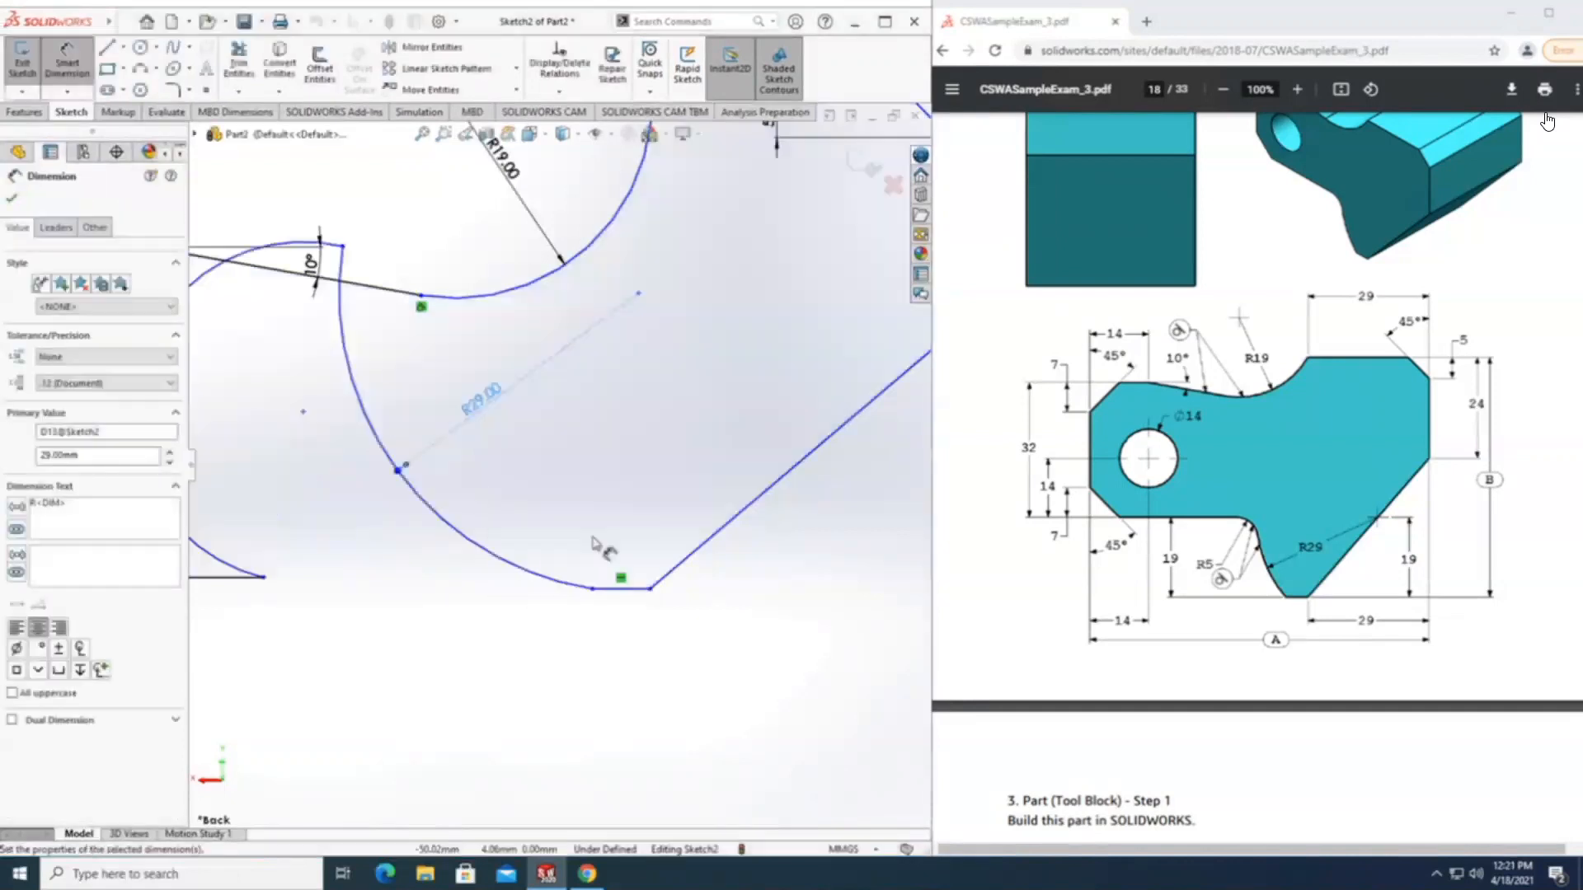
Dimension the radius of the arc joining the bottom-left horizontal line to the R29 arc as 5 mm.
scroll(576, 463, up, 5)
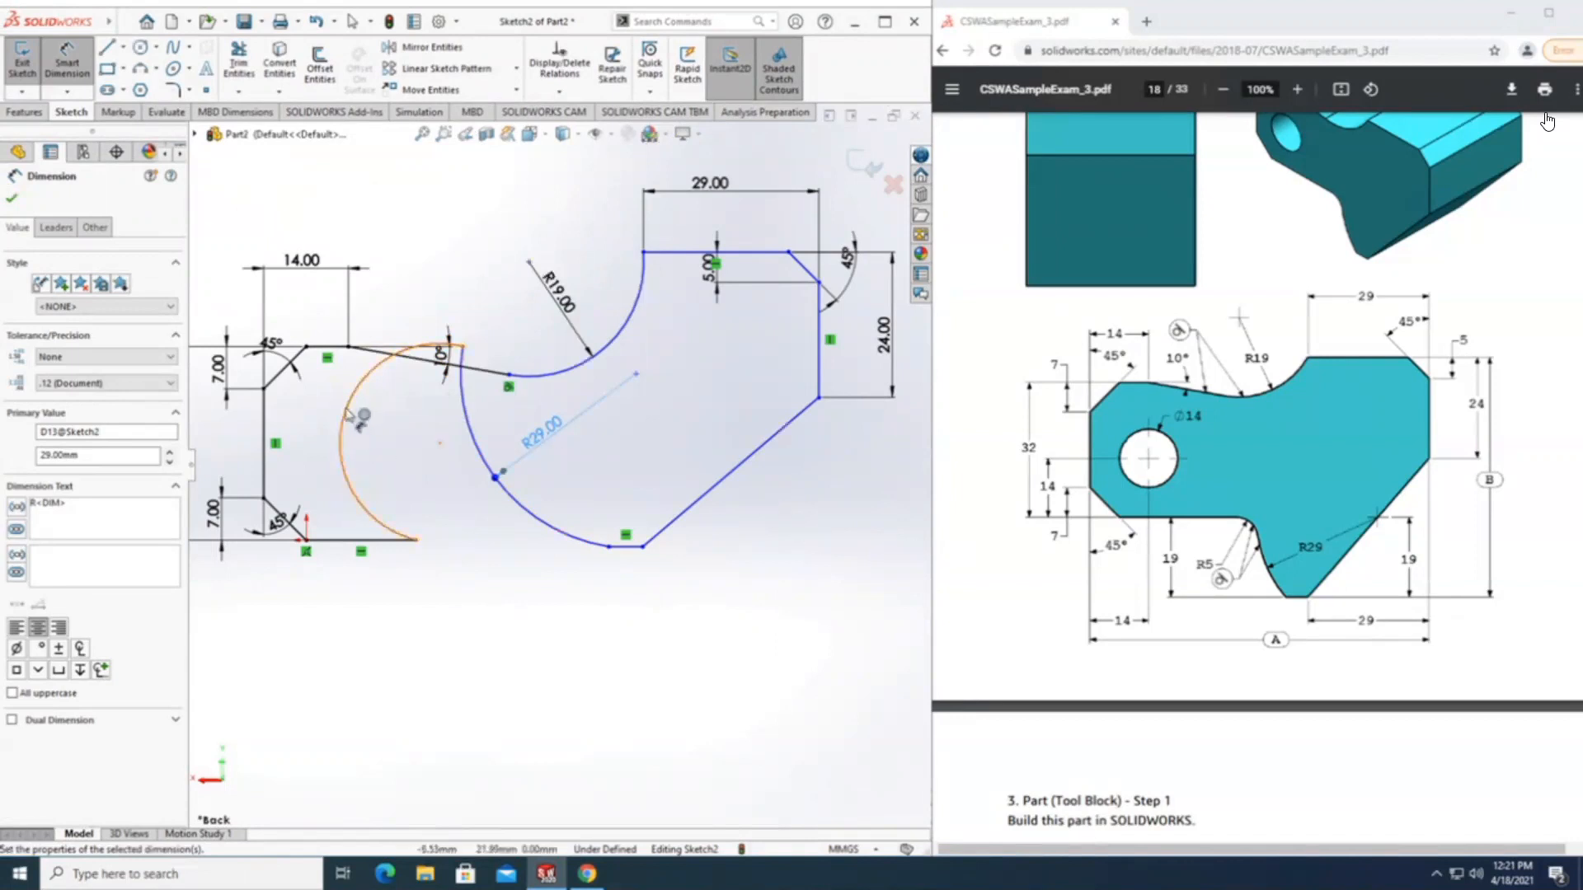
click(347, 410)
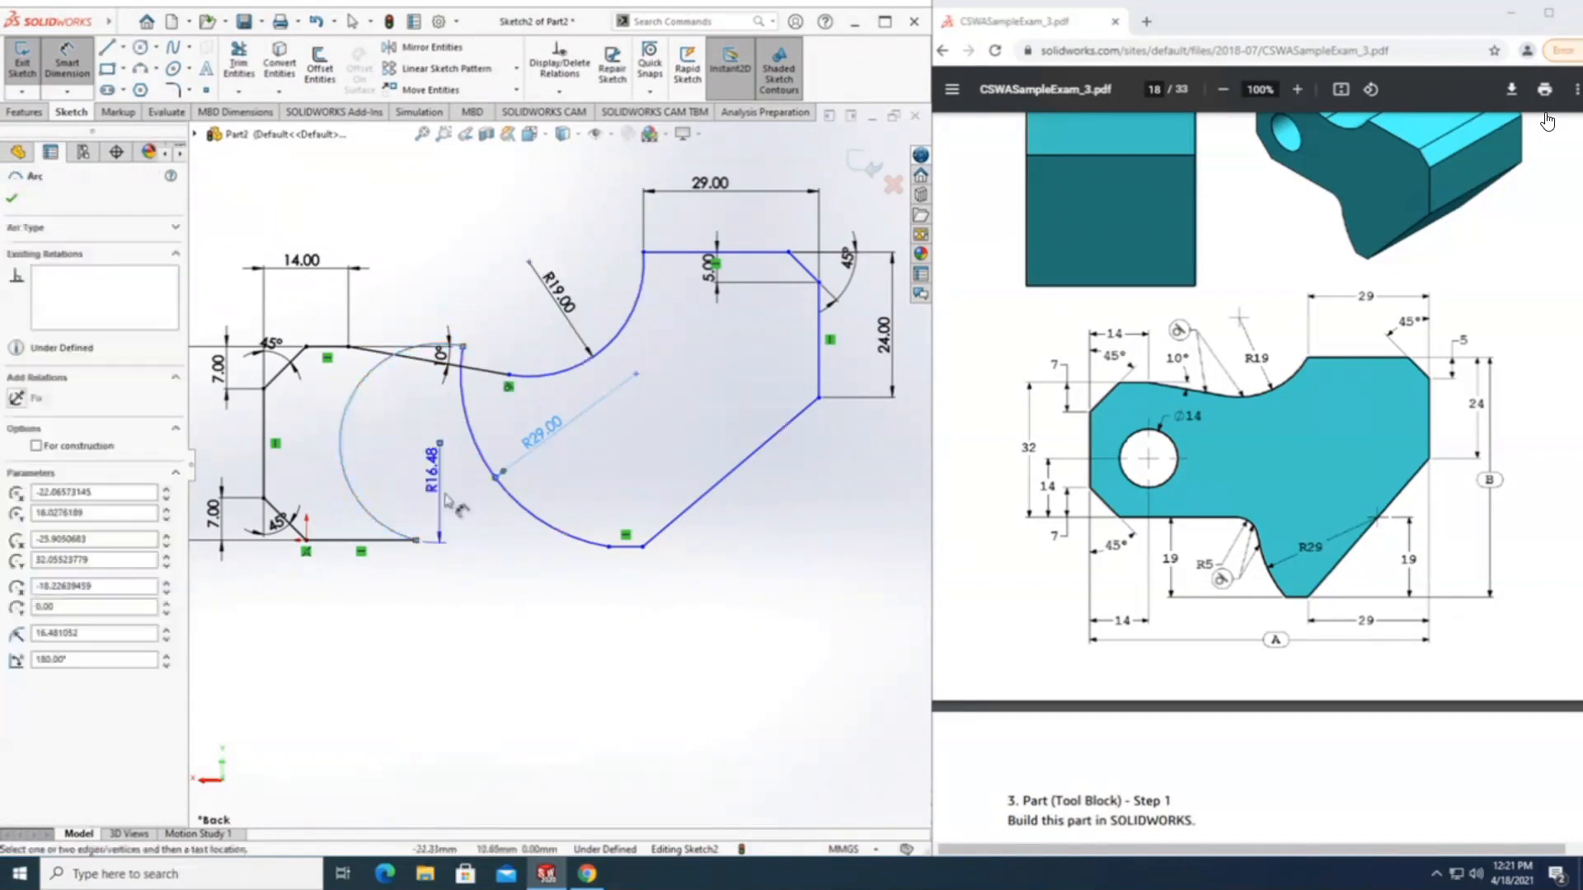
click(402, 445)
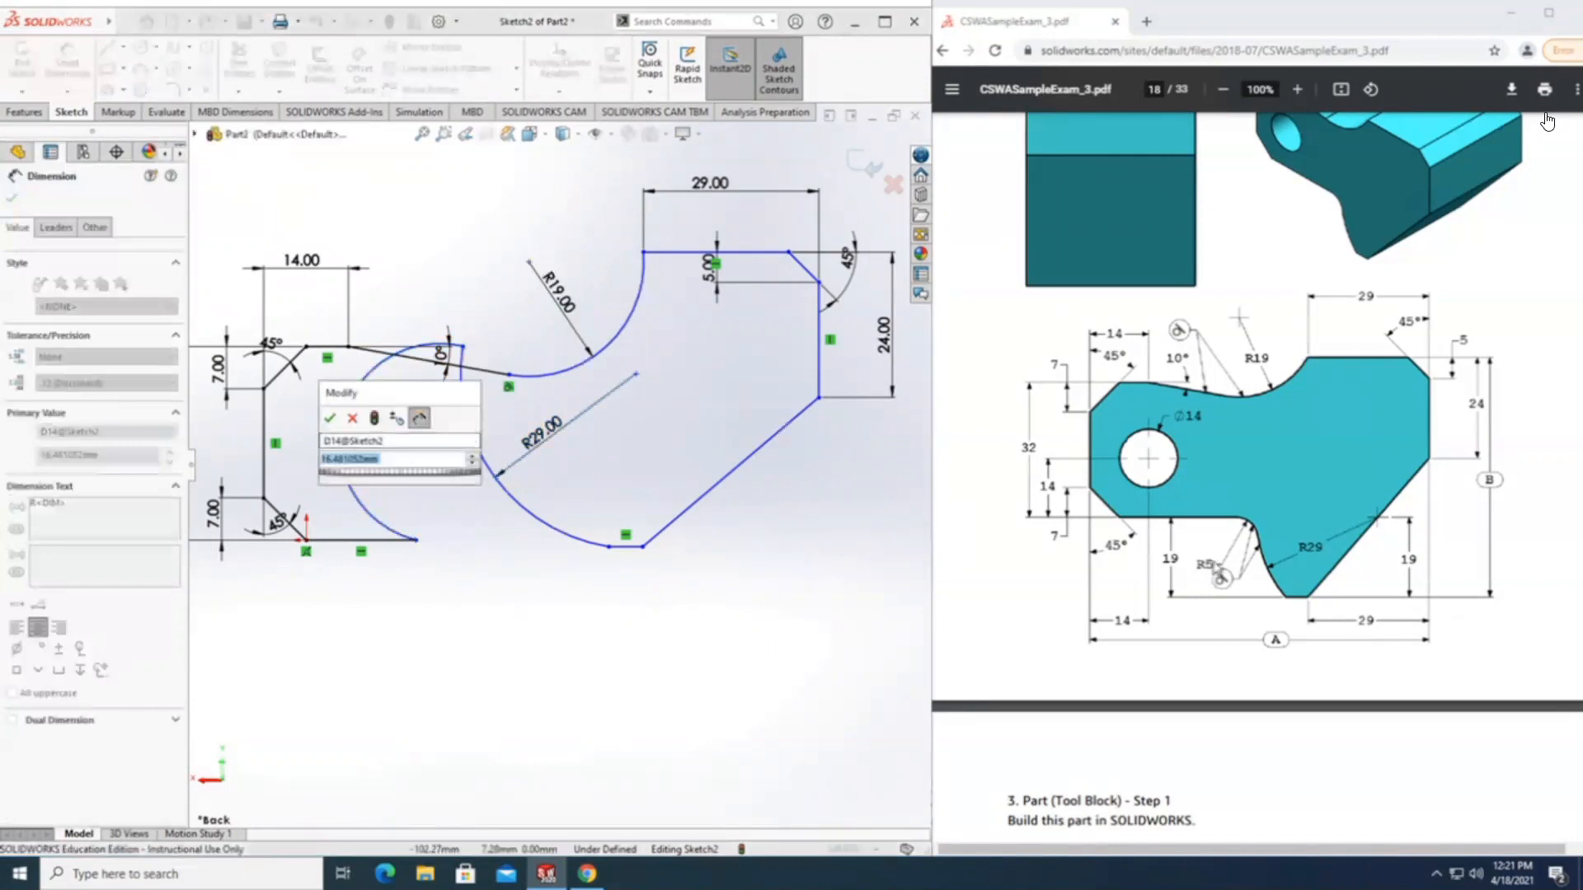
text(5)
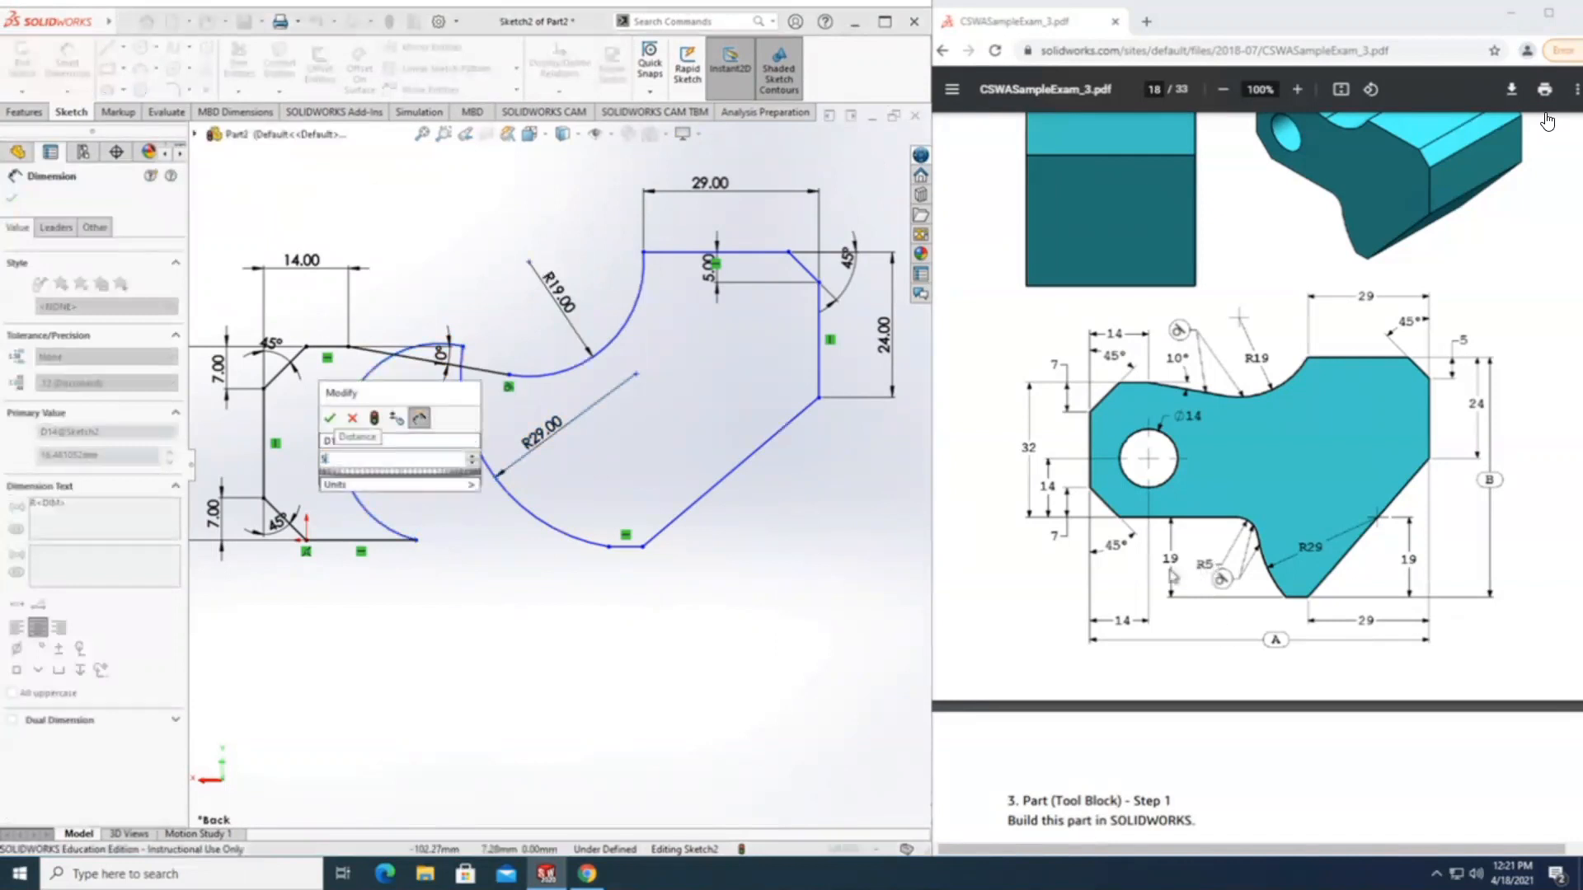
key(Return)
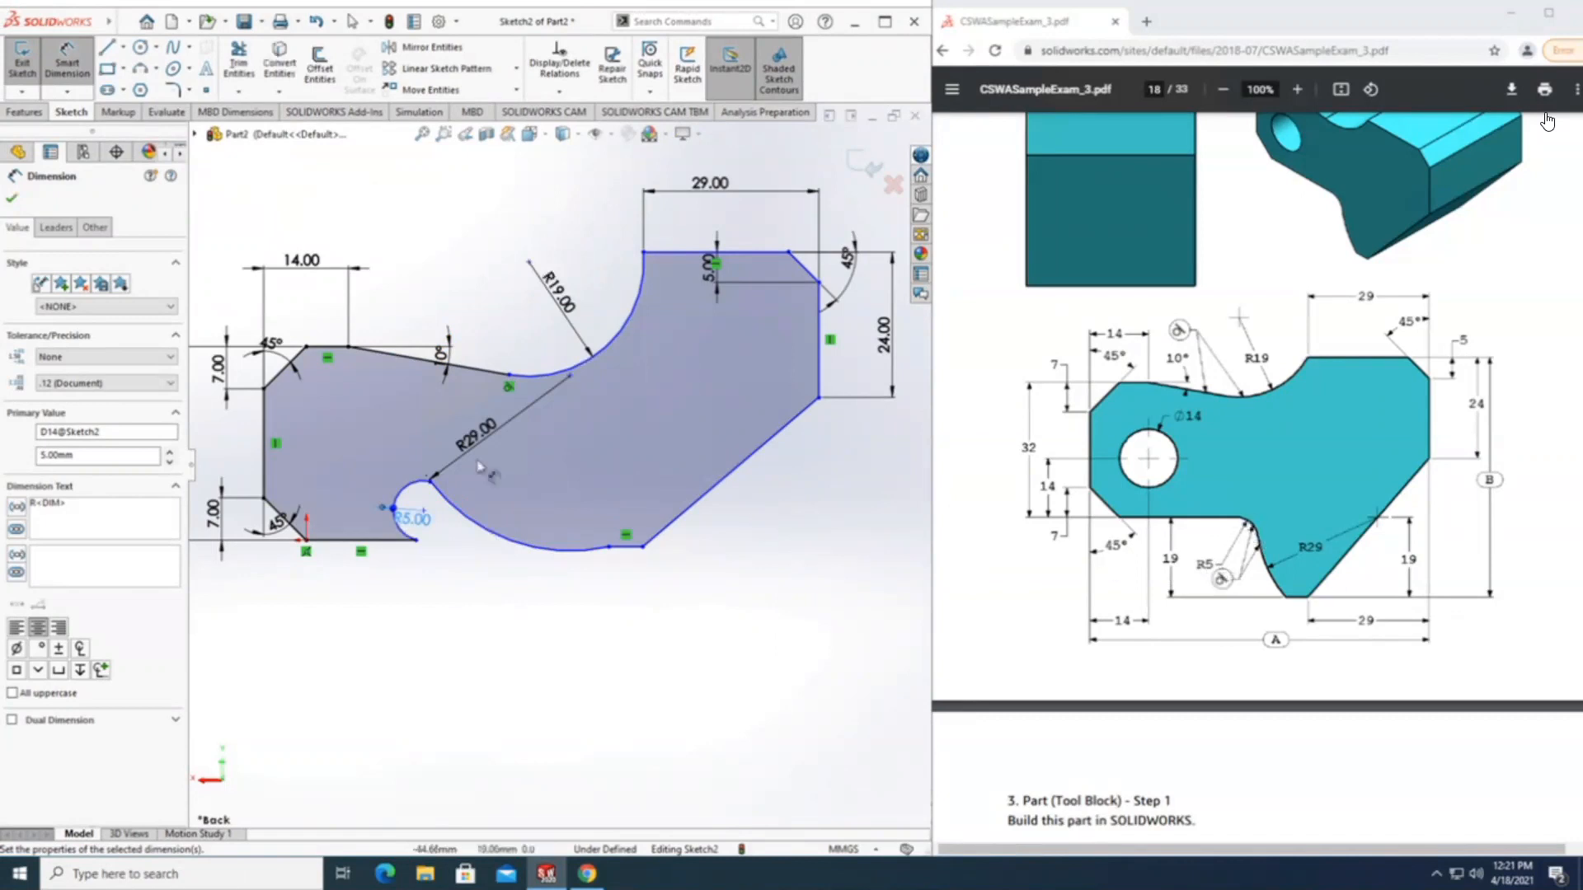
Try to make the R5 arc tangent to the bottom-left horizontal line.
scroll(395, 567, down, 3)
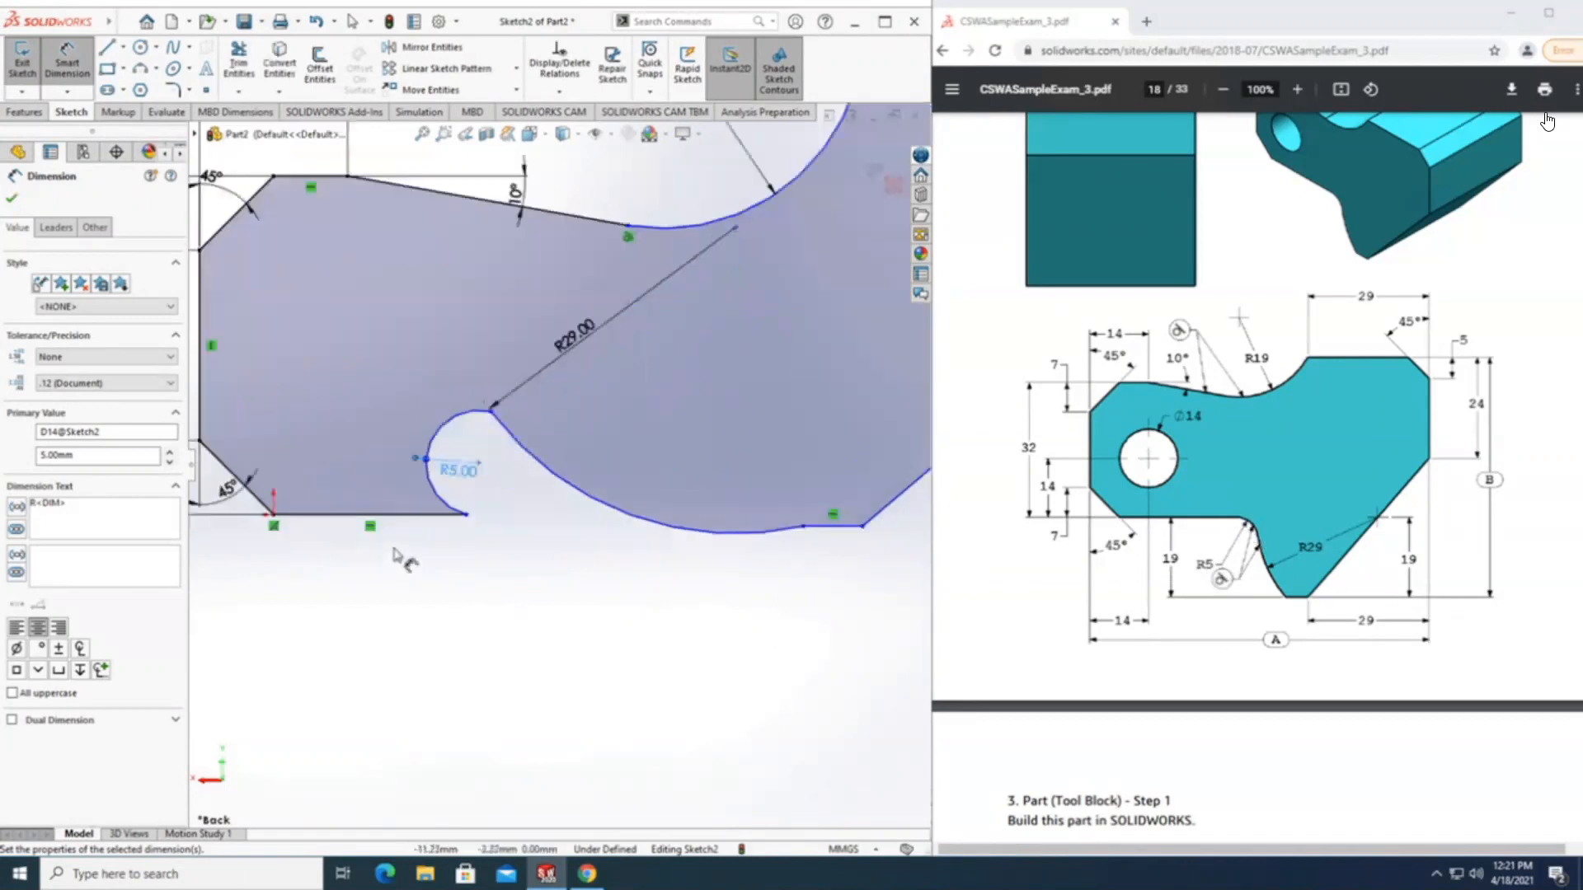
click(523, 502)
click(436, 486)
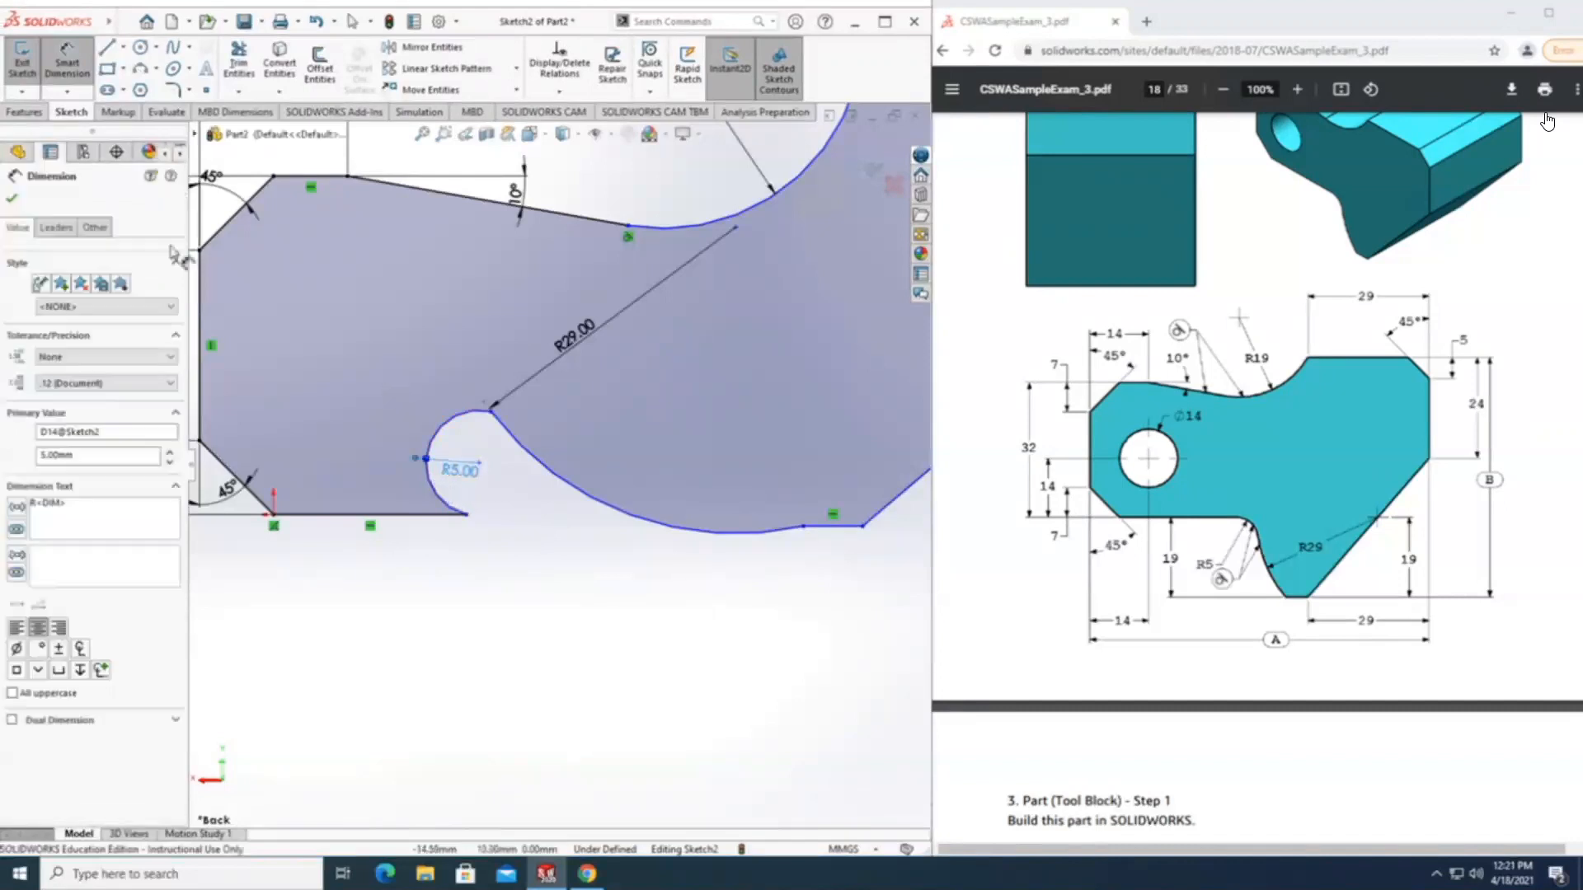
click(430, 495)
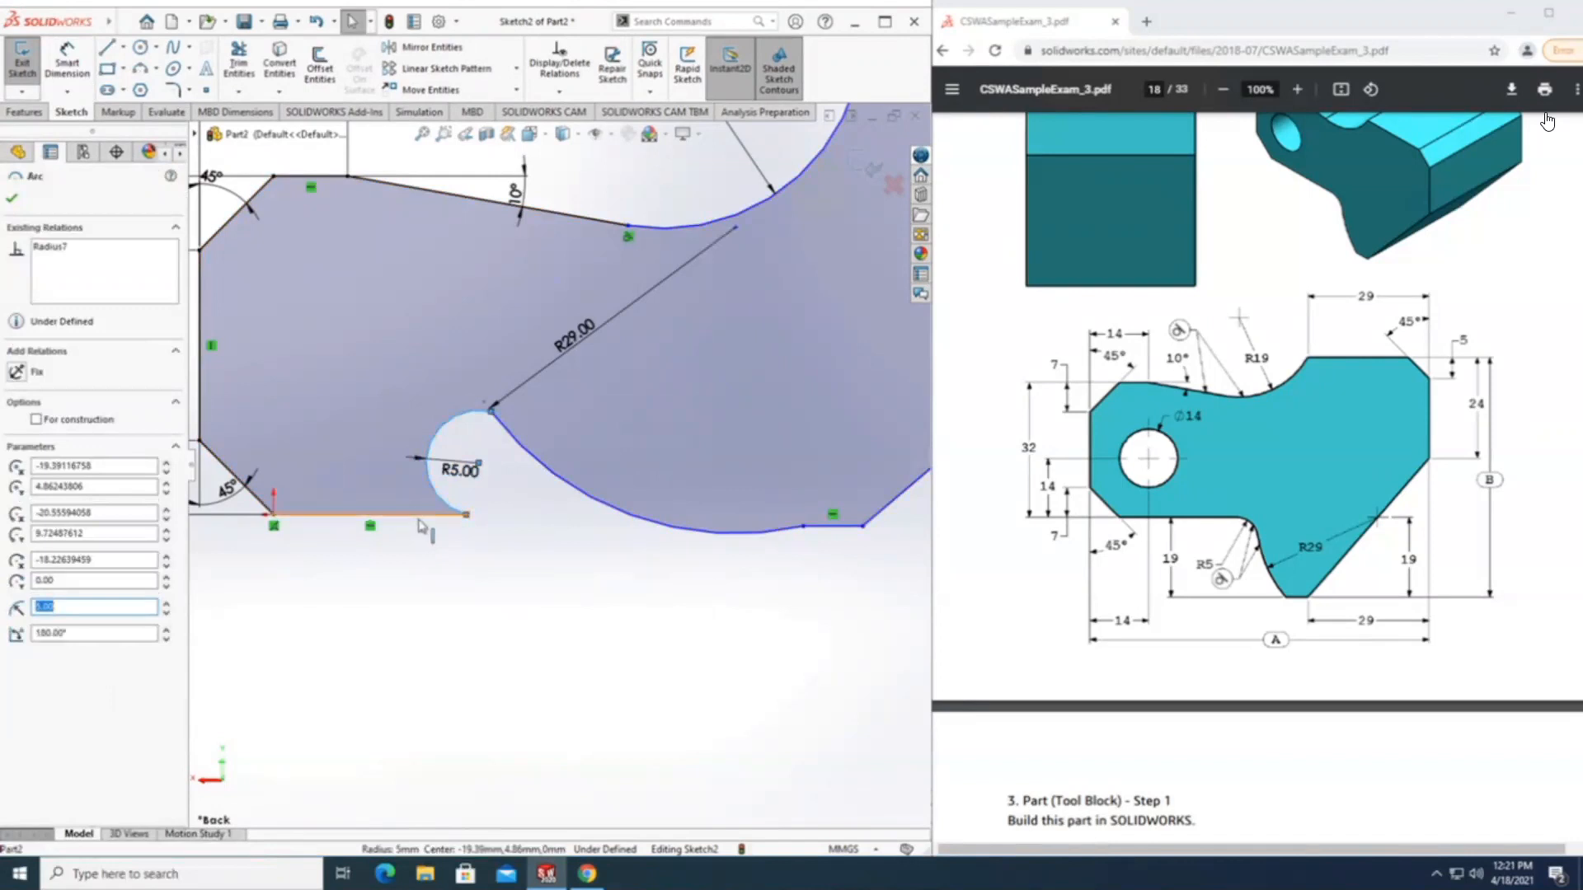
ctrl+click(420, 516)
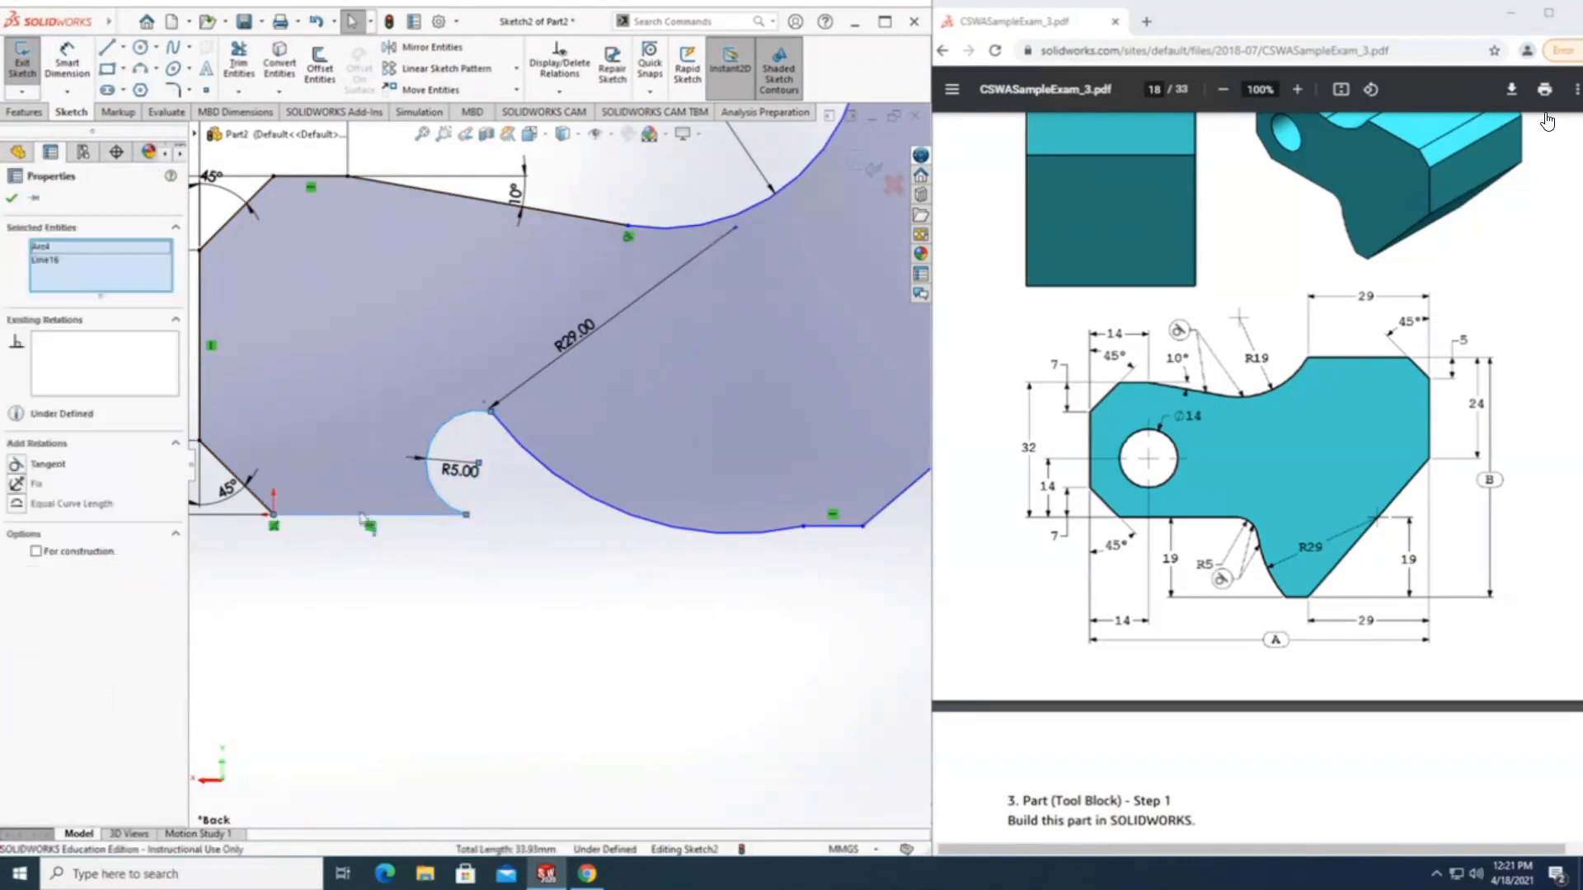
click(15, 465)
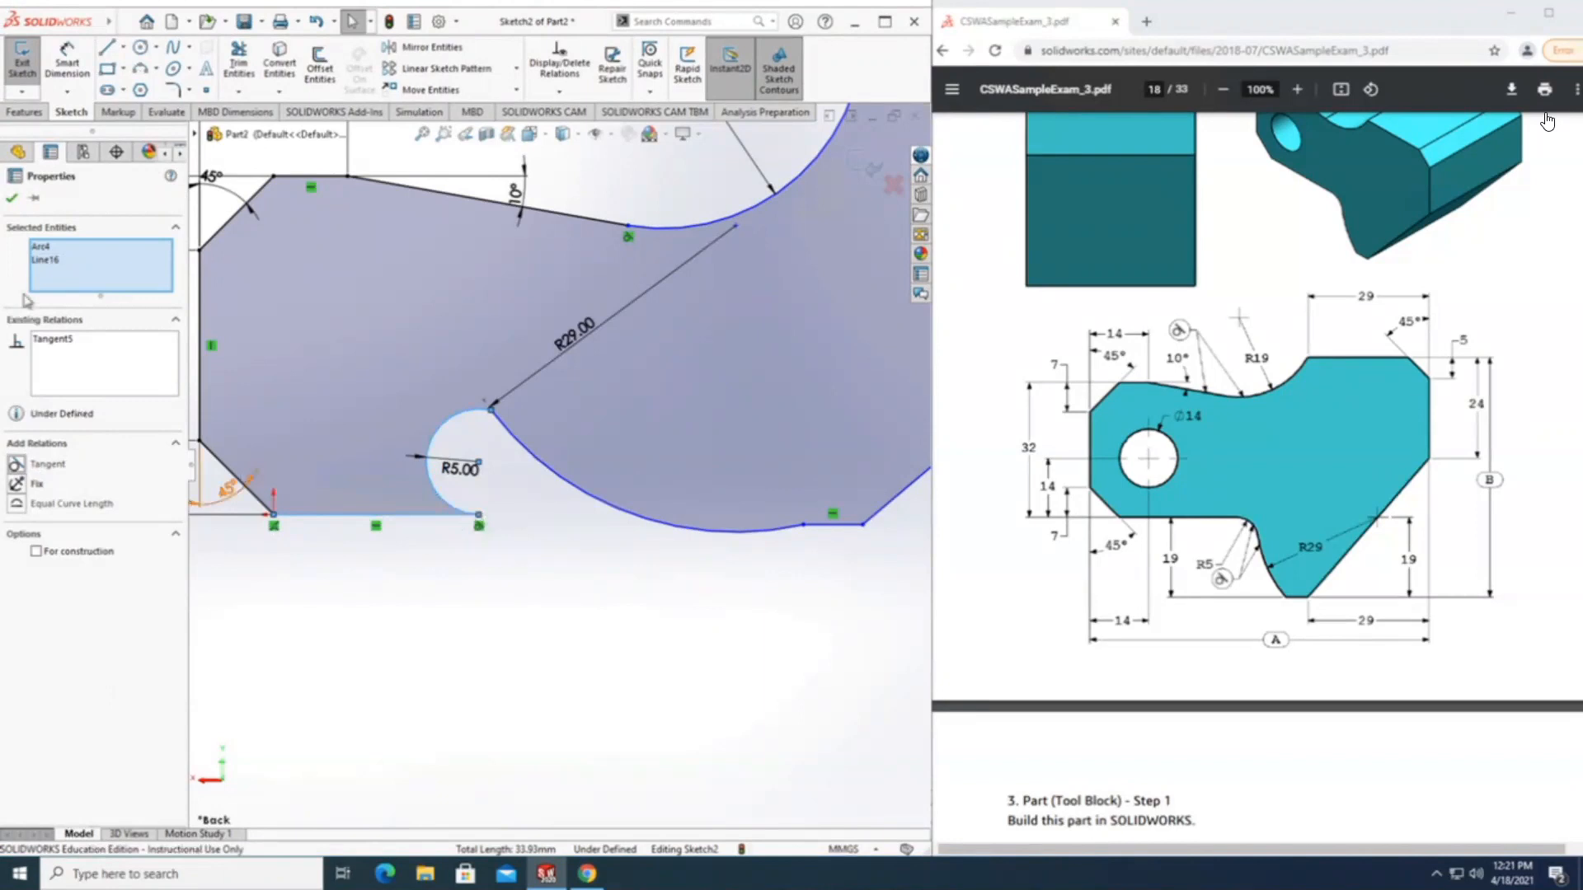
Delete the tangent relation between the R5 arc and the bottom-left horizontal line.
right_click(53, 341)
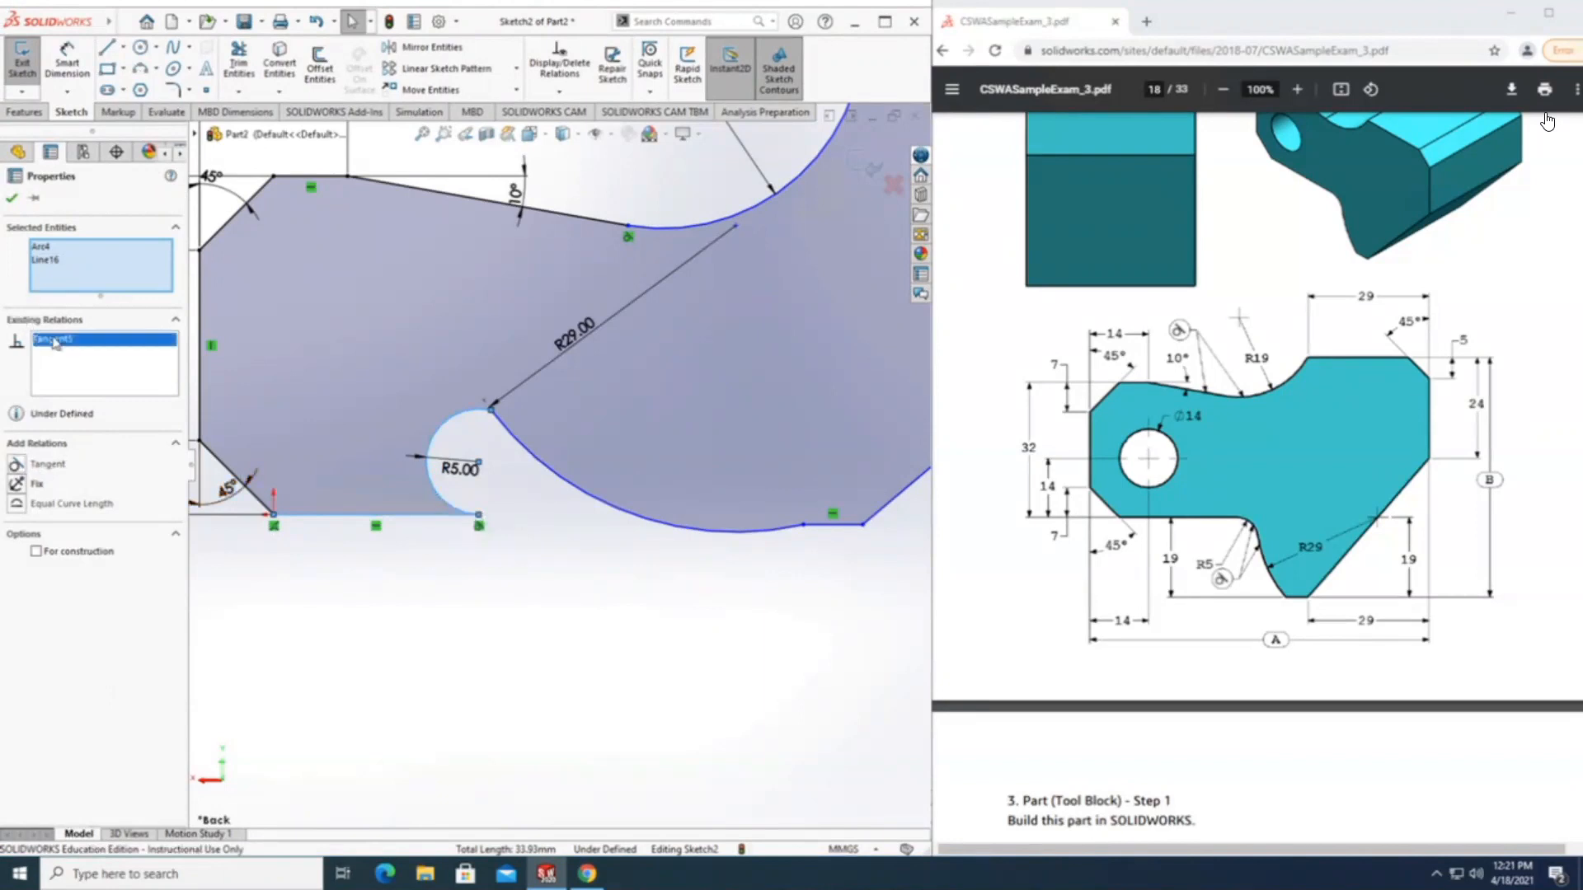
click(97, 363)
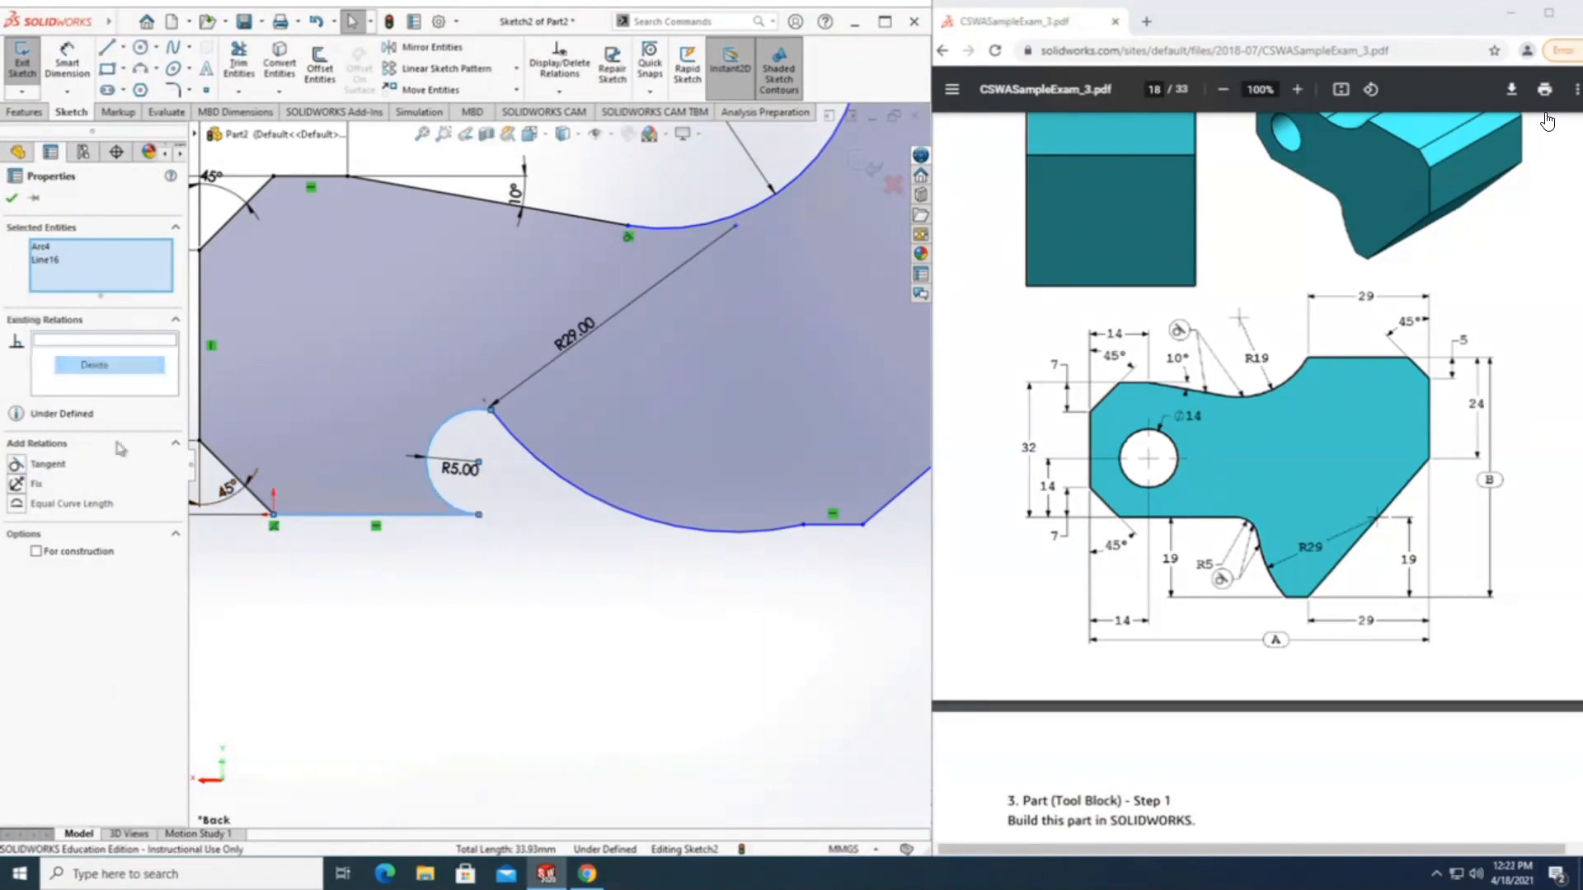
click(510, 502)
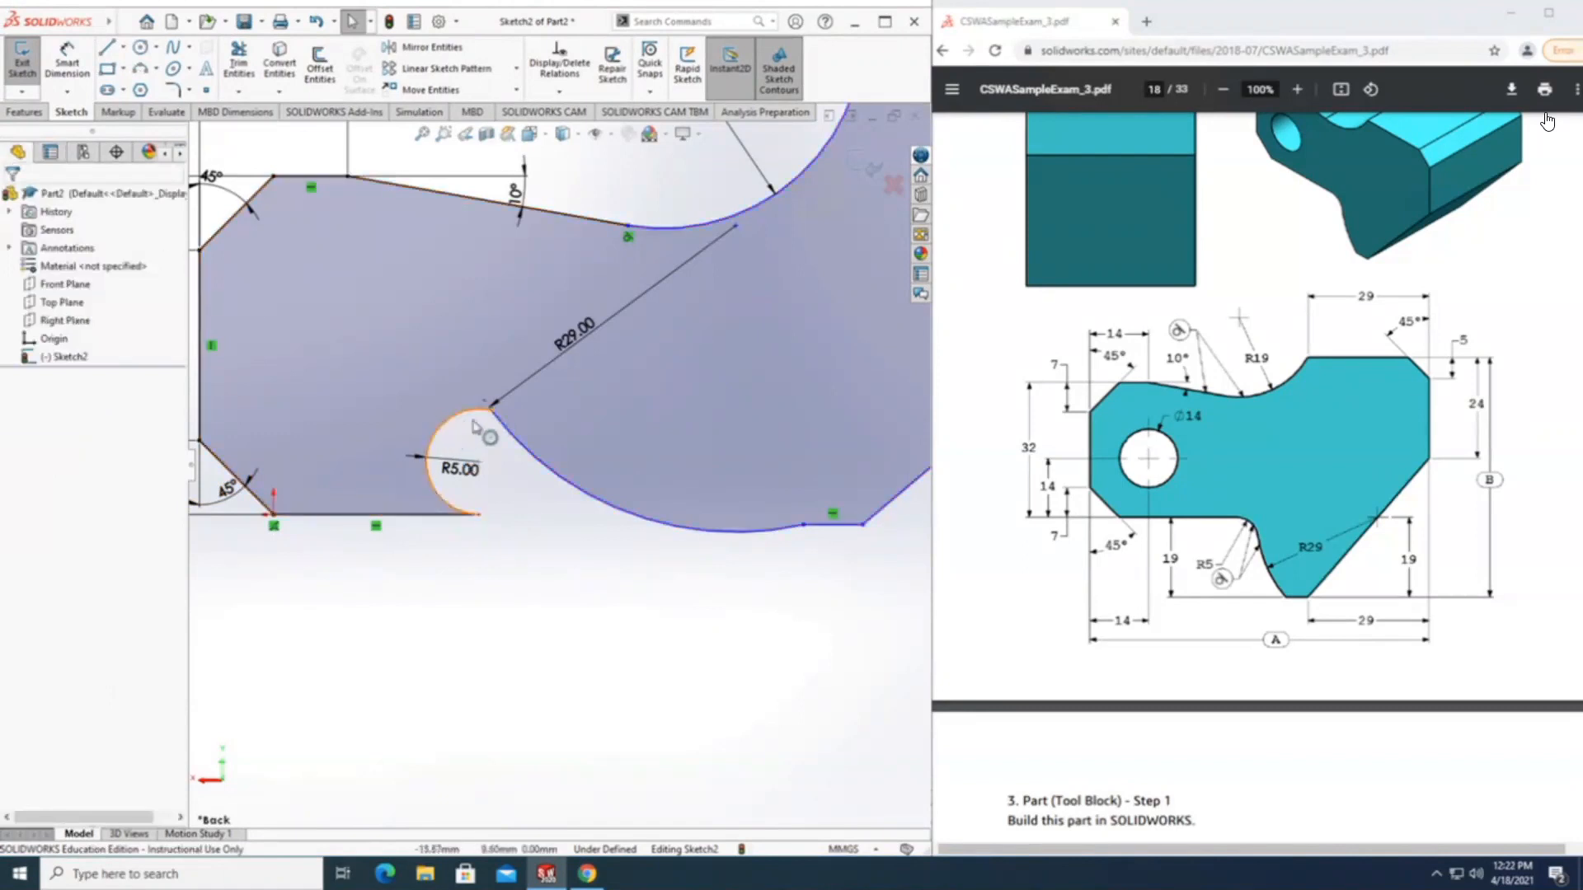
Move the shared endpoint of the R5 and R29 arcs toward the short bottom line, to about X -41.3, Y 1 mm.
click(441, 429)
mouse_move(442, 419)
mouse_down()
mouse_move(481, 413)
mouse_move(457, 429)
mouse_up()
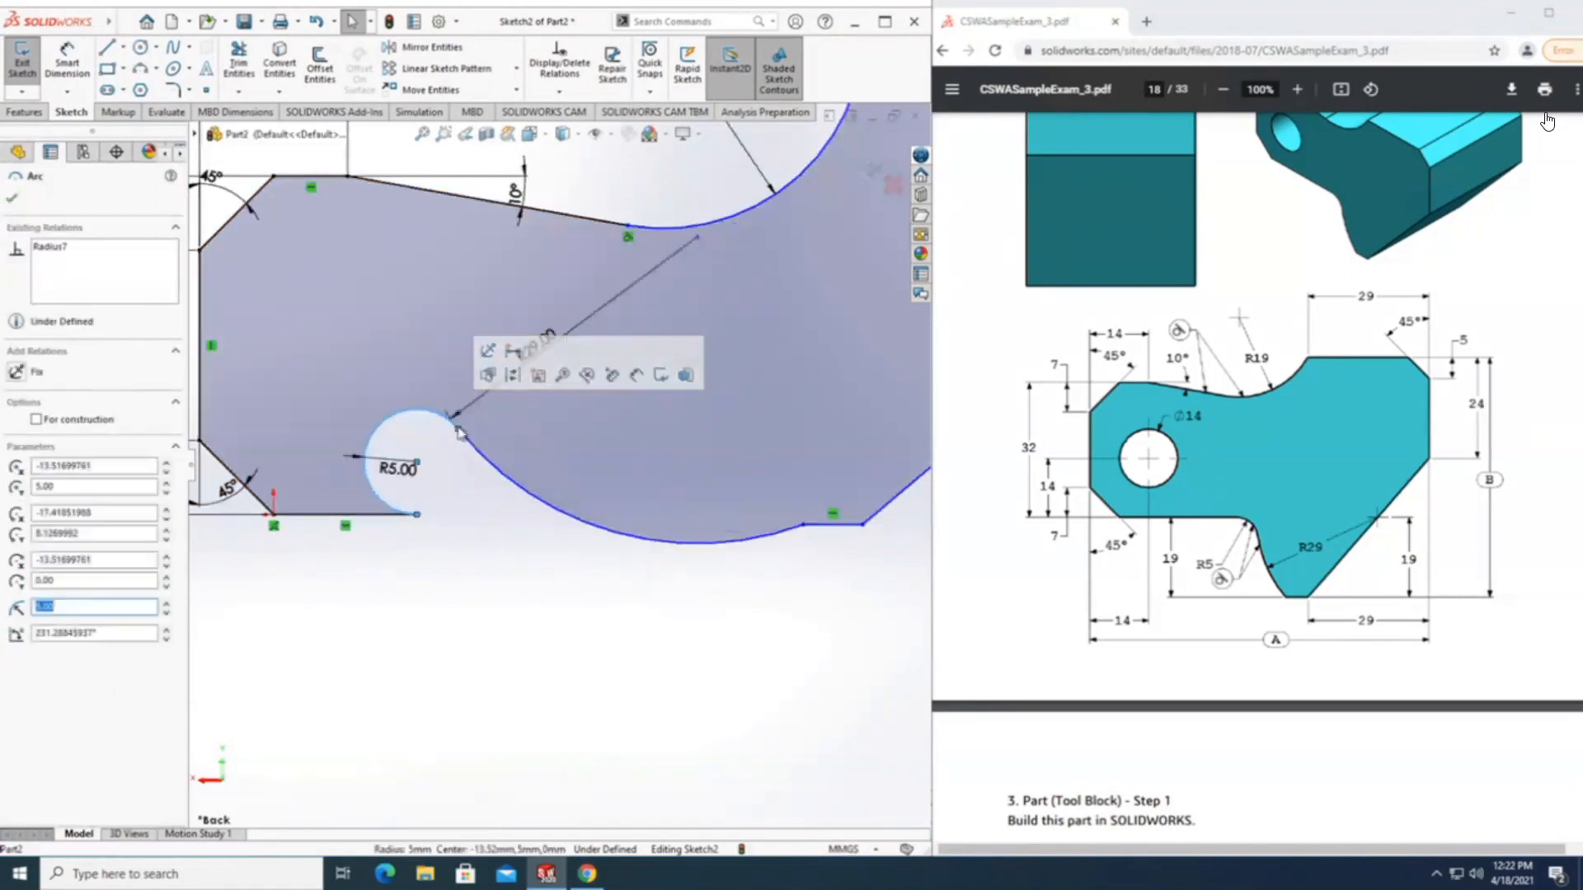
scroll(831, 601, down, 3)
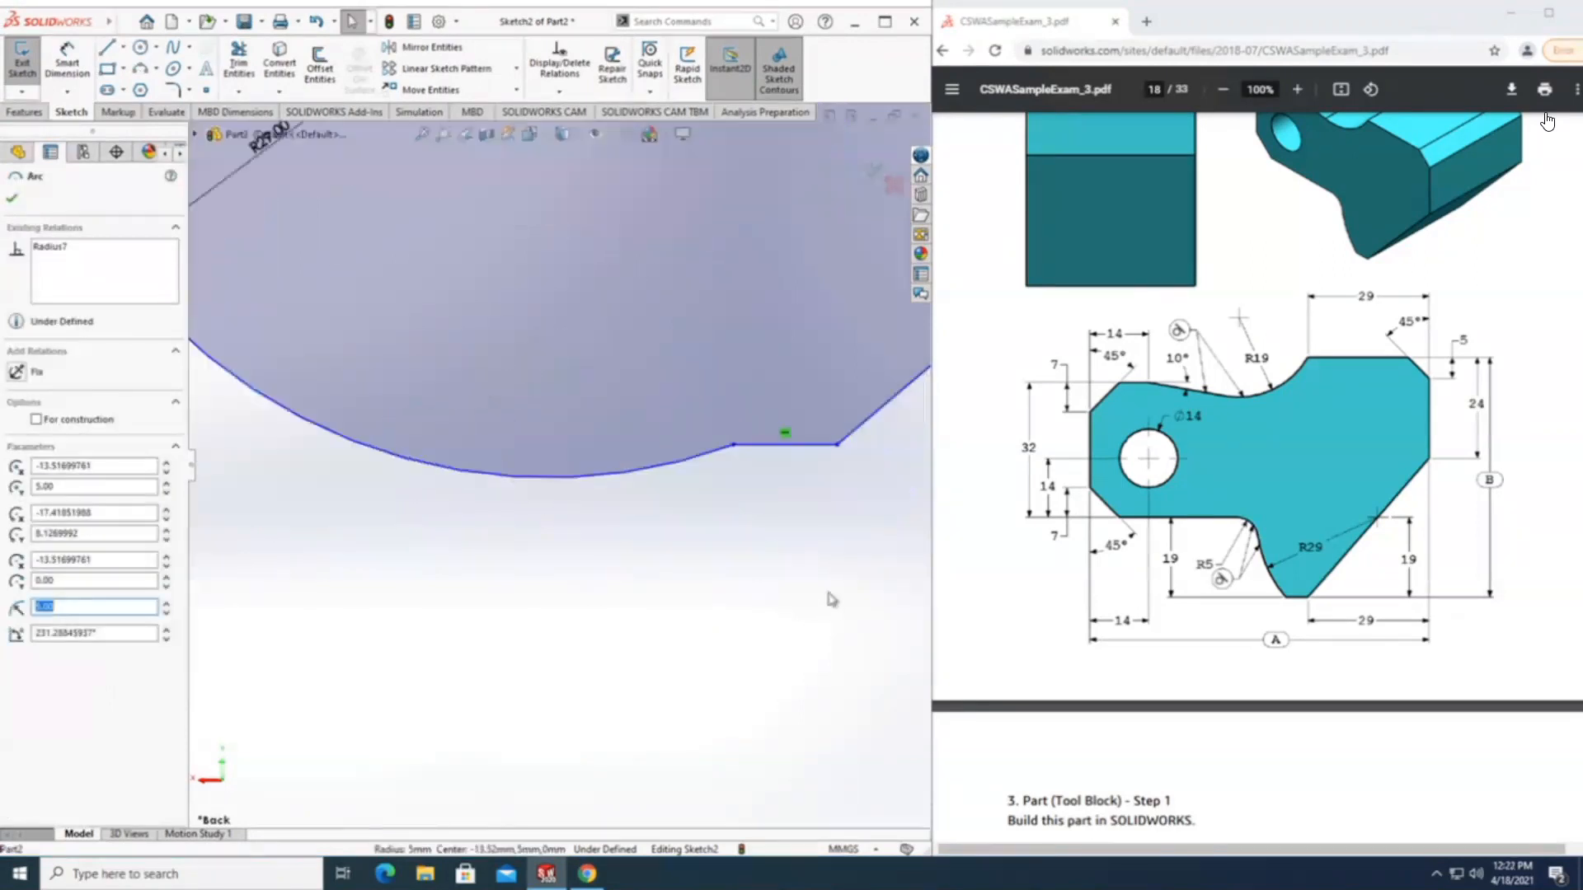
scroll(826, 596, up, 5)
scroll(757, 564, up, 2)
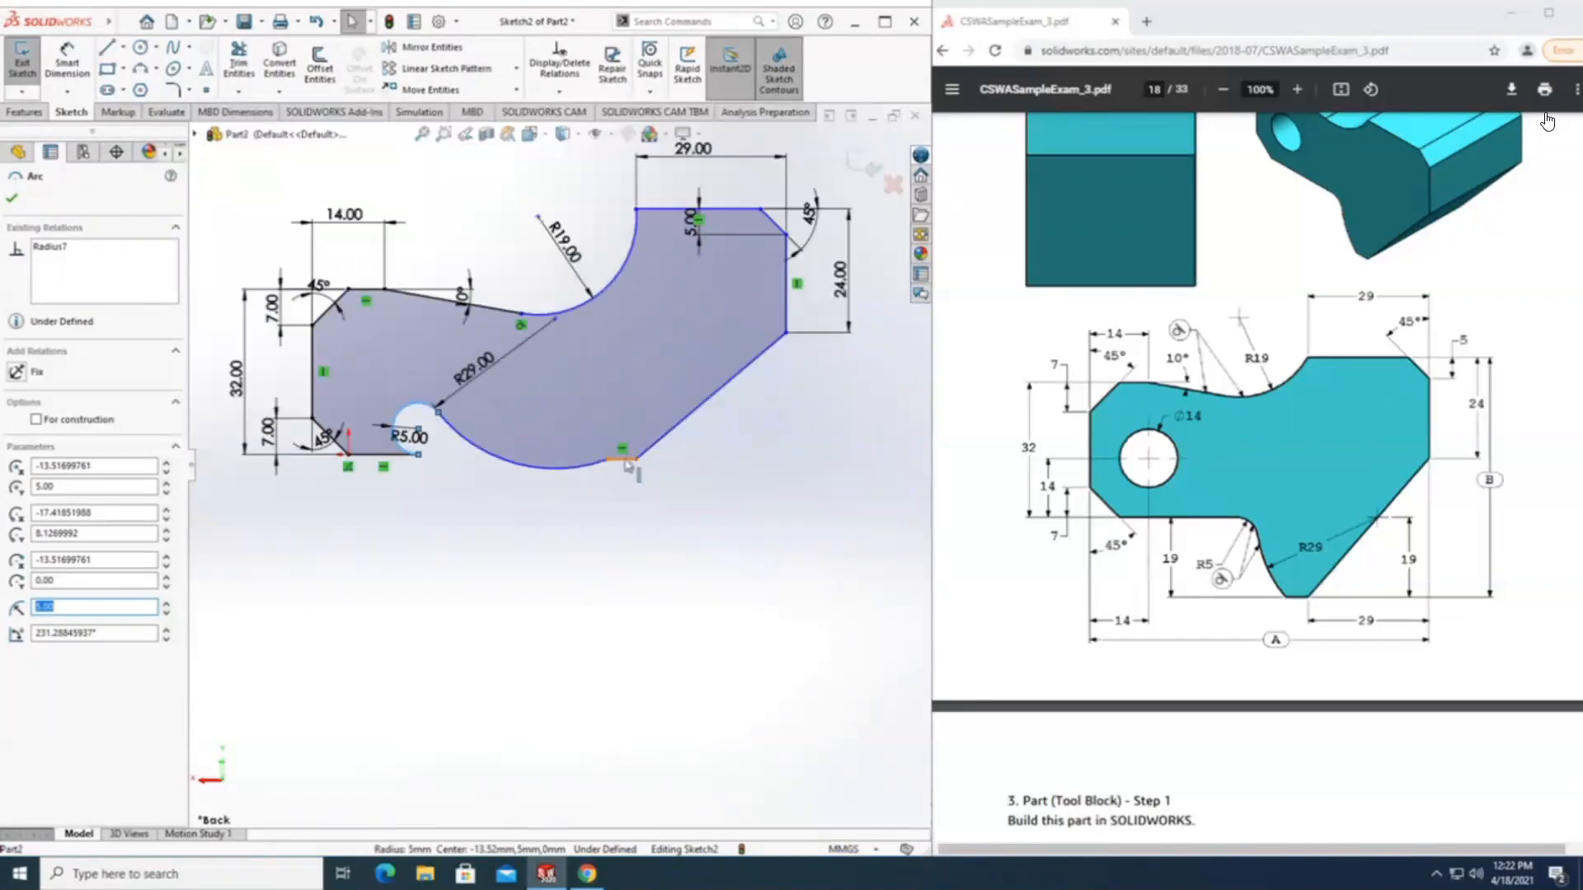
click(621, 464)
drag(625, 504, 601, 478)
mouse_move(441, 416)
mouse_down()
mouse_move(571, 412)
mouse_move(573, 453)
mouse_move(557, 456)
mouse_up()
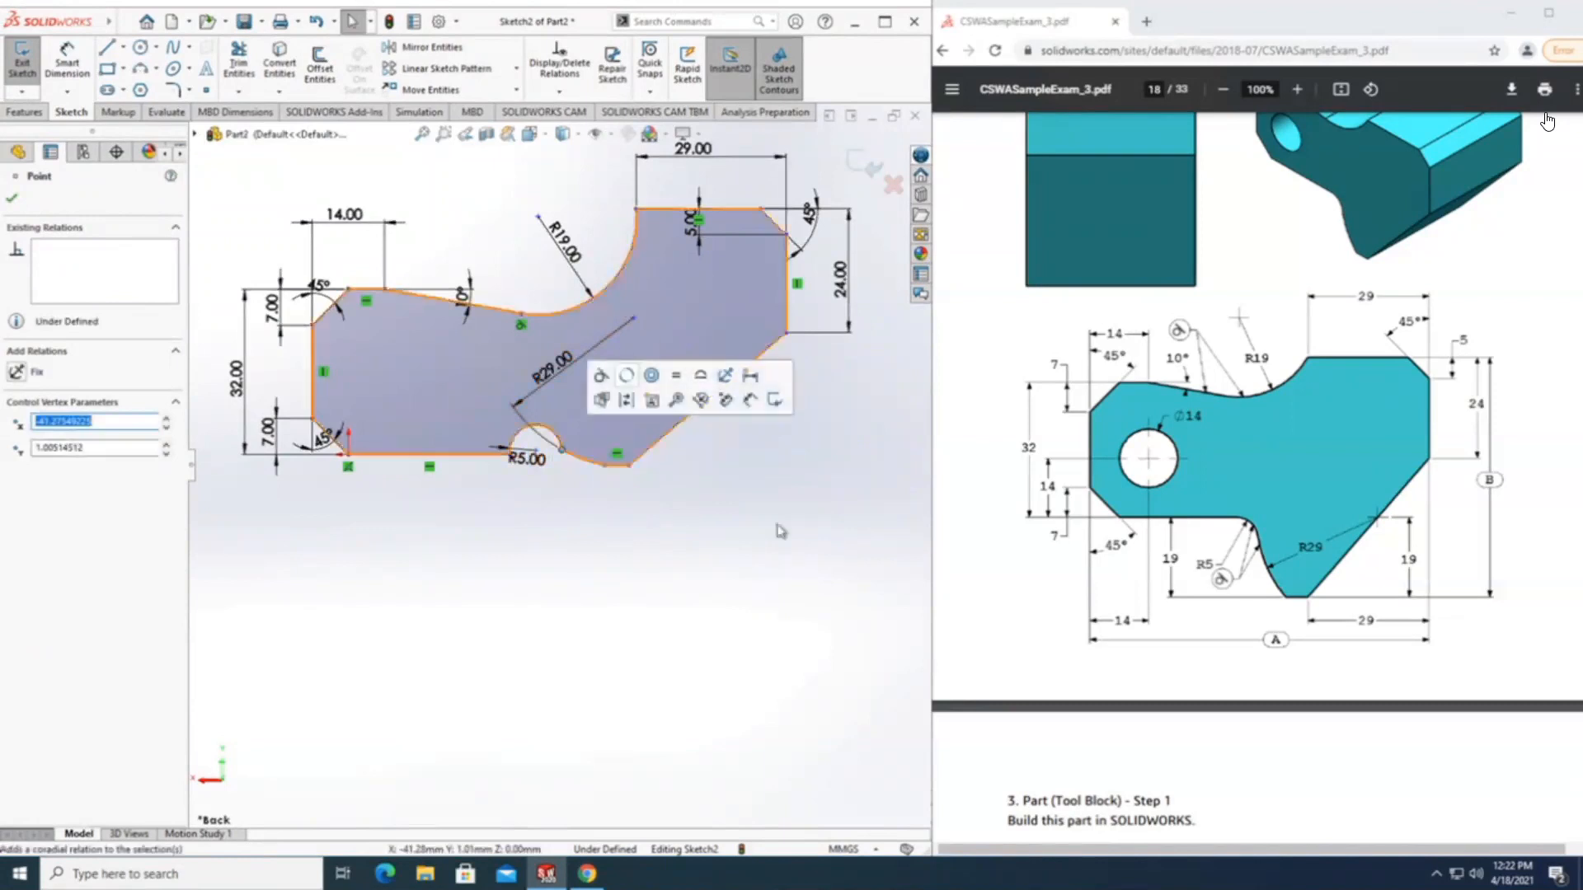
scroll(782, 571, down, 3)
scroll(779, 569, up, 3)
scroll(556, 548, up, 2)
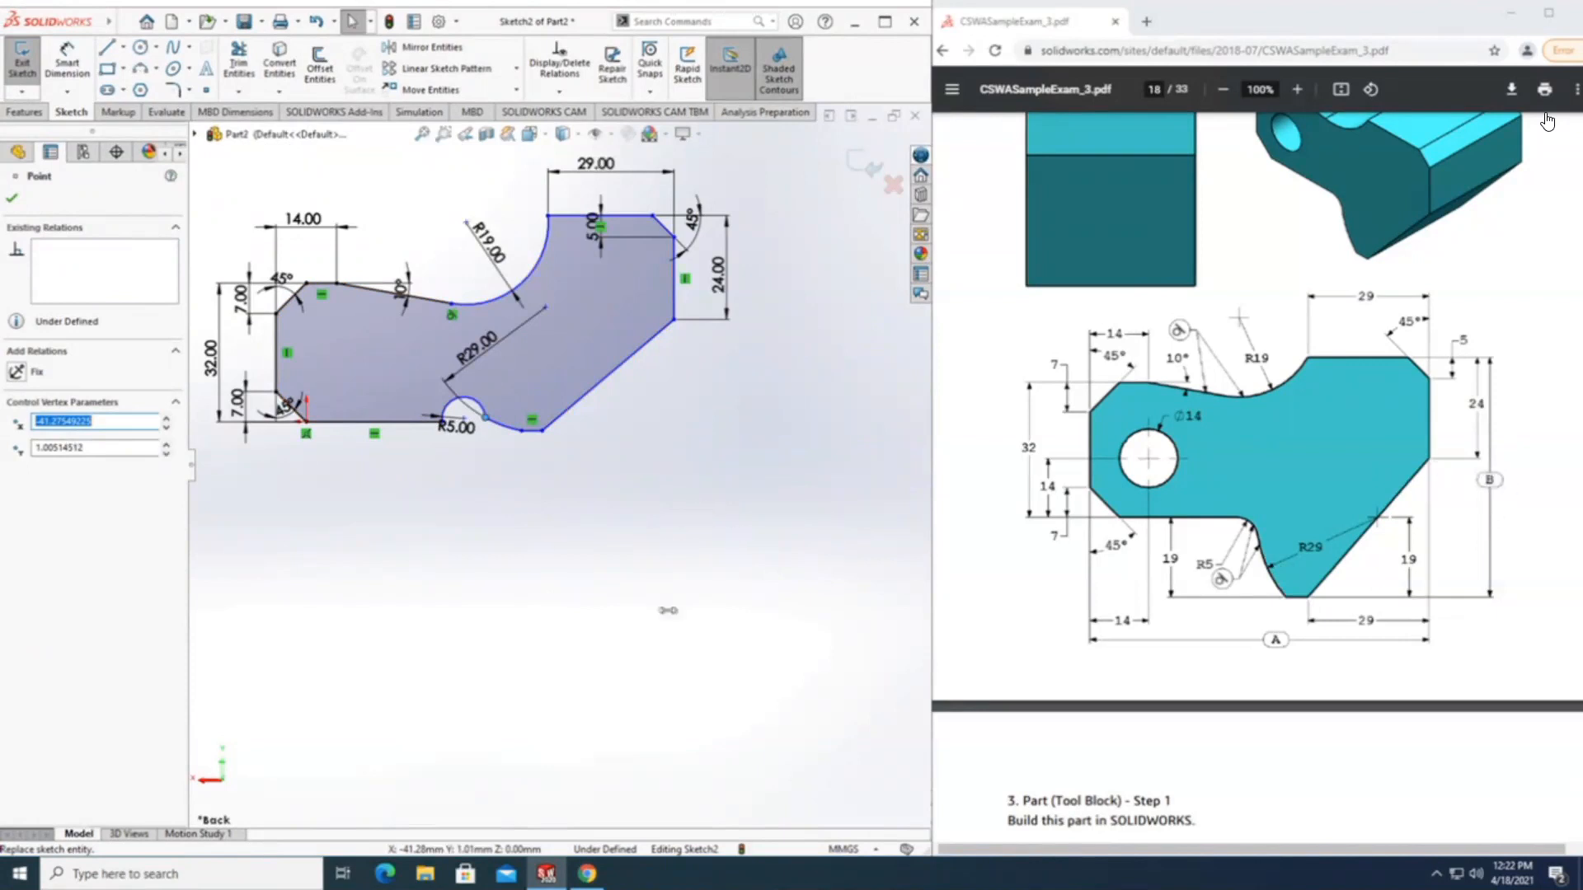
key(Escape)
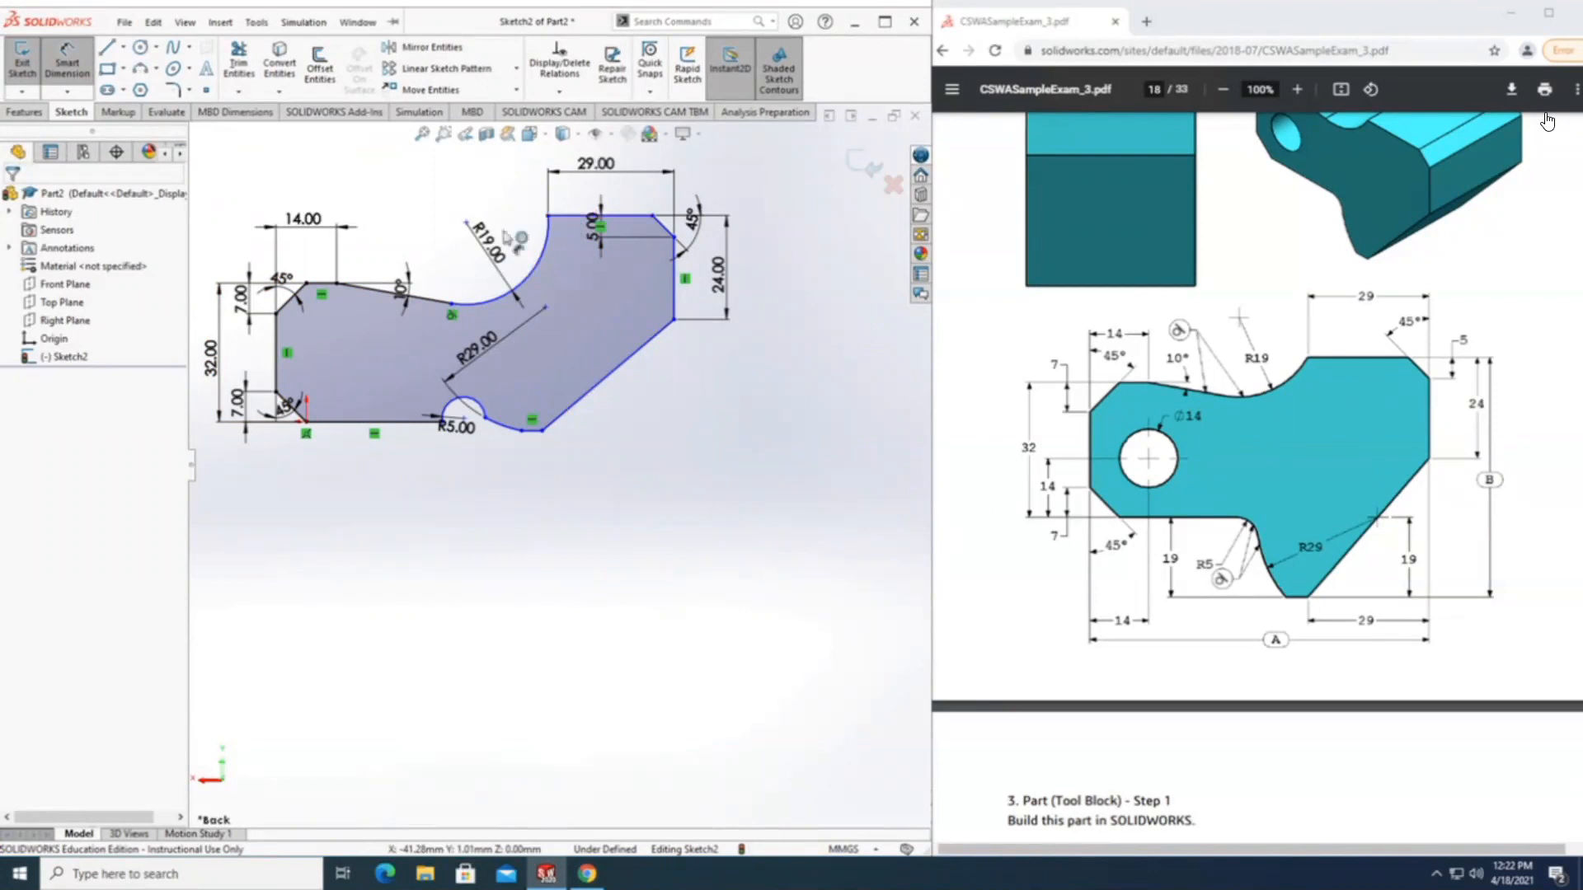
Dimension the vertical distance from the top horizontal line to the short bottom line, driving it with a new global variable named B.
click(570, 216)
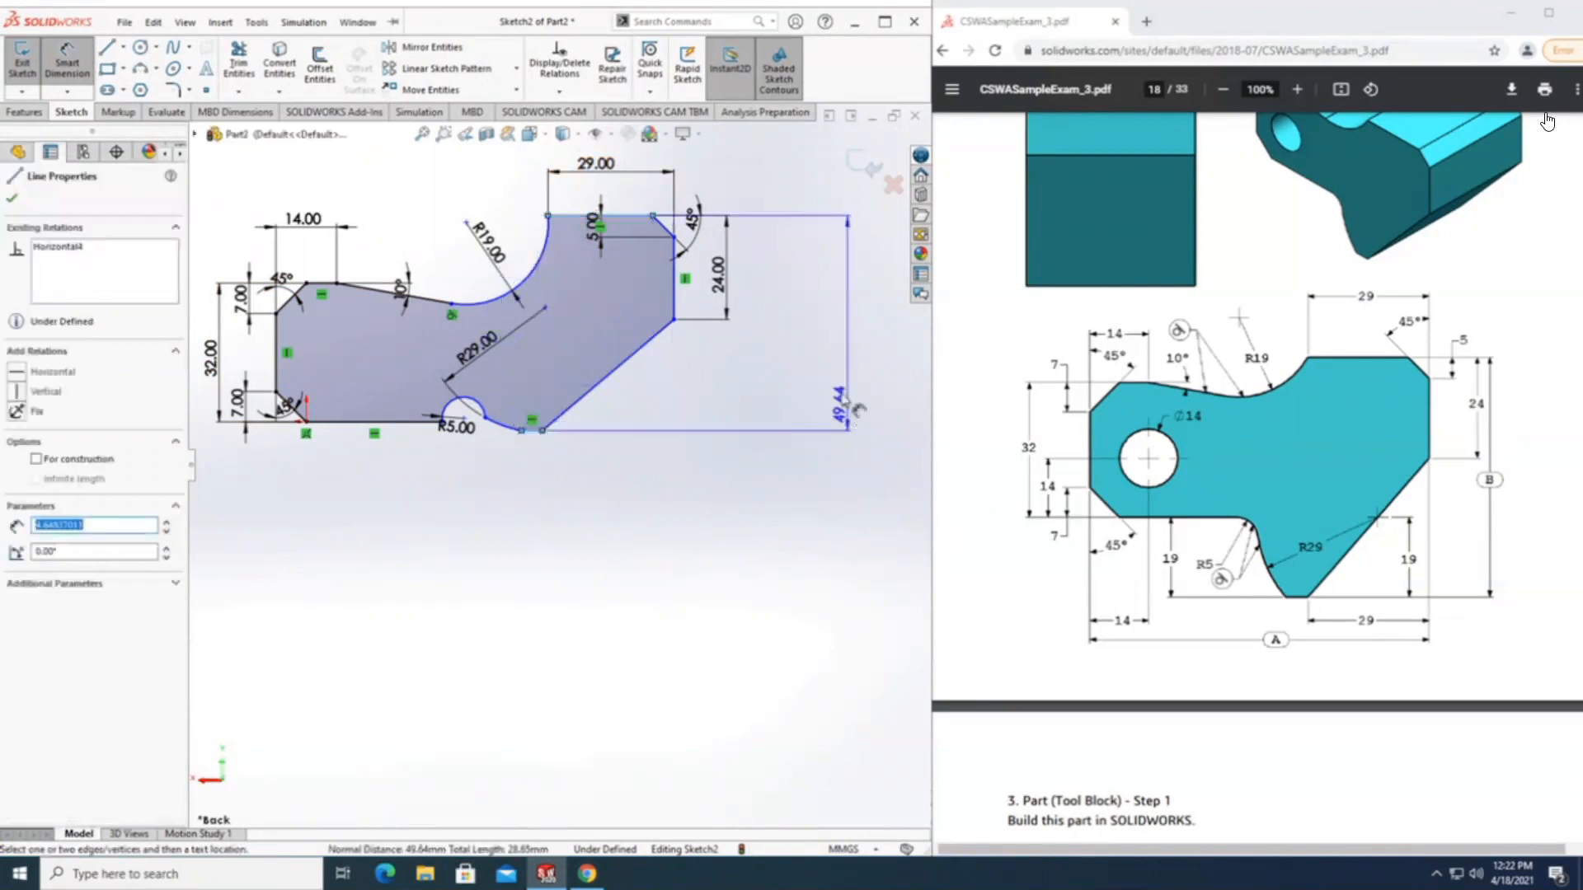
click(833, 330)
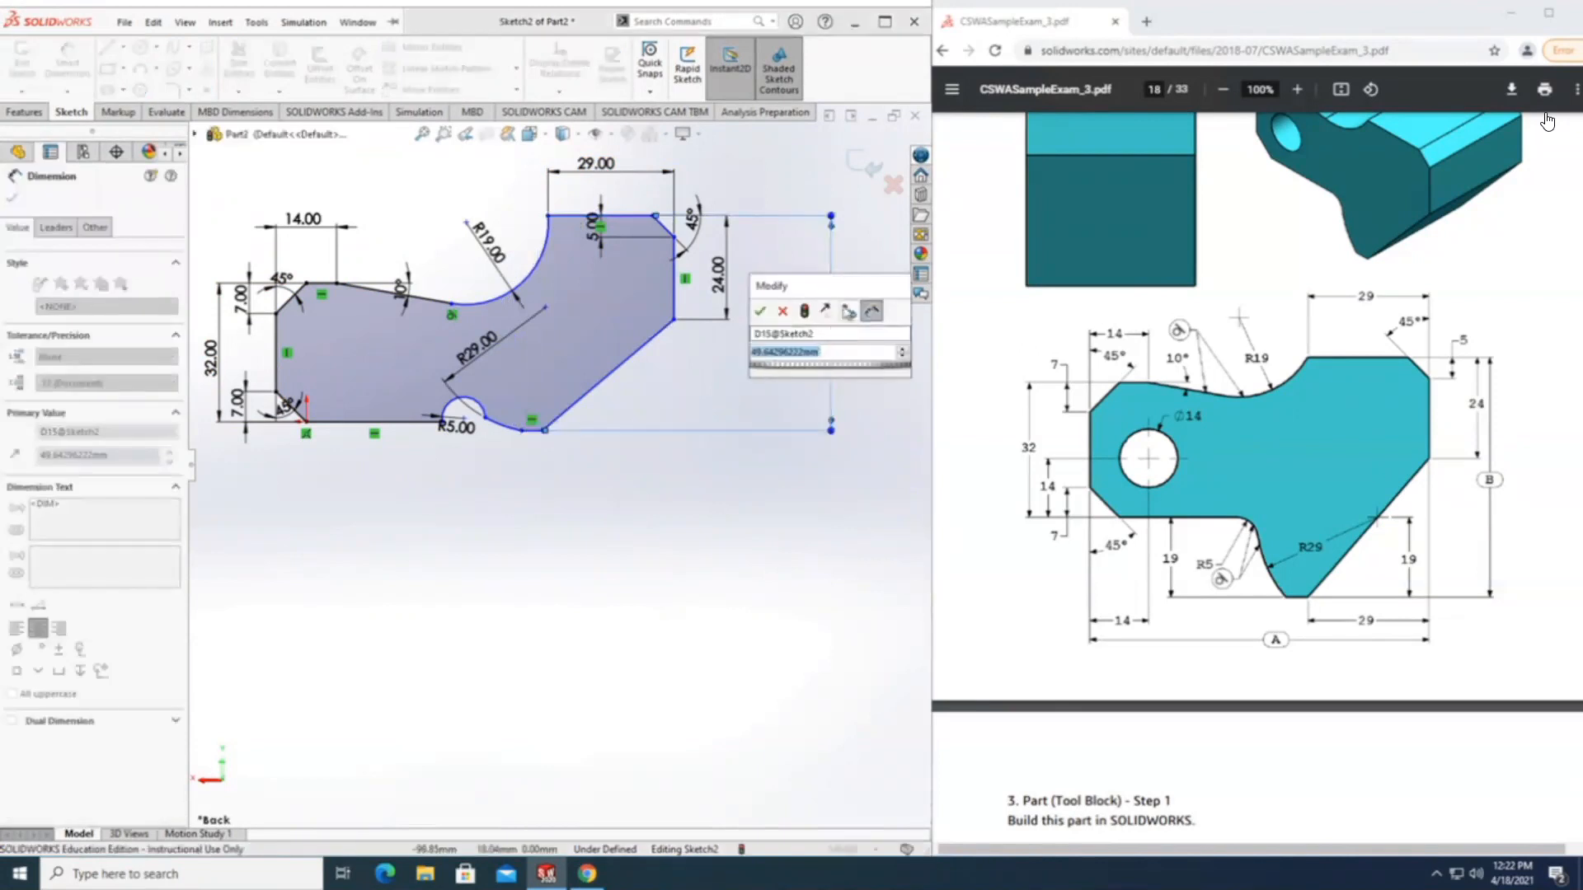
text(=)
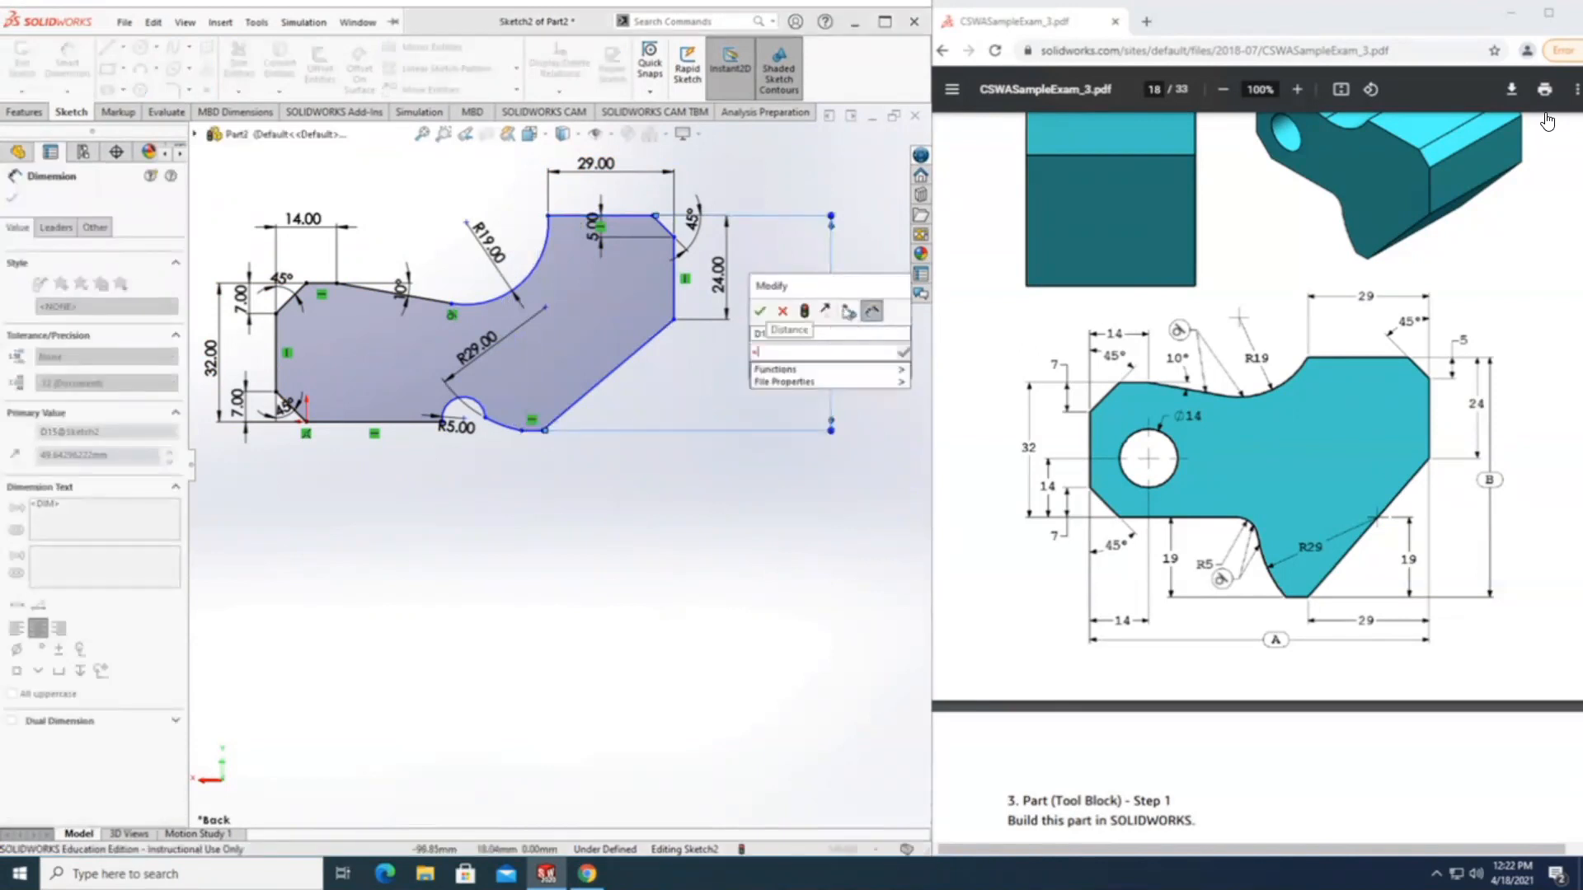
text(1)
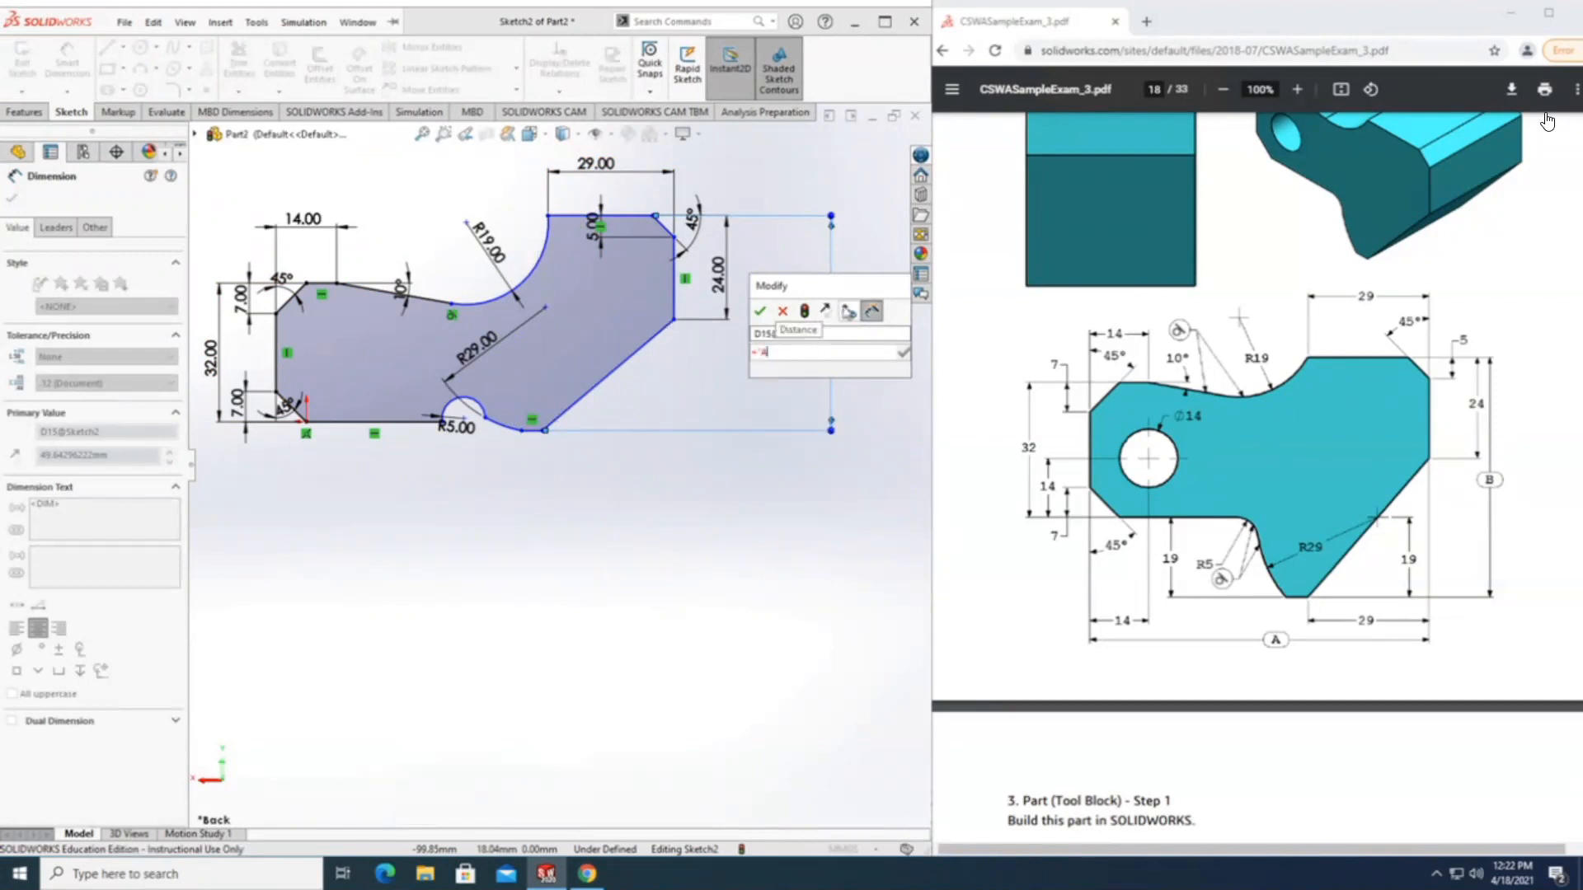
text(")
key(BackSpace)
key(BackSpace)
text(B")
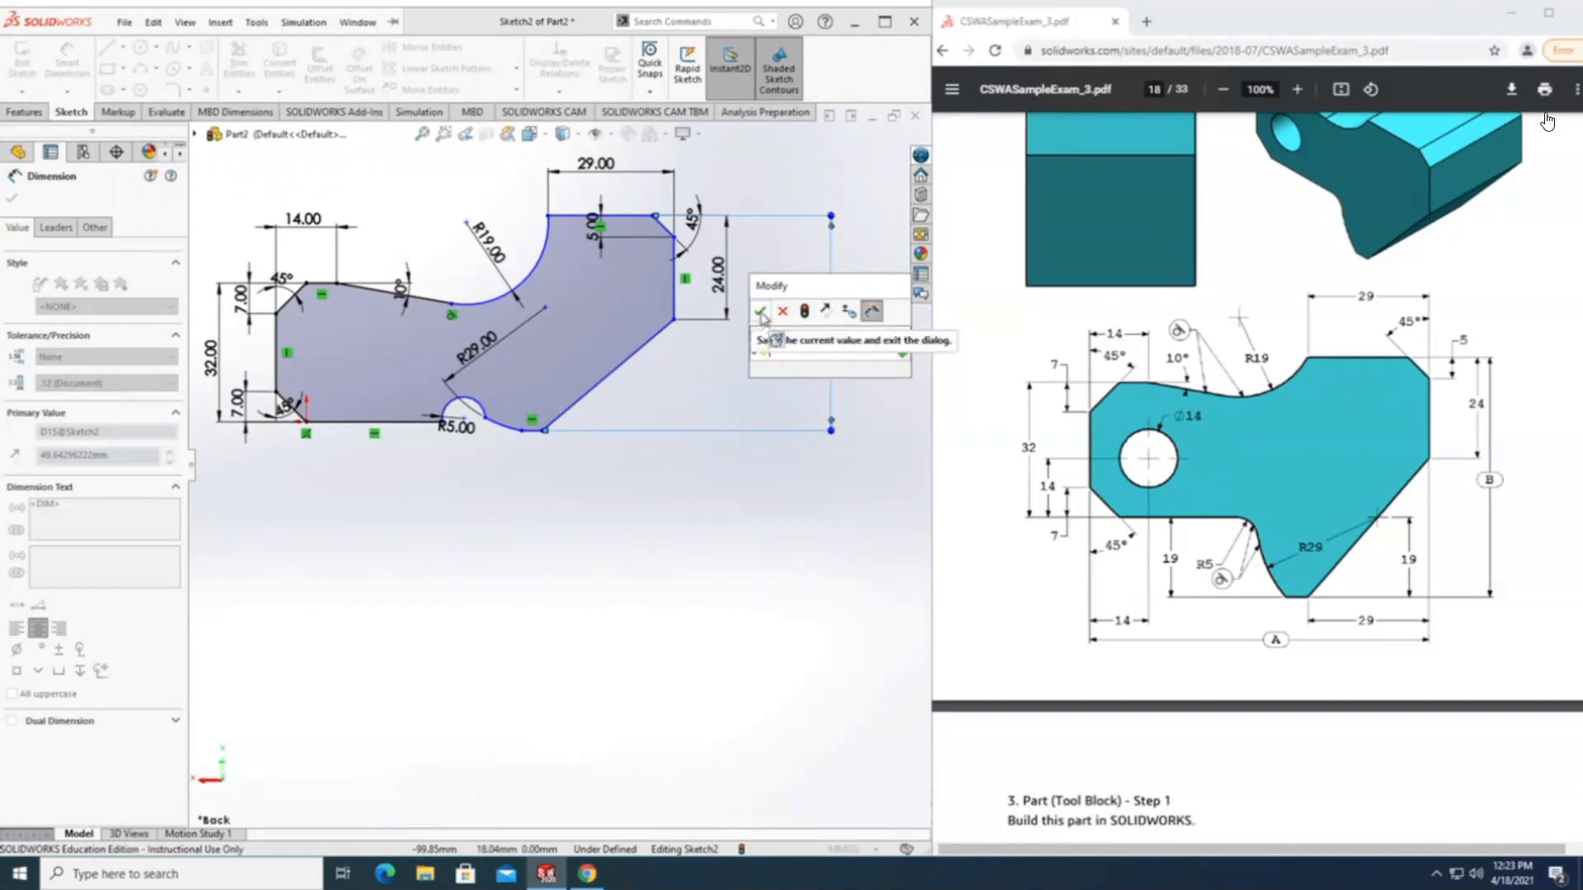
click(761, 317)
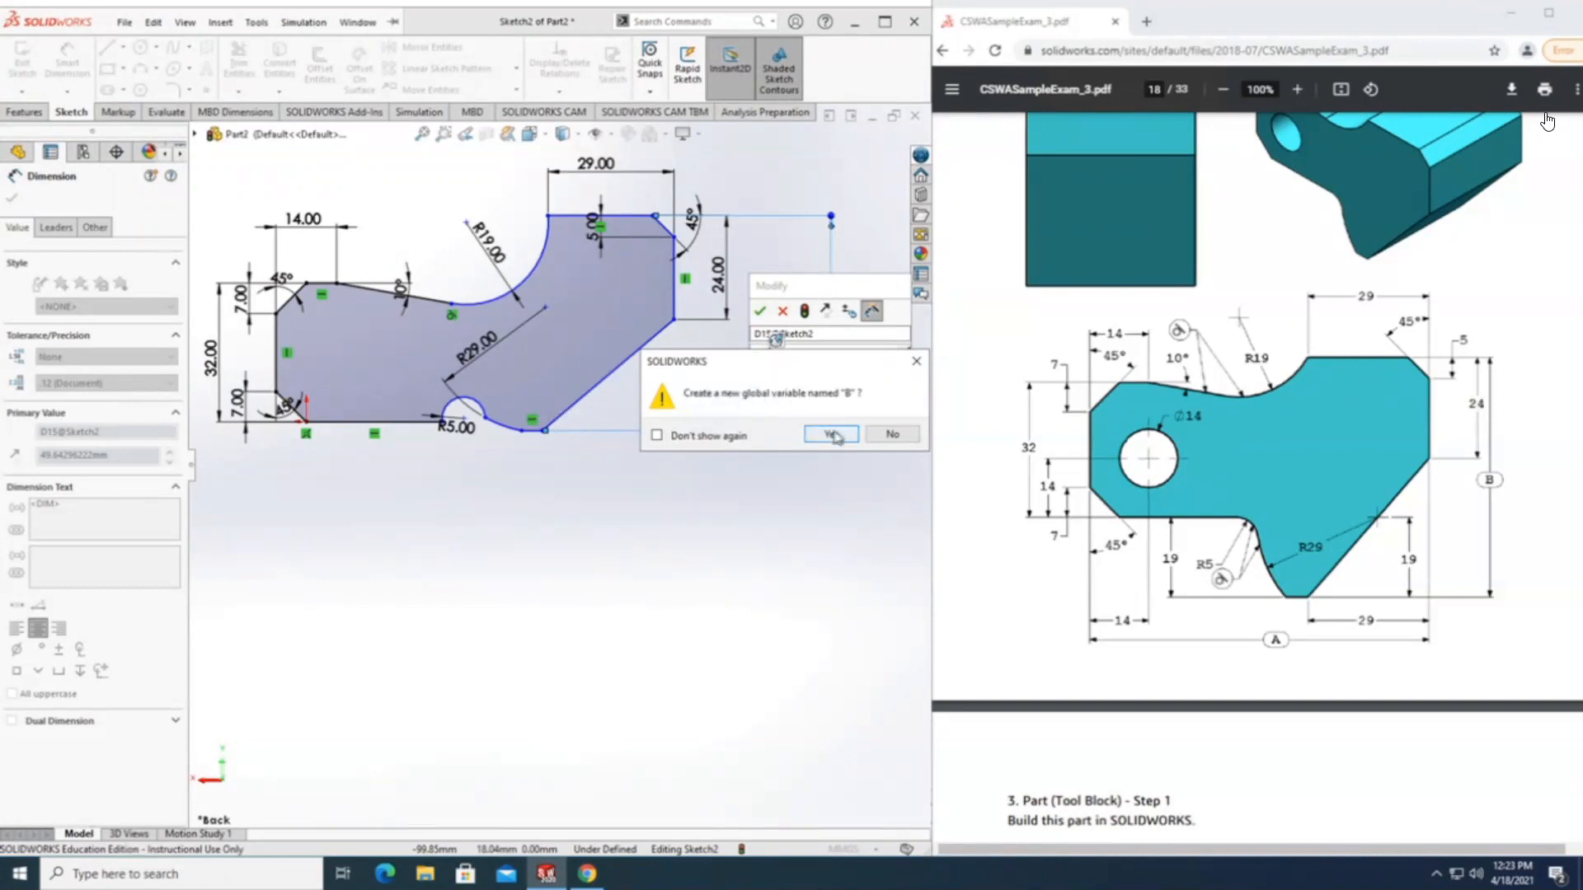
click(833, 434)
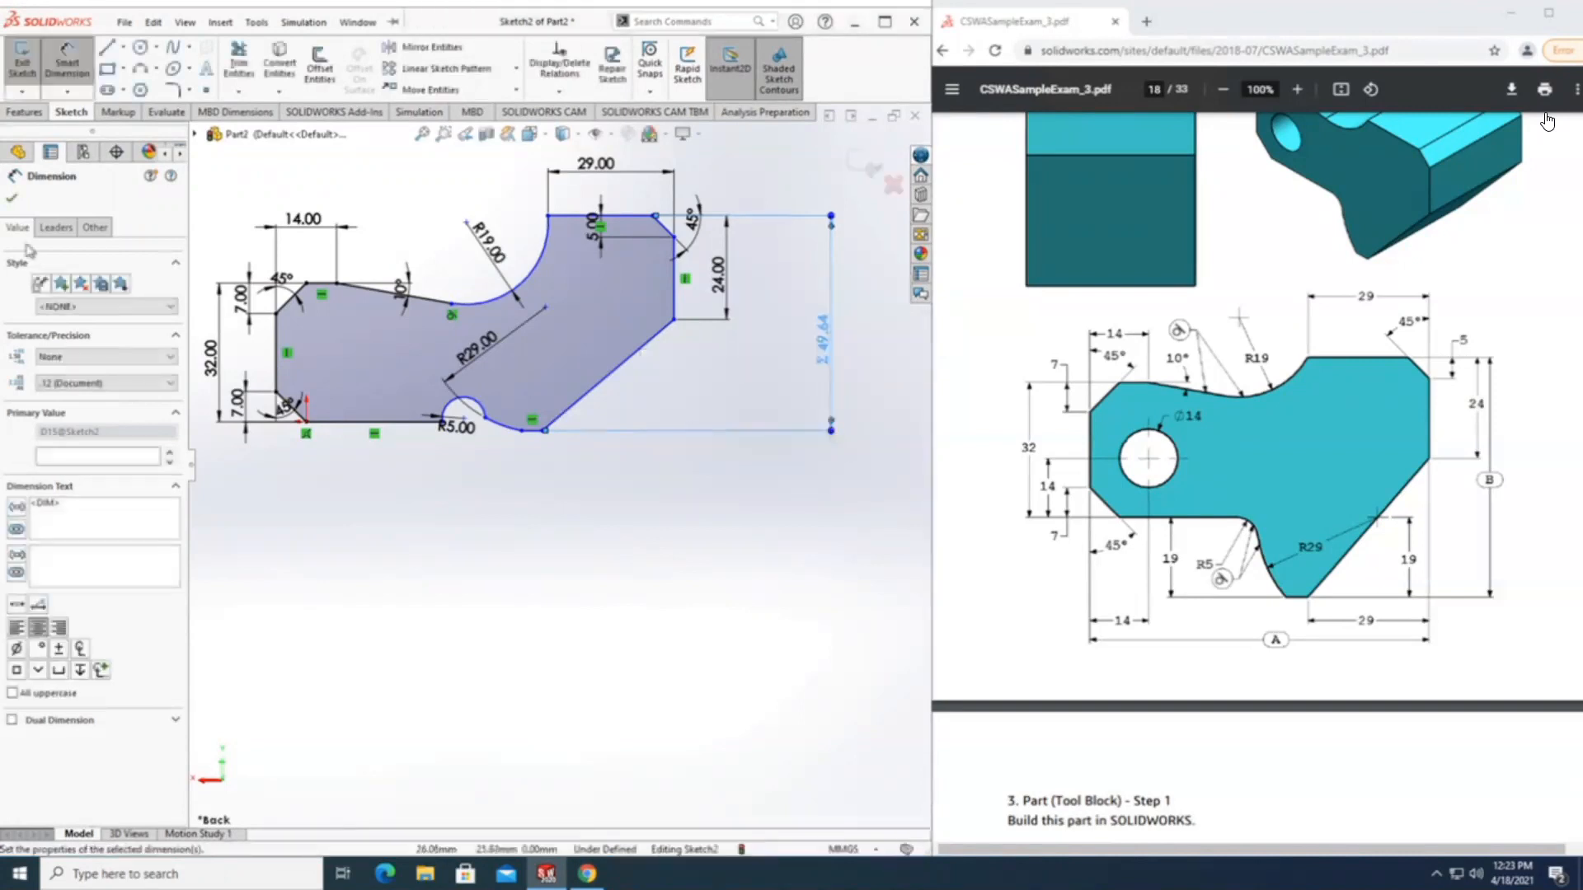
click(846, 365)
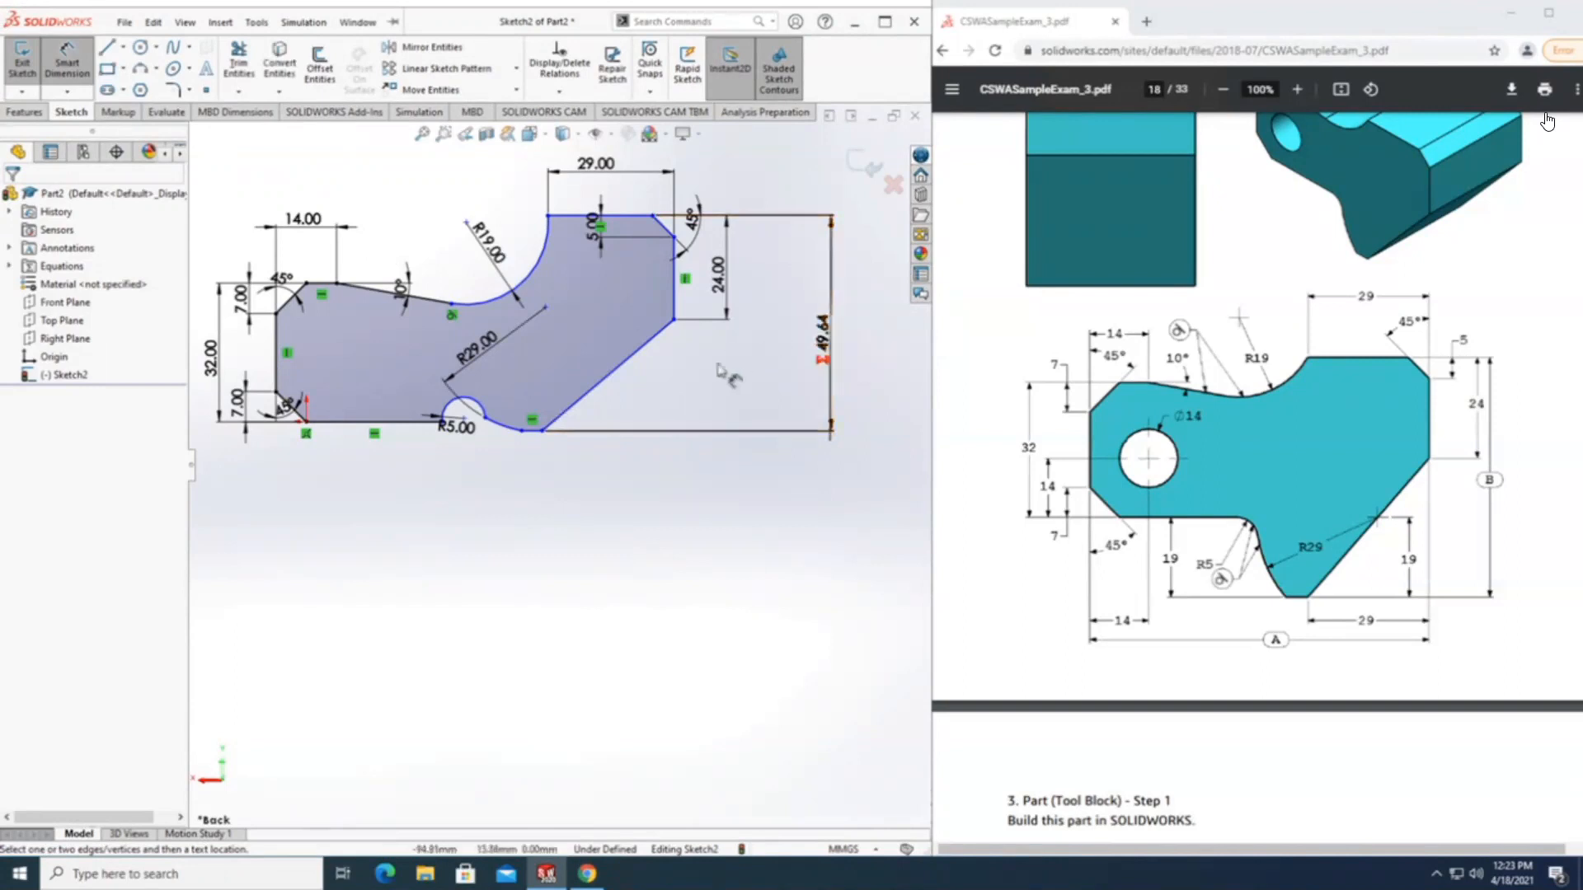
Set the global variable B to 57 in the part's equations, as given in the exam question.
click(69, 270)
right_click(43, 270)
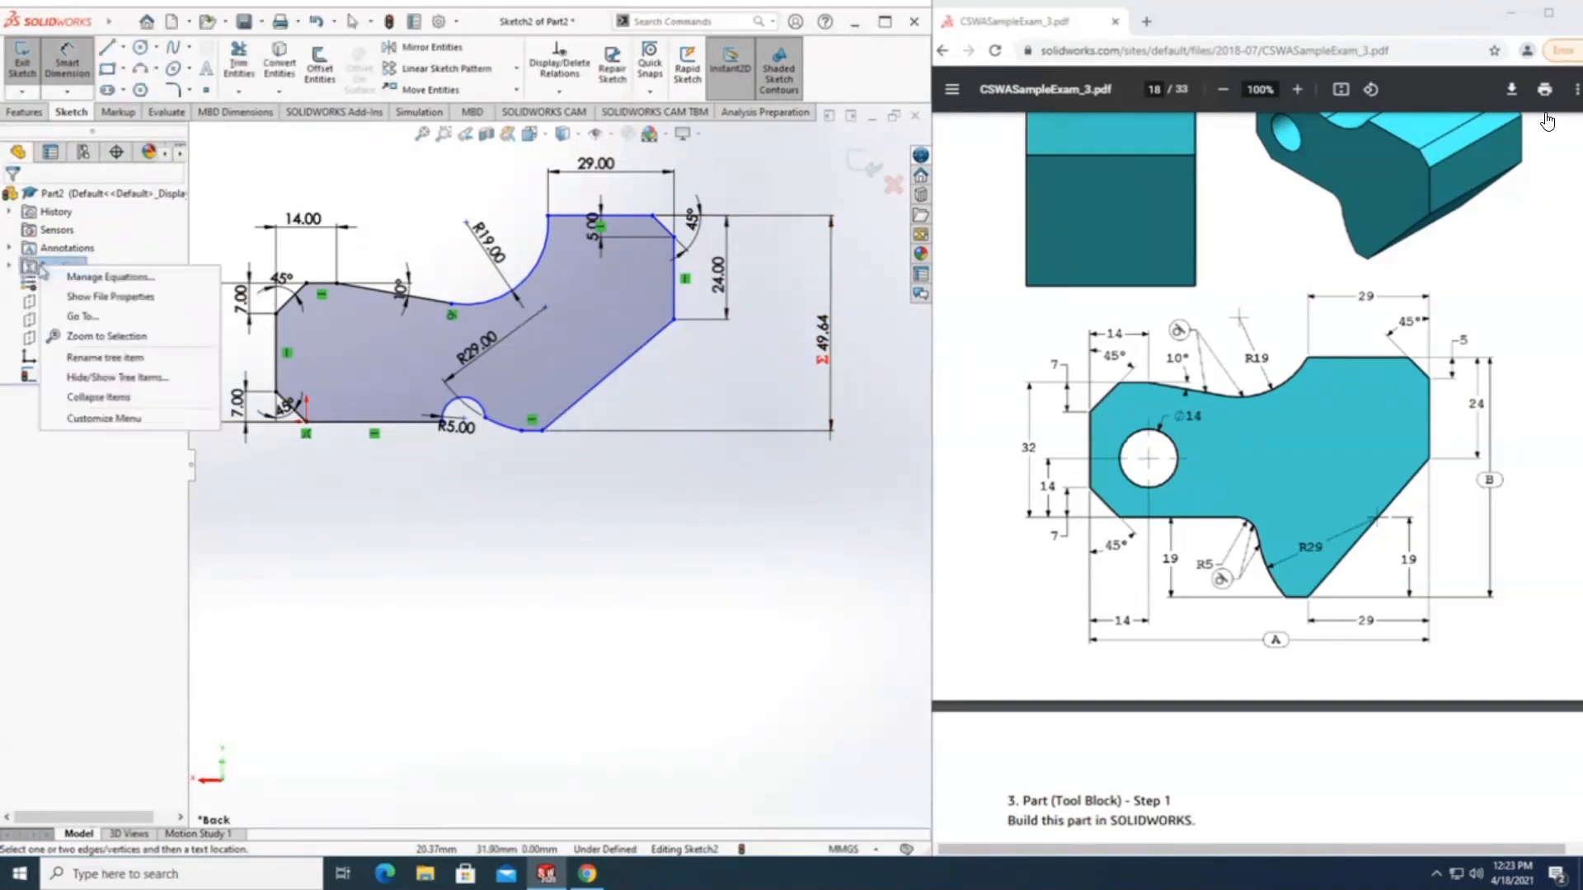
click(122, 280)
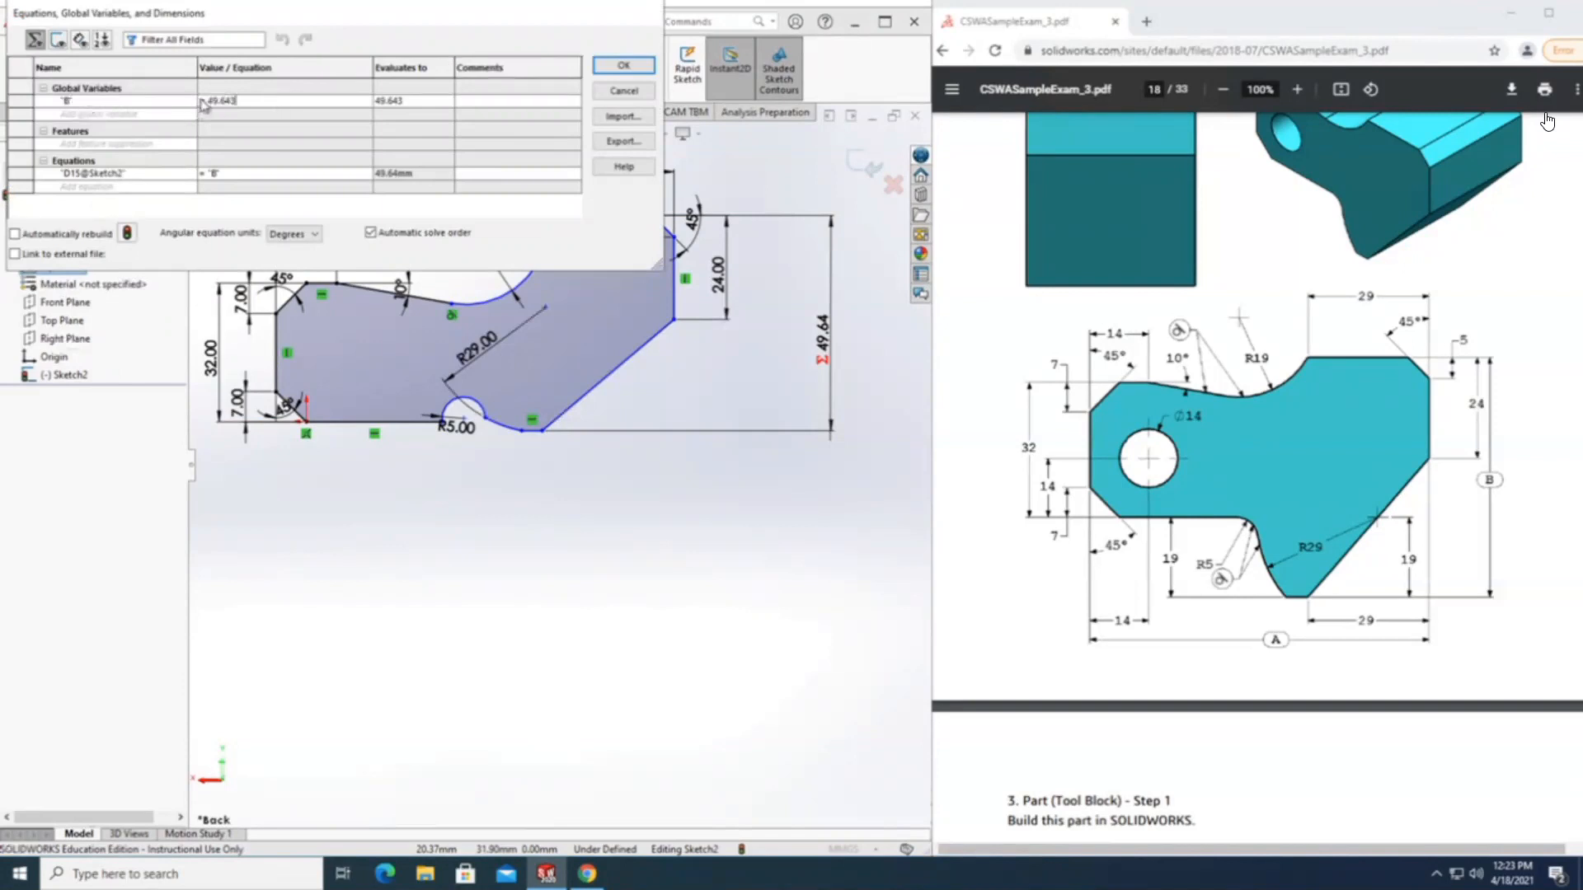
drag(240, 100, 206, 102)
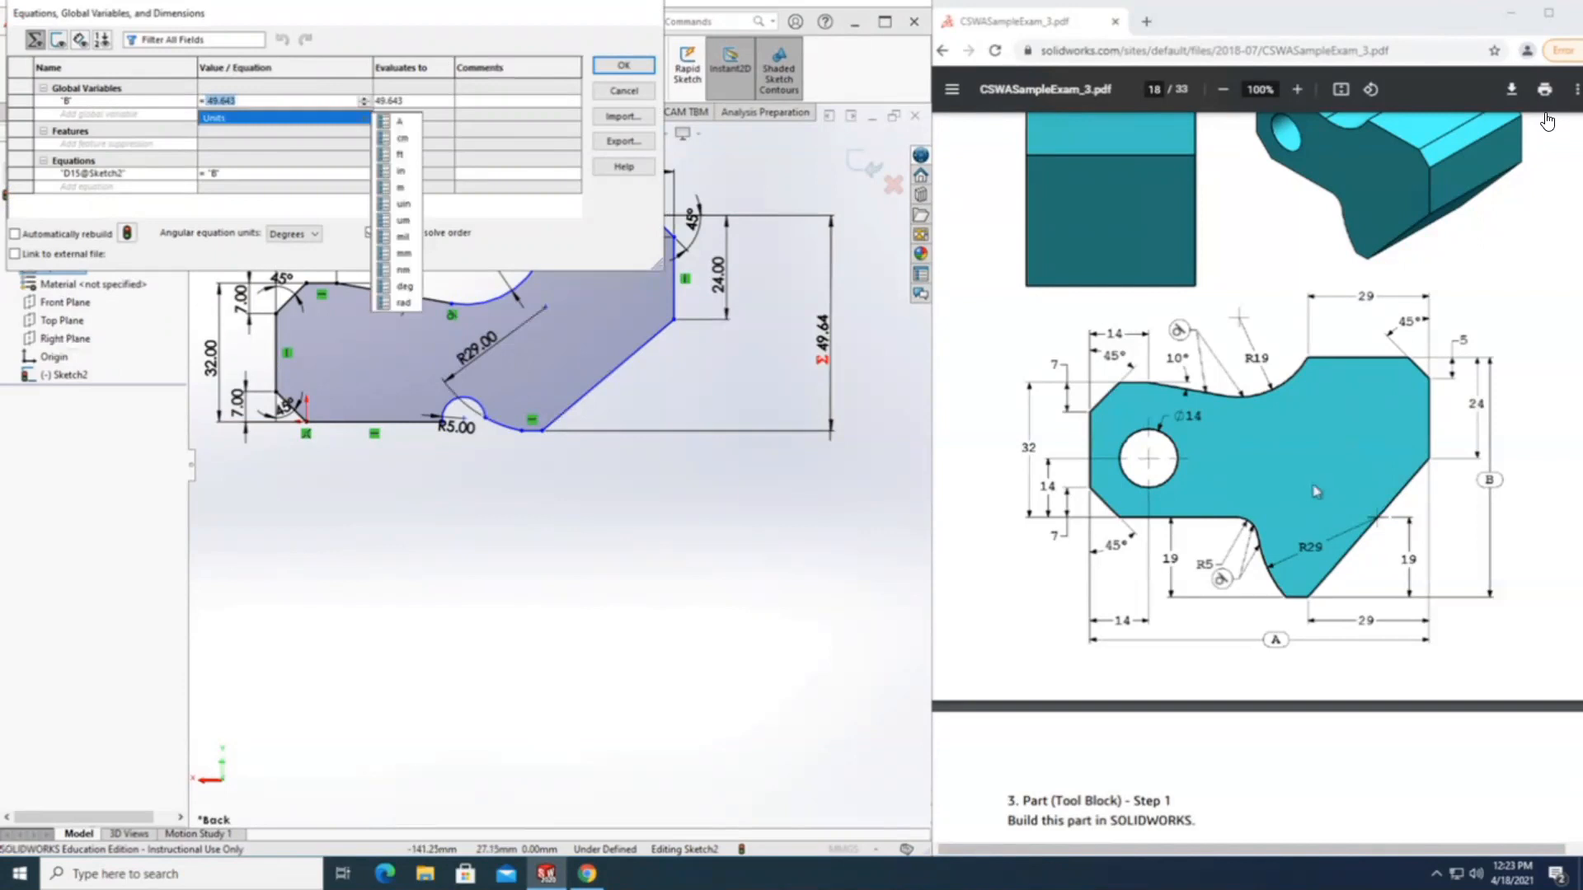
scroll(1316, 492, down, 6)
click(1069, 474)
drag(1071, 503, 1023, 502)
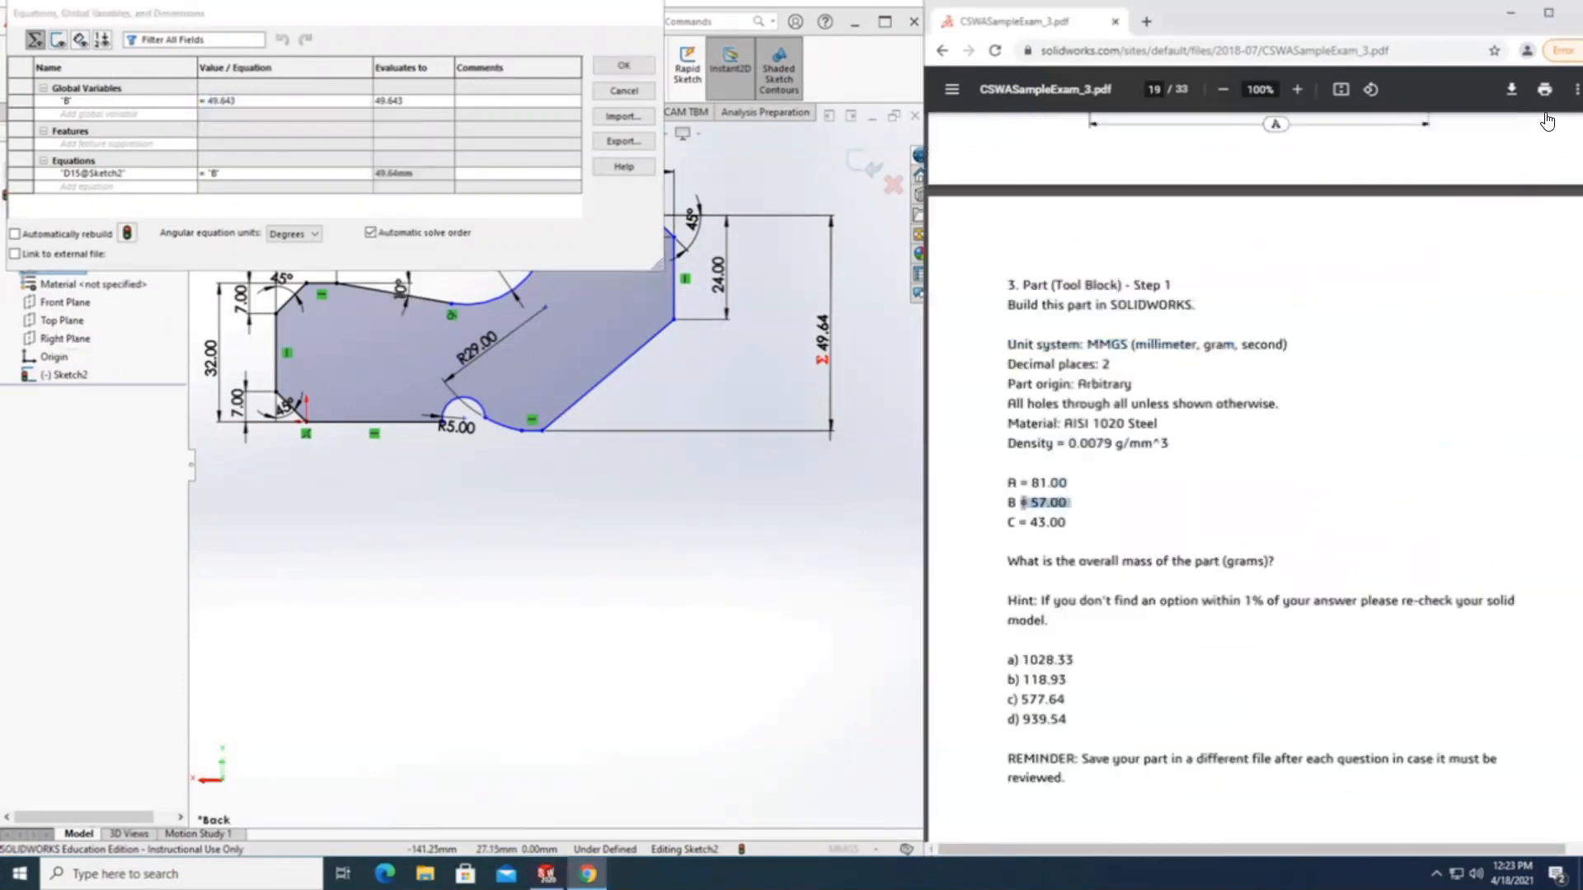
click(257, 100)
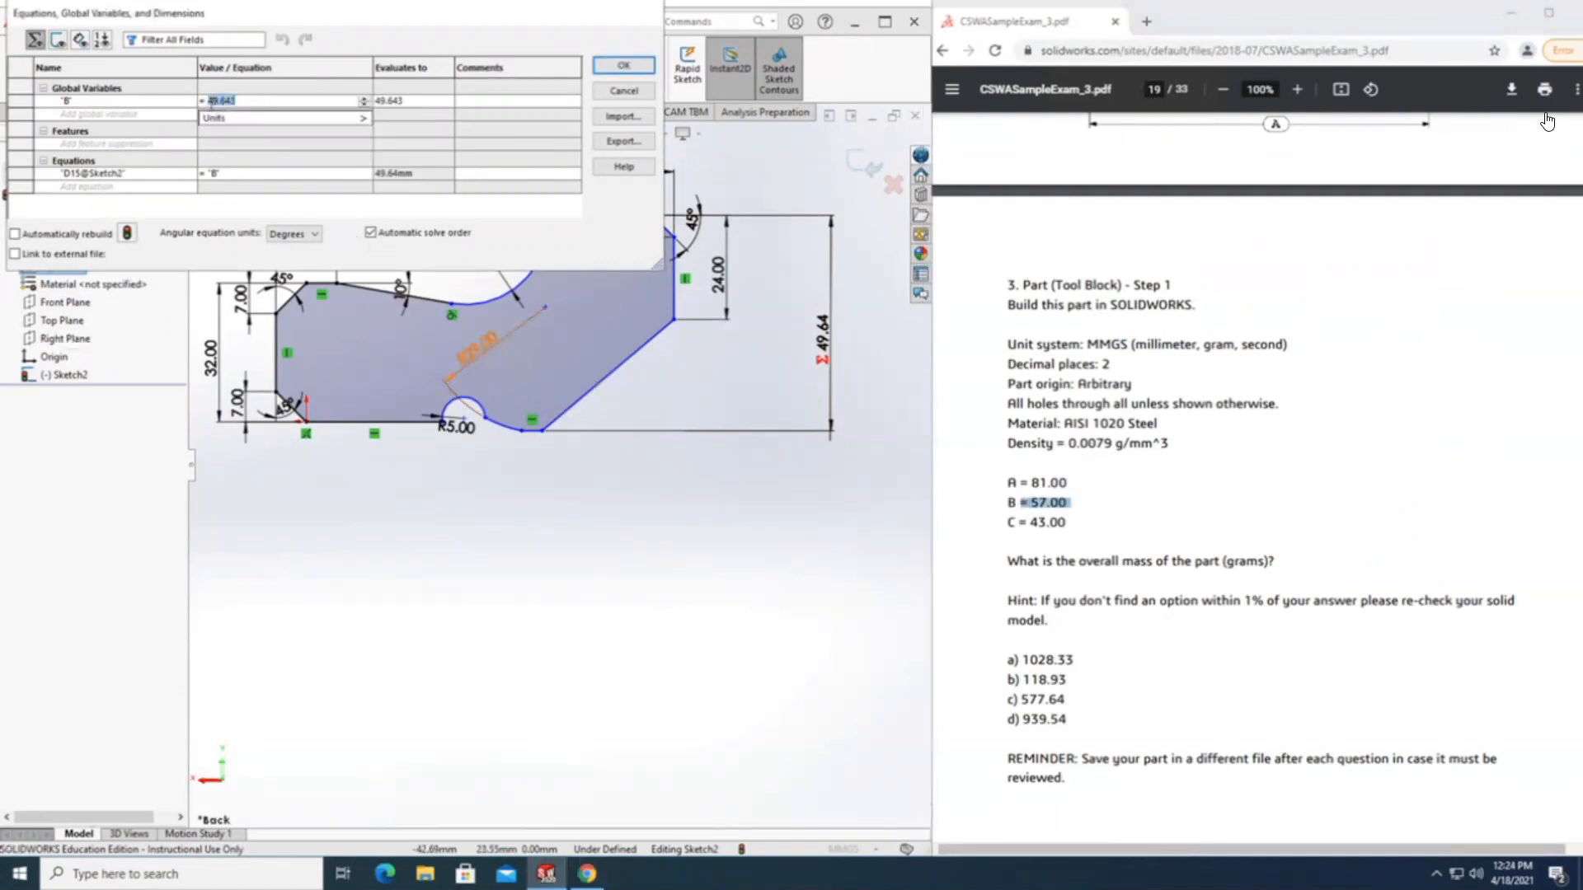
text(57)
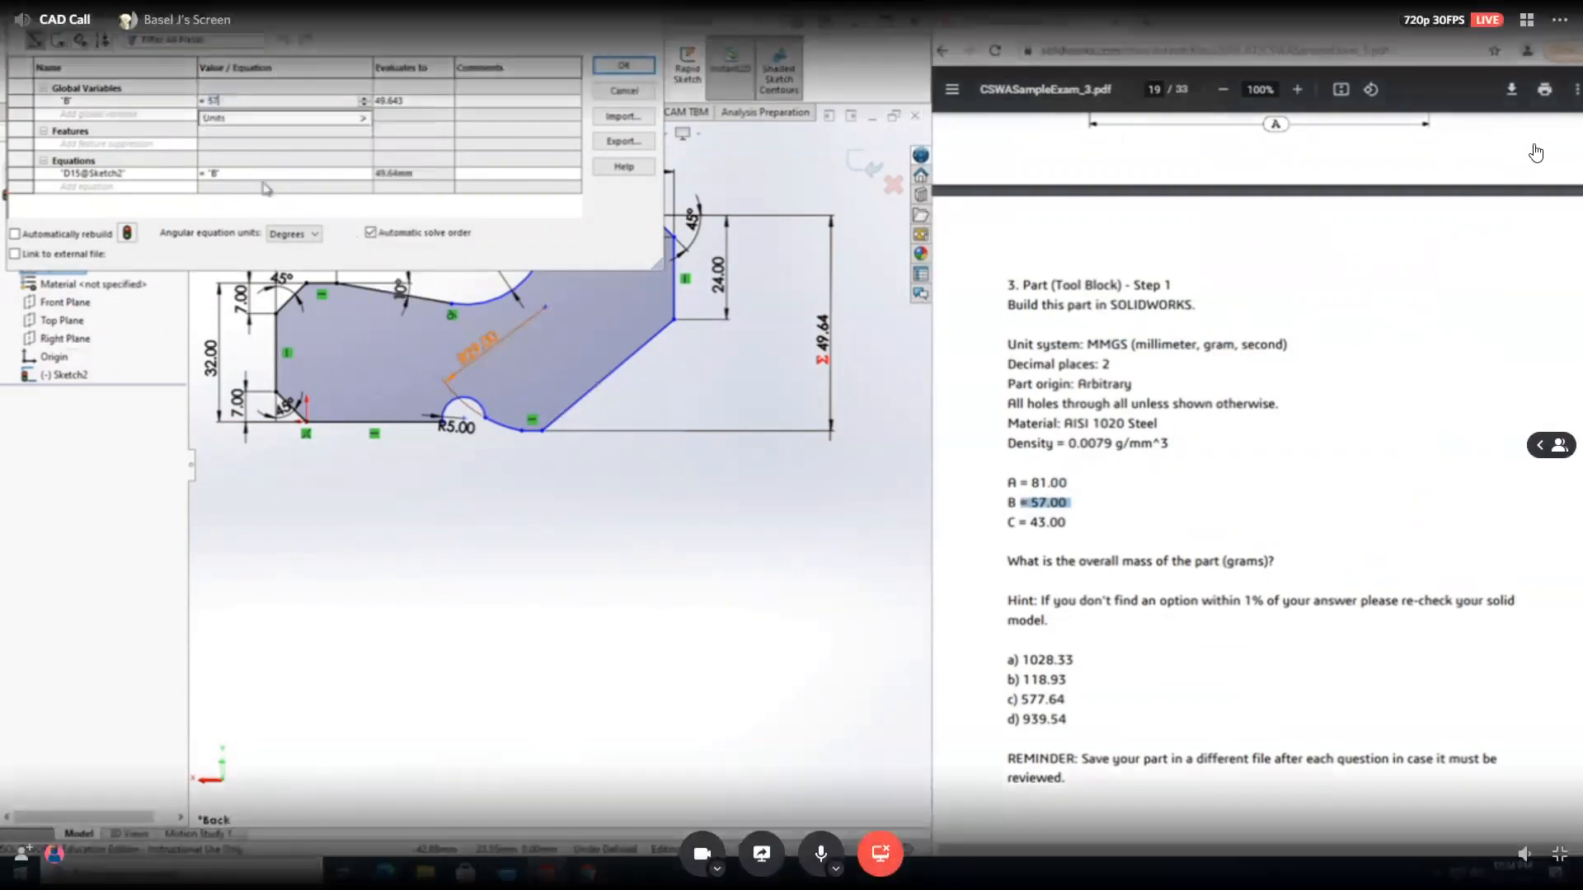
key(Tab)
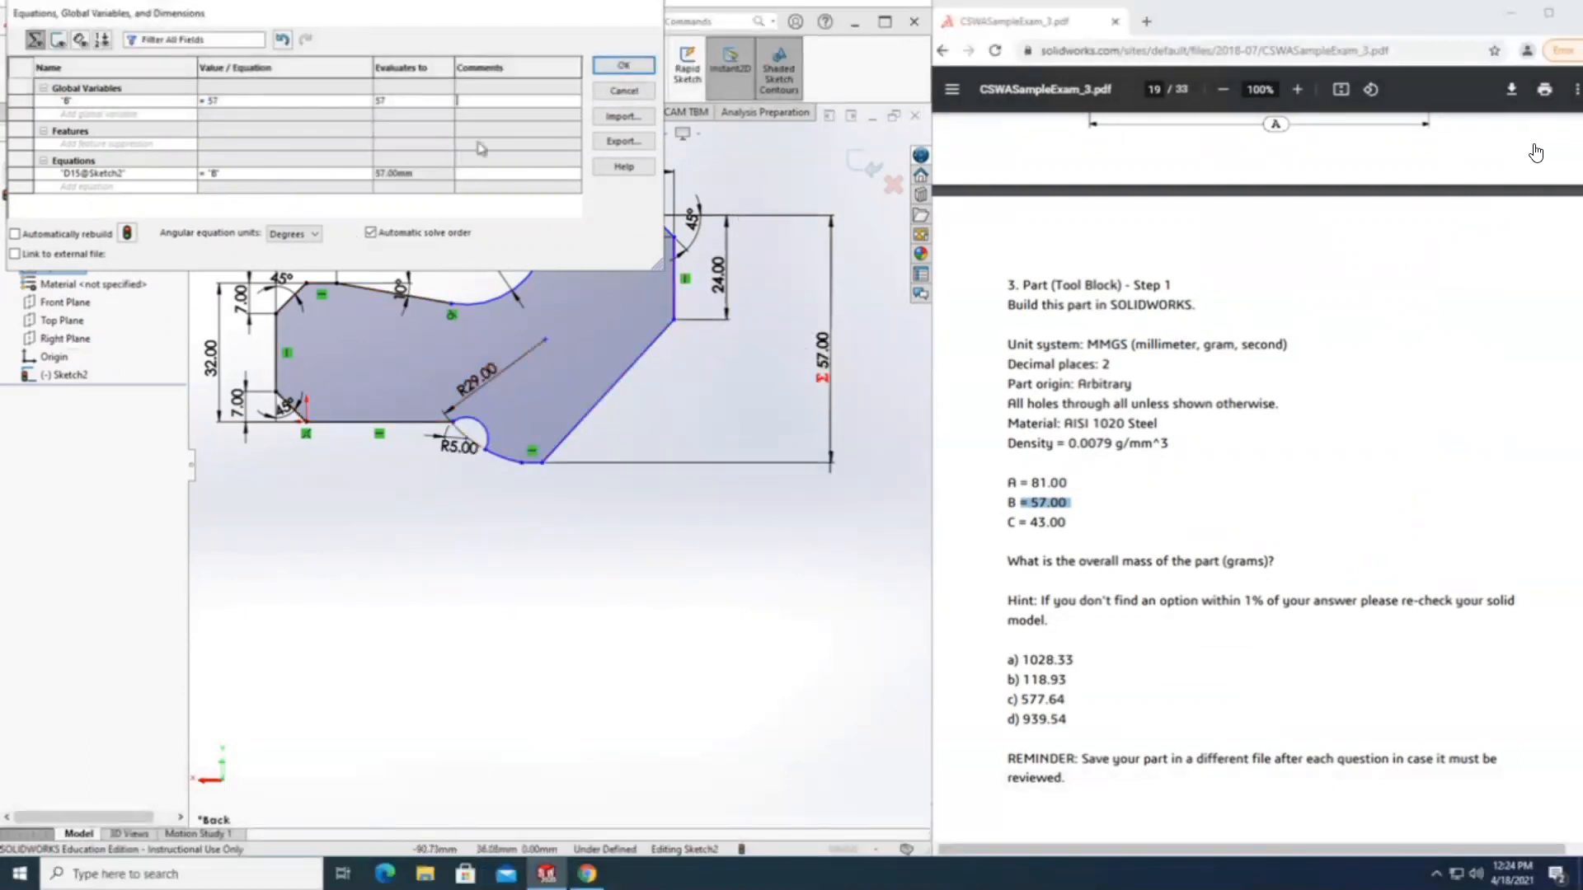
click(625, 66)
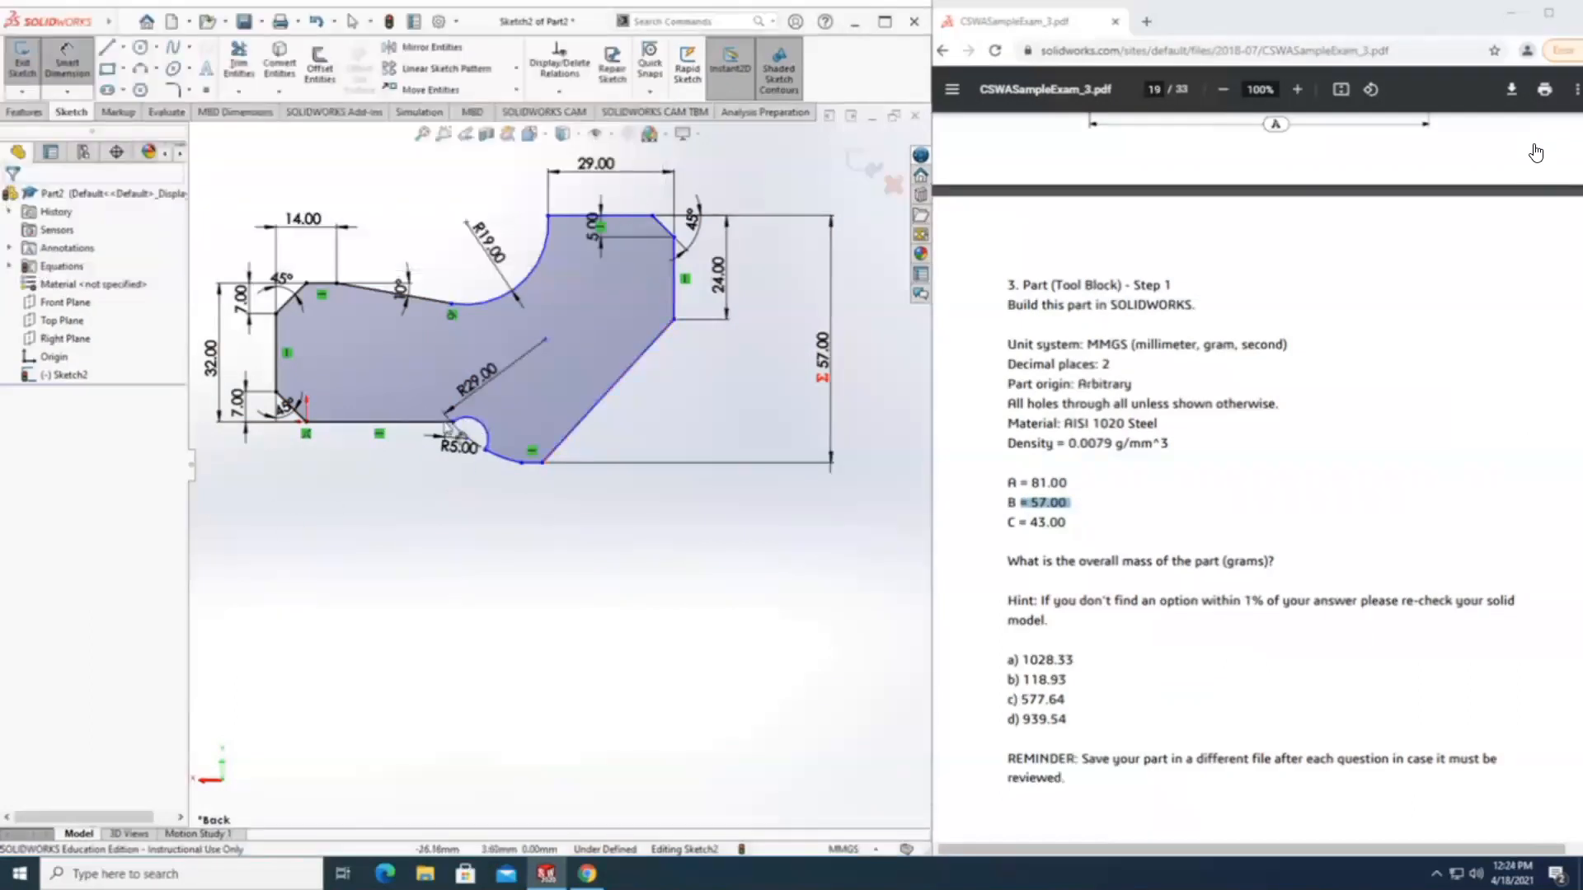
Move the centre of the R29 arc toward the long slanted edge, to about X -58.4, Y 14.8 mm.
scroll(450, 427, down, 5)
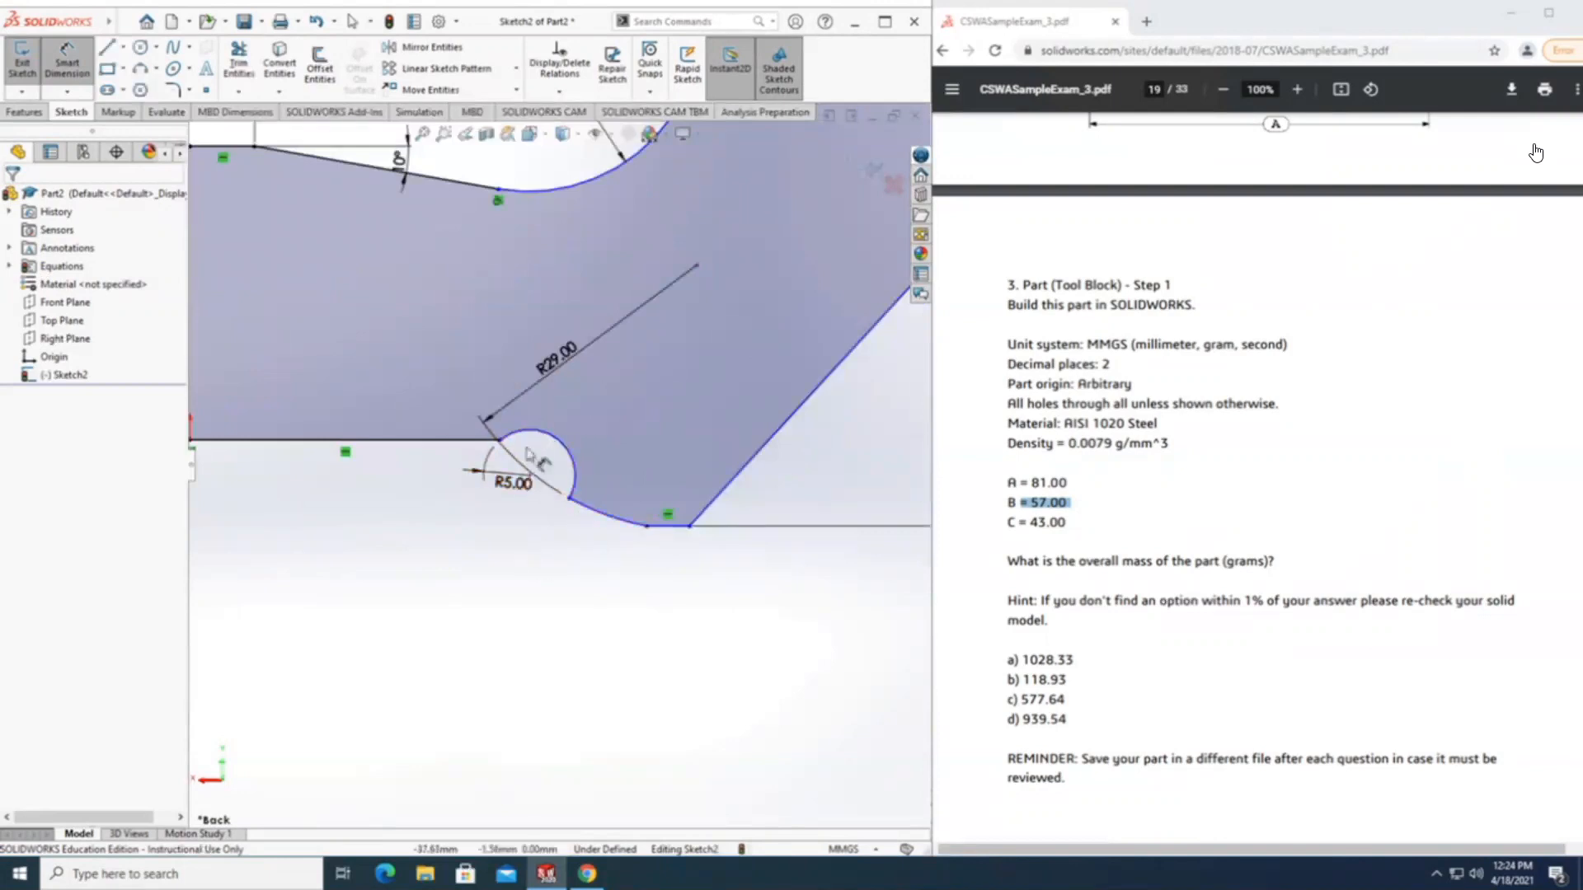
click(73, 68)
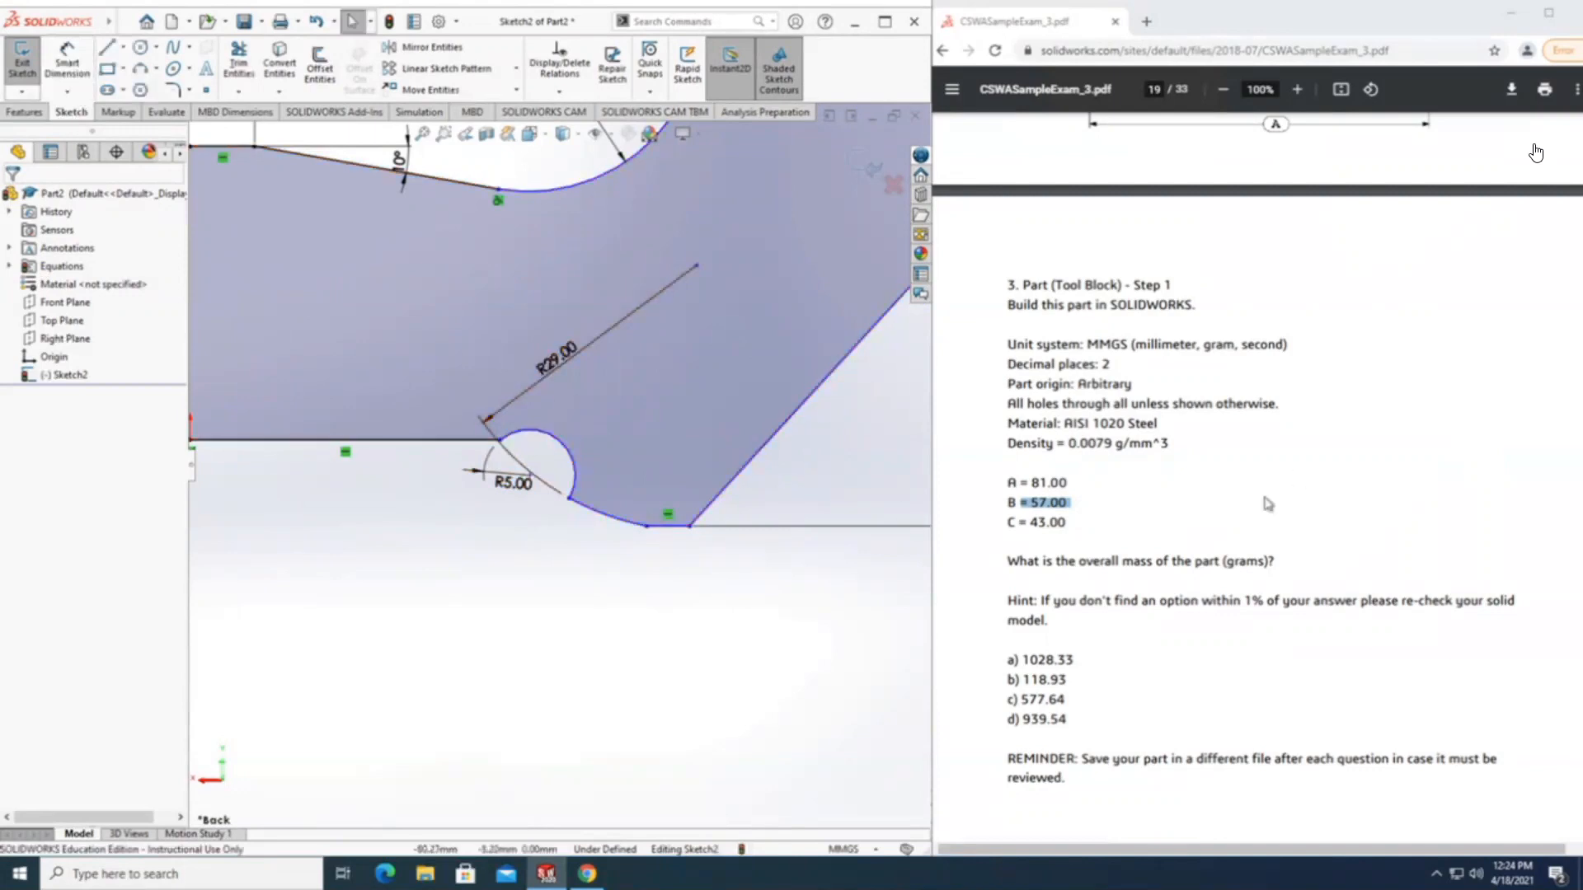
scroll(1535, 152, up, 5)
double_click(557, 356)
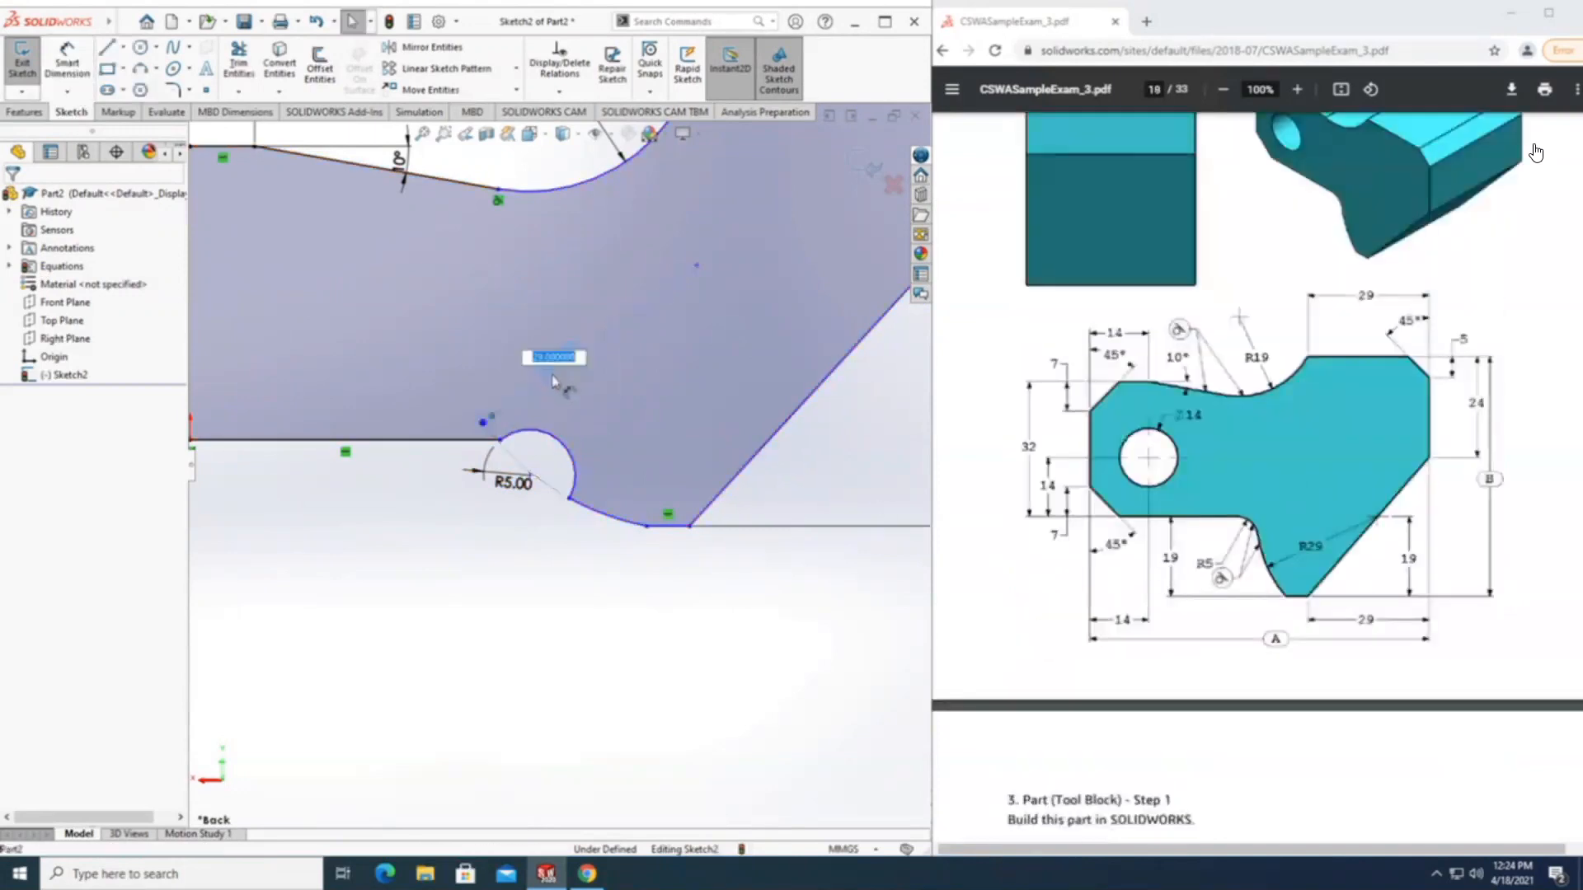
click(745, 309)
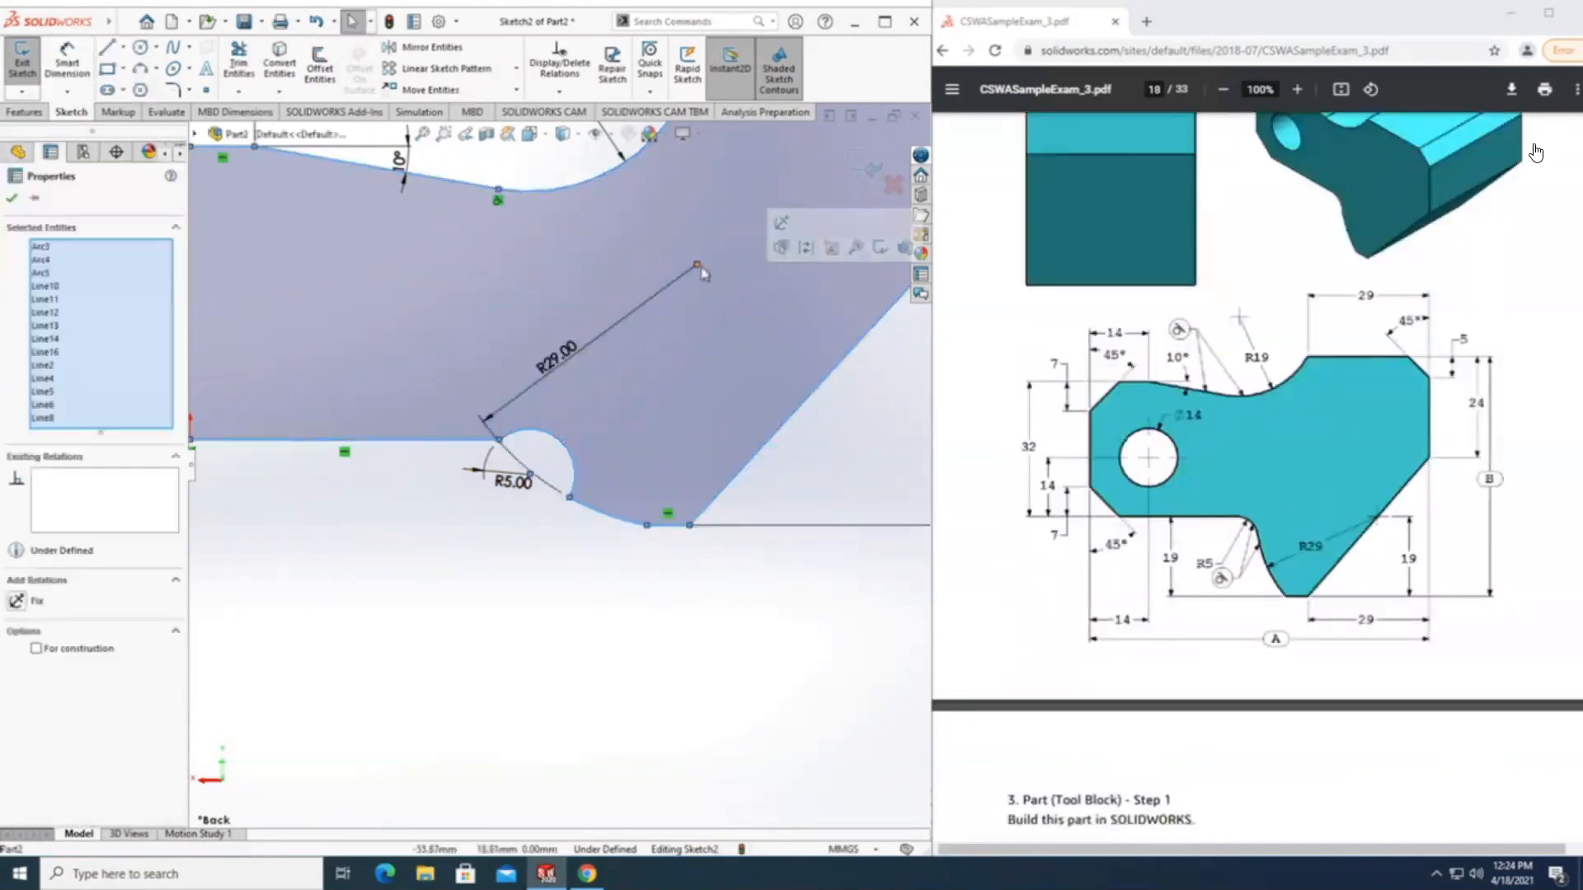
mouse_move(696, 266)
mouse_down()
mouse_move(727, 296)
mouse_move(694, 275)
mouse_move(717, 267)
mouse_move(723, 296)
mouse_move(701, 317)
mouse_move(722, 301)
mouse_move(680, 298)
mouse_move(715, 306)
mouse_up()
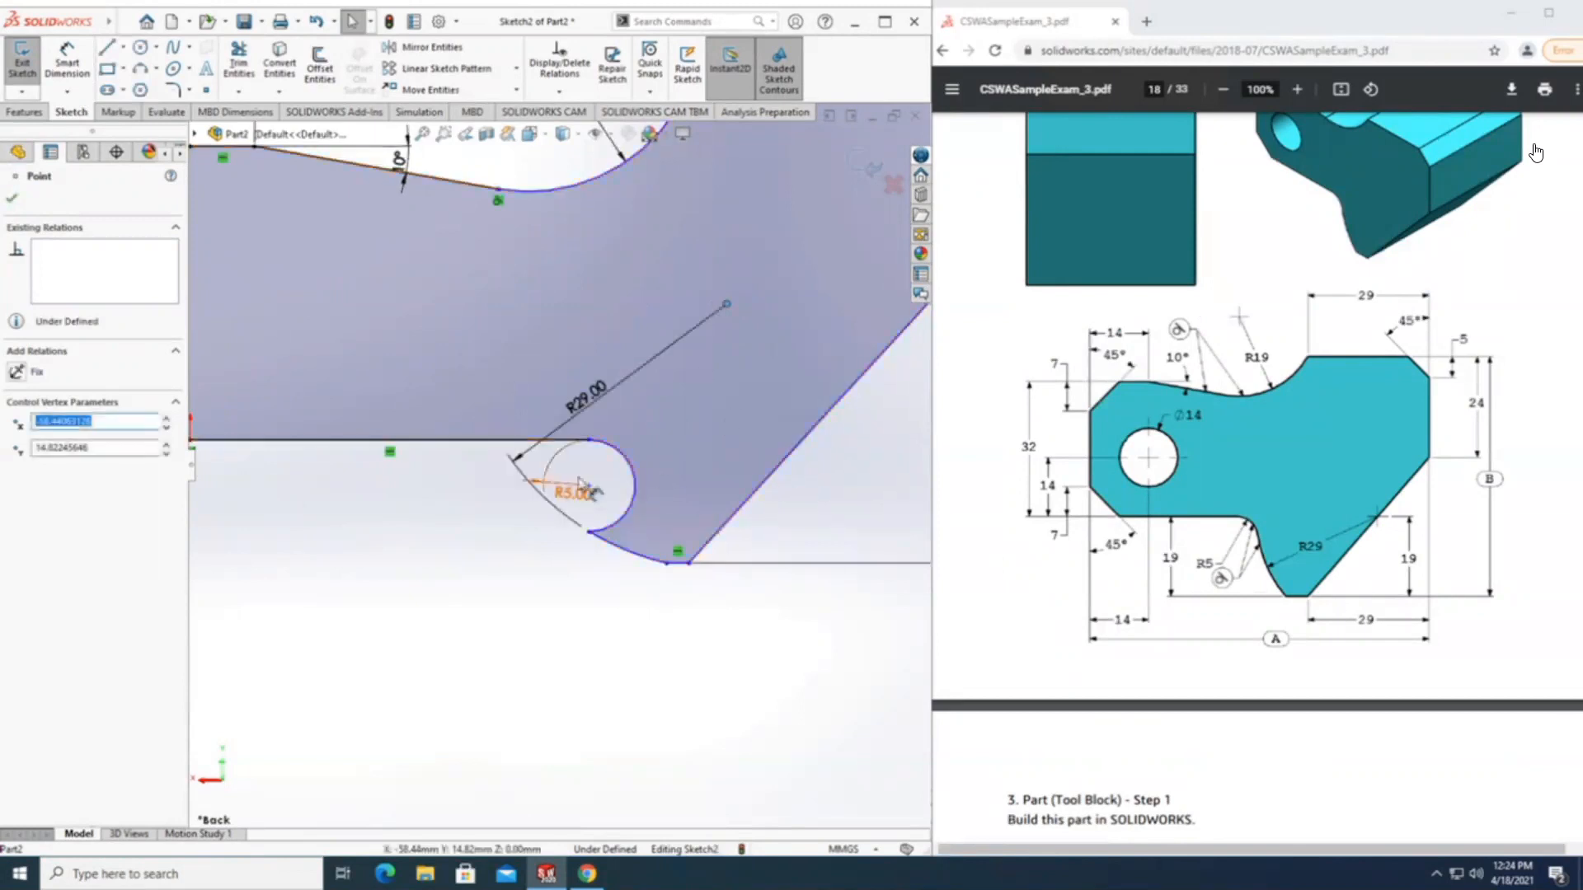
Make the R5 arc tangent to the long horizontal line at the underside of the profile.
click(383, 648)
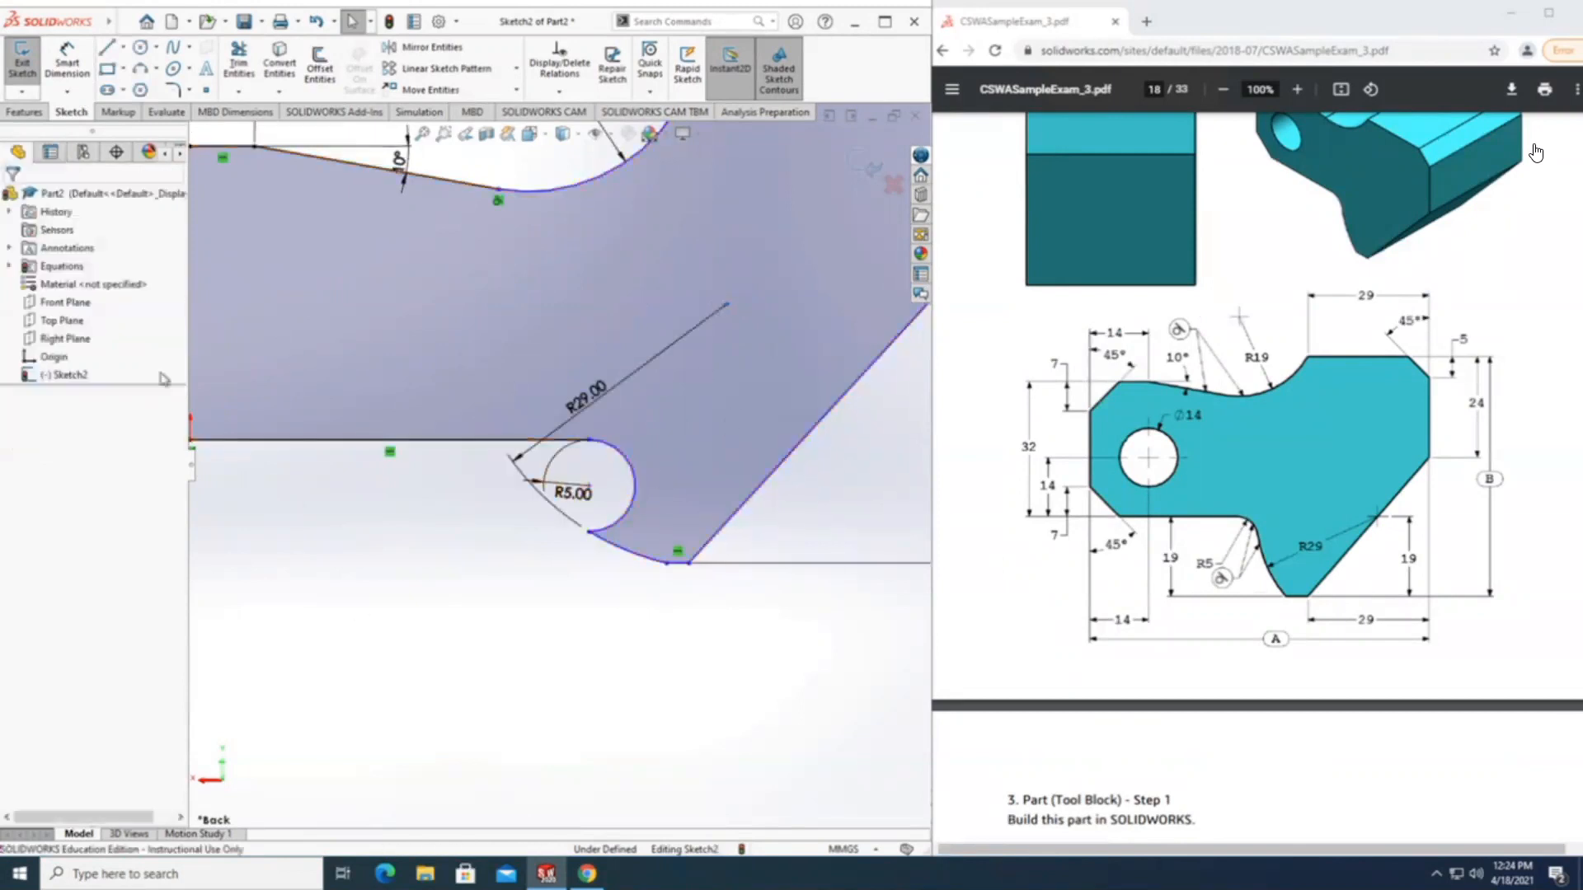
click(620, 455)
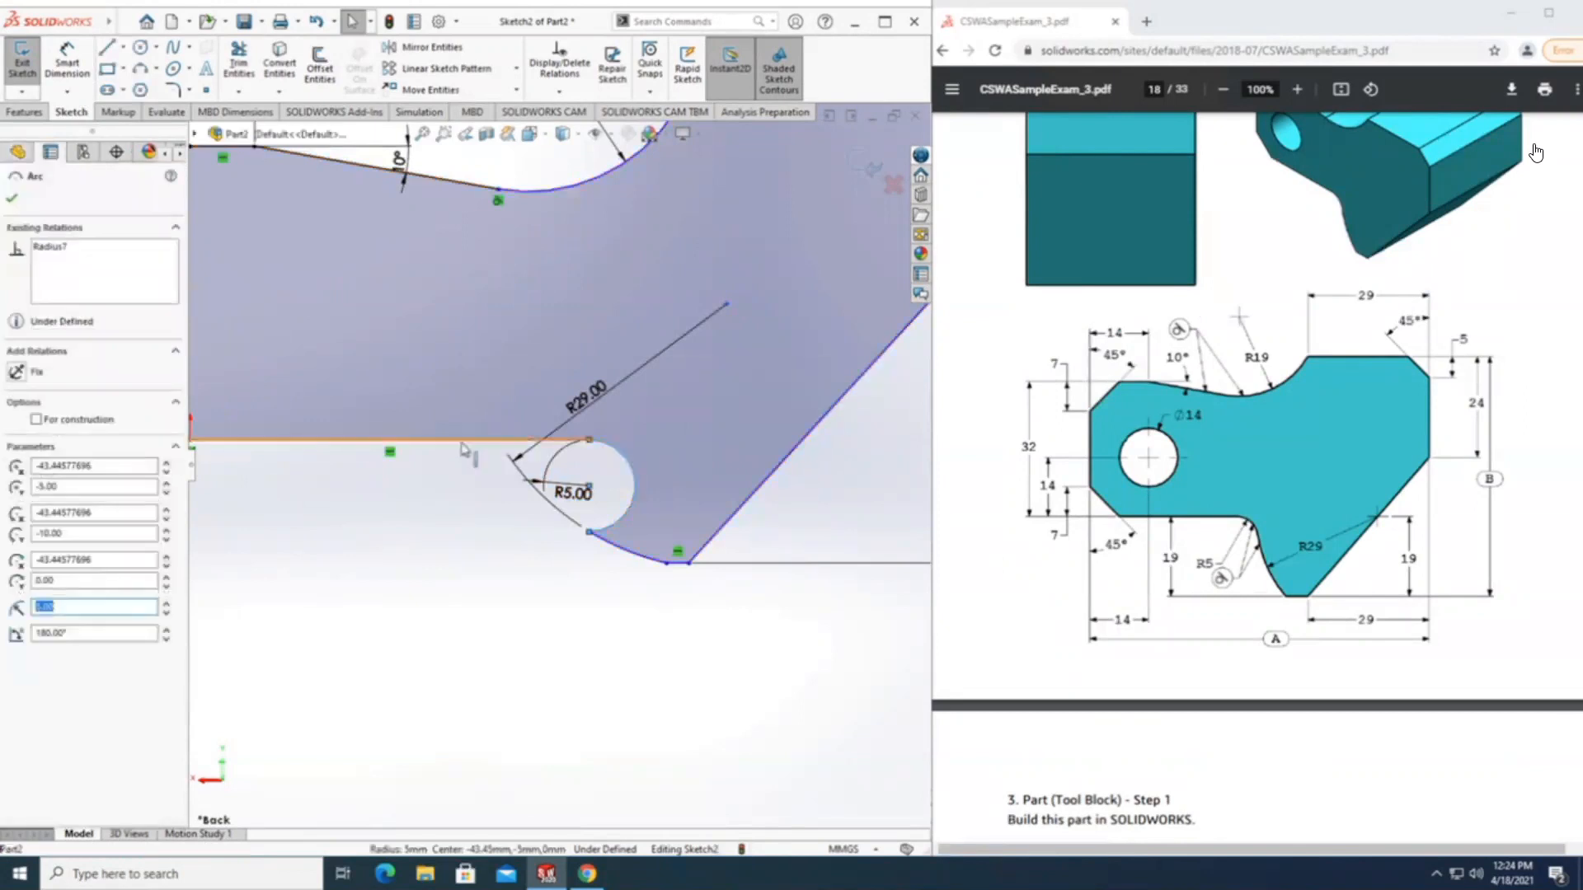
ctrl+click(462, 446)
click(17, 464)
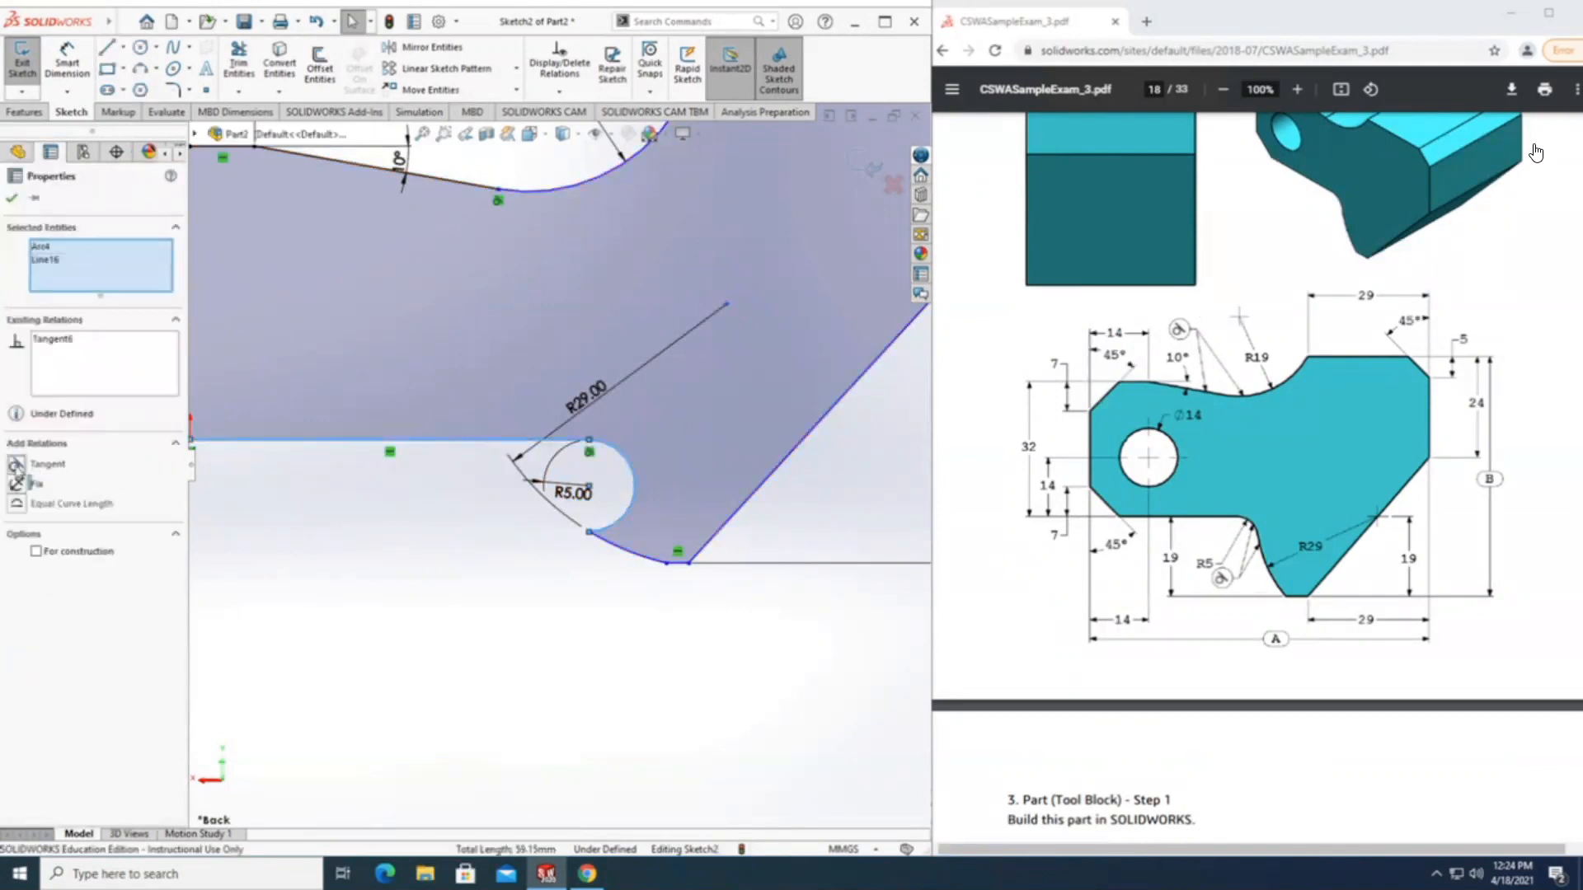
click(11, 198)
Move the shared endpoint of the R5 and R29 arcs to about X -44.2, Y -4 mm and make the two arcs tangent.
drag(605, 532, 597, 481)
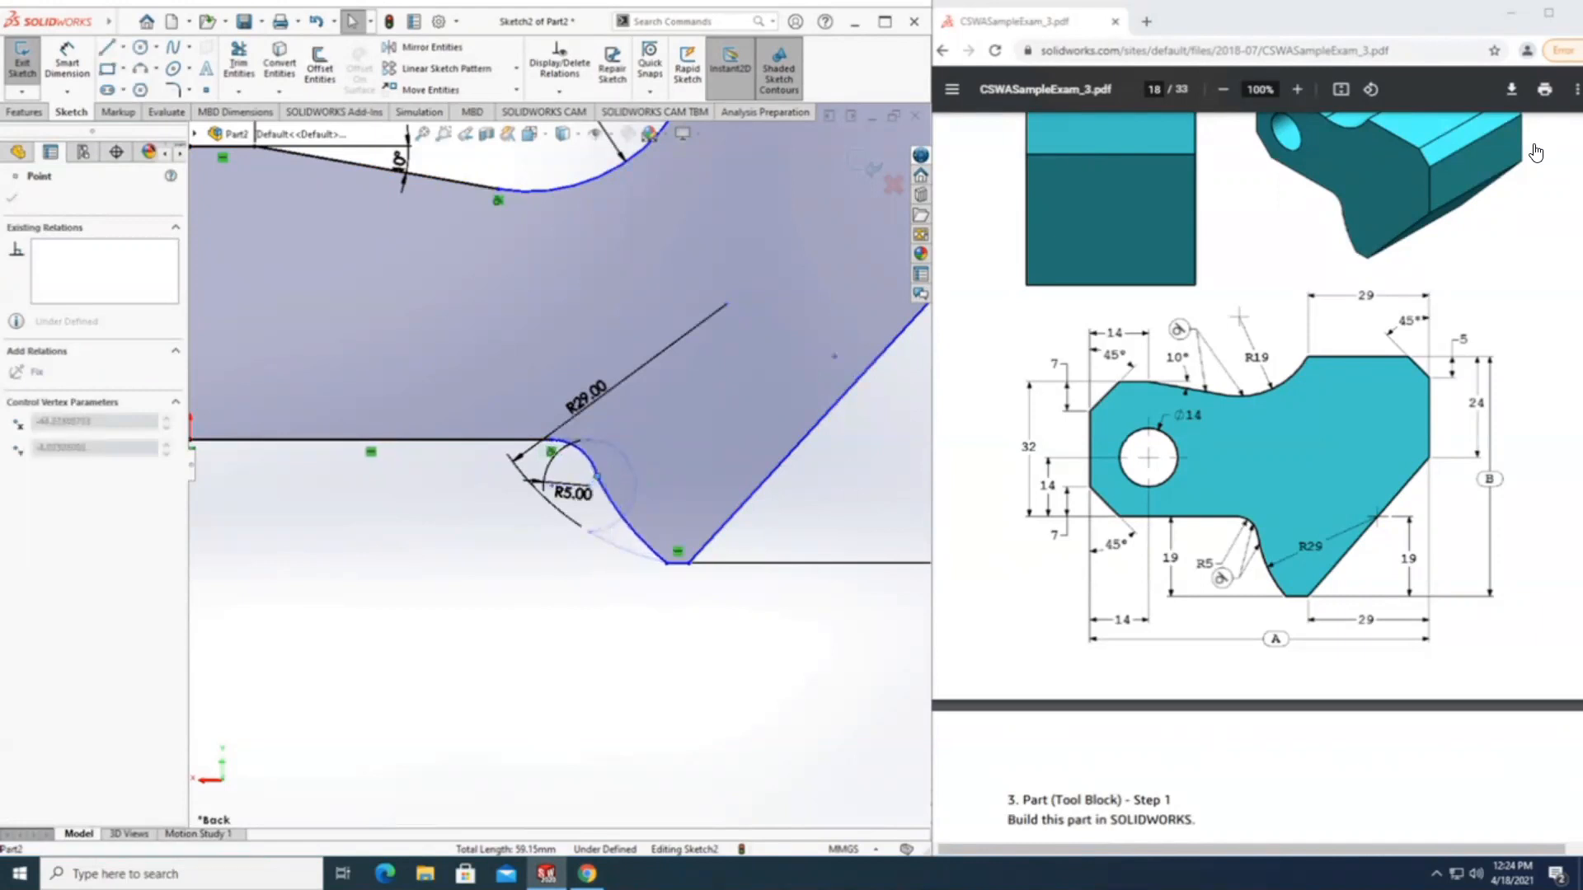
click(732, 648)
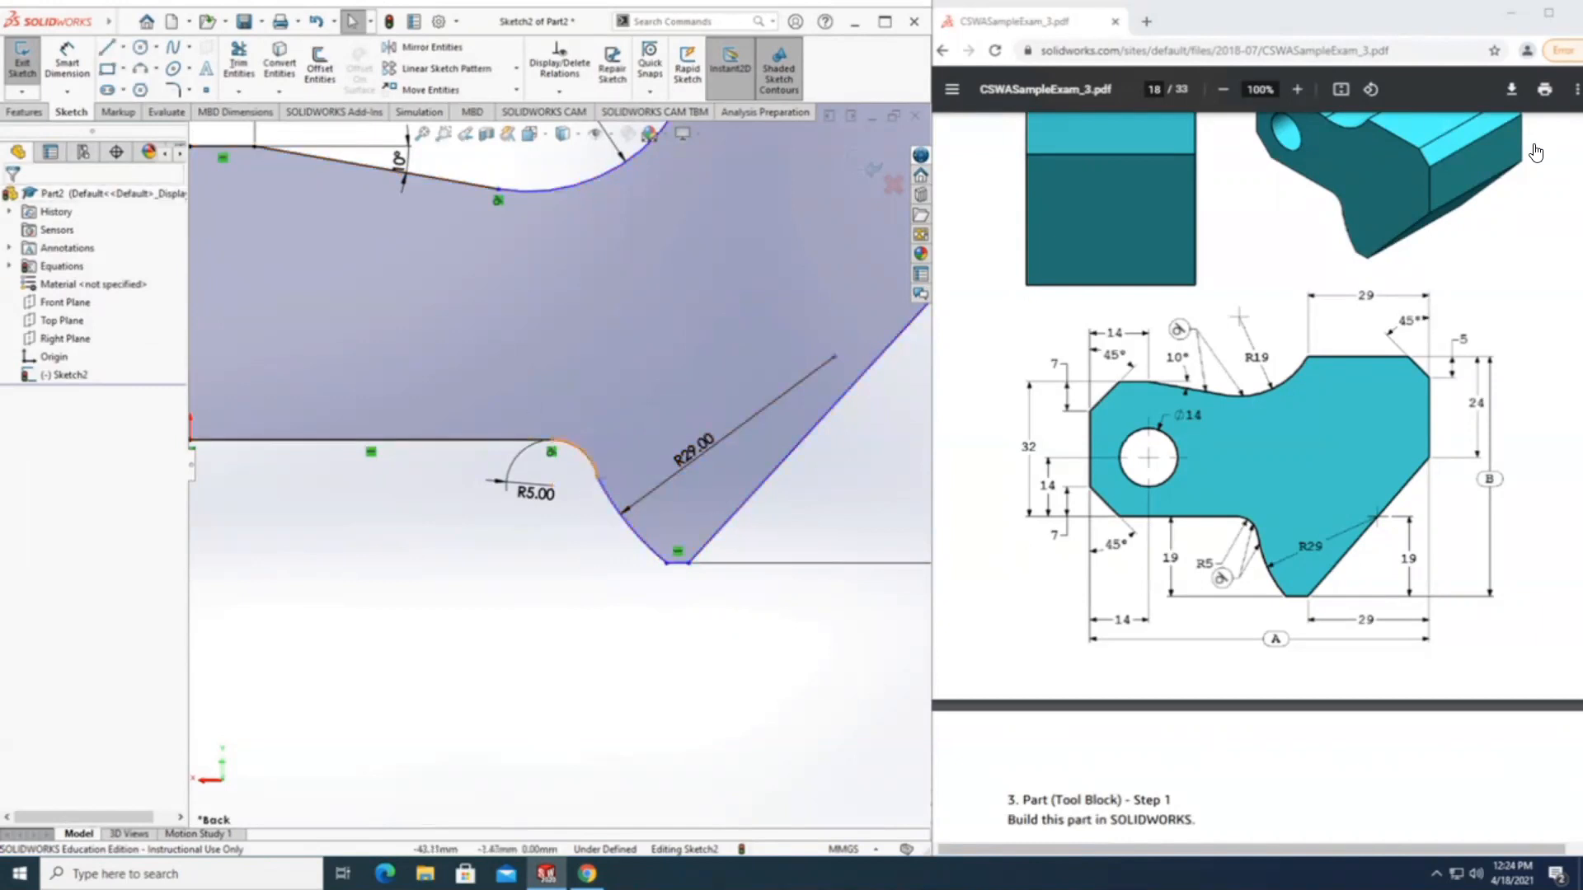
click(591, 467)
ctrl+click(640, 541)
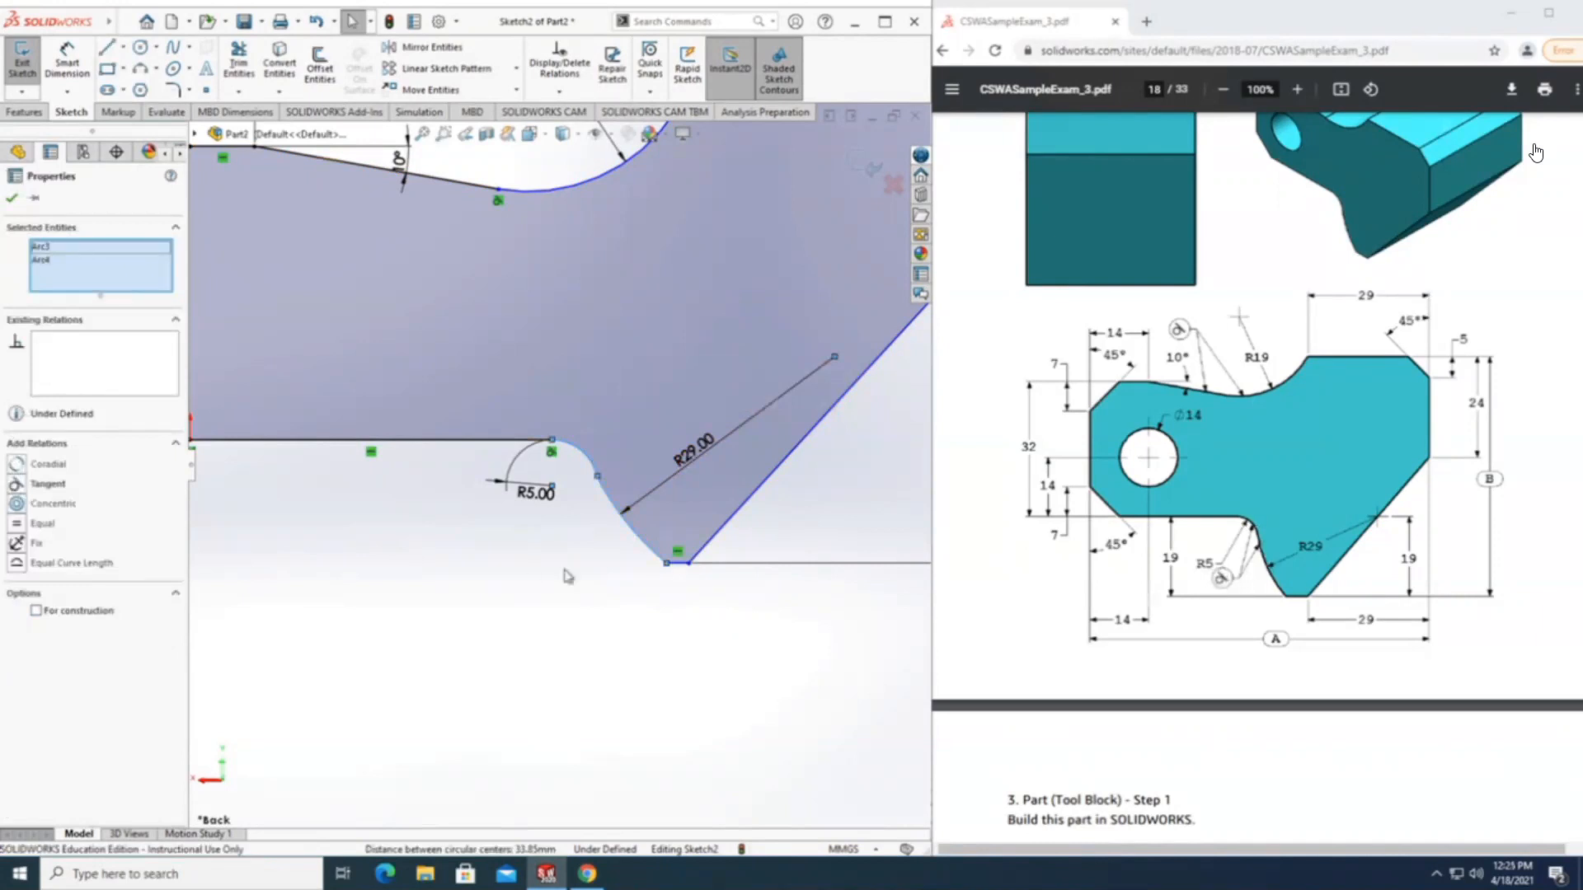
click(16, 485)
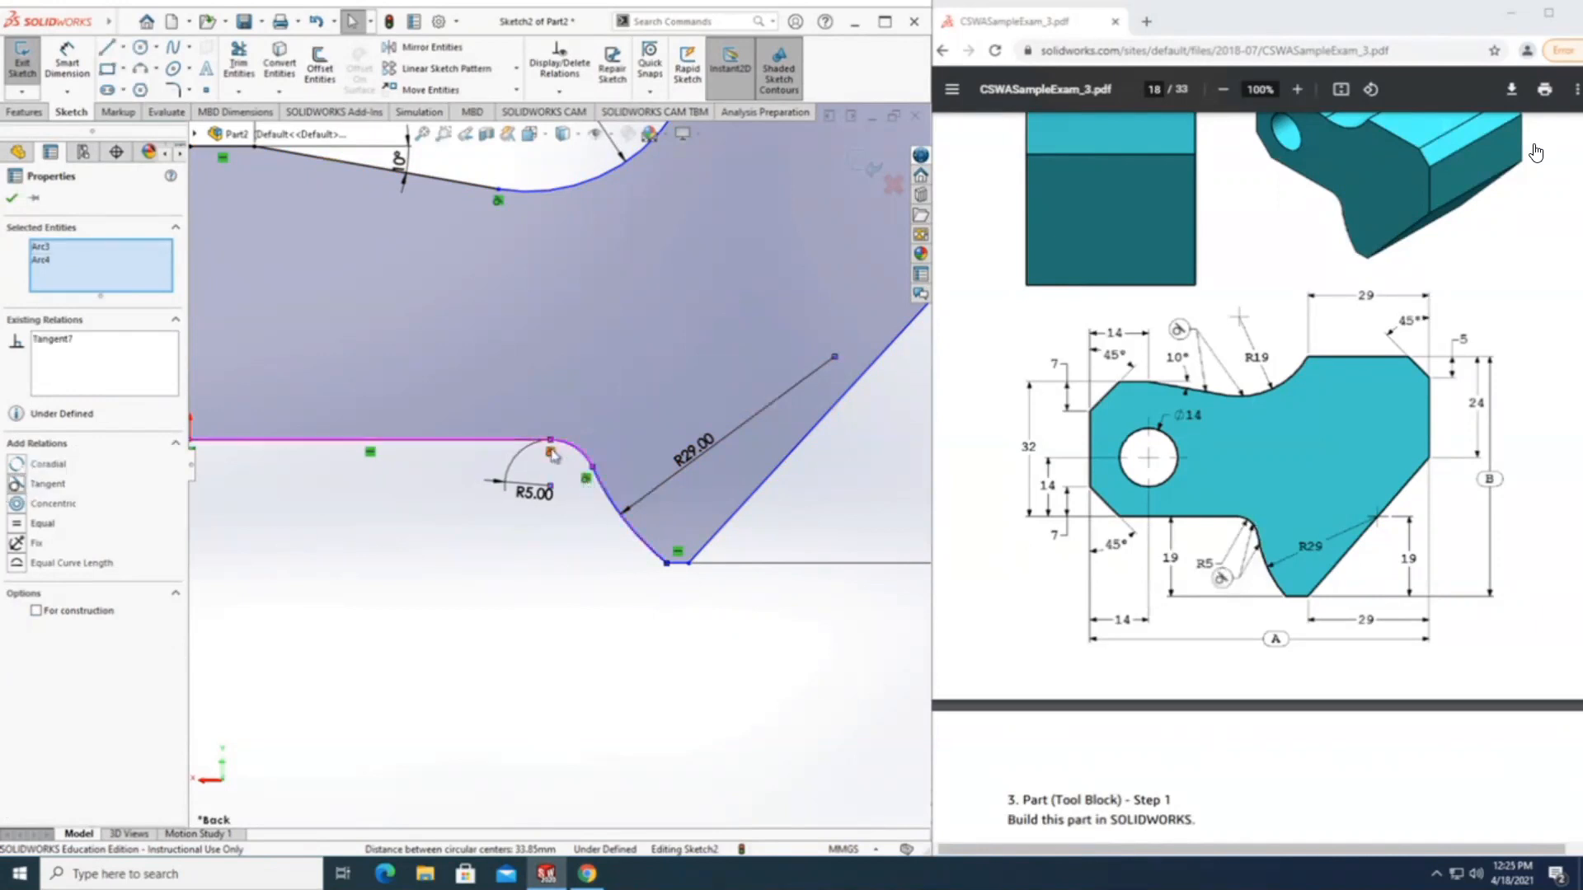
click(12, 199)
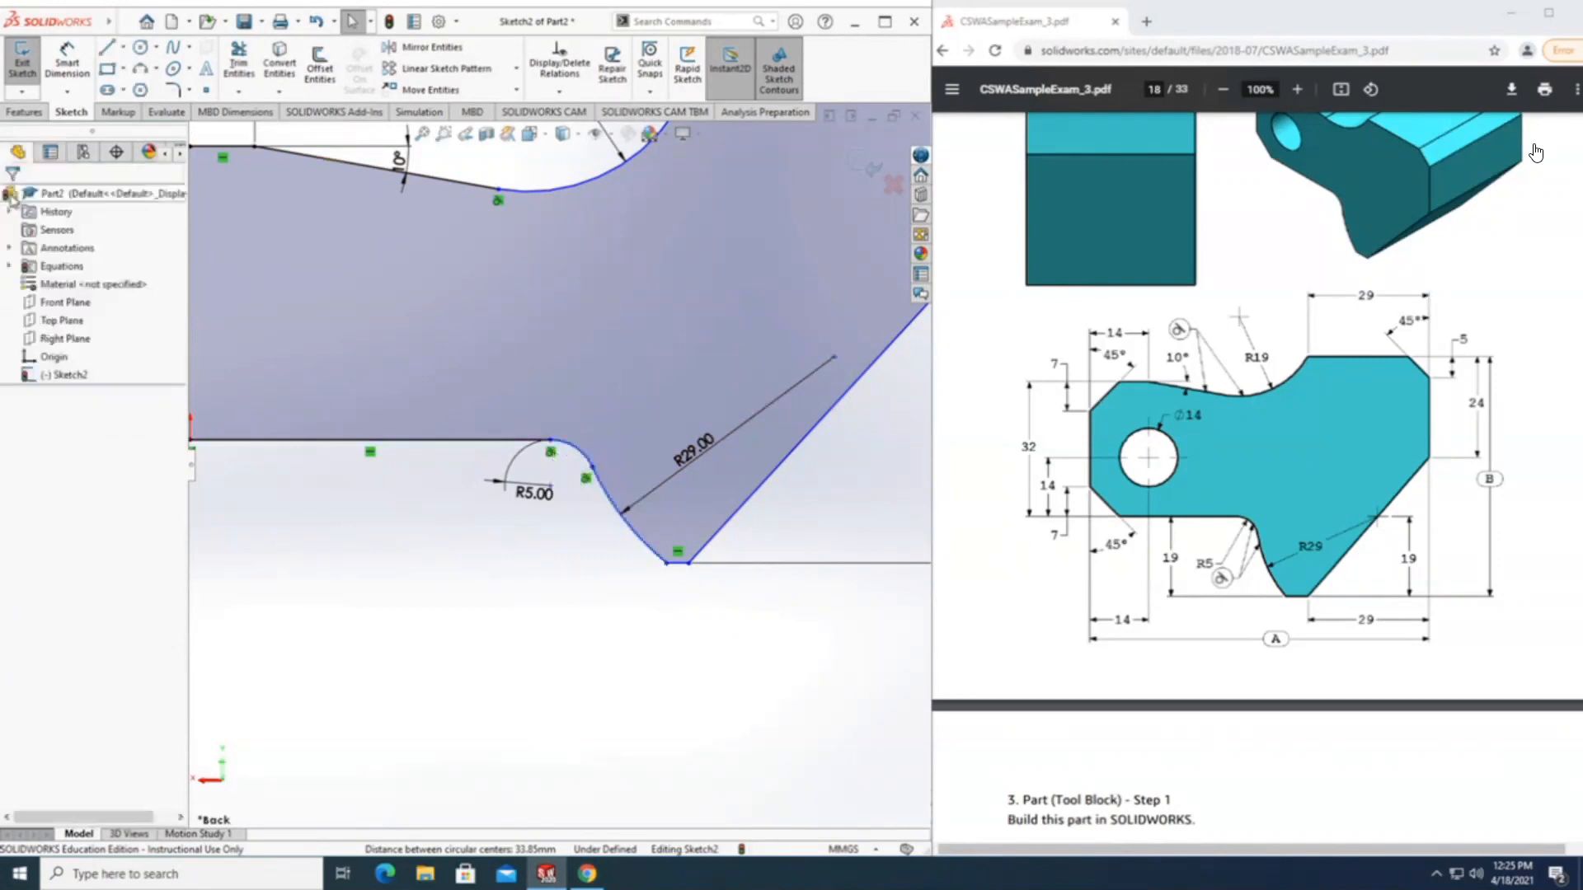
Make the centre of the R29 arc coincident with the long slanted edge.
scroll(882, 689, up, 1)
scroll(853, 680, up, 3)
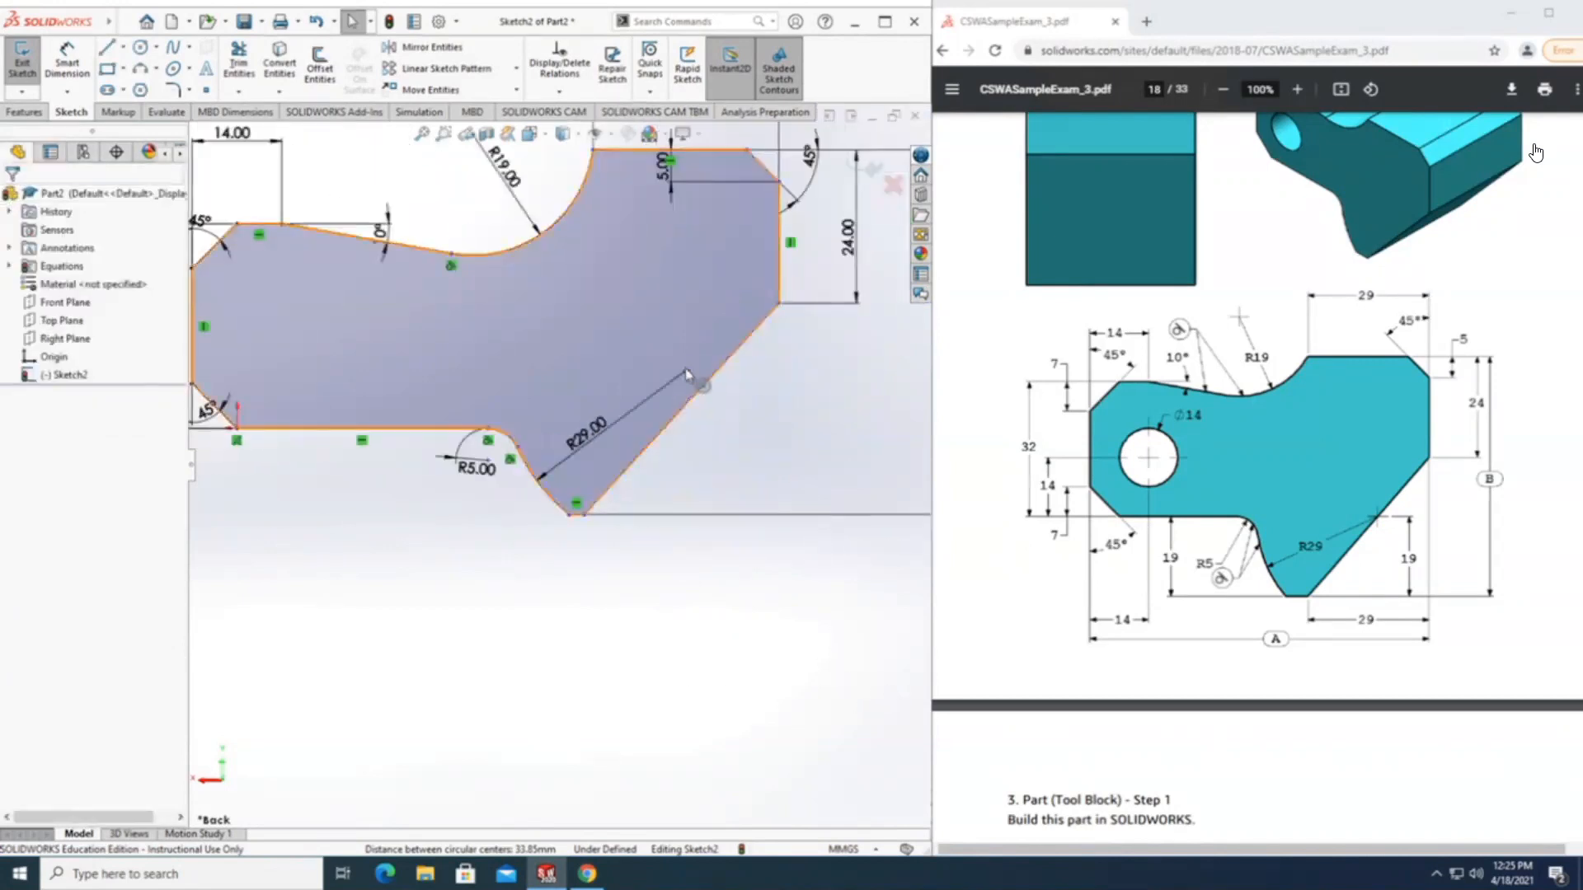
click(686, 370)
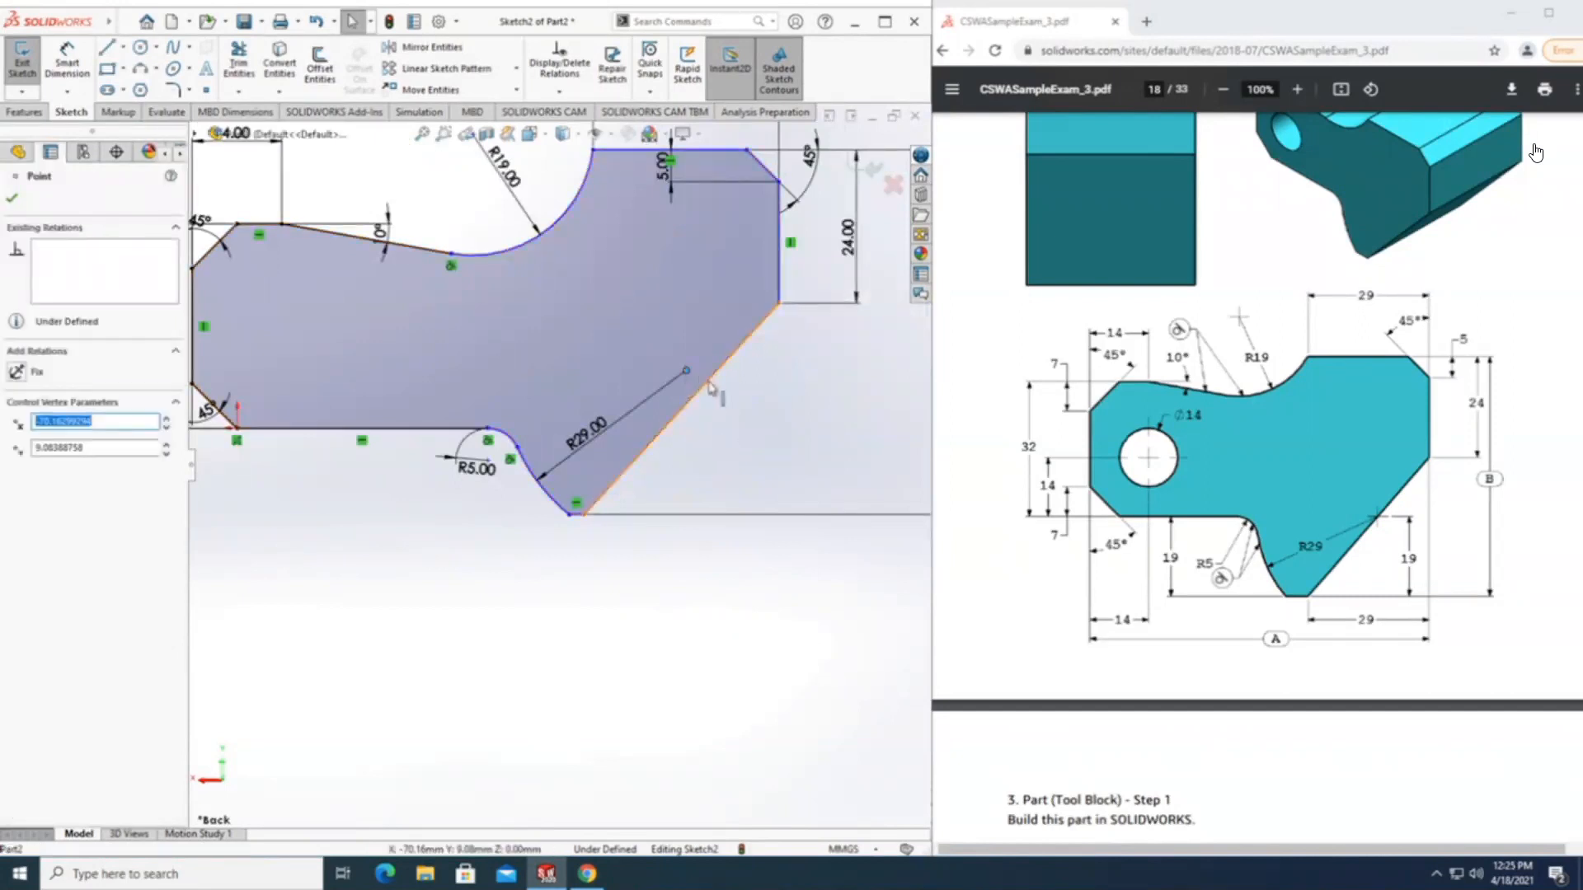
ctrl+click(705, 390)
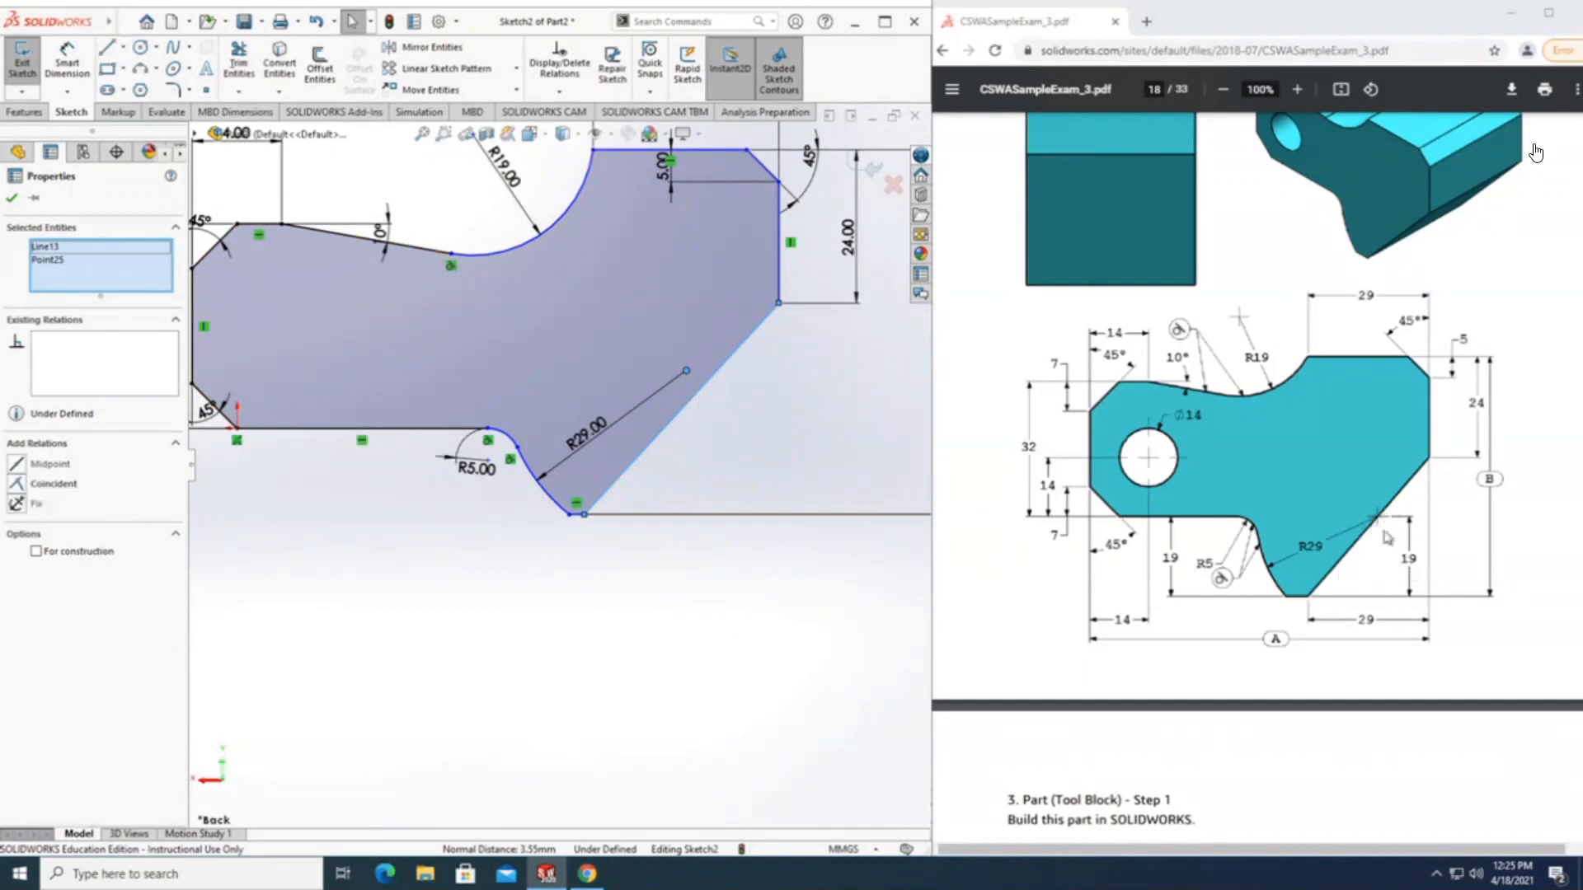
click(18, 484)
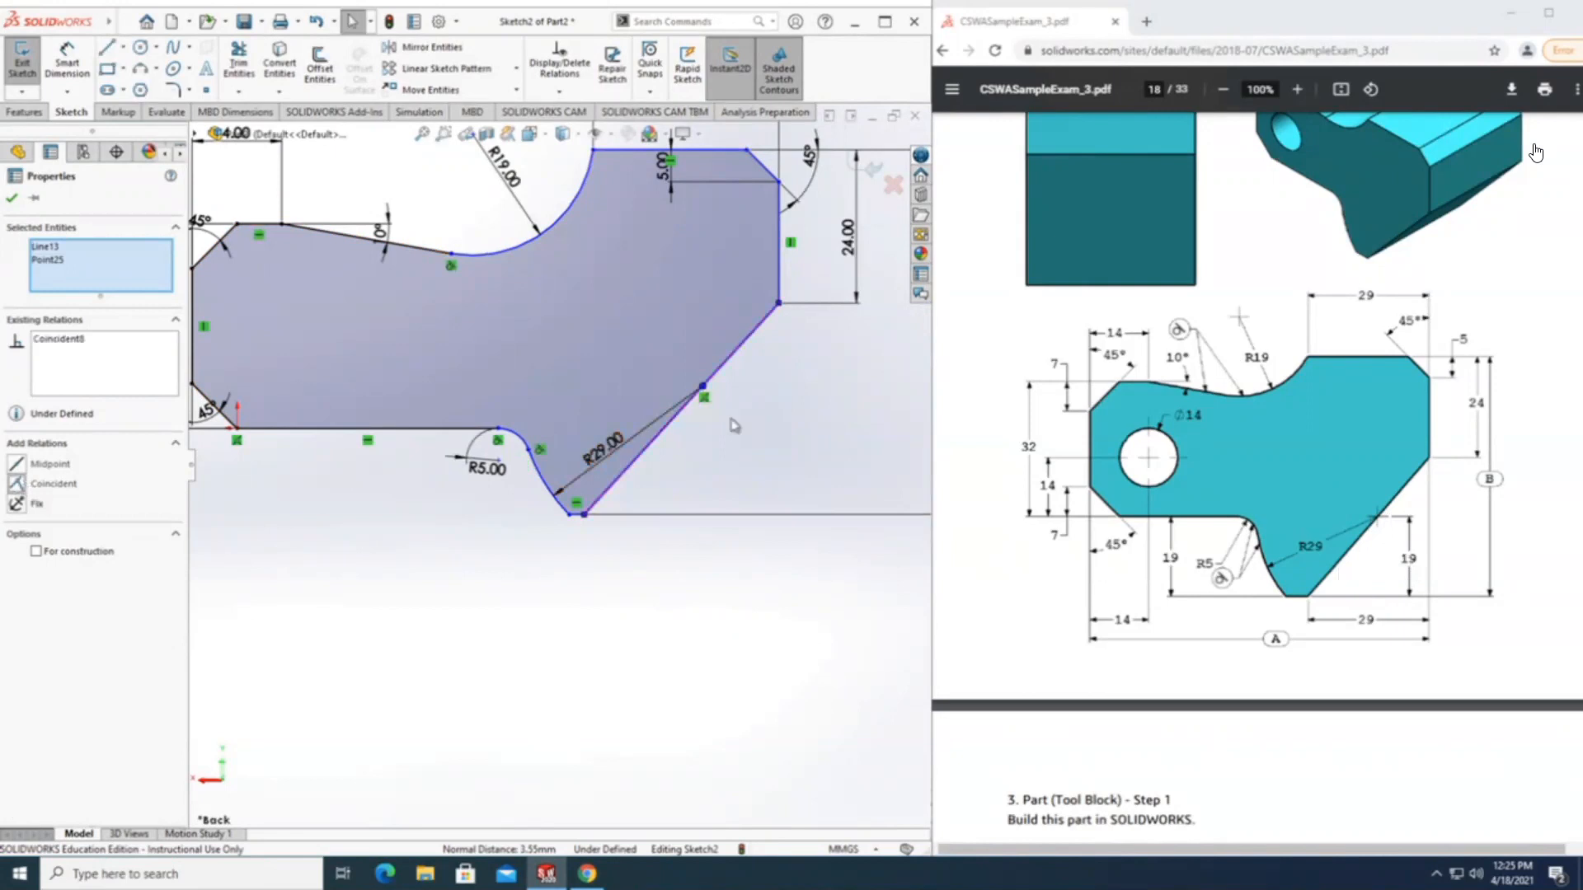
click(748, 448)
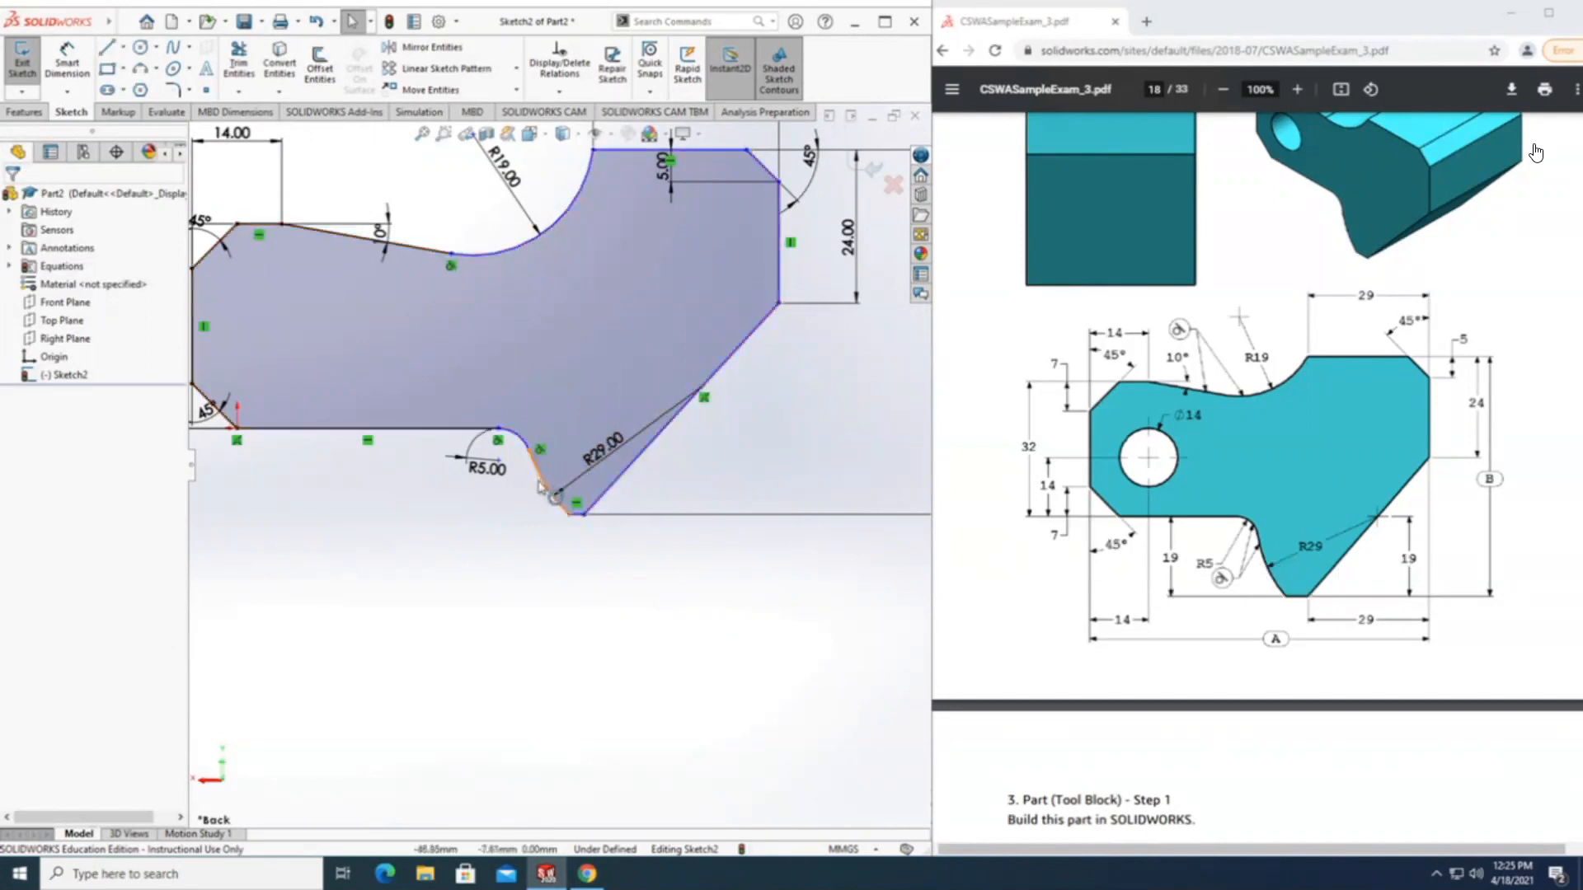
Dimension the vertical distance from the R29 arc's centre to the short bottom line as 19 mm.
click(67, 65)
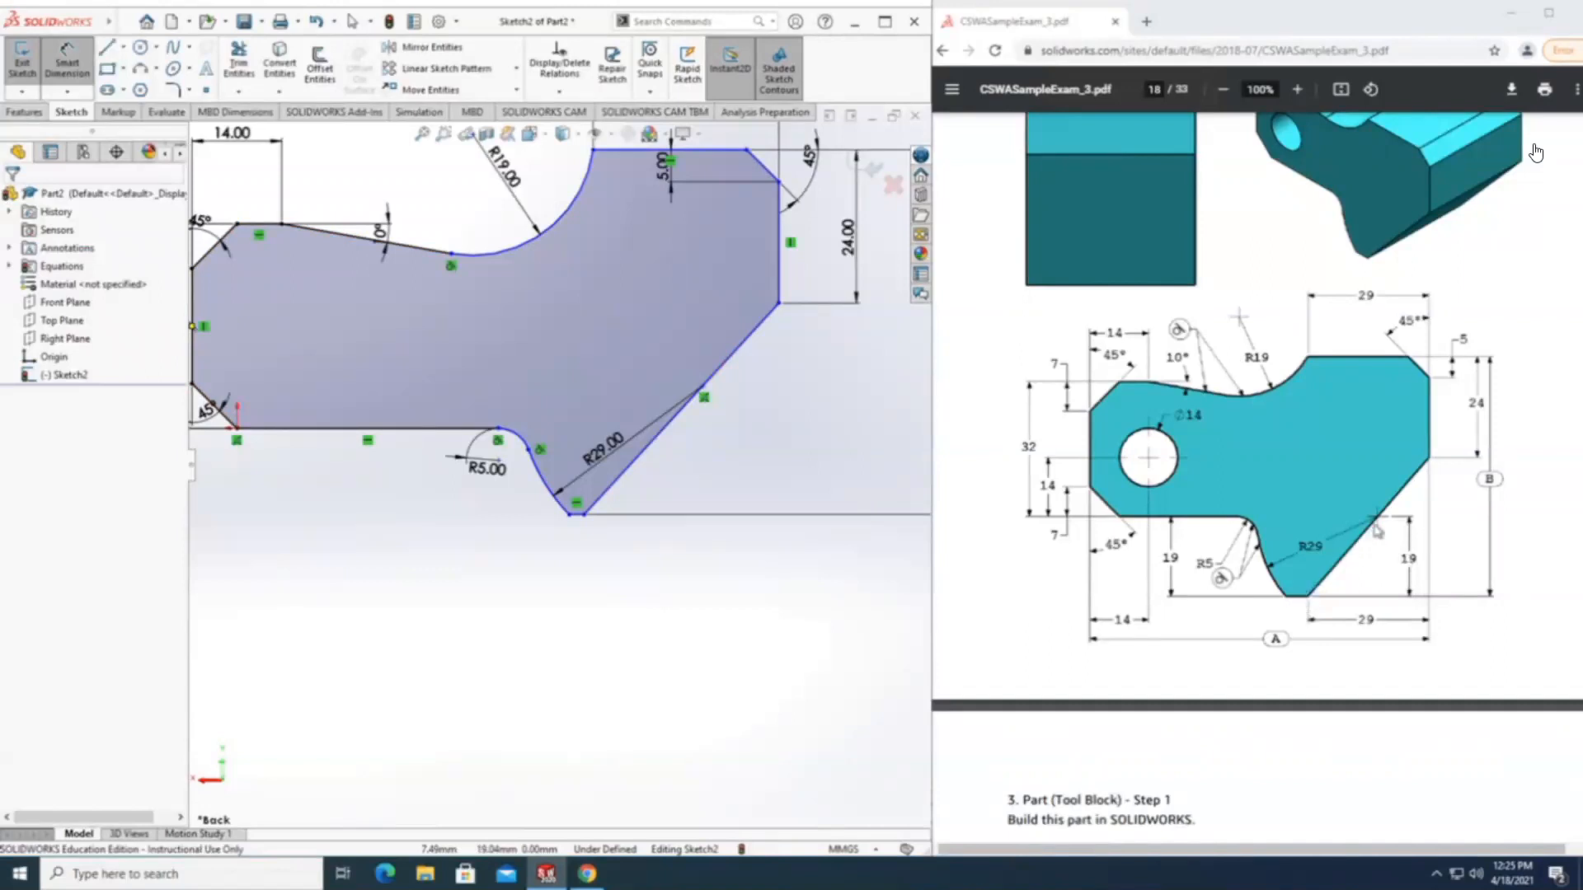
click(703, 387)
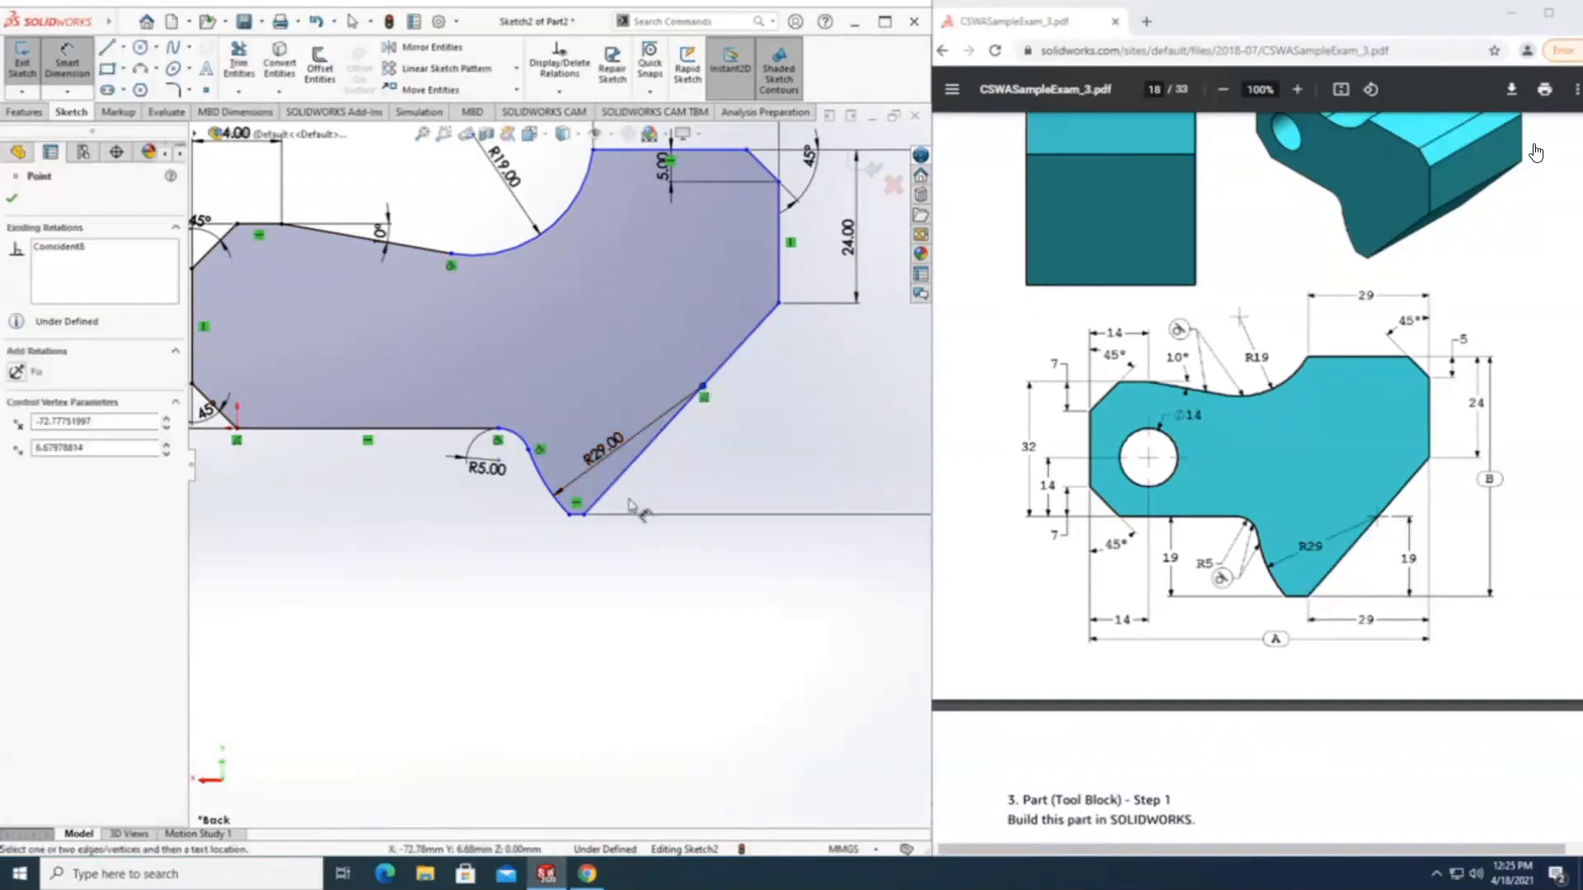
click(580, 517)
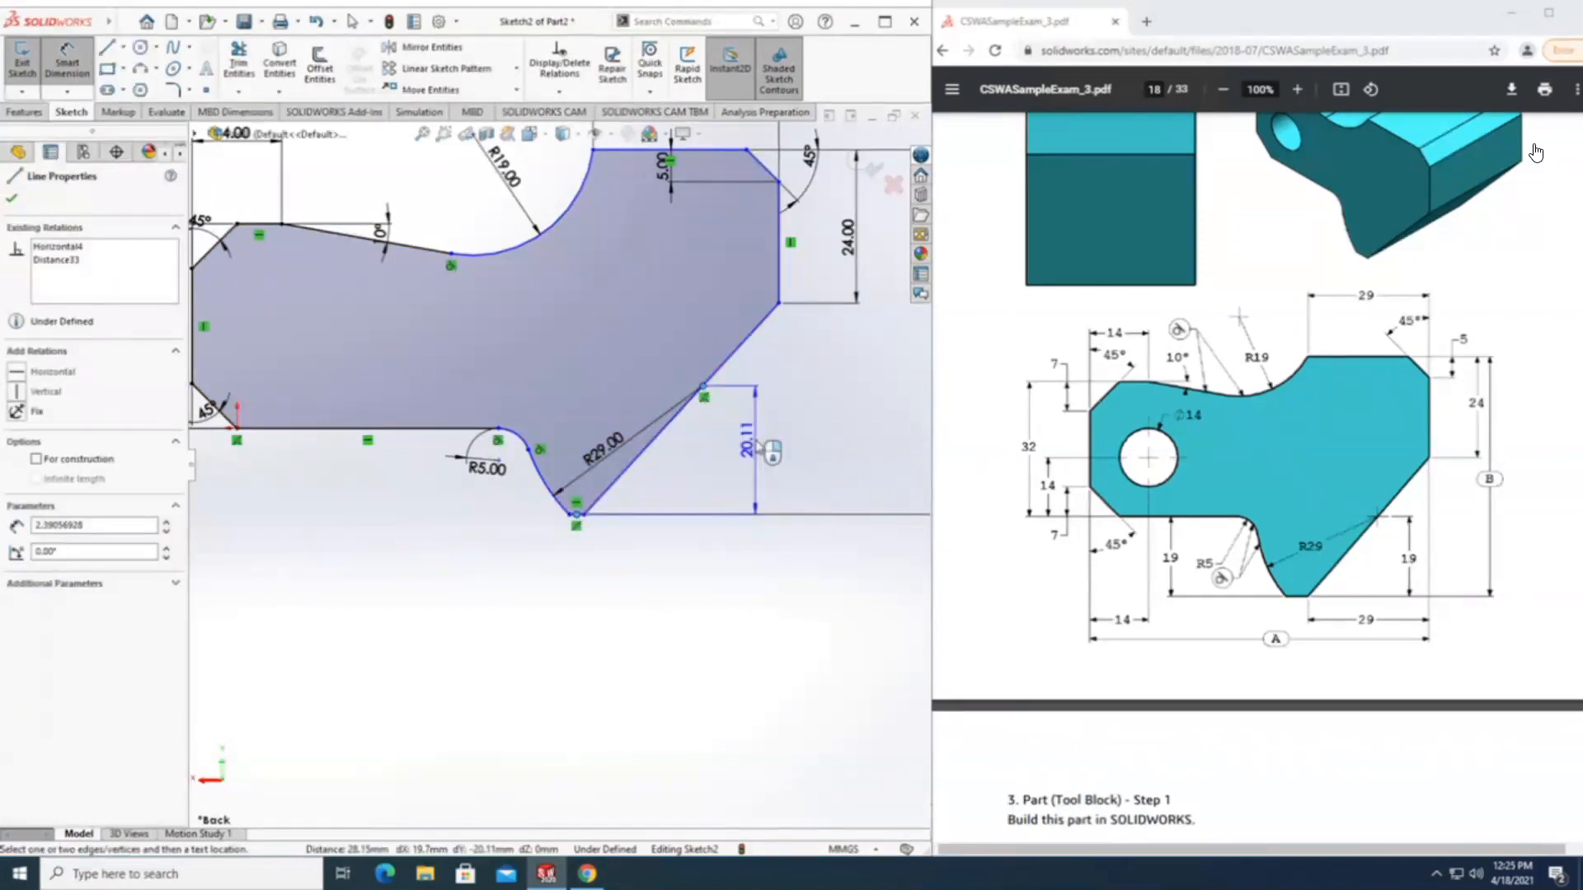
click(757, 445)
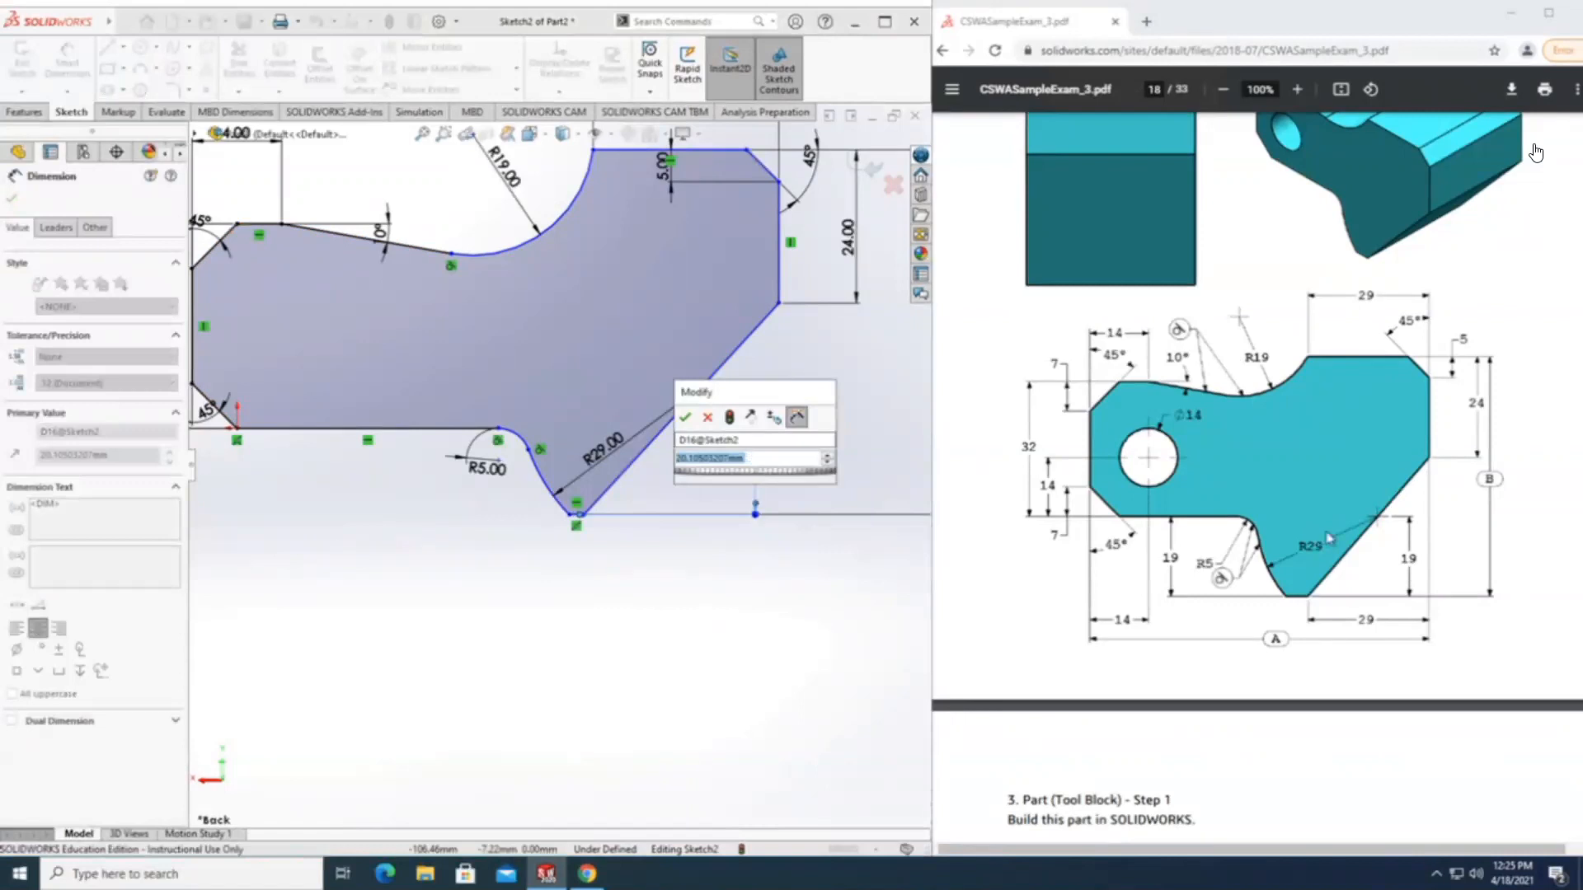
text(19)
key(Return)
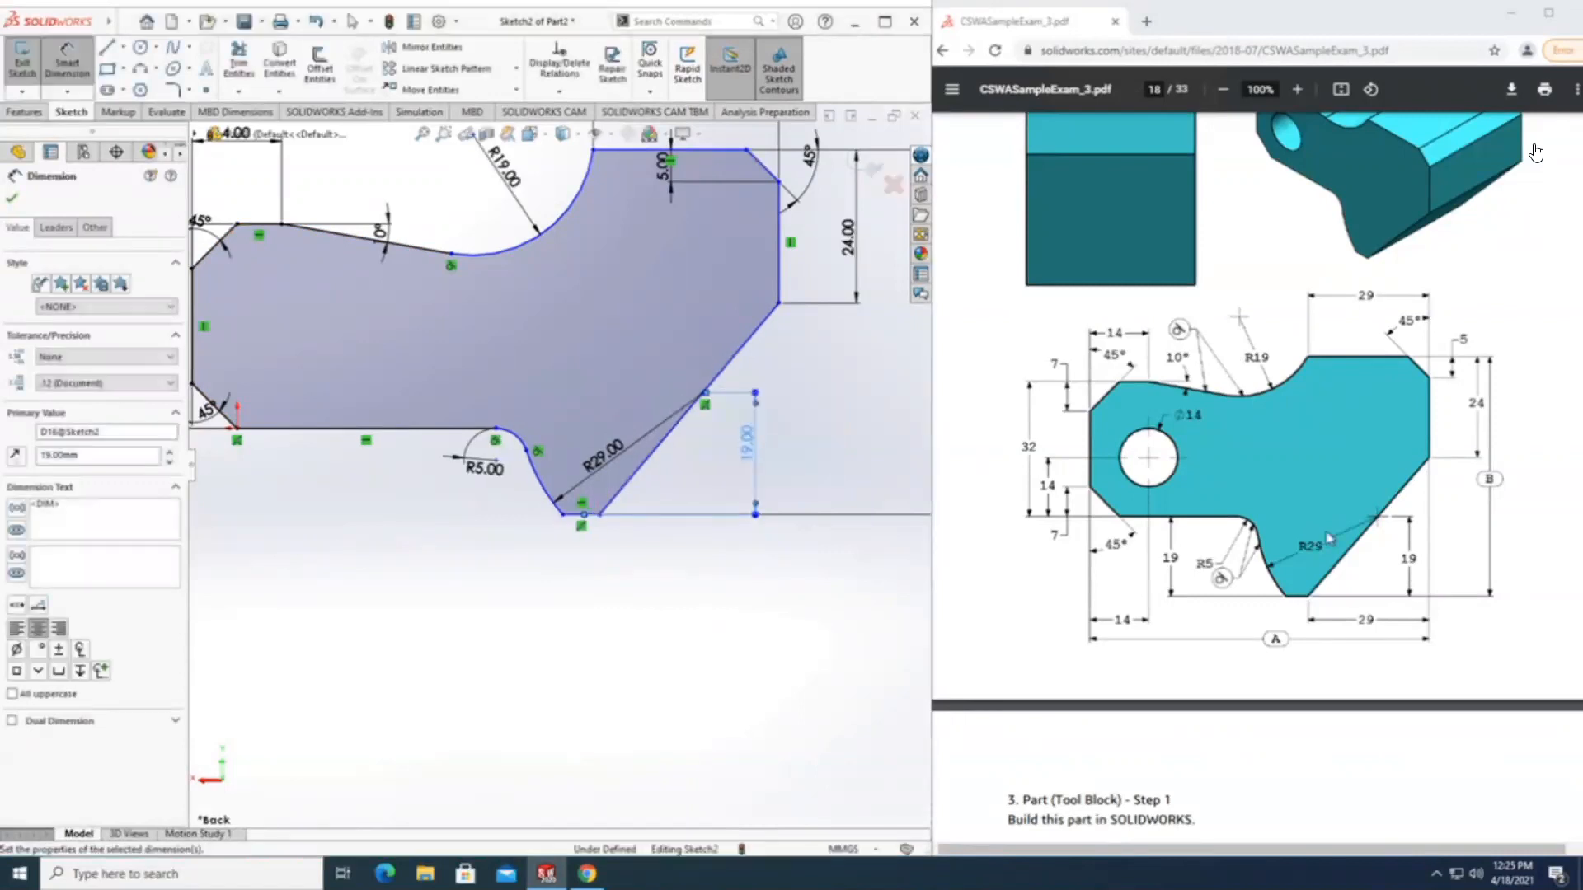
Dimension the horizontal distance from the far vertical edge to the lower end of the slanted edge as 29 mm.
scroll(560, 457, up, 1)
scroll(429, 421, down, 3)
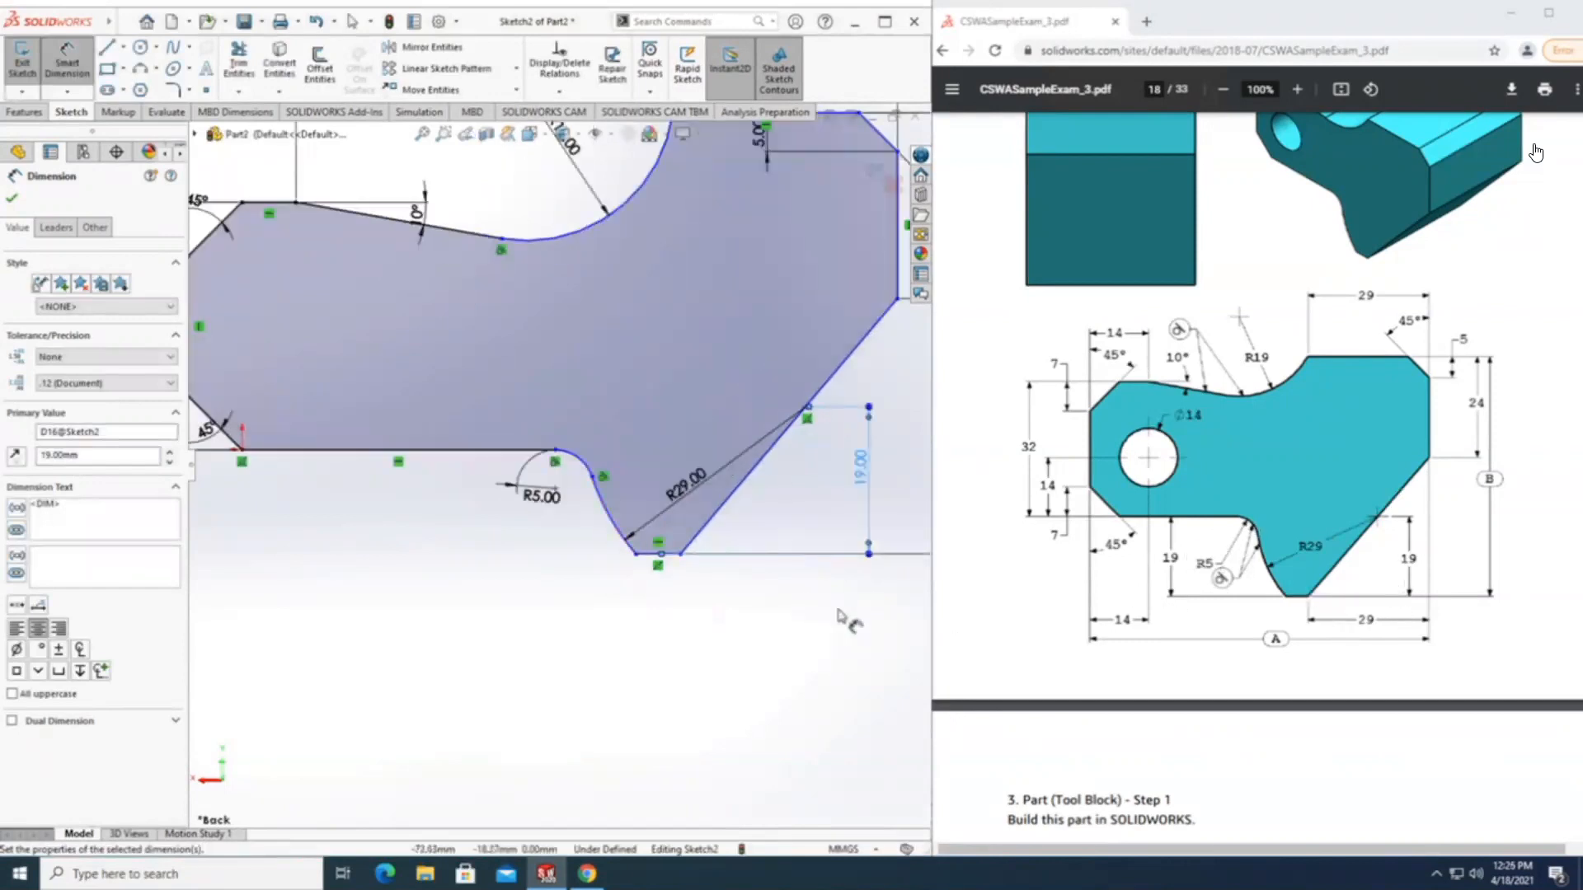
scroll(841, 633, up, 1)
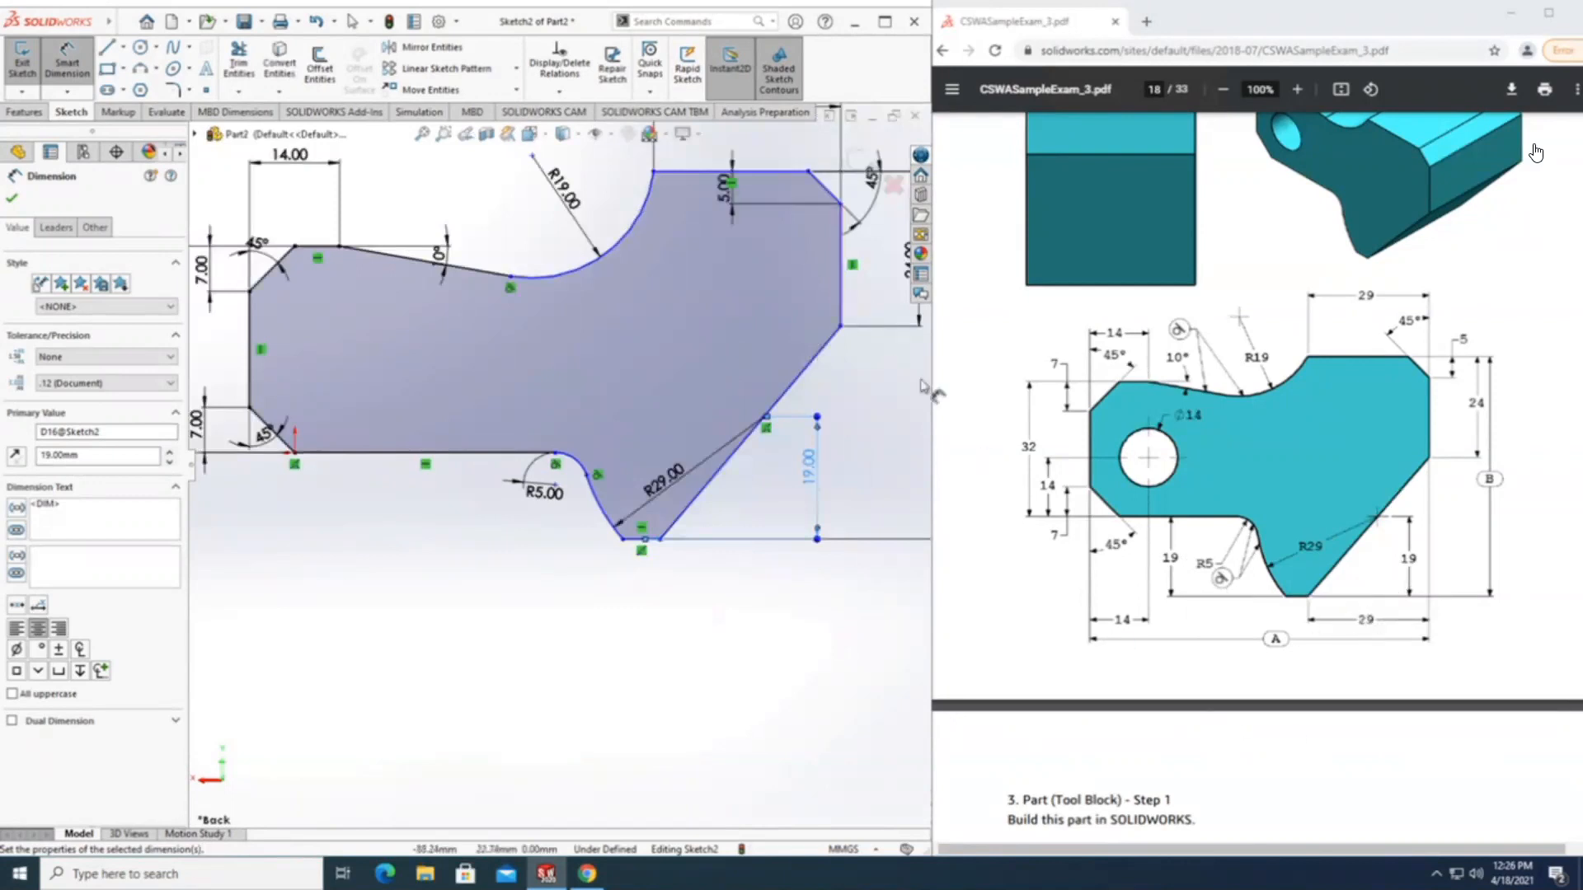
click(840, 293)
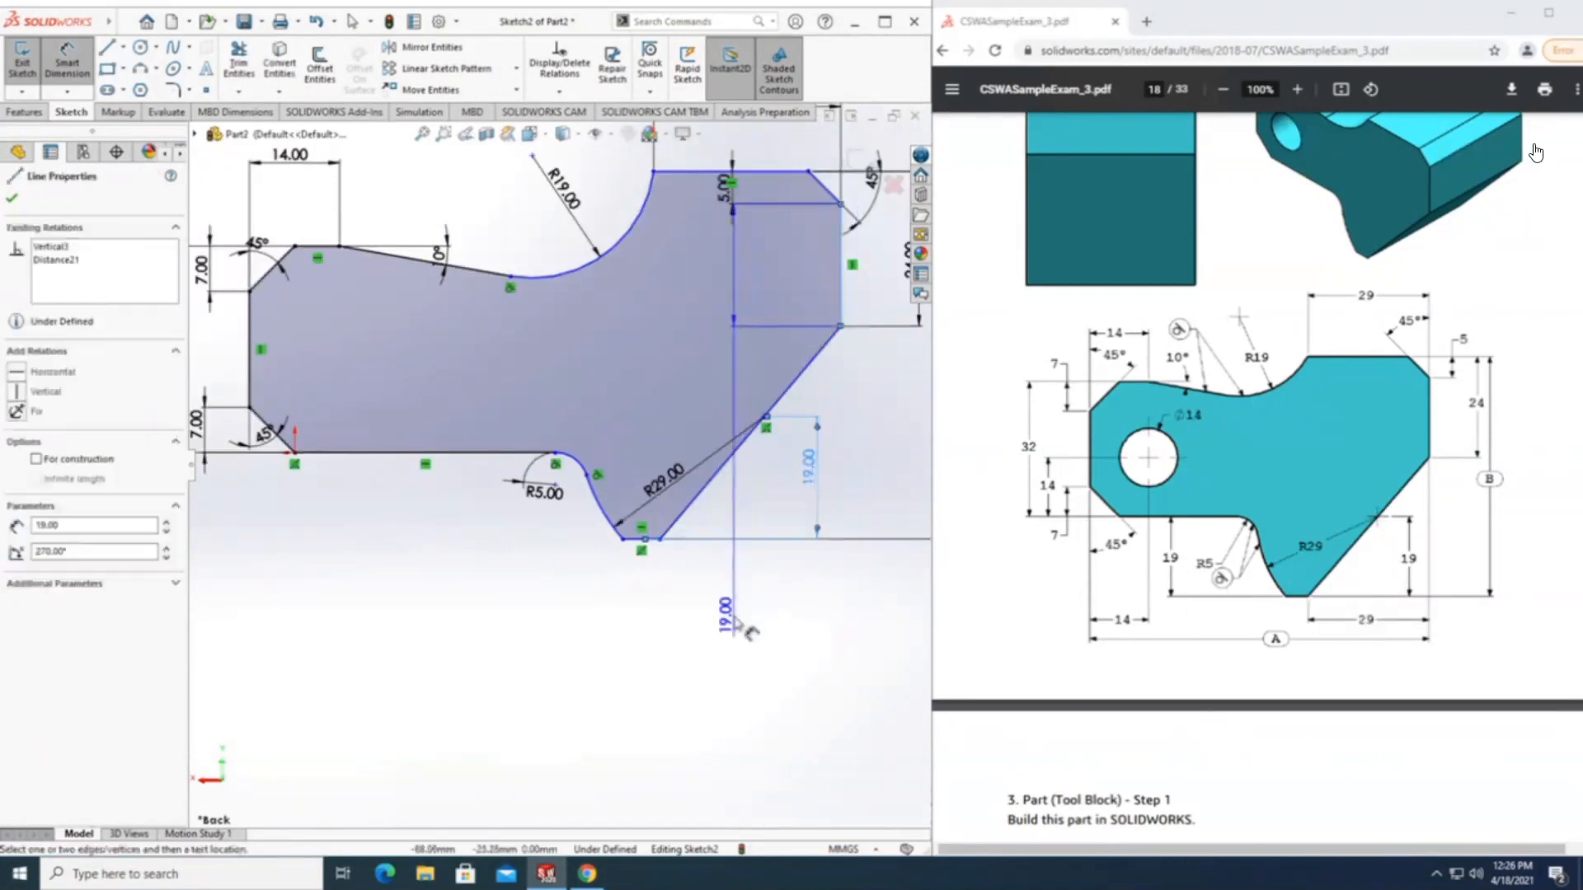
click(662, 540)
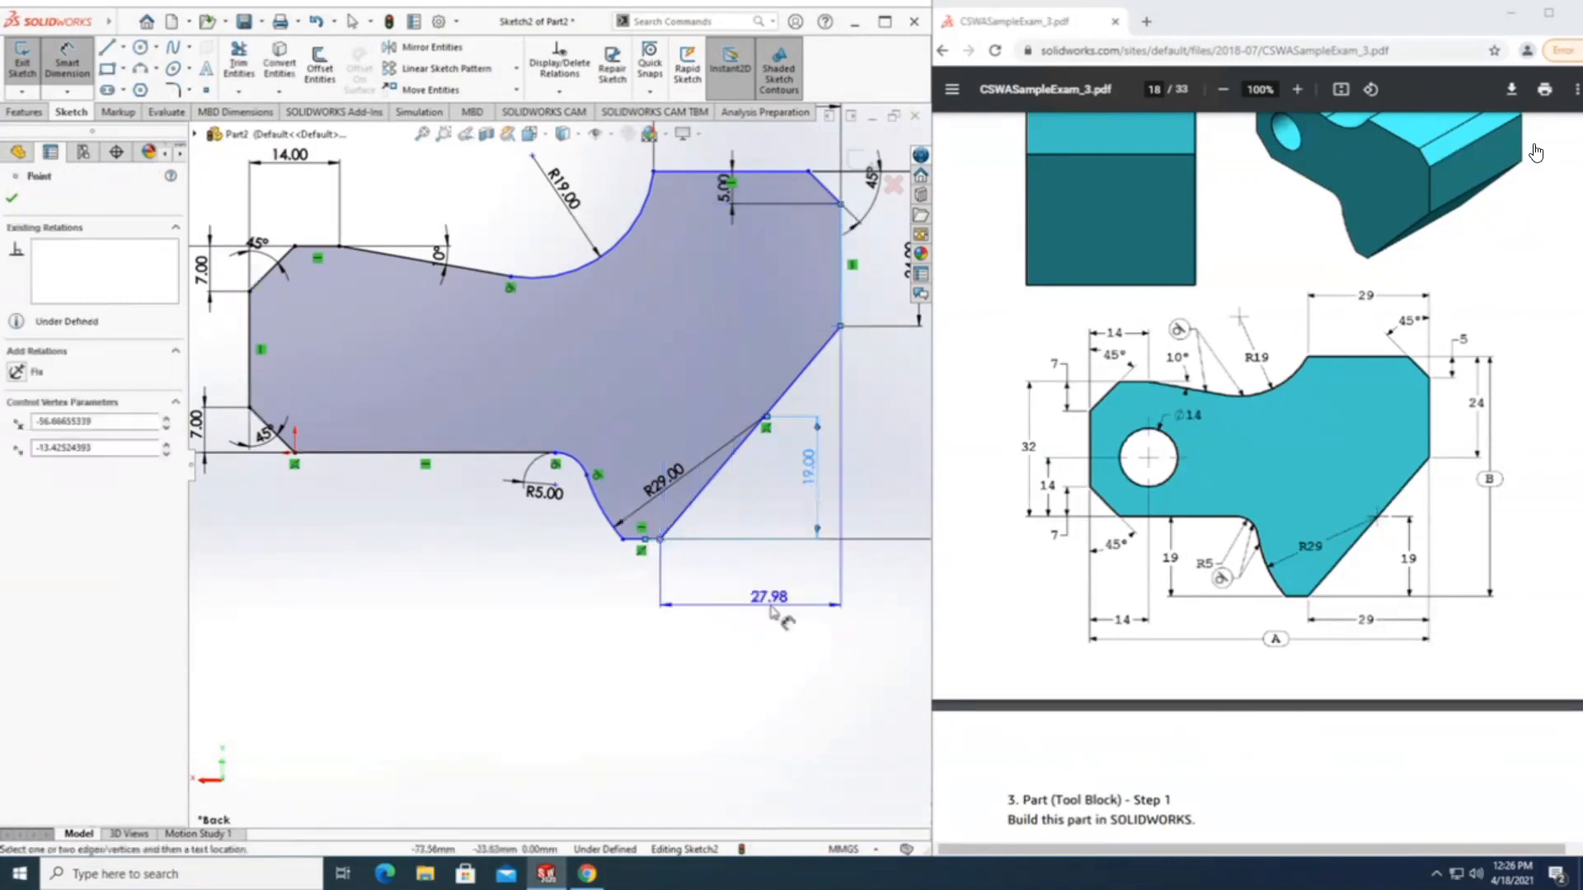
click(707, 620)
text(29)
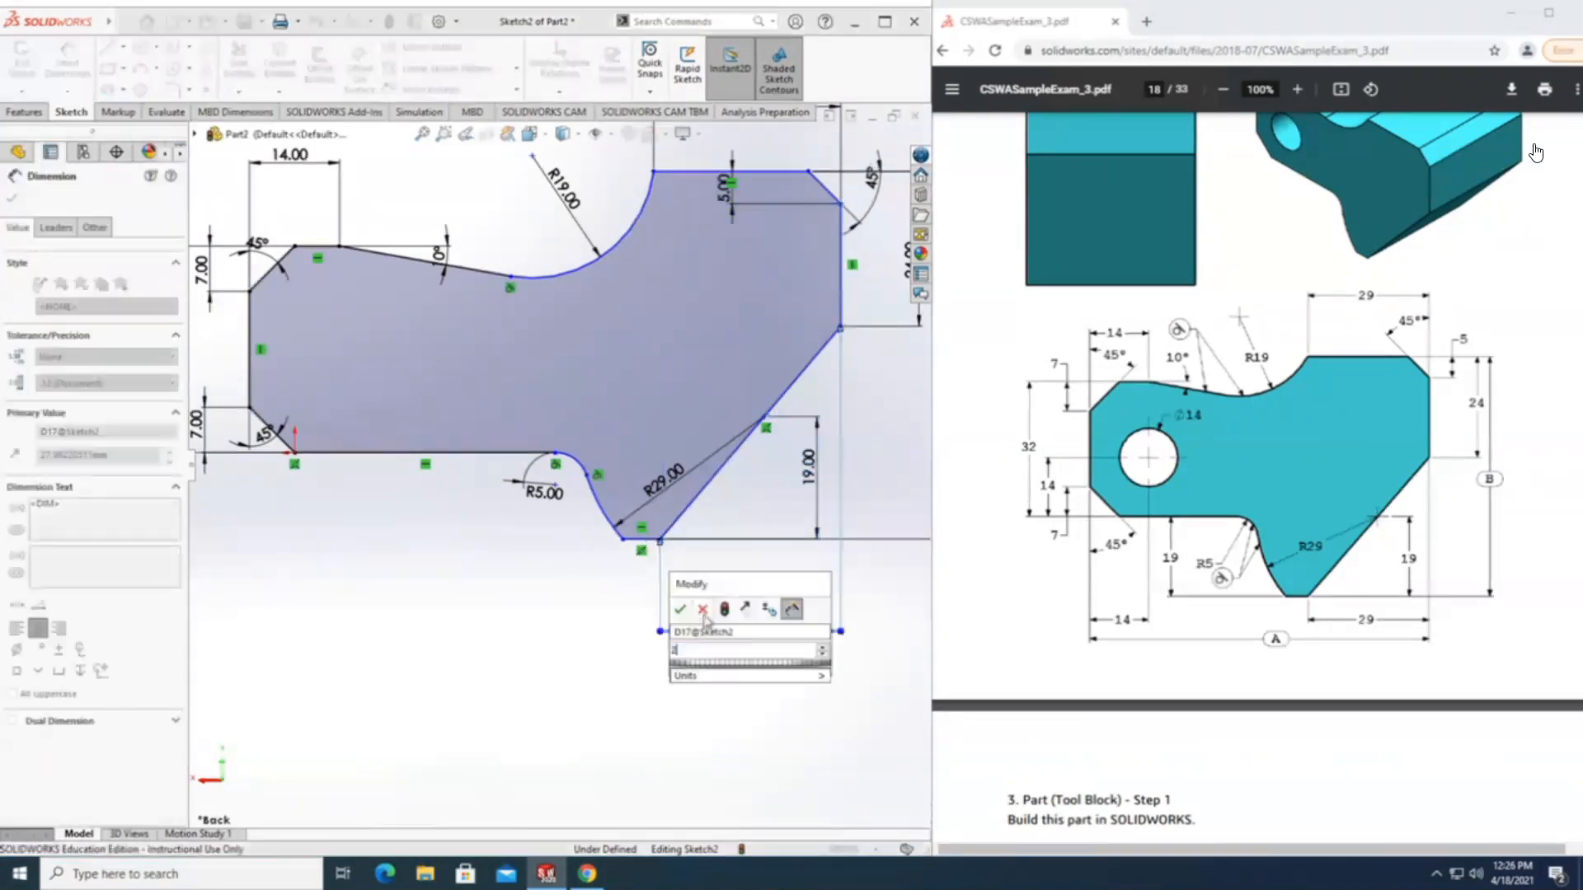
key(Return)
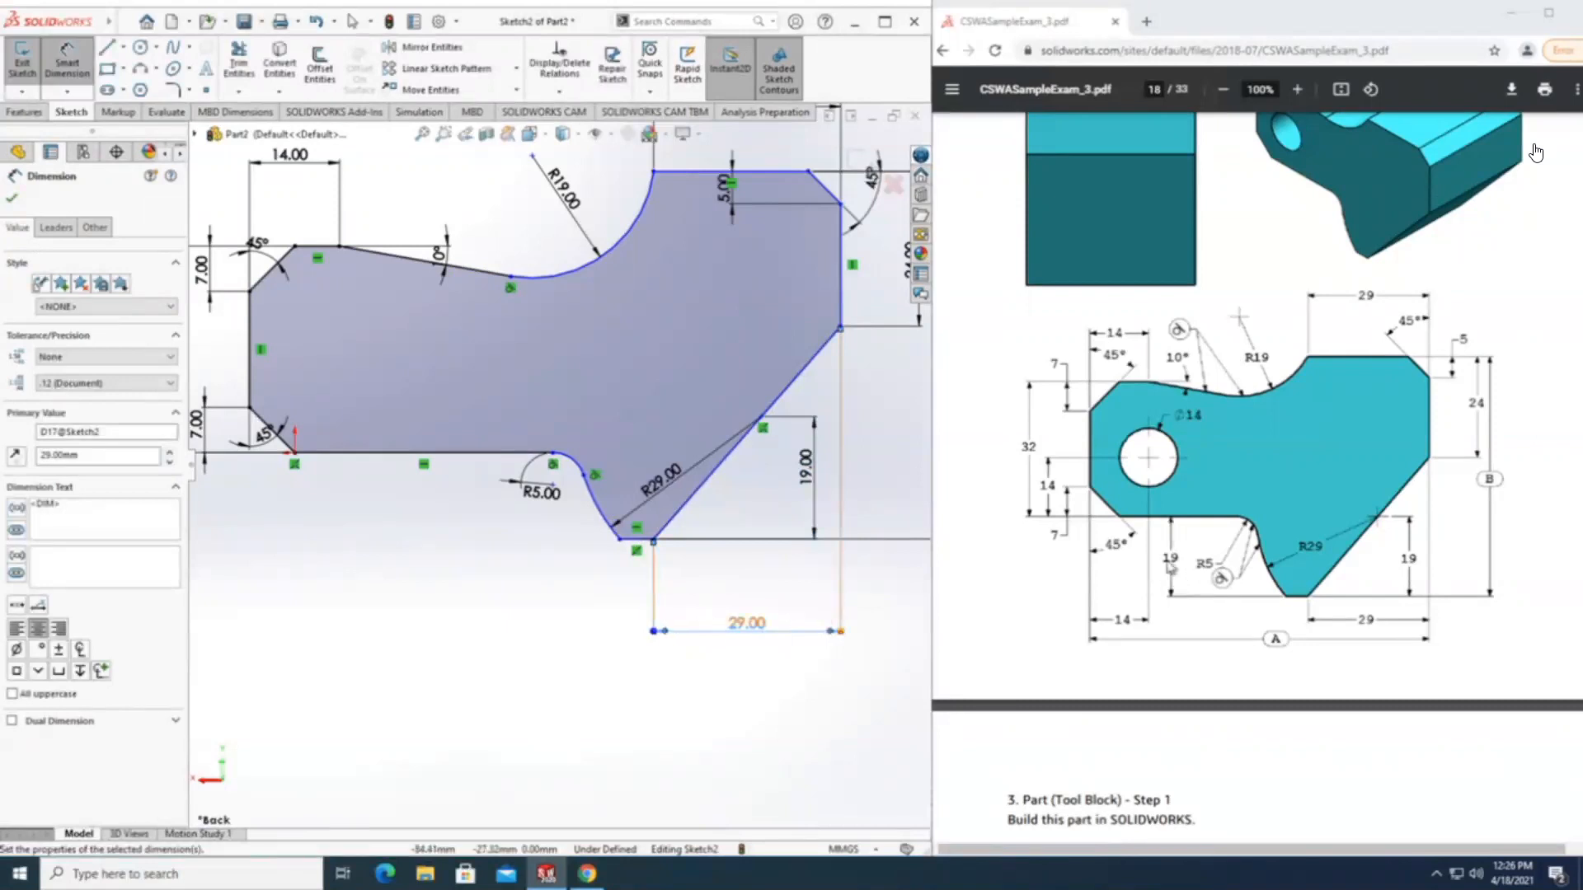
Dimension the vertical distance between the long lower horizontal line and the short bottom line as 19 mm.
click(639, 540)
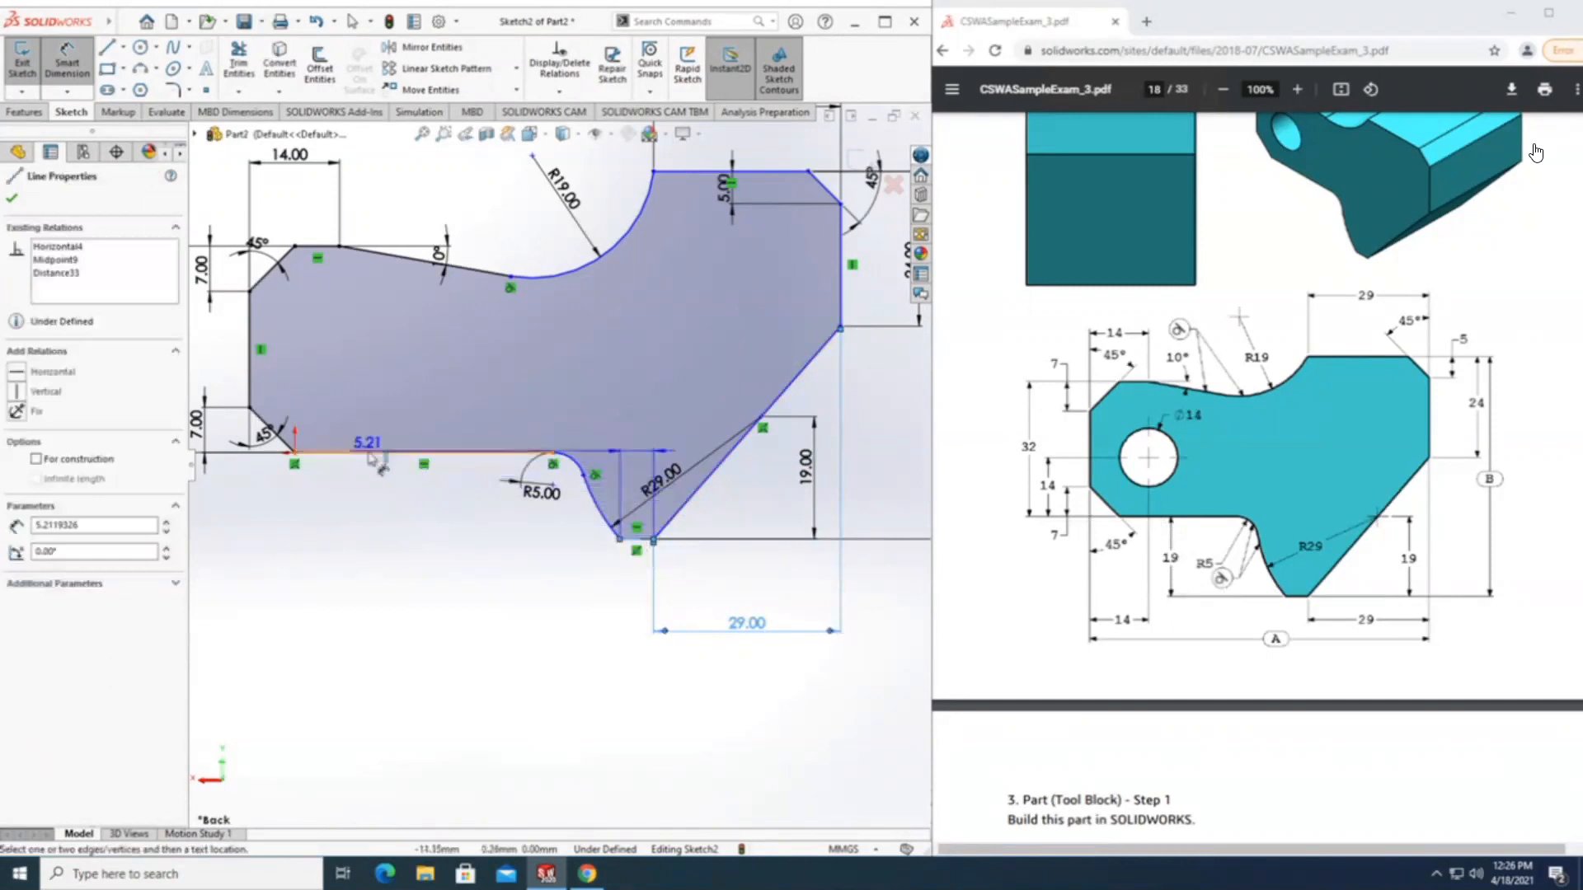
click(371, 453)
click(372, 536)
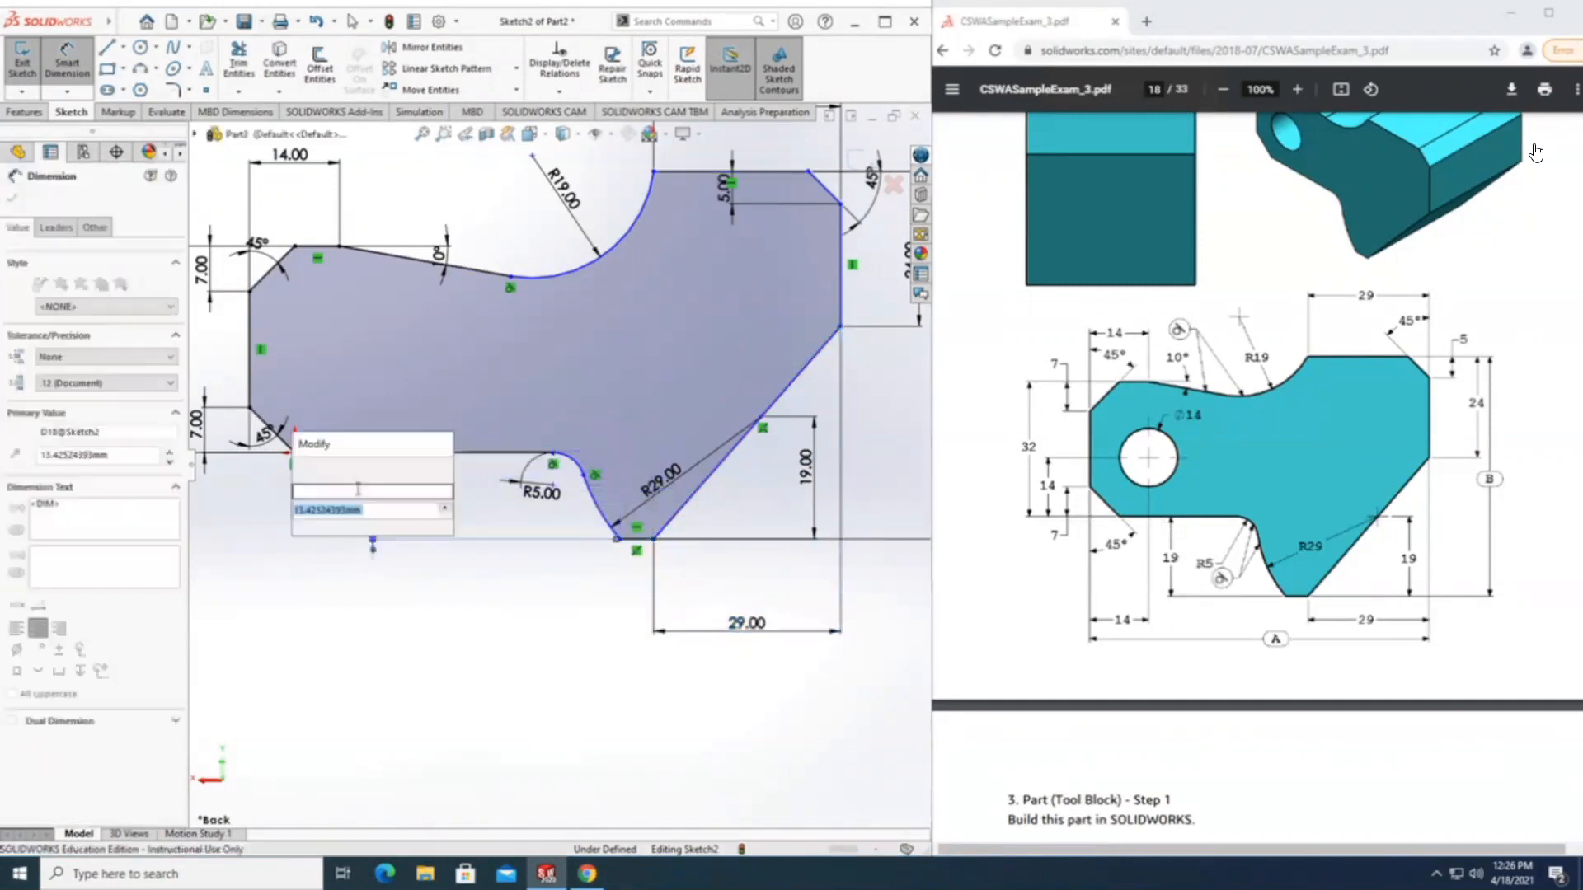
text(19)
key(Return)
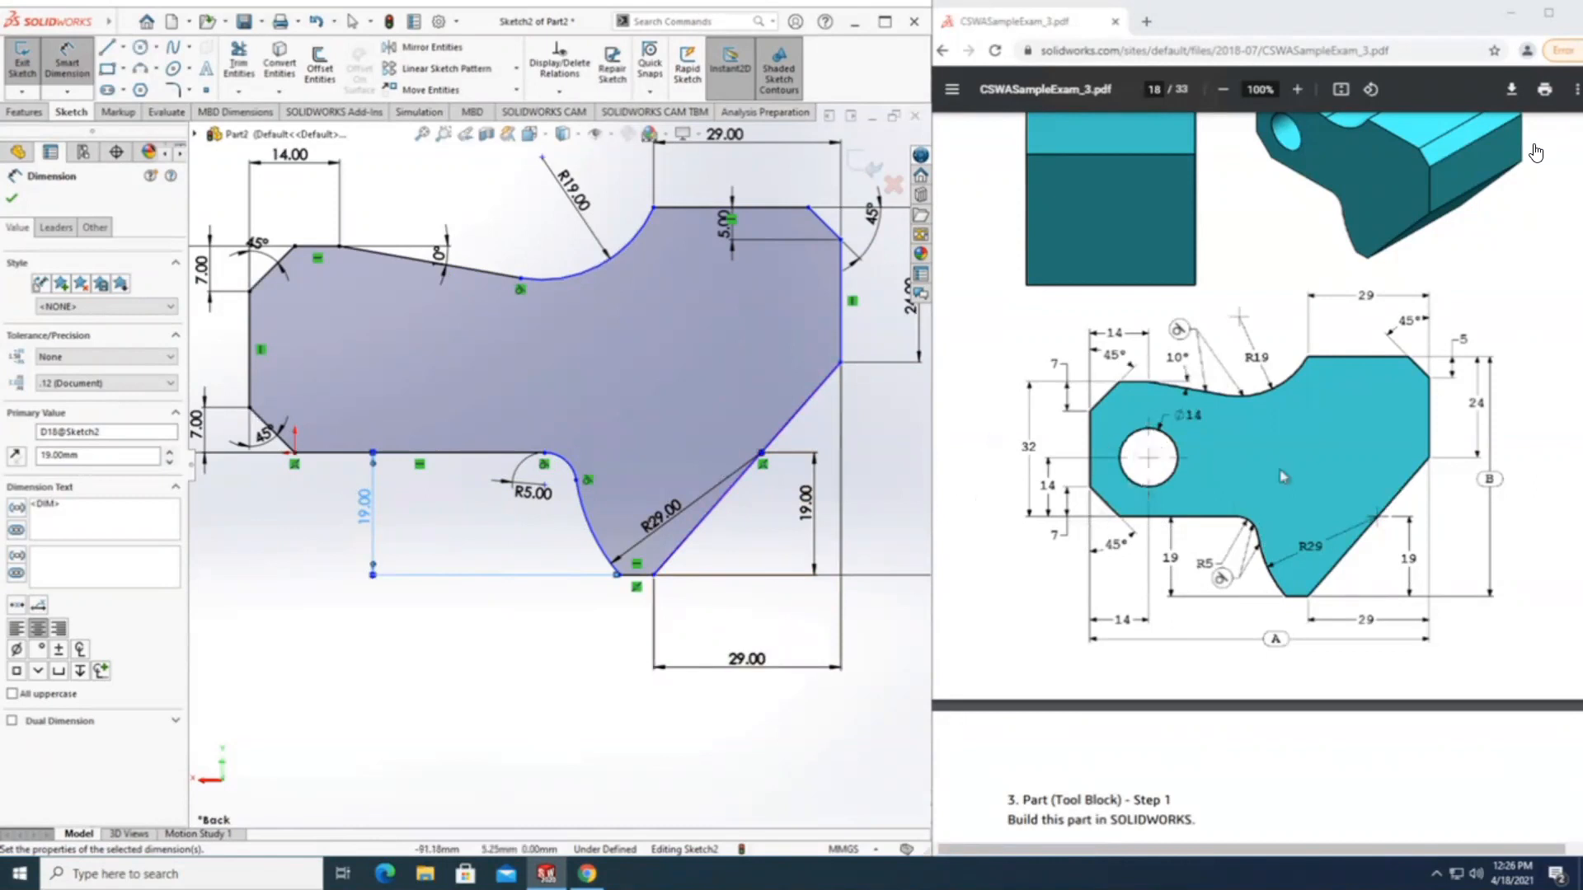
scroll(594, 359, down, 3)
scroll(594, 358, up, 2)
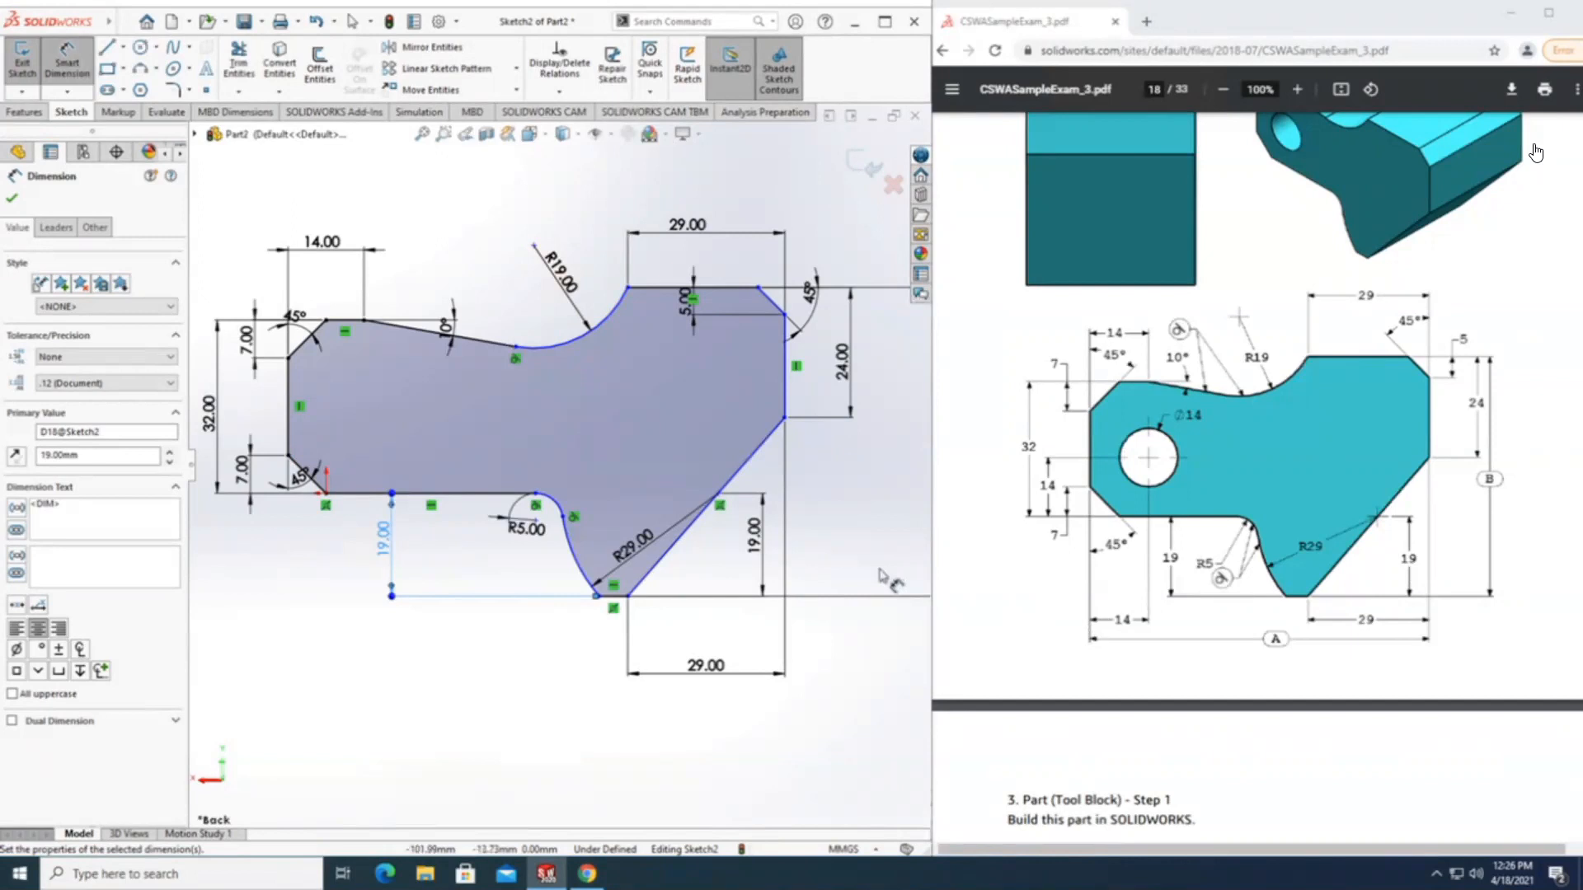
Dimension the profile's overall horizontal width between its two outer vertical edges and link it to a new global variable "A".
scroll(610, 606, down, 5)
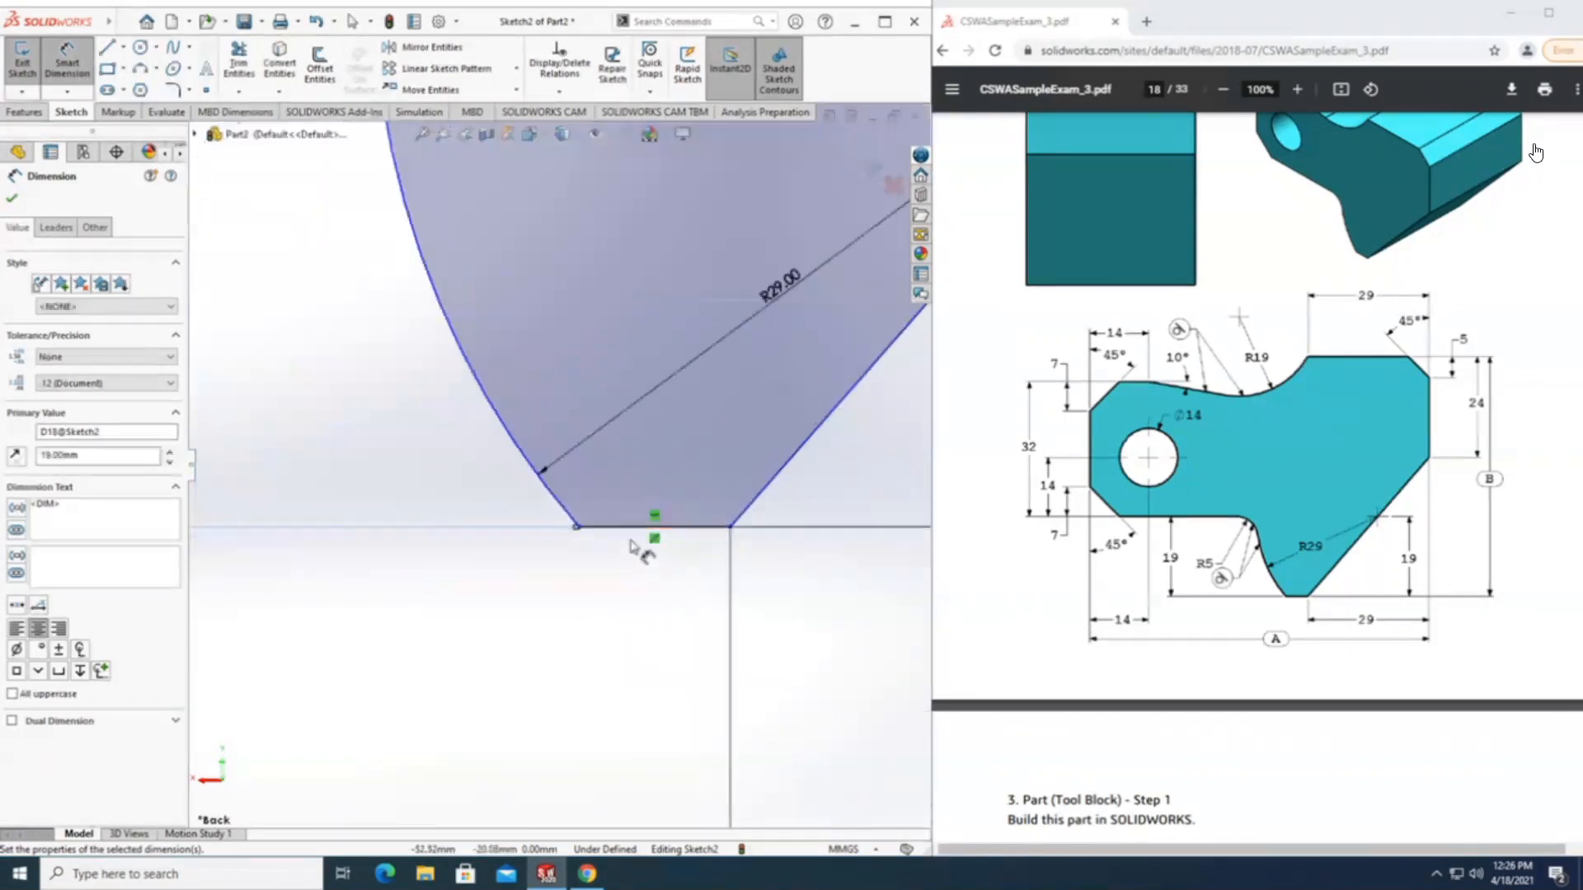
scroll(633, 548, up, 3)
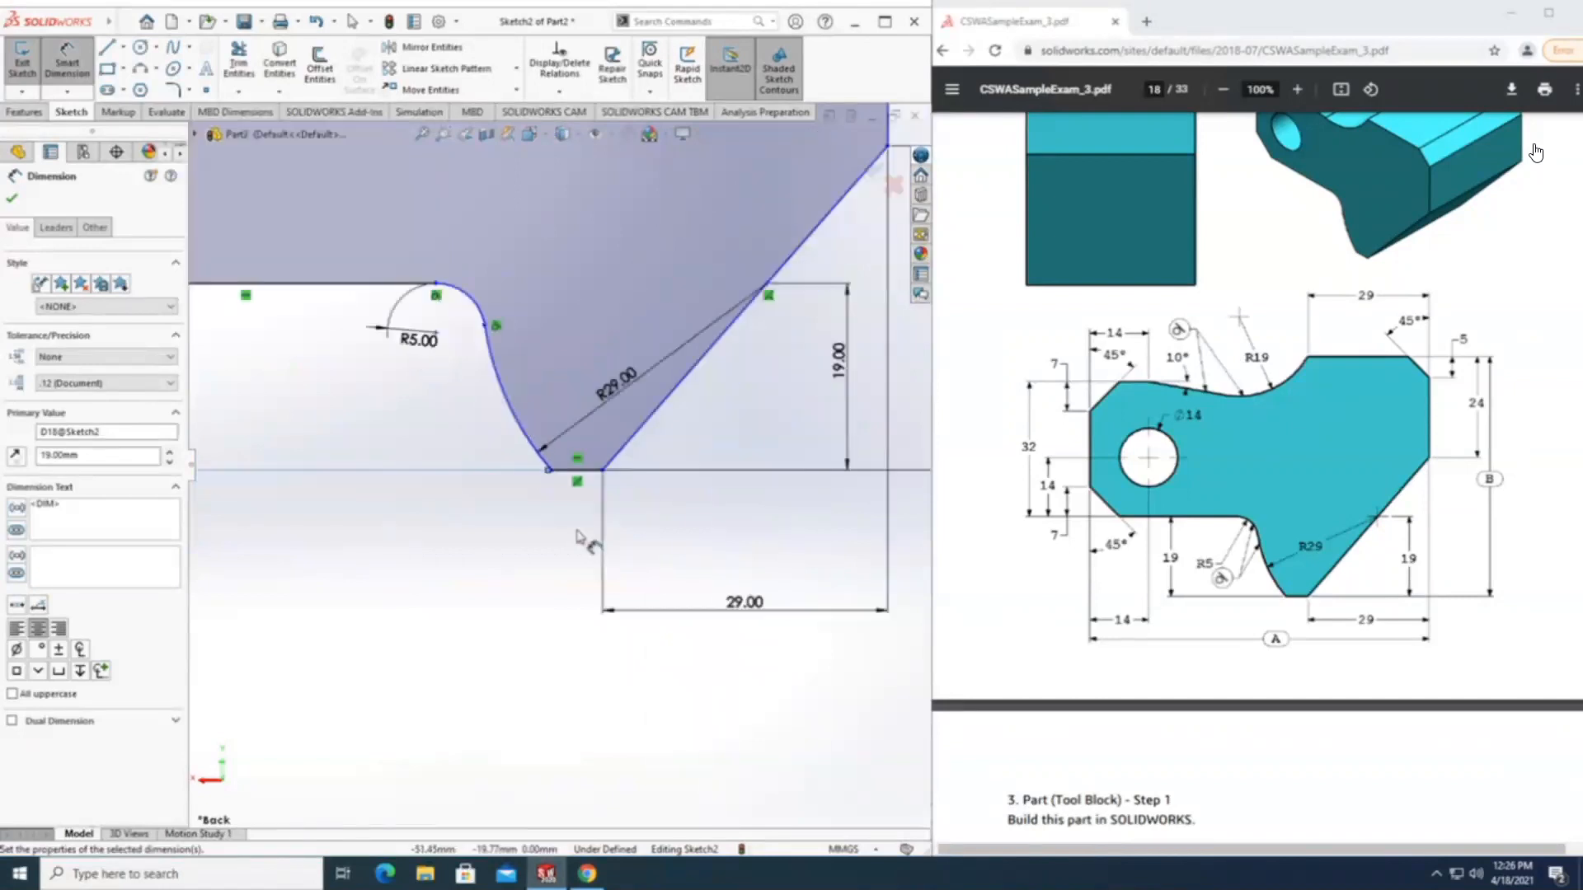
scroll(577, 536, up, 2)
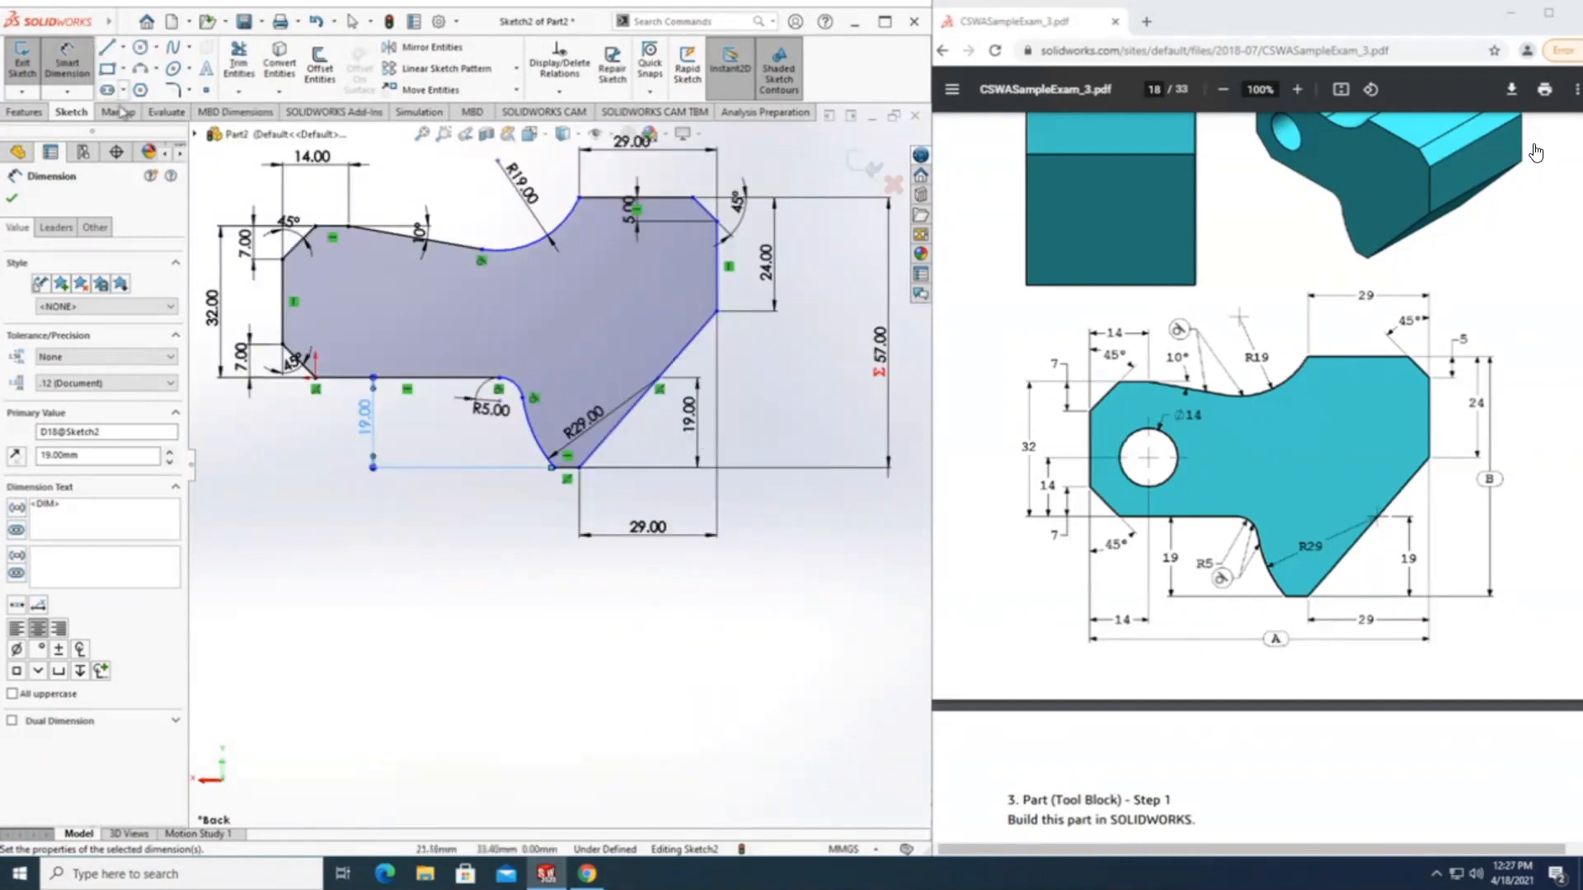
click(285, 301)
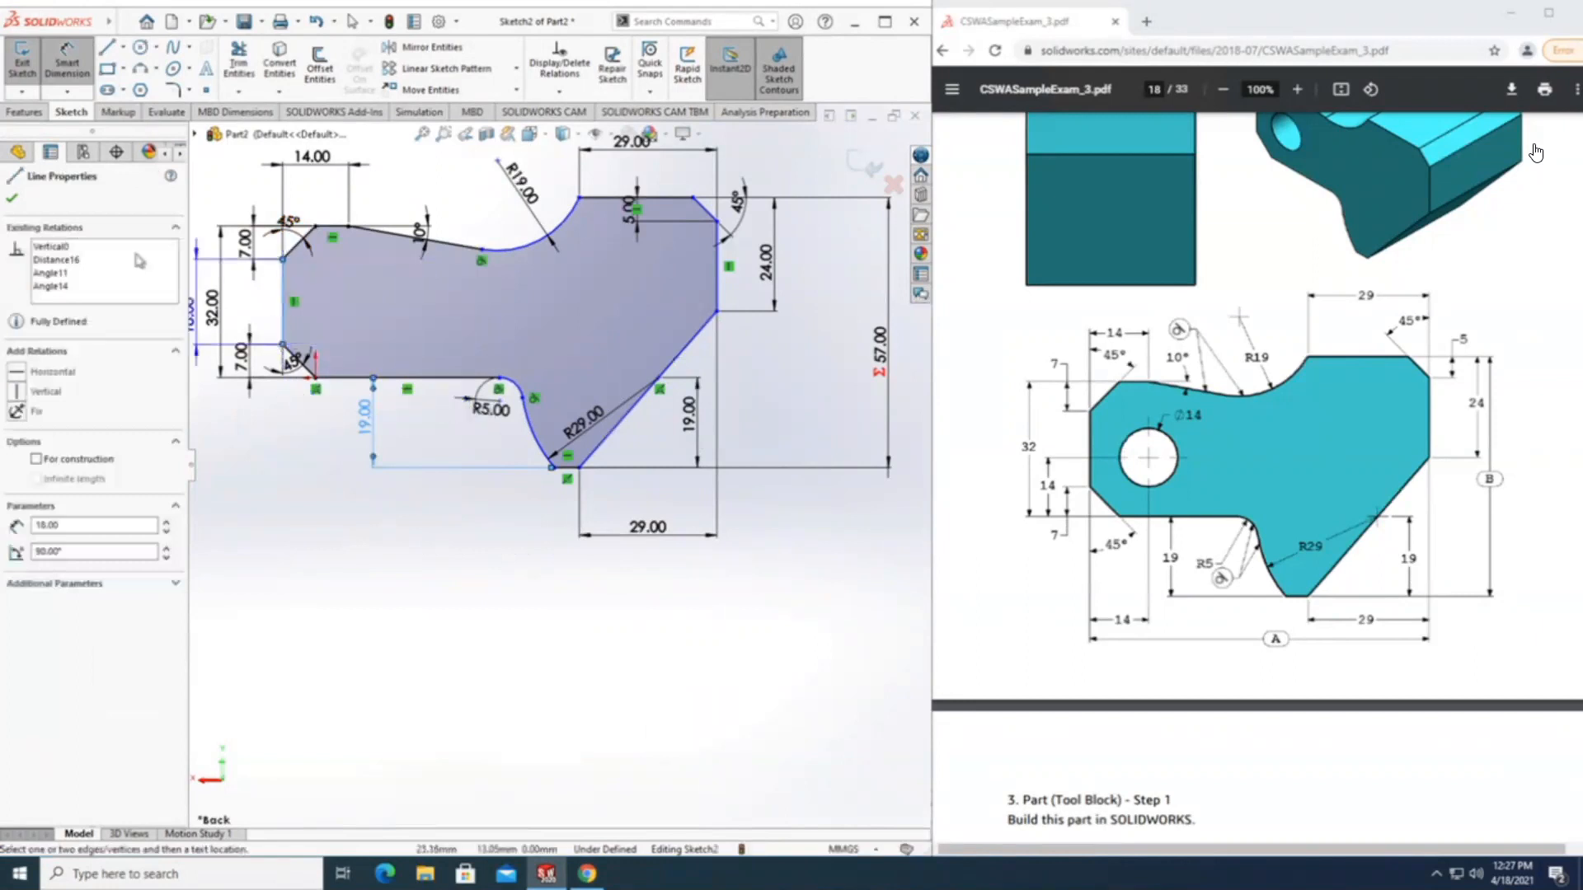
click(719, 265)
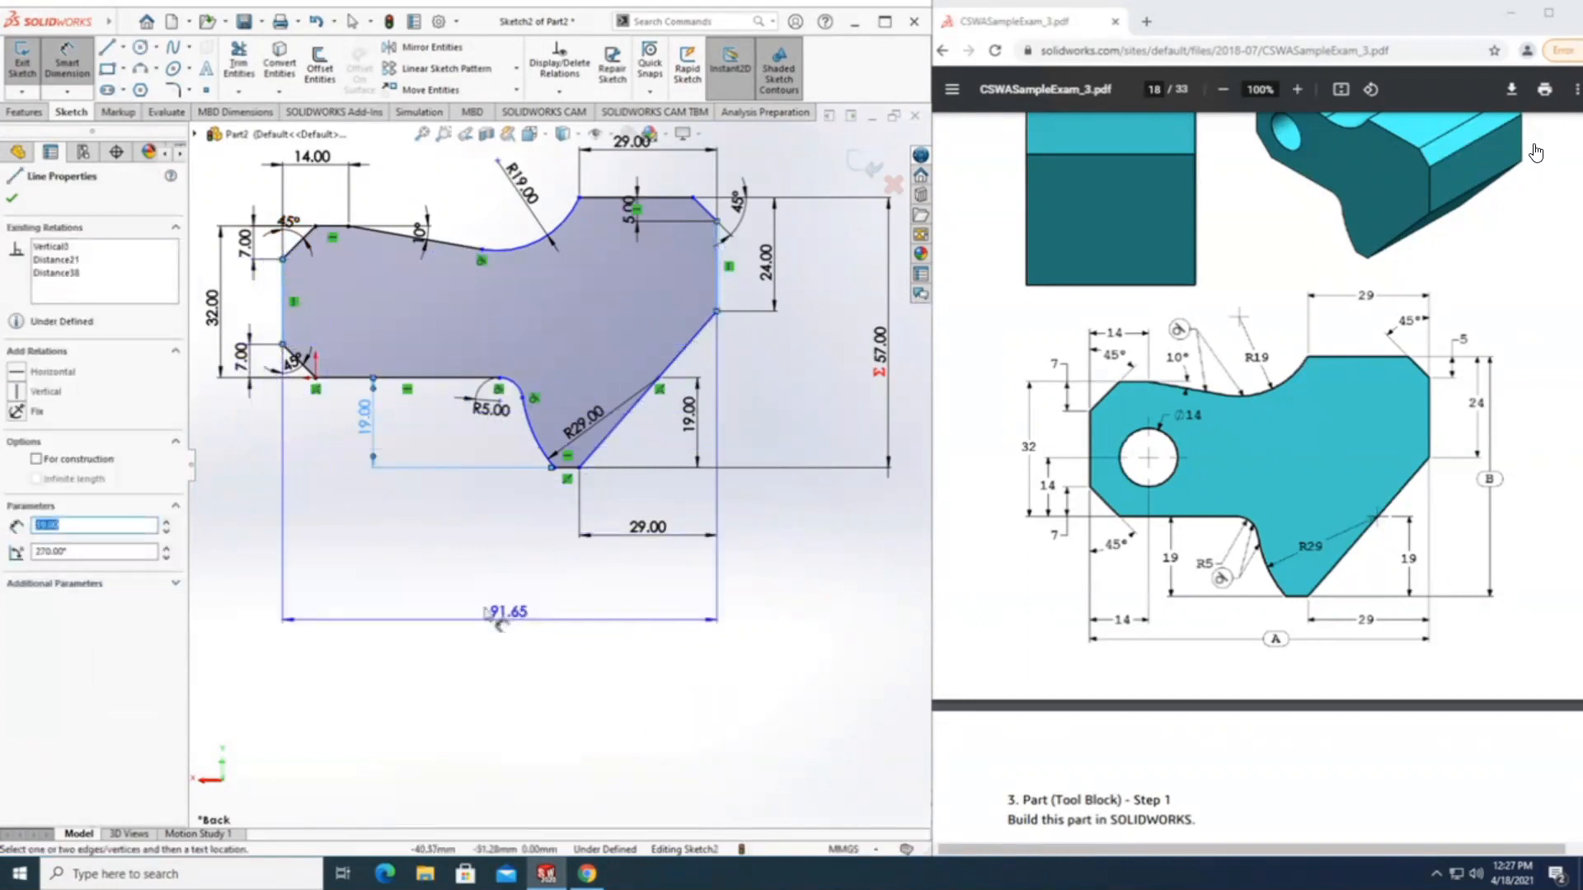
click(481, 604)
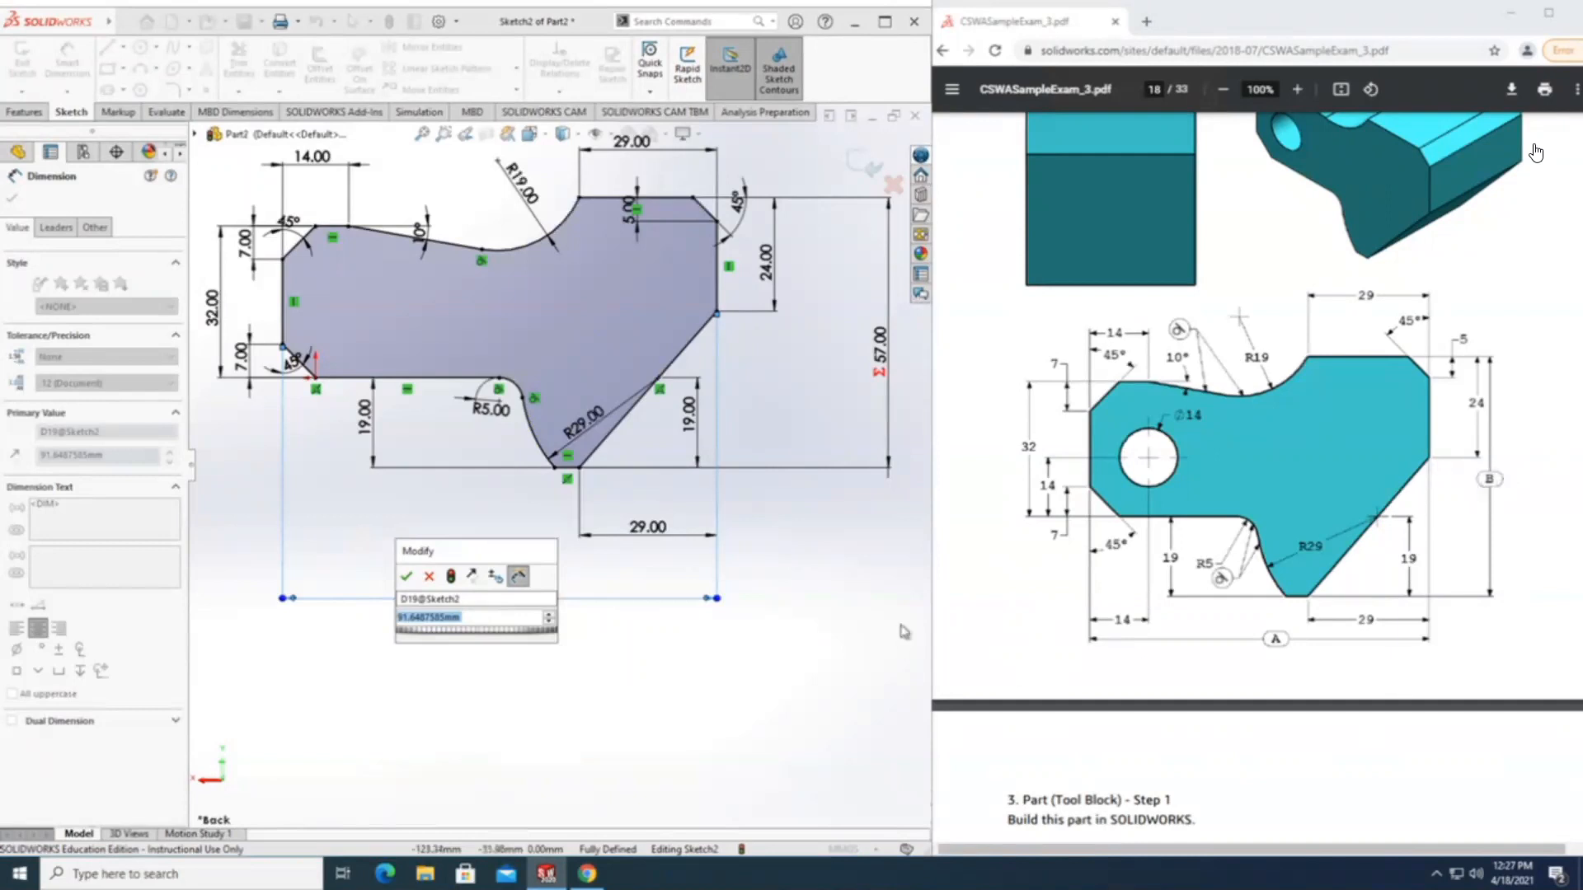
text(="A")
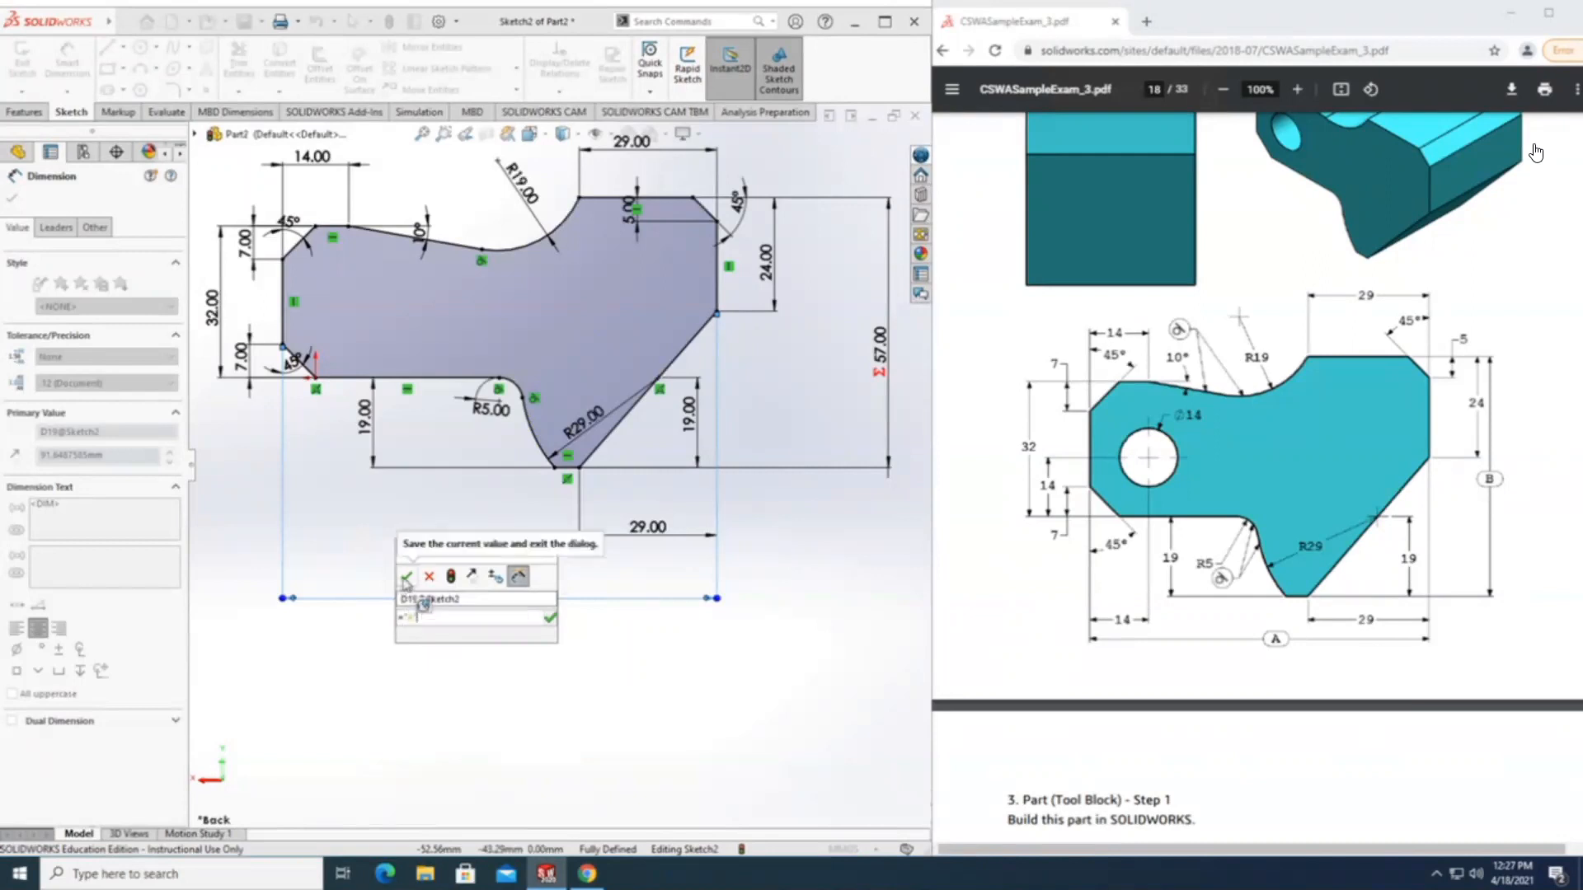
click(405, 576)
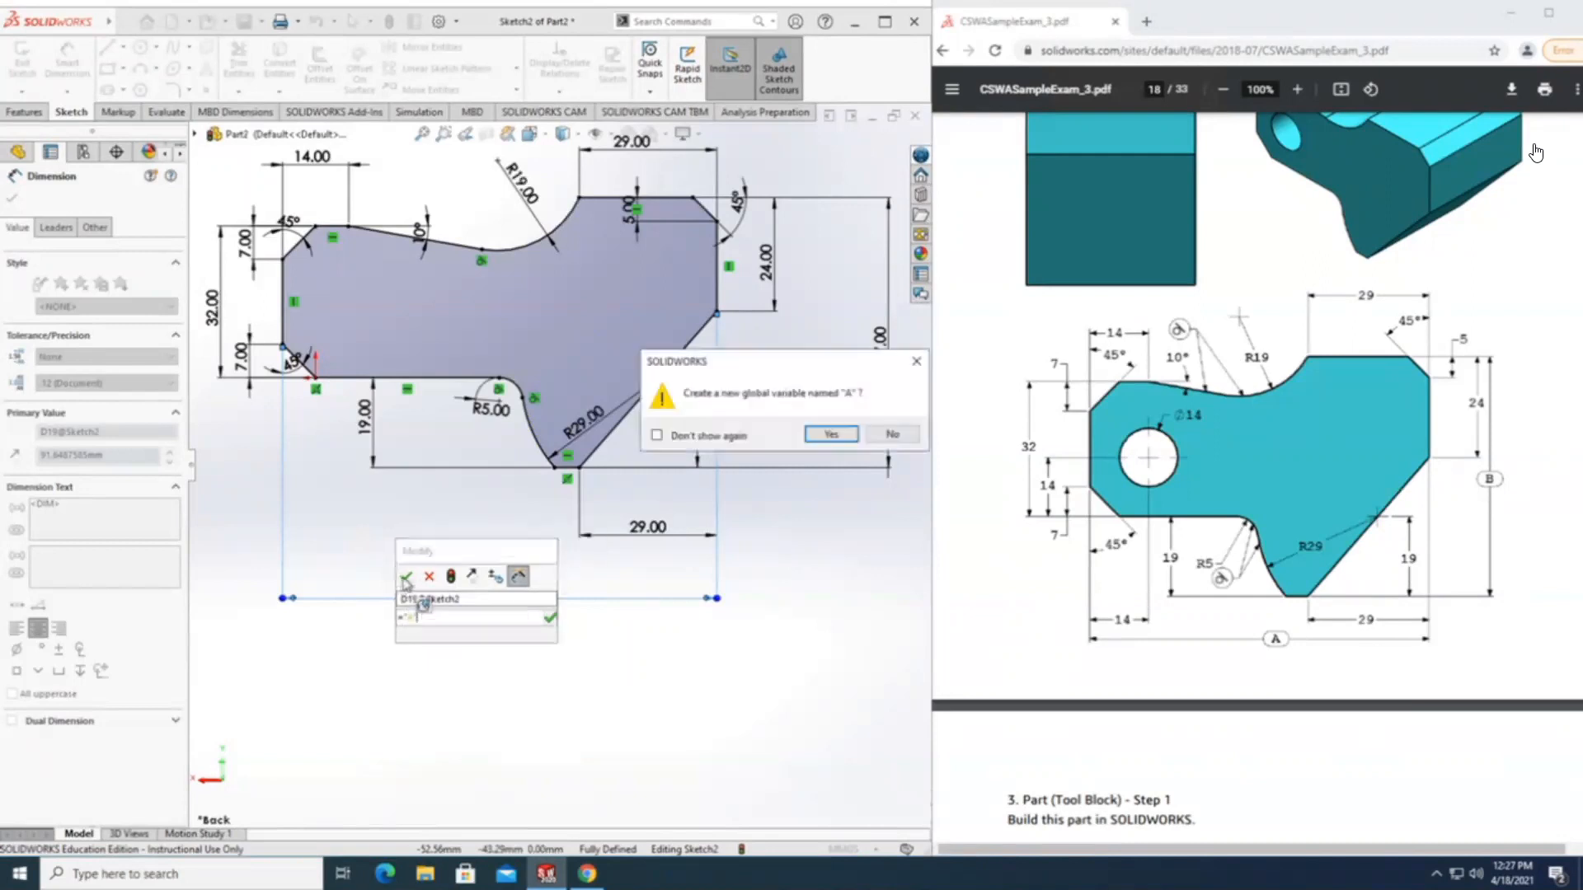
click(830, 435)
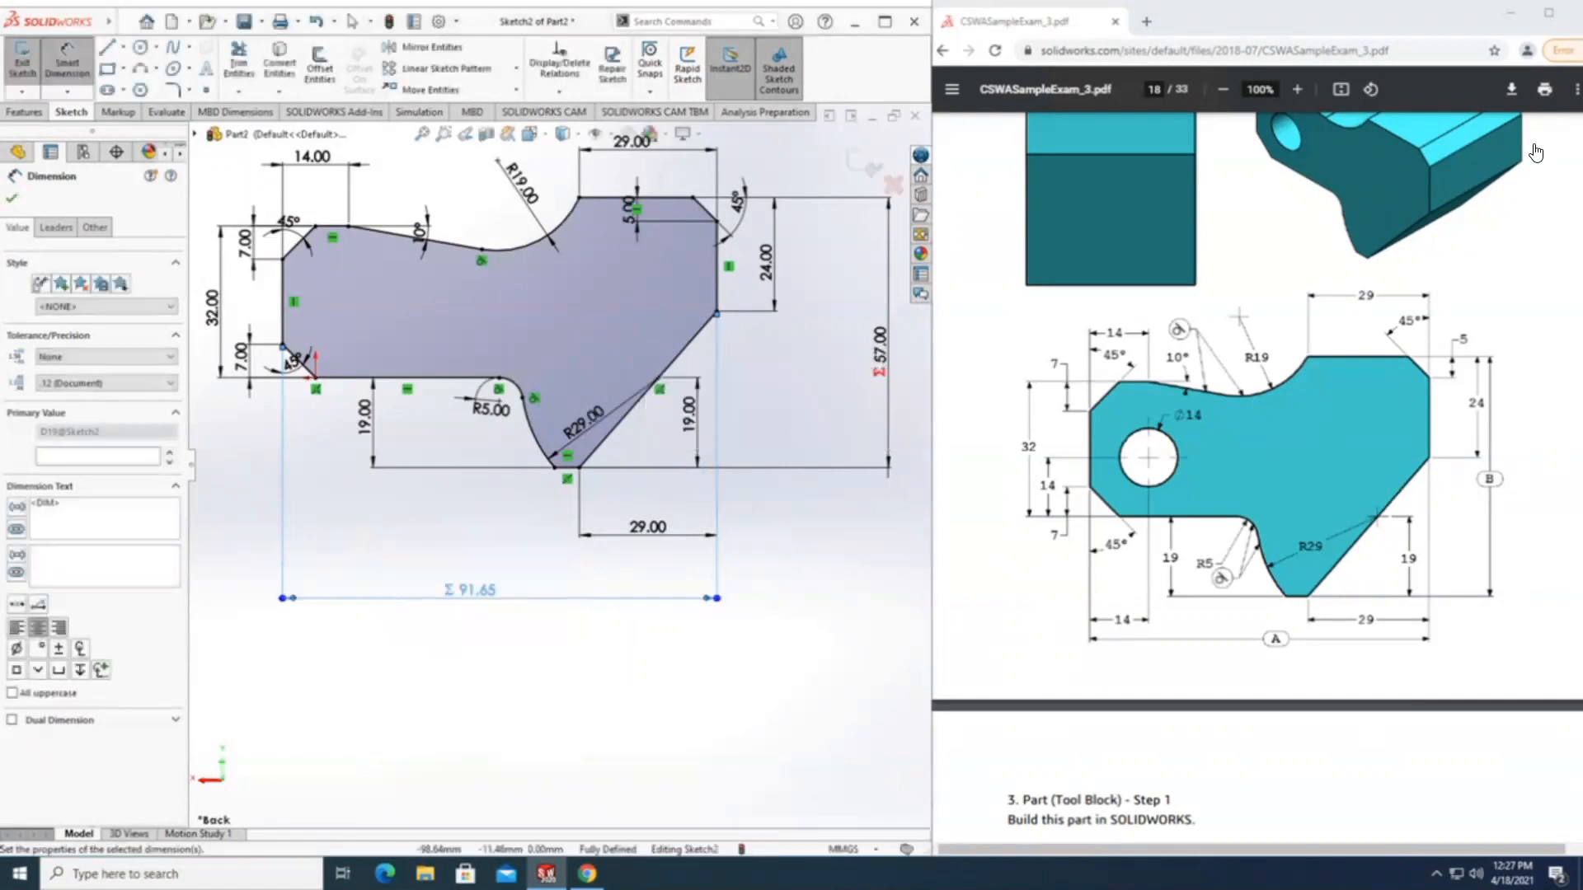
click(12, 197)
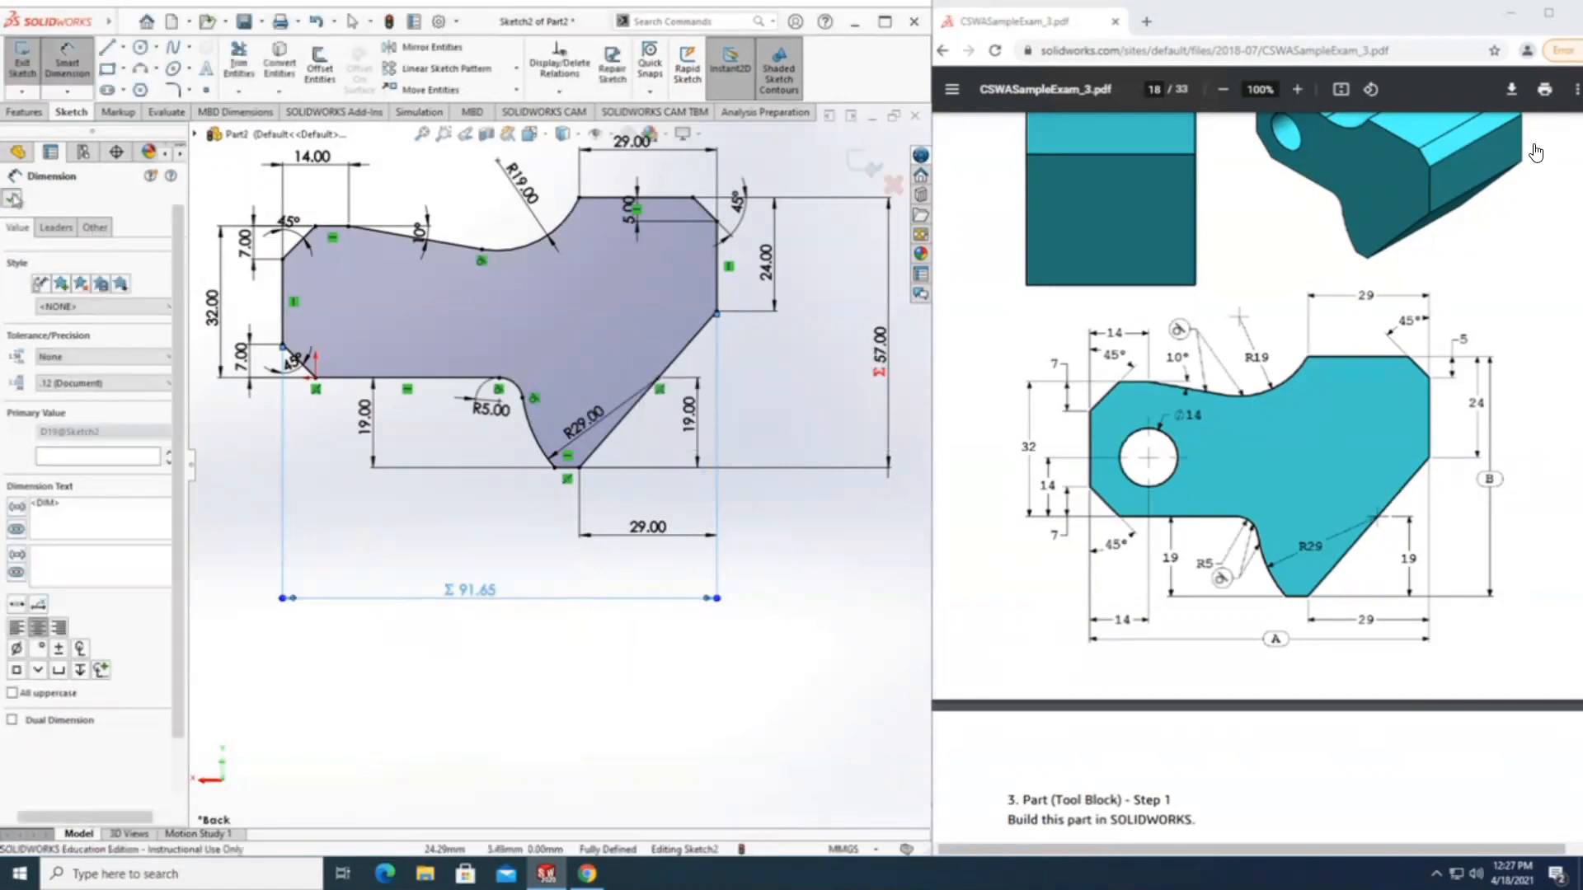
Set the global variable "A" to 81 in the part's equations, as given in the exam question.
right_click(43, 267)
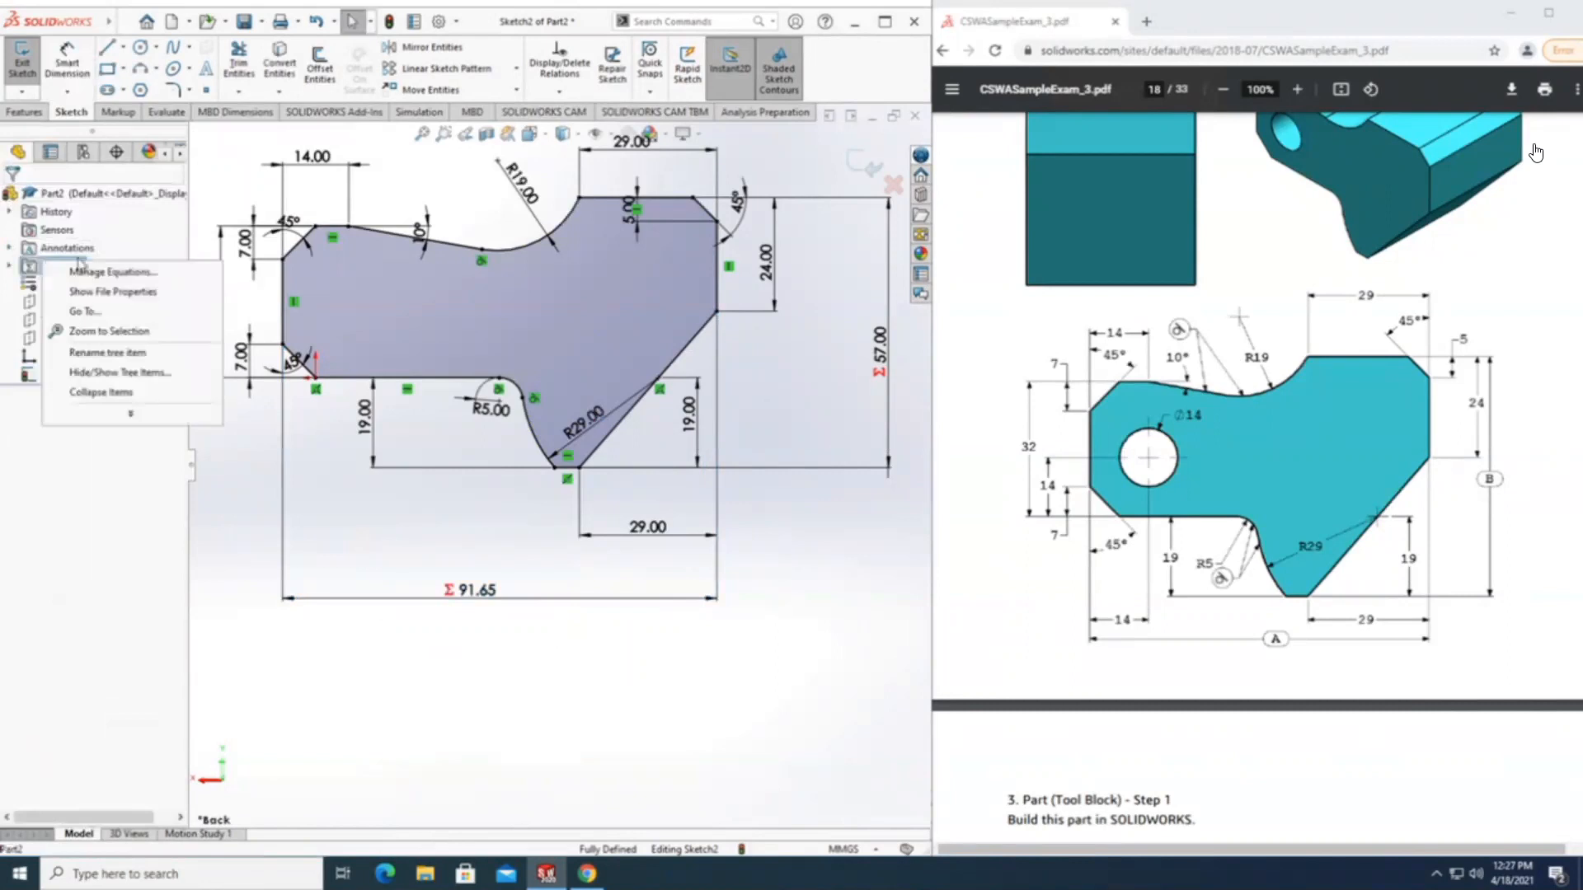
click(91, 273)
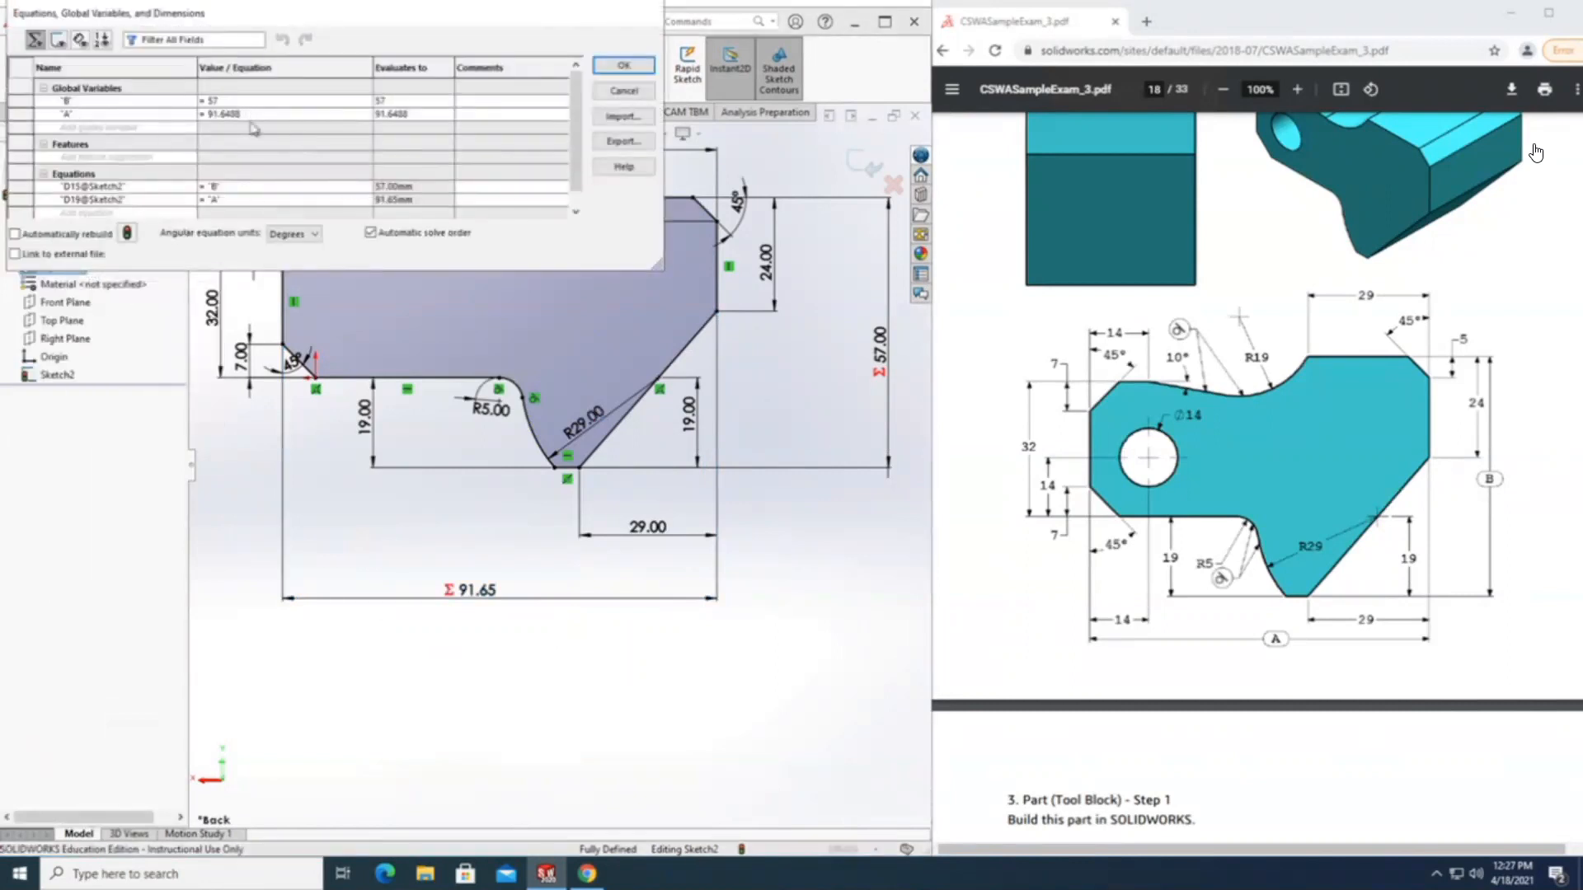
scroll(1152, 634, down, 5)
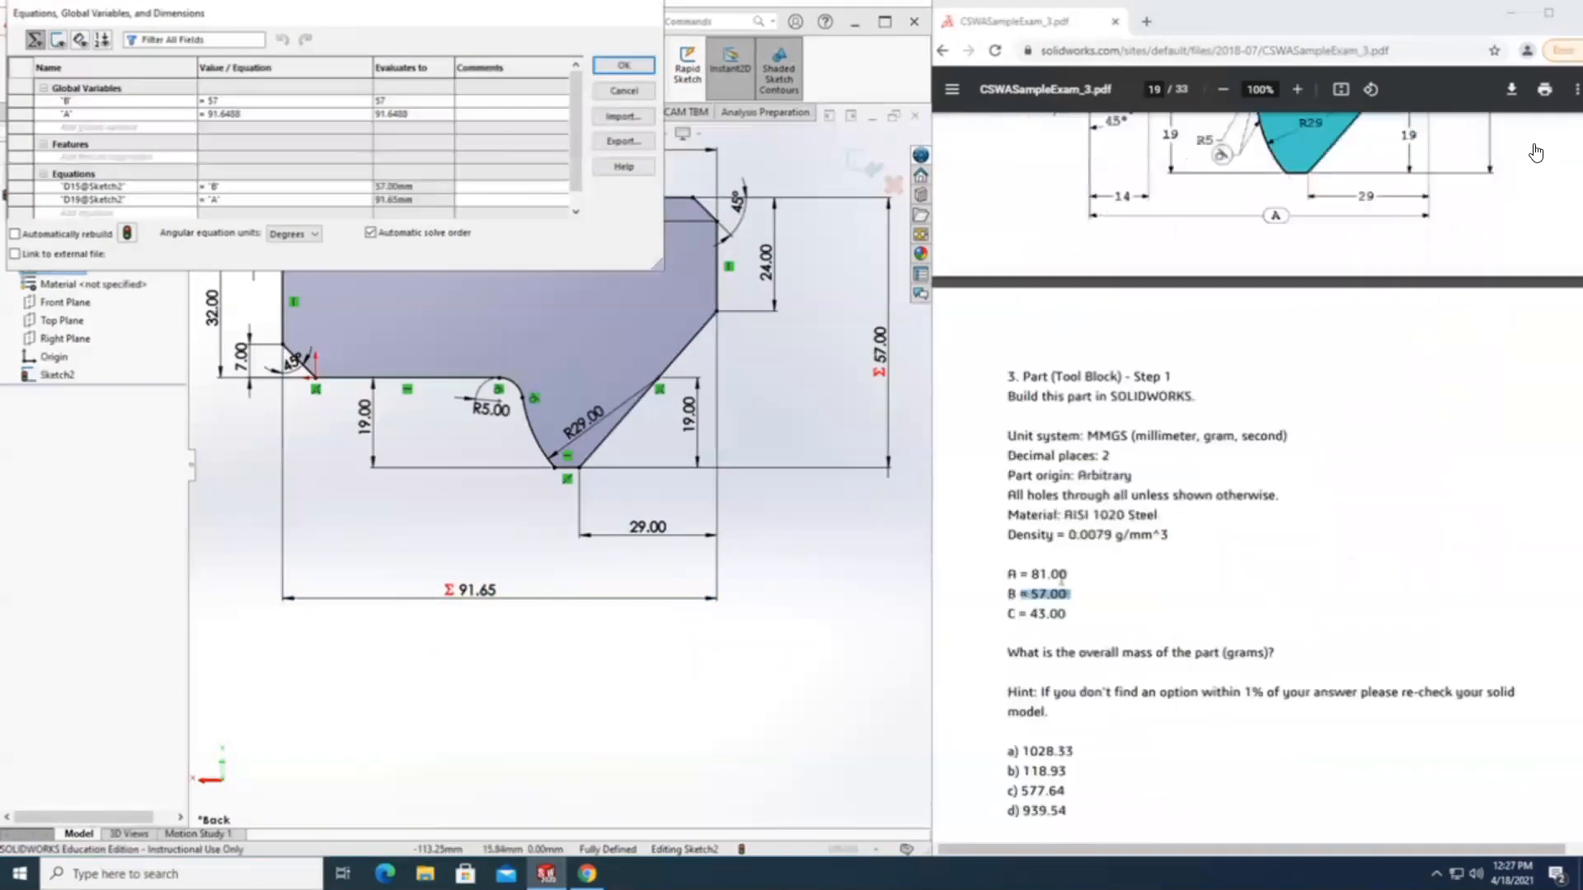
double_click(1062, 579)
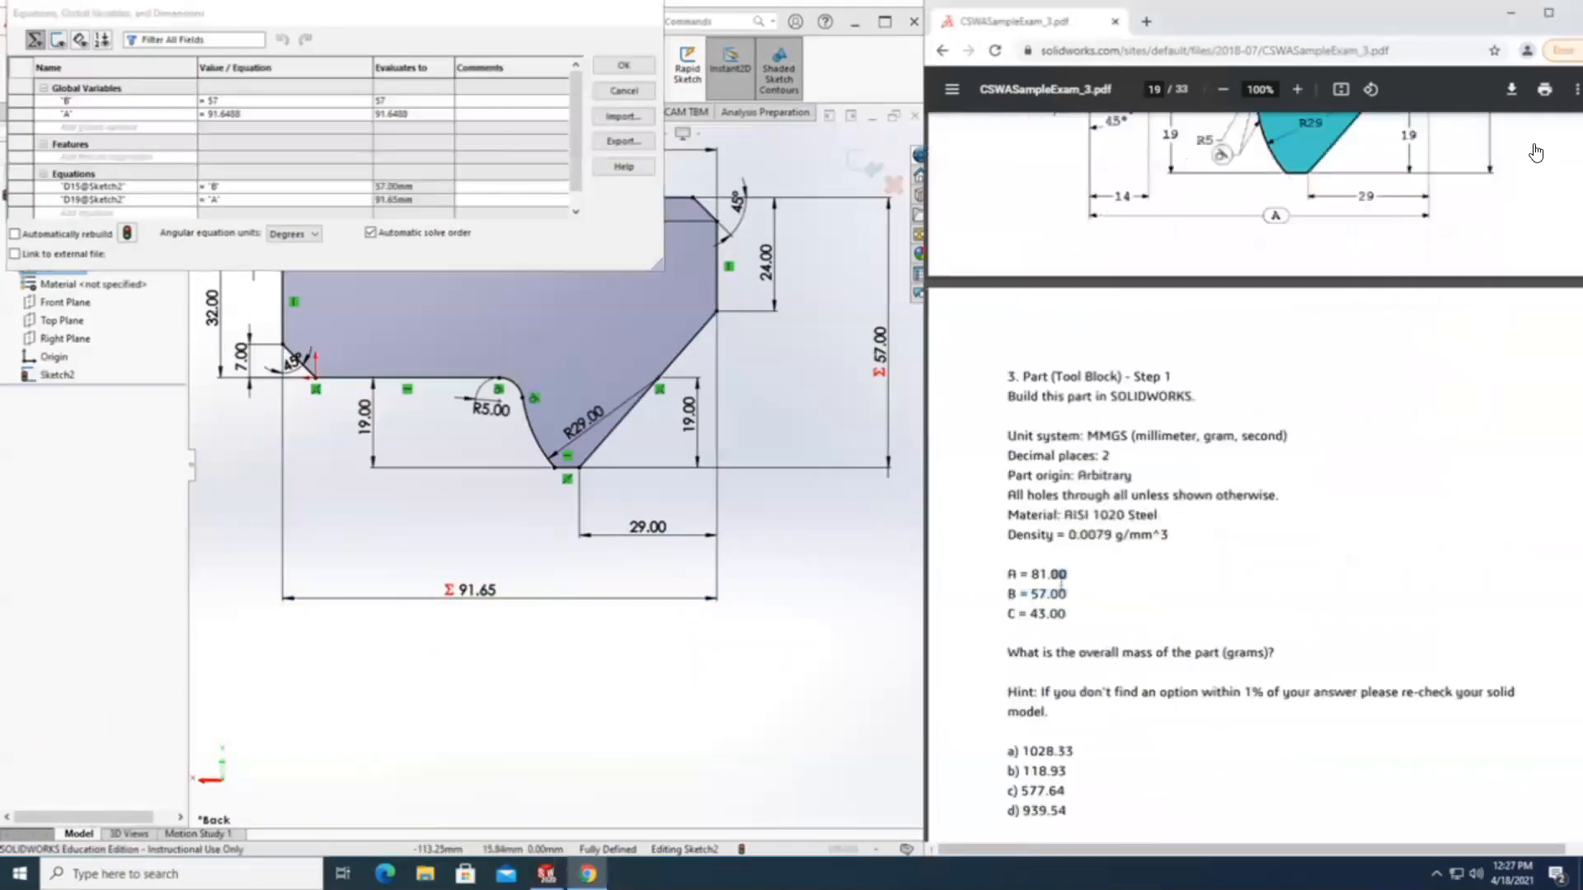
click(248, 117)
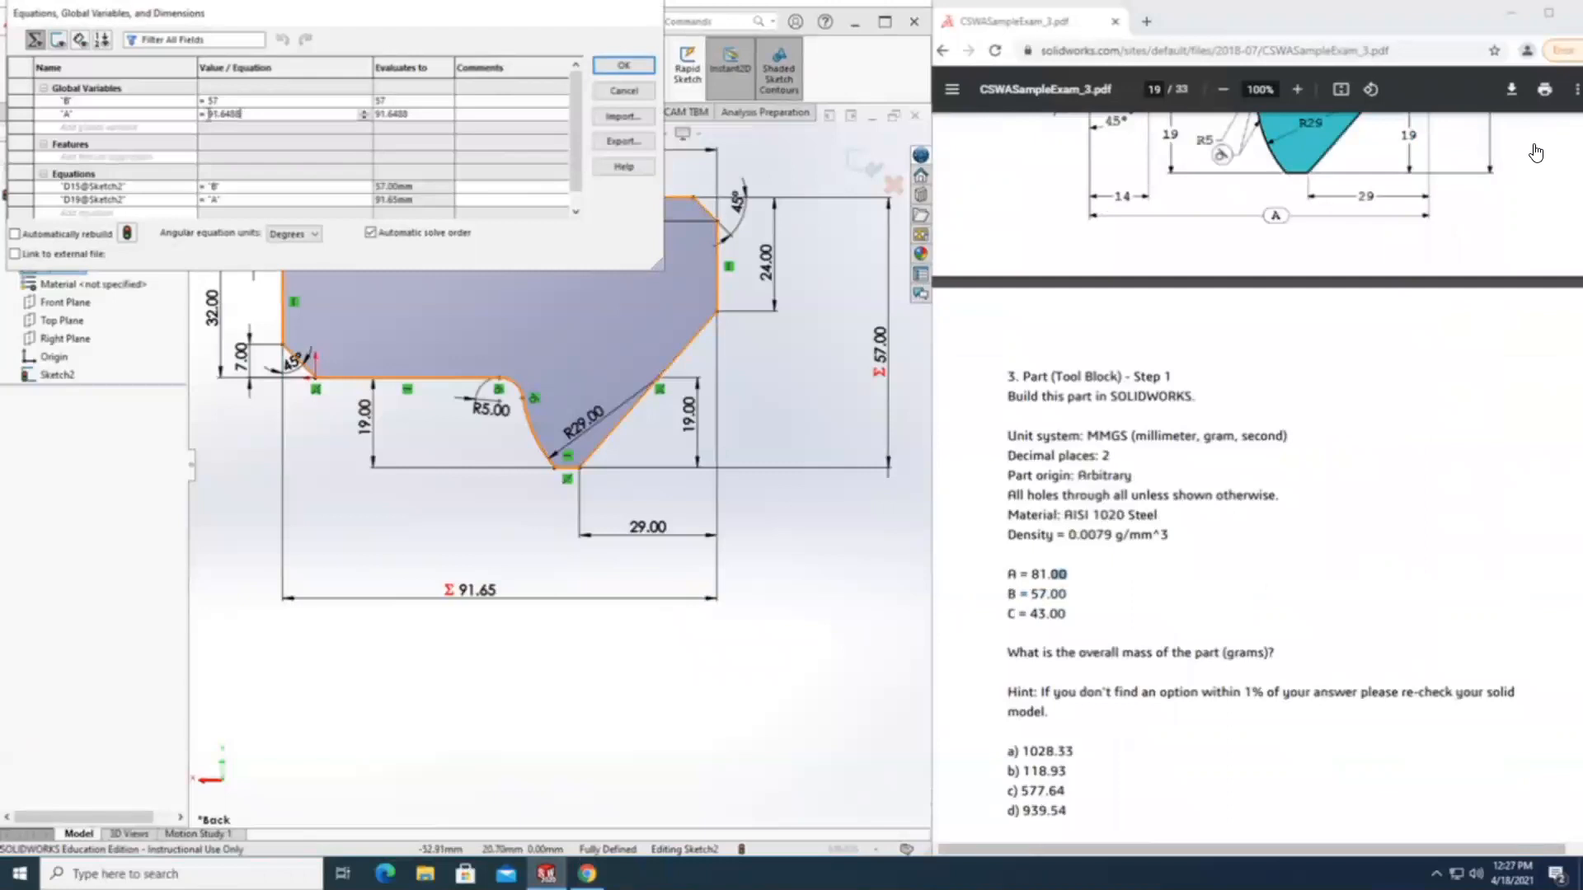
double_click(261, 118)
text(81)
key(Tab)
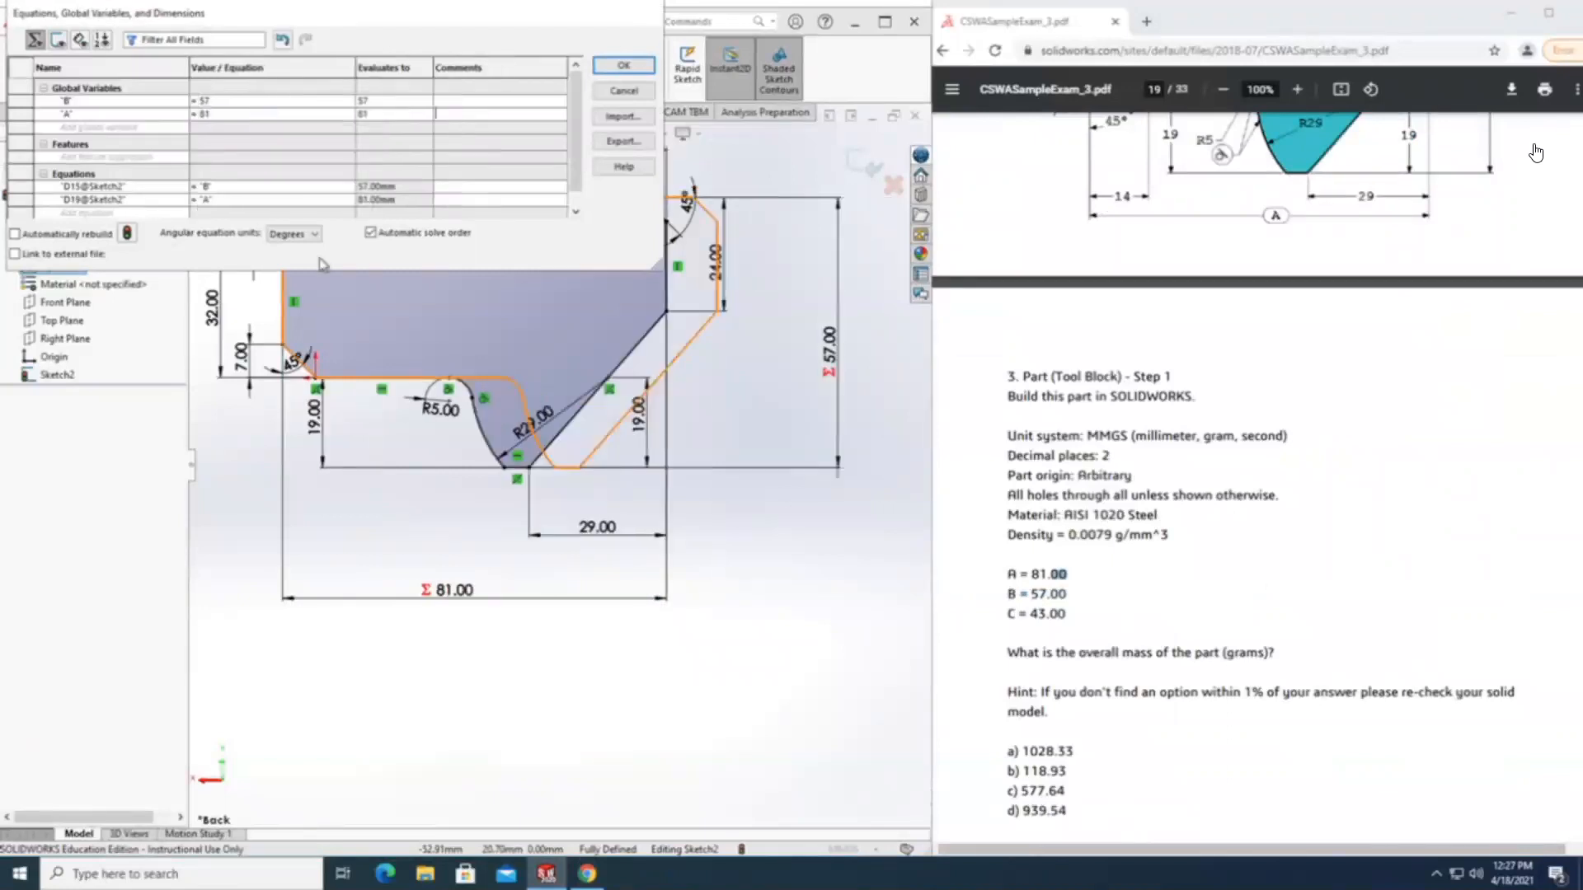
scroll(676, 574, up, 2)
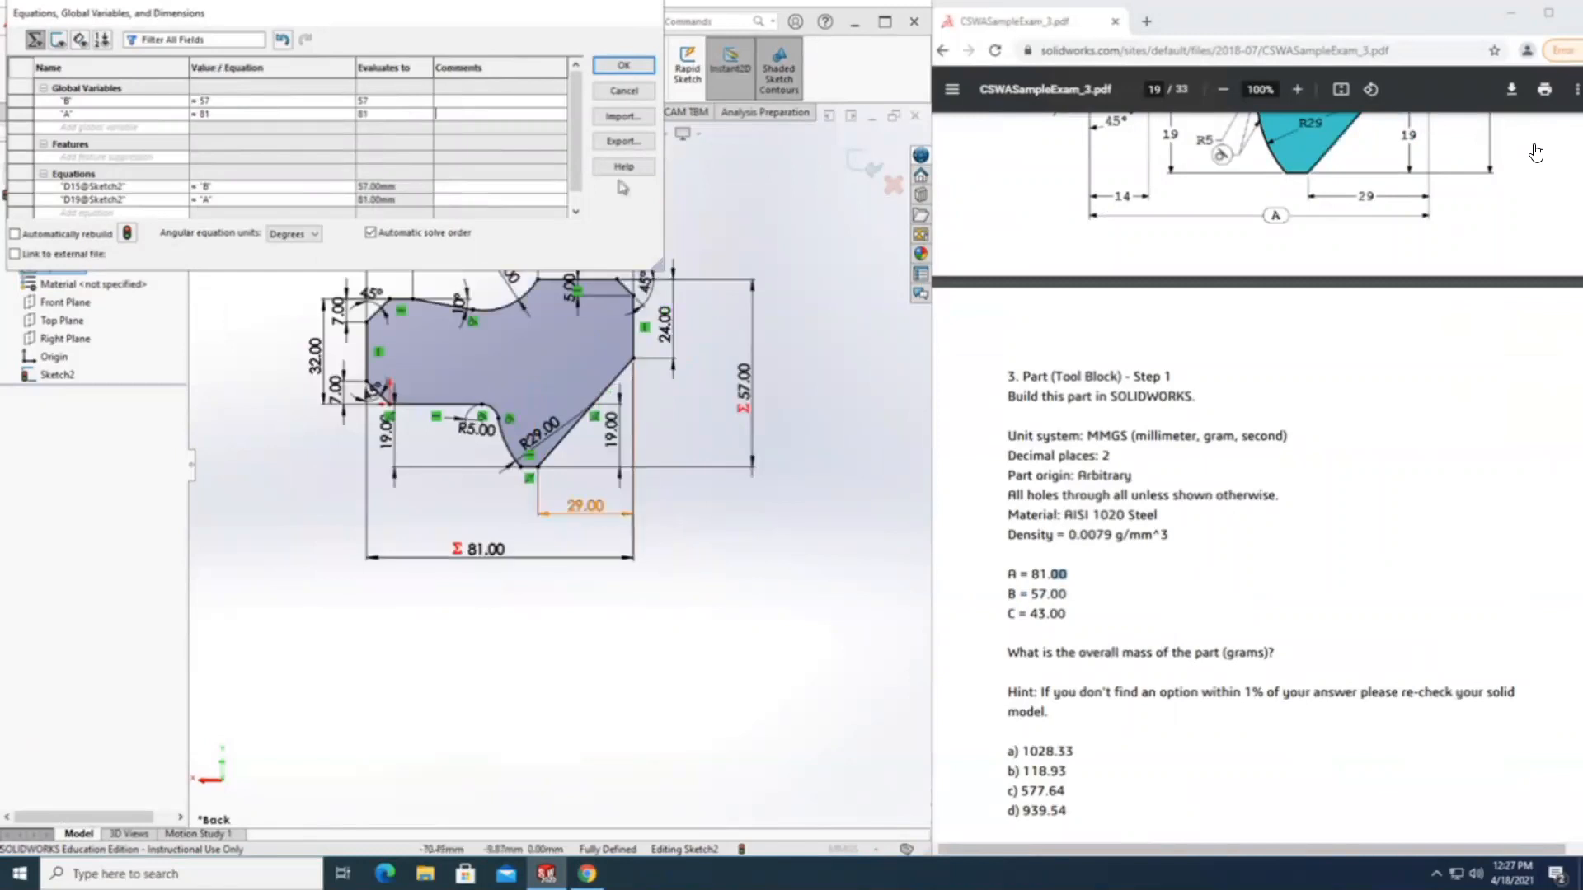
click(625, 65)
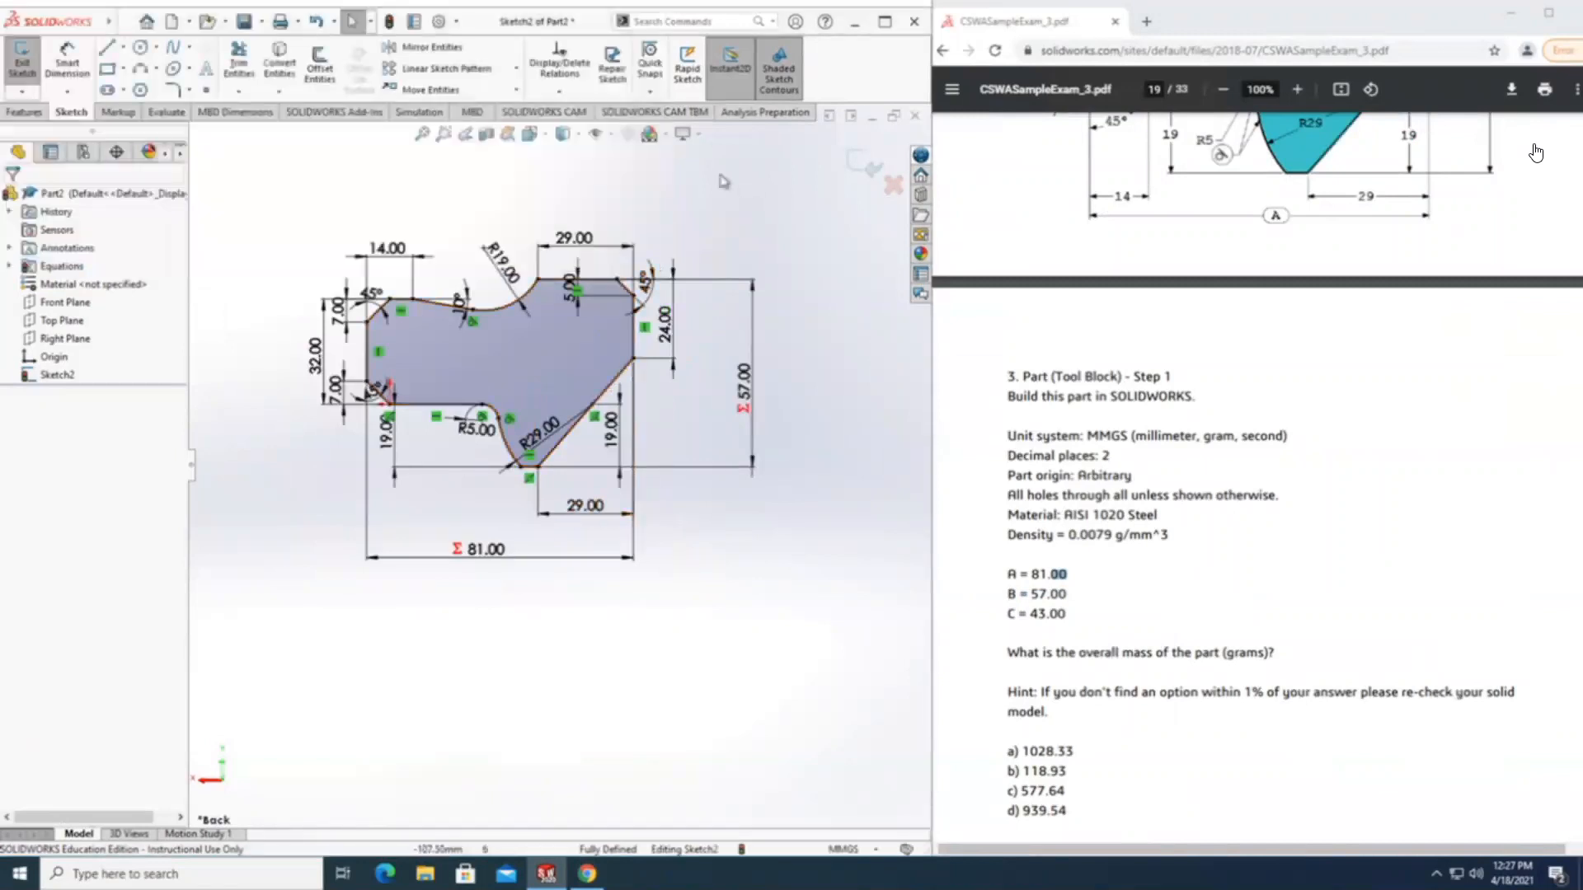
Sketch a circle with a radius of about 5 mm inside the profile's narrow end, between the two 45° chamfers.
scroll(490, 298, down, 2)
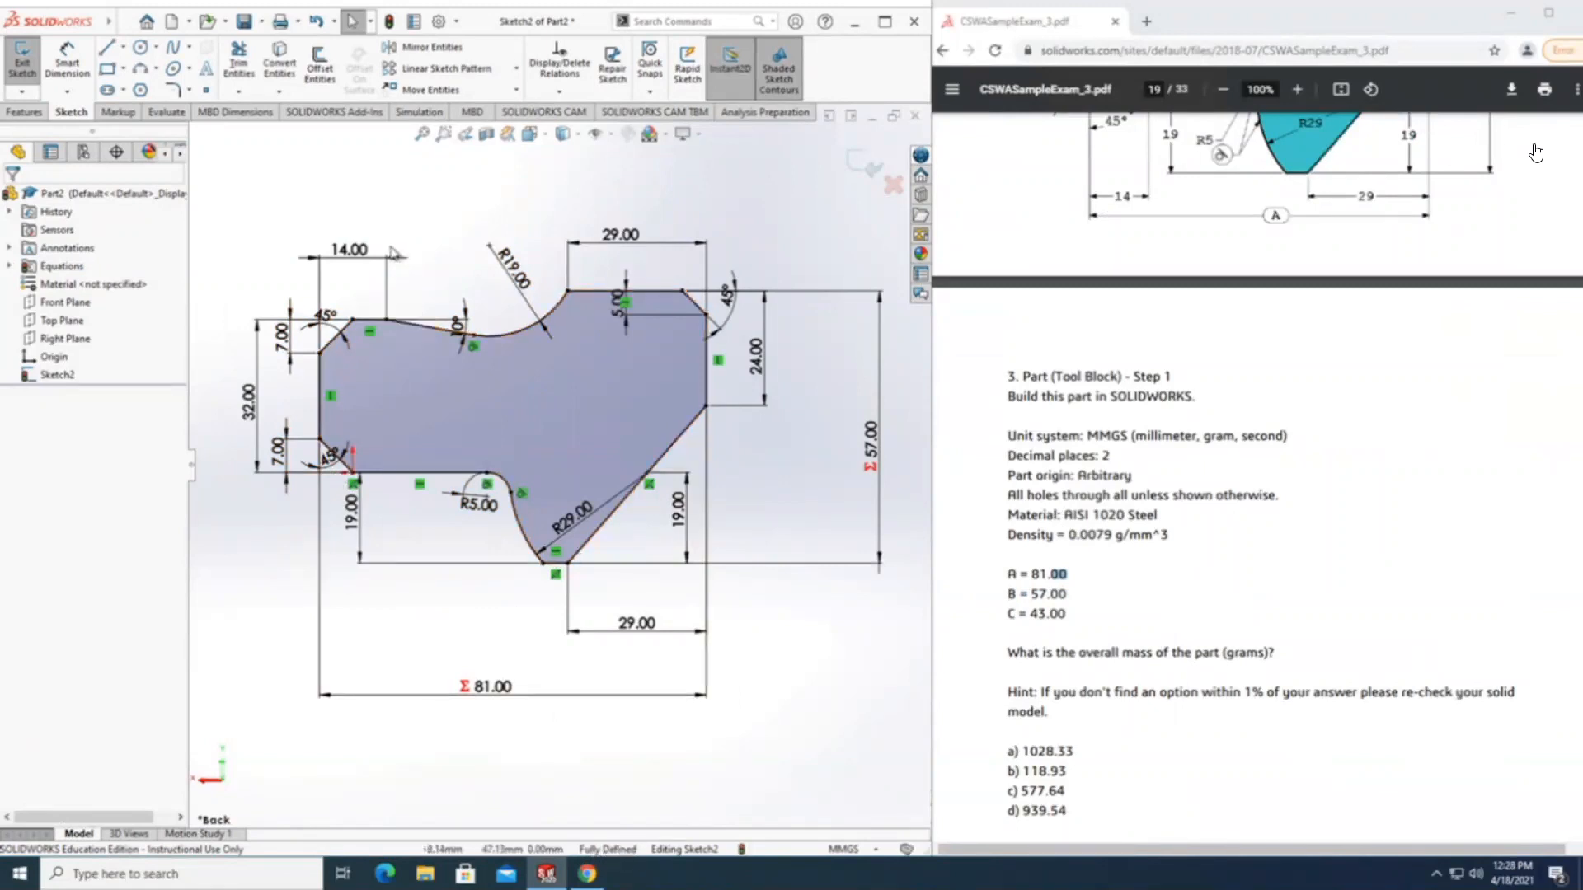
scroll(342, 182, down, 1)
scroll(1483, 423, up, 4)
scroll(1484, 423, up, 2)
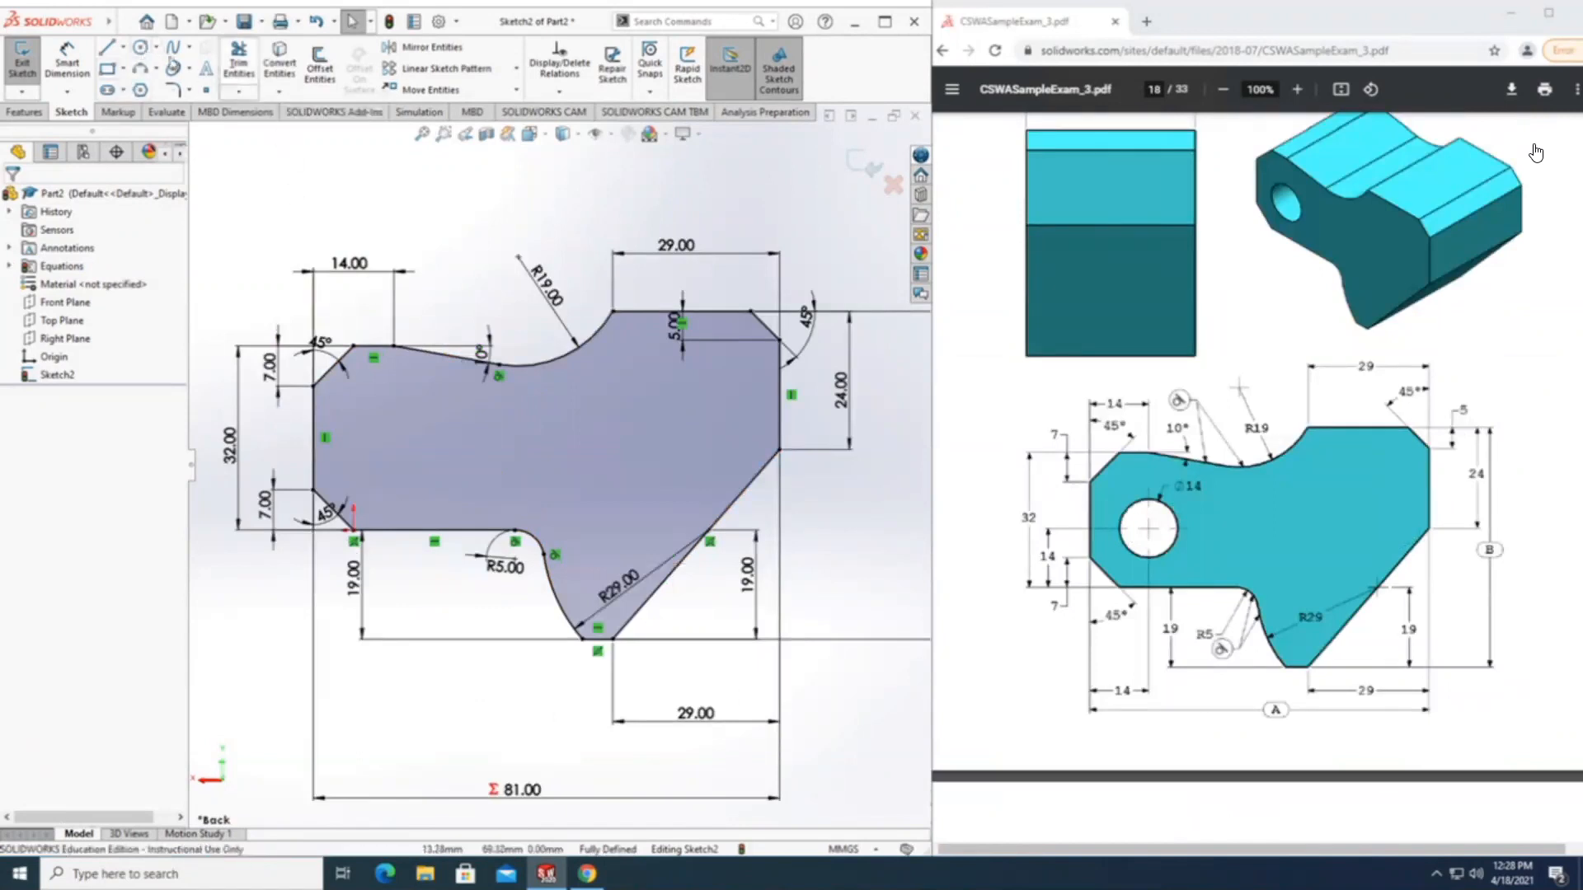
click(140, 48)
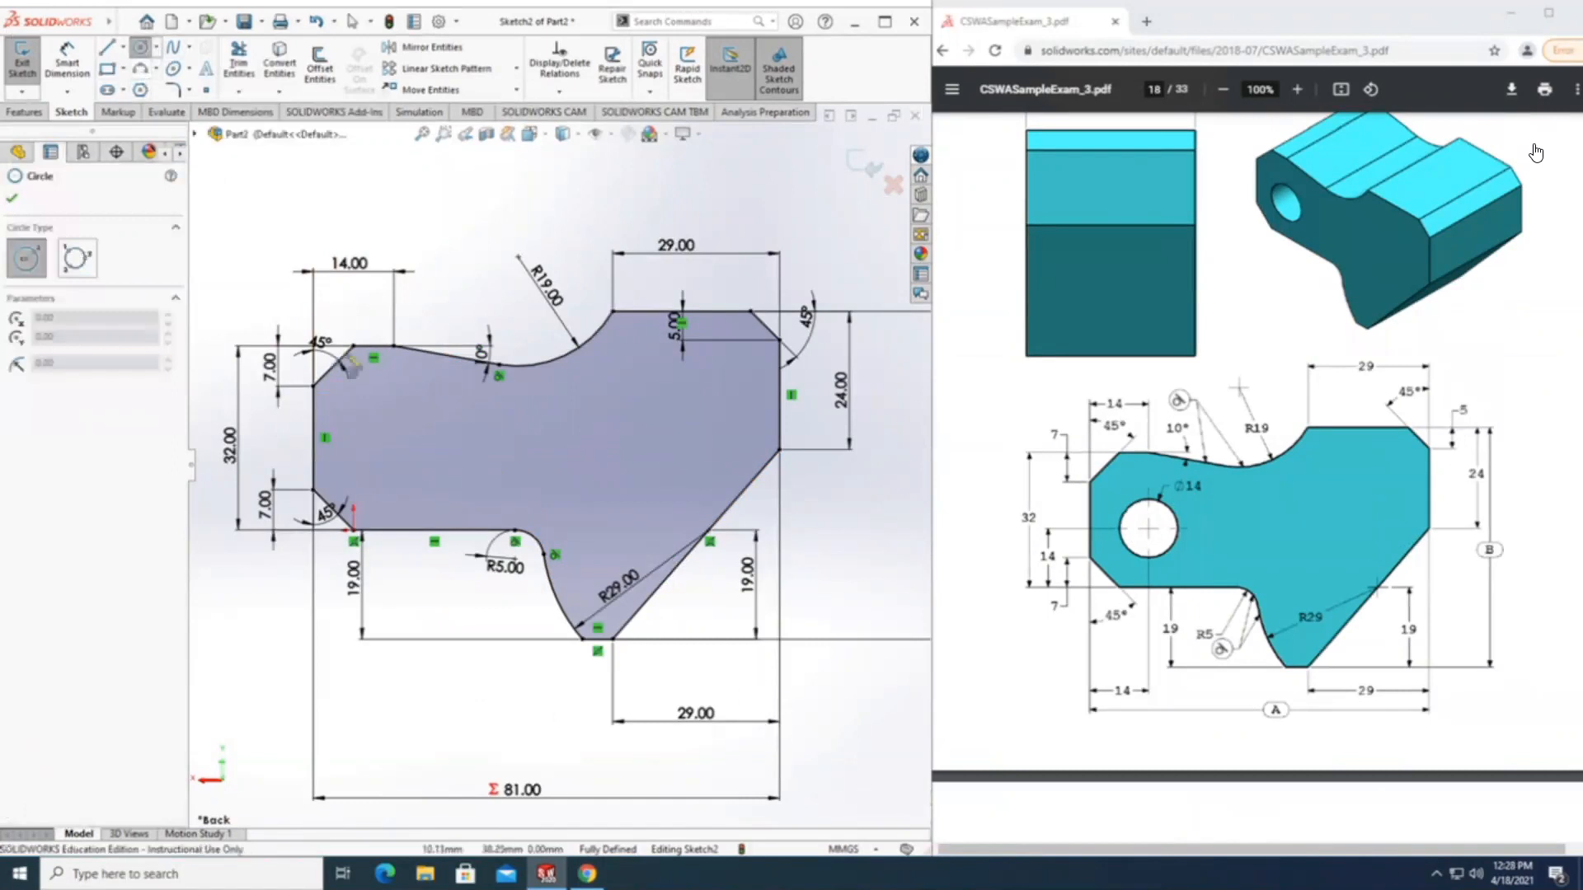
click(382, 444)
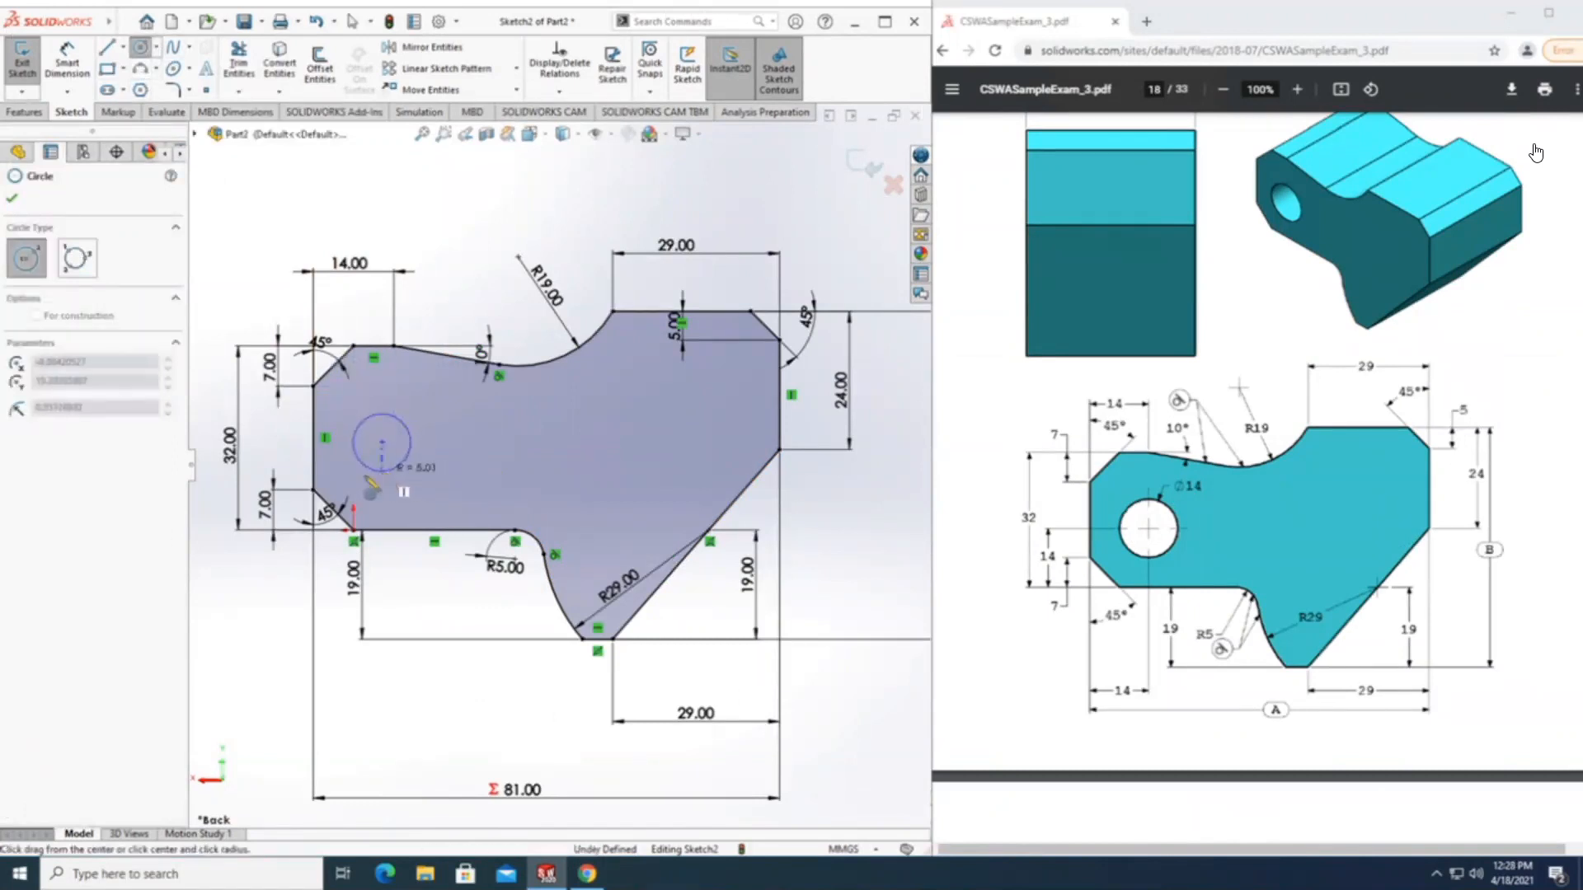
click(373, 474)
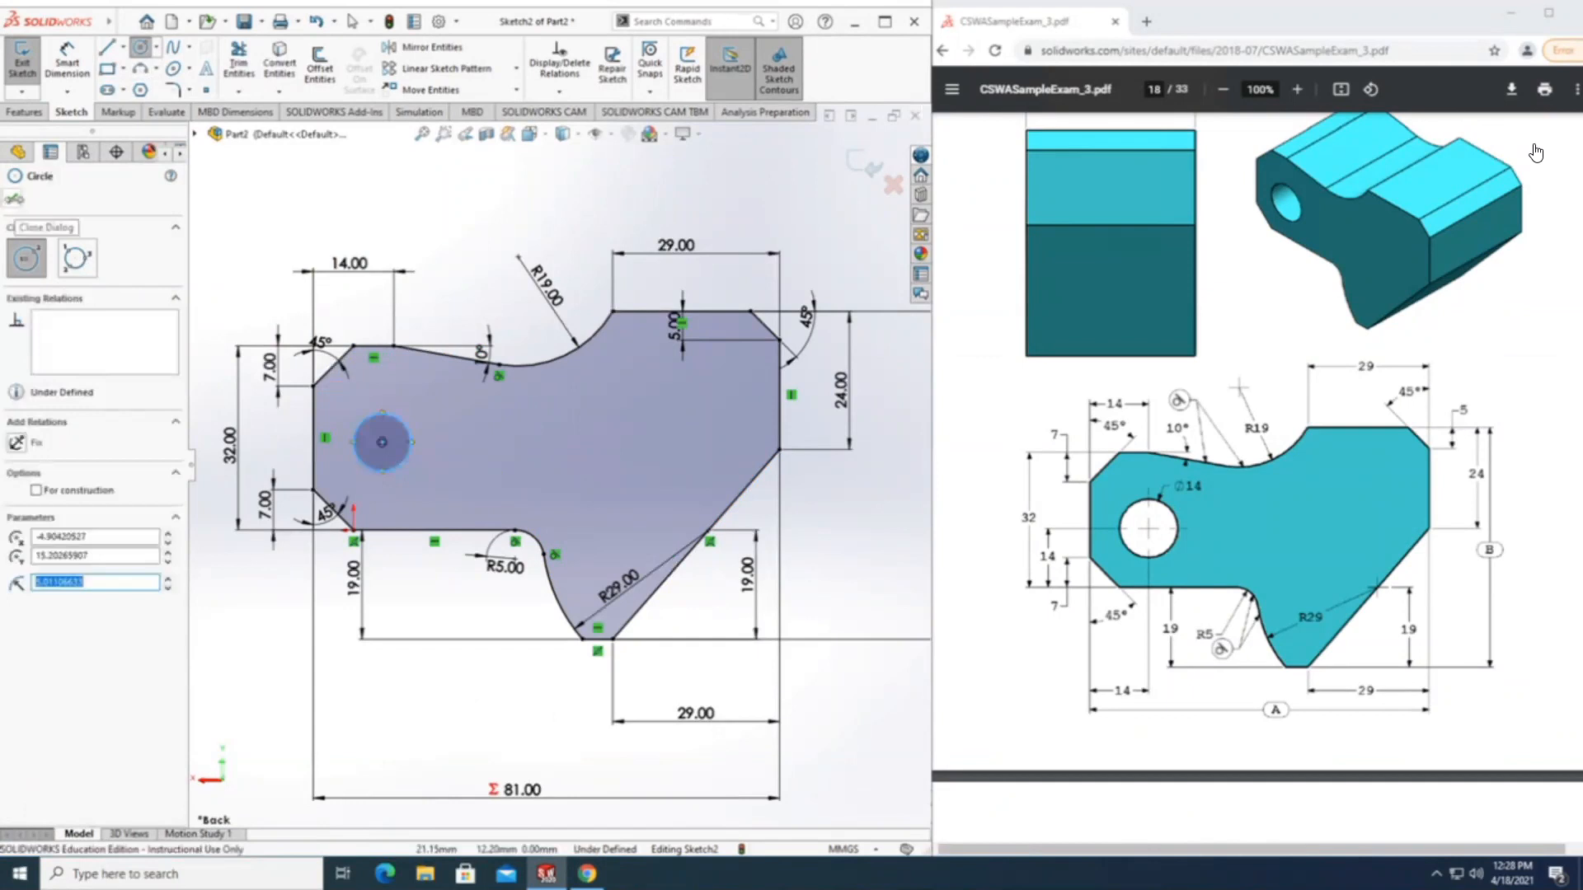
click(14, 199)
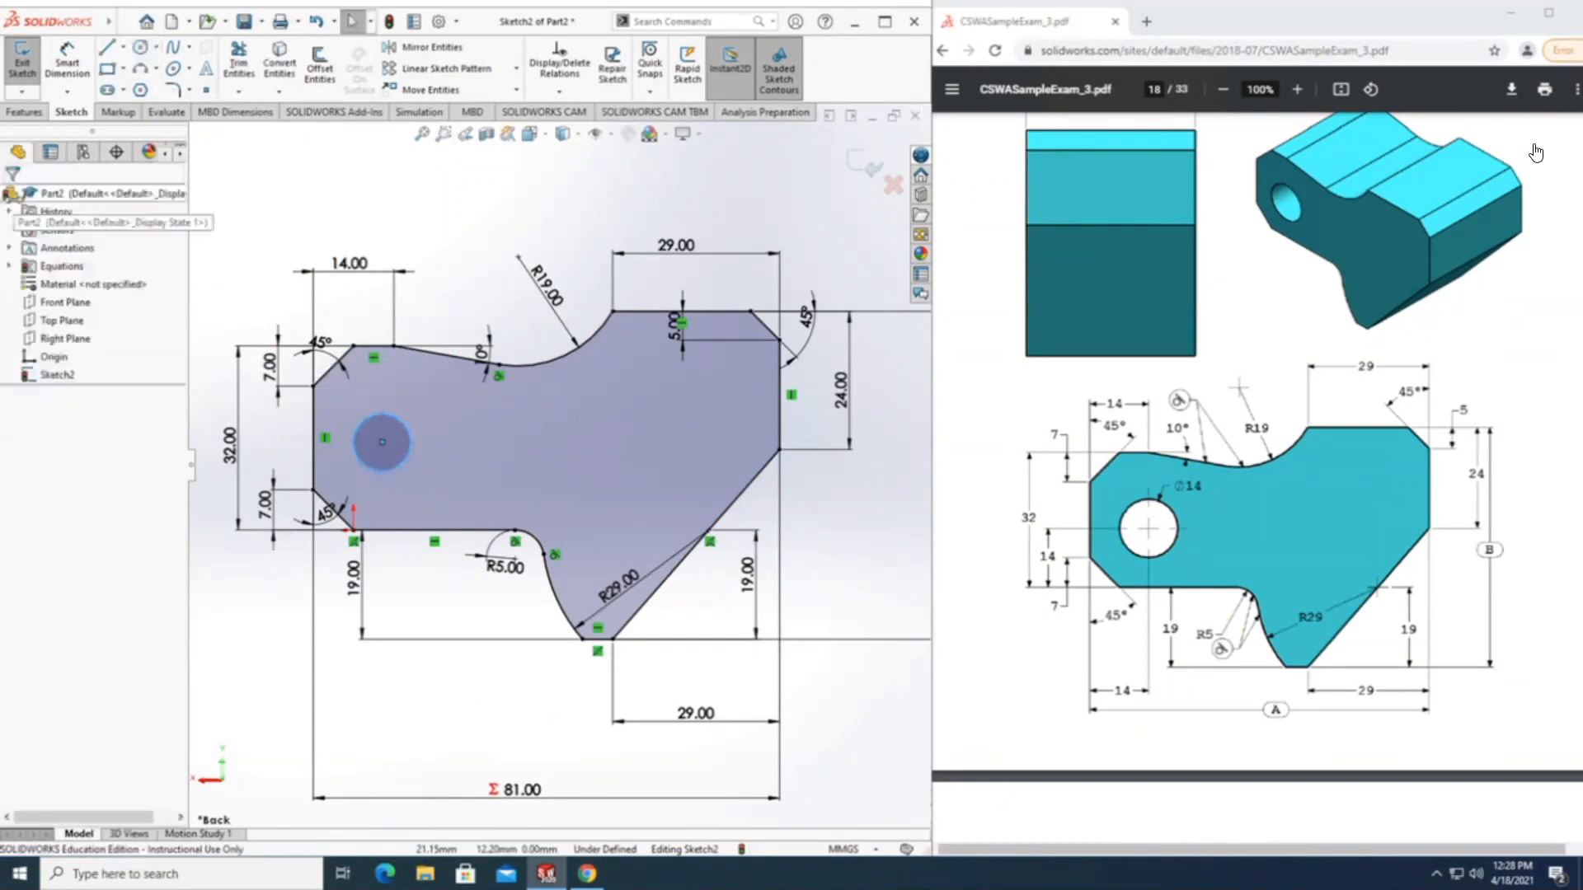
Dimension the vertical distance from the circle's centre to the long lower horizontal line as 14 mm.
click(67, 66)
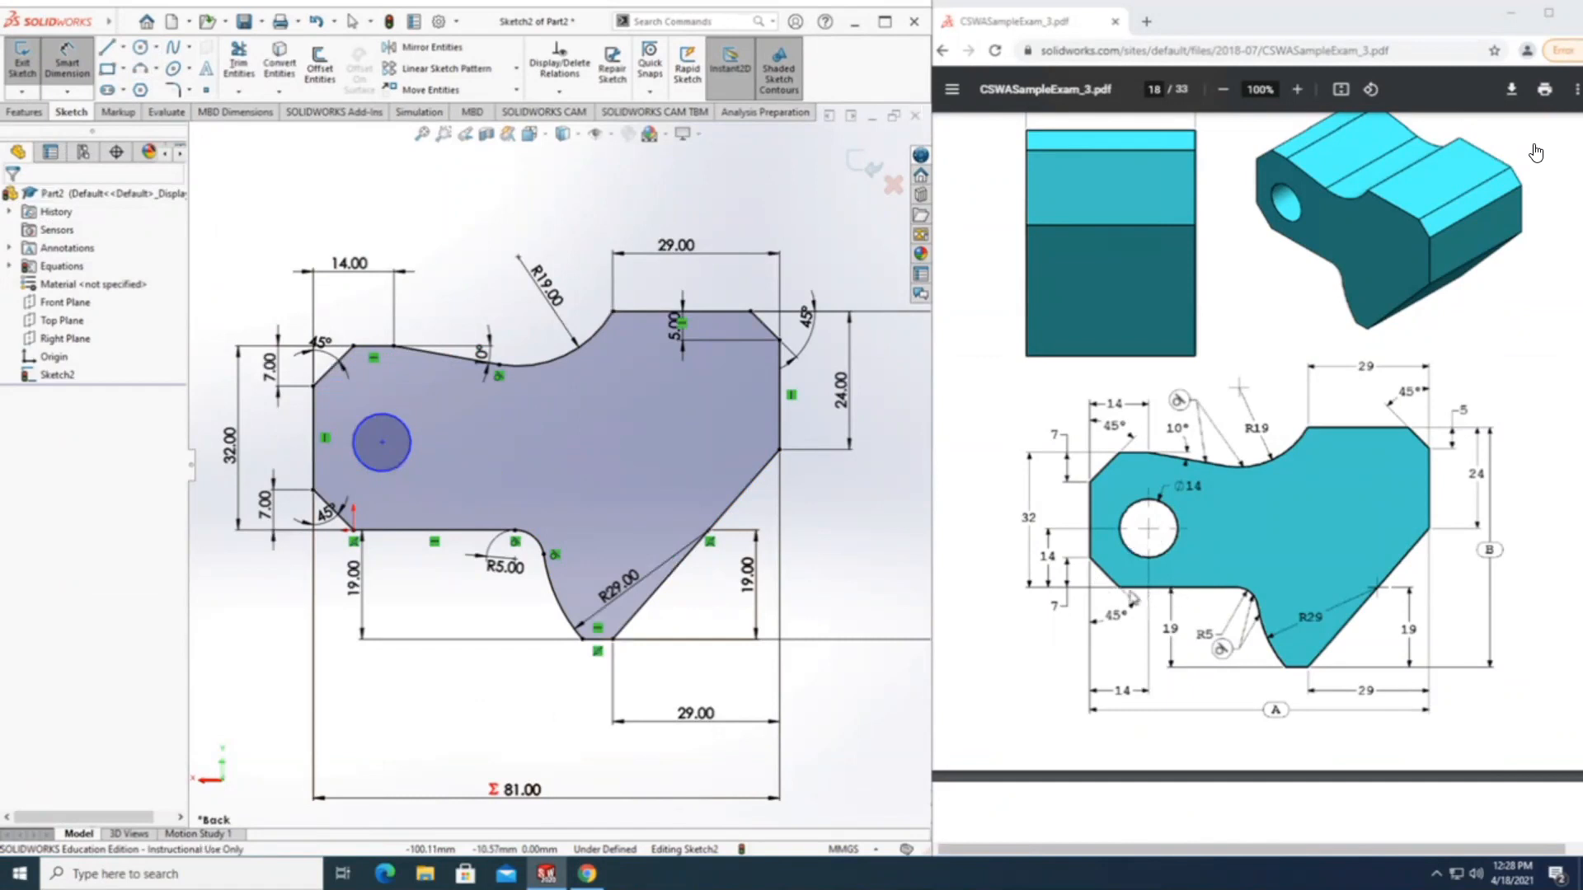
click(382, 442)
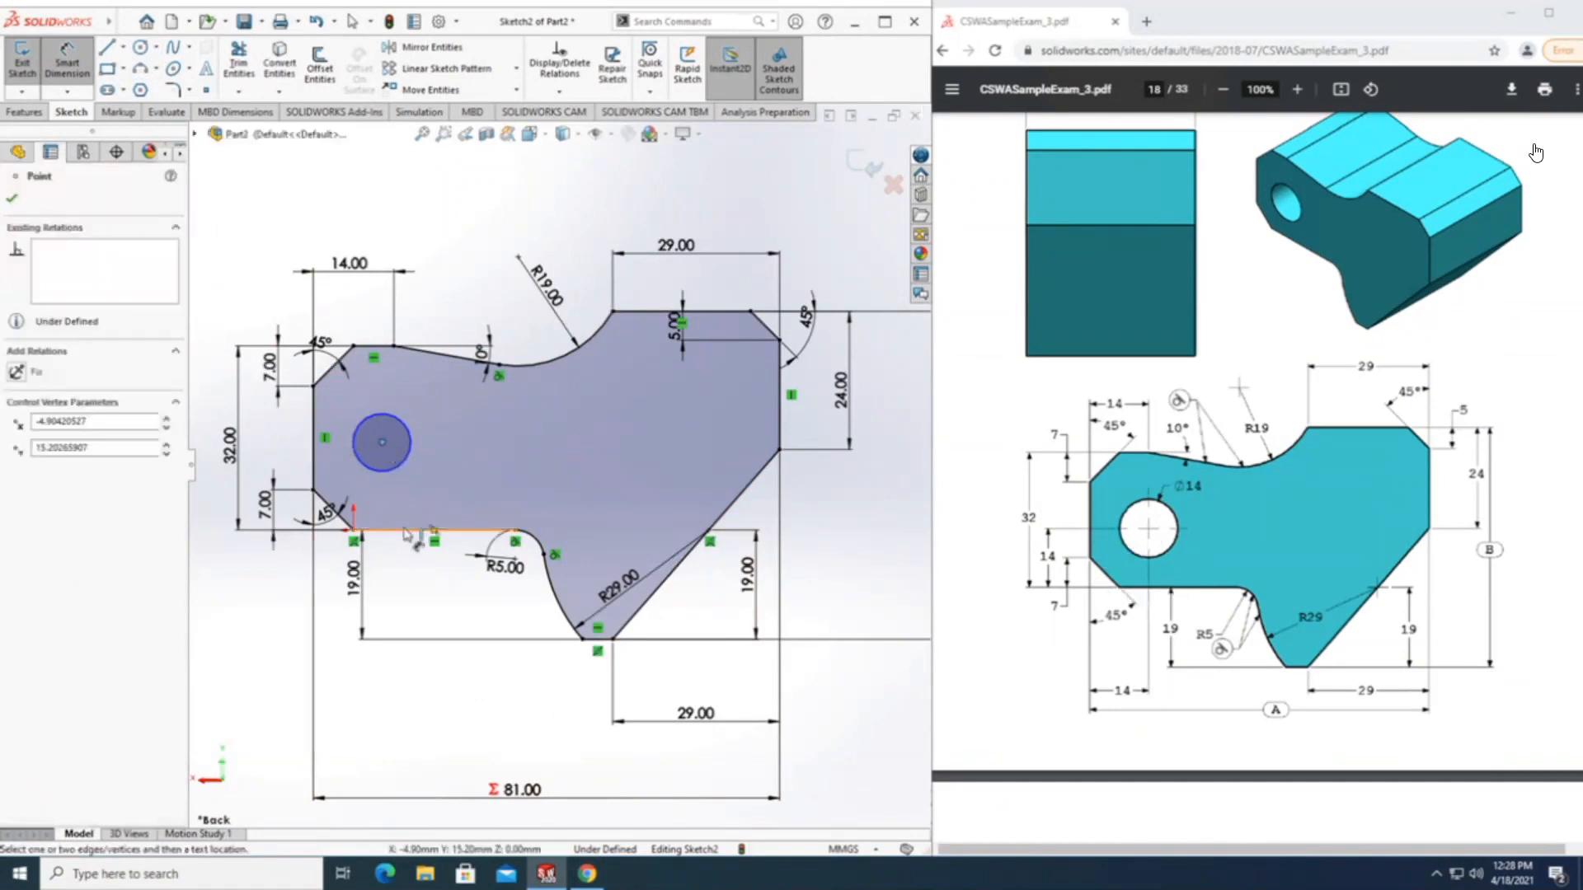
click(404, 532)
click(452, 488)
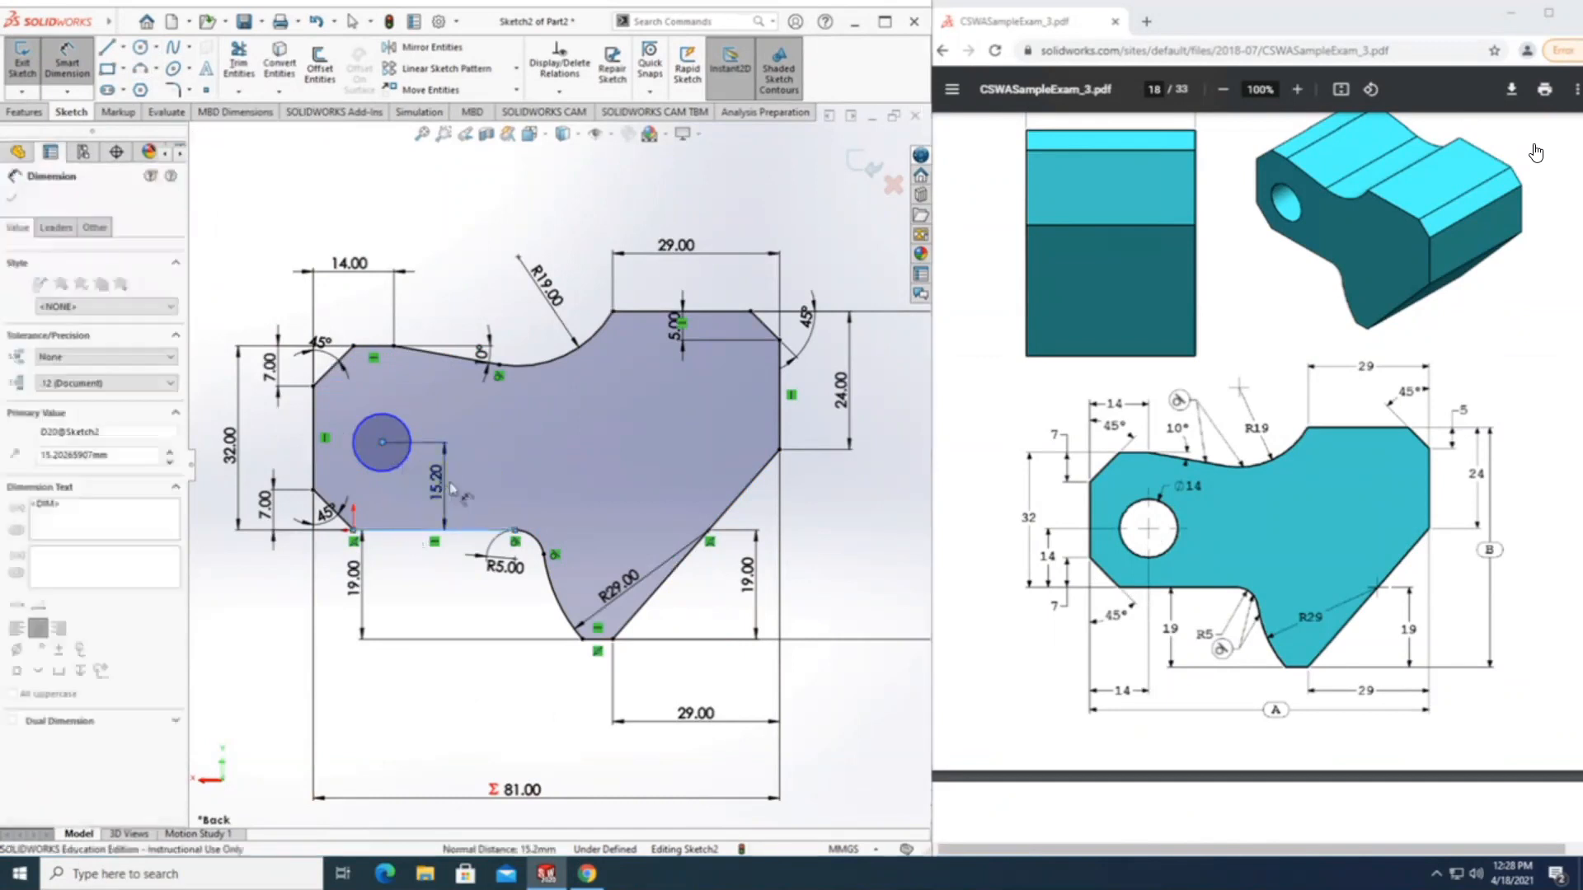
text(14)
key(Return)
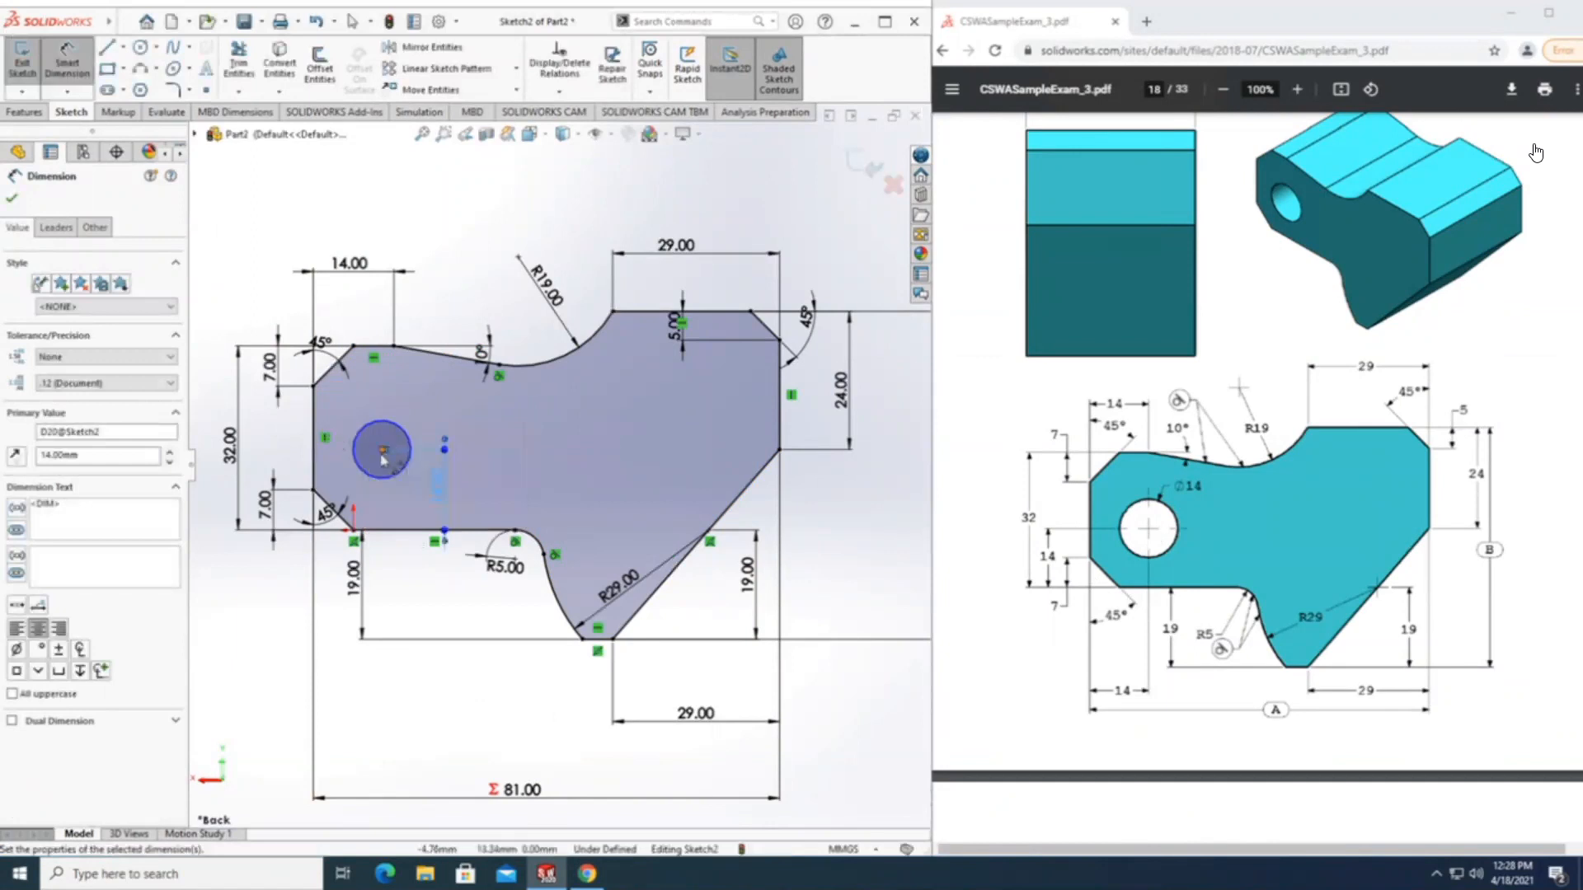
Dimension the horizontal distance from the circle's centre to the vertical edge at the profile's narrow end as 14 mm.
click(384, 451)
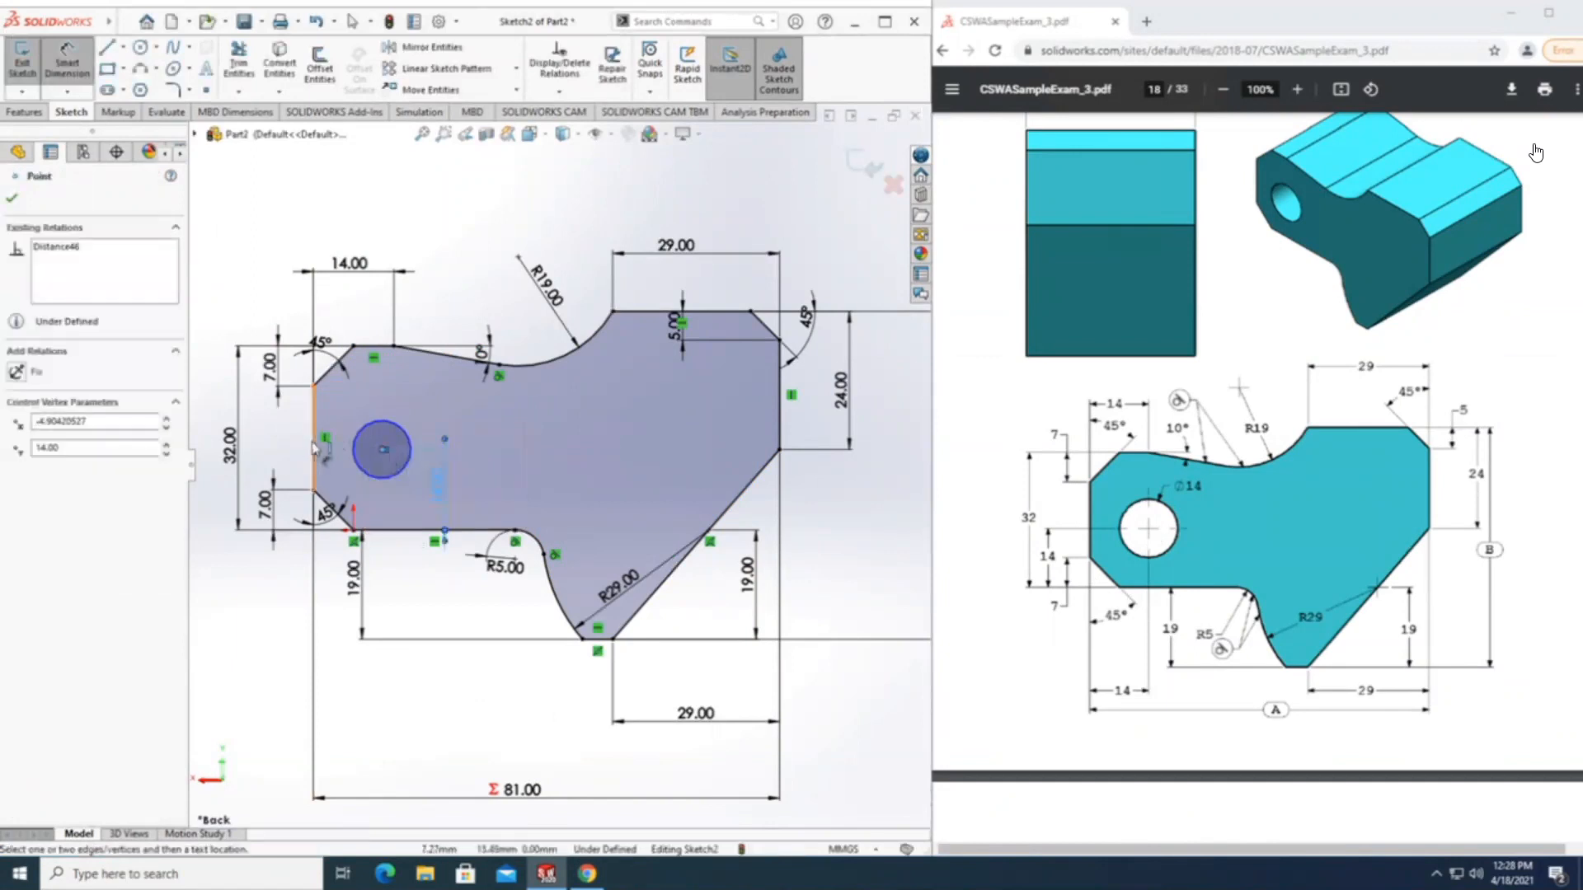
click(314, 449)
click(347, 412)
text(14)
key(Return)
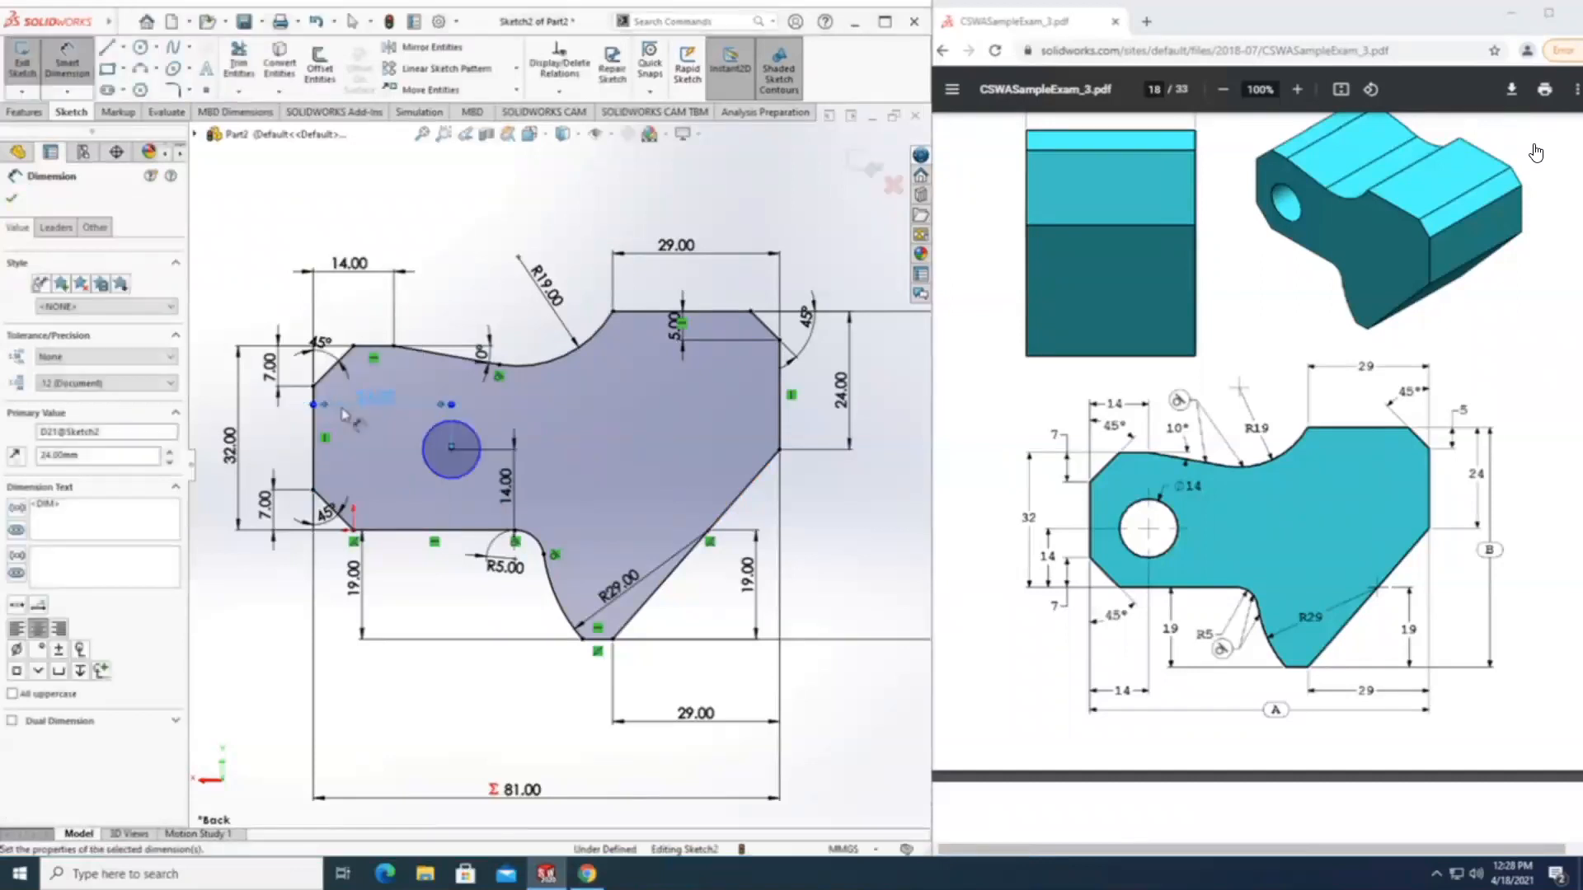
click(379, 445)
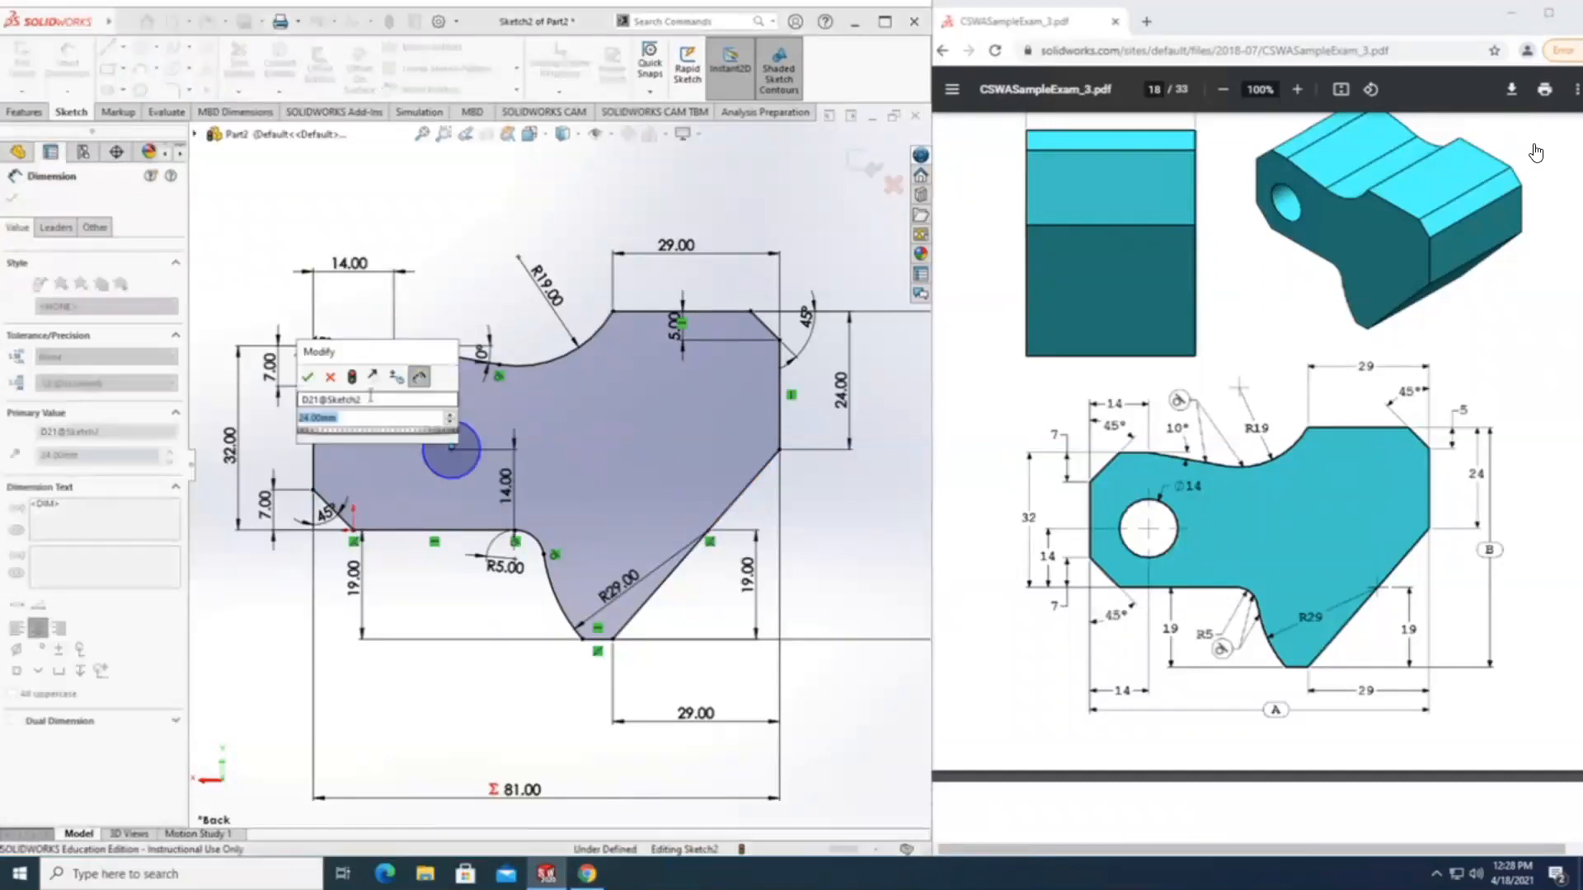
text(14)
key(Return)
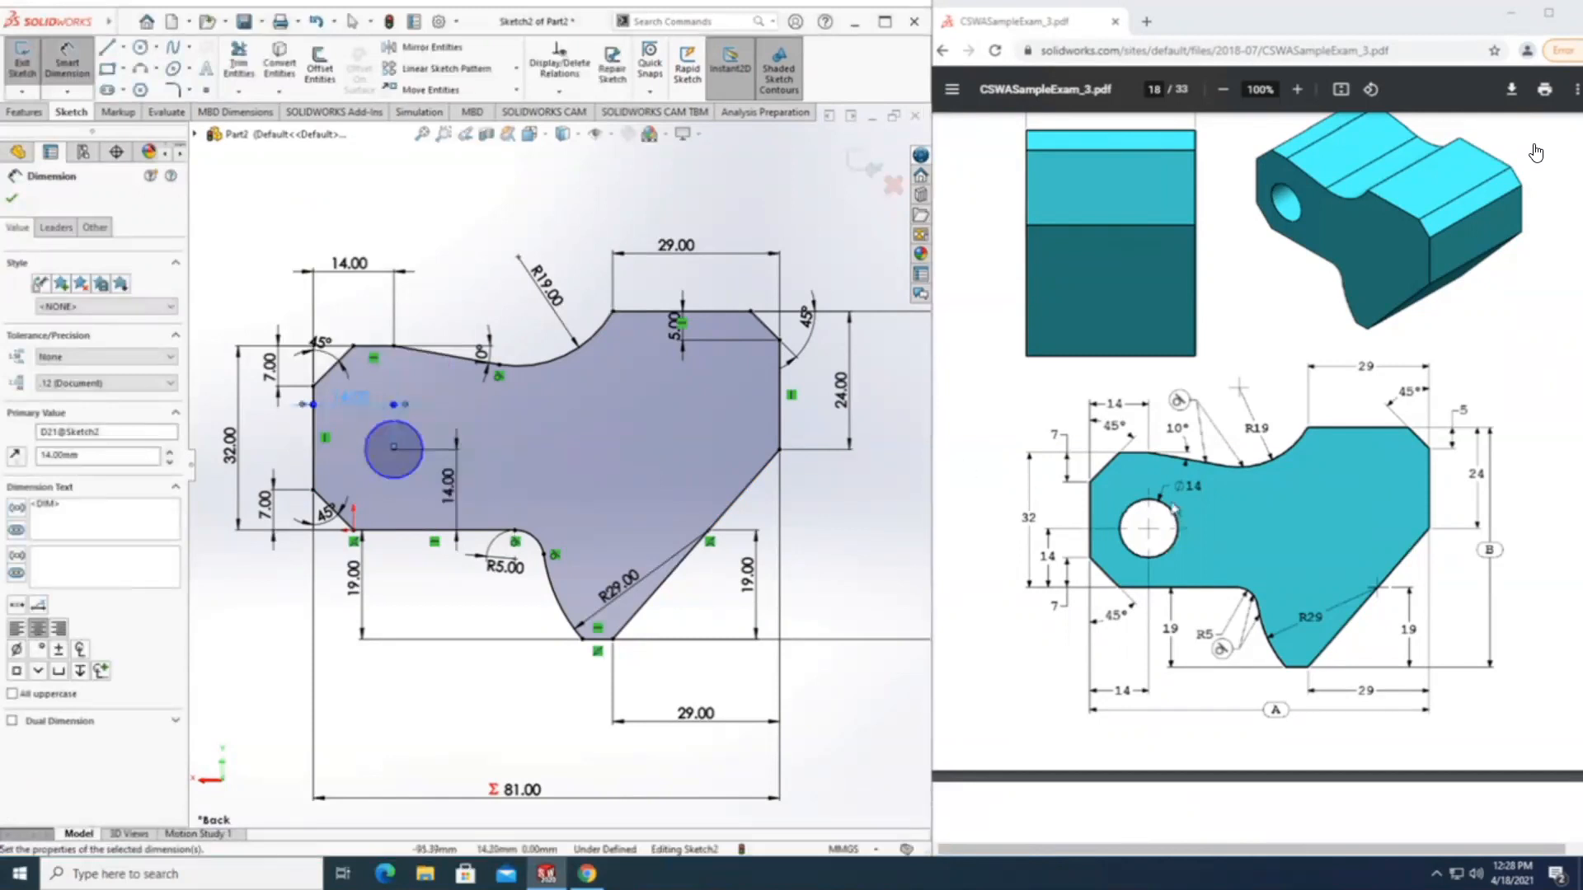
Dimension the circle's diameter as 14 mm and leave the dimensioning command.
click(418, 481)
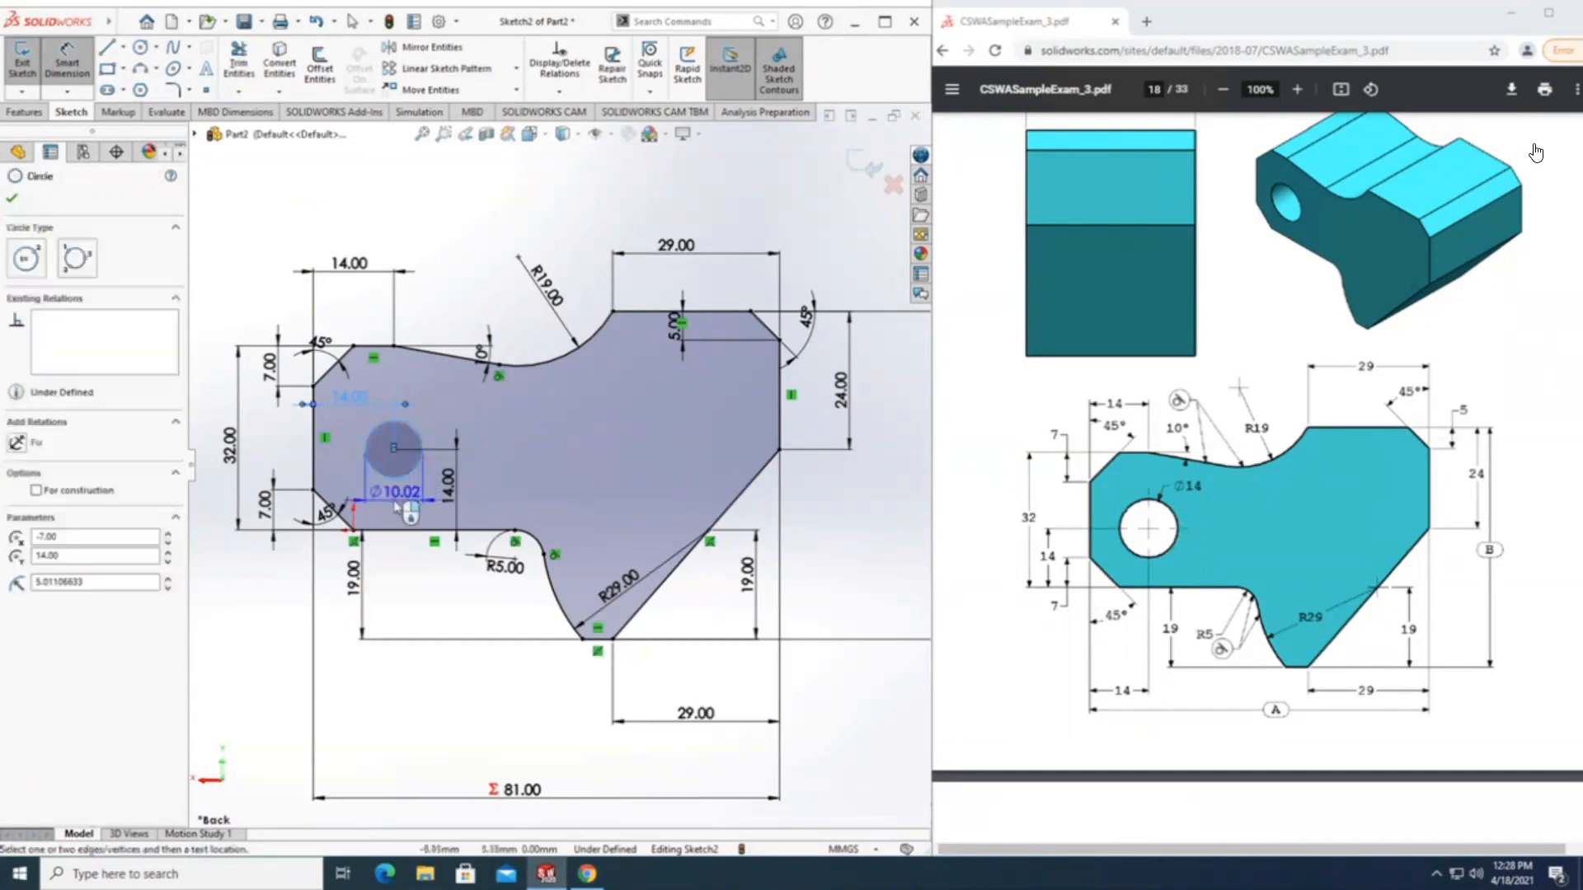
click(389, 497)
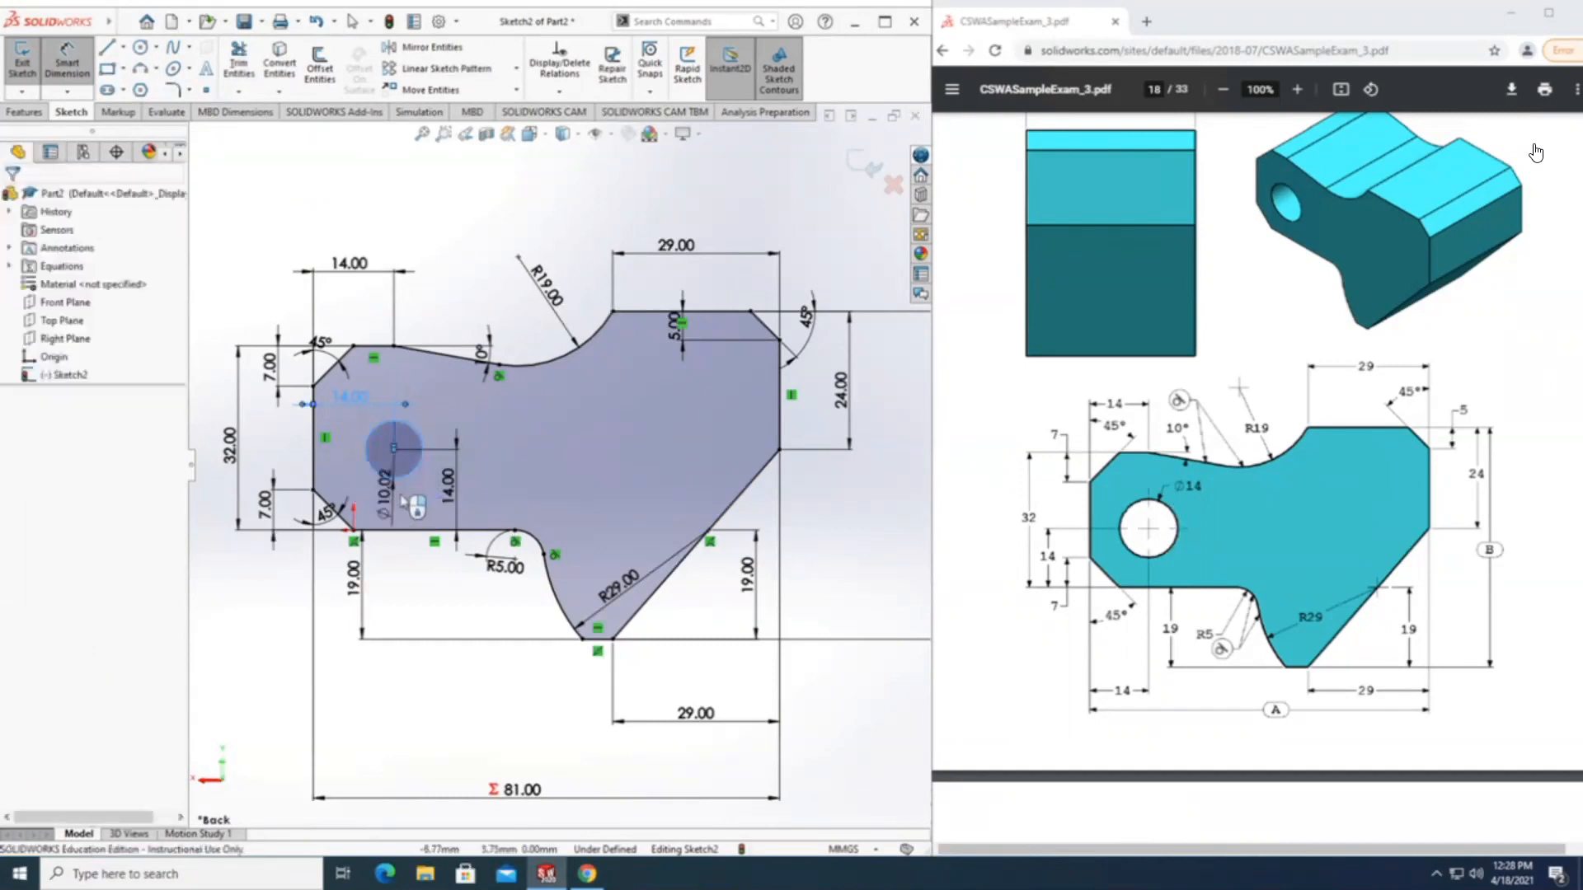
text(14)
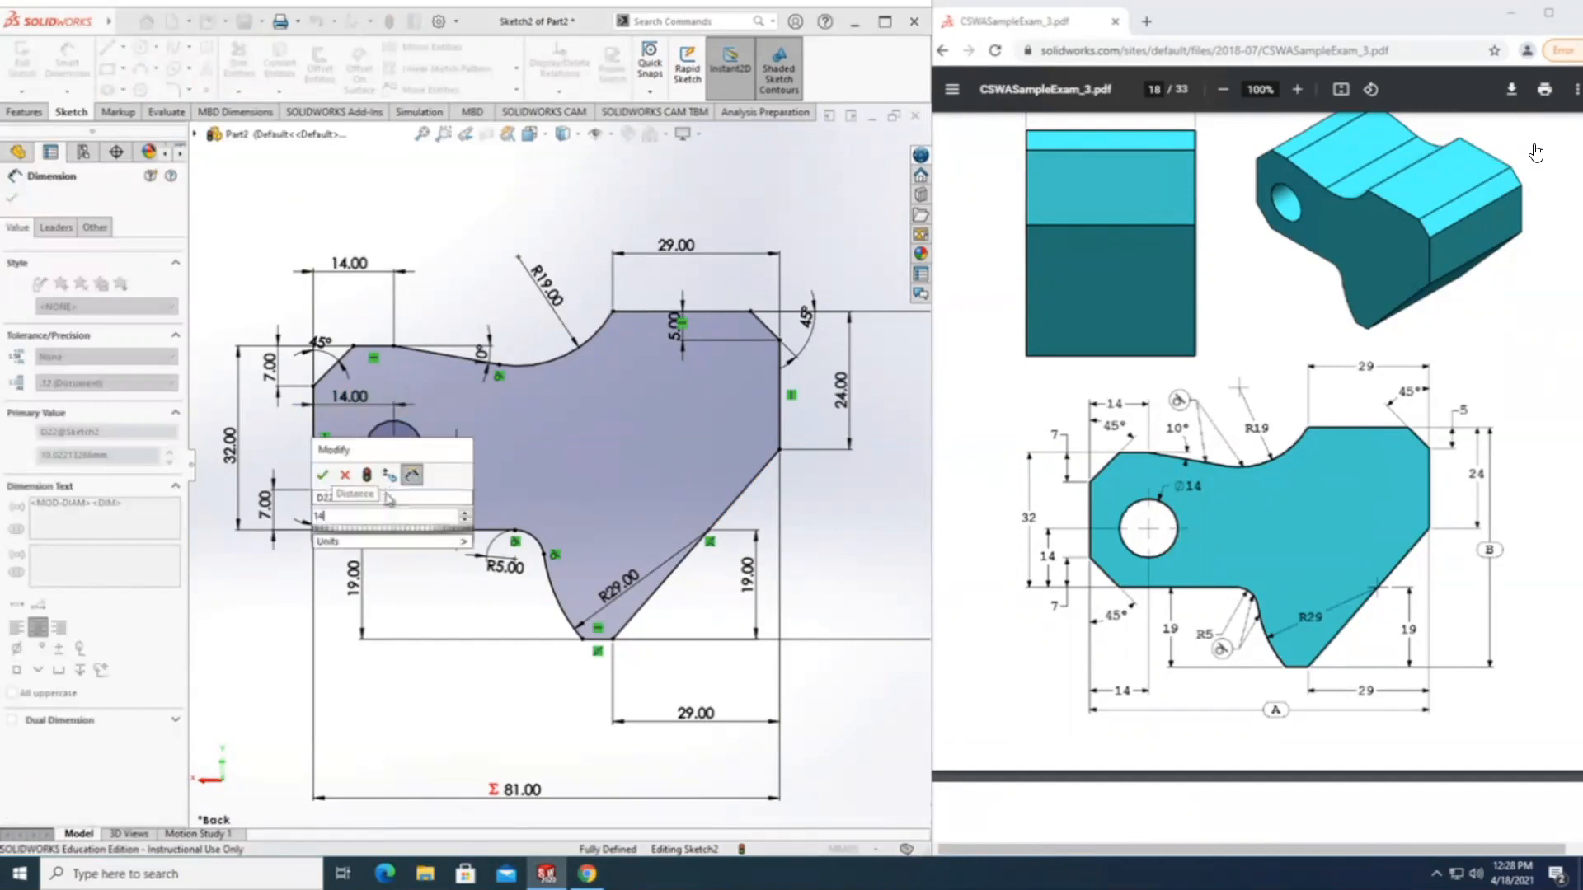
key(Return)
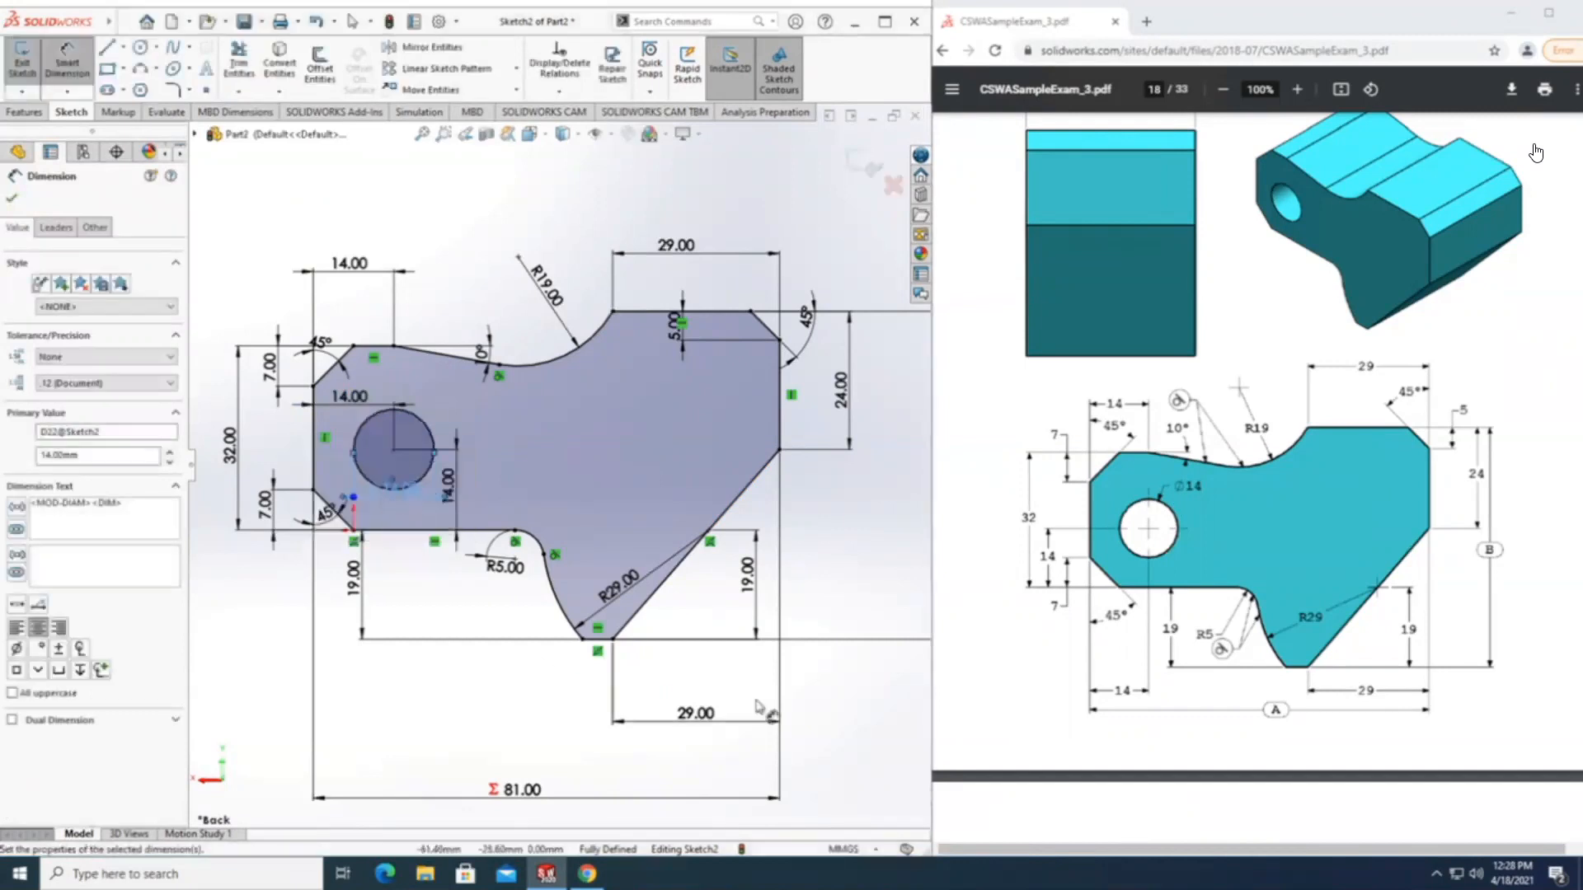
scroll(808, 701, down, 1)
scroll(808, 701, up, 2)
scroll(652, 551, down, 1)
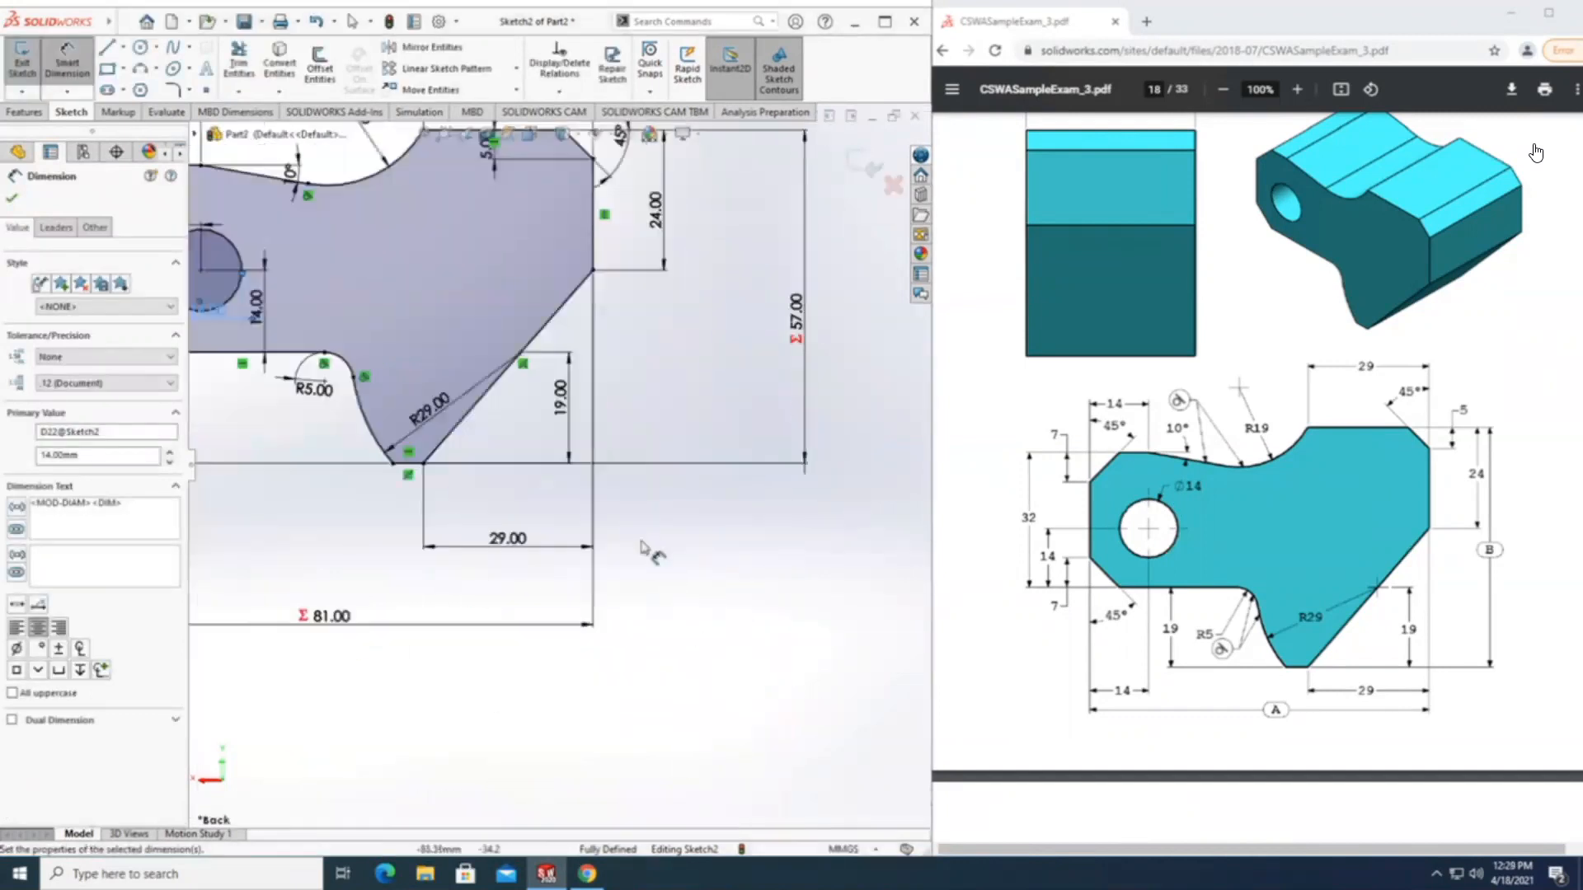
scroll(544, 493, up, 2)
scroll(362, 254, up, 1)
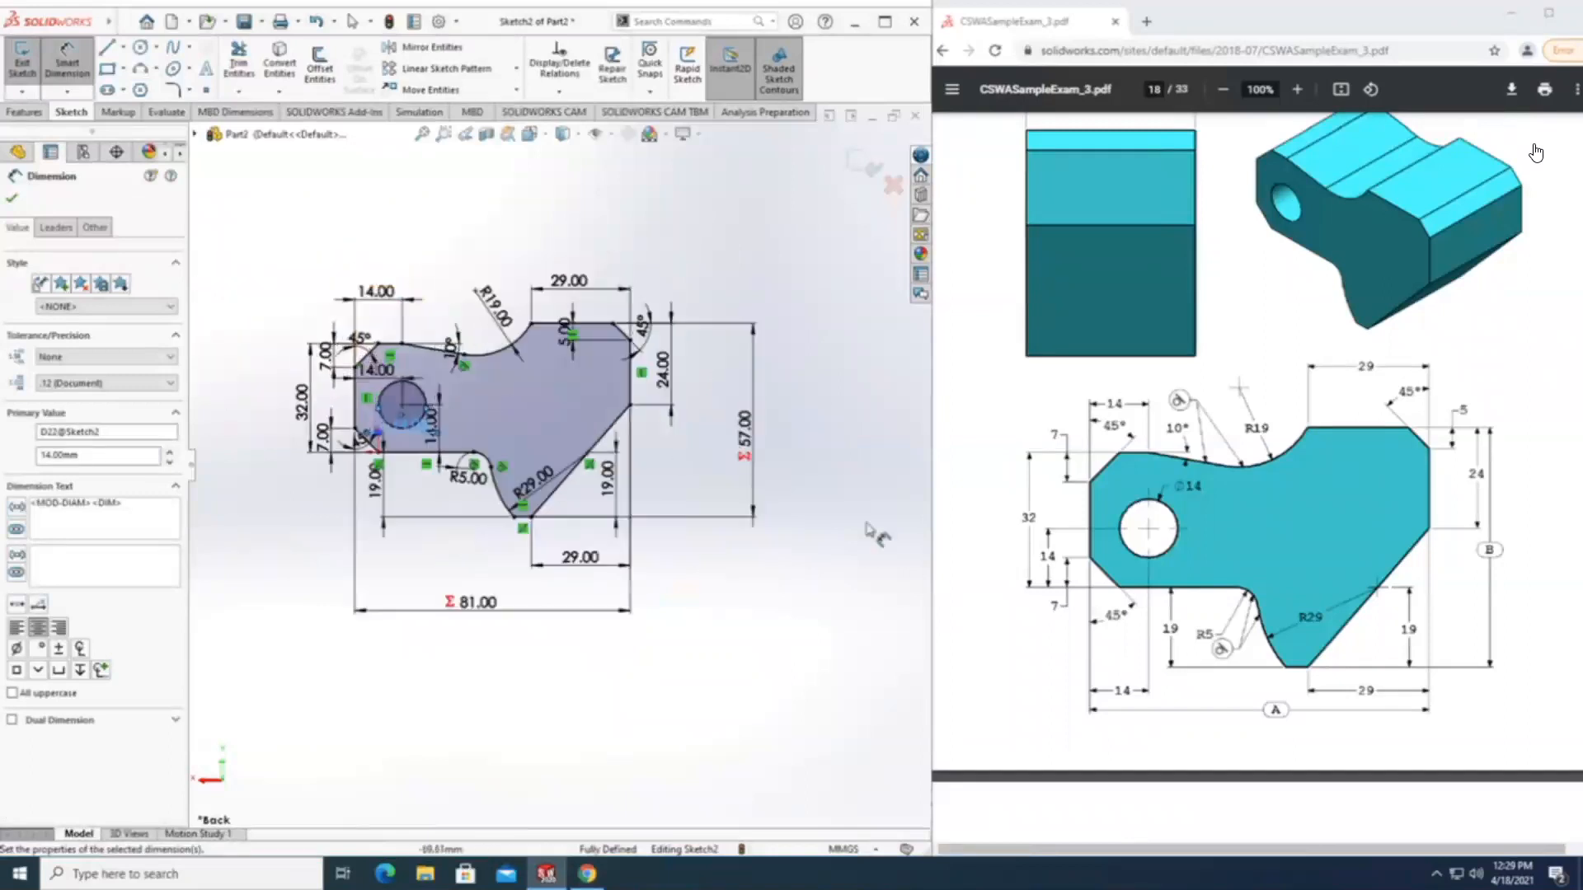
click(1148, 535)
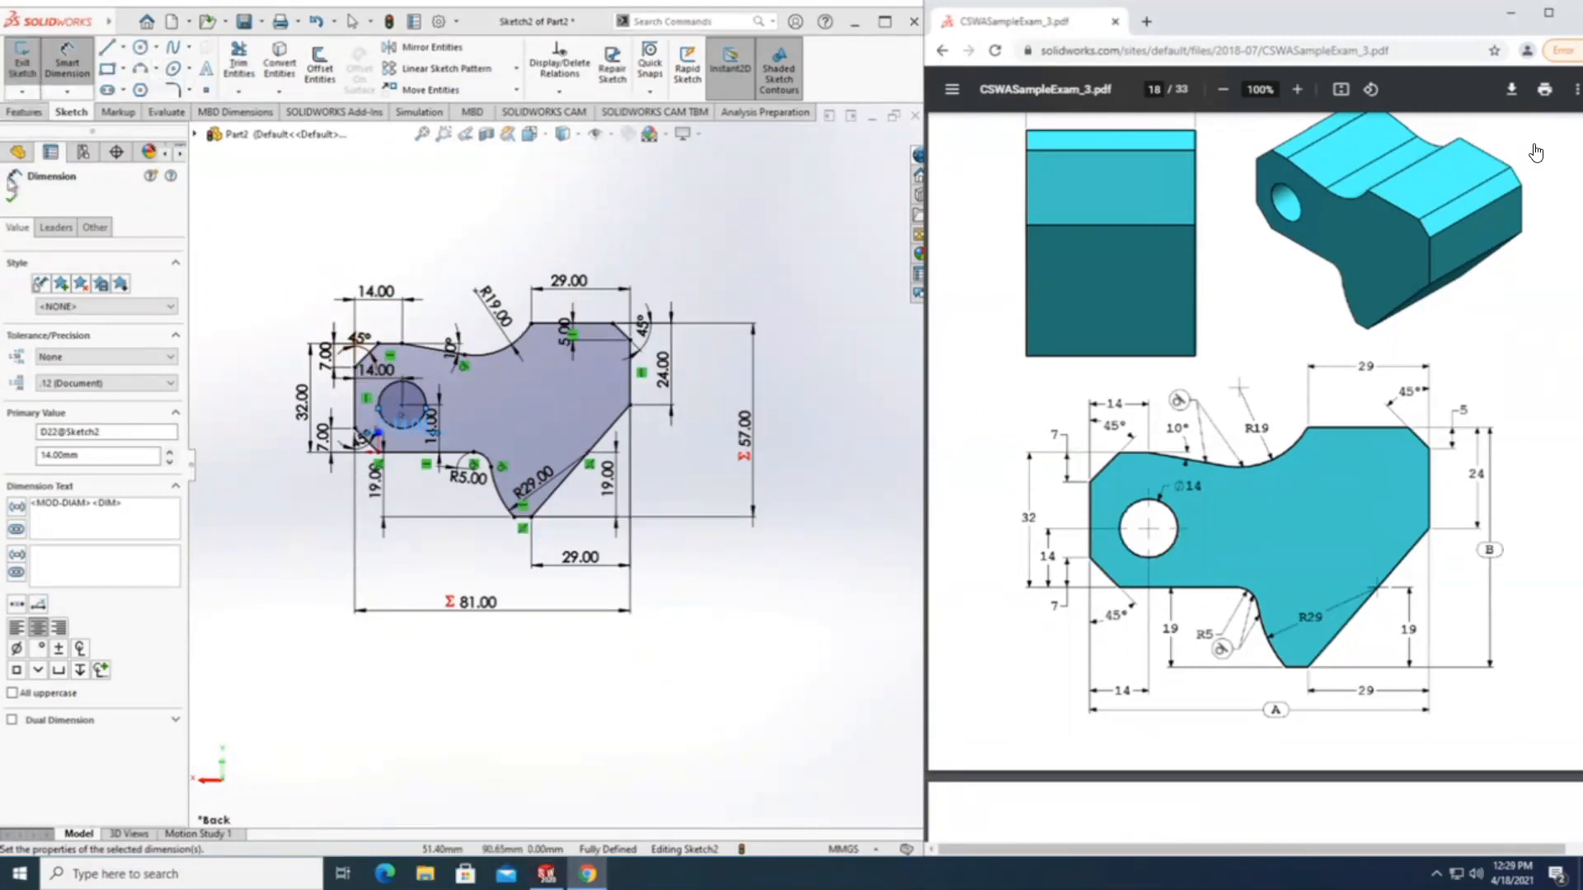
key(Escape)
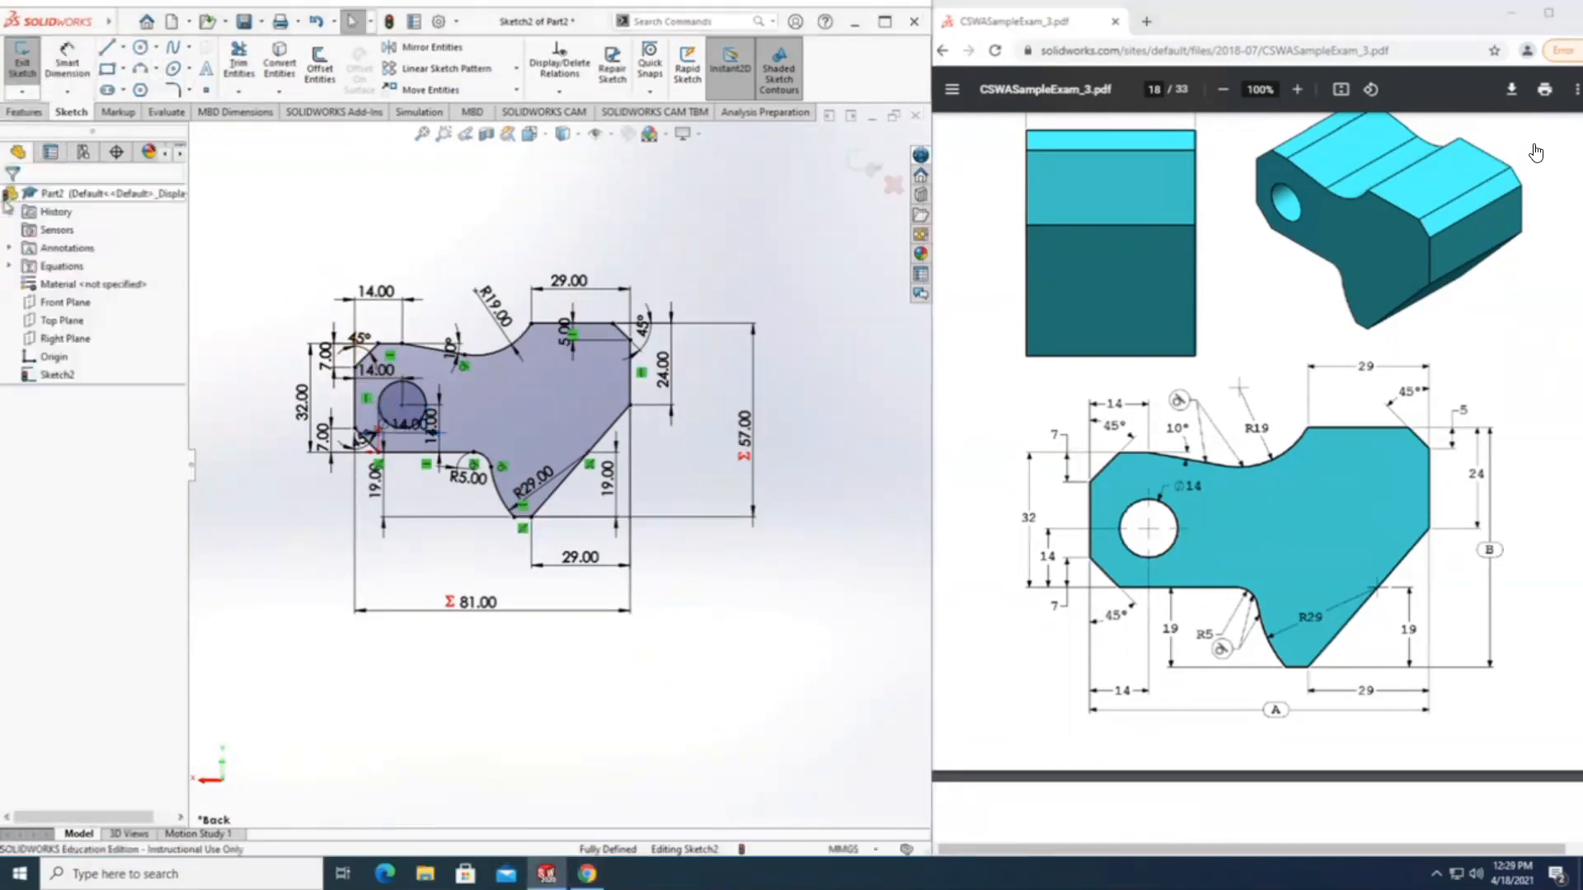
Start a blind Extruded Boss/Base from the profile sketch and link its depth to a new global variable "C".
click(24, 113)
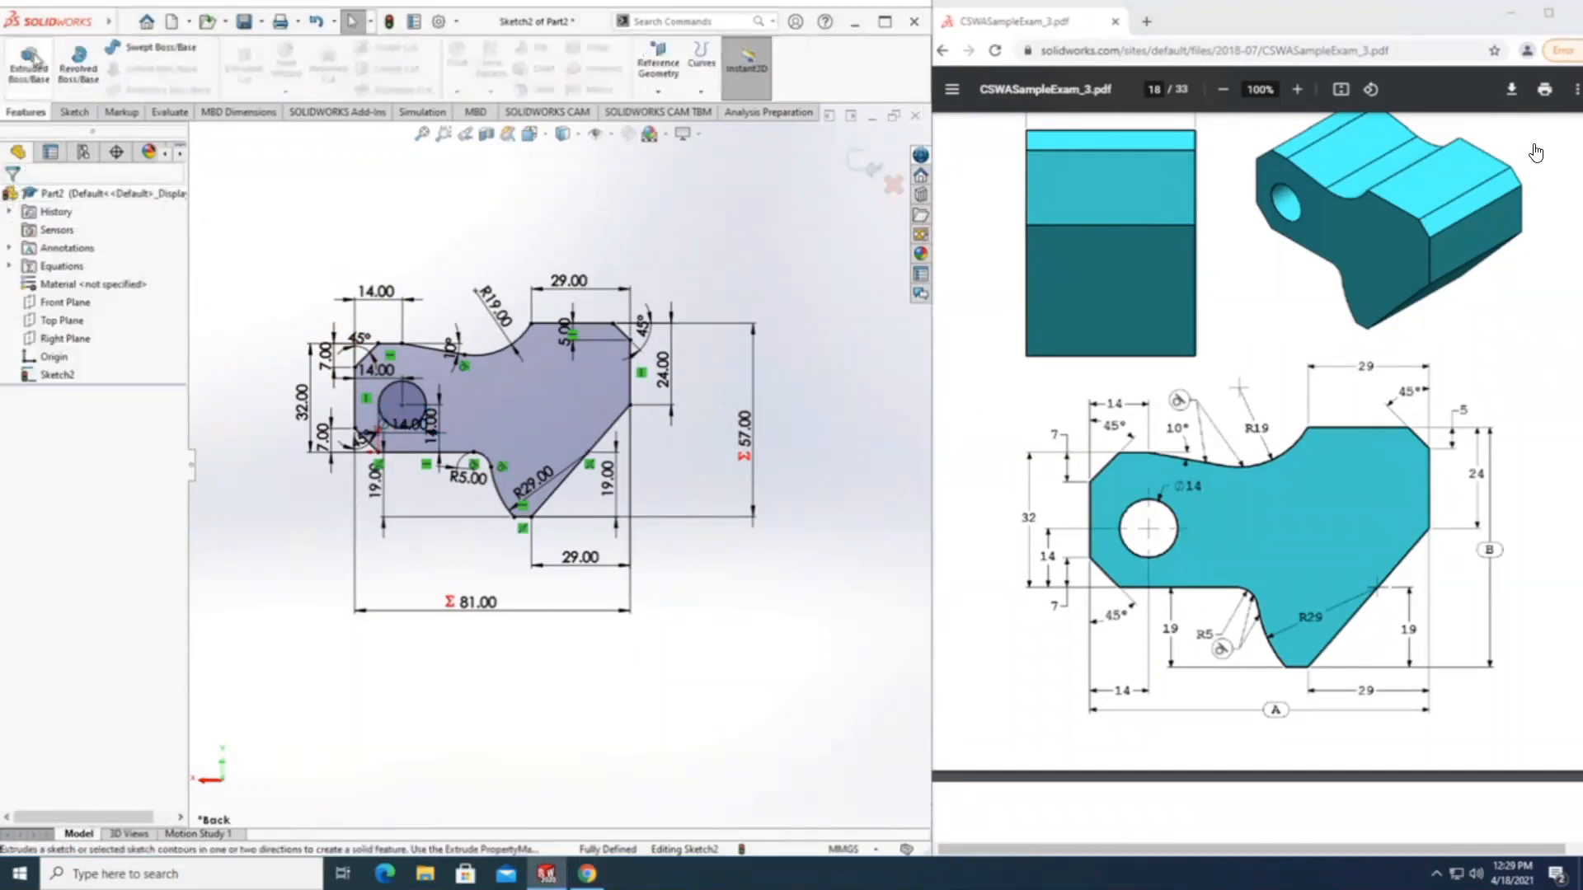
click(28, 65)
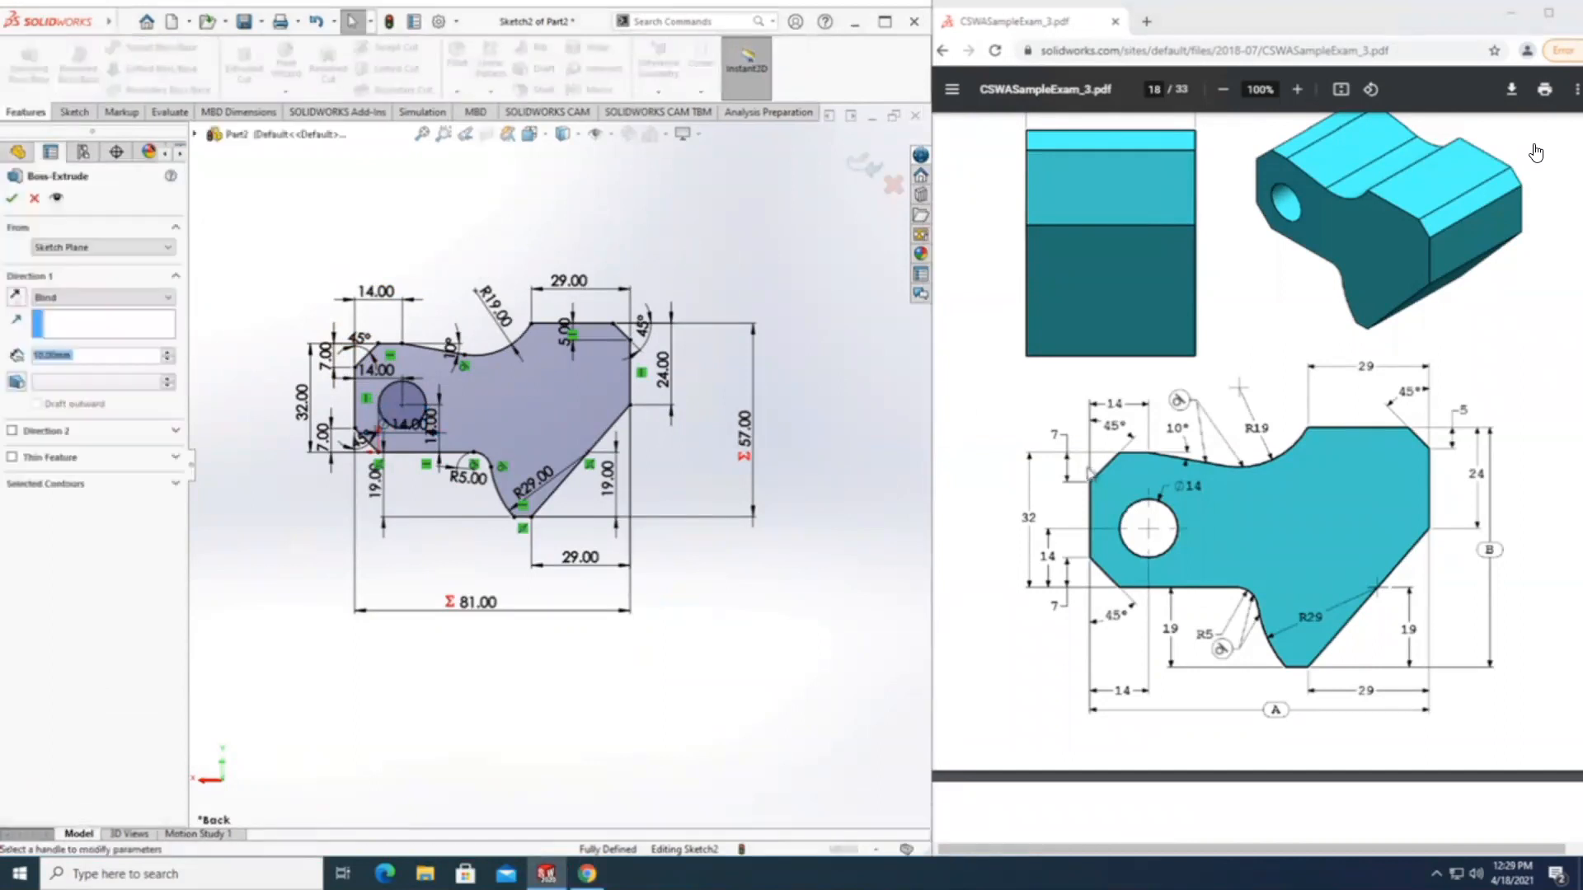
scroll(1076, 442, up, 5)
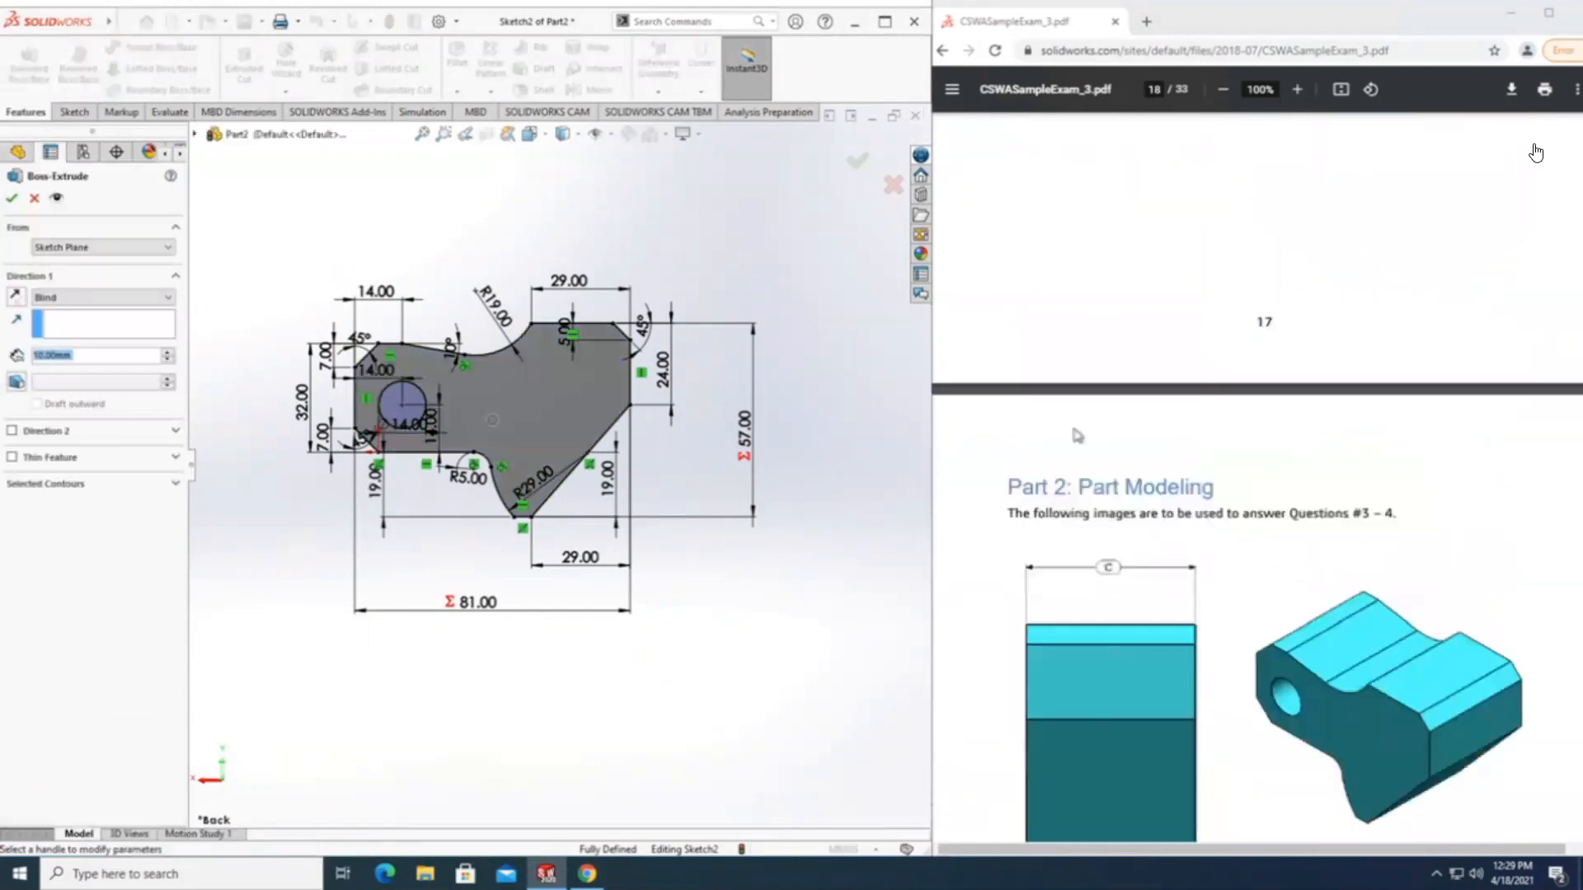
scroll(1076, 435, down, 2)
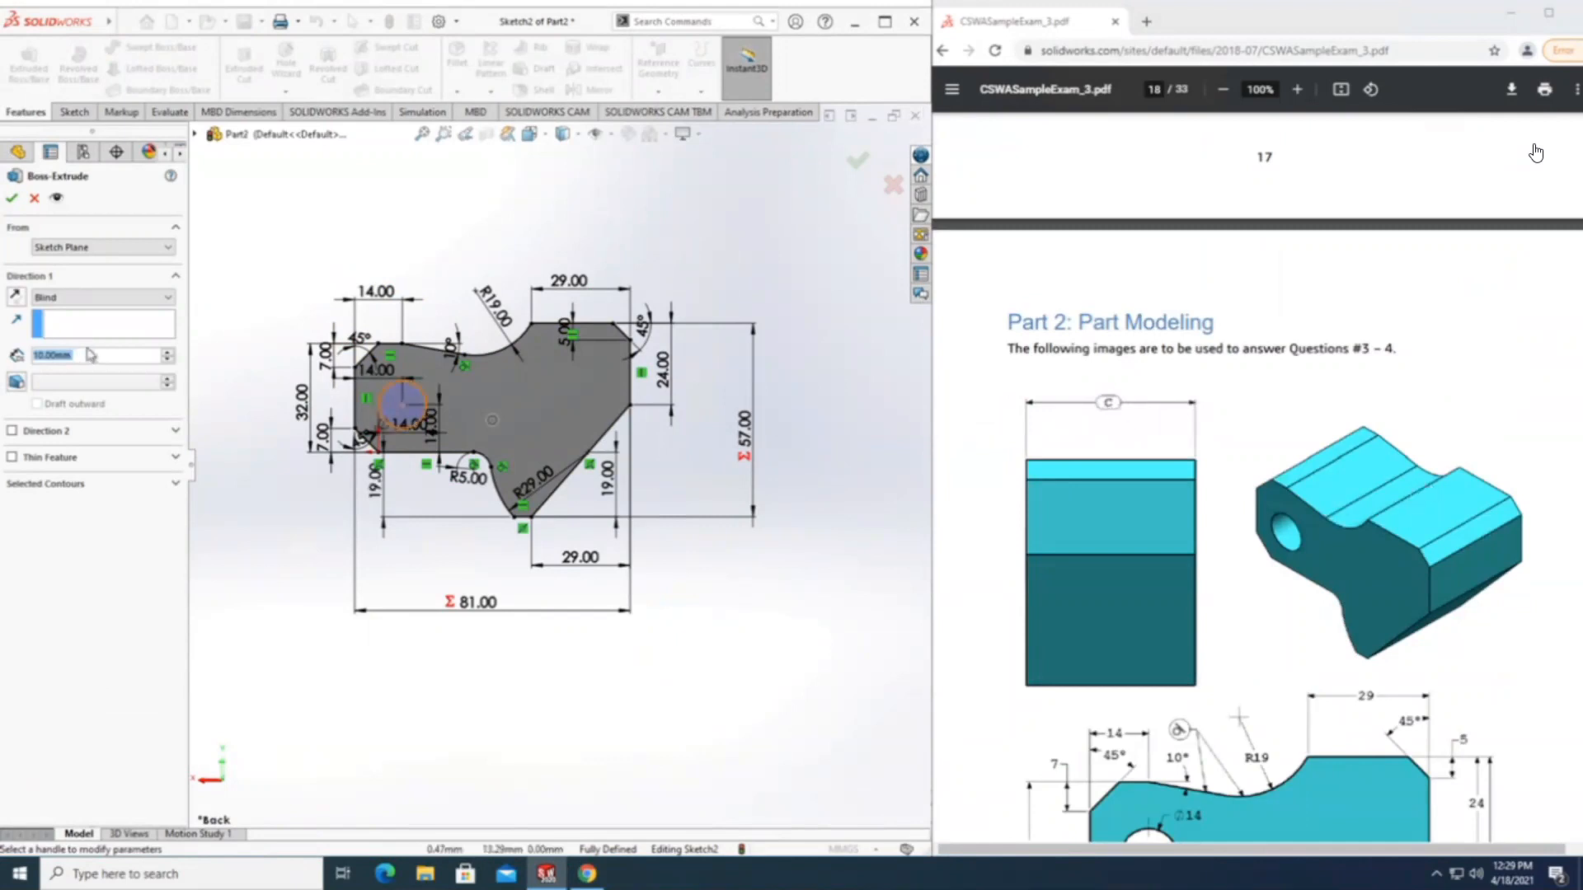
text(=)
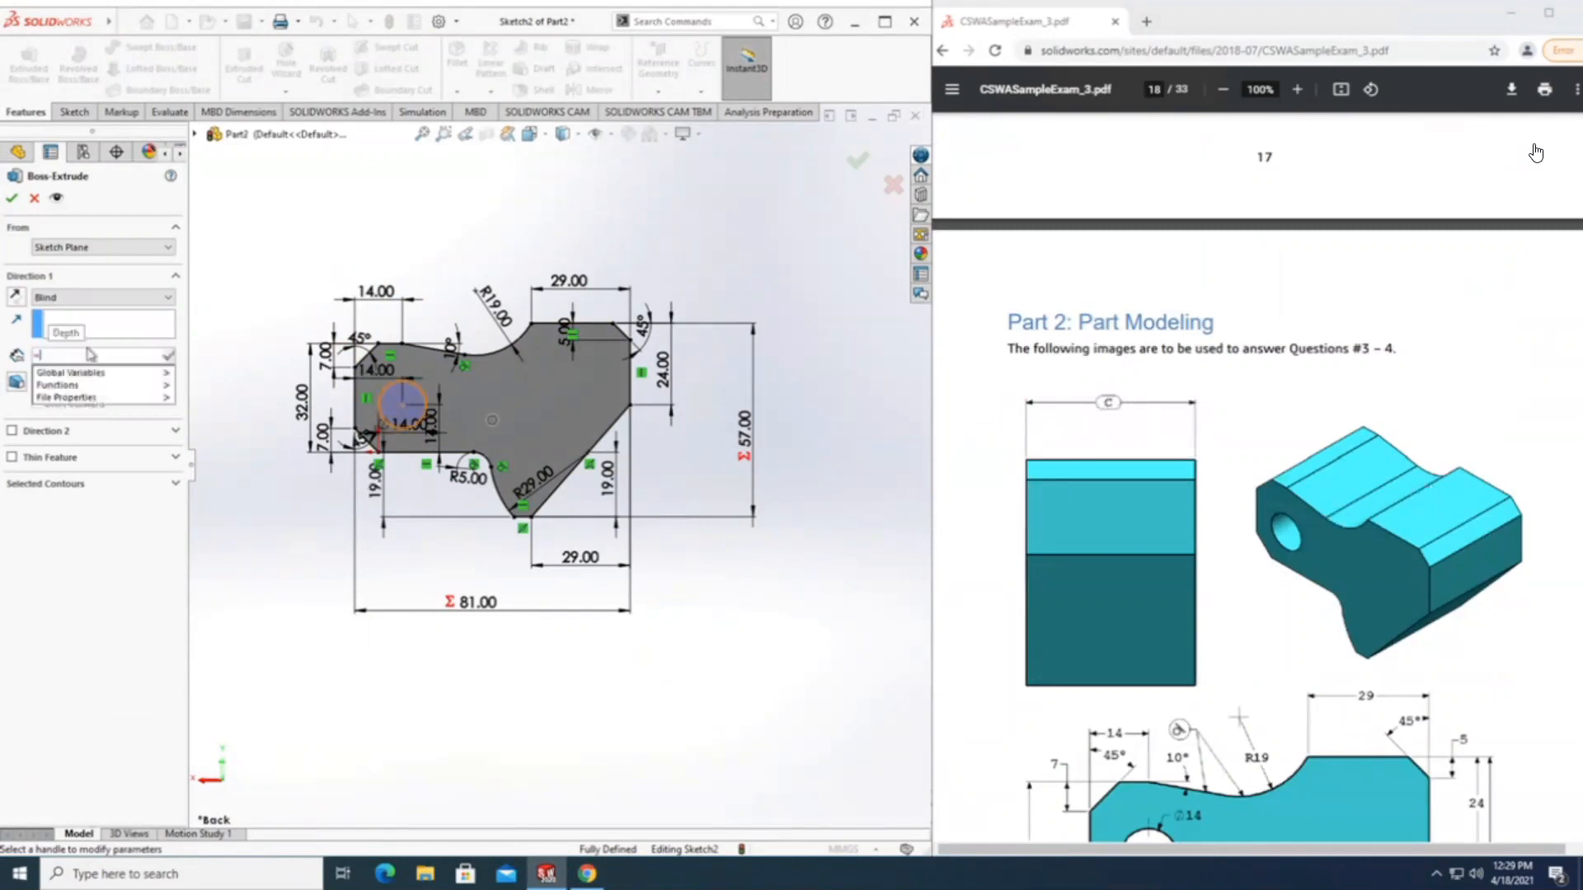
text(1)
key(BackSpace)
text(1)
text(C)
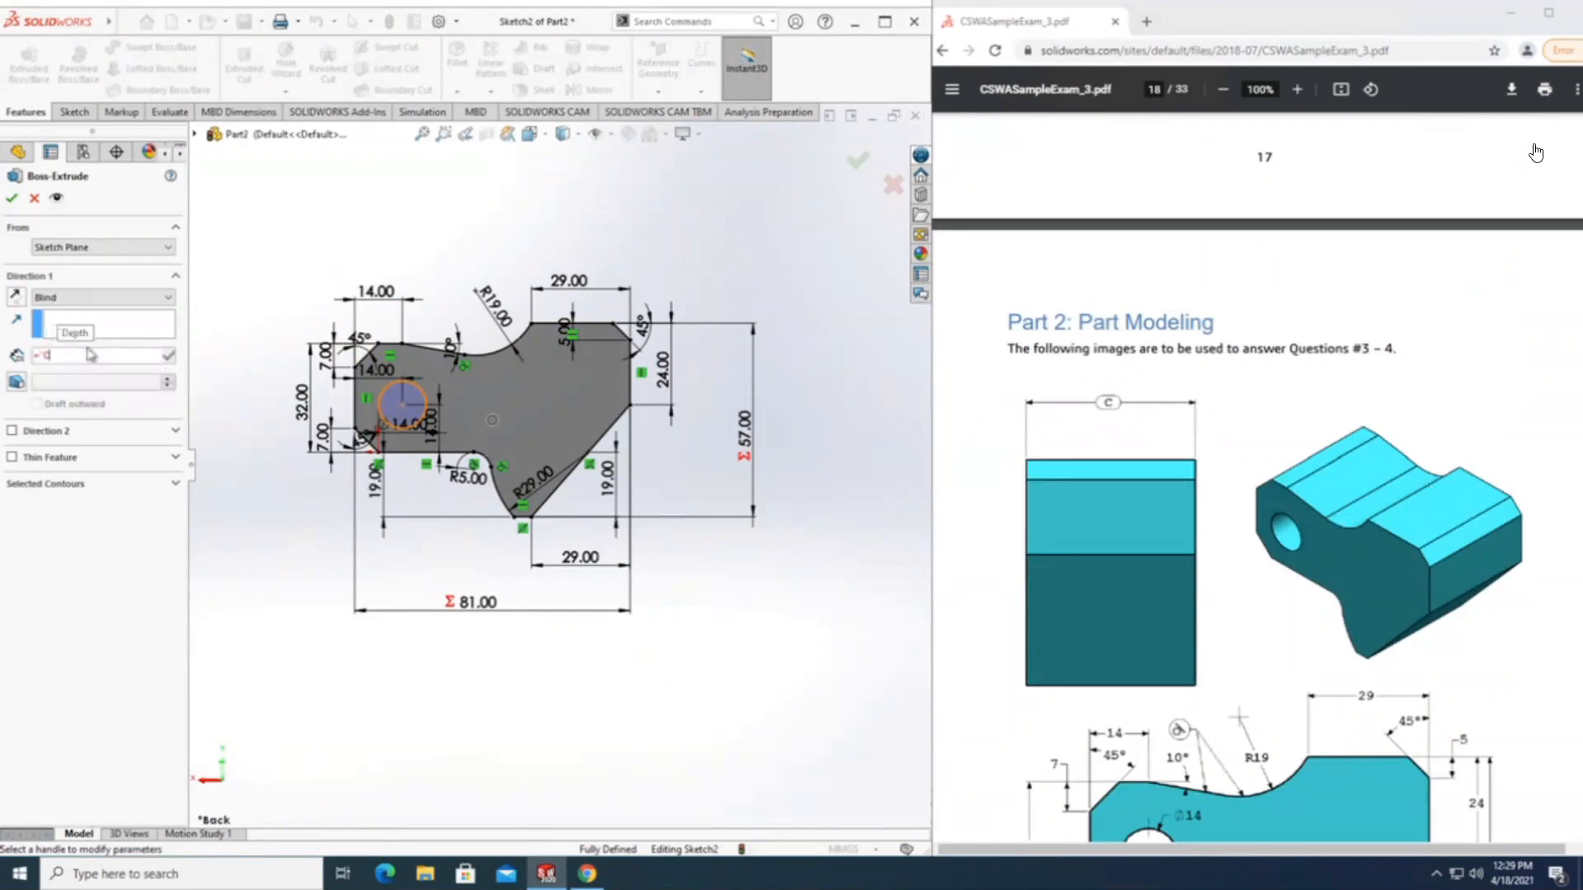
text(")
click(13, 200)
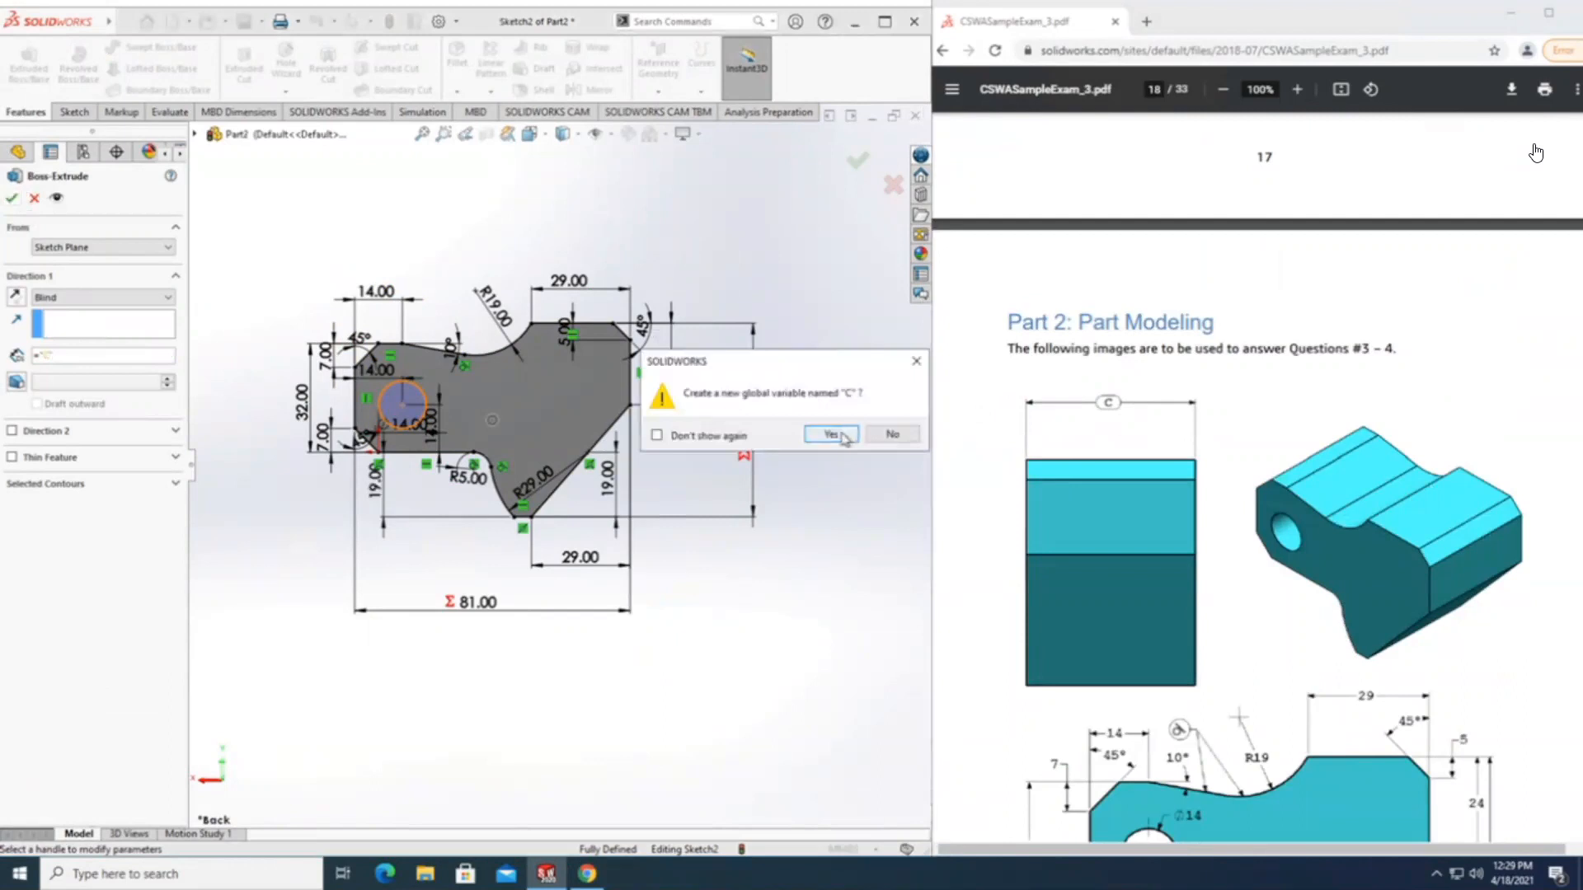
click(843, 436)
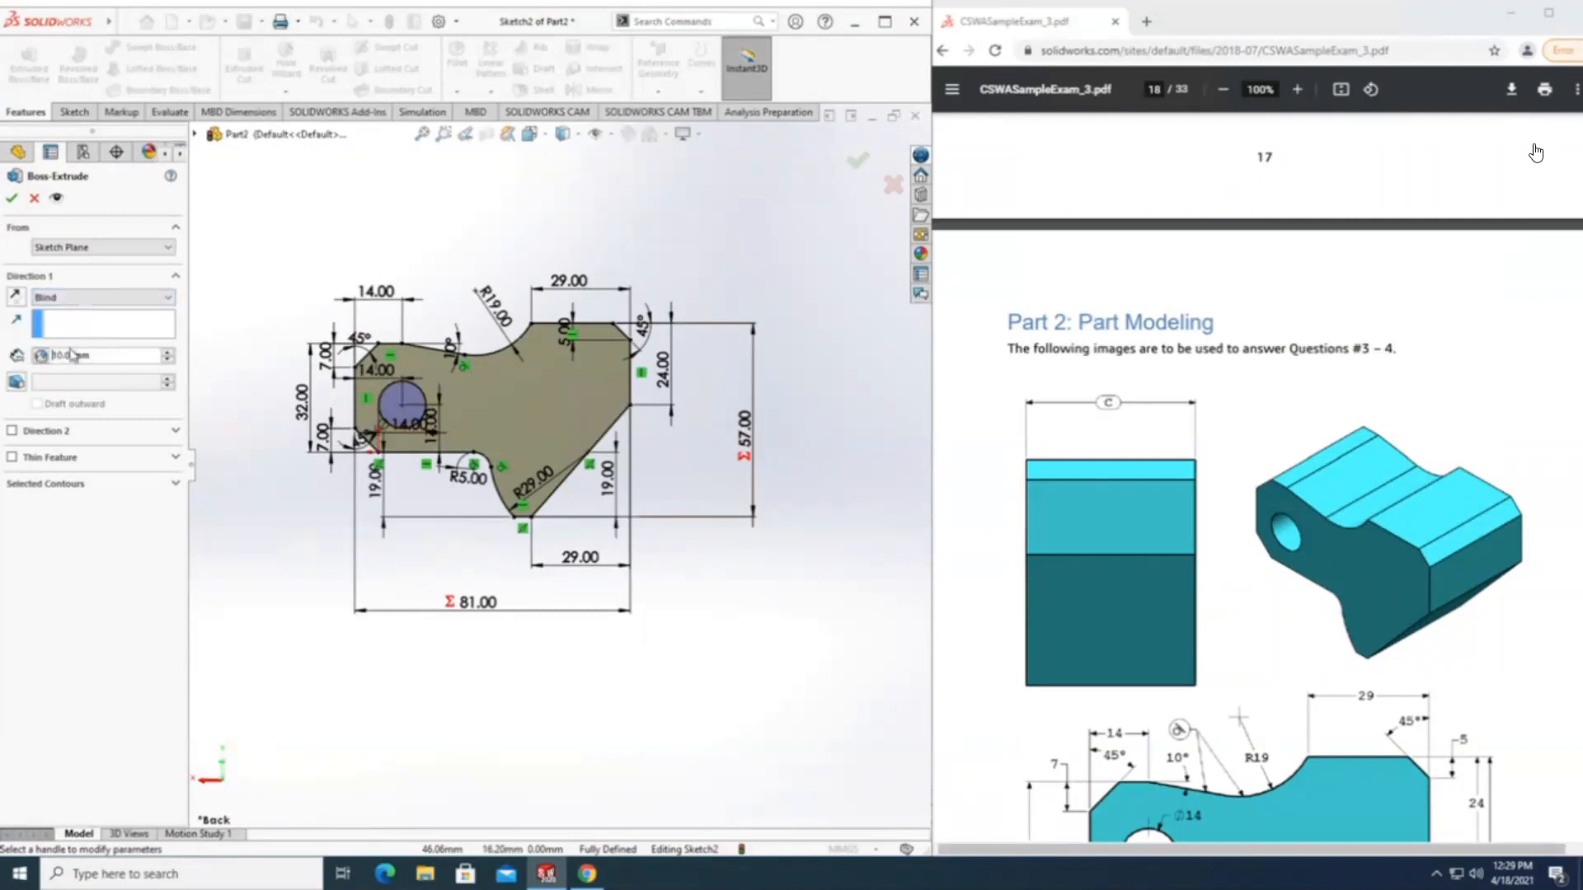
Set the extrusion depth driven by "C" to 43 mm, as given in the exam question, and complete the extrusion.
drag(52, 355, 106, 353)
scroll(1049, 640, down, 10)
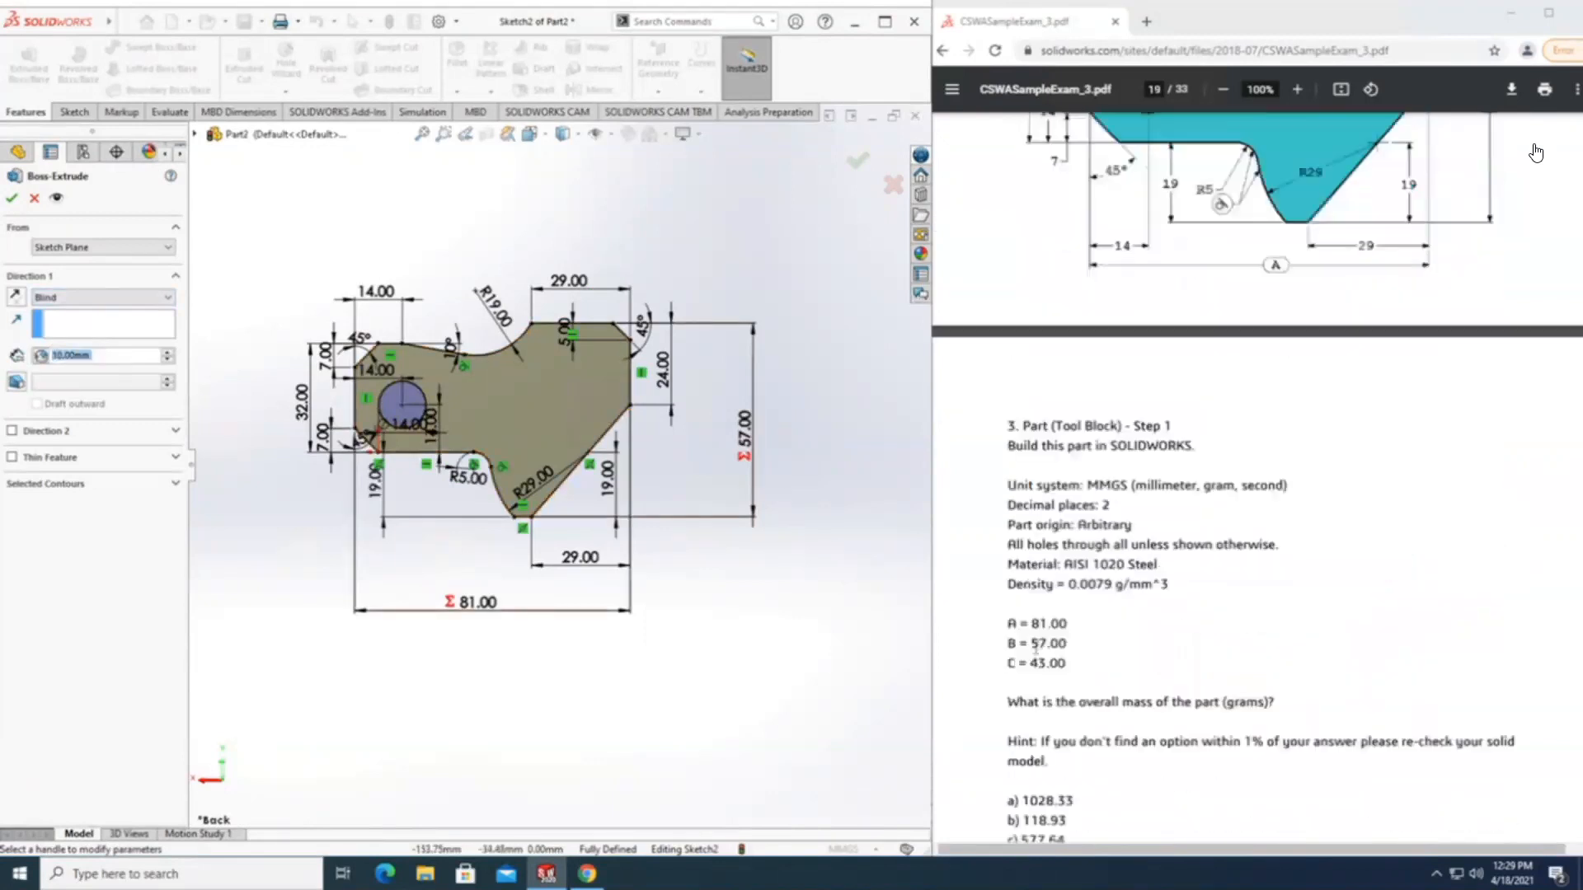
drag(1030, 583, 1059, 582)
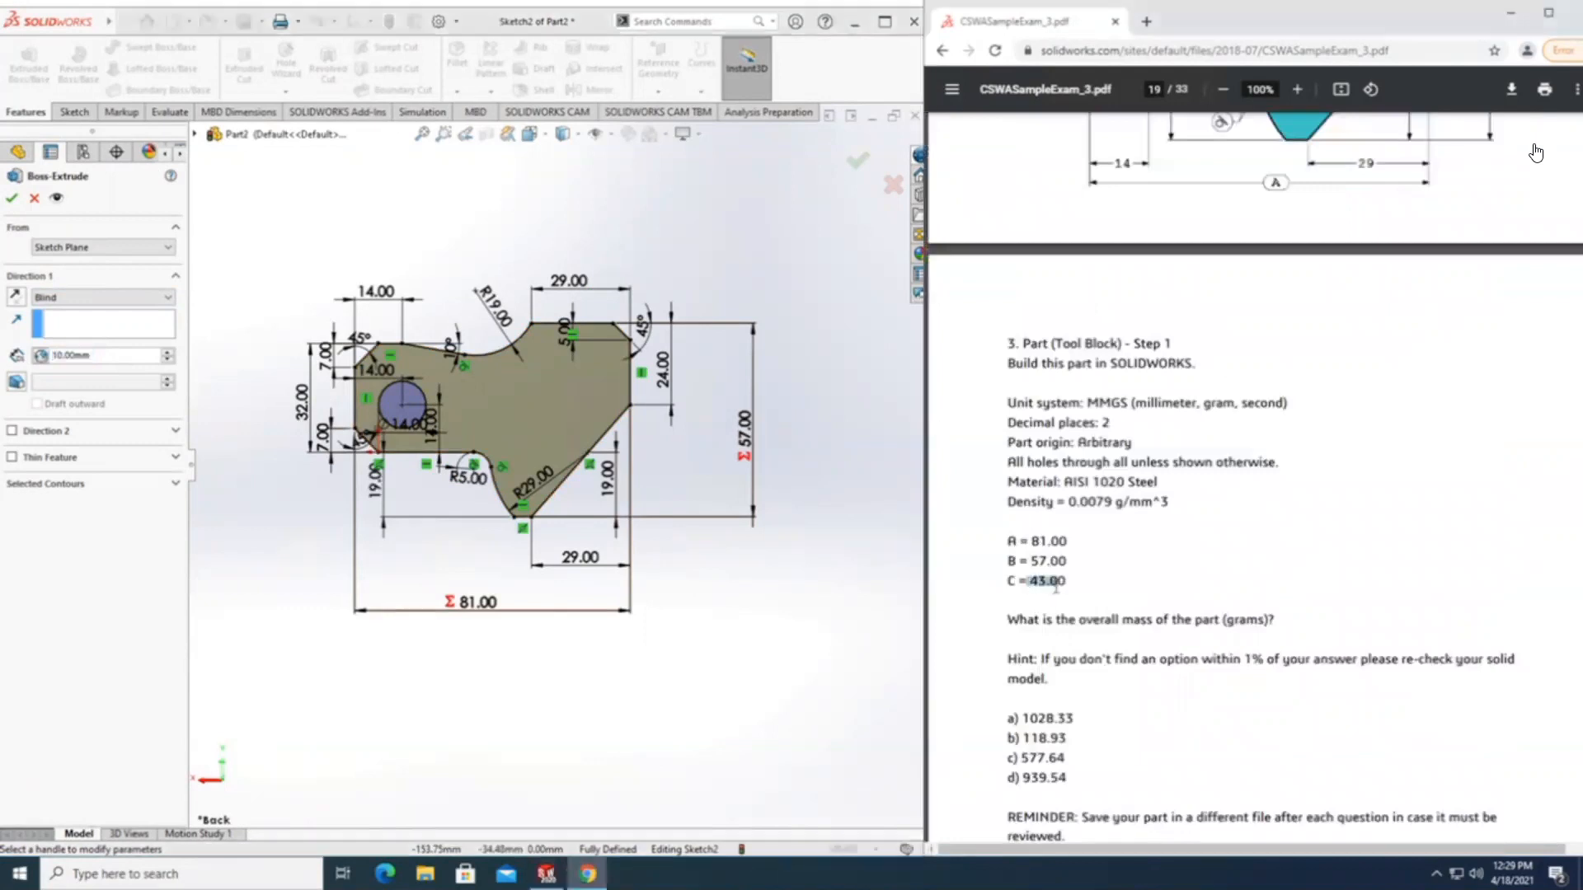
click(58, 355)
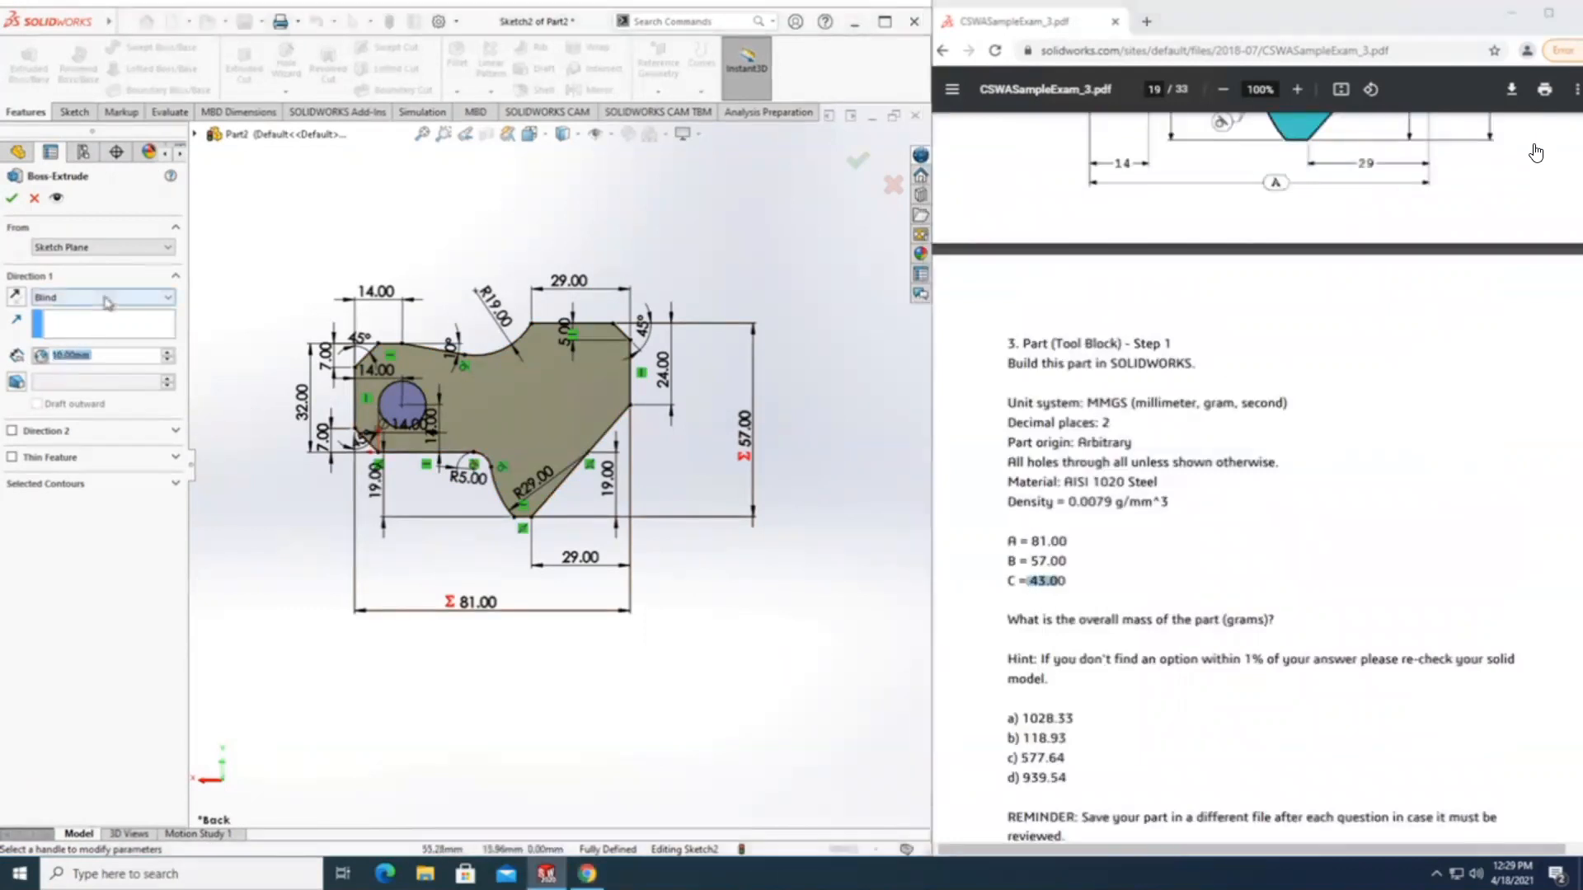
text(43)
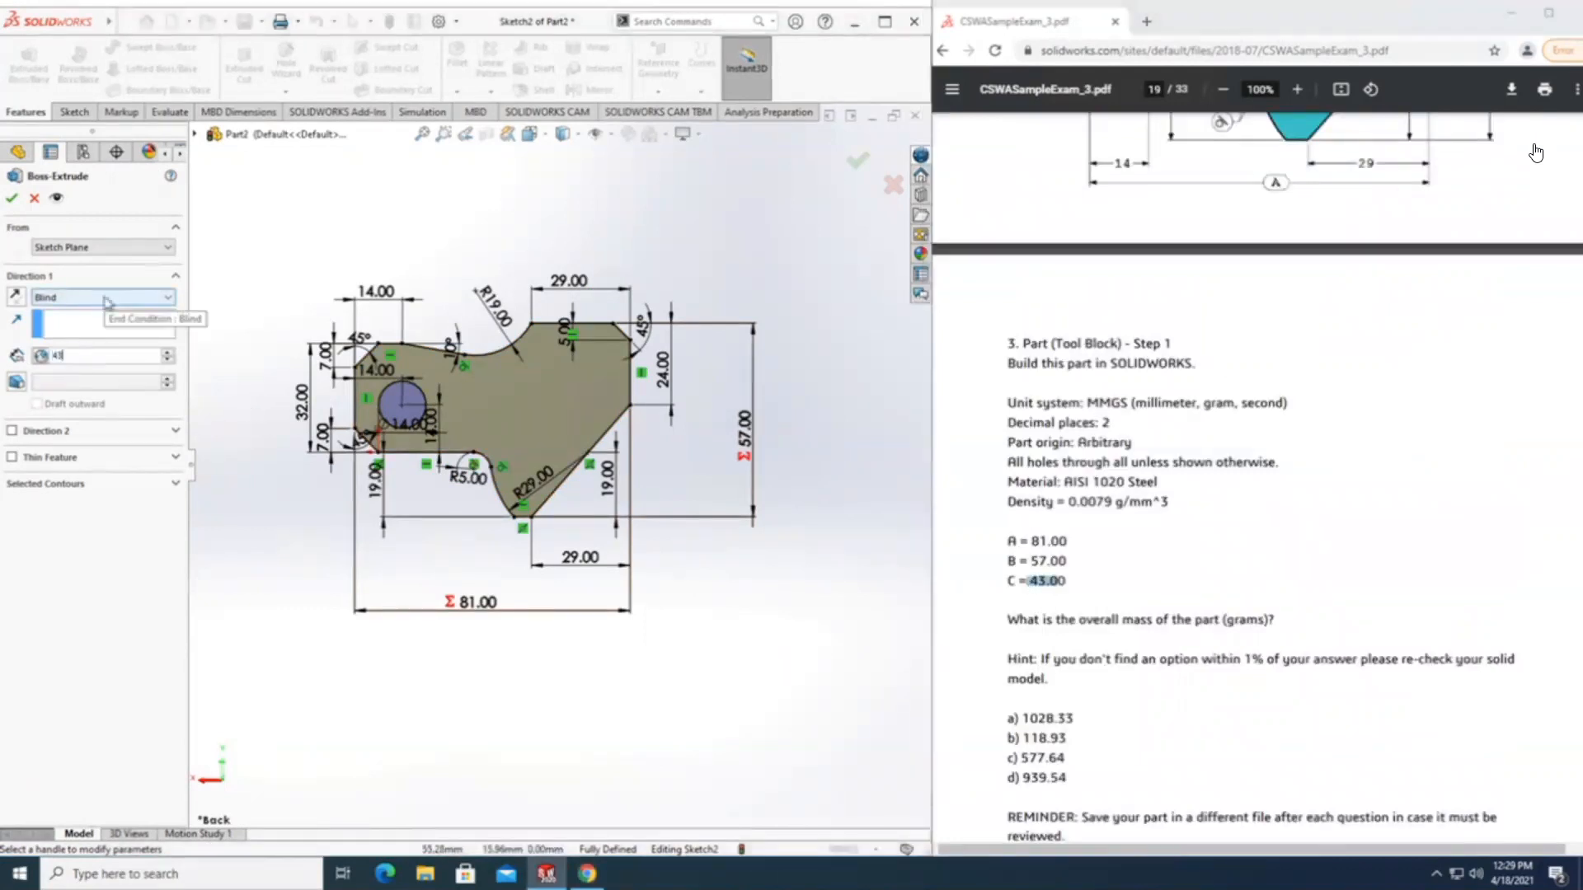
click(40, 356)
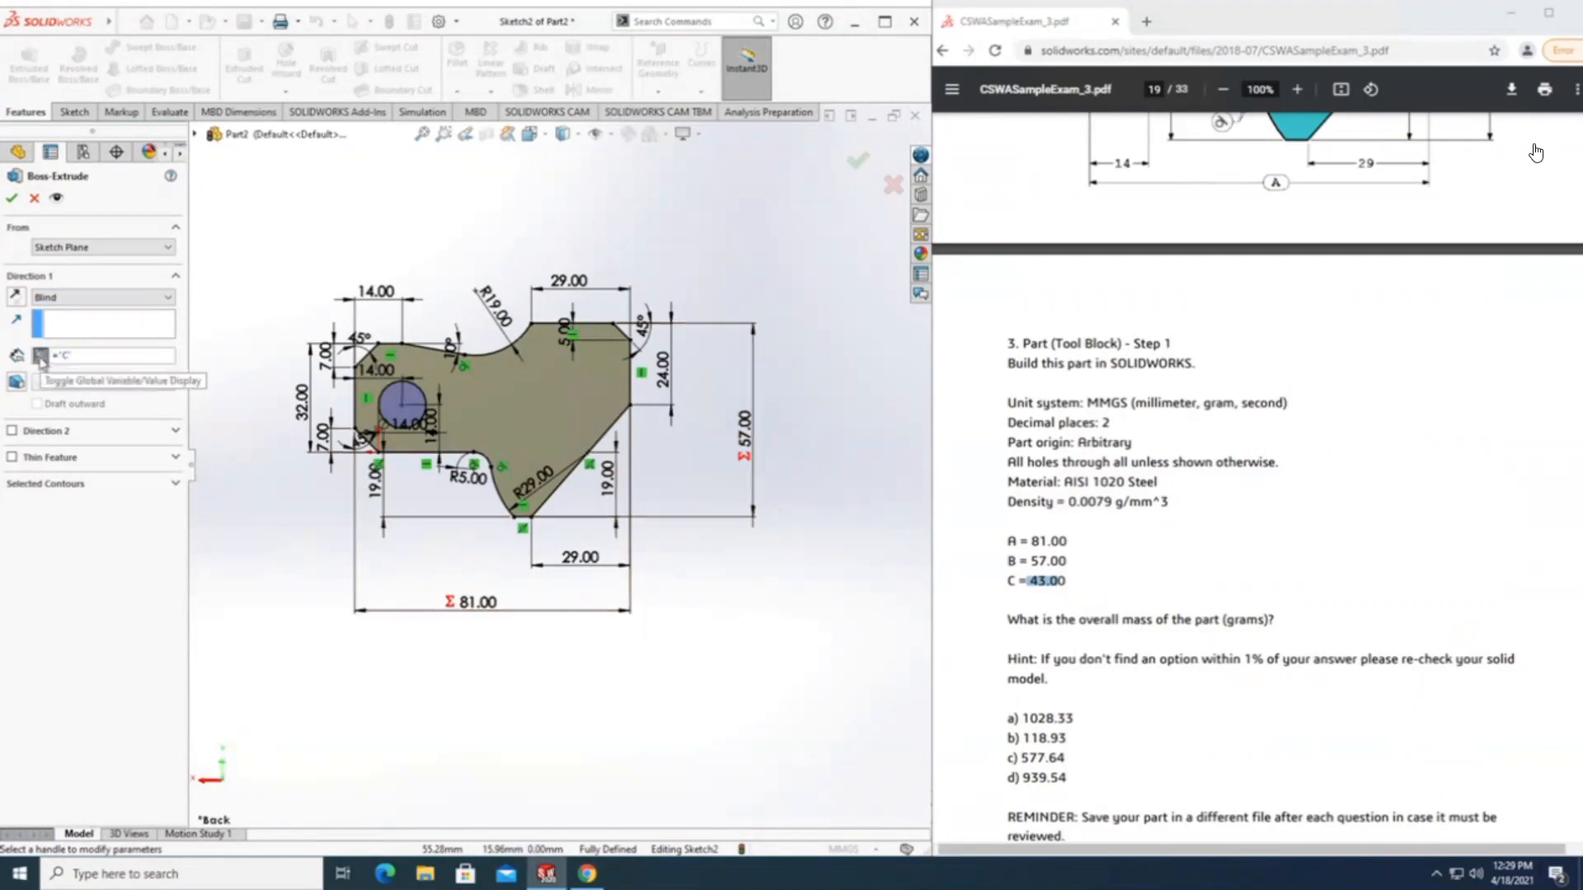
click(40, 356)
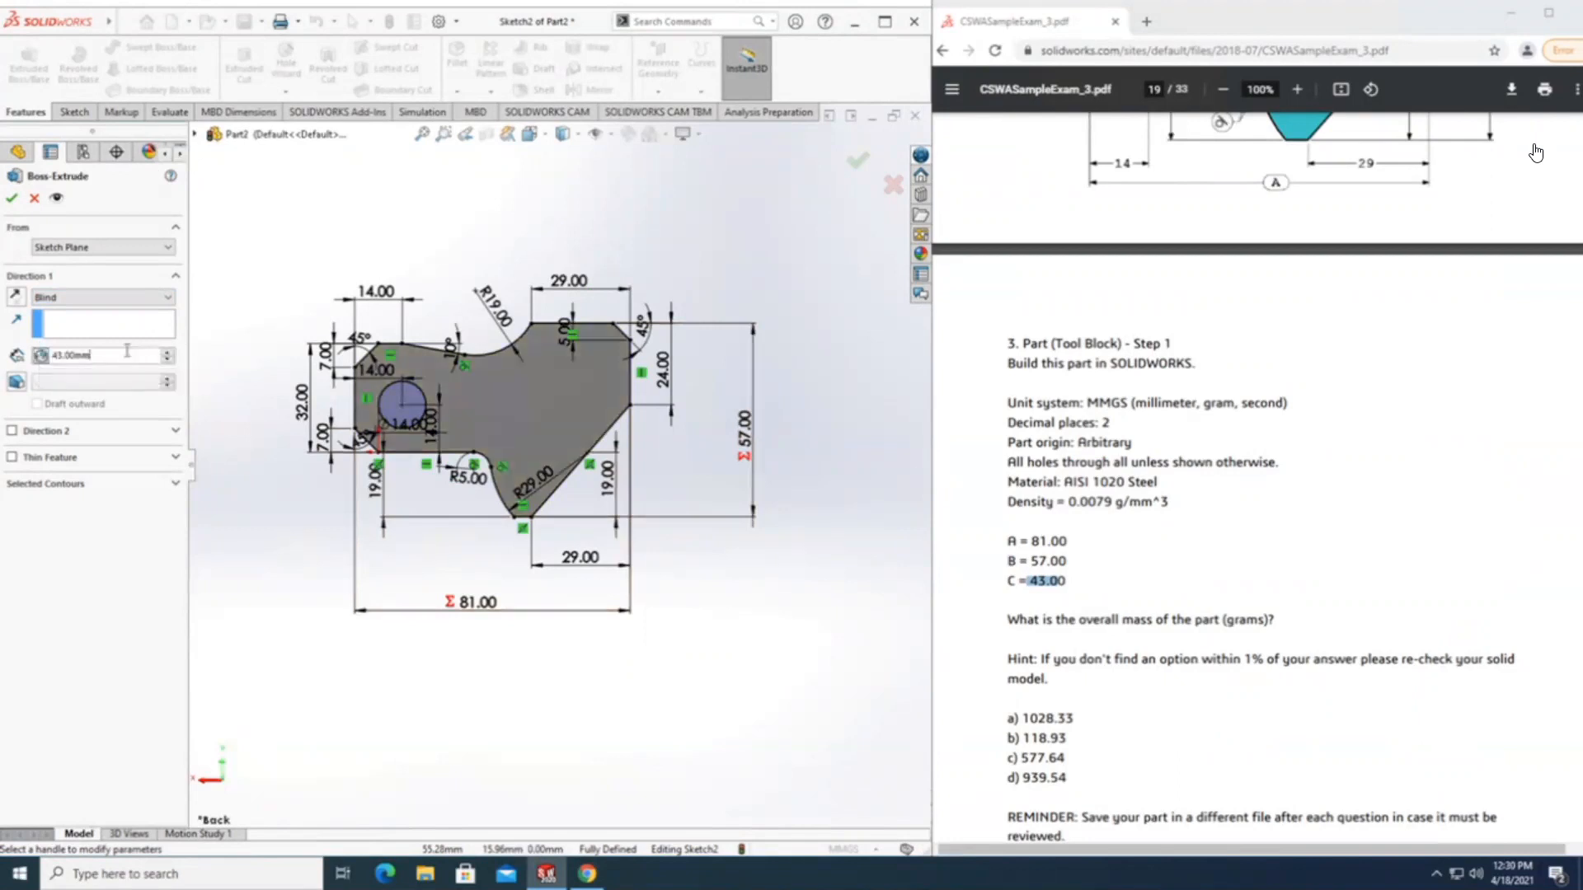
key(Return)
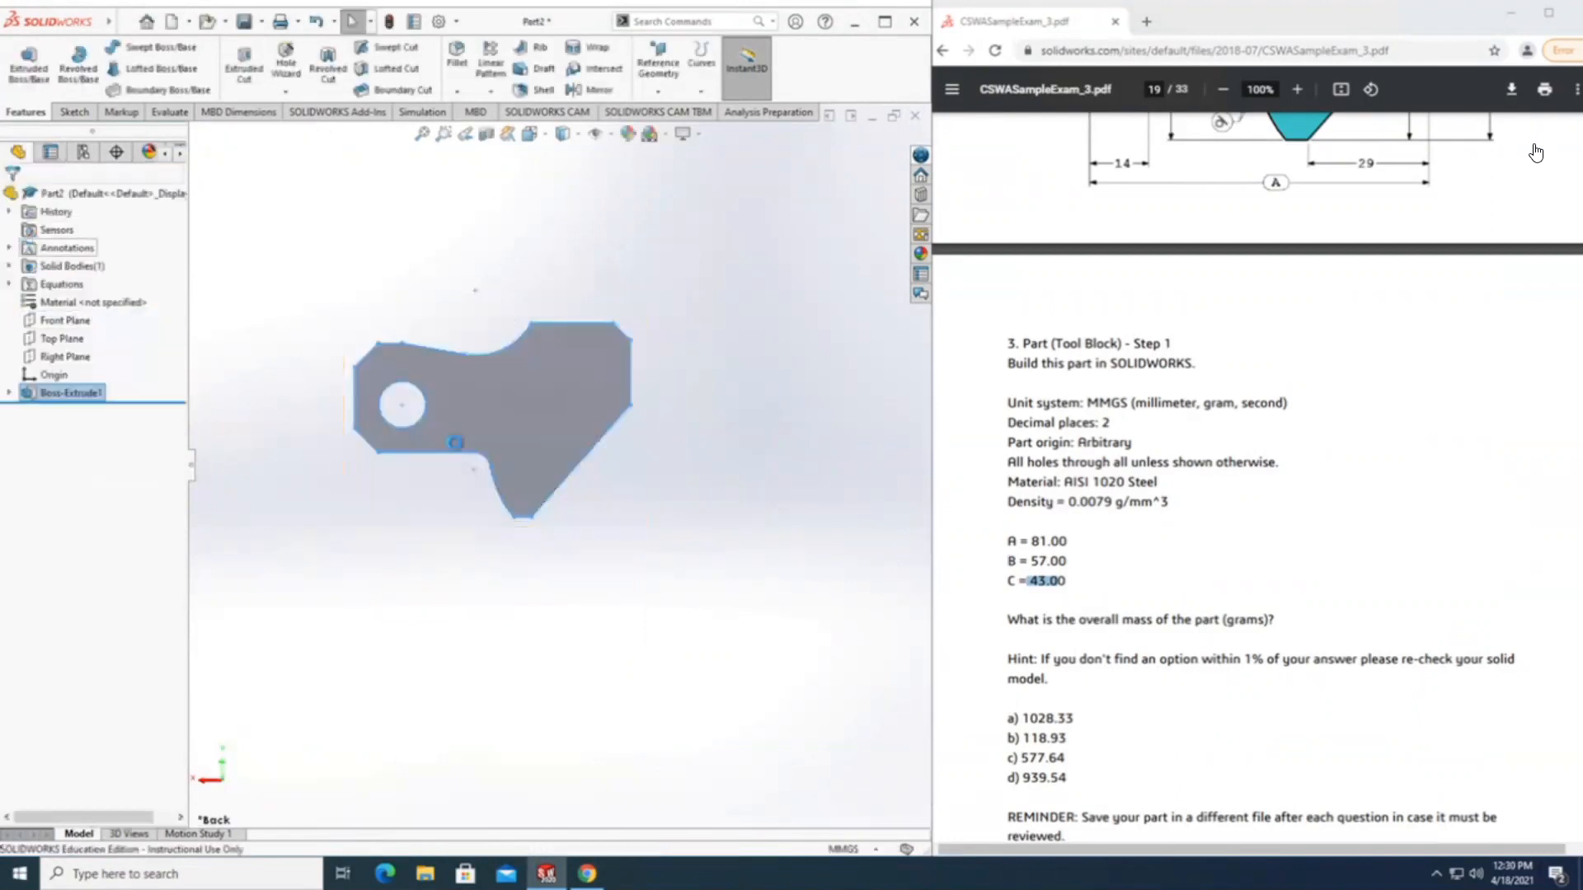
Check the global variables A, B and C in the part's equations against the values given in question 3.
click(536, 624)
middle_drag(537, 625, 593, 664)
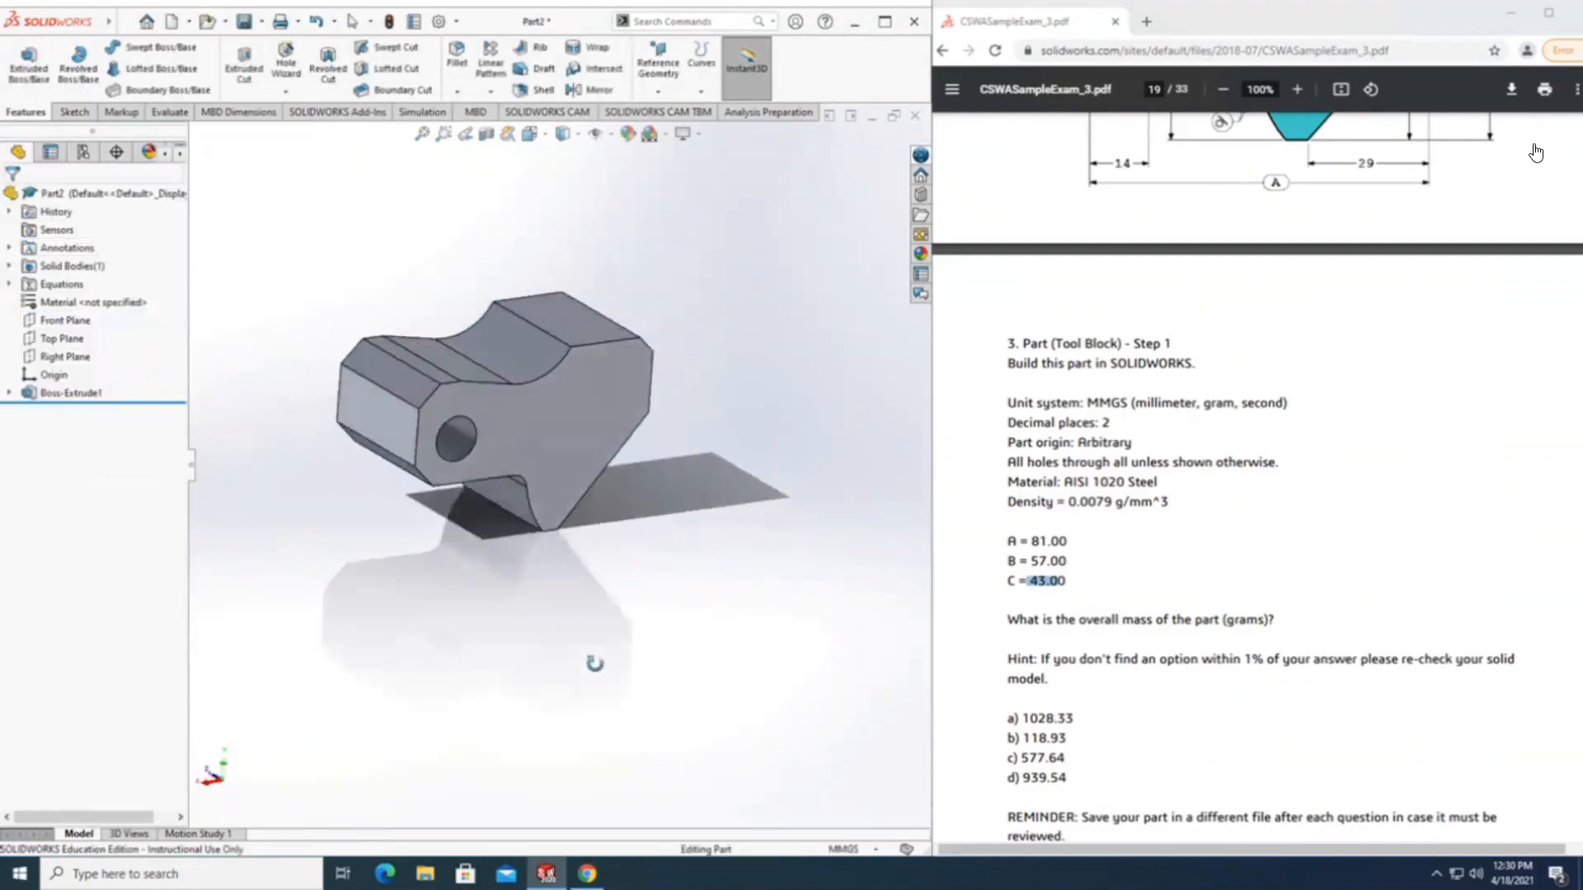
right_click(57, 285)
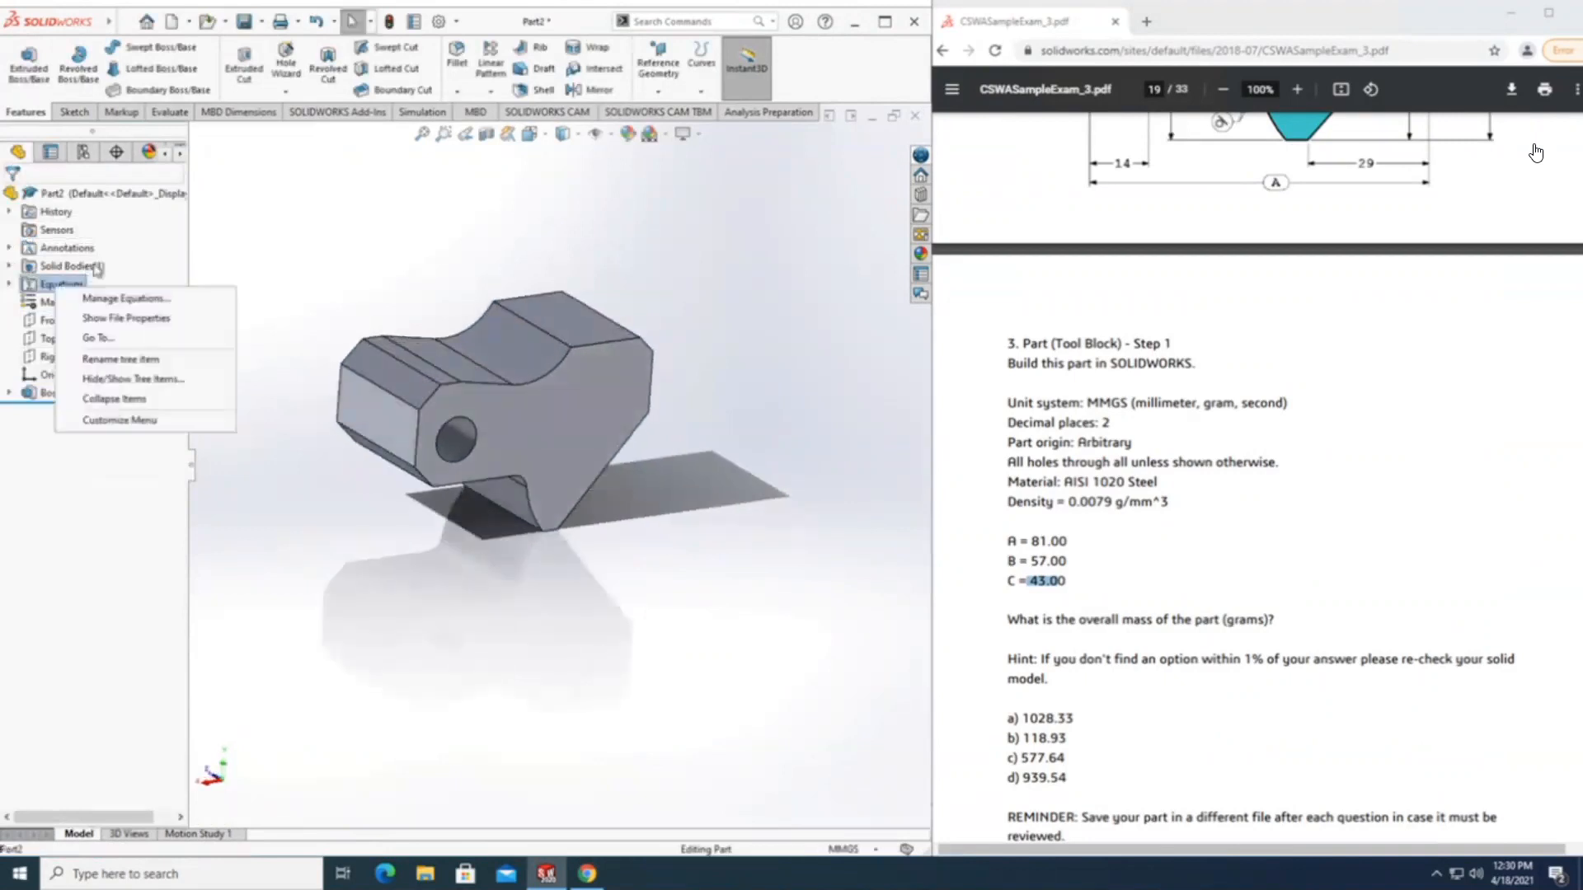
click(124, 299)
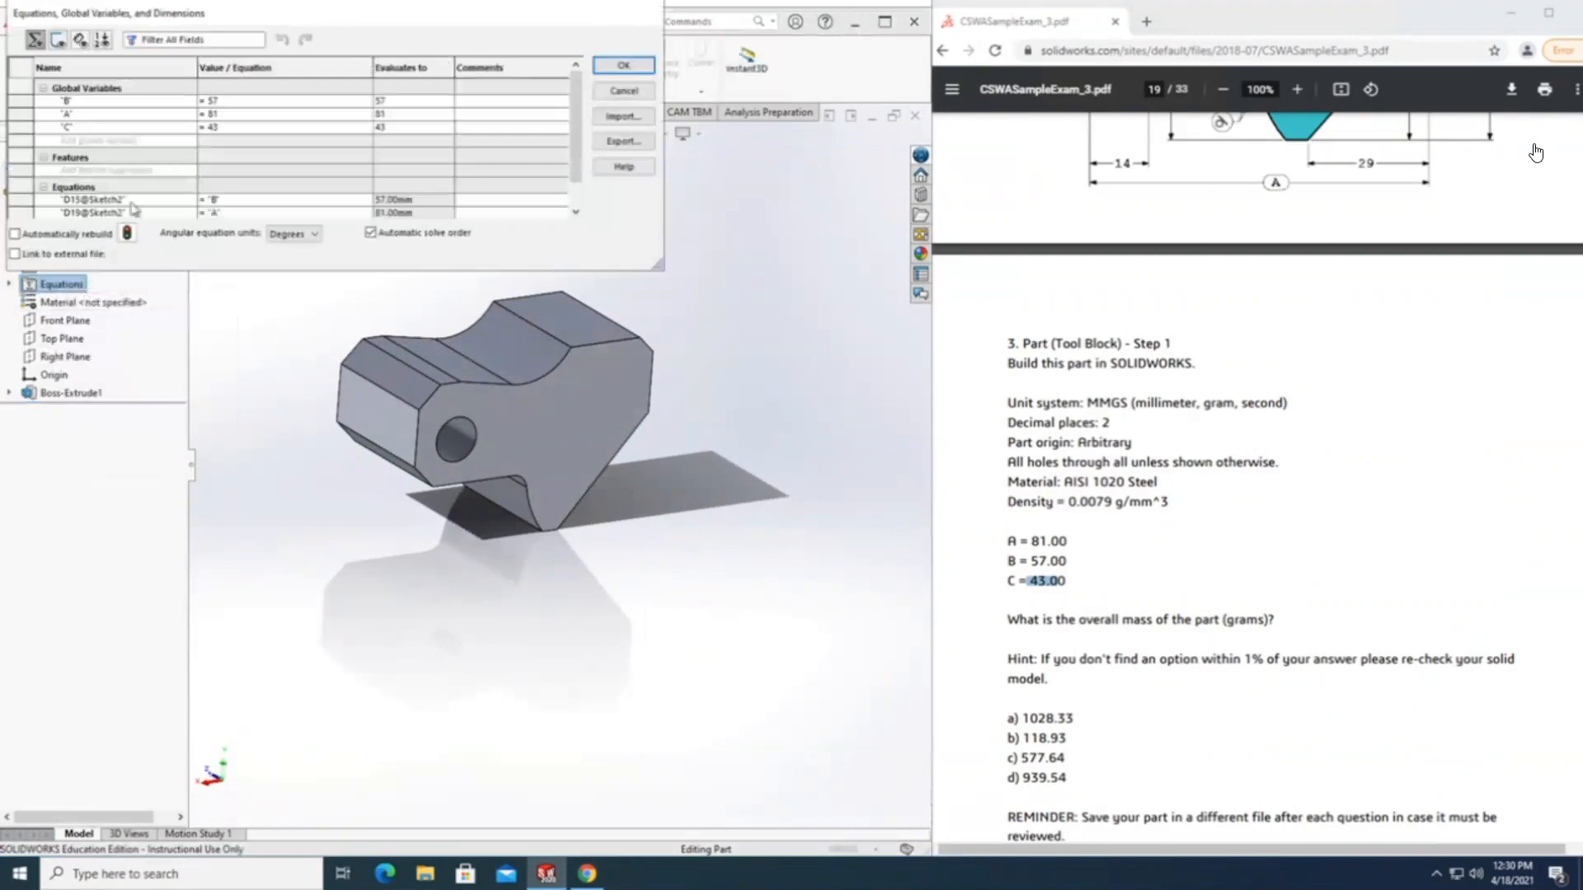
click(200, 128)
click(1085, 561)
drag(1068, 562, 1052, 542)
click(624, 65)
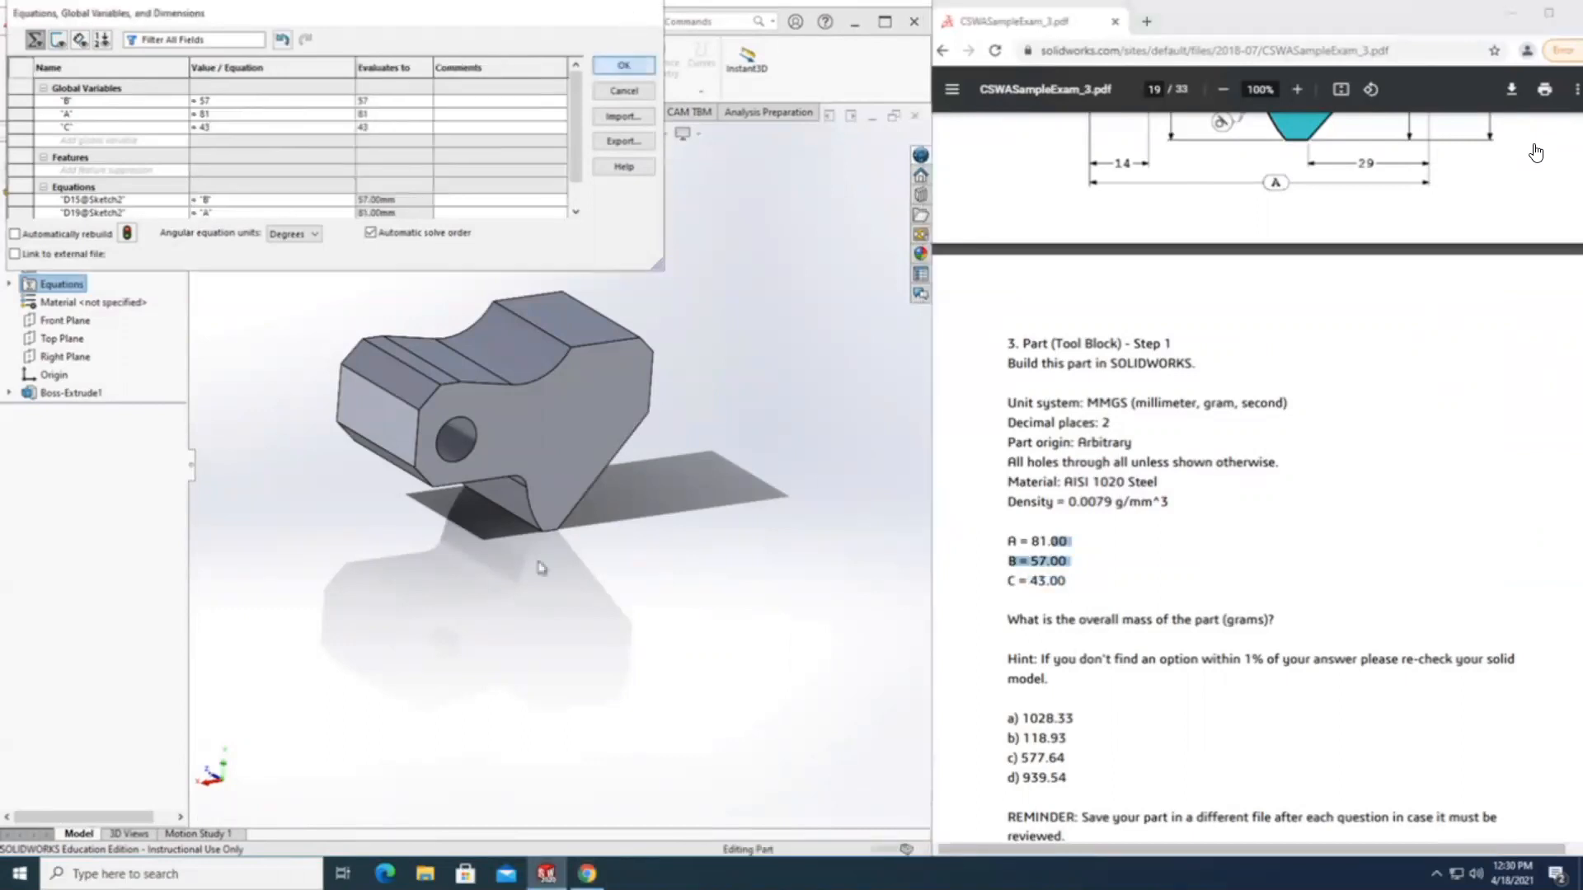
Compare the extruded block with the exam drawing and look up the material specified in question 3.
scroll(519, 570, up, 2)
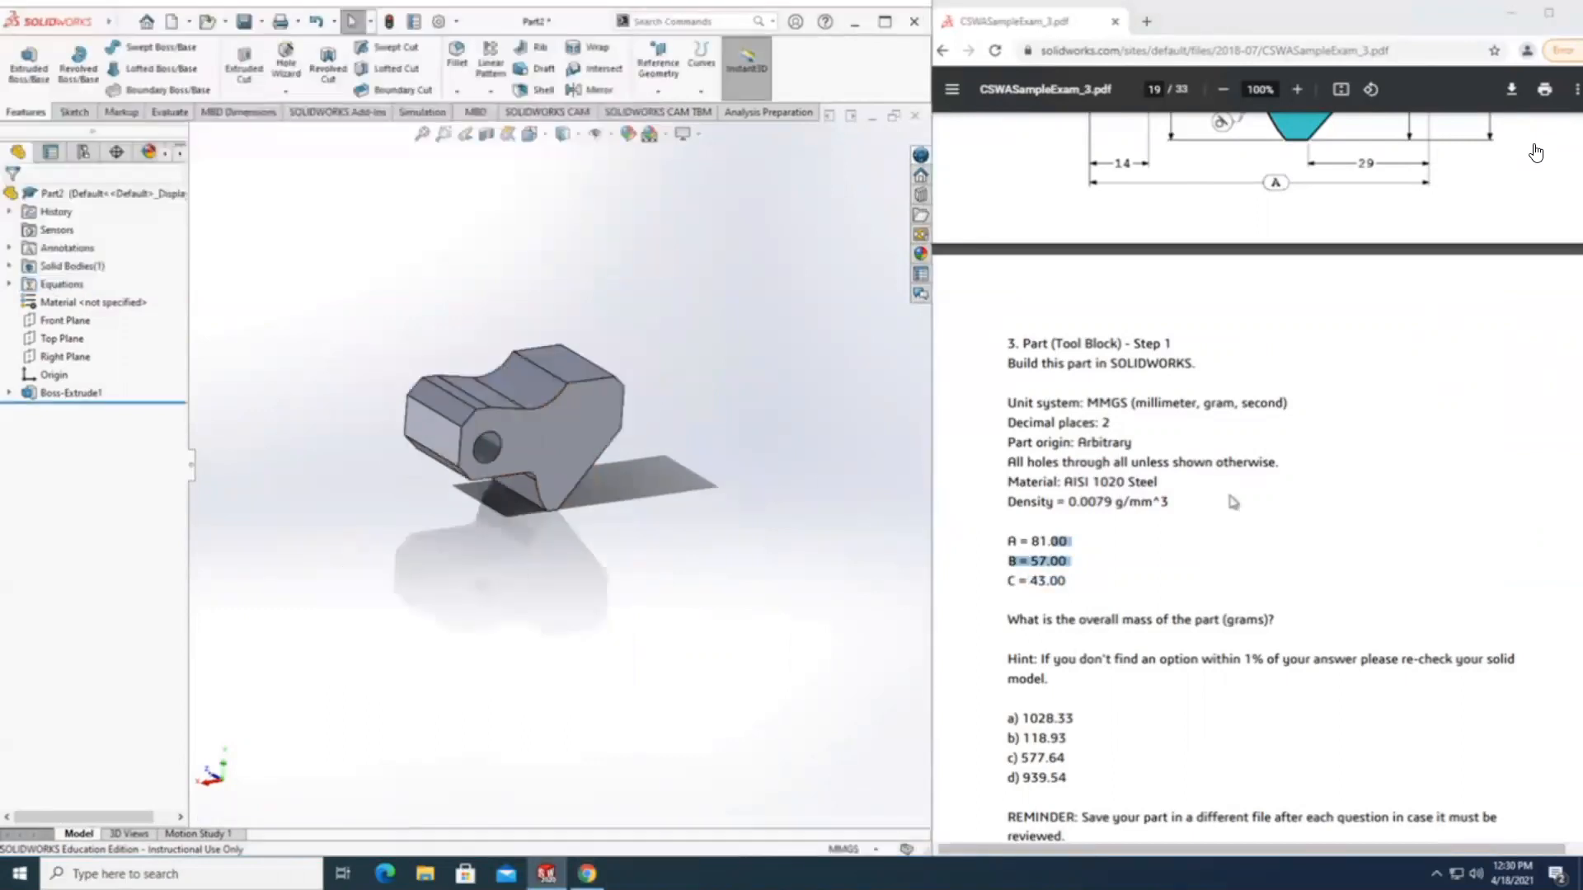
scroll(1232, 501, up, 6)
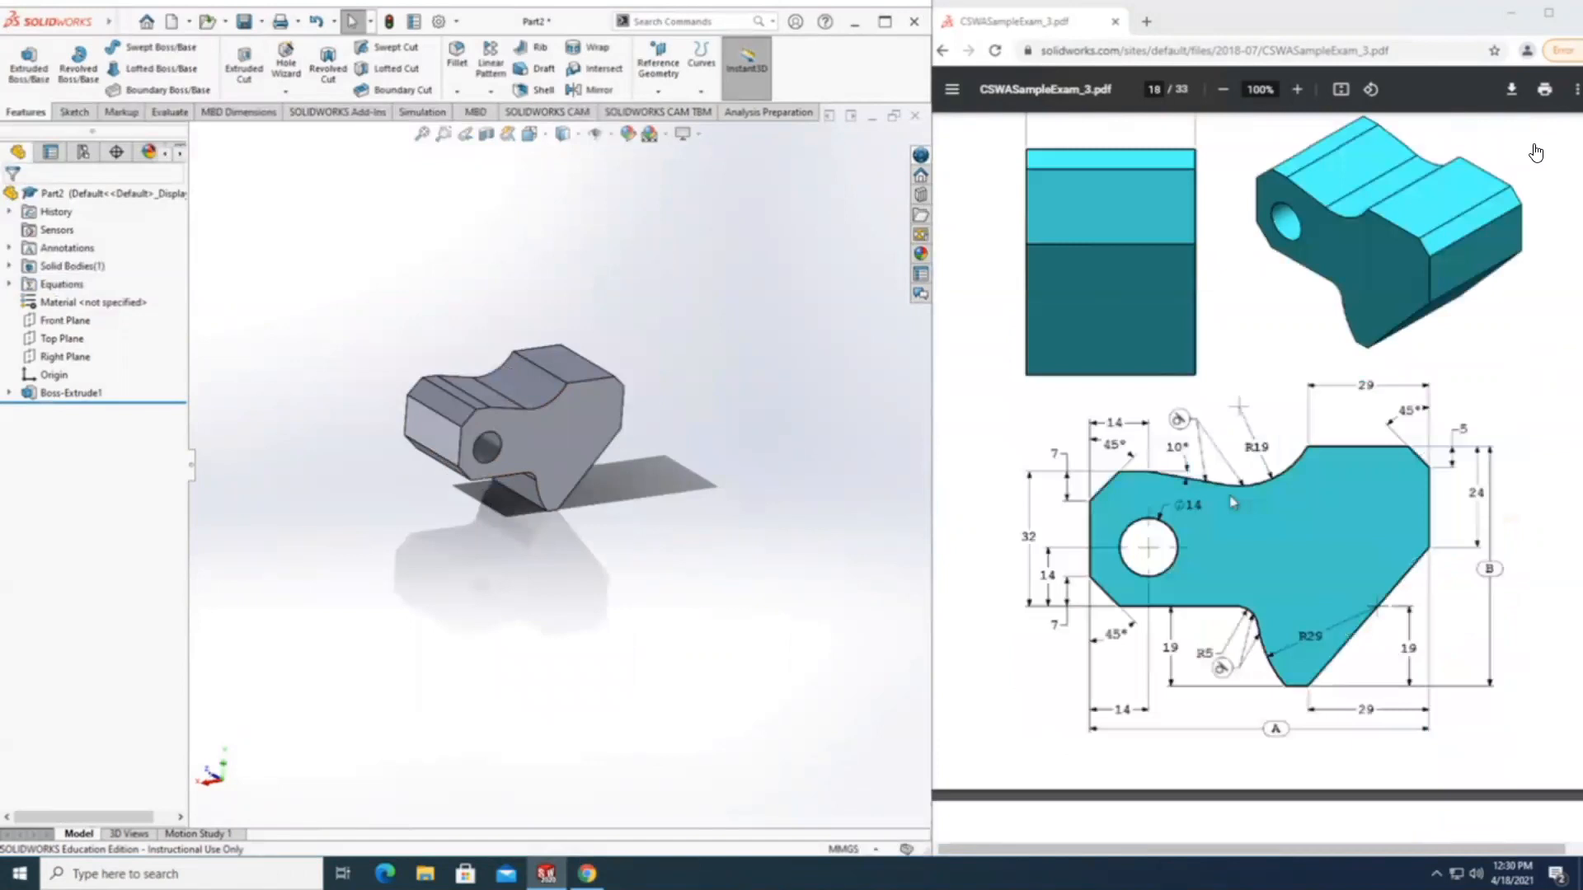
scroll(1233, 501, up, 1)
middle_drag(586, 547, 355, 445)
key(super)
key(super)
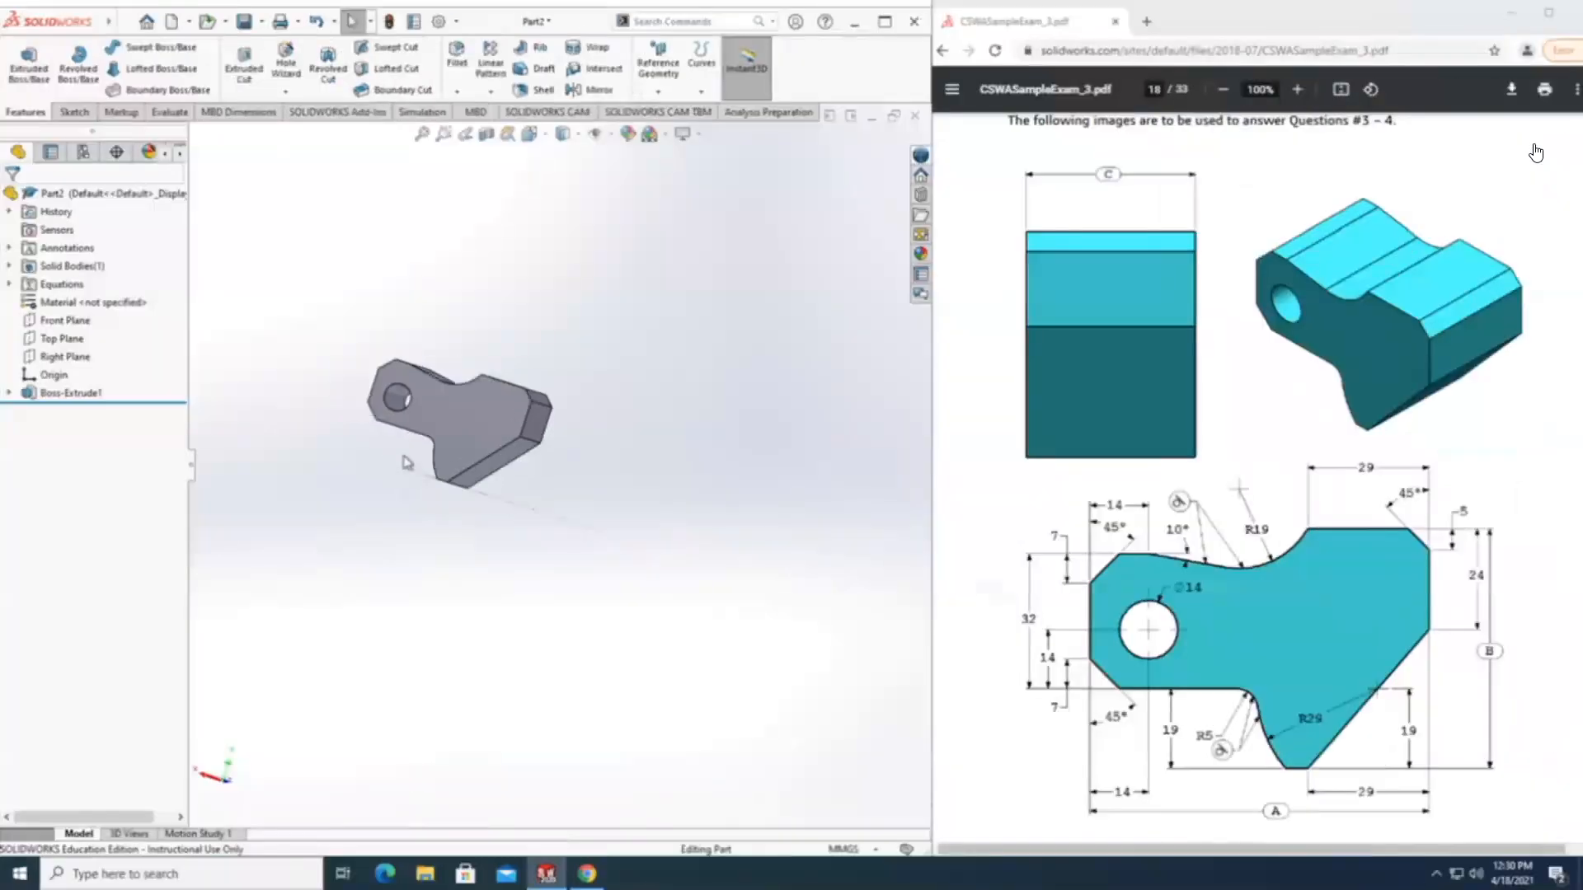
scroll(1246, 525, down, 4)
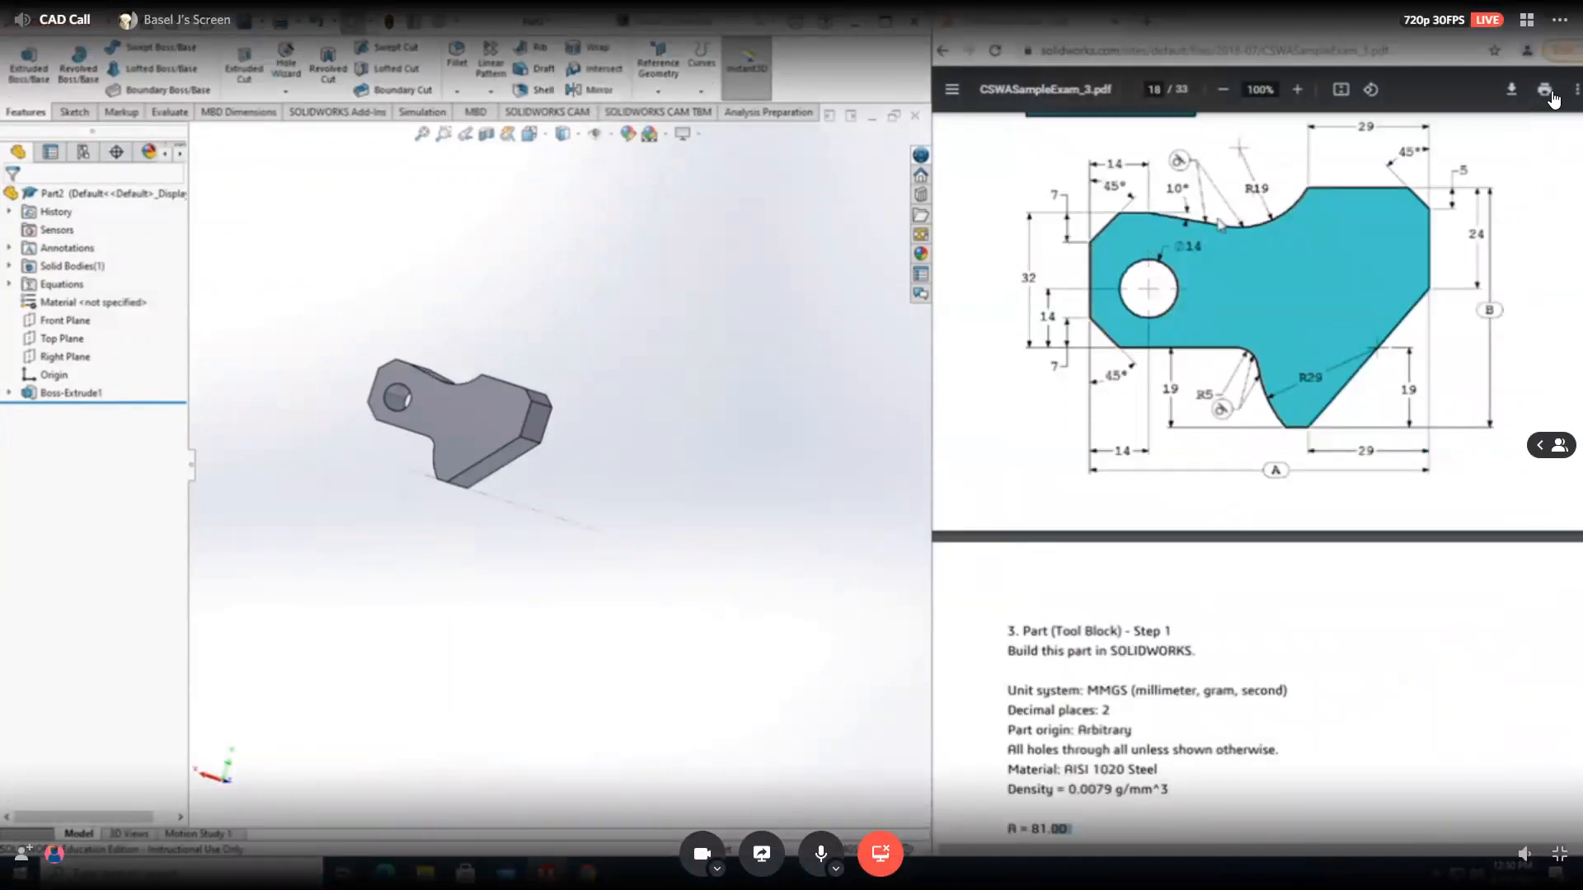
scroll(518, 471, up, 1)
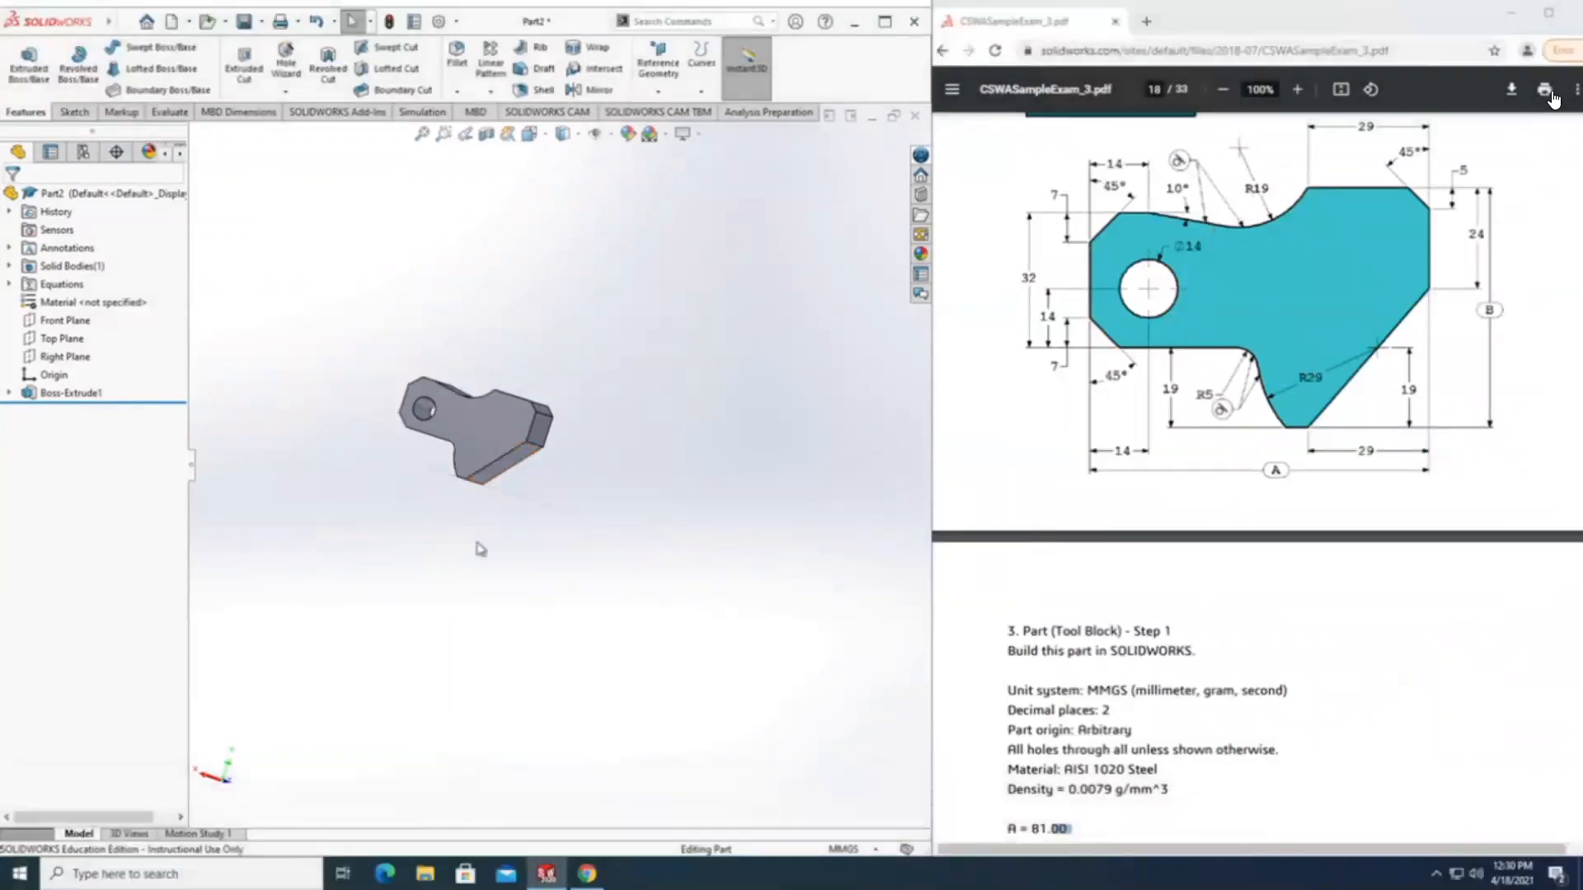
scroll(1133, 678, down, 3)
click(1050, 503)
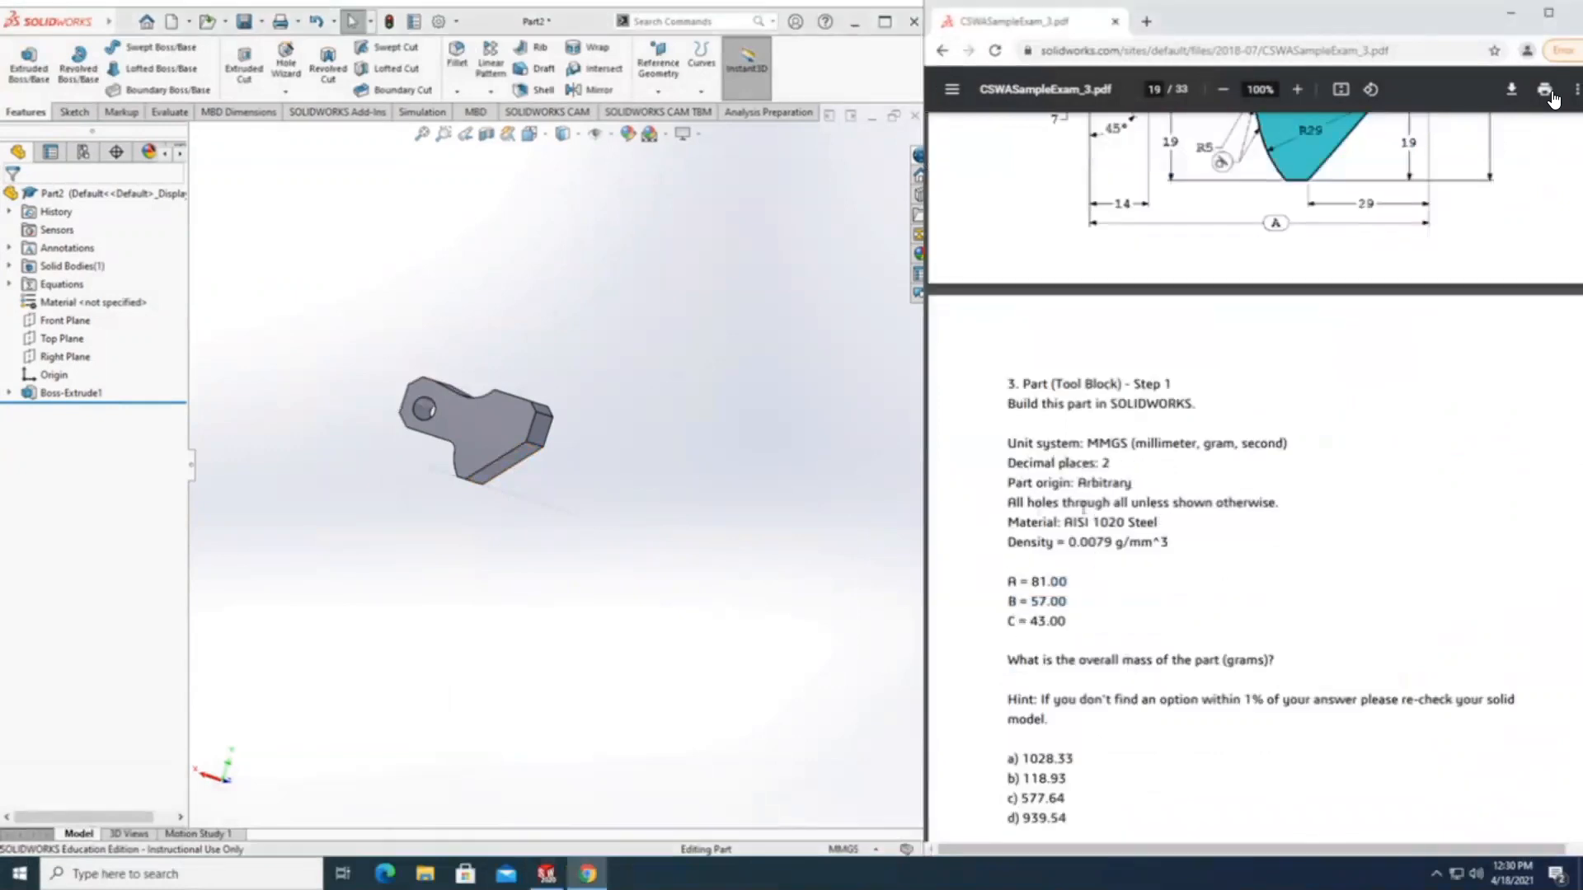
drag(1064, 522, 1151, 518)
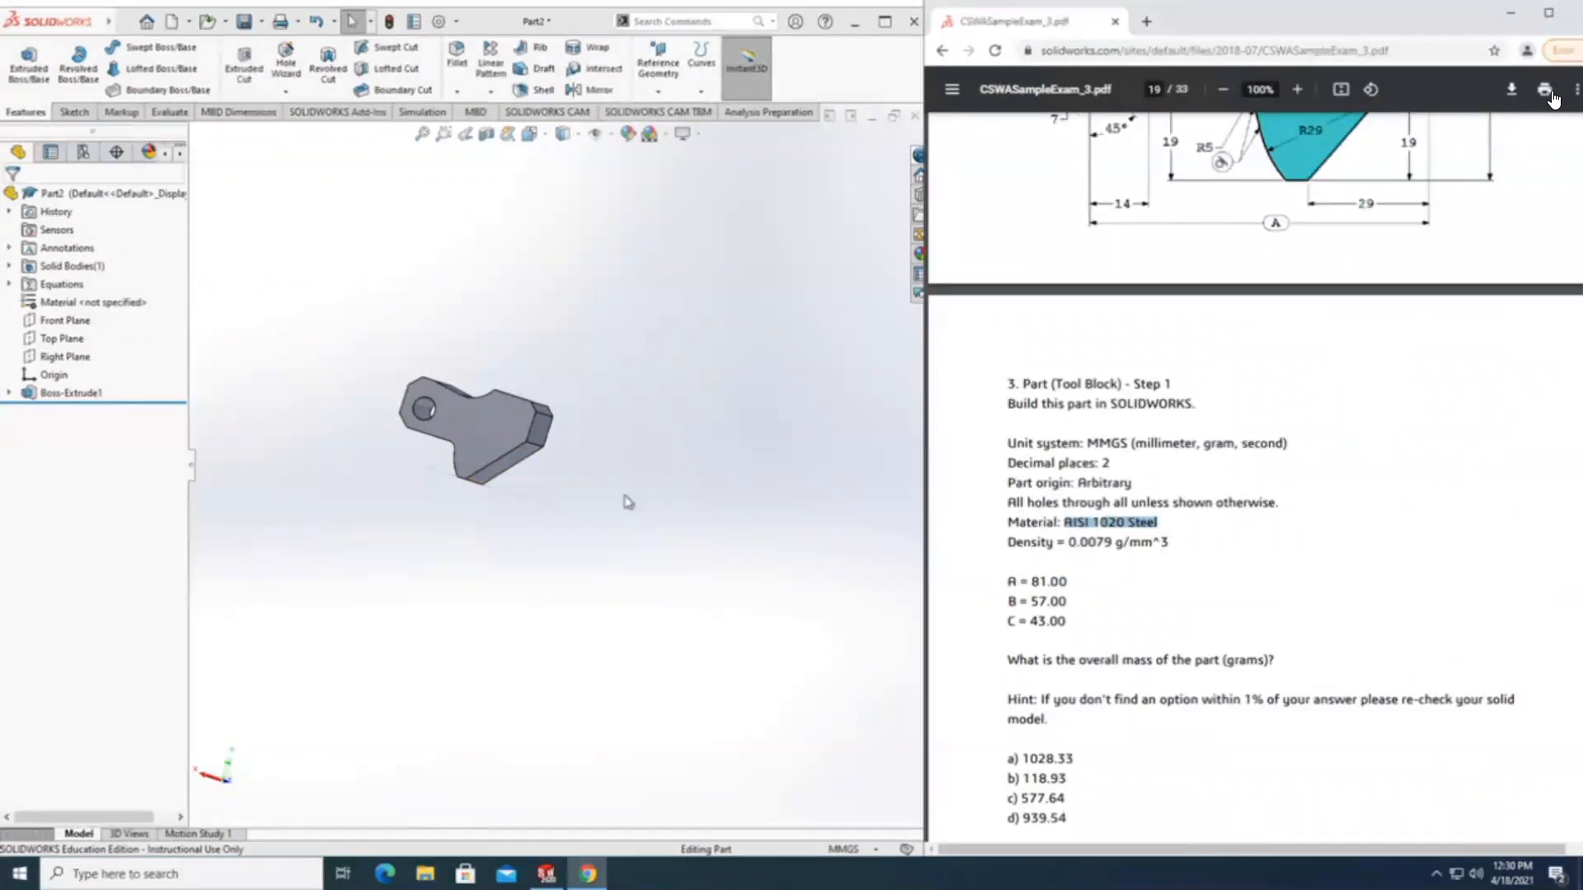
Edit the part's material and compare the densities of AISI 1020 and AISI 1020 Steel, Cold Rolled with the exam's 0.0079 g/mm^3.
click(363, 355)
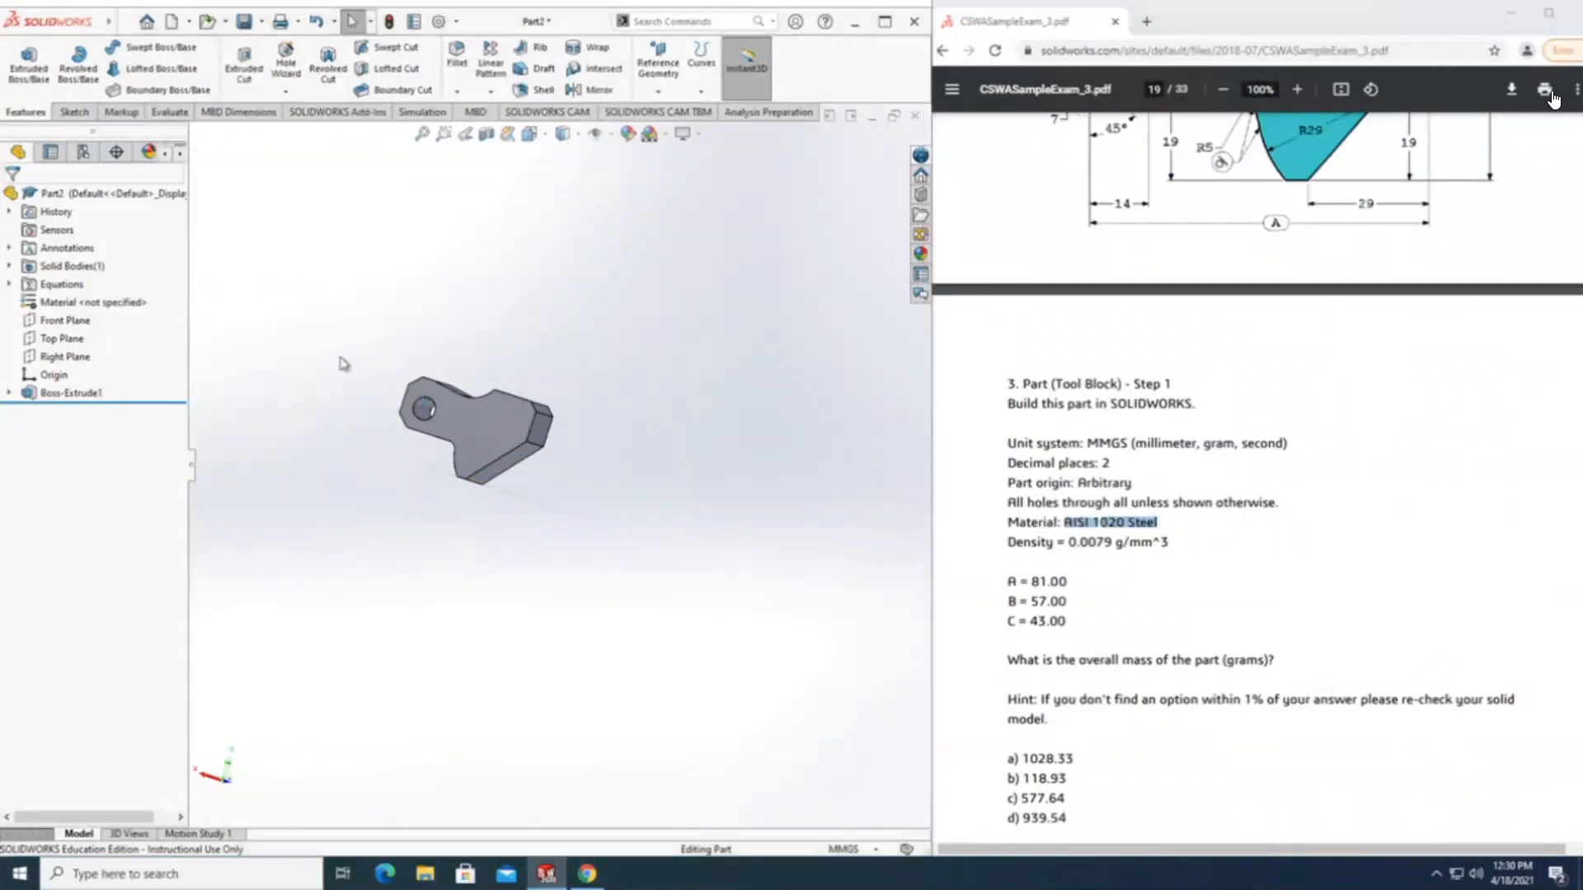
click(72, 306)
right_click(71, 307)
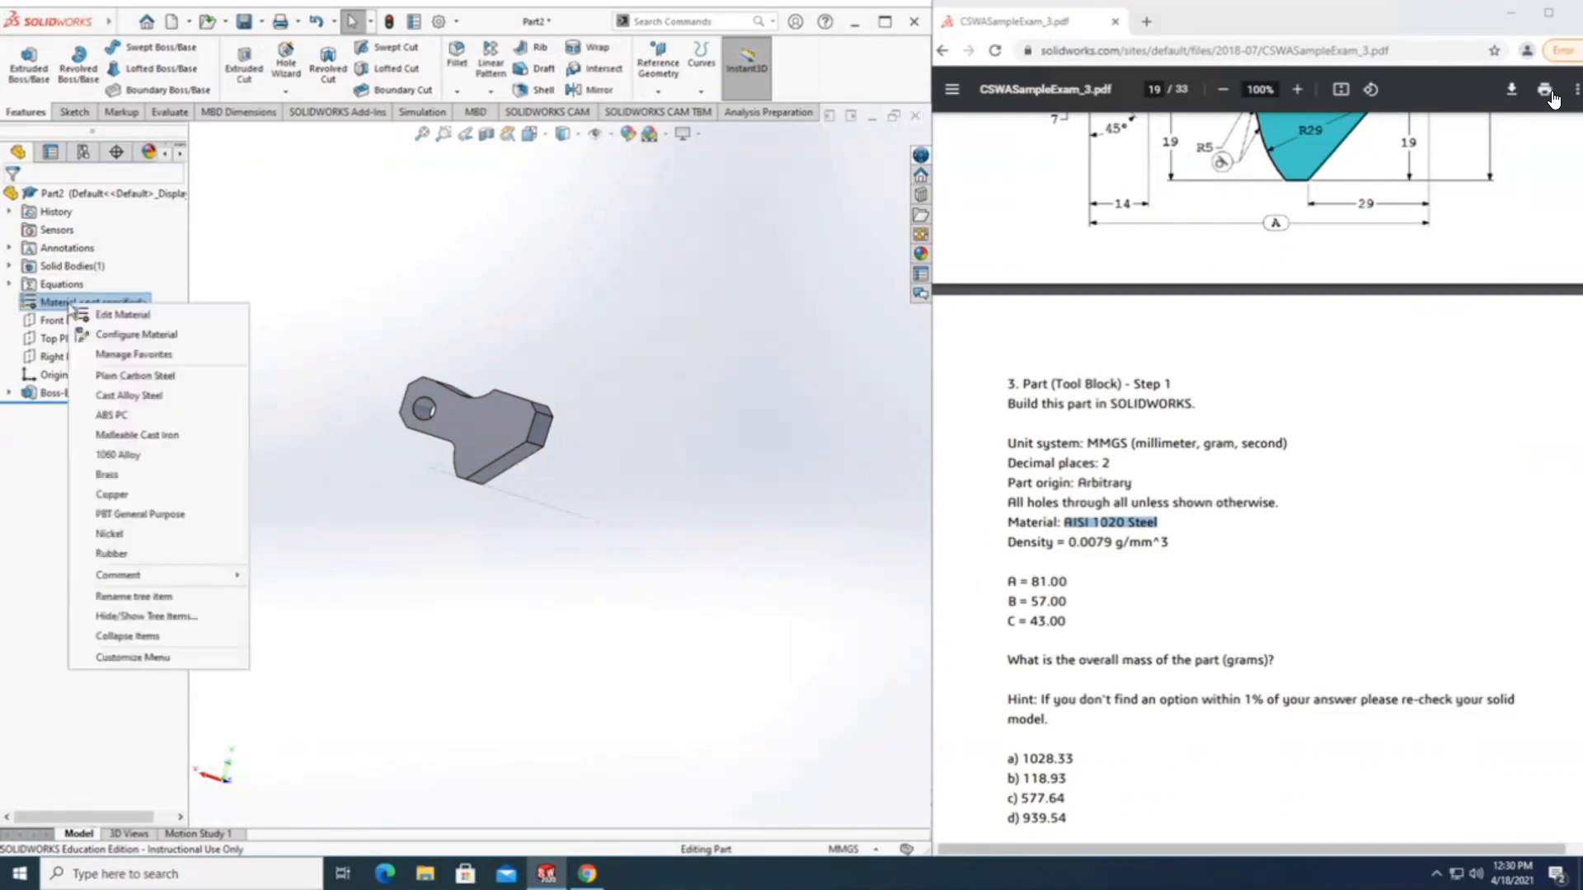
click(126, 315)
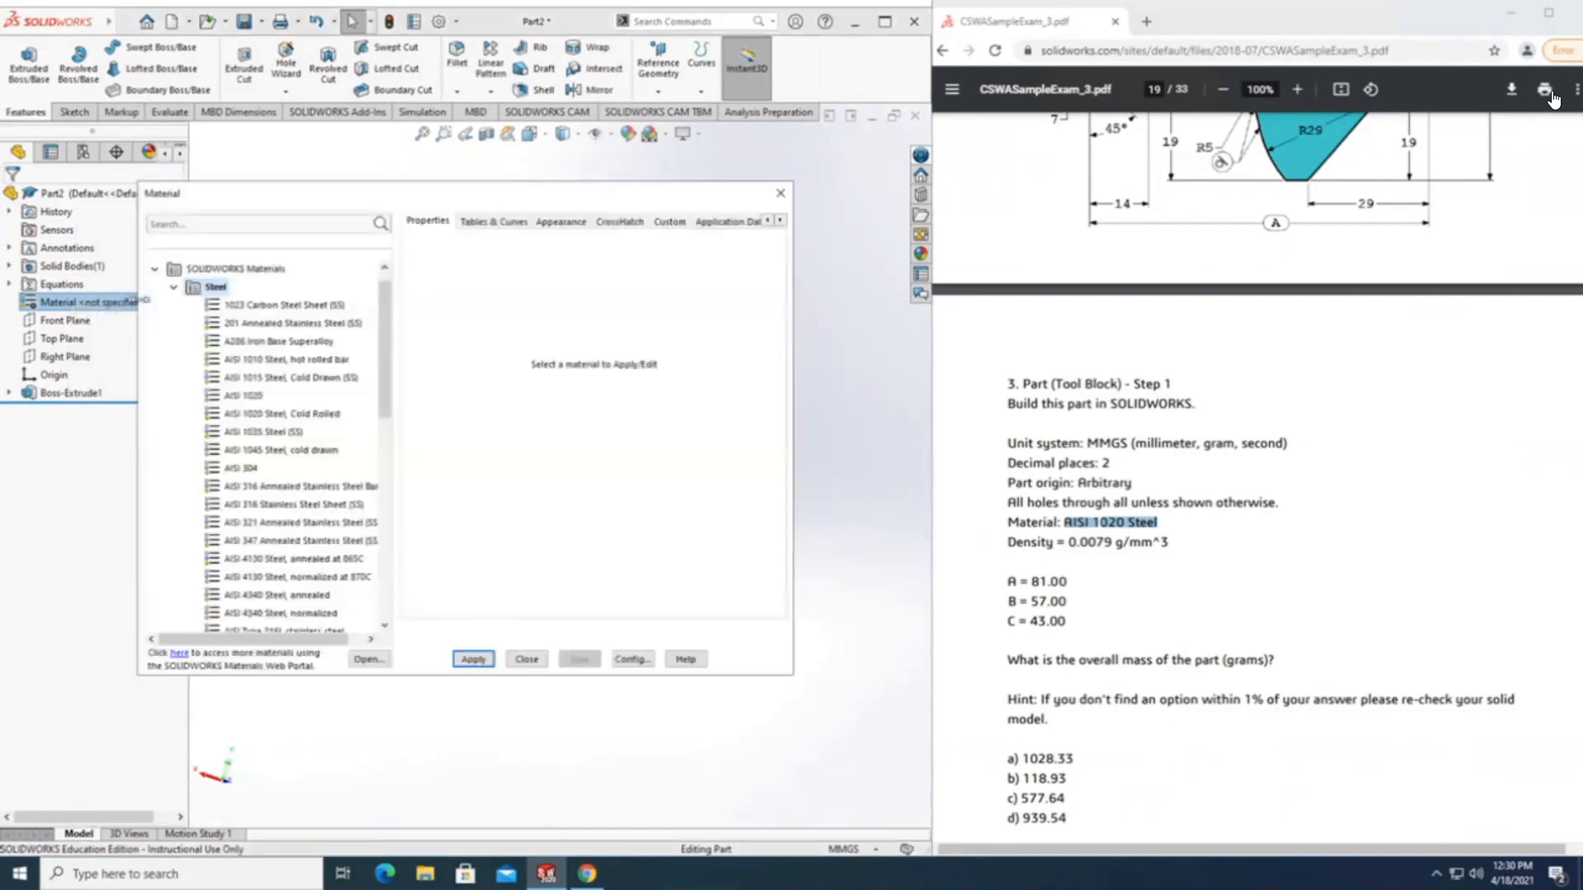
drag(301, 193, 339, 130)
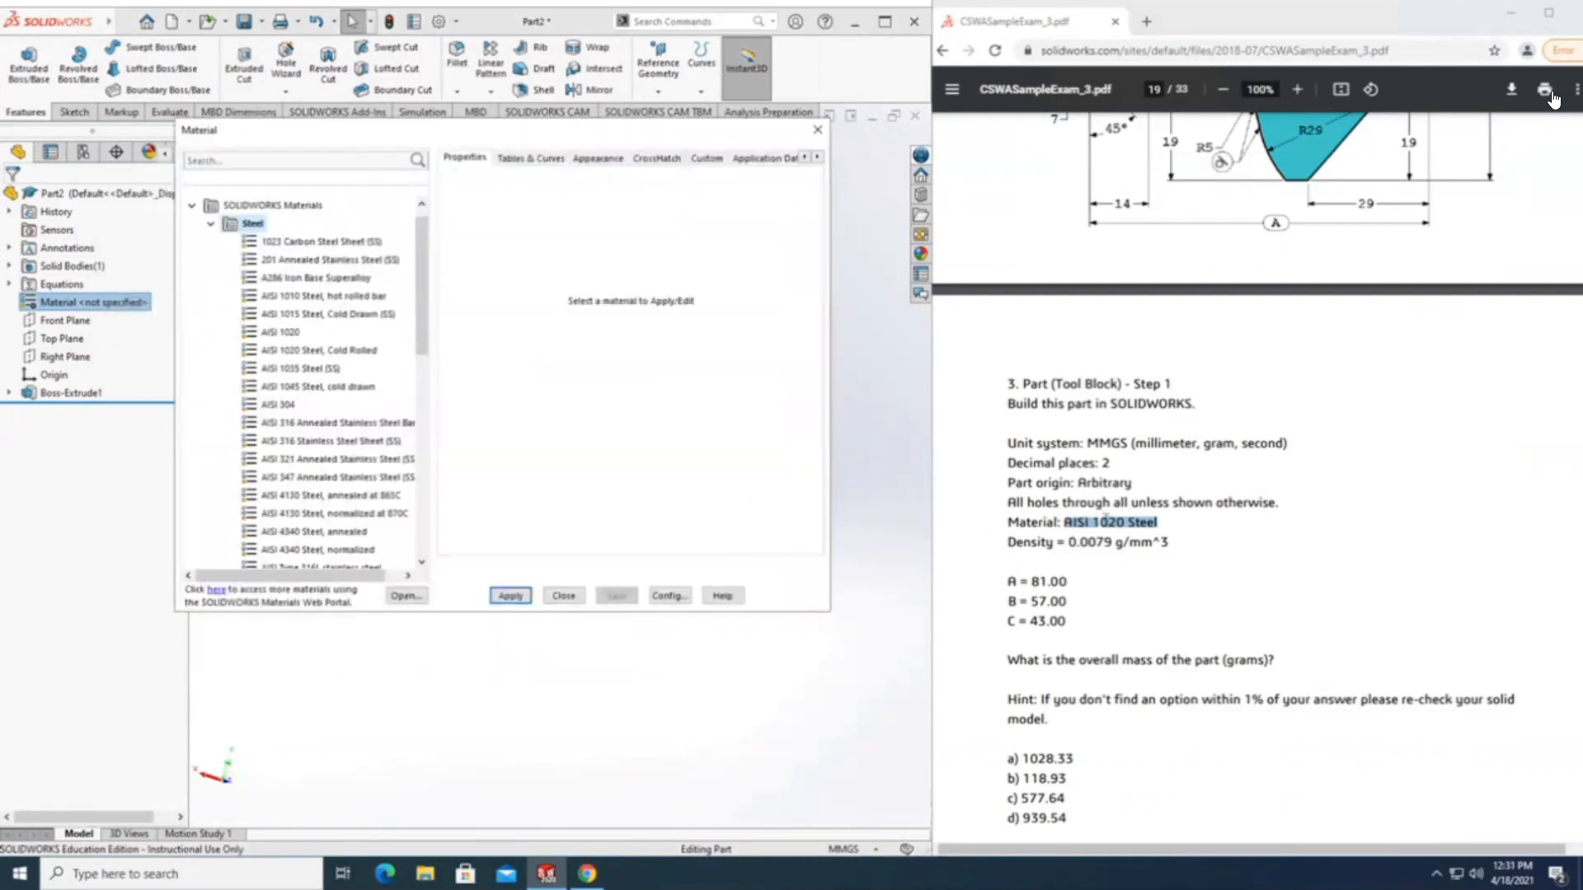
click(281, 332)
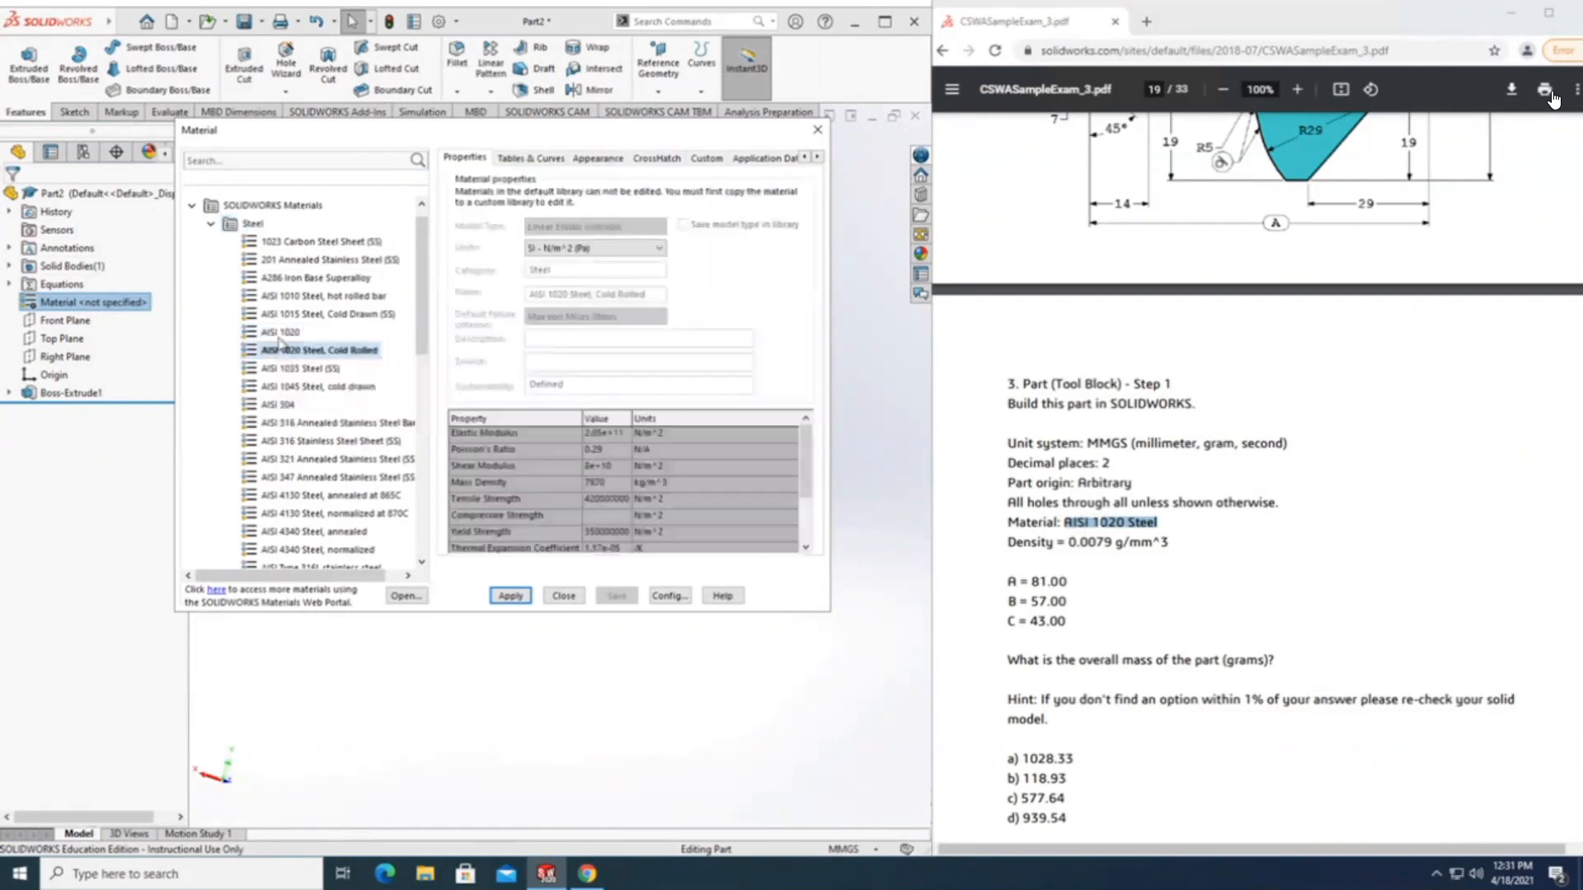
click(285, 350)
drag(1069, 542, 1101, 540)
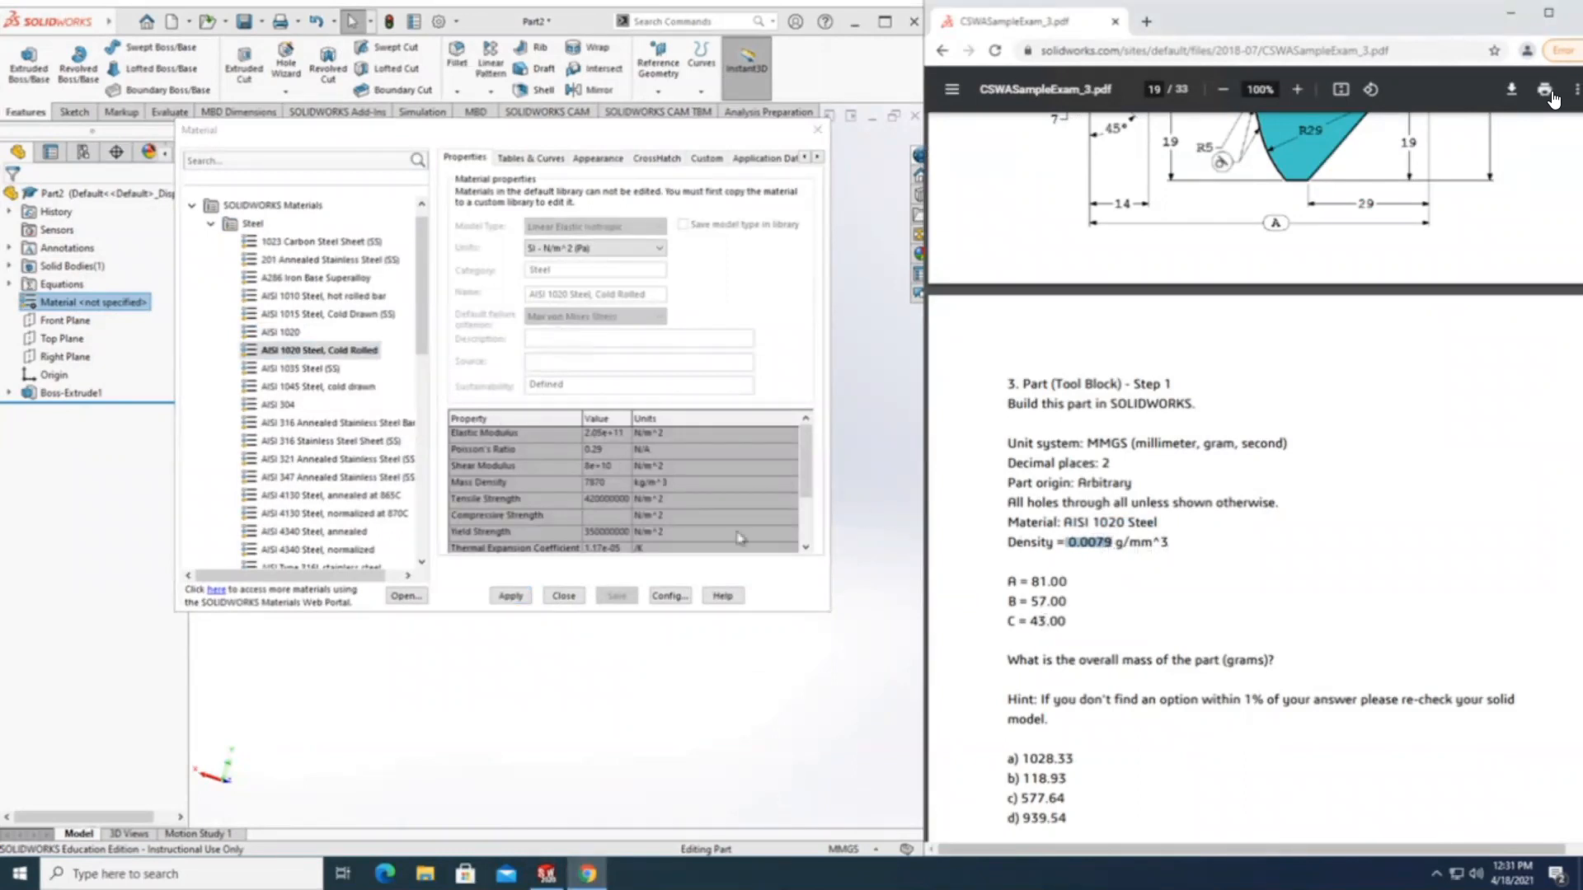
click(299, 334)
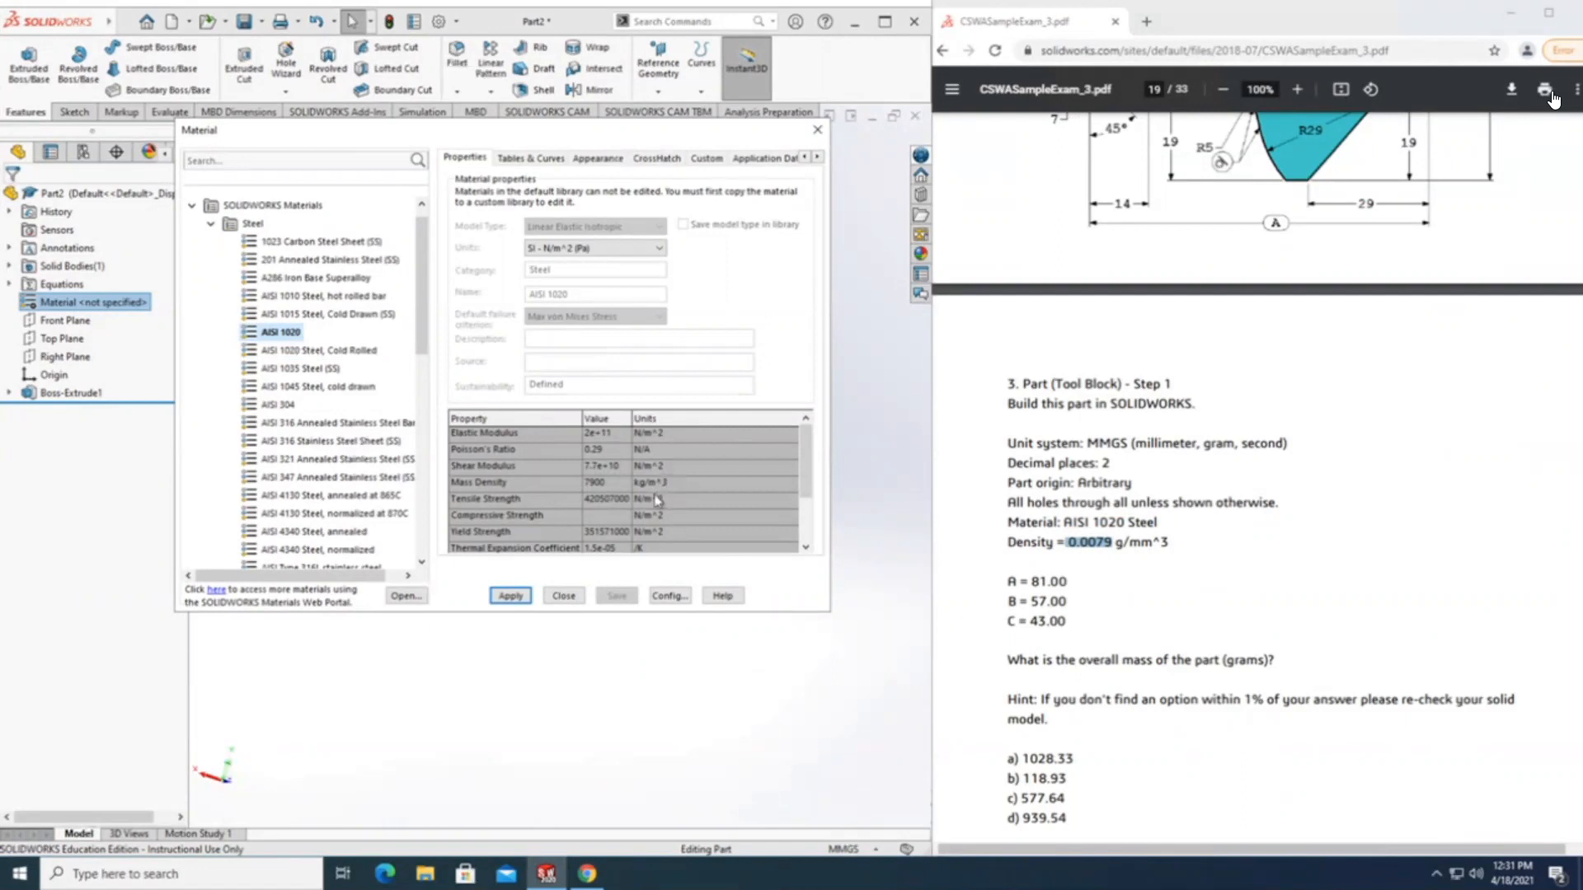
mouse_move(812, 482)
mouse_down()
mouse_move(811, 519)
mouse_move(812, 466)
mouse_up()
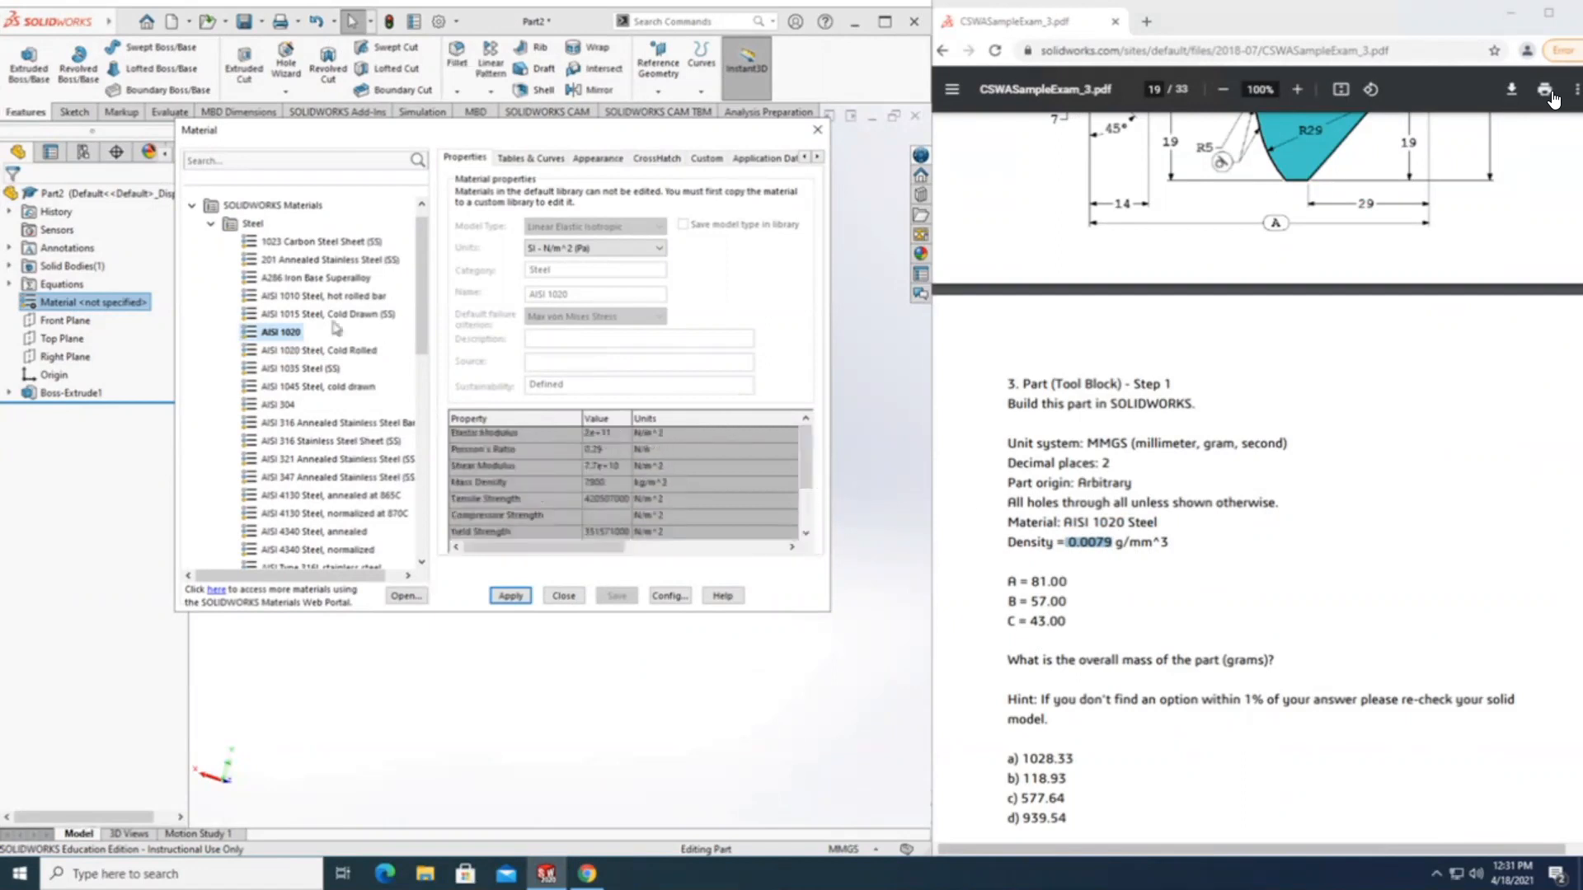
click(331, 354)
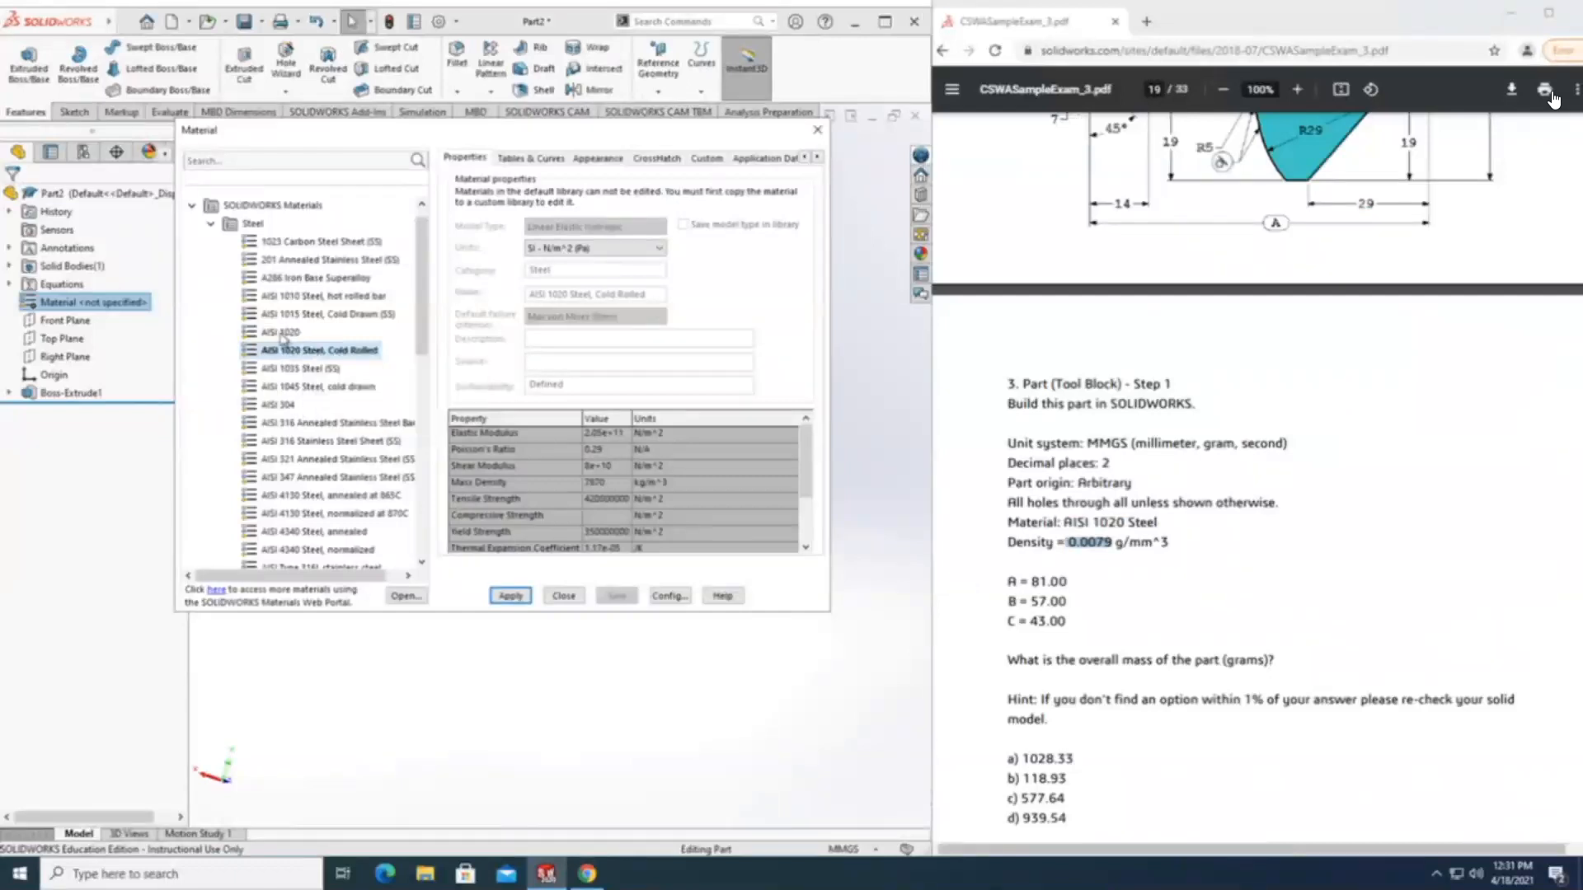
Apply AISI 1020 from the Steel category of SOLIDWORKS Materials to the part and close the material library.
click(281, 332)
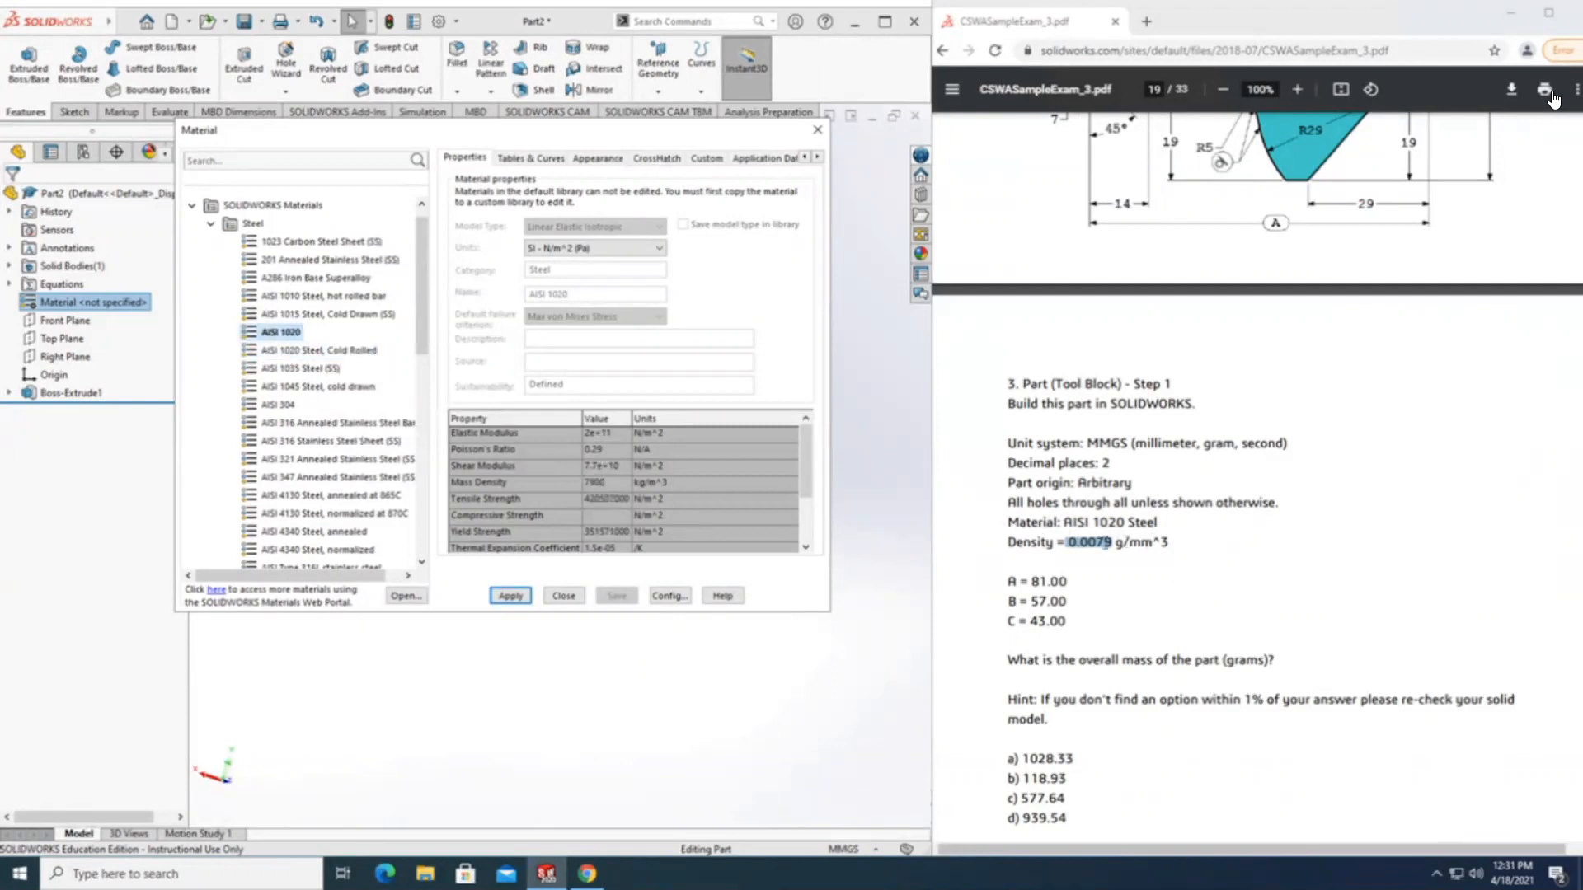
click(510, 596)
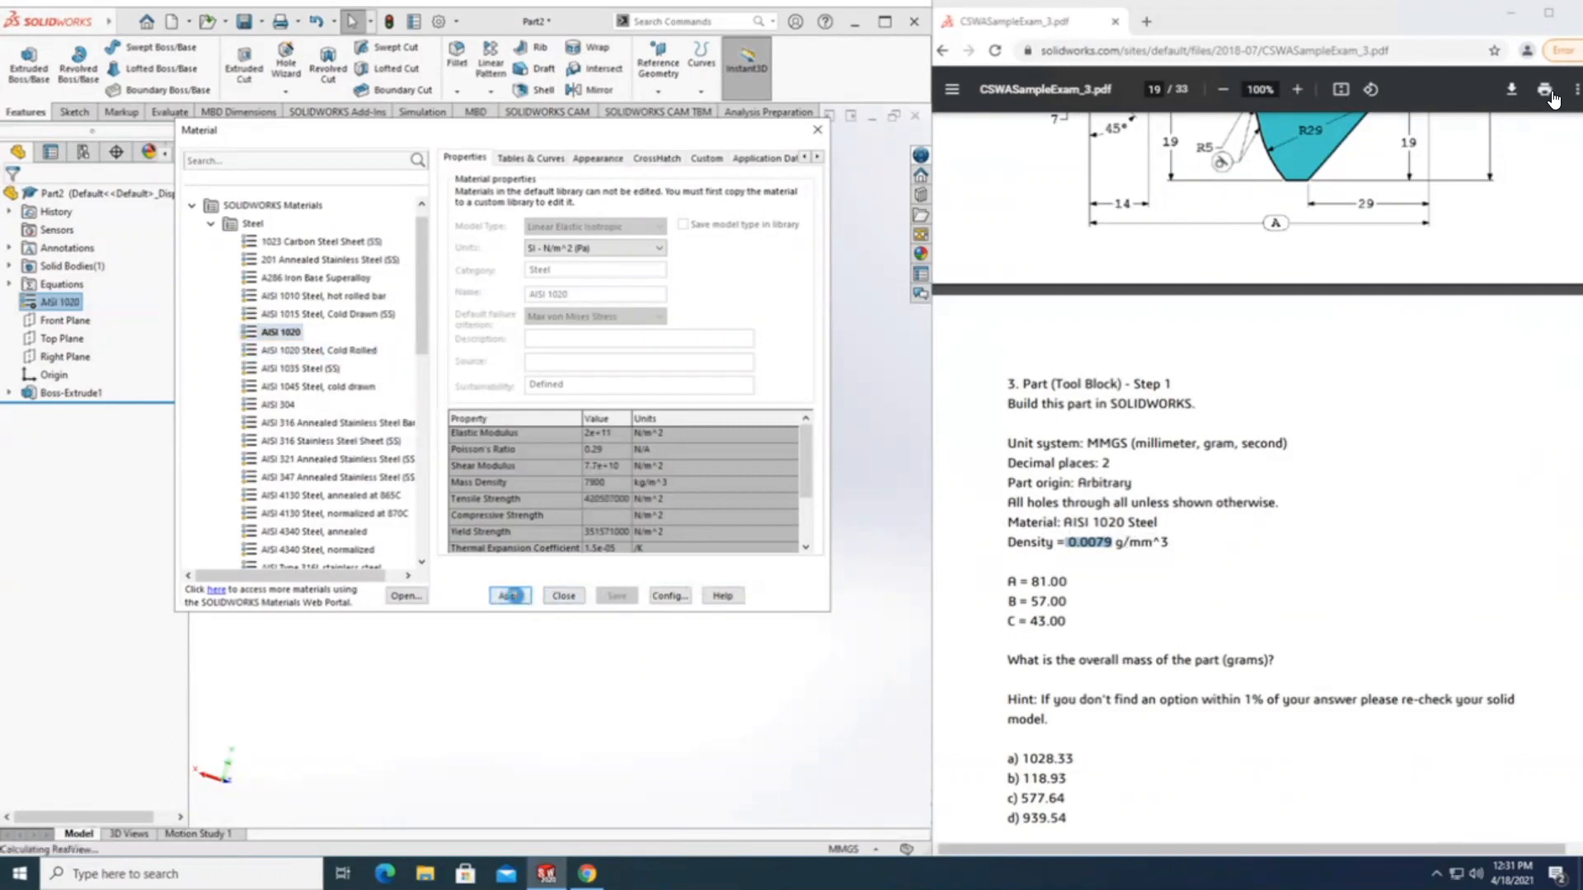
click(564, 596)
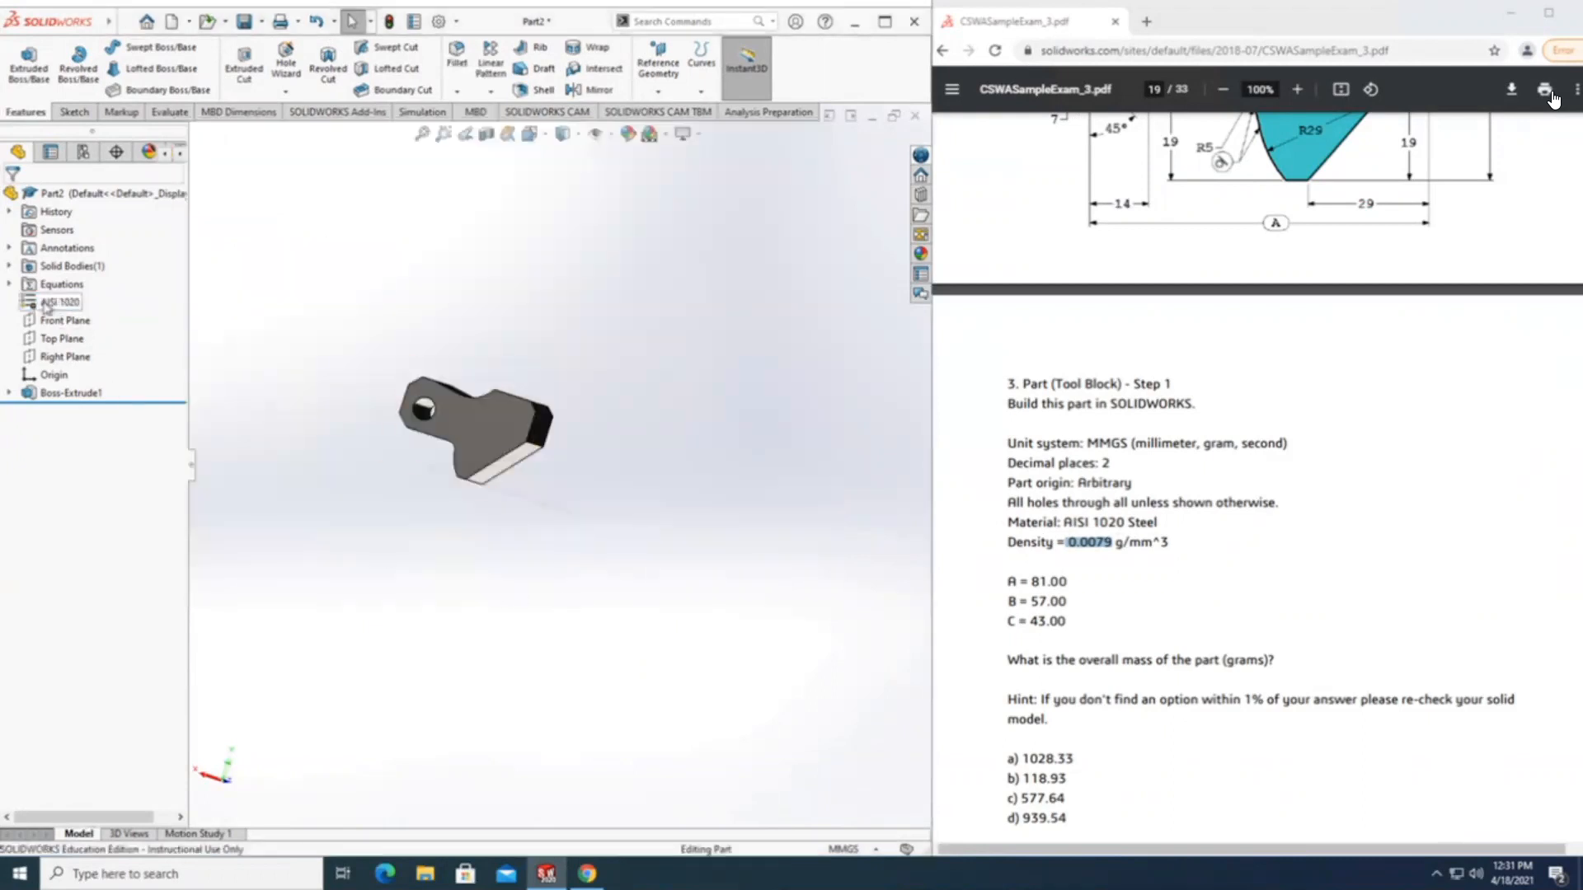
Evaluate the Tool Block's mass properties to find the overall mass in grams asked for in question 3.
scroll(467, 460, up, 3)
scroll(466, 459, down, 3)
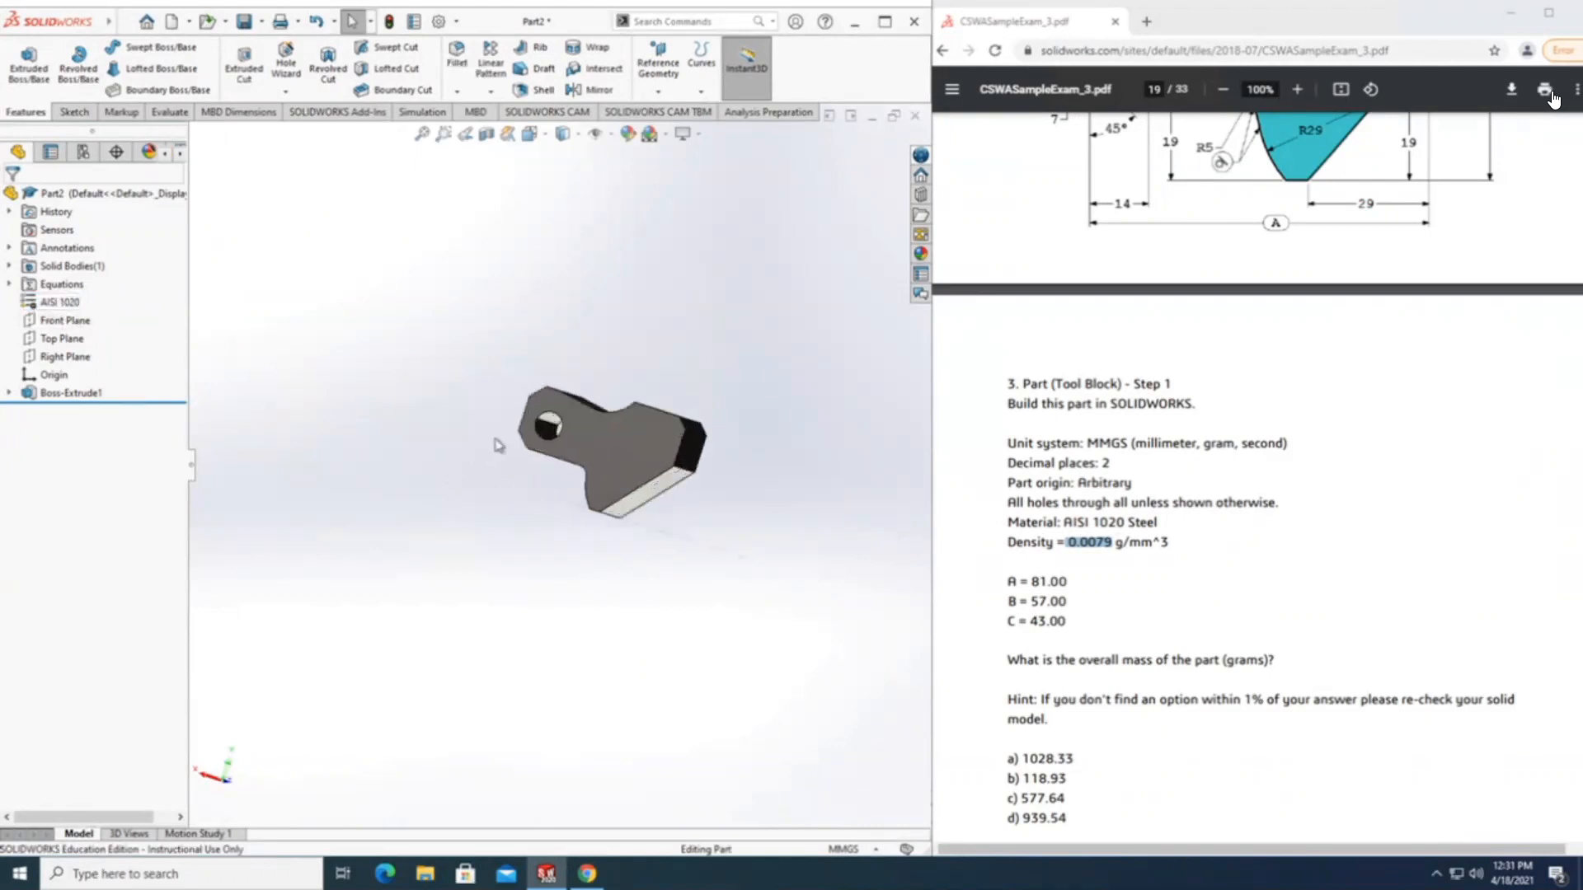
middle_drag(636, 664, 583, 629)
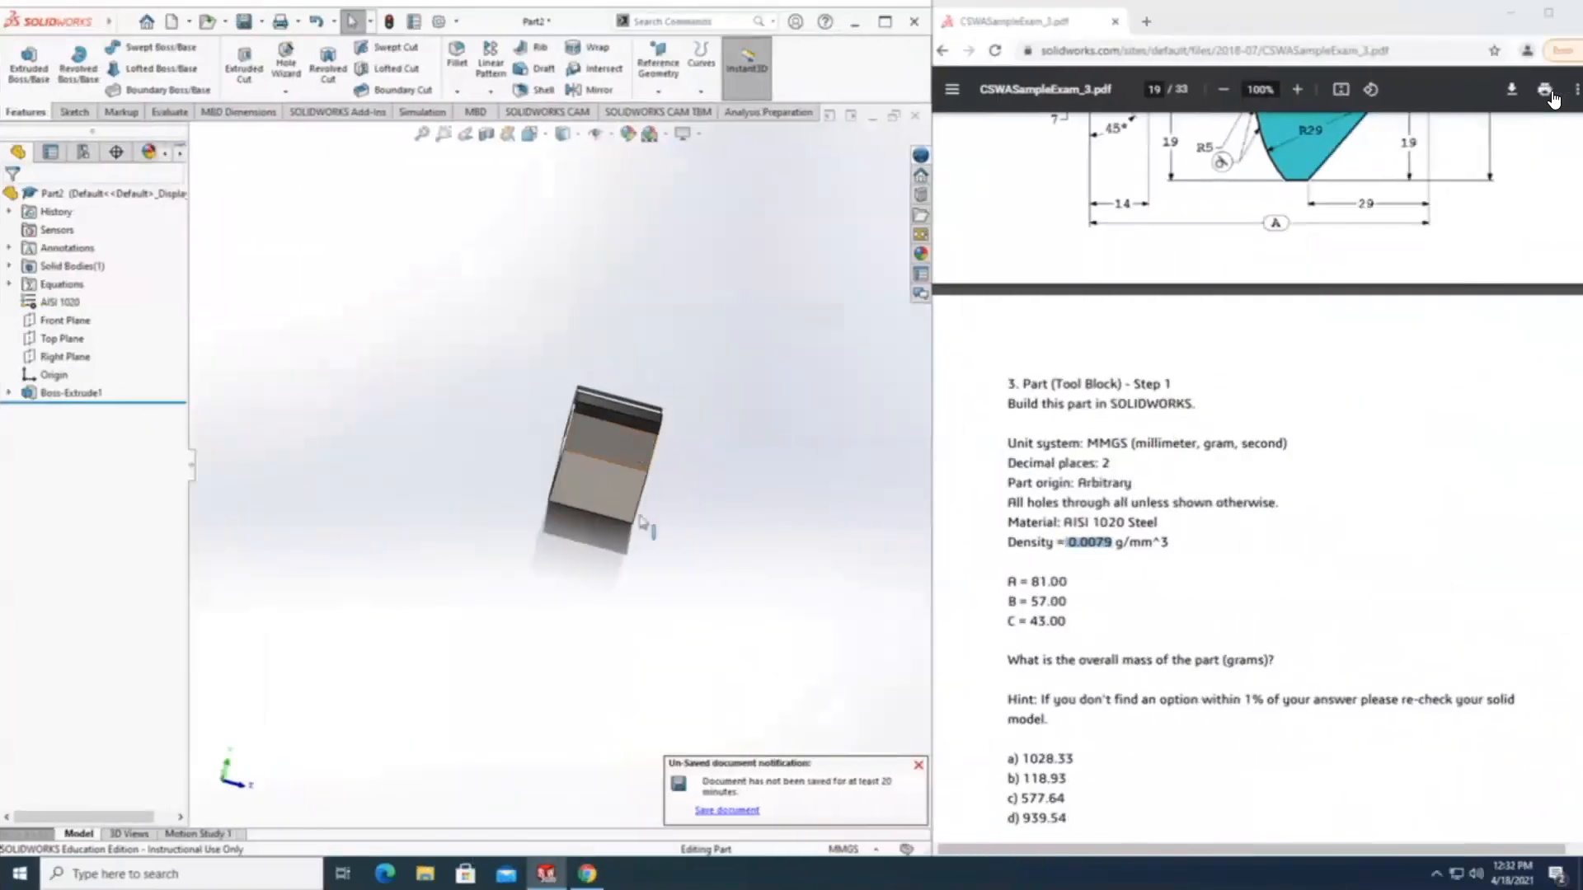
middle_drag(642, 522, 581, 511)
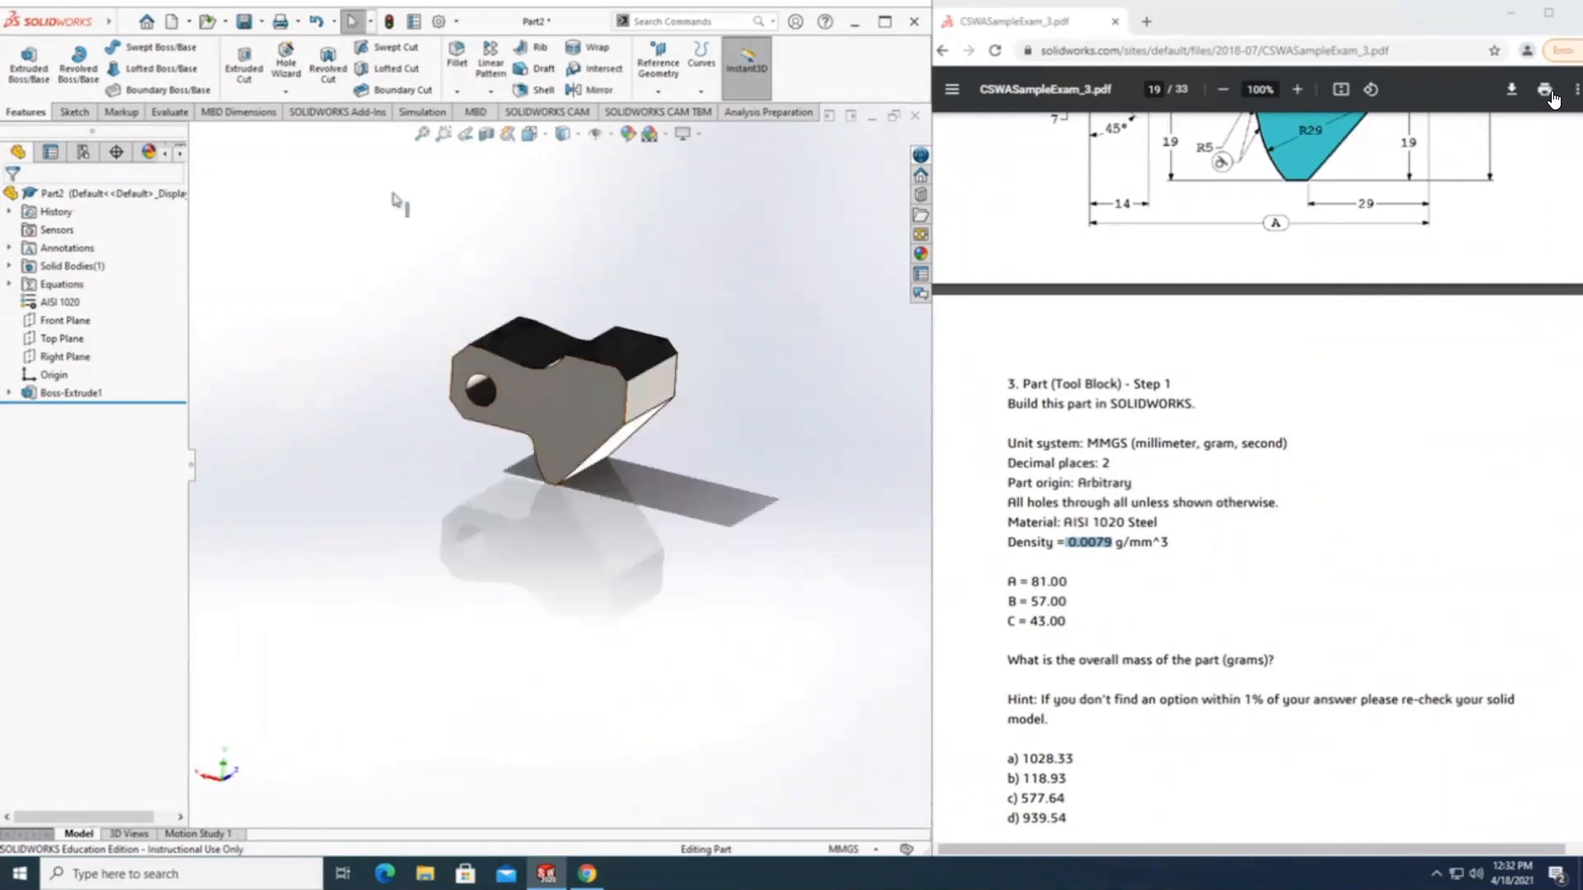
scroll(1099, 641, down, 2)
drag(1008, 494, 1281, 504)
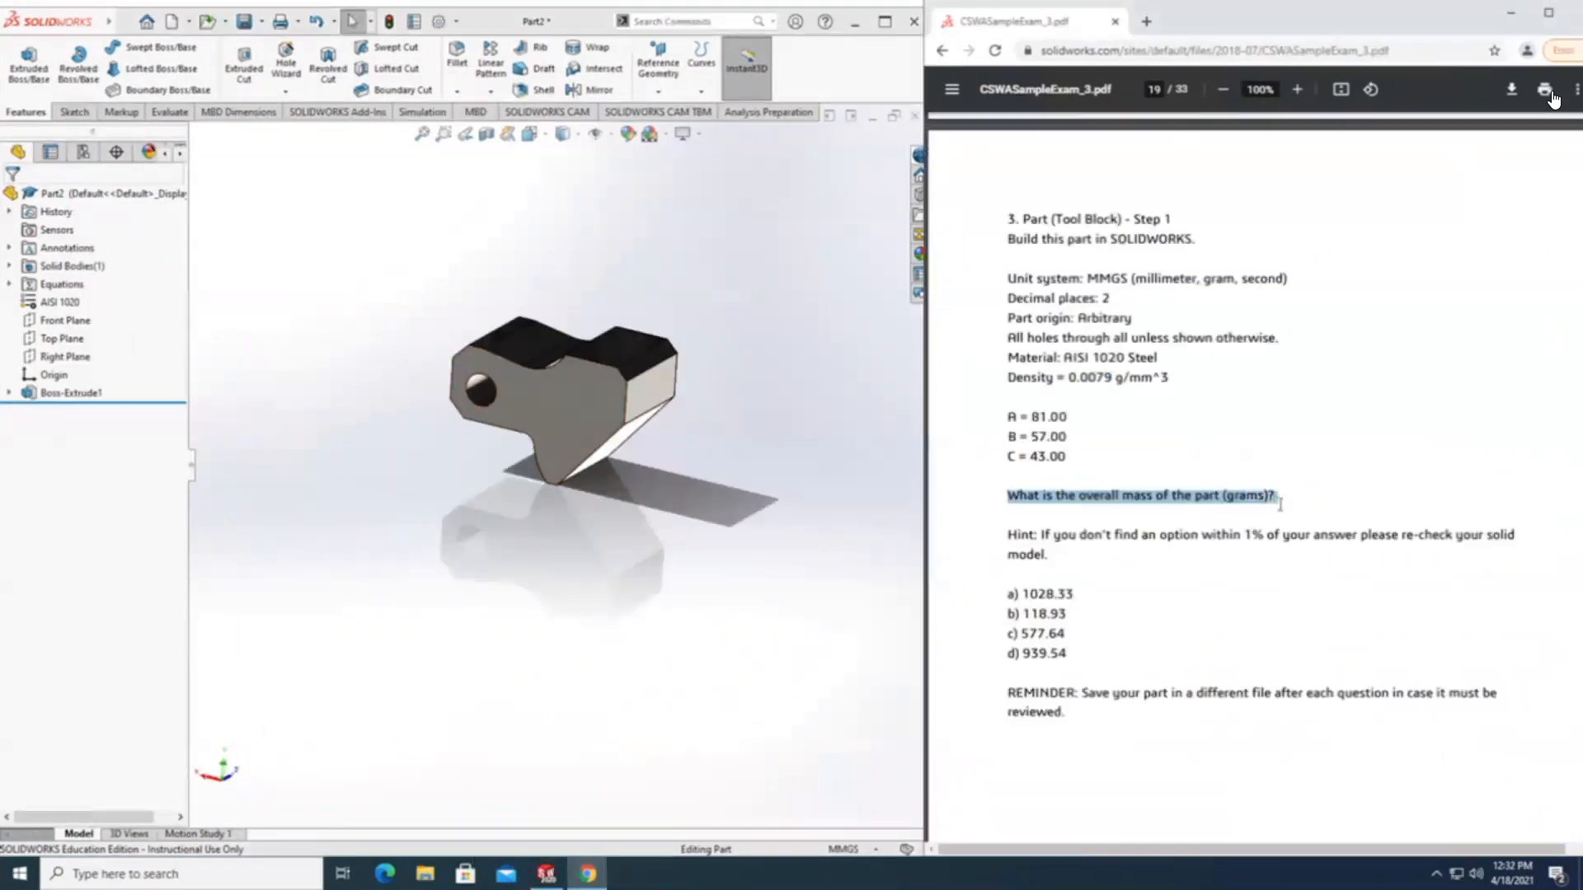
click(324, 326)
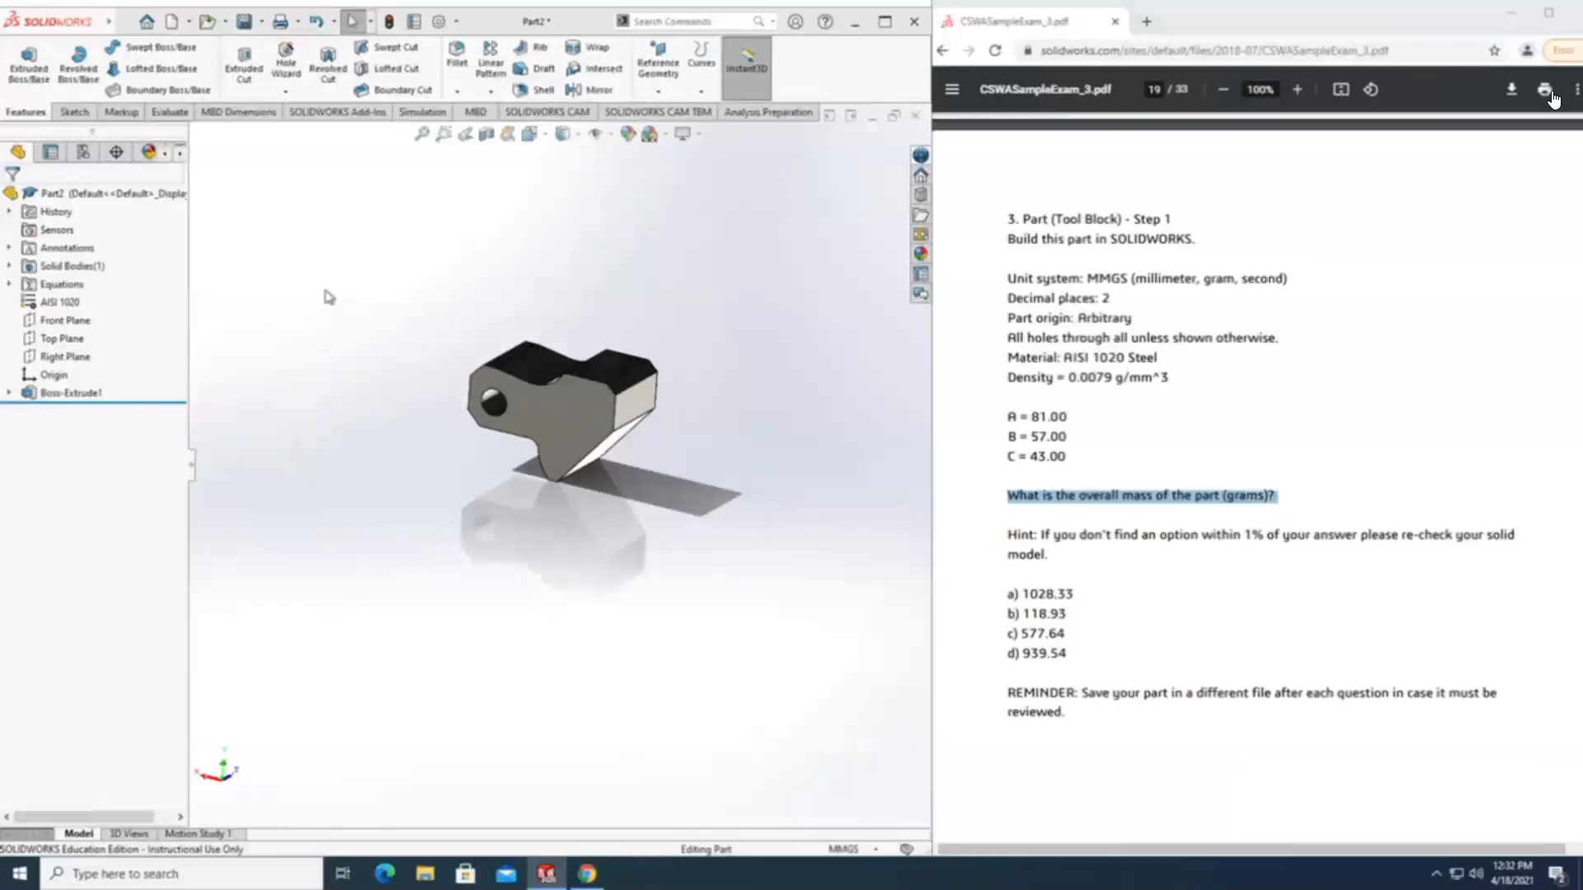
click(168, 114)
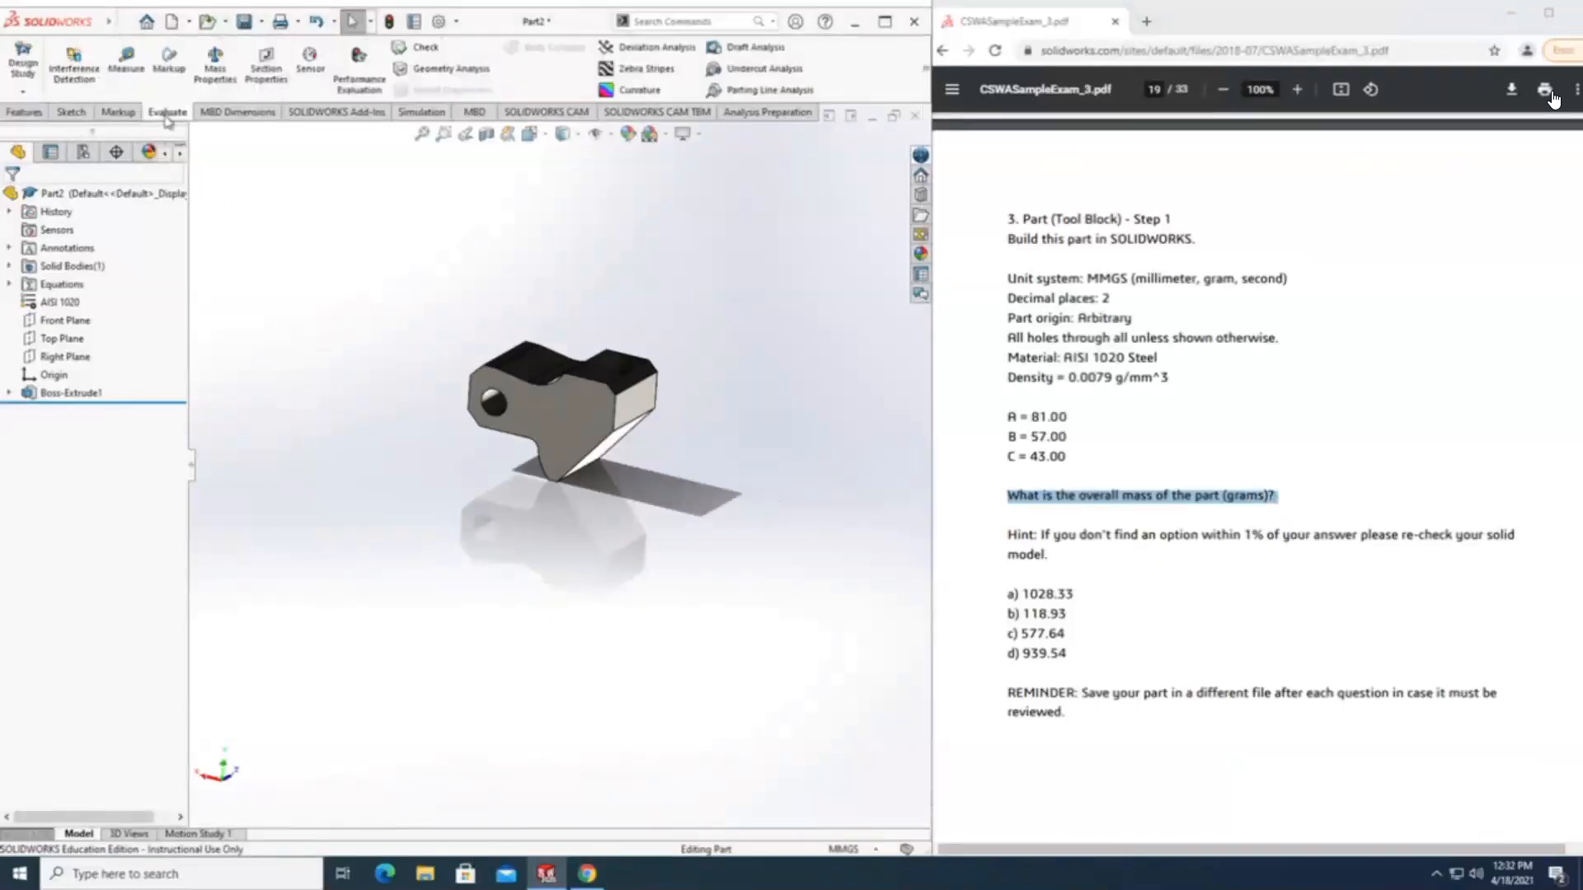
click(217, 60)
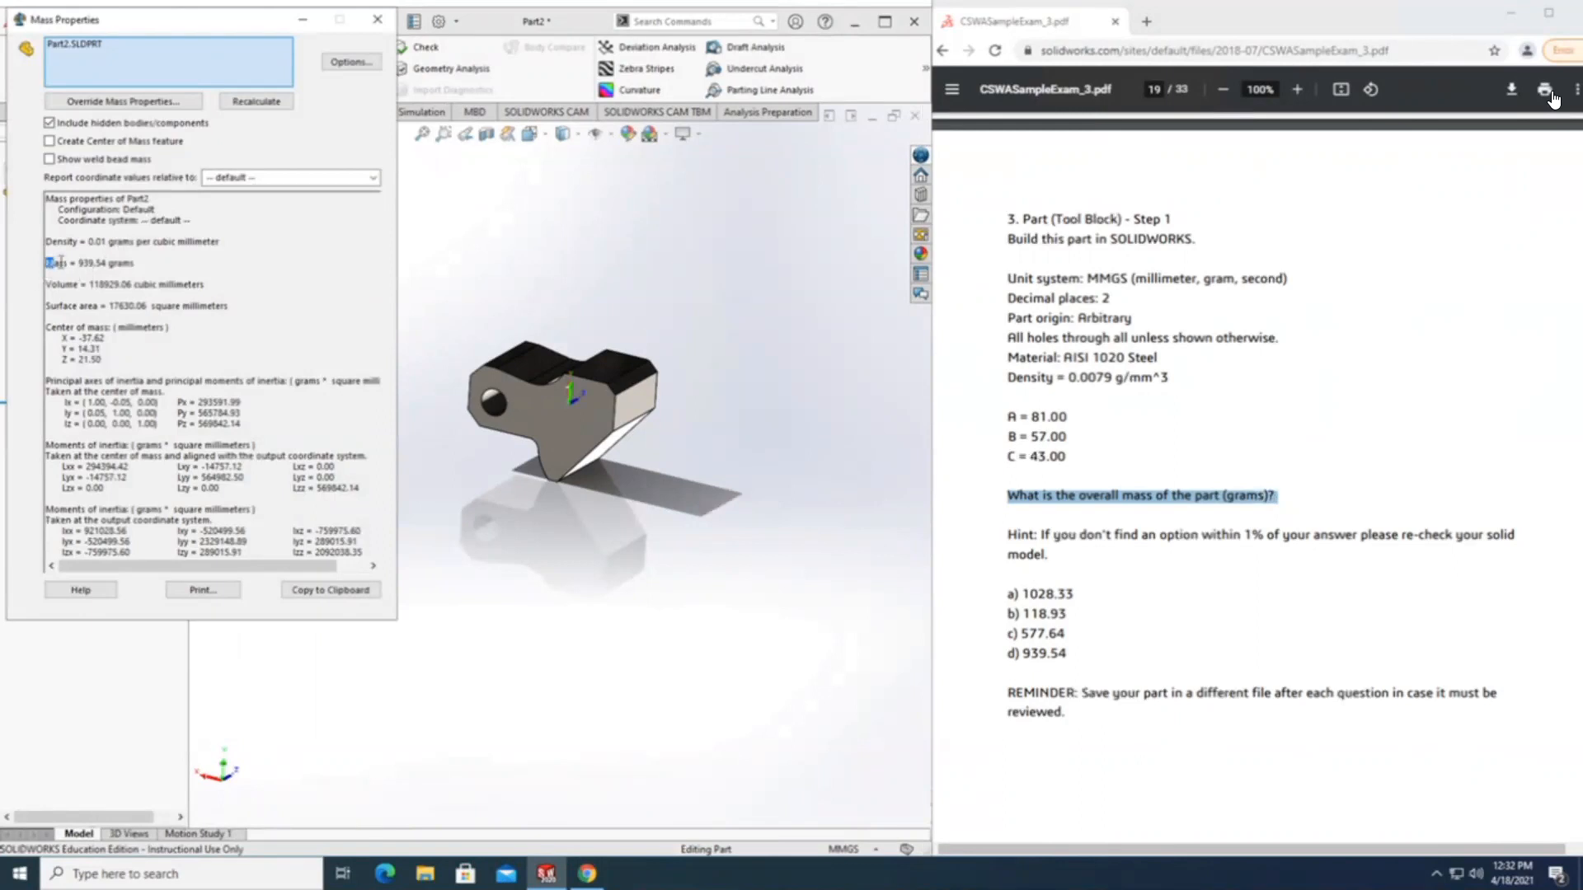
Compare the calculated mass with the four answer options and the 1% hint in question 3, then close the mass report.
drag(101, 263, 133, 270)
click(1012, 587)
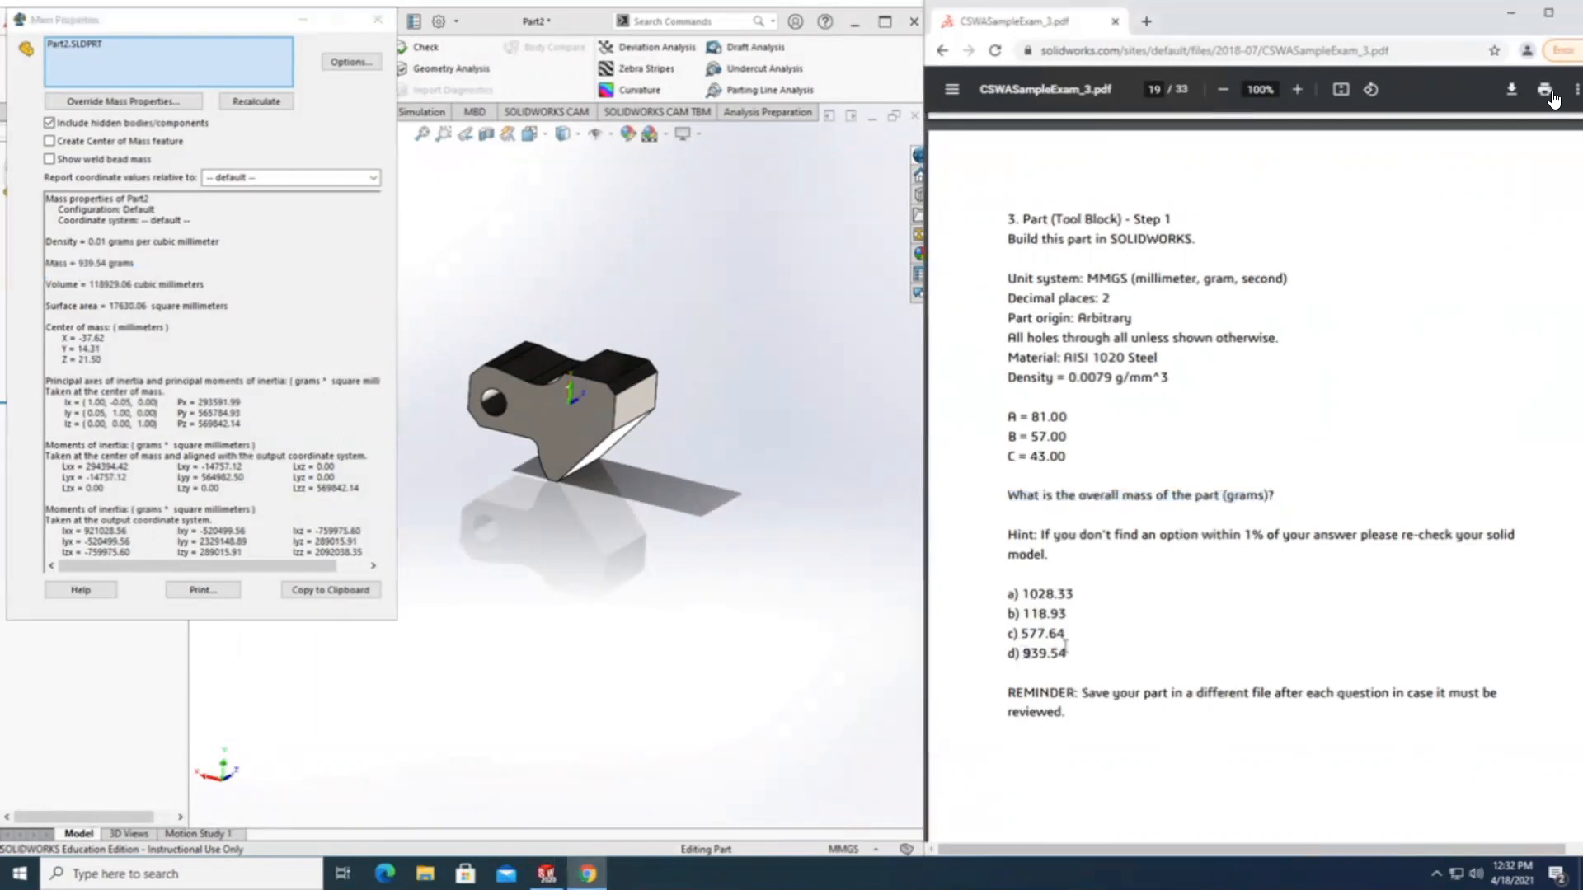
drag(1070, 653, 1049, 655)
drag(1064, 655, 1013, 636)
drag(1075, 659, 1012, 637)
drag(1042, 534, 1254, 544)
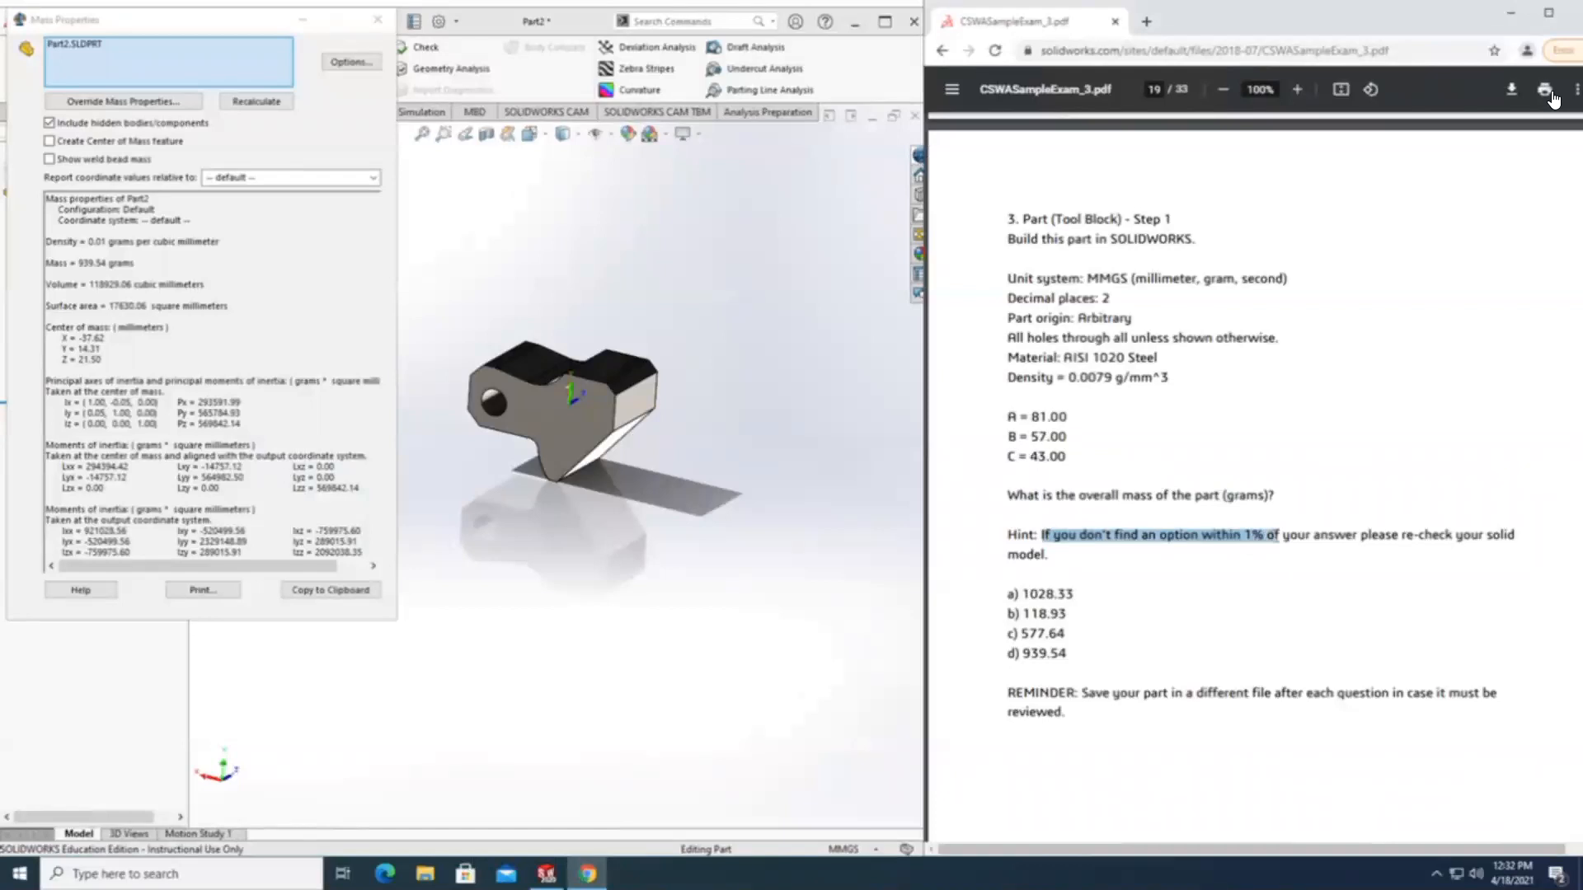
click(1076, 595)
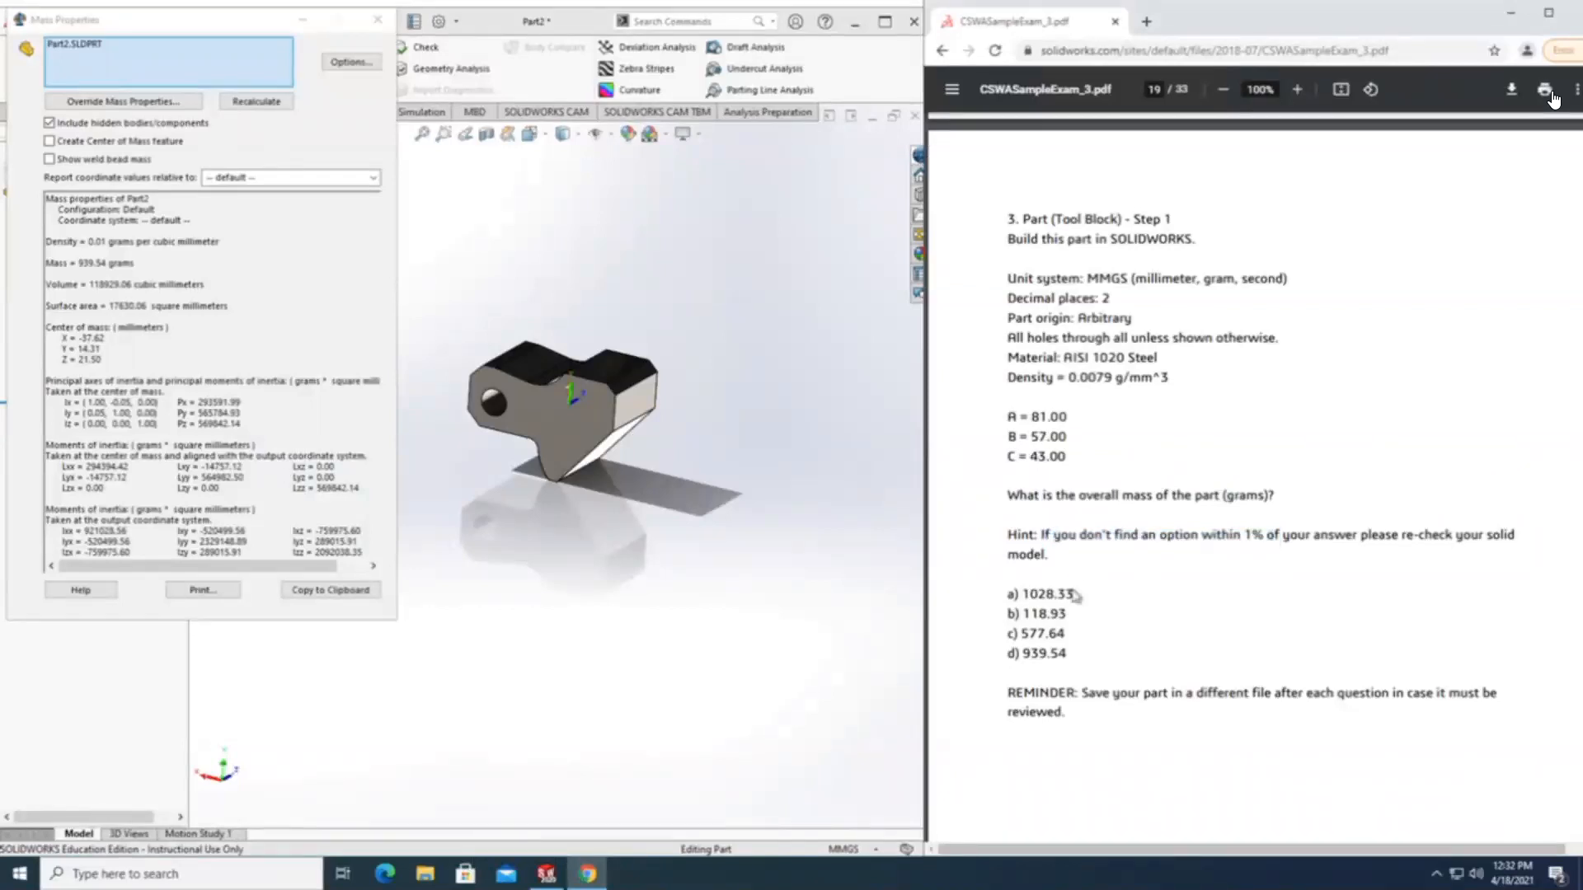
drag(1067, 651, 1022, 653)
drag(46, 263, 119, 275)
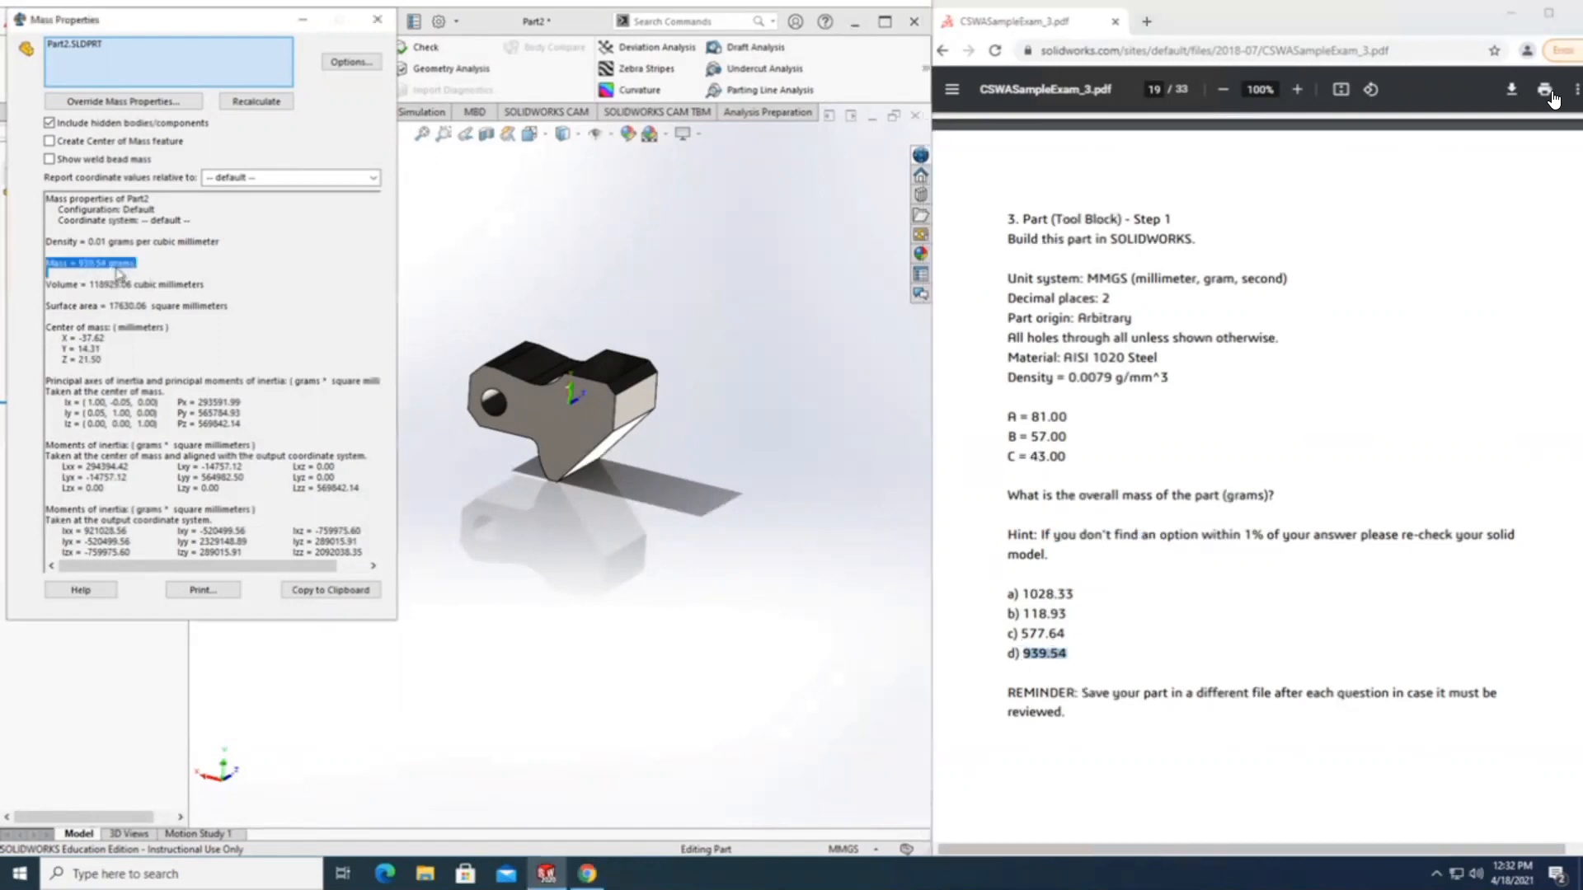
click(115, 268)
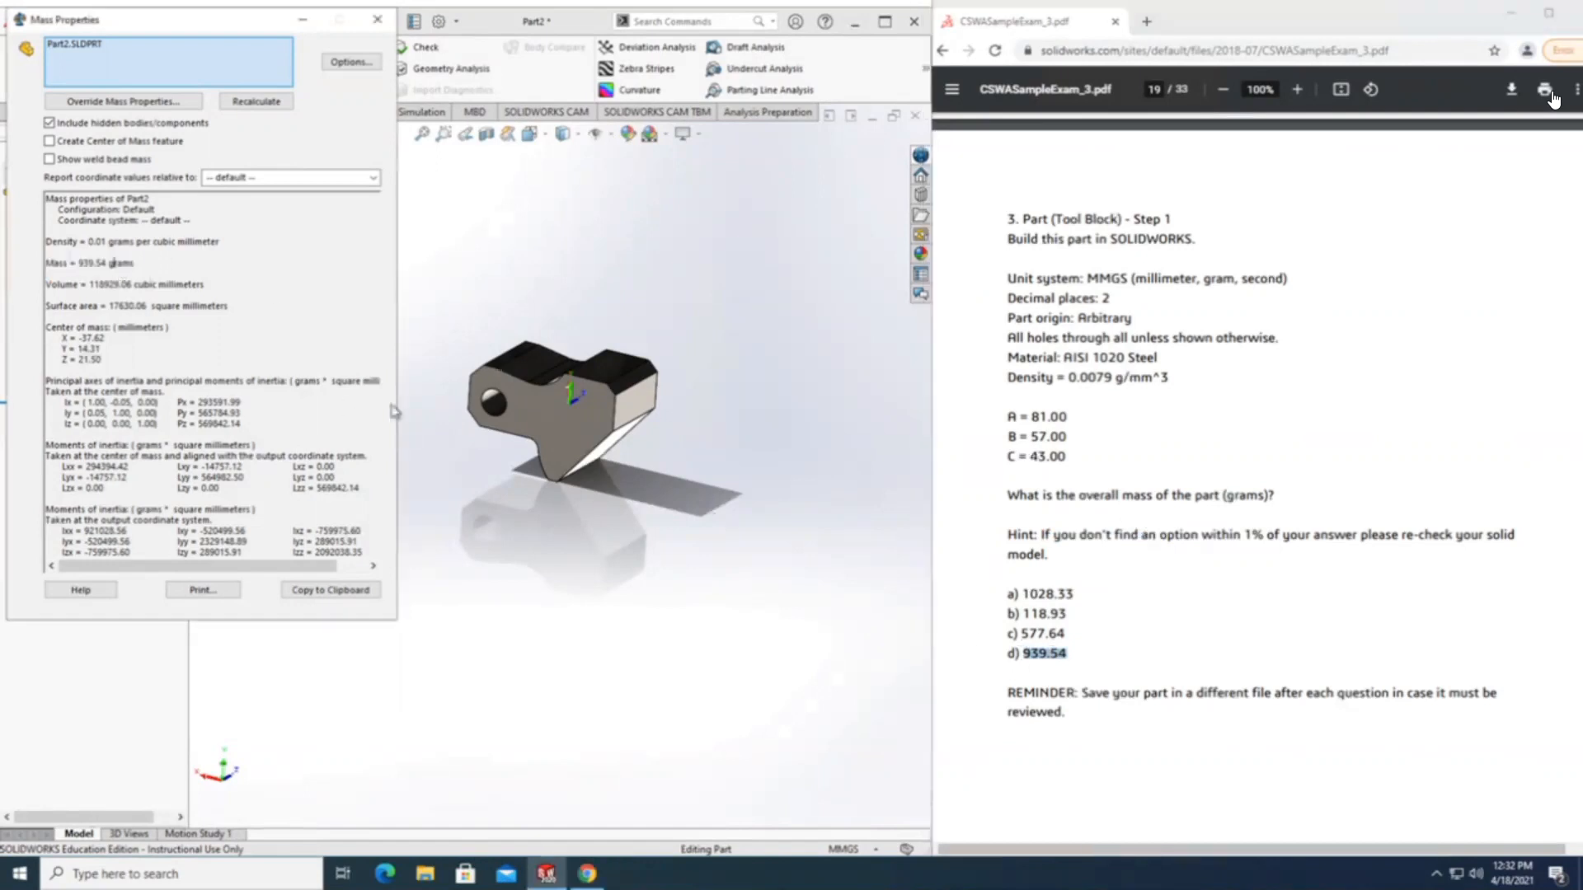
drag(50, 263, 132, 261)
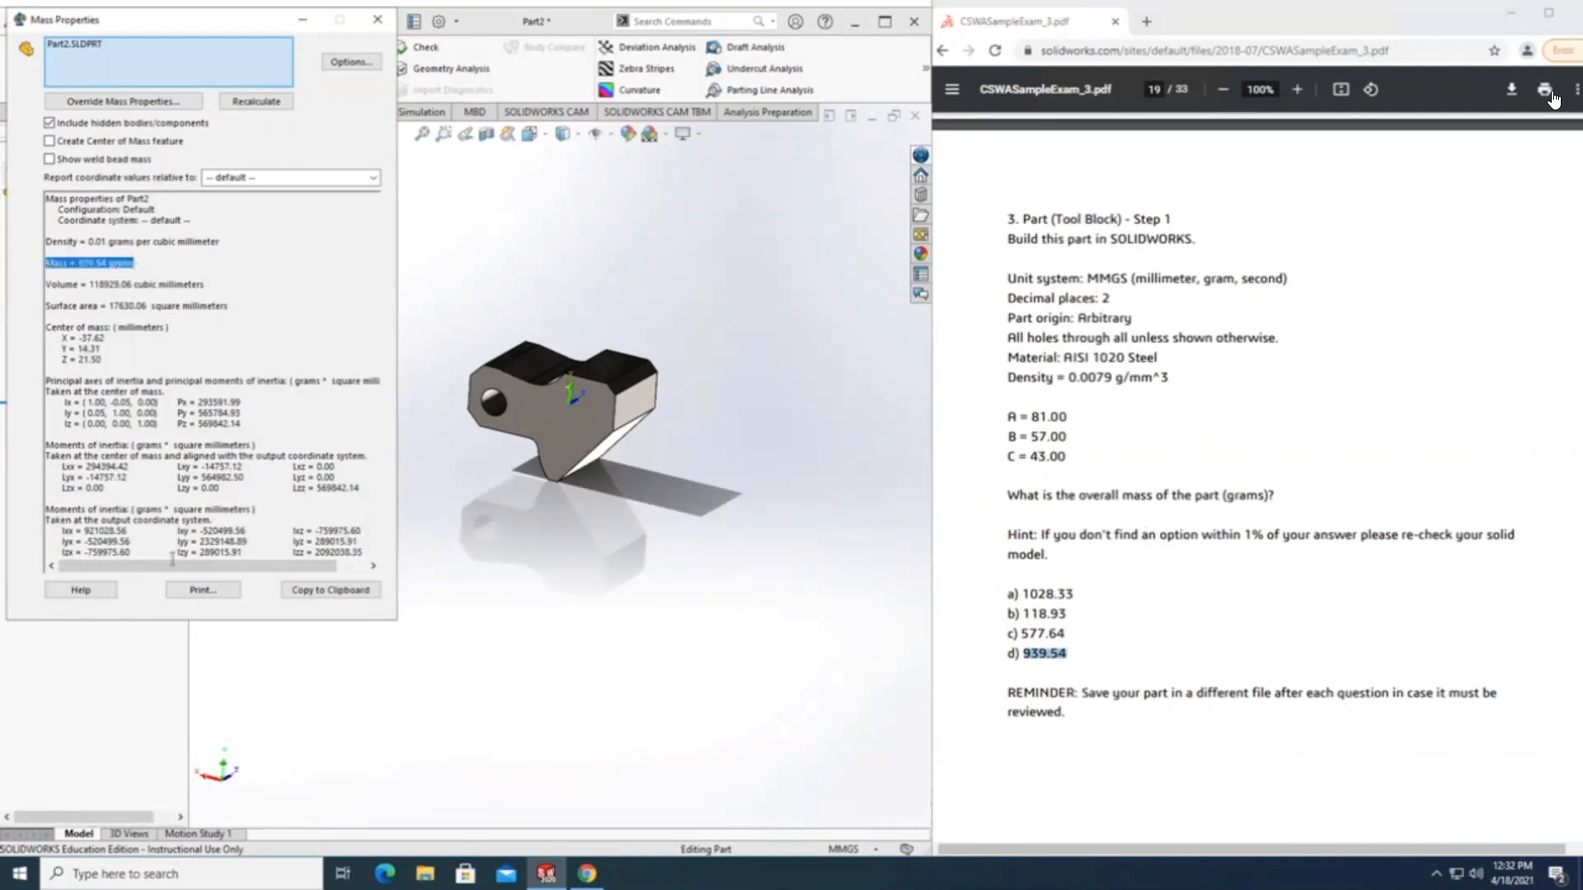
click(377, 19)
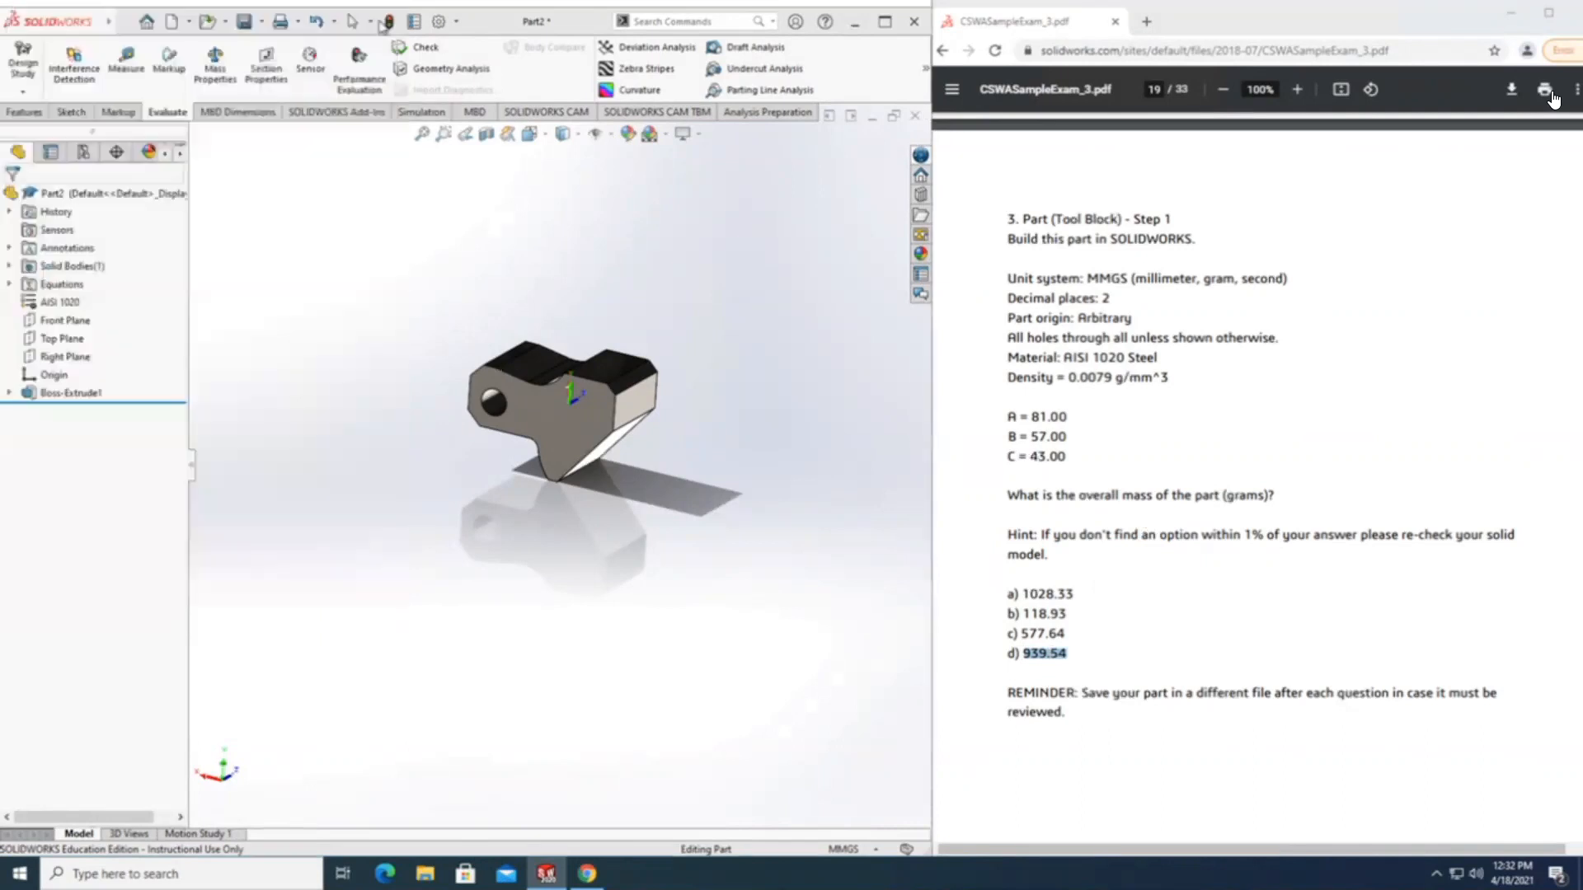
Find the Answer Key near the end of the sample exam PDF and check its answer for question 3.
scroll(1081, 591, down, 3)
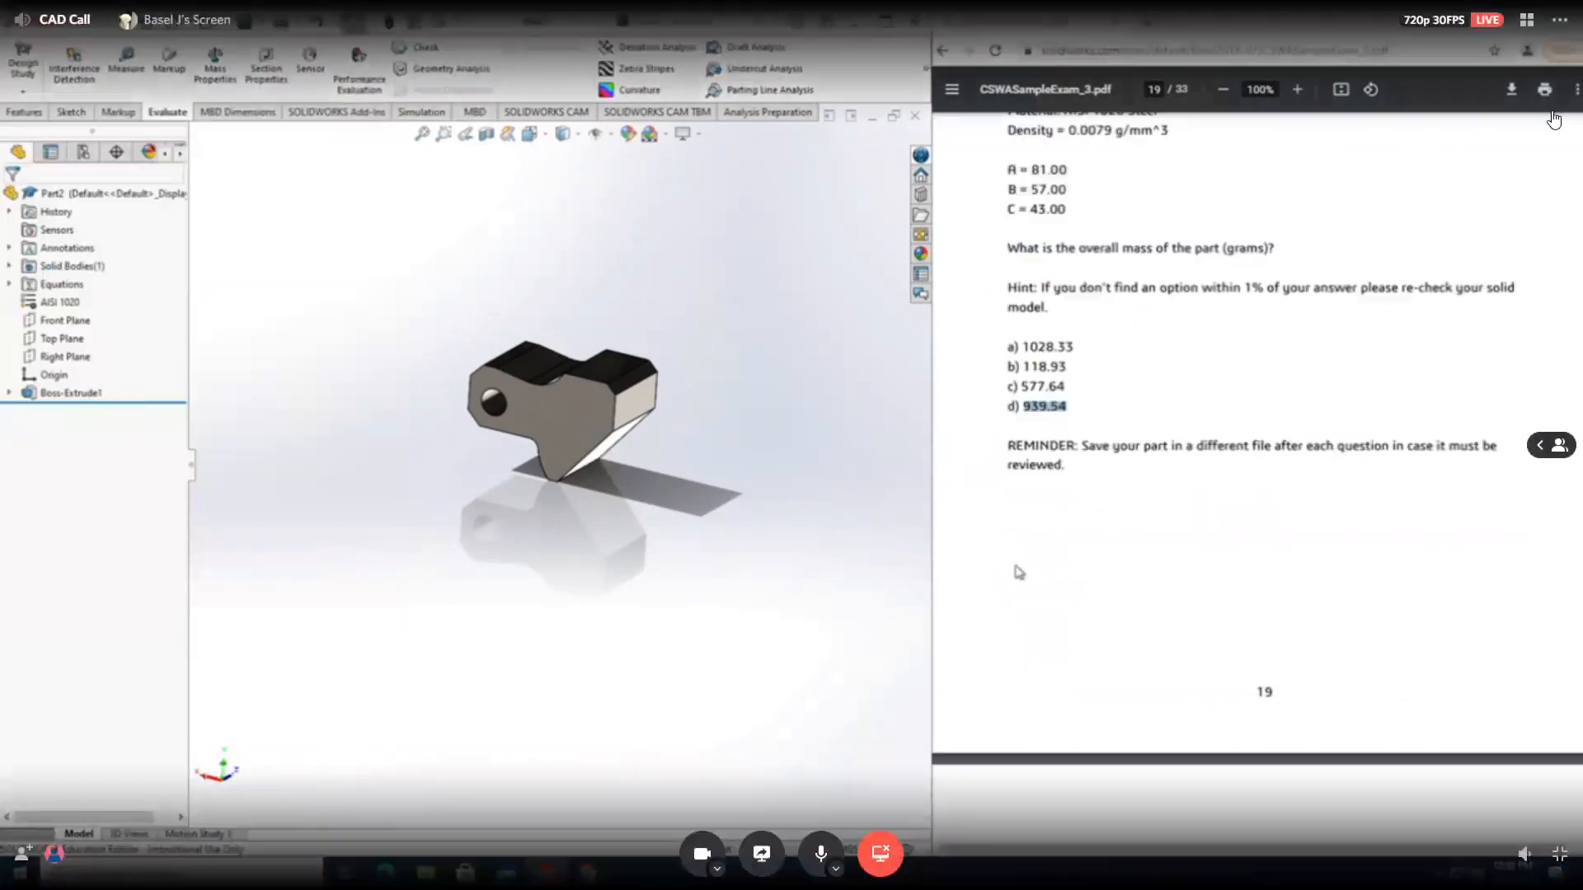
scroll(1019, 576, down, 20)
scroll(1019, 575, down, 20)
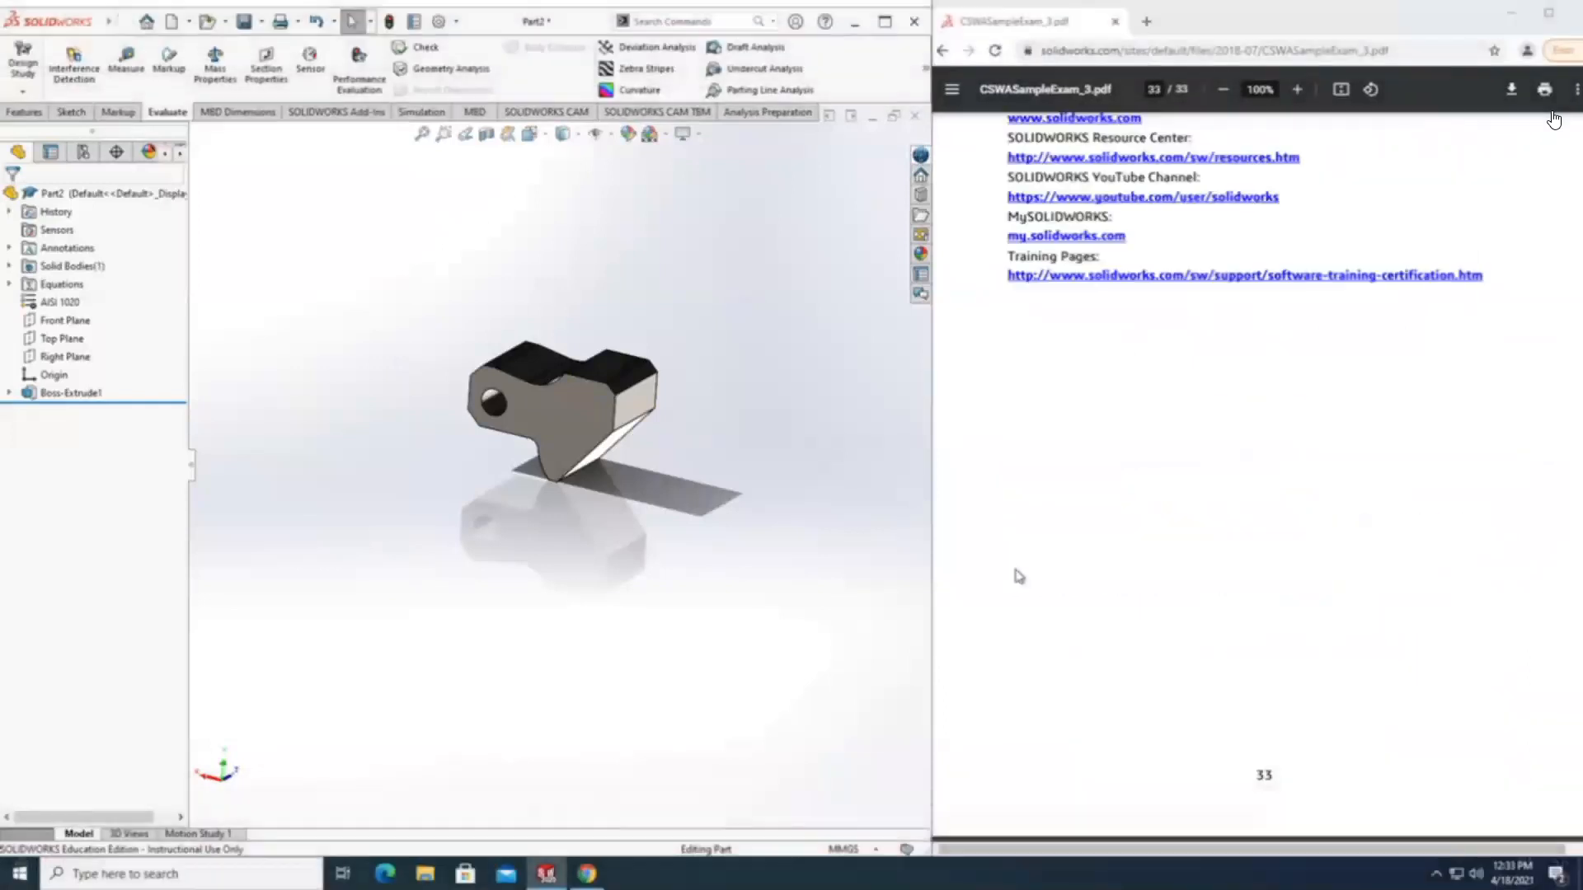
scroll(1011, 568, up, 8)
scroll(1012, 568, down, 6)
scroll(1012, 568, up, 15)
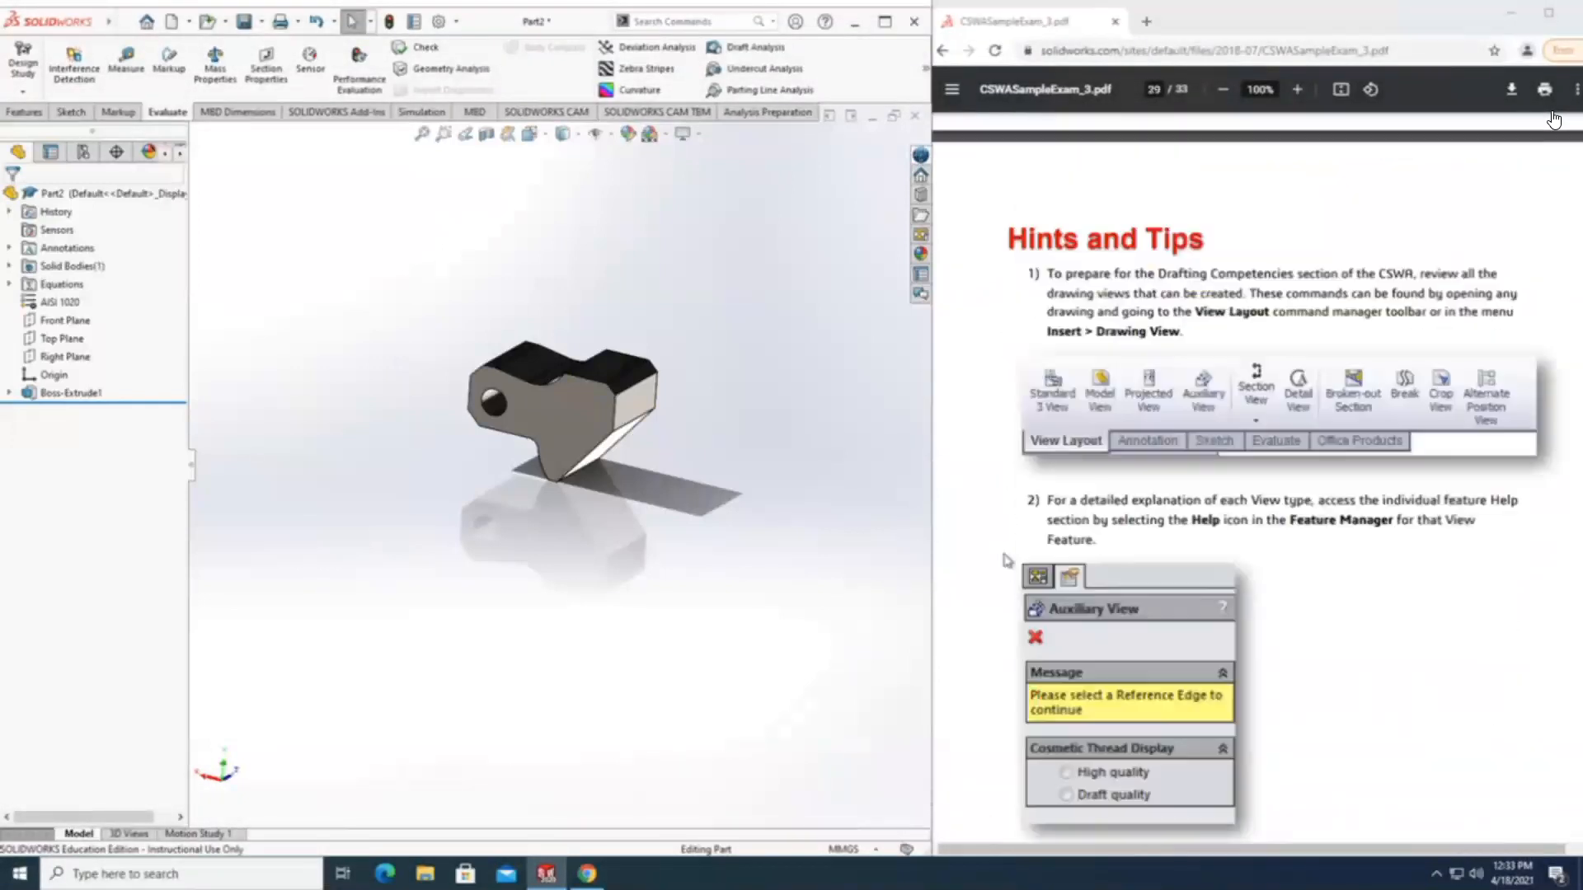
scroll(1006, 560, up, 6)
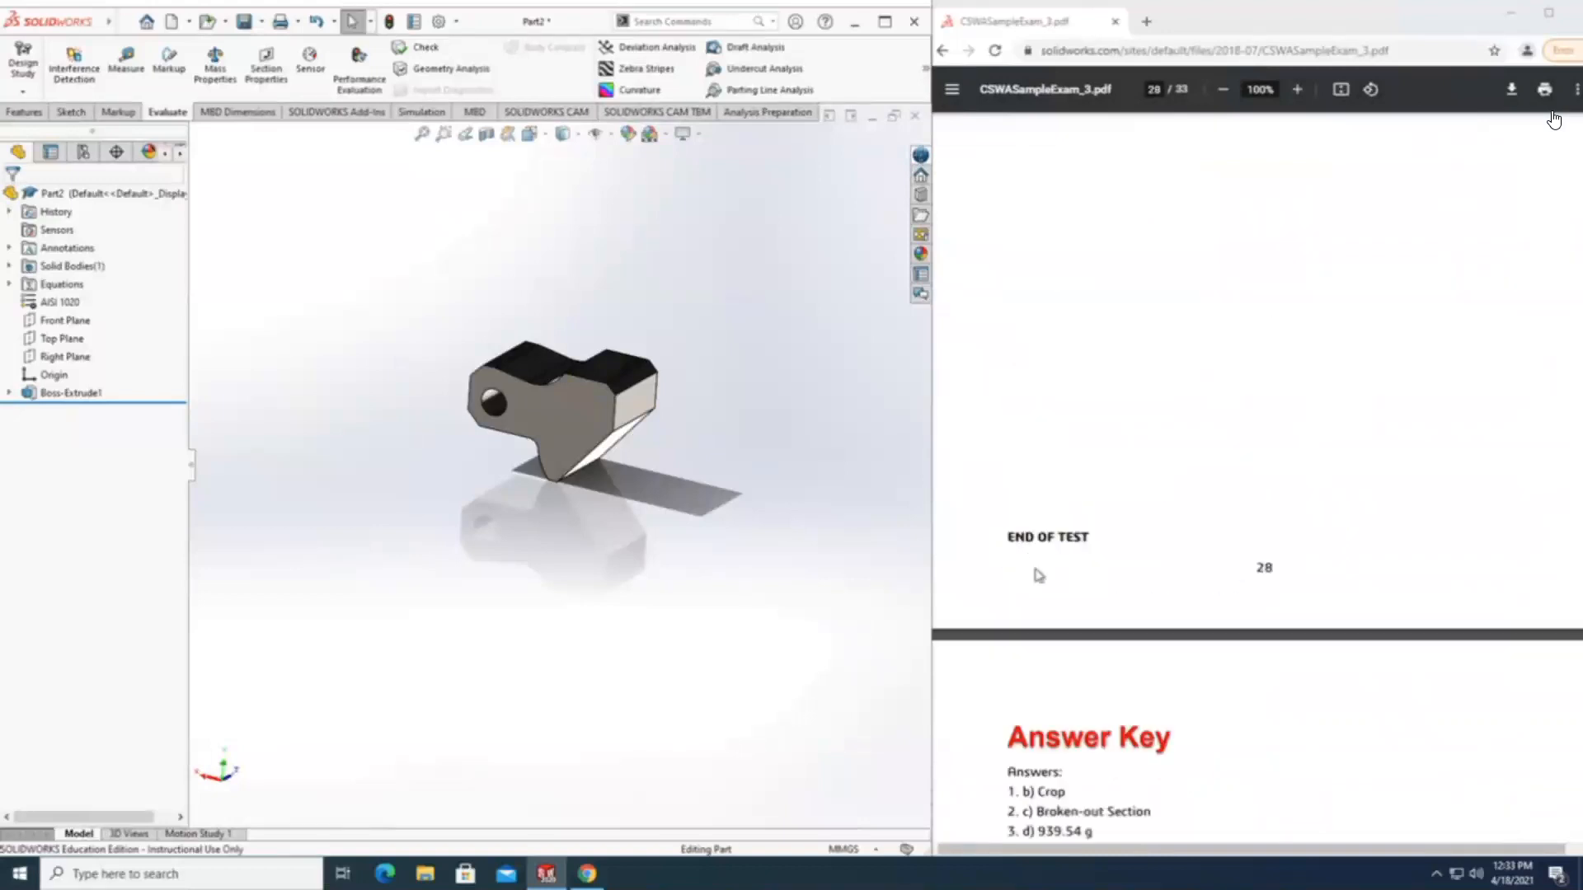
scroll(1028, 590, down, 3)
drag(1036, 587, 1099, 585)
click(1093, 584)
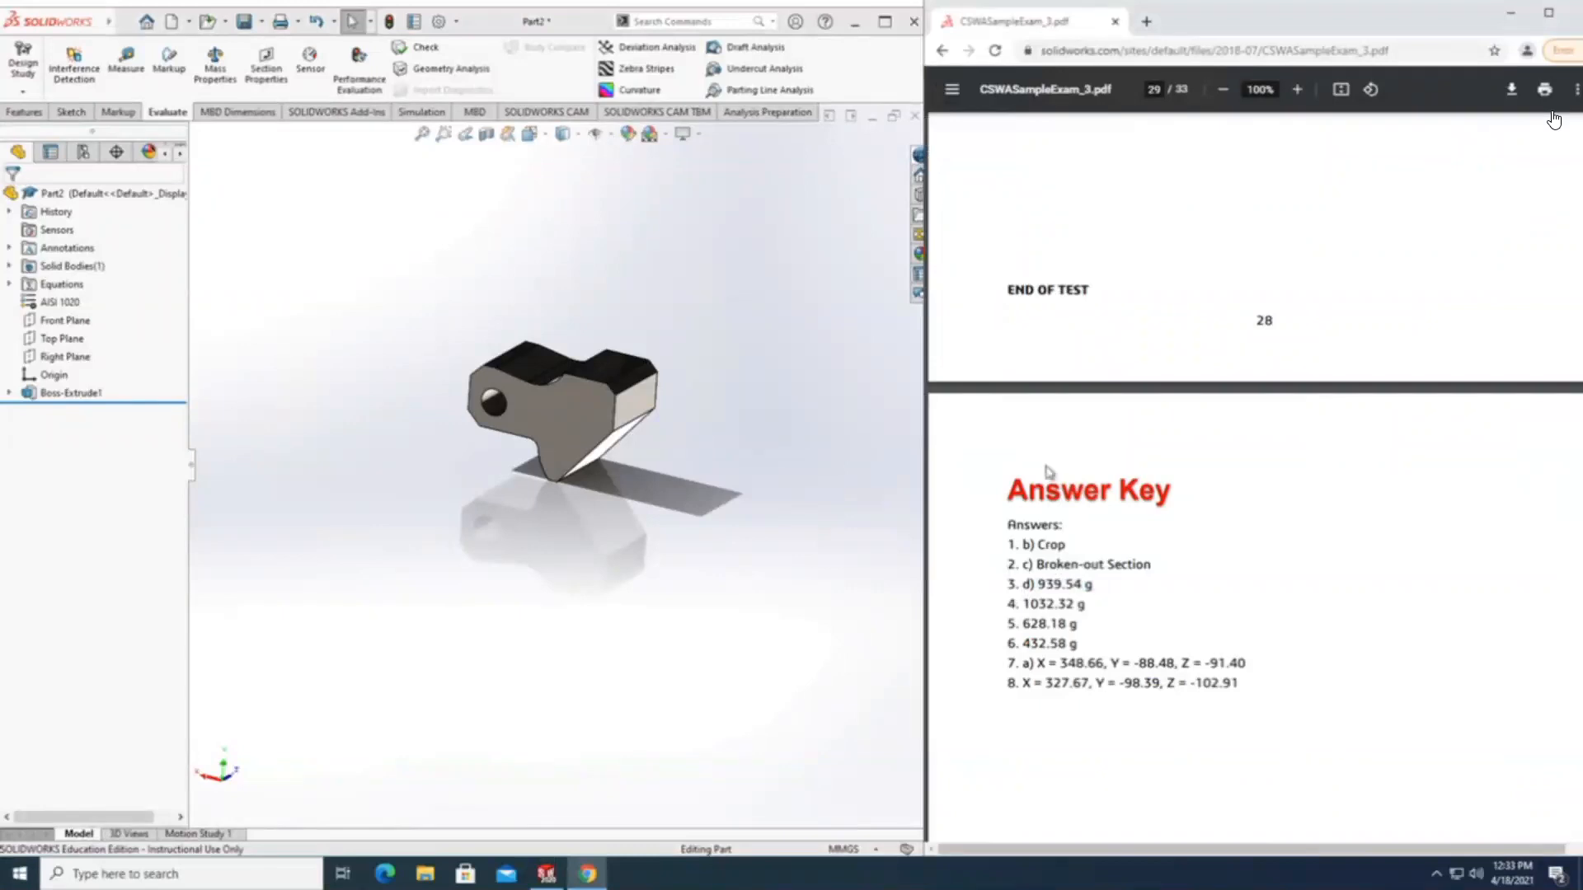
Return to question 3, Part (Tool Block) - Step 1, on page 19 of the exam PDF and highlight its heading.
scroll(1048, 472, up, 20)
scroll(1044, 475, up, 15)
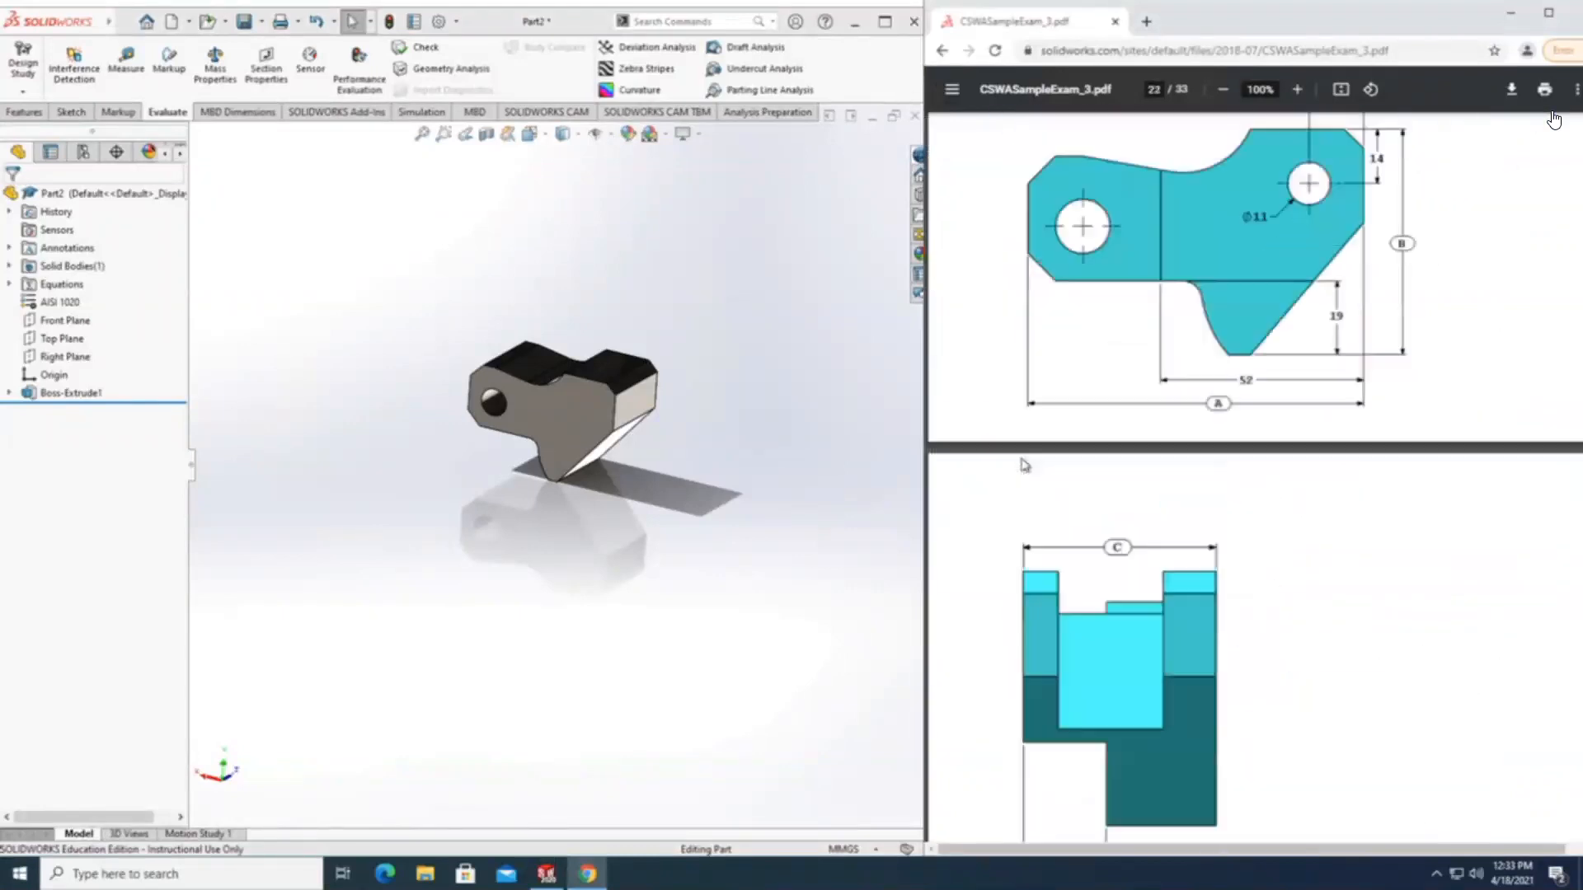
scroll(1025, 466, up, 12)
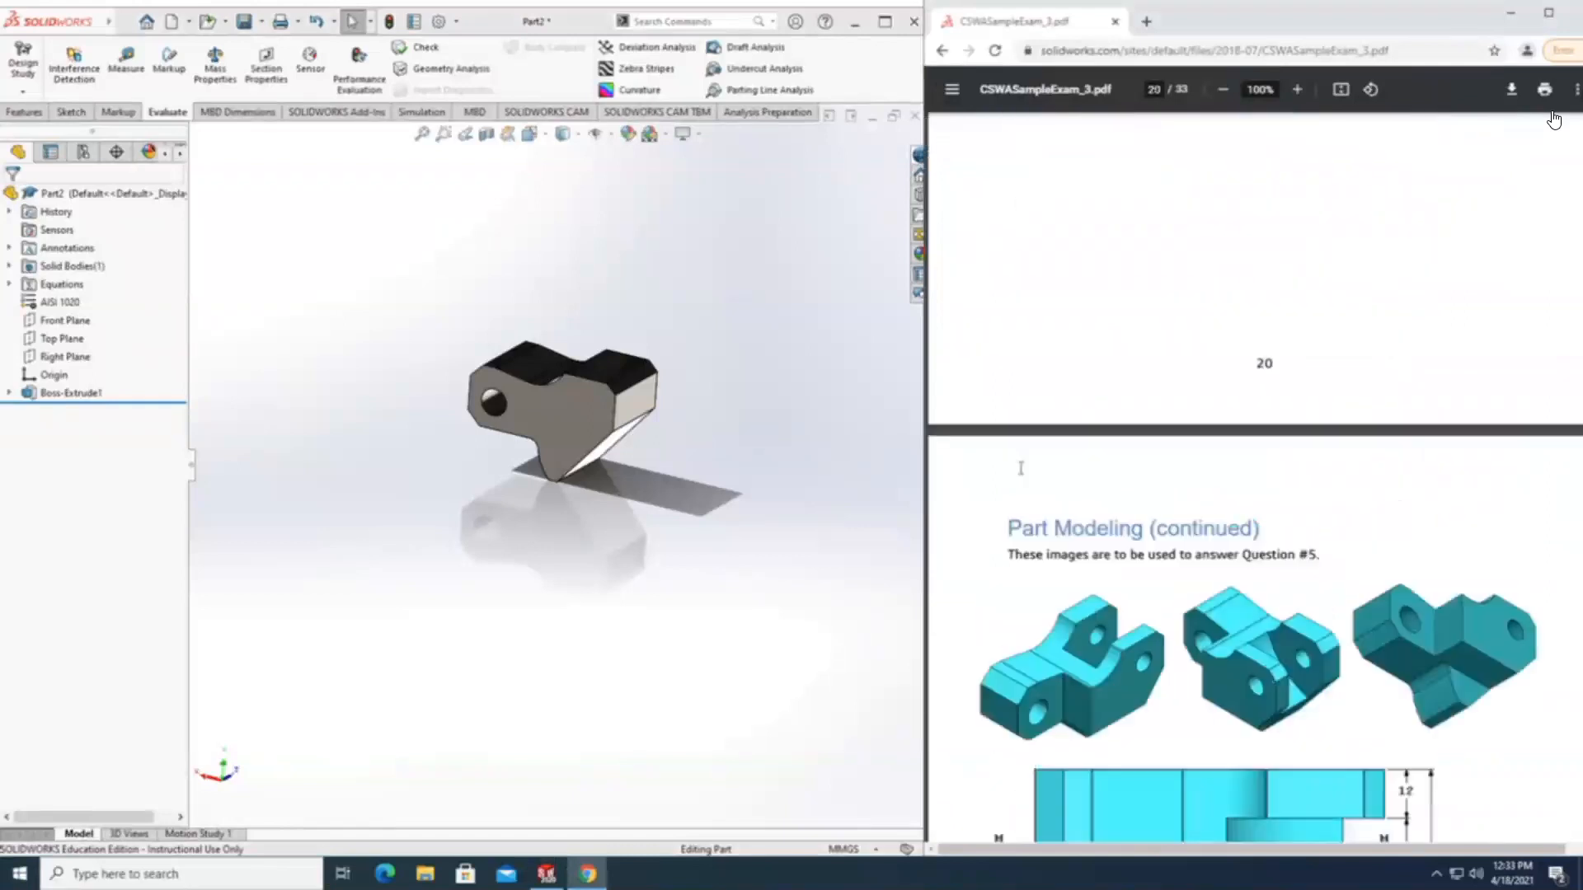
scroll(1021, 467, up, 8)
scroll(1022, 476, up, 10)
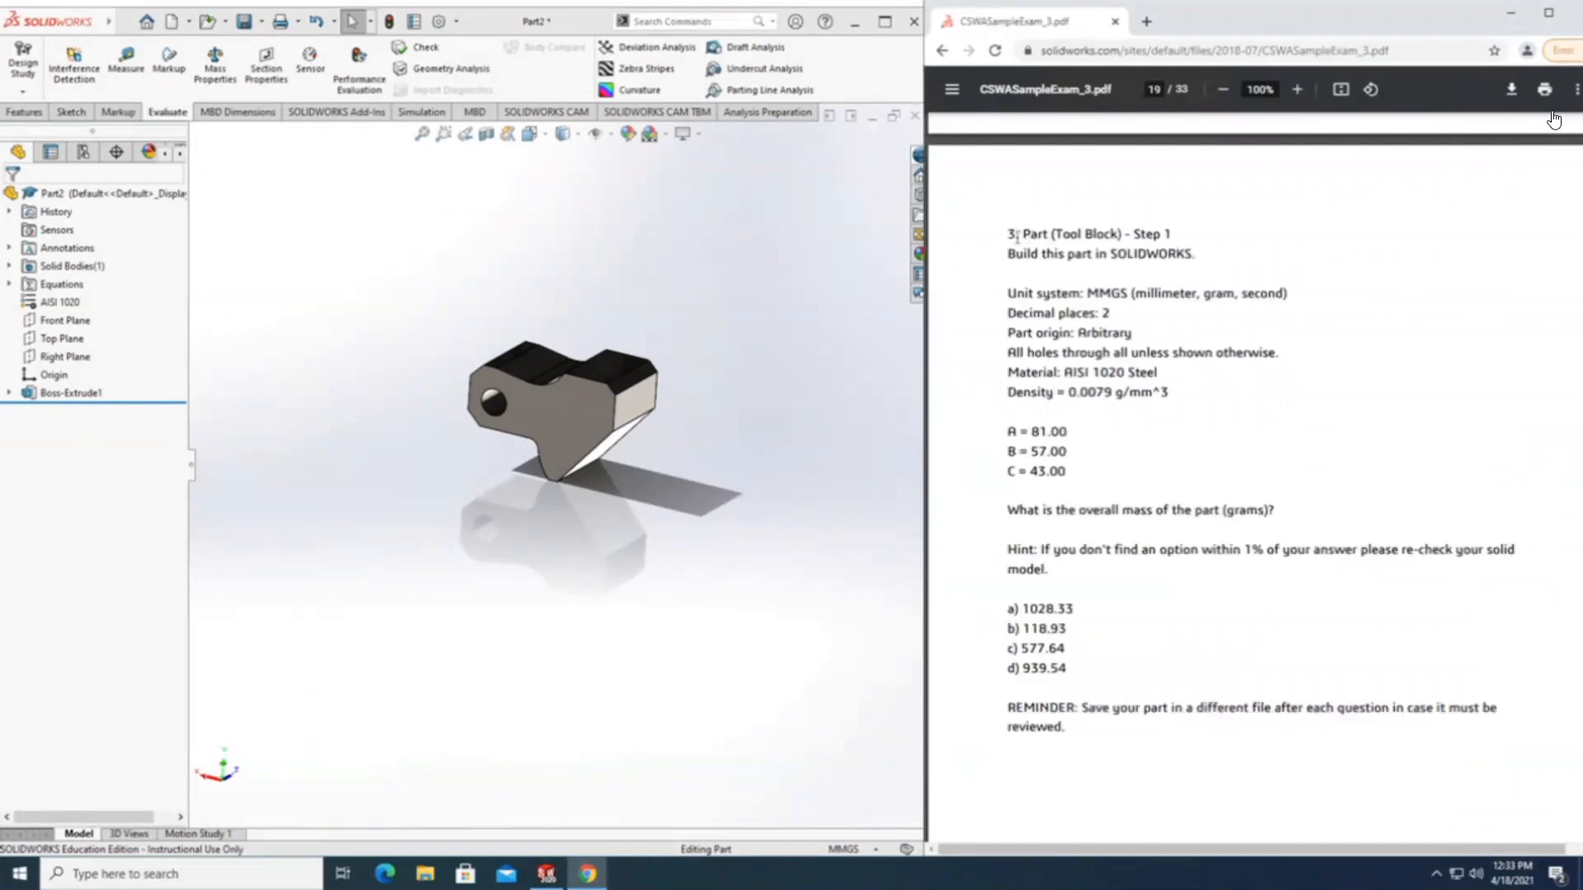
drag(1007, 228, 1020, 266)
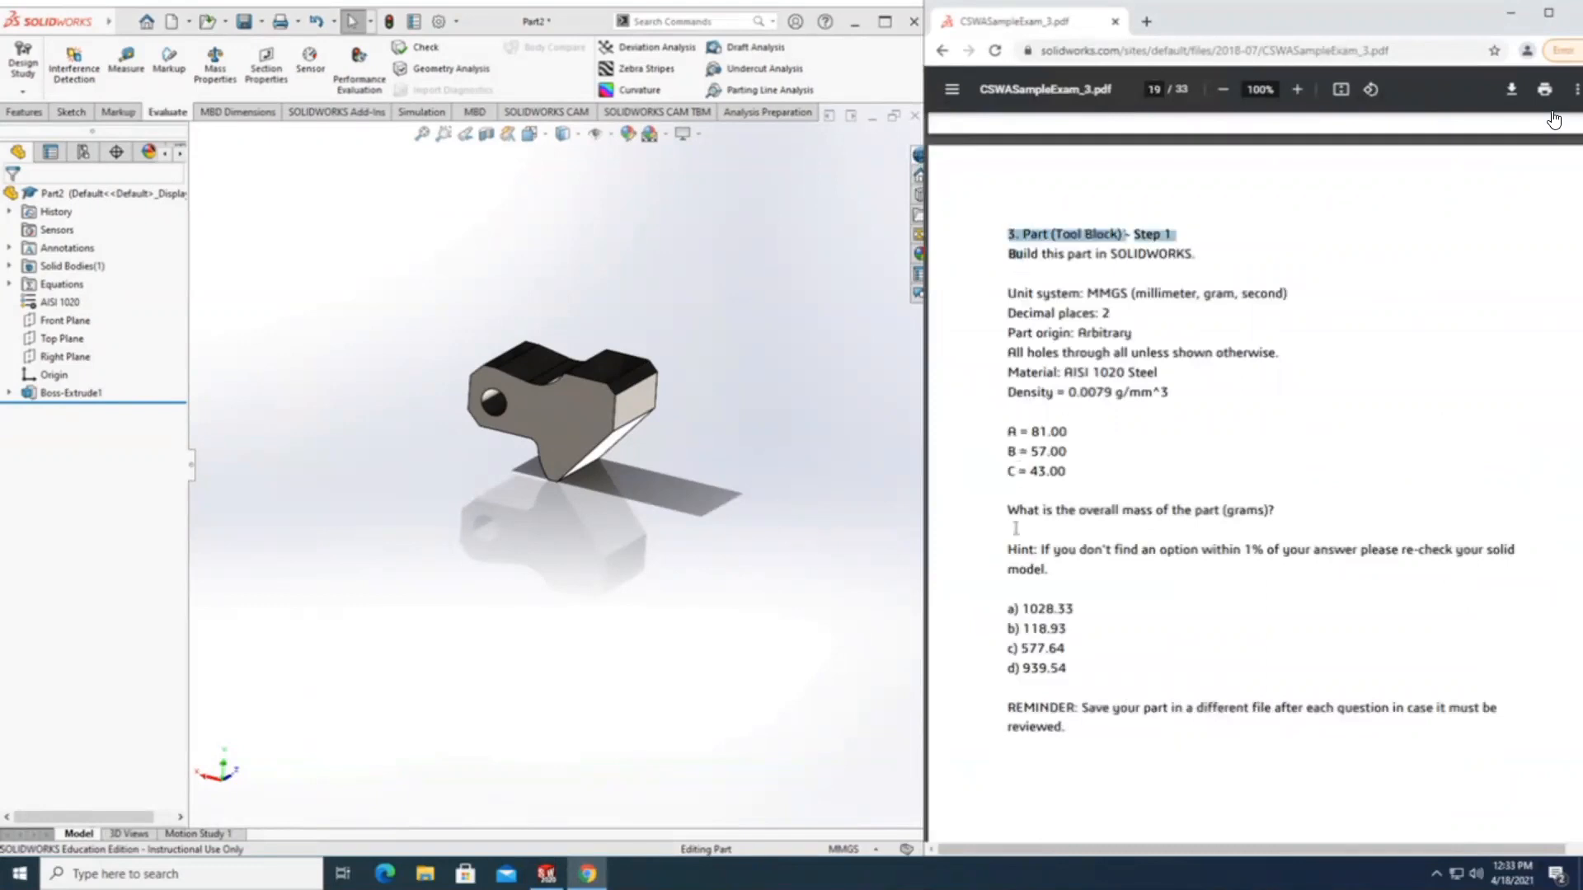
Find question 4, Part (Tool Block) - Step 2, in the exam PDF and highlight its instruction to modify the previous part.
scroll(1016, 528, down, 7)
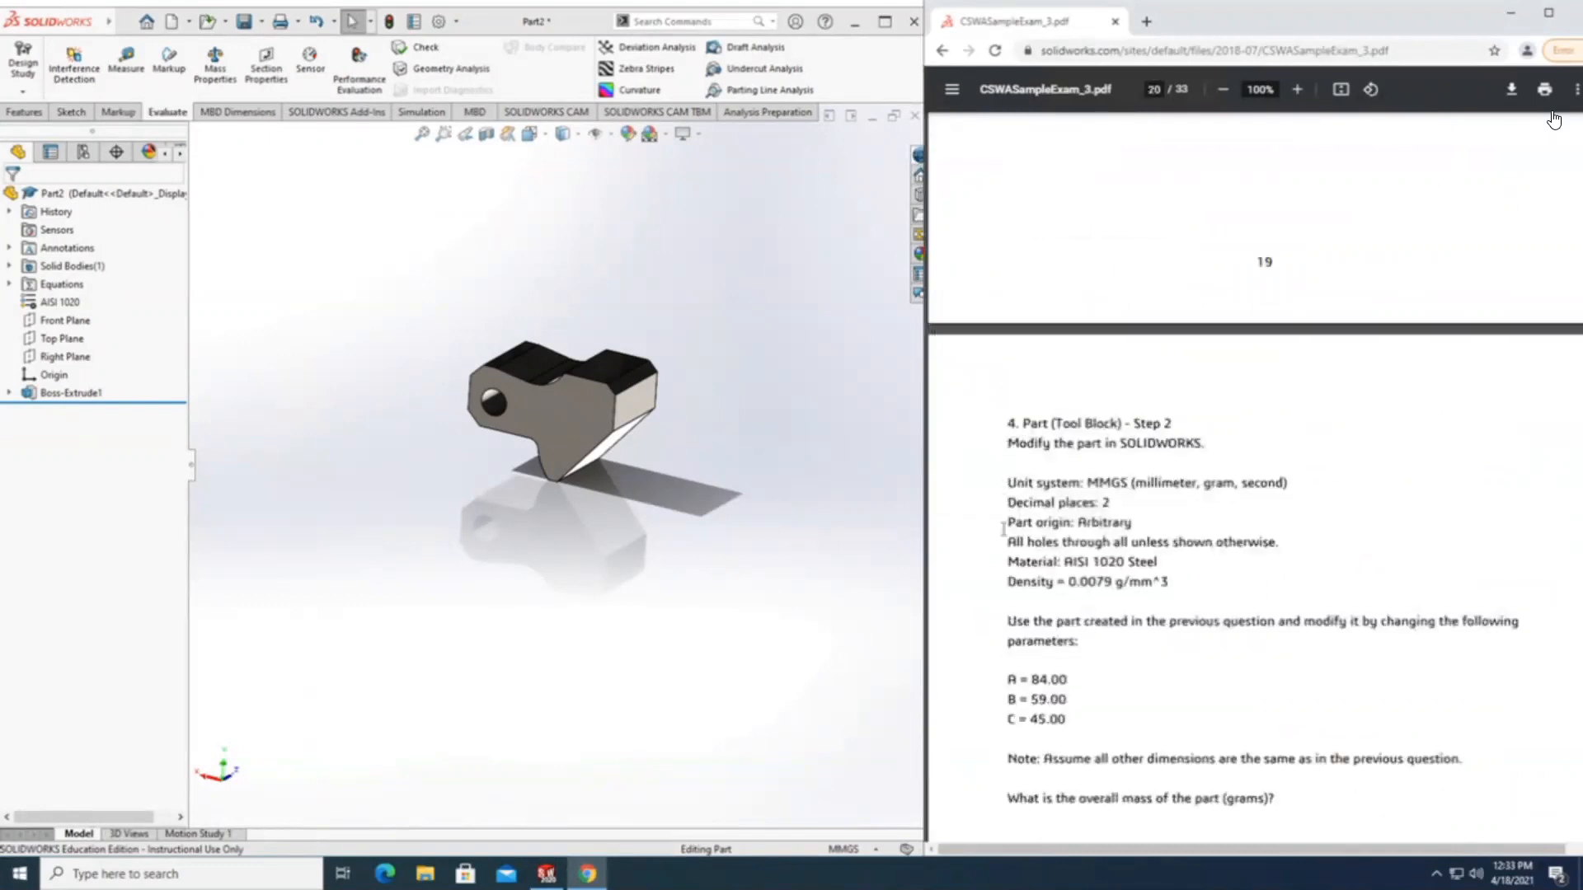
drag(1008, 621, 1346, 624)
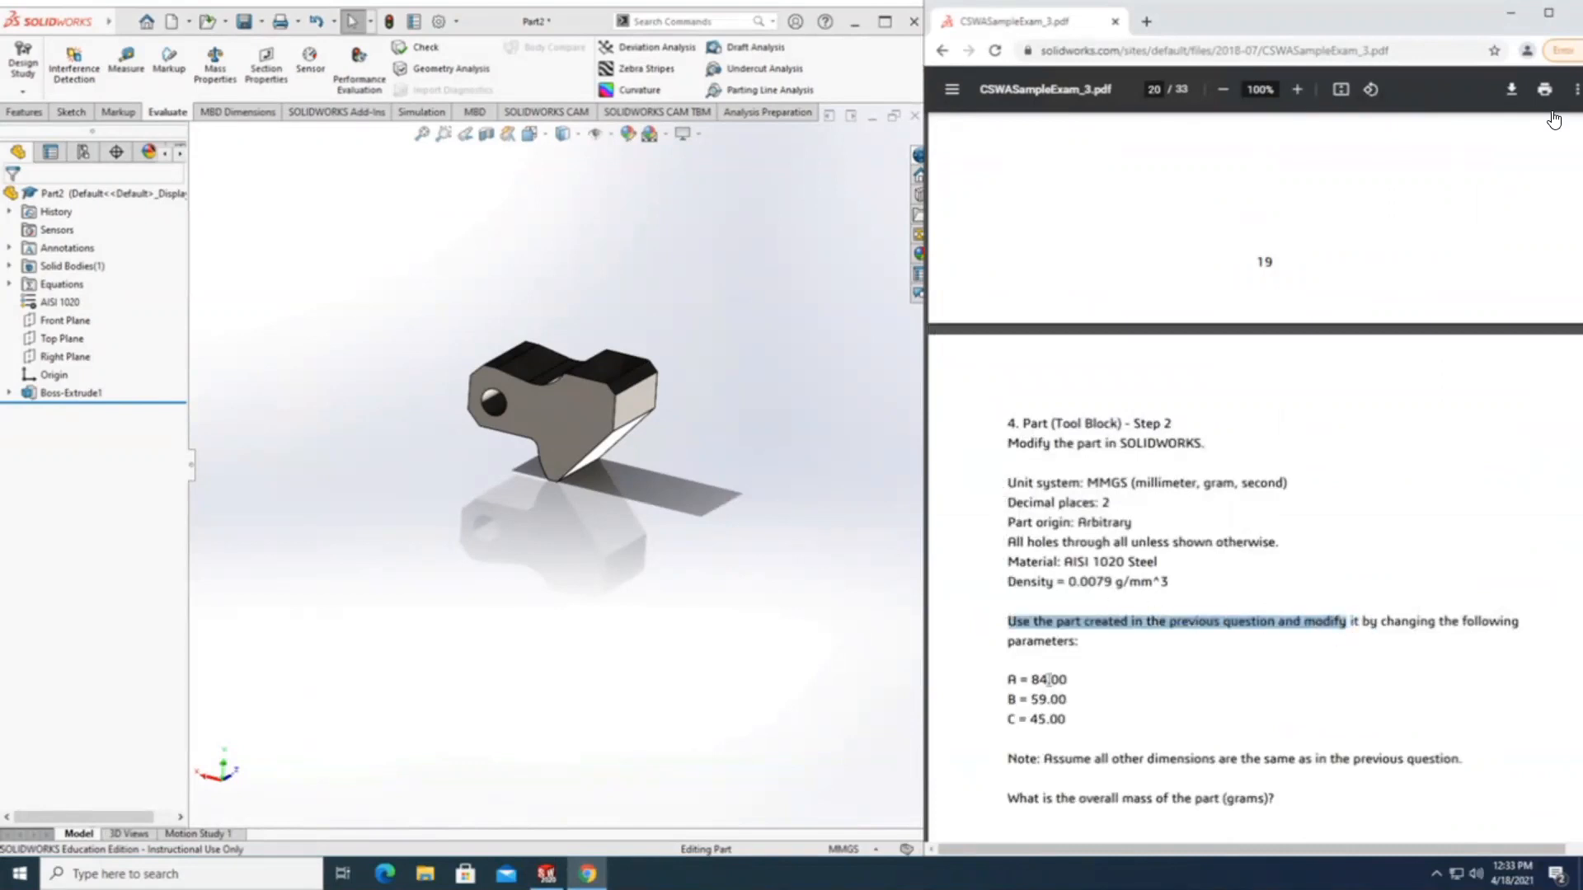
scroll(1018, 668, down, 2)
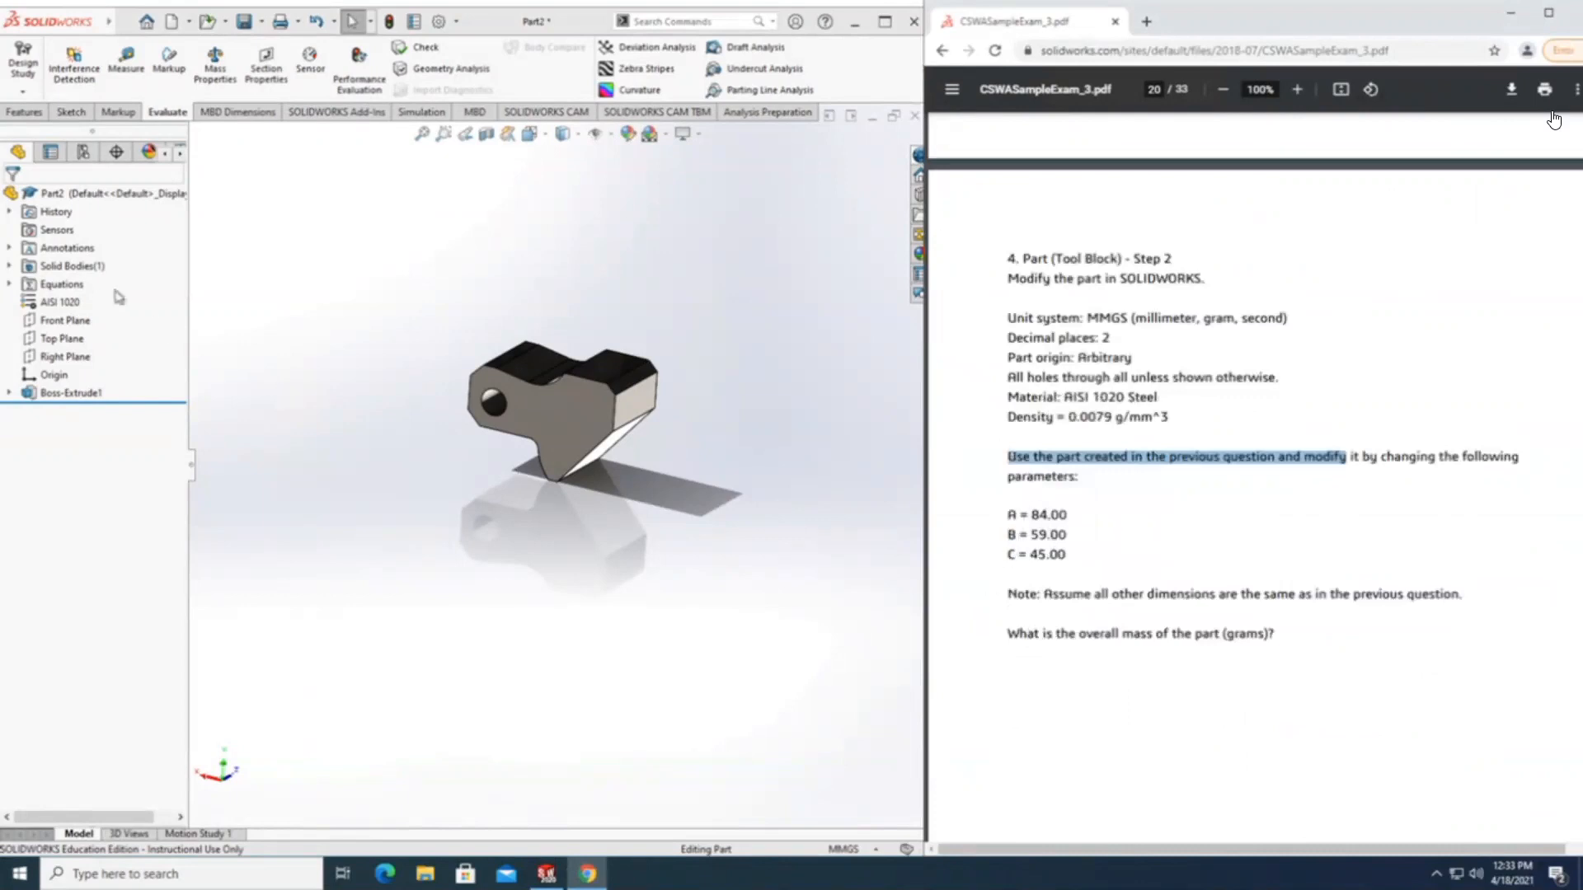
Open the part's equations for editing and set global variable A to 84.
click(61, 287)
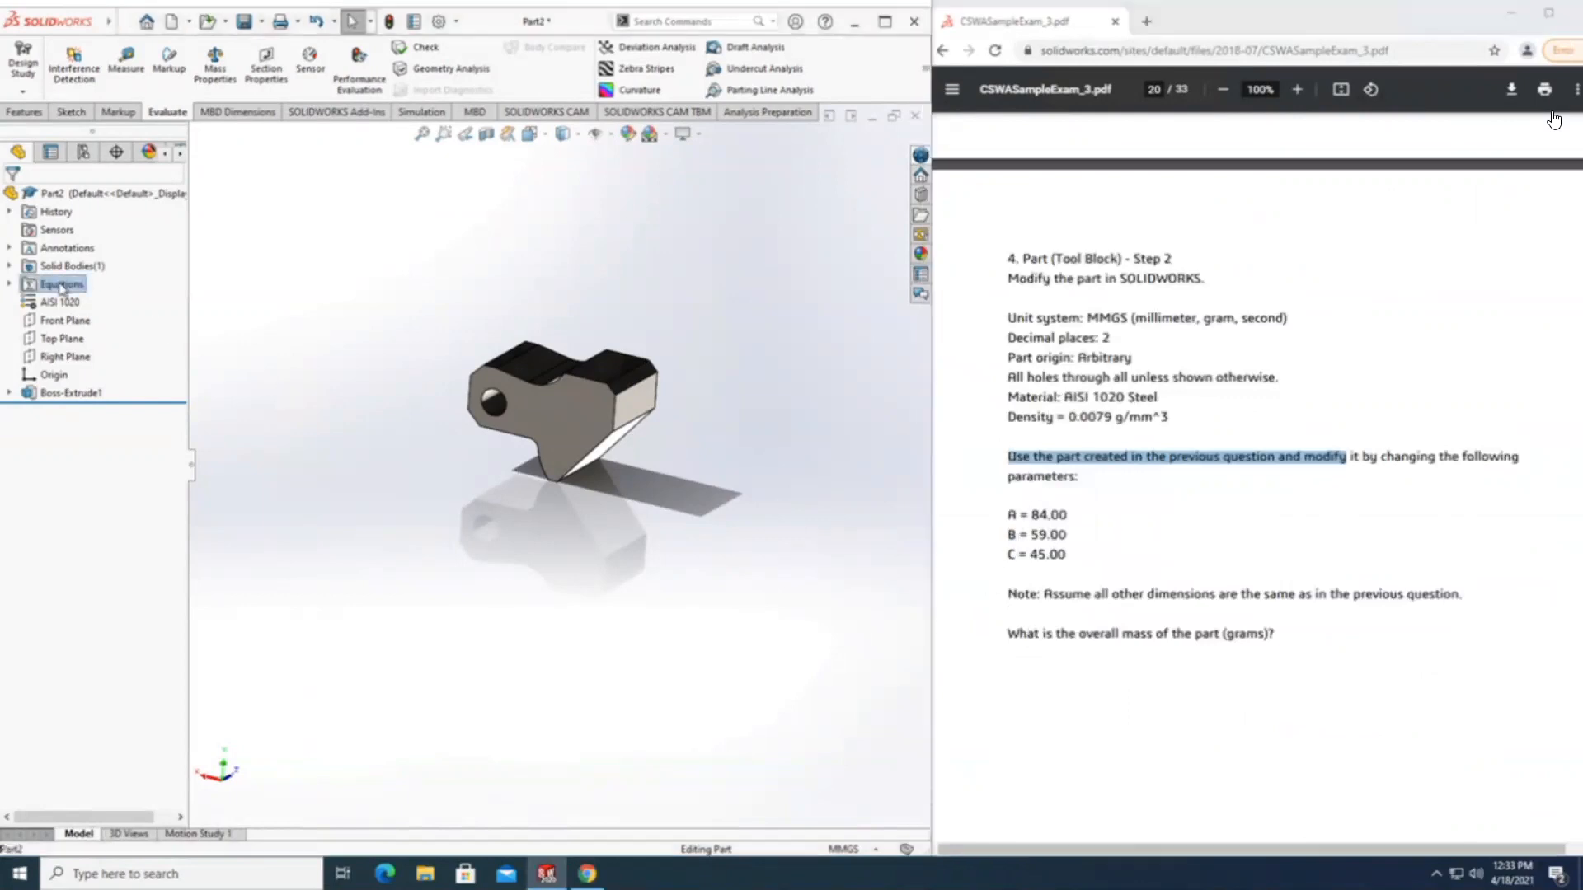
right_click(46, 288)
click(80, 296)
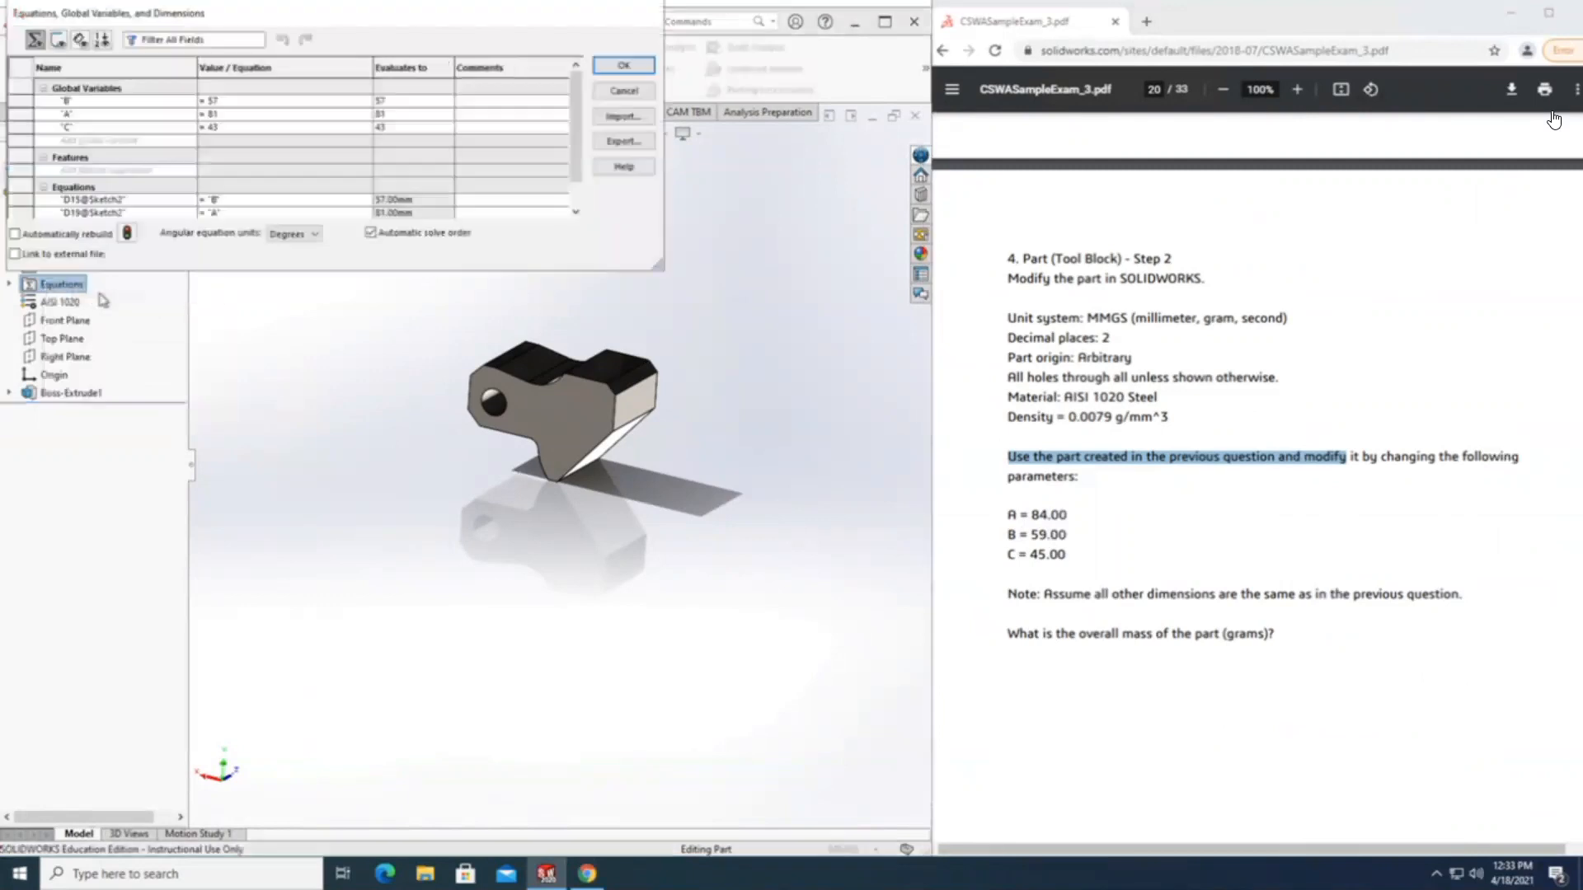
click(244, 114)
key(BackSpace)
text(4)
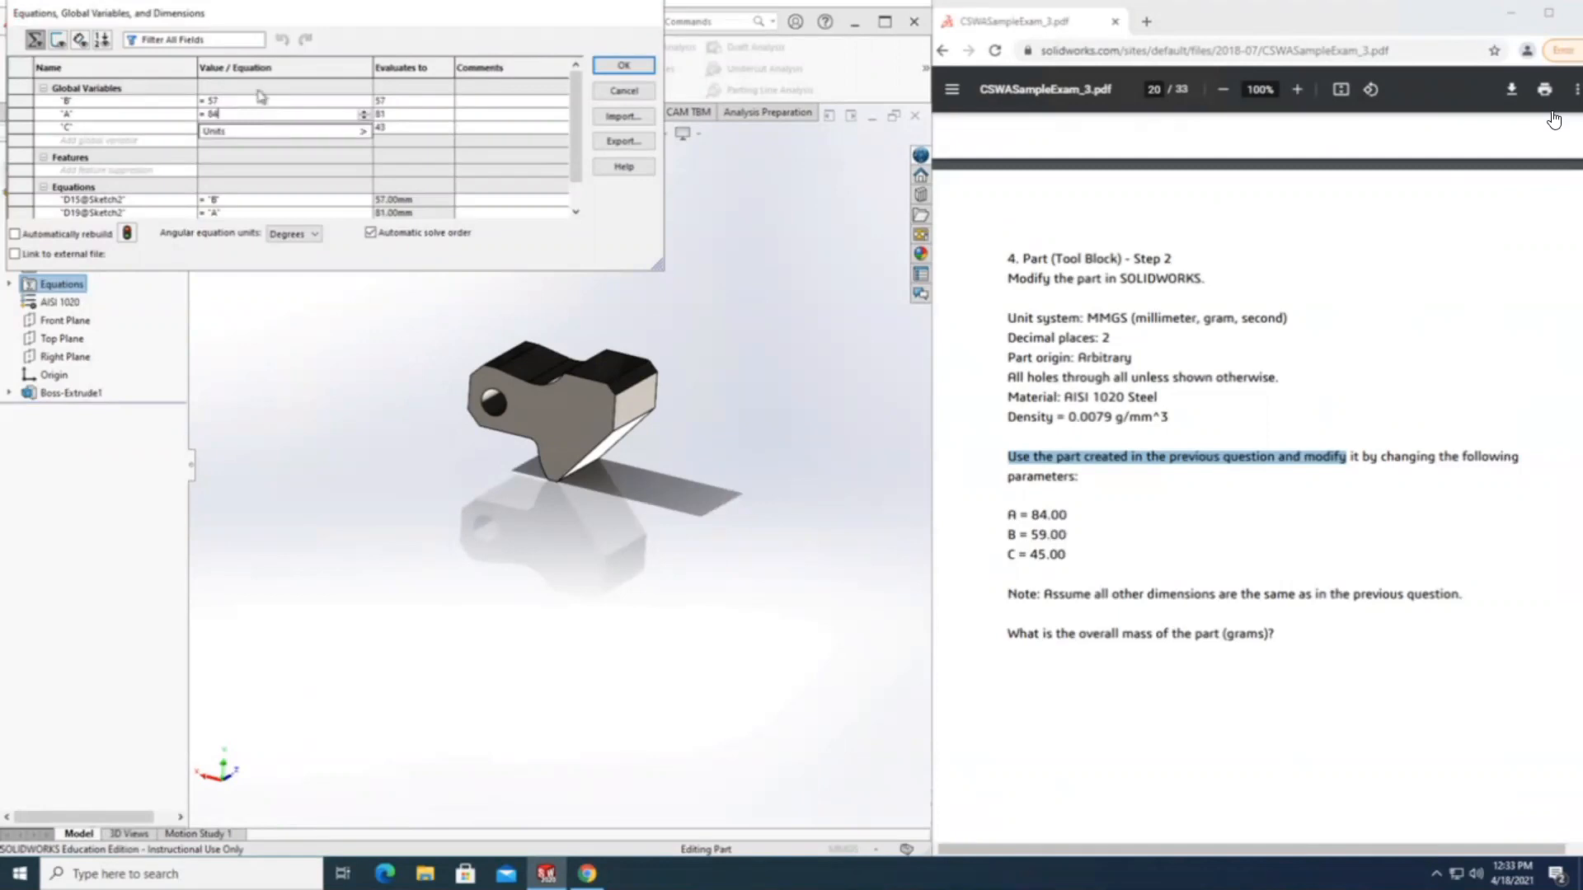
Set global variable B to 59 in the part's equations.
click(261, 100)
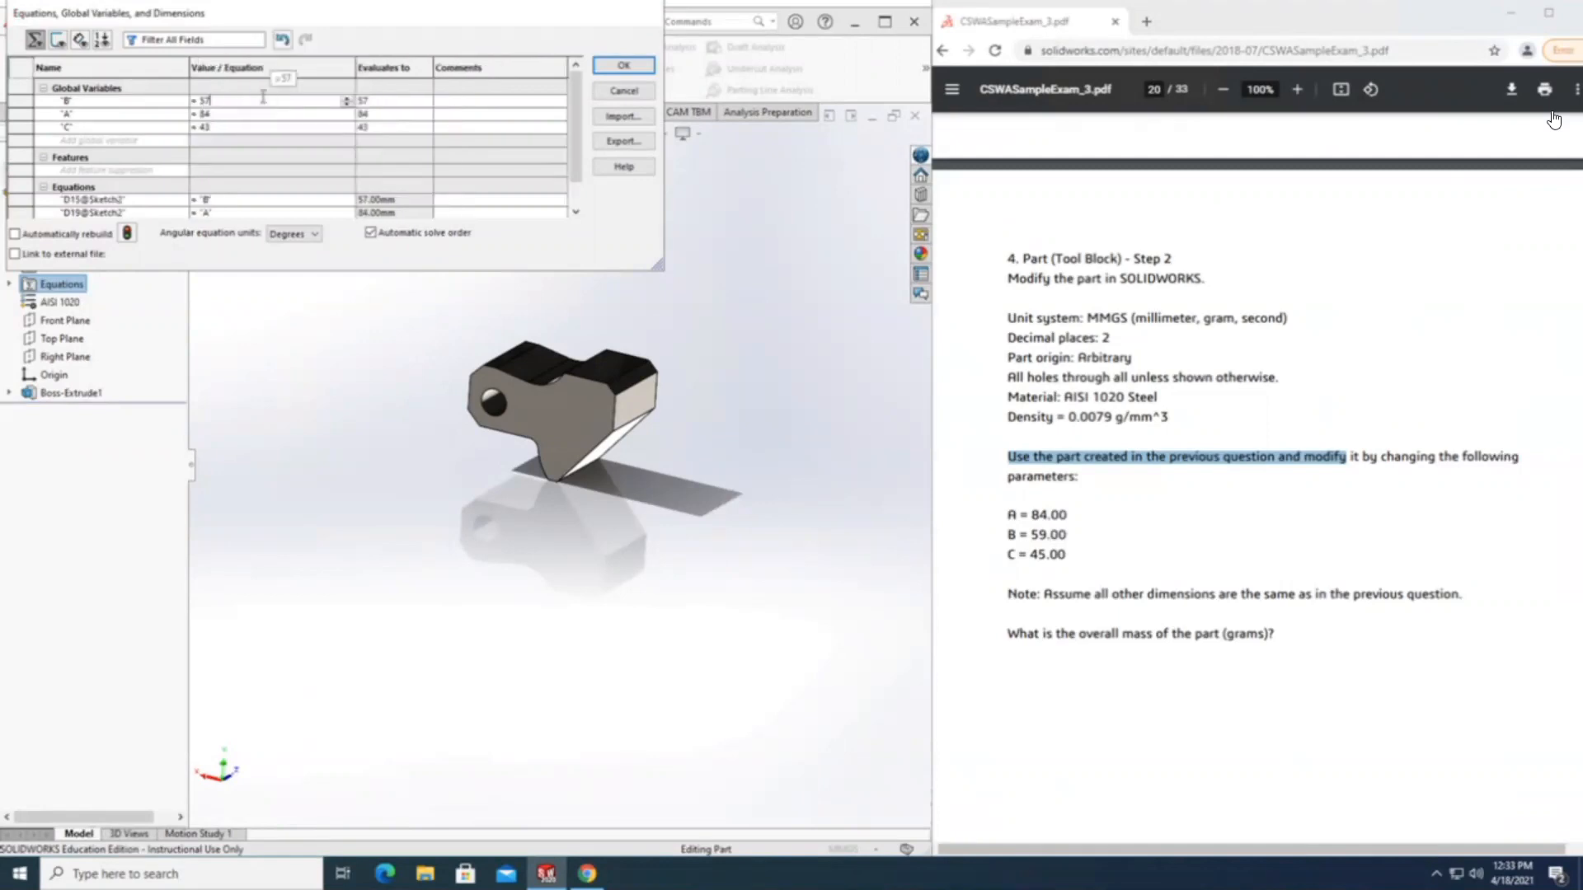
key(BackSpace)
text(9)
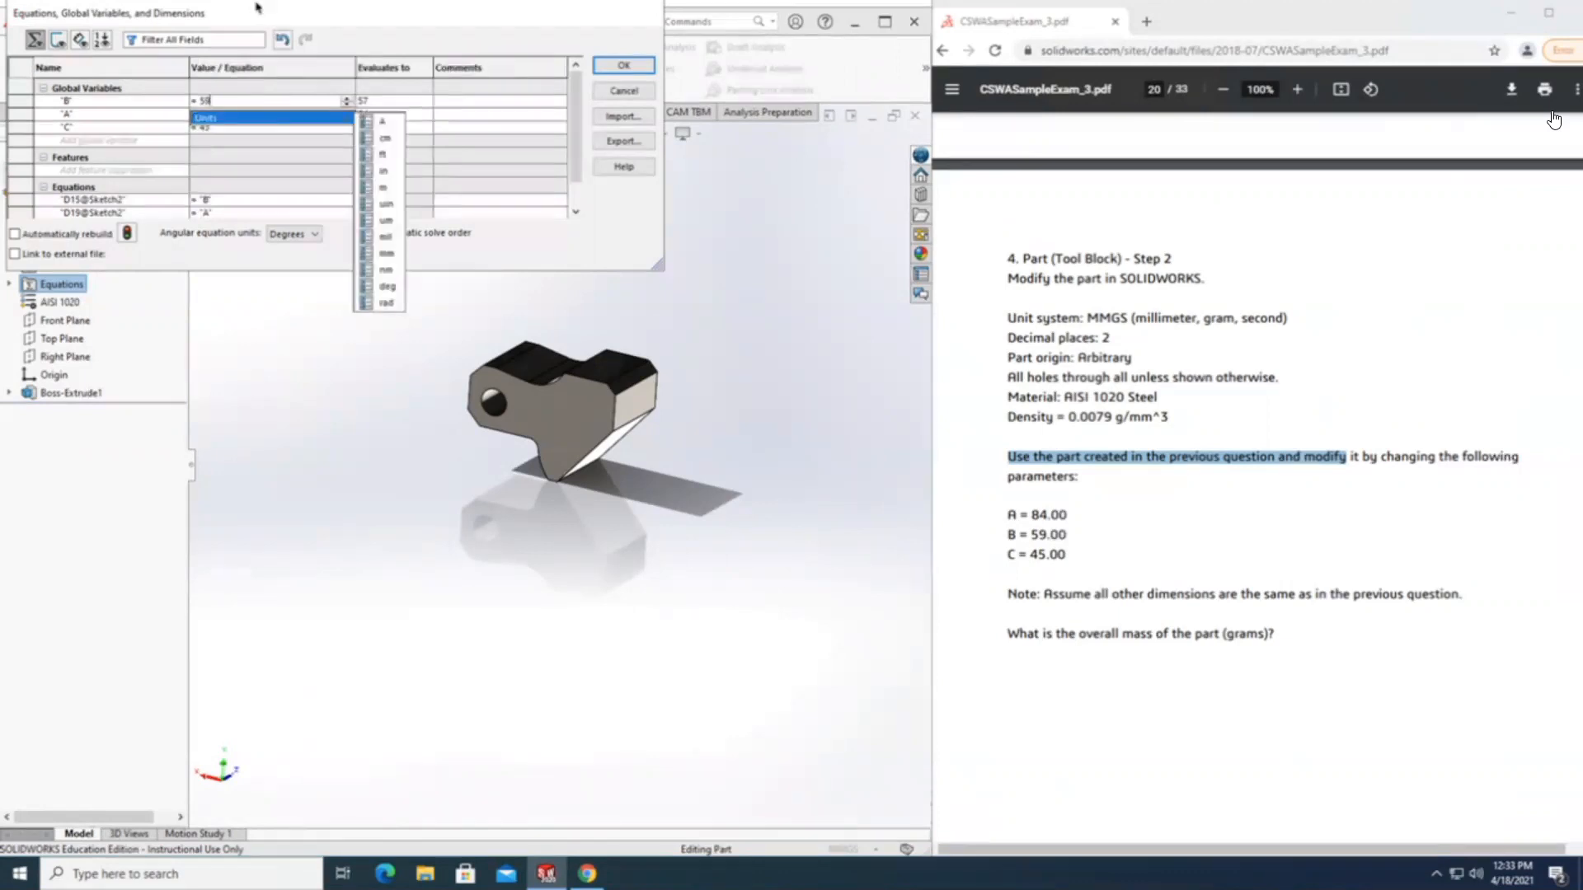
click(273, 94)
click(271, 101)
Set global variable C to 45 and apply the edited equations to the Tool Block.
click(262, 129)
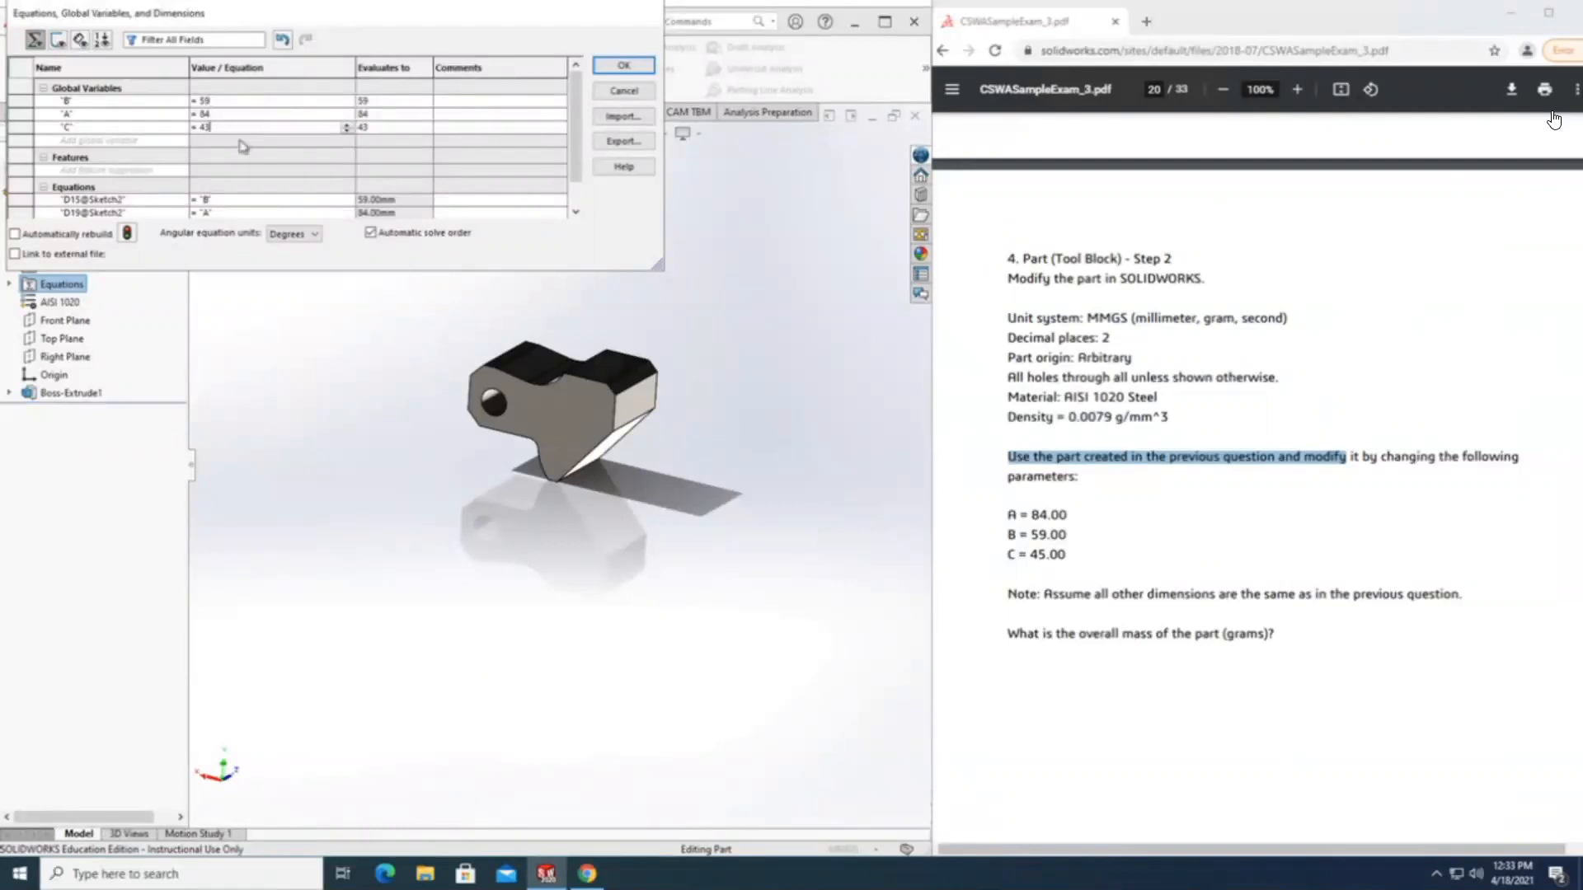
key(BackSpace)
text(5)
key(Tab)
click(620, 66)
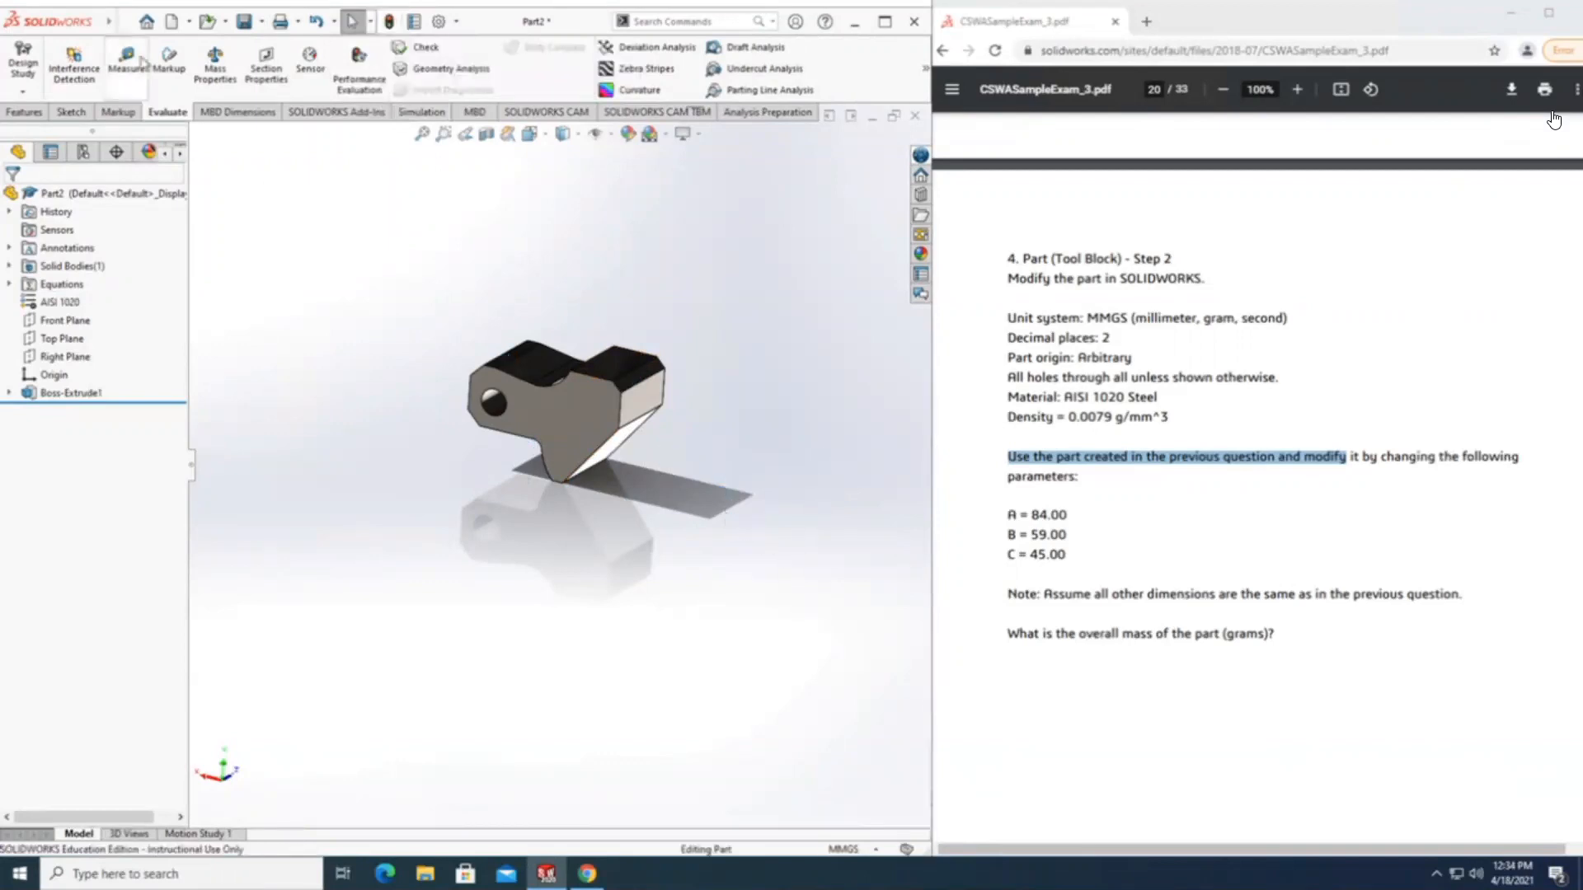
Evaluate the modified Tool Block's mass properties and highlight the mass line alongside question 4's overall mass question and parameters.
click(216, 76)
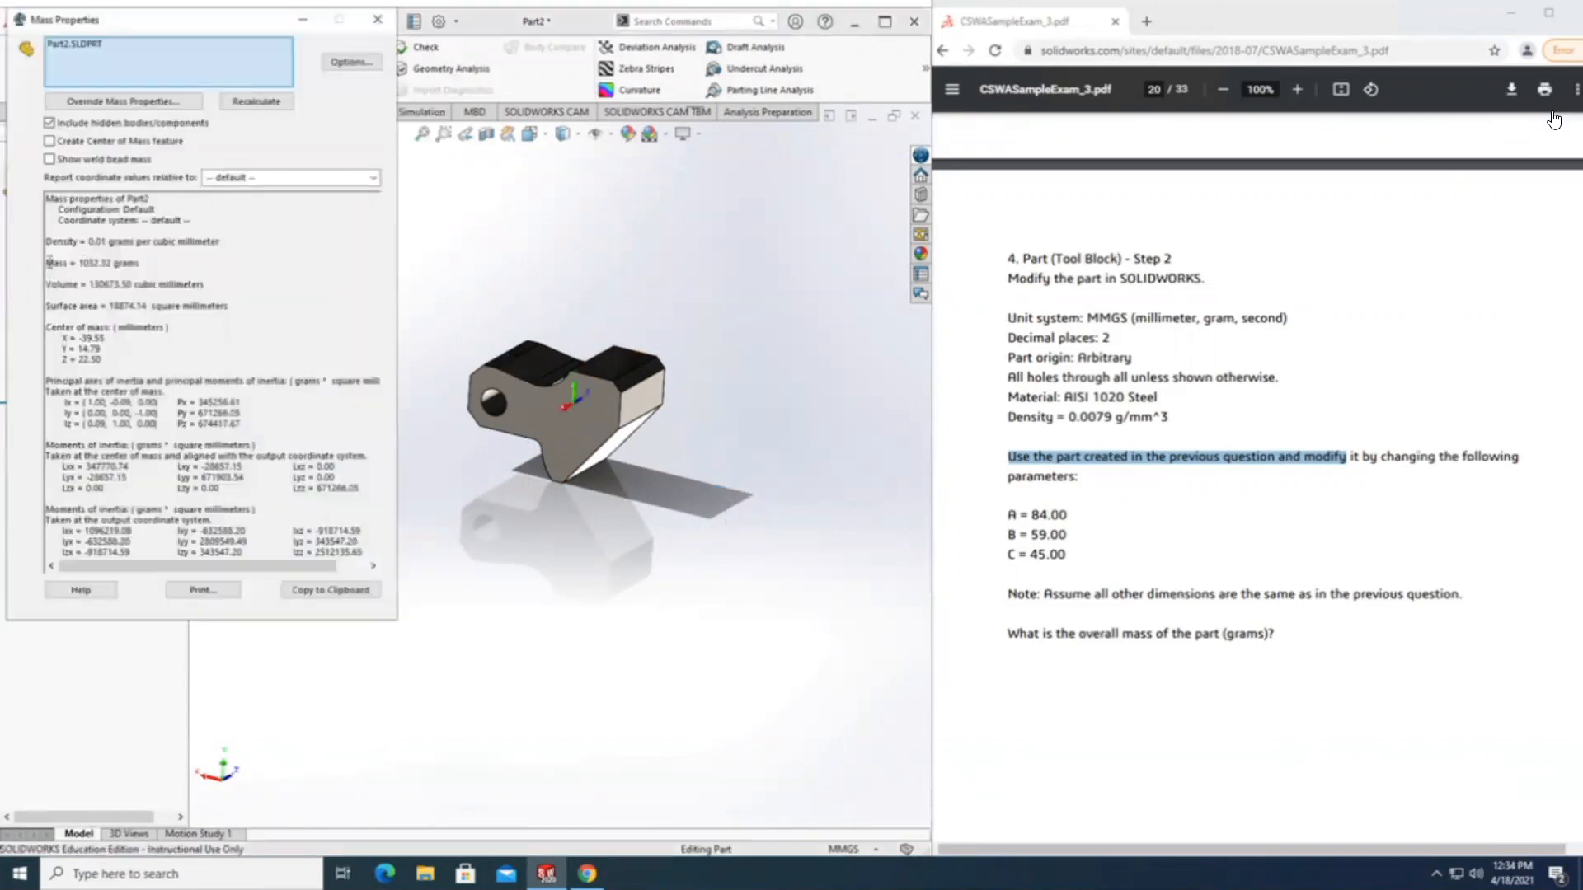
triple_click(142, 262)
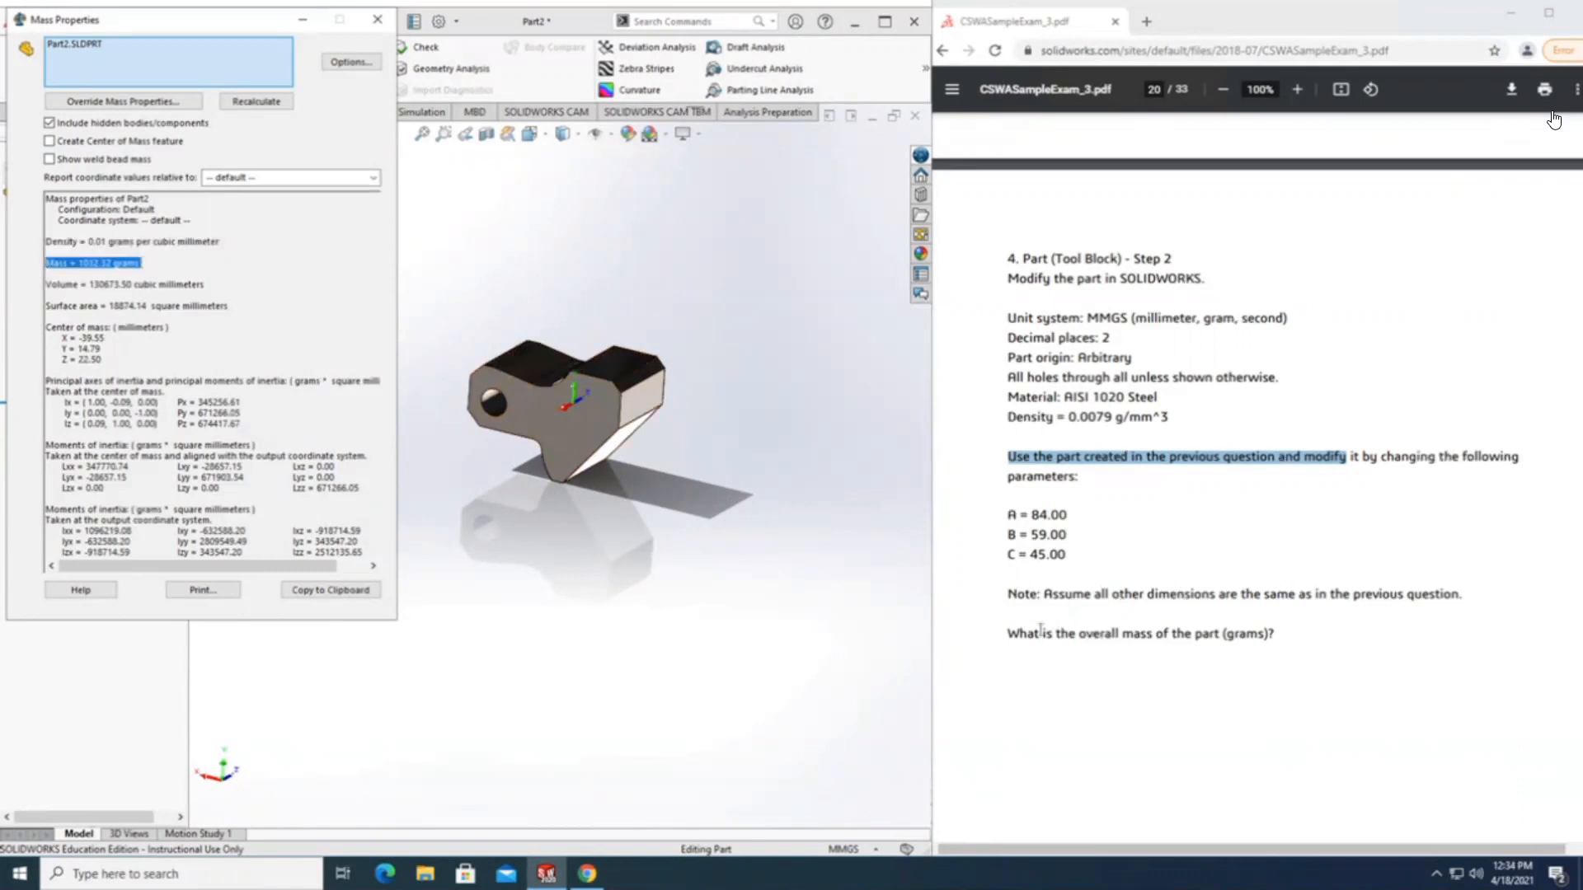
drag(1009, 633, 1270, 639)
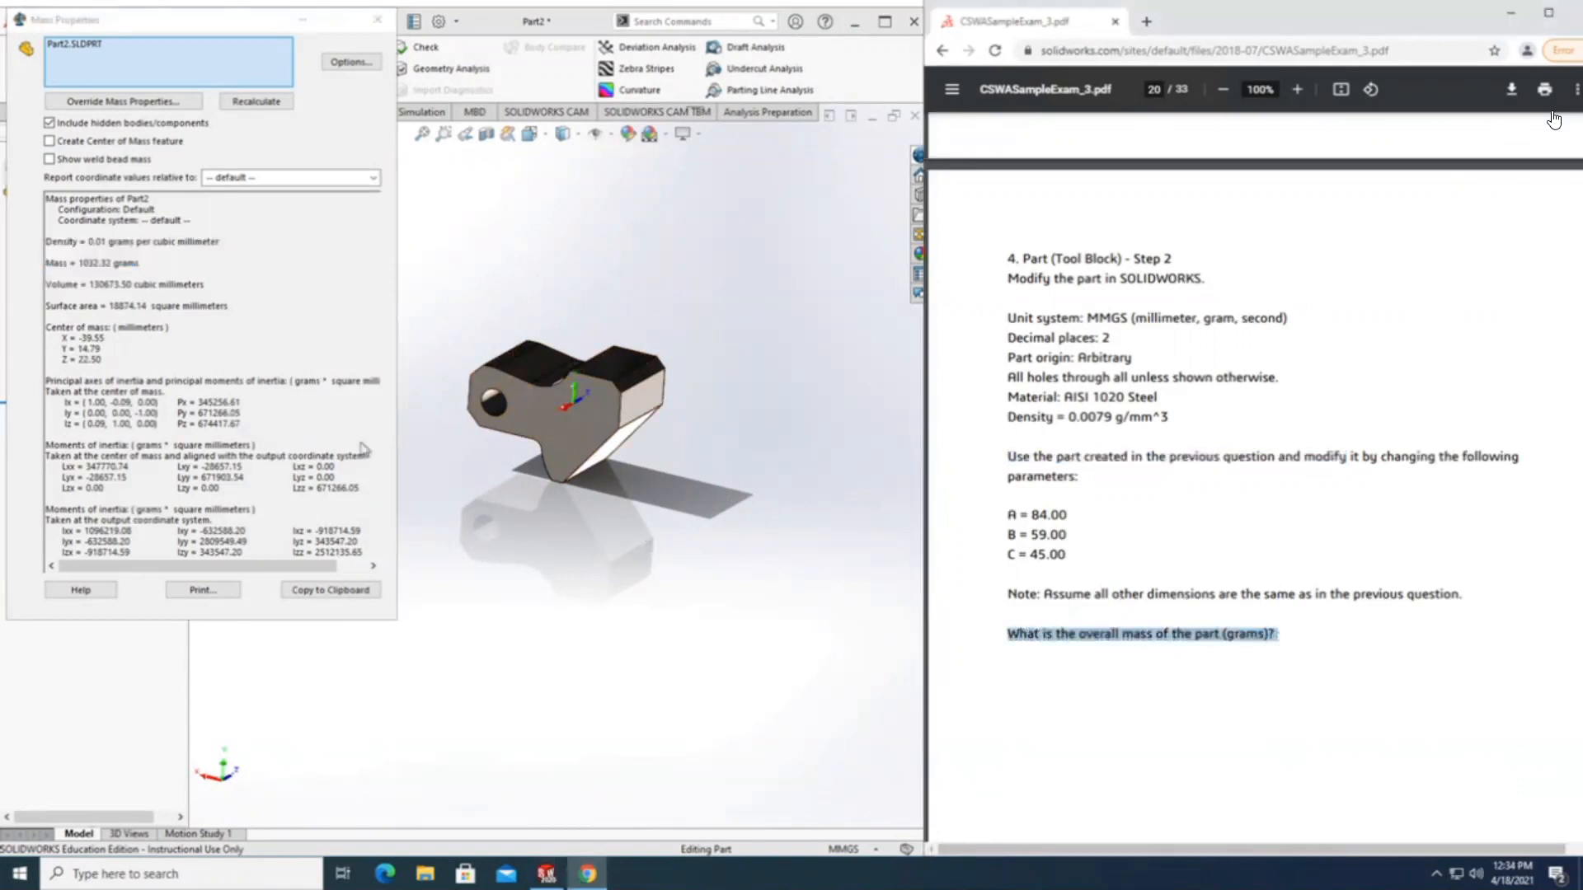
triple_click(50, 266)
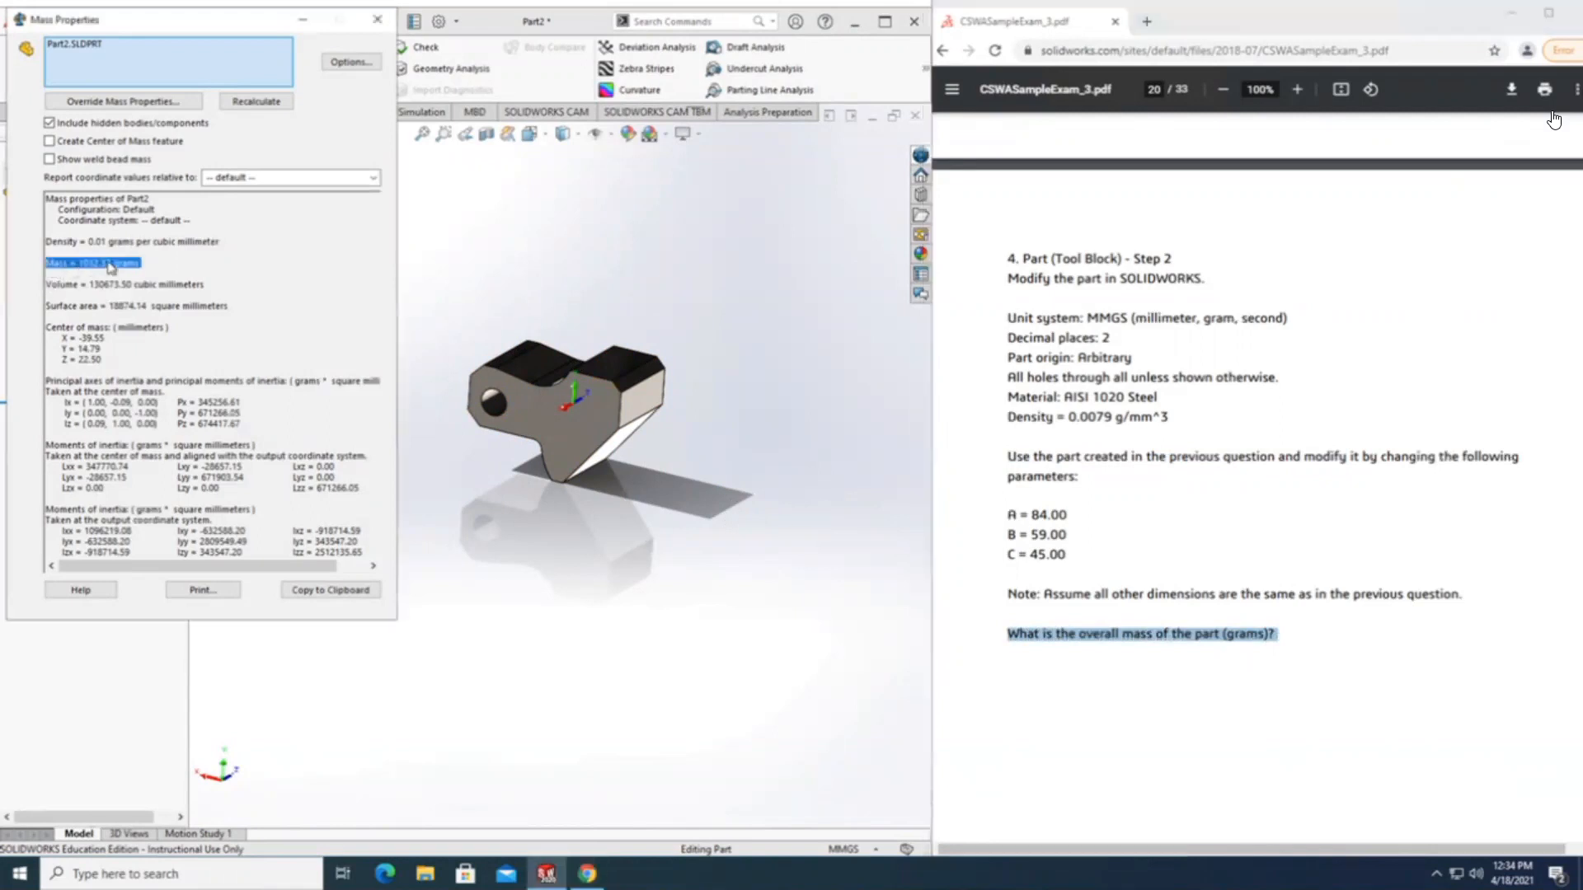
scroll(1134, 643, down, 2)
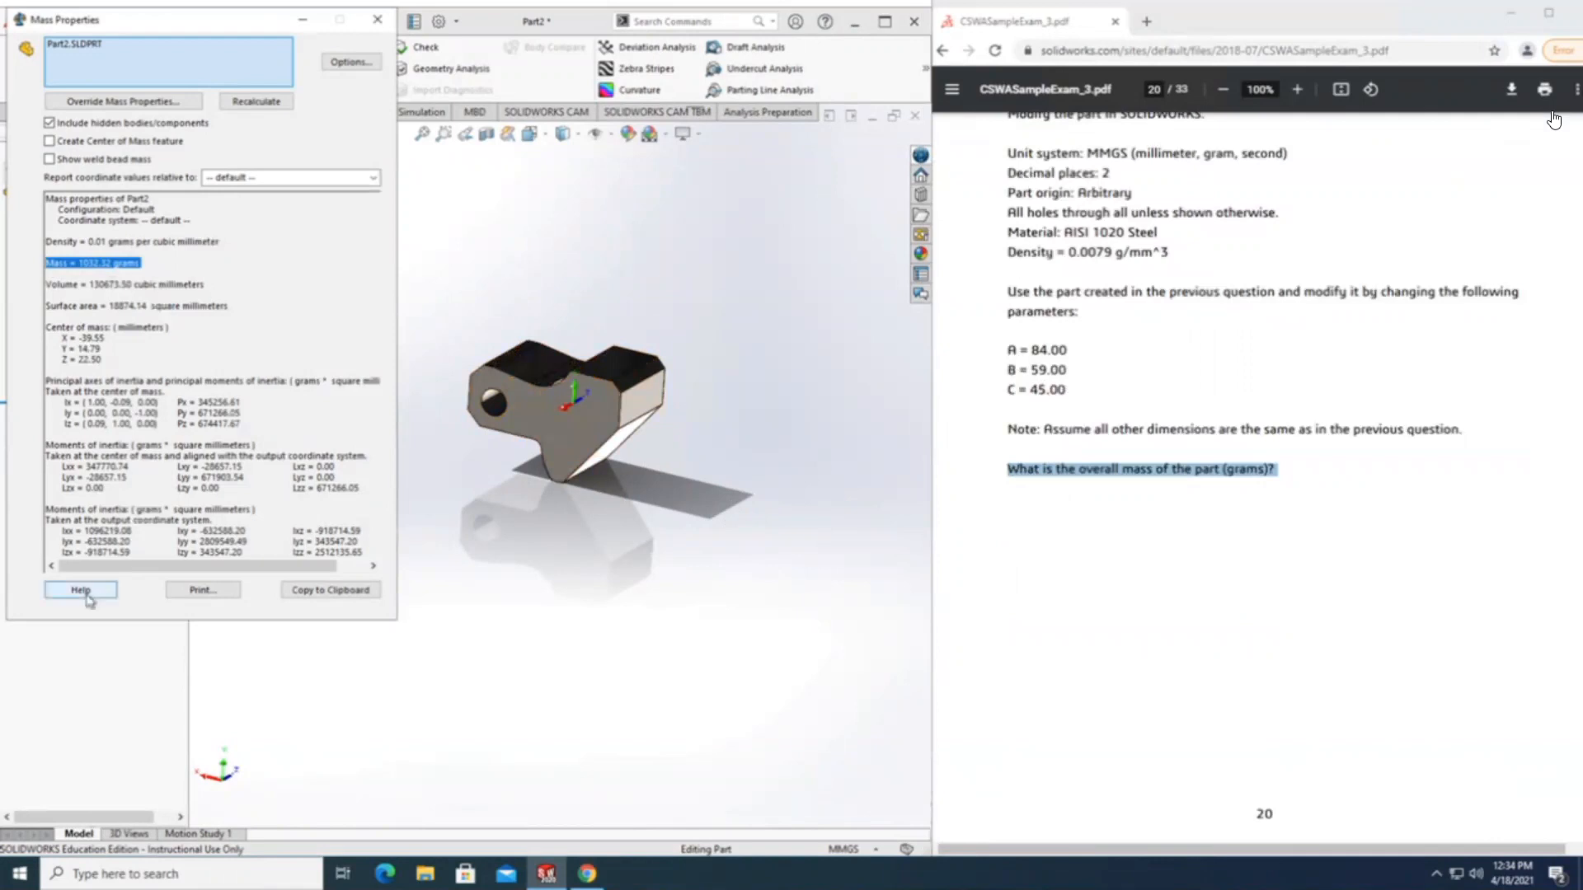
drag(1074, 389, 1019, 350)
Examine the Part Modeling (continued) drawings for question 5 on page 21, then close the mass report.
scroll(1083, 506, down, 7)
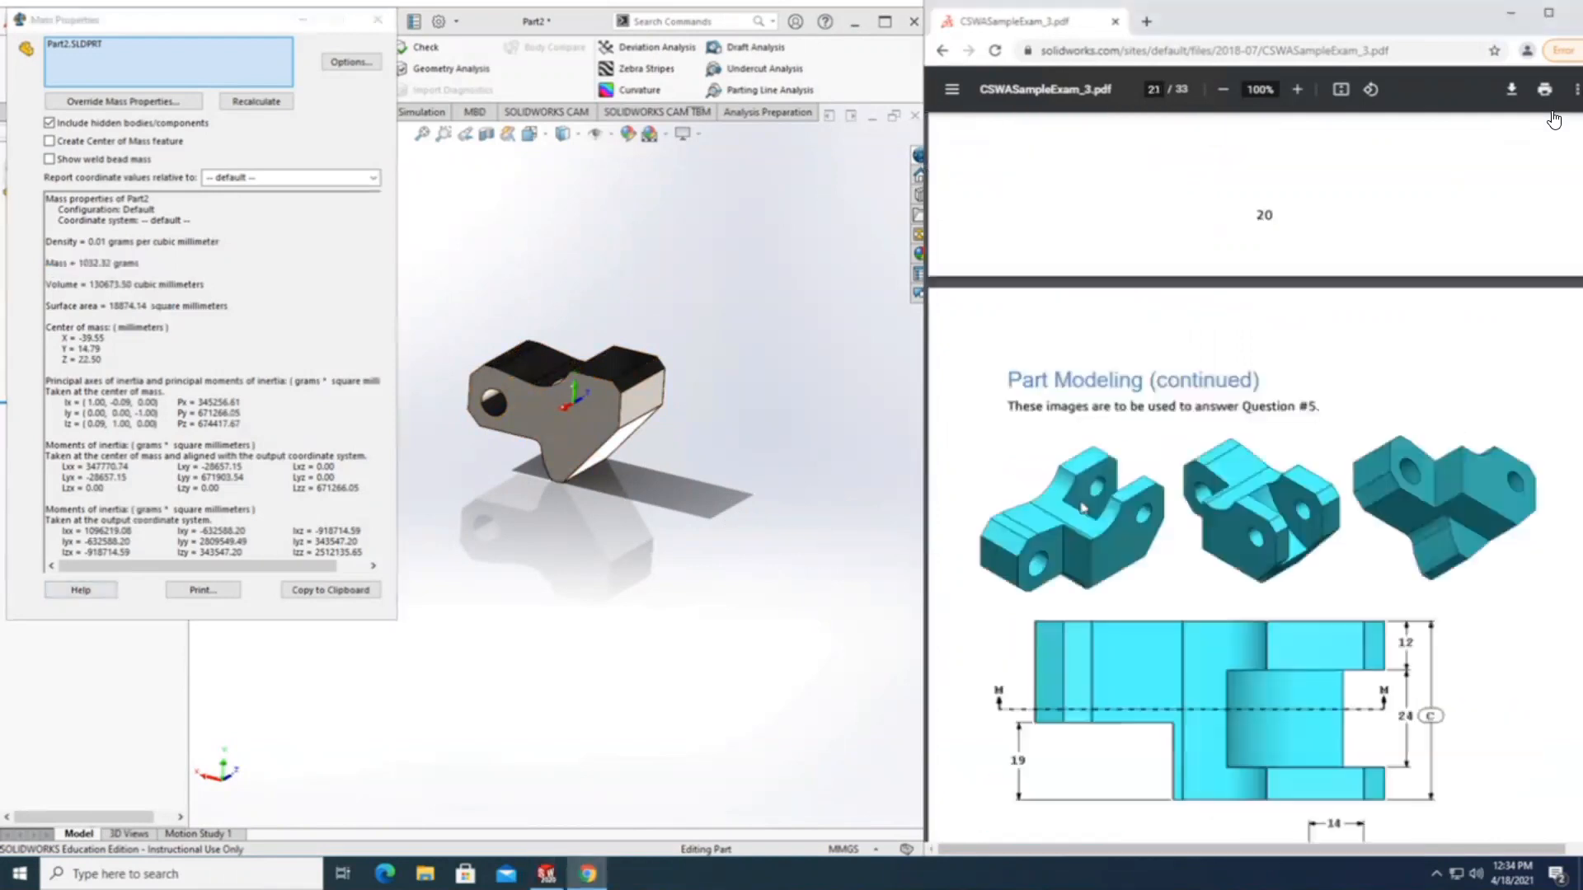
scroll(1083, 508, down, 2)
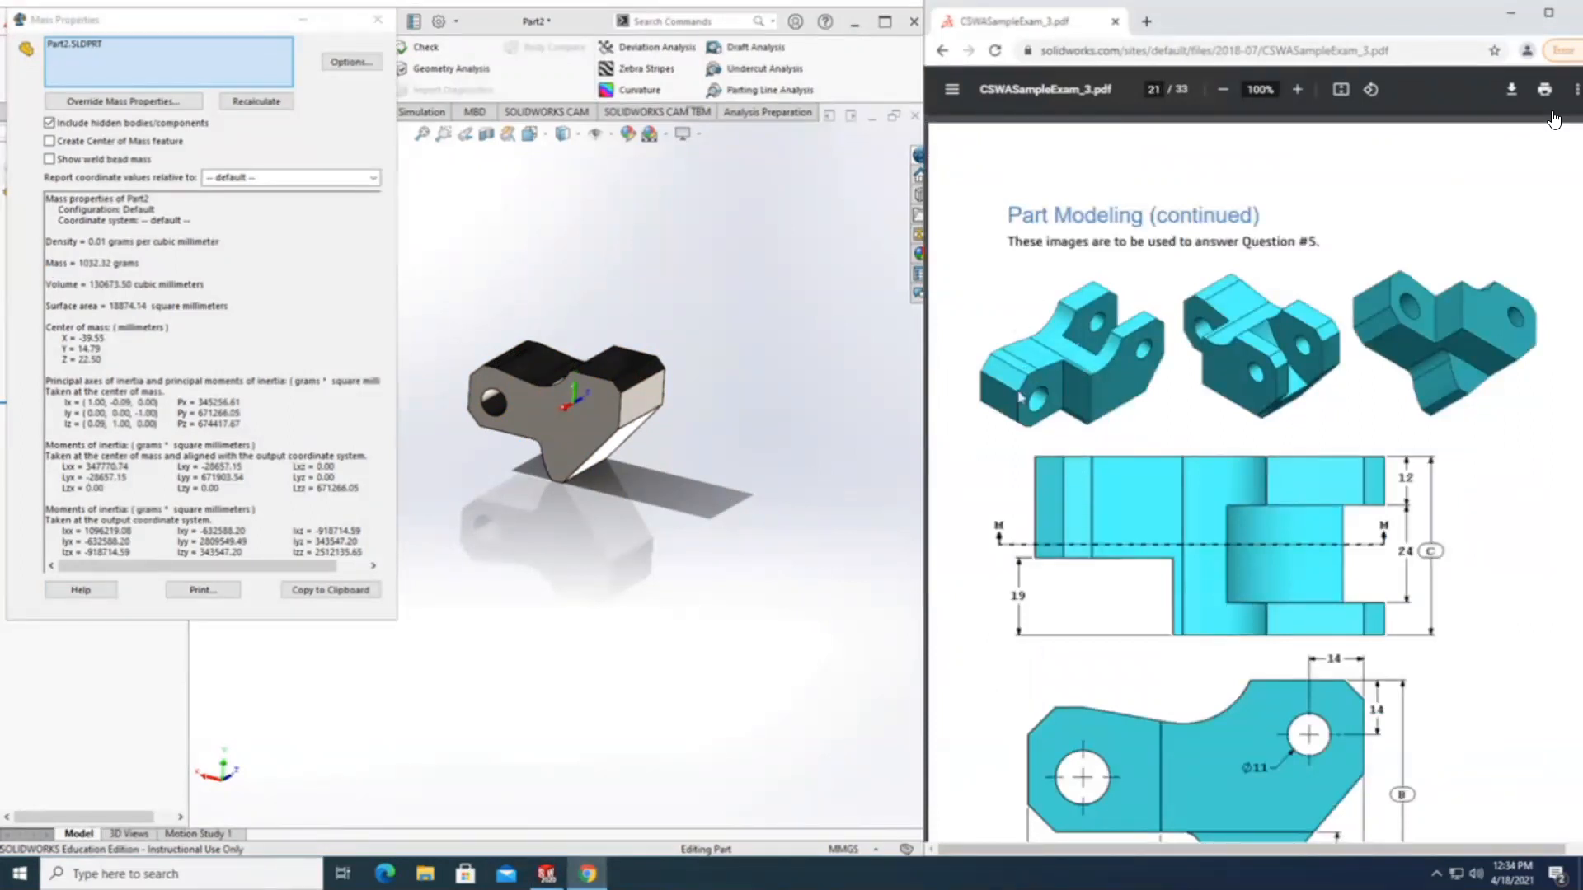
scroll(1243, 571, down, 2)
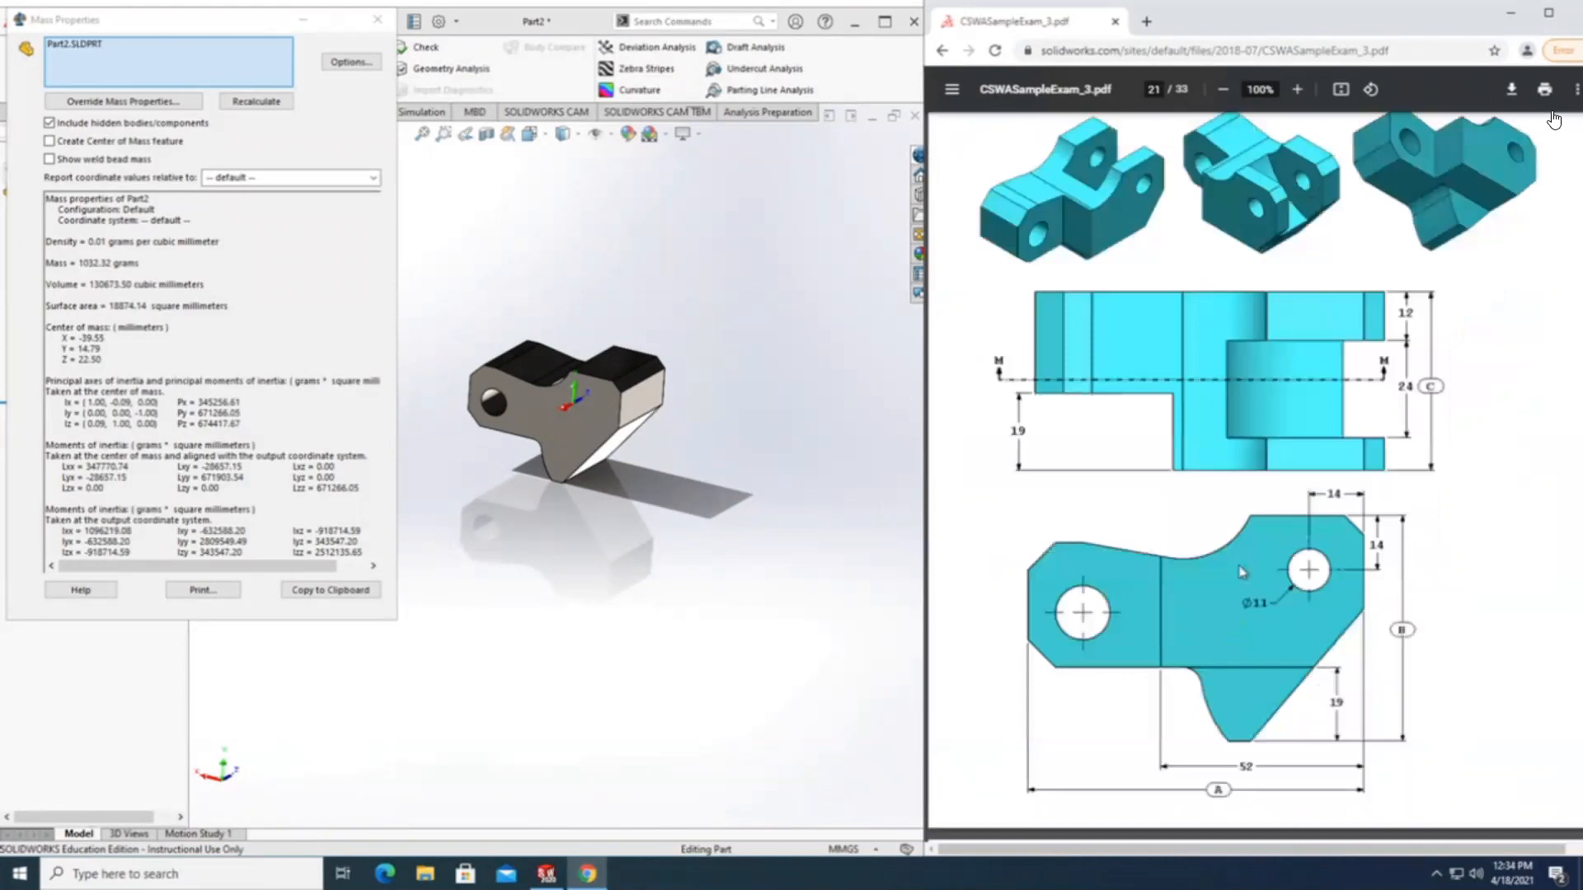
scroll(1225, 580, up, 2)
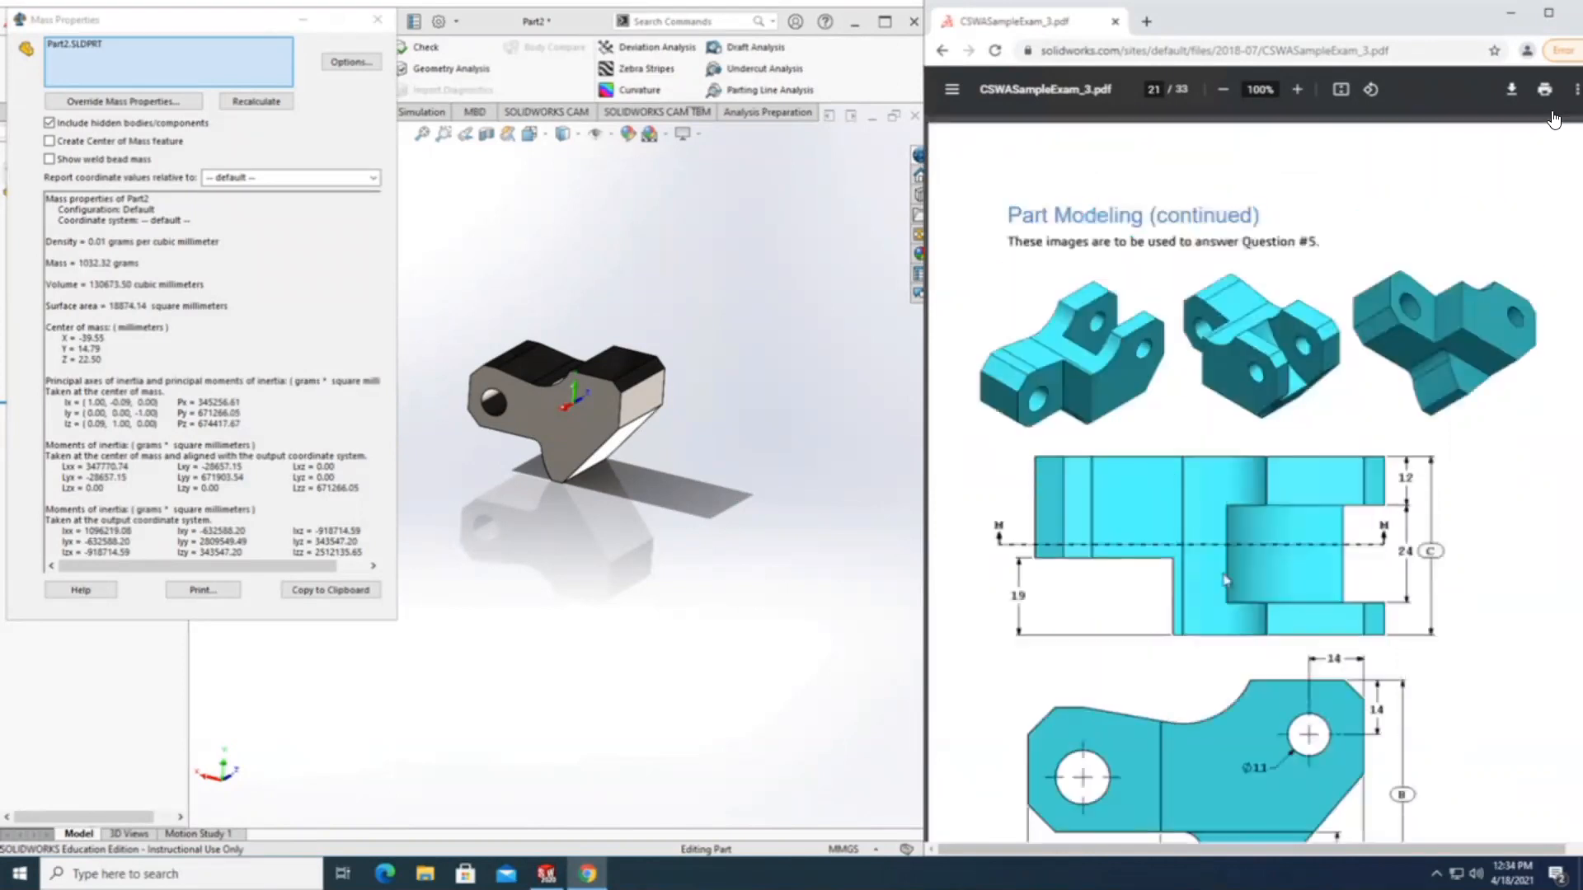
drag(268, 27, 615, 188)
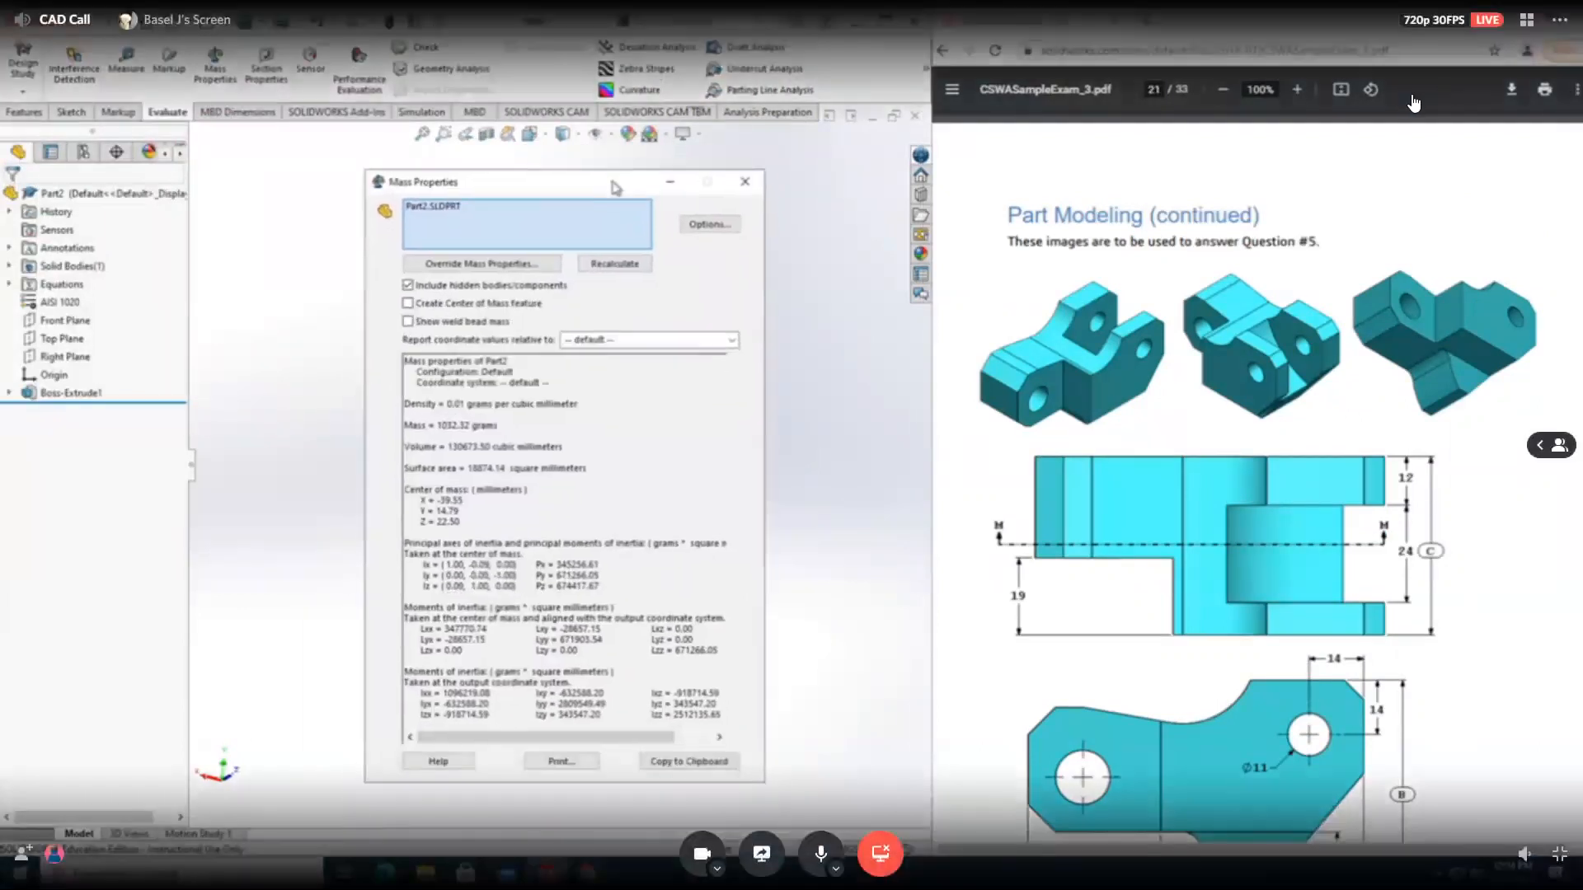
click(743, 188)
Look through the side view, Section M-M and the requirements of question 5, Part (Tool Block) - Step 3, on pages 22 and 23.
scroll(990, 396, down, 10)
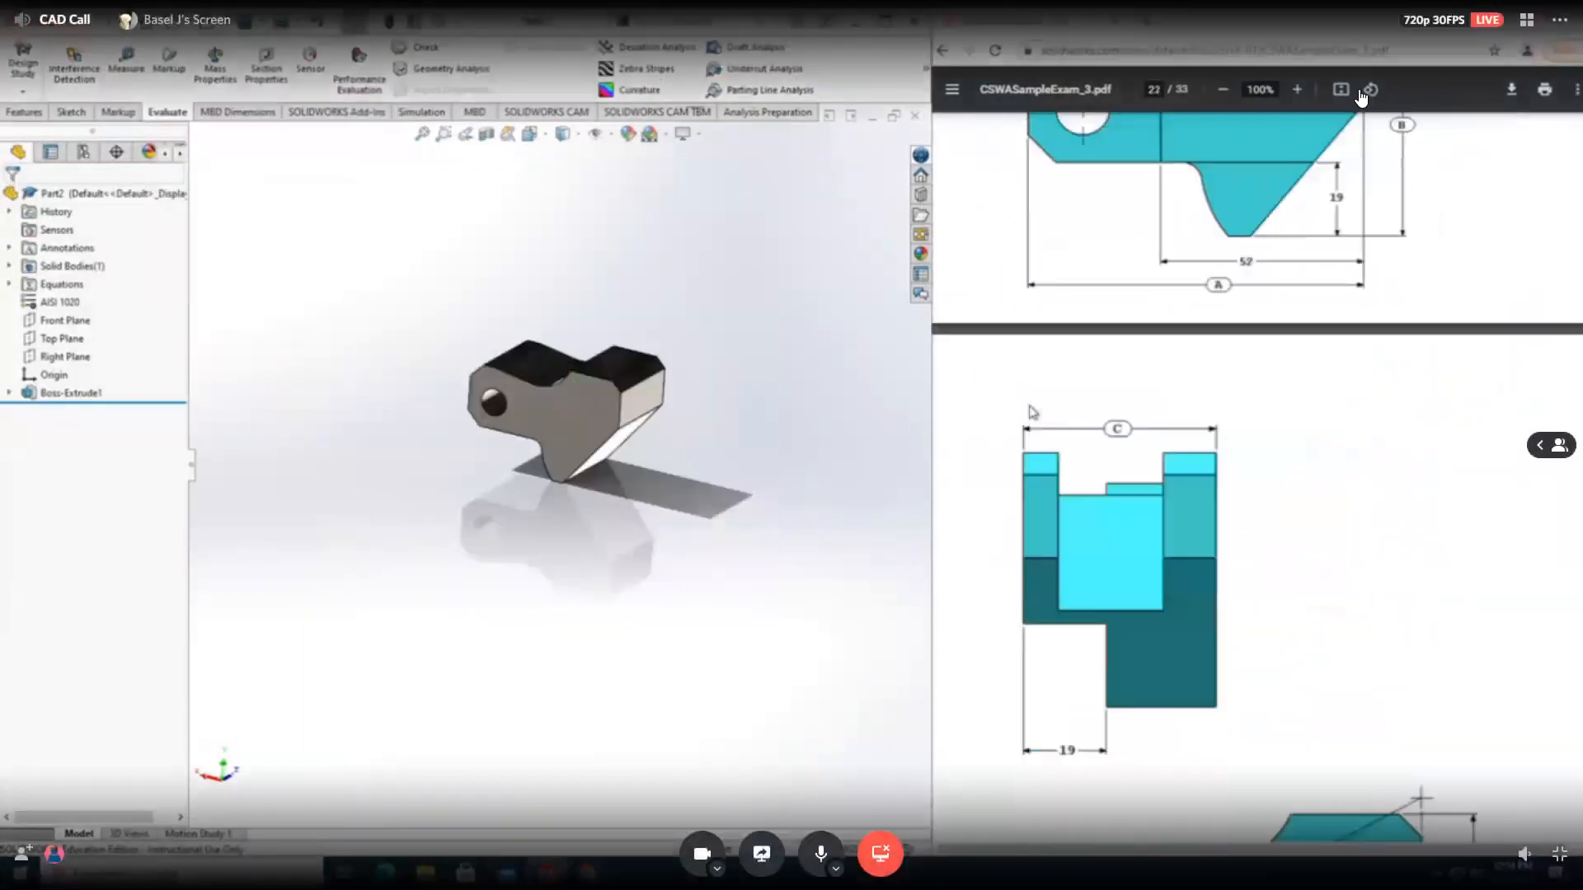
scroll(1029, 430, down, 8)
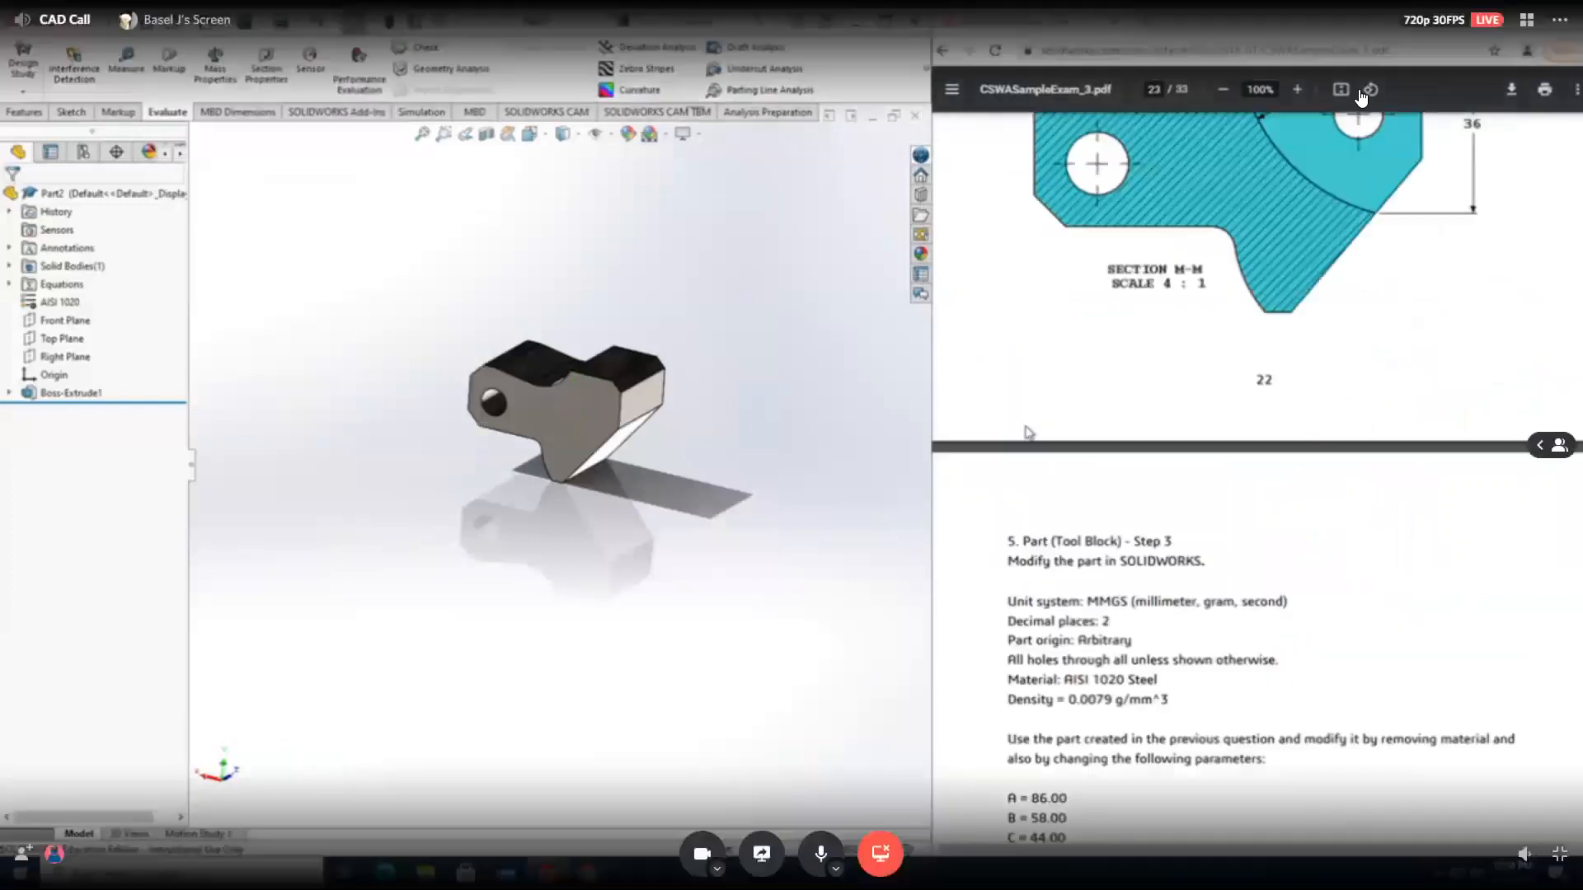
scroll(1028, 433, up, 7)
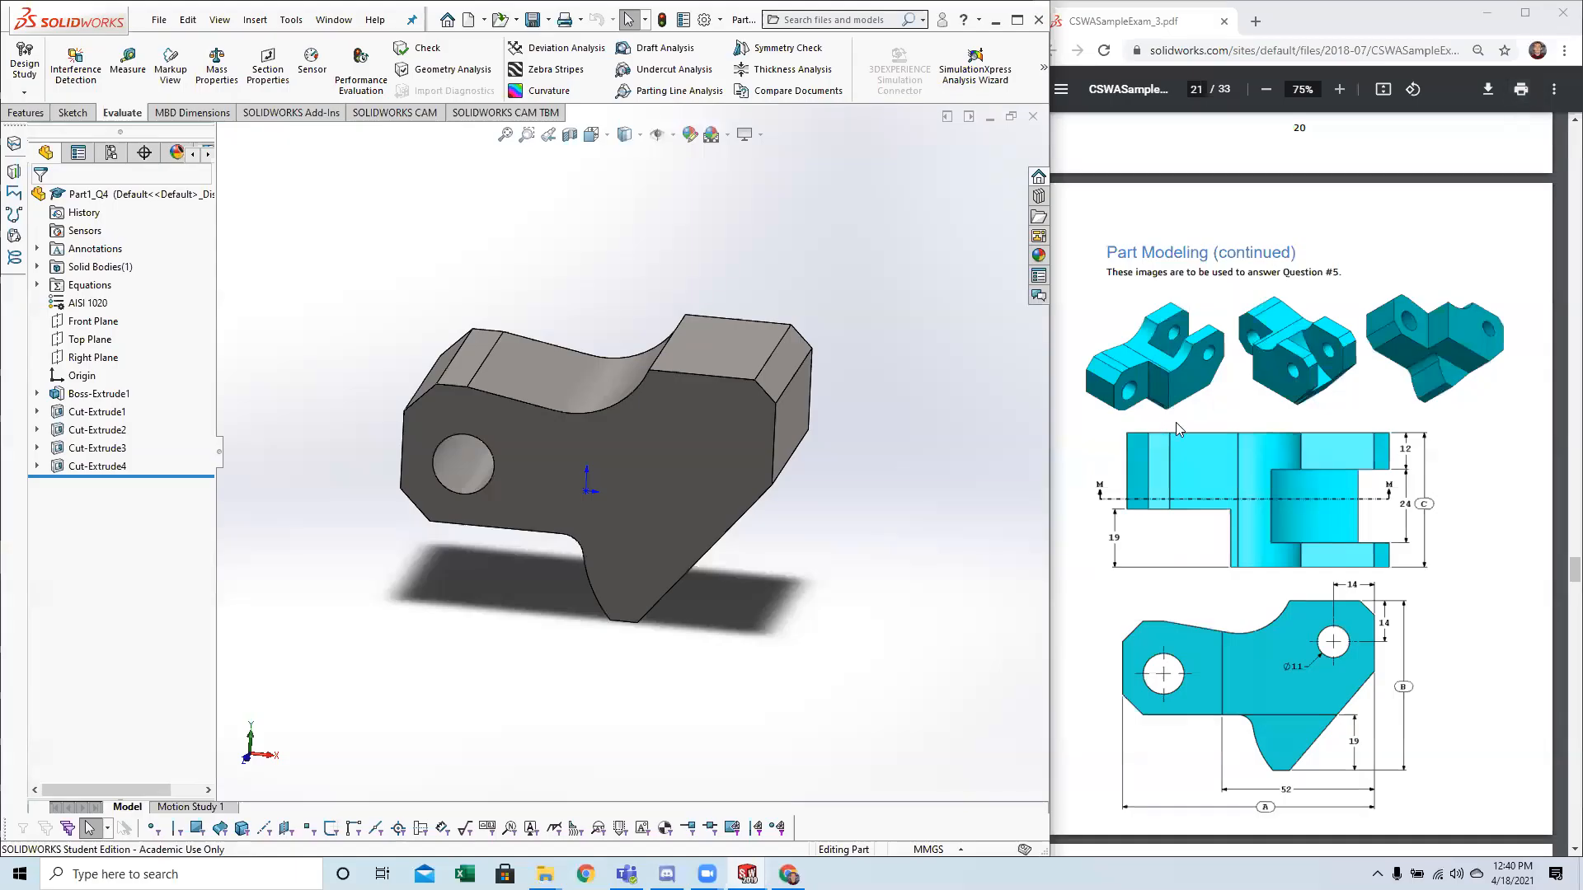
Go back to the question 3 drawing on page 18 and expand the part's Equations folder to inspect global variable A.
scroll(1171, 439, up, 15)
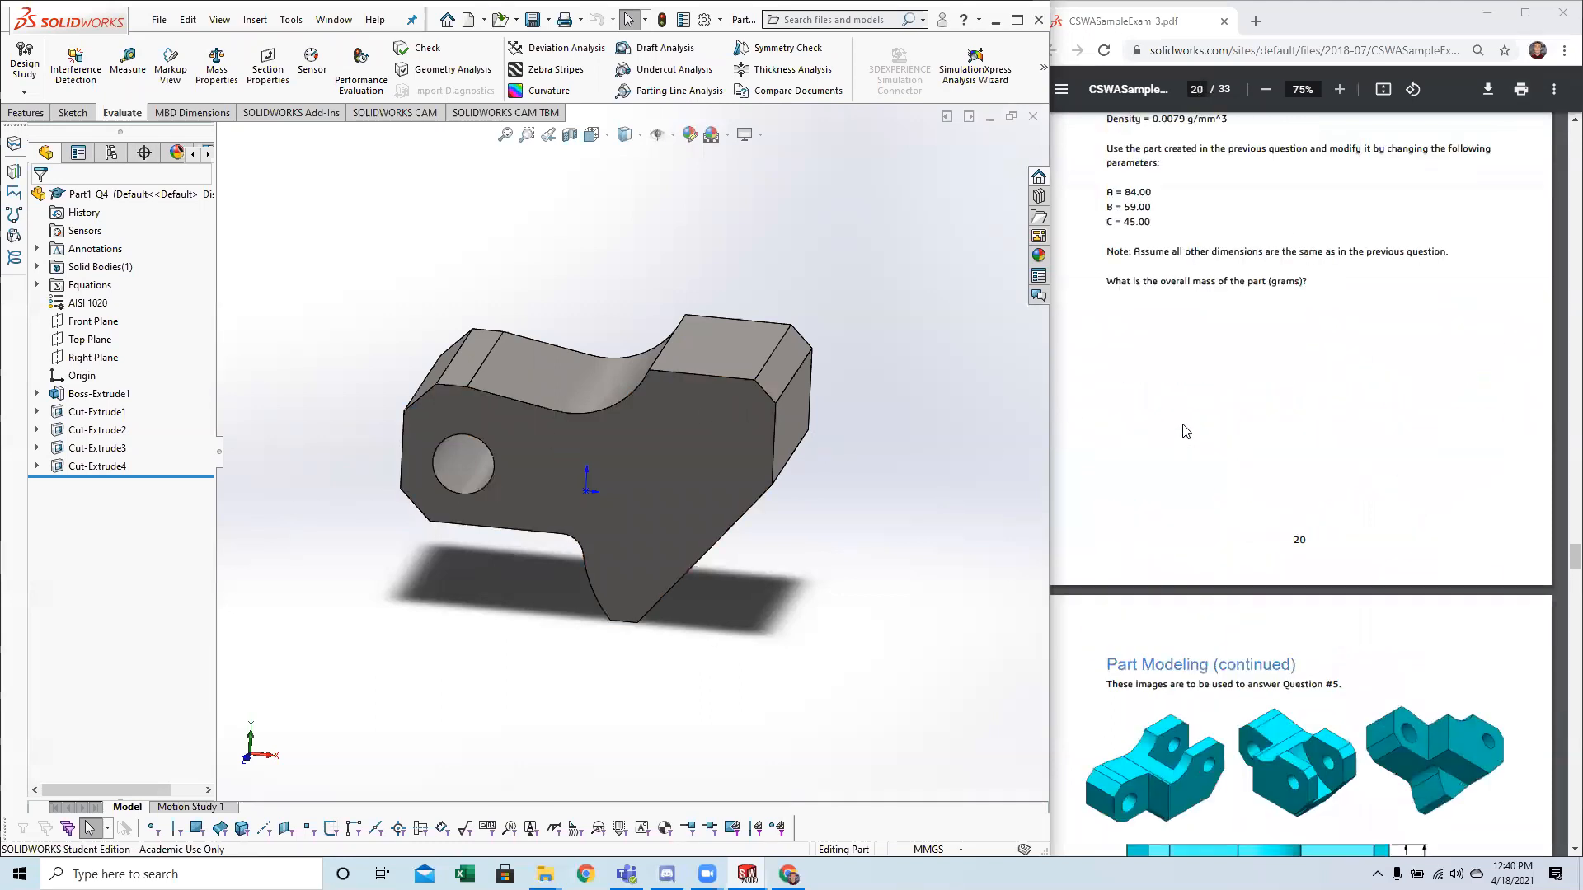
scroll(1185, 441, up, 5)
scroll(1185, 441, down, 4)
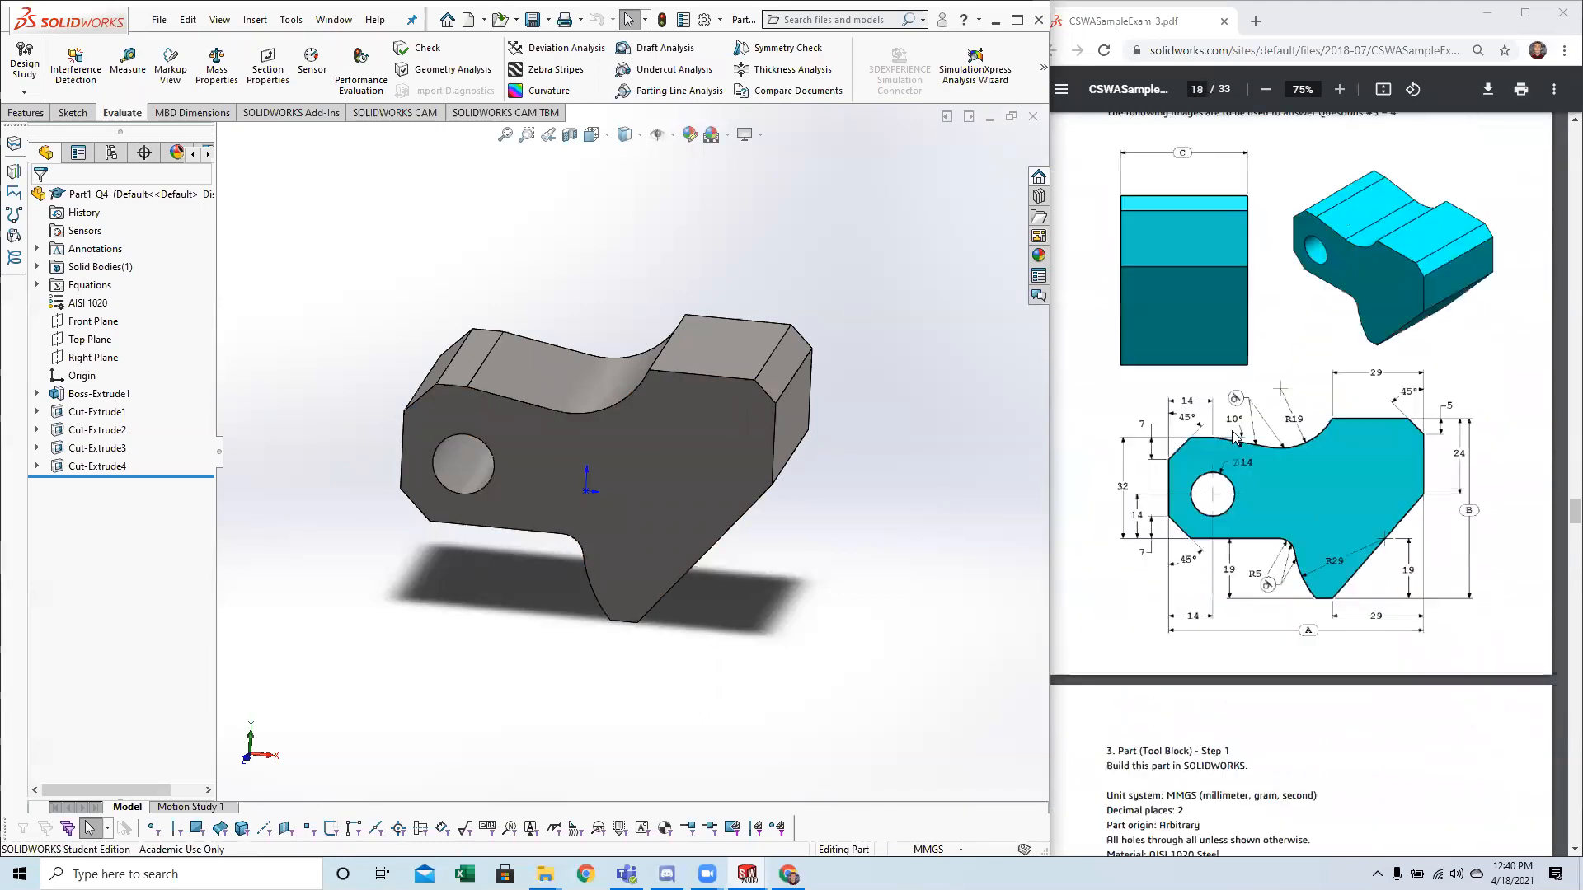
click(36, 284)
click(102, 303)
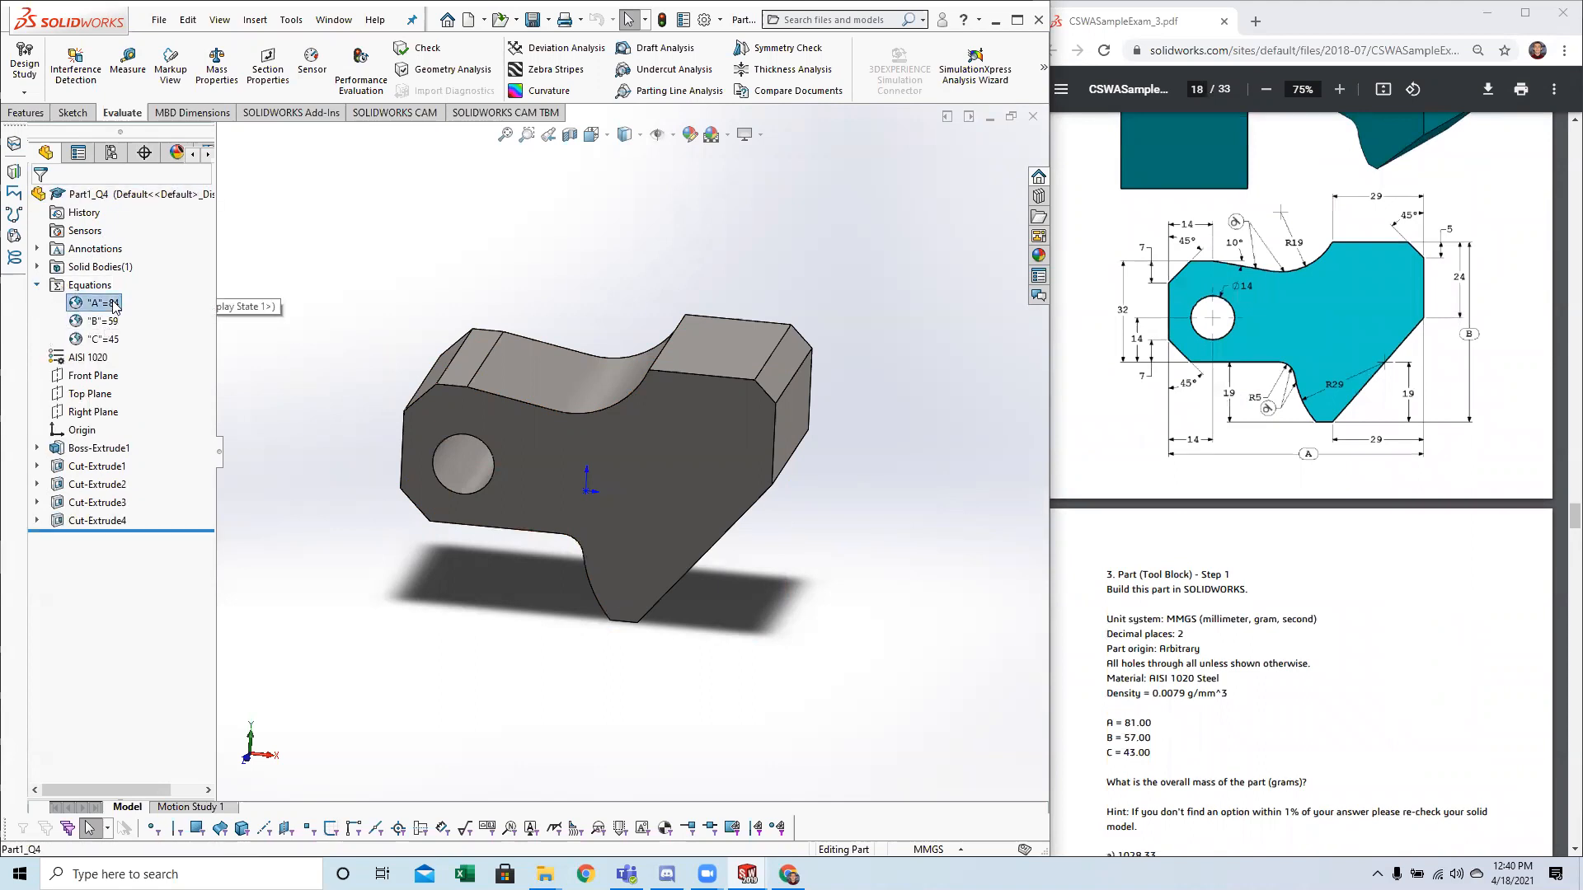
Review question 3 and the changed parameters of question 4, Part (Tool Block) - Step 2, continuing to the question 5 drawings.
scroll(1198, 483, down, 1)
scroll(1140, 472, down, 4)
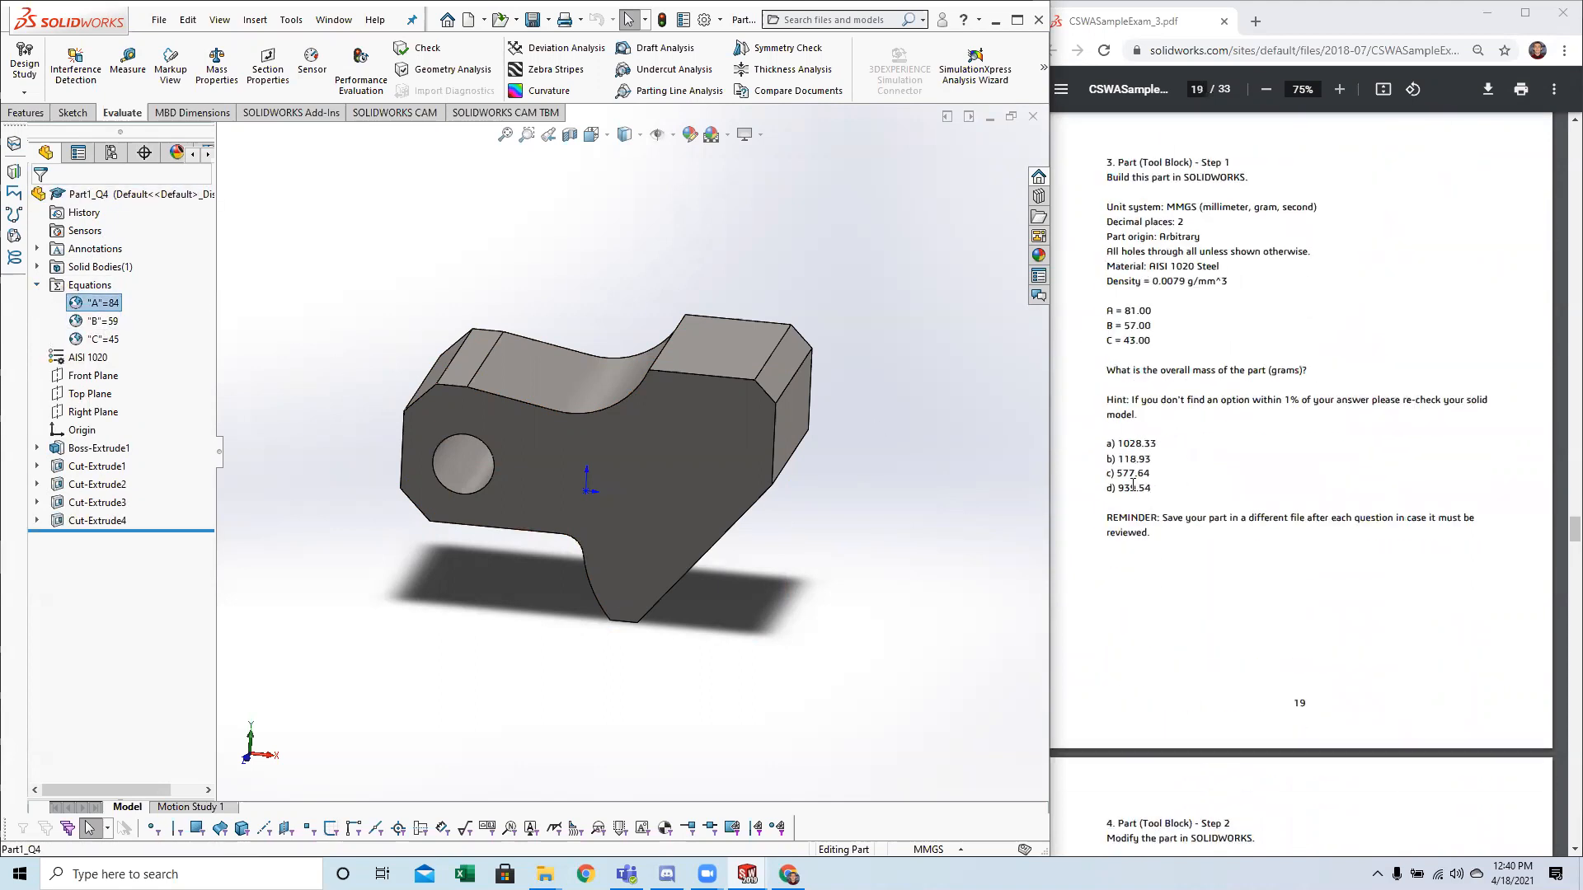
scroll(1133, 484, down, 4)
click(1158, 714)
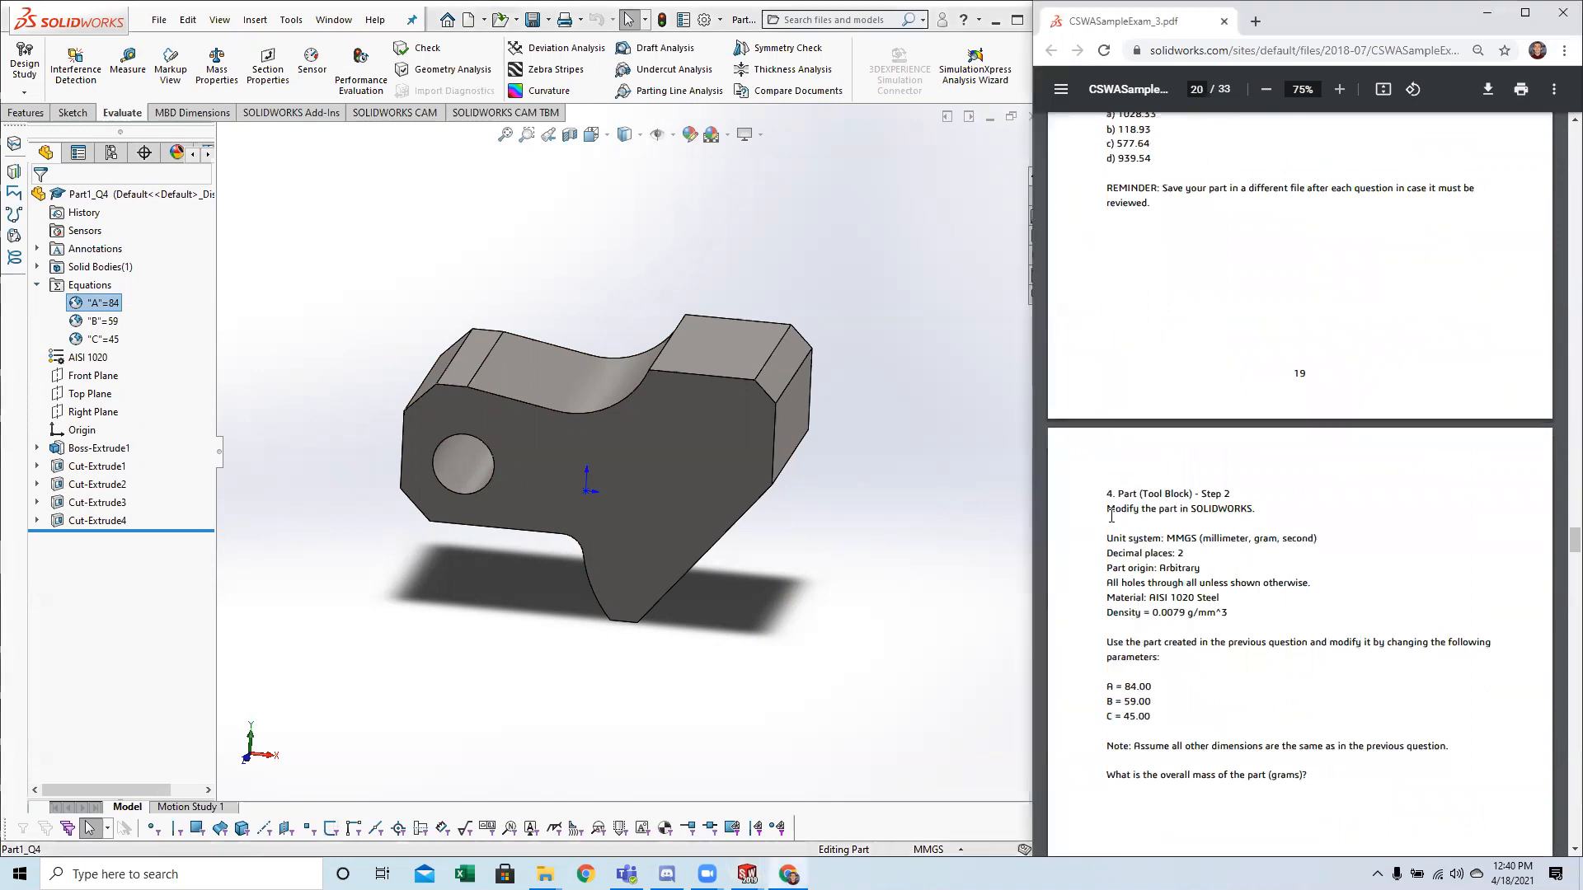
scroll(1110, 515, down, 9)
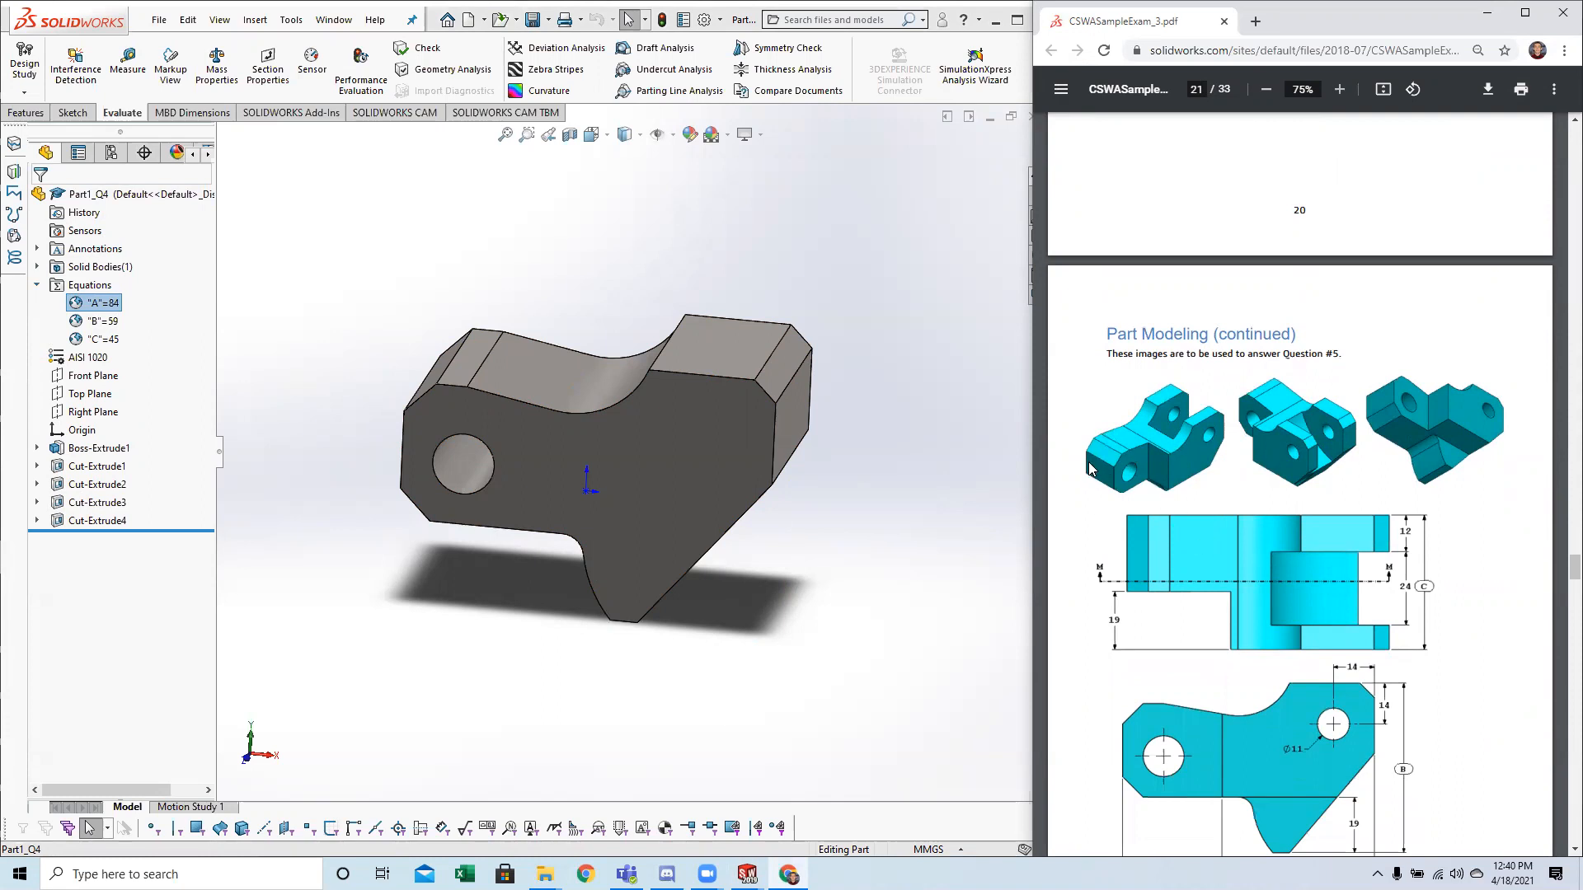
Compare global variables A, B and C with the lettered dimensions in the drawing for questions 3 - 4 on page 18.
scroll(1101, 471, up, 20)
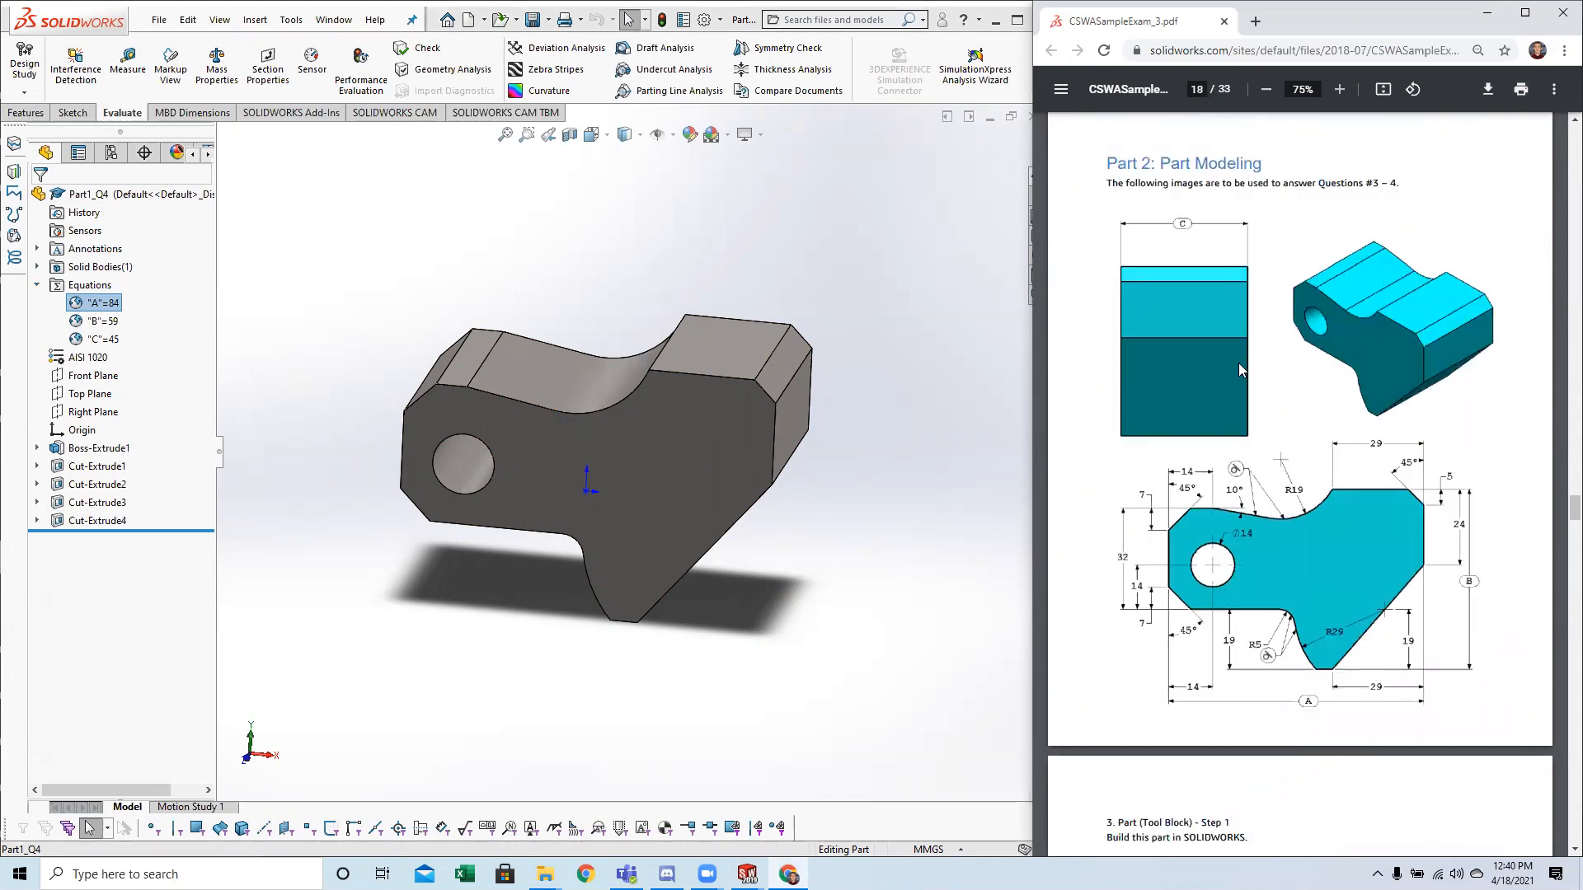
click(79, 322)
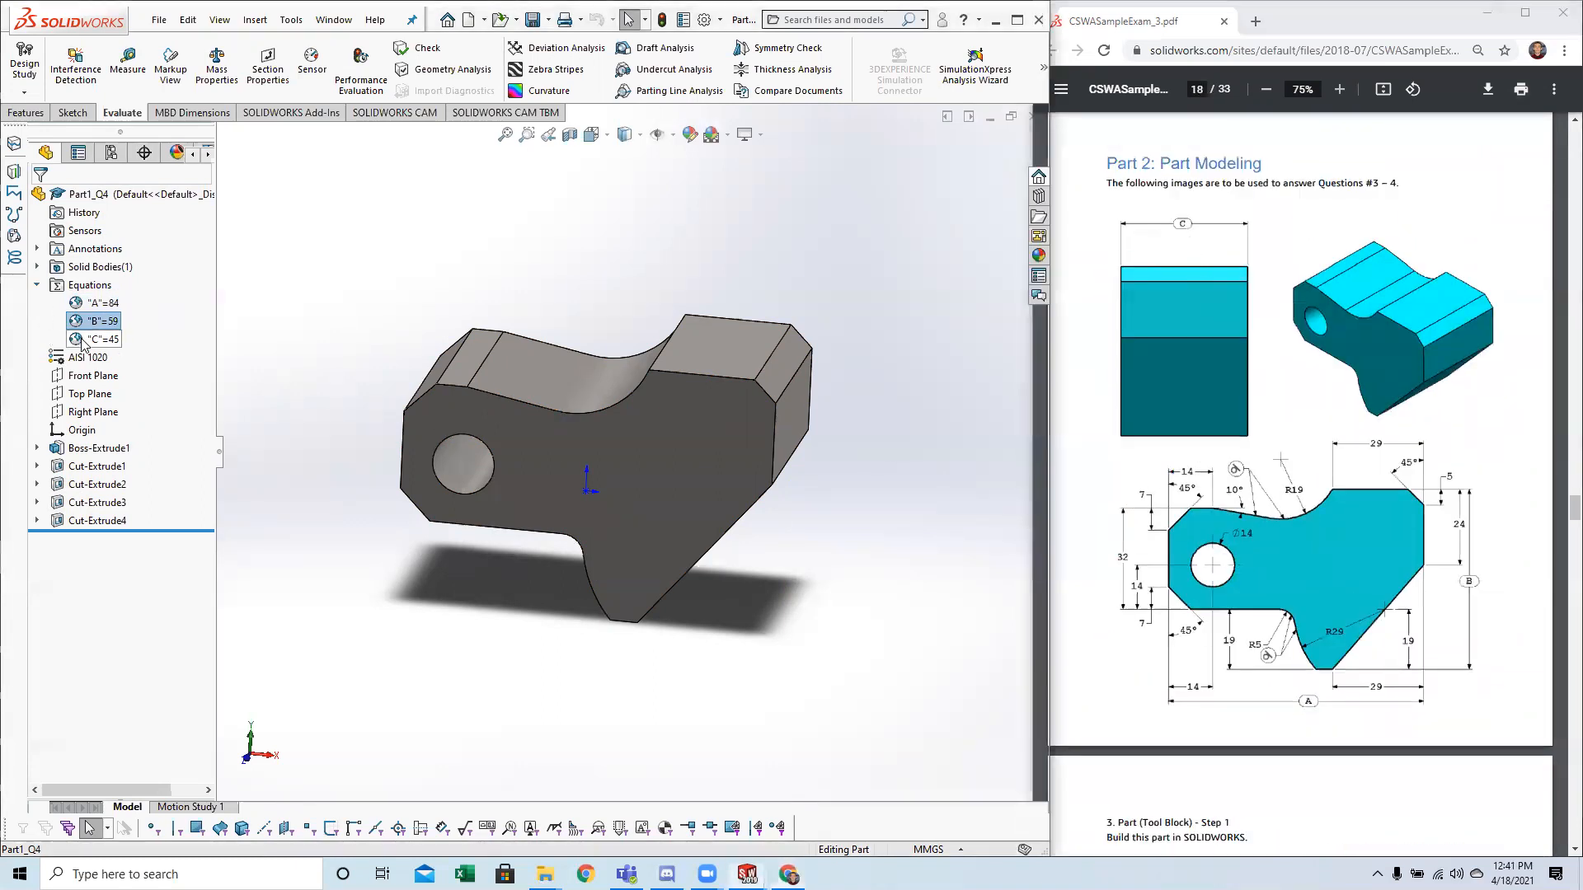
click(80, 340)
click(74, 304)
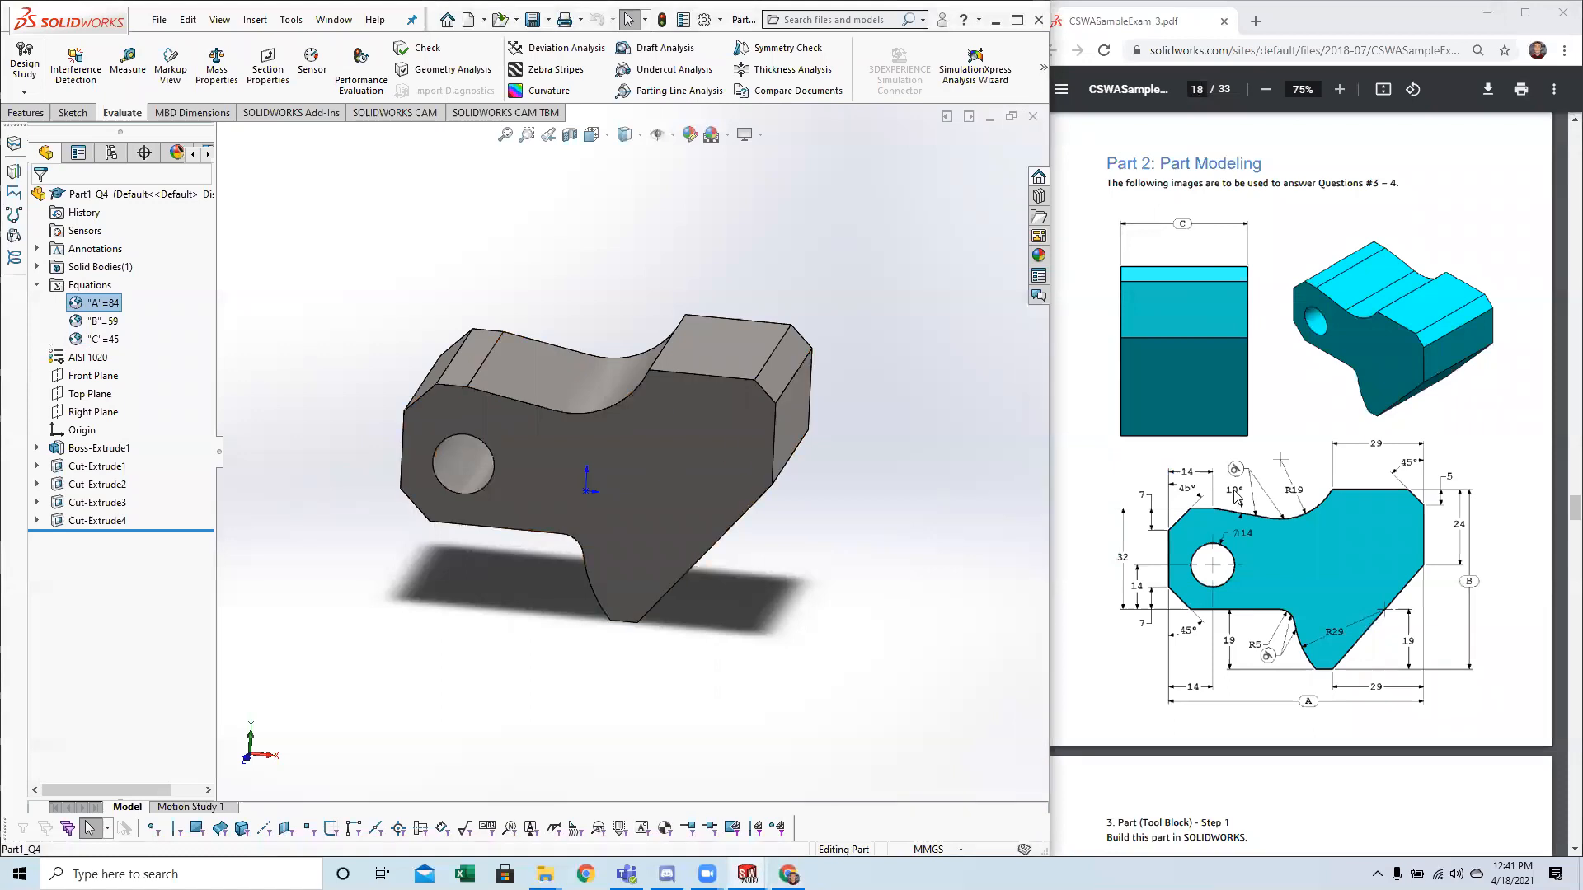
Return to the question 5 drawings on page 21 and orient the Tool Block to an isometric view matching the first image.
scroll(1300, 475, down, 7)
scroll(1300, 475, down, 15)
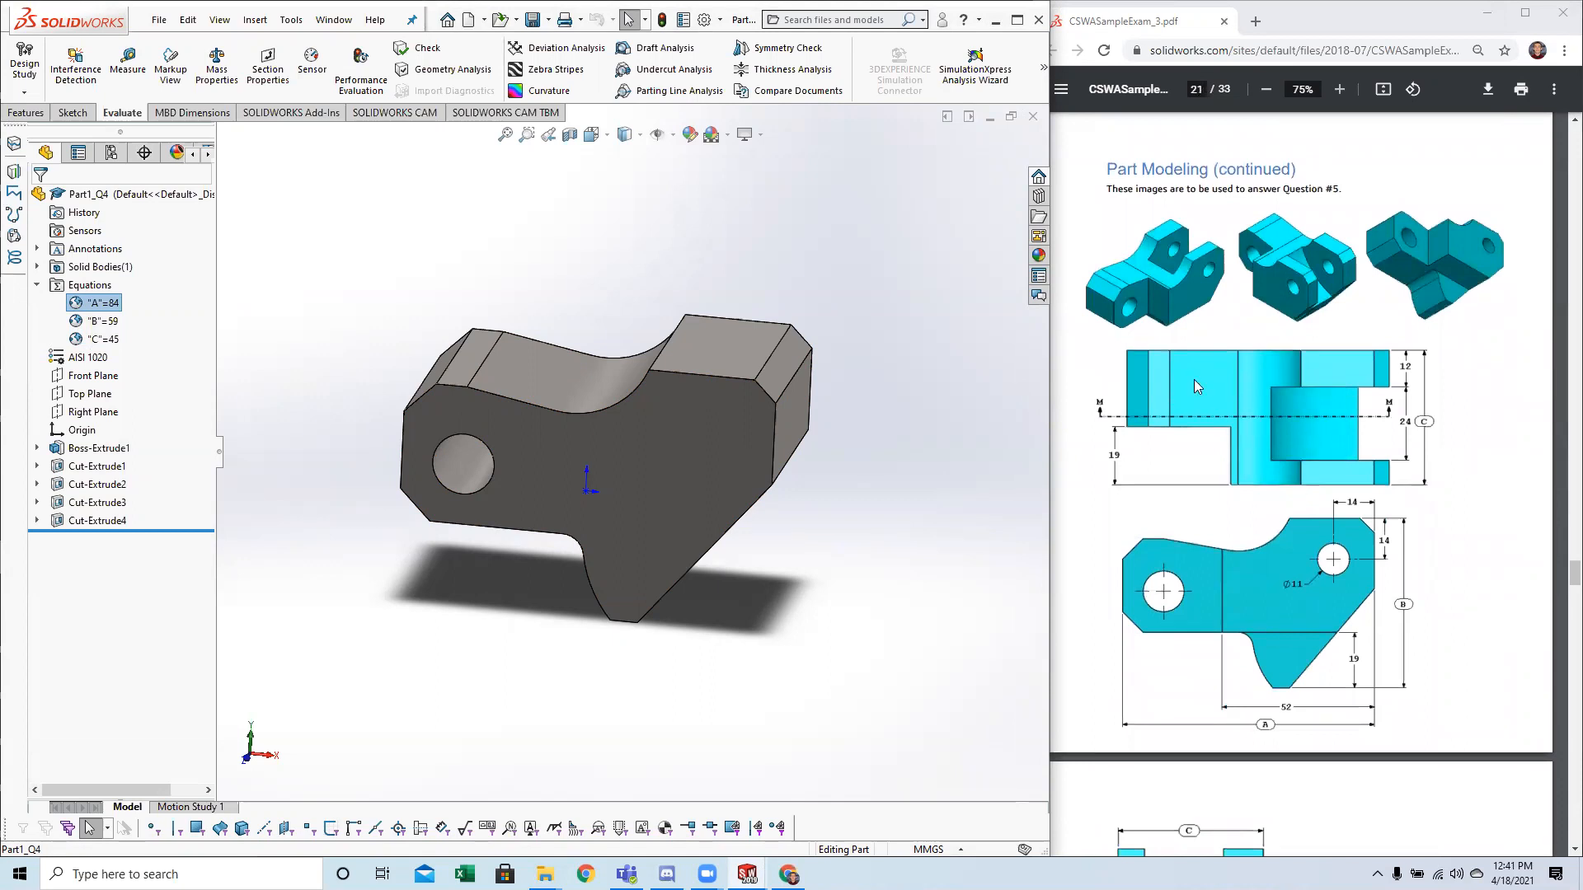
click(1193, 312)
middle_drag(823, 553, 753, 553)
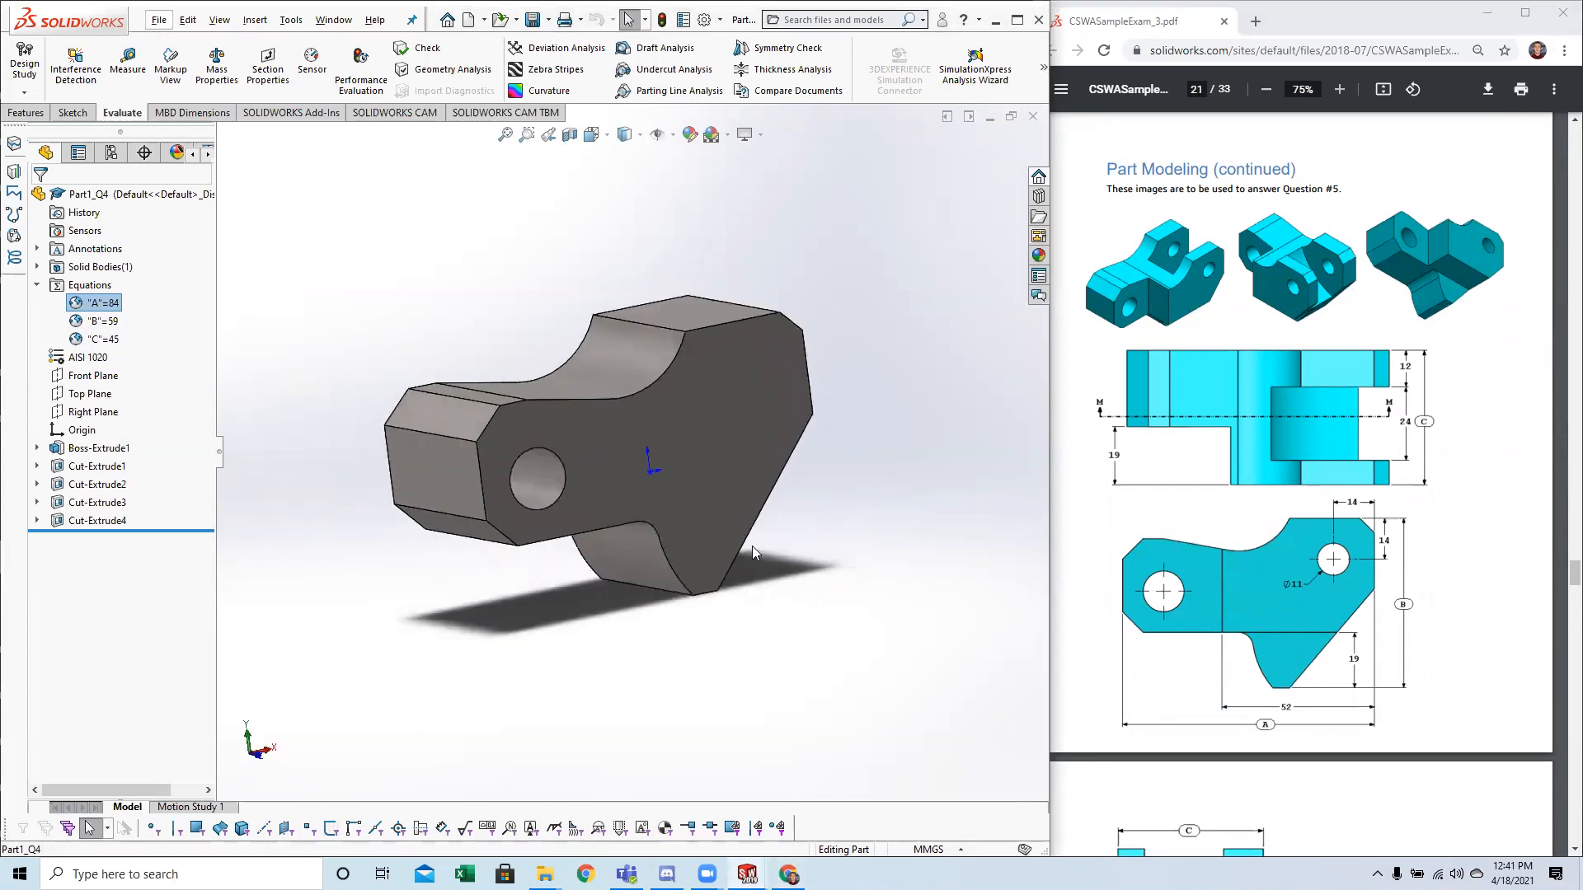
key(space)
click(399, 448)
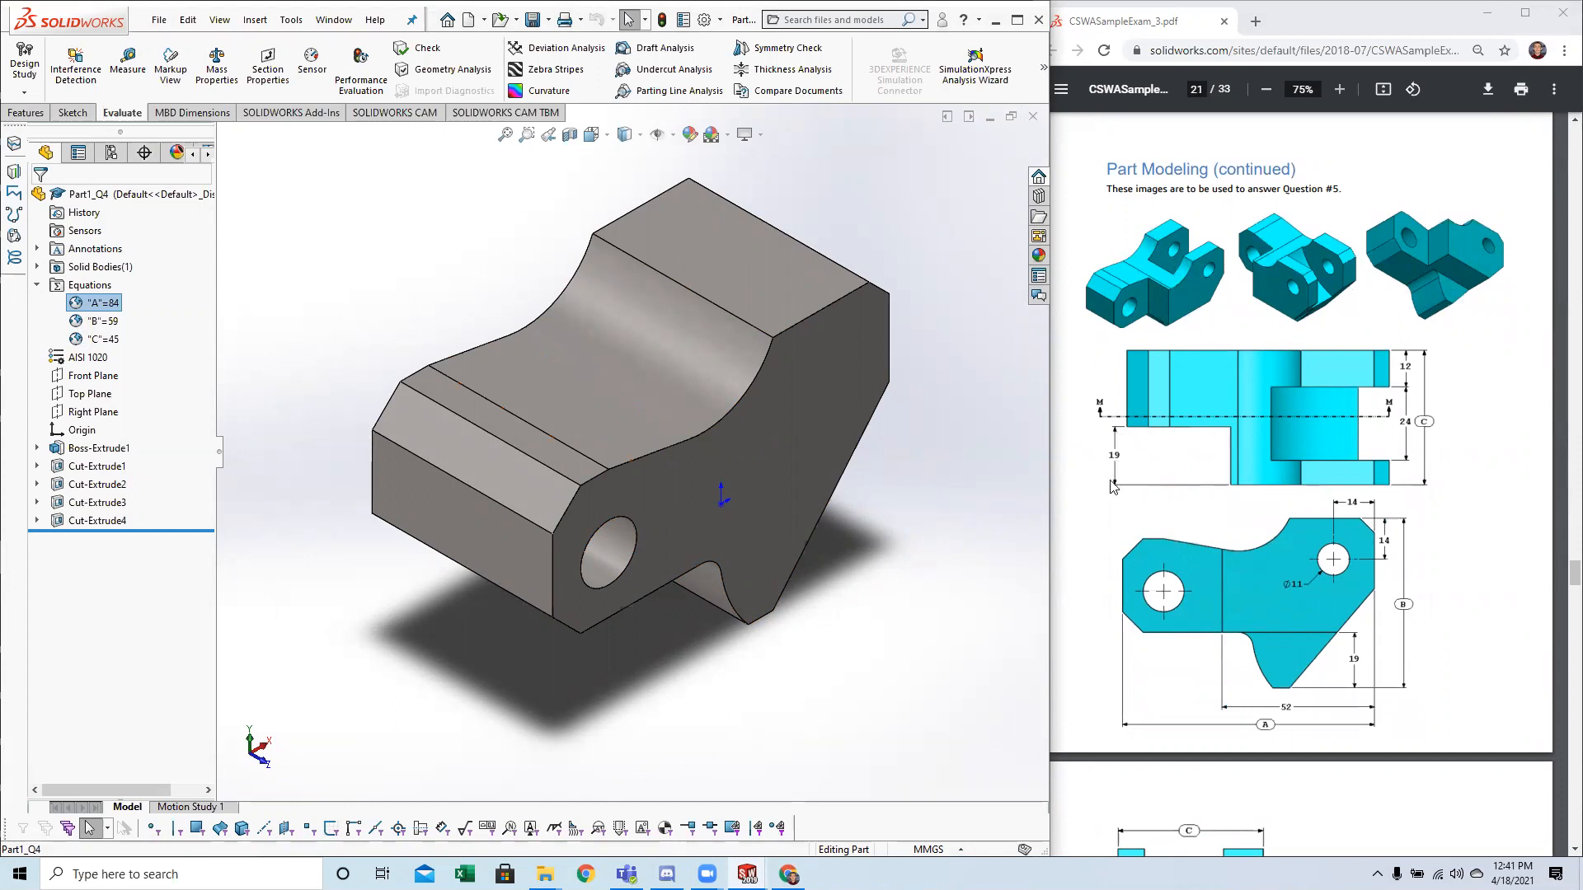
Orient the Tool Block to the top view and start a new sketch on the Top Plane.
click(613, 464)
click(789, 663)
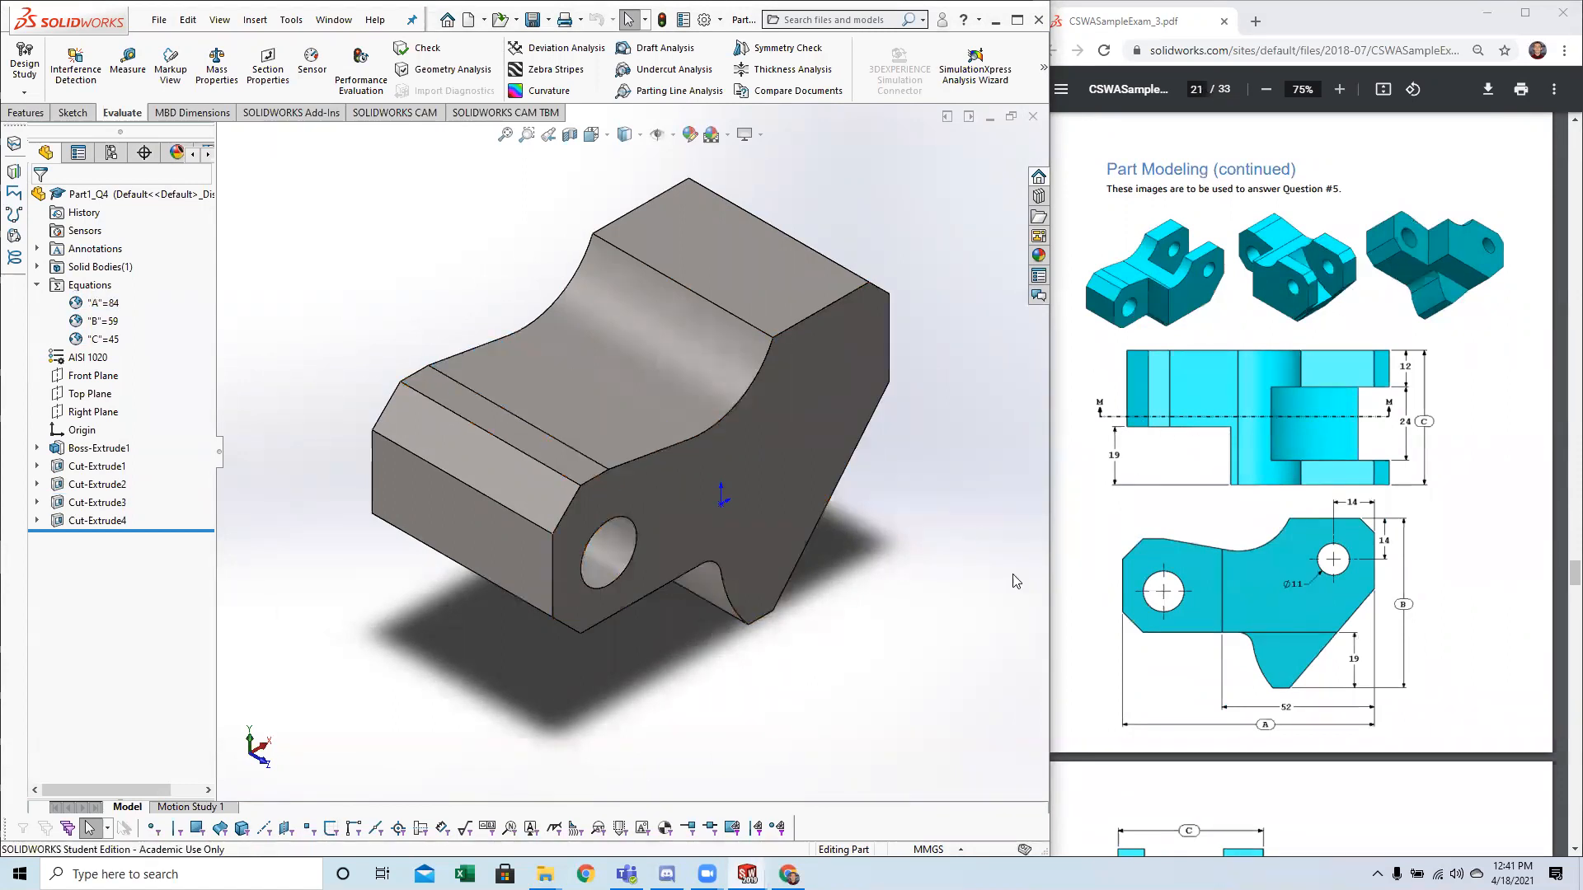
middle_drag(686, 648, 569, 624)
middle_drag(734, 577, 577, 577)
key(space)
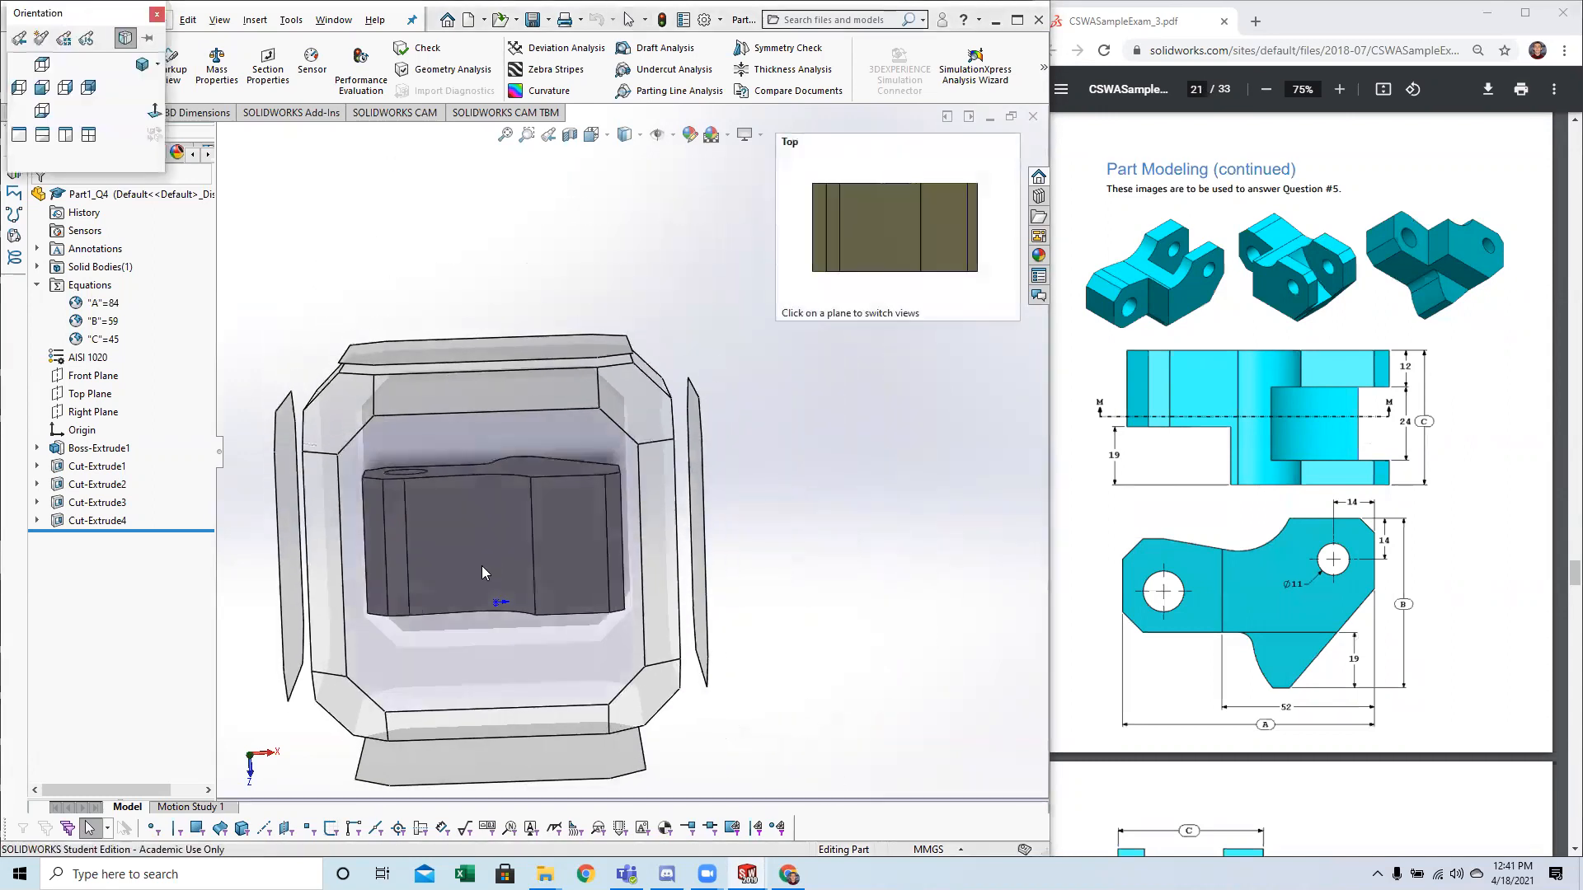
click(482, 565)
click(84, 117)
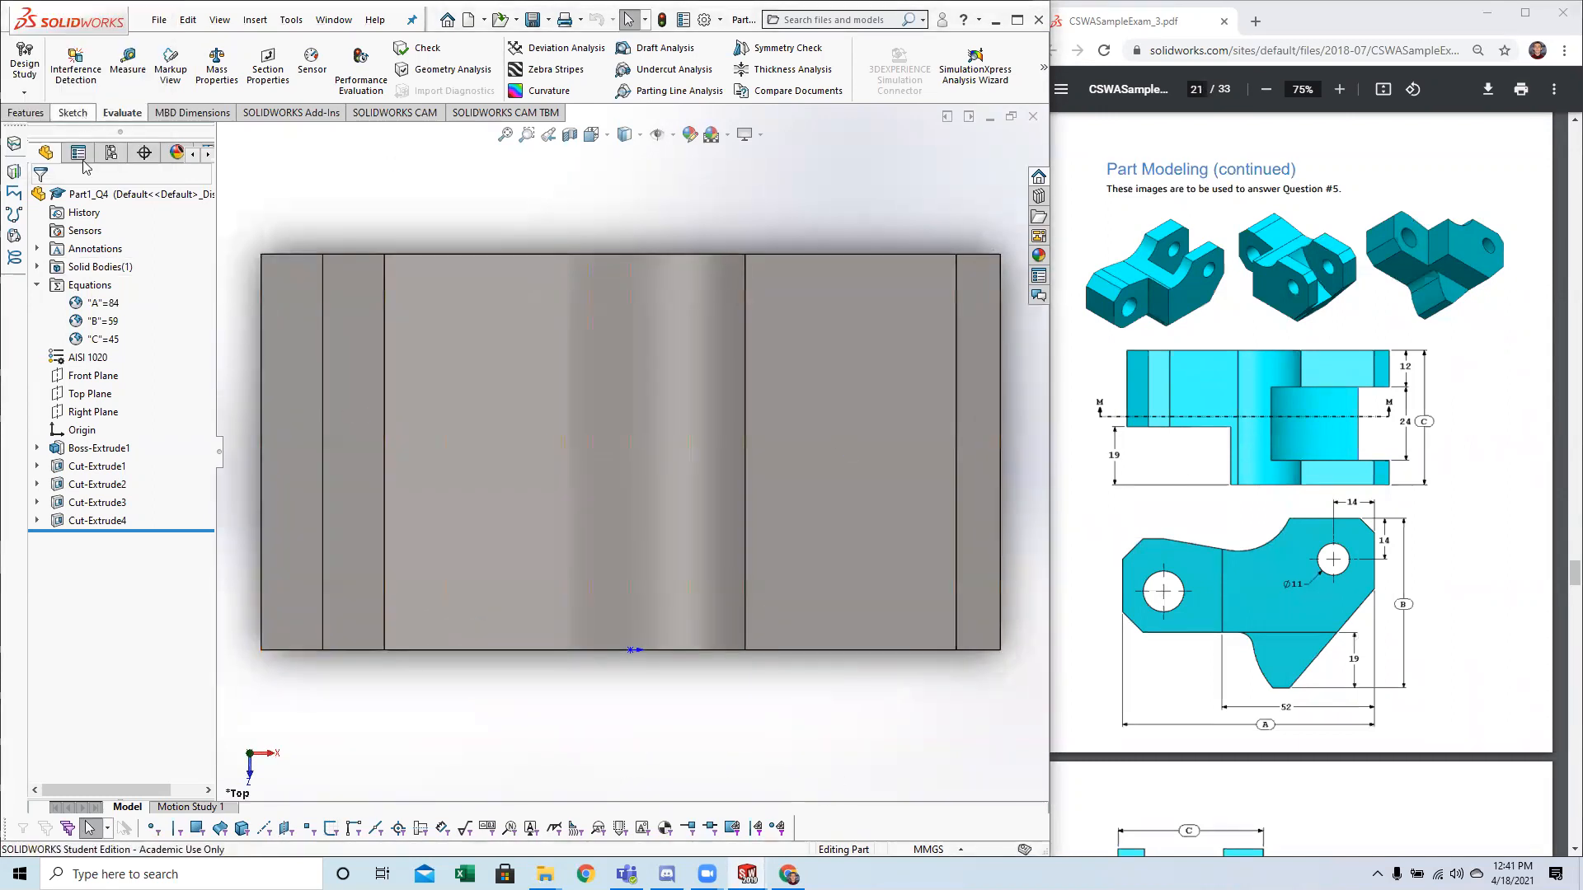
click(76, 398)
click(24, 56)
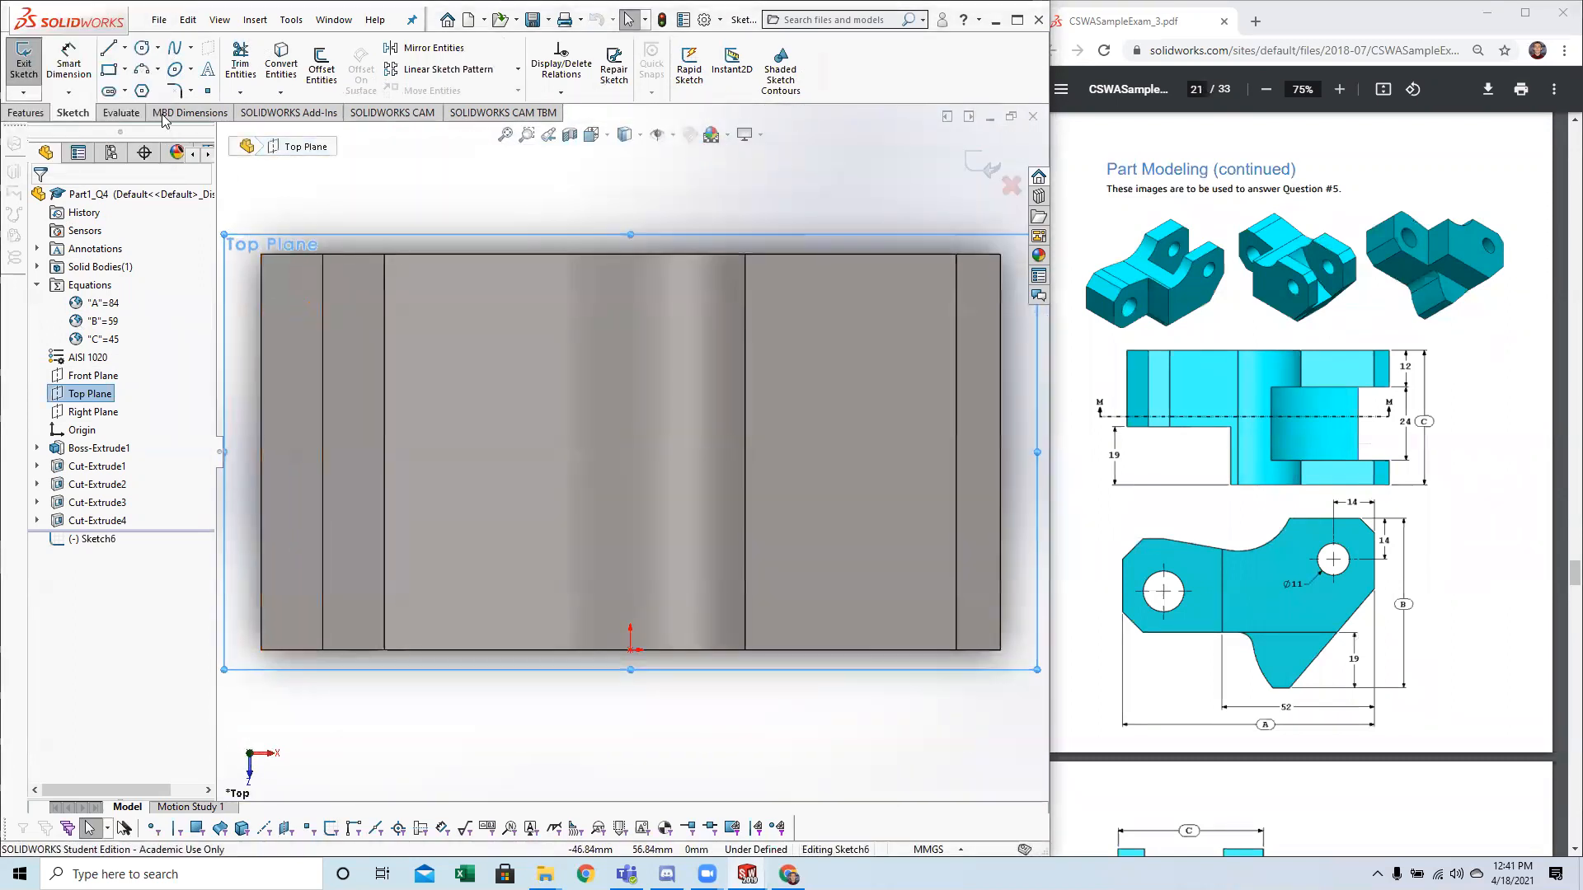
Sketch a corner rectangle about 30 mm wide and 14 mm high from the block's lower-left corner in the top view.
click(108, 69)
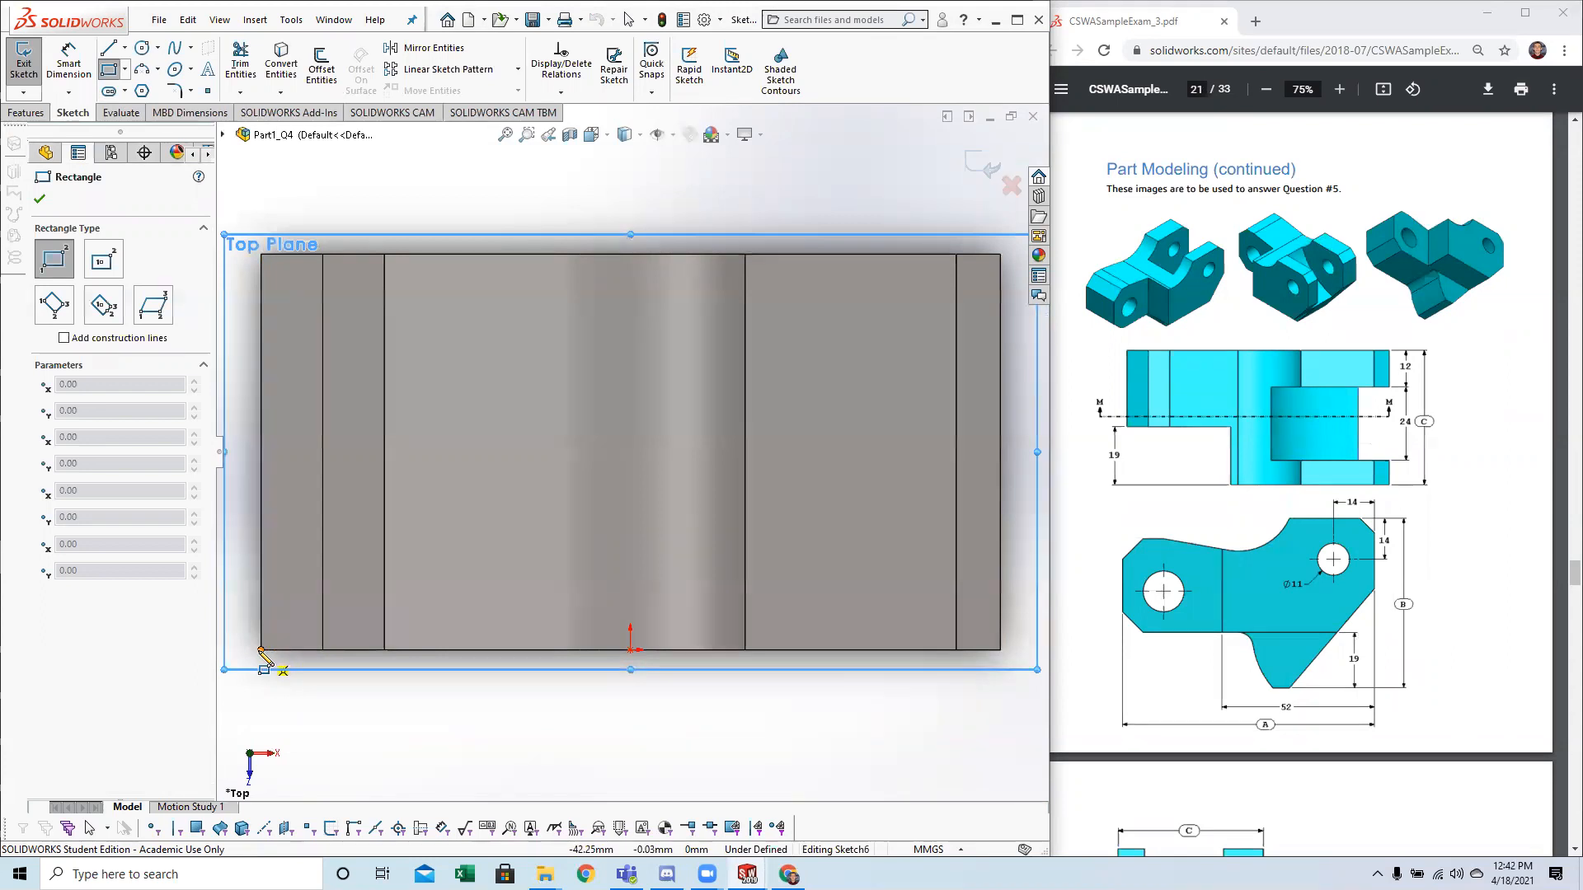
click(262, 651)
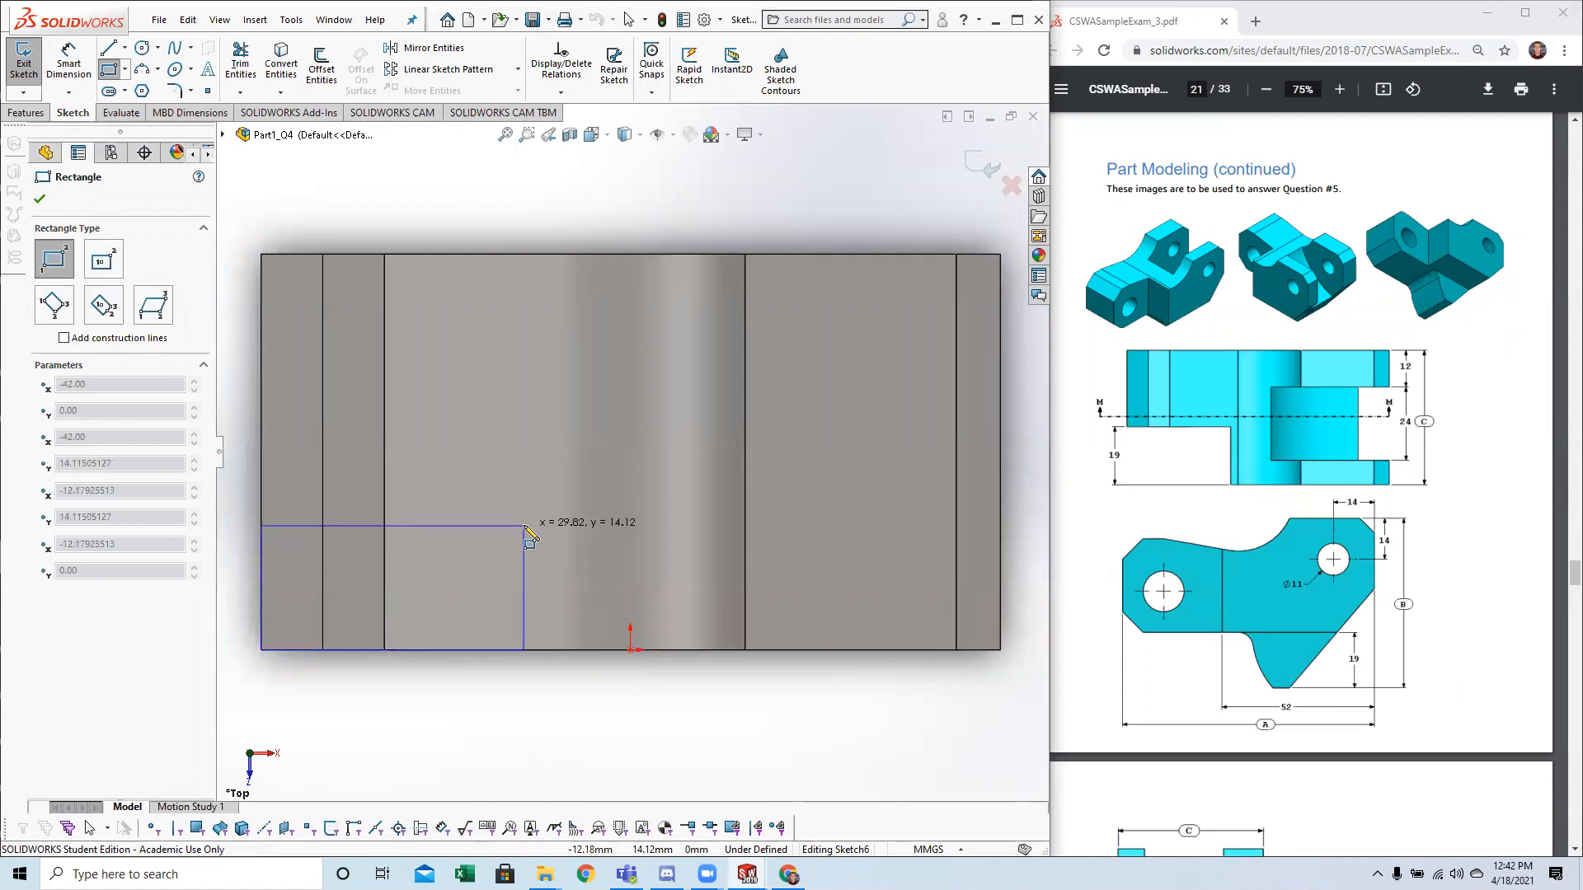
click(524, 525)
click(1544, 704)
Dimension the rectangle's left side as 19 mm.
click(68, 63)
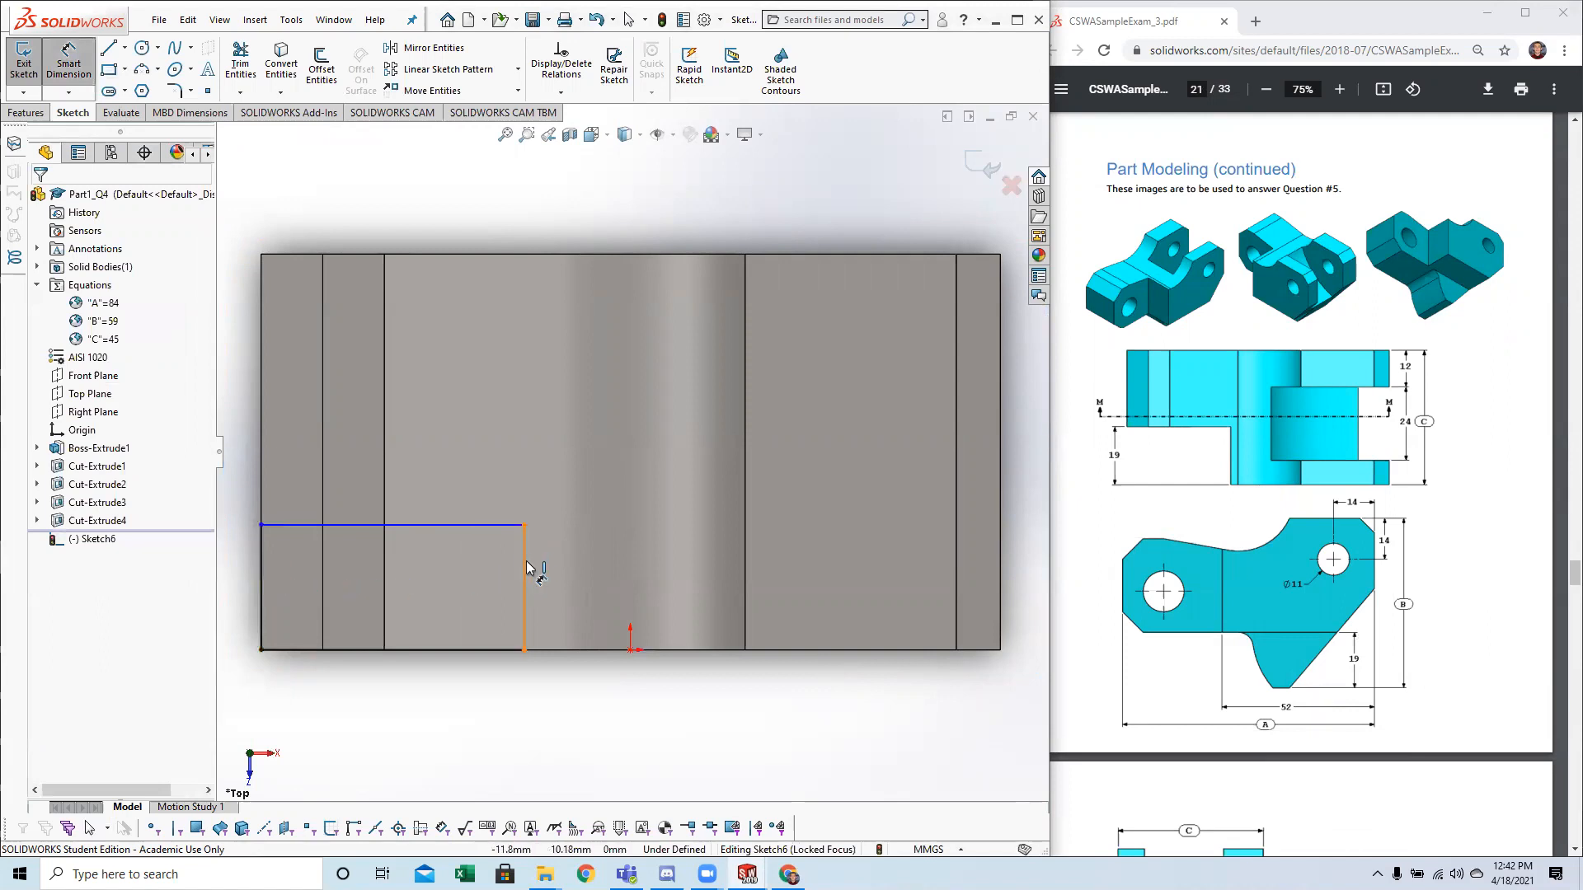
click(260, 584)
click(234, 582)
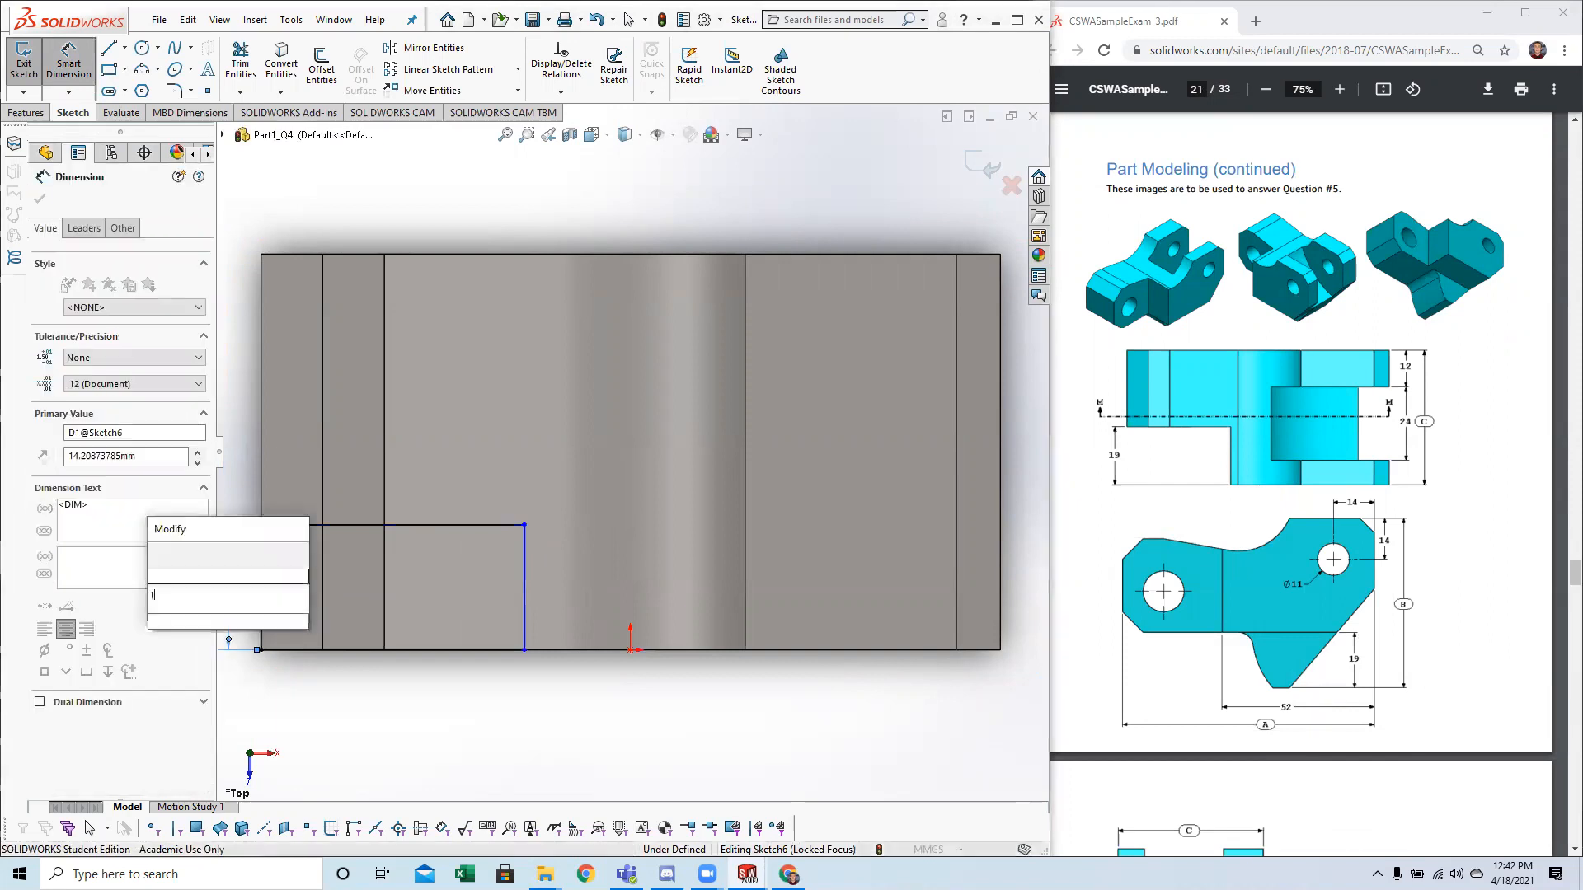
text(19)
key(Return)
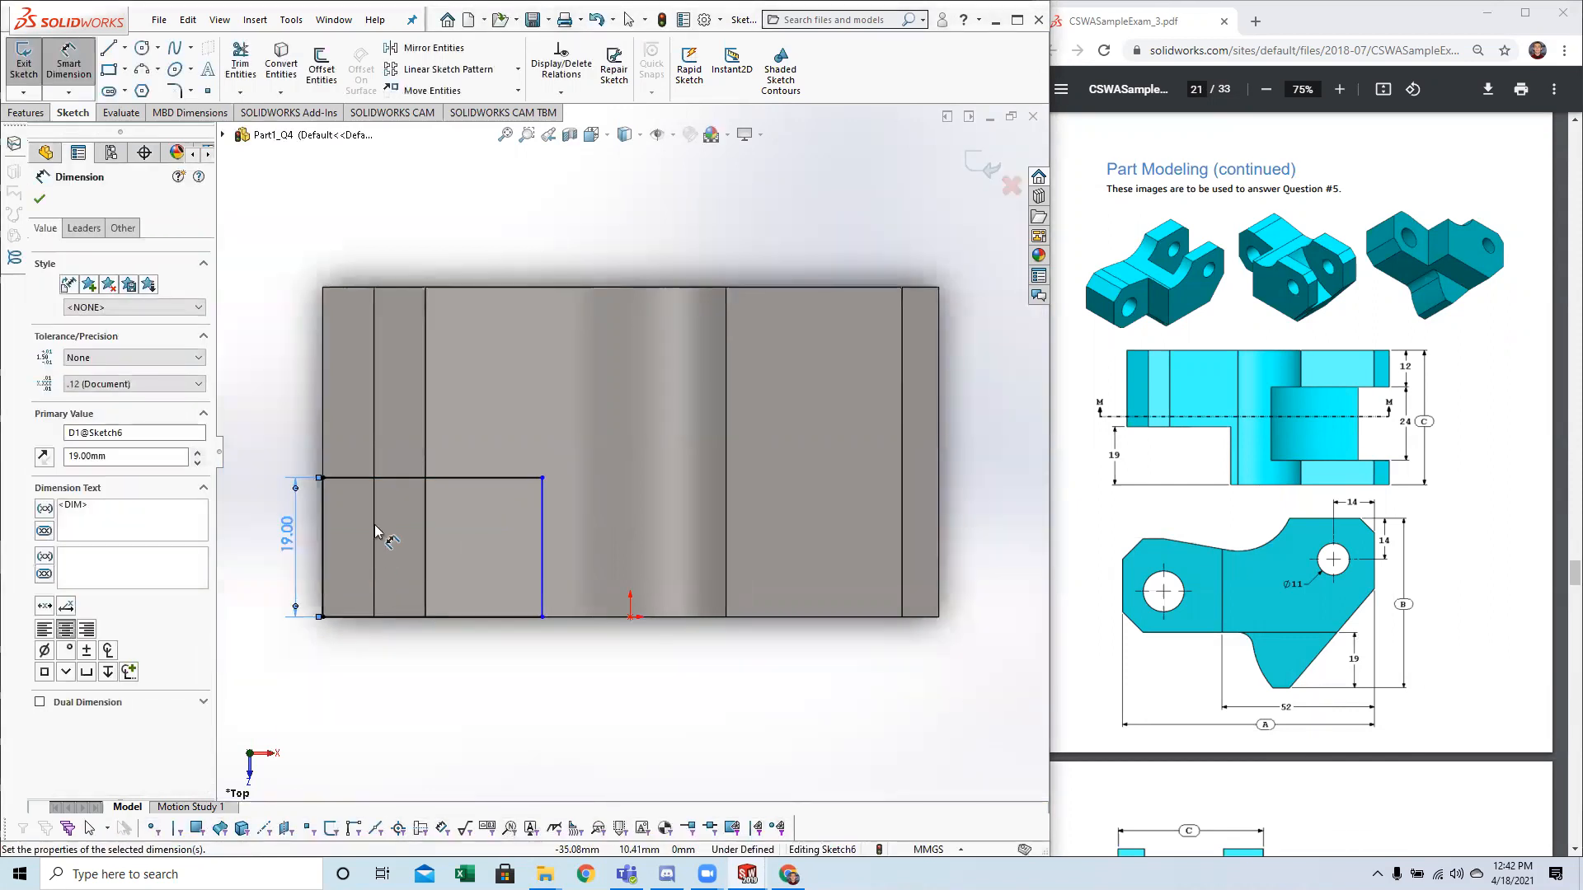
scroll(376, 518, down, 1)
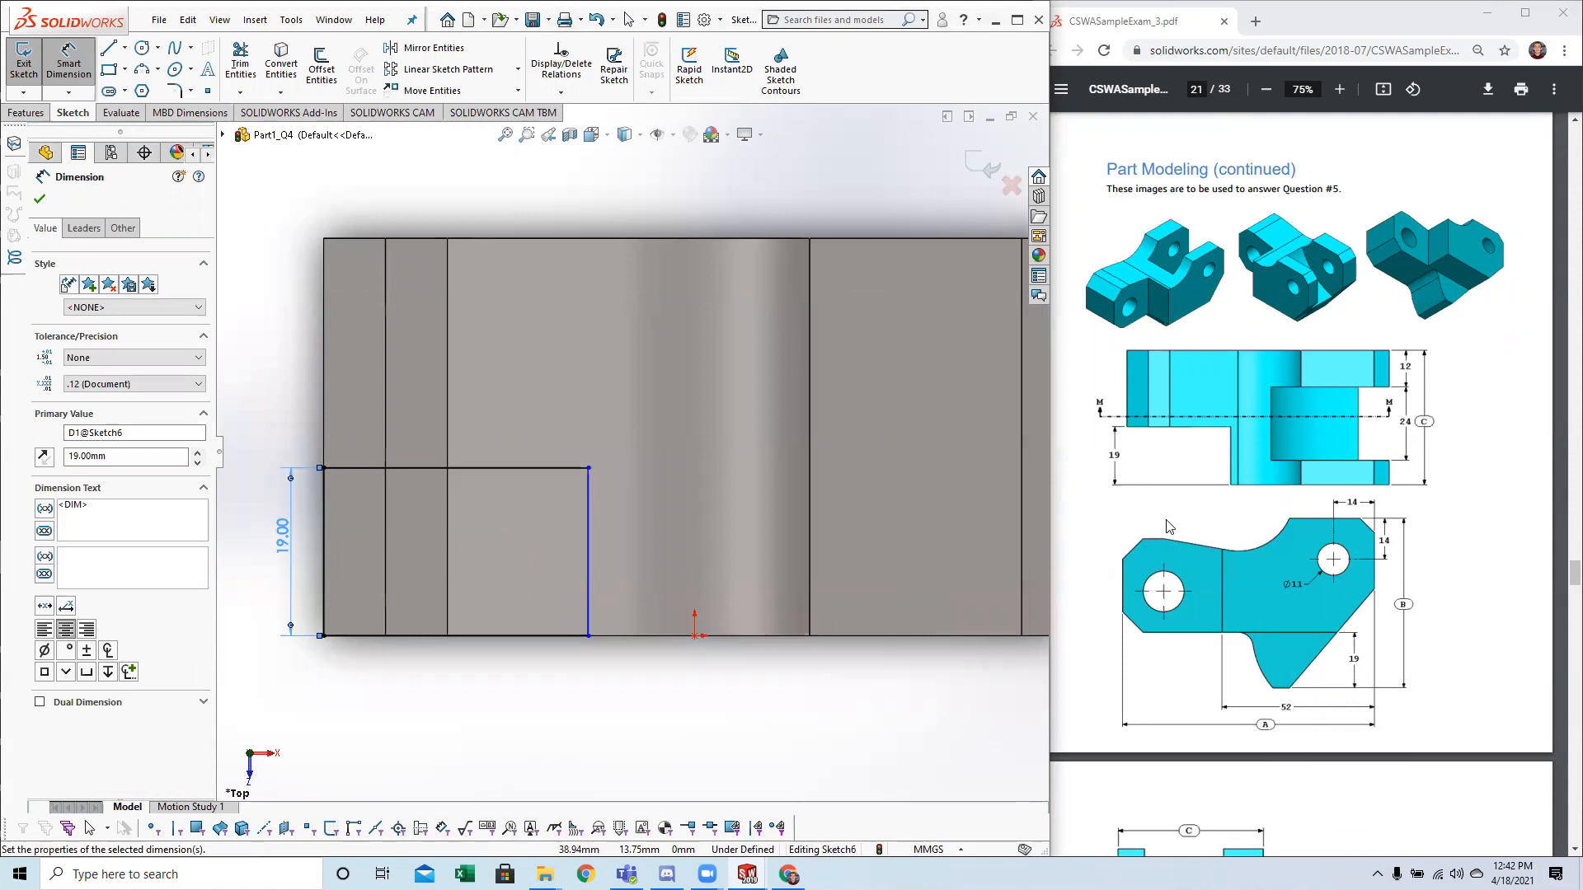
key(Escape)
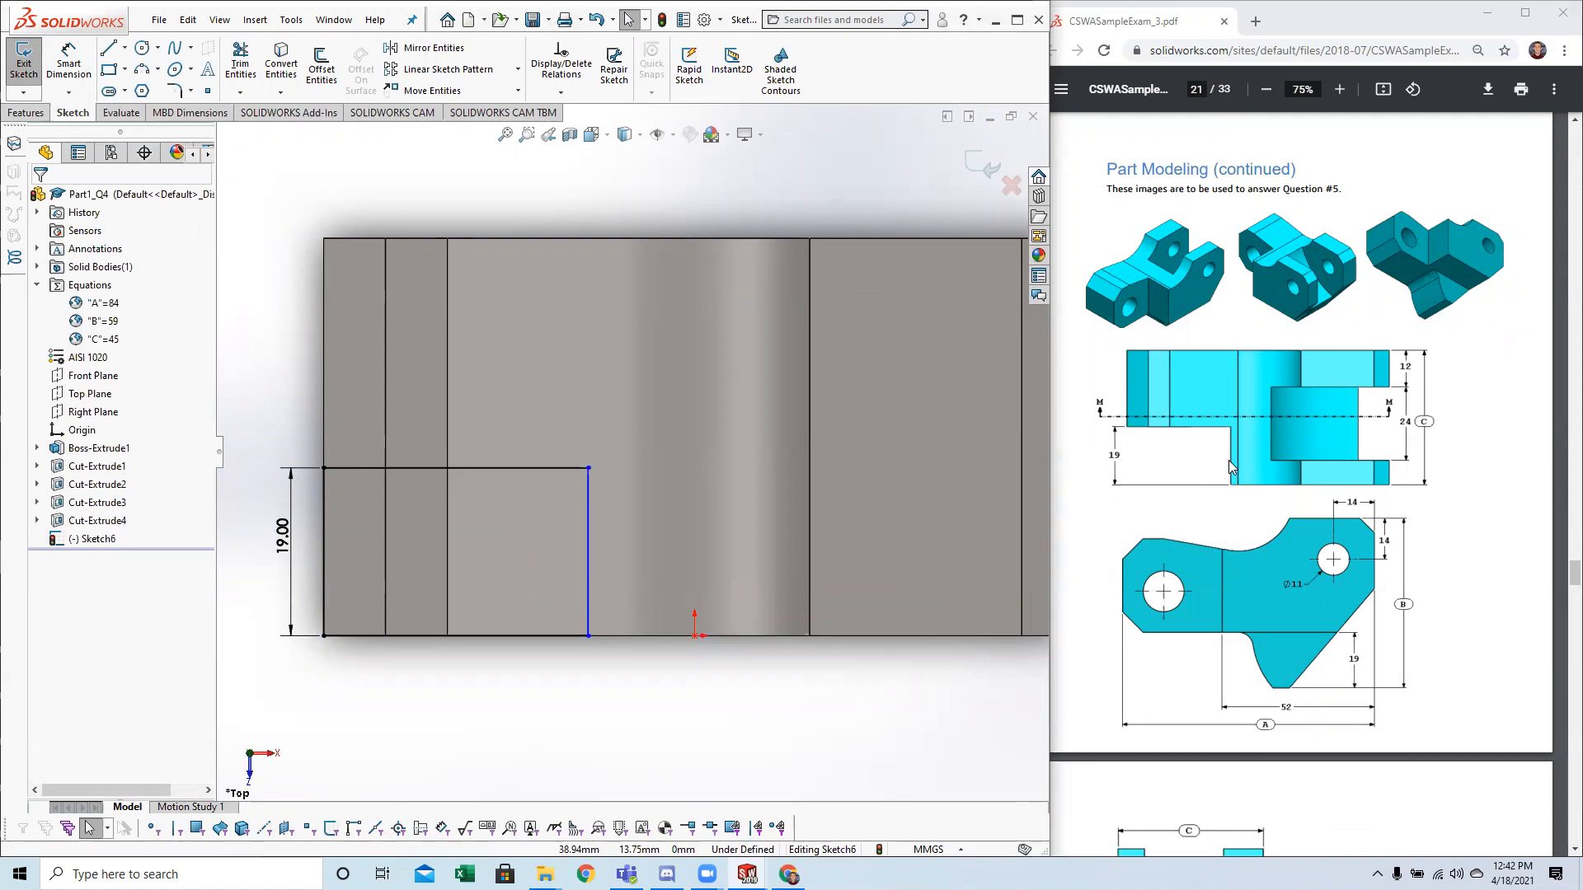
Dimension the distance from the rectangle's right side to the vertex at the block's far right end as 52 mm.
mouse_move(709, 668)
middle_down()
mouse_move(709, 595)
mouse_move(719, 664)
middle_up()
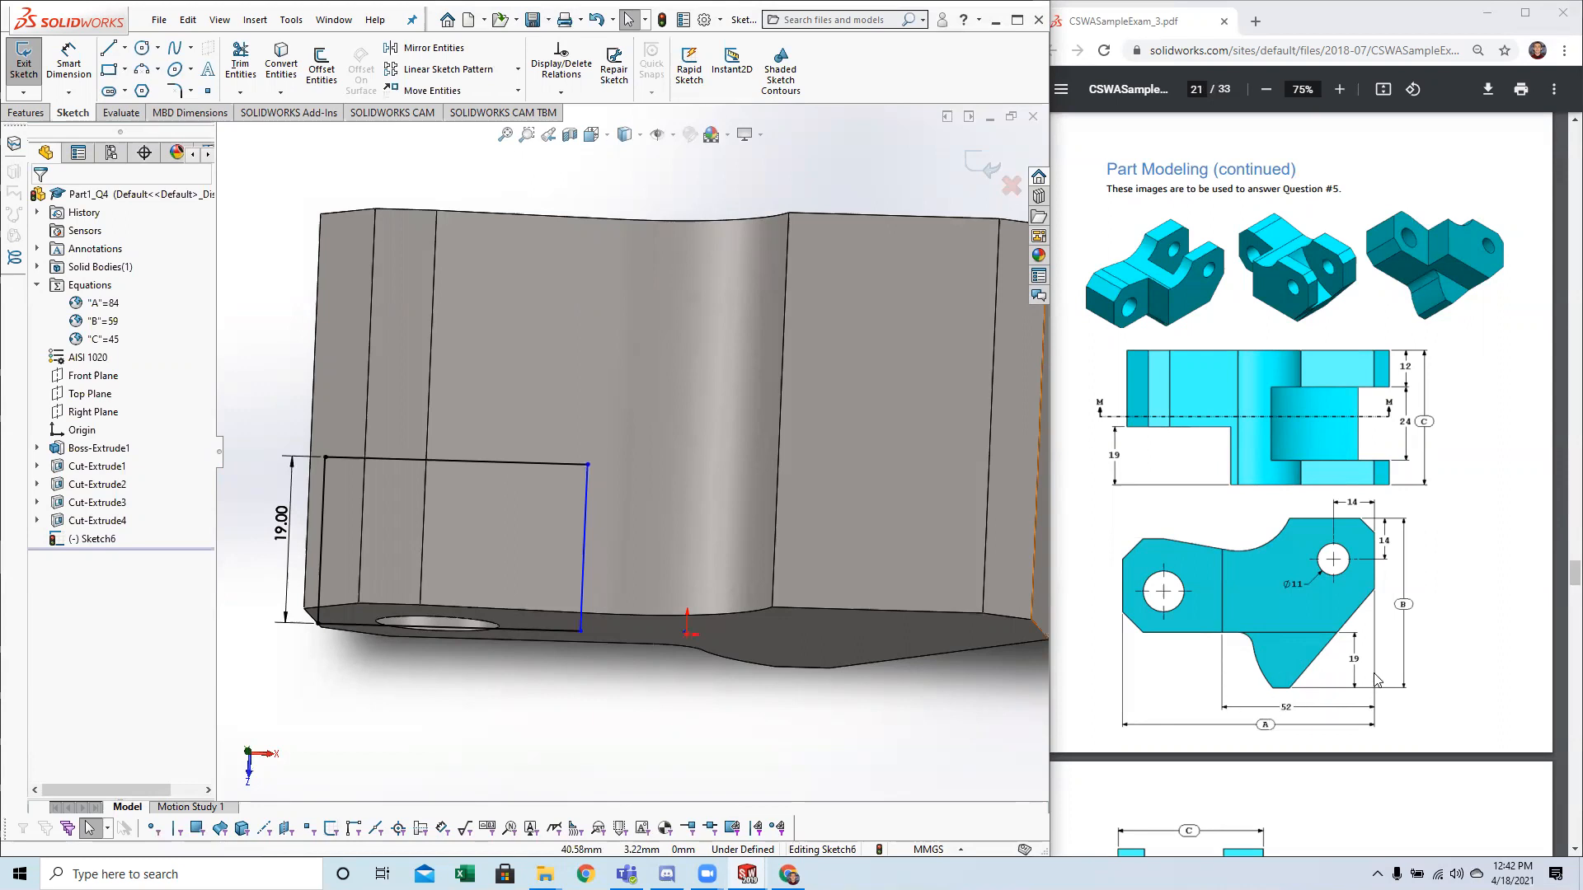
key(f)
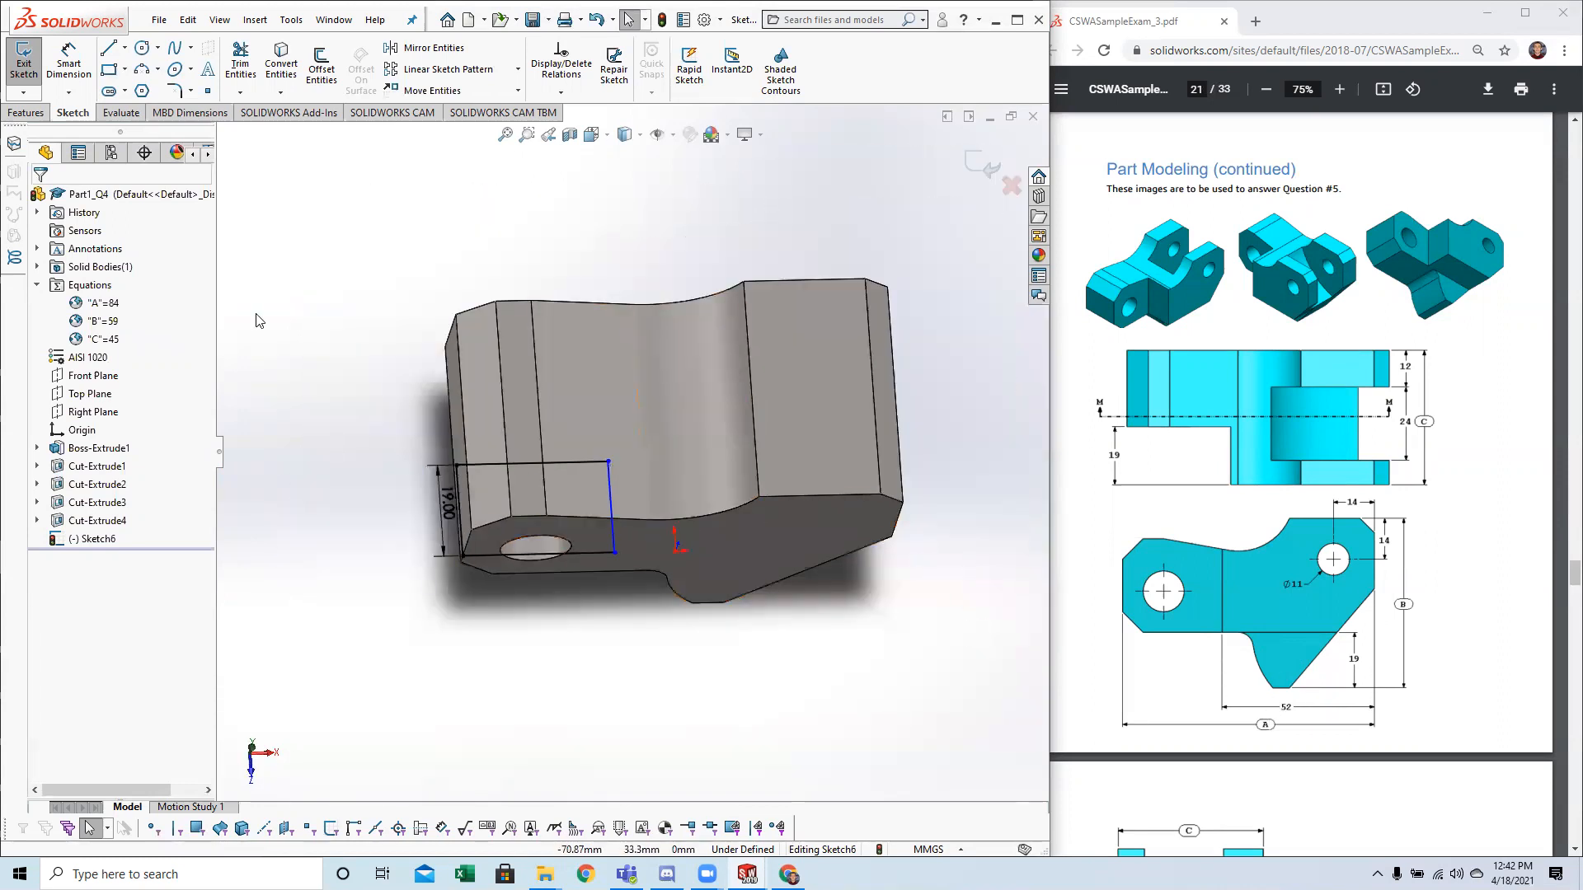
click(69, 69)
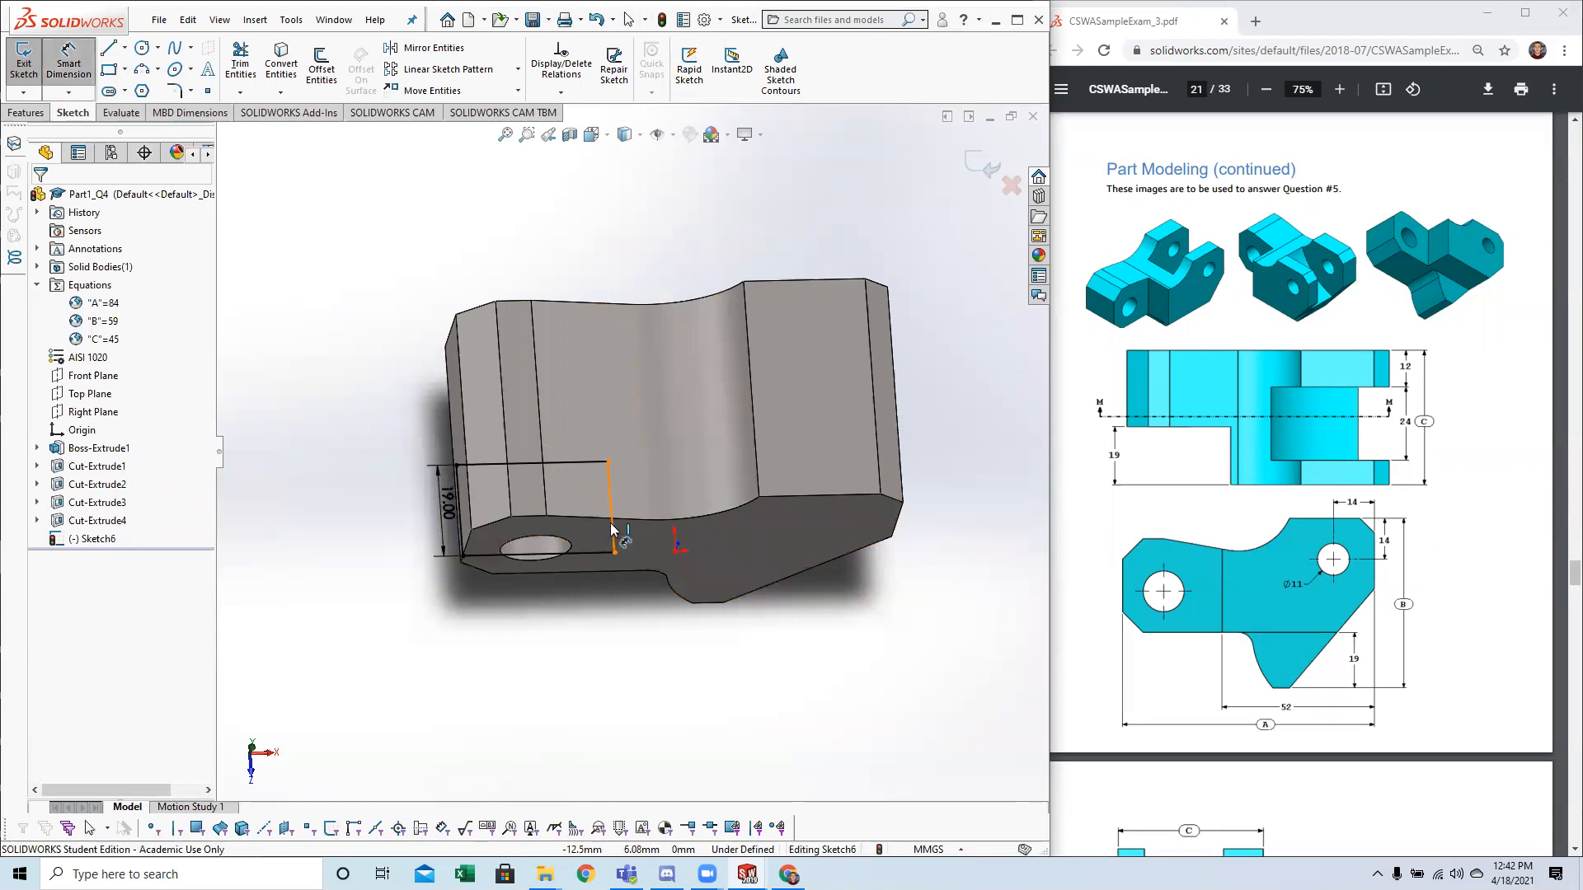
click(611, 529)
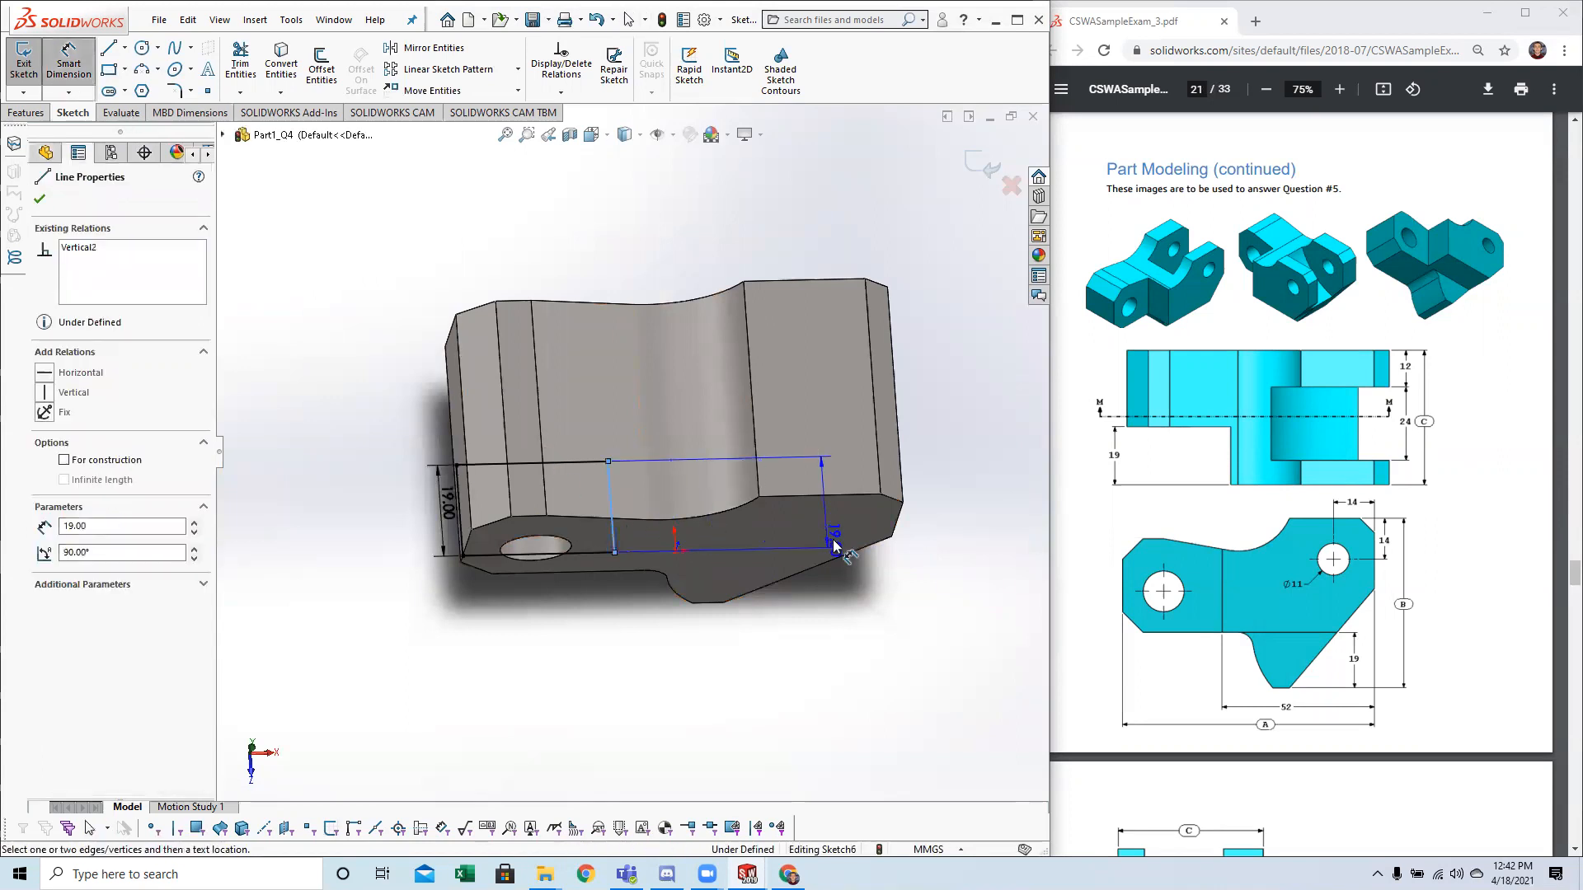
click(892, 536)
middle_drag(771, 611, 759, 659)
click(747, 641)
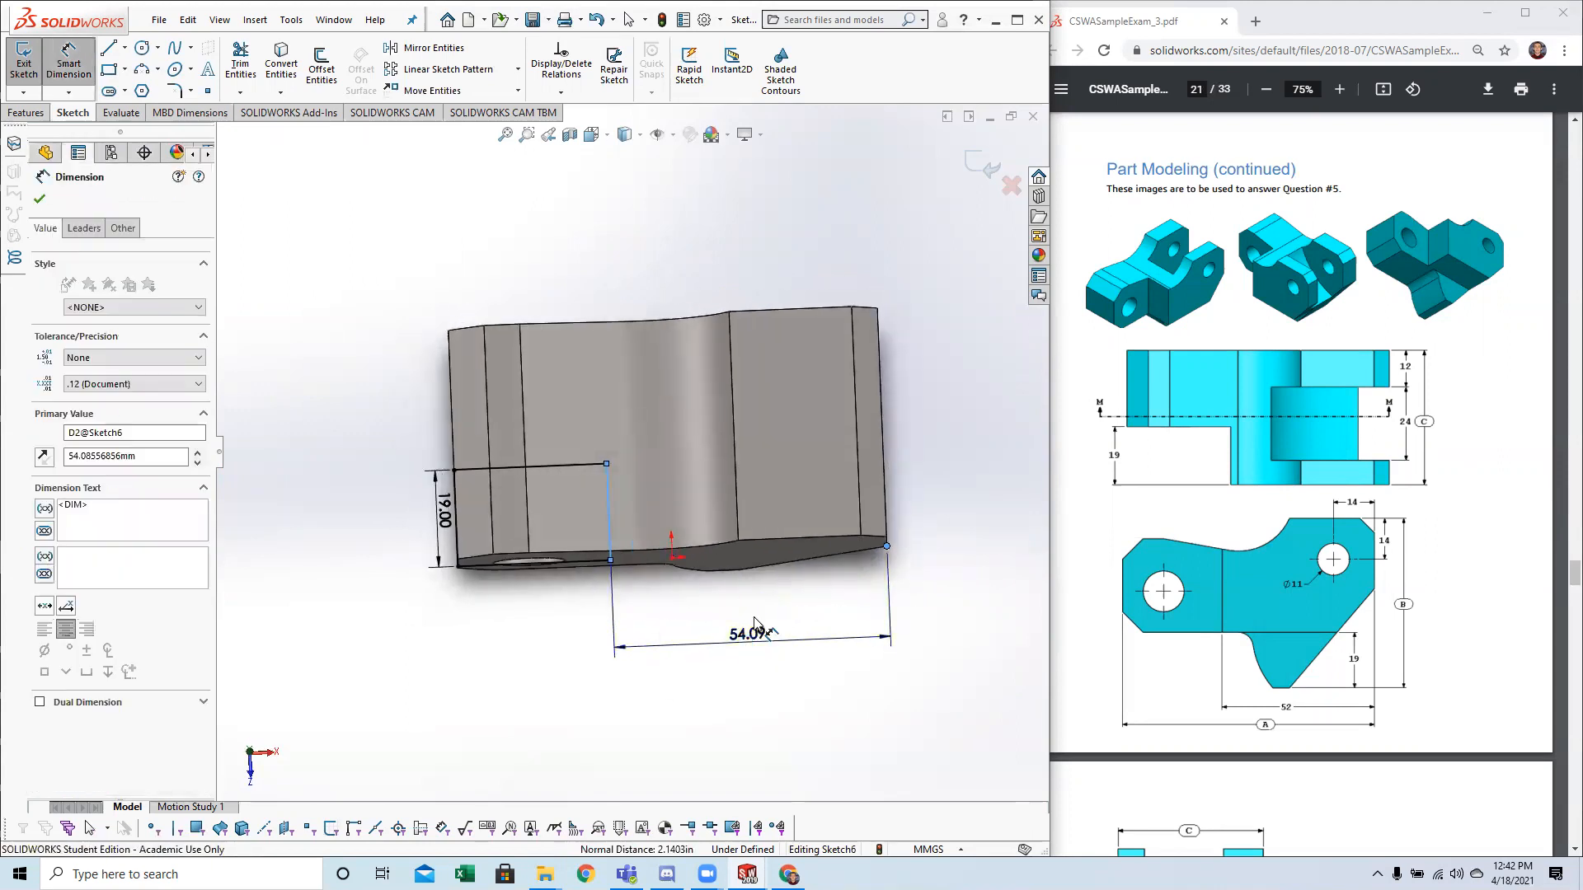
text(52)
key(Return)
key(Escape)
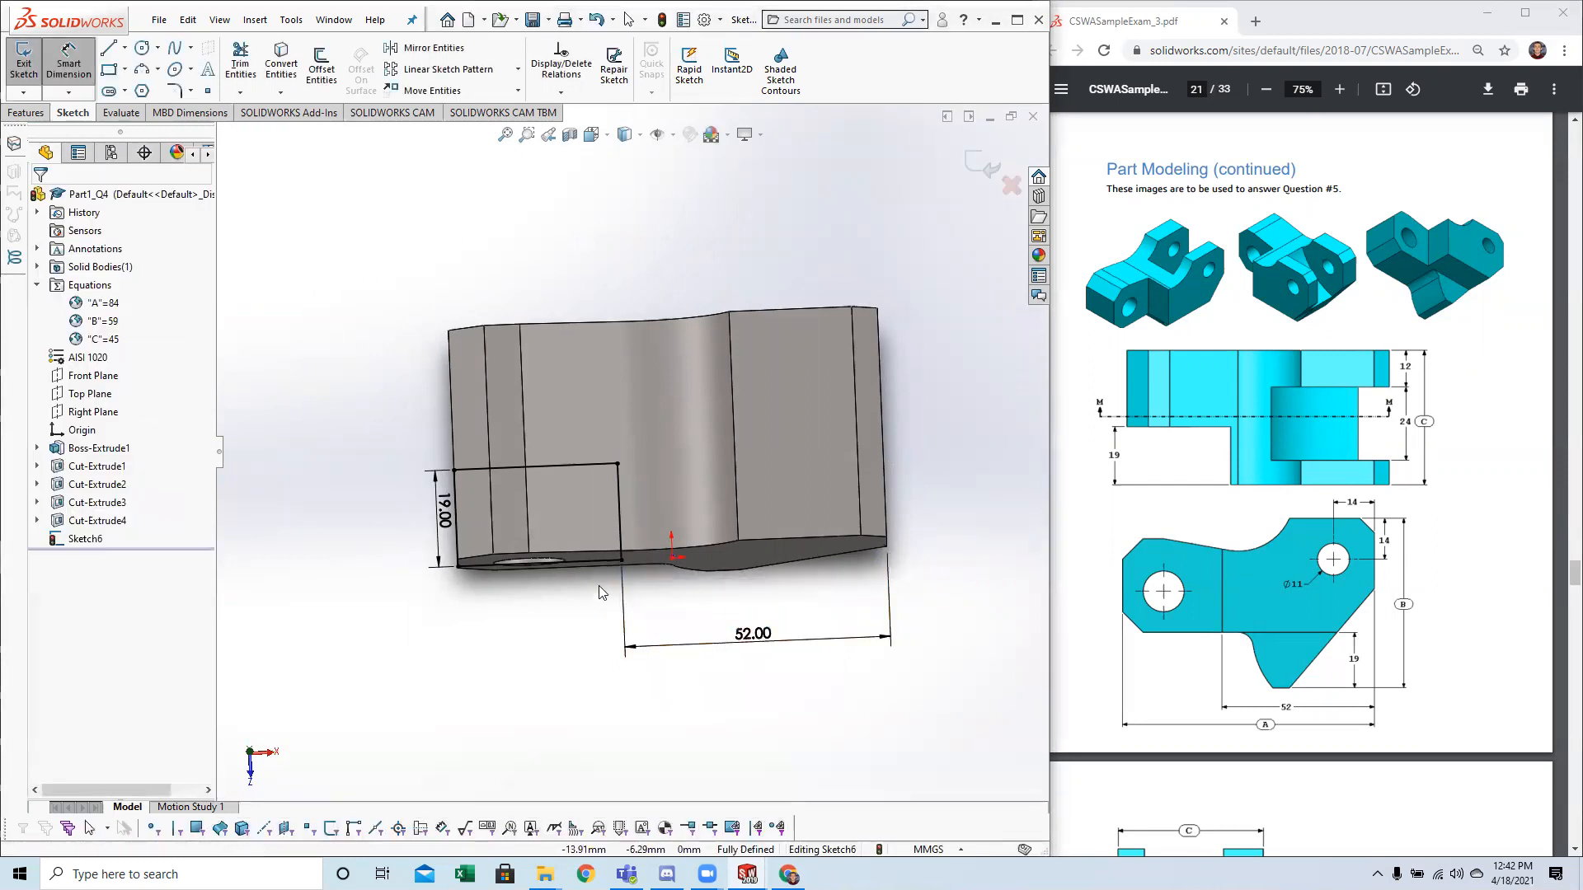
Preview the length of the rectangle's bottom line without dimensioning it, and compare the sketch with the question 5 drawings on pages 21 and 22.
middle_drag(600, 607, 592, 626)
scroll(586, 616, up, 1)
scroll(590, 617, down, 1)
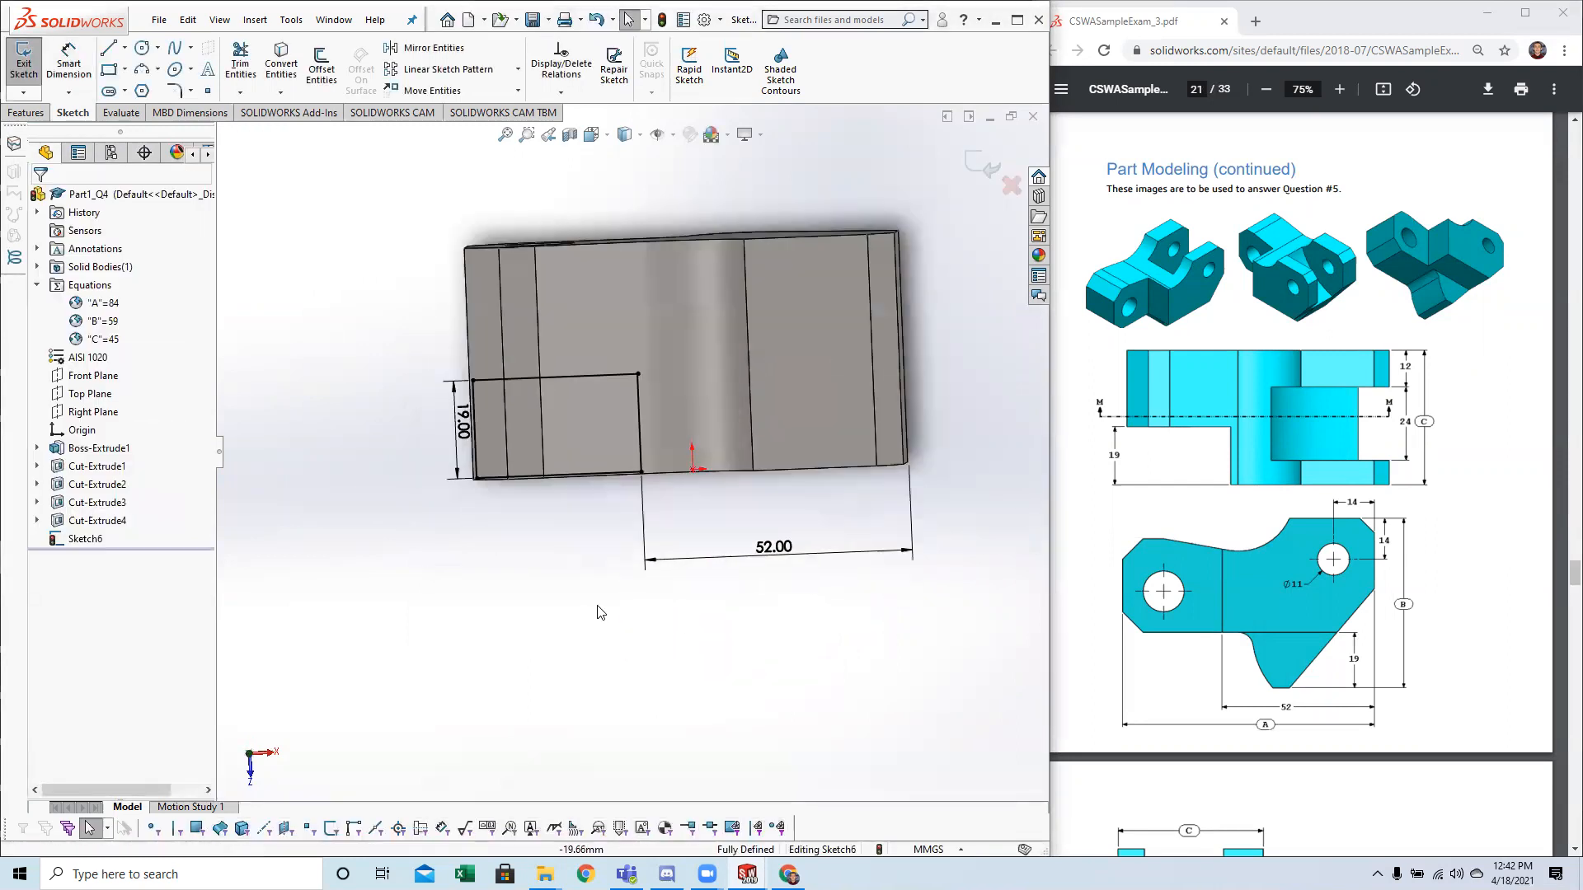
scroll(595, 612, down, 1)
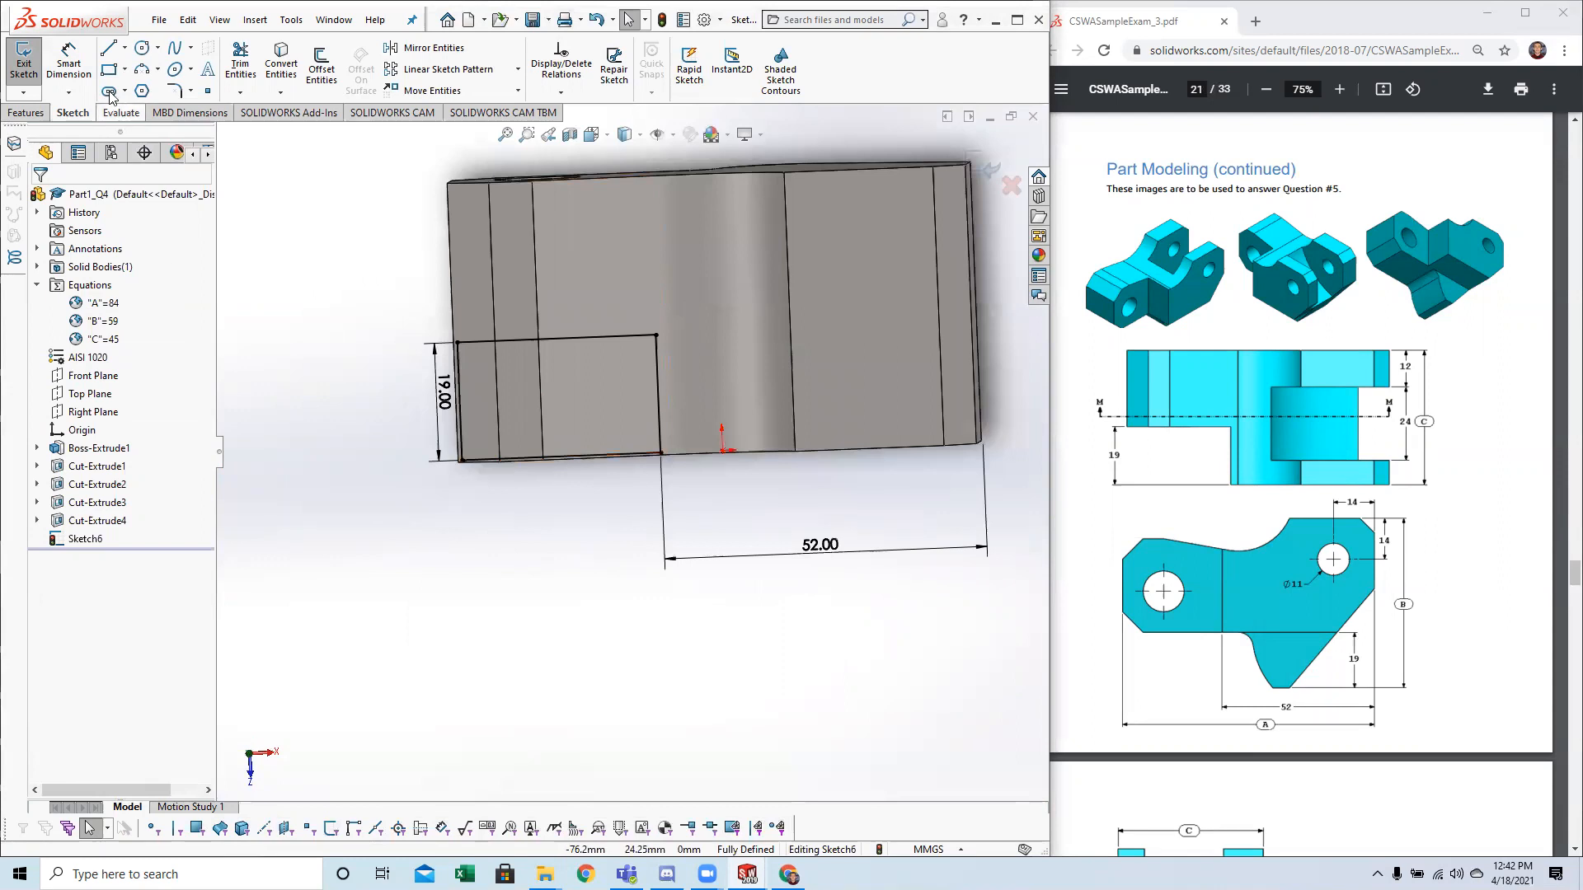
click(69, 62)
click(544, 456)
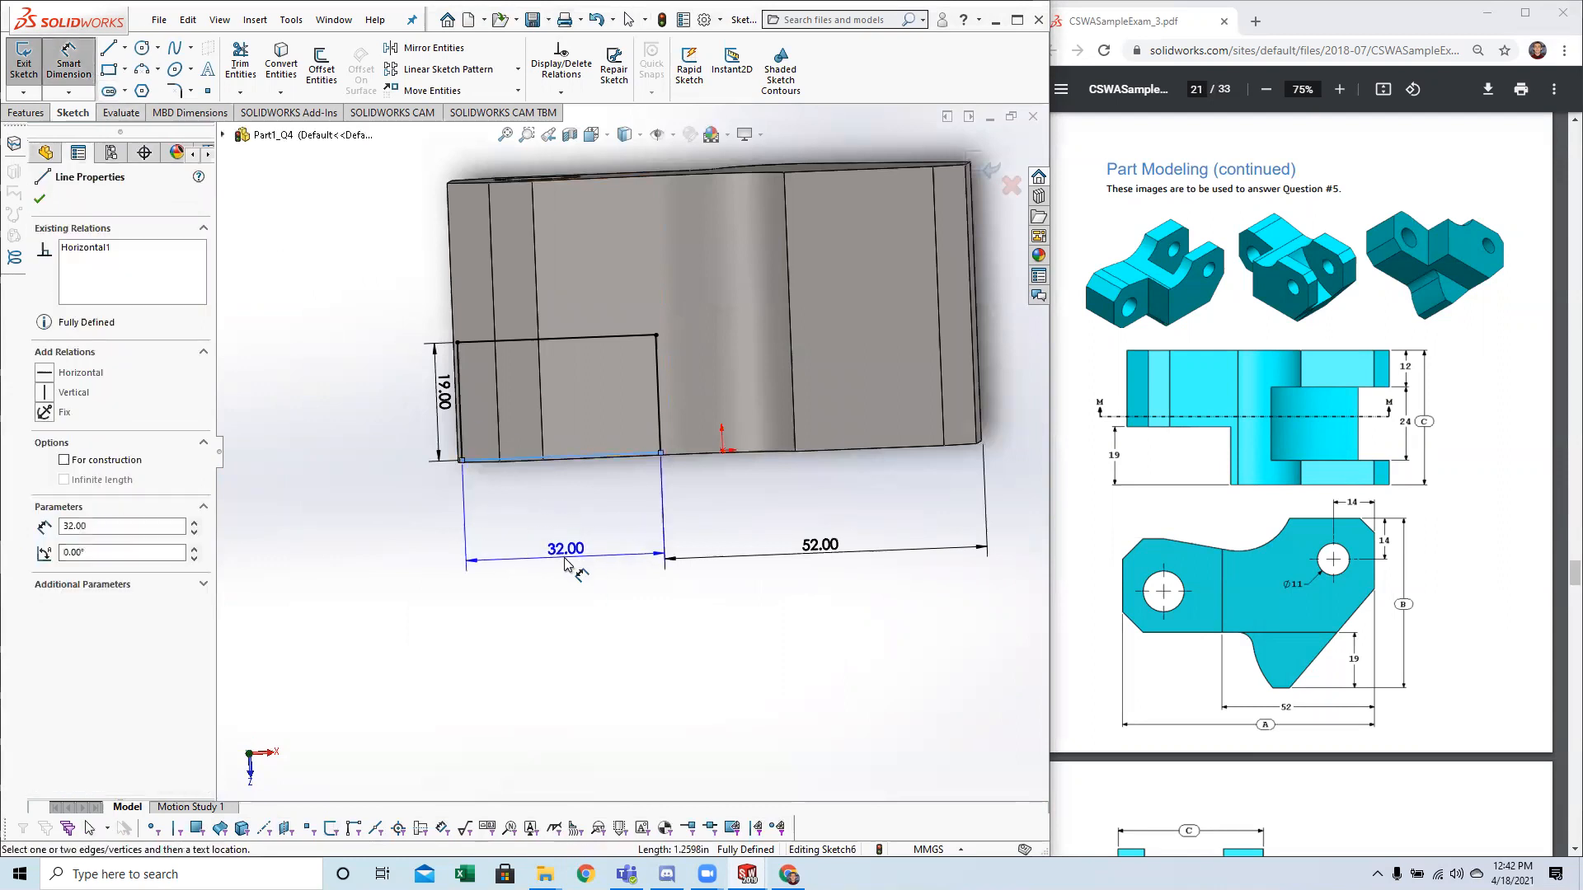
key(Escape)
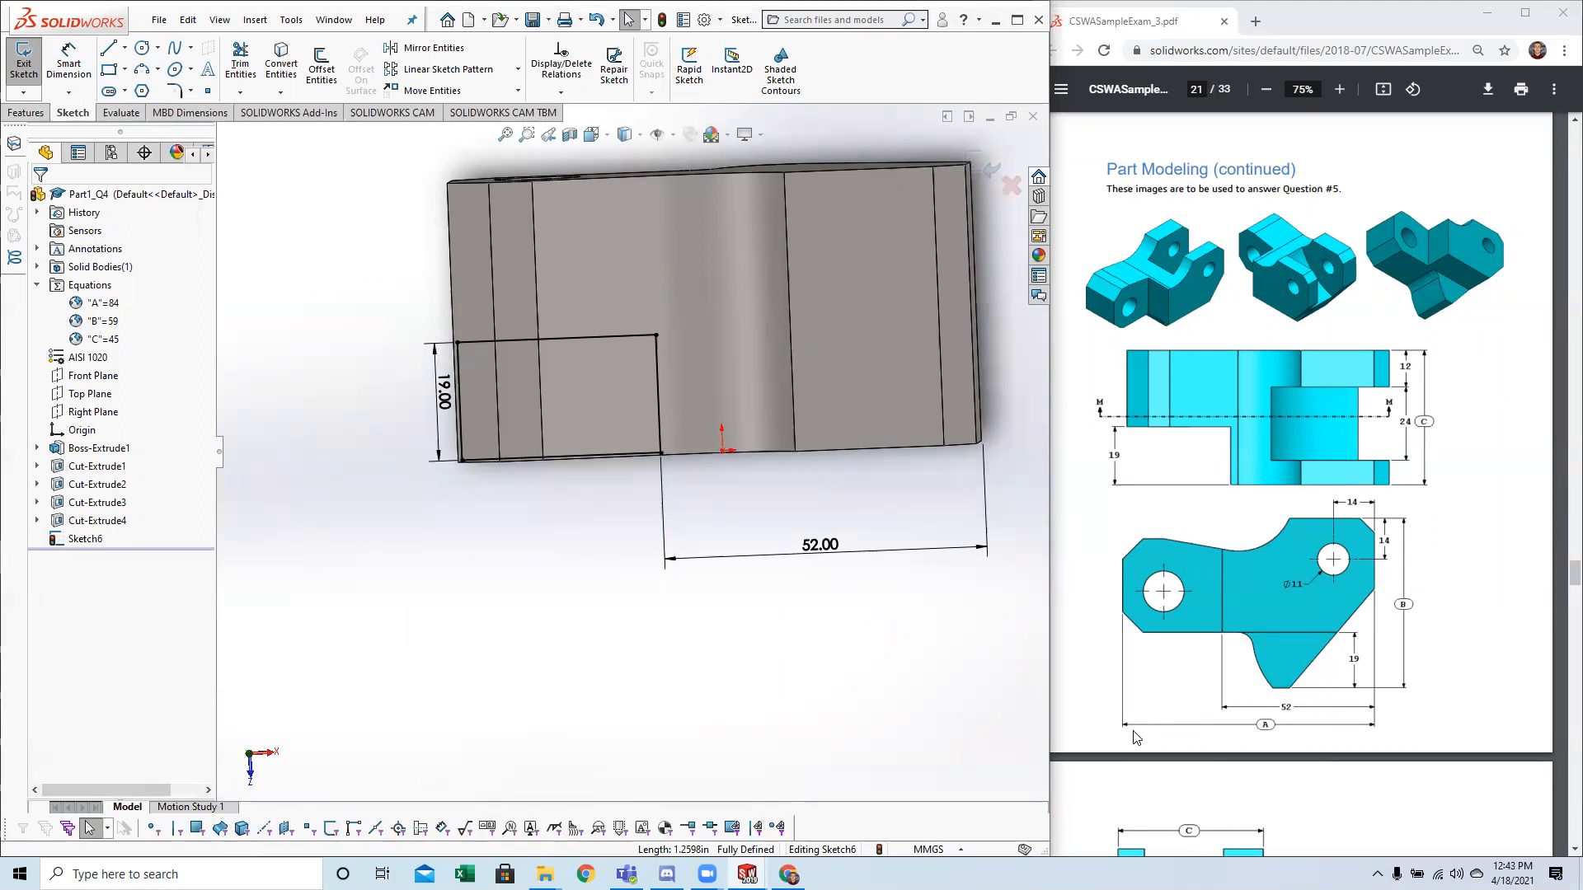
click(1296, 715)
click(767, 614)
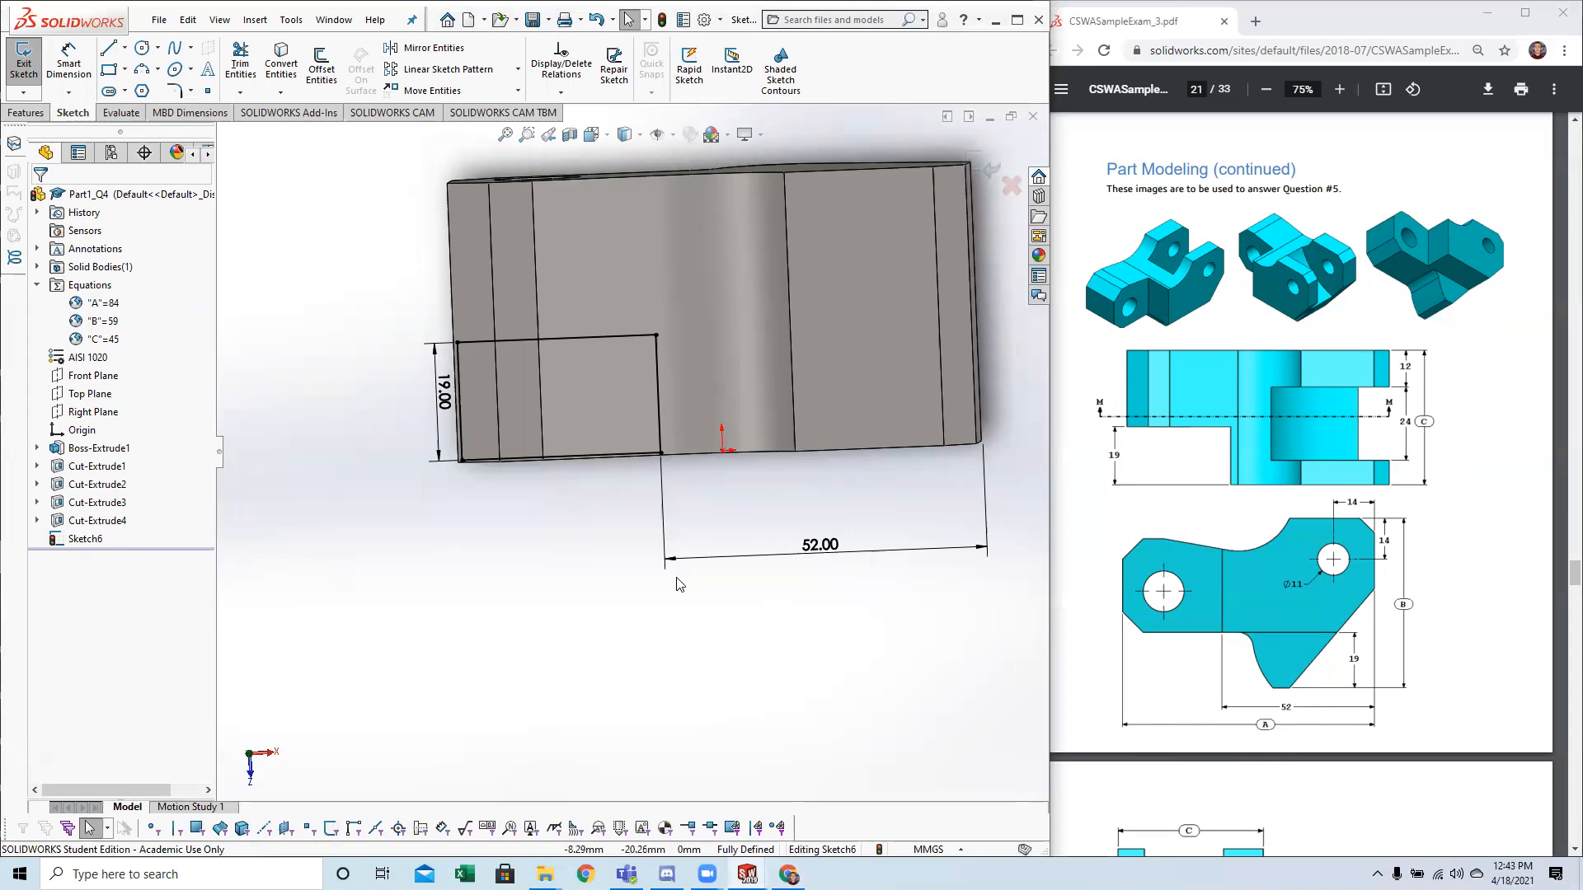
scroll(1189, 549, down, 6)
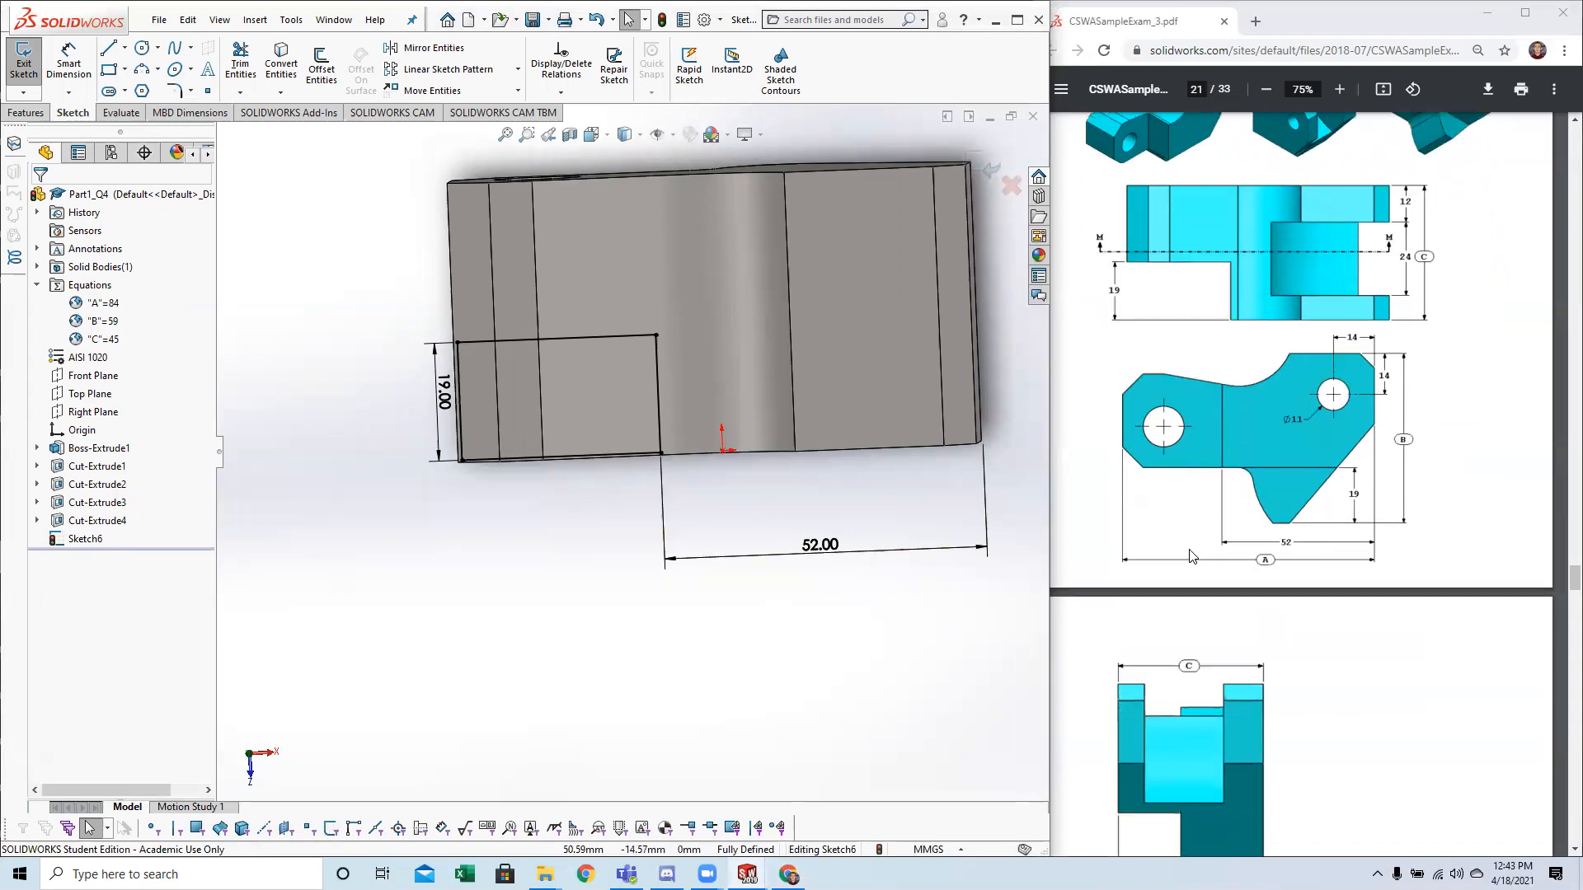
scroll(1190, 555, up, 1)
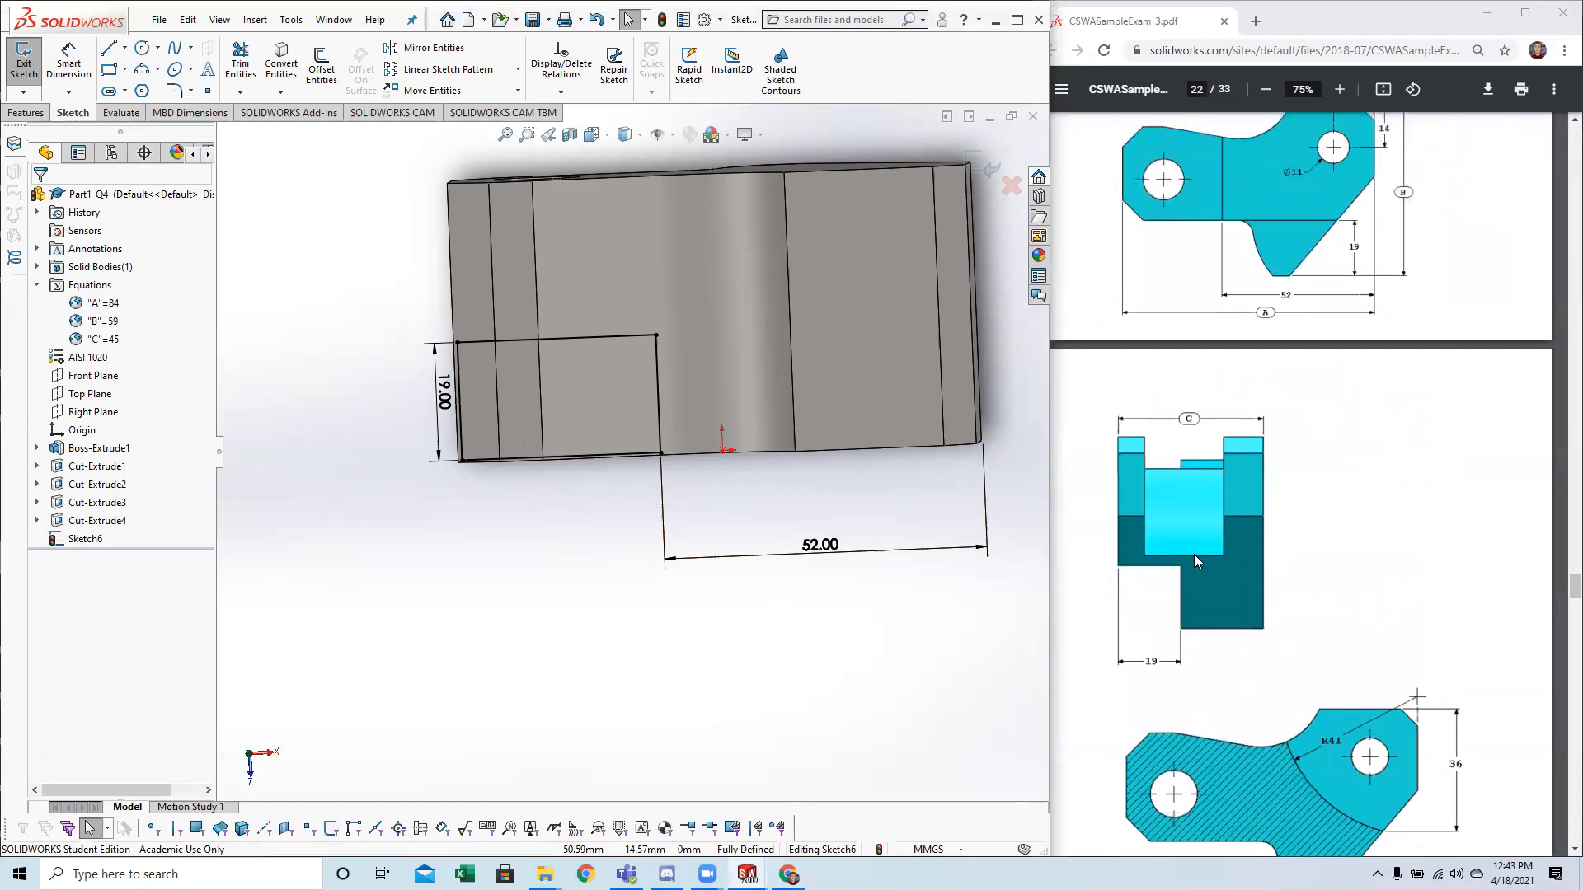
scroll(1194, 554, up, 3)
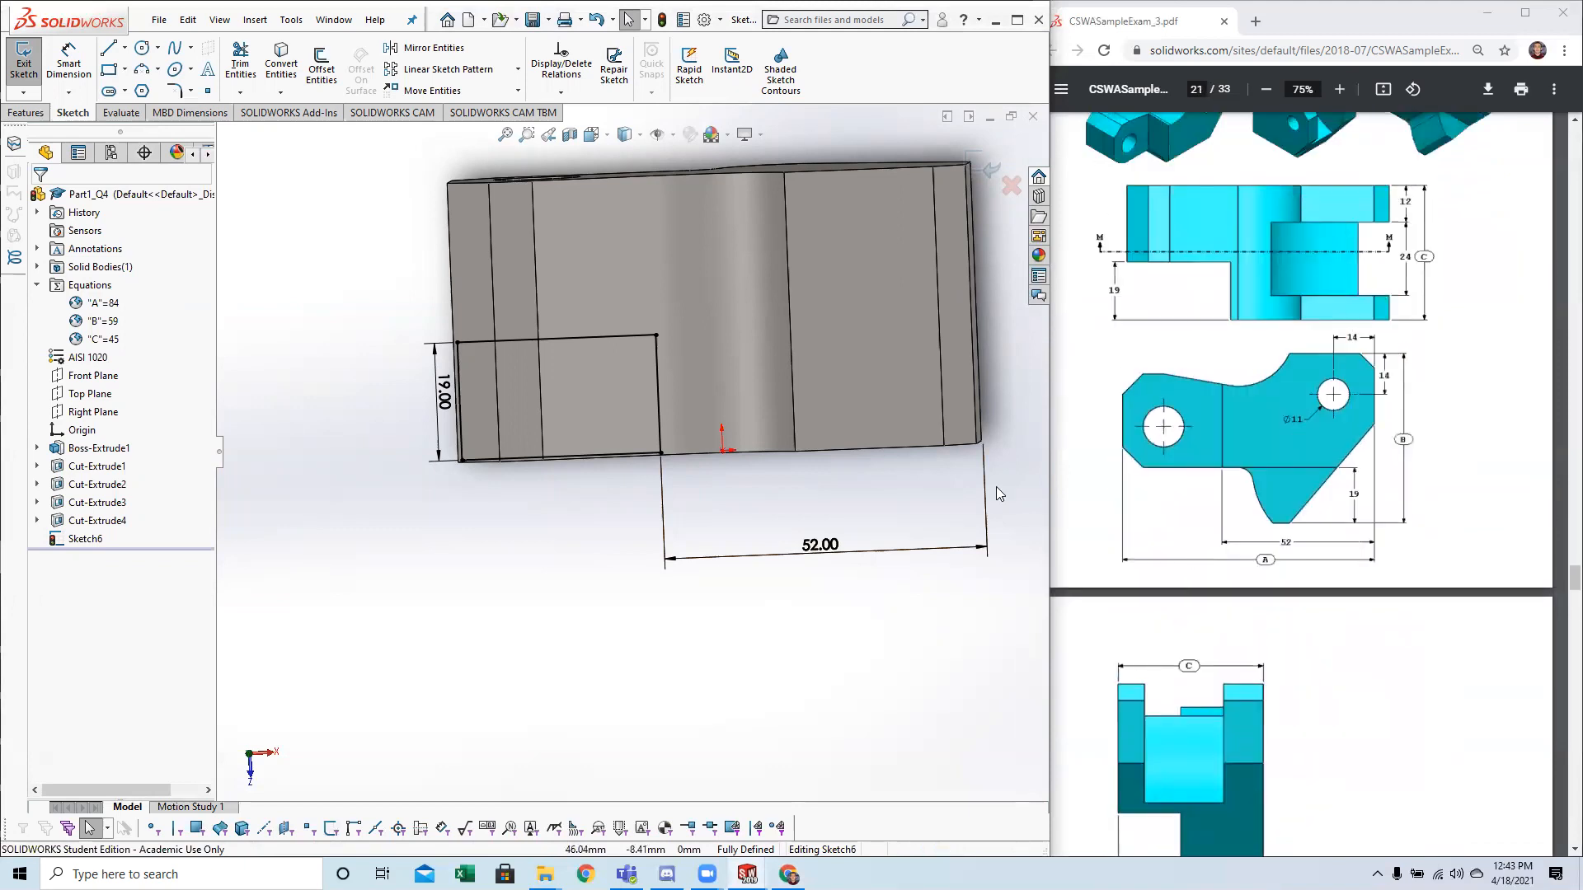
Make an Extruded Cut of the rectangle with the end condition Through All - Both.
click(27, 113)
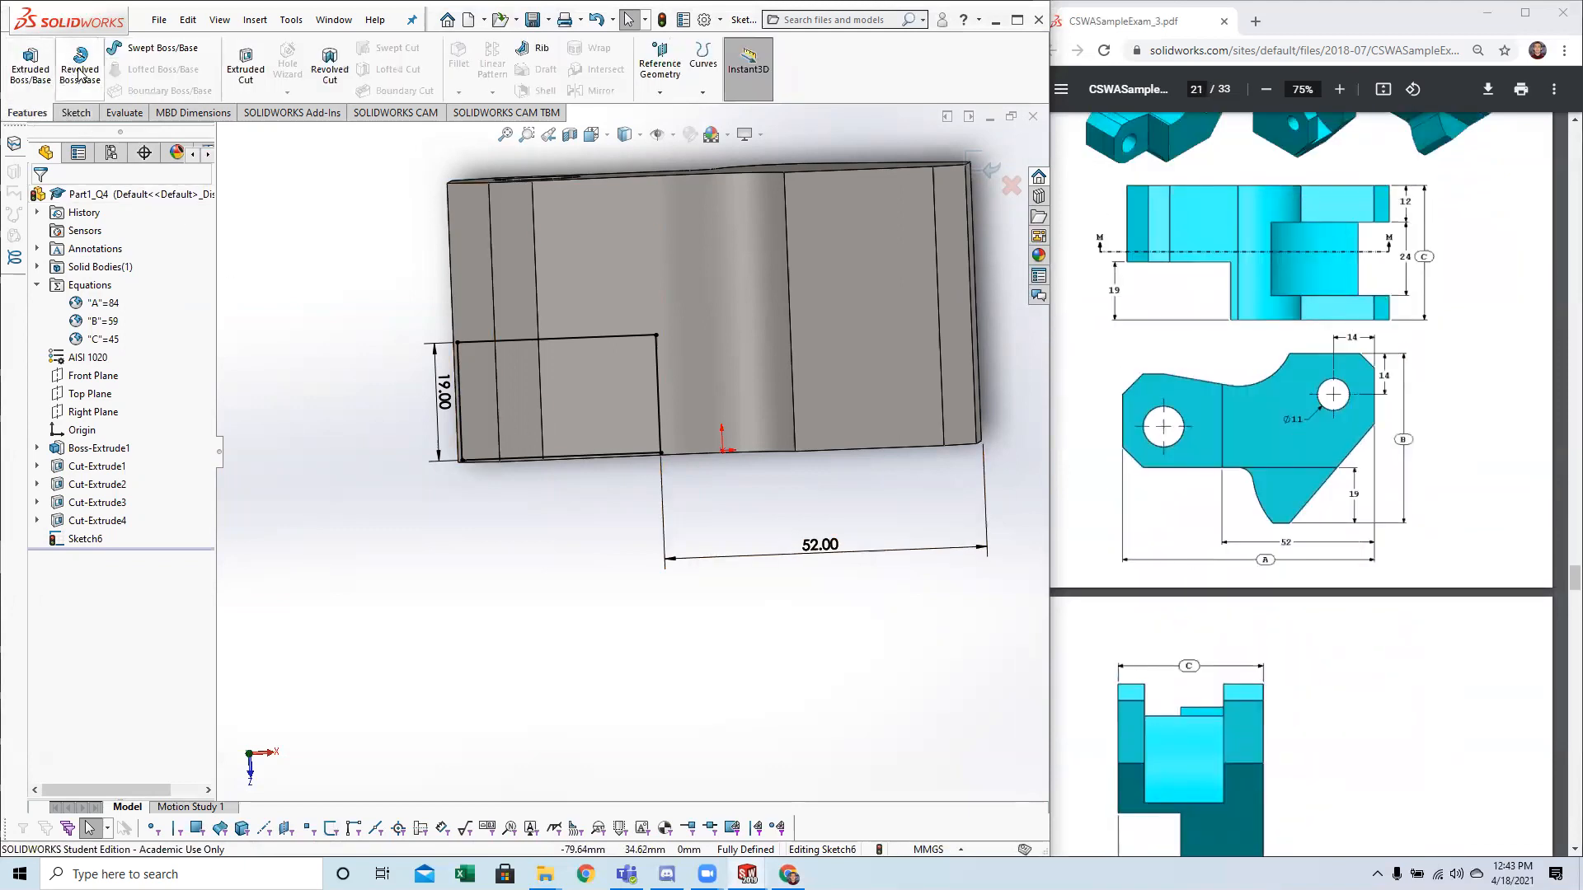
click(245, 69)
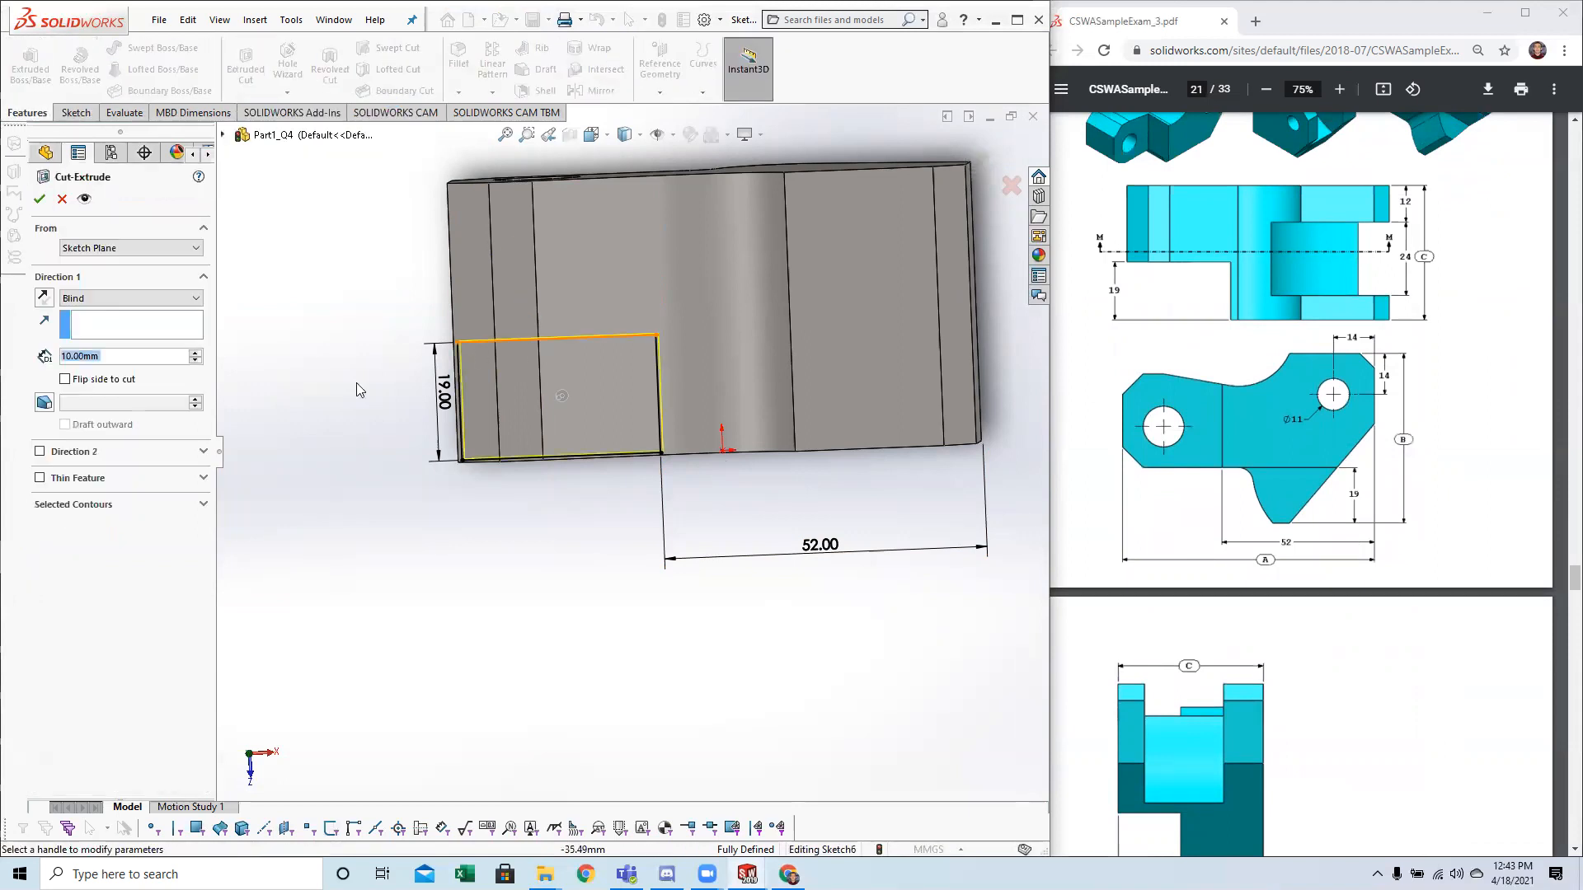
click(105, 306)
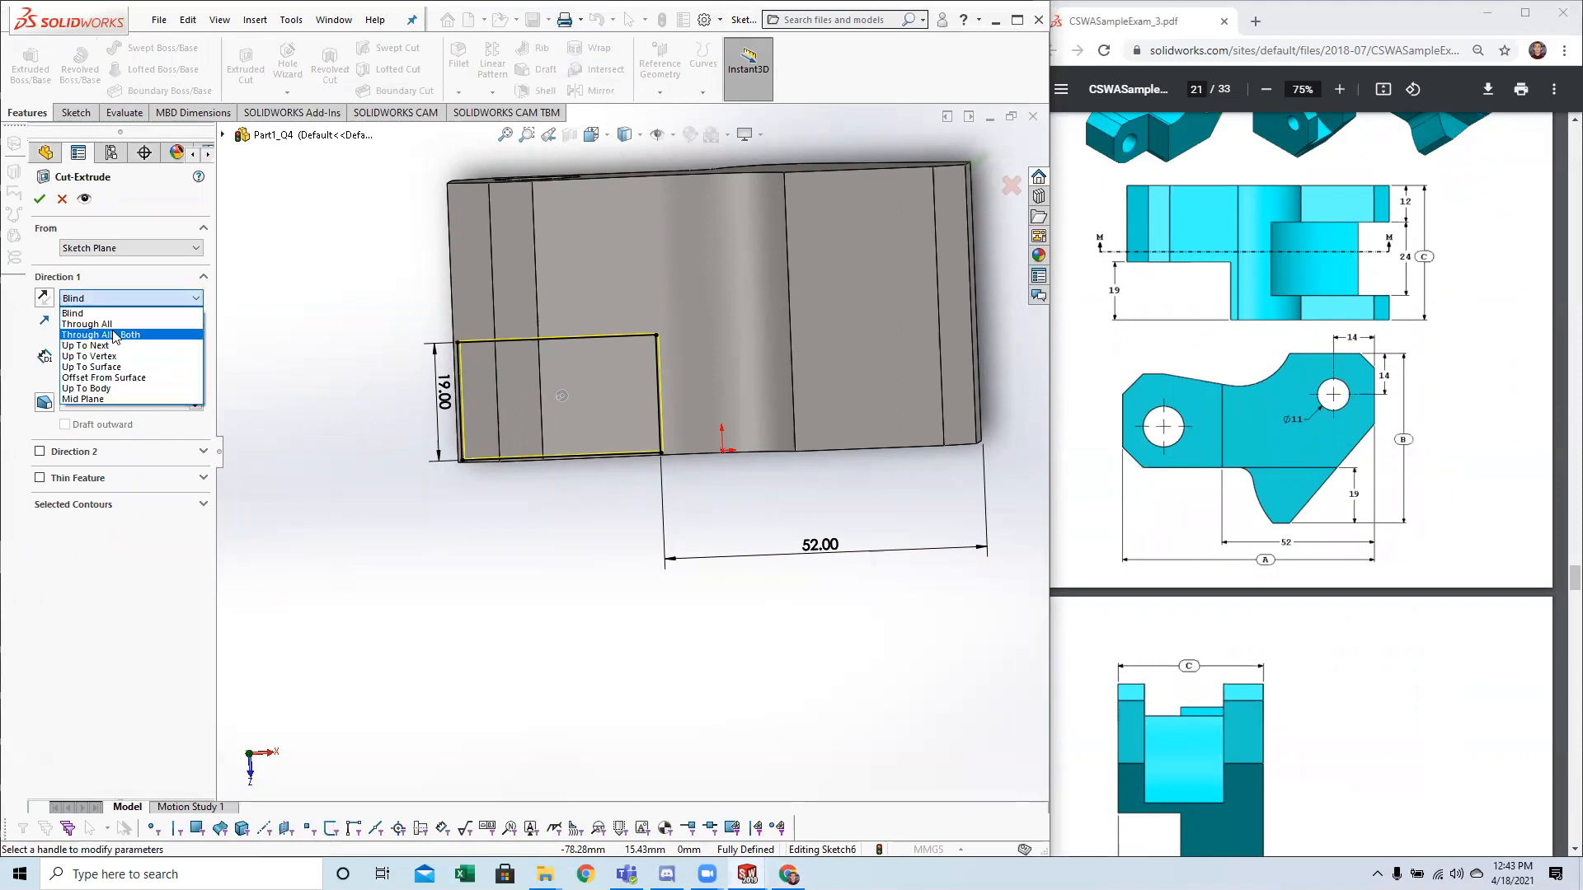
click(99, 334)
middle_drag(521, 600, 494, 367)
middle_drag(799, 583, 404, 286)
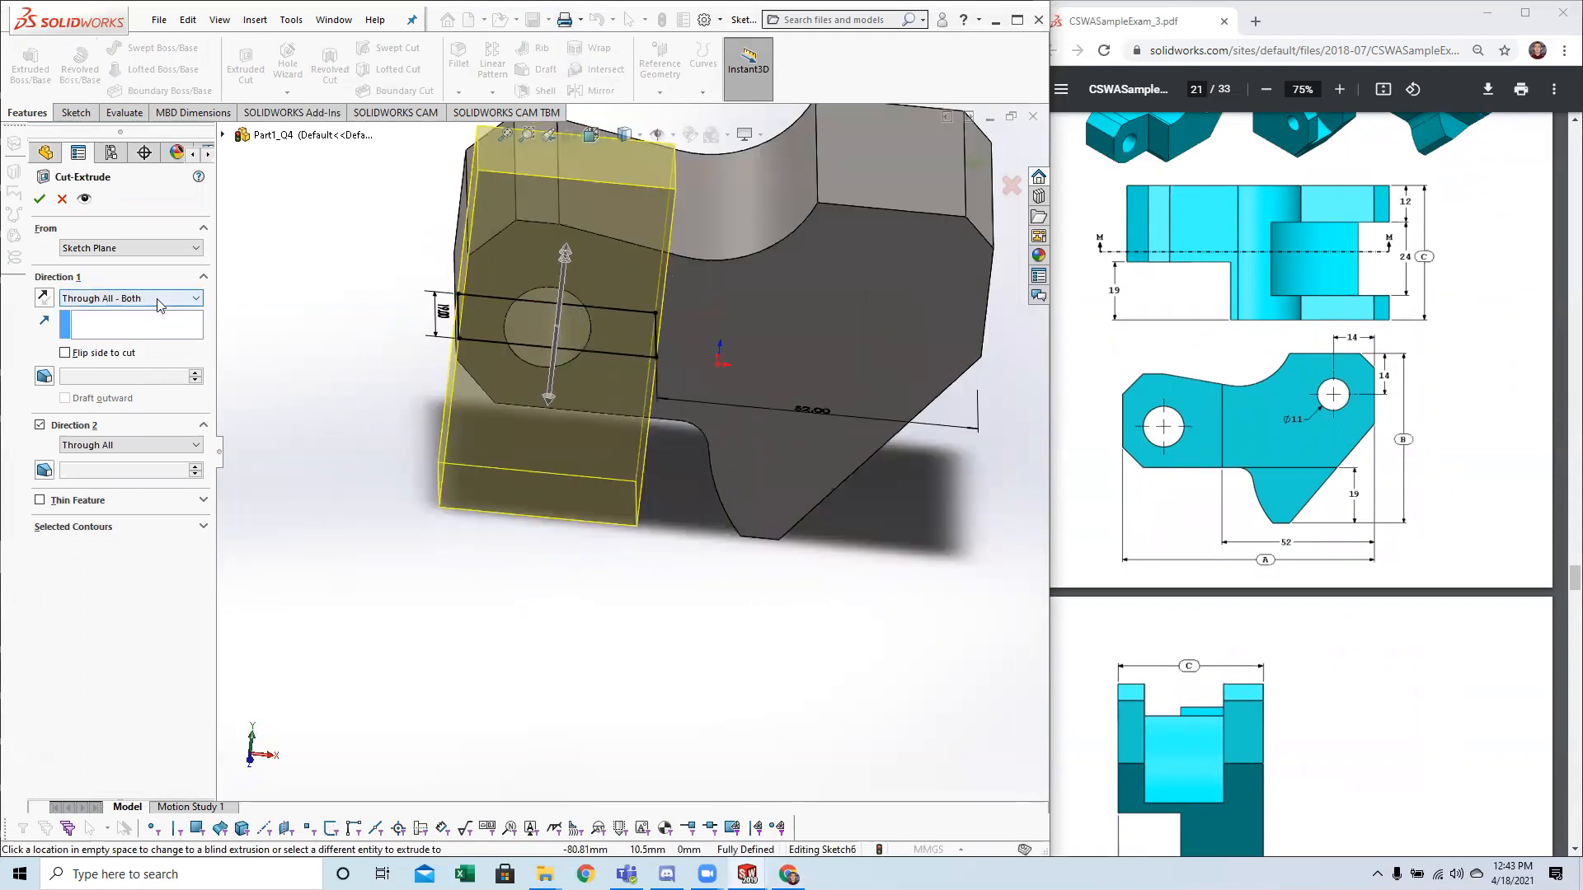
scroll(559, 390, up, 2)
middle_drag(560, 394, 517, 486)
click(41, 202)
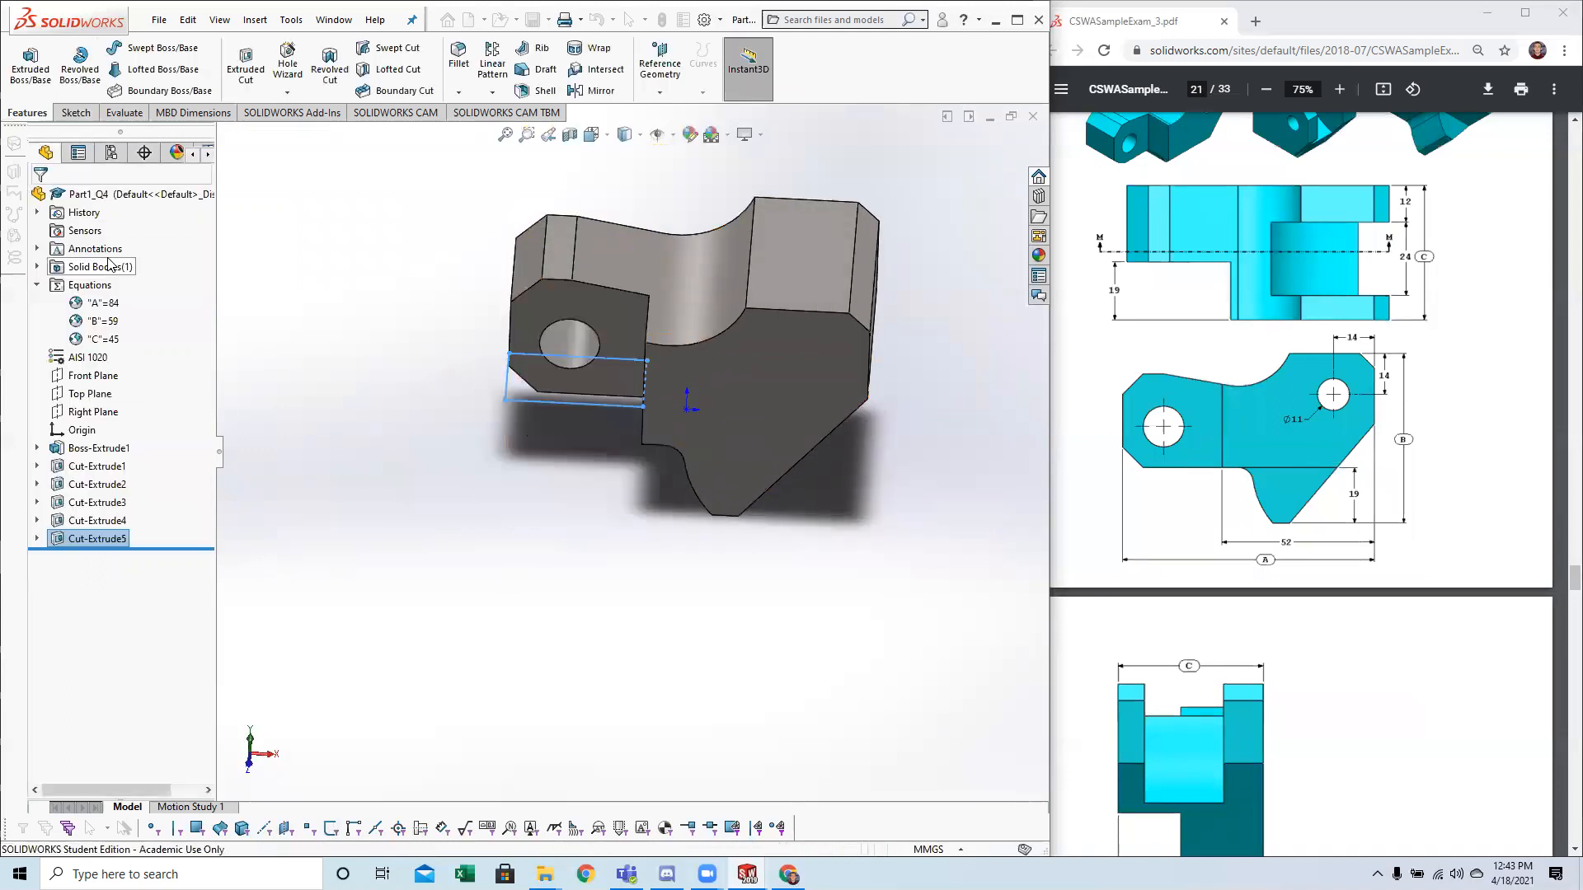
Orient the block to an isometric view and compare the cut end with the enlarged first isometric image for question 5.
middle_drag(519, 558, 672, 576)
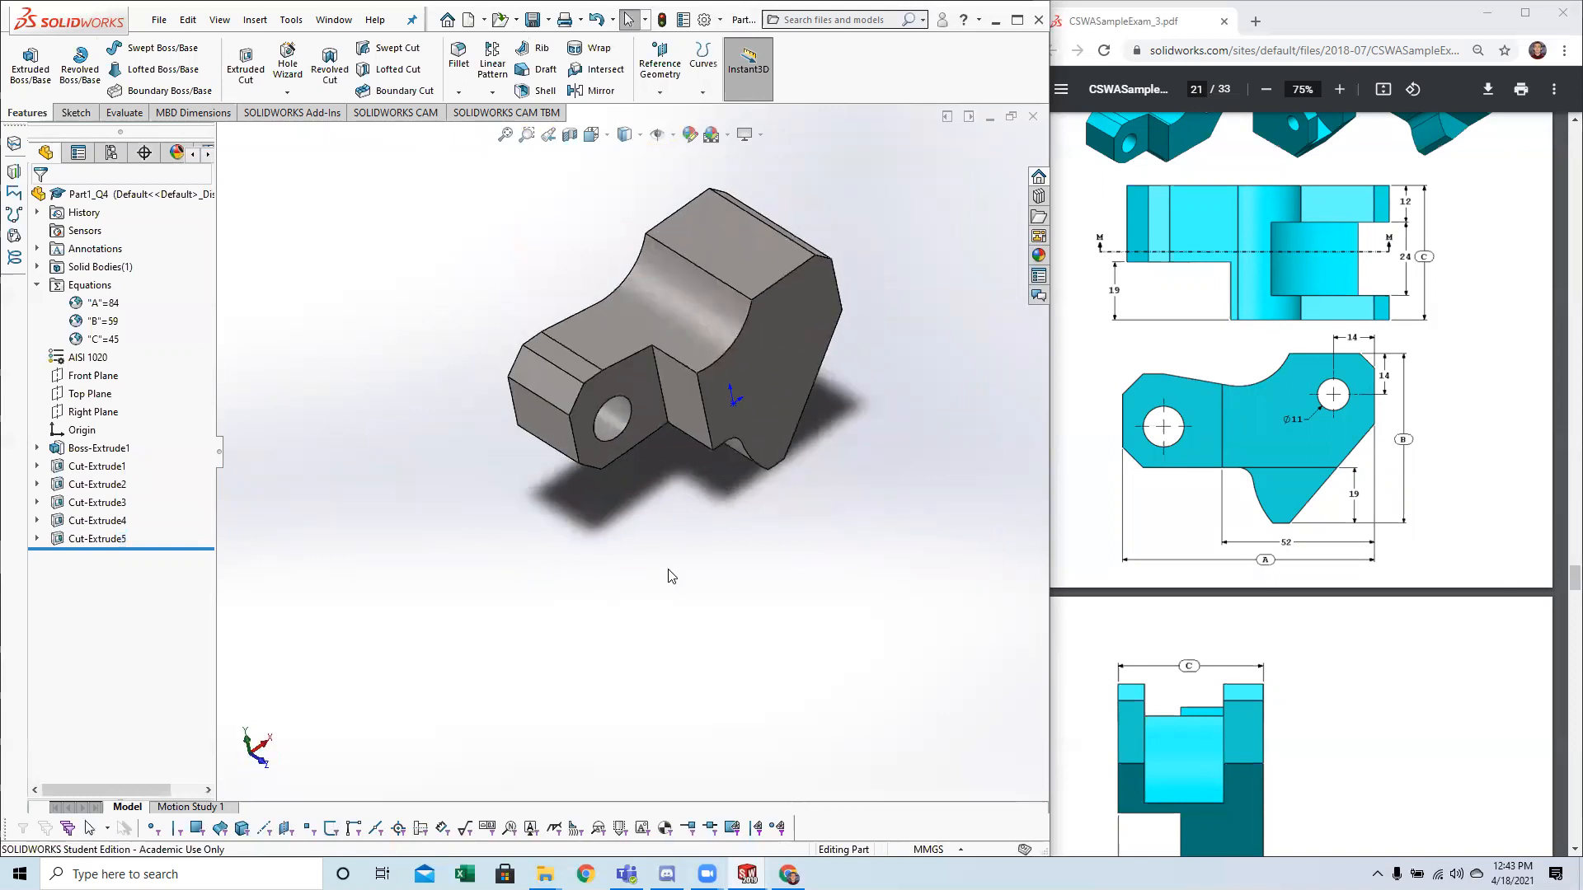
key(space)
click(440, 569)
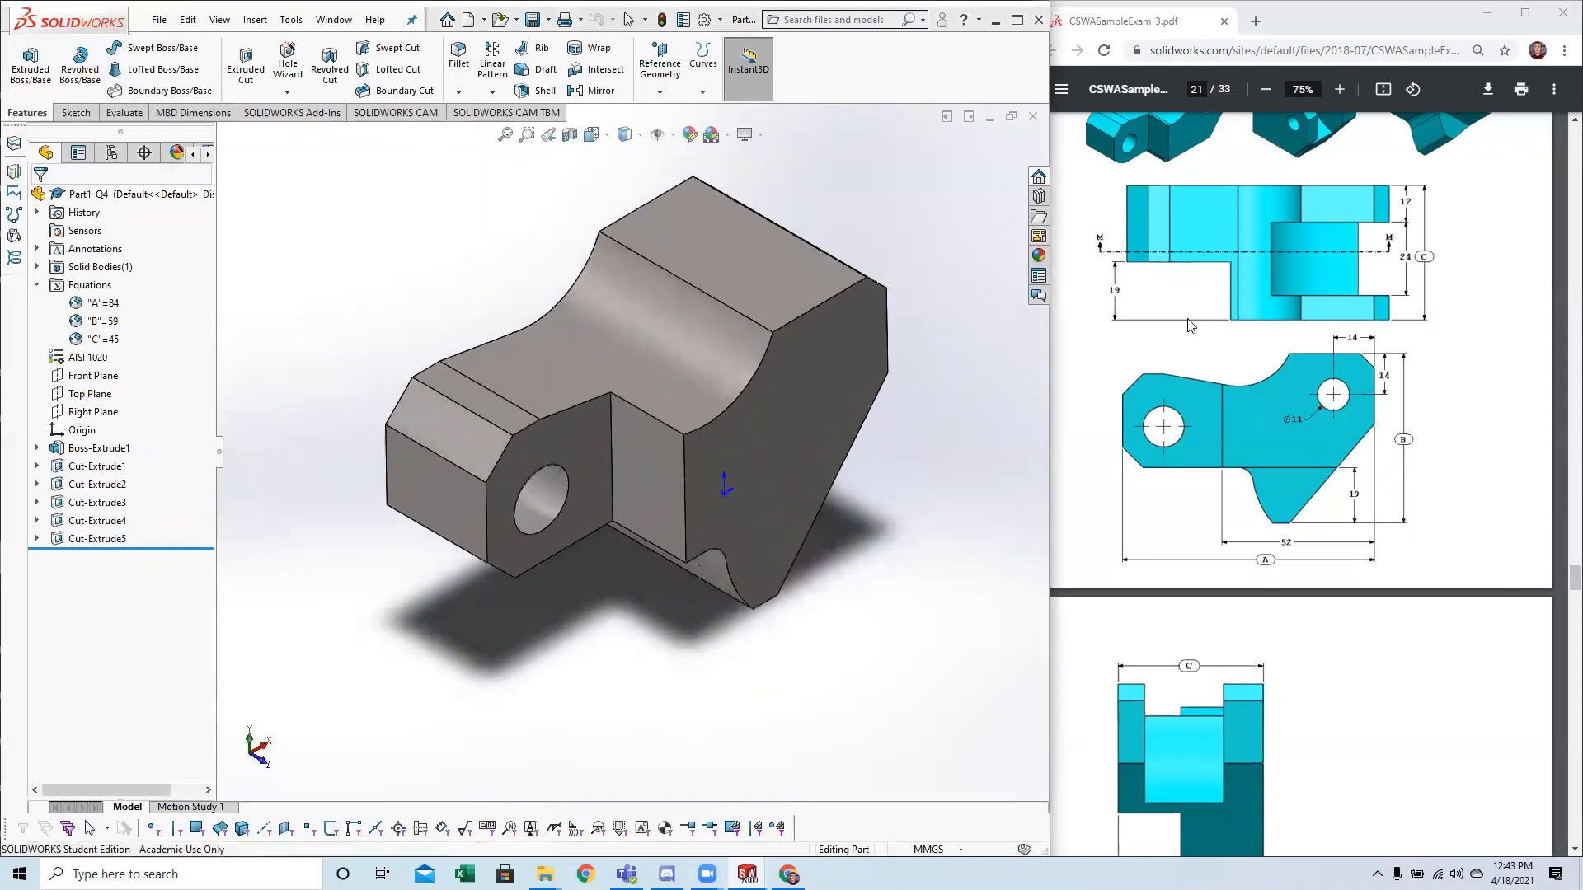
scroll(1162, 483, up, 4)
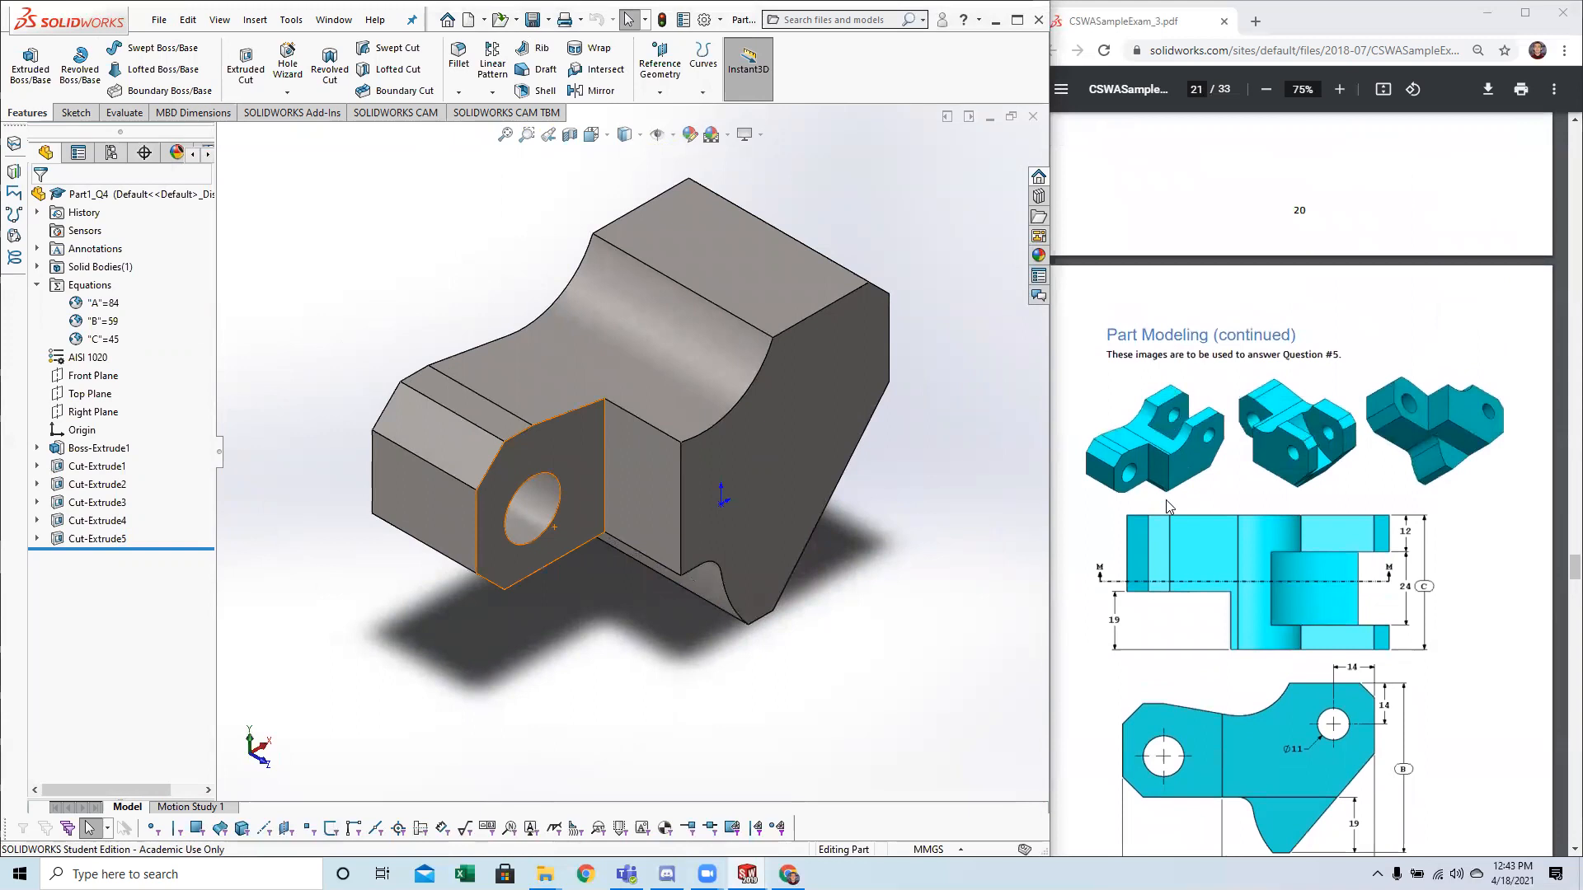
click(612, 408)
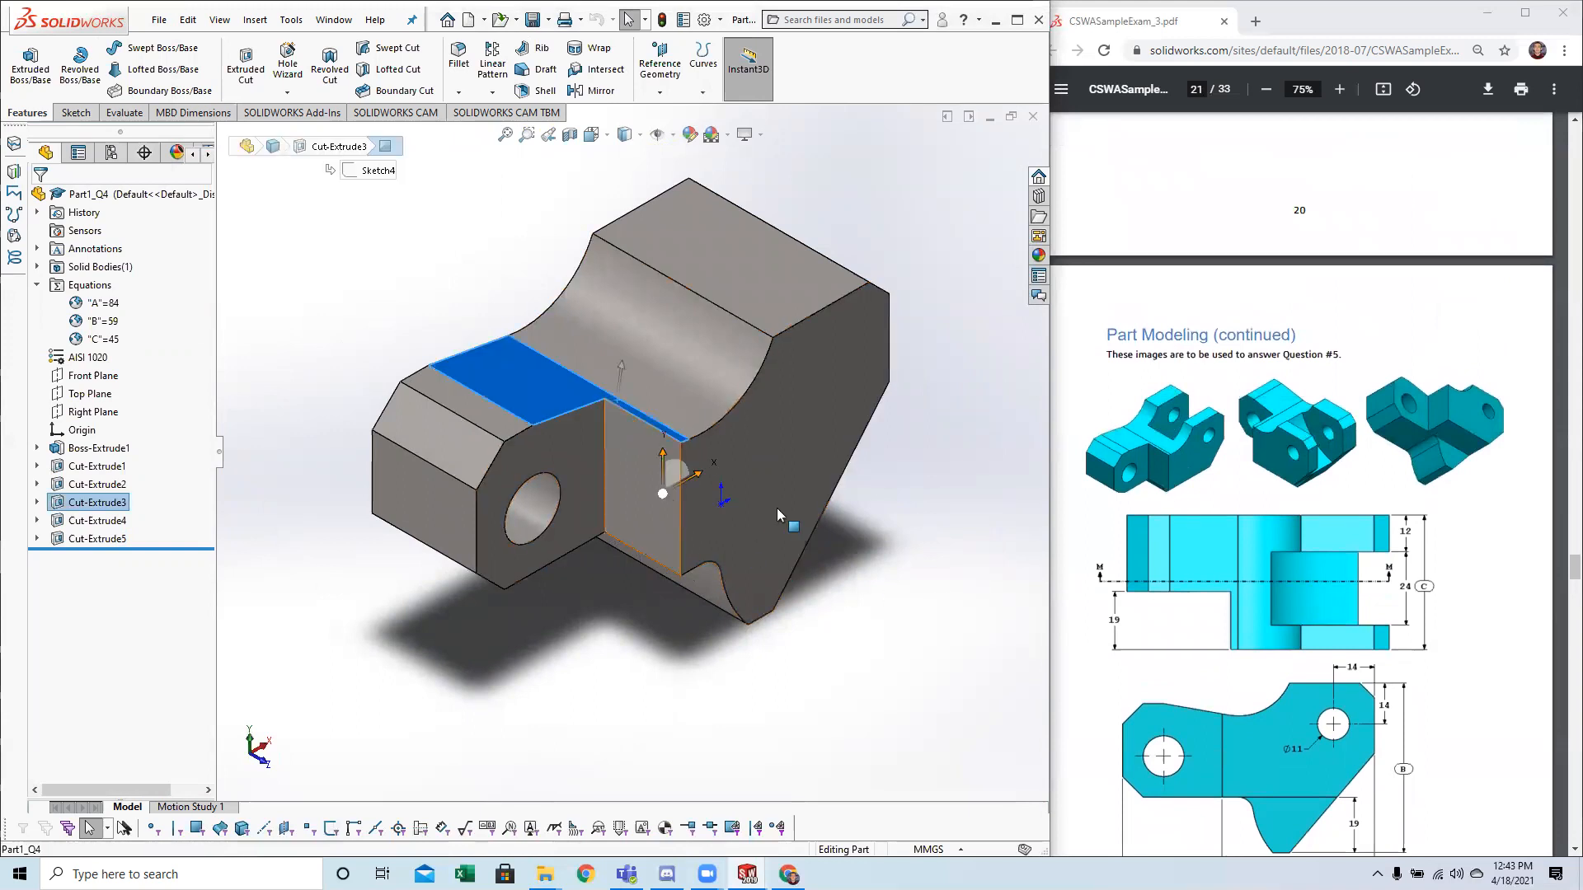
click(1154, 462)
ctrl+scroll(1154, 462, up, 6)
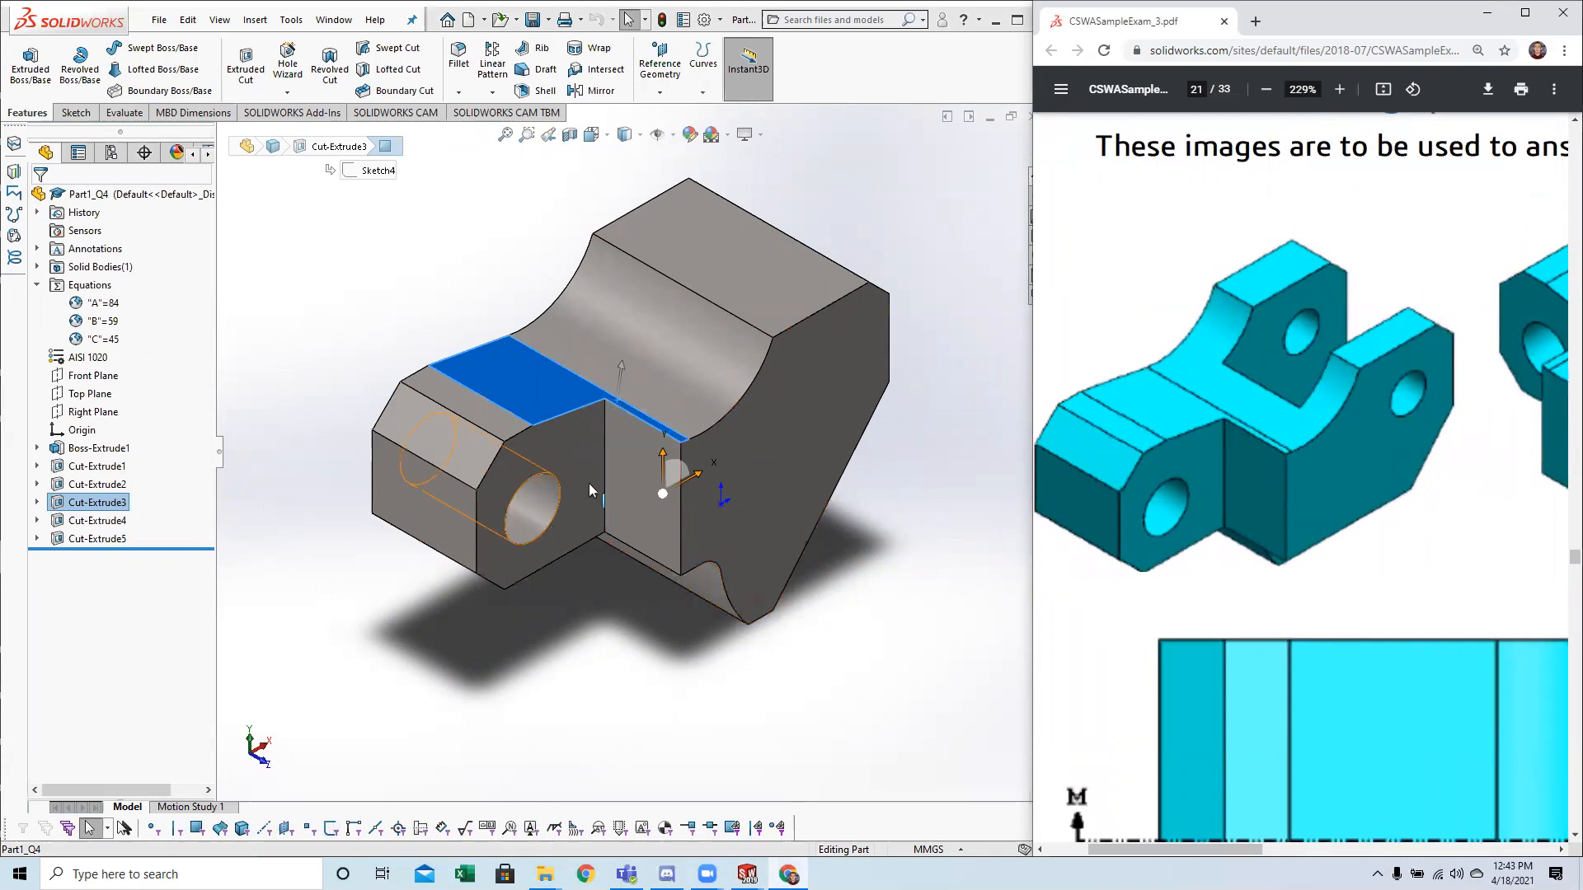
Compare the block with the isometric images and dimensioned views for question 5 on page 21, including the upper-right hole's size and position.
ctrl+scroll(1138, 495, down, 3)
ctrl+scroll(1189, 486, down, 4)
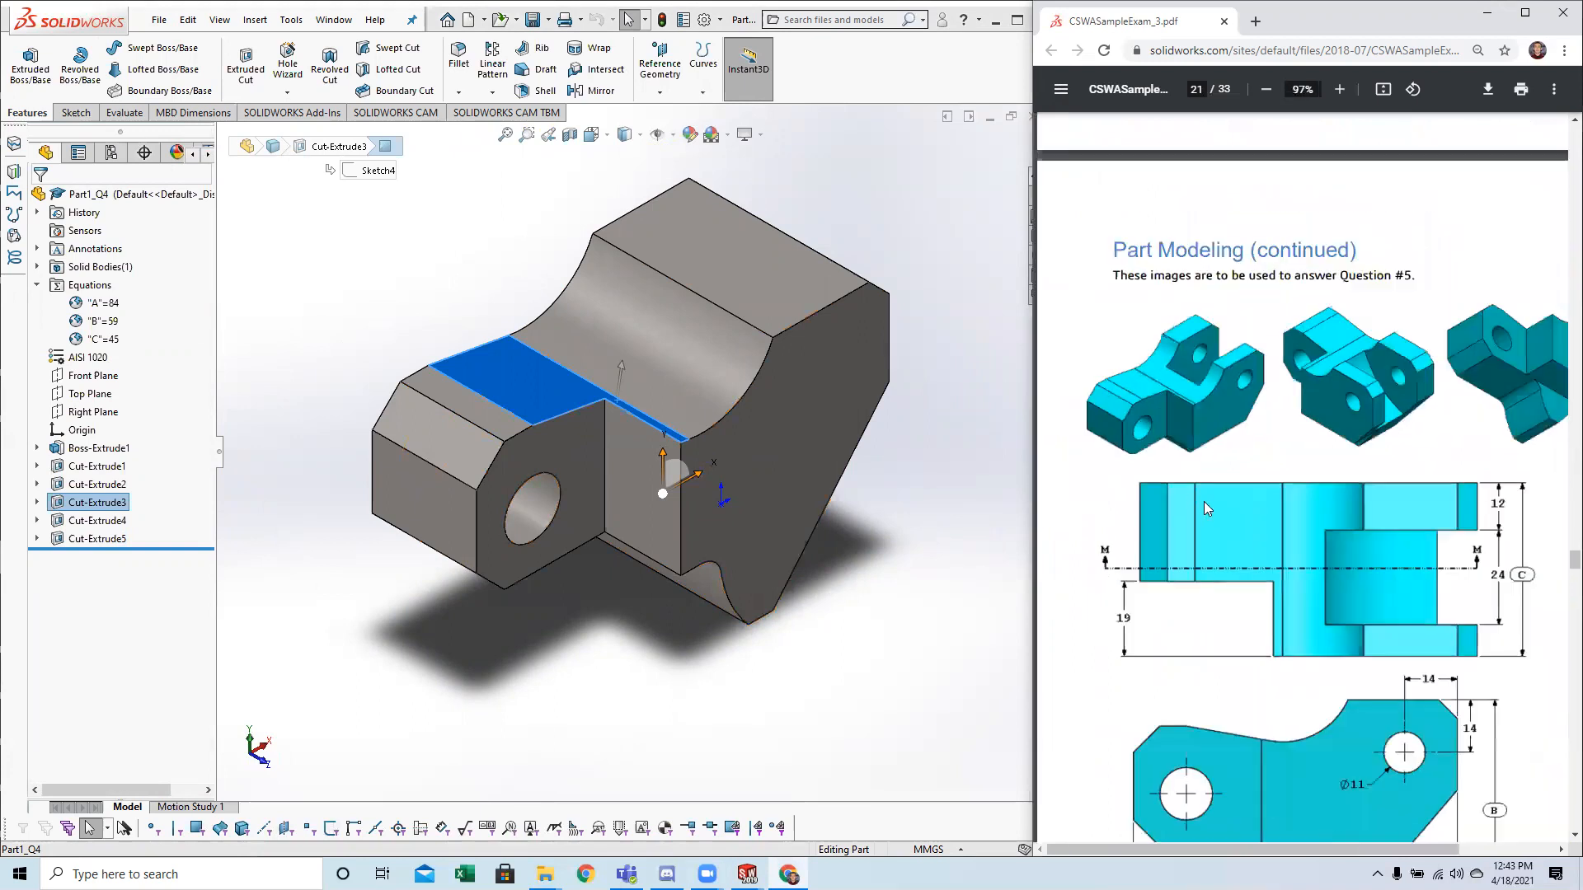
click(899, 658)
scroll(899, 659, up, 2)
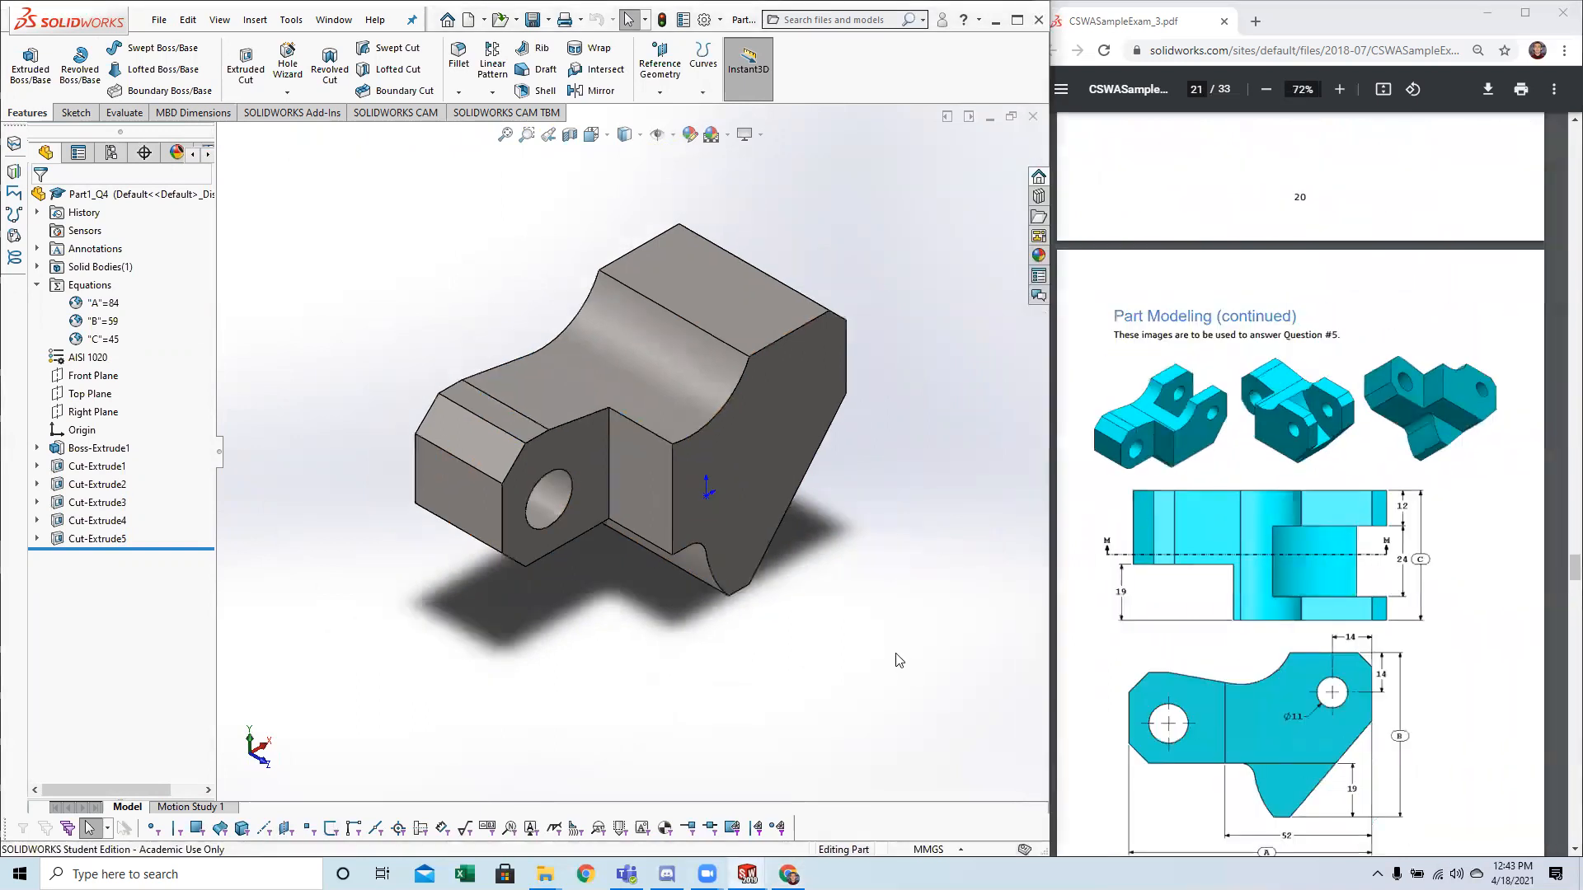
middle_drag(857, 614, 1007, 536)
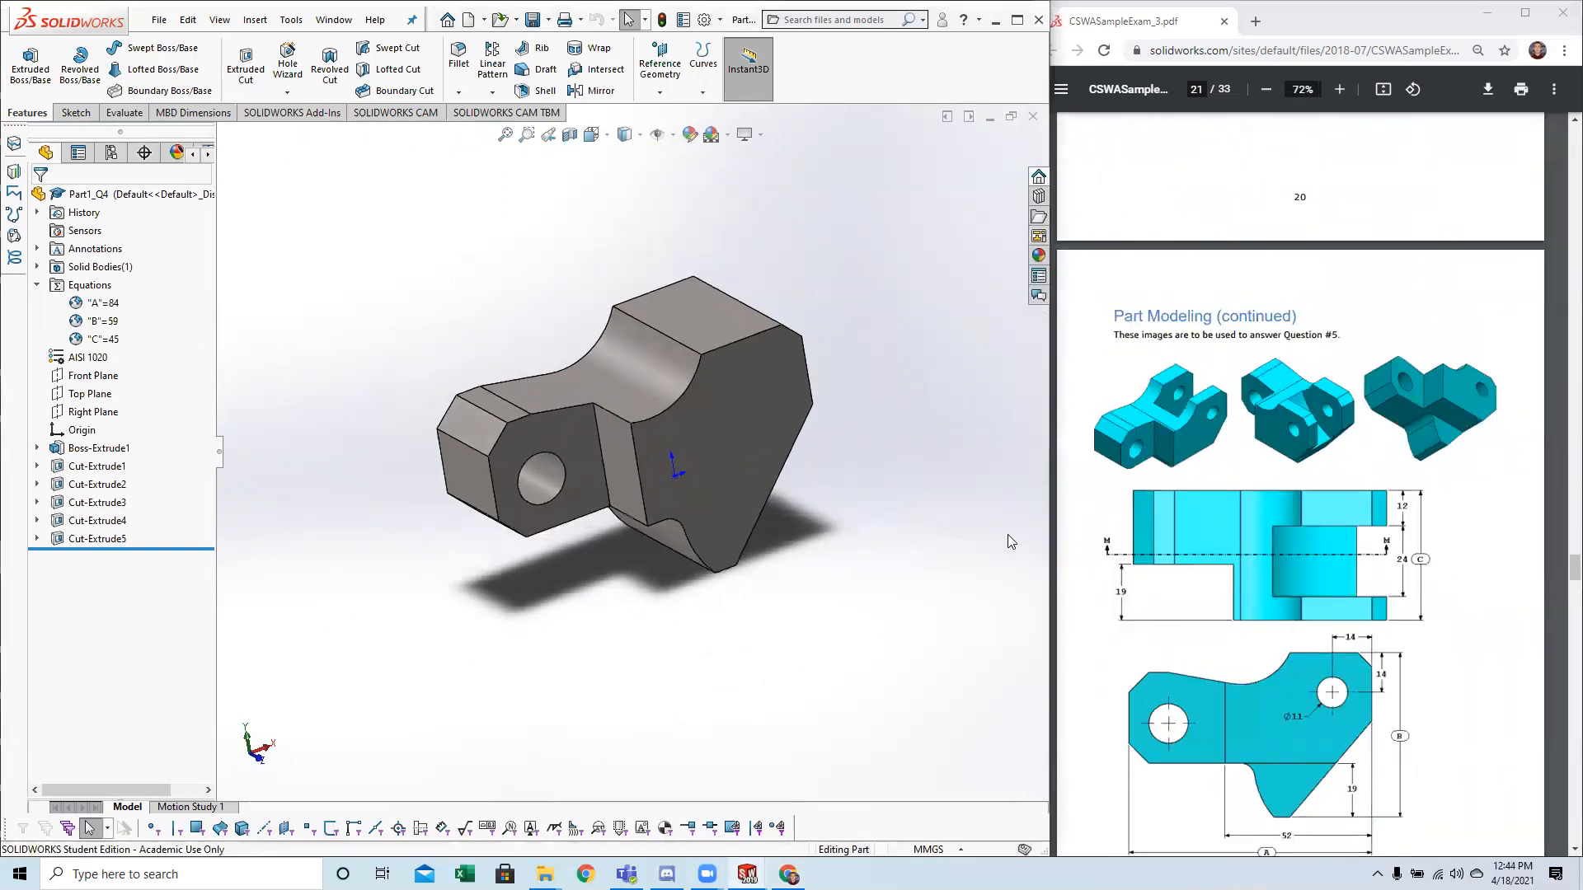
click(1221, 416)
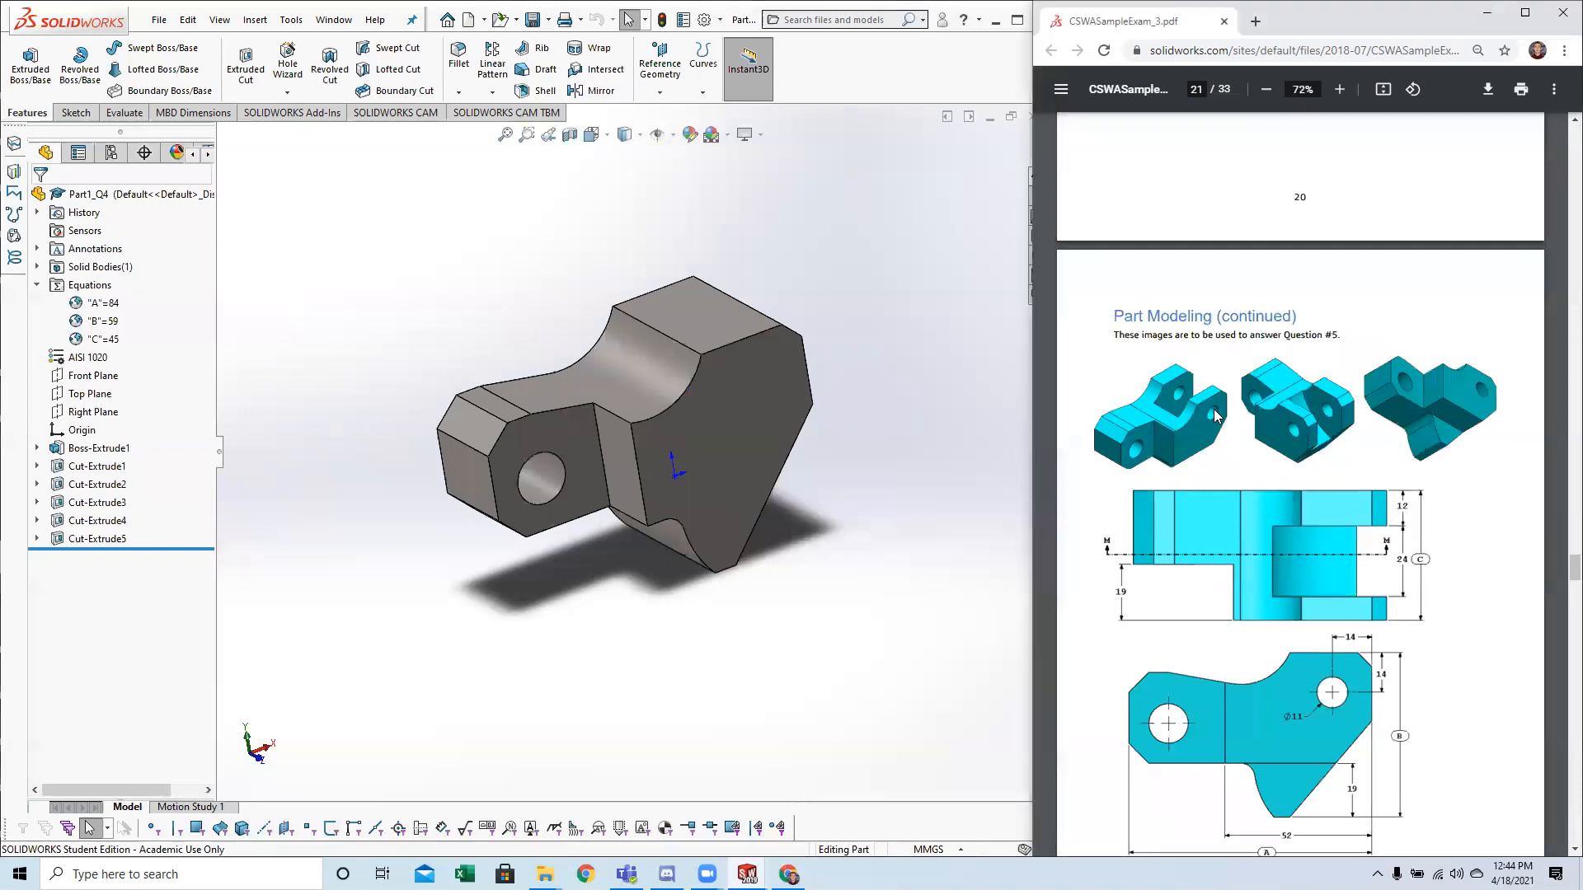
ctrl+scroll(1220, 416, up, 4)
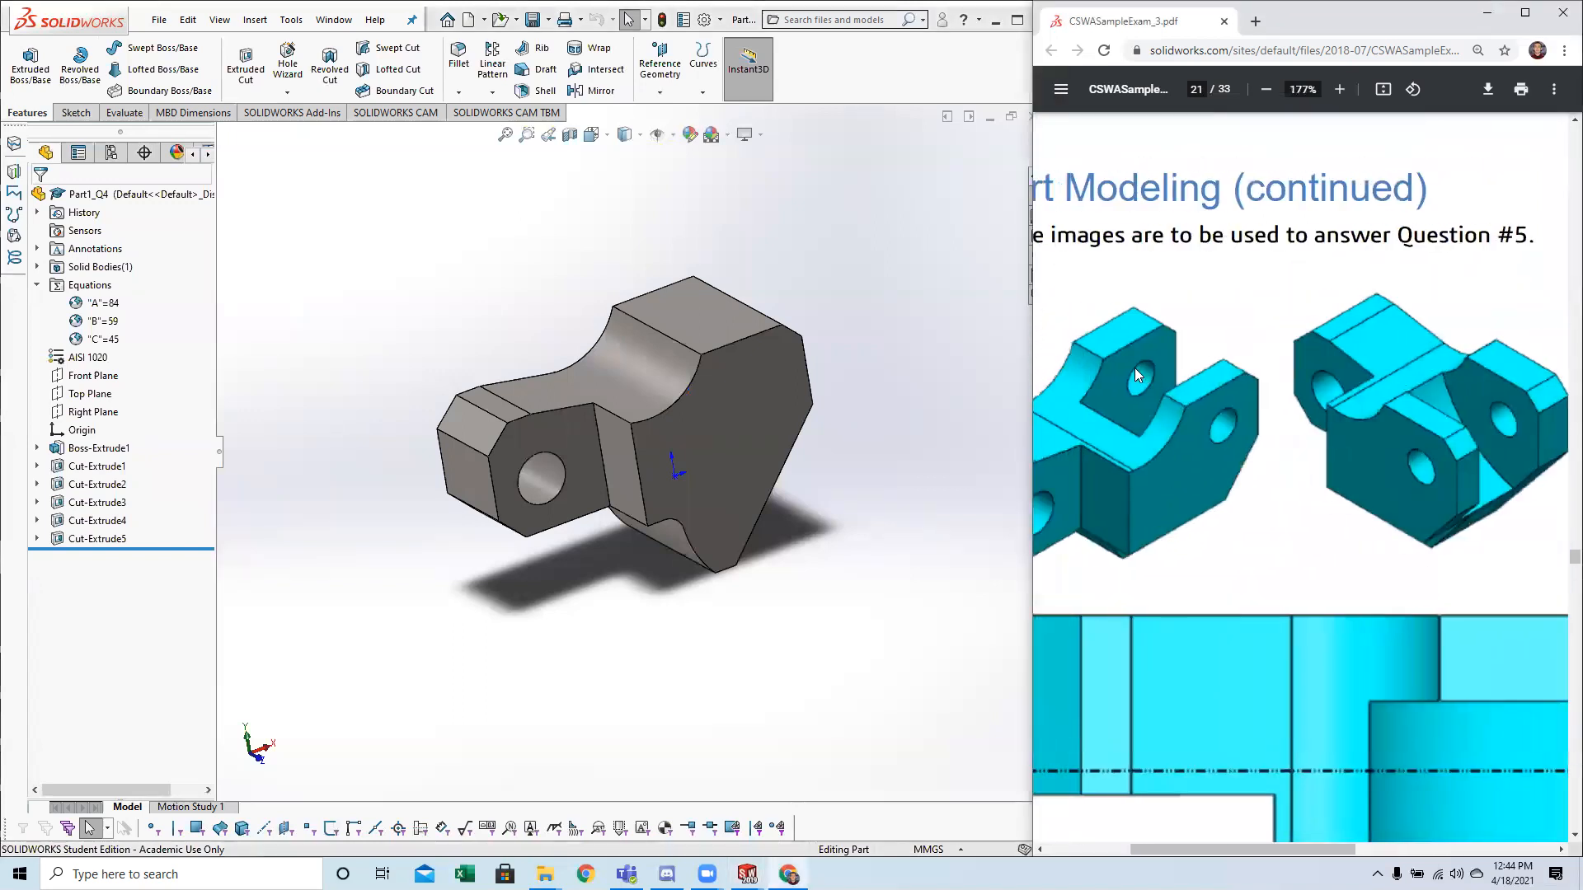
middle_drag(1184, 435, 1136, 512)
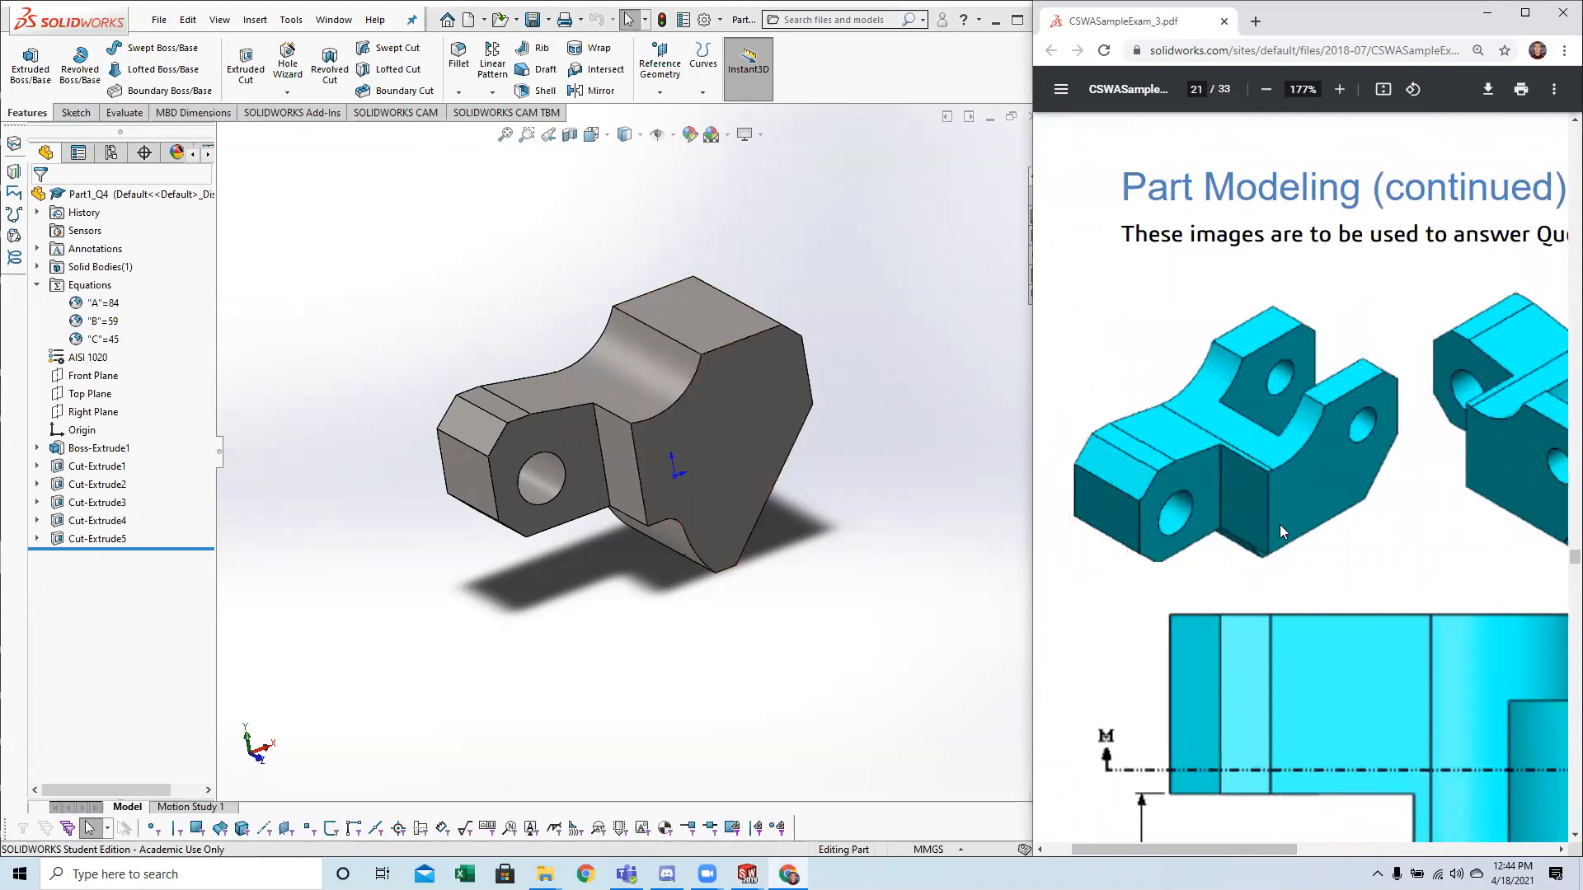
scroll(1310, 447, down, 2)
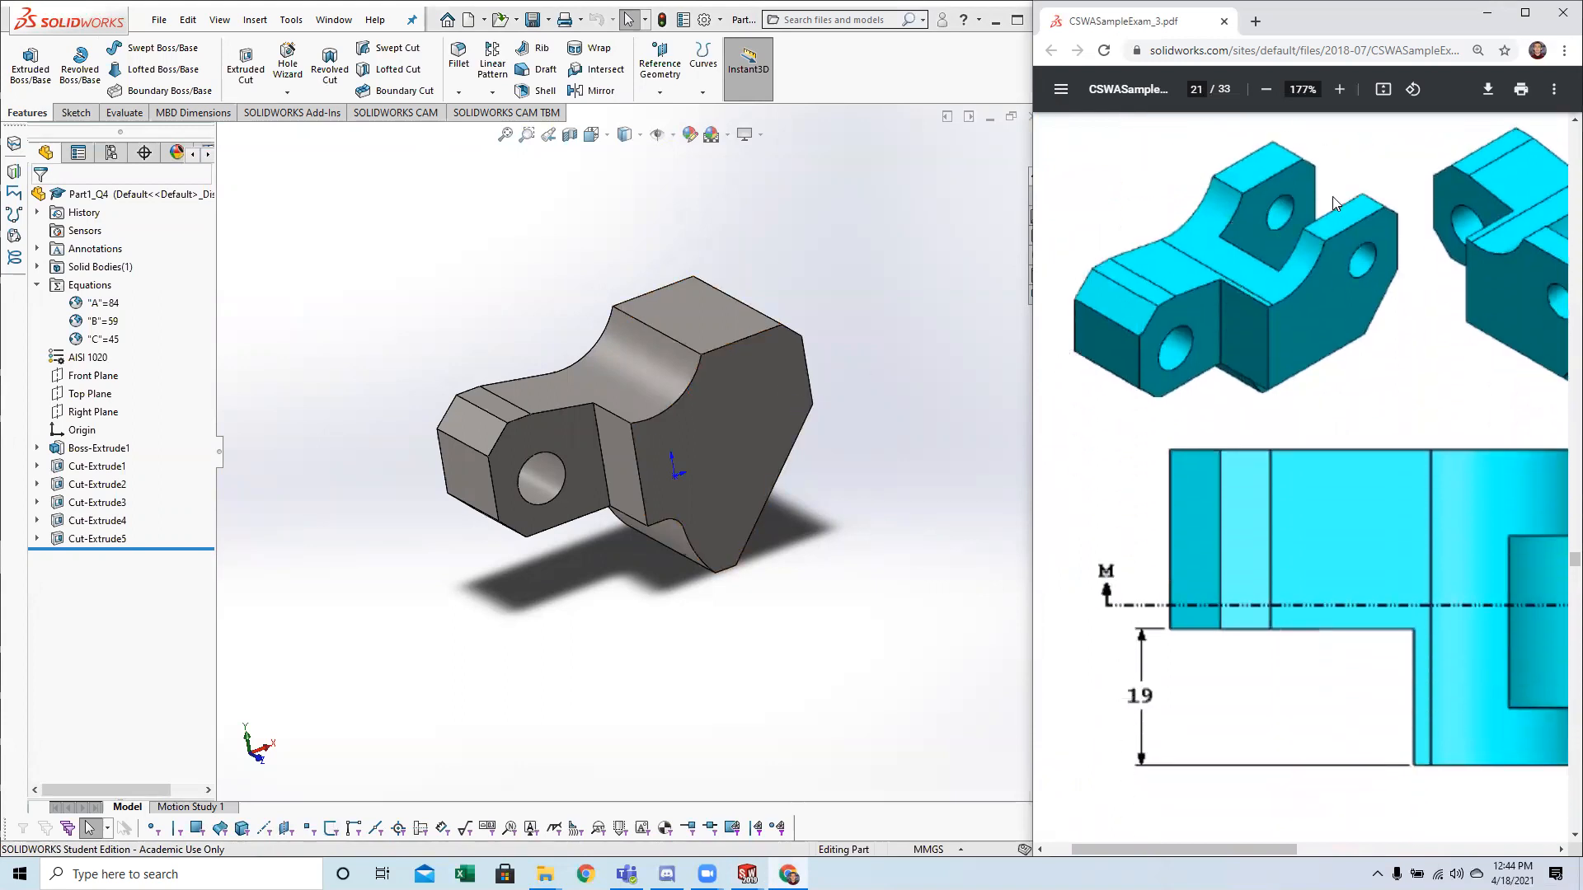
ctrl+scroll(1341, 302, down, 5)
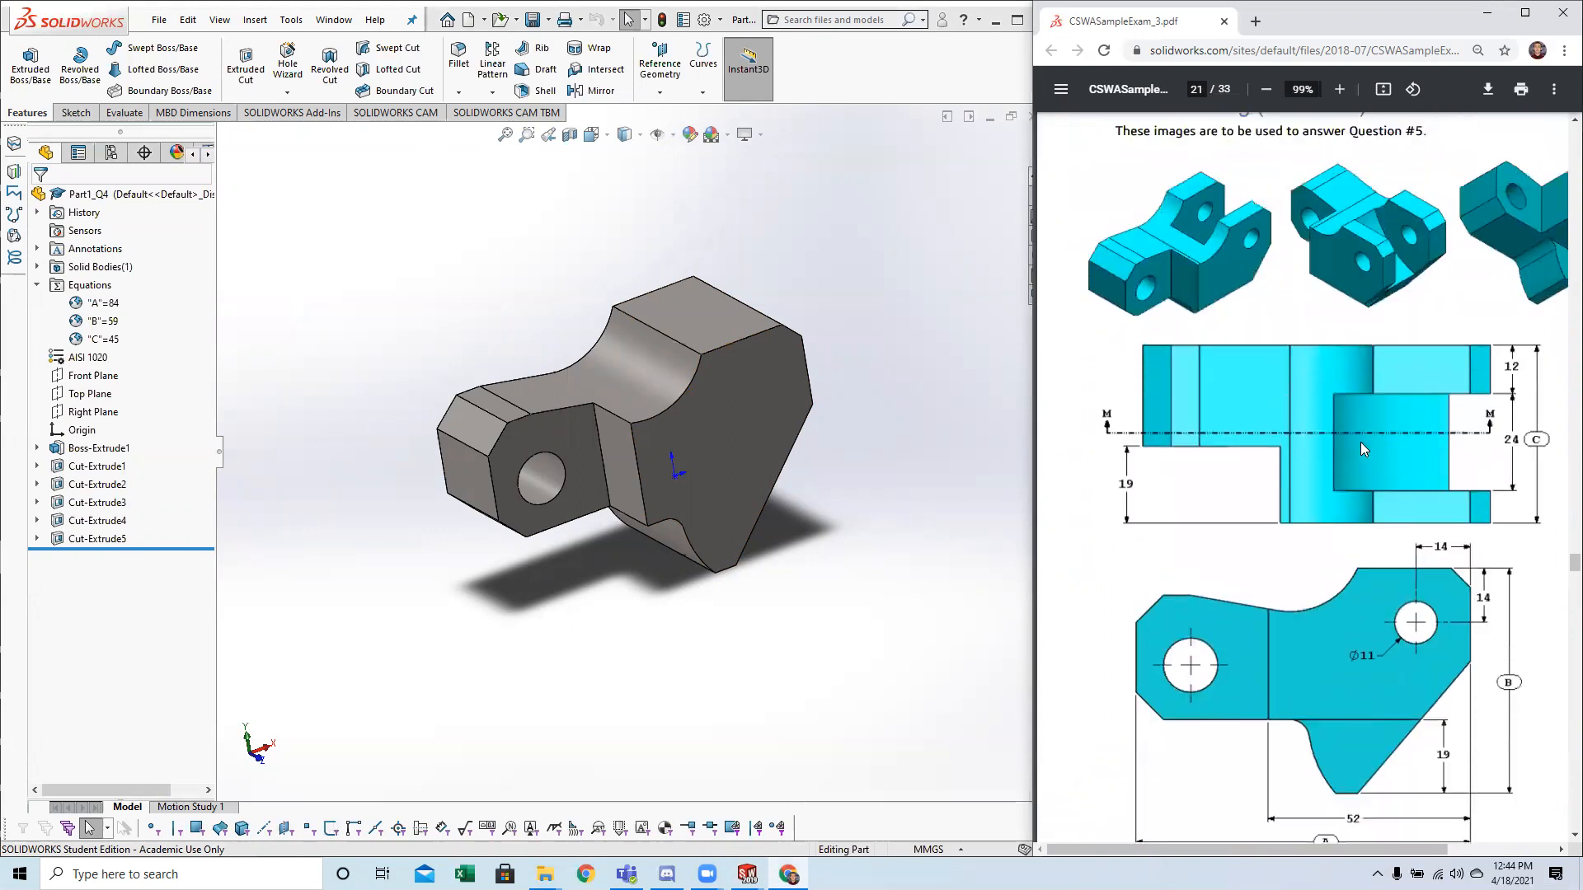
scroll(1361, 442, right, 1)
scroll(1402, 602, down, 1)
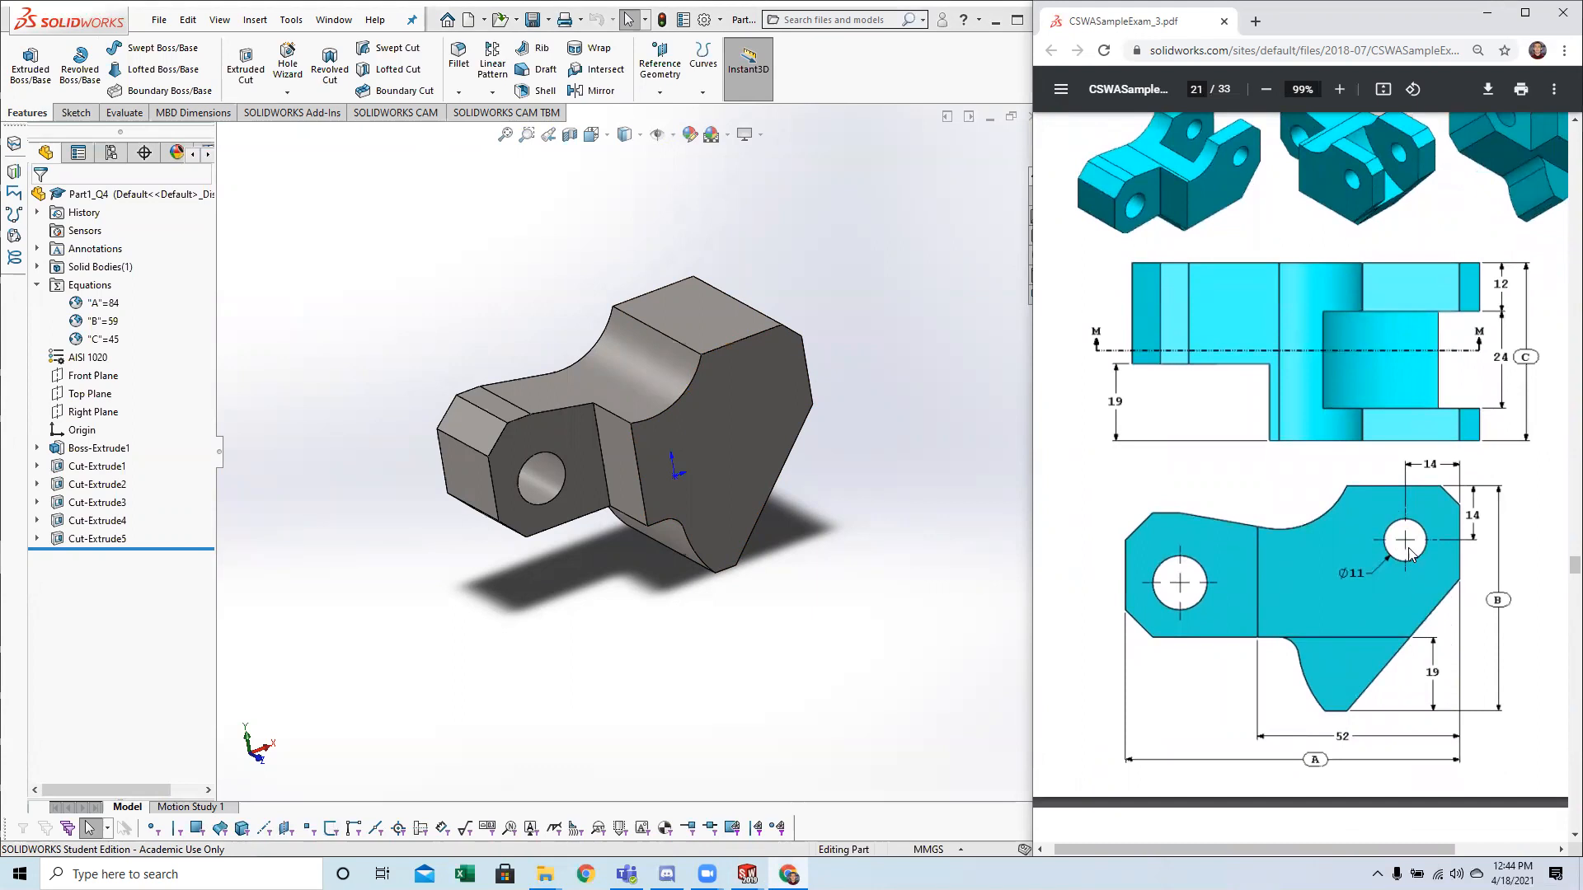
Orient the block to the Front view and start a sketch on its large front face.
middle_drag(837, 554, 730, 396)
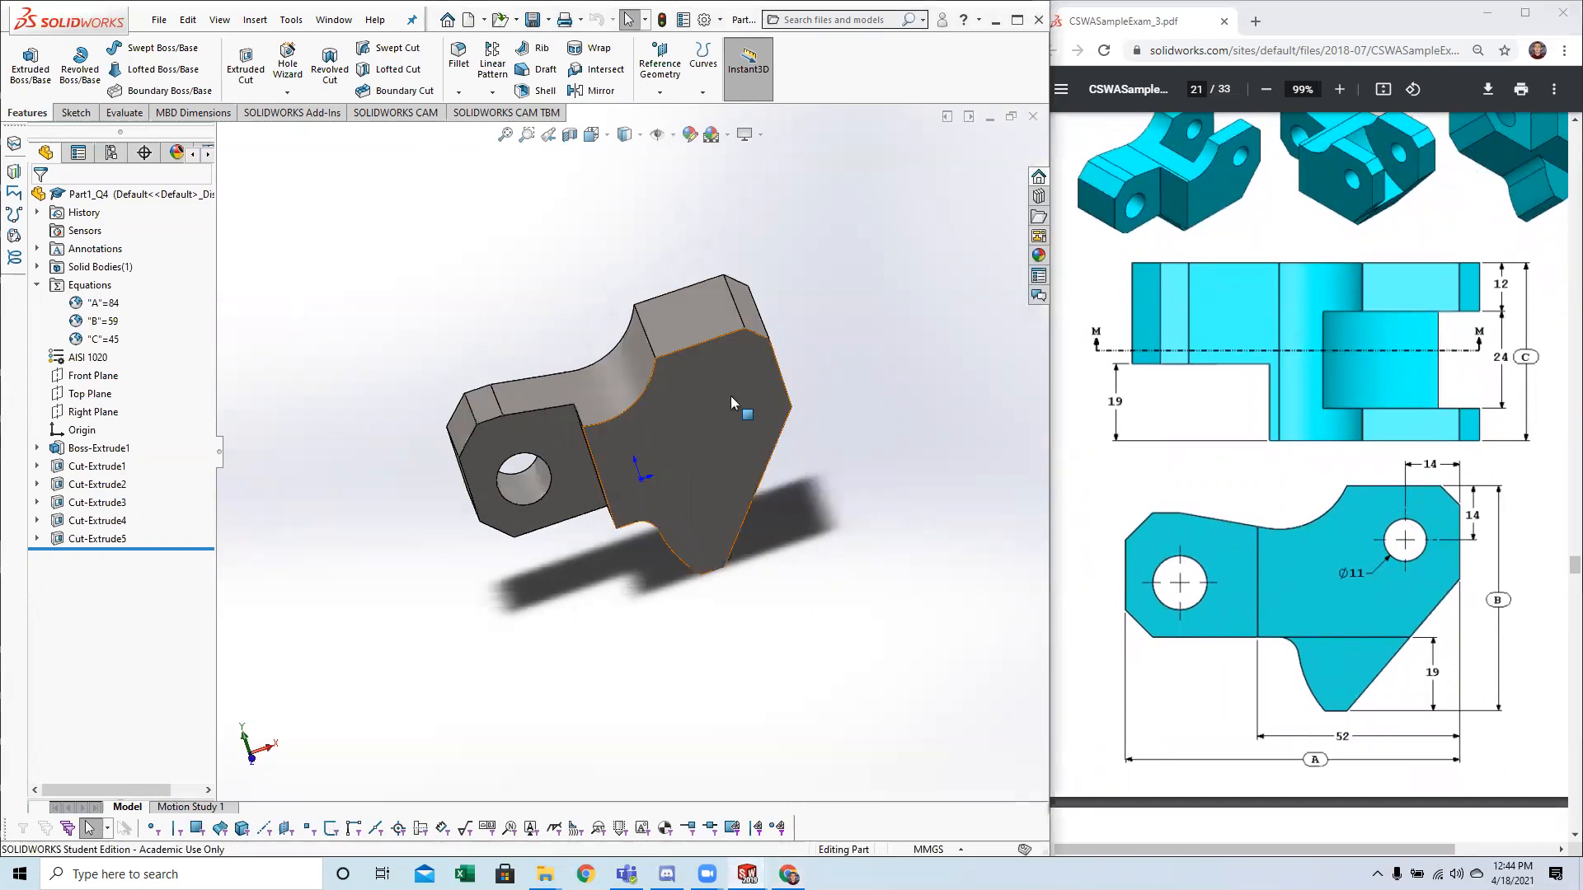
click(731, 395)
middle_drag(879, 590, 714, 611)
scroll(797, 564, down, 2)
key(space)
click(560, 567)
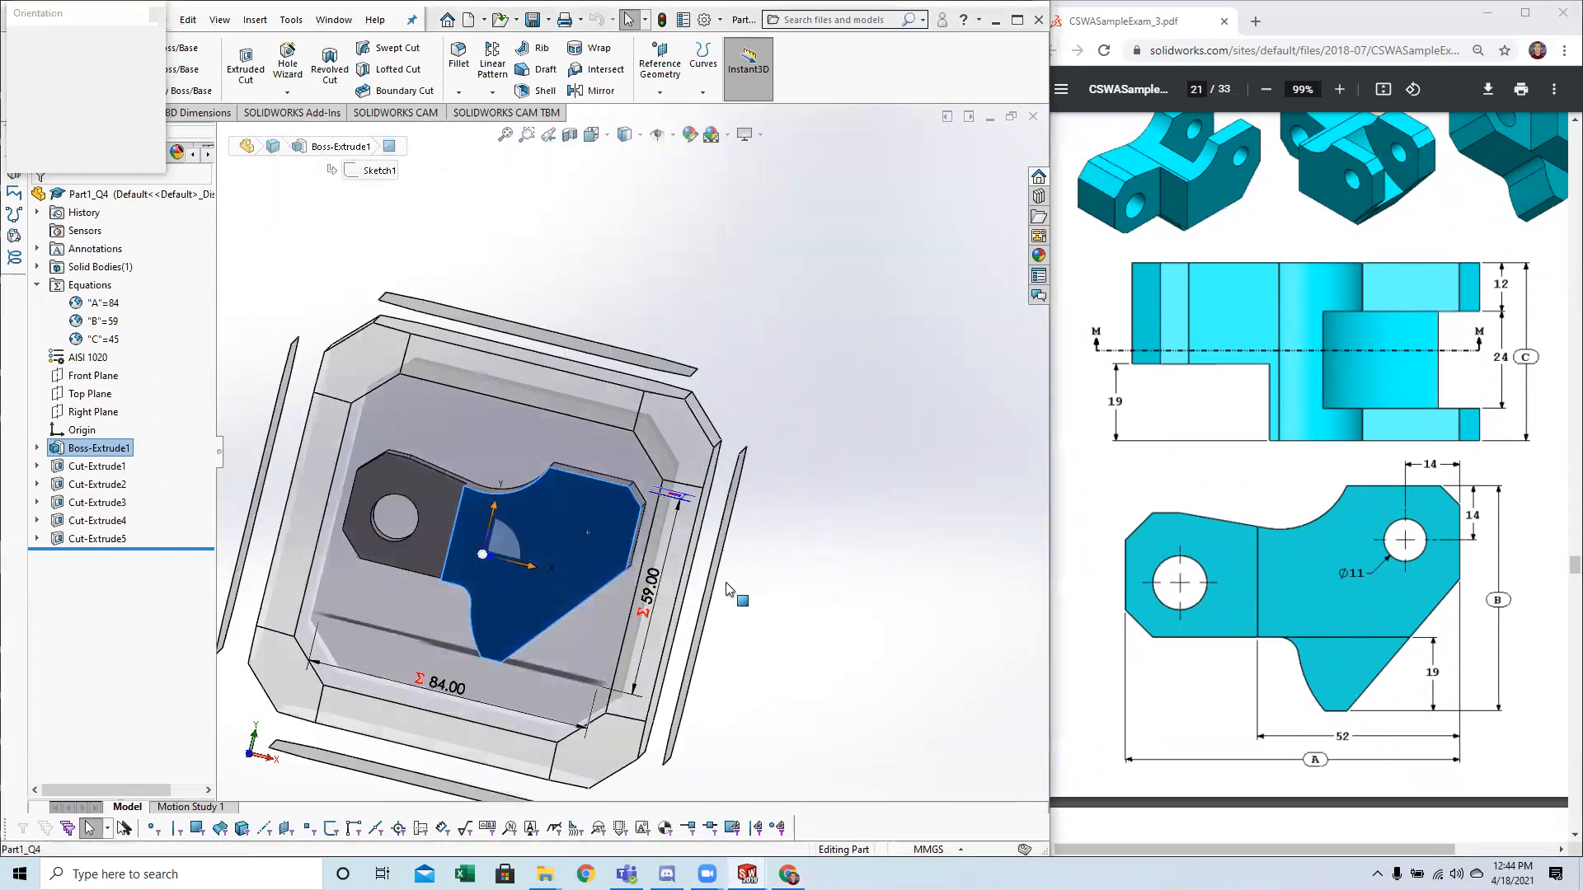
click(581, 232)
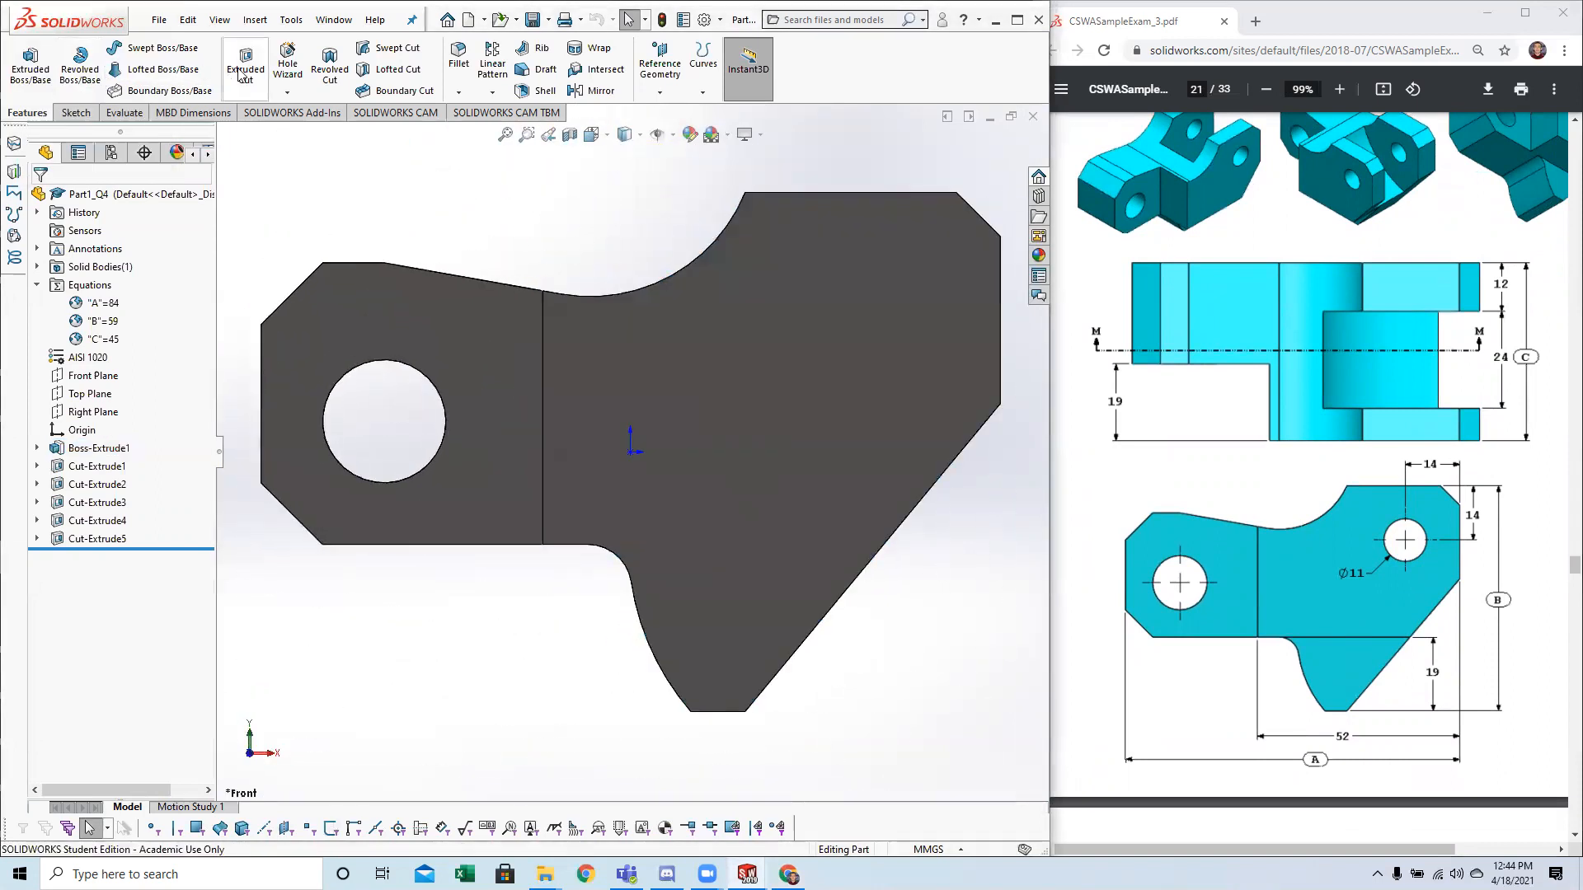
click(73, 113)
click(24, 54)
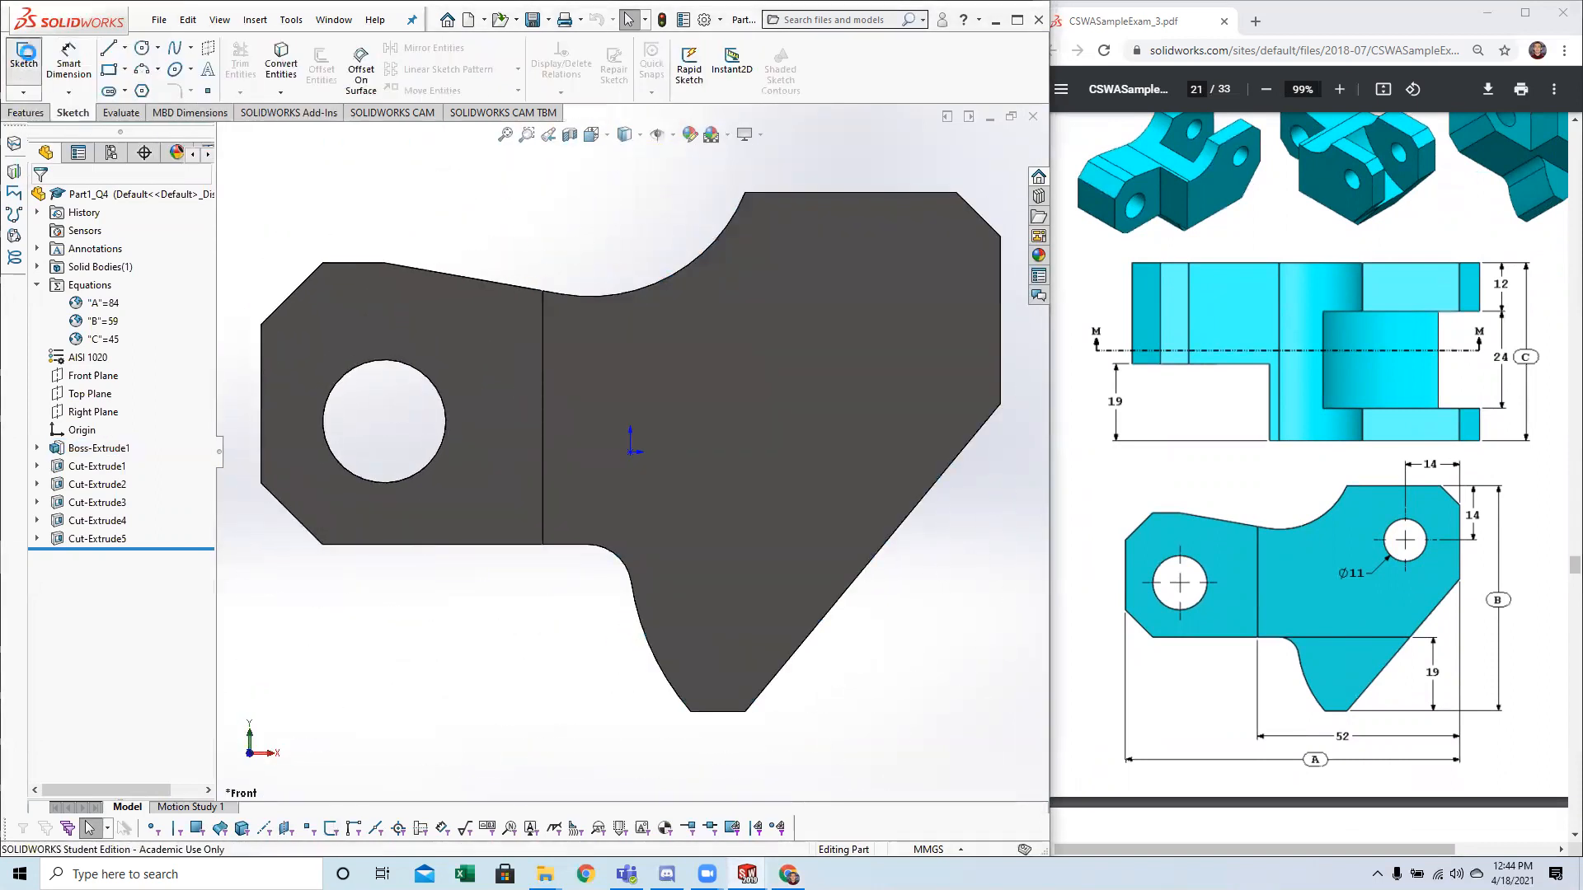
click(854, 320)
mouse_move(882, 378)
middle_down()
mouse_move(880, 514)
mouse_move(883, 377)
mouse_move(845, 456)
middle_up()
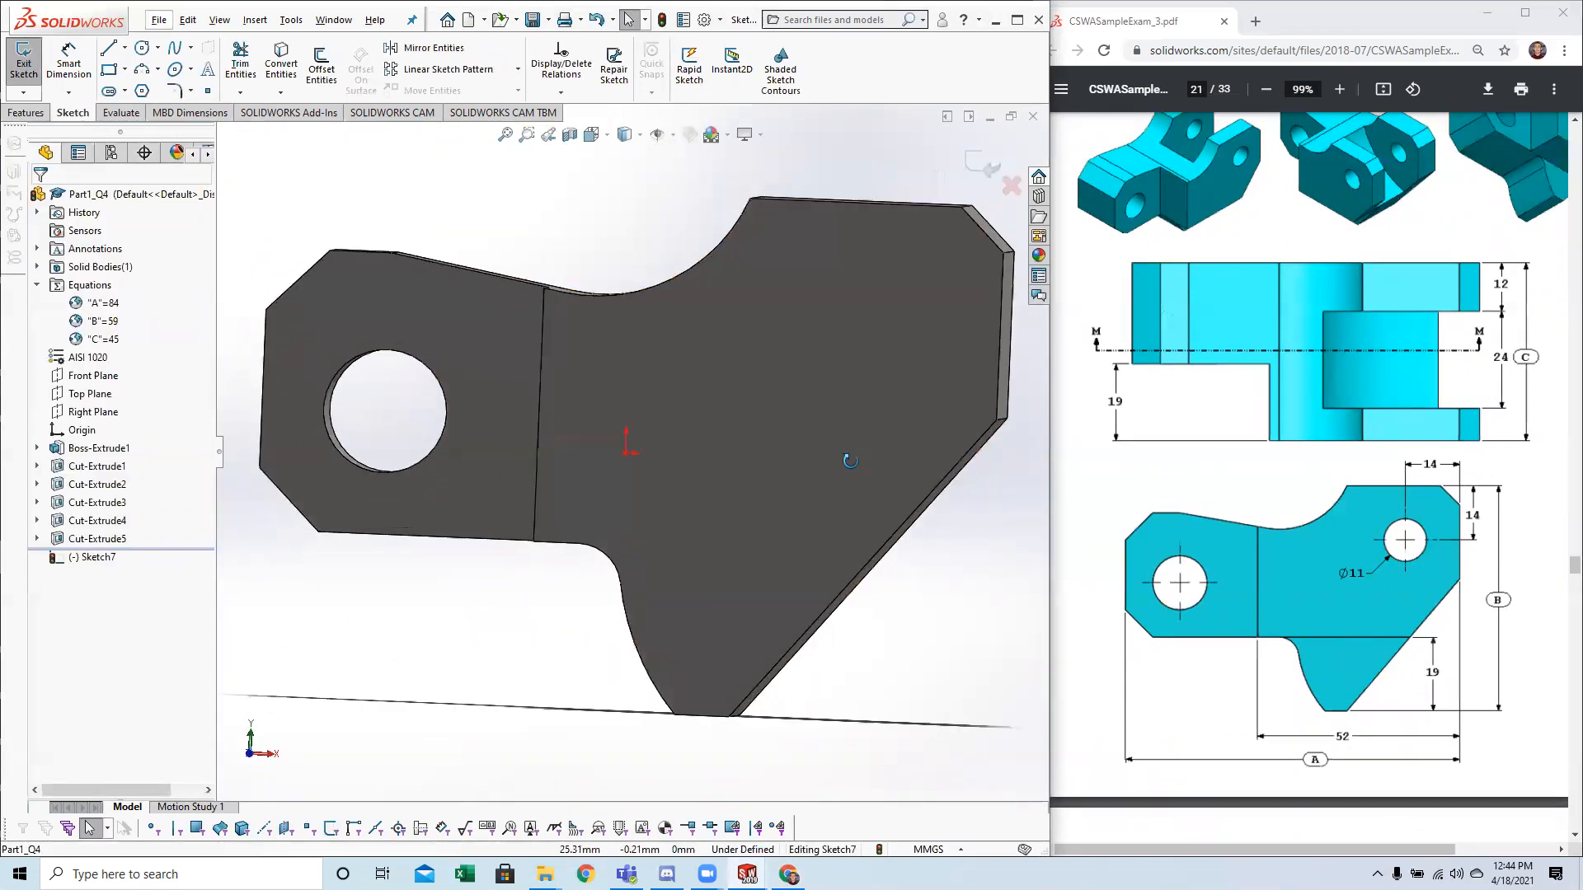
Sketch a circle in the upper-right part of the front face and dimension its diameter as 11 mm.
click(141, 47)
click(881, 356)
click(940, 360)
key(Escape)
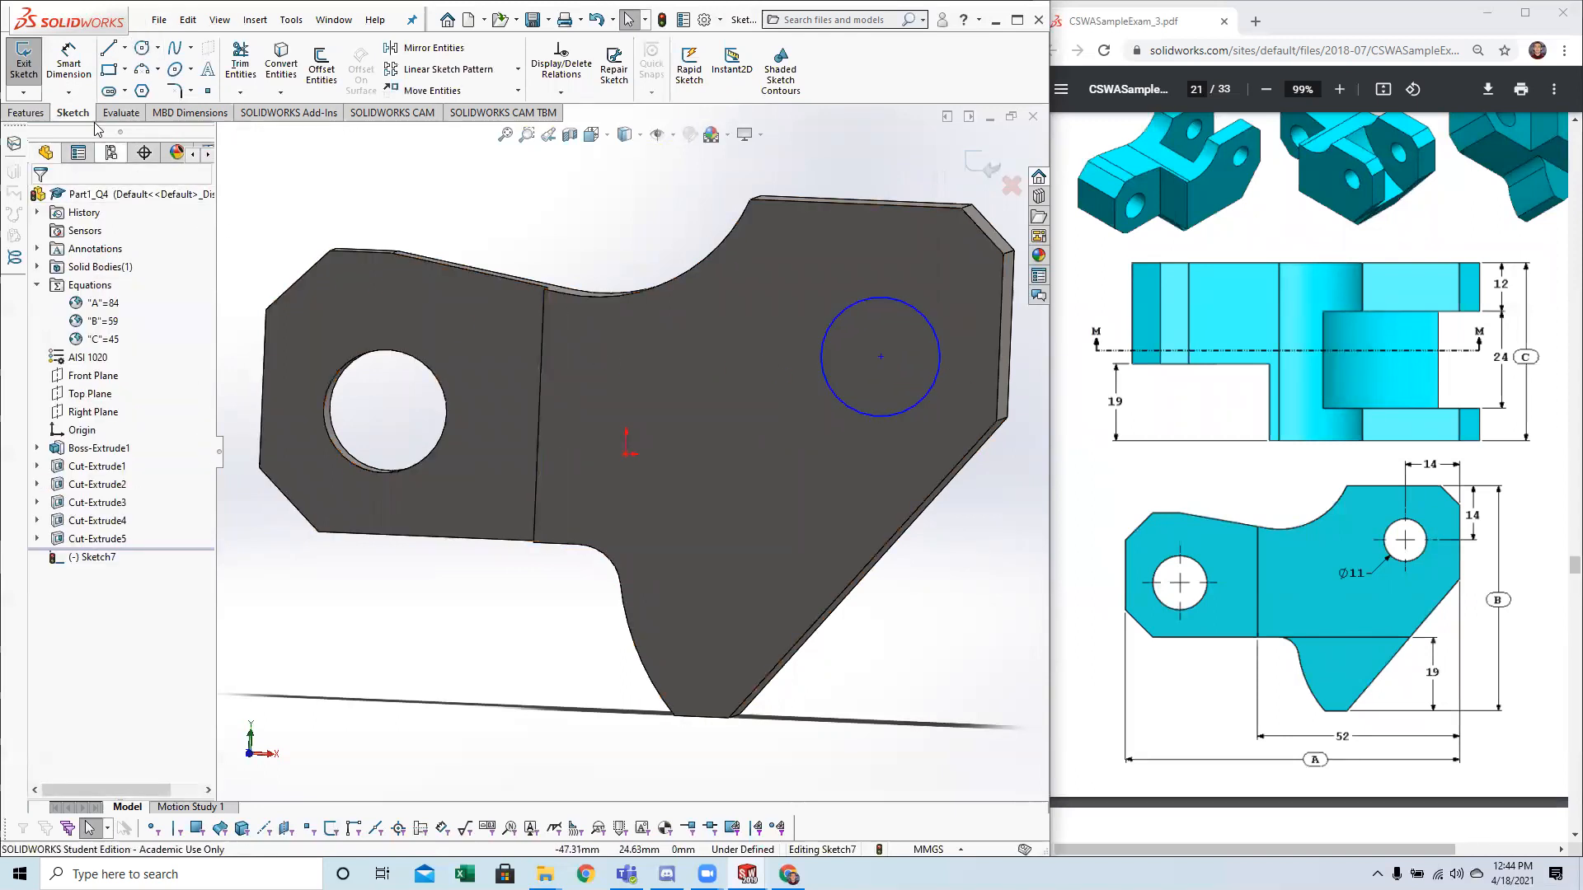
click(72, 69)
click(834, 398)
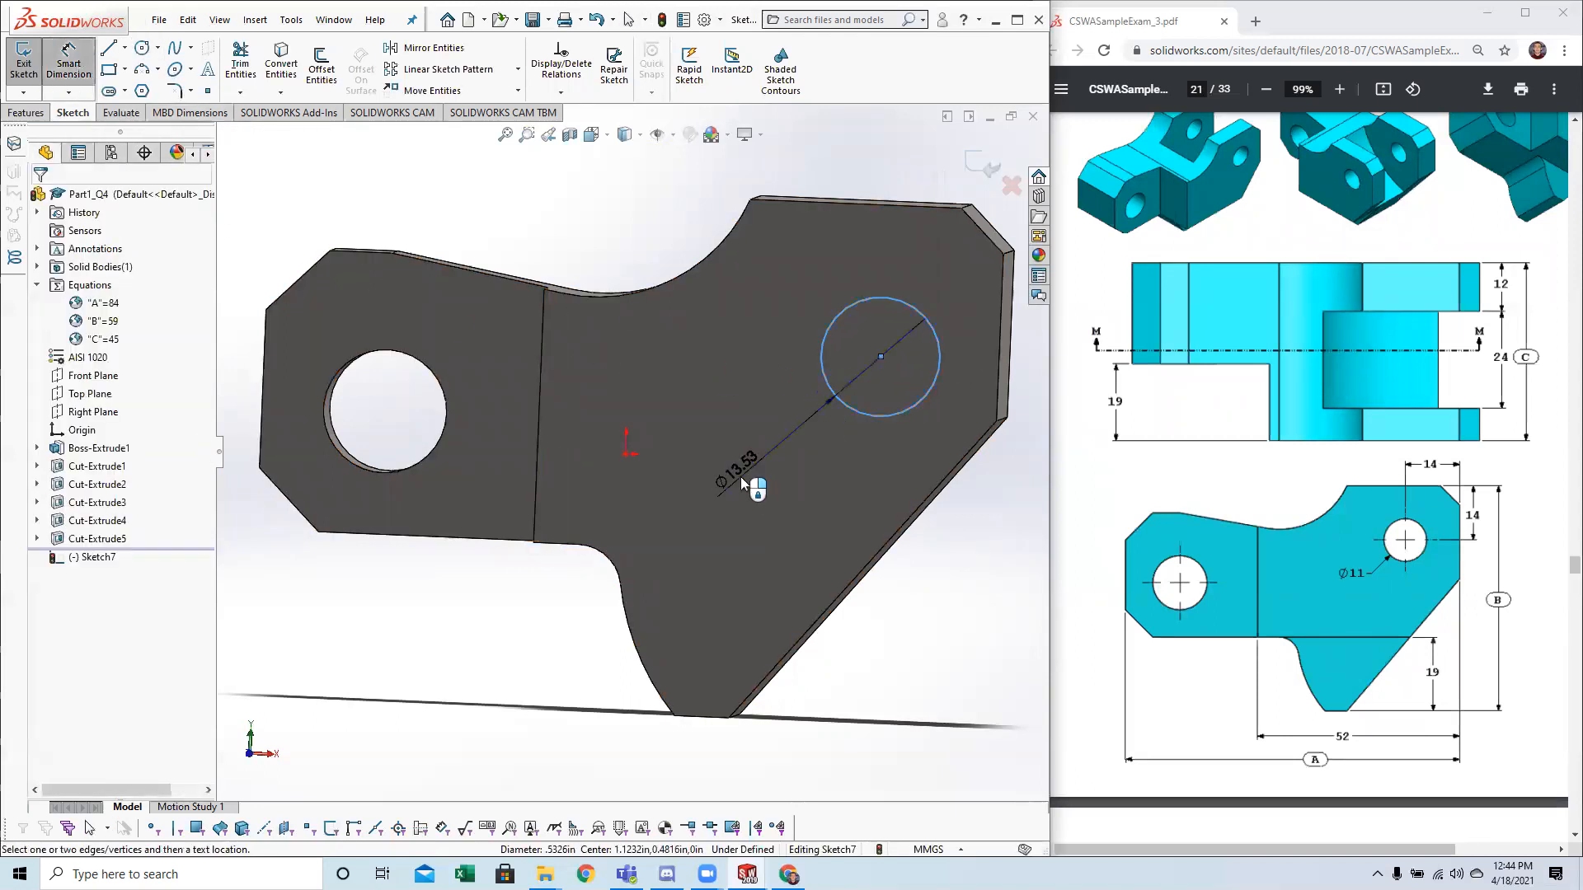
click(741, 477)
text(11)
key(Return)
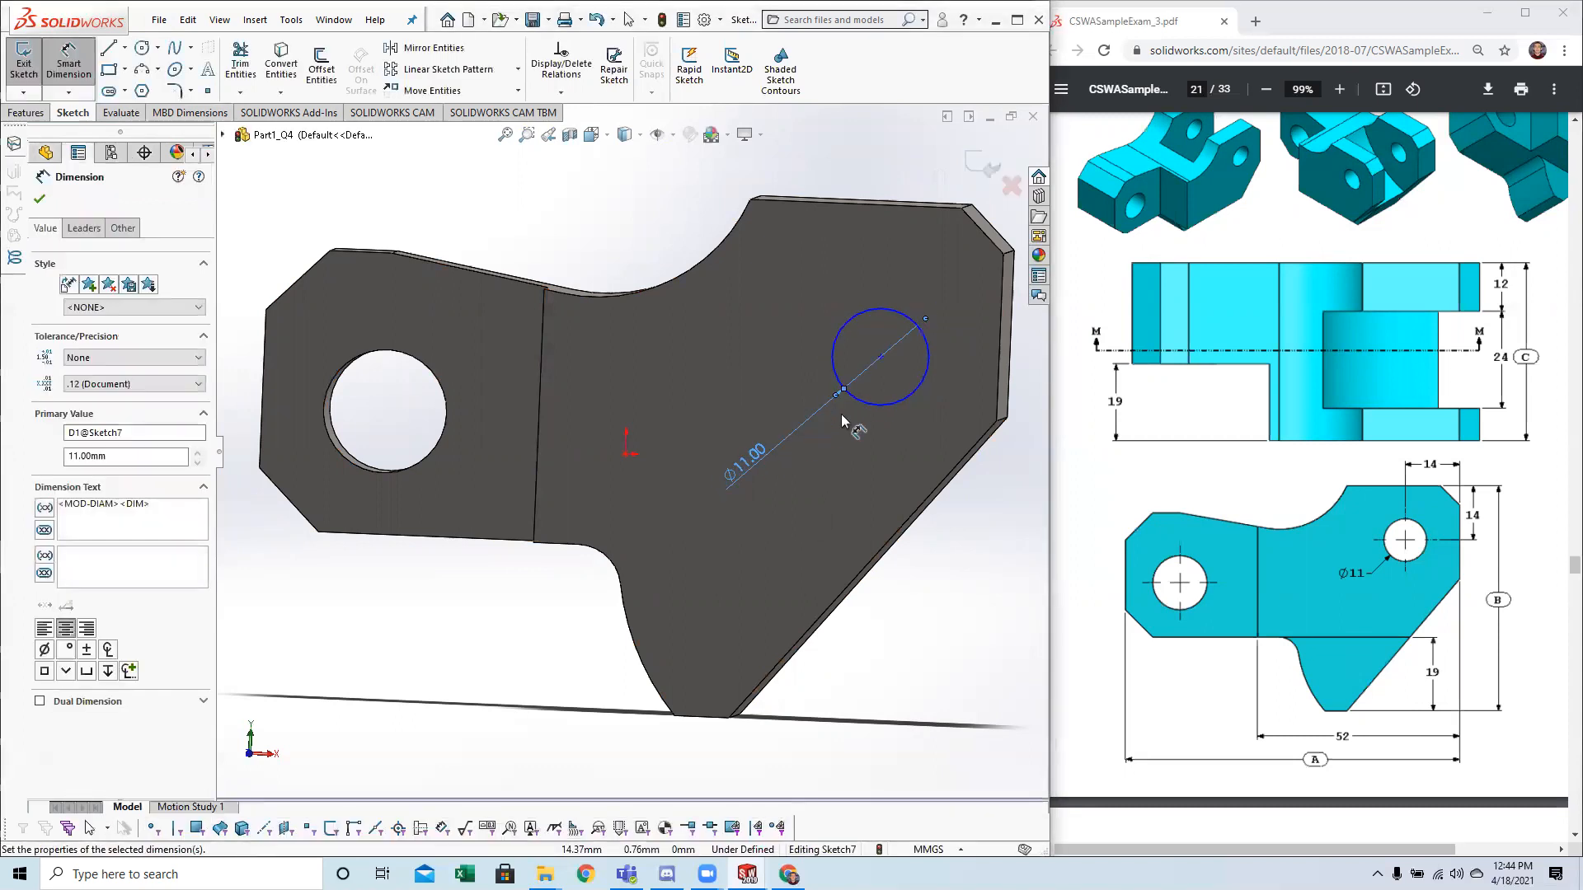
key(Escape)
Dimension the horizontal distance from the circle's centre to the block's right vertical edge as 14 mm.
click(69, 63)
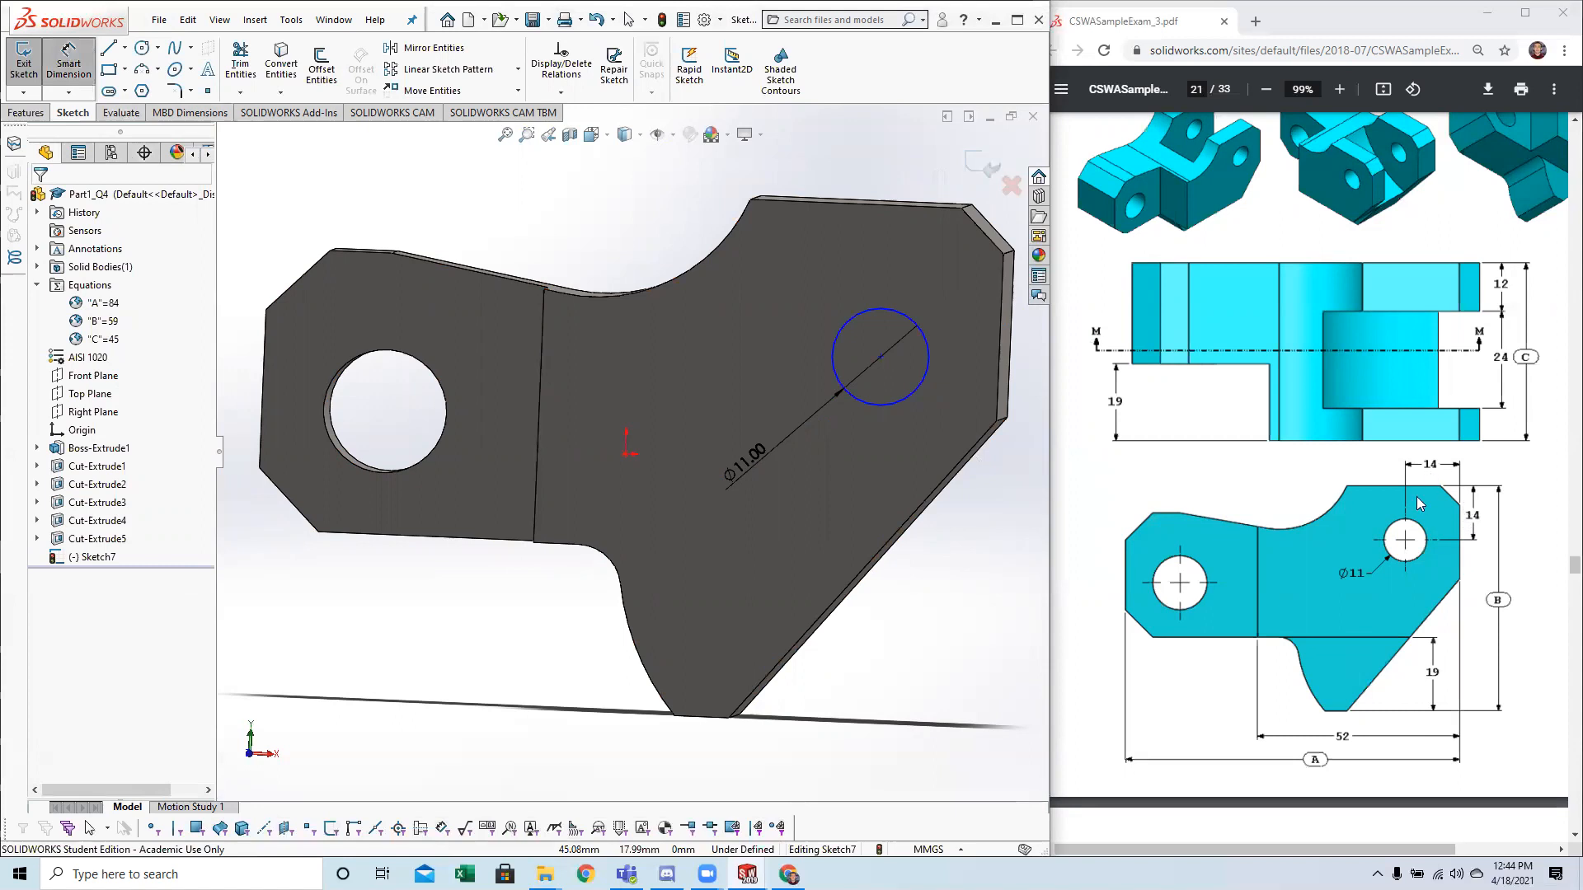
click(998, 342)
click(881, 356)
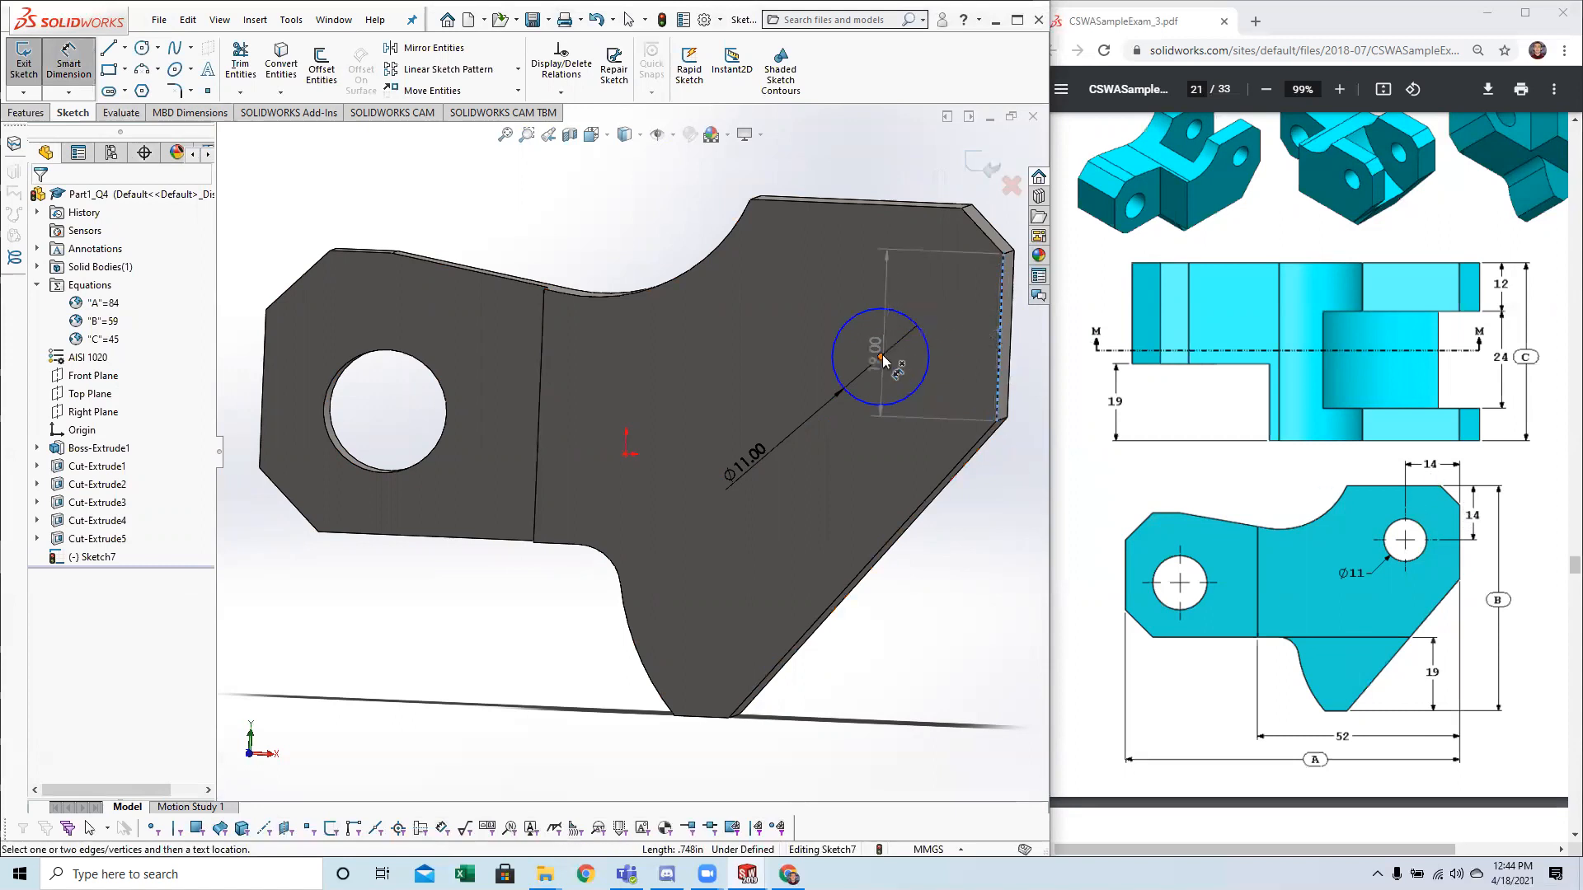
click(913, 168)
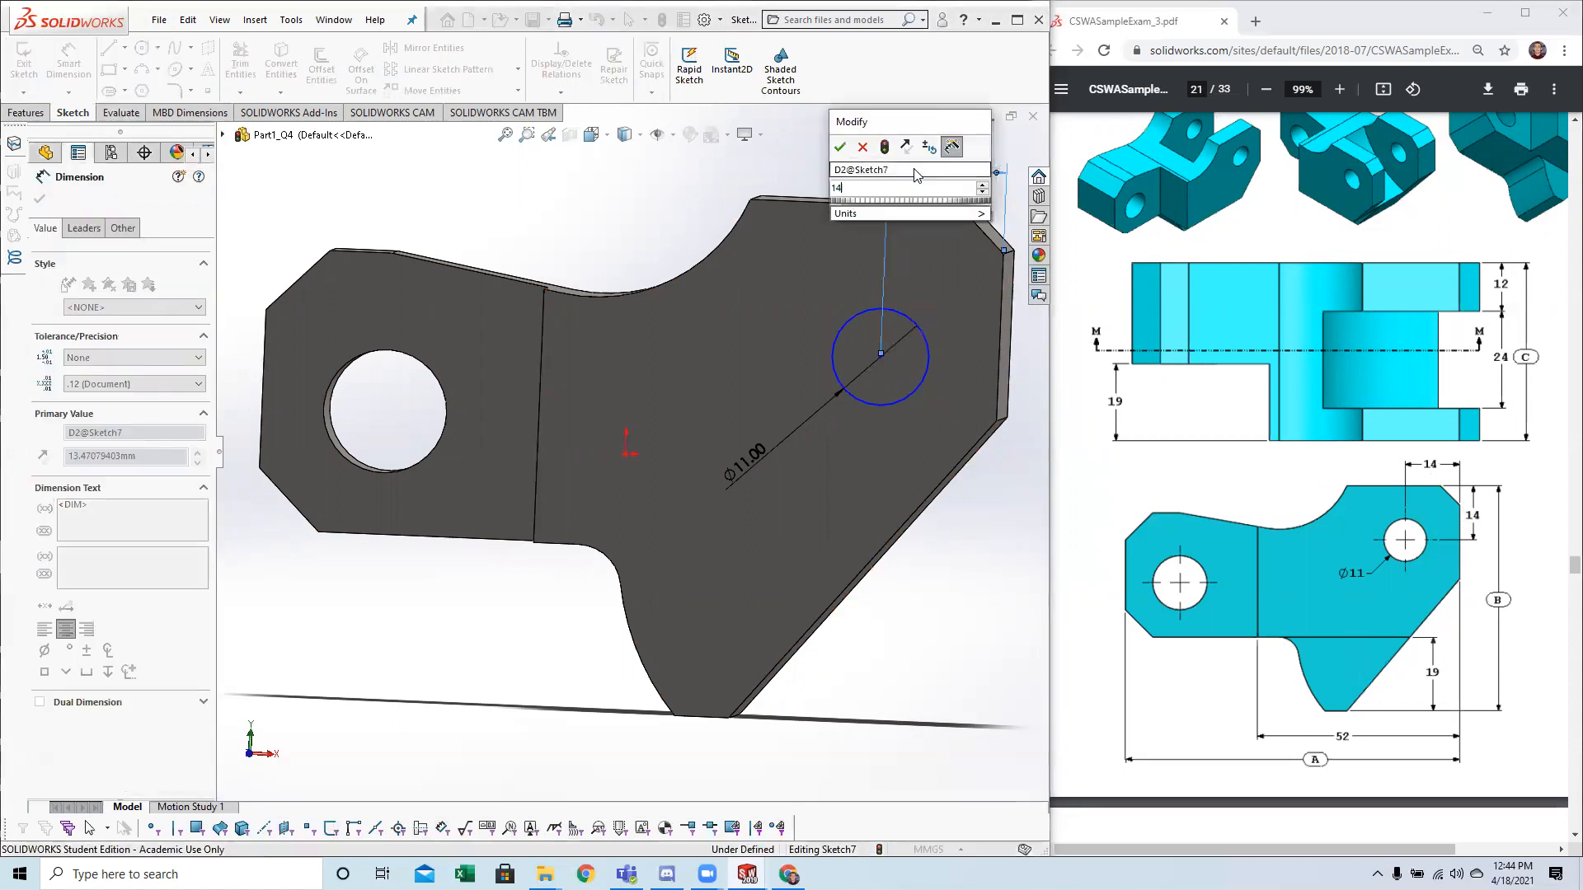
text(14)
key(Return)
key(Escape)
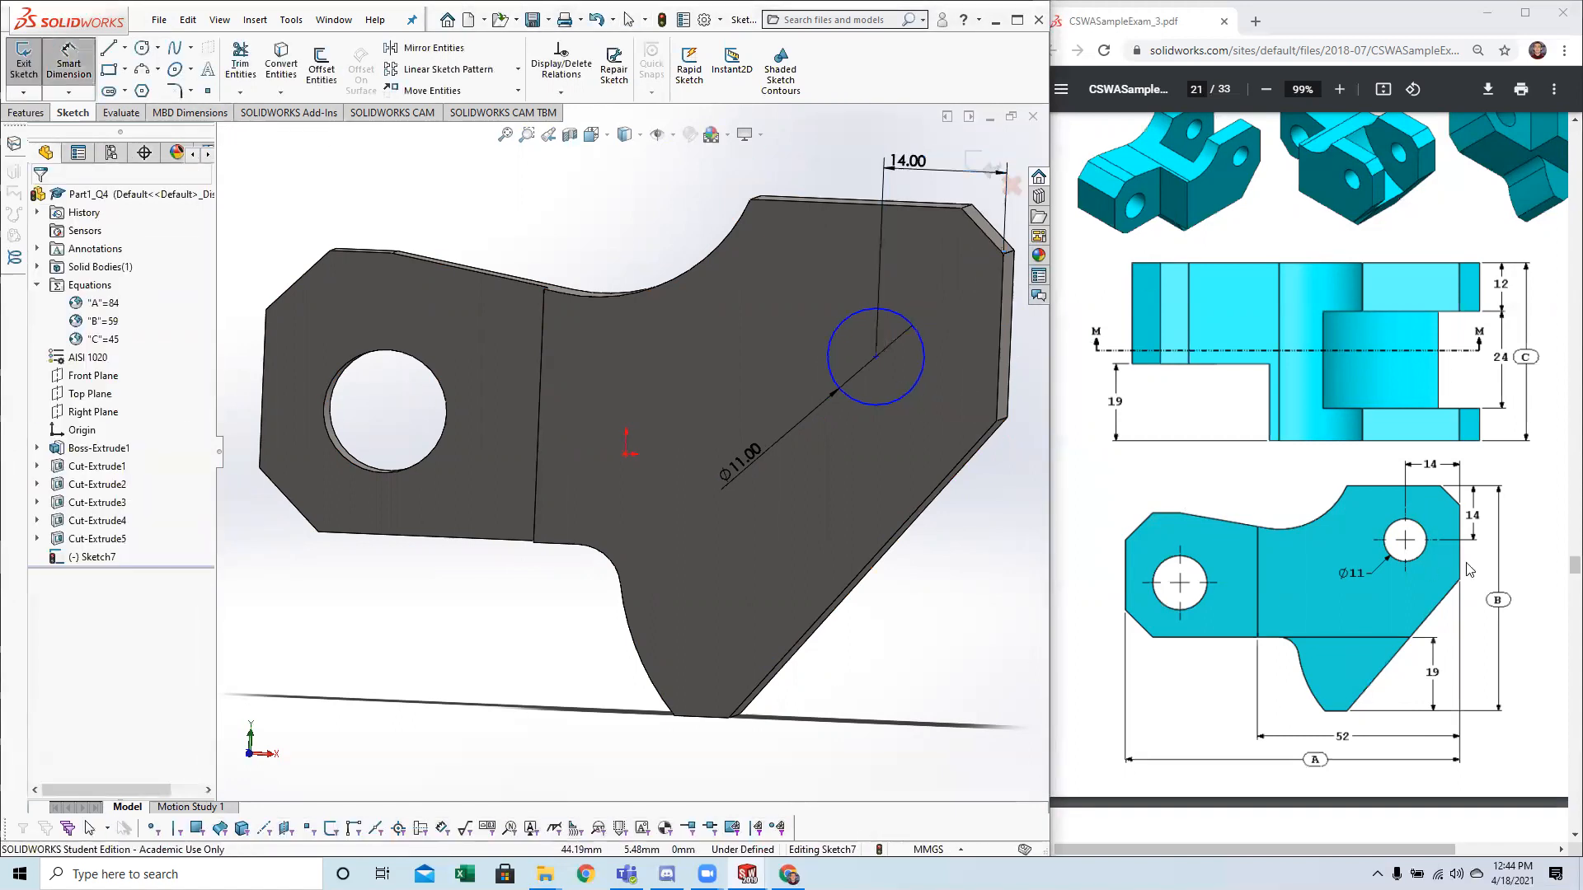
Dimension the vertical distance from the circle's centre to the block's top edge as 14 mm.
click(948, 206)
click(876, 356)
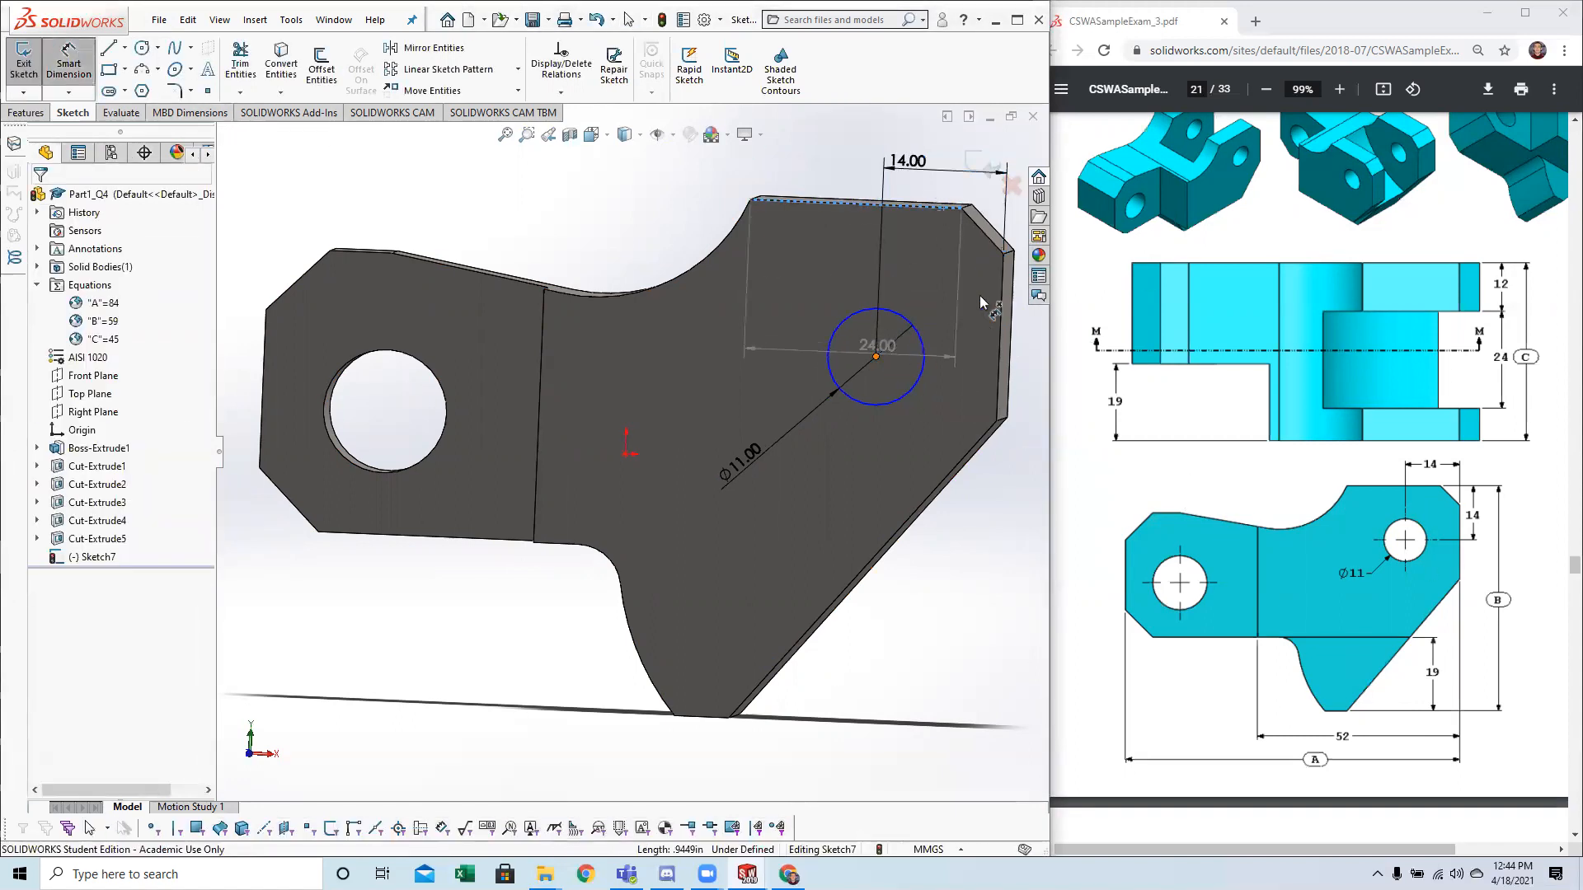
scroll(1020, 328, up, 2)
click(915, 366)
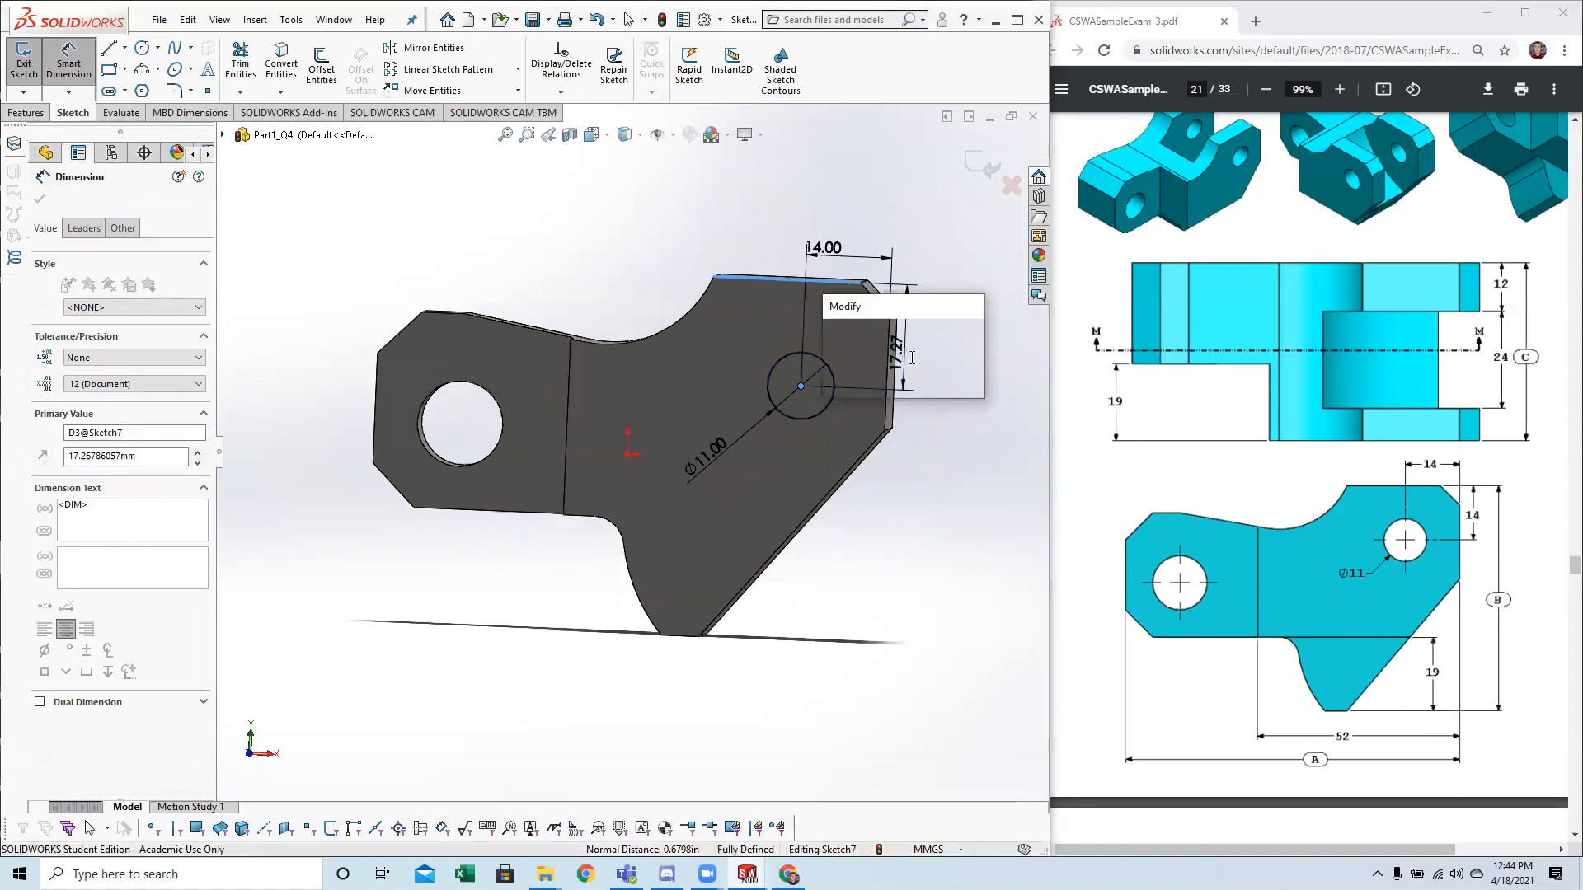
text(14)
key(Return)
key(Escape)
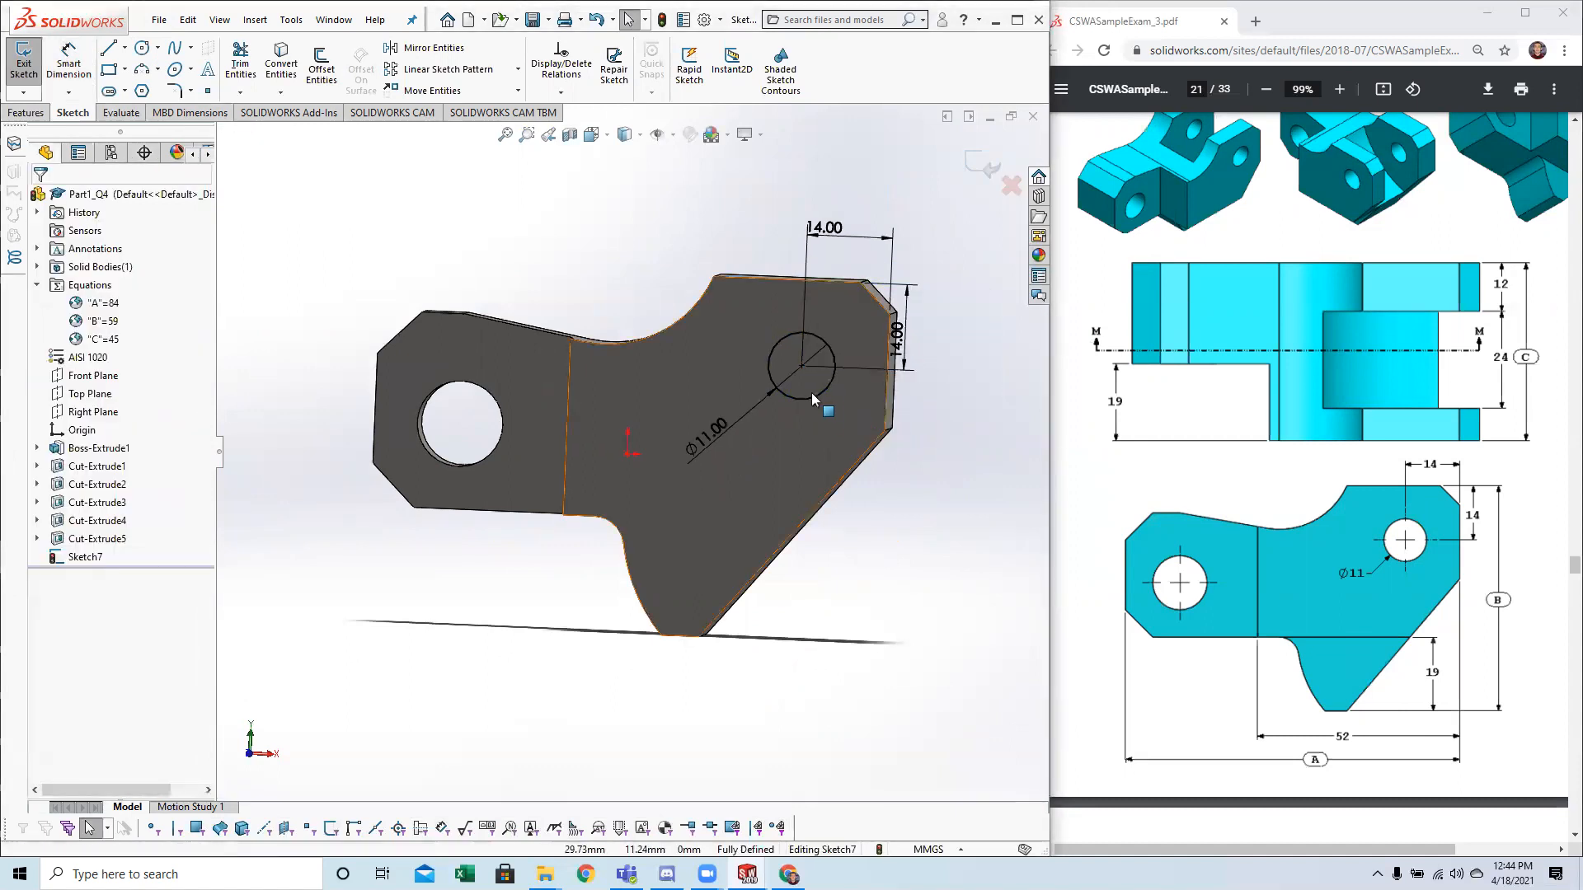
Make an Extruded Cut of the circle with the end condition Through All.
click(24, 59)
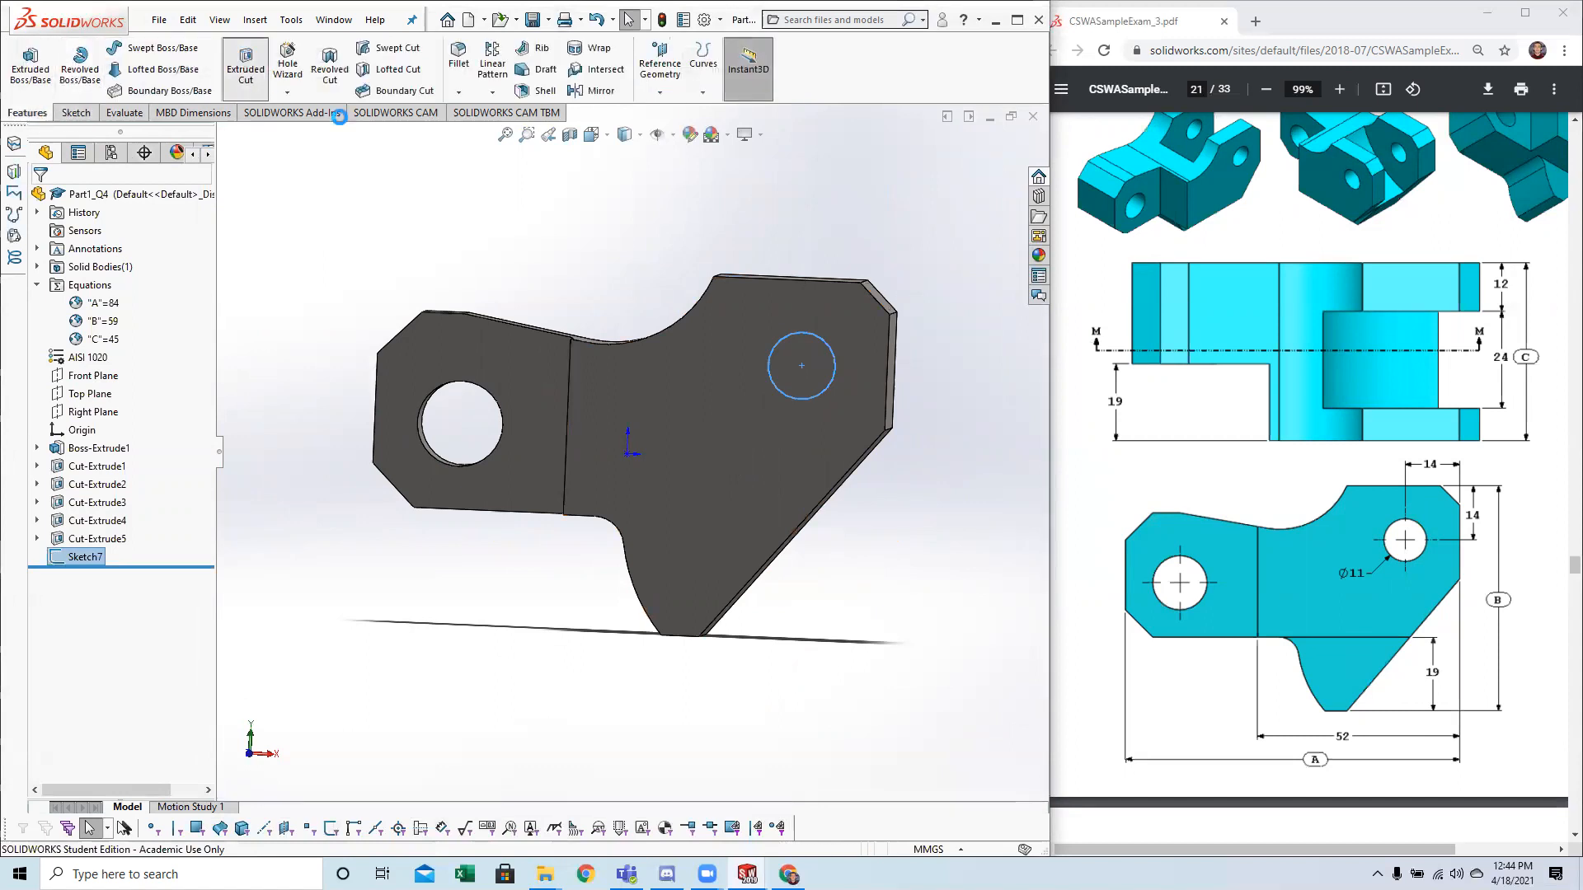
click(245, 65)
middle_drag(489, 496, 452, 618)
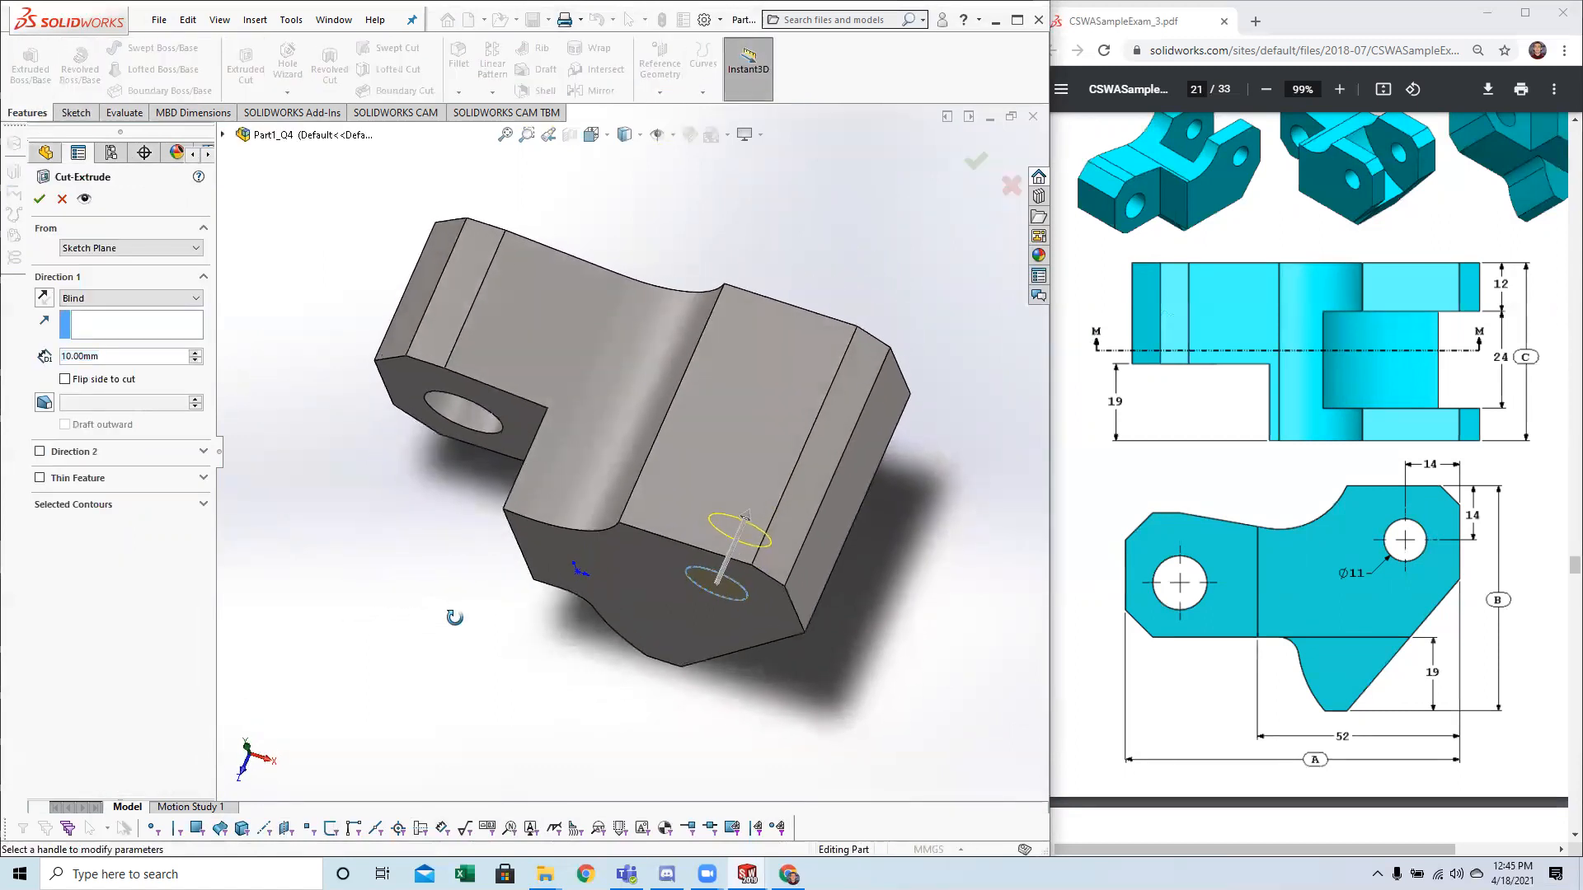
click(82, 298)
click(116, 328)
middle_drag(712, 503, 732, 404)
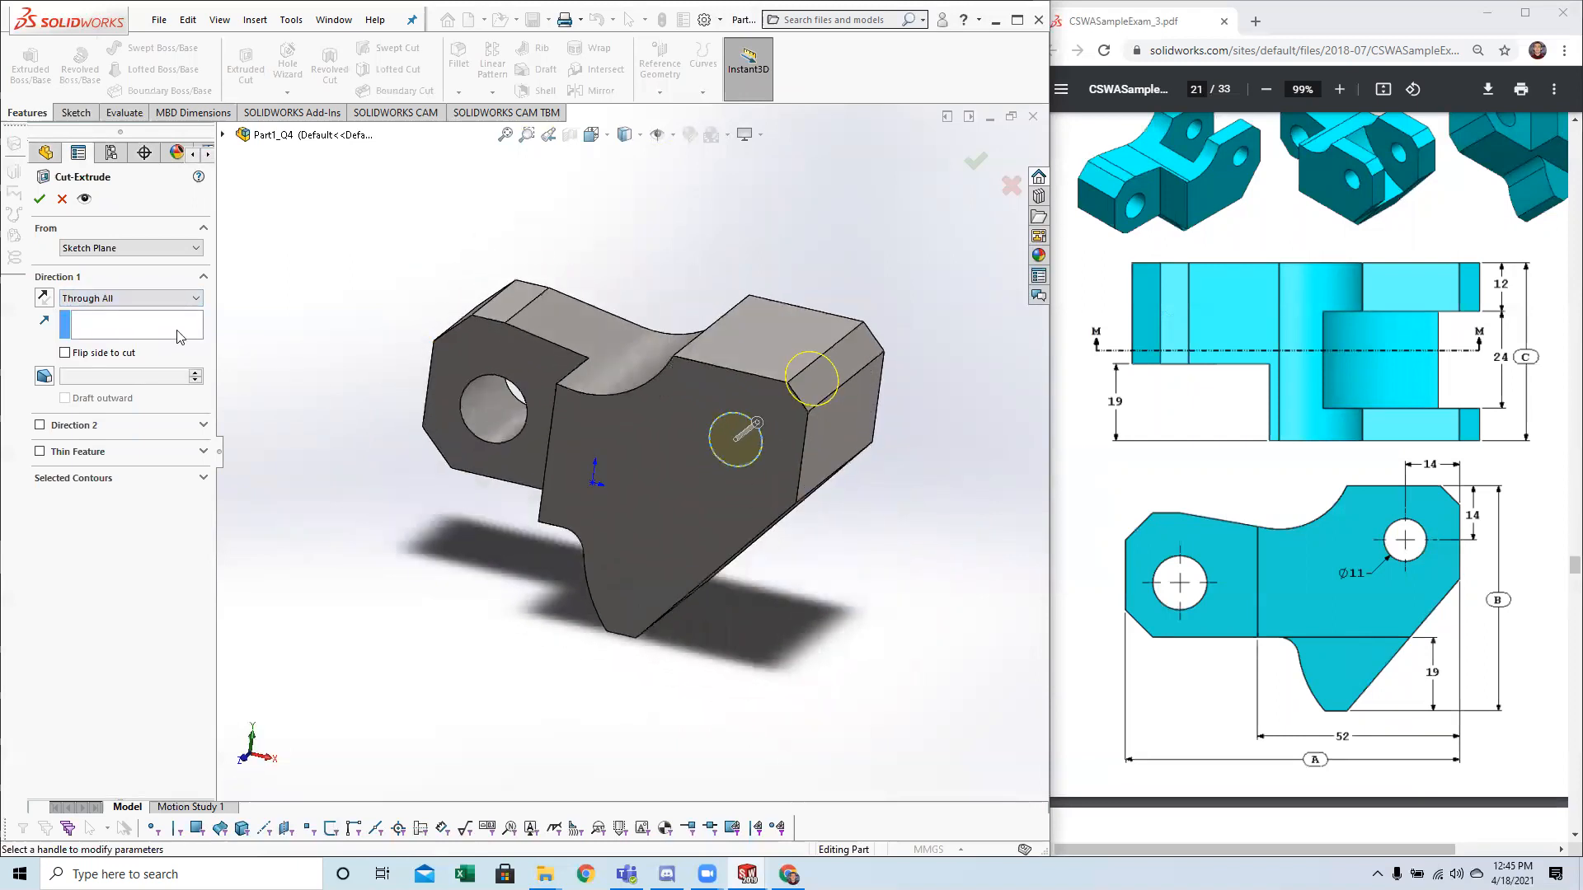
click(142, 299)
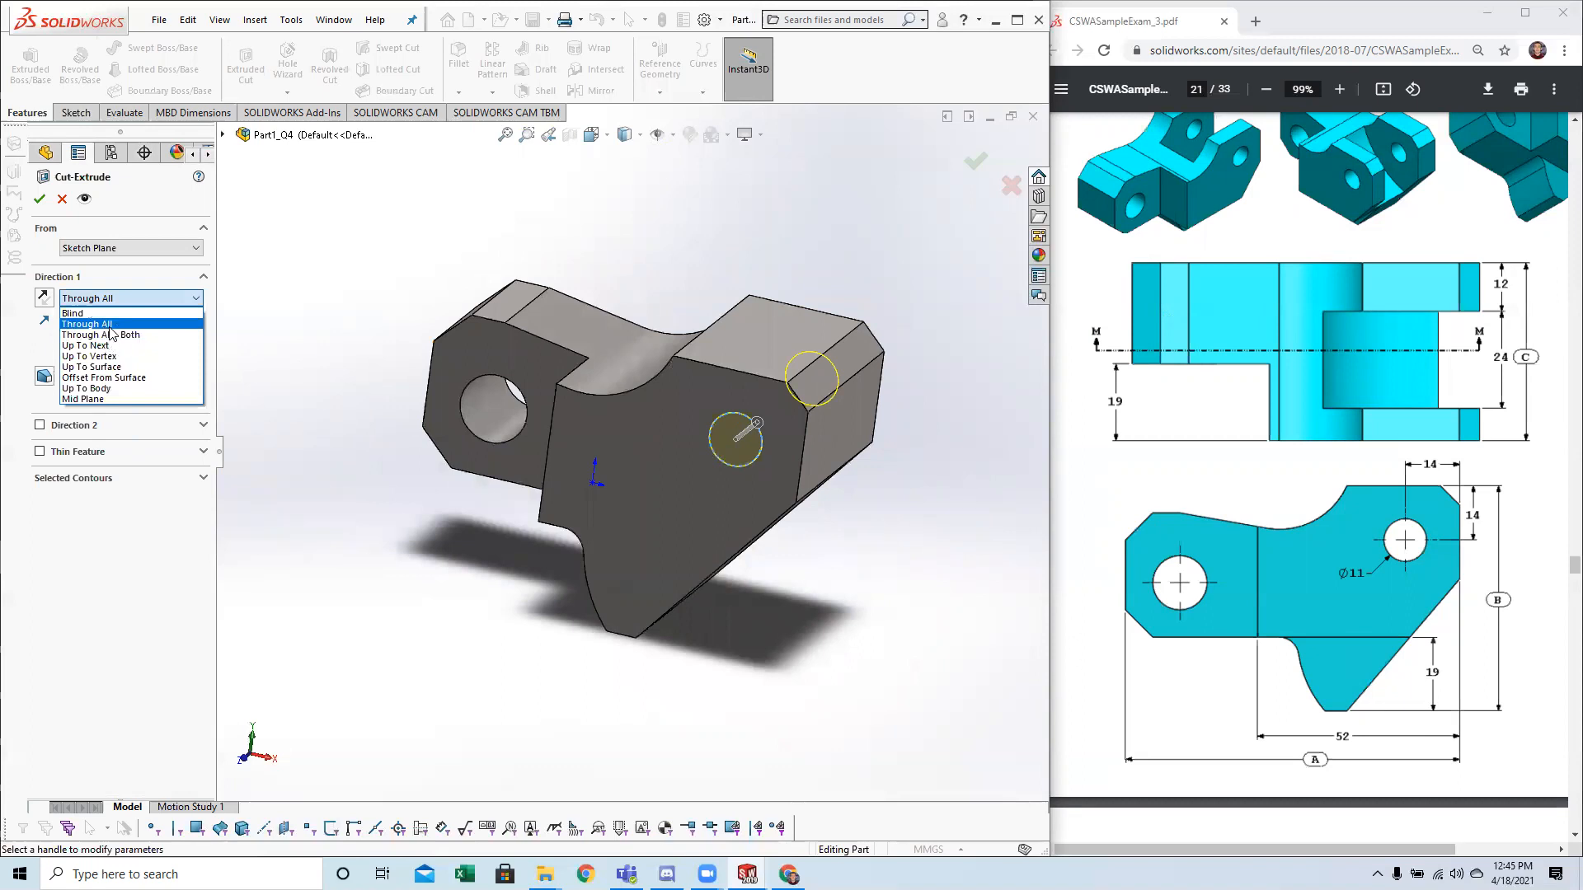
click(87, 324)
middle_drag(561, 495, 417, 508)
middle_drag(821, 480, 839, 444)
click(40, 198)
Orient the block to an isometric view and examine the slot in the question 5 drawings on pages 21 and 22.
click(839, 444)
key(space)
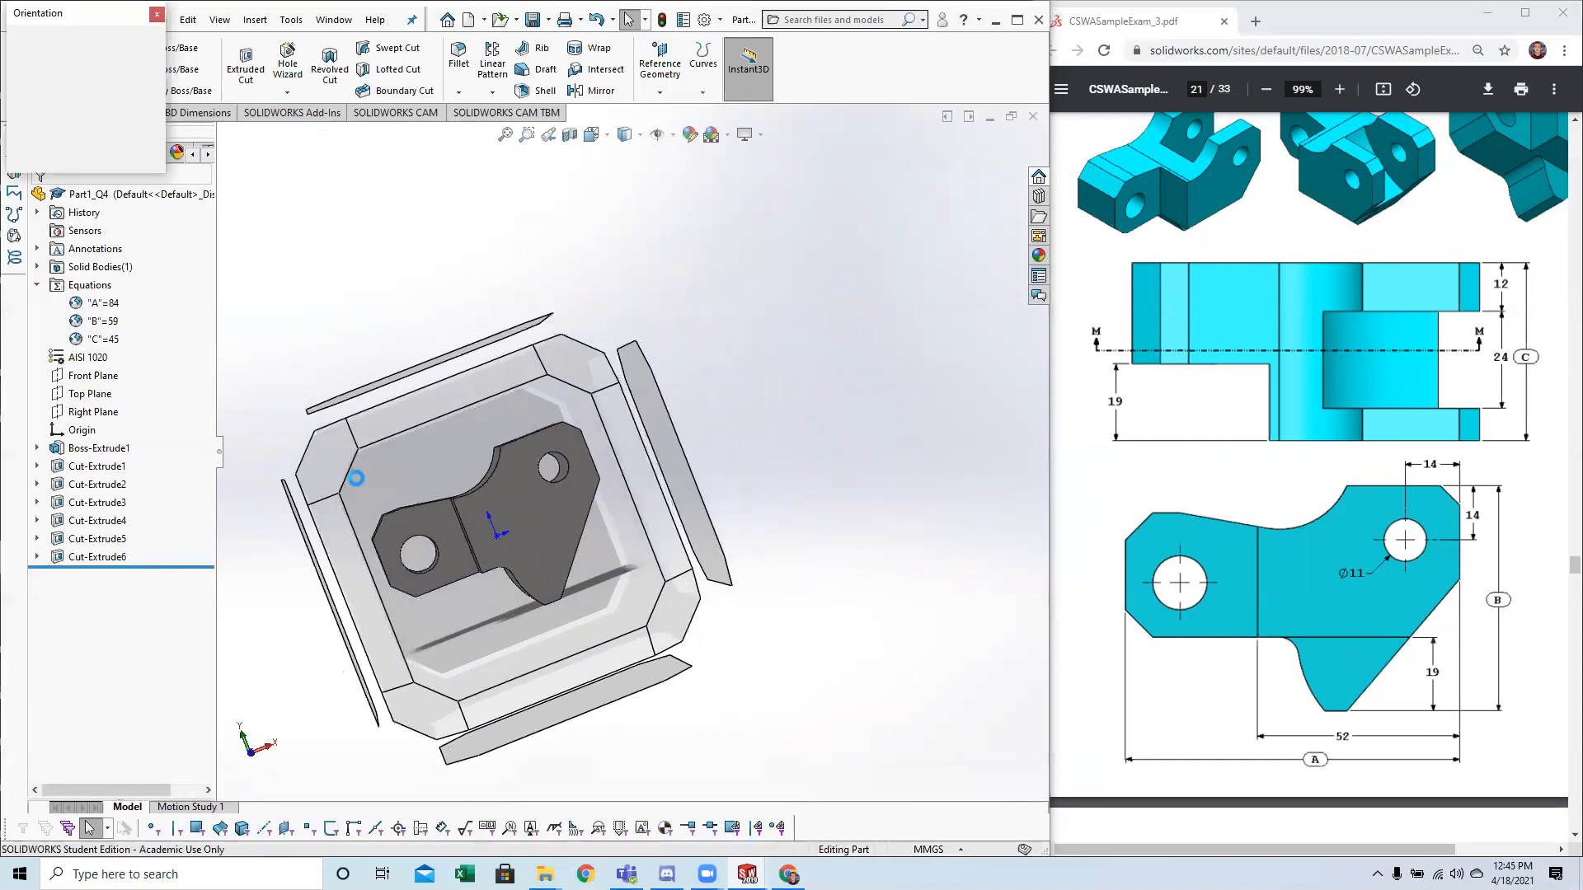
click(322, 466)
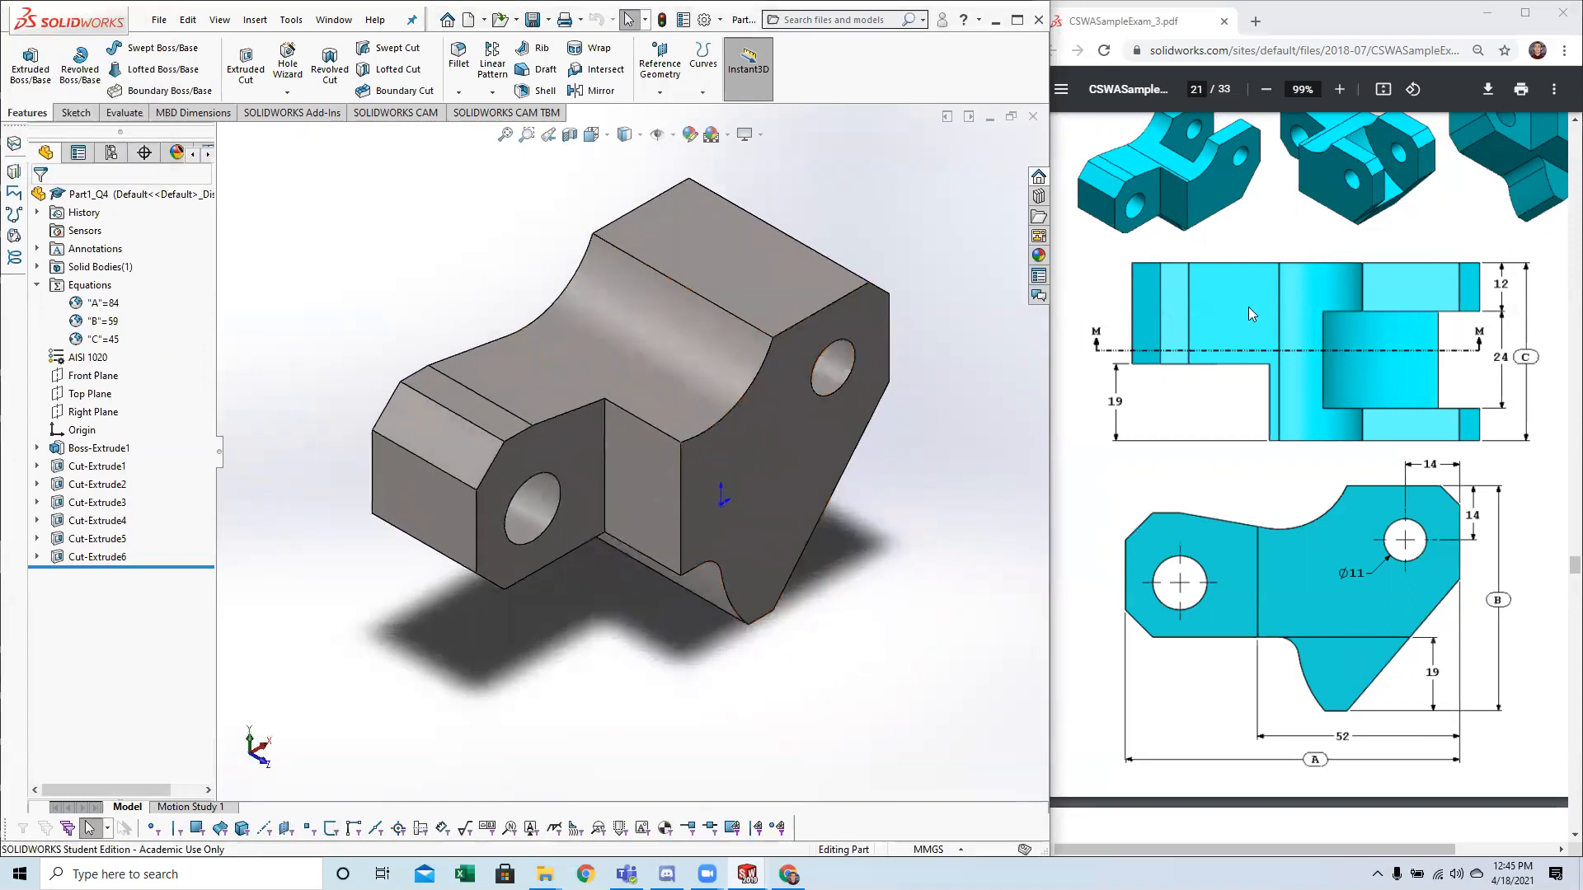
scroll(1291, 363, up, 1)
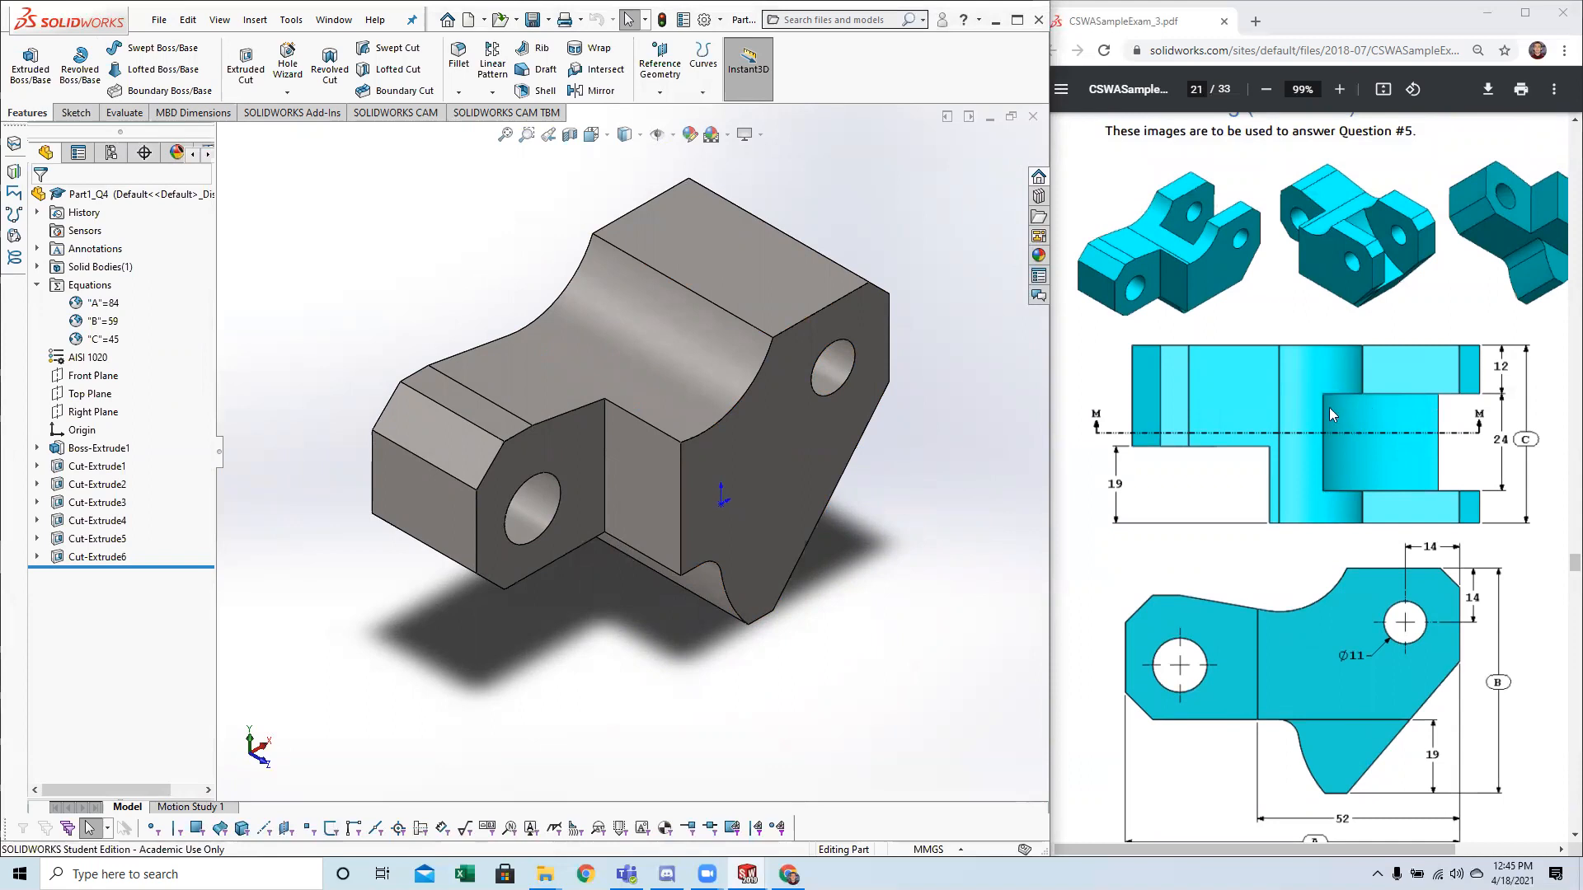
scroll(1420, 515, down, 10)
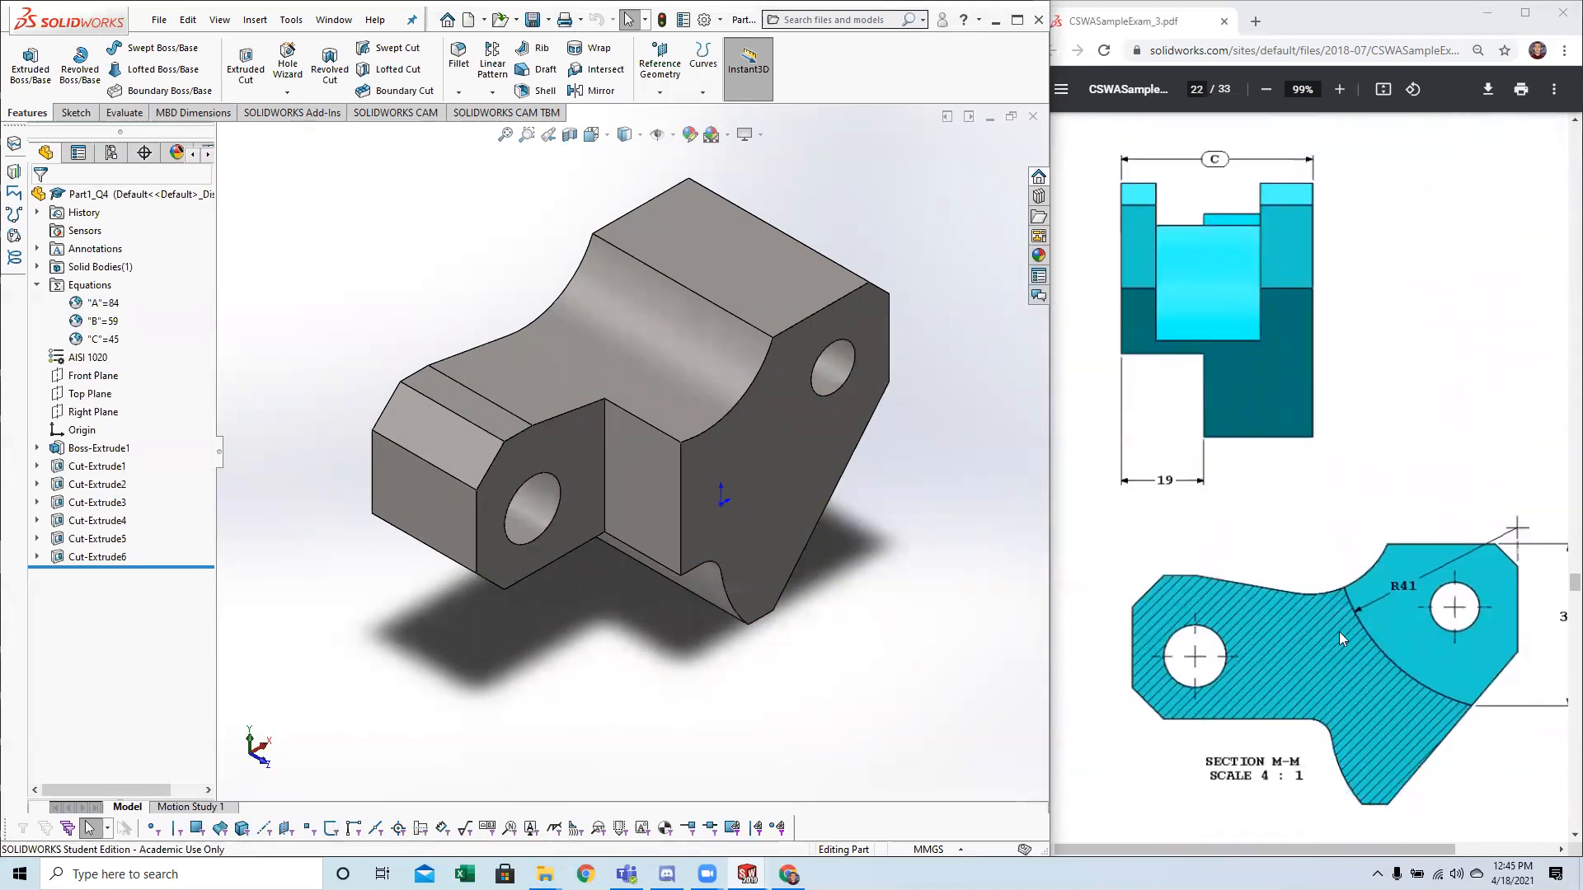
ctrl+scroll(1378, 644, down, 2)
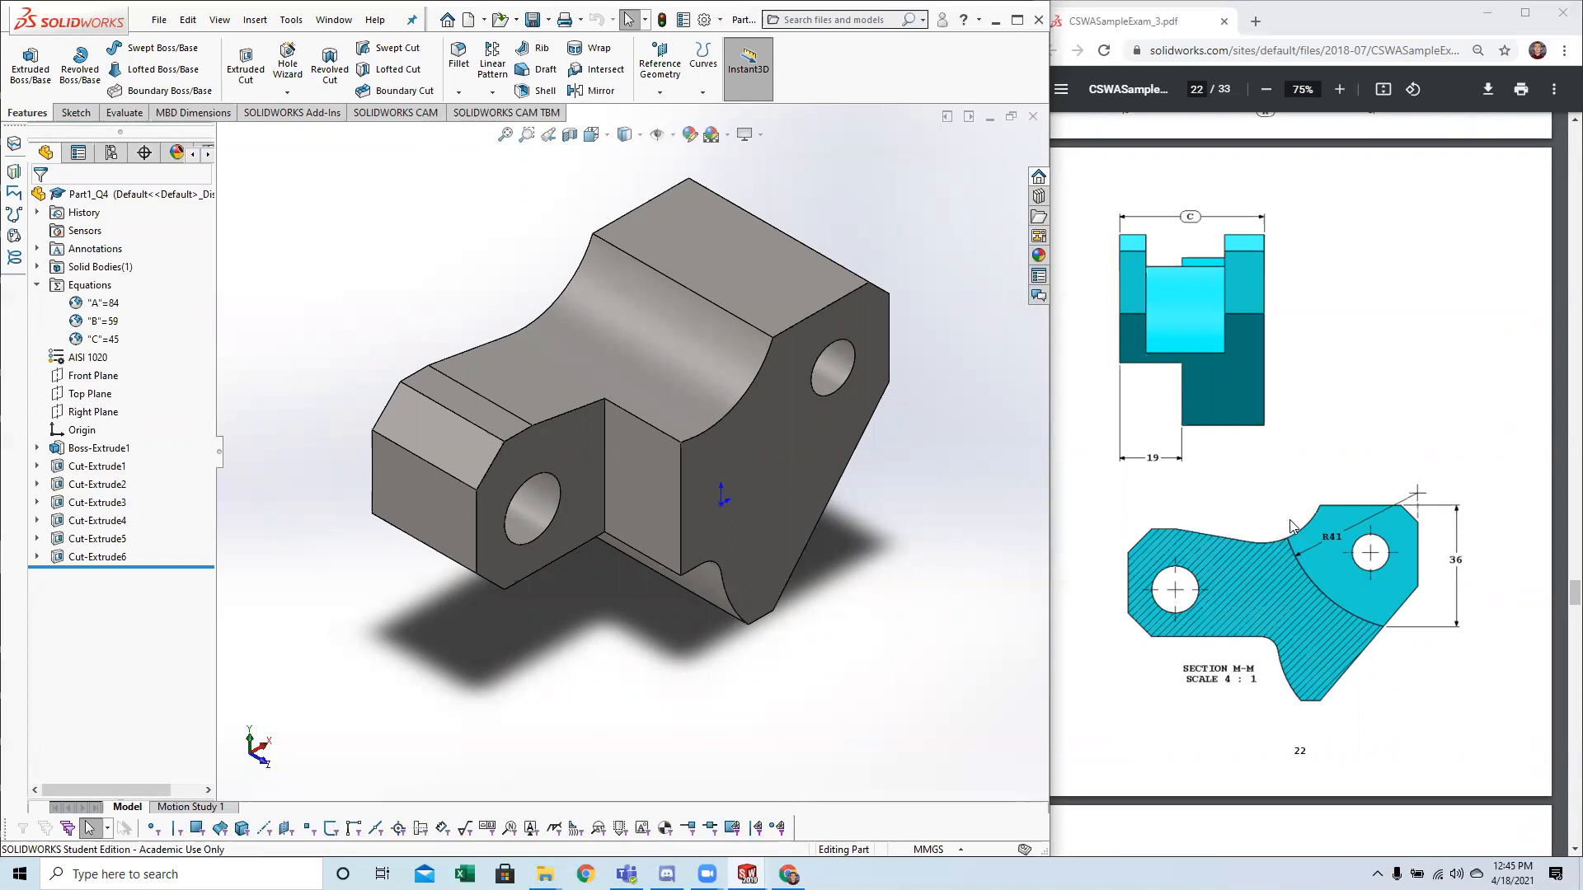
ctrl+scroll(1166, 311, up, 4)
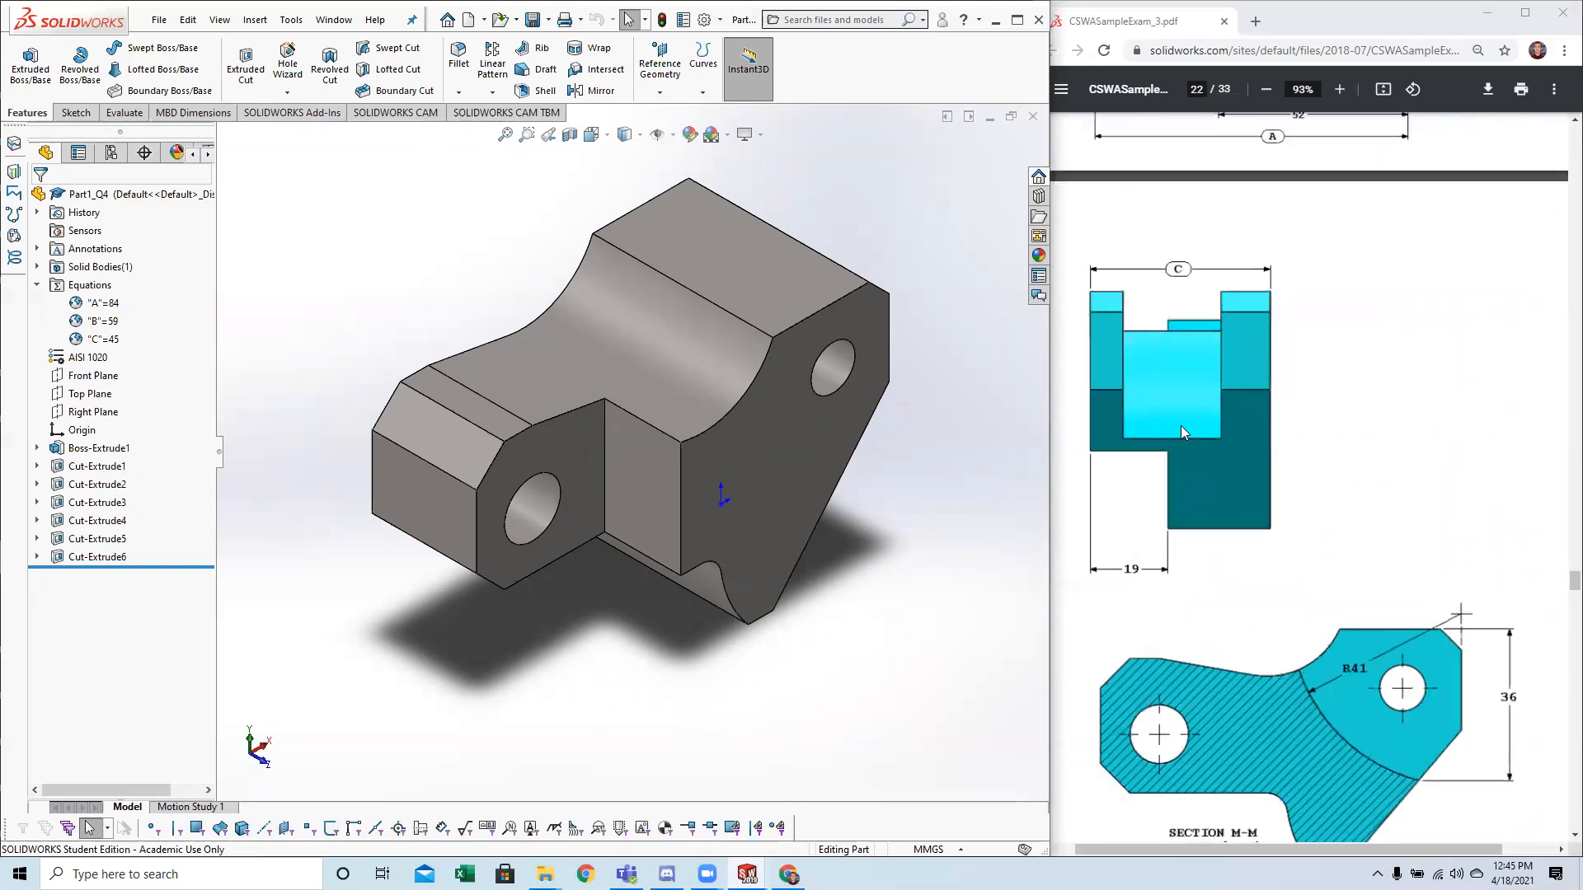
click(1223, 394)
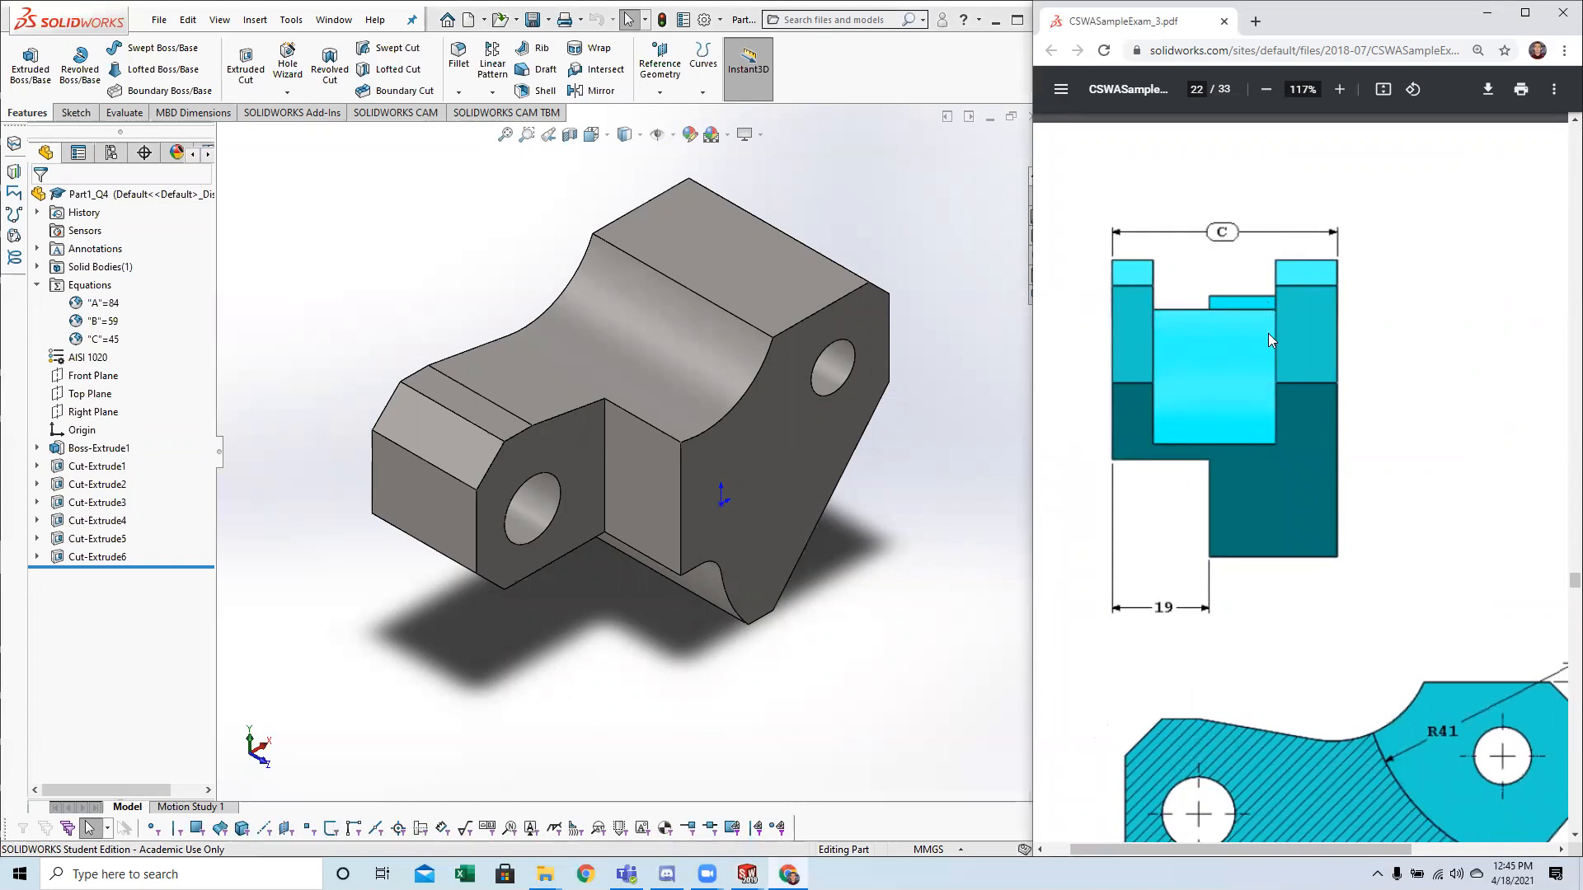
Examine the slot's end view and section M-M on page 22 of the exam drawings against the block.
scroll(1269, 470, down, 1)
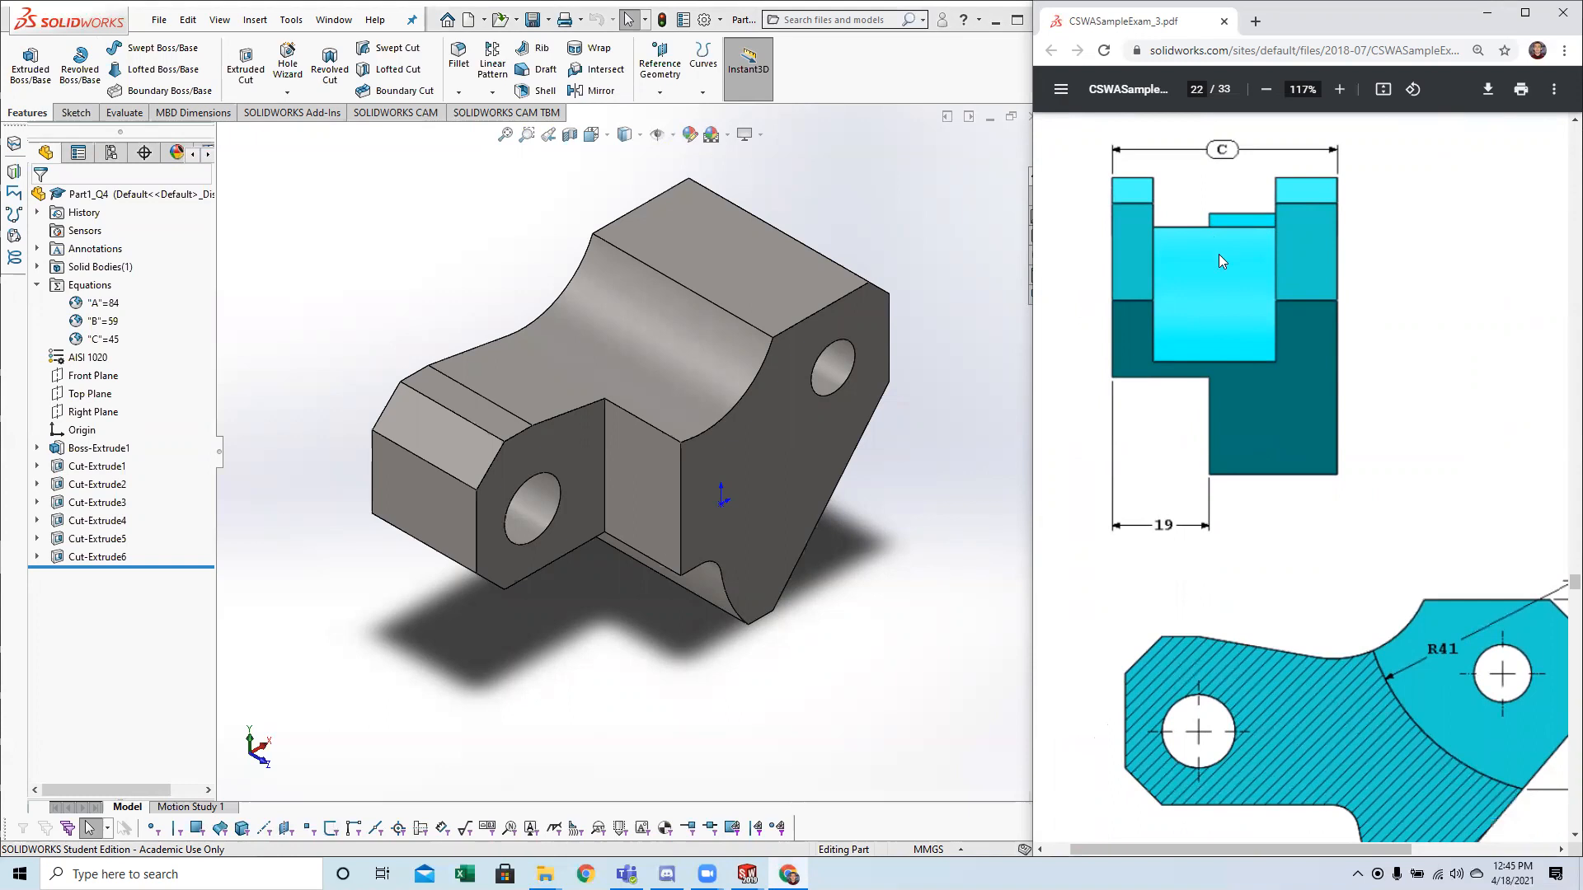
scroll(1210, 263, up, 7)
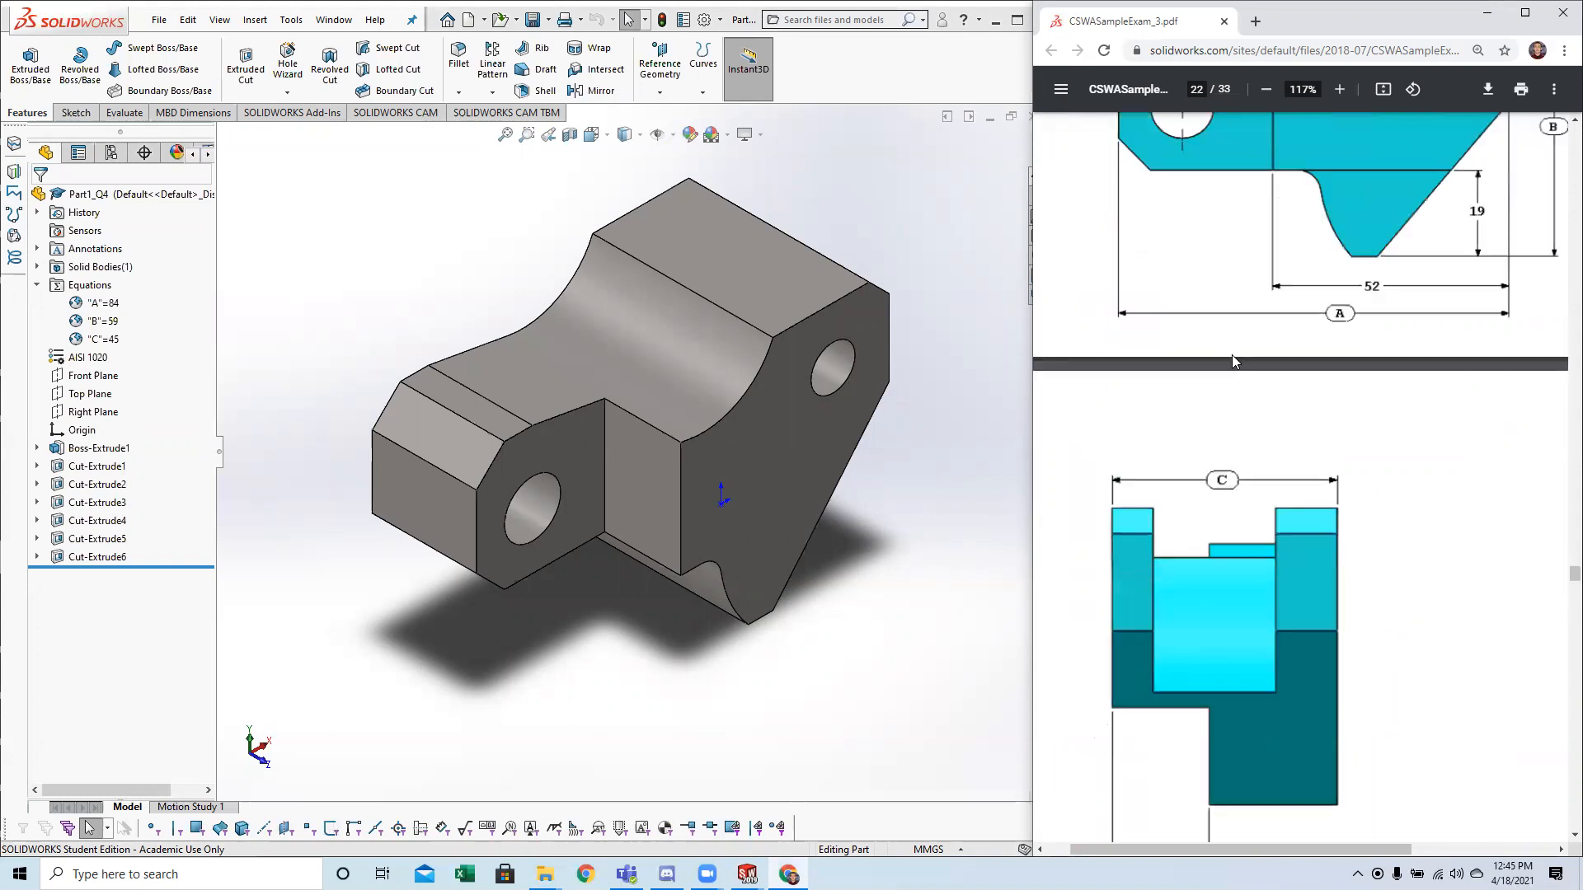
scroll(1319, 310, down, 7)
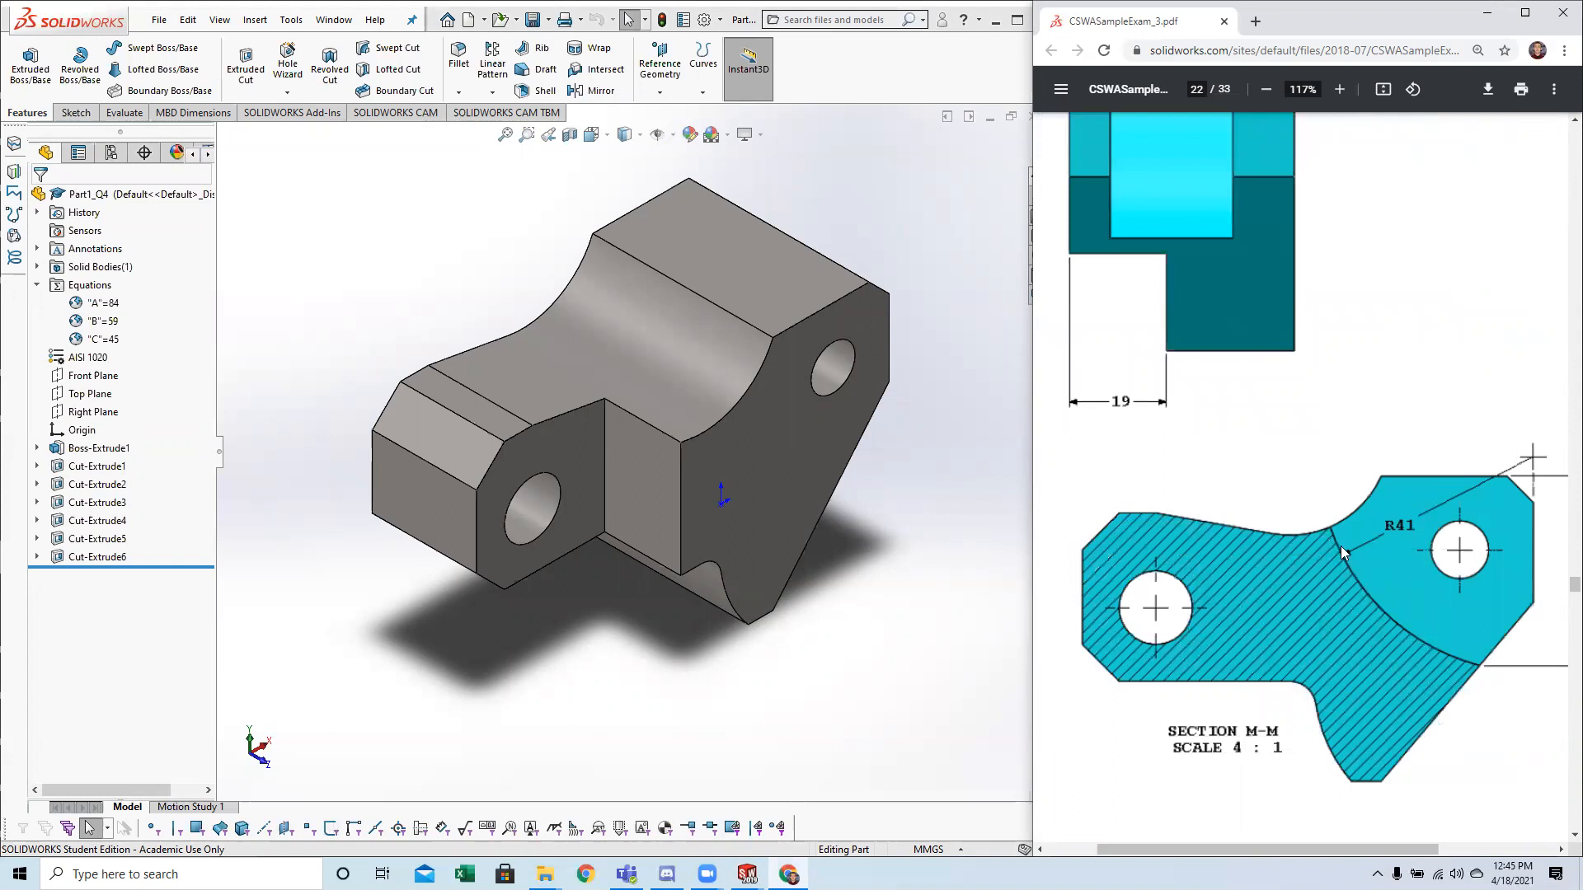
ctrl+scroll(1344, 548, down, 3)
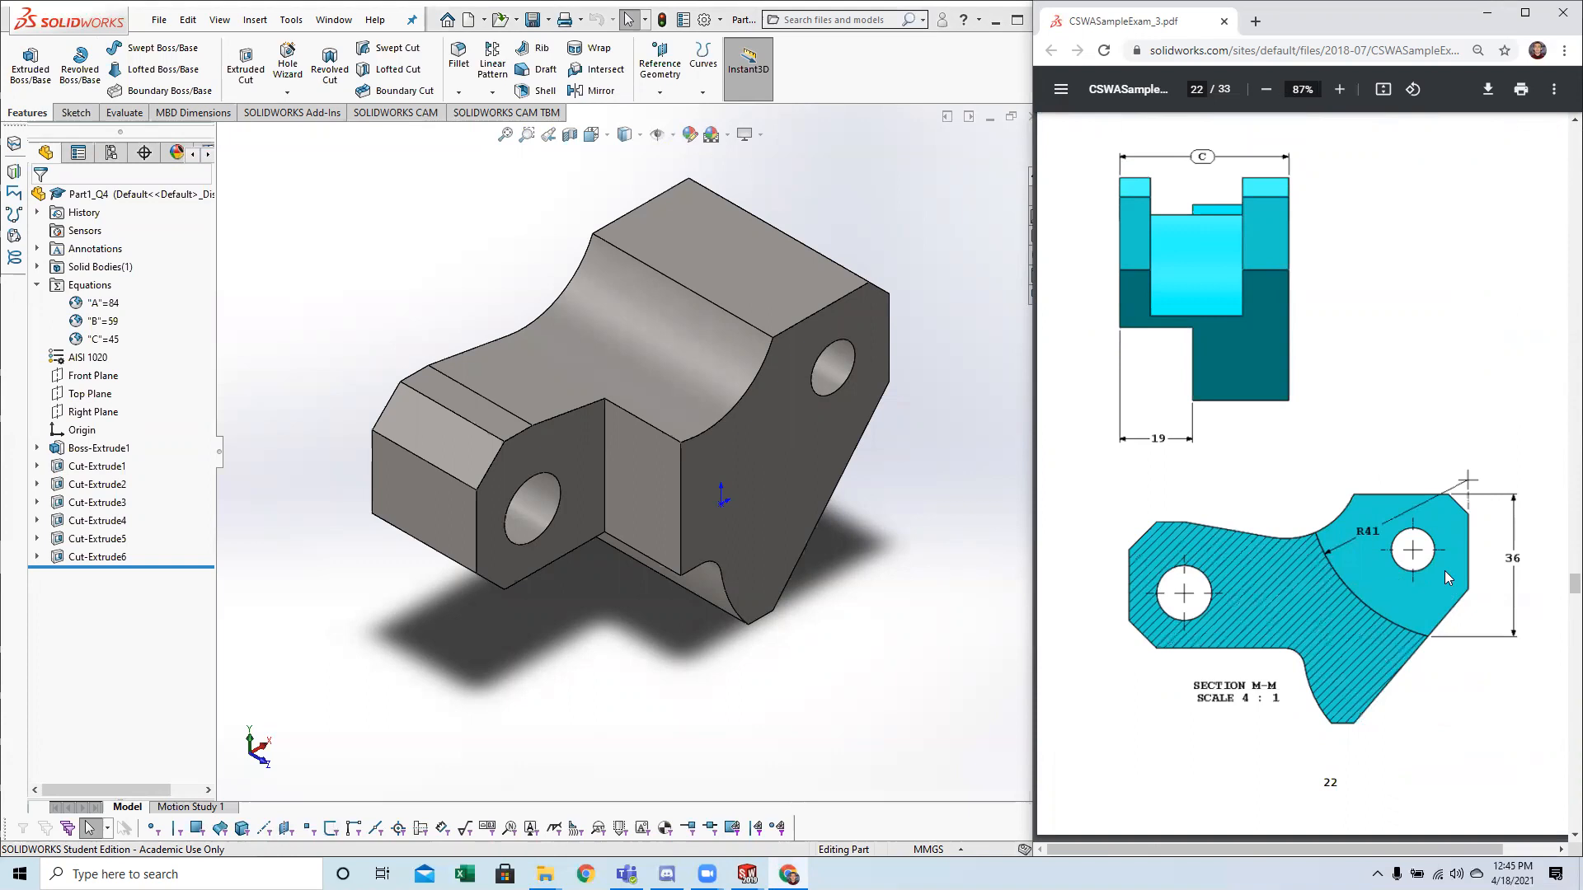
click(701, 252)
click(485, 274)
middle_drag(894, 407, 839, 458)
click(76, 112)
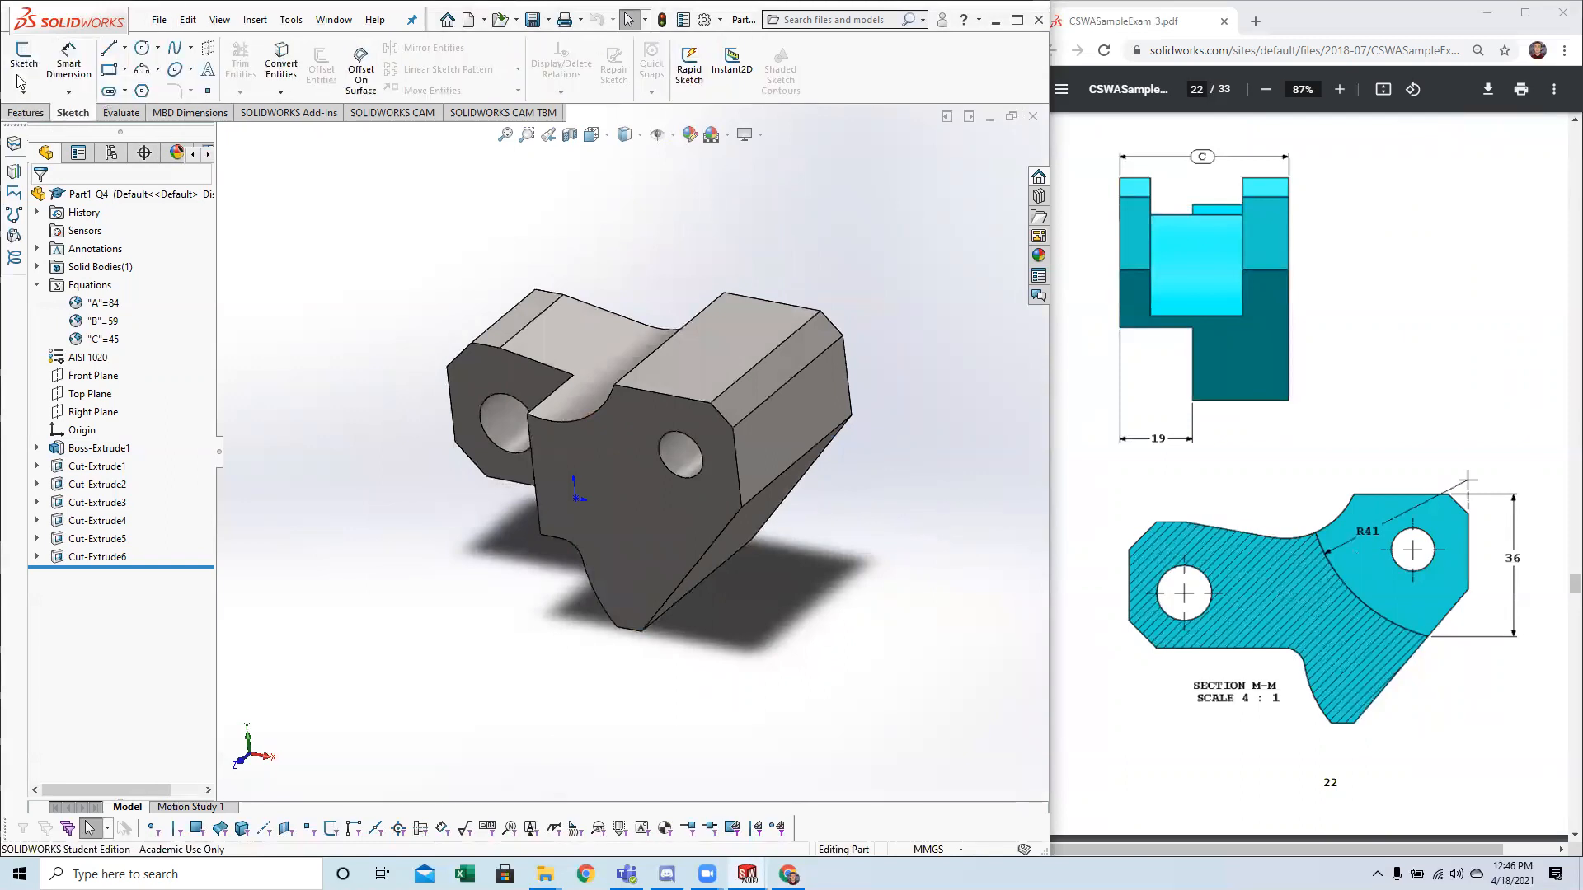
click(23, 57)
mouse_move(622, 431)
middle_down()
mouse_move(693, 495)
mouse_move(912, 500)
middle_up()
key(Escape)
mouse_move(841, 547)
middle_down()
mouse_move(792, 564)
mouse_move(823, 502)
mouse_move(858, 487)
middle_up()
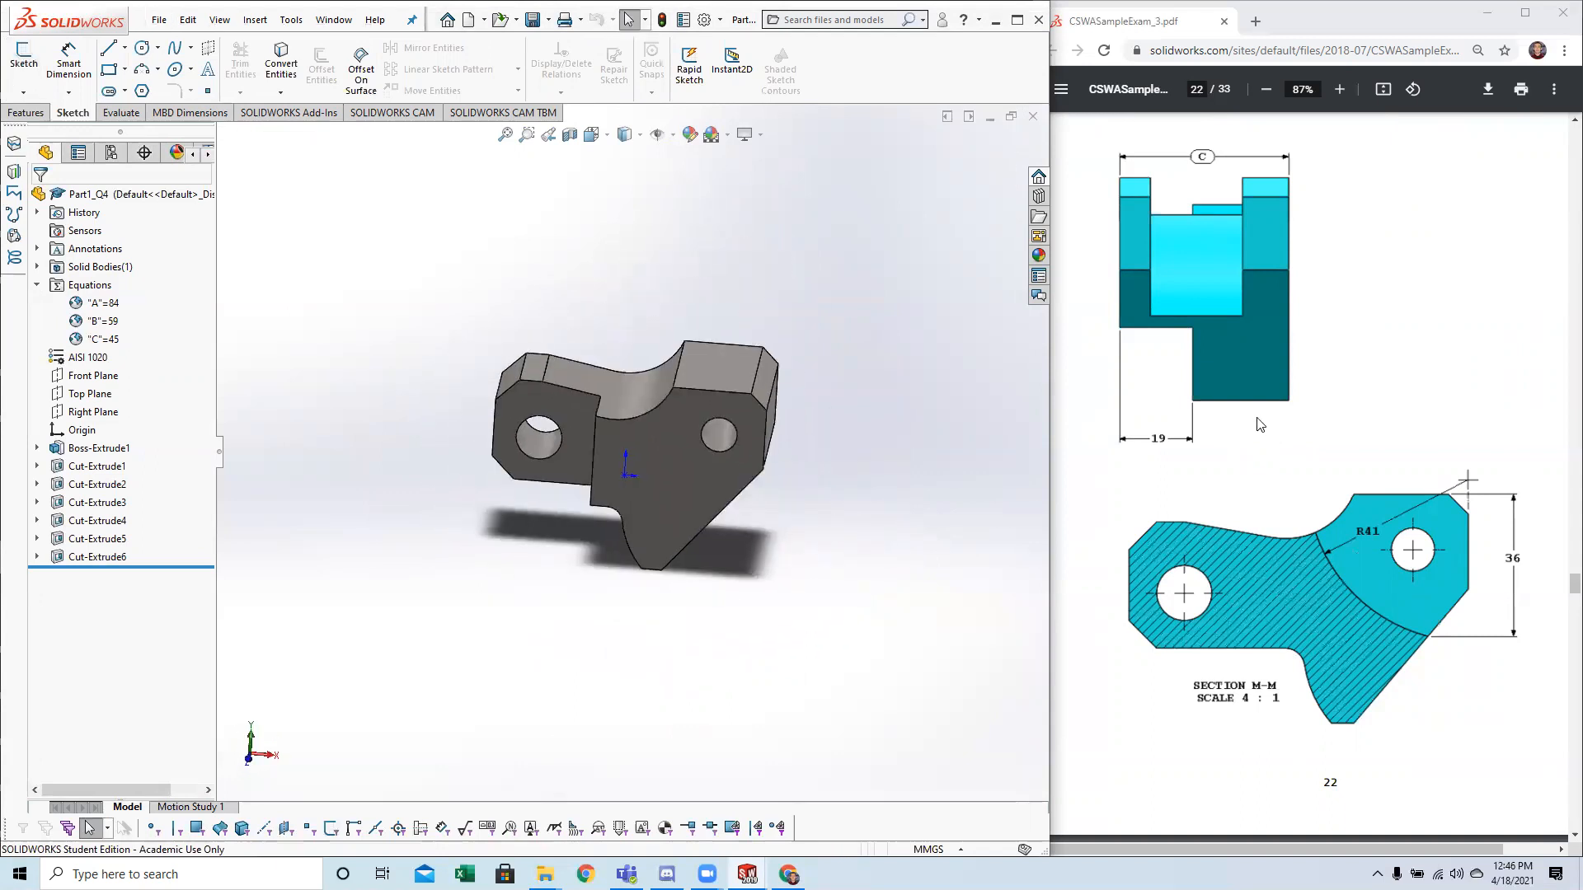
Study the slot's width and its distance from the outer face in the page 21 top view, comparing them with the part.
scroll(1250, 456, up, 8)
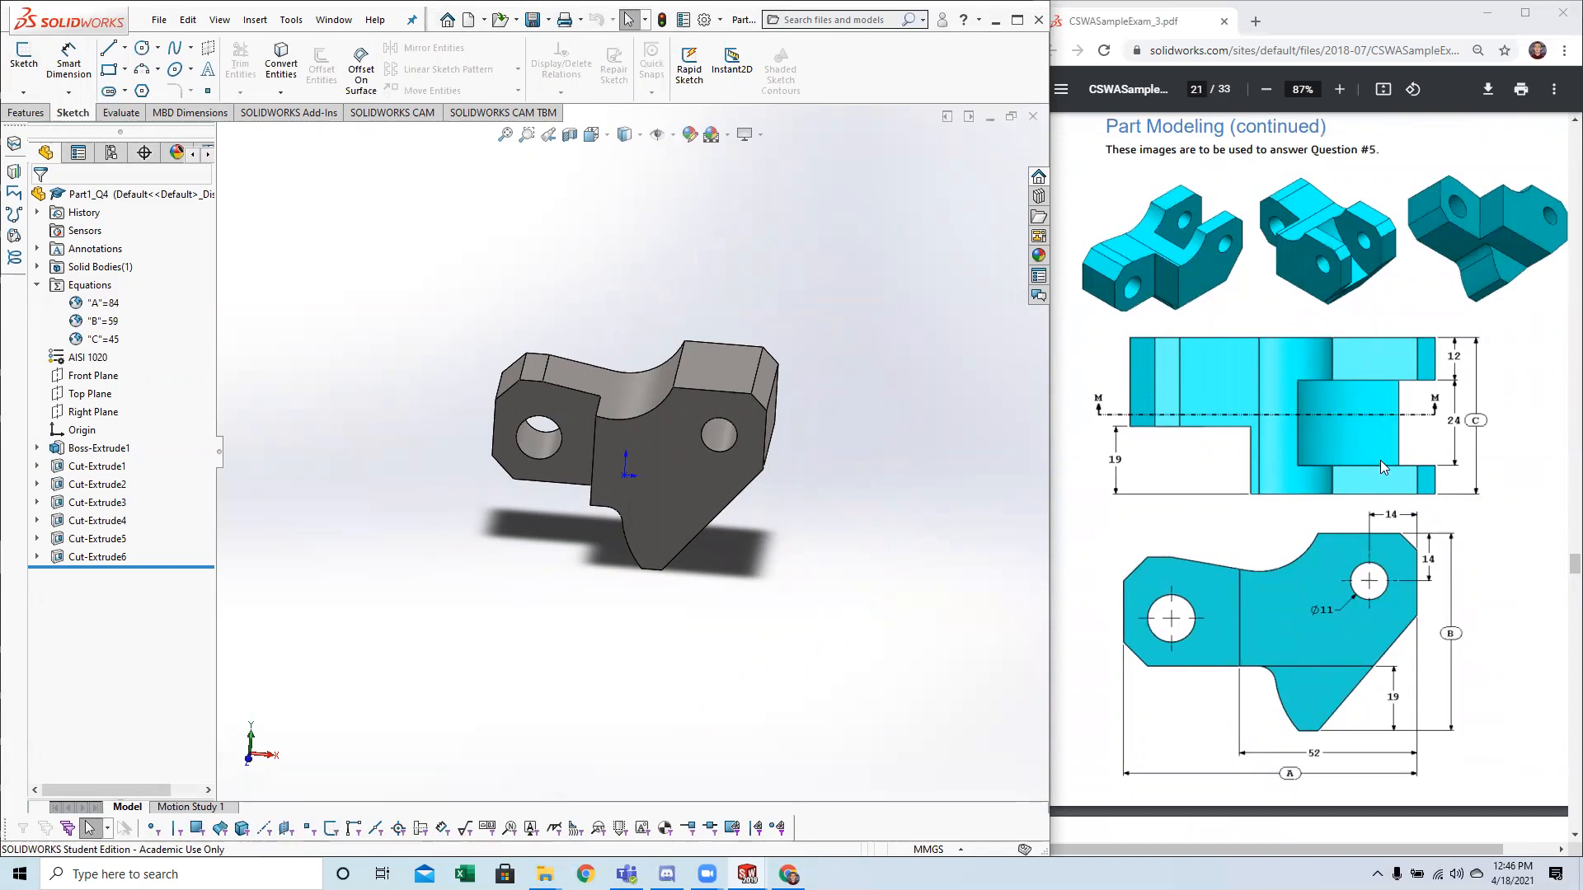
ctrl+scroll(1455, 480, up, 5)
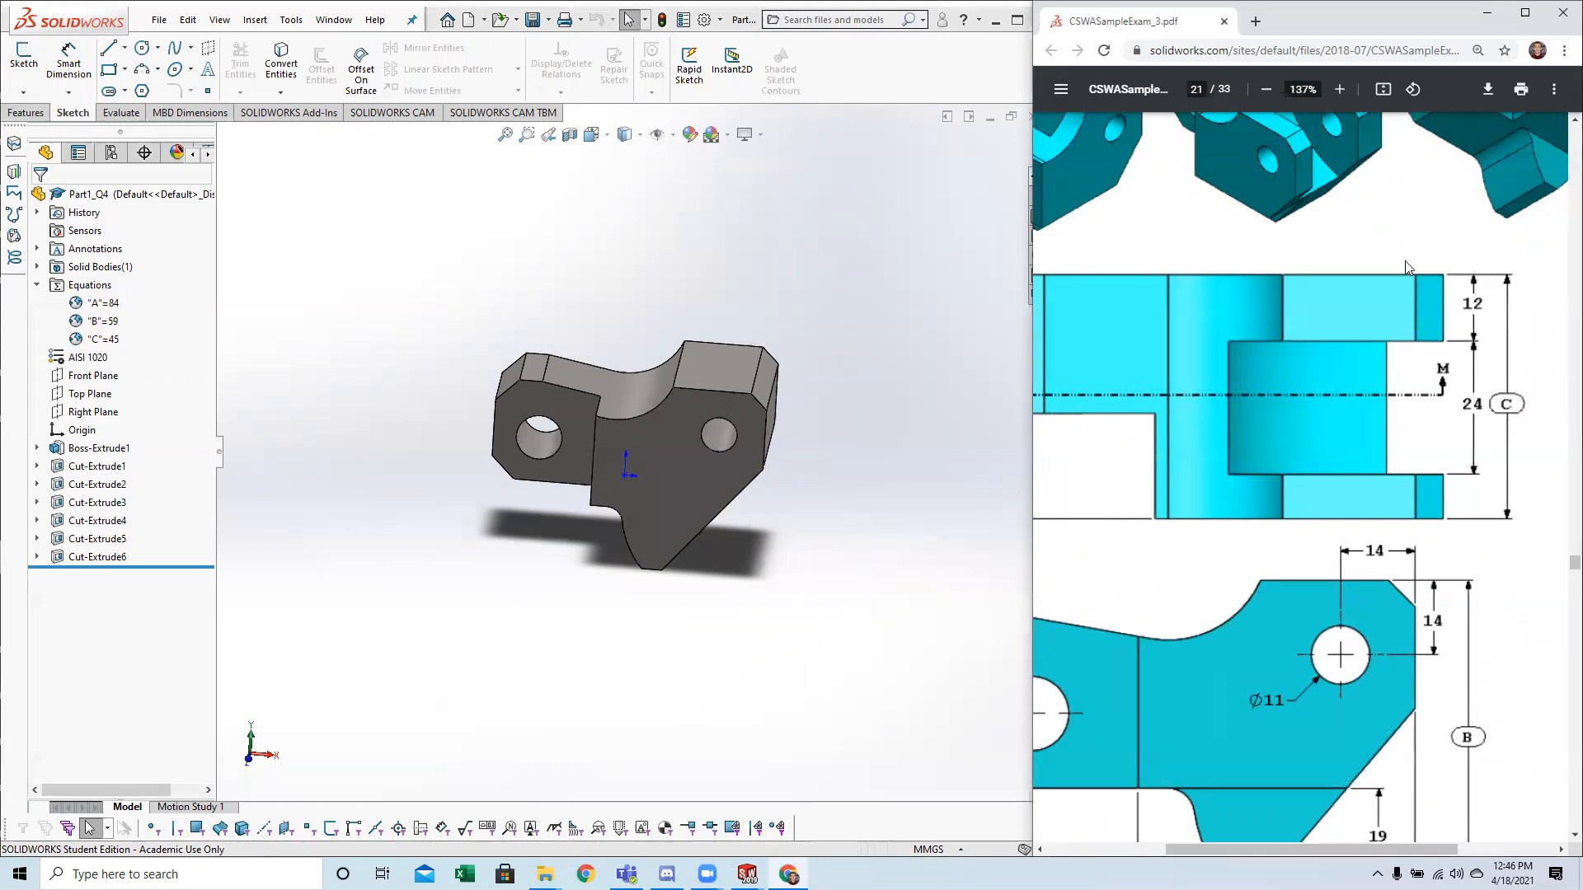
middle_drag(890, 387, 809, 412)
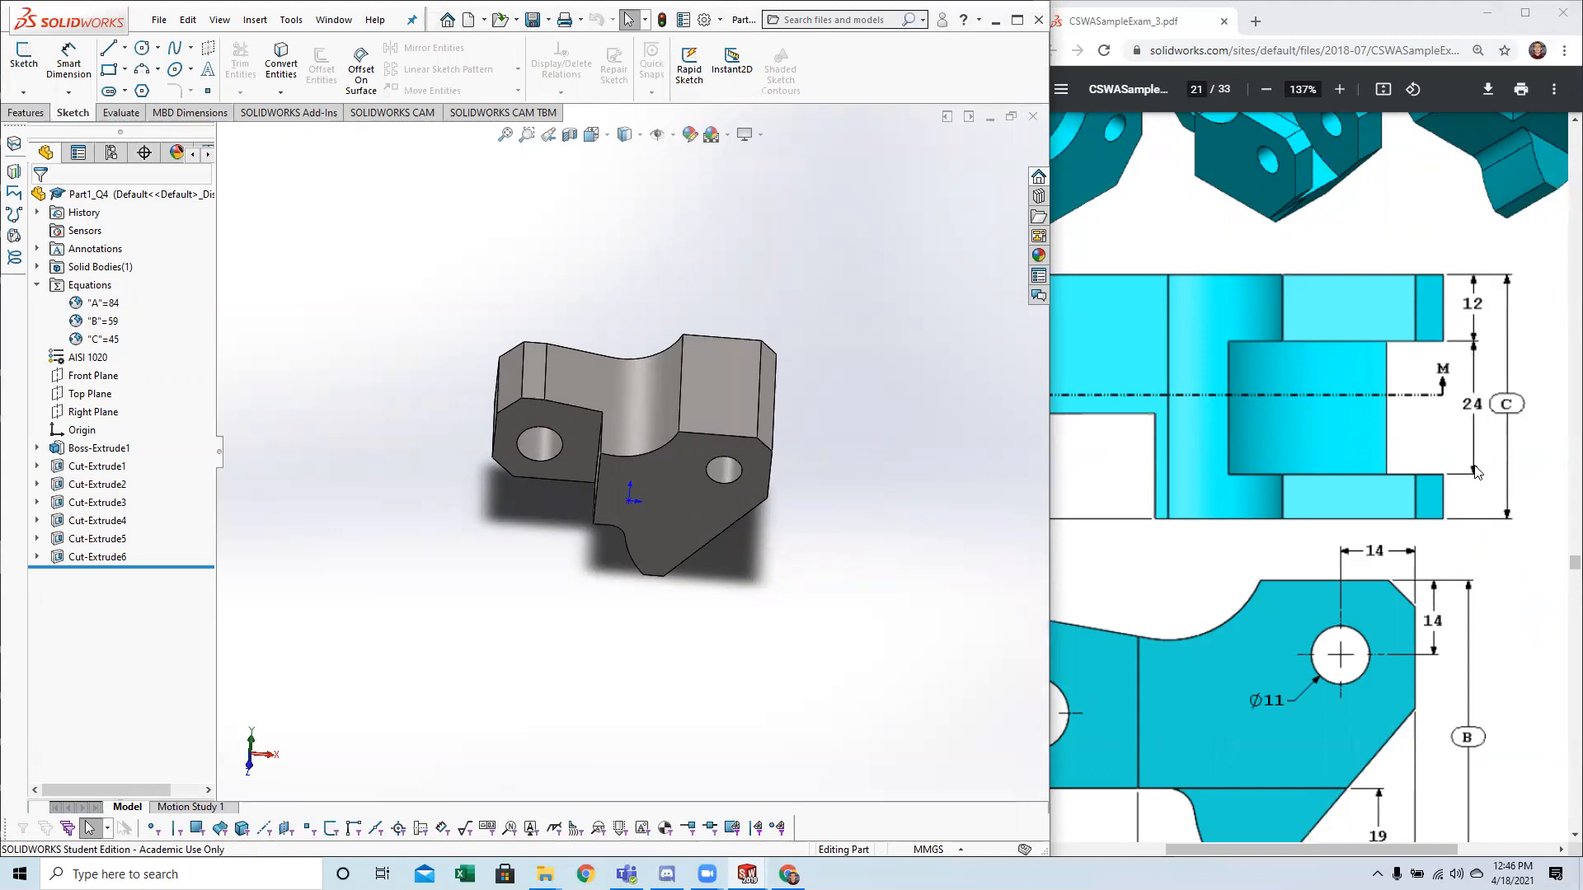
middle_drag(837, 394, 1121, 442)
scroll(1319, 507, down, 1)
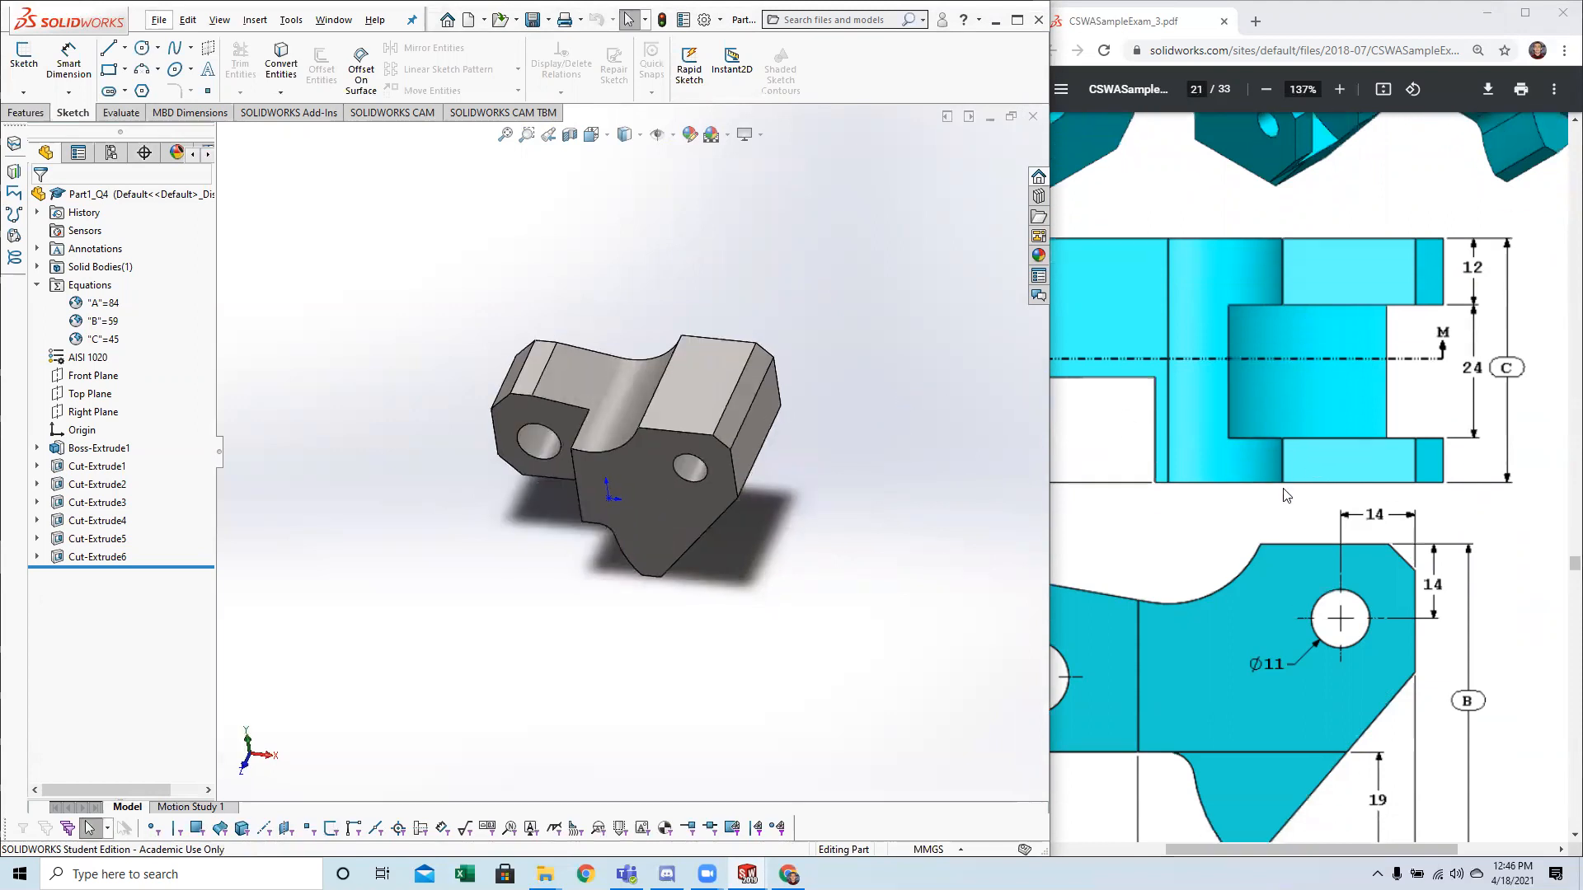
scroll(1209, 471, up, 1)
middle_drag(817, 382, 499, 403)
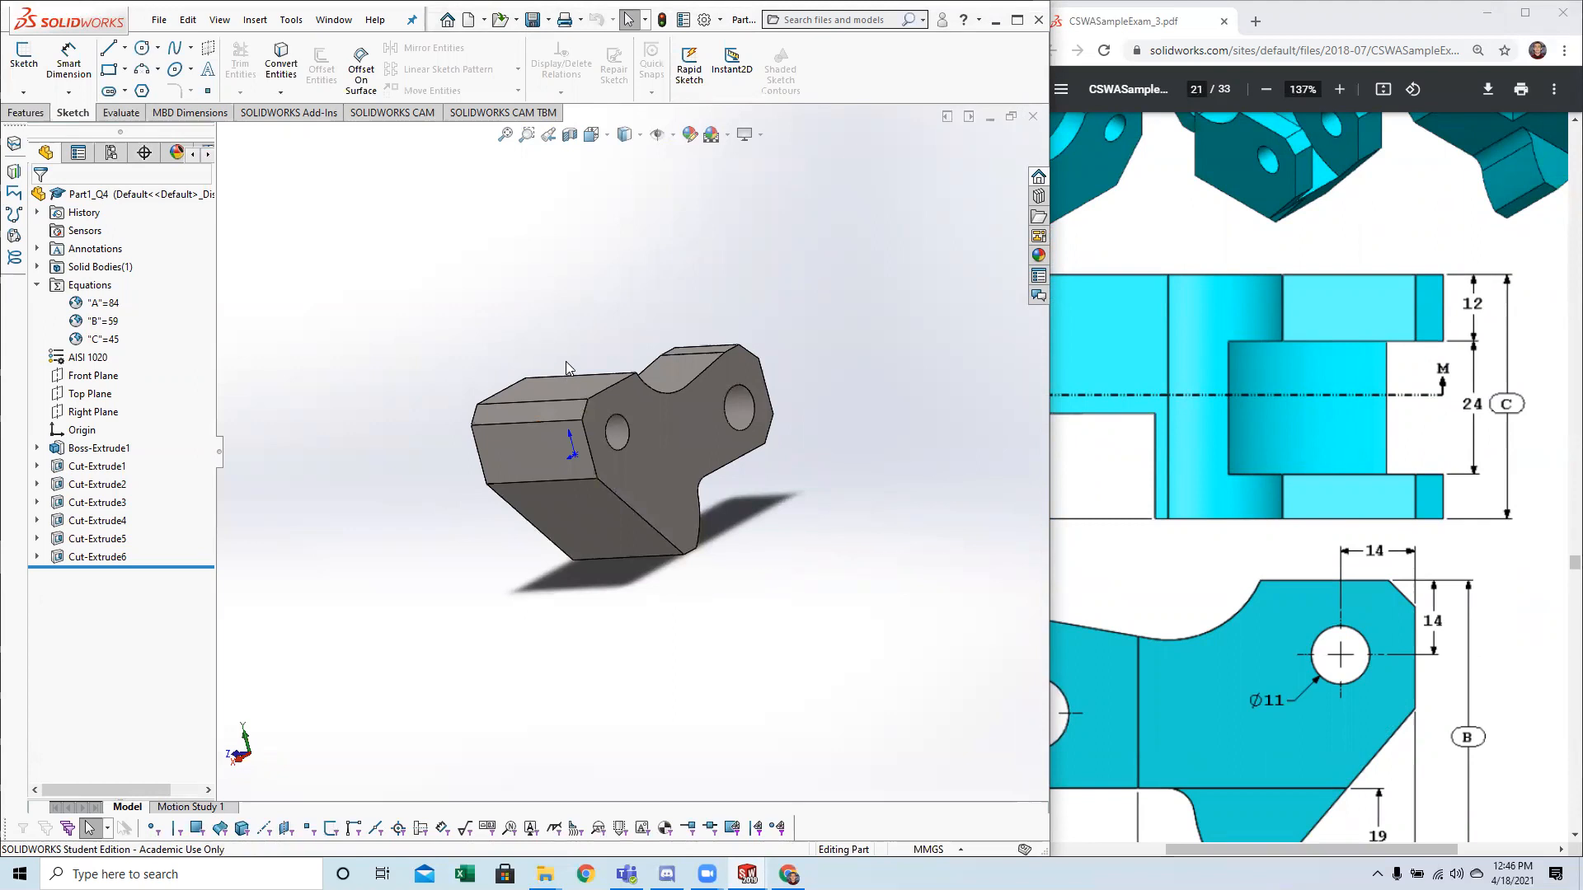
click(291, 21)
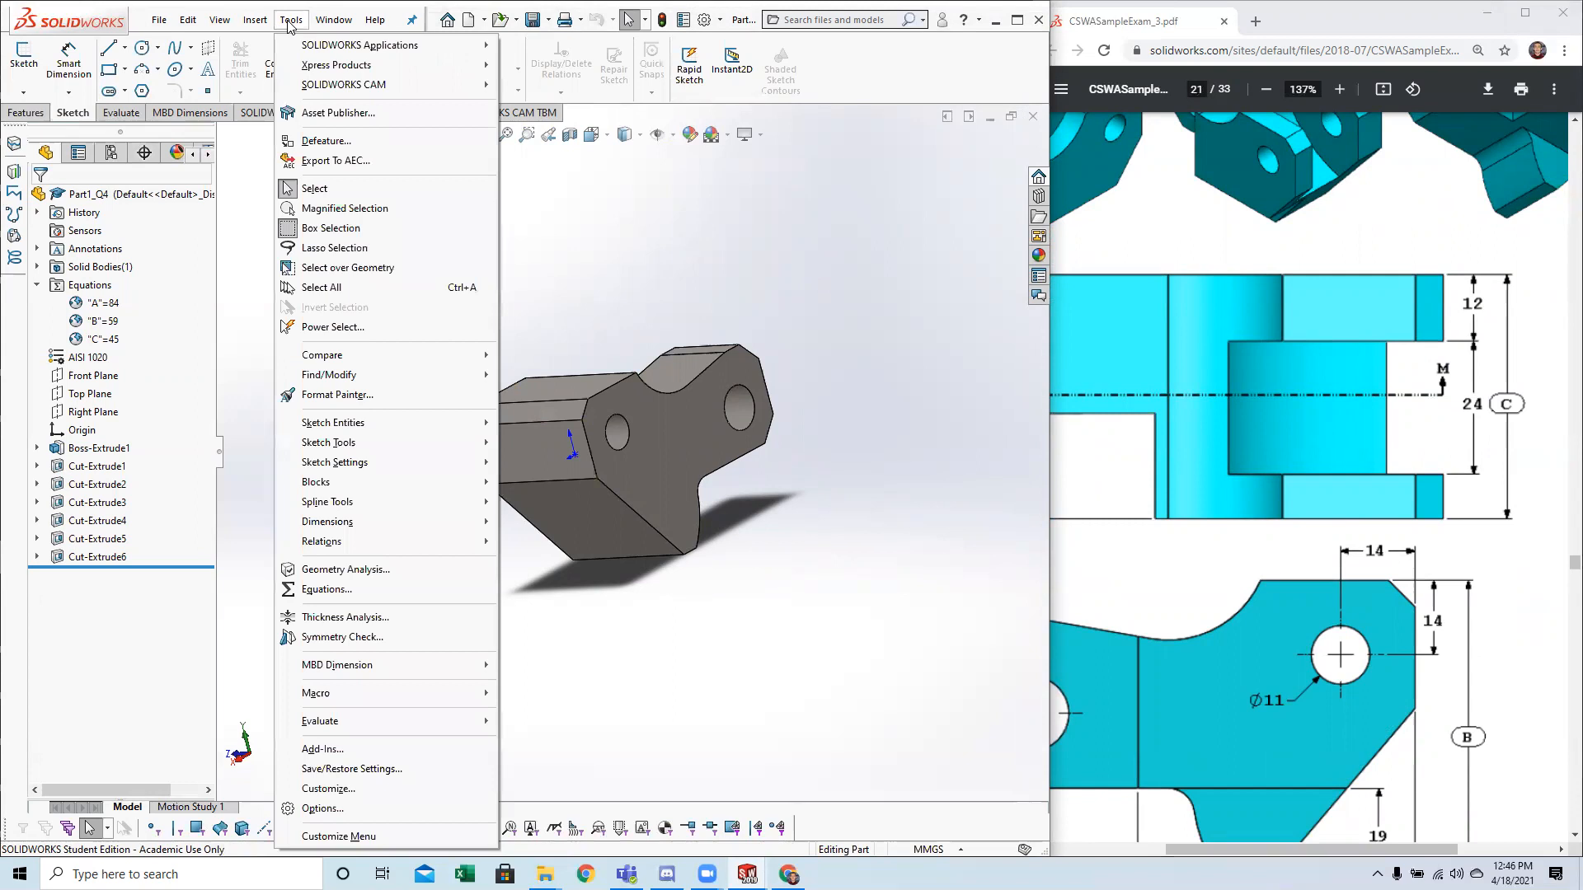
mouse_move(380, 446)
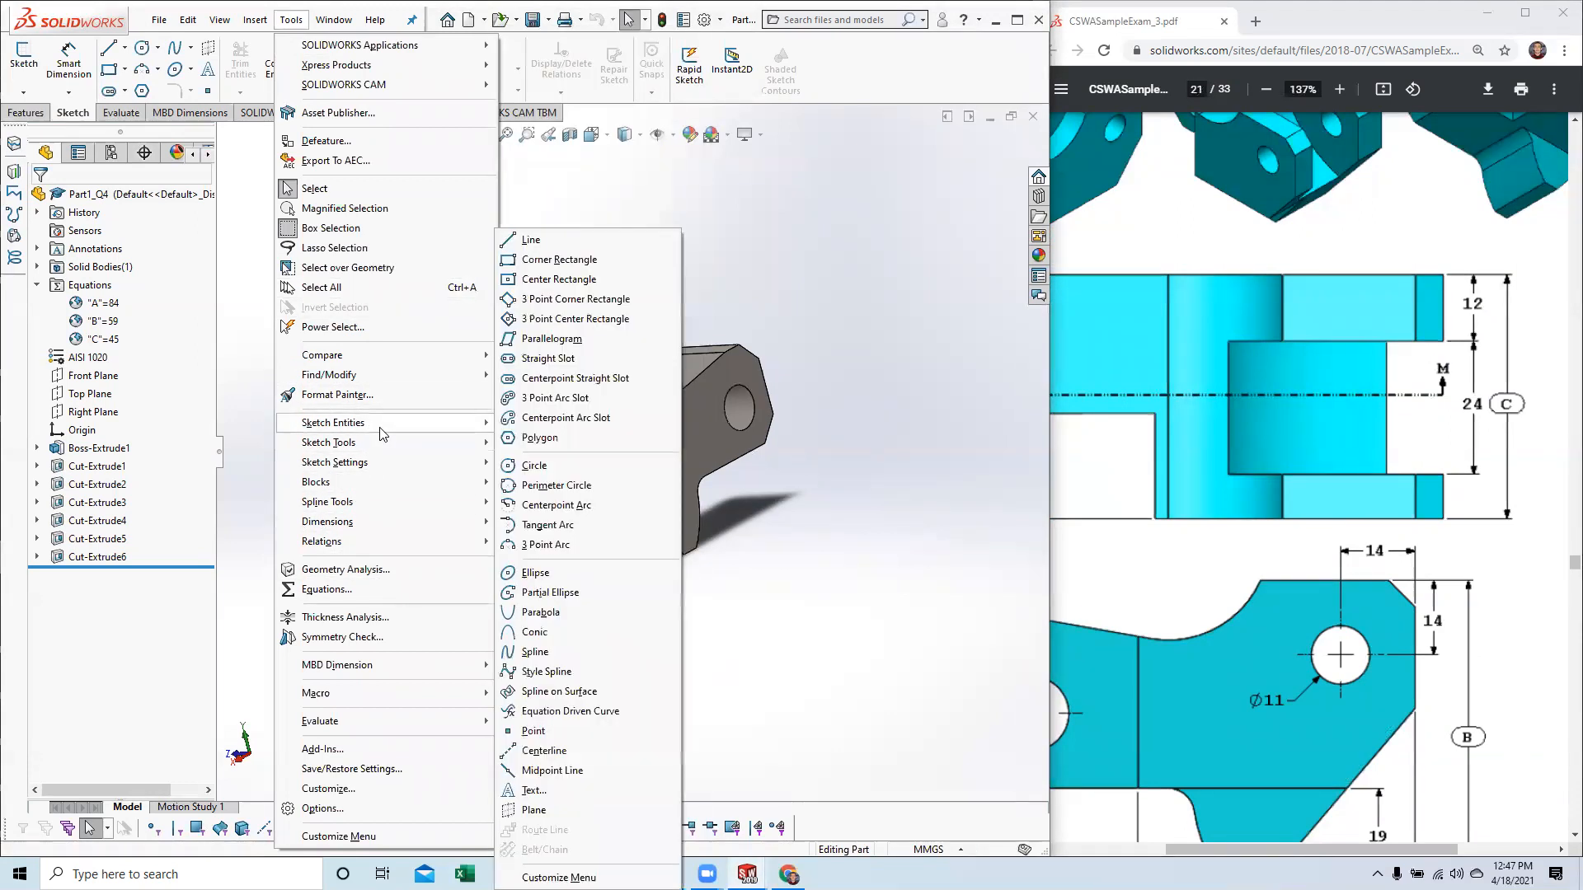
click(253, 545)
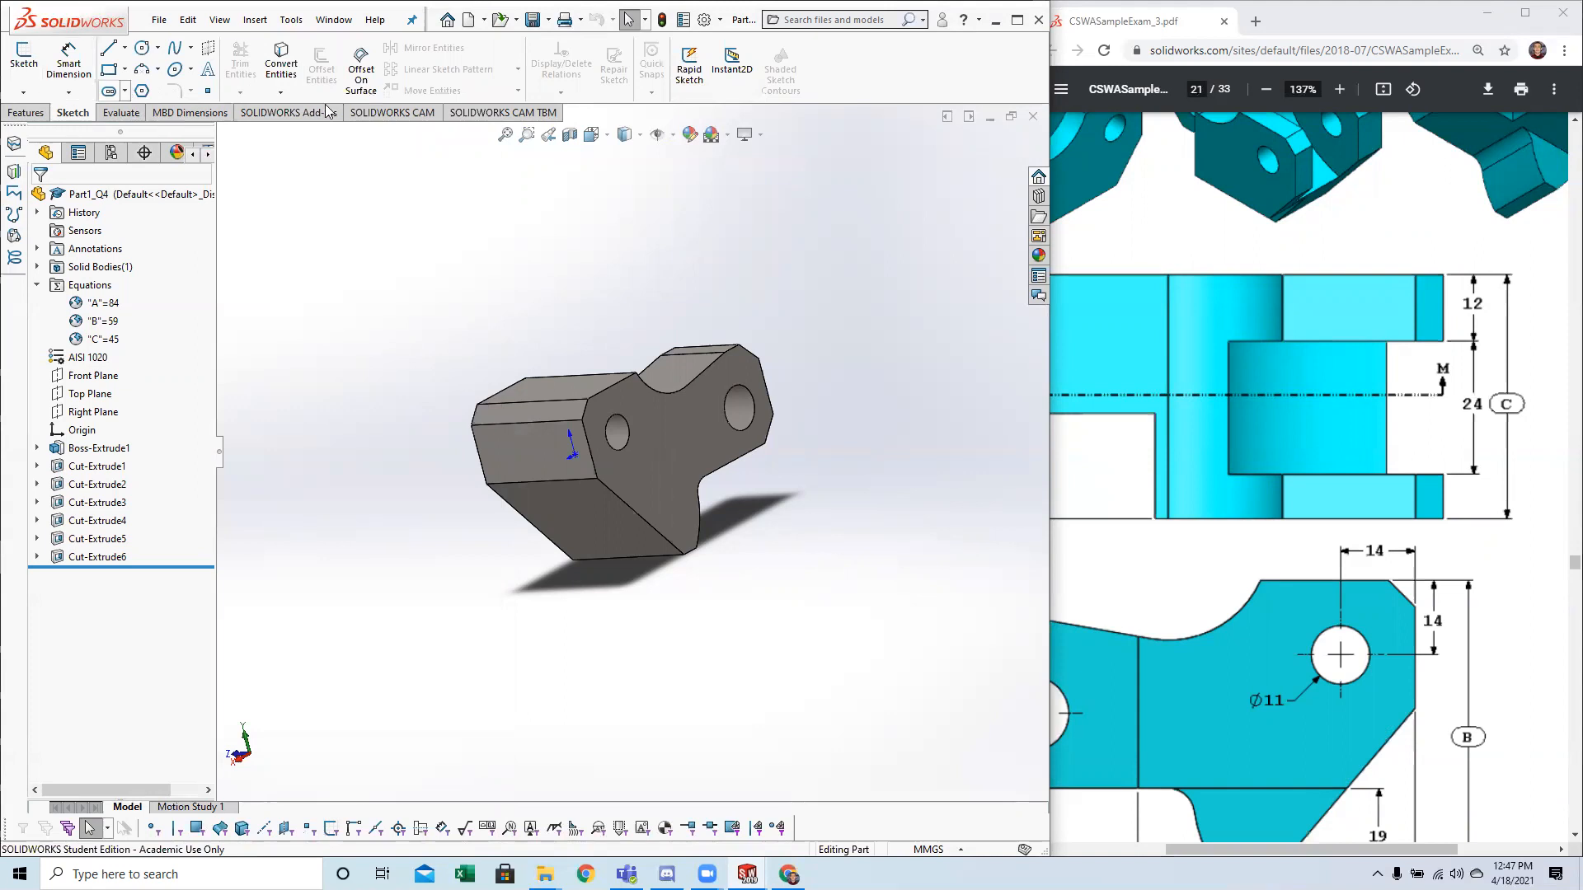
click(620, 408)
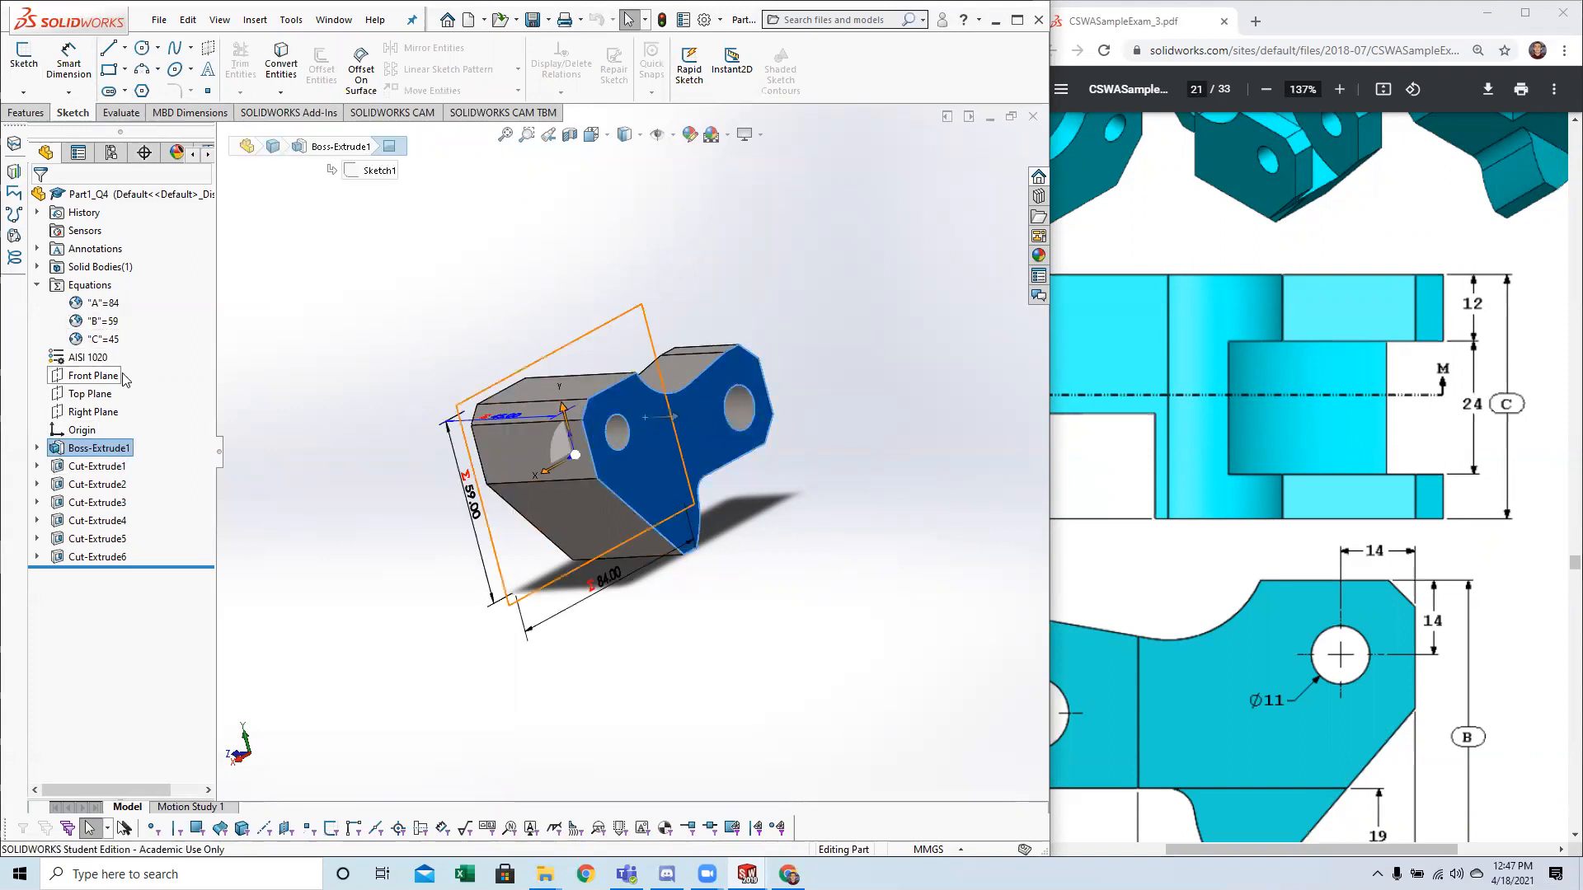
right_click(627, 401)
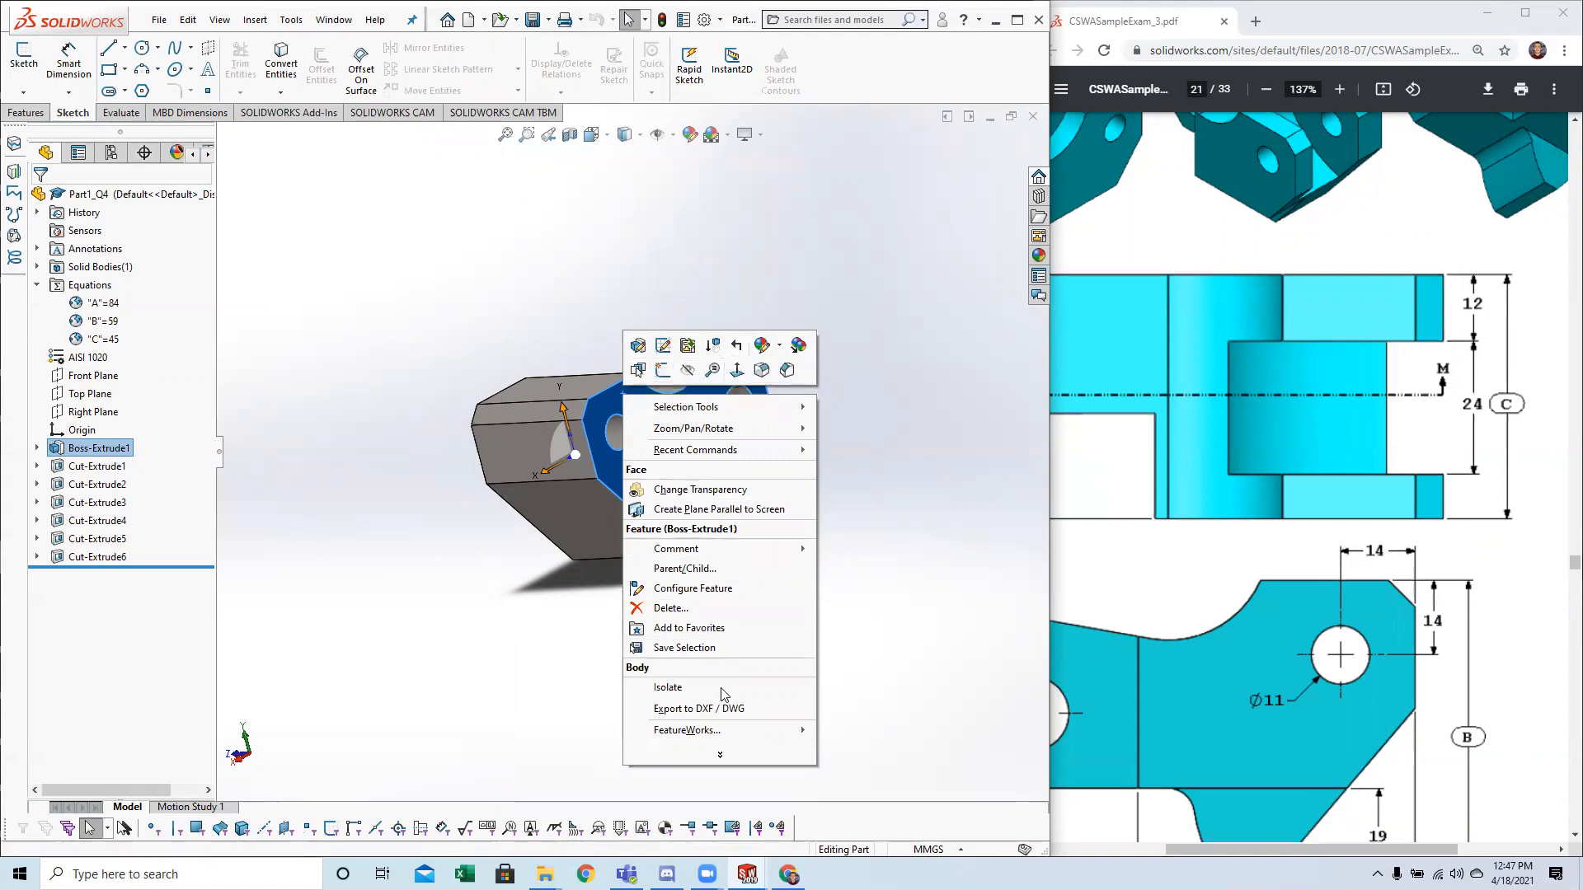
click(444, 592)
right_click(628, 426)
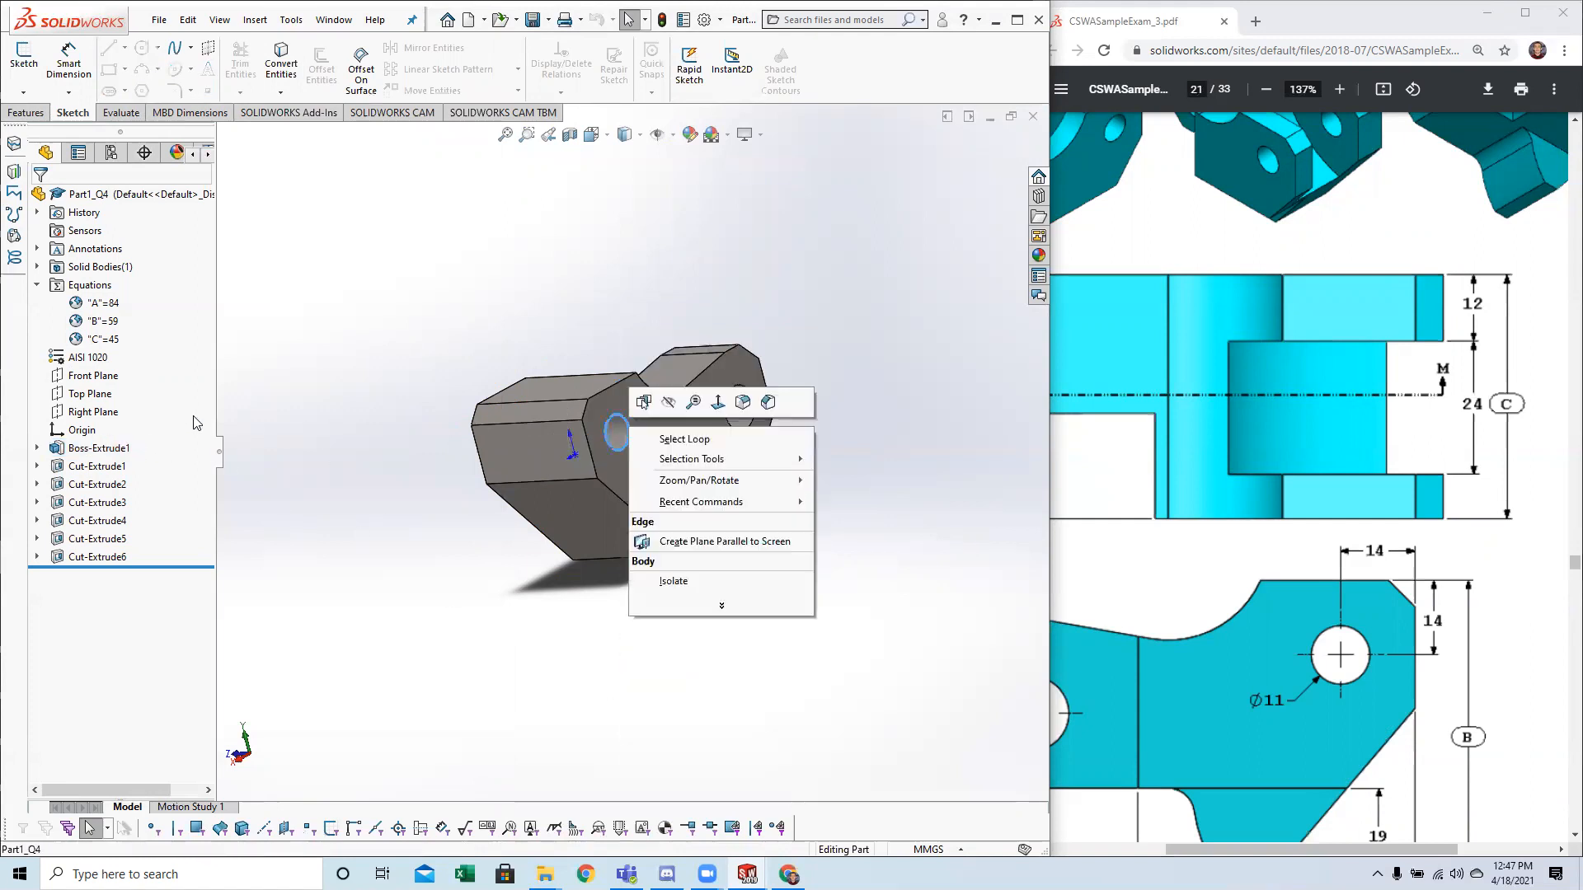
click(92, 394)
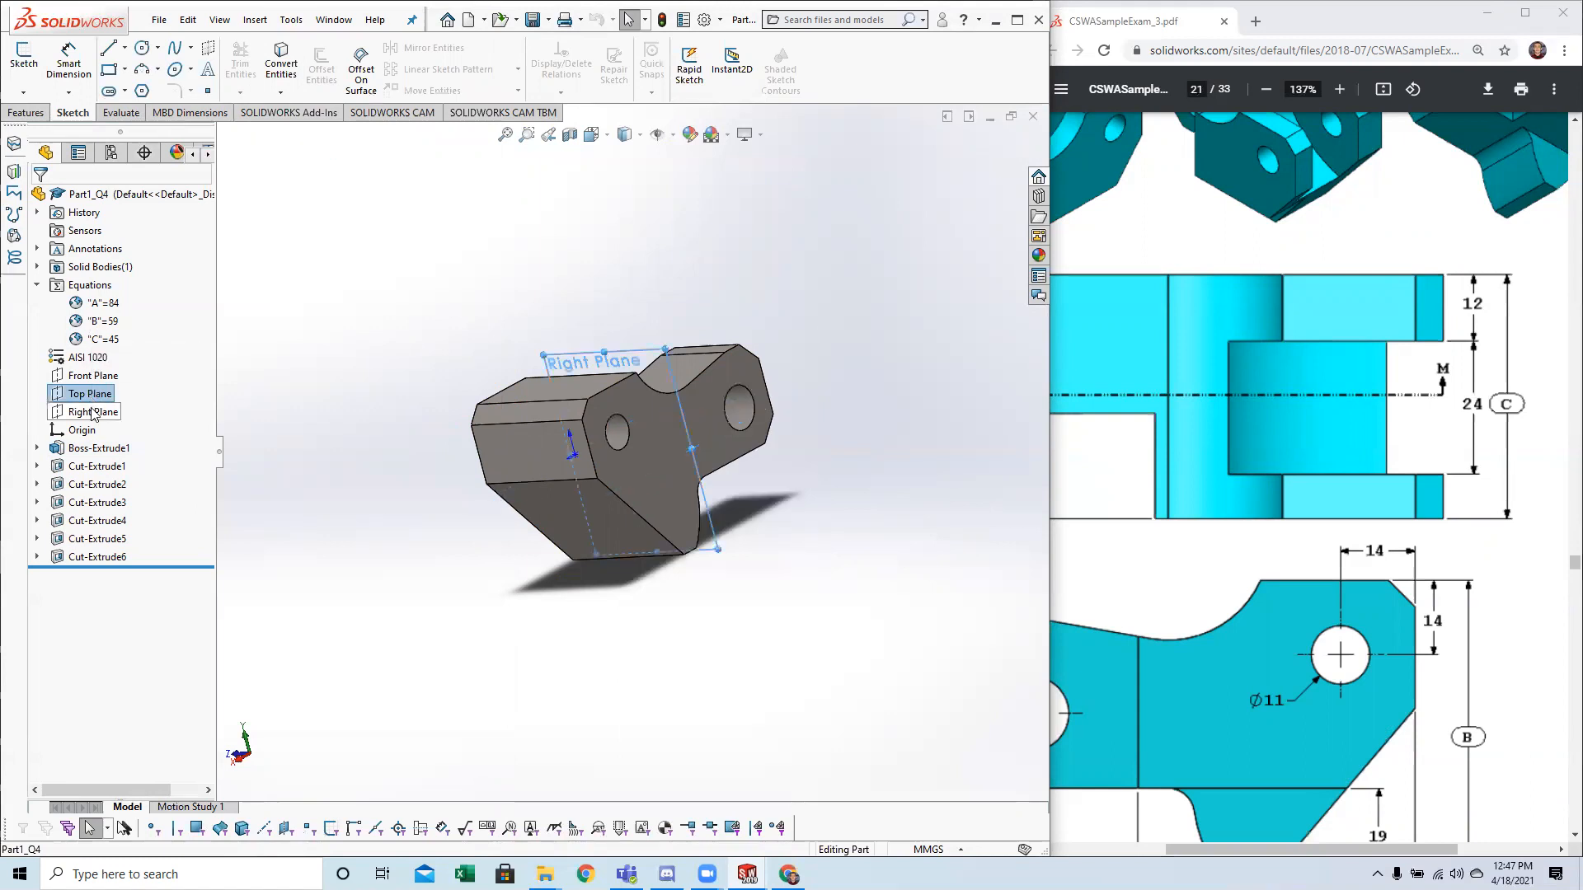
click(93, 411)
click(80, 384)
middle_drag(740, 408, 584, 320)
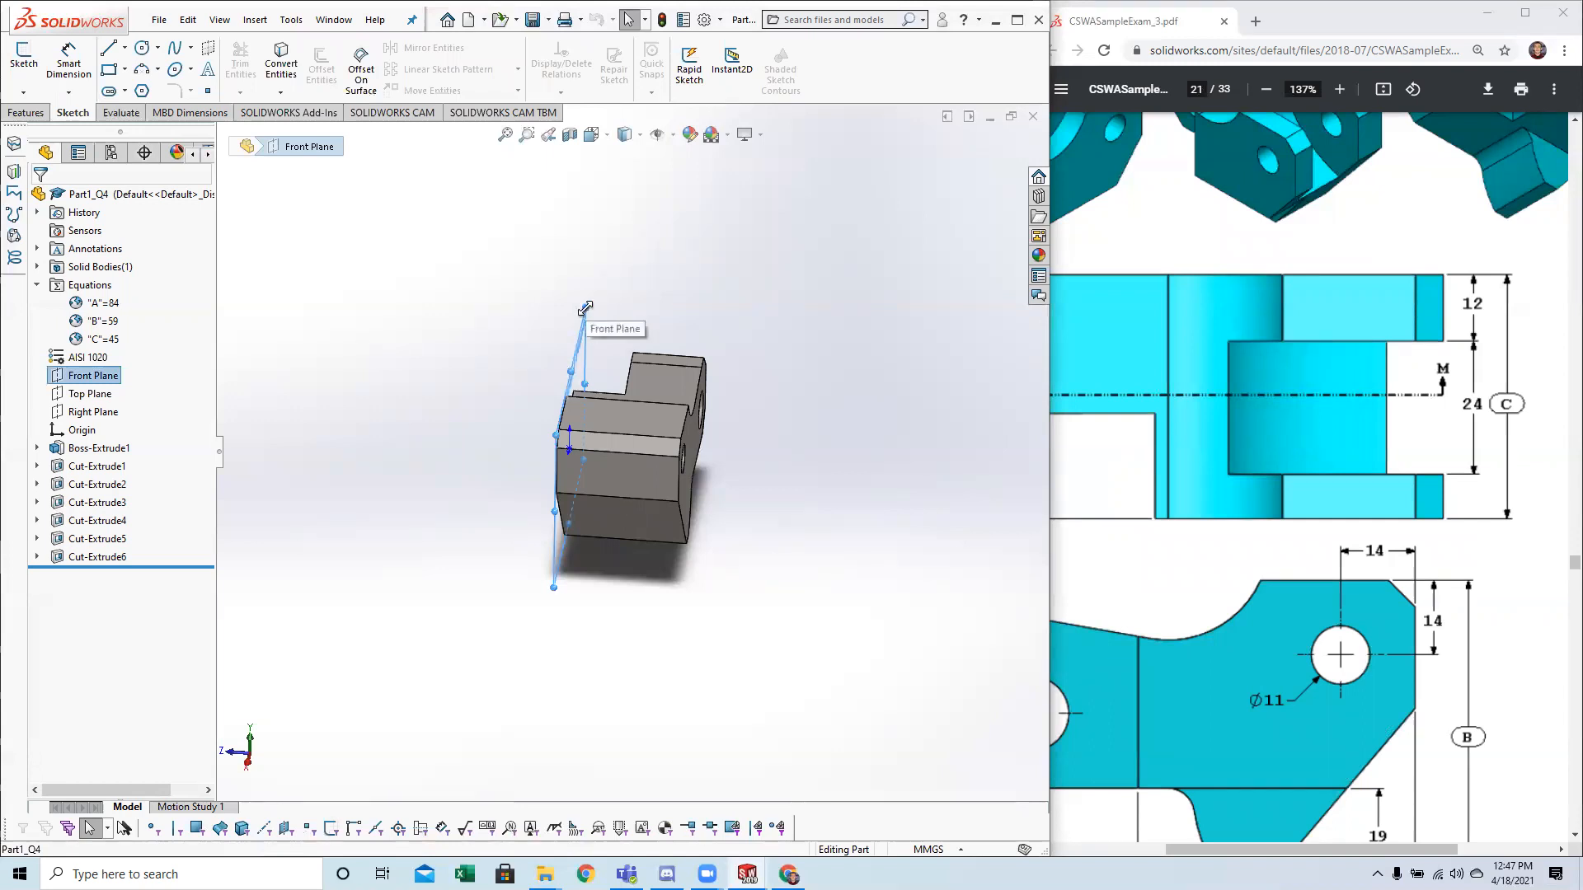
mouse_move(617, 310)
ctrl+mouse_down()
mouse_move(672, 318)
mouse_move(668, 337)
mouse_move(719, 333)
ctrl+mouse_up()
middle_drag(651, 339, 631, 322)
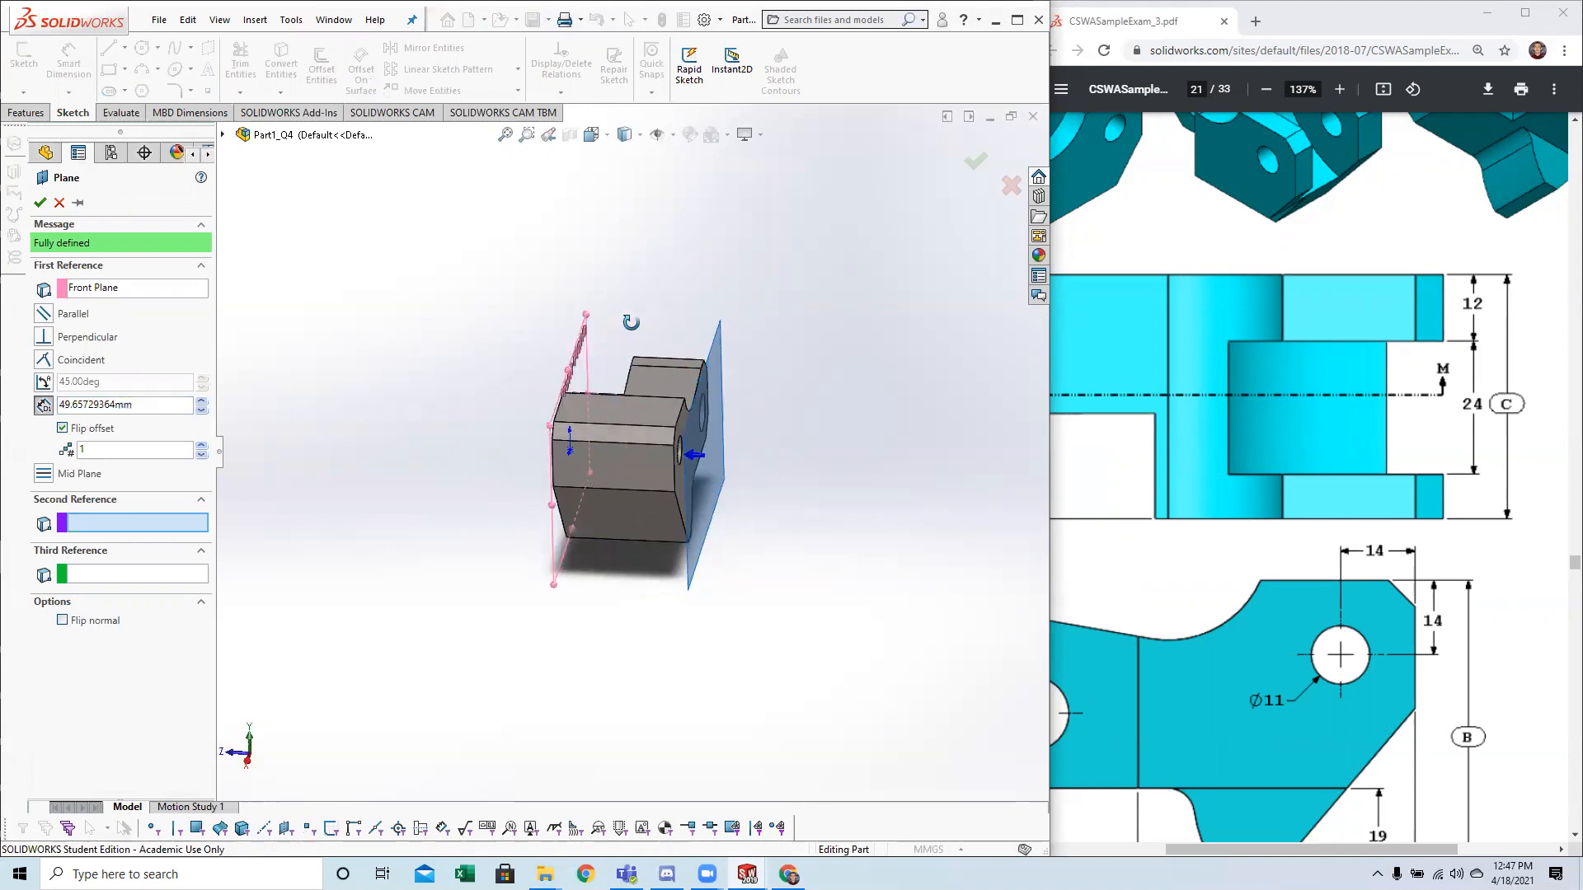
click(289, 20)
mouse_move(258, 28)
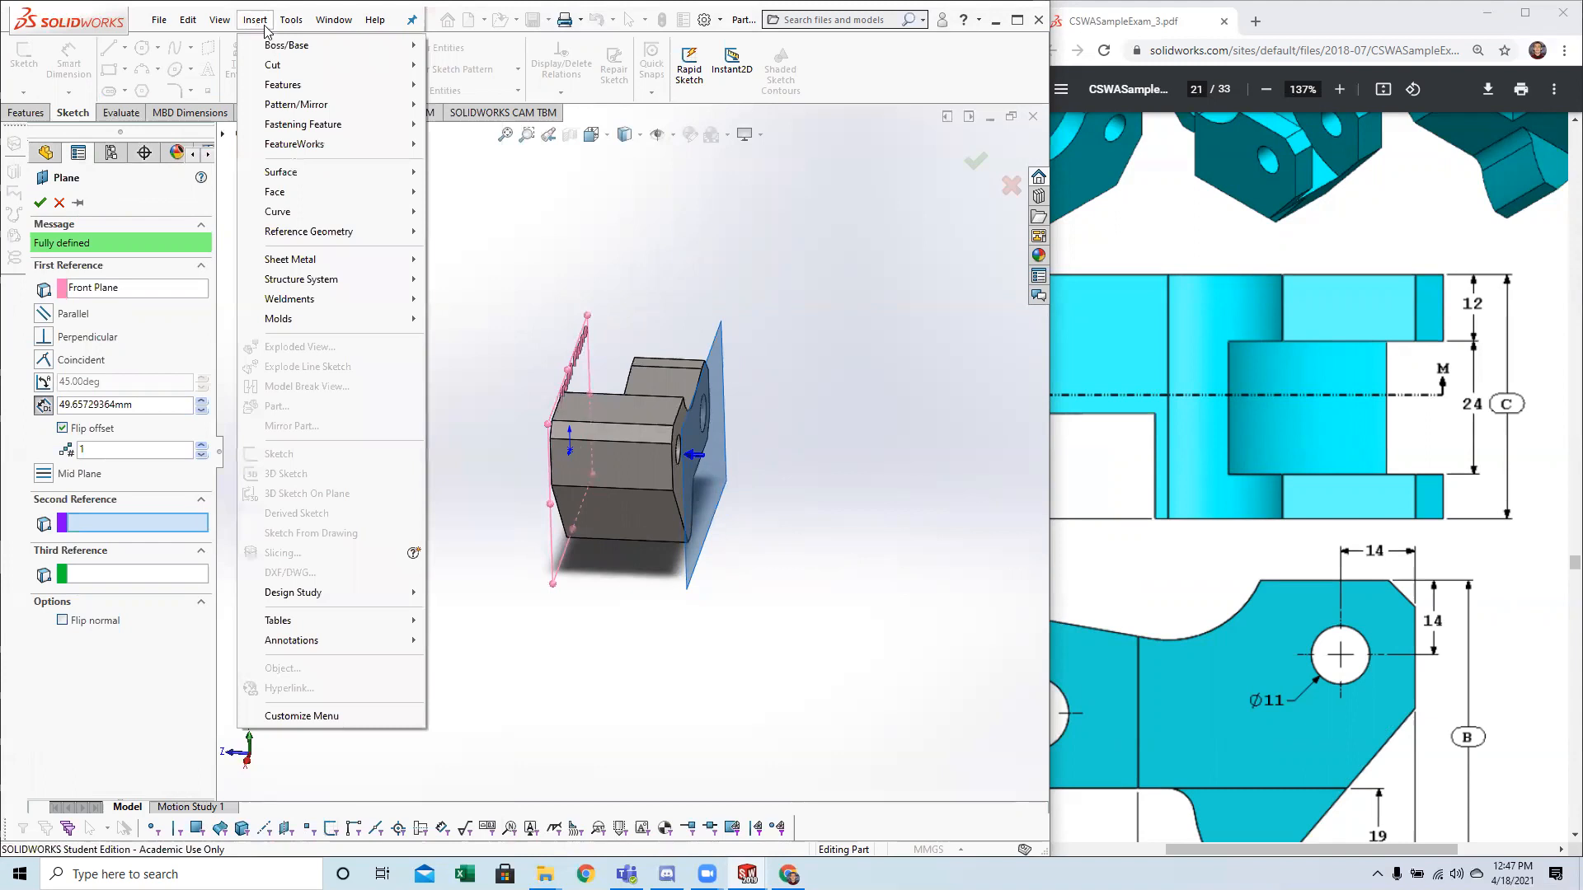
key(Escape)
key(Escape)
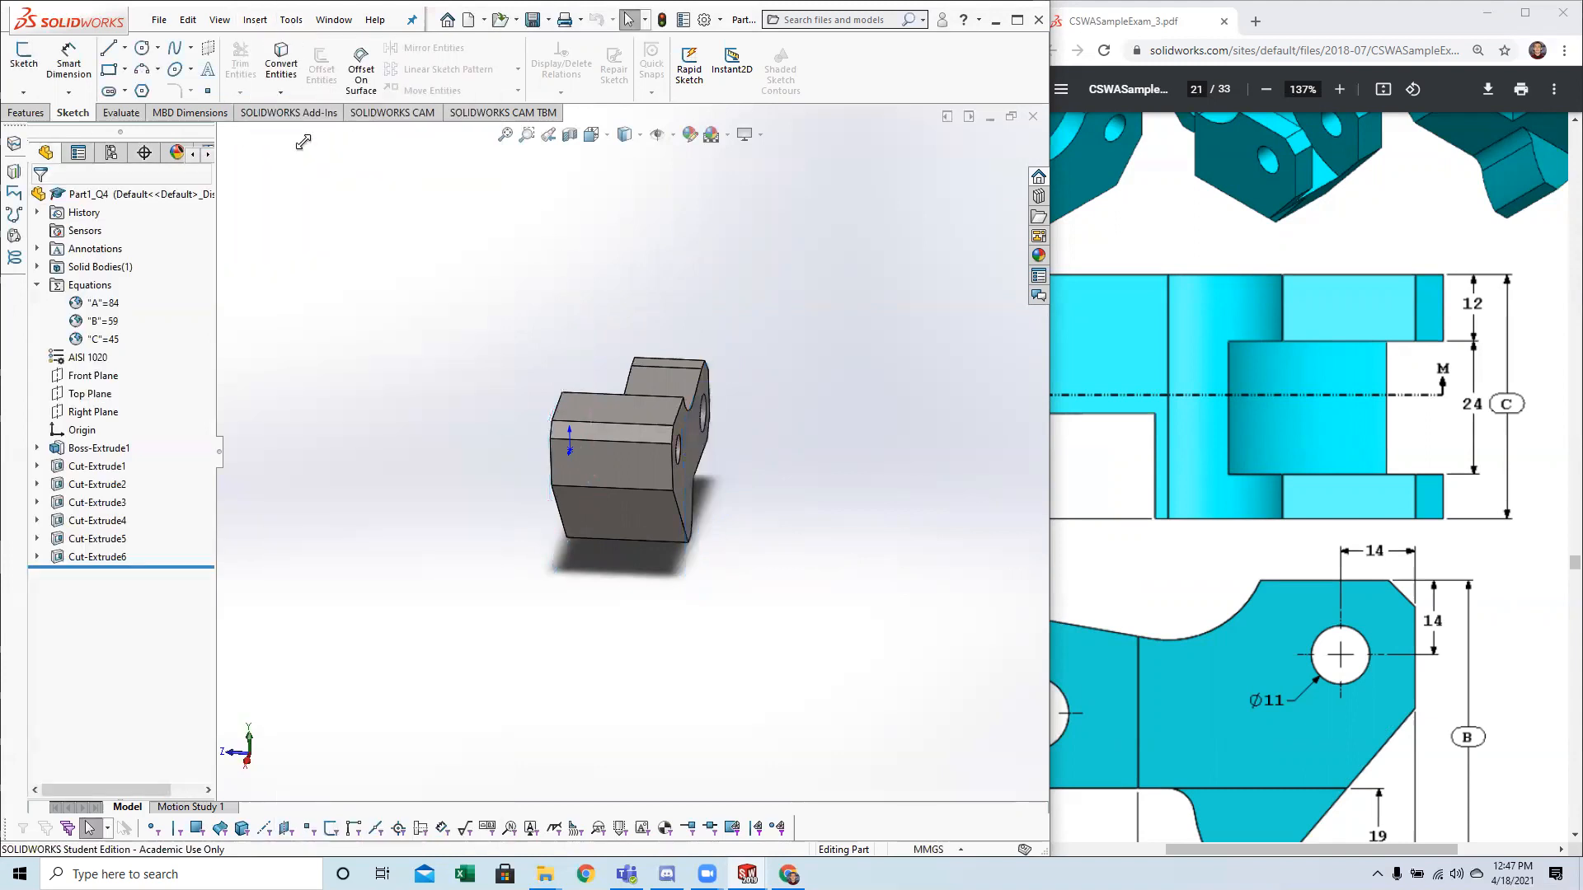
Create a reference plane offset 12 mm inward from the part's flat back face, with the offset flipped.
click(258, 23)
mouse_move(284, 93)
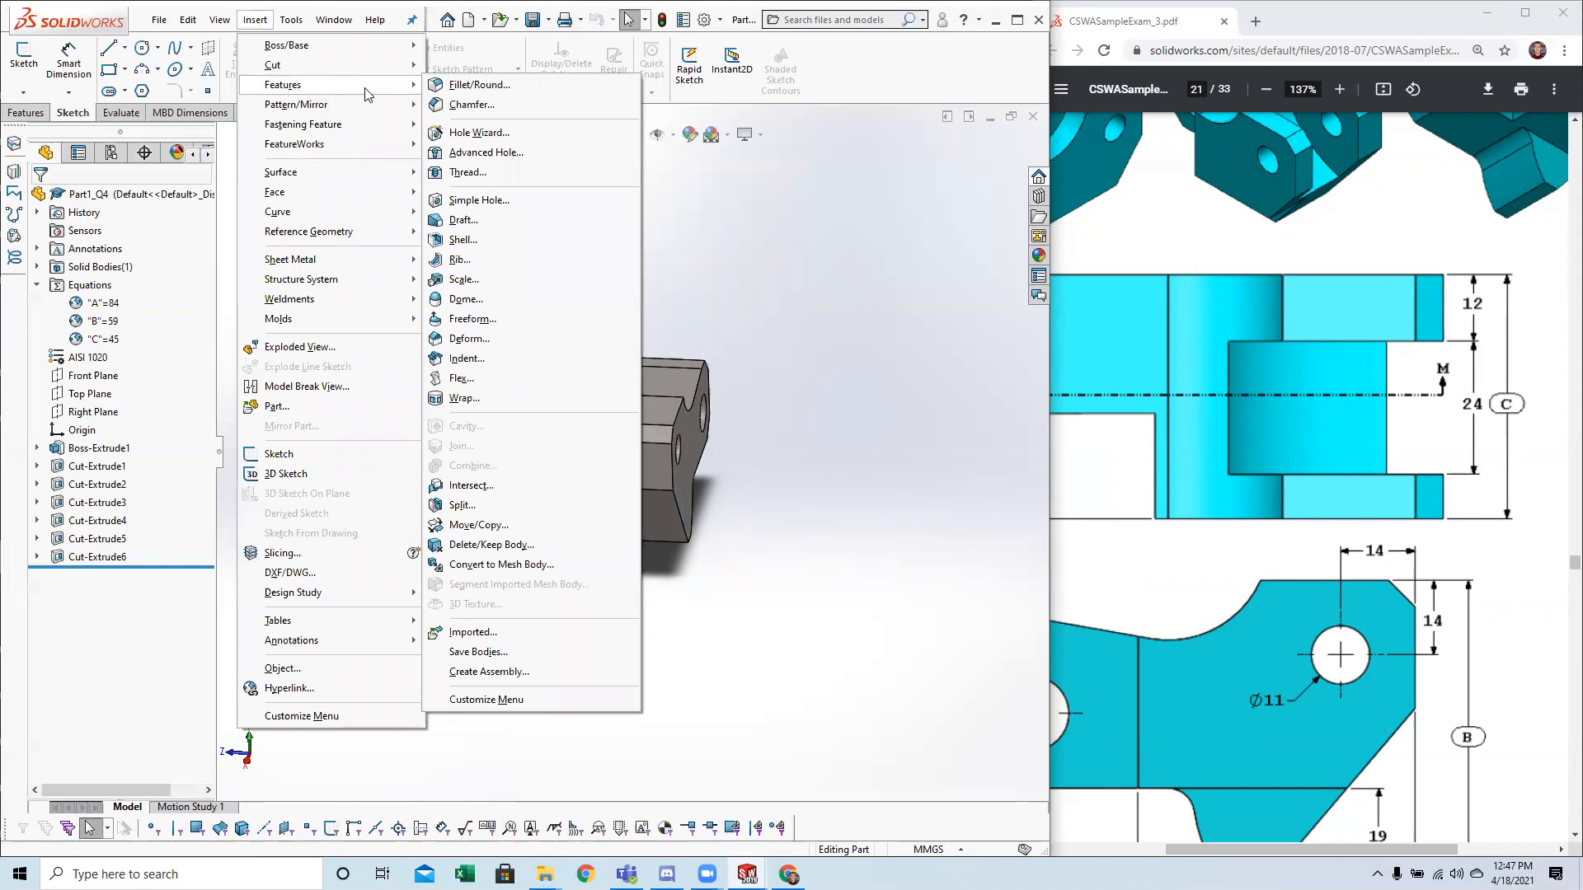
mouse_move(371, 239)
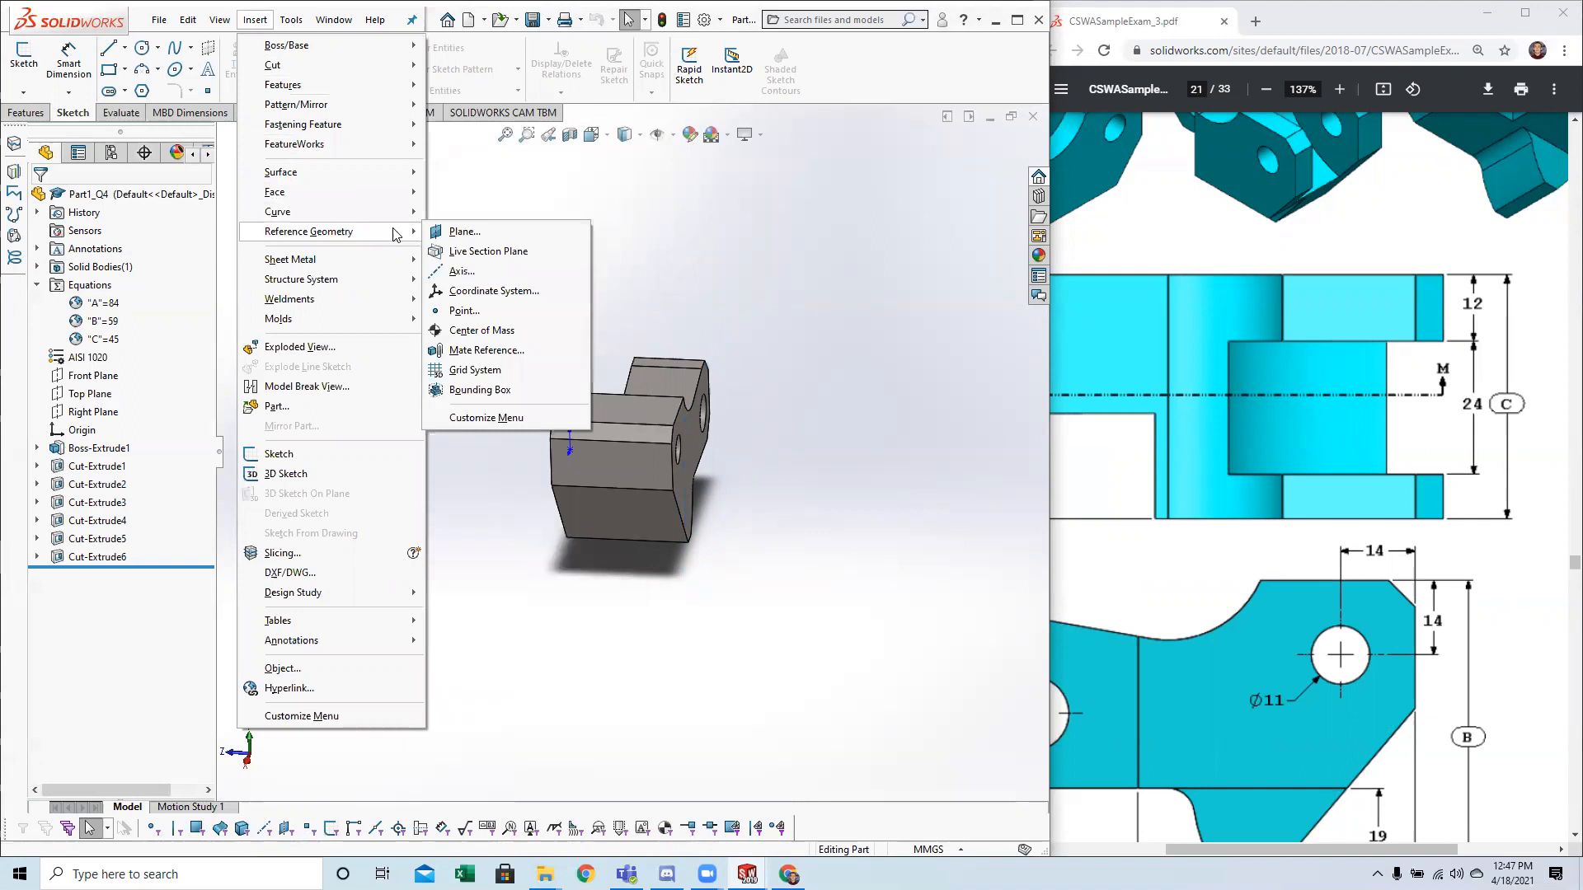
click(464, 232)
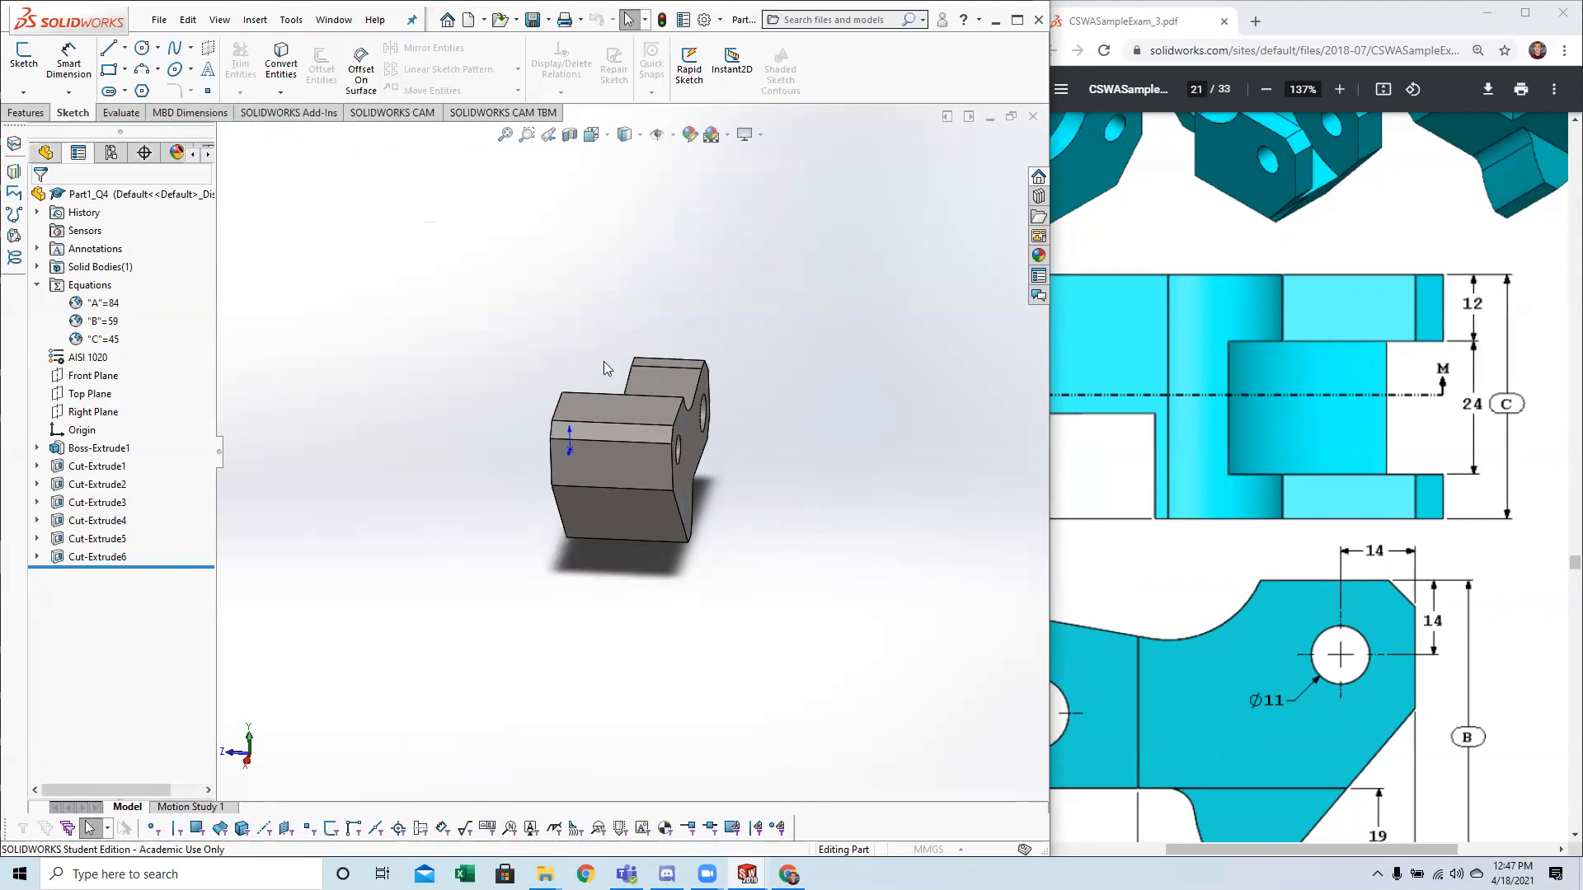
middle_drag(608, 364, 441, 384)
scroll(617, 411, down, 2)
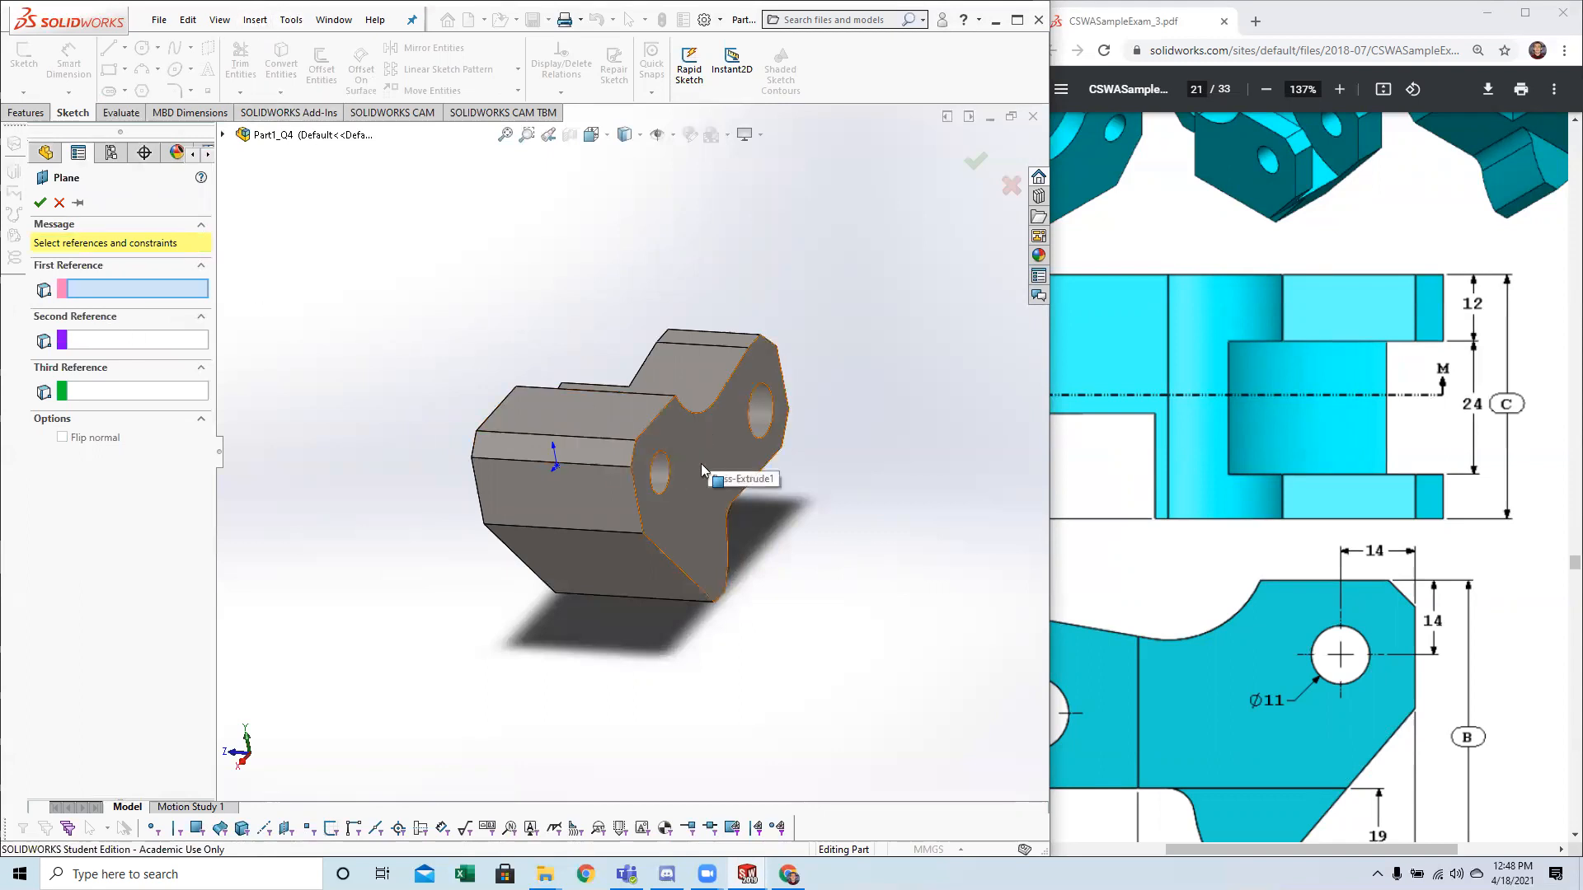
click(705, 459)
key(ctrl+4)
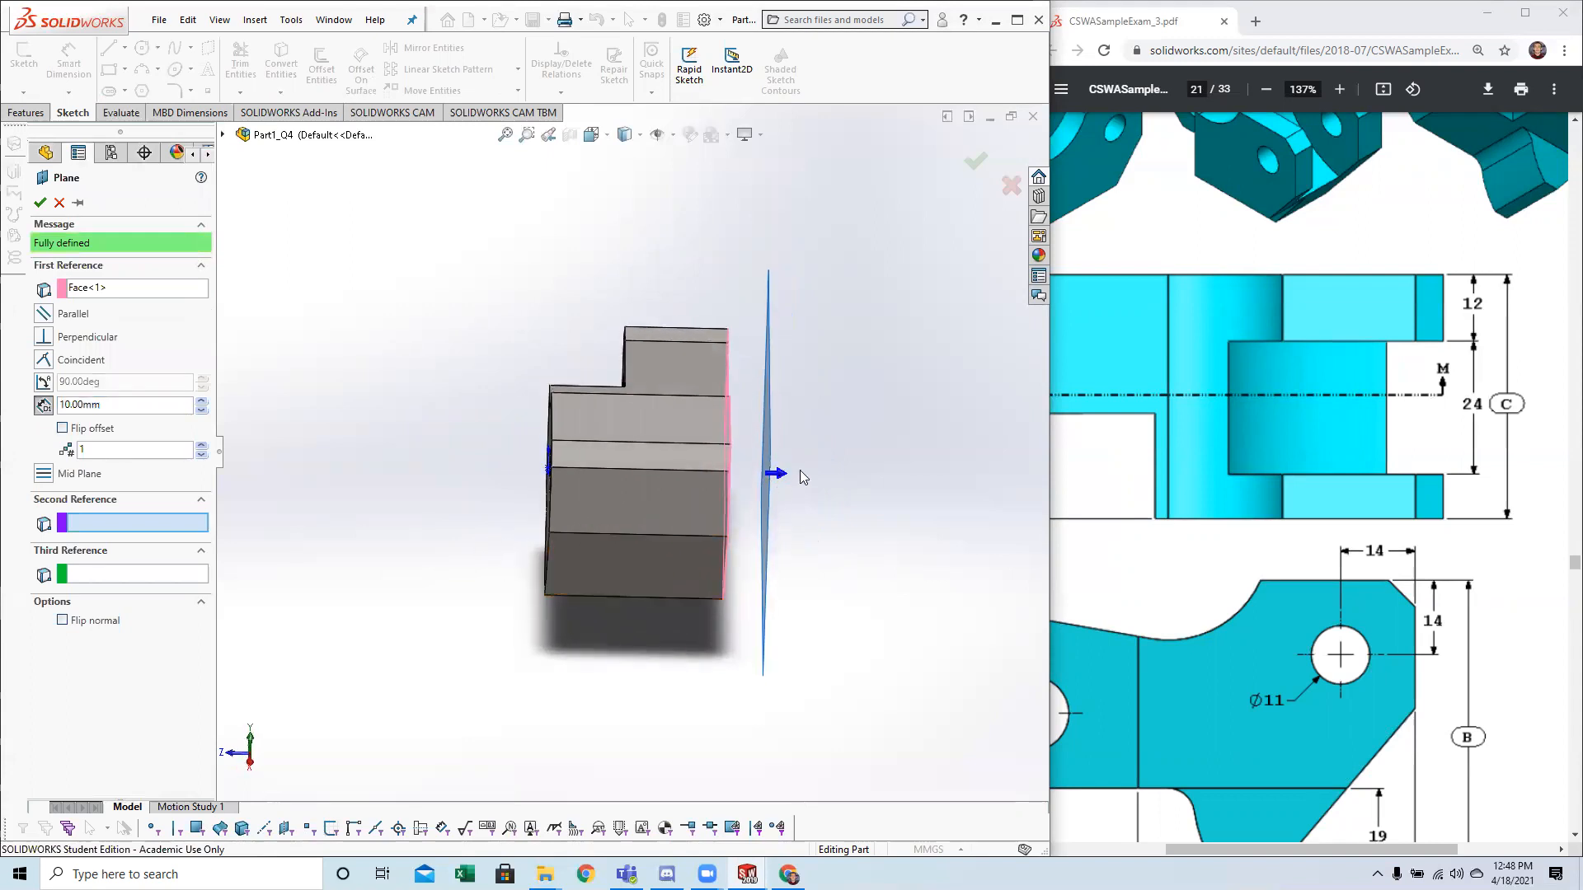
click(63, 430)
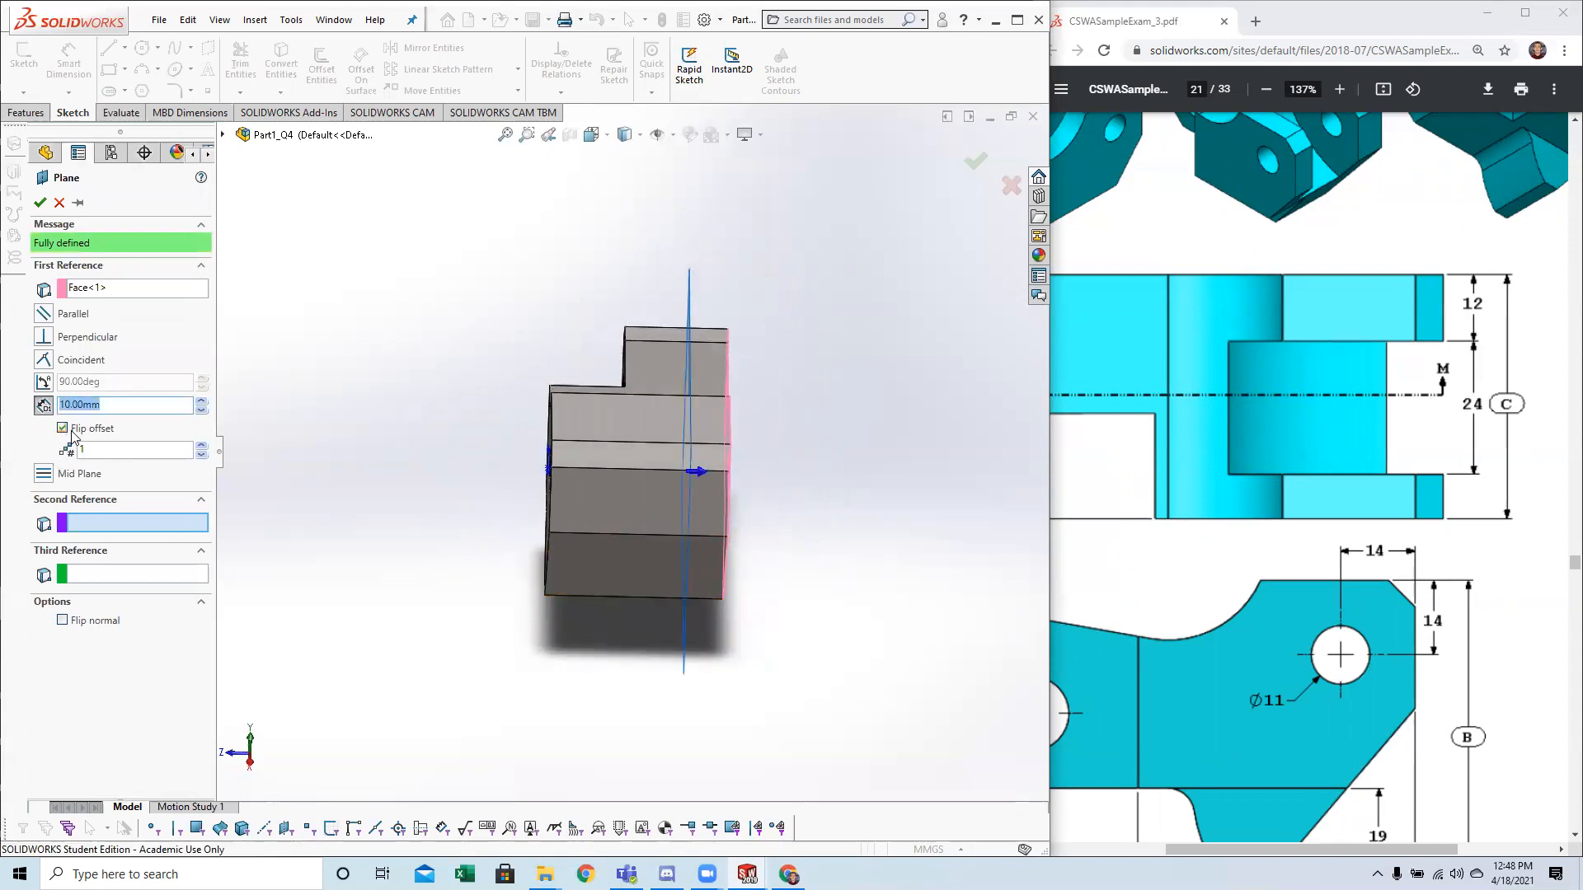
text(12)
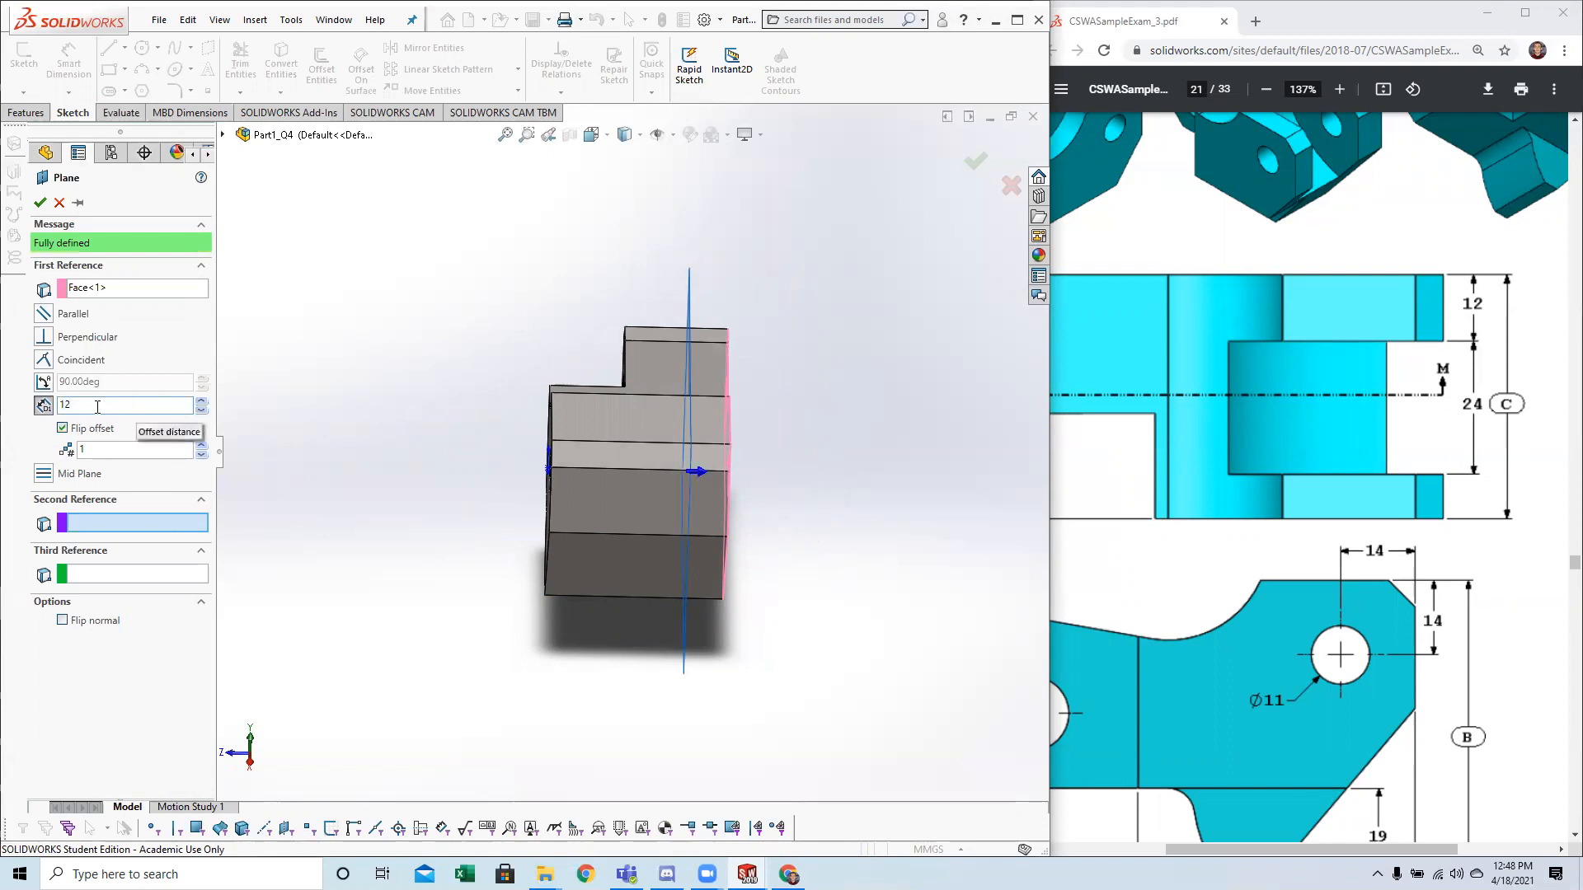
key(Return)
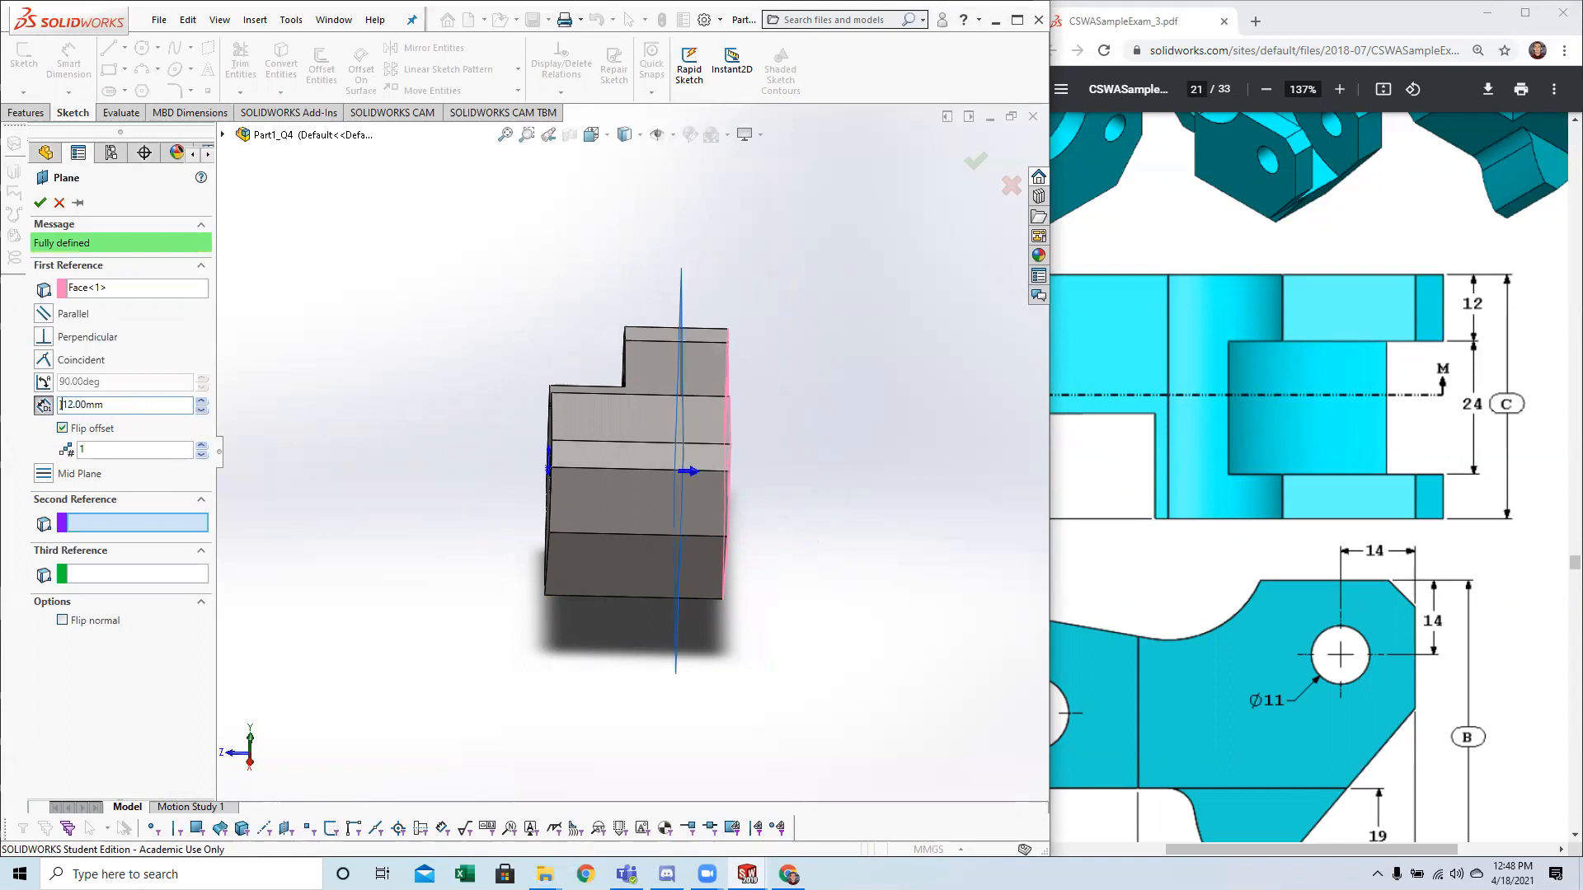
scroll(678, 499, up, 1)
middle_drag(715, 576, 745, 594)
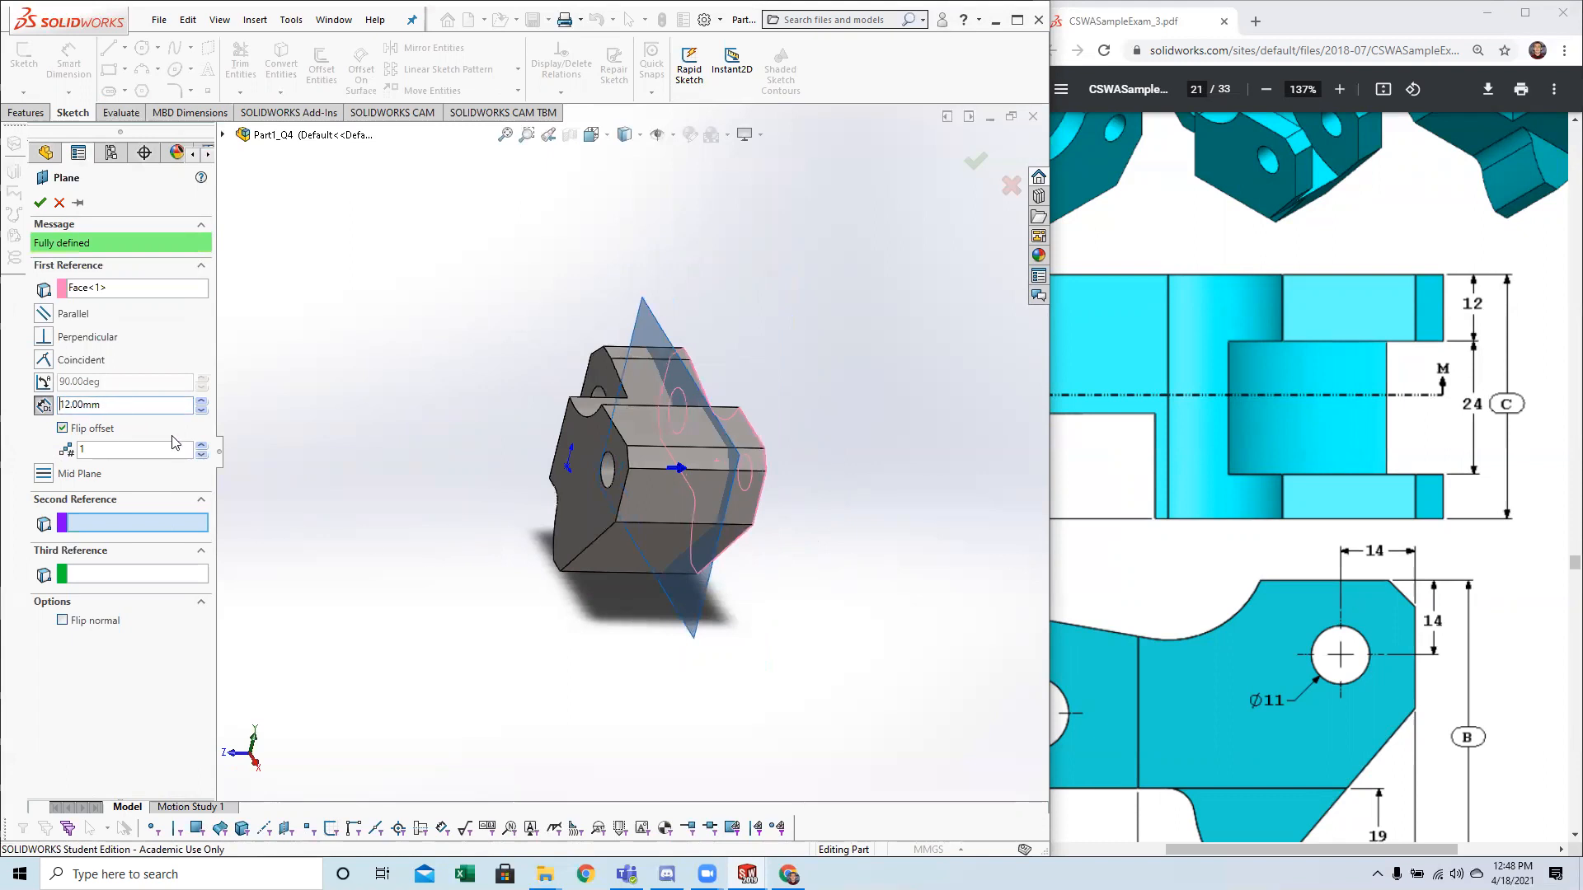
key(Return)
Start a new sketch on the reference plane inside the block.
middle_drag(872, 544, 798, 443)
scroll(892, 367, up, 3)
click(796, 445)
right_click(796, 445)
click(794, 397)
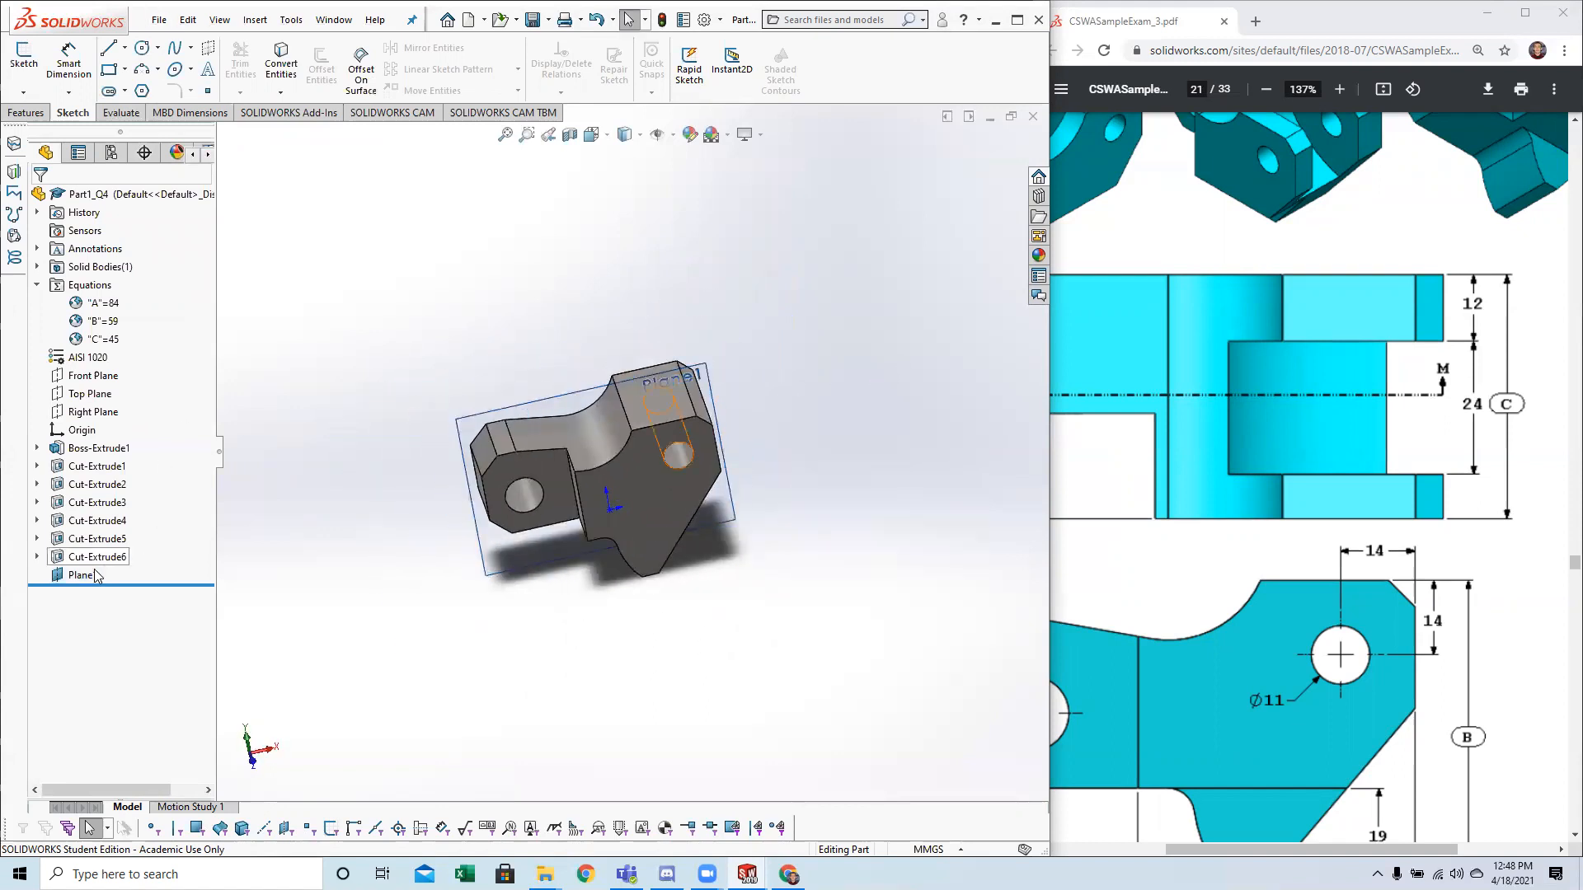
click(82, 574)
click(33, 66)
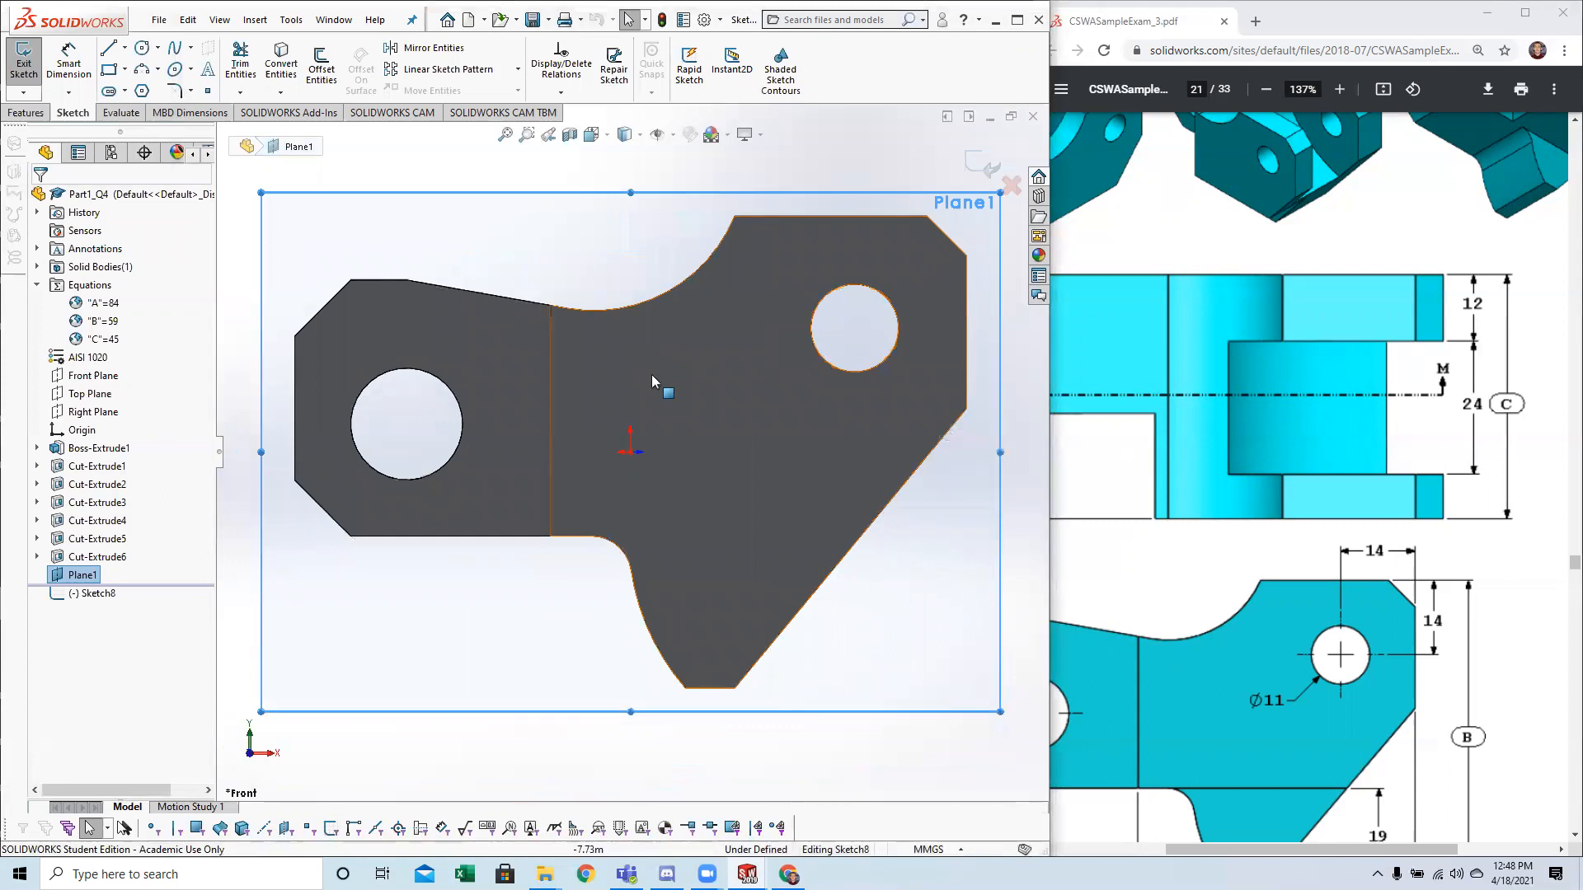
click(629, 345)
click(591, 241)
click(106, 595)
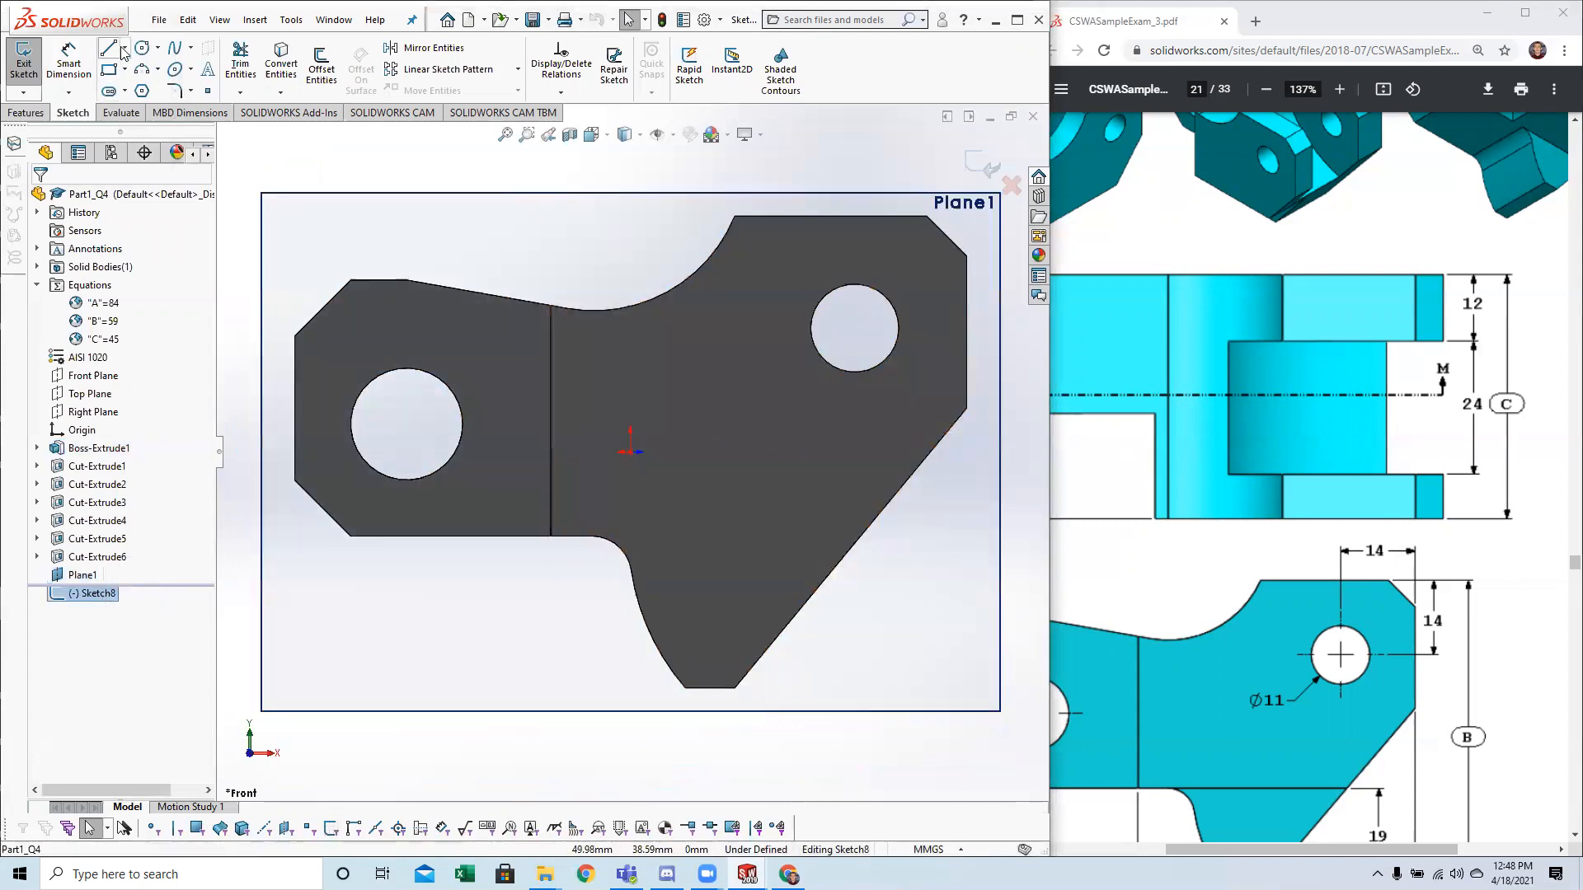
Examine the slot's arc radius, arc centre and height in the section M-M drawing on page 22.
scroll(1402, 485, down, 2)
click(1402, 485)
scroll(1402, 485, up, 4)
scroll(1379, 467, down, 2)
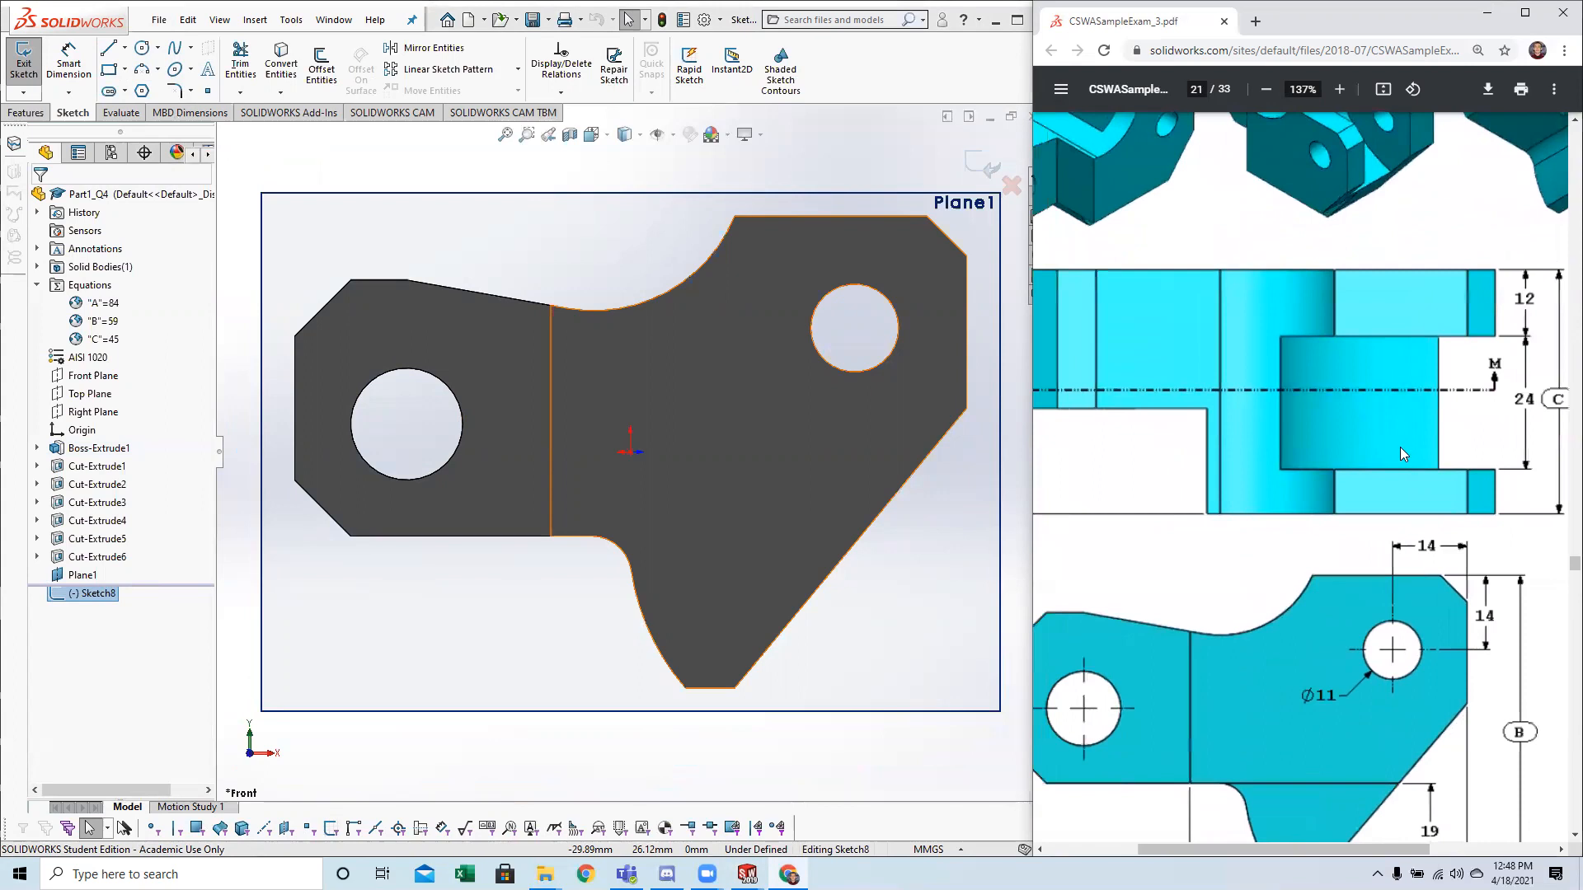
scroll(1369, 460, down, 4)
scroll(1361, 468, down, 10)
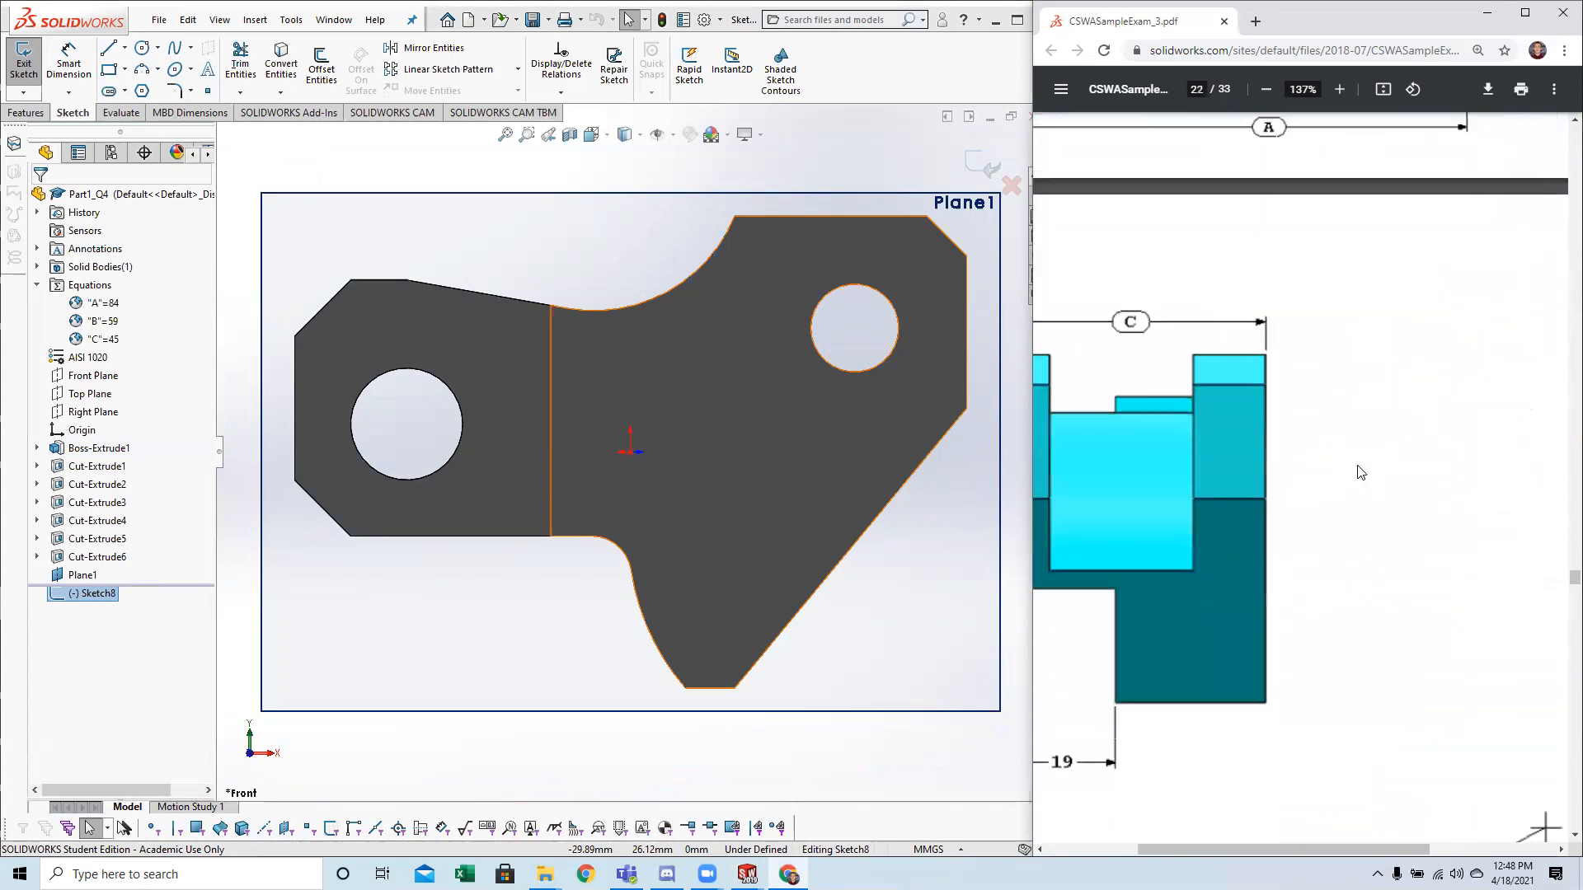
scroll(1366, 551, right, 4)
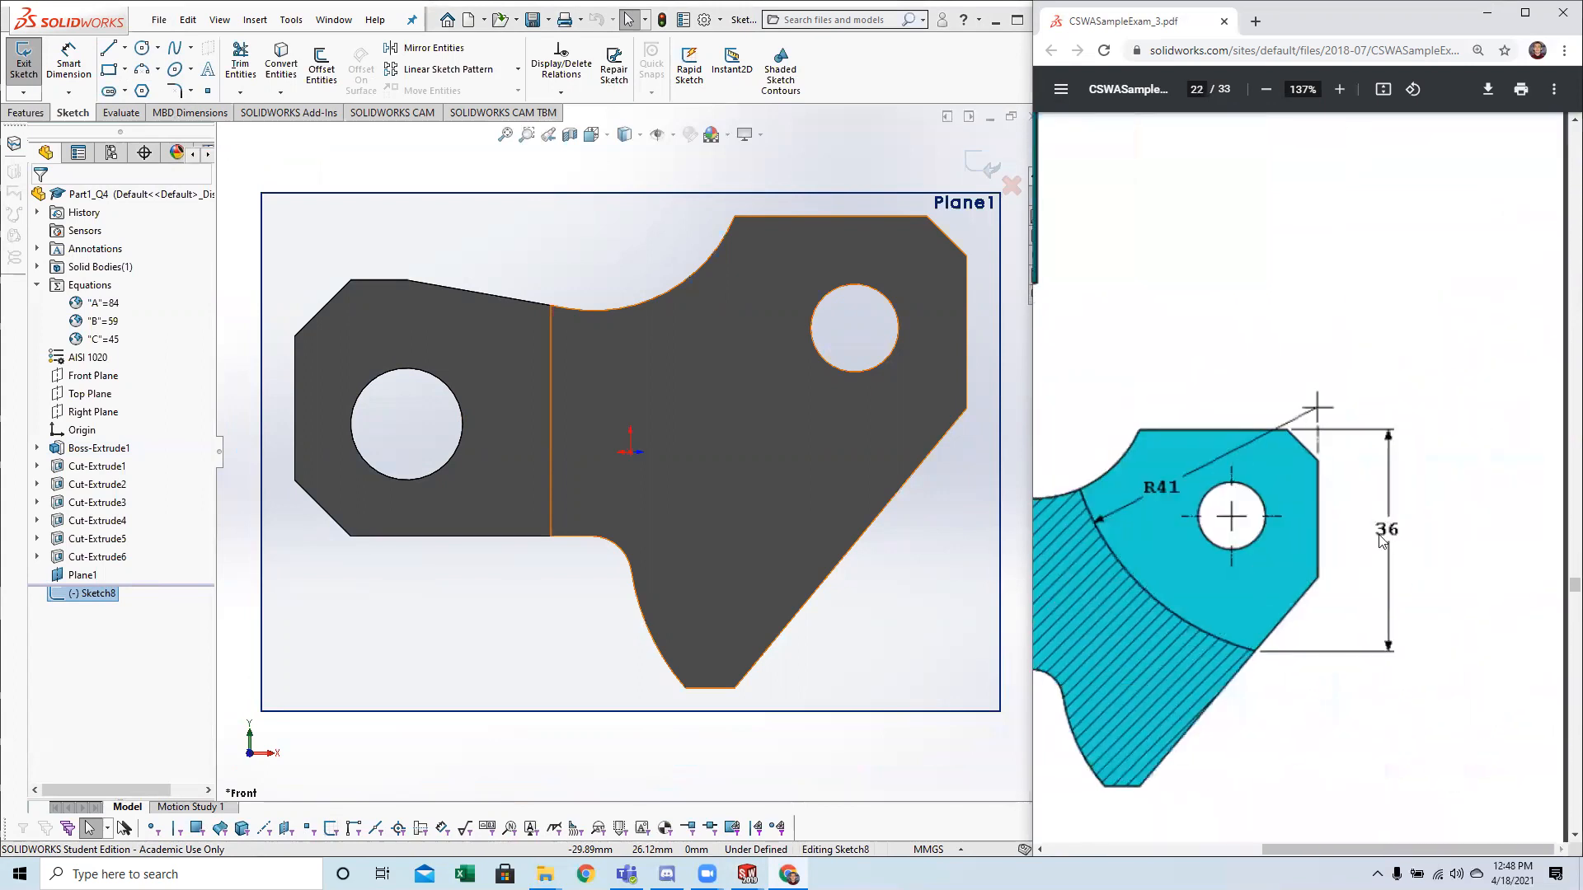
scroll(1237, 529, left, 1)
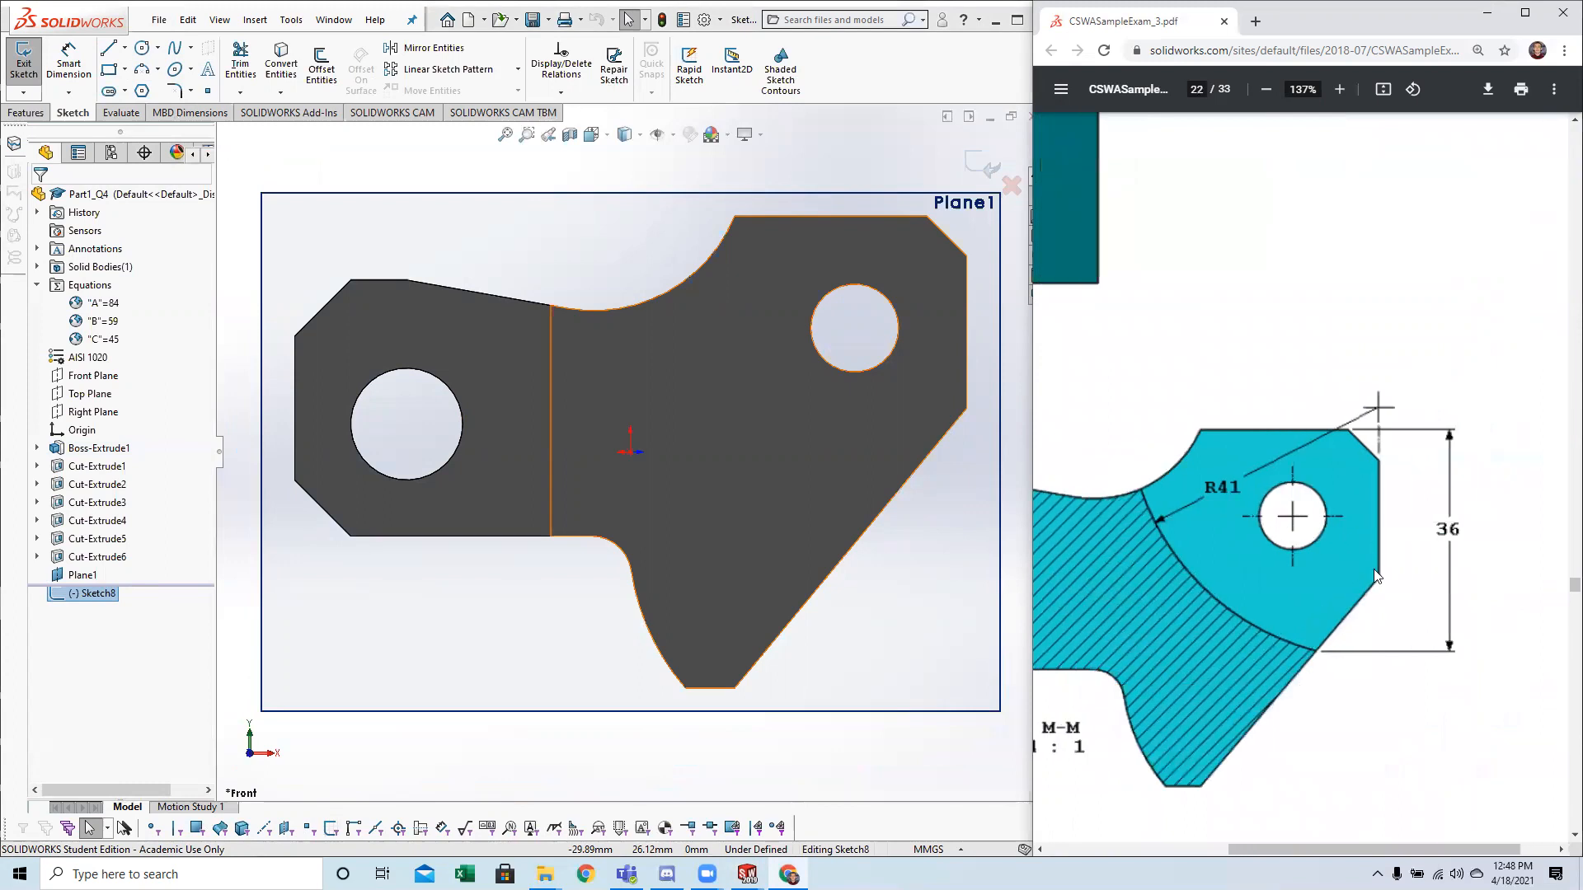
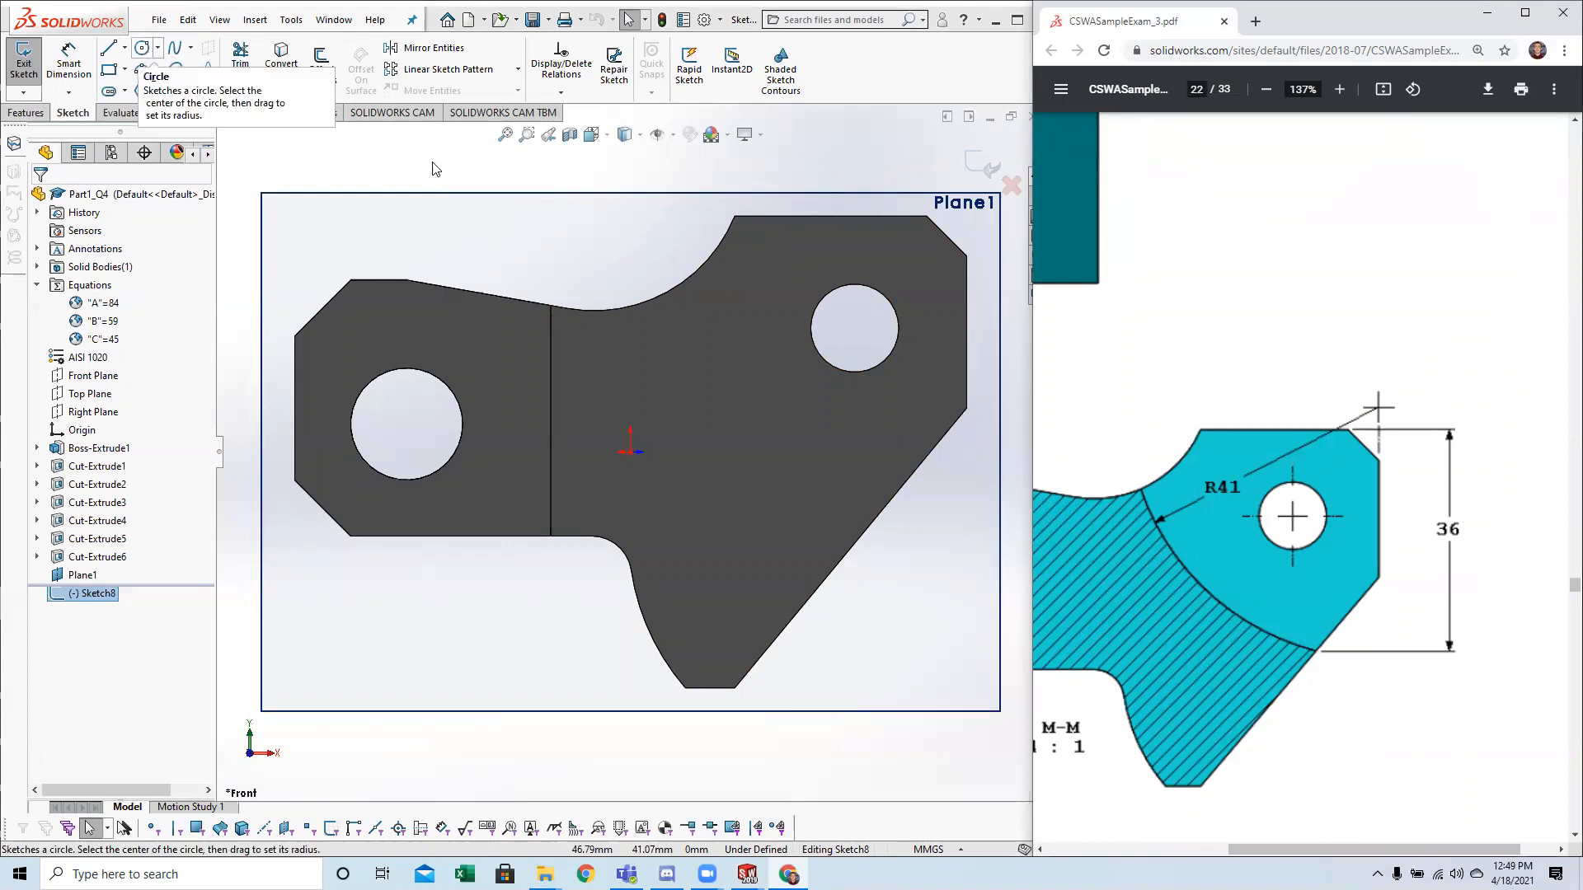
Sketch a circle of about 26 mm radius centred just above the part's upper right corner, in line with its vertical right edge.
scroll(925, 366, up, 2)
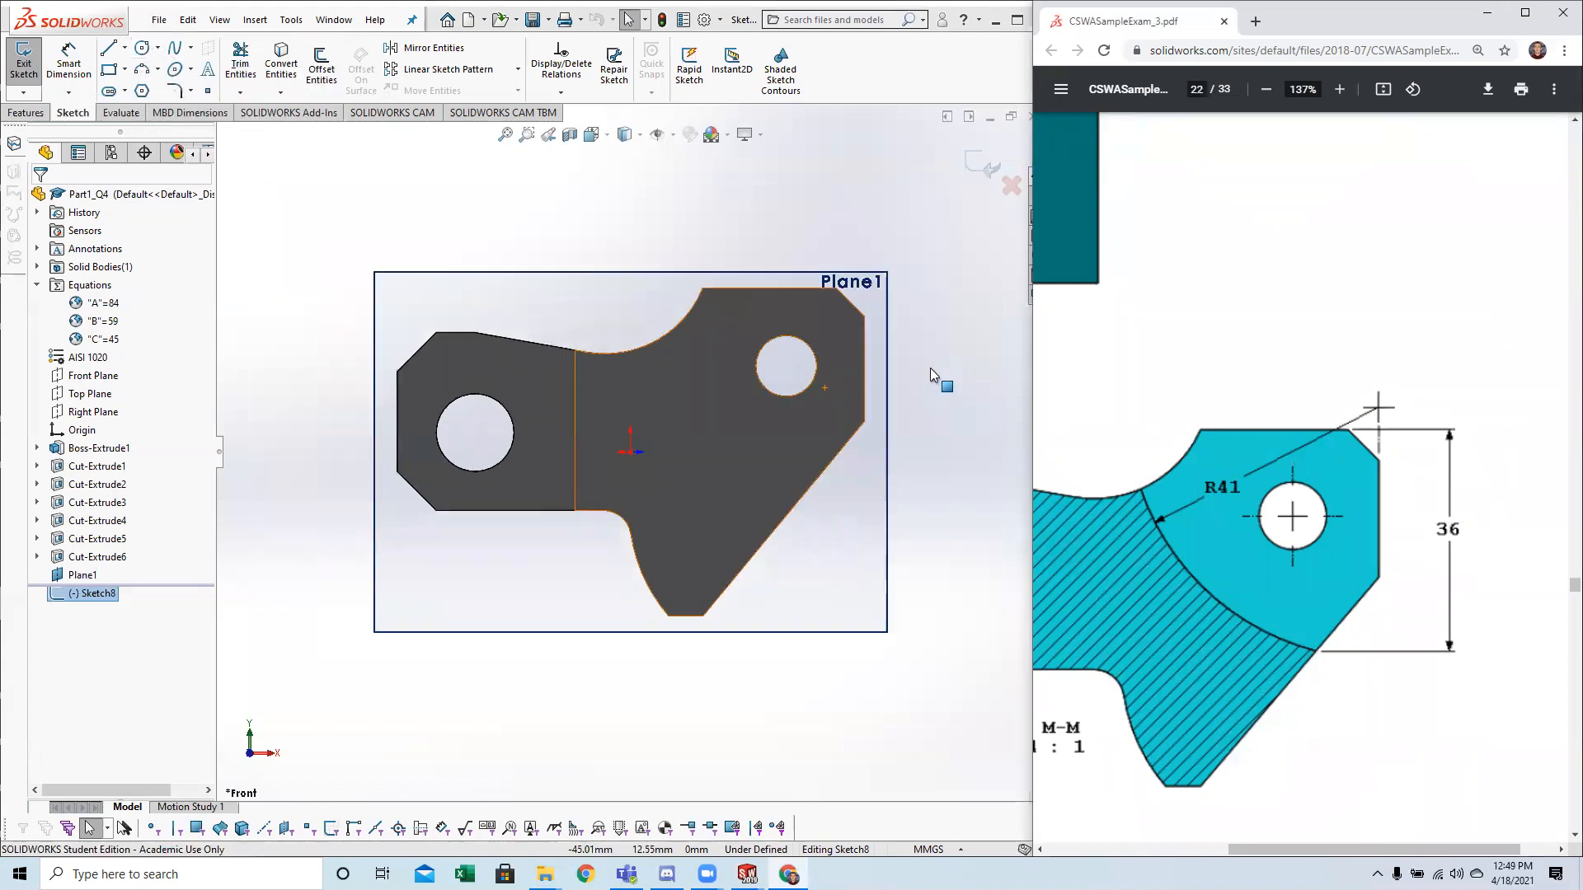
click(144, 50)
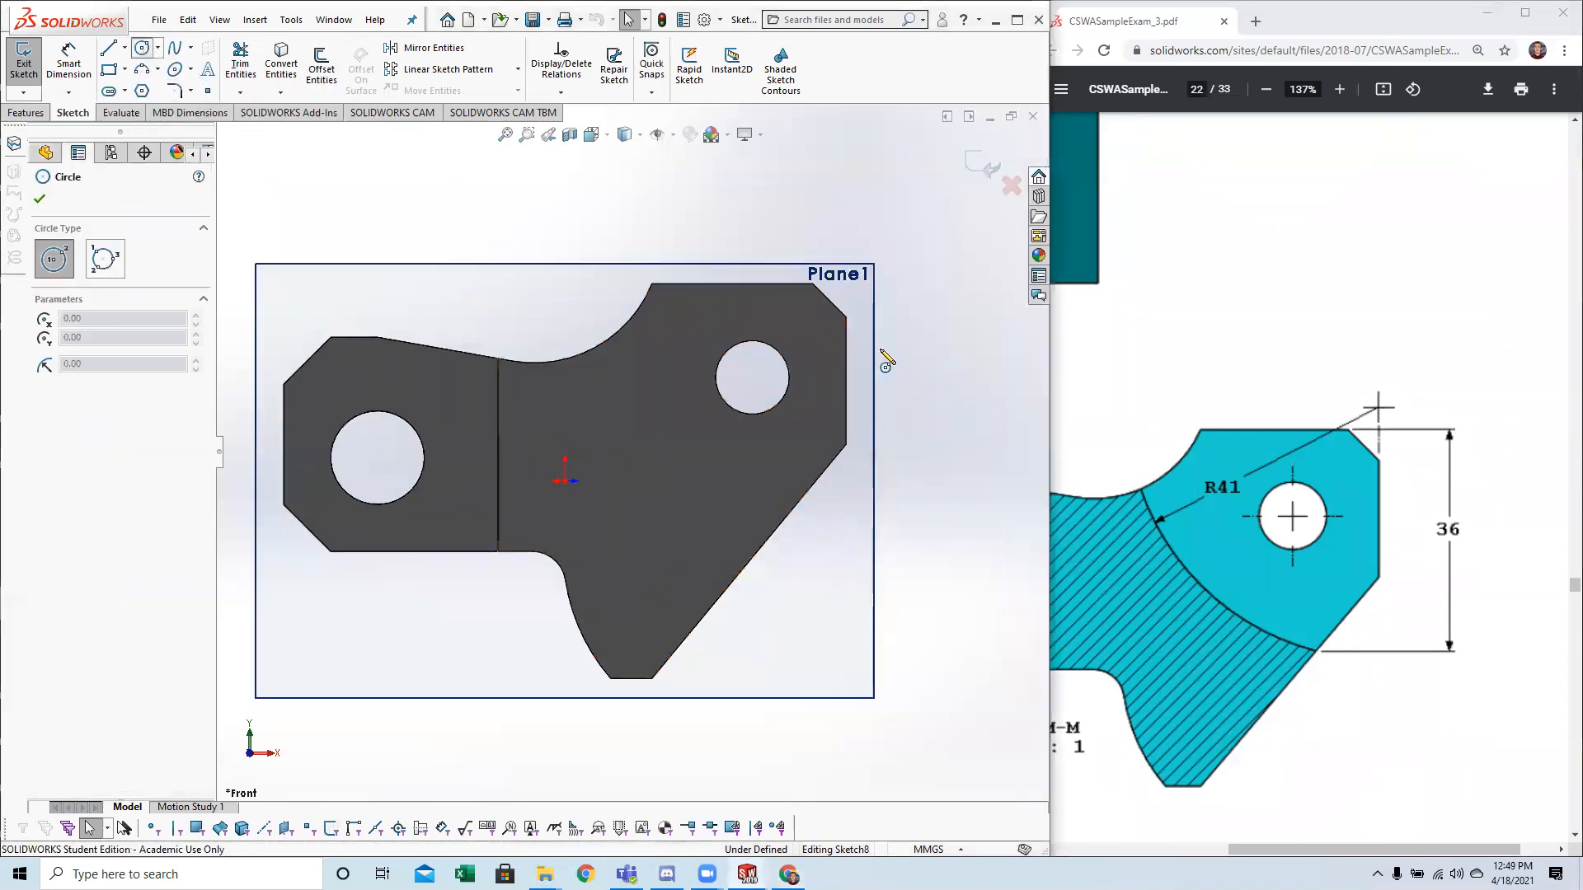
click(848, 281)
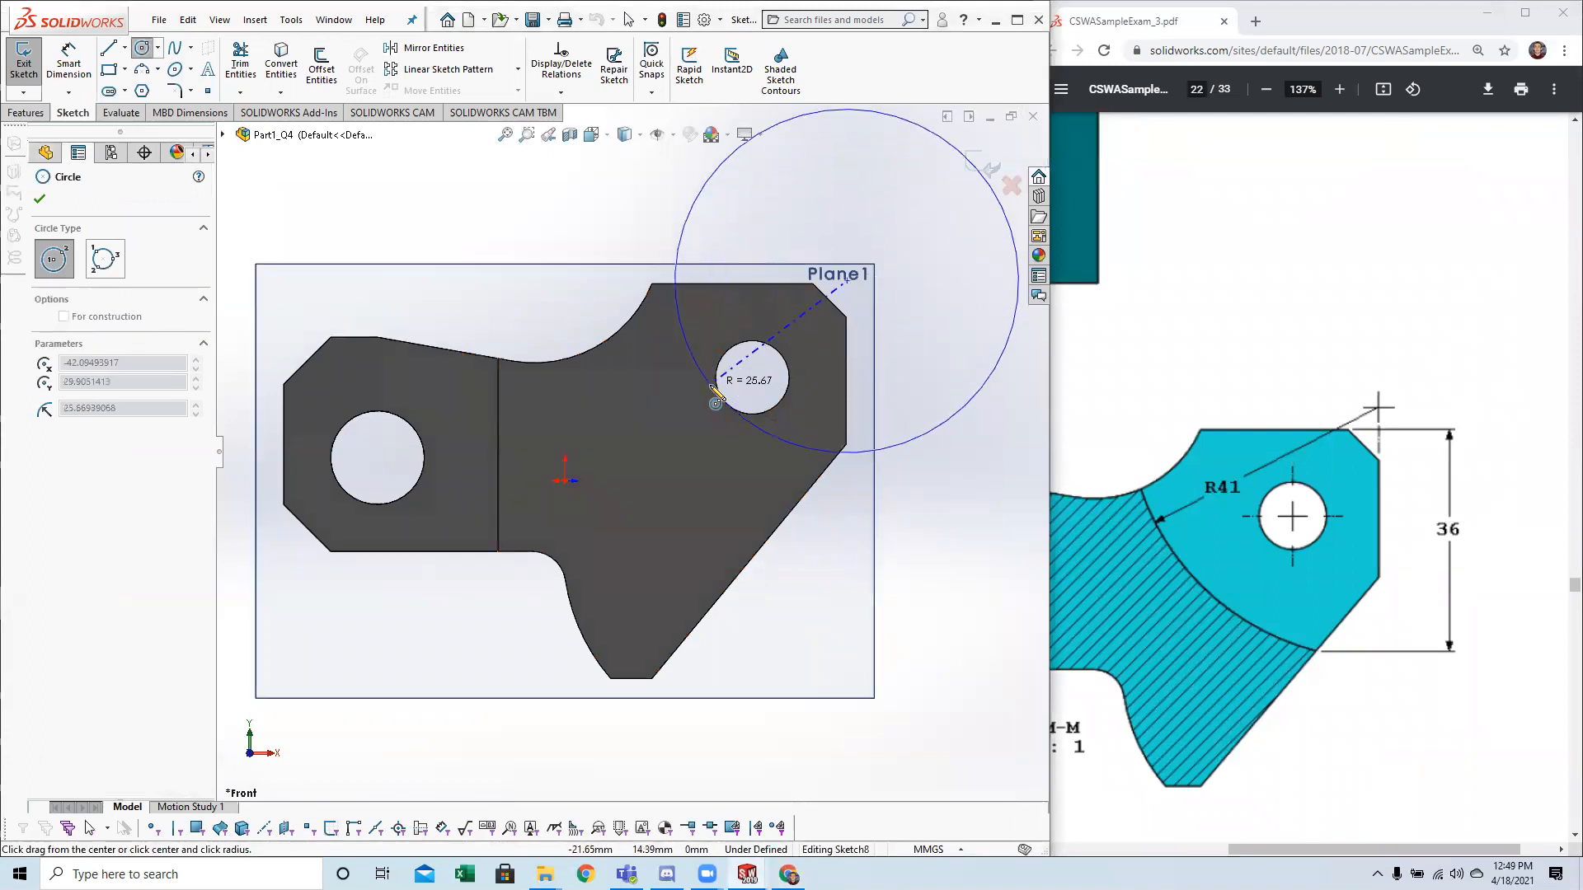
click(717, 394)
key(Escape)
scroll(707, 230, up, 2)
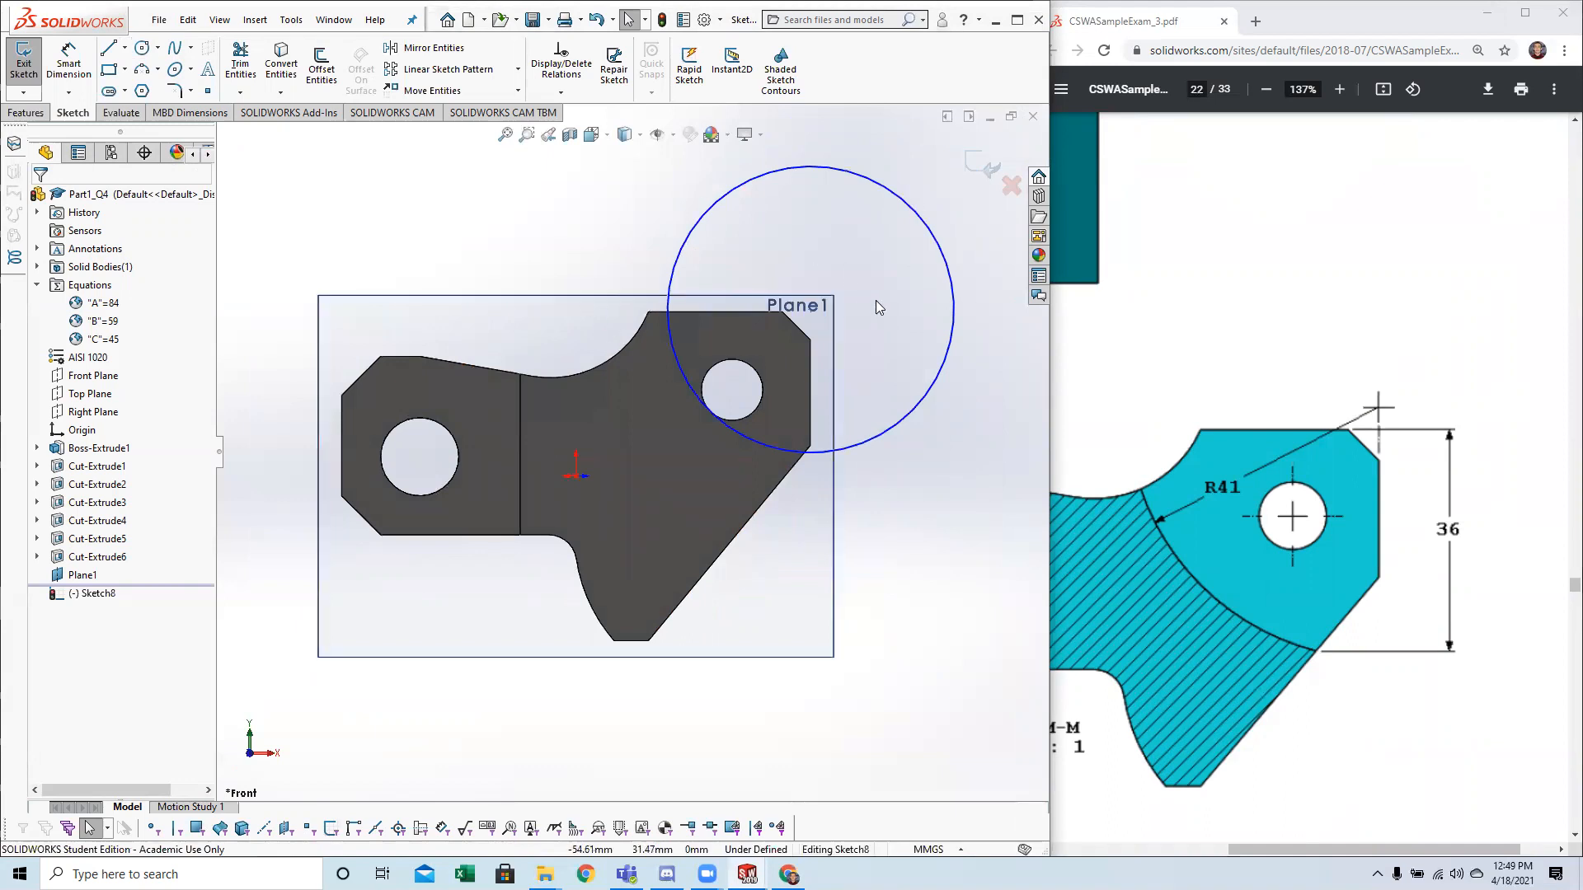
scroll(878, 307, down, 1)
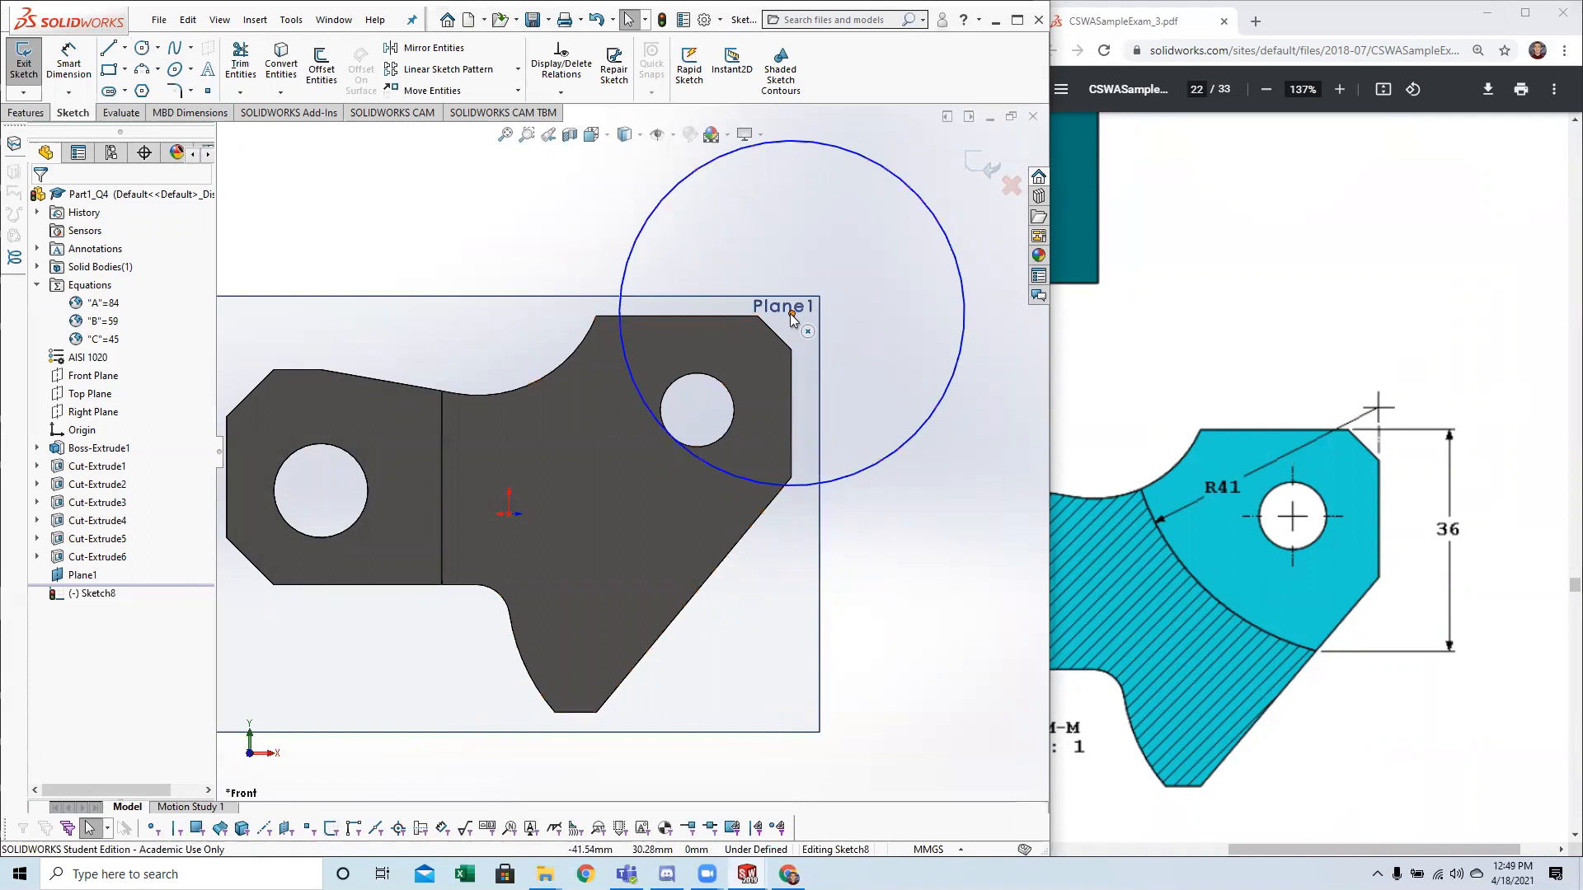
drag(789, 300, 790, 285)
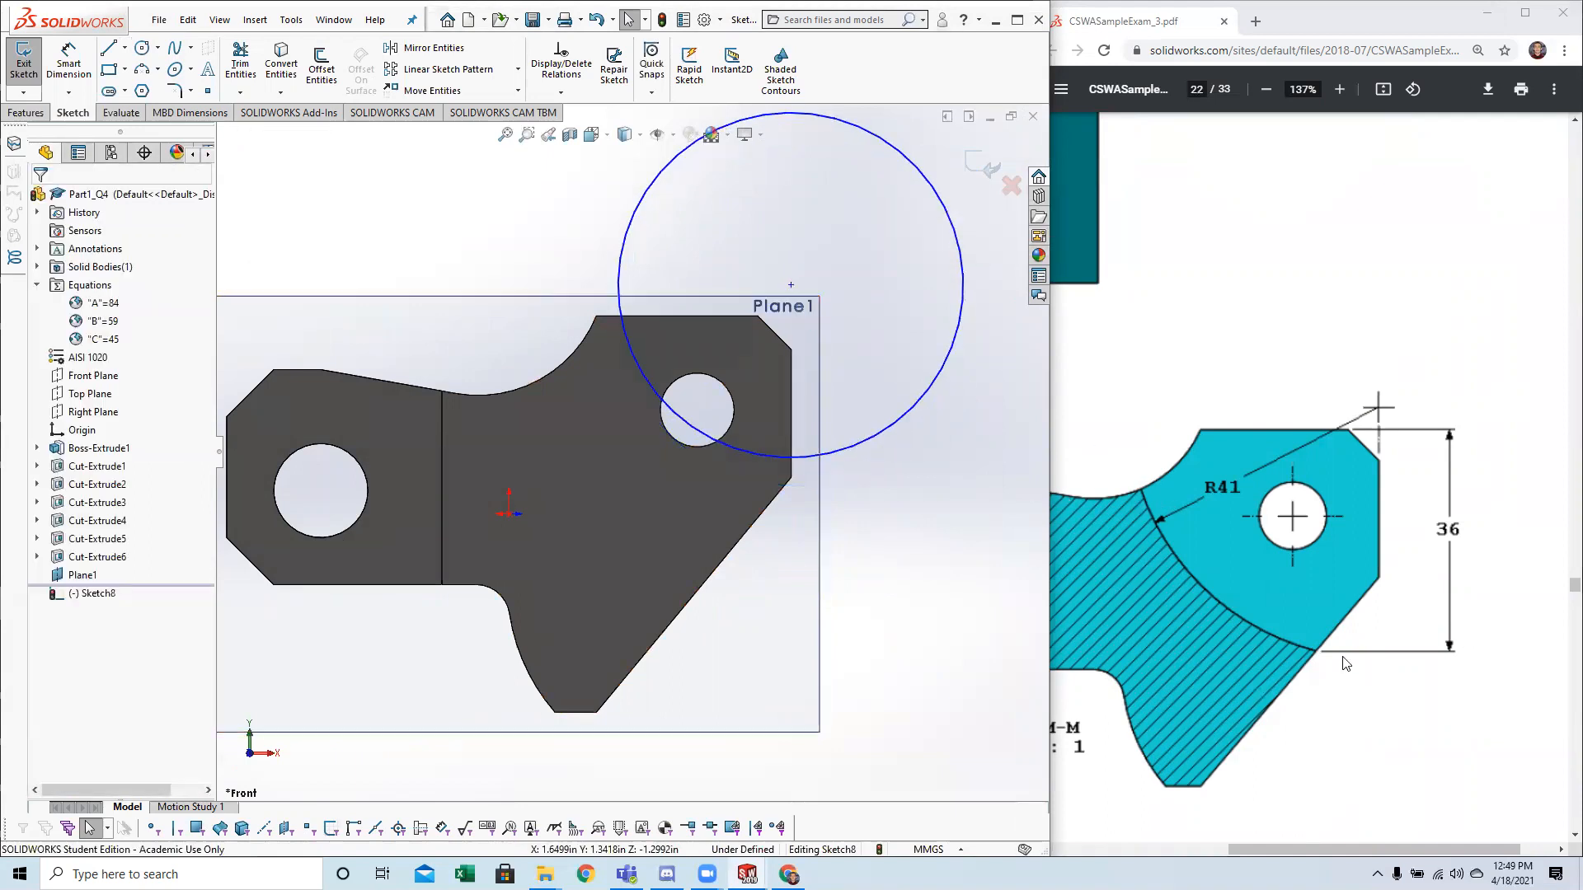
Dimension the circle's diameter as 82 mm.
click(83, 65)
click(622, 328)
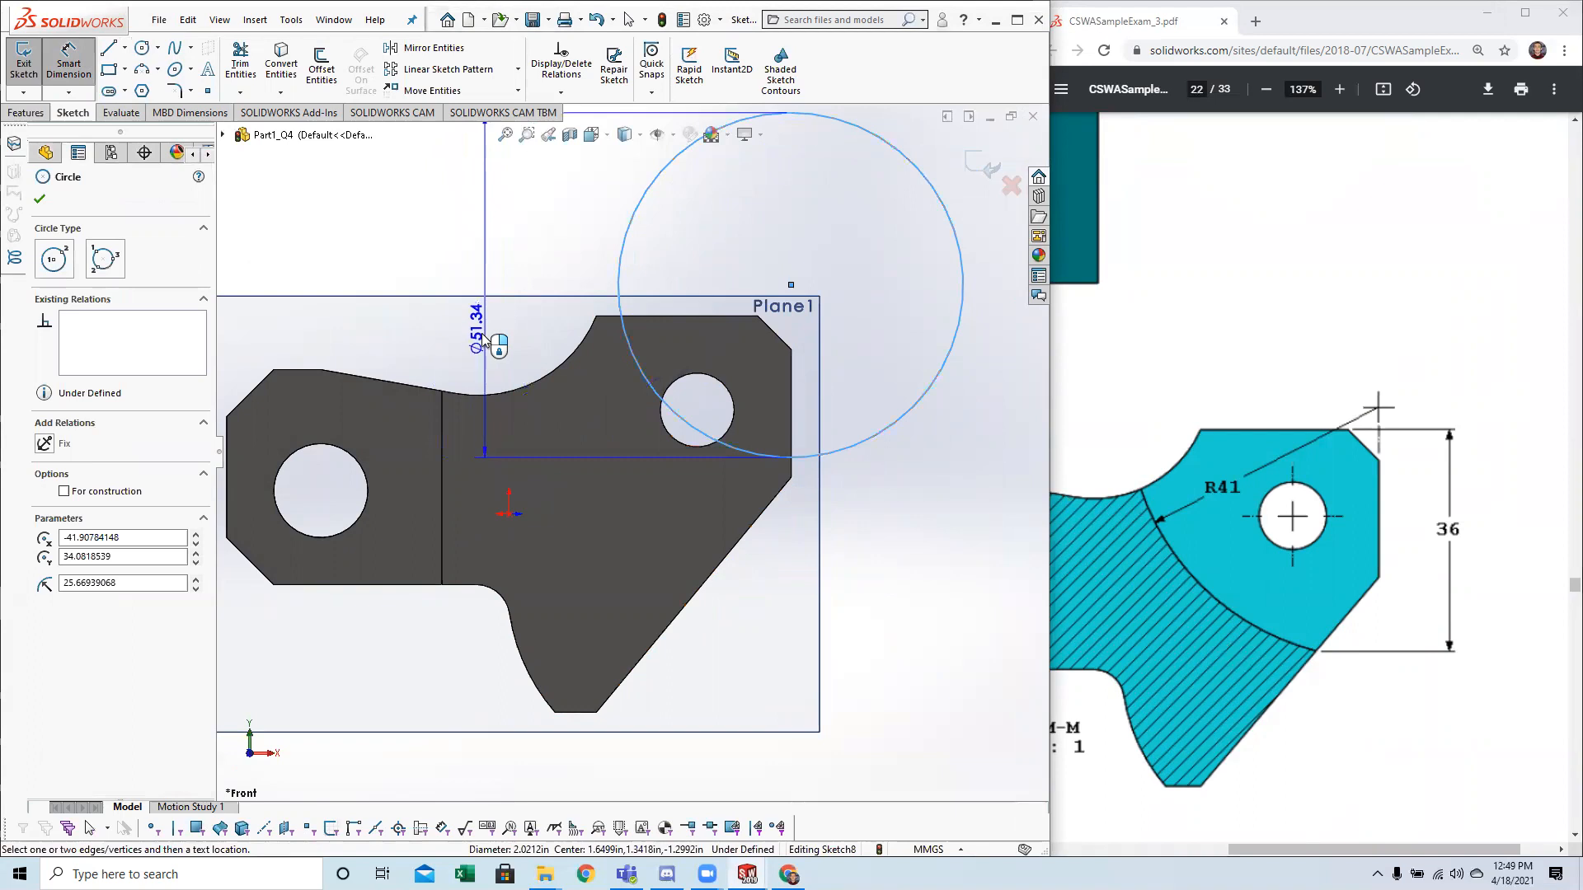
click(608, 352)
text(82)
key(Return)
key(Escape)
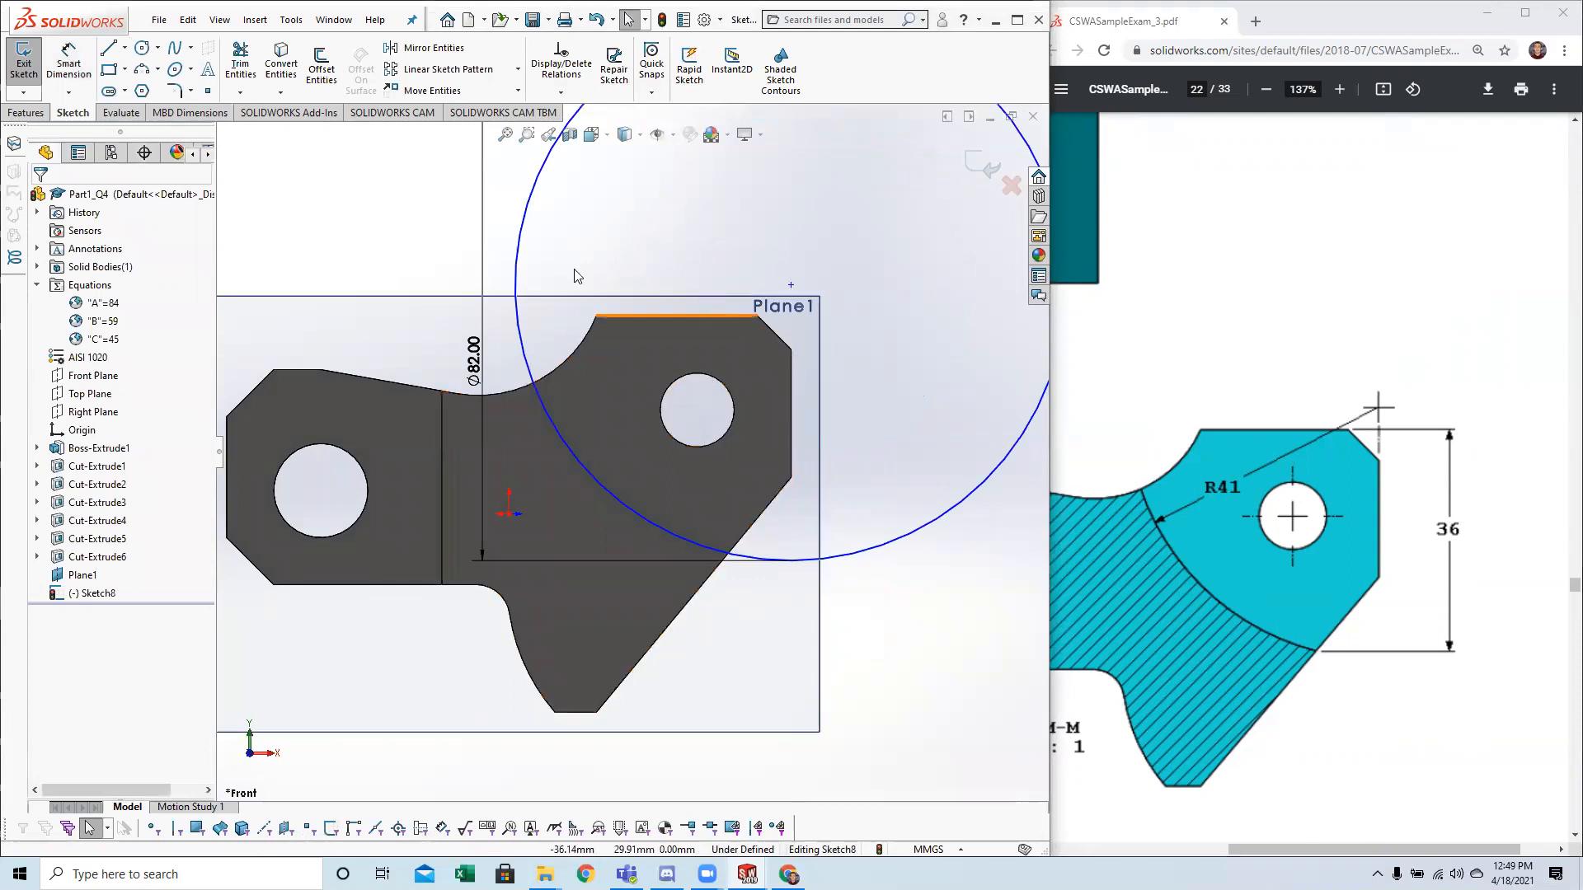
click(792, 286)
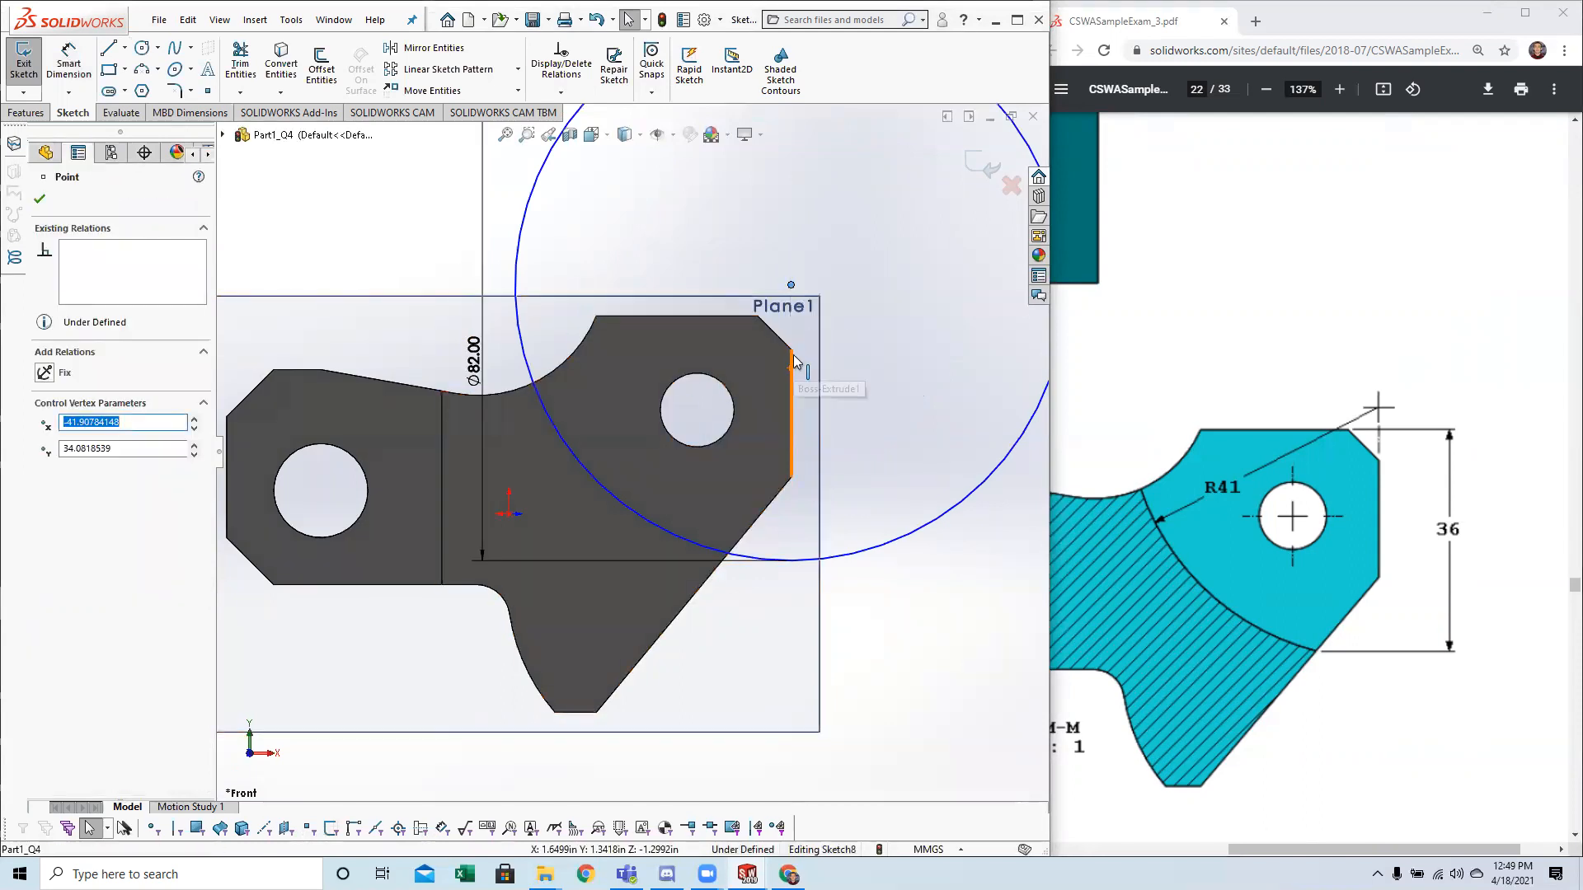
ctrl+click(792, 370)
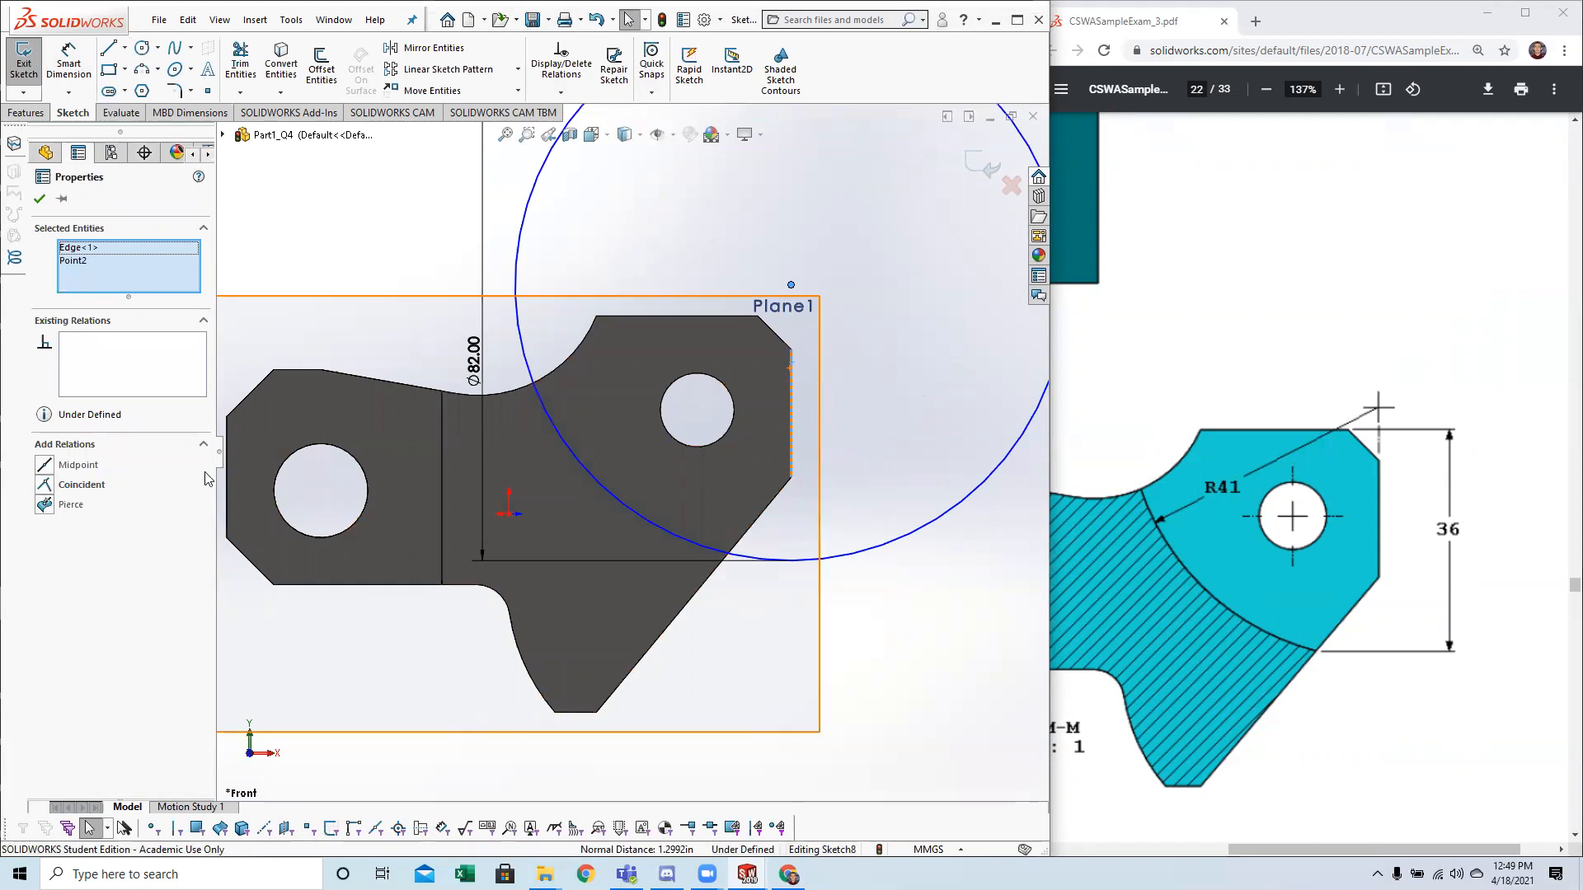
key(Escape)
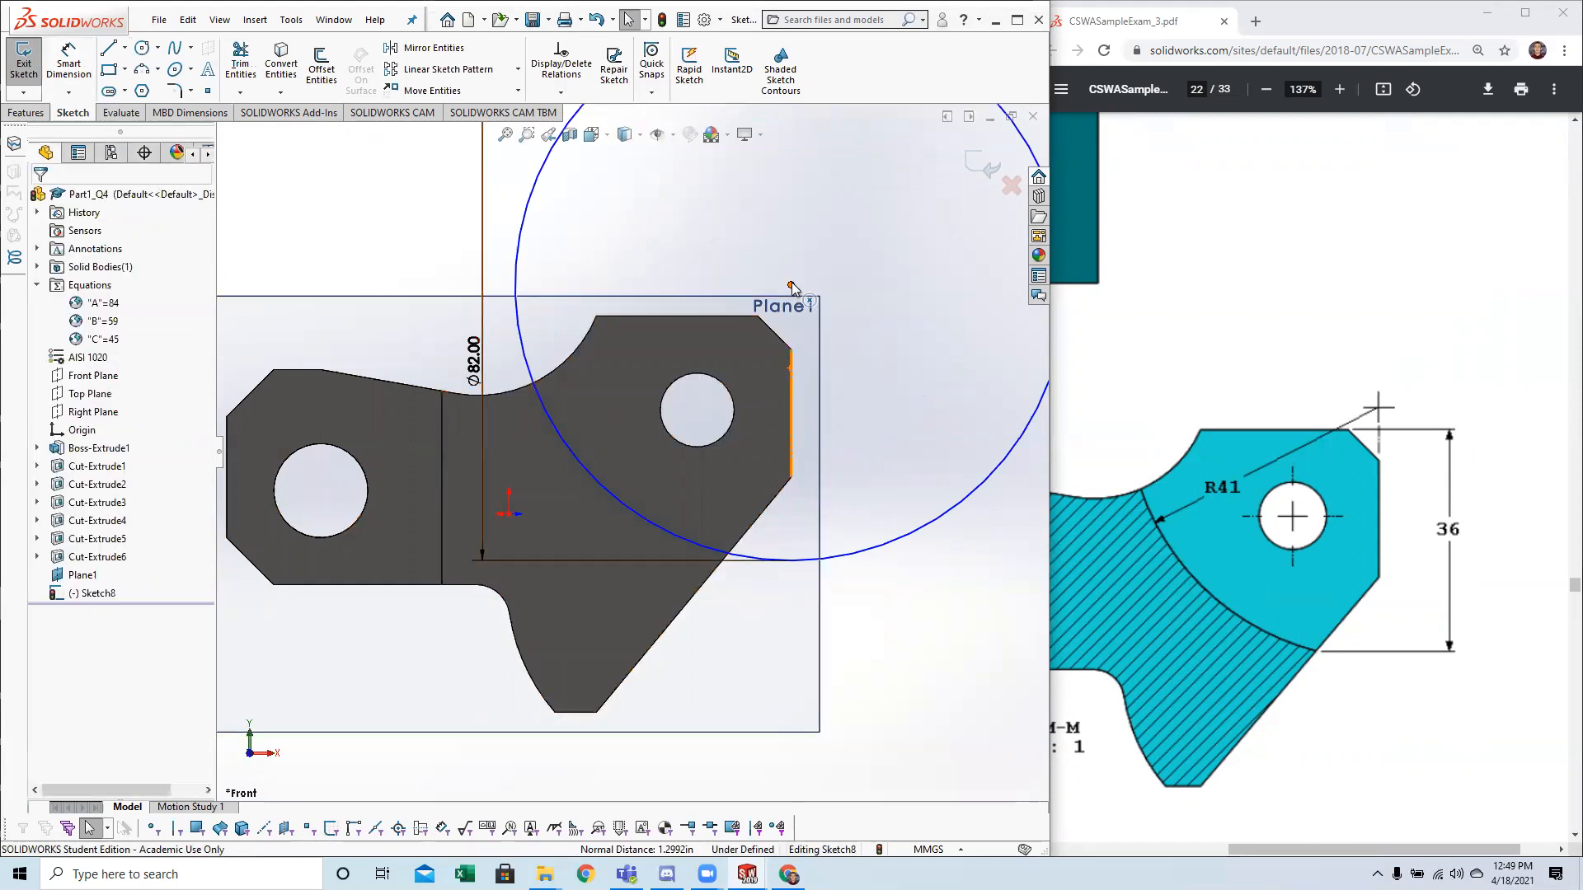
Add a vertical relation between the circle's centre and the upper vertex of the part's vertical right edge.
click(791, 286)
drag(789, 285, 792, 278)
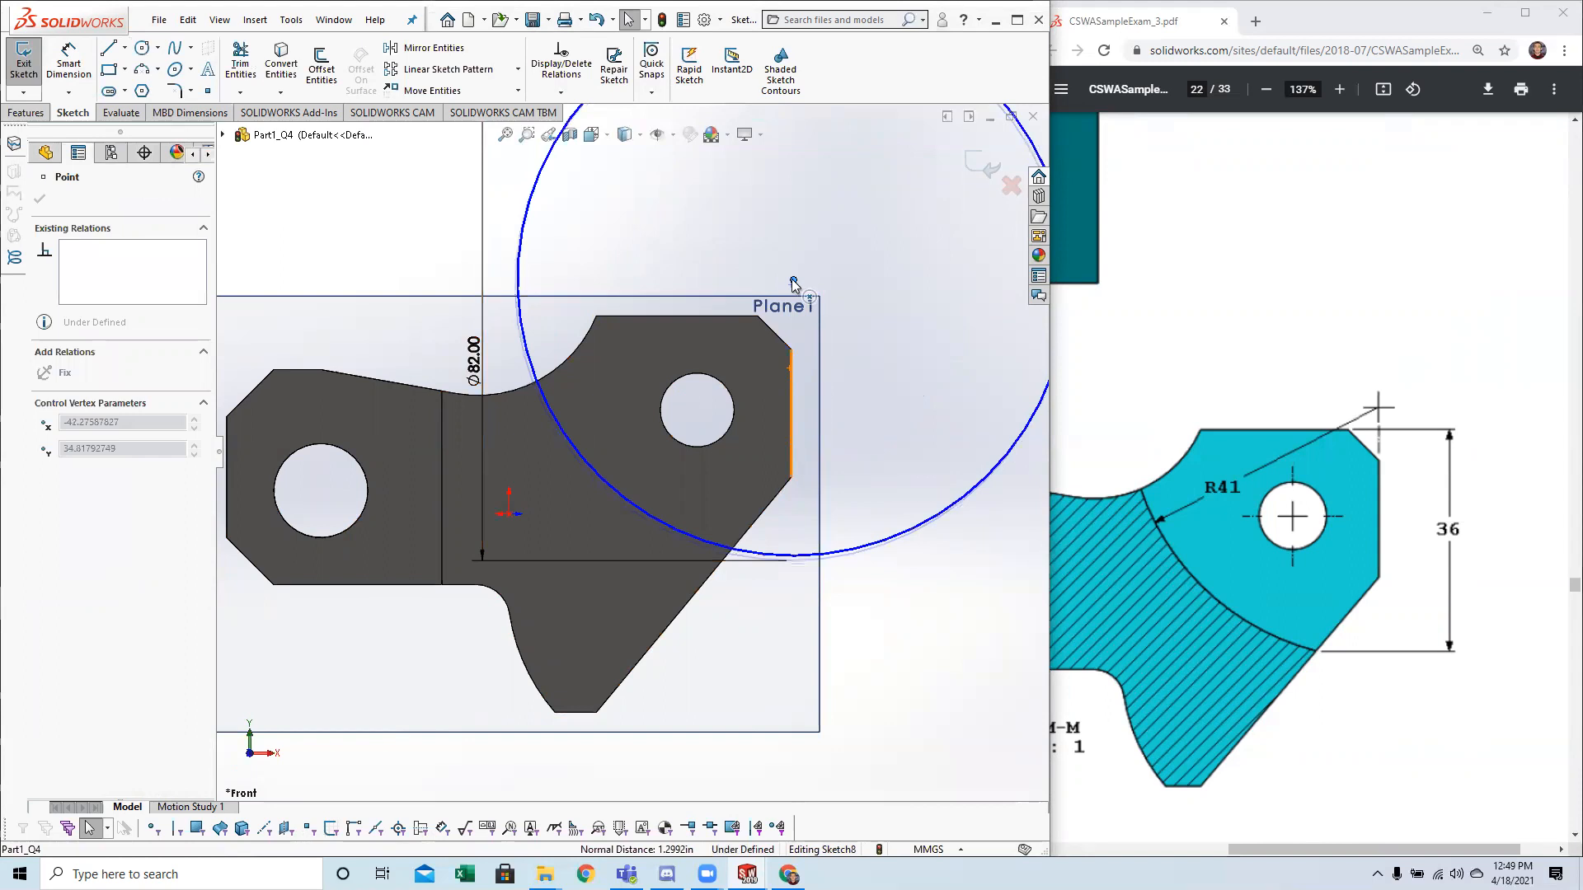
ctrl+click(792, 351)
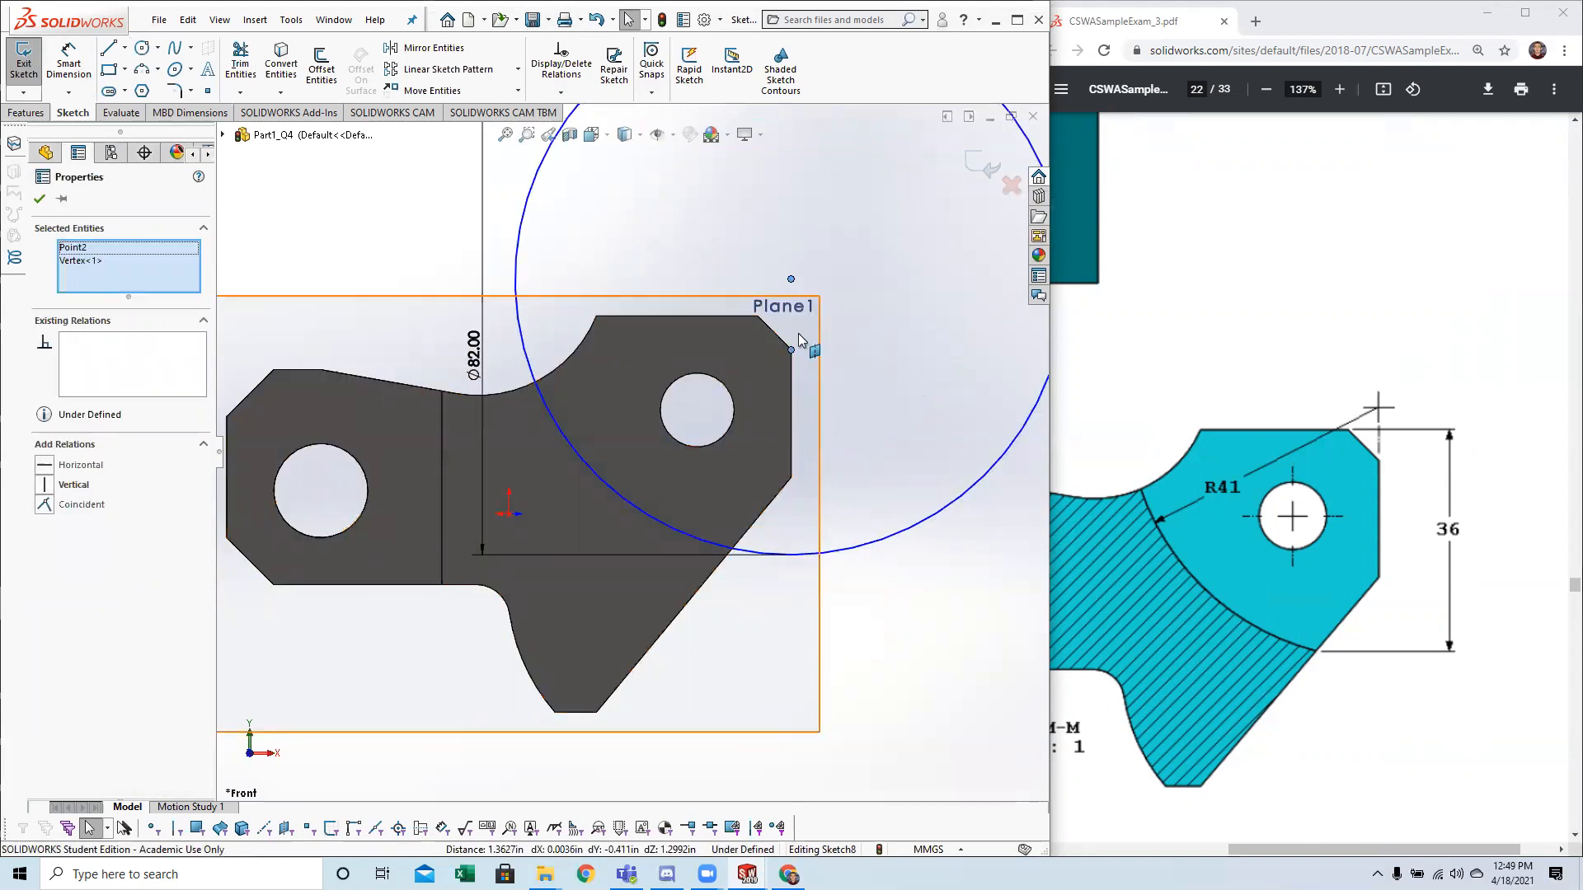
click(80, 487)
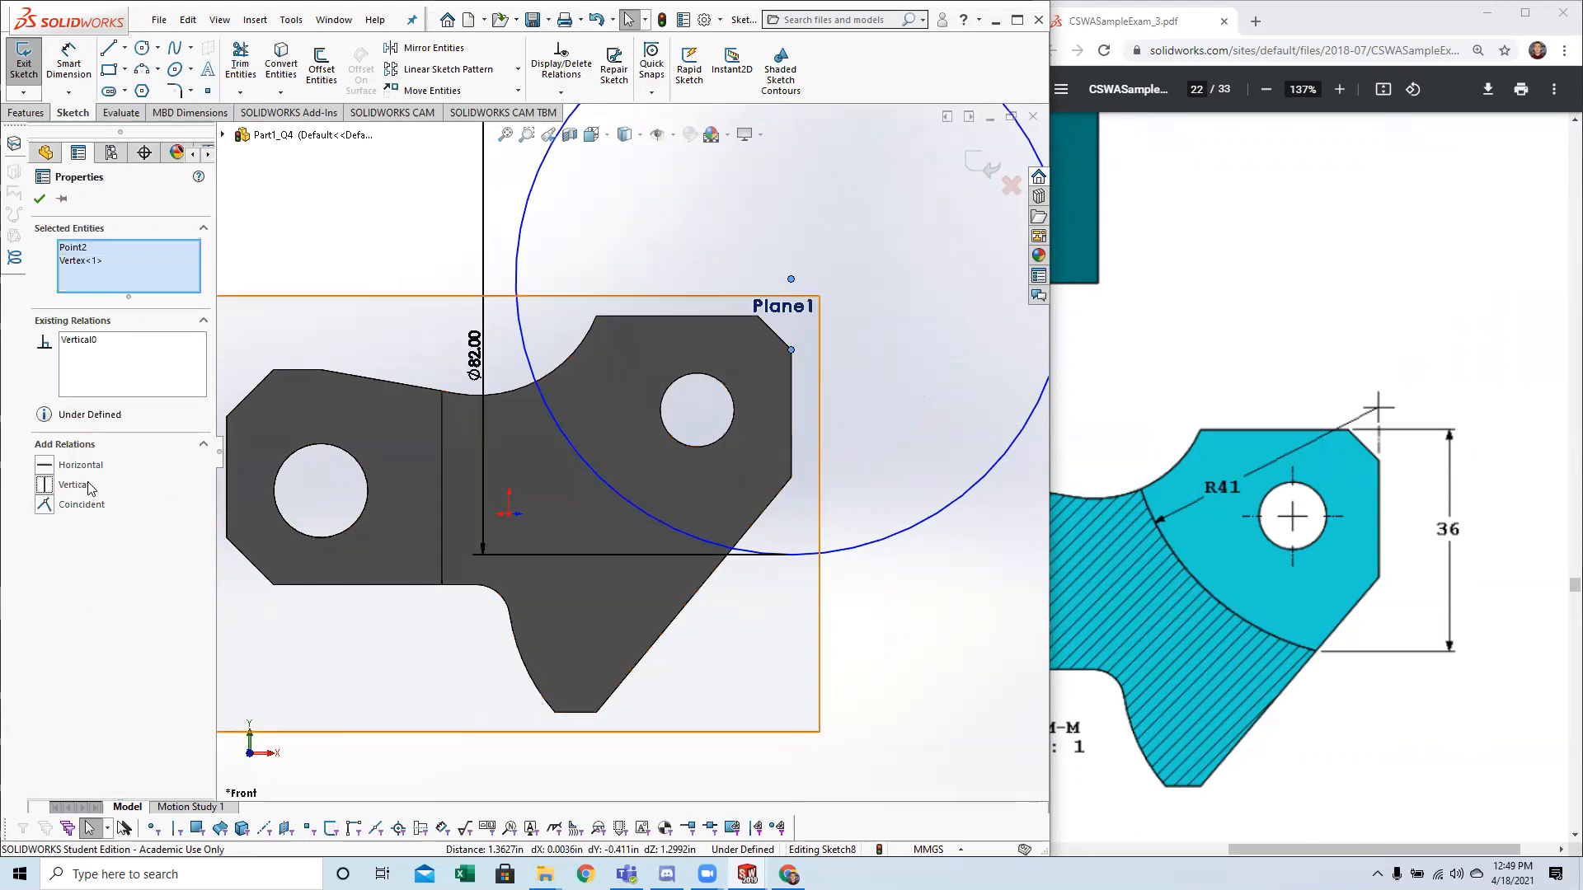
click(791, 279)
mouse_move(856, 282)
mouse_down()
mouse_move(856, 229)
mouse_move(864, 328)
mouse_move(877, 279)
mouse_up()
click(877, 278)
click(75, 66)
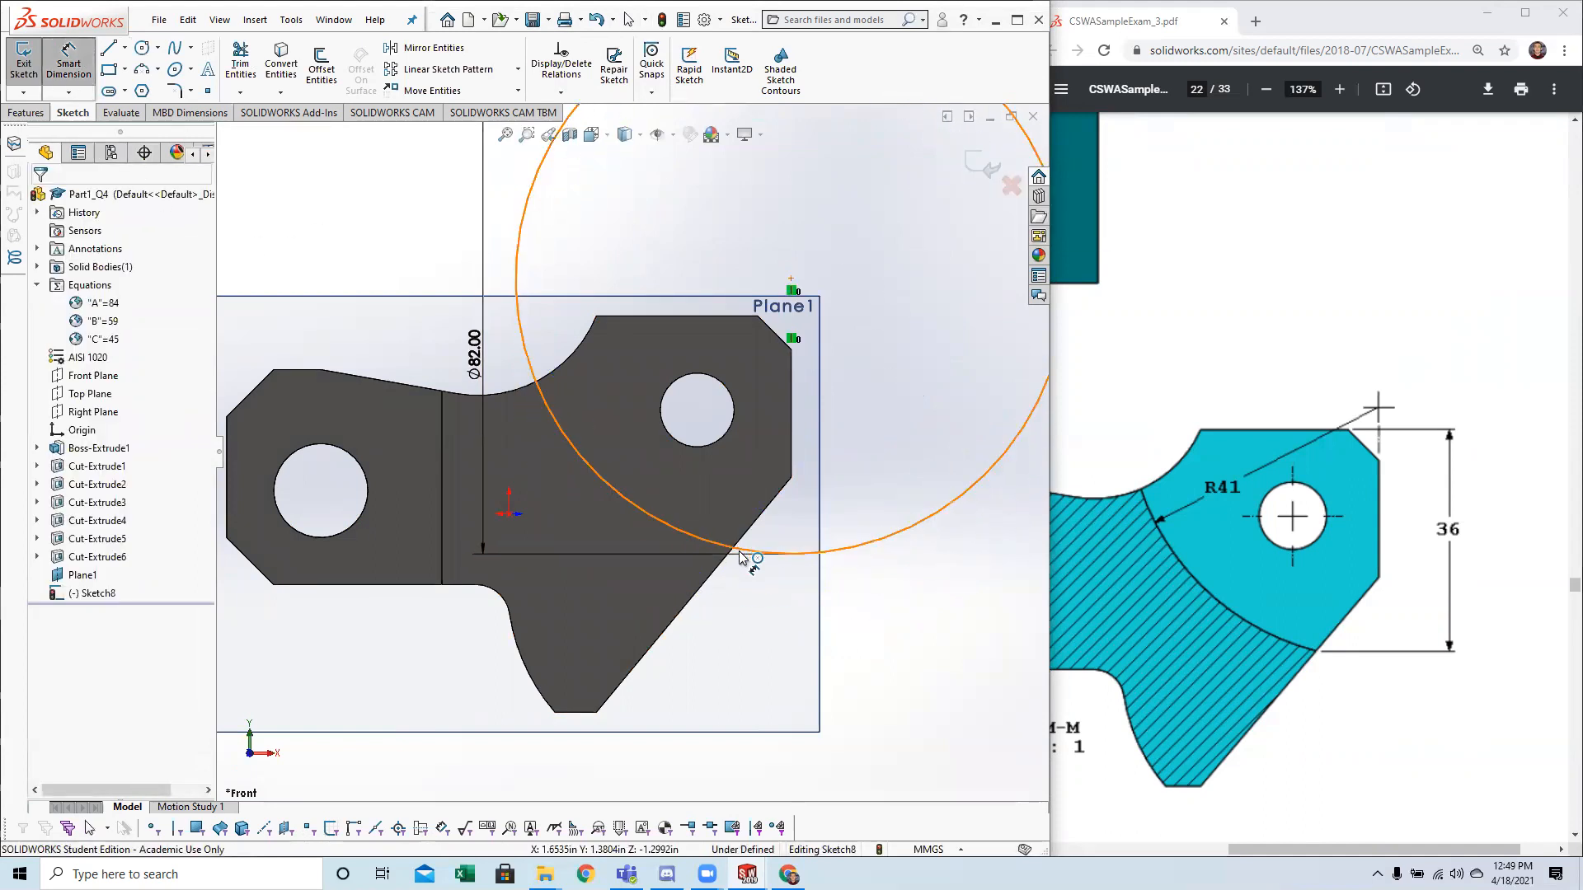
scroll(742, 556, up, 2)
scroll(706, 523, down, 2)
scroll(668, 495, up, 2)
scroll(639, 458, down, 2)
scroll(627, 429, up, 2)
key(Escape)
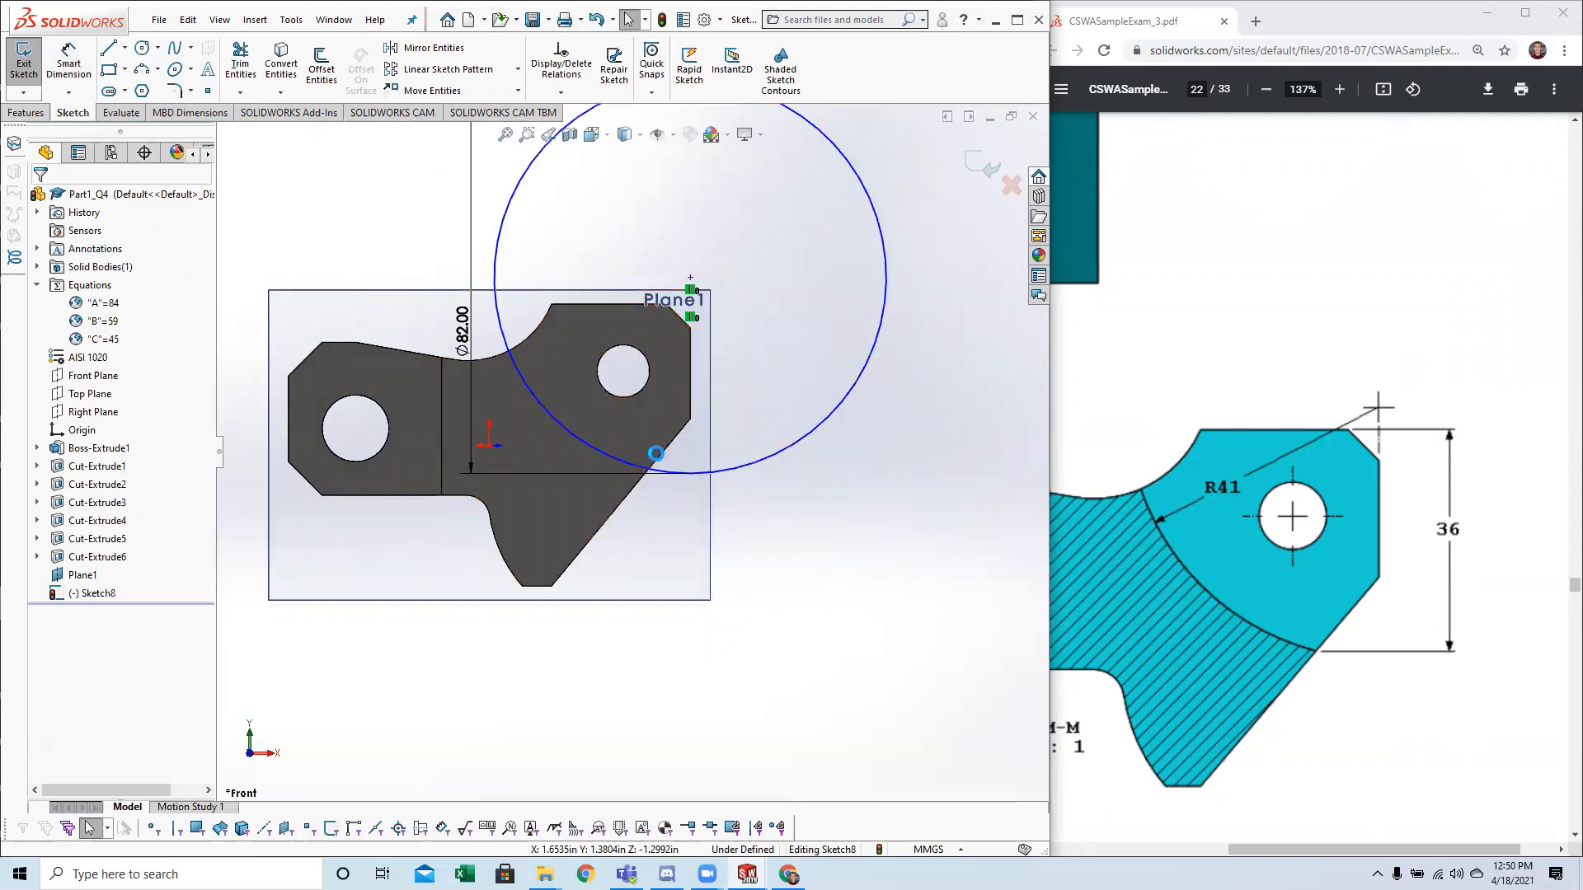
scroll(576, 345, down, 3)
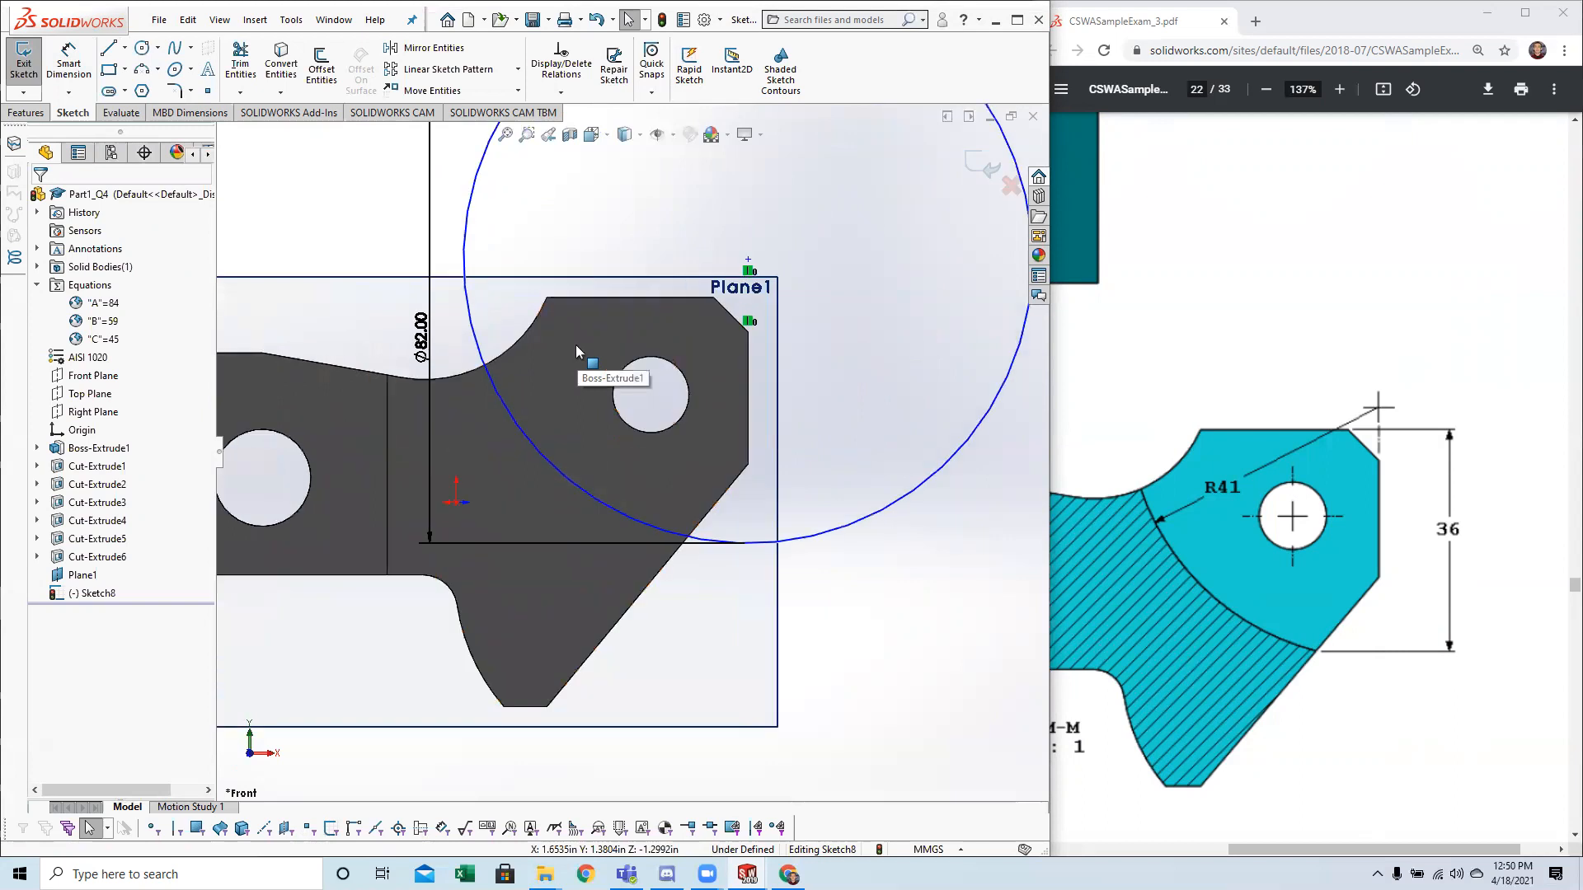
scroll(610, 387, up, 1)
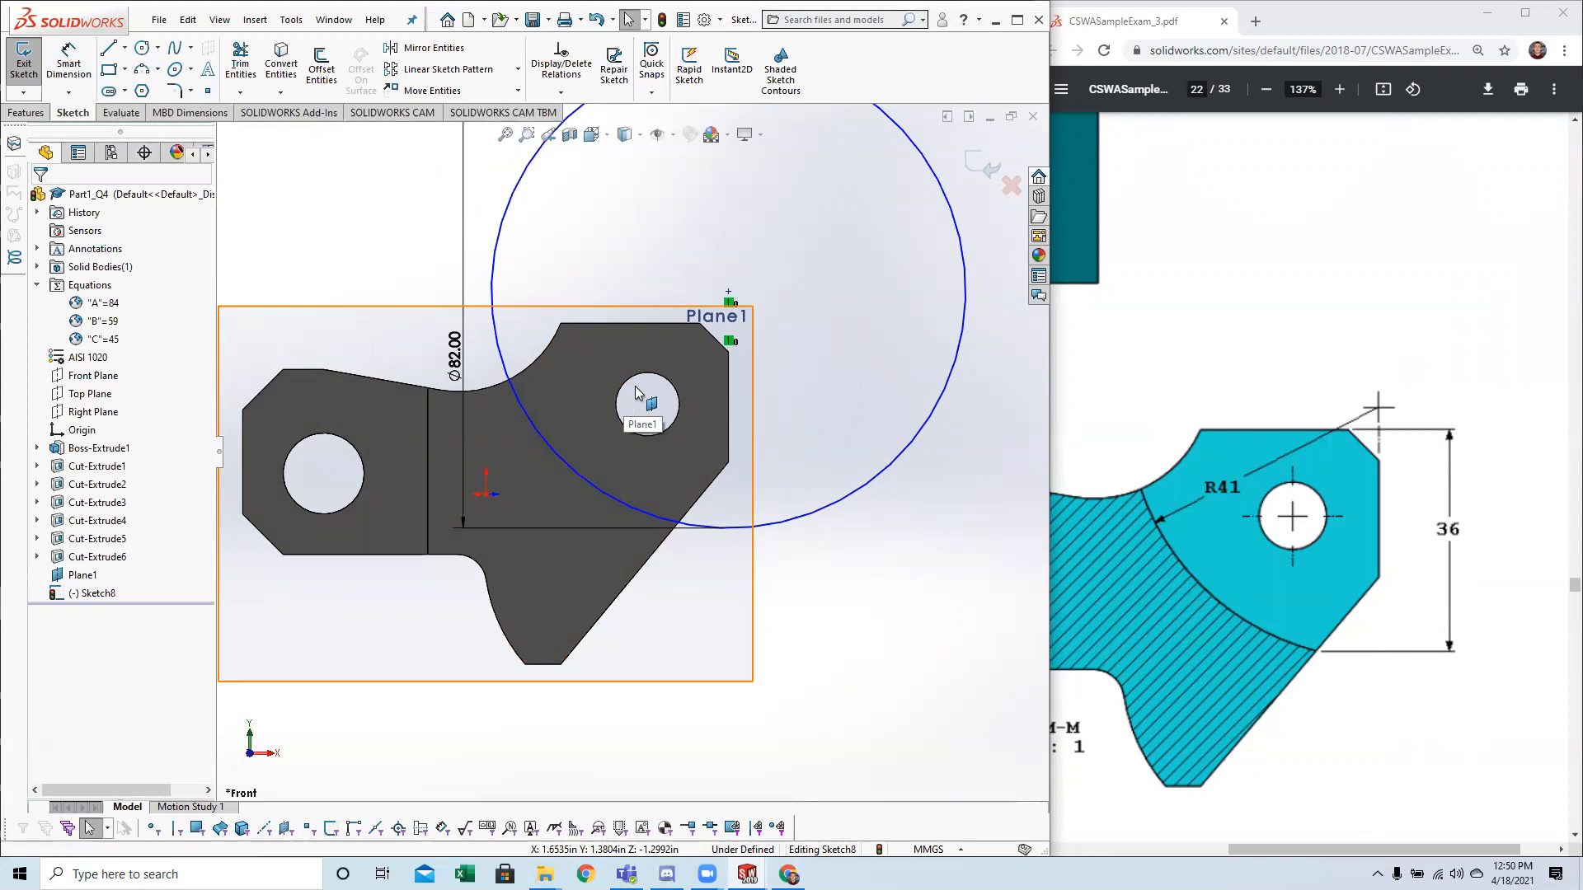
click(87, 65)
click(689, 527)
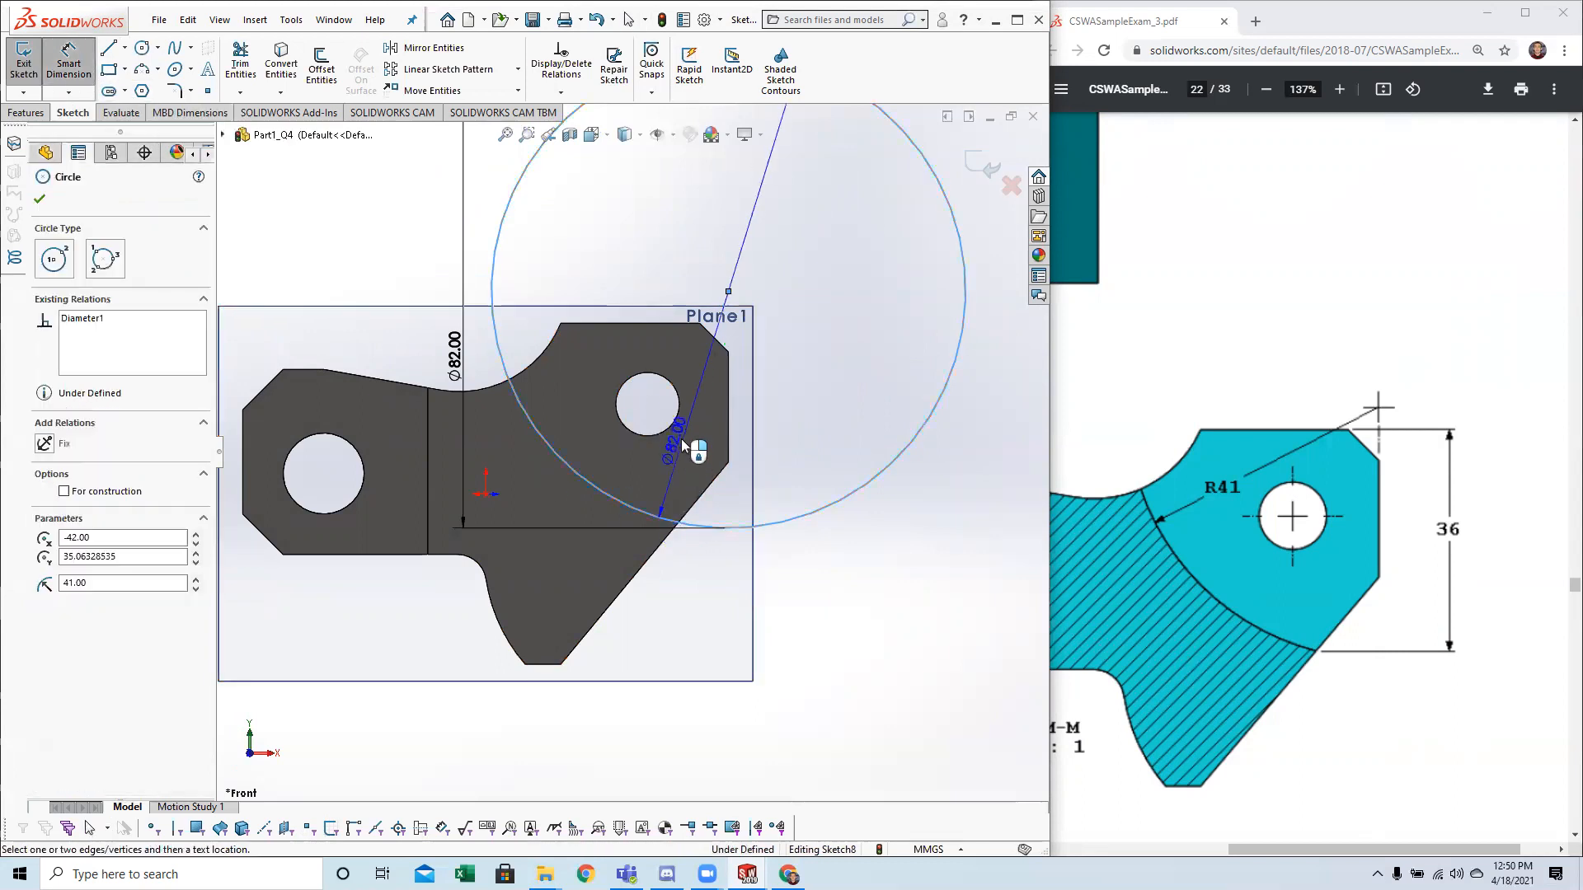
key(Escape)
key(Escape)
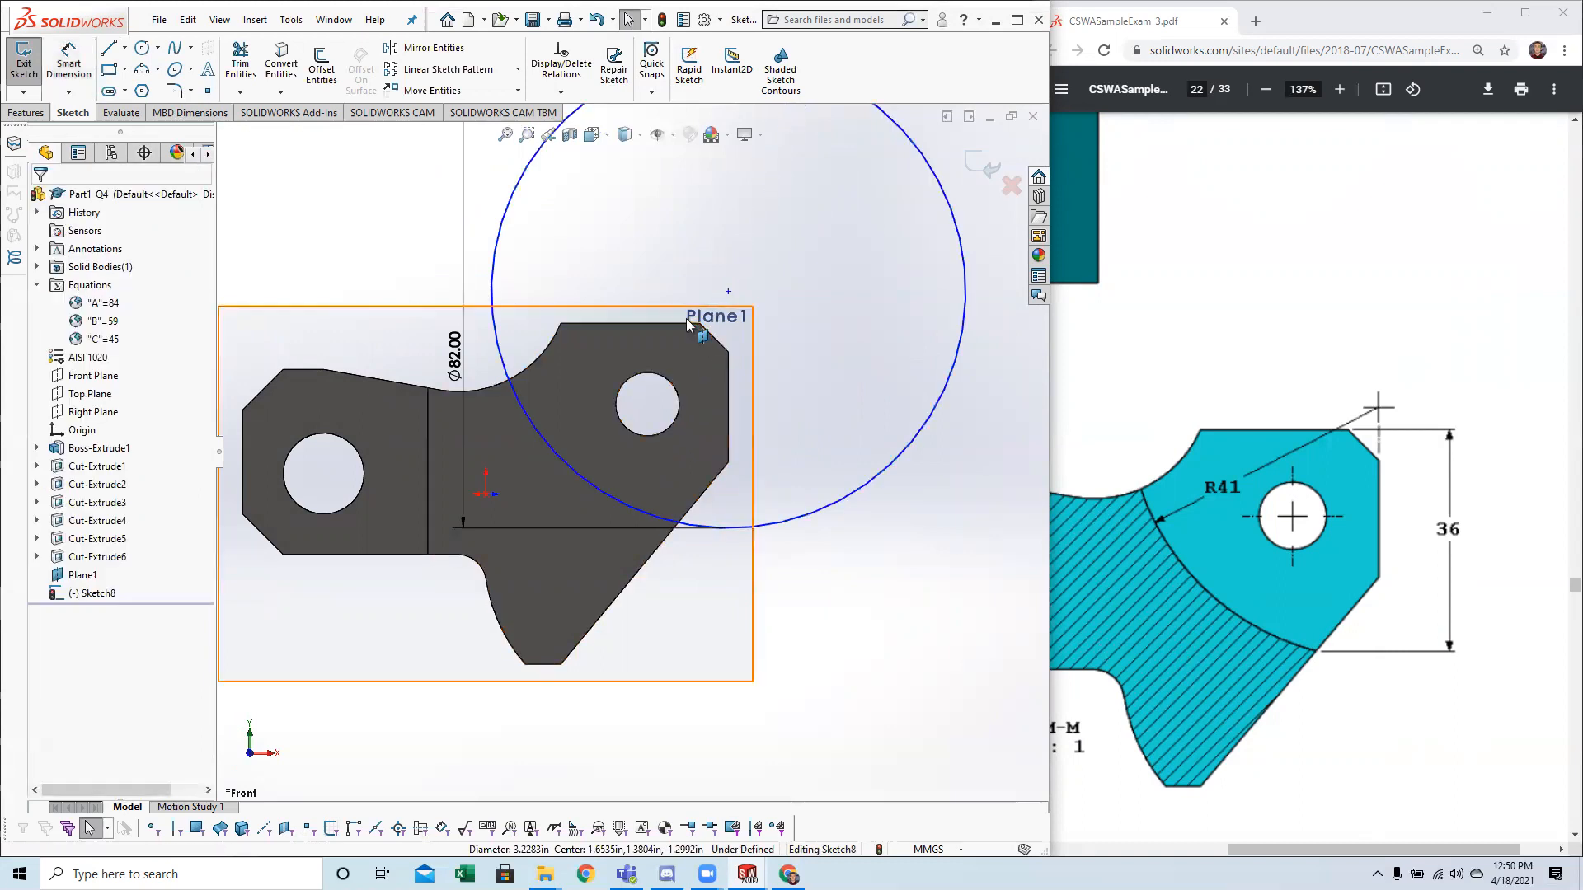
click(69, 64)
click(651, 323)
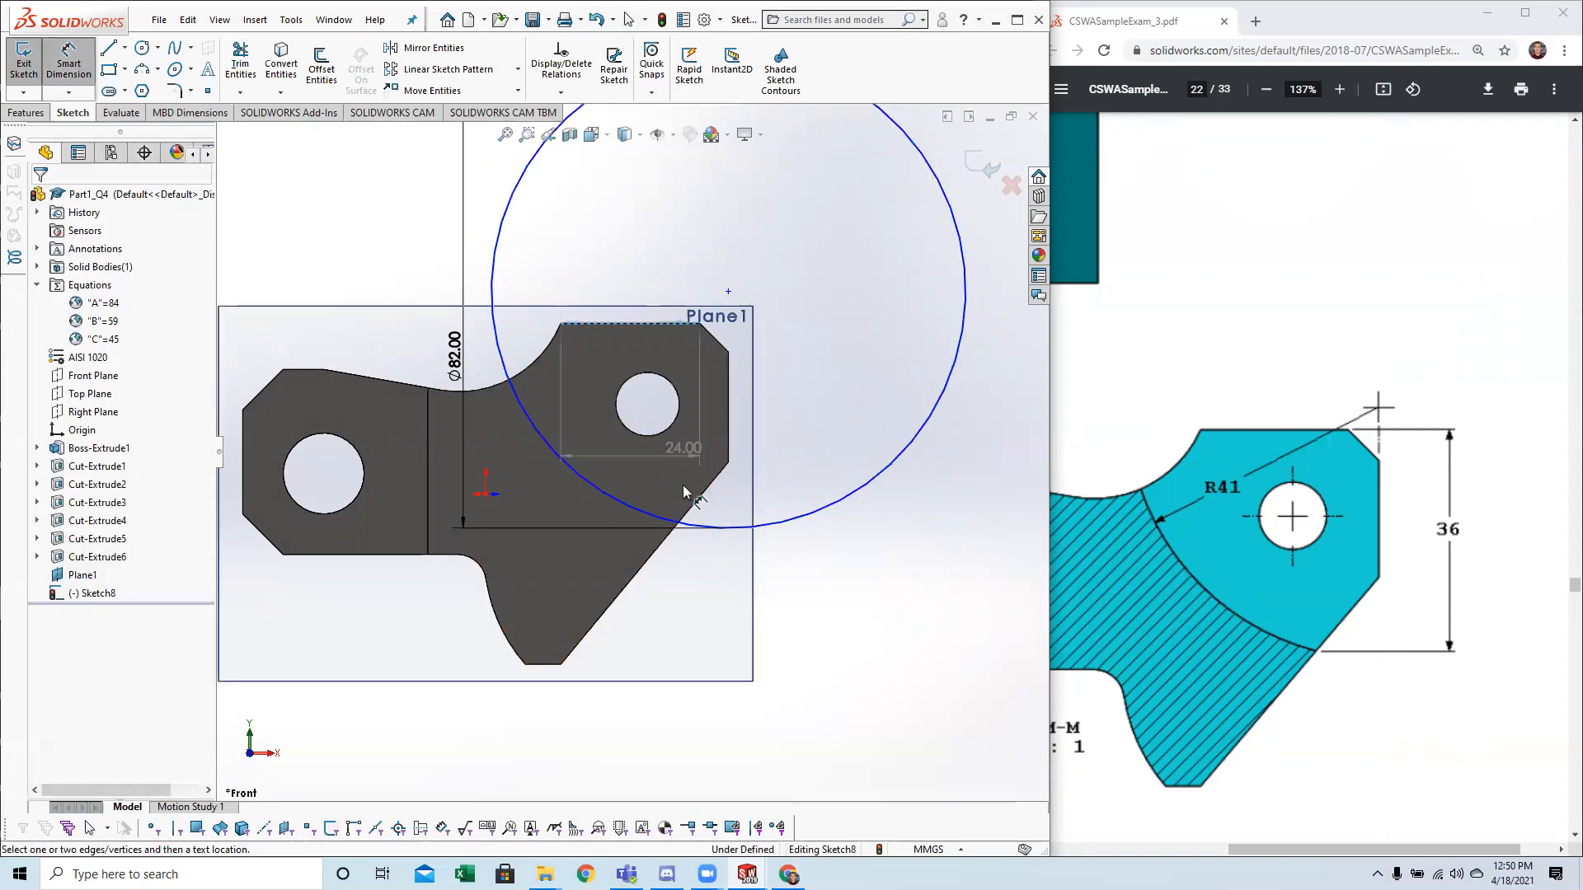
click(677, 524)
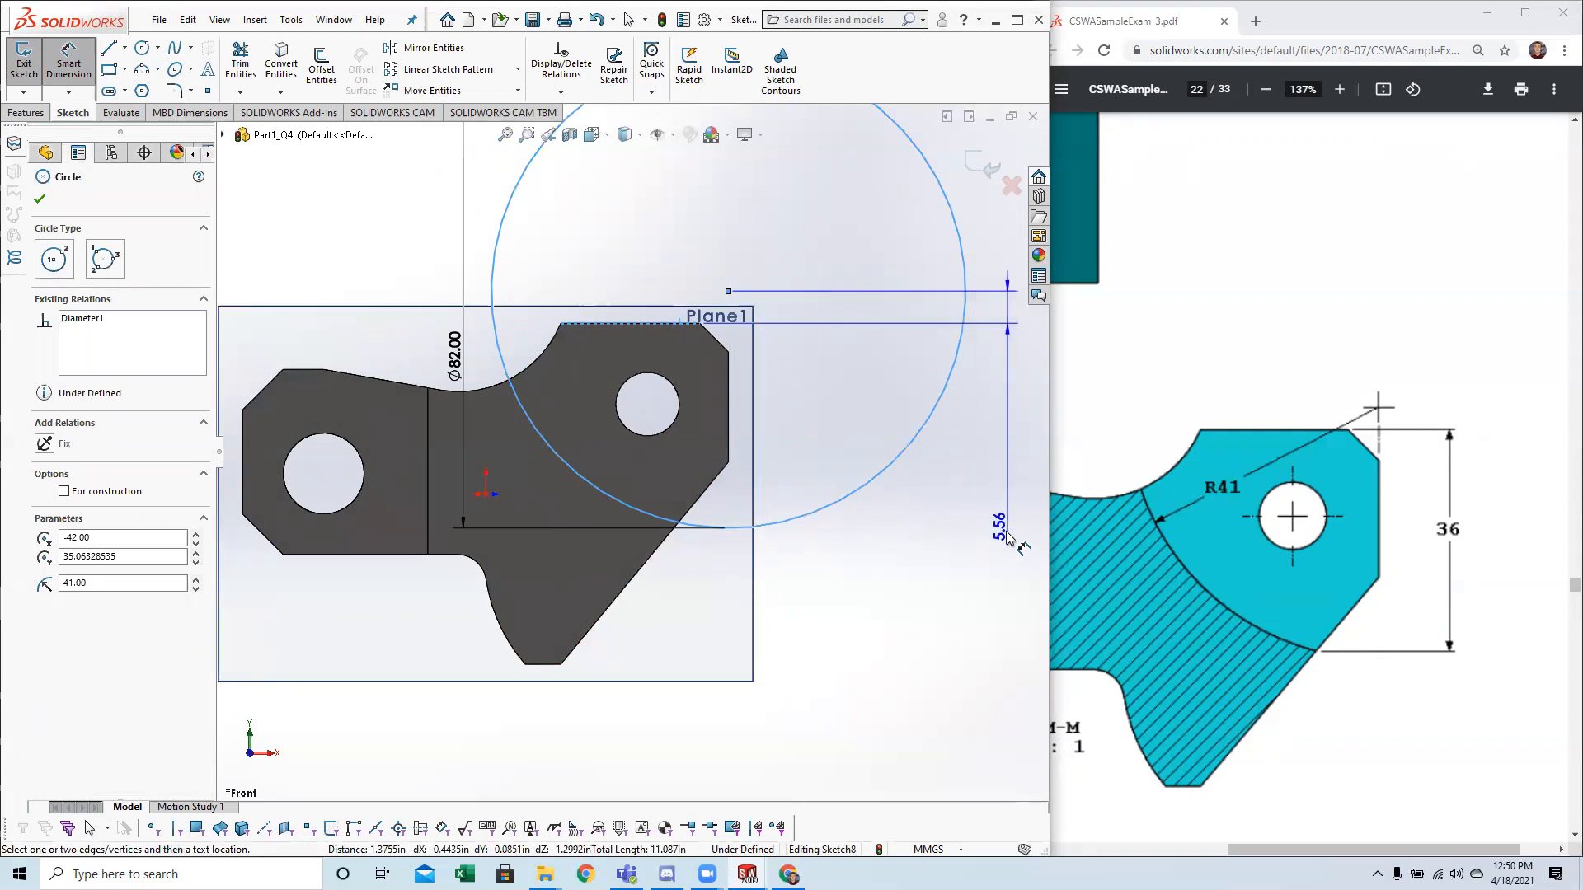
key(Escape)
key(Escape)
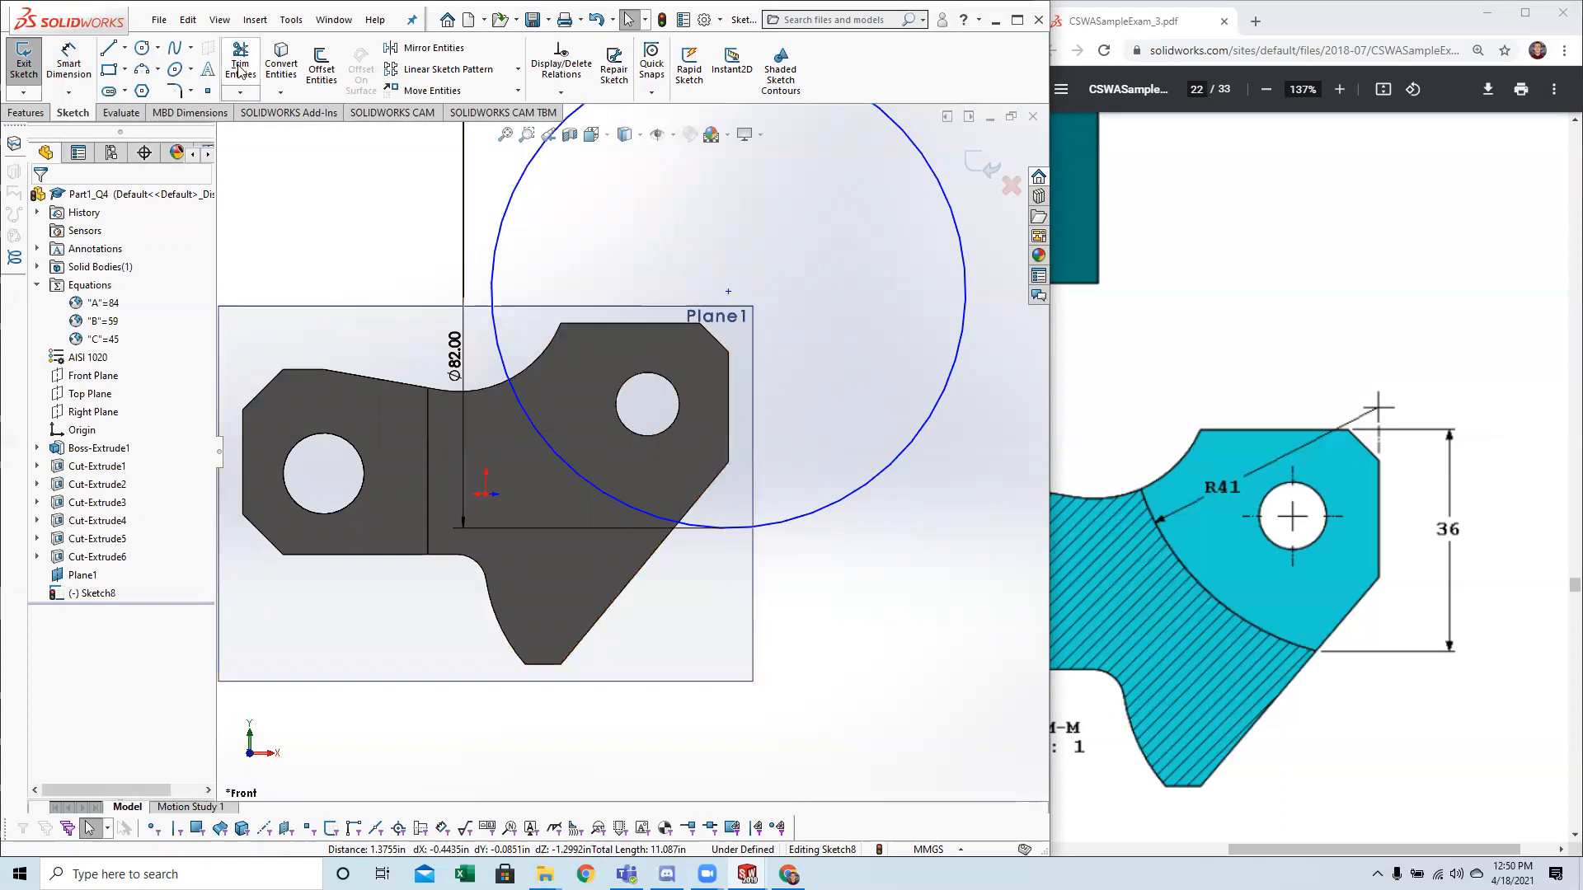
Sketch a horizontal centerline about 57.5 mm long from the circle's centre leftward past the circle.
click(246, 92)
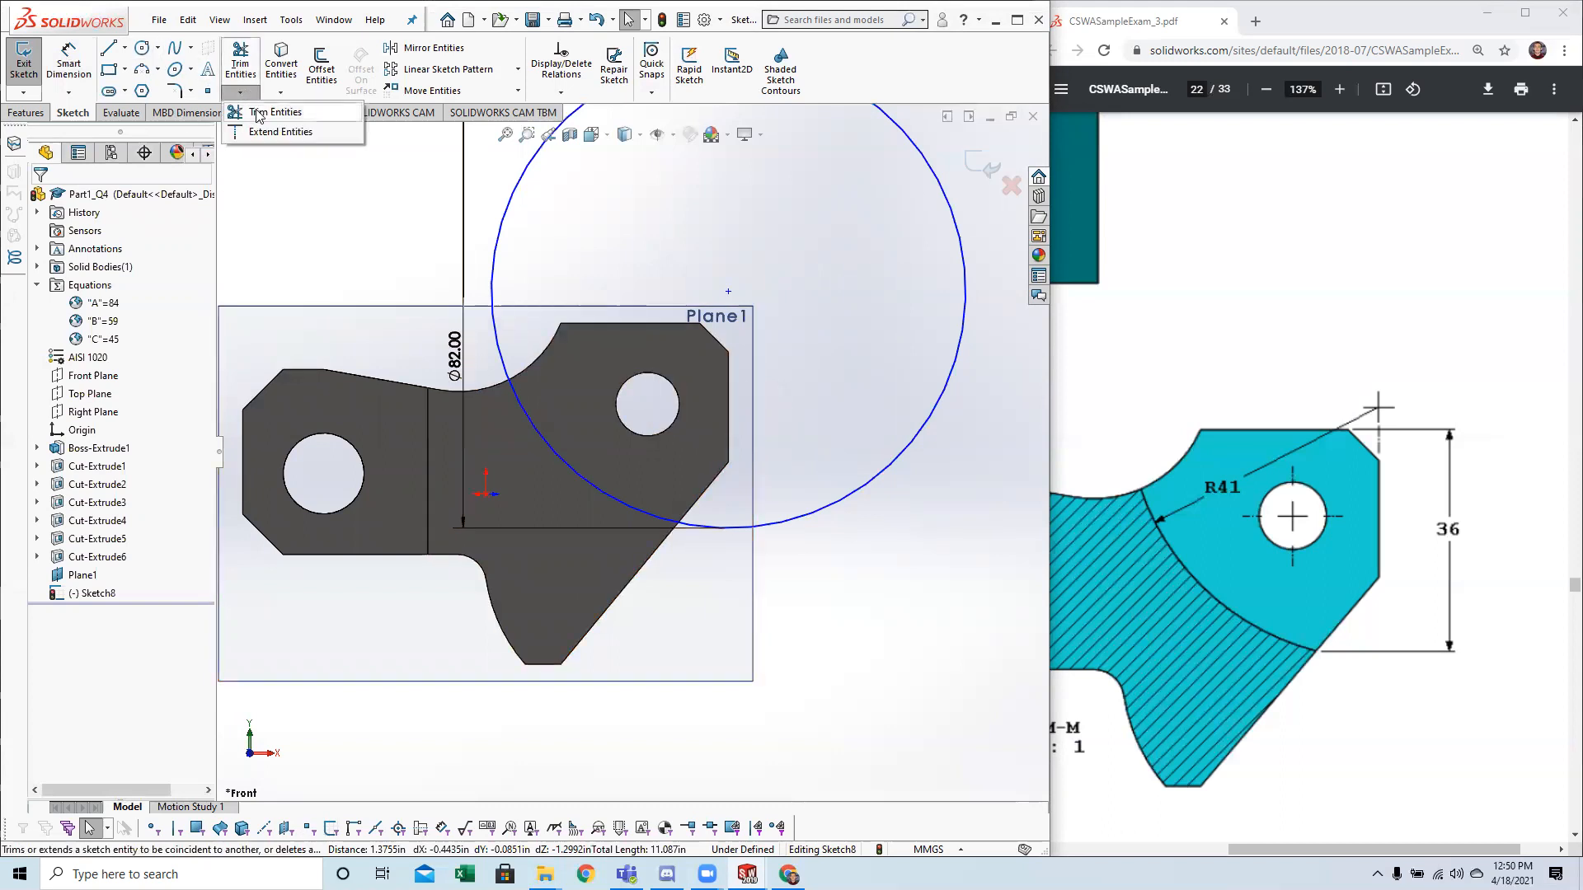
click(125, 48)
click(149, 91)
click(728, 291)
double_click(396, 291)
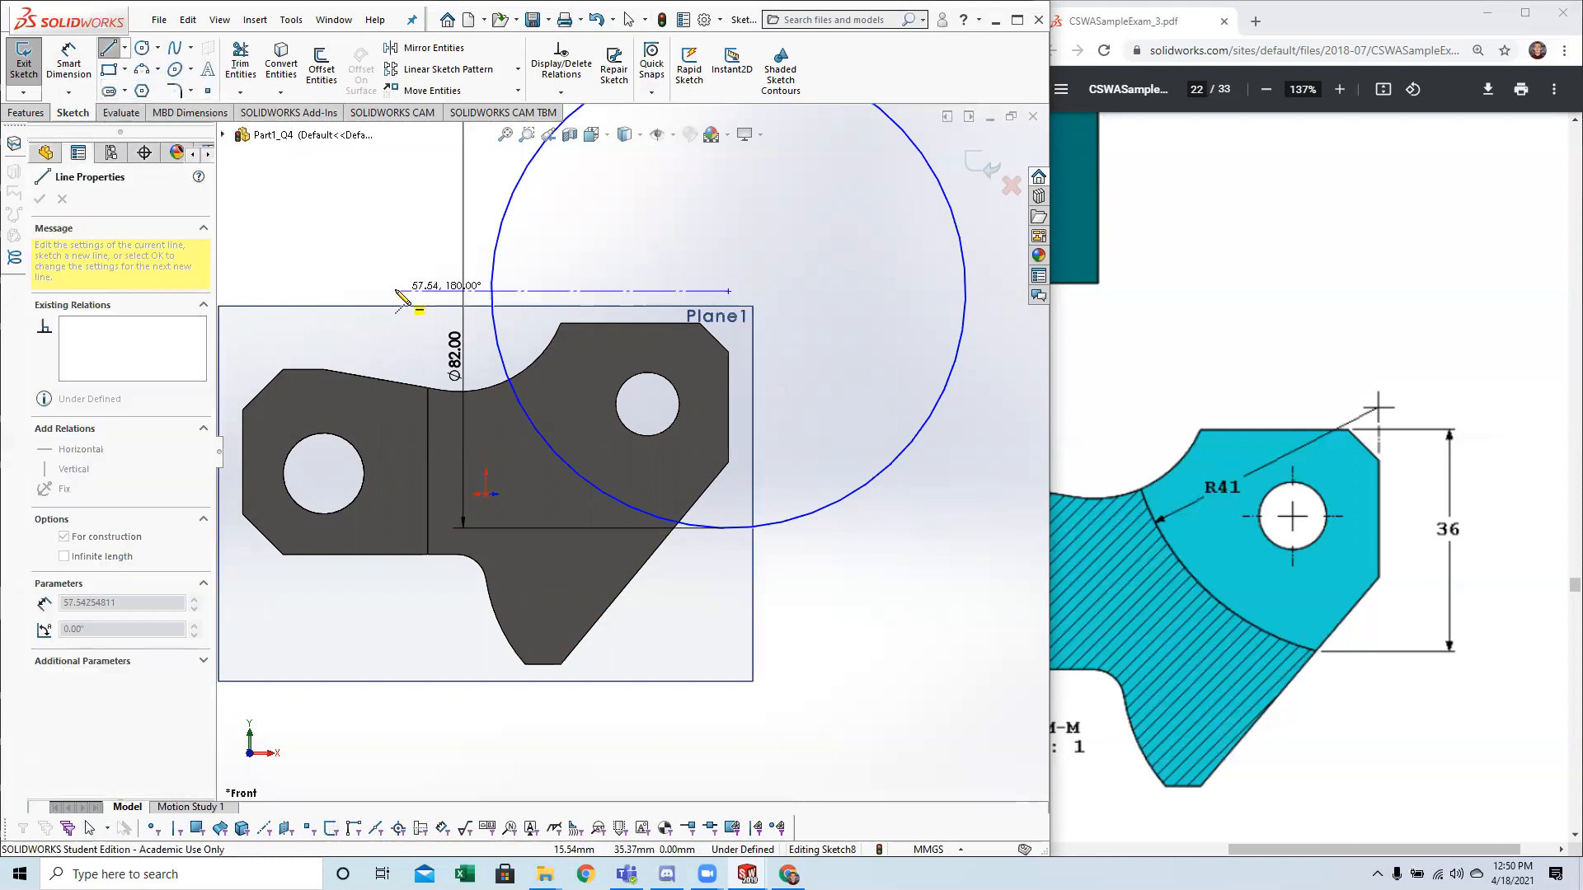
key(Escape)
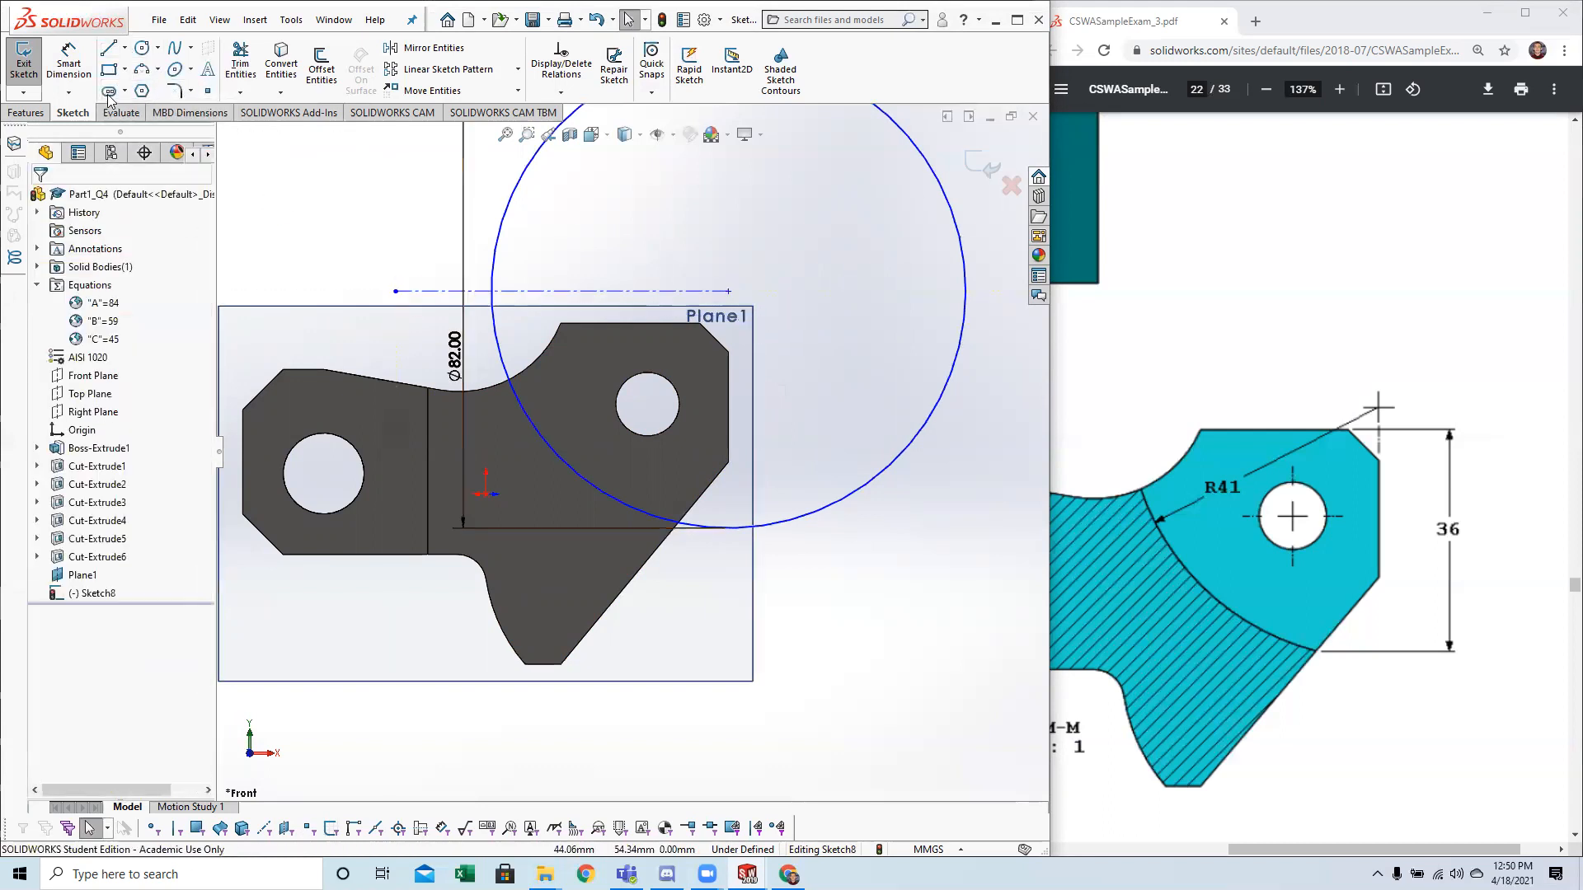
Sketch a vertical centerline from the circle's centre down past the bottom of the circle.
click(125, 48)
click(149, 92)
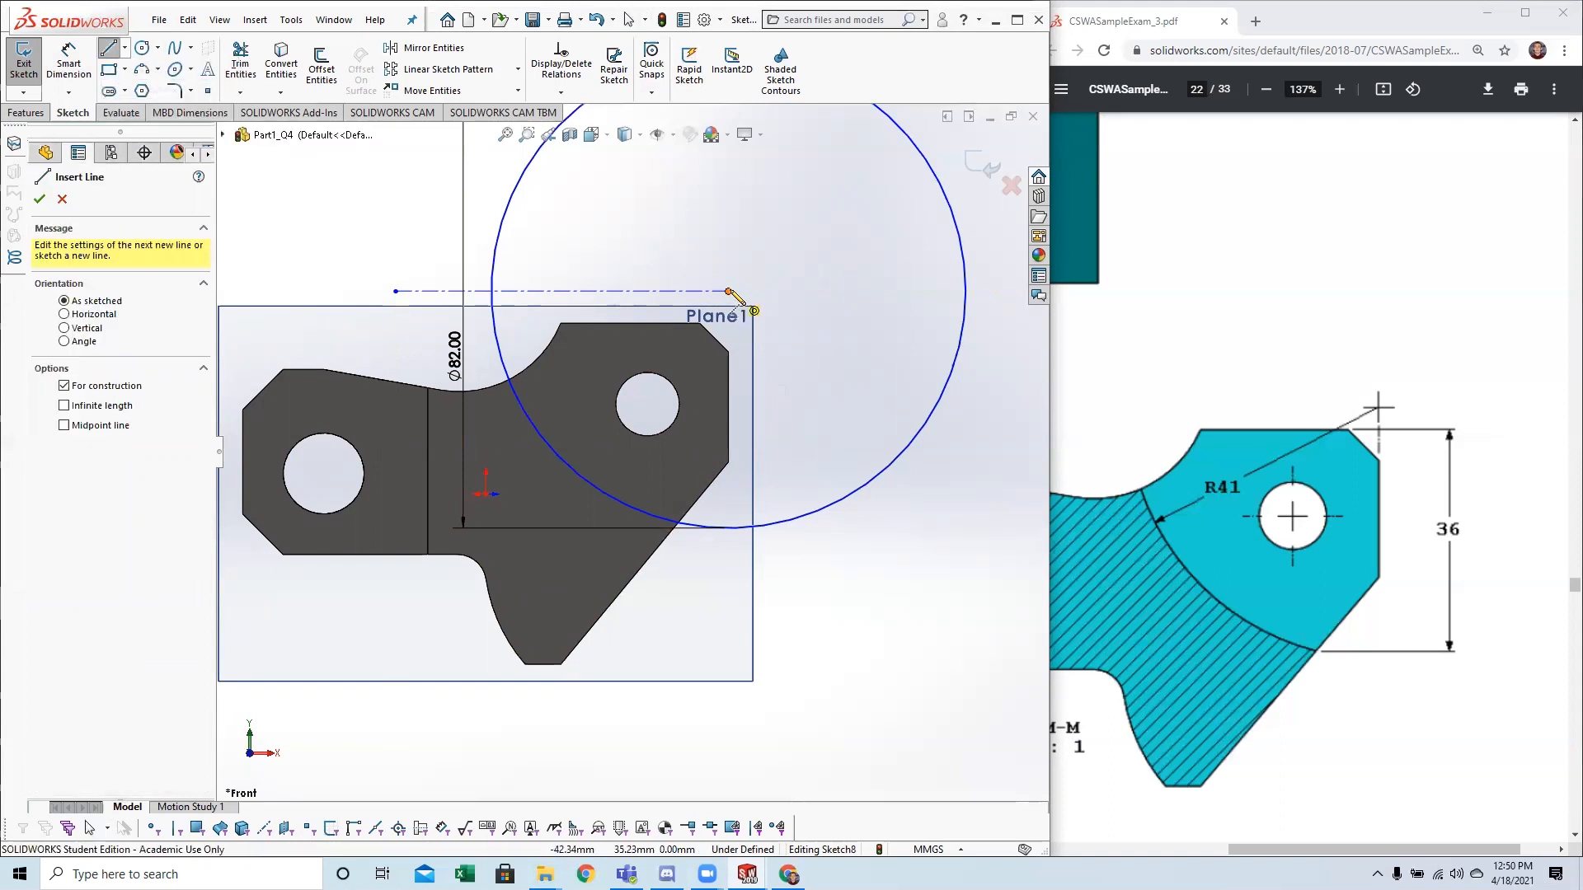
click(728, 291)
double_click(728, 576)
key(Escape)
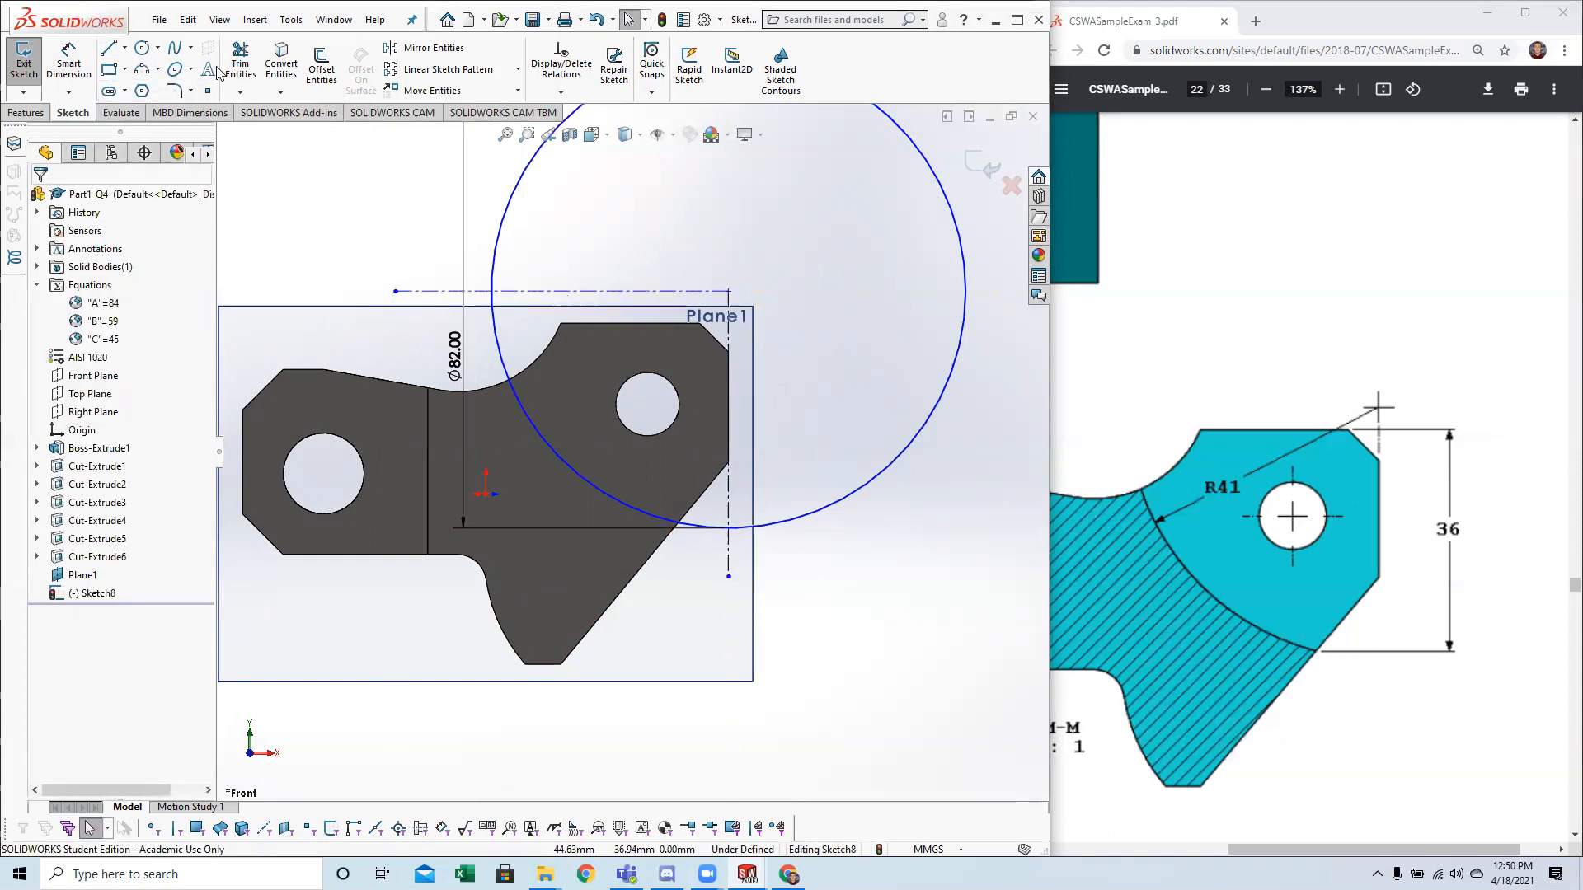
Trim the circle down to the lower left quarter arc between the two centerlines.
click(239, 68)
drag(473, 215, 577, 222)
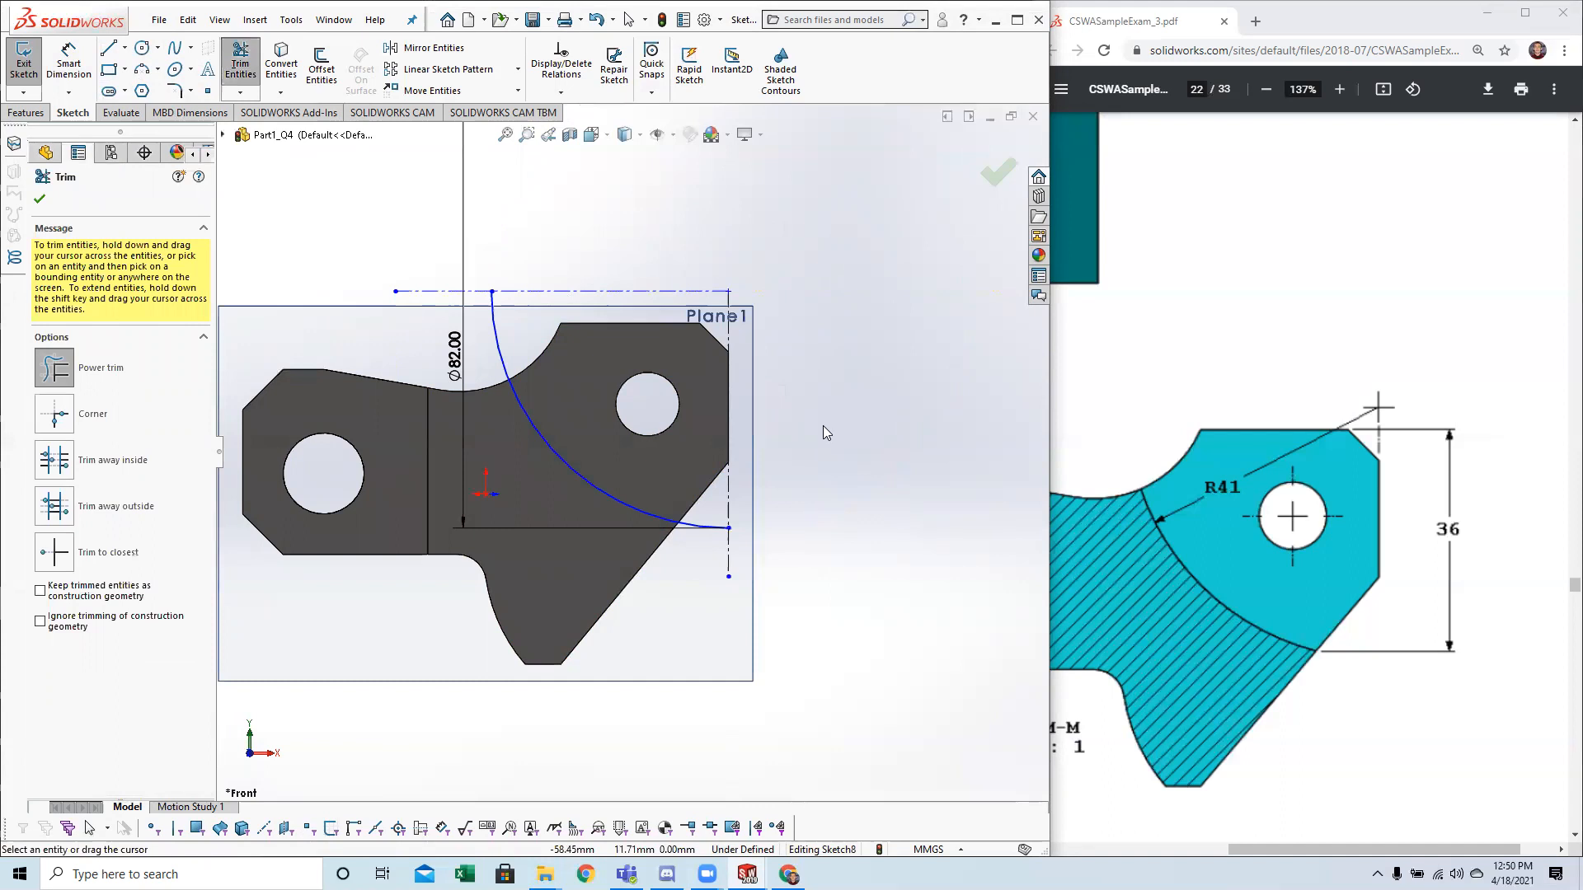
scroll(827, 426, down, 2)
key(Escape)
Delete the vertical and horizontal centerlines, keeping only the quarter arc.
mouse_move(665, 575)
mouse_down()
mouse_move(588, 576)
mouse_move(664, 555)
mouse_up()
key(Escape)
click(665, 535)
key(Delete)
click(409, 236)
key(Delete)
Make the arc's lower endpoint coincident with the part's sloped right edge.
scroll(592, 584, down, 1)
scroll(522, 545, up, 2)
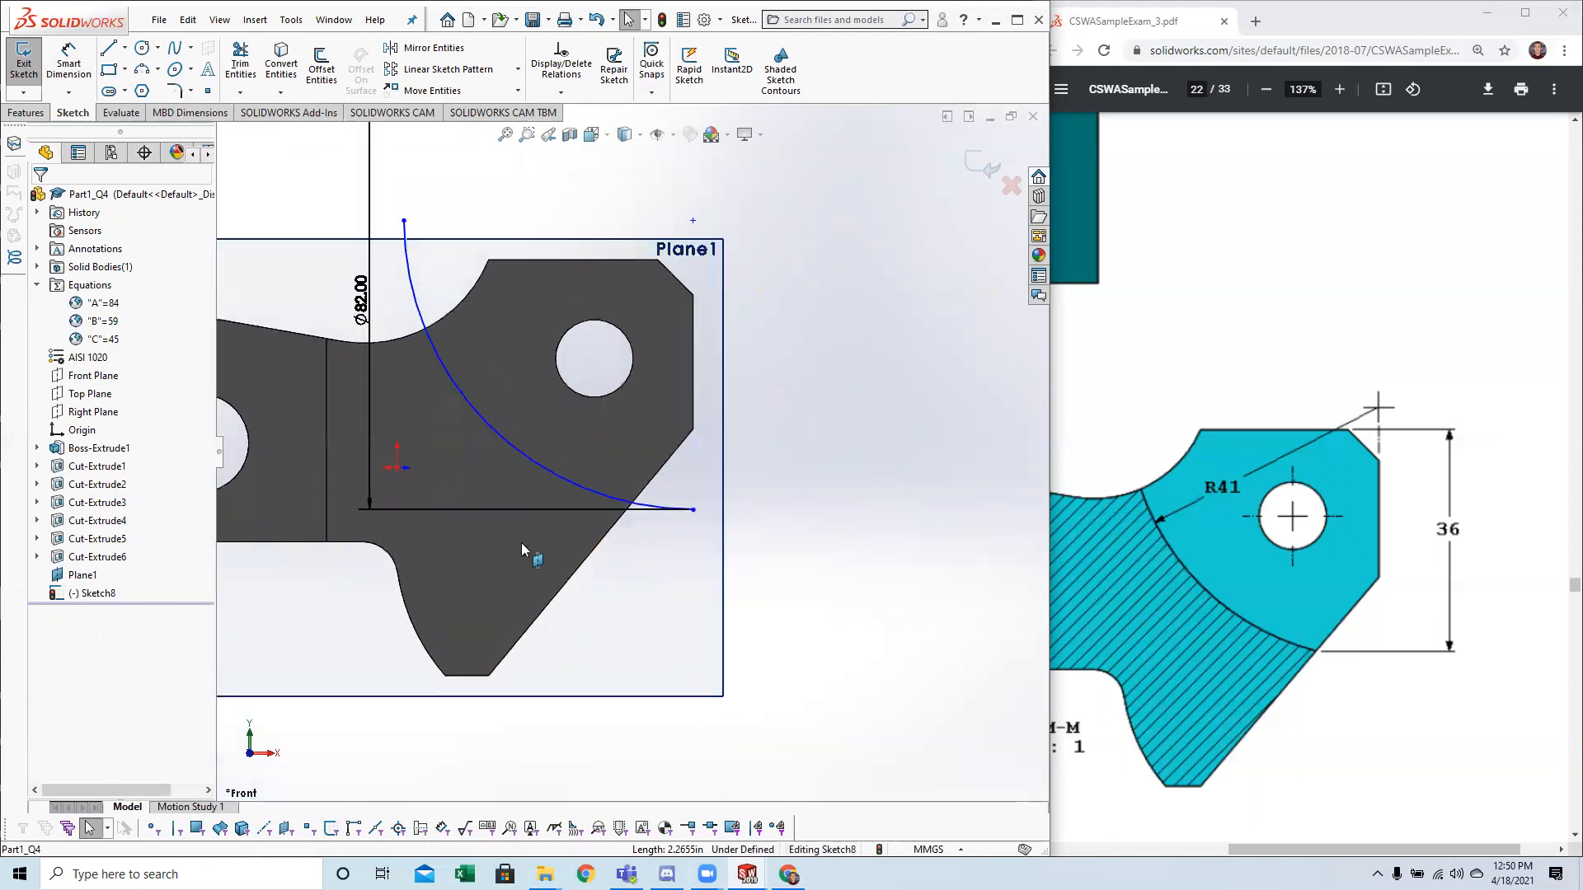
scroll(561, 487, down, 1)
scroll(586, 443, up, 2)
click(733, 478)
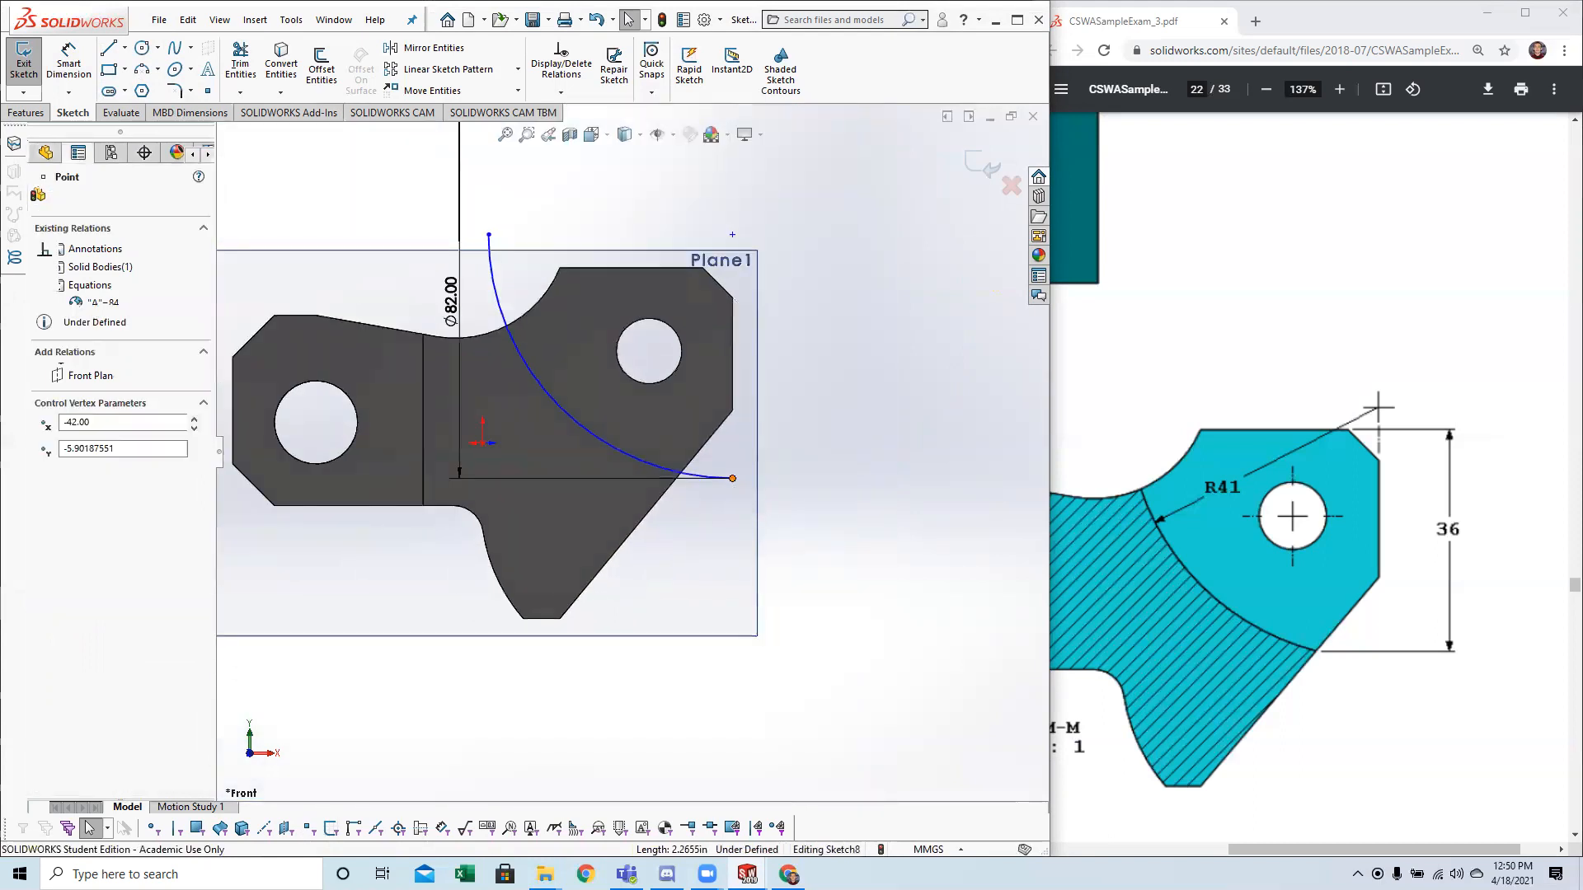
ctrl+click(672, 489)
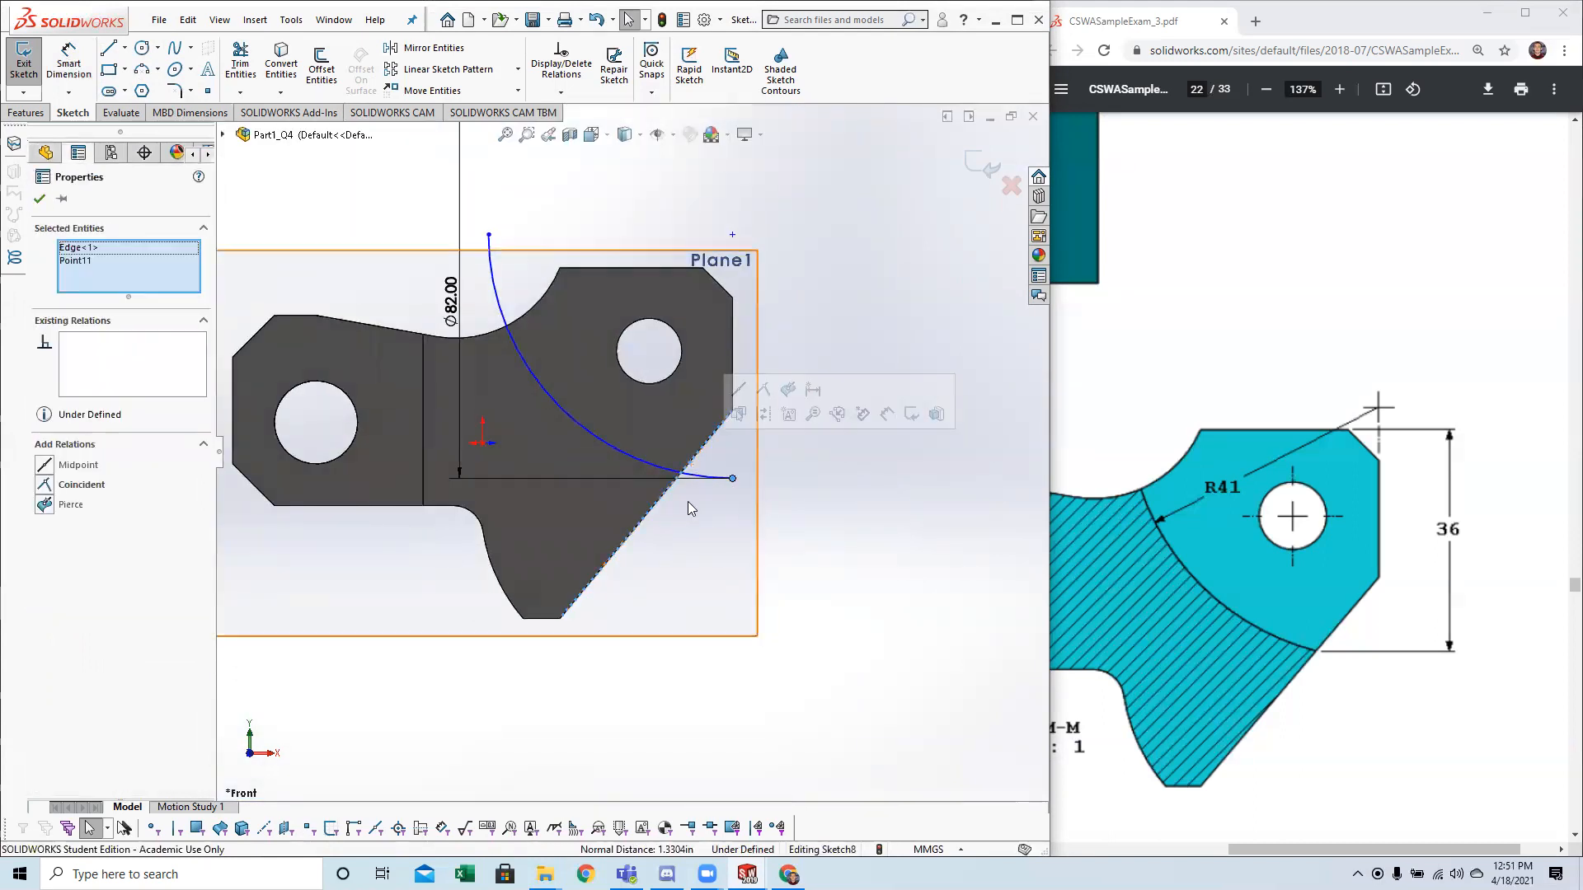
click(82, 485)
key(Escape)
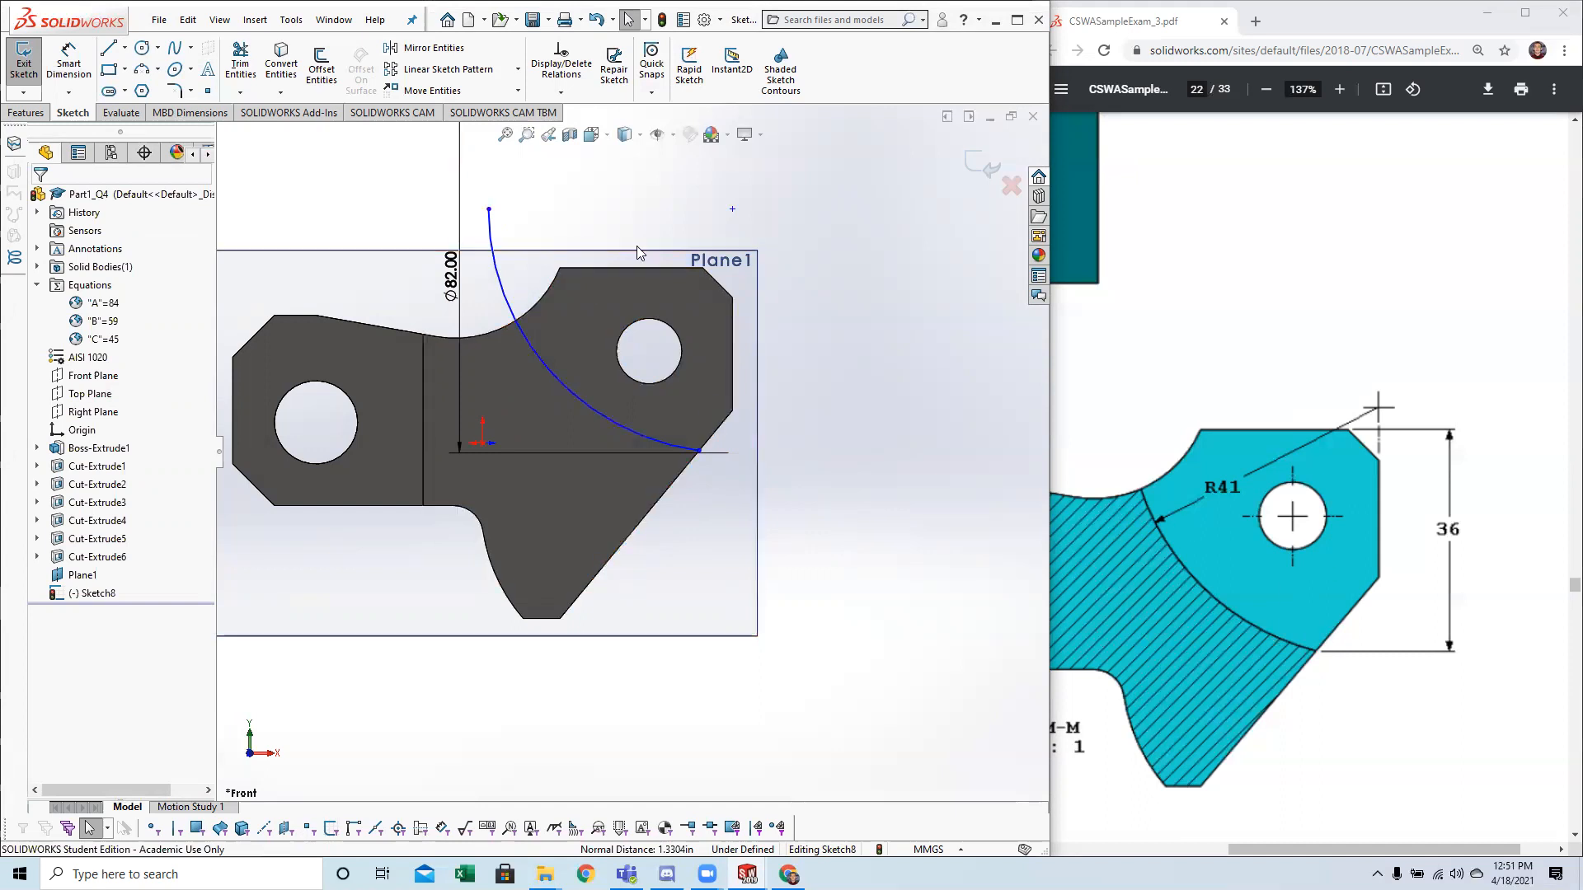
Dimension the arc's lower endpoint 36 mm vertically from the part's top edge.
click(68, 59)
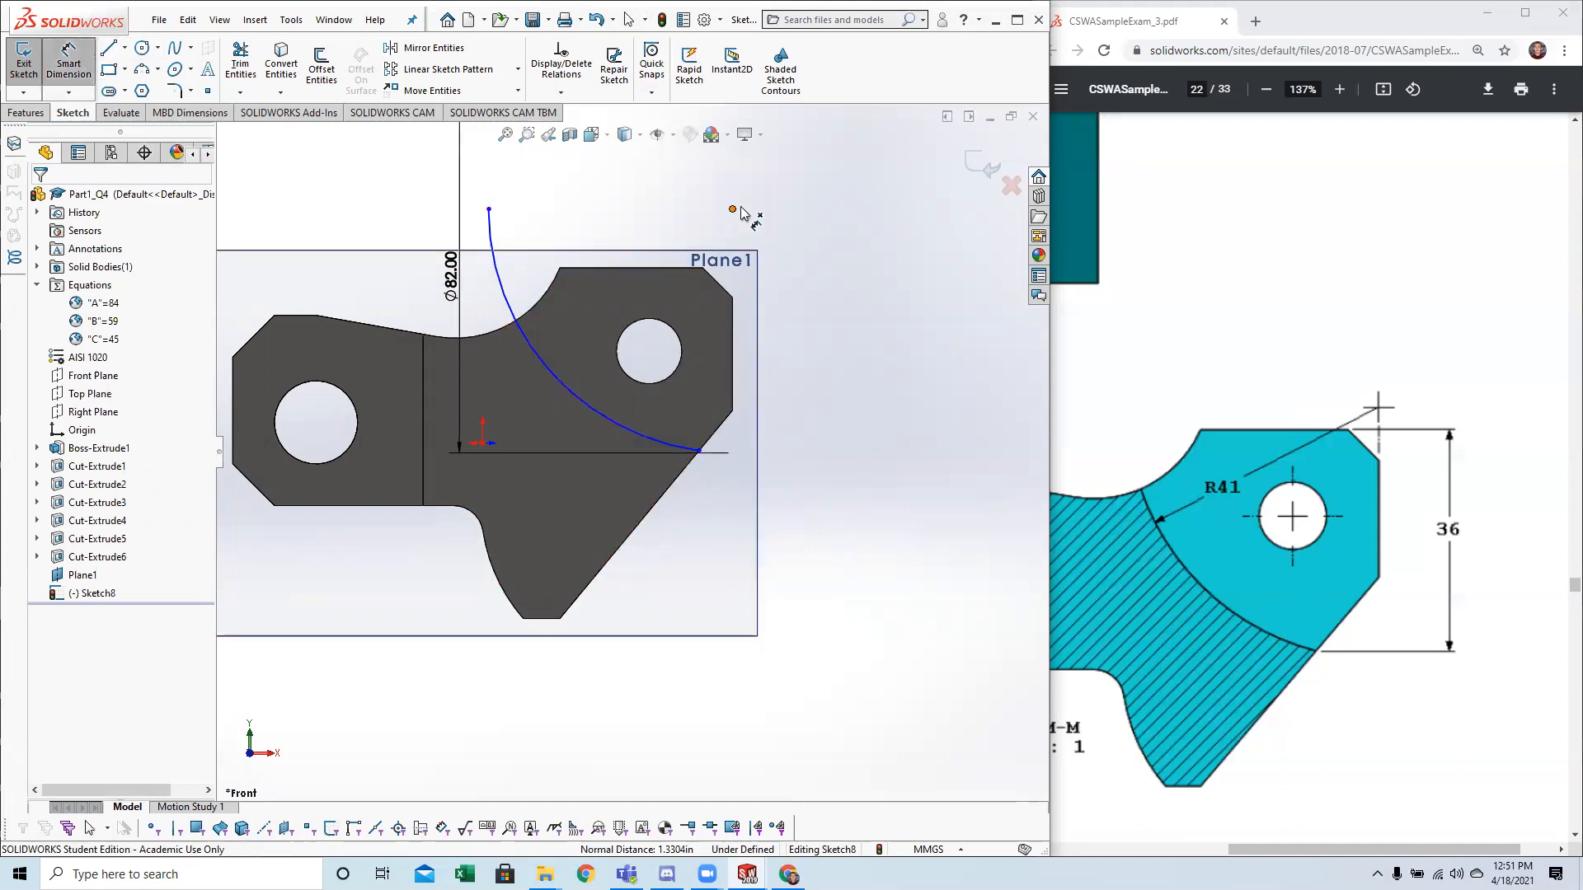
click(699, 452)
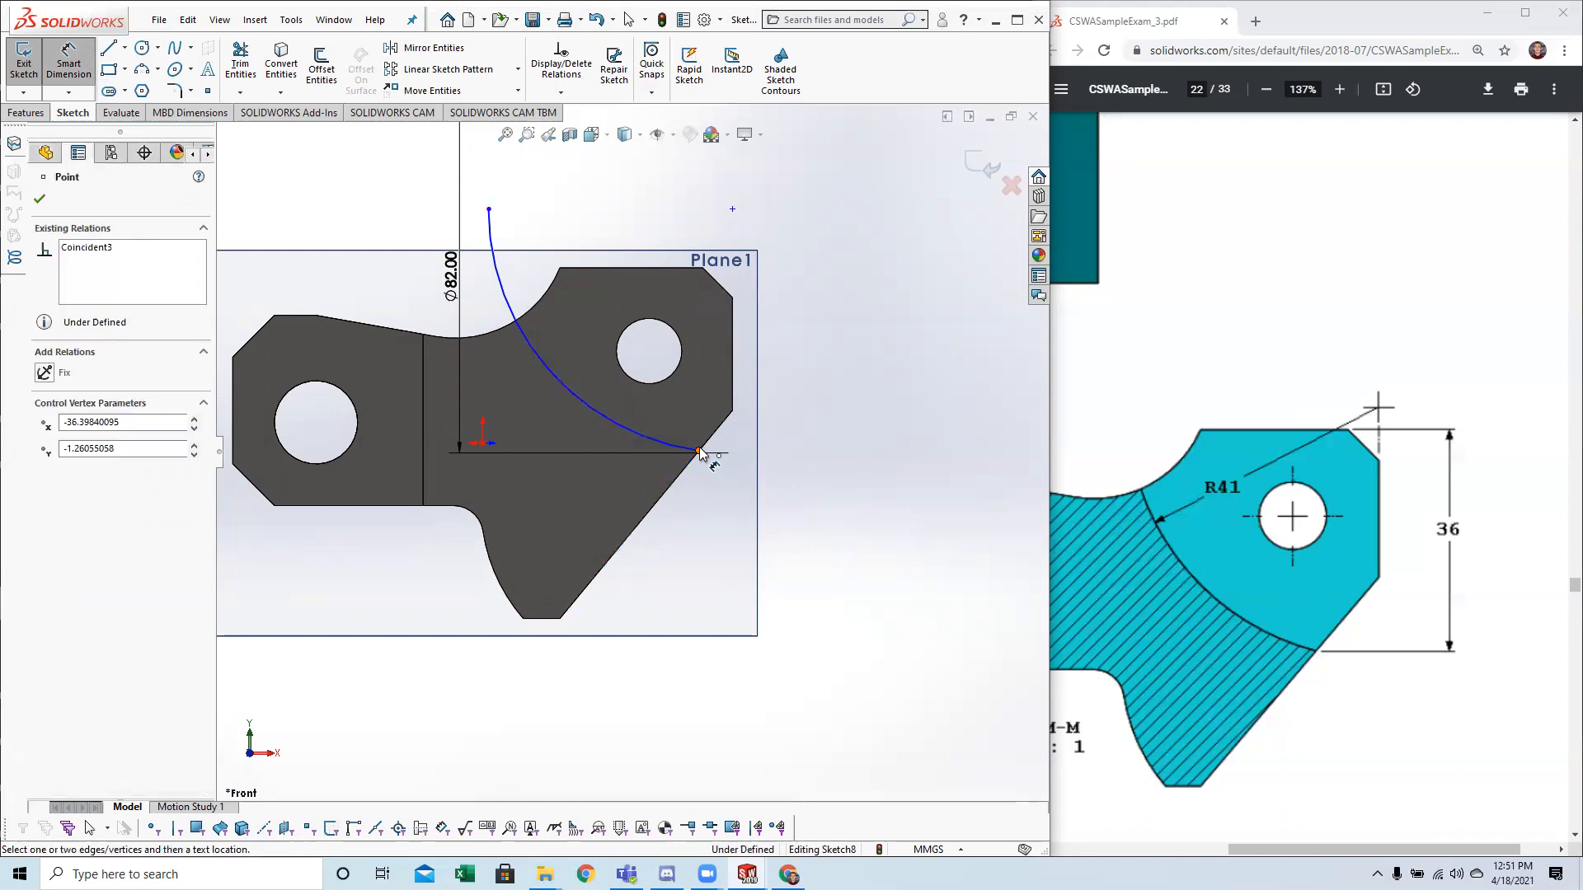
click(668, 270)
click(868, 364)
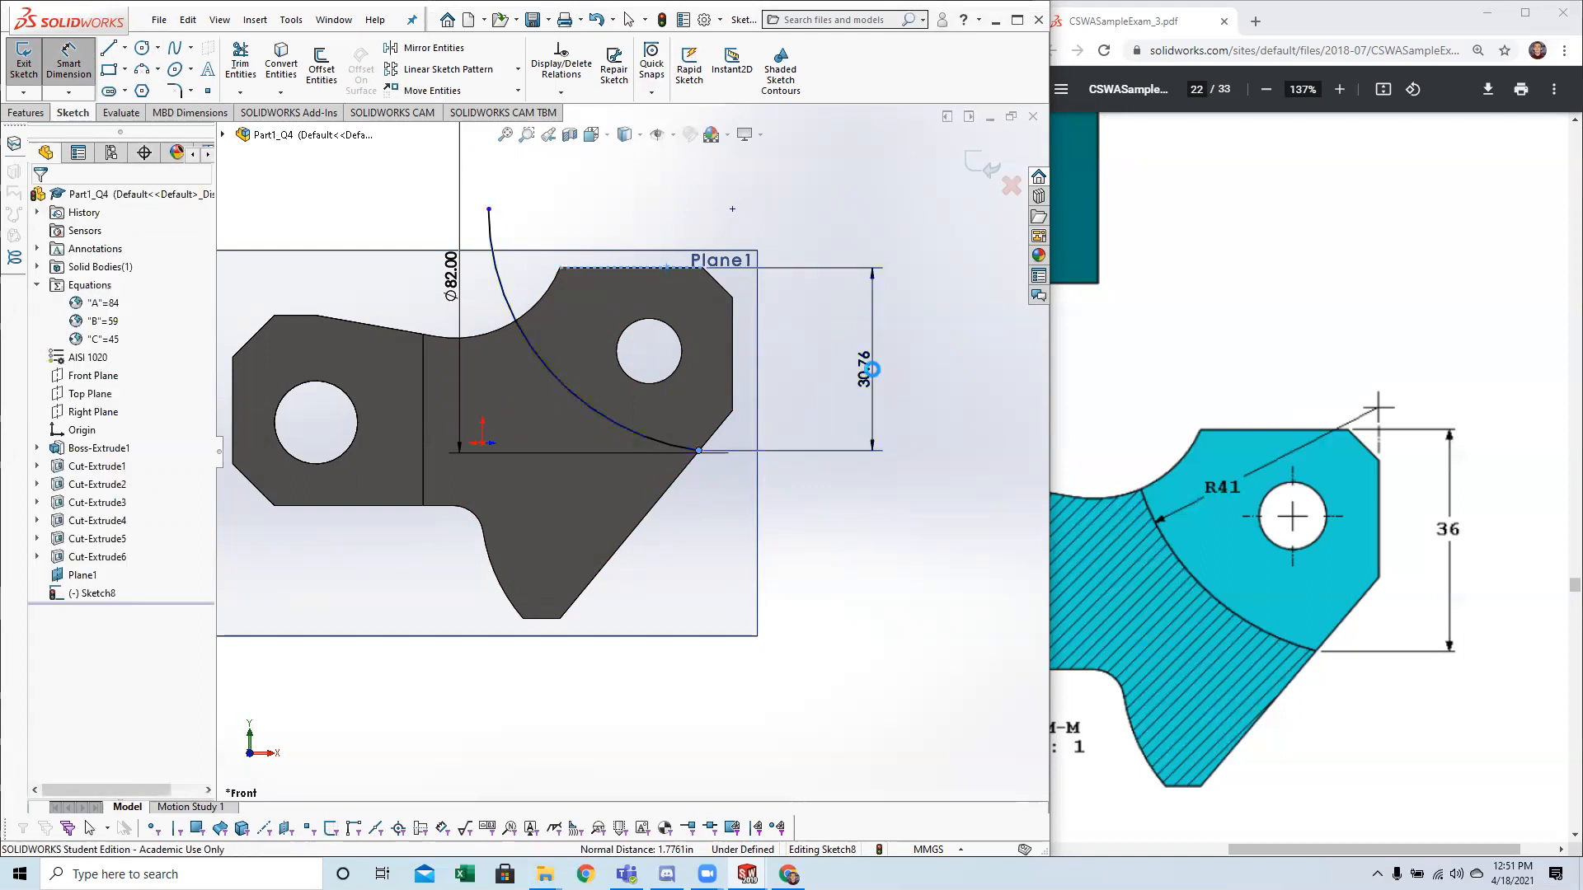
text(36)
key(Return)
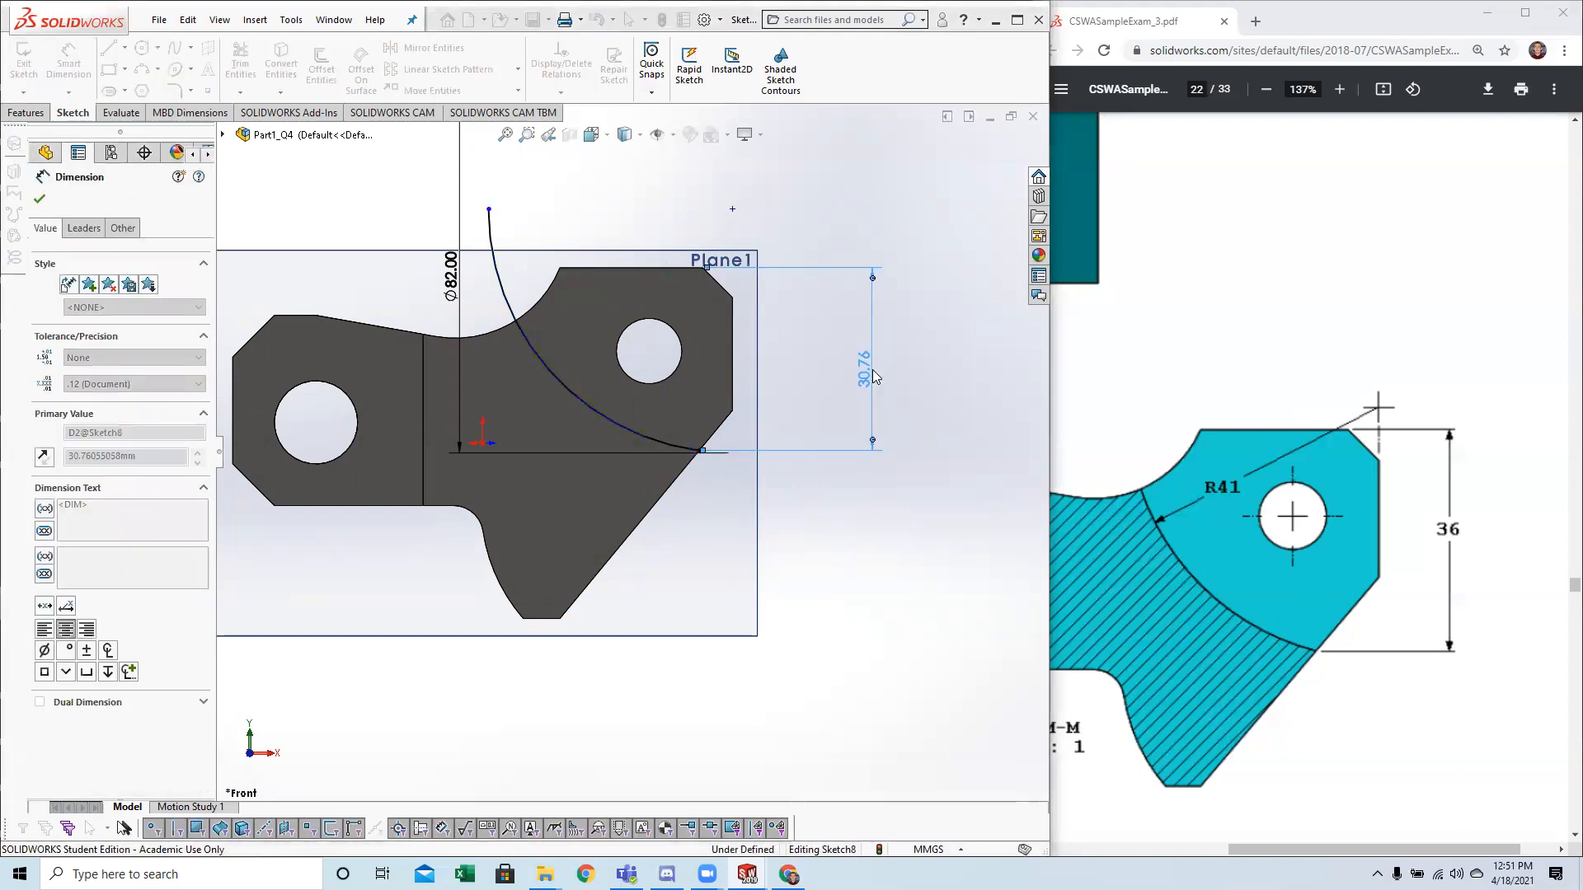
key(Escape)
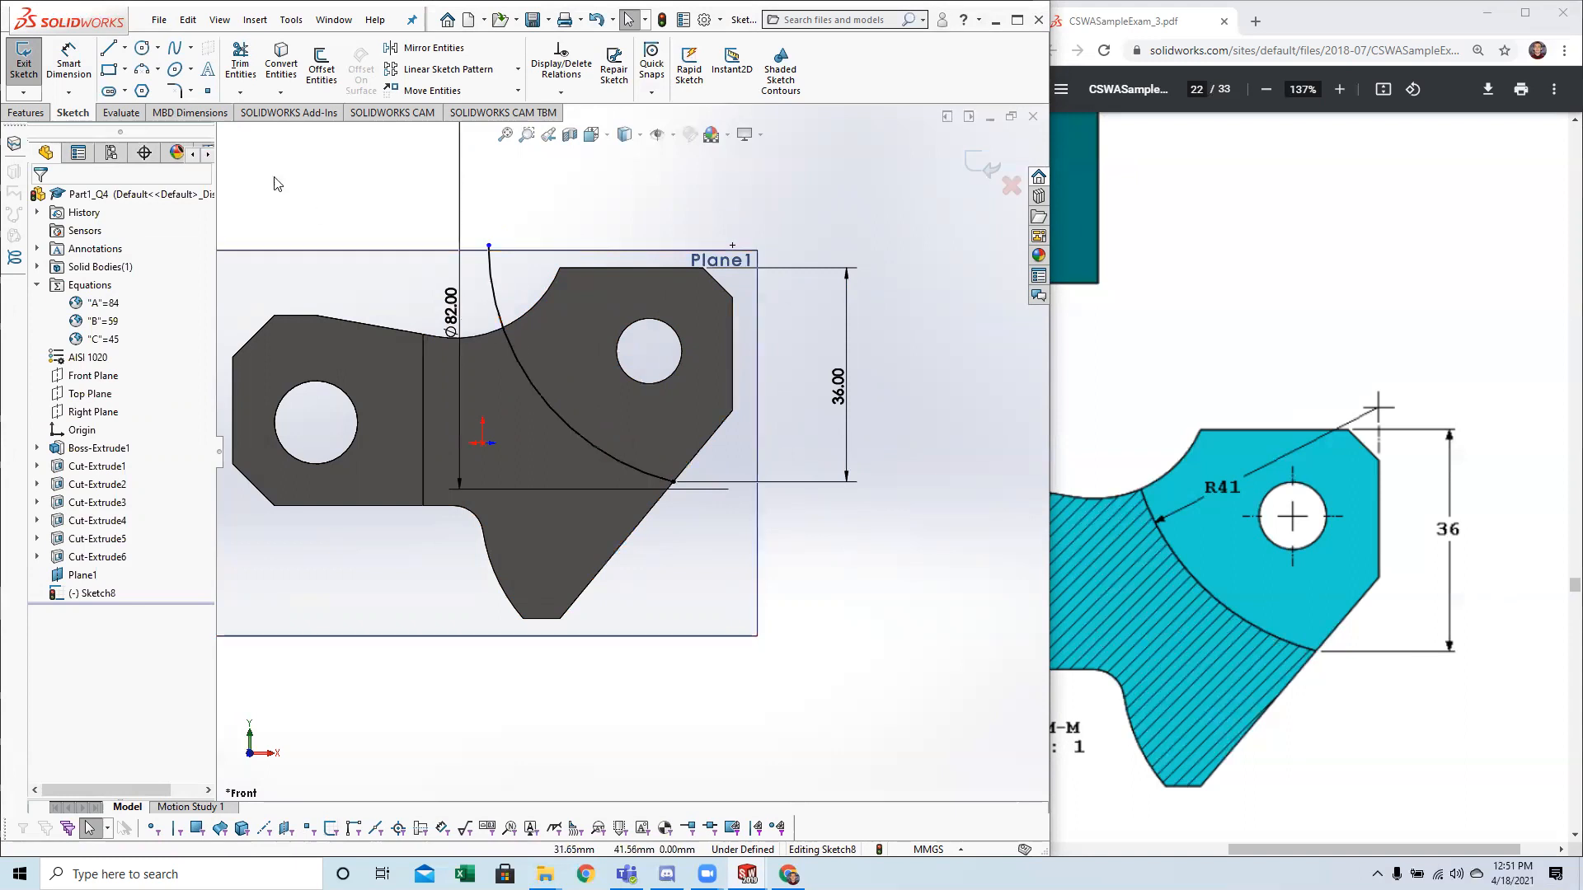
Try to trim away the part of the arc that extends above the part's concave upper edge.
click(512, 324)
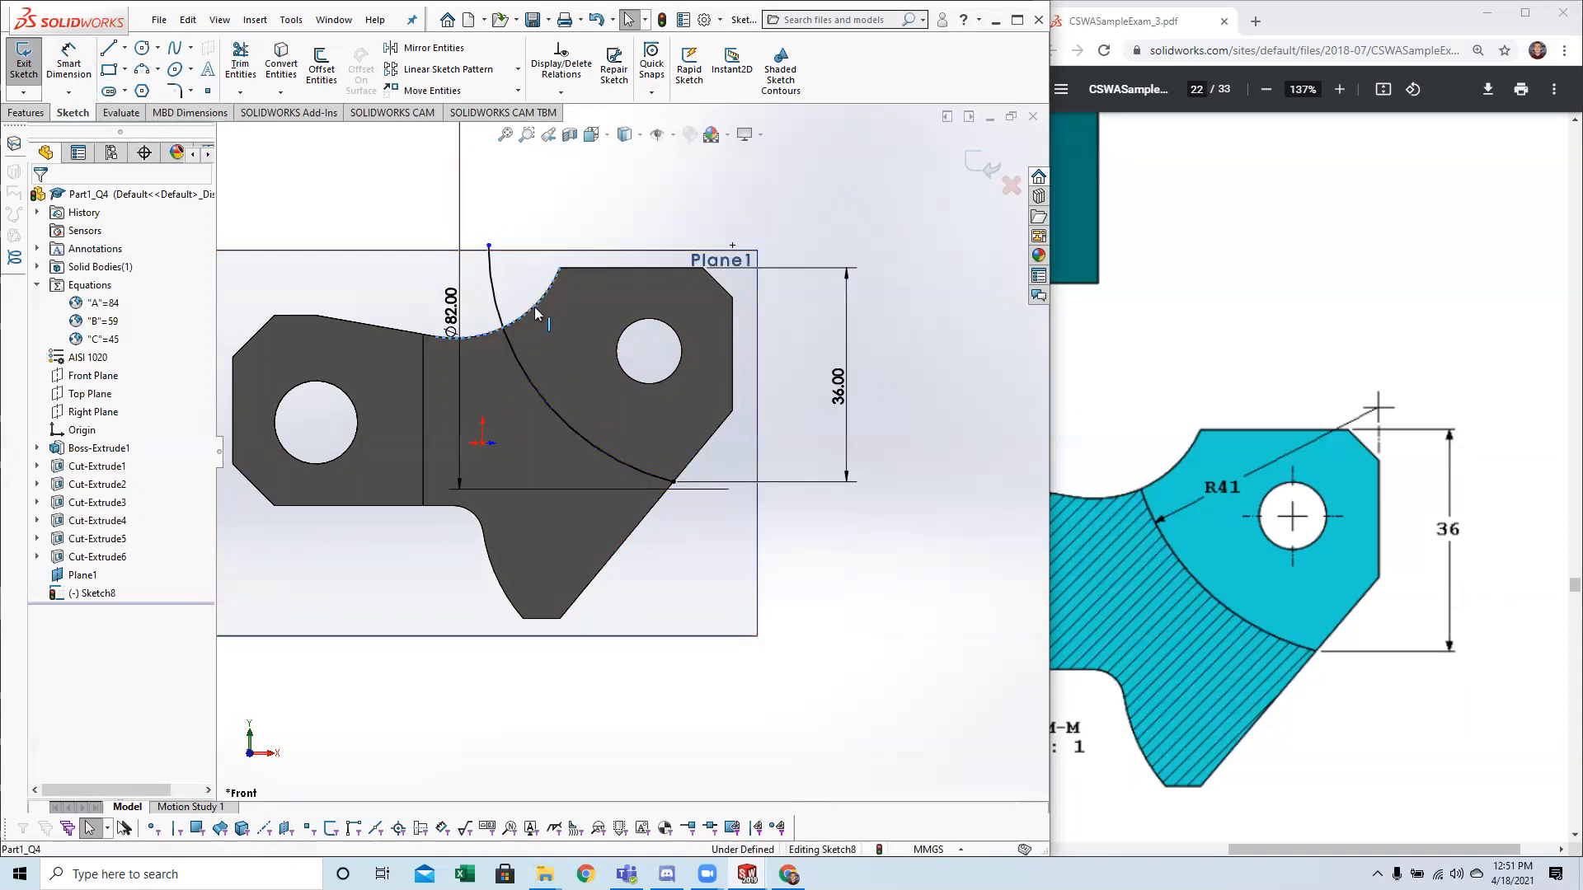
ctrl+click(491, 289)
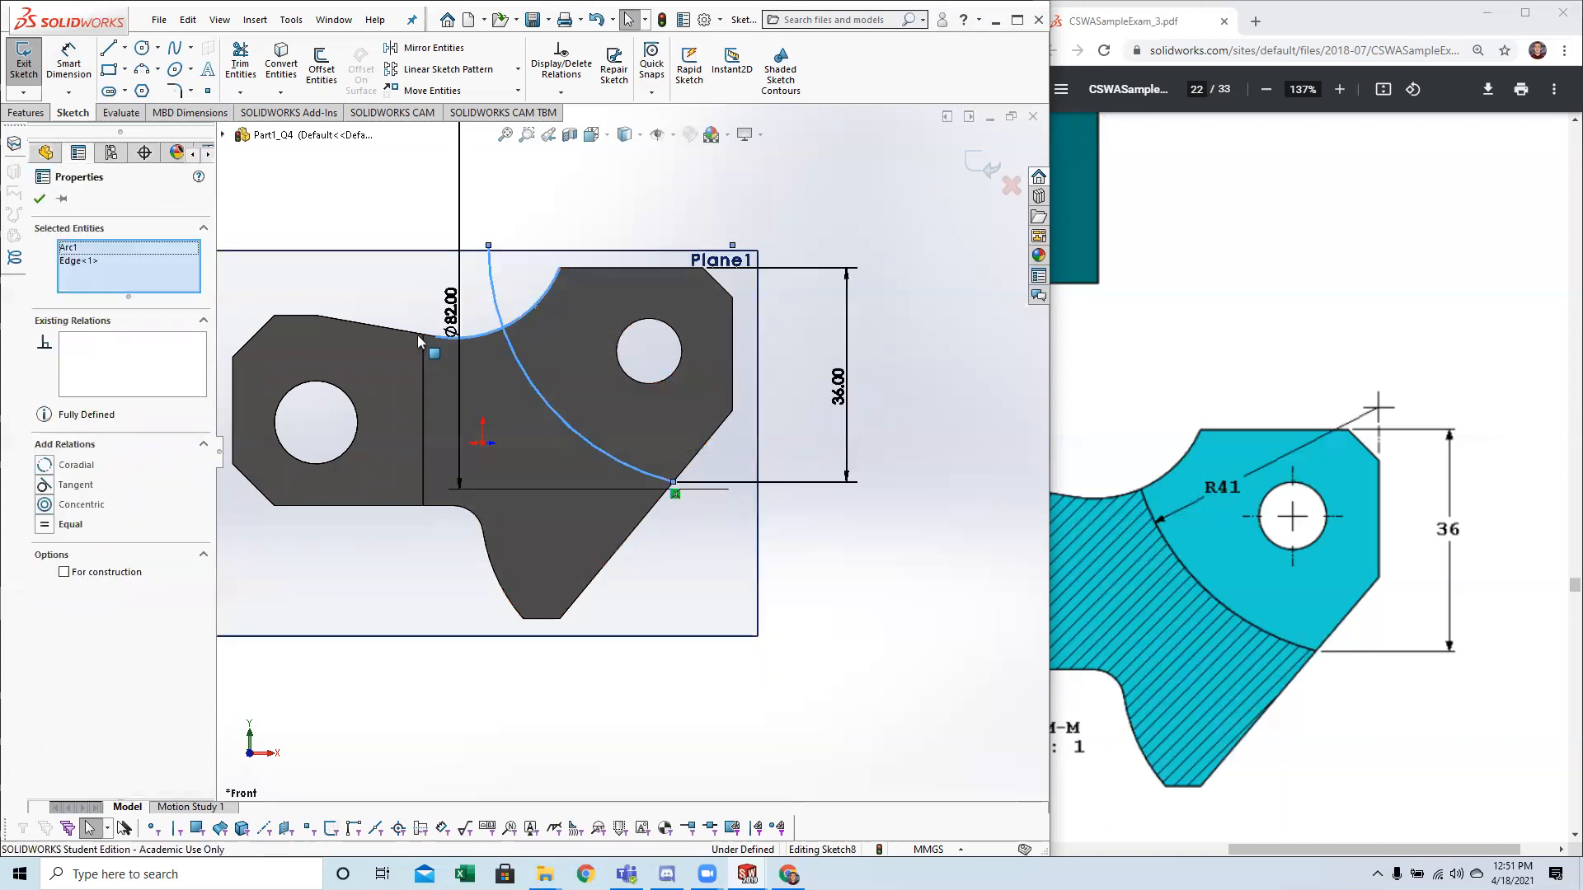
click(240, 64)
drag(521, 266, 482, 305)
key(ctrl+z)
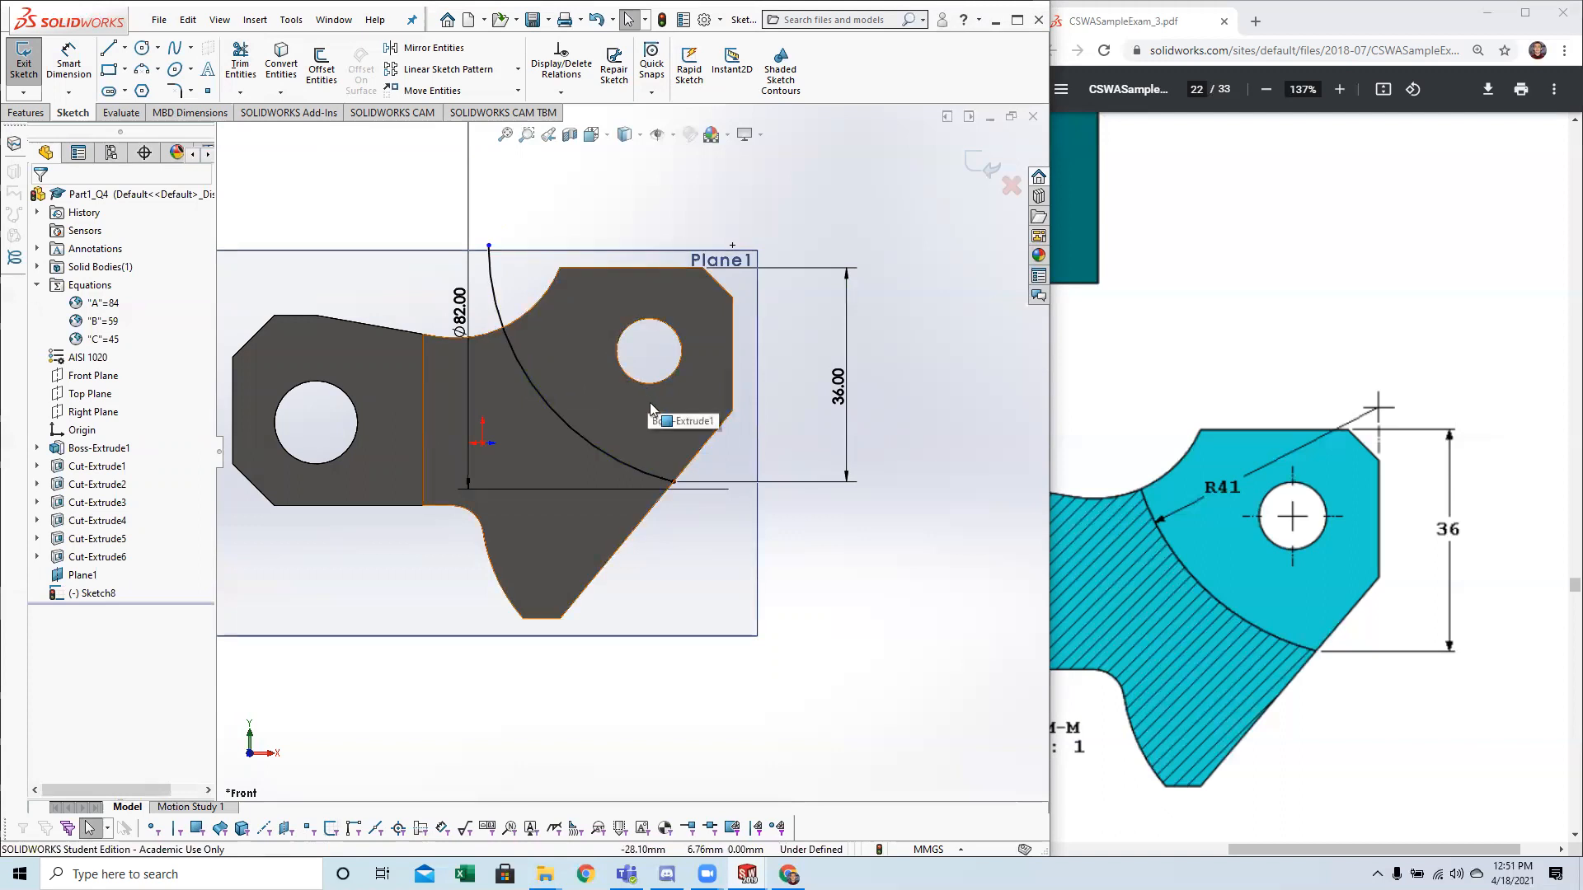
key(l)
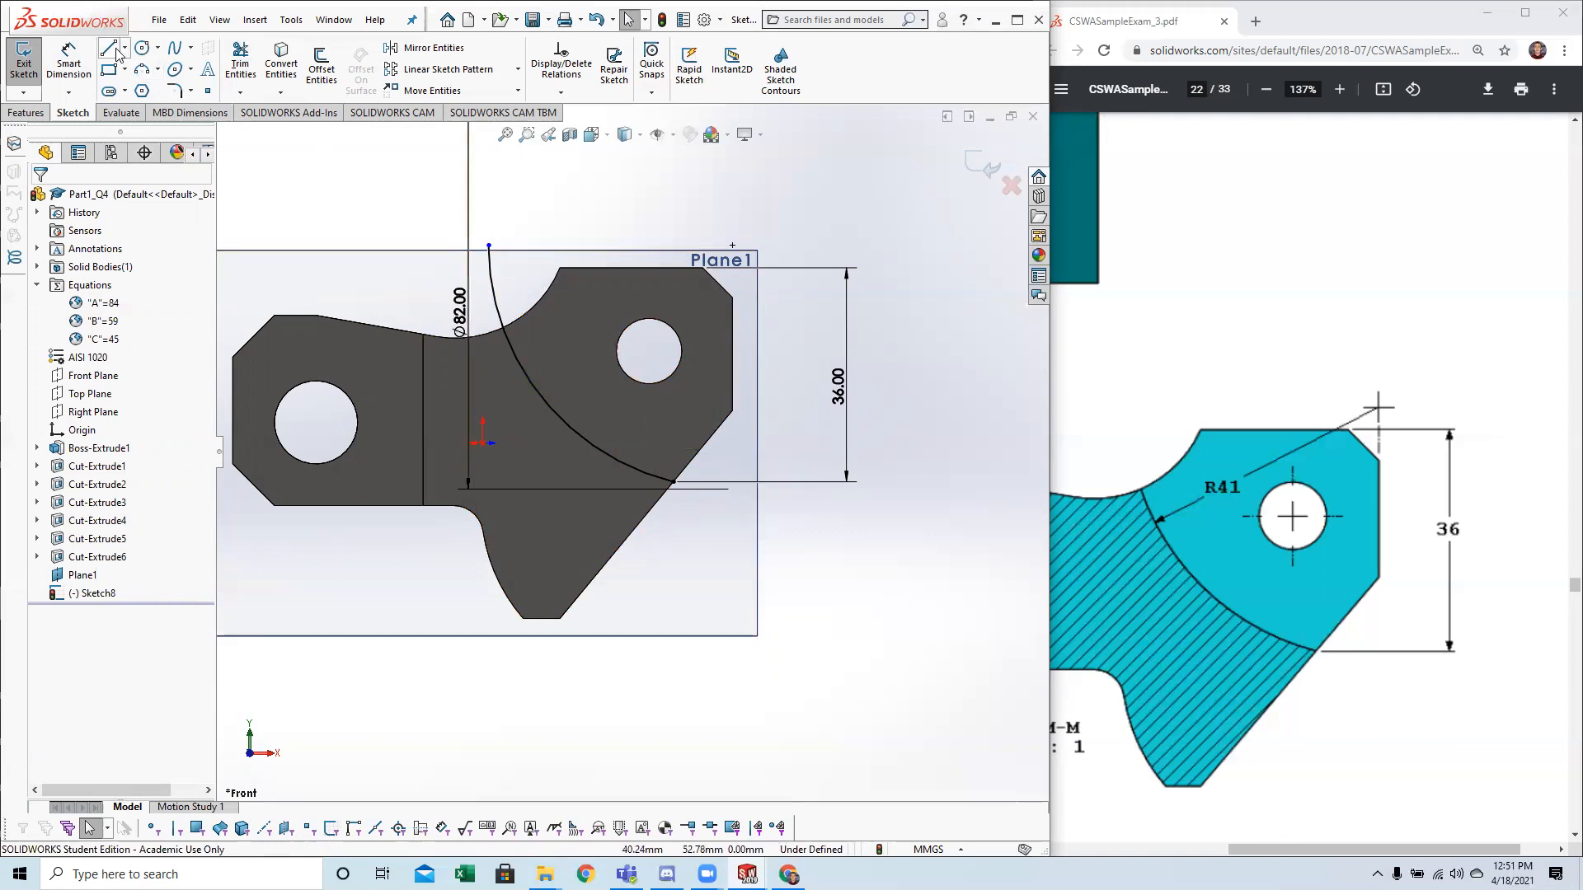
key(Escape)
Try to extend the arc into a full circle by moving its free upper endpoint around to its lower end.
middle_drag(901, 448, 821, 417)
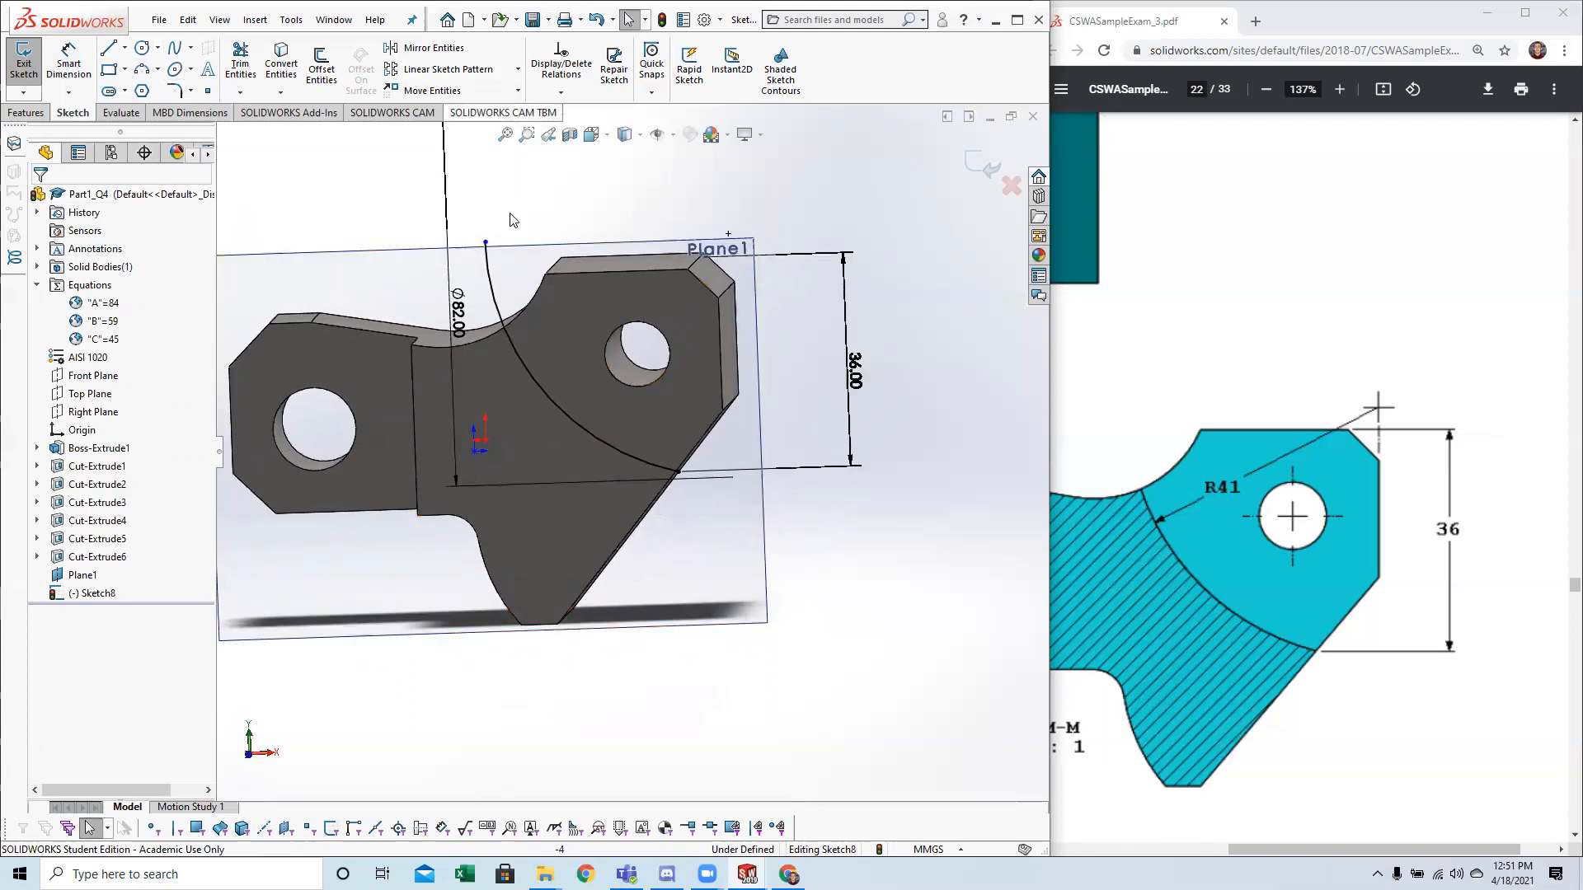
drag(485, 243, 490, 182)
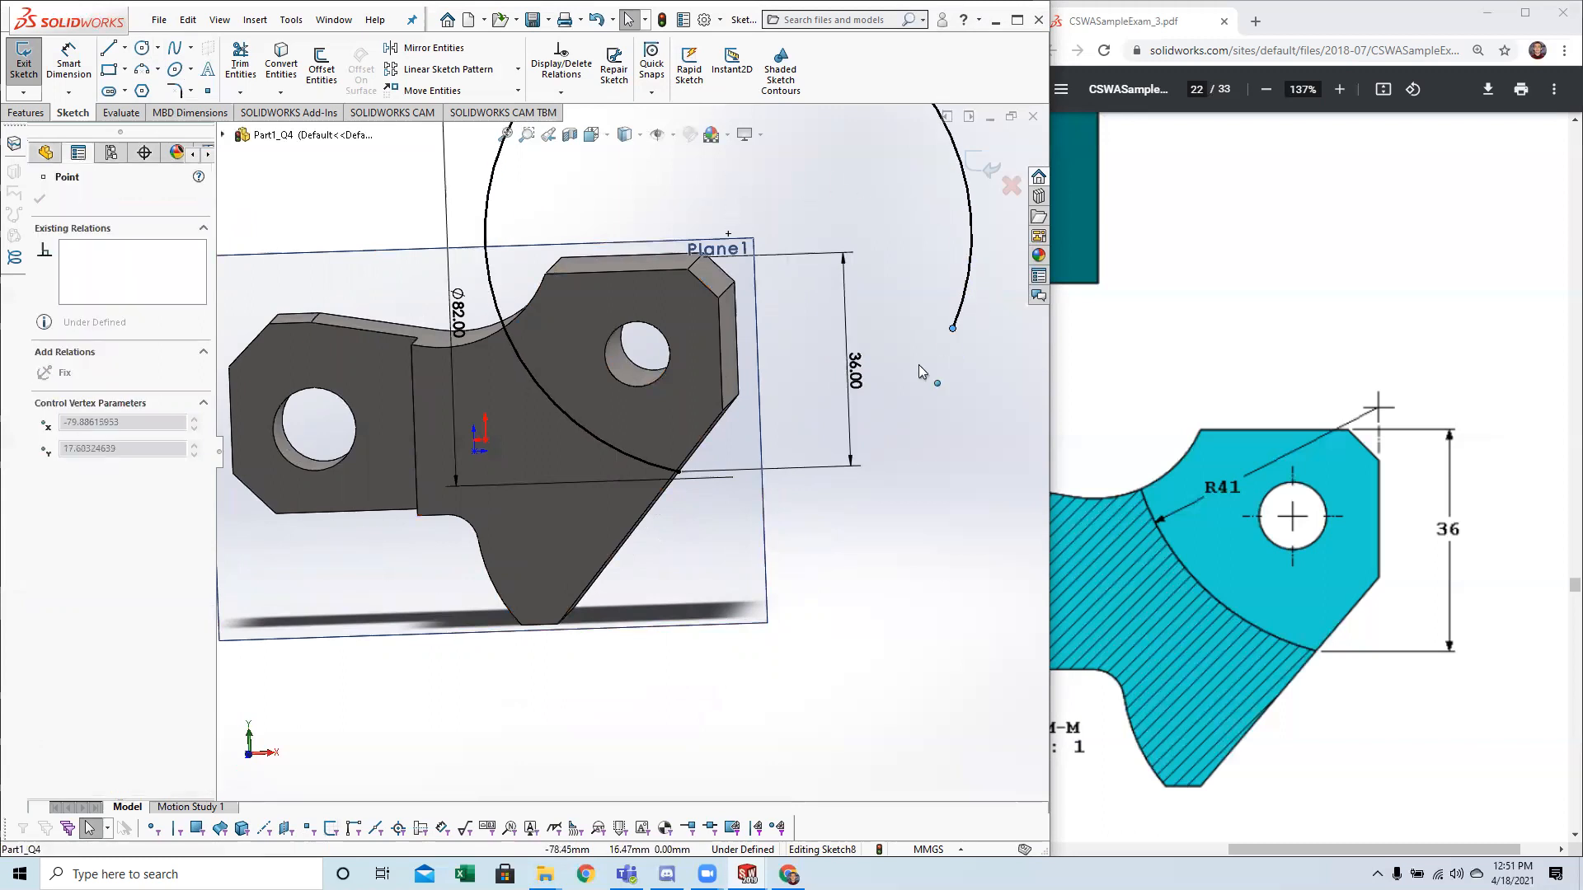
drag(695, 471, 695, 473)
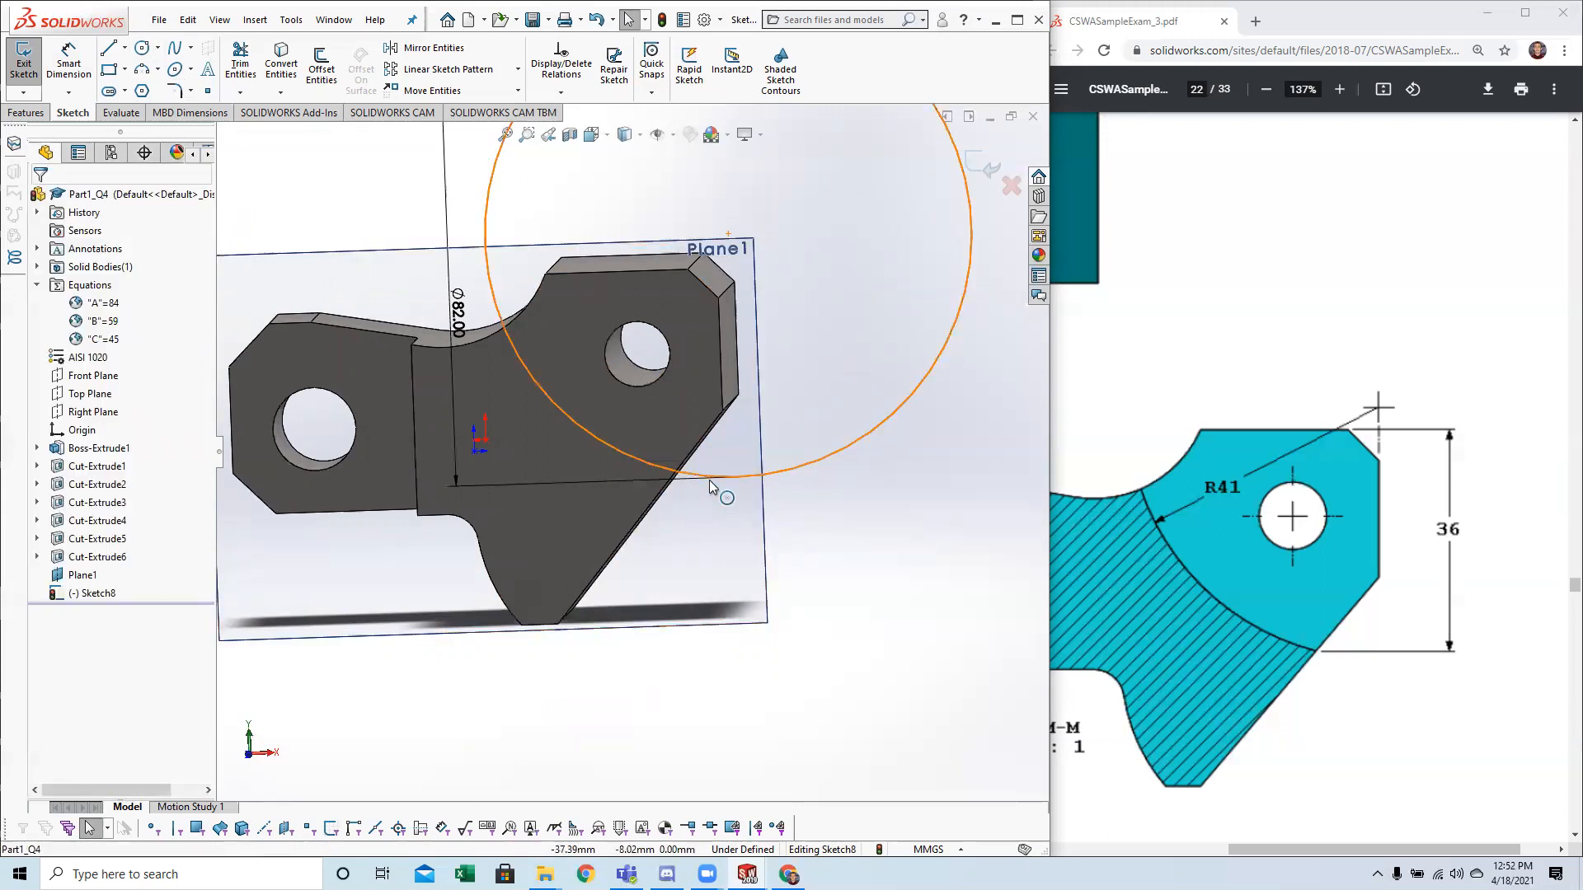
key(ctrl+z)
Try to convert the side faces around the part's upper right lobe into sketch entities.
scroll(701, 436, up, 1)
middle_drag(705, 440, 732, 416)
scroll(730, 402, down, 2)
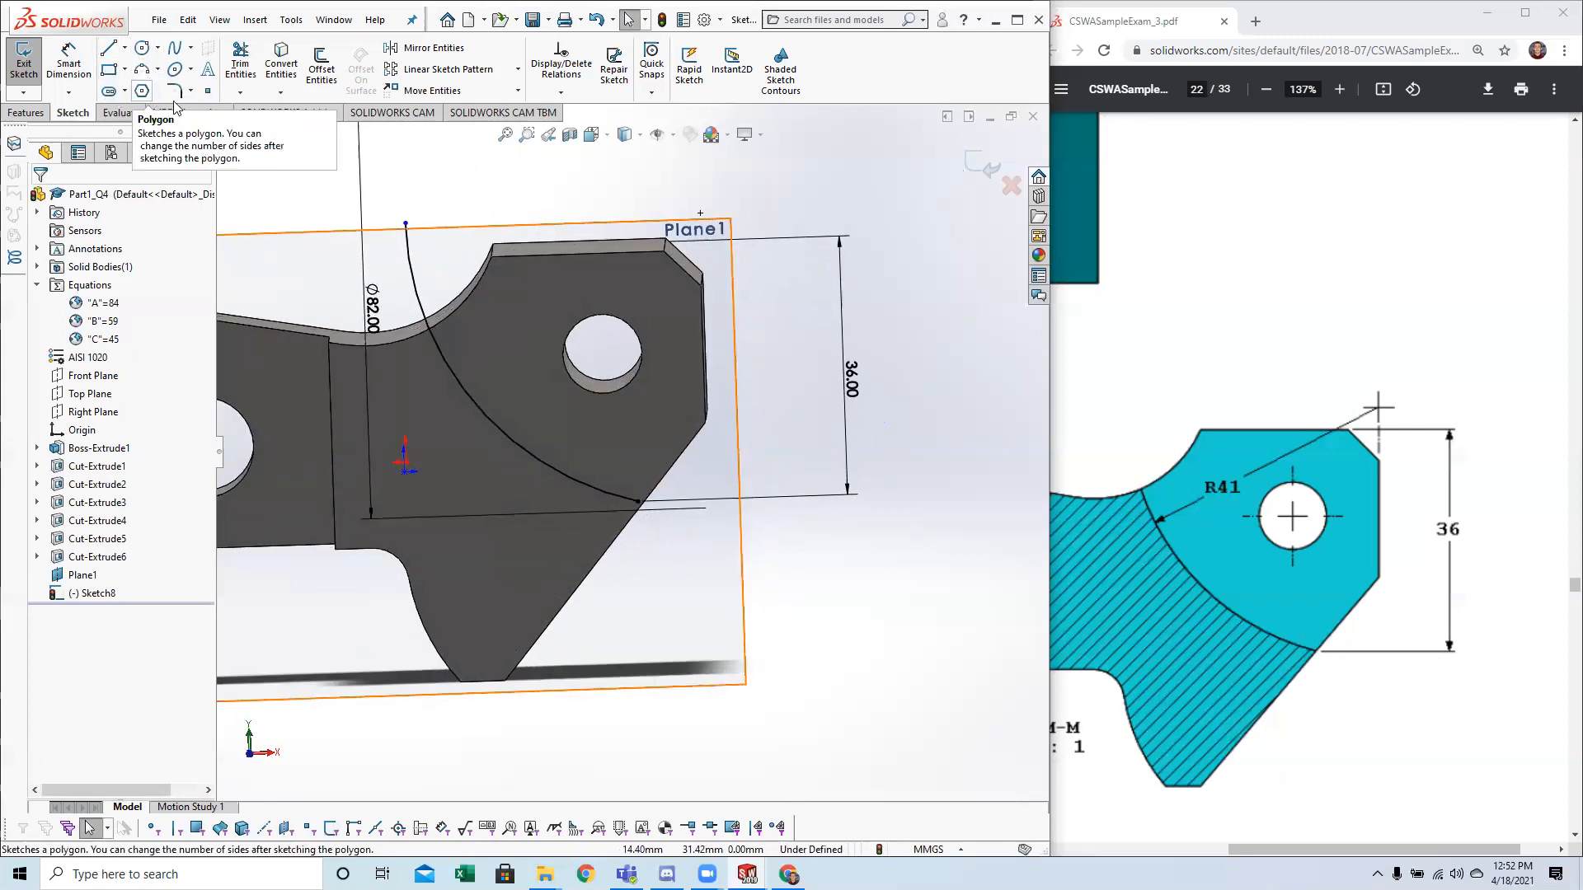
click(462, 307)
middle_drag(546, 284, 570, 248)
ctrl+click(581, 262)
ctrl+click(684, 257)
middle_drag(703, 350, 464, 125)
ctrl+click(676, 461)
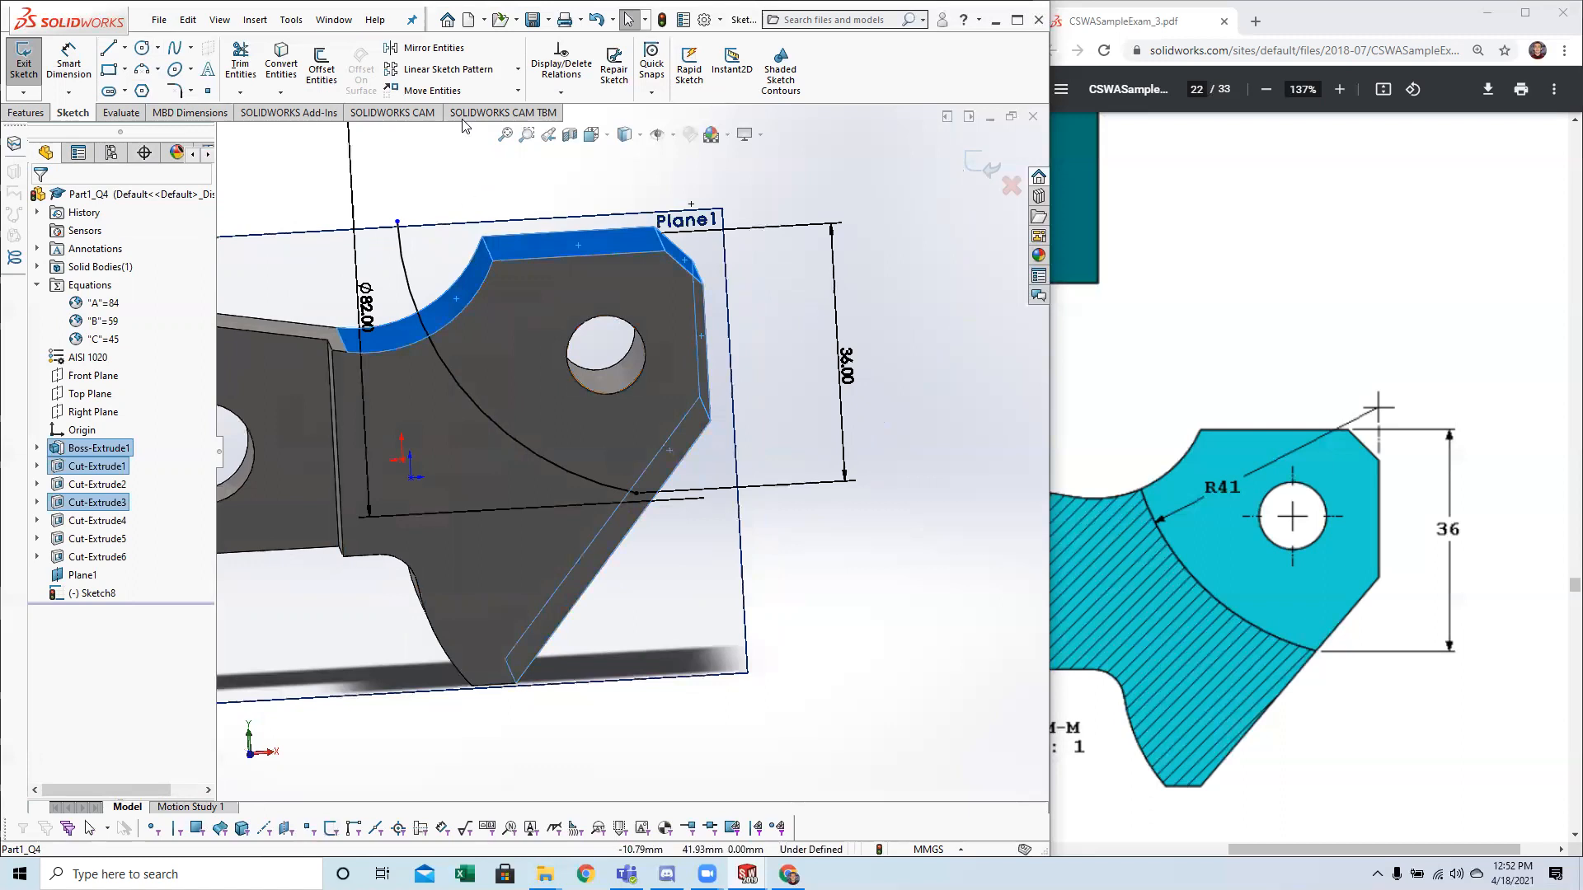
click(283, 68)
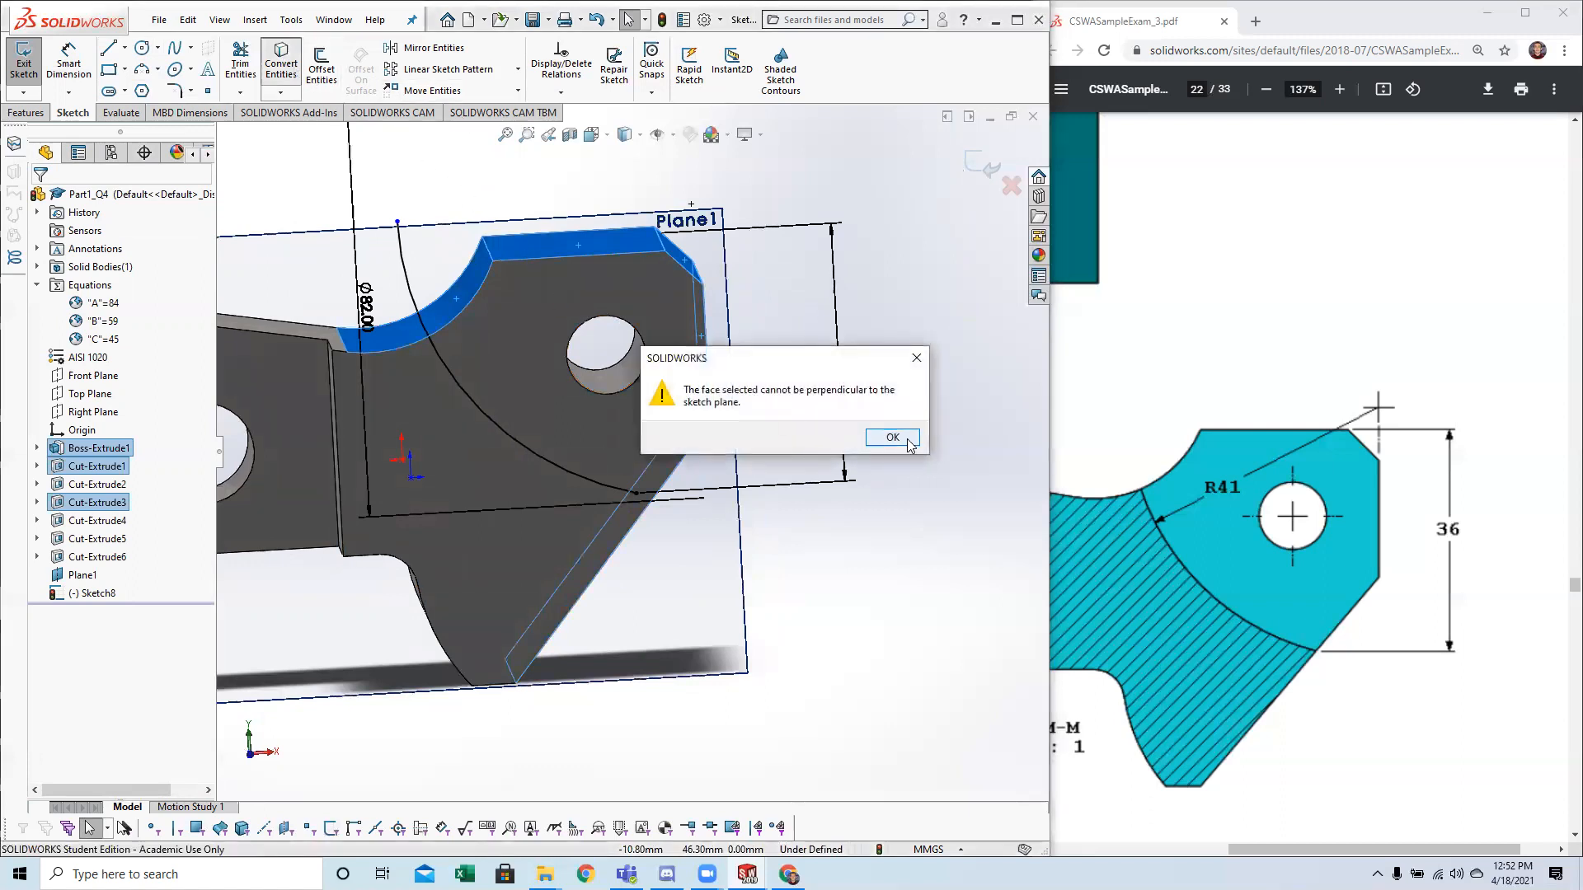
click(893, 438)
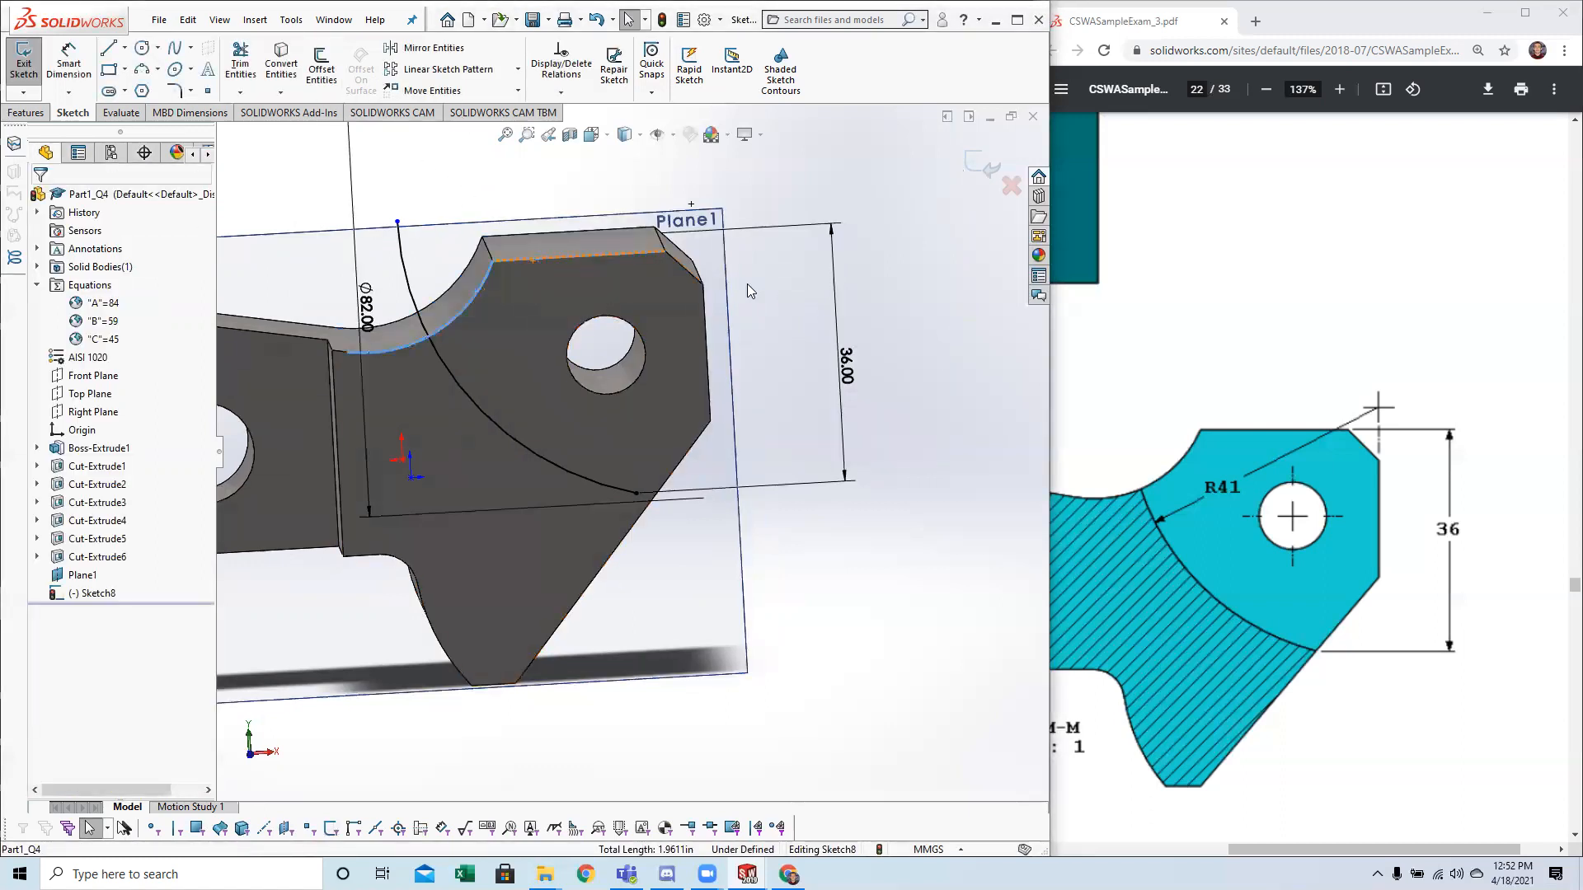
ctrl+click(687, 271)
middle_drag(683, 462, 672, 450)
click(461, 302)
ctrl+click(560, 250)
mouse_move(595, 324)
middle_down()
mouse_move(577, 329)
mouse_move(591, 327)
middle_up()
key(Escape)
Convert the part's concave upper edge, top edge and upper right chamfer edge into sketch entities.
click(463, 286)
middle_drag(464, 286, 527, 309)
key(space)
key(Escape)
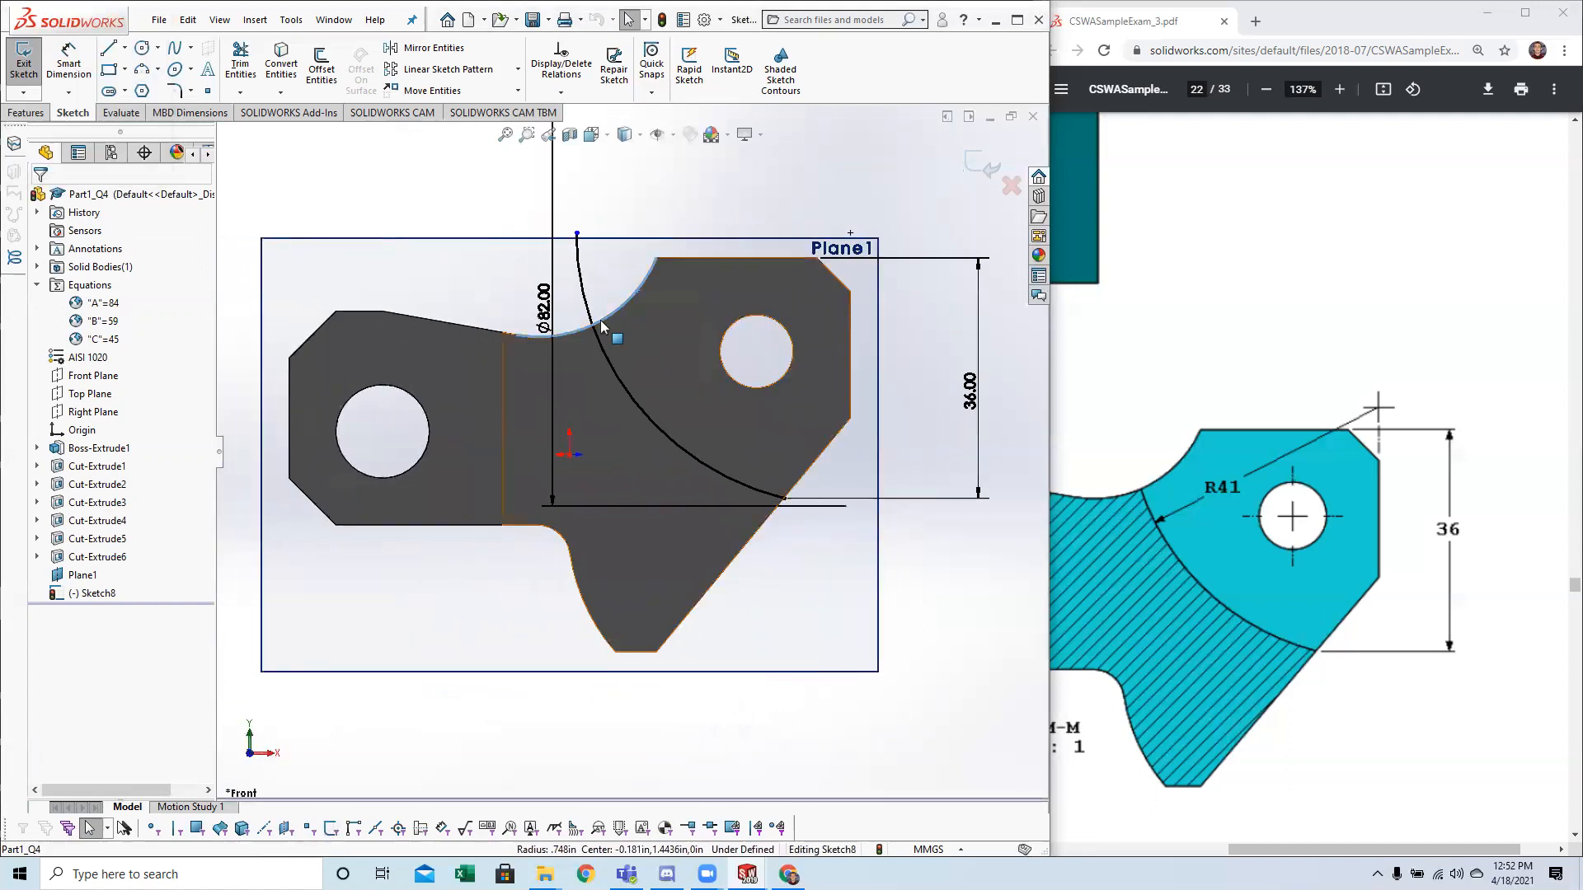
click(283, 66)
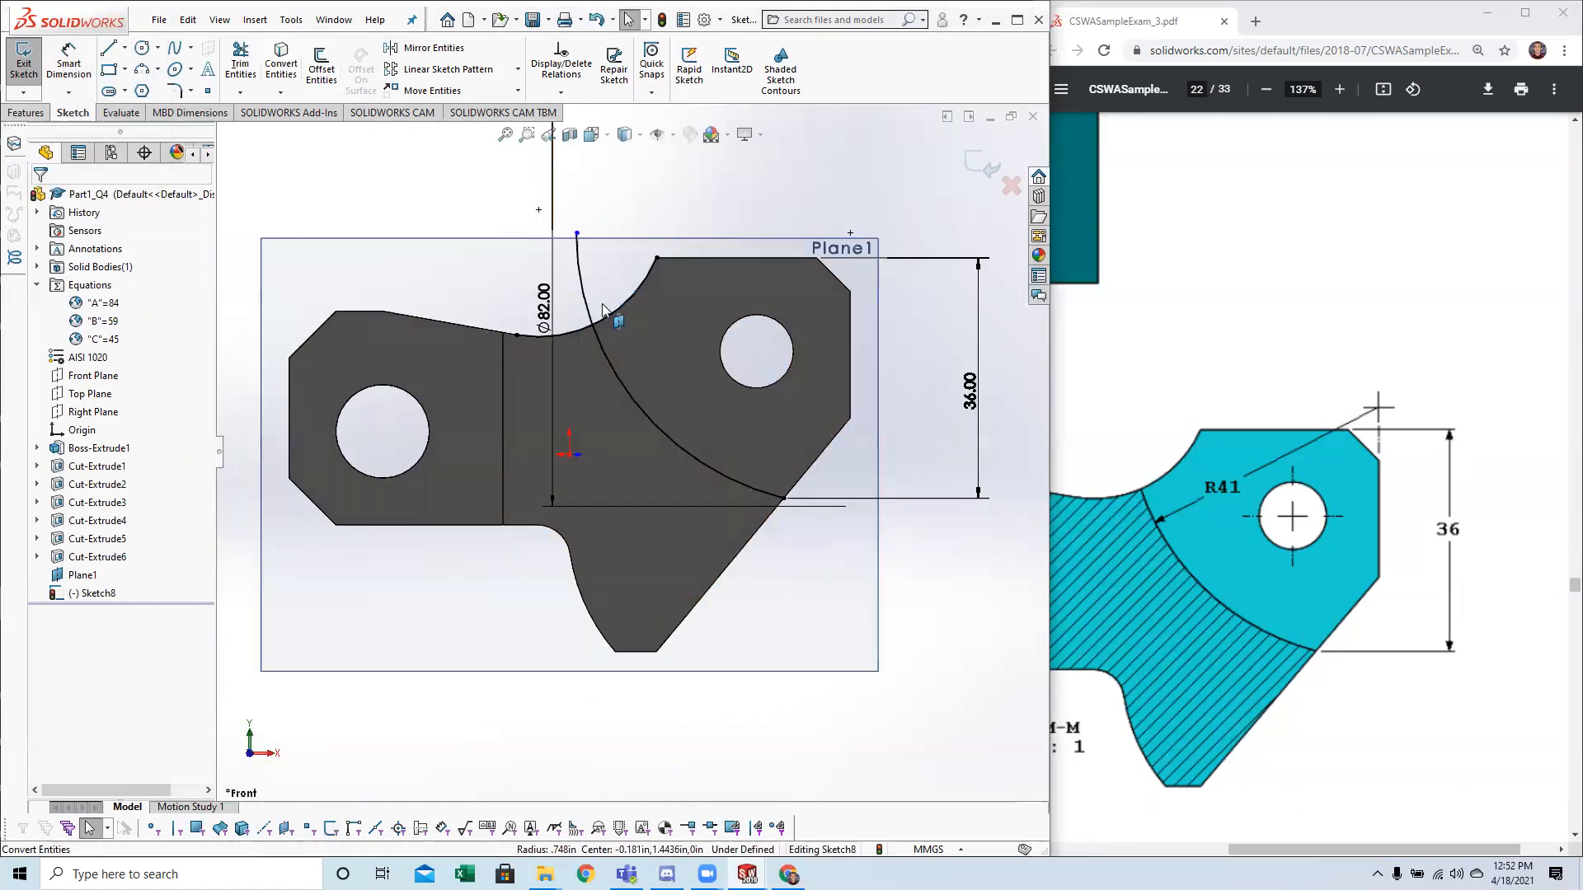
click(644, 288)
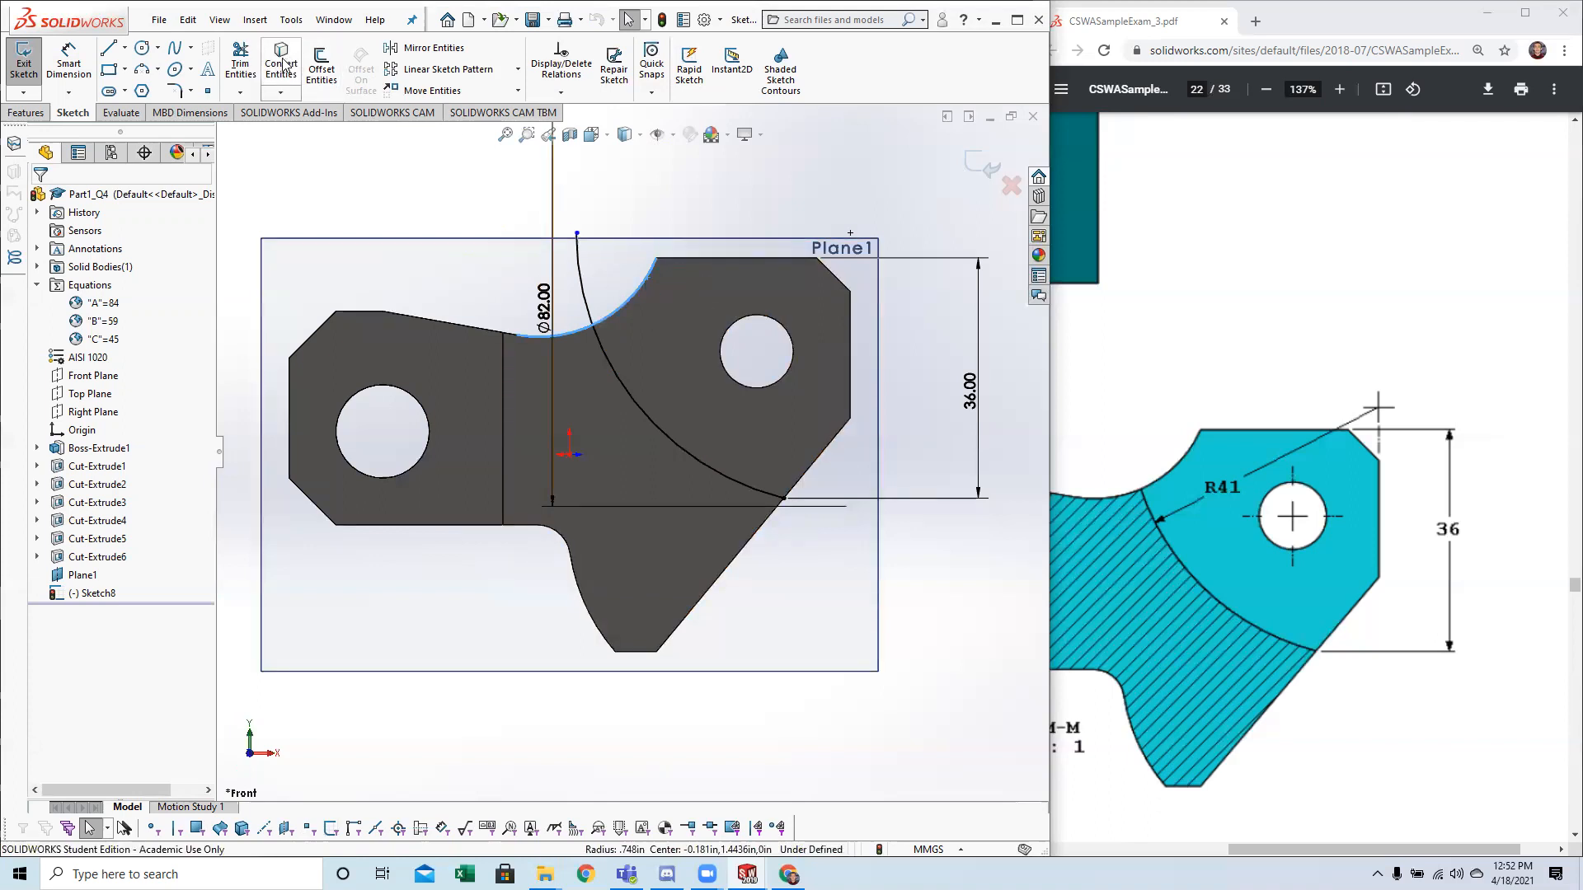
click(685, 258)
click(281, 62)
click(835, 276)
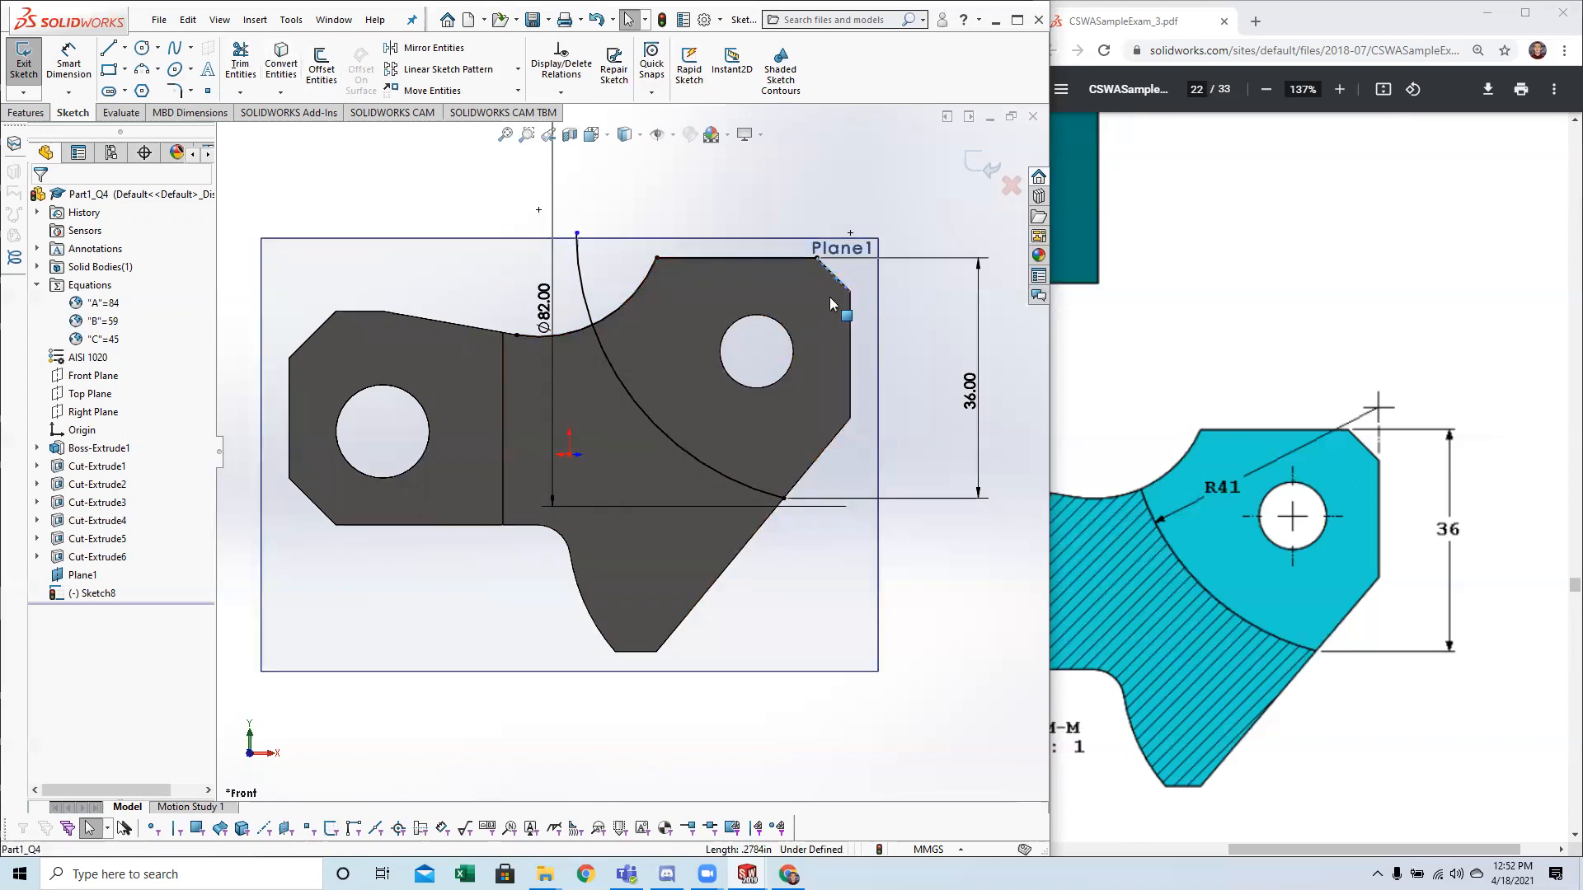
click(282, 62)
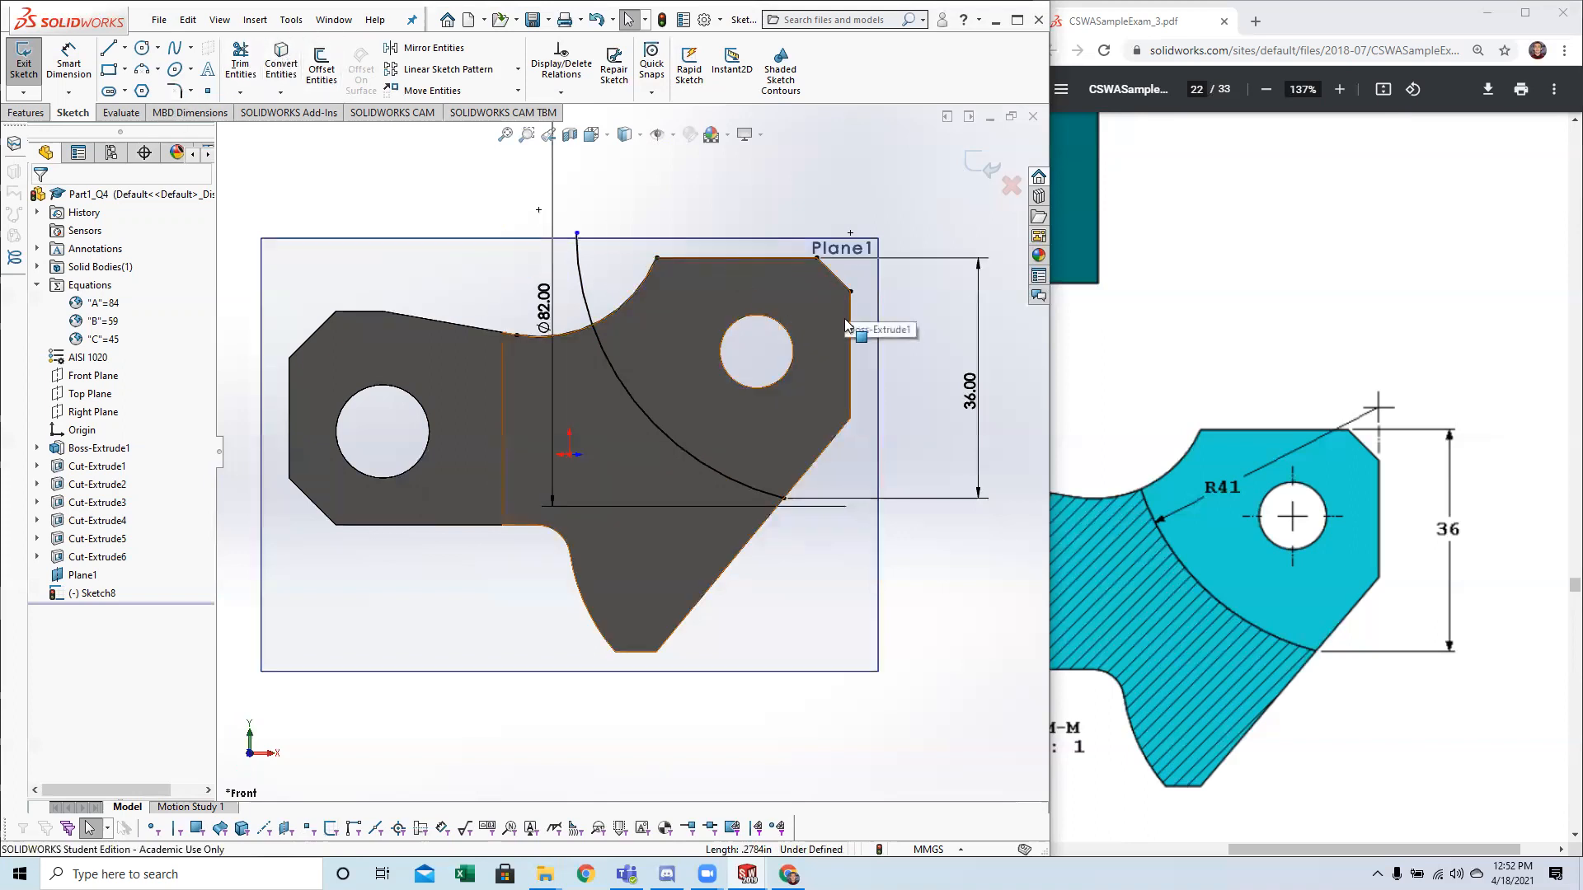
Convert the part's vertical right edge and the sloped edge below it into sketch entities.
middle_drag(834, 347, 819, 381)
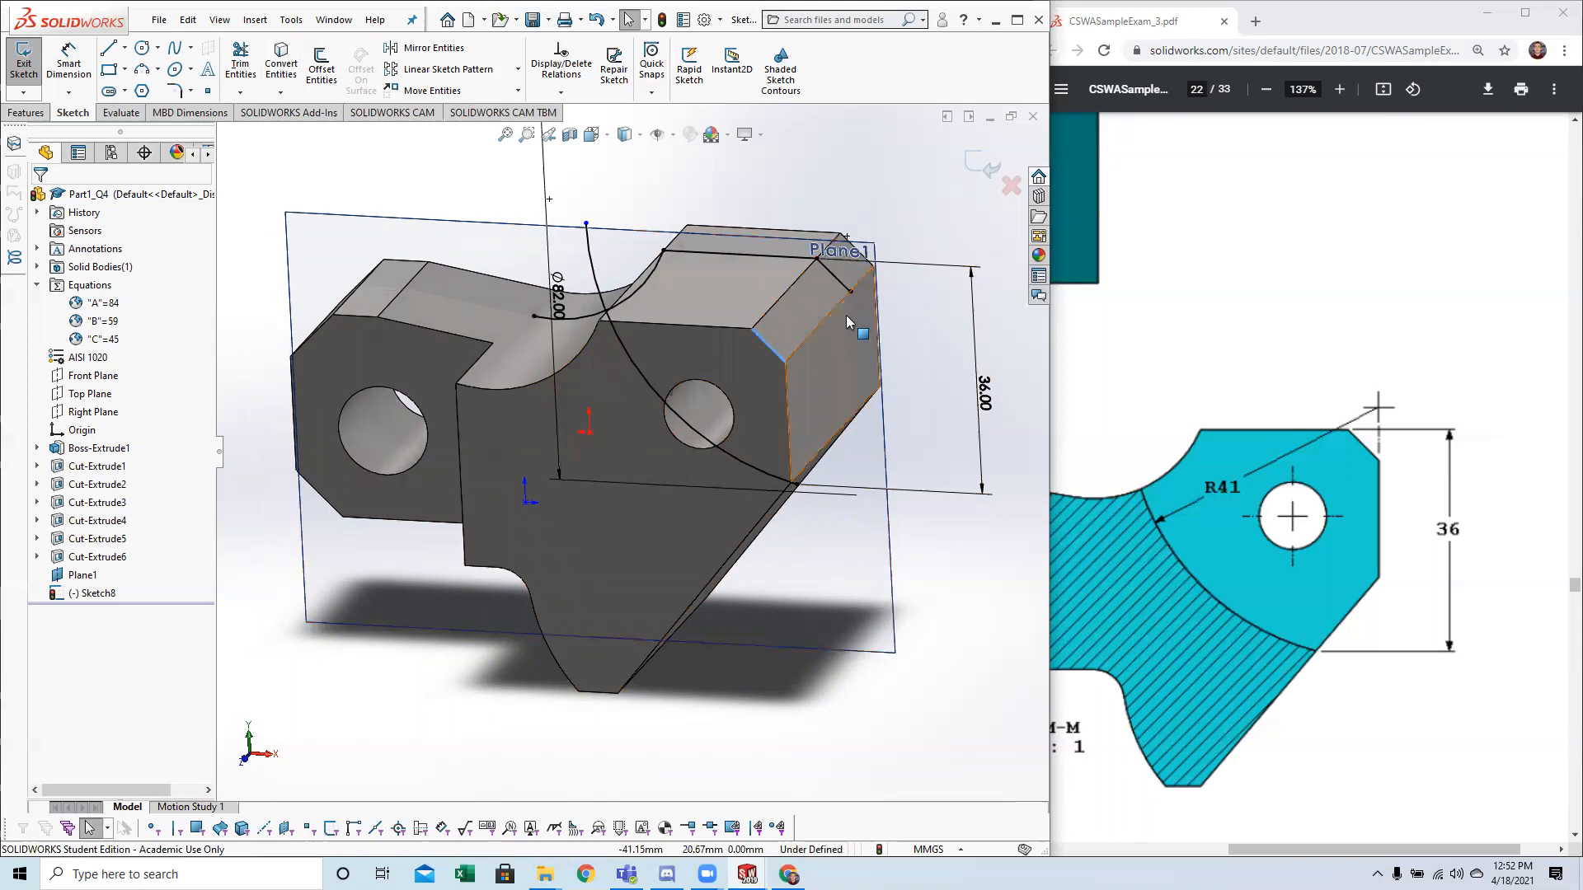
key(ctrl+8)
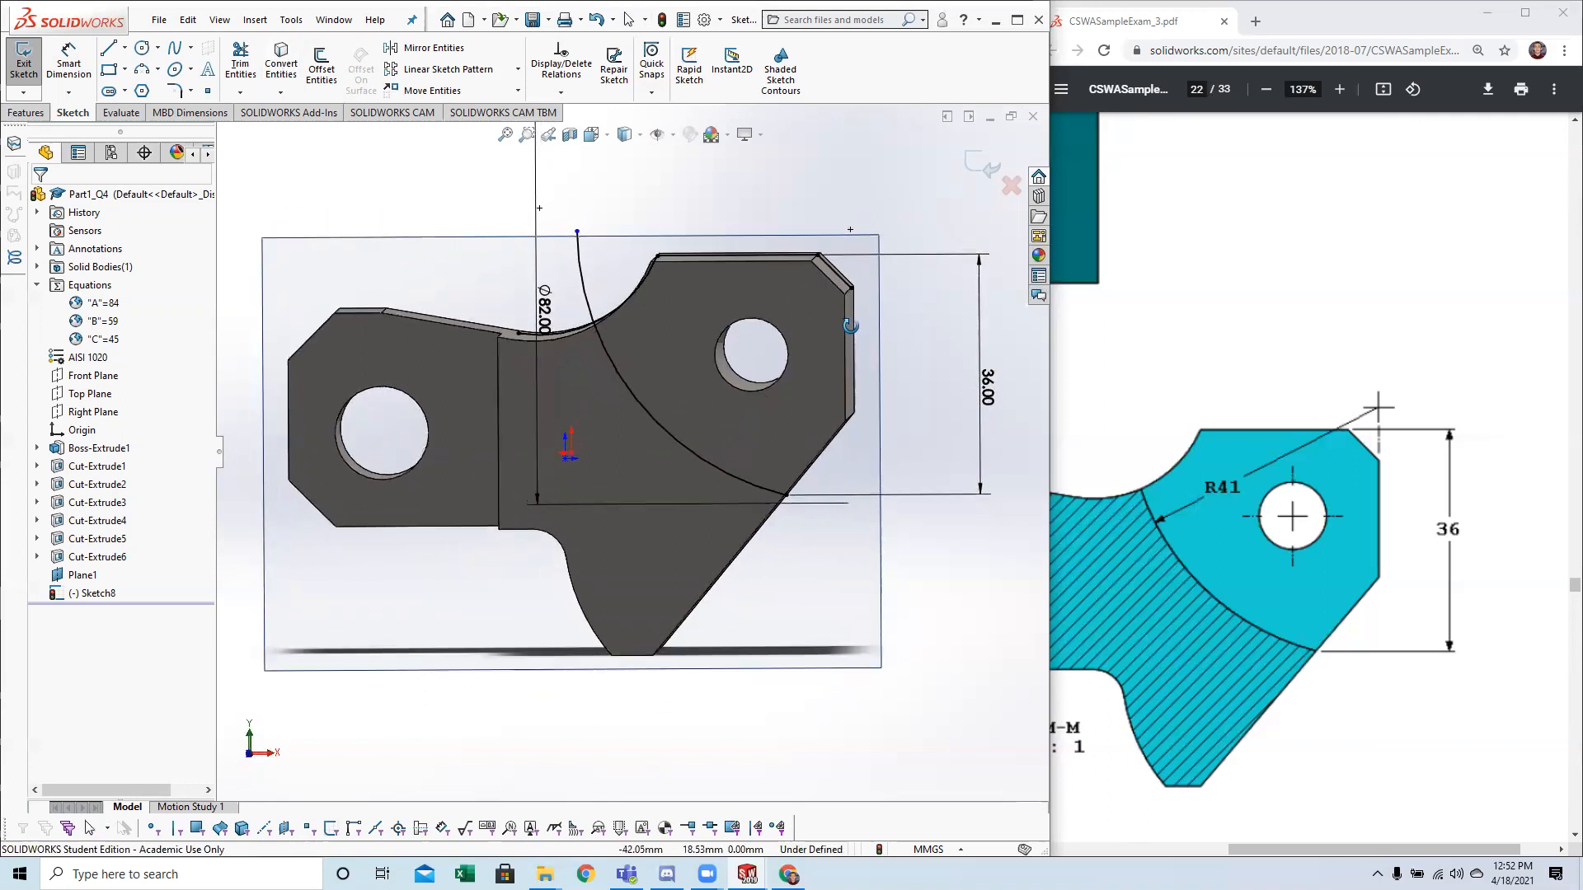
click(272, 58)
middle_drag(673, 400, 726, 423)
click(813, 466)
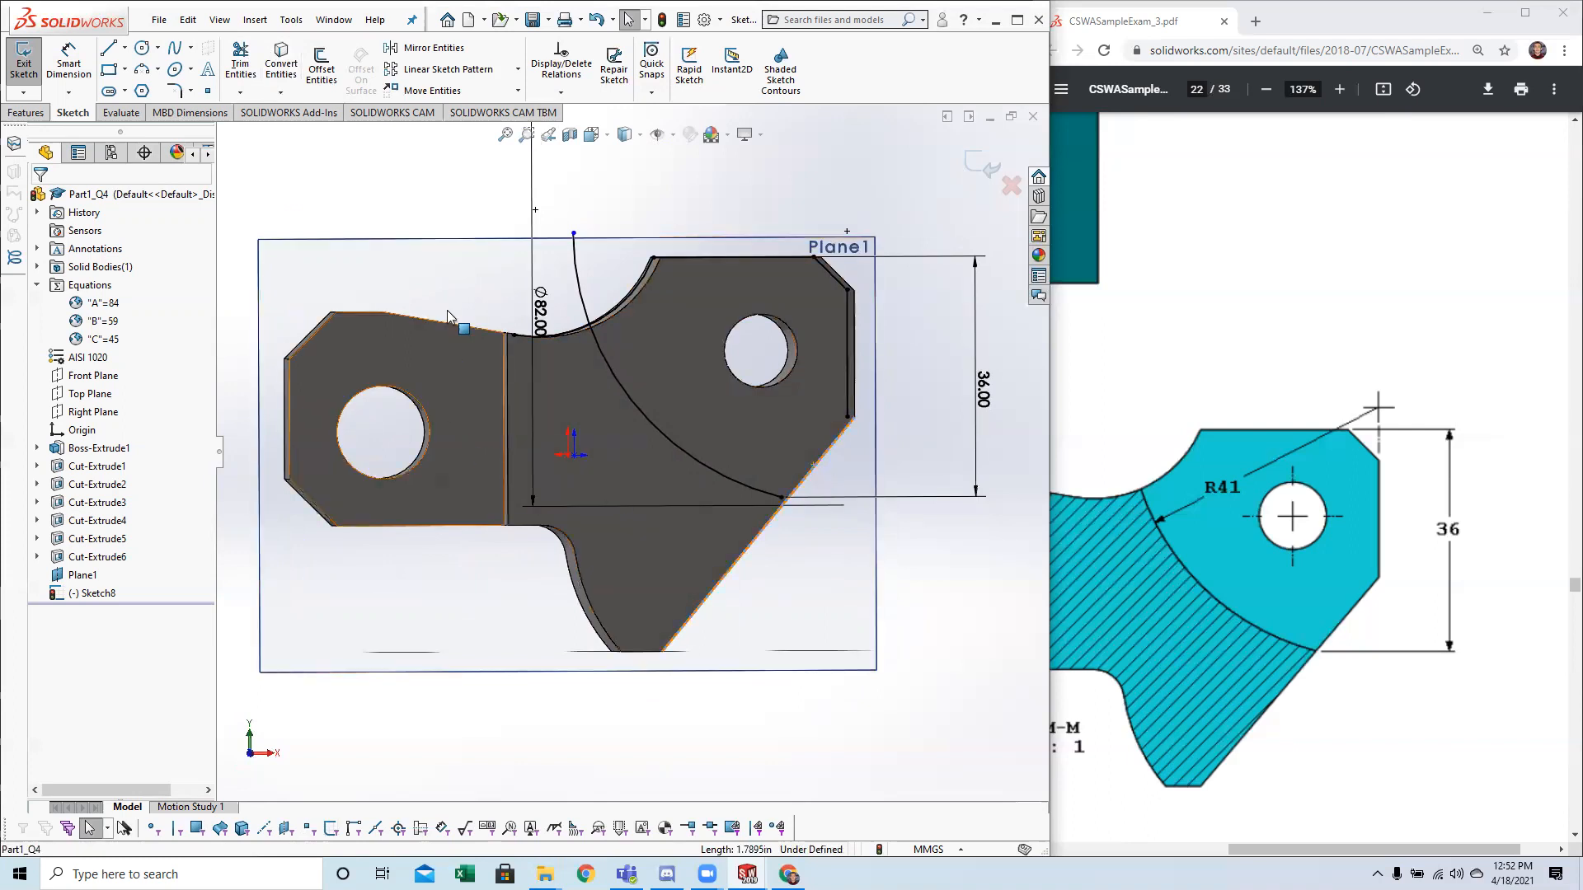
click(278, 63)
Preview a section view on the Front Plane offset -36 mm to inspect the sketch inside the part.
middle_drag(796, 556, 744, 536)
scroll(736, 605, up, 2)
click(569, 134)
drag(537, 516, 596, 480)
middle_drag(592, 476, 654, 411)
scroll(680, 378, down, 2)
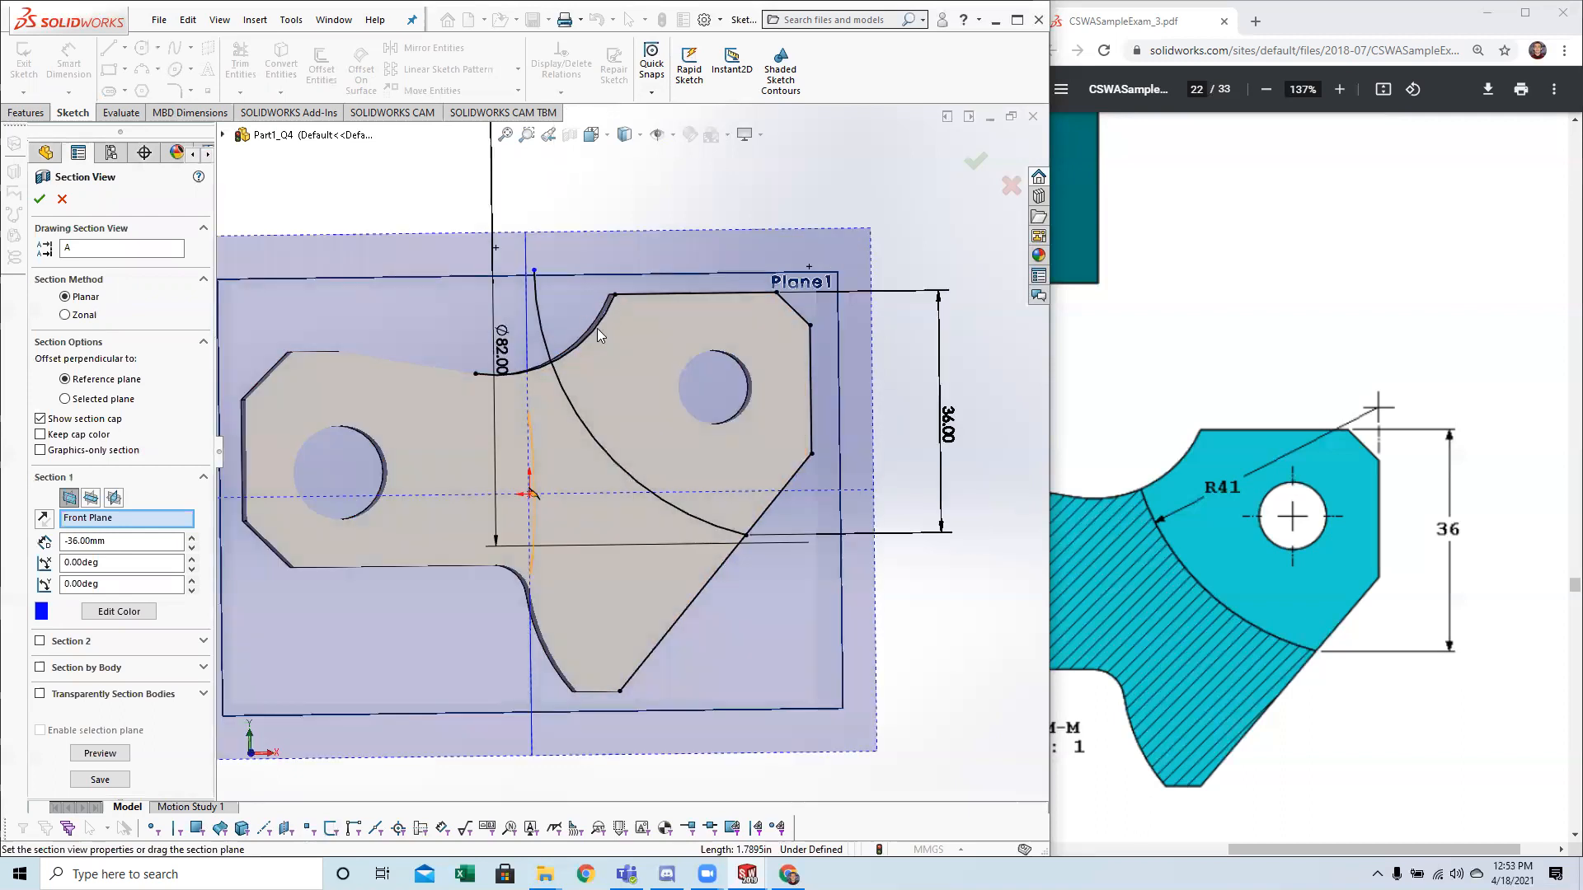
key(Escape)
Trim the arc above the concave edge and the converted edges beyond the arc's ends, leaving one closed profile.
key(space)
click(573, 528)
click(240, 62)
drag(607, 266, 578, 310)
drag(573, 371, 573, 381)
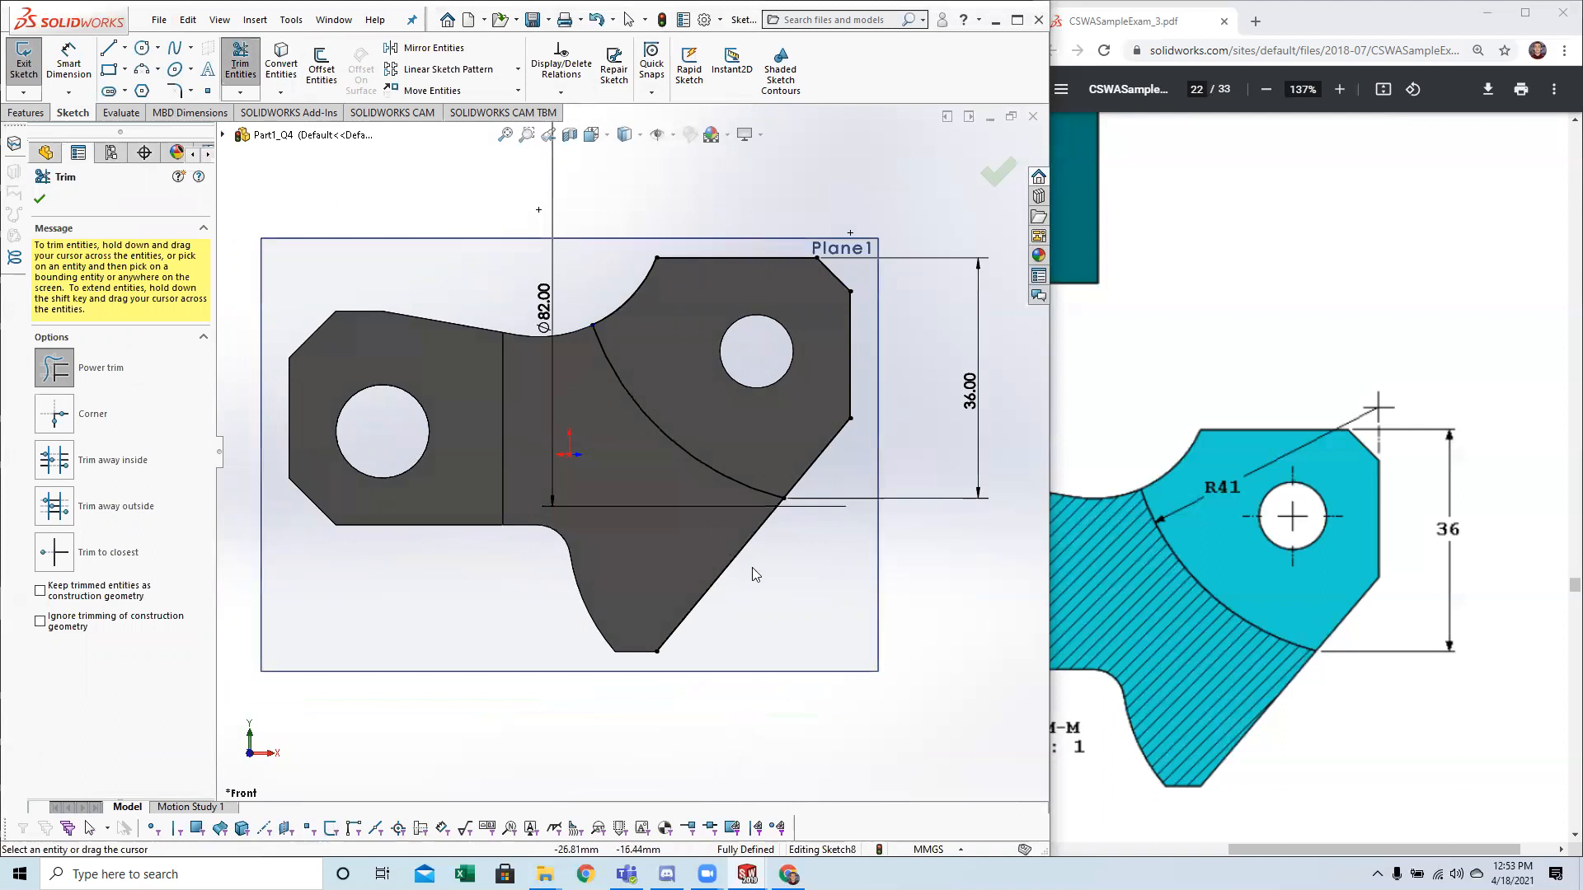
drag(800, 574, 742, 563)
drag(715, 631, 709, 636)
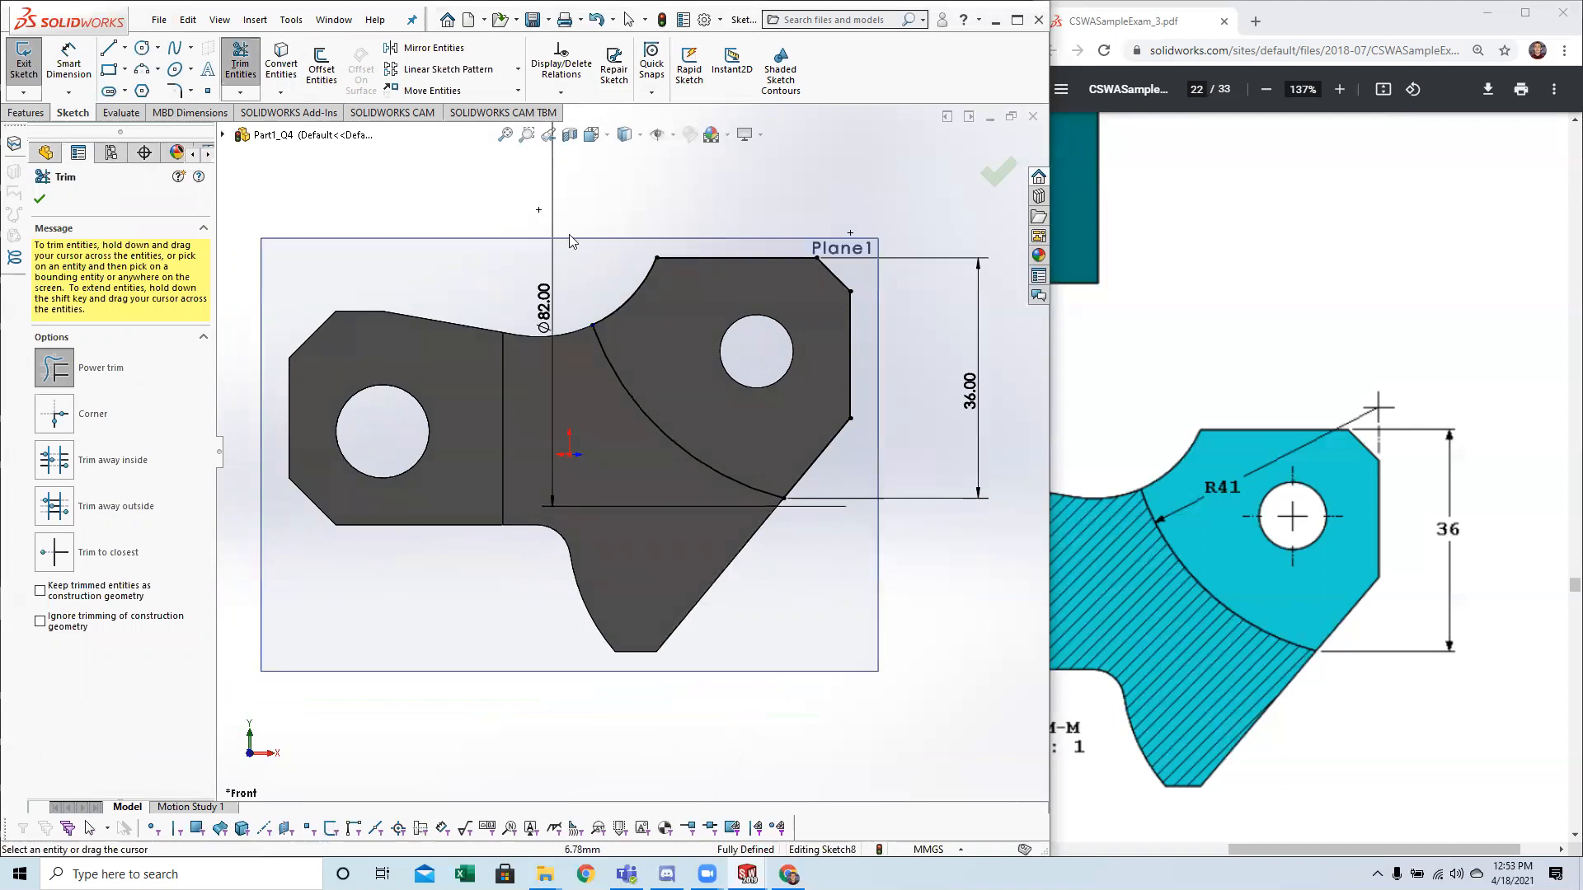
key(Escape)
Cut the closed R41 arc profile 24 mm into the part from the offset plane with a blind Extruded Cut.
mouse_move(693, 348)
middle_down()
mouse_move(681, 376)
mouse_move(690, 364)
mouse_move(762, 416)
mouse_move(771, 461)
mouse_move(755, 389)
middle_up()
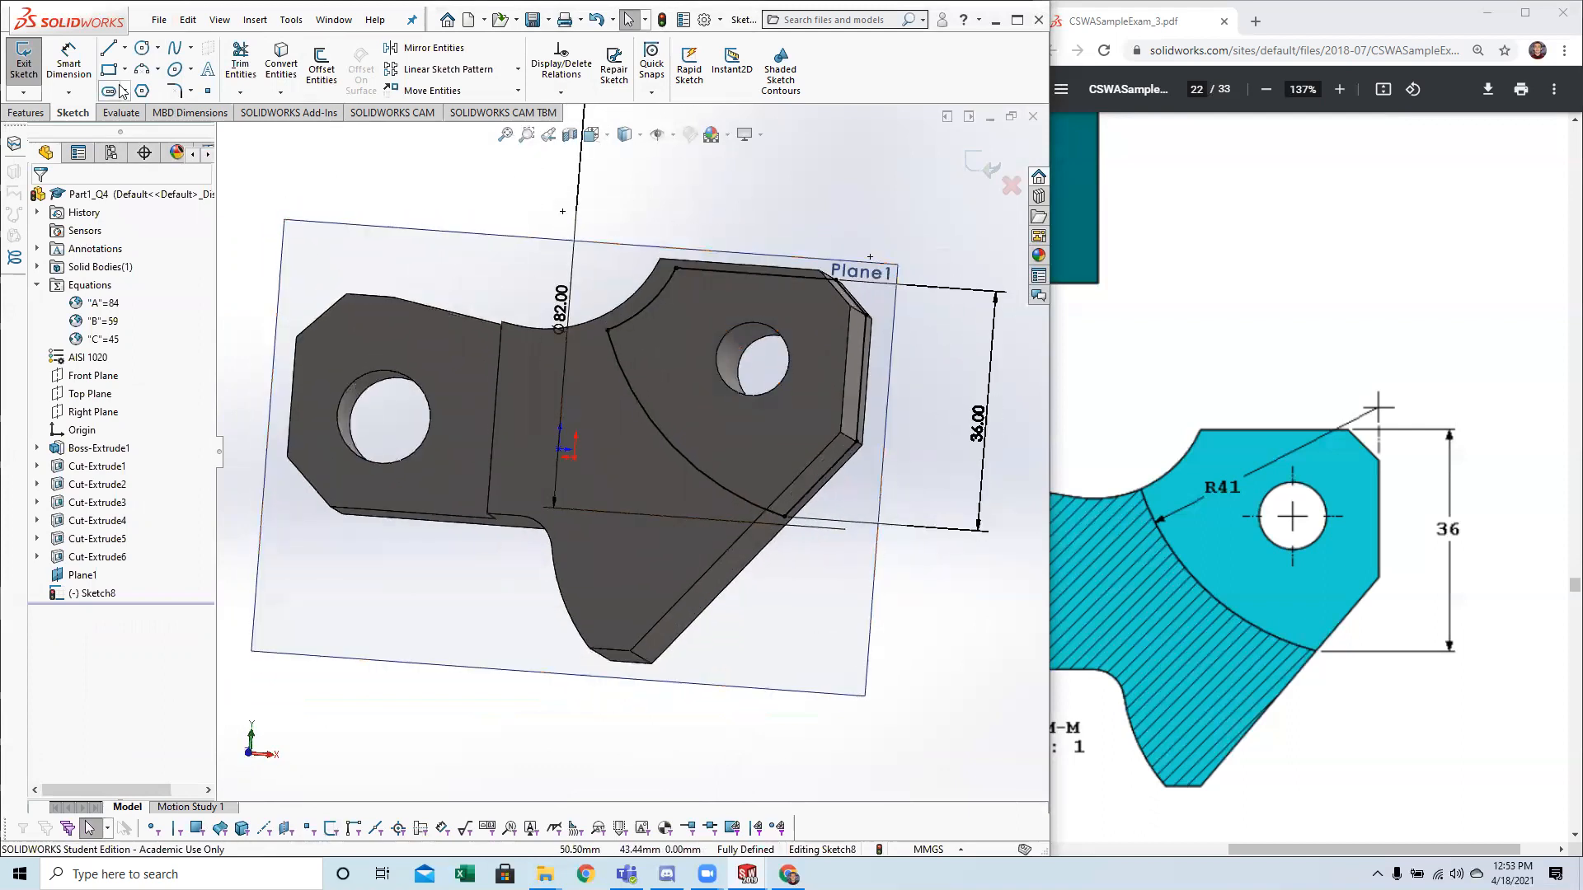
click(30, 65)
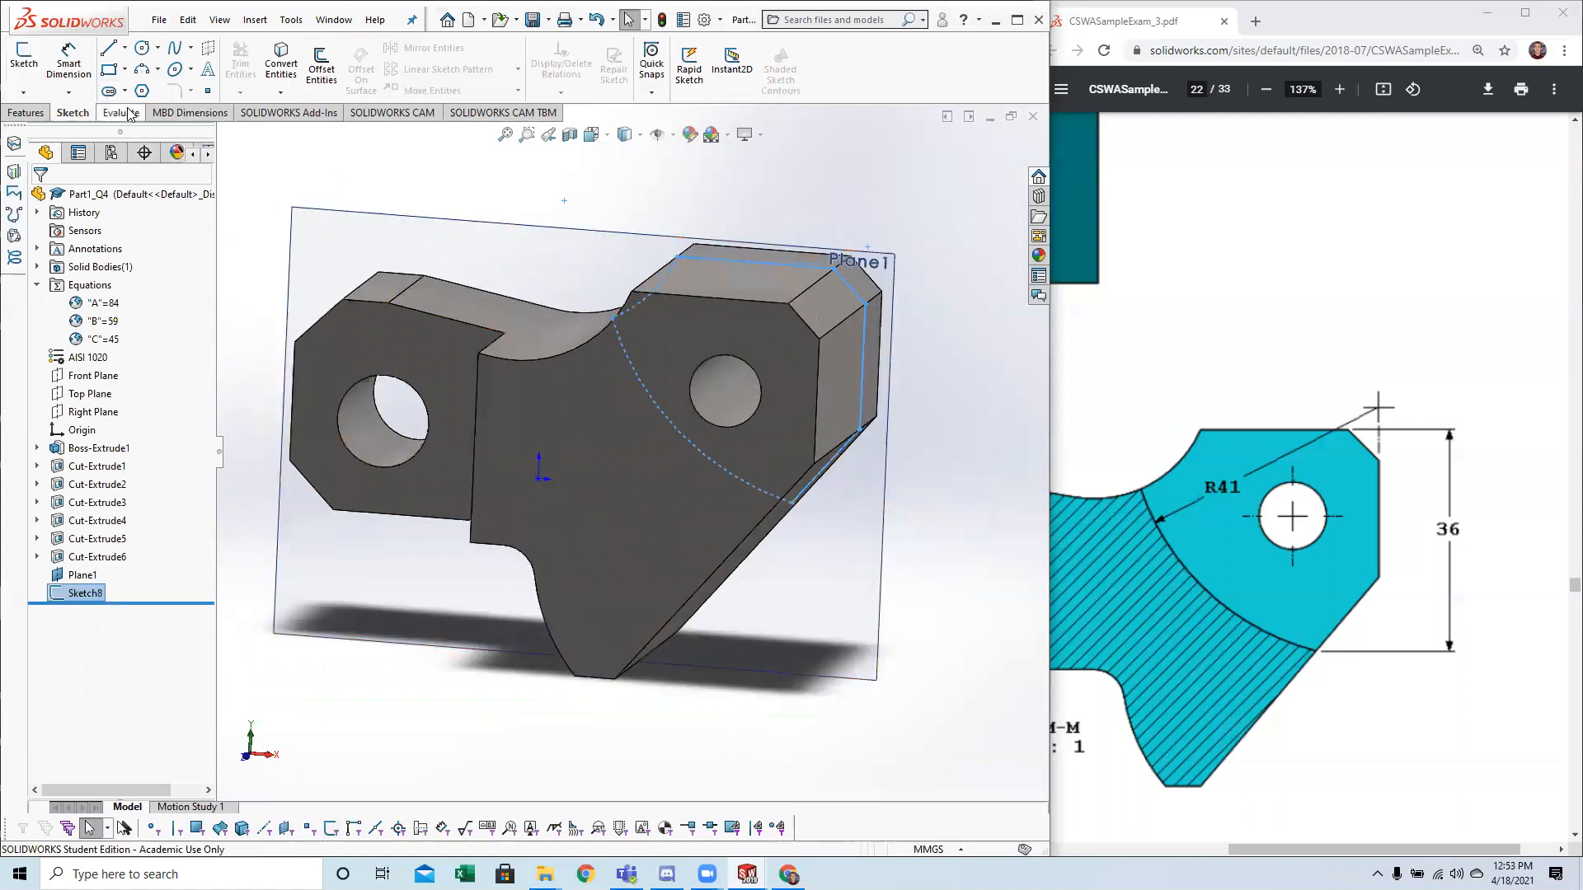
click(26, 113)
click(256, 70)
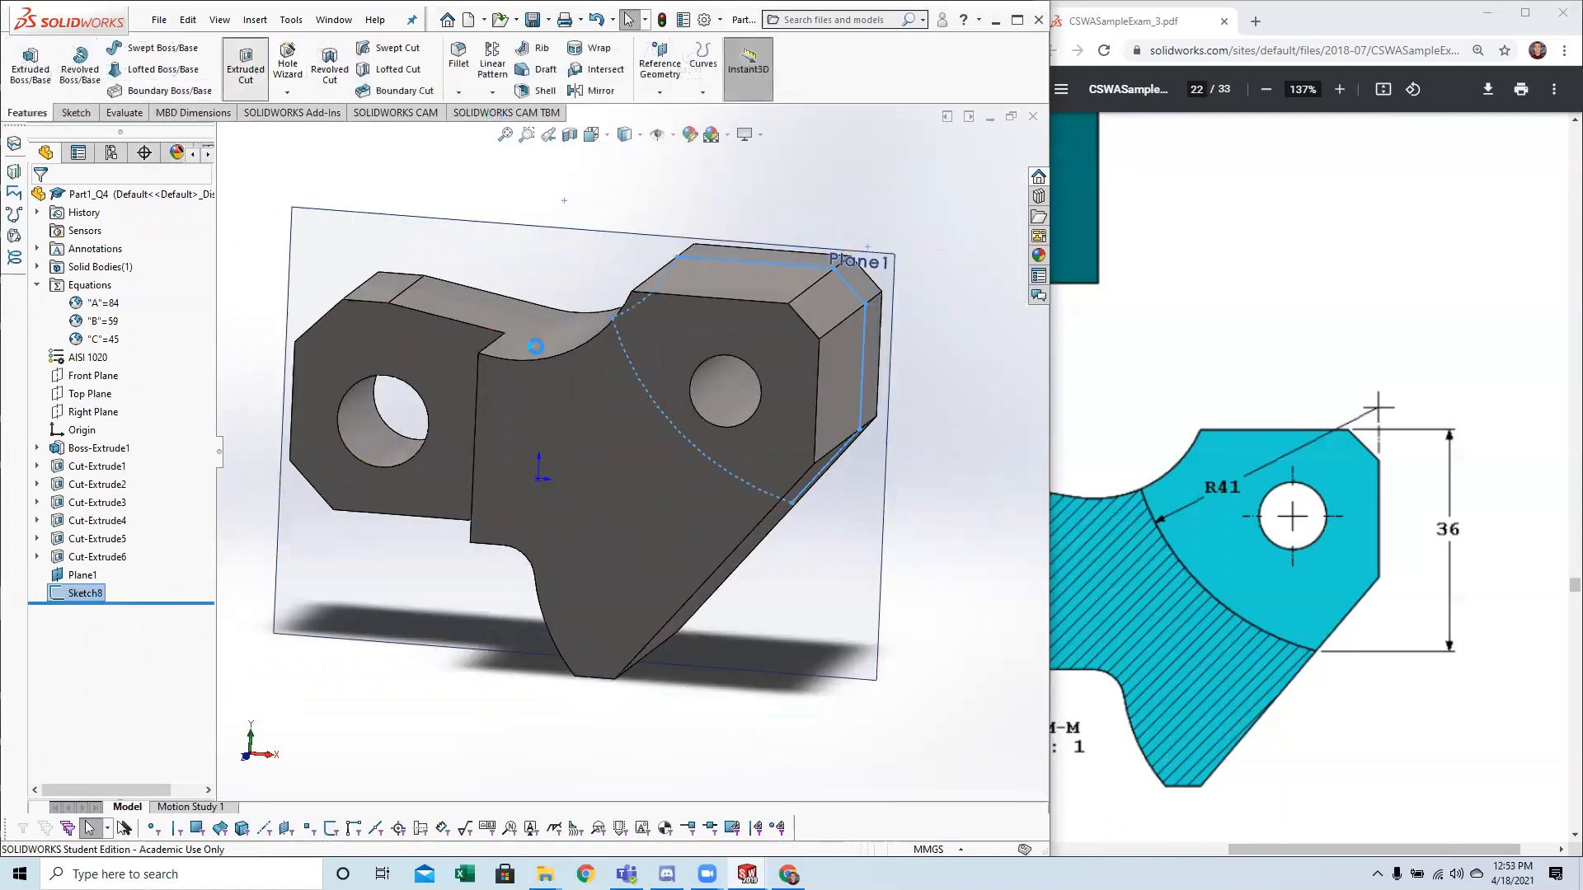
click(1242, 447)
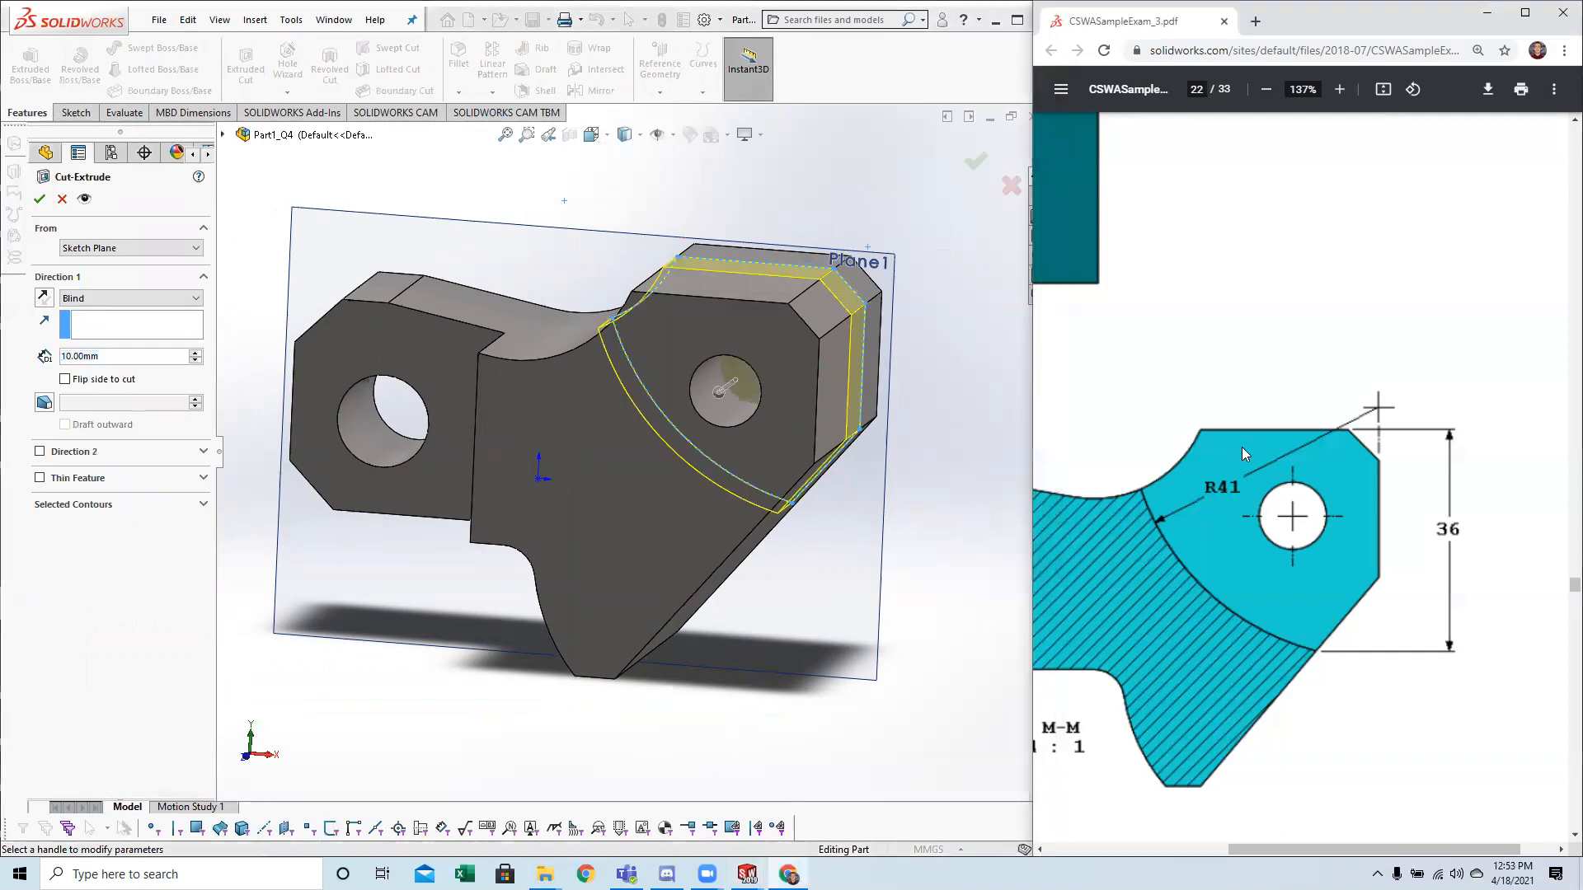
ctrl+scroll(1238, 455, down, 4)
scroll(1318, 509, up, 5)
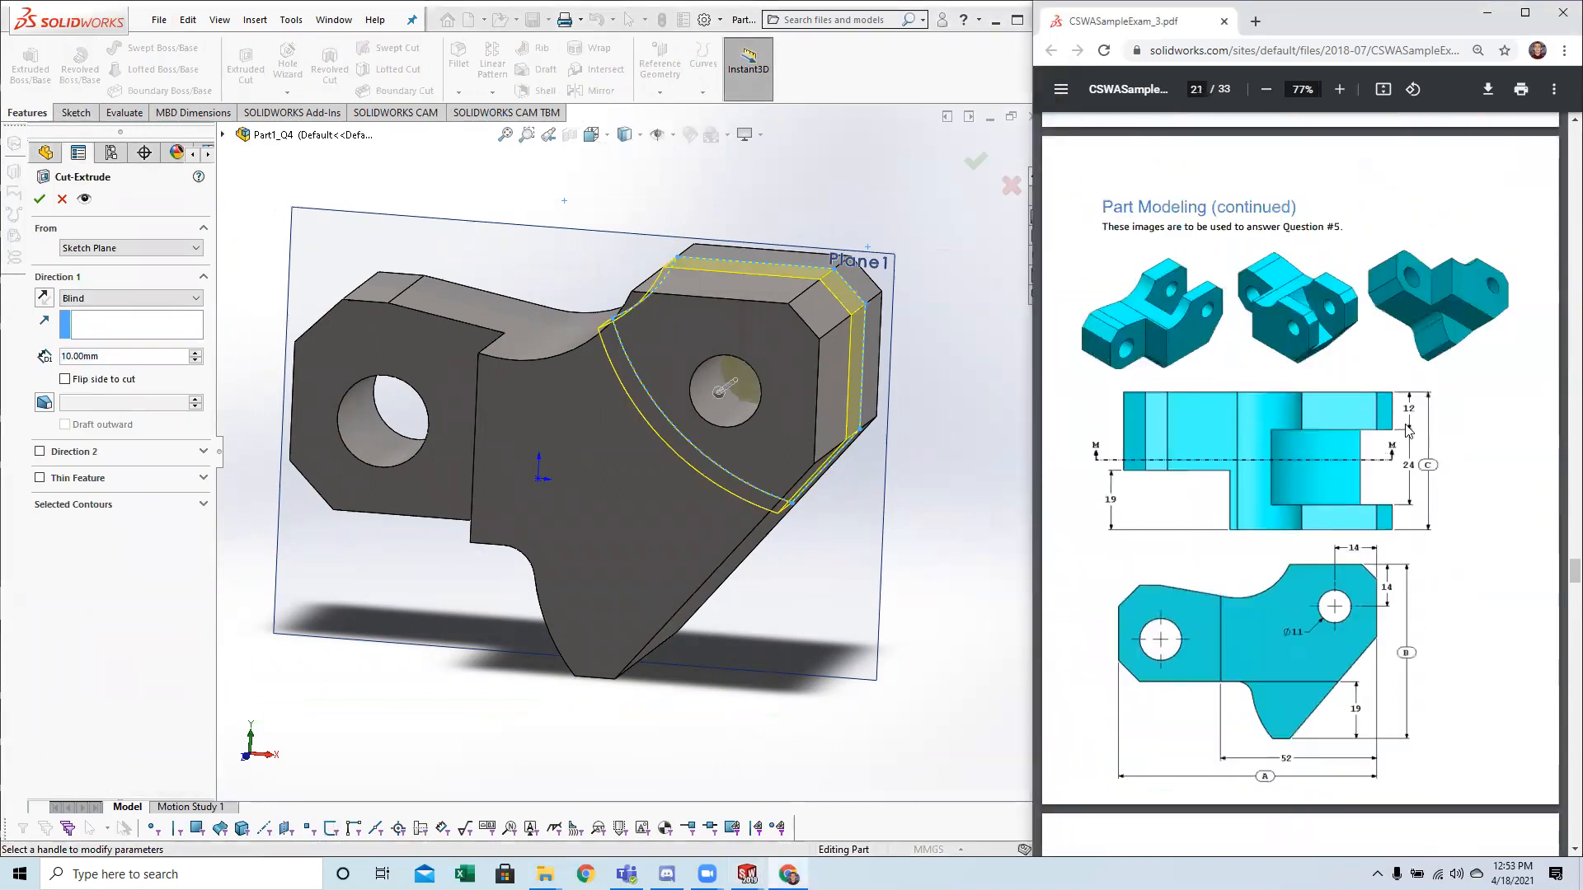
ctrl+scroll(1383, 513, up, 4)
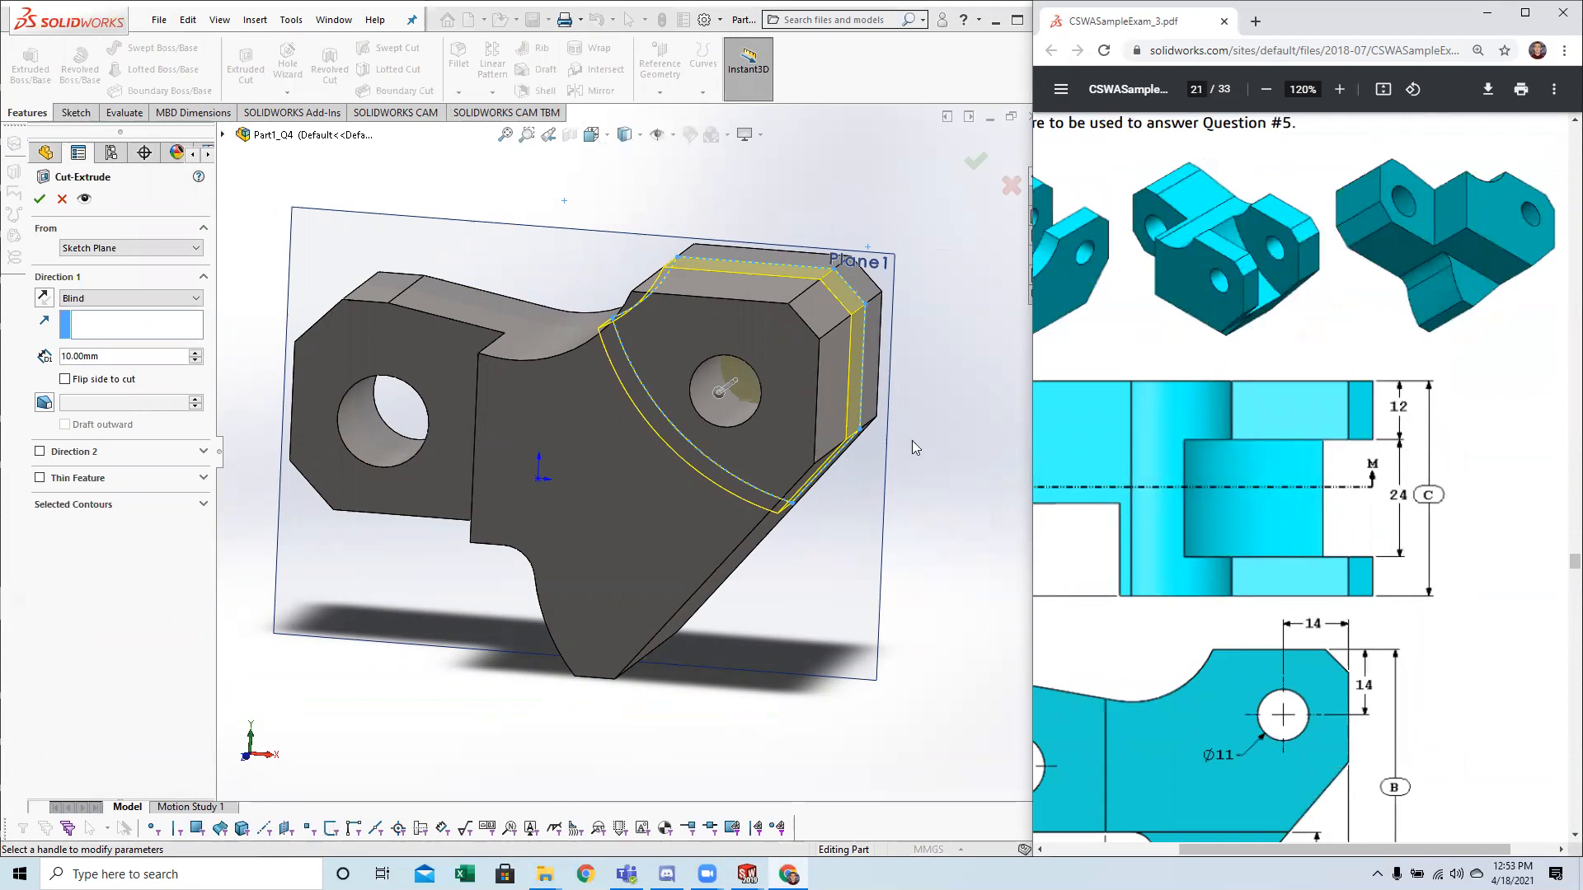
mouse_move(546, 432)
middle_down()
mouse_move(661, 569)
mouse_move(575, 571)
mouse_move(258, 435)
middle_up()
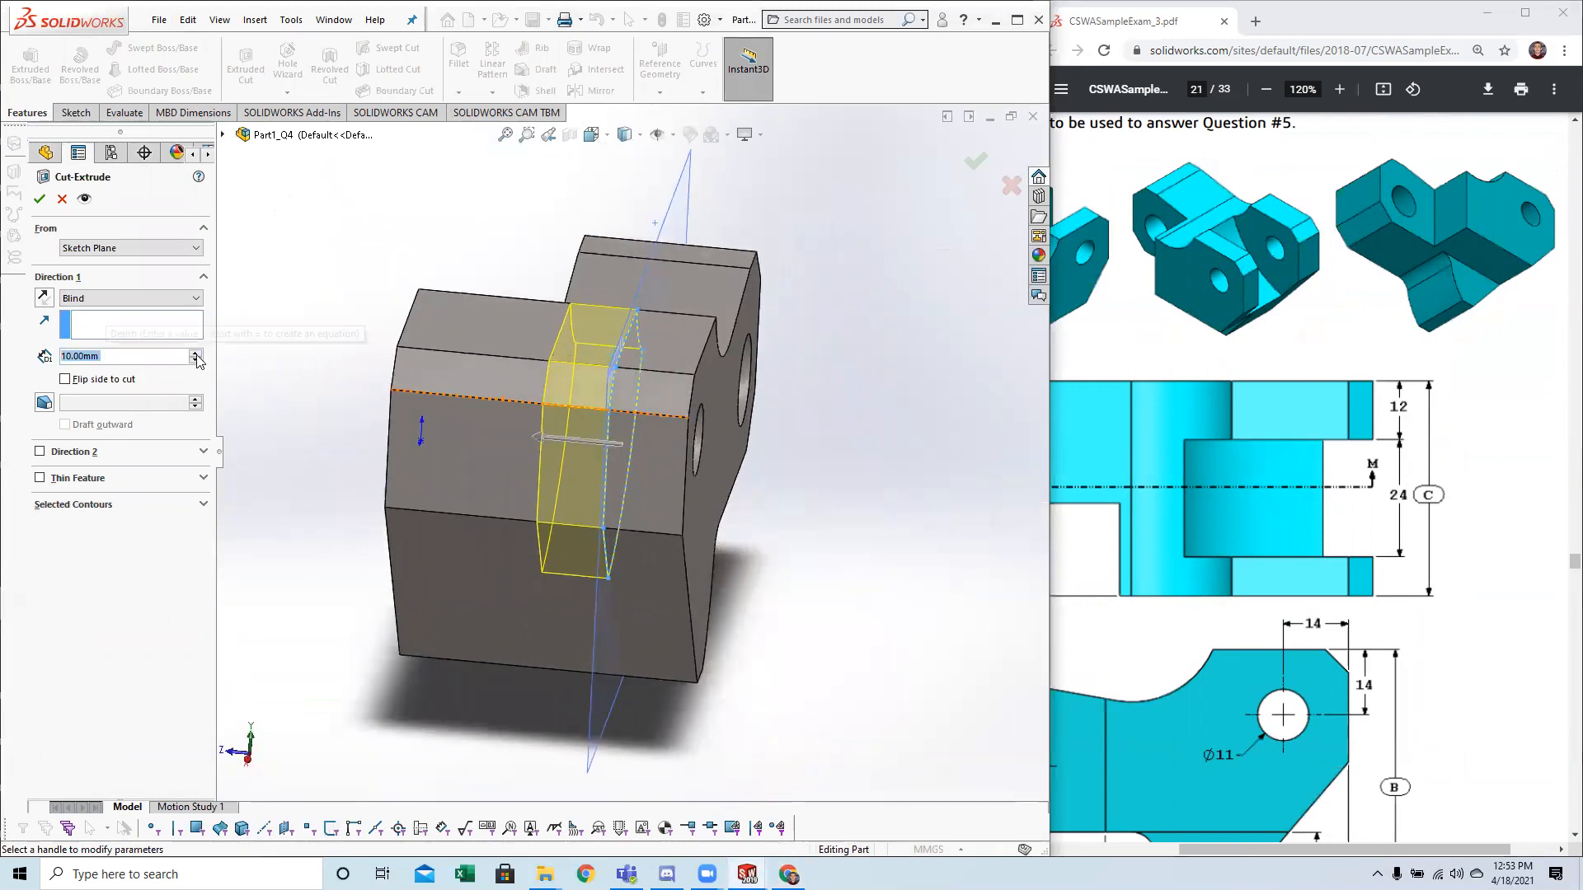
text(21)
key(Return)
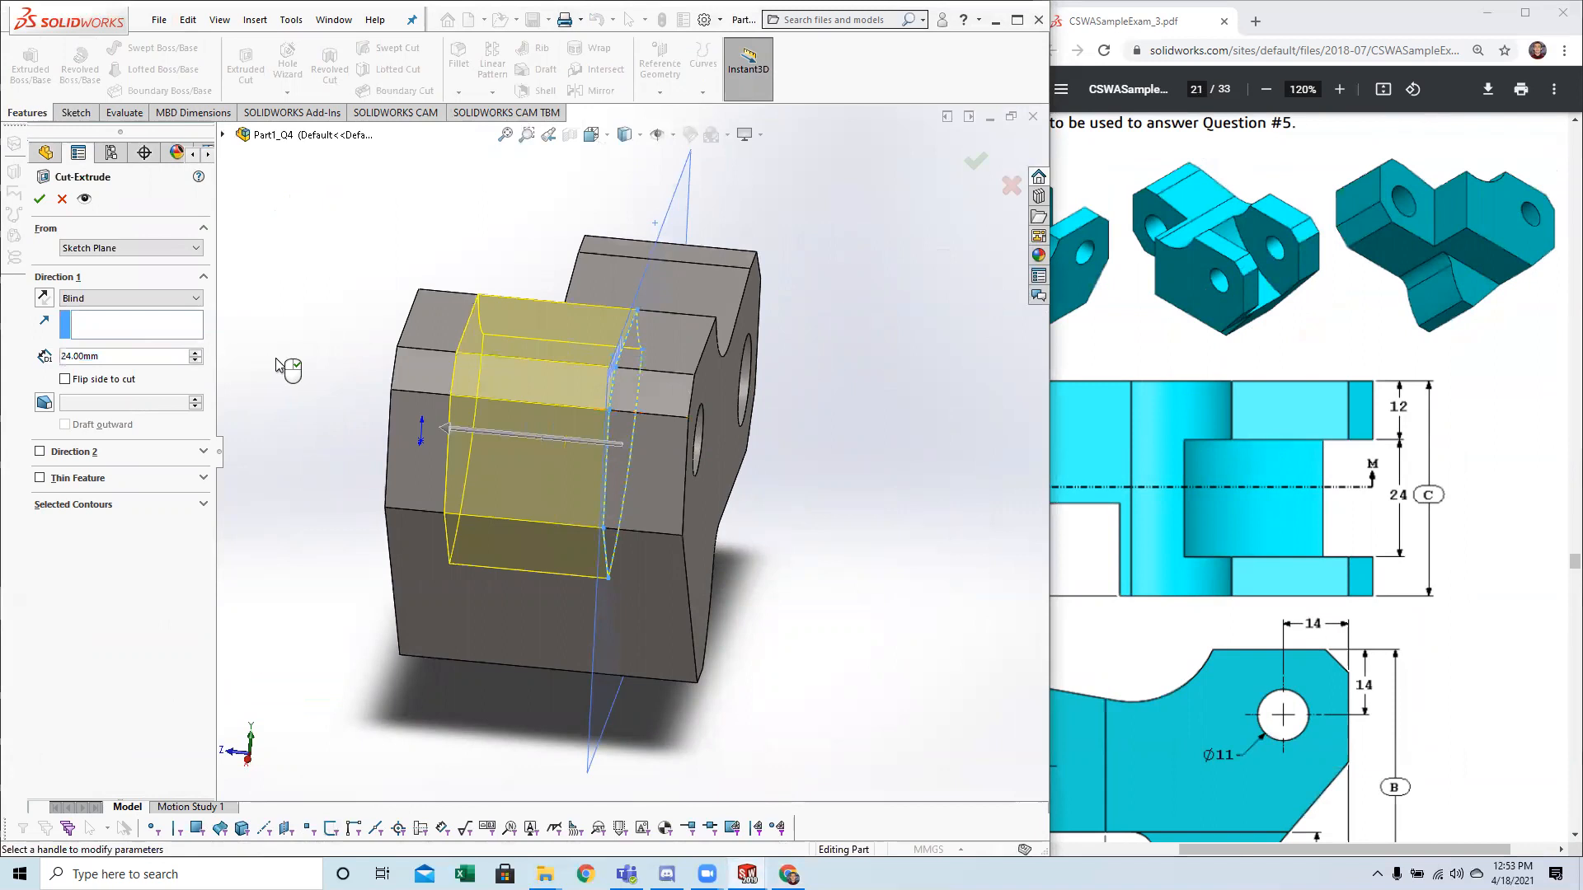
click(39, 199)
Hide the offset reference plane that carries the slot profile so only the solid part is displayed.
middle_drag(368, 558, 575, 518)
key(space)
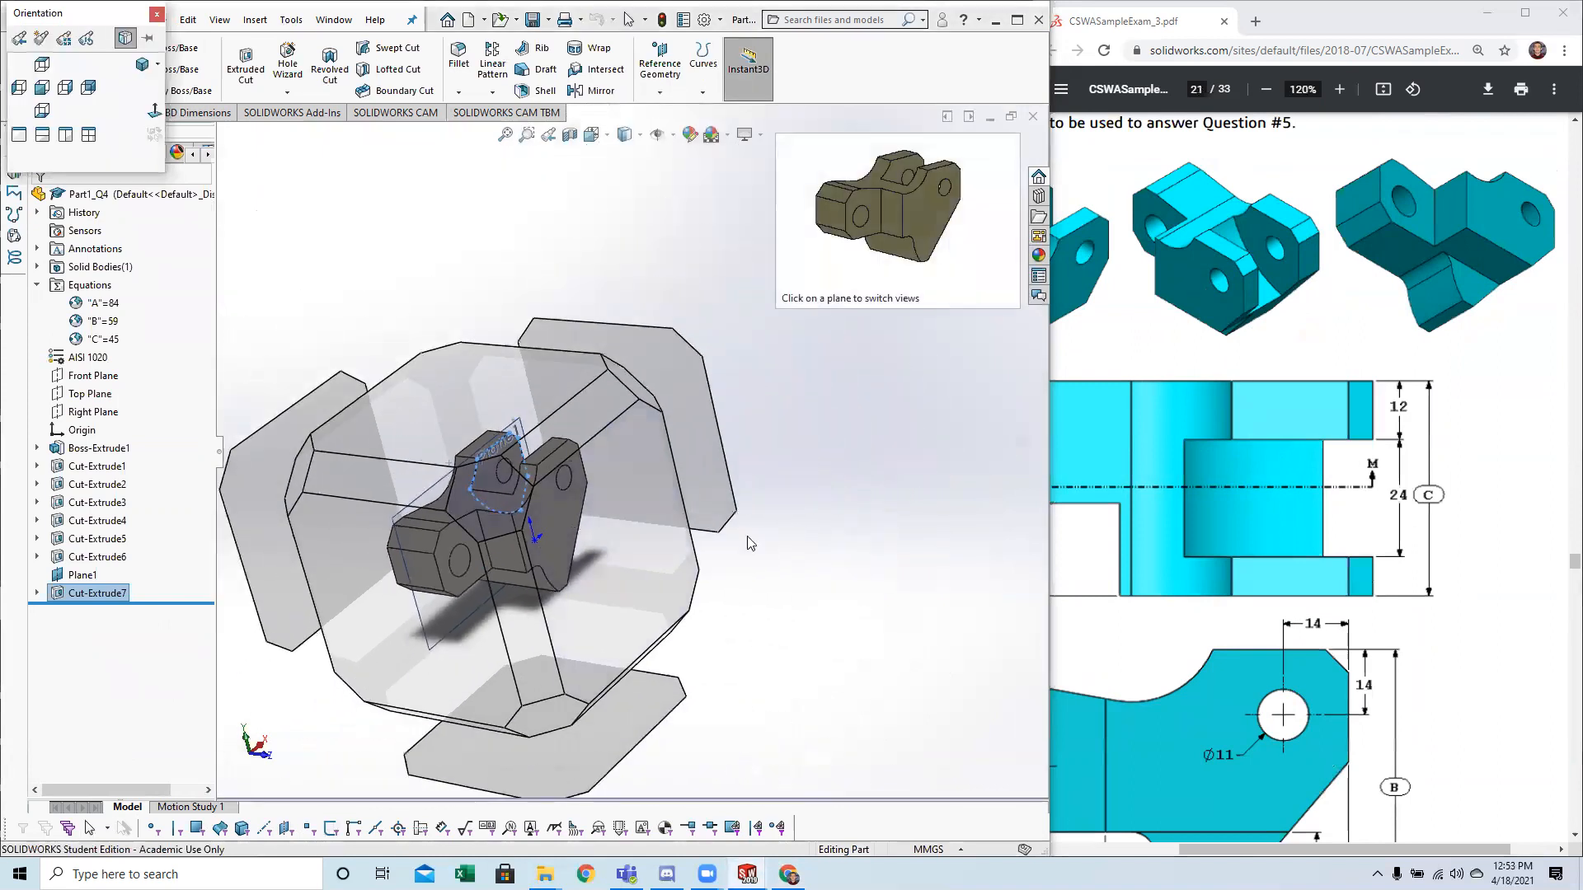
click(930, 525)
click(931, 525)
middle_drag(1204, 350, 1080, 380)
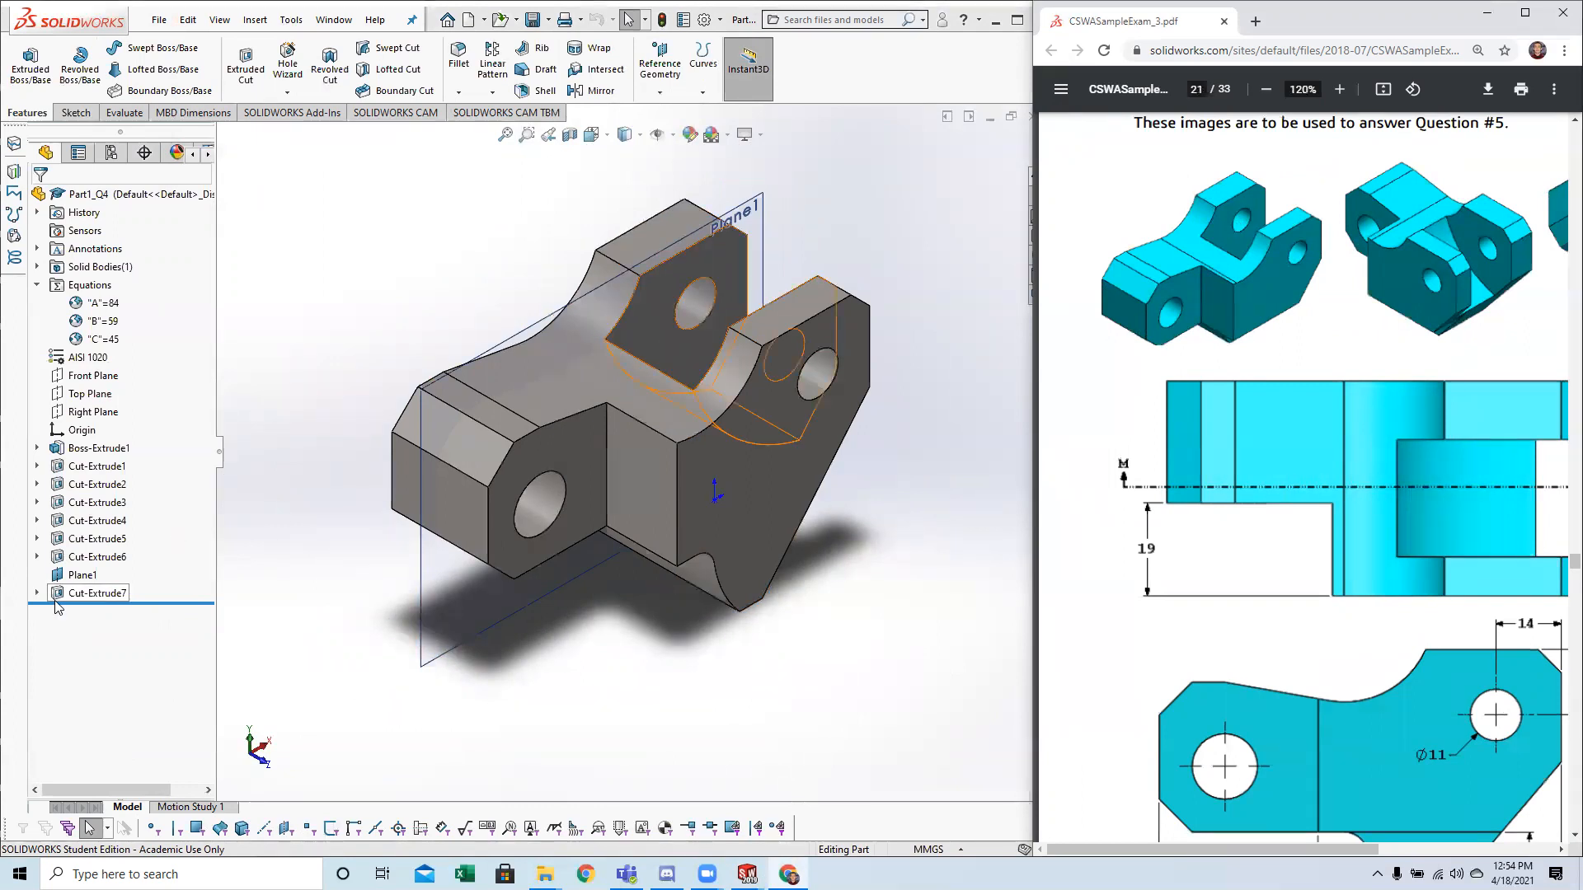
right_click(66, 575)
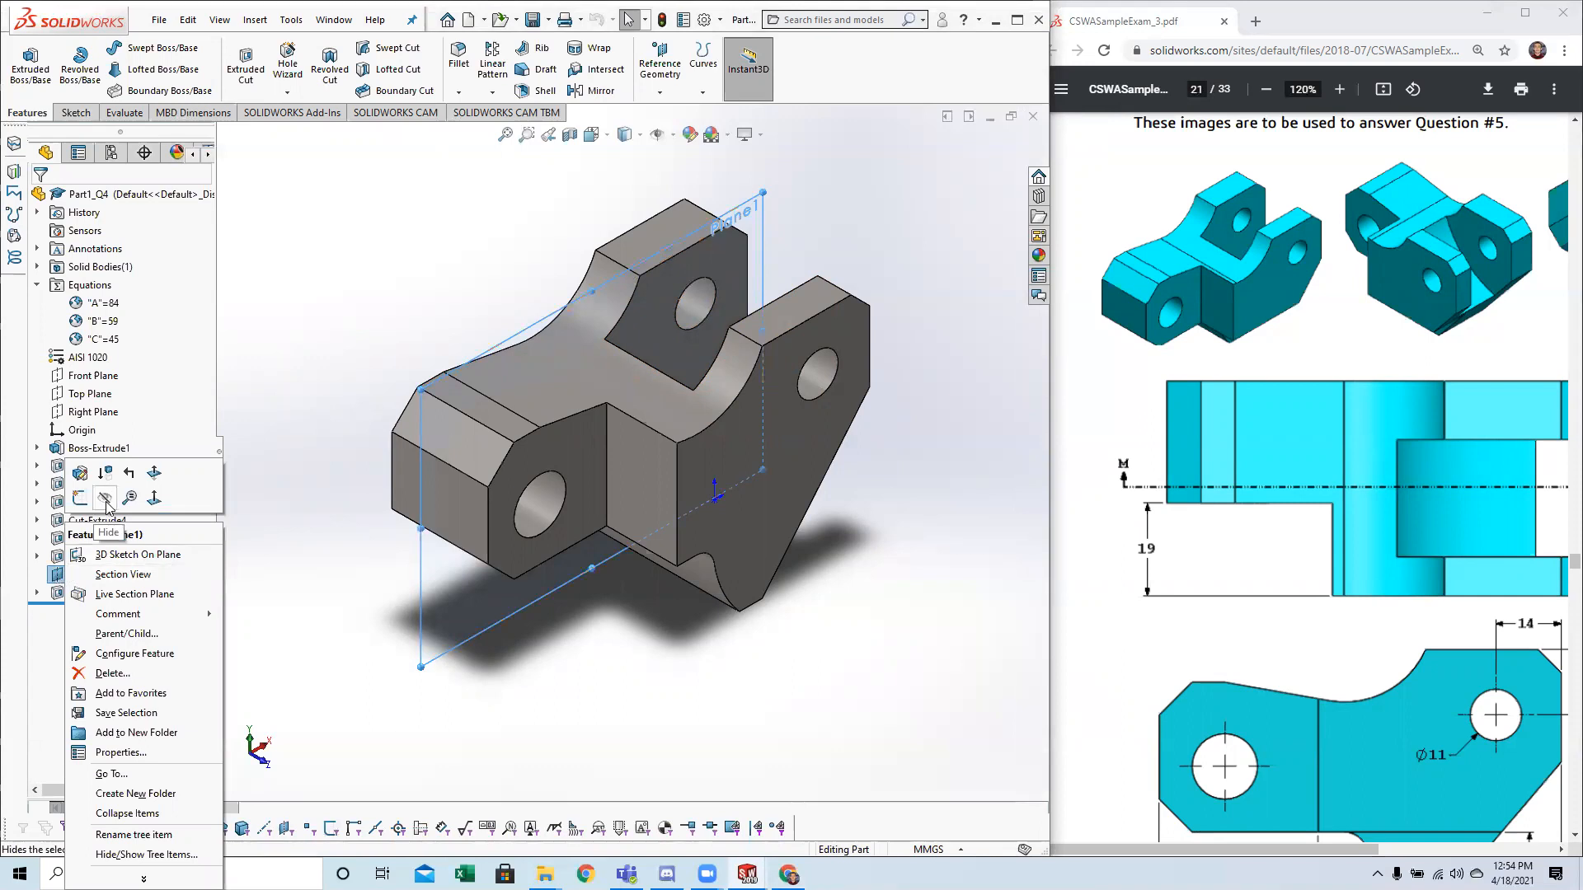
right_click(58, 575)
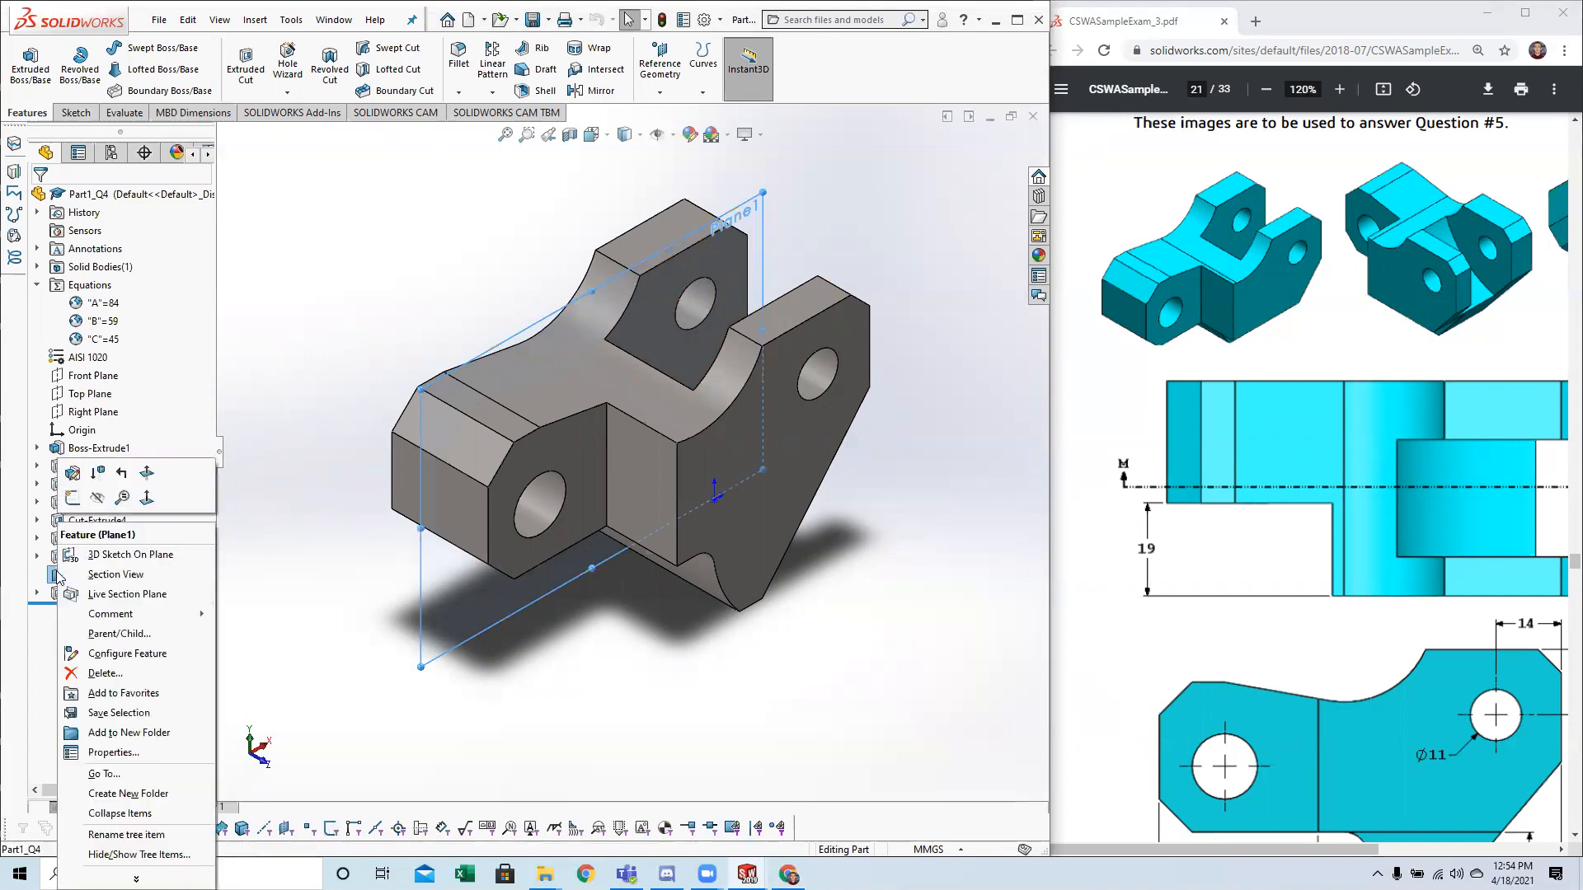
click(96, 499)
Compare the part's slot, right side and underside with question 5's drawing views to find geometry still missing.
scroll(899, 480, up, 2)
mouse_move(887, 498)
middle_down()
mouse_move(862, 484)
mouse_move(808, 555)
mouse_move(630, 609)
mouse_move(660, 597)
mouse_move(635, 586)
middle_up()
click(630, 447)
click(559, 553)
mouse_move(559, 553)
middle_down()
mouse_move(683, 474)
mouse_move(643, 547)
mouse_move(668, 528)
middle_up()
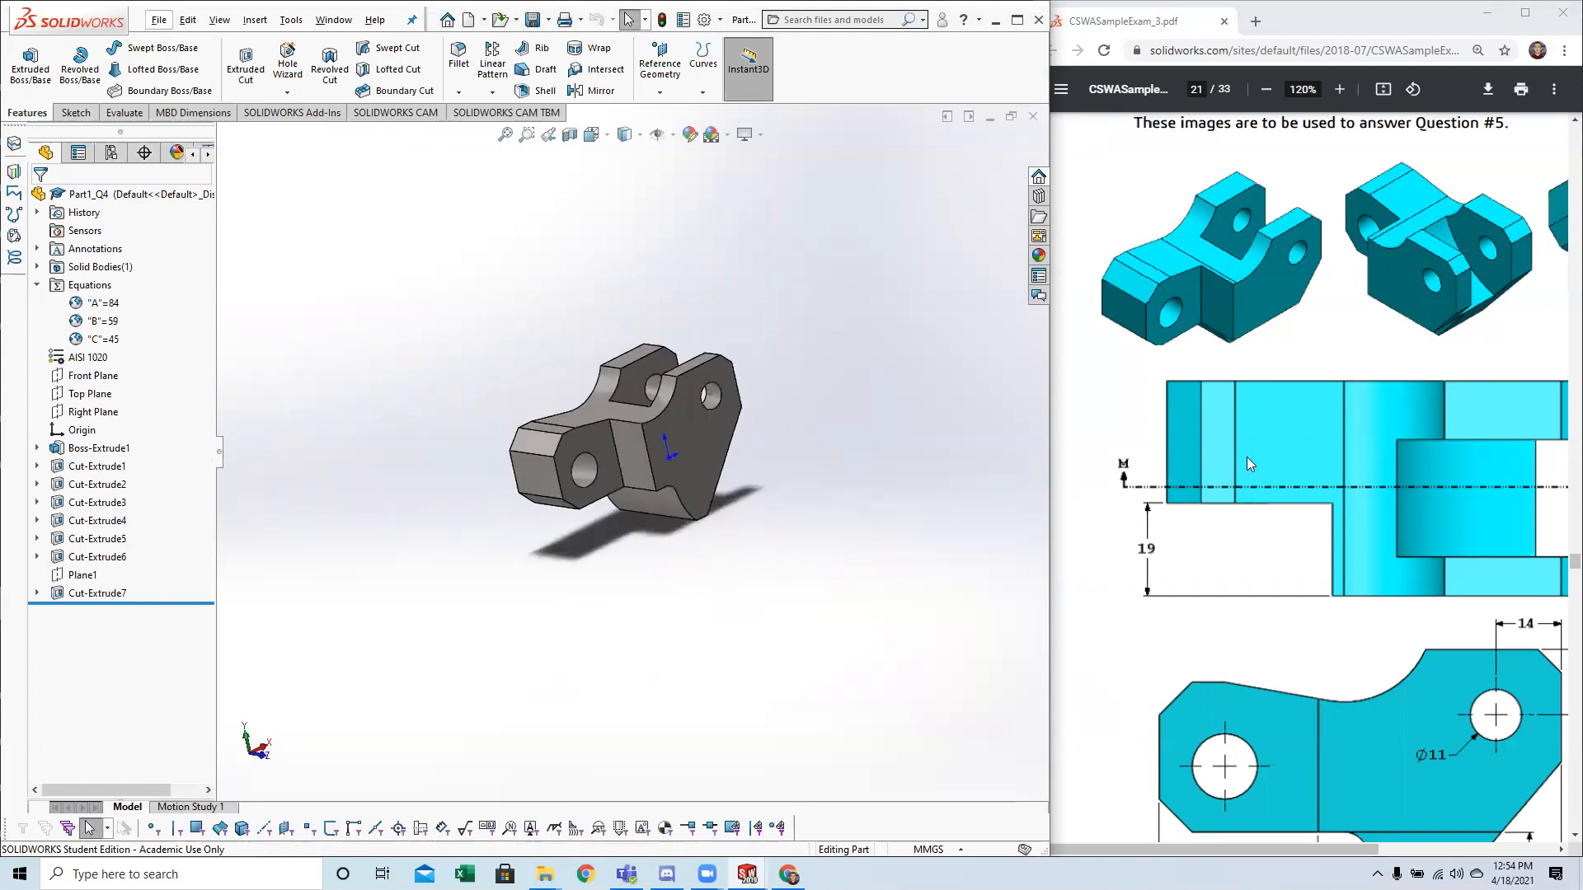
ctrl+scroll(1319, 458, down, 3)
scroll(1290, 466, down, 8)
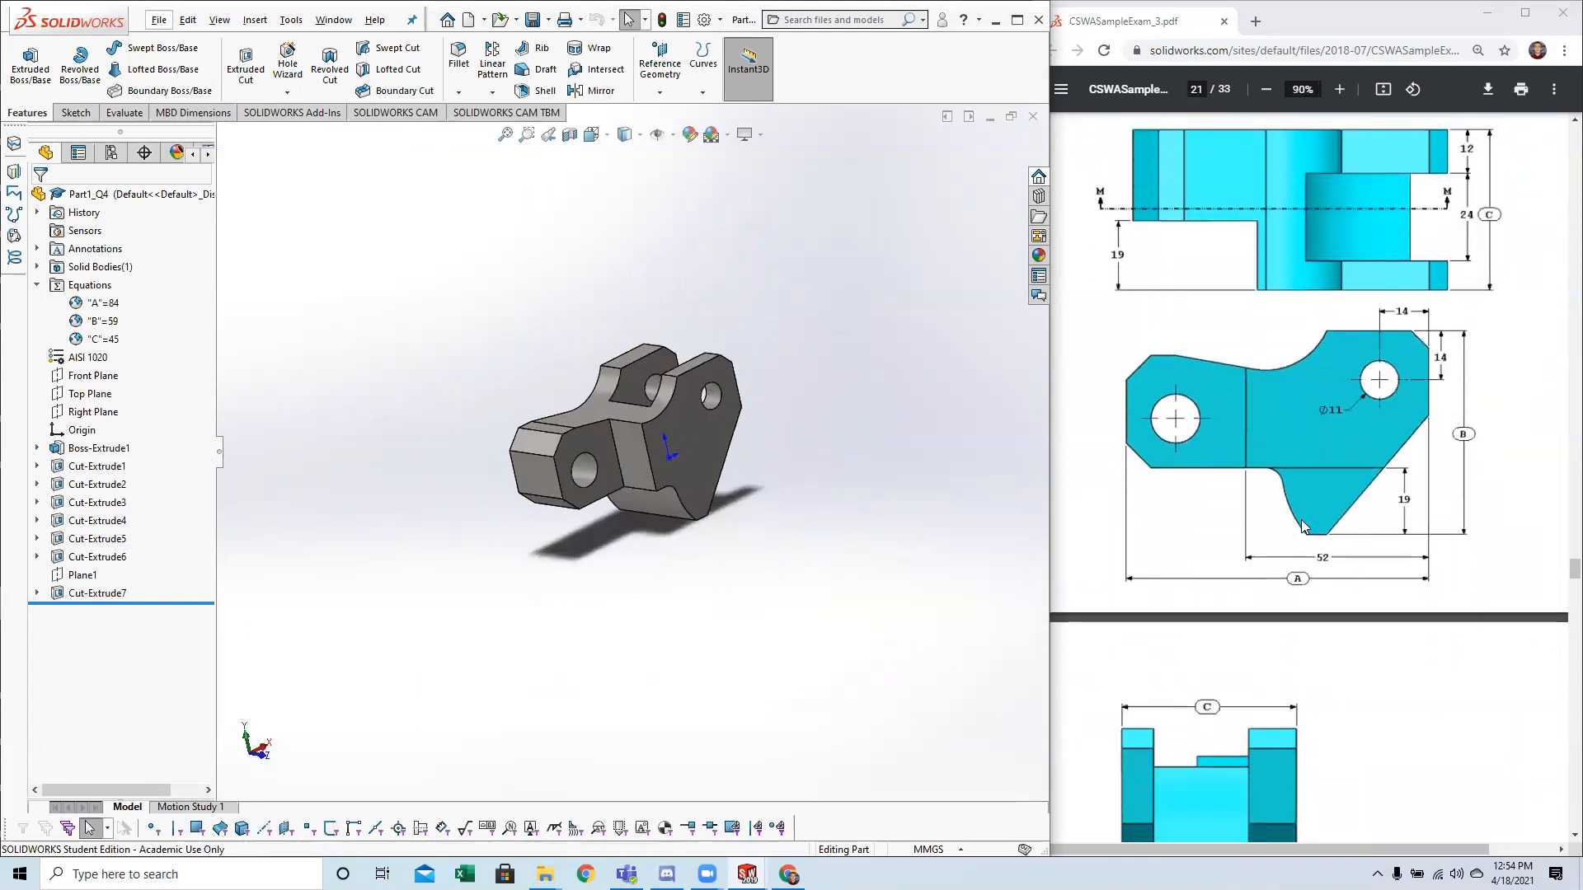
scroll(1336, 503, down, 3)
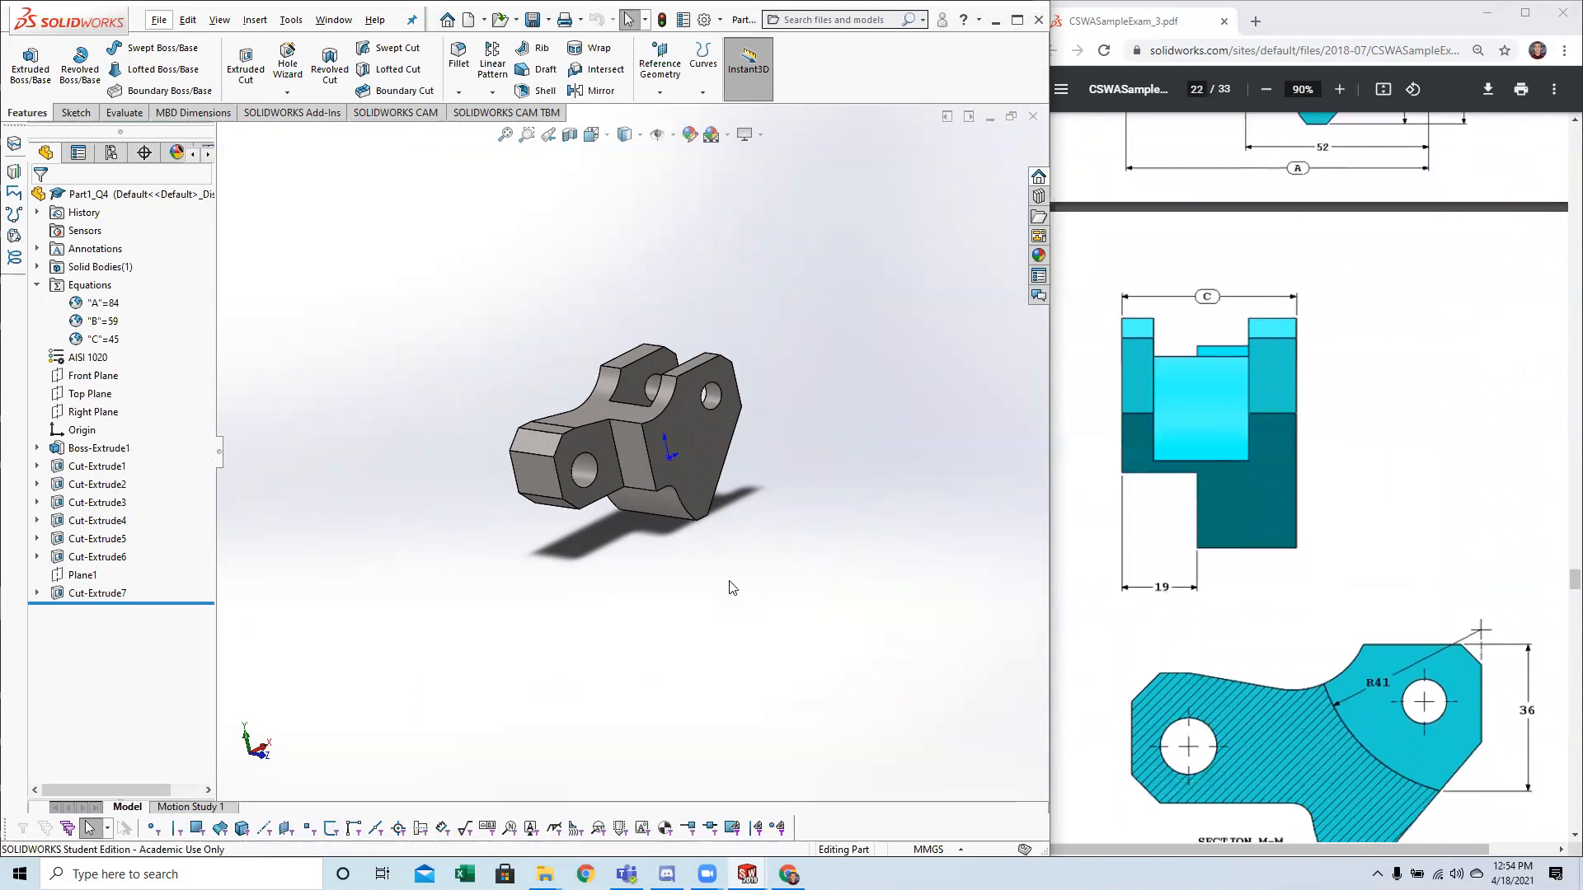
middle_drag(731, 591, 587, 633)
key(space)
click(501, 554)
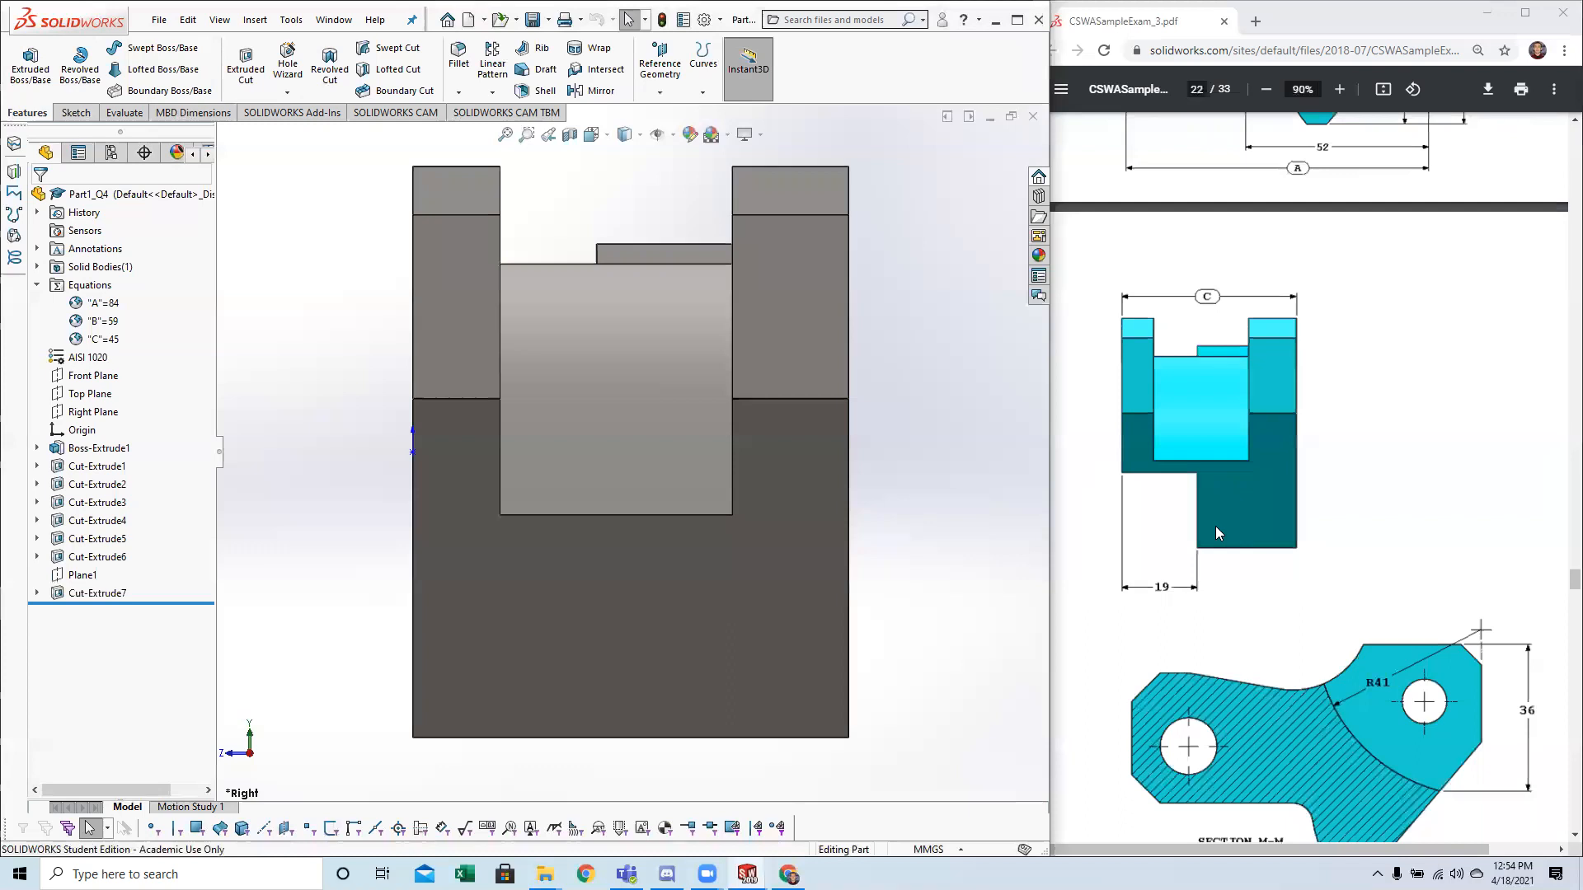
scroll(1212, 544, down, 2)
scroll(1218, 566, up, 7)
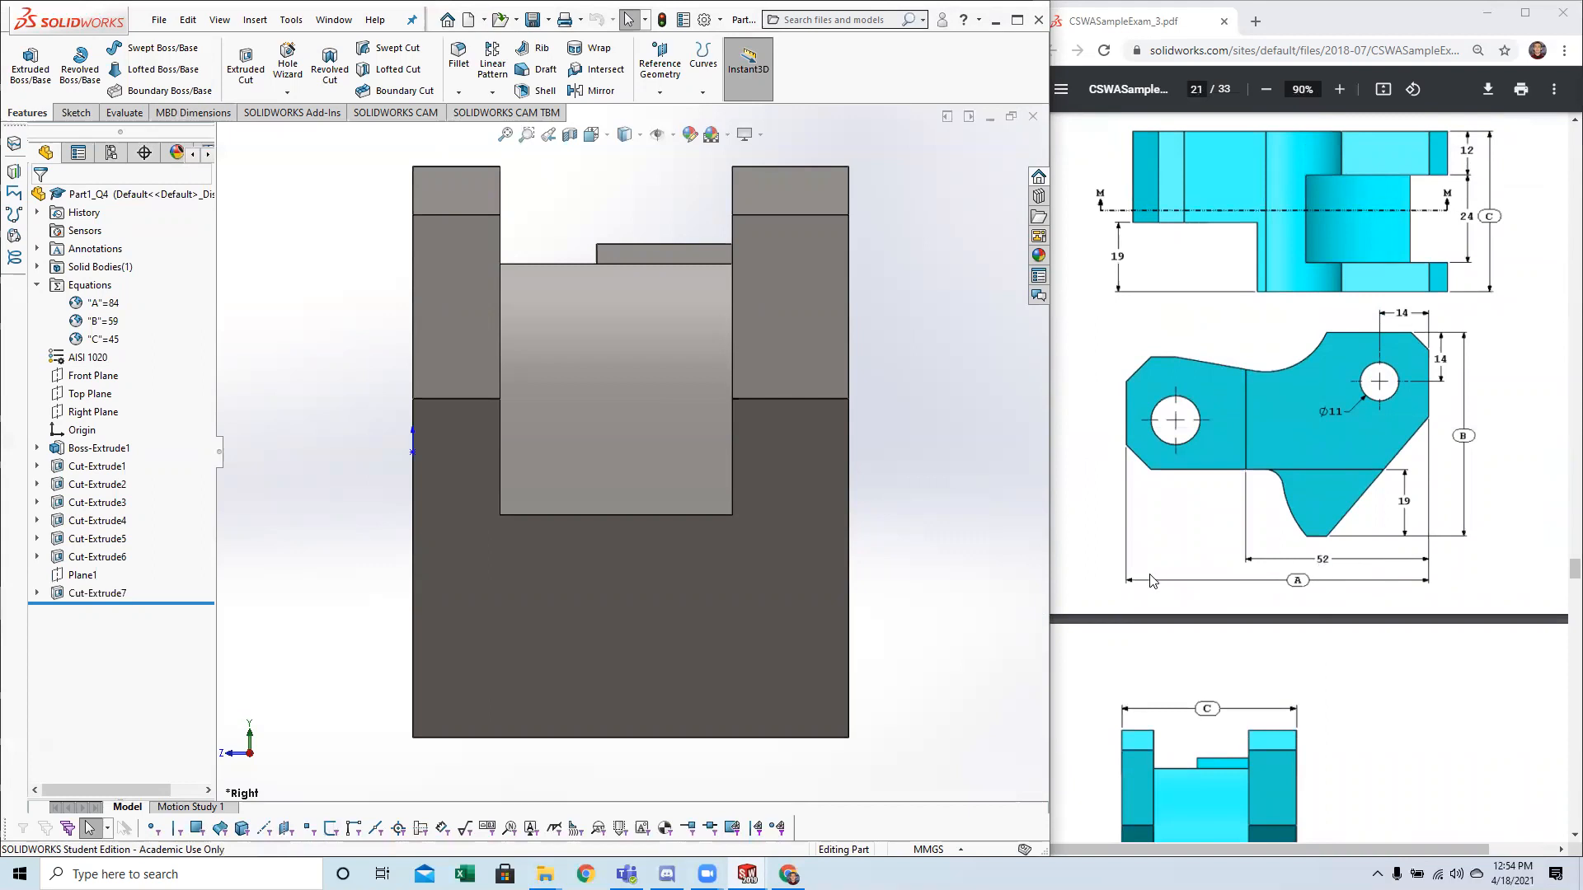
scroll(1217, 608, down, 5)
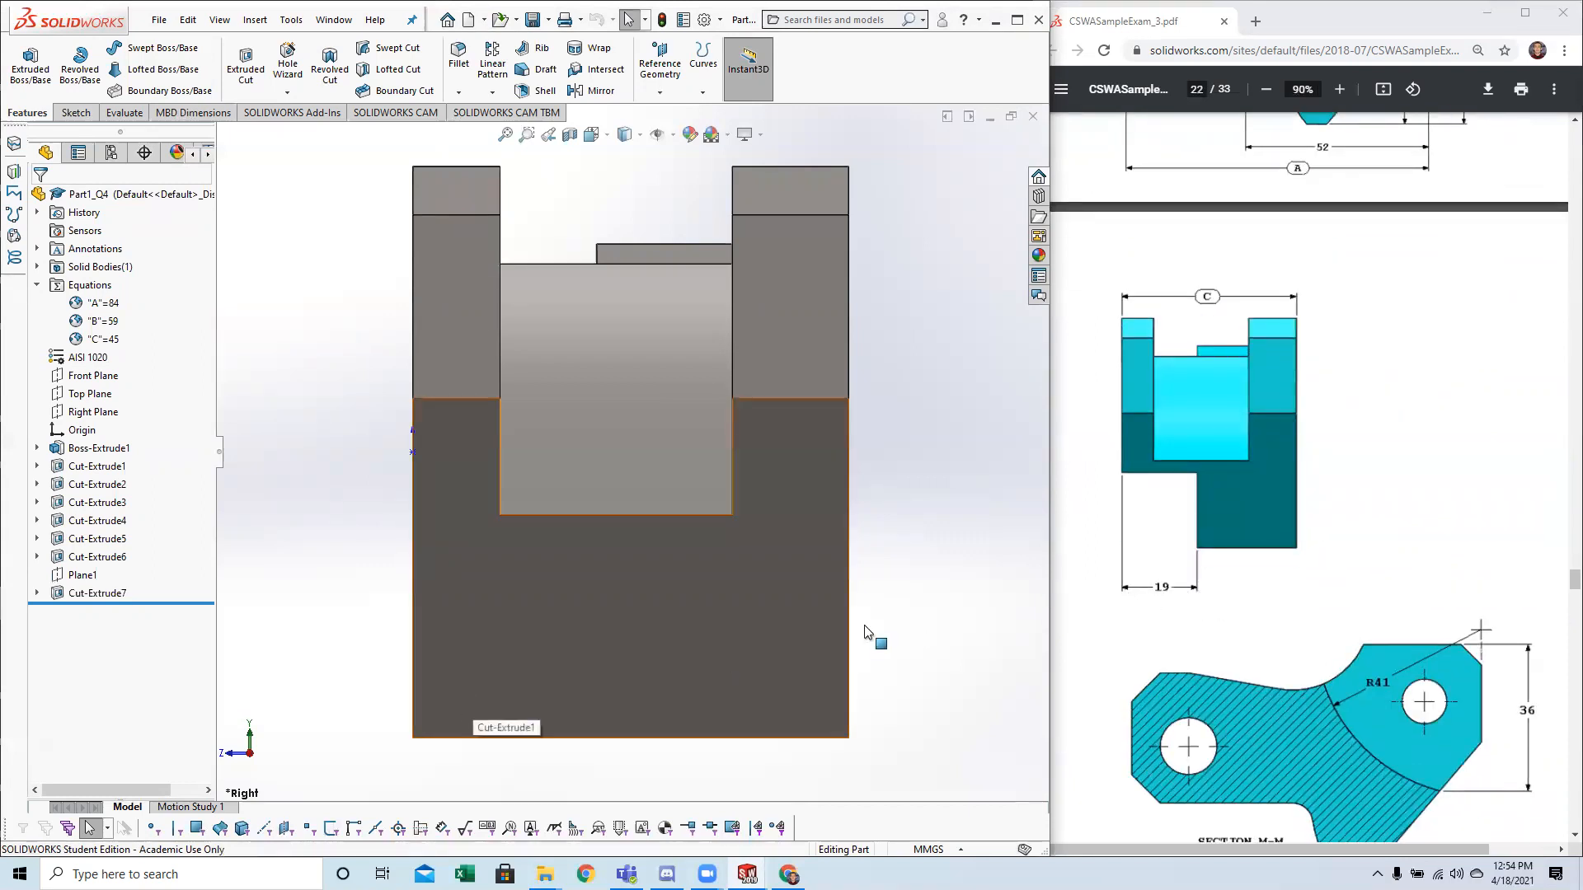
scroll(1195, 515, up, 2)
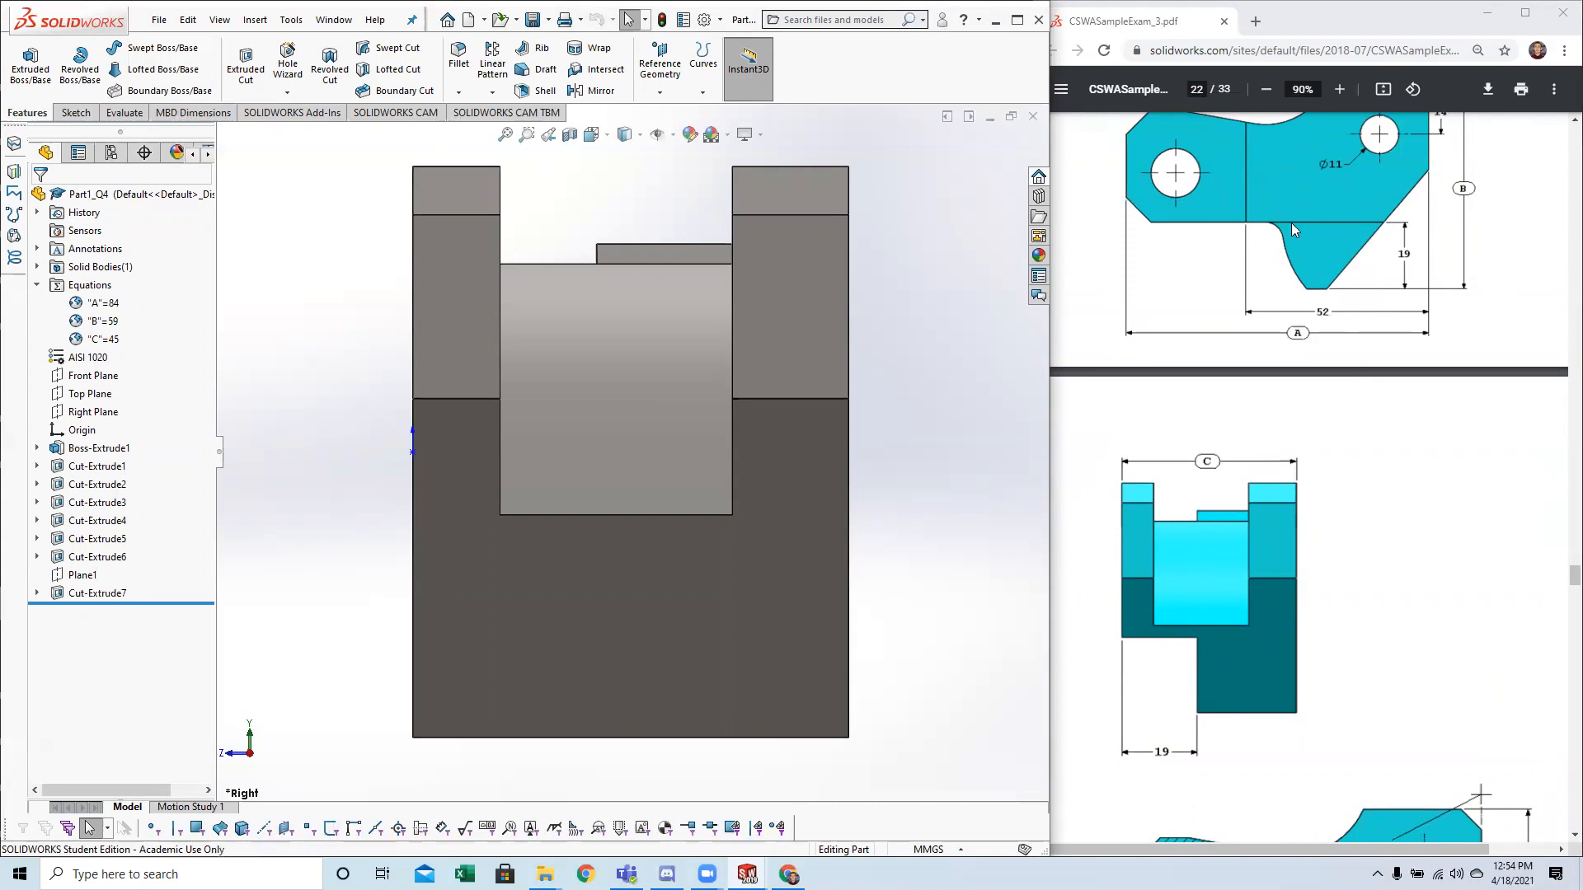
middle_drag(449, 536, 564, 507)
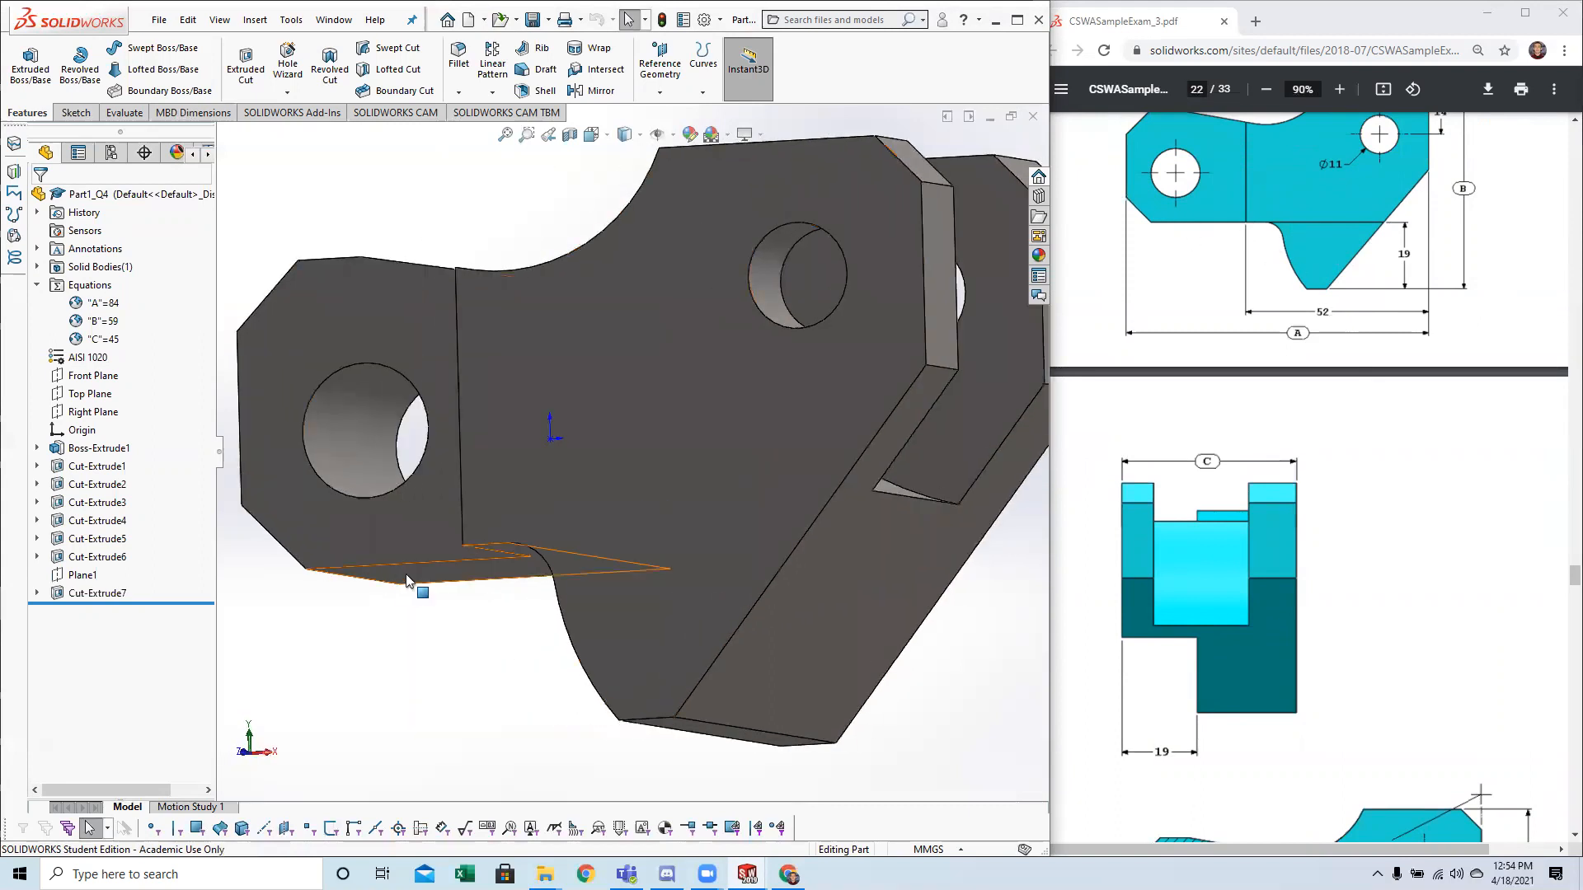
click(507, 548)
click(536, 703)
middle_drag(494, 665, 473, 734)
scroll(537, 704, up, 2)
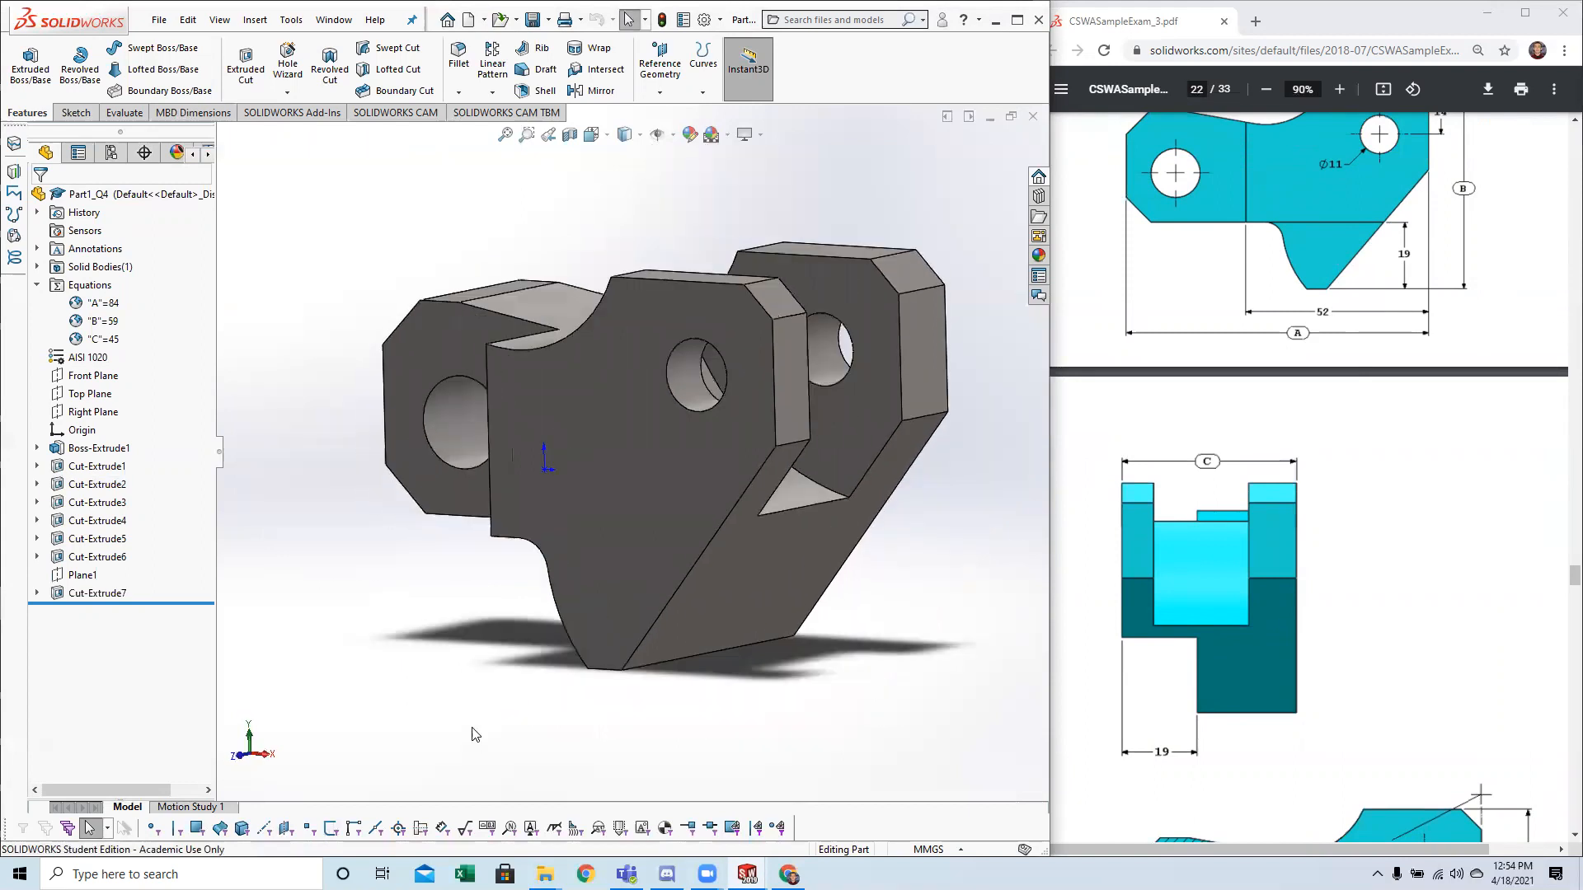
Sketch a corner rectangle about 14 mm wide and 20 mm high on the Right Plane, starting at the part's lower corner on the origin side.
click(77, 412)
scroll(488, 589, up, 2)
middle_drag(423, 650, 368, 649)
key(space)
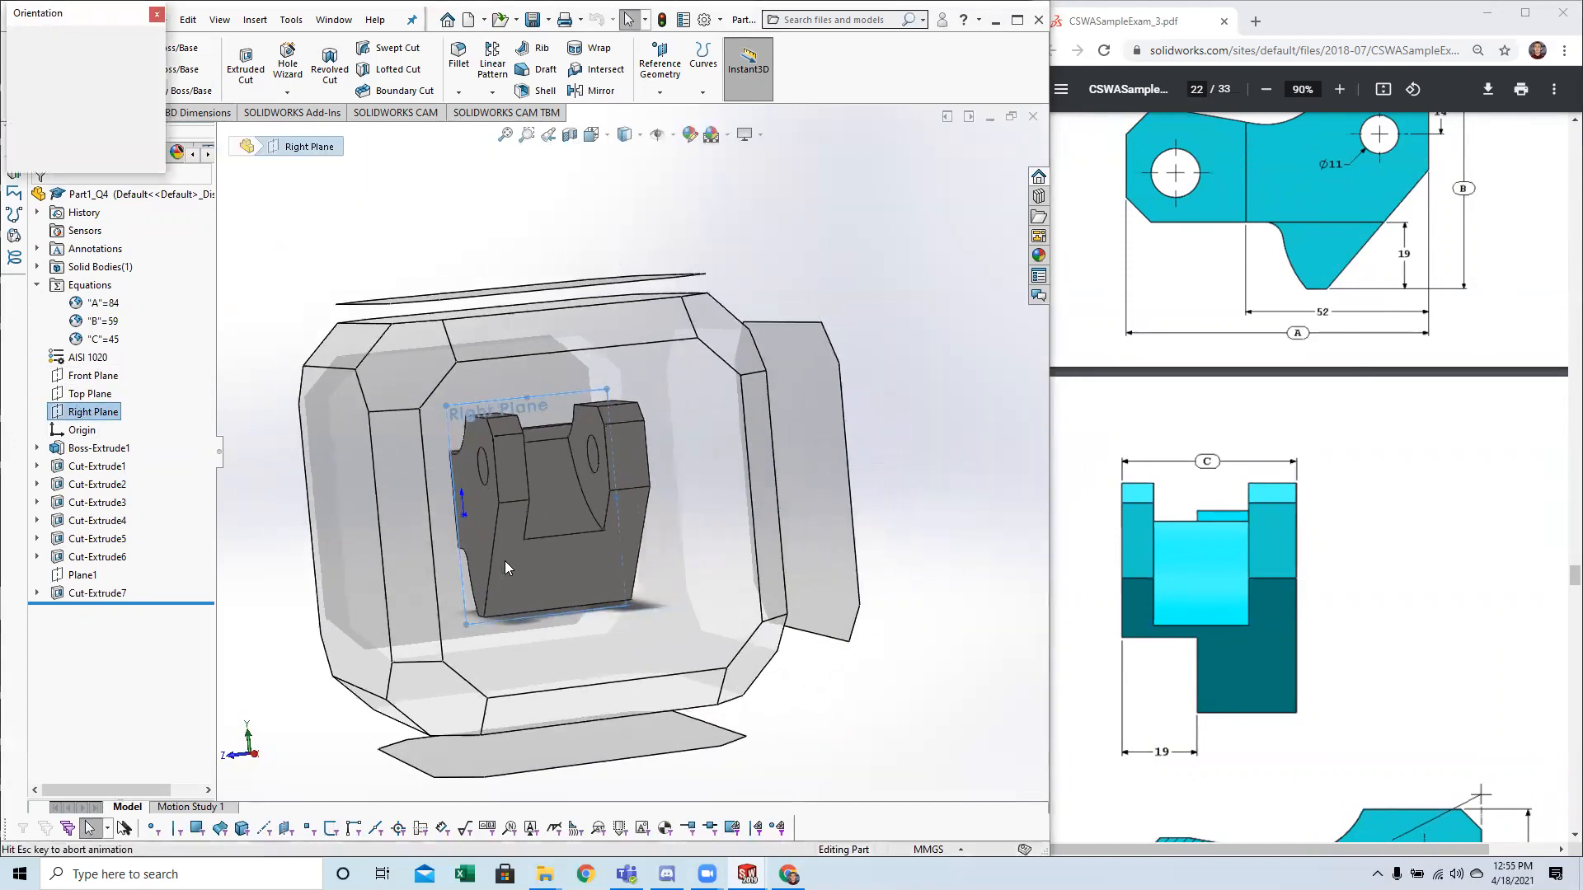
click(500, 574)
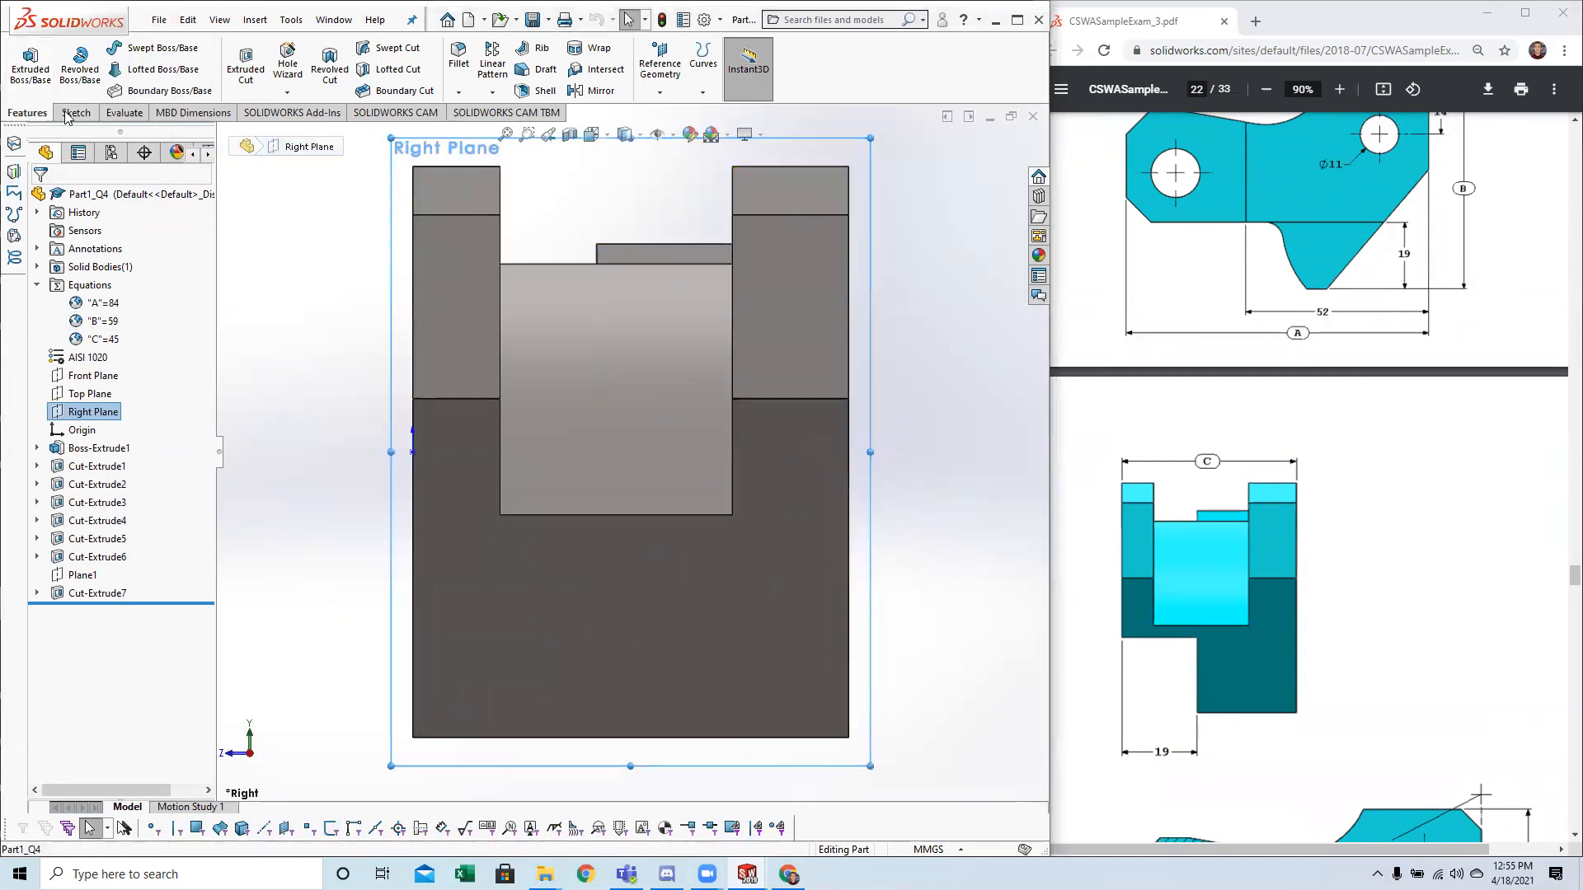
click(72, 113)
click(24, 62)
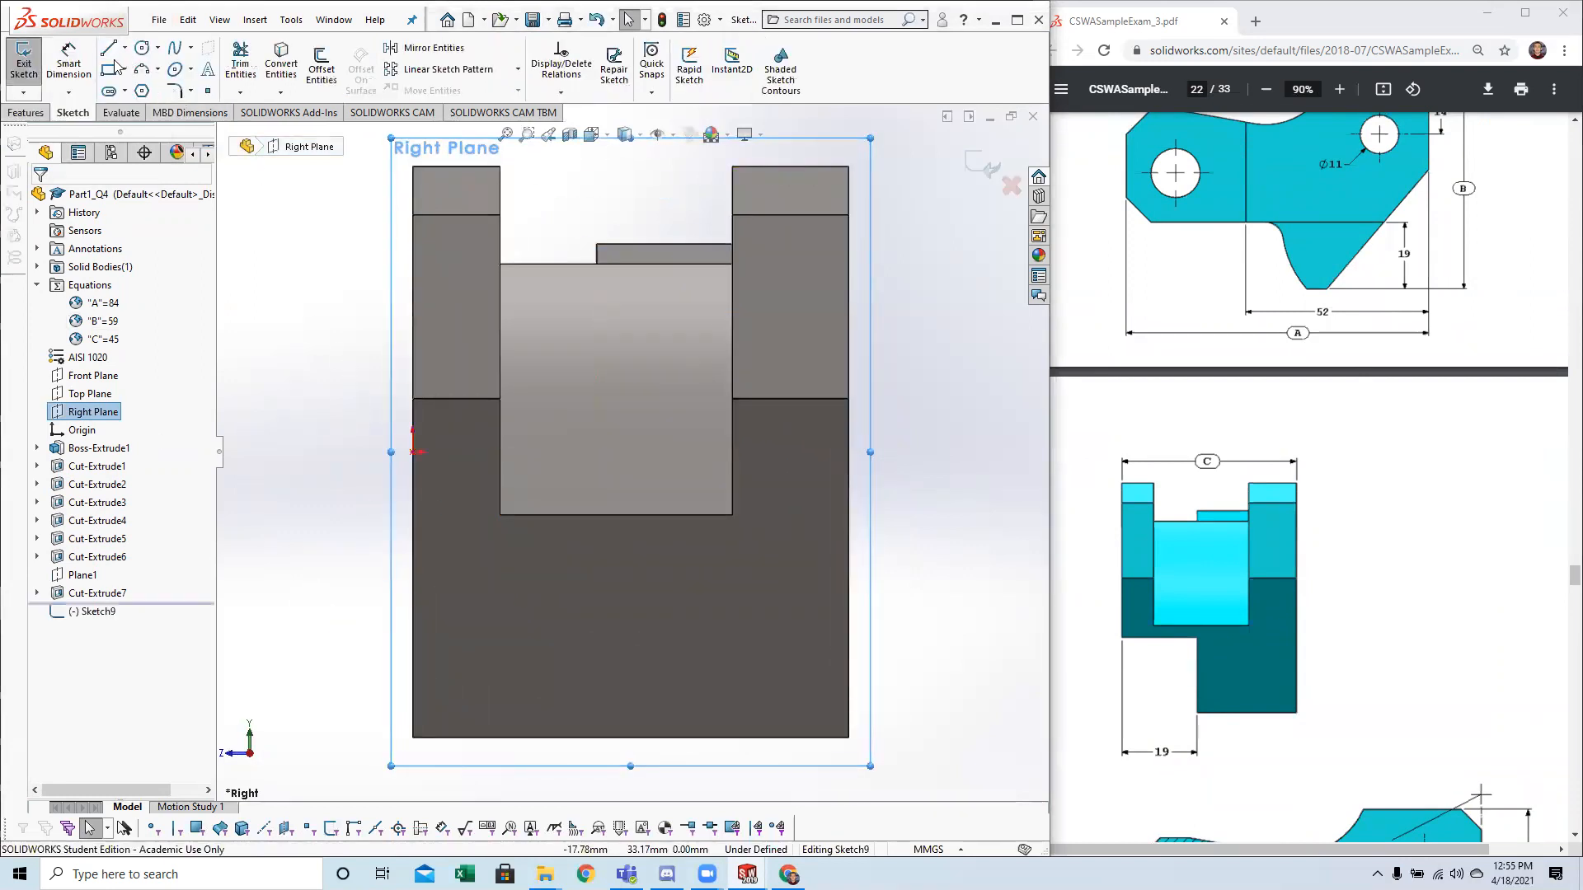
click(413, 737)
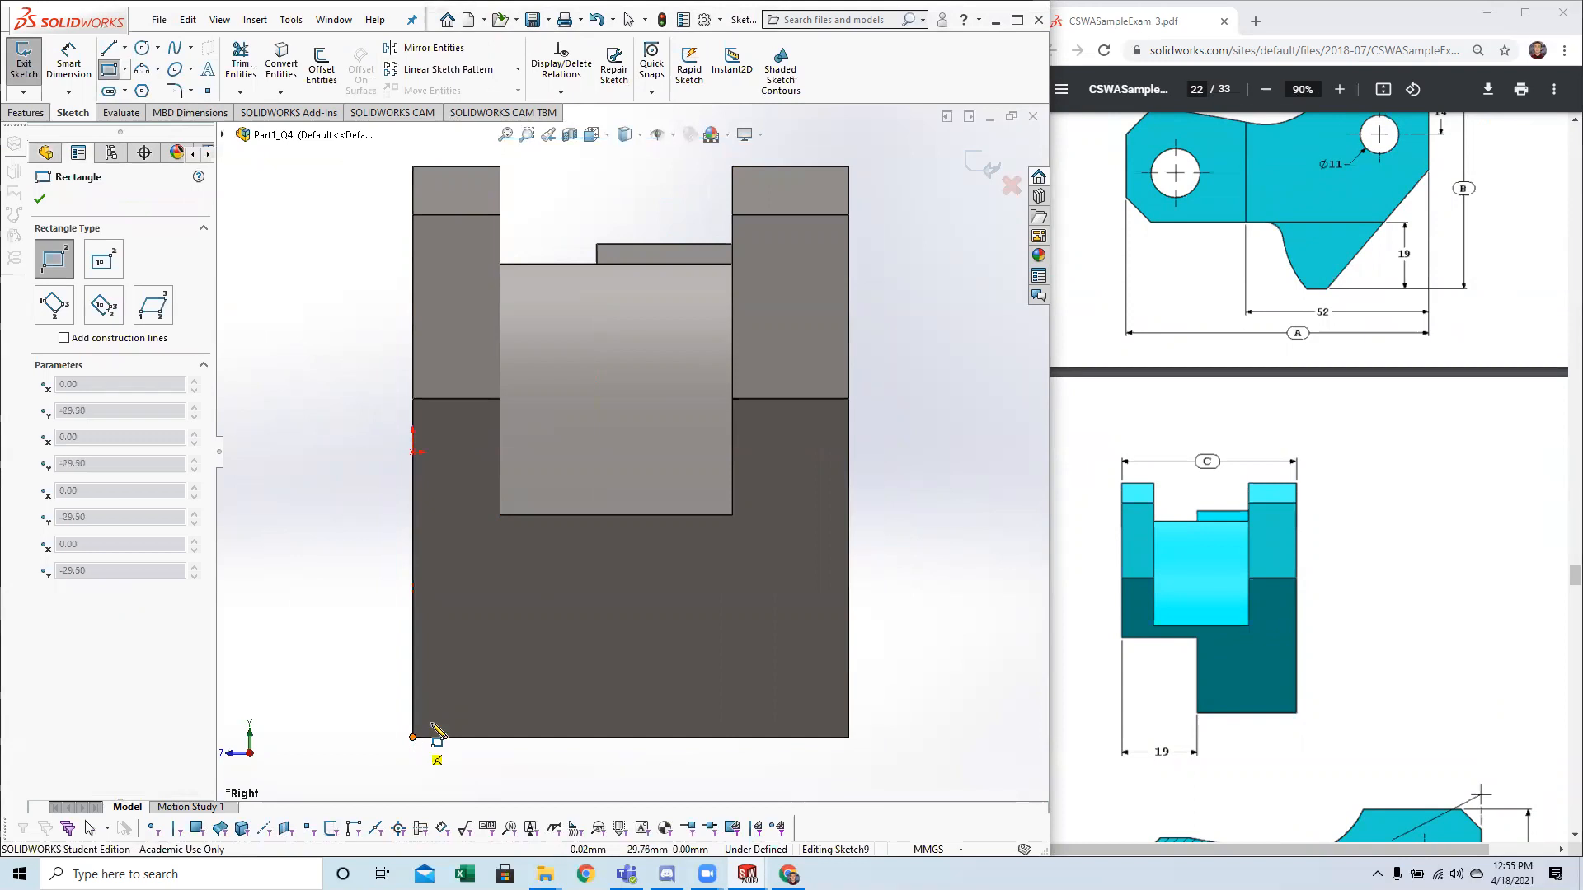
click(552, 546)
key(Escape)
Dimension the rectangle's bottom edge and set its width to 19 mm.
click(68, 62)
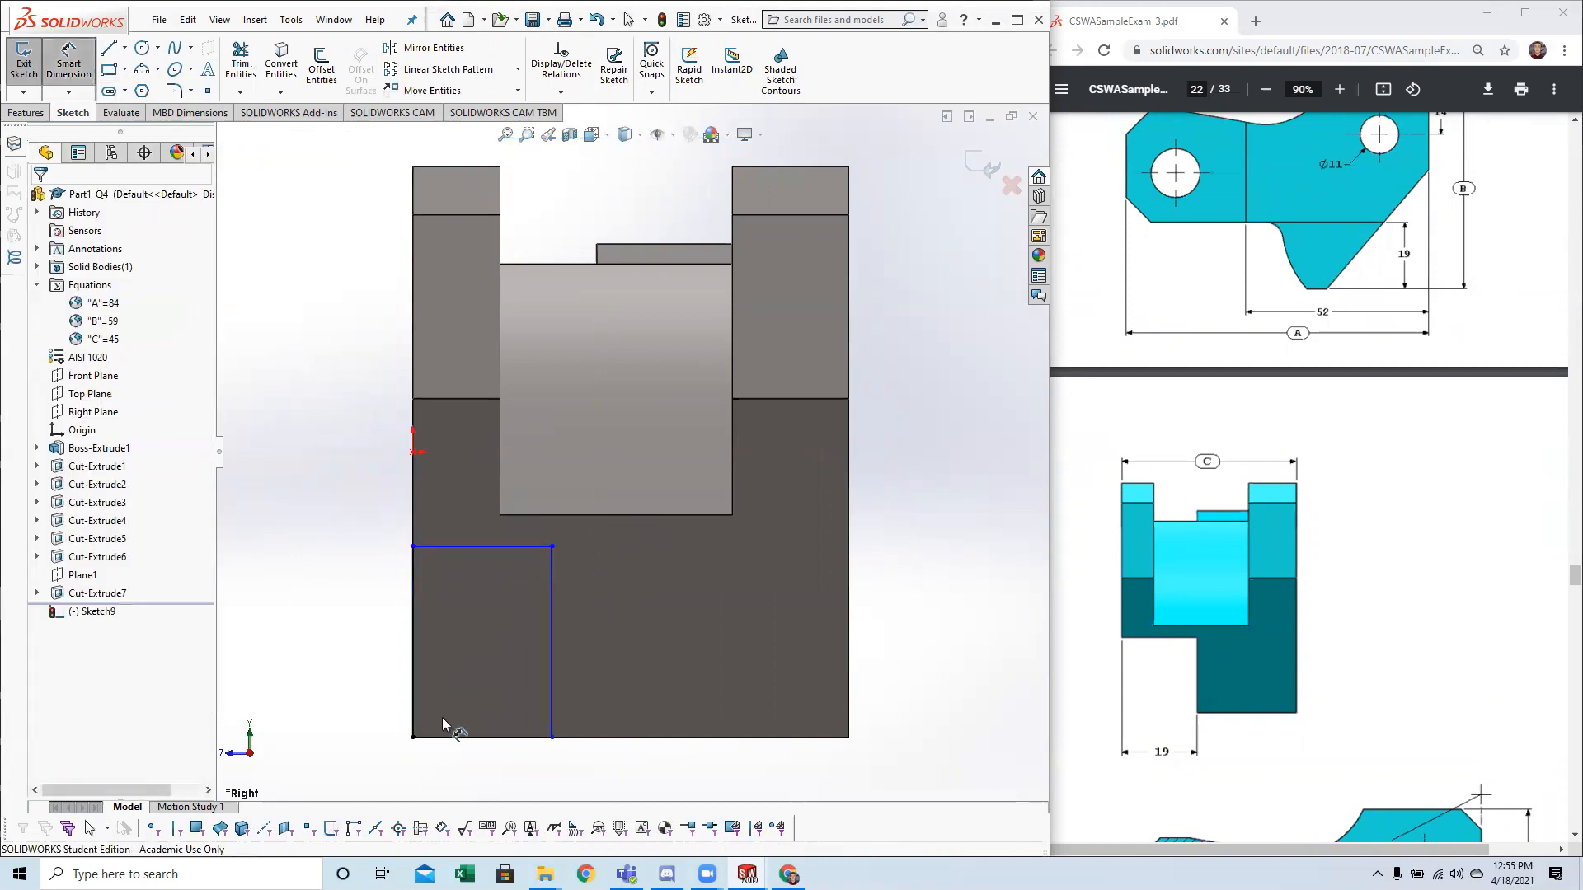
click(493, 737)
click(480, 775)
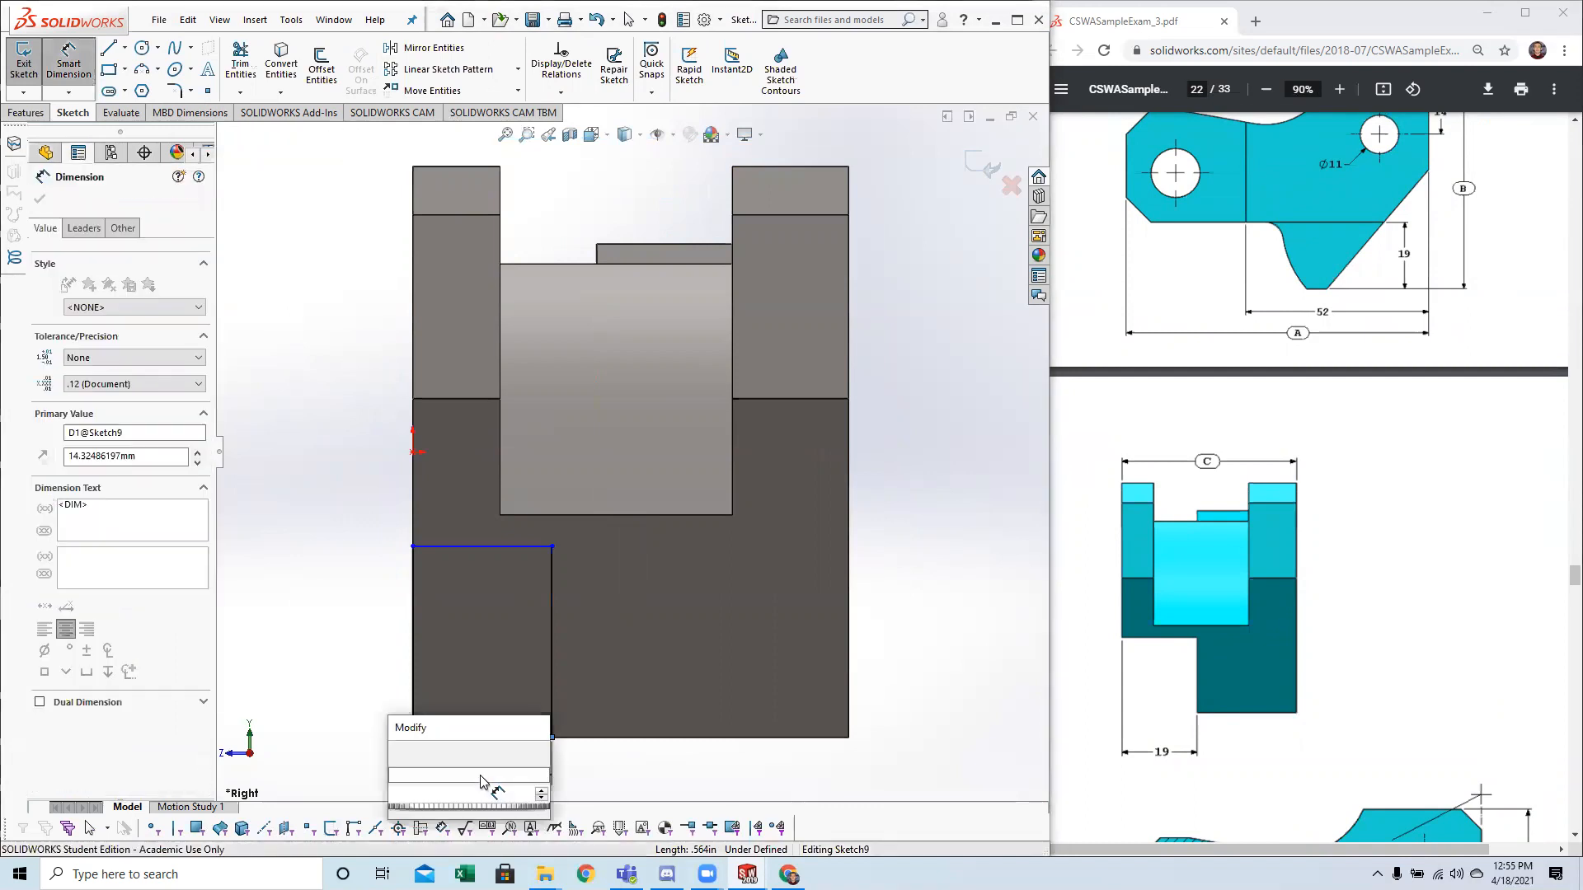
text(19)
key(Return)
key(Escape)
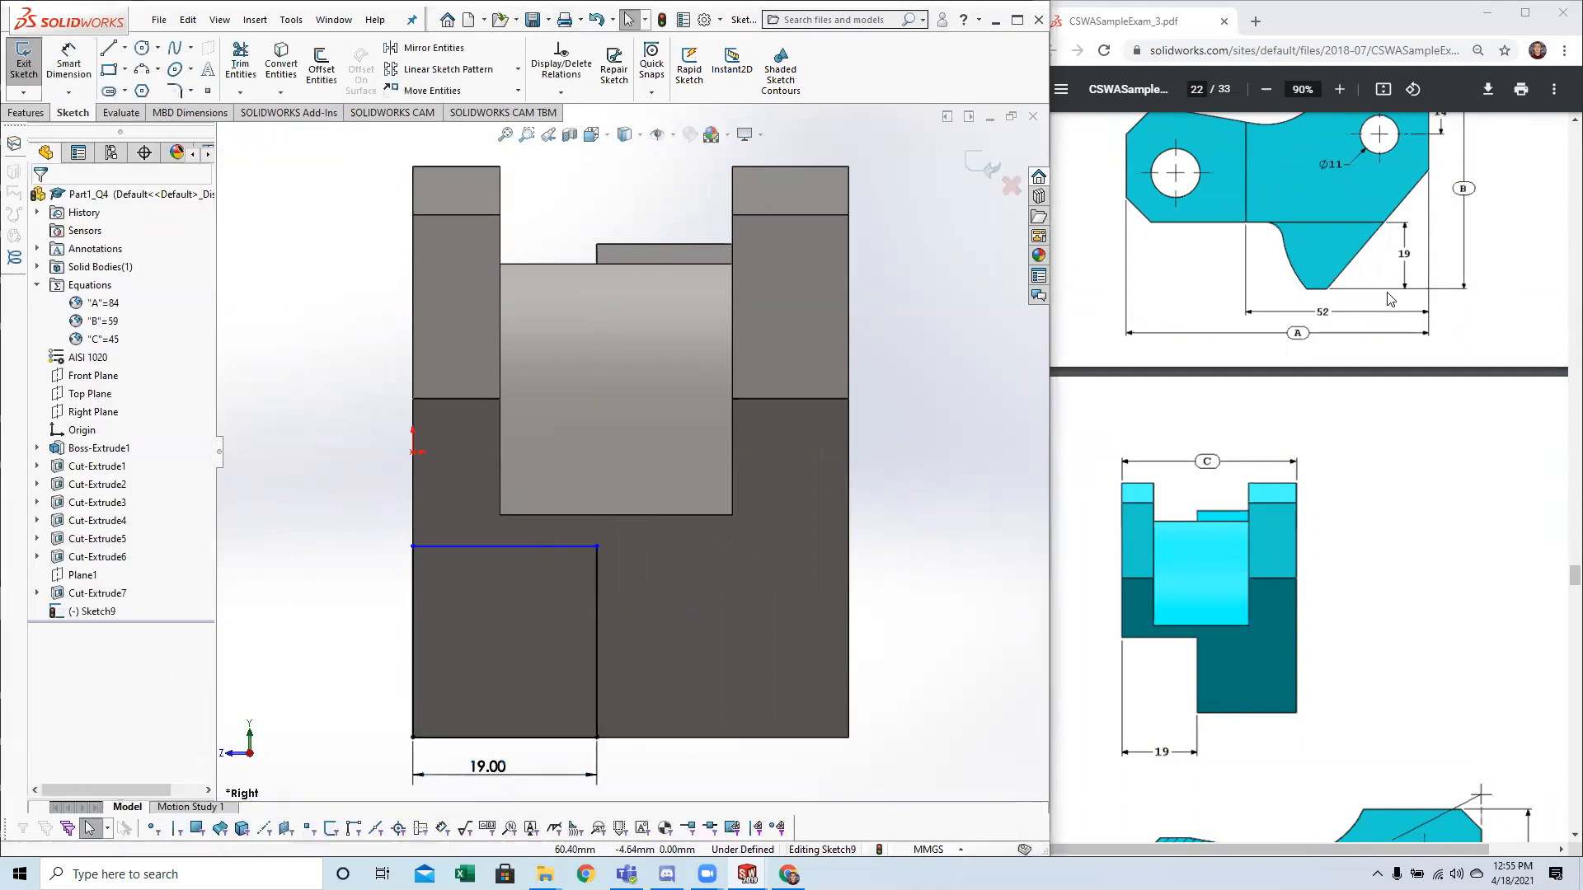
Dimension the rectangle's vertical edge and set its height to 19 mm.
click(69, 63)
click(410, 592)
click(343, 627)
text(19)
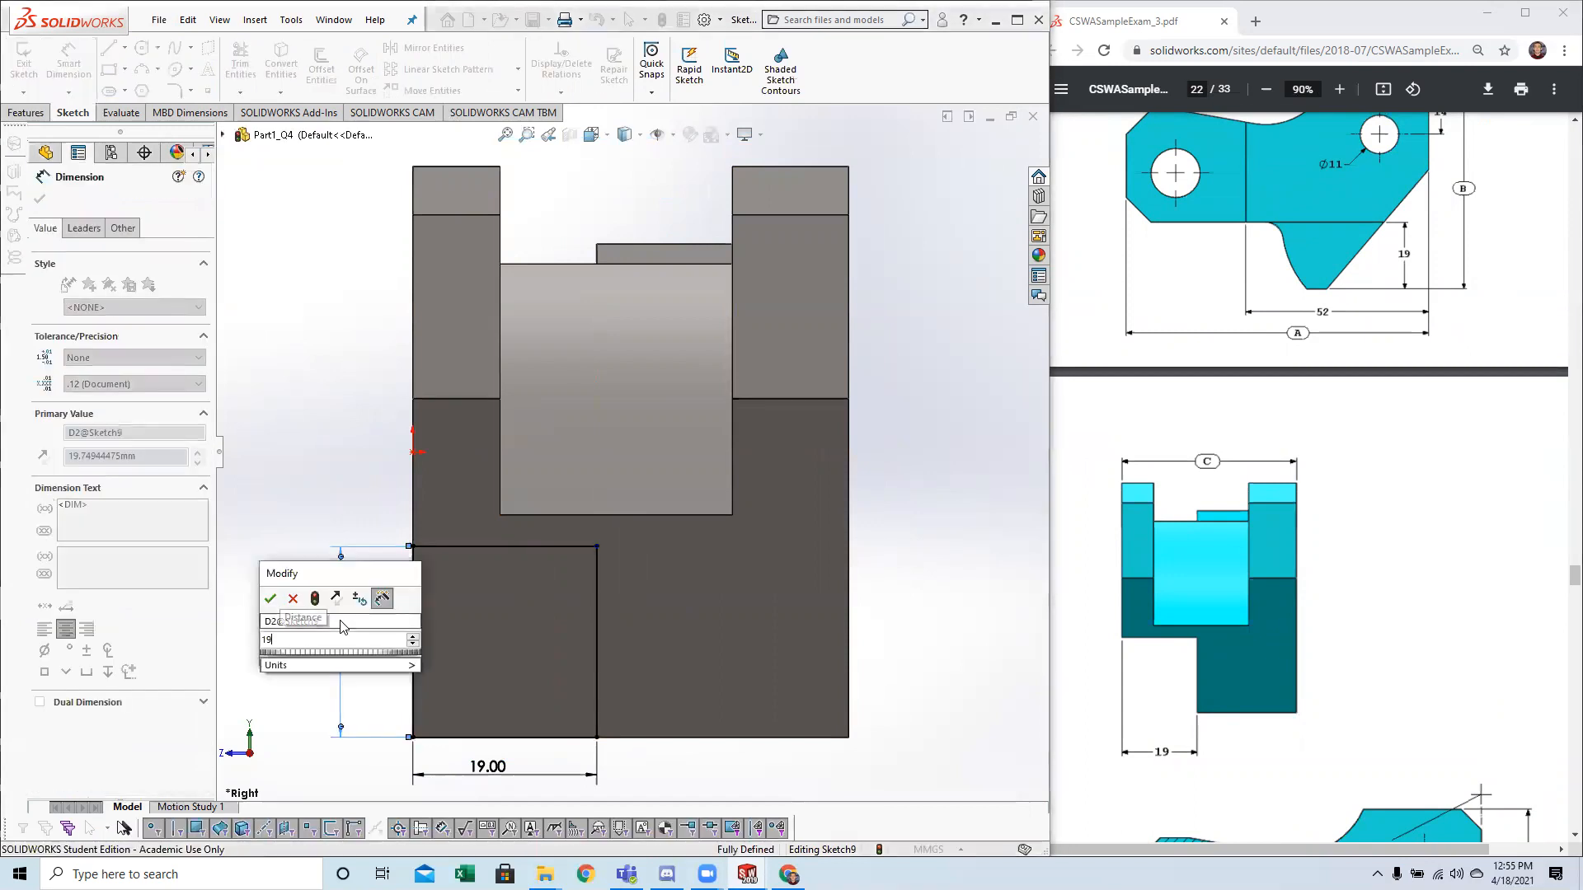
key(Return)
key(Escape)
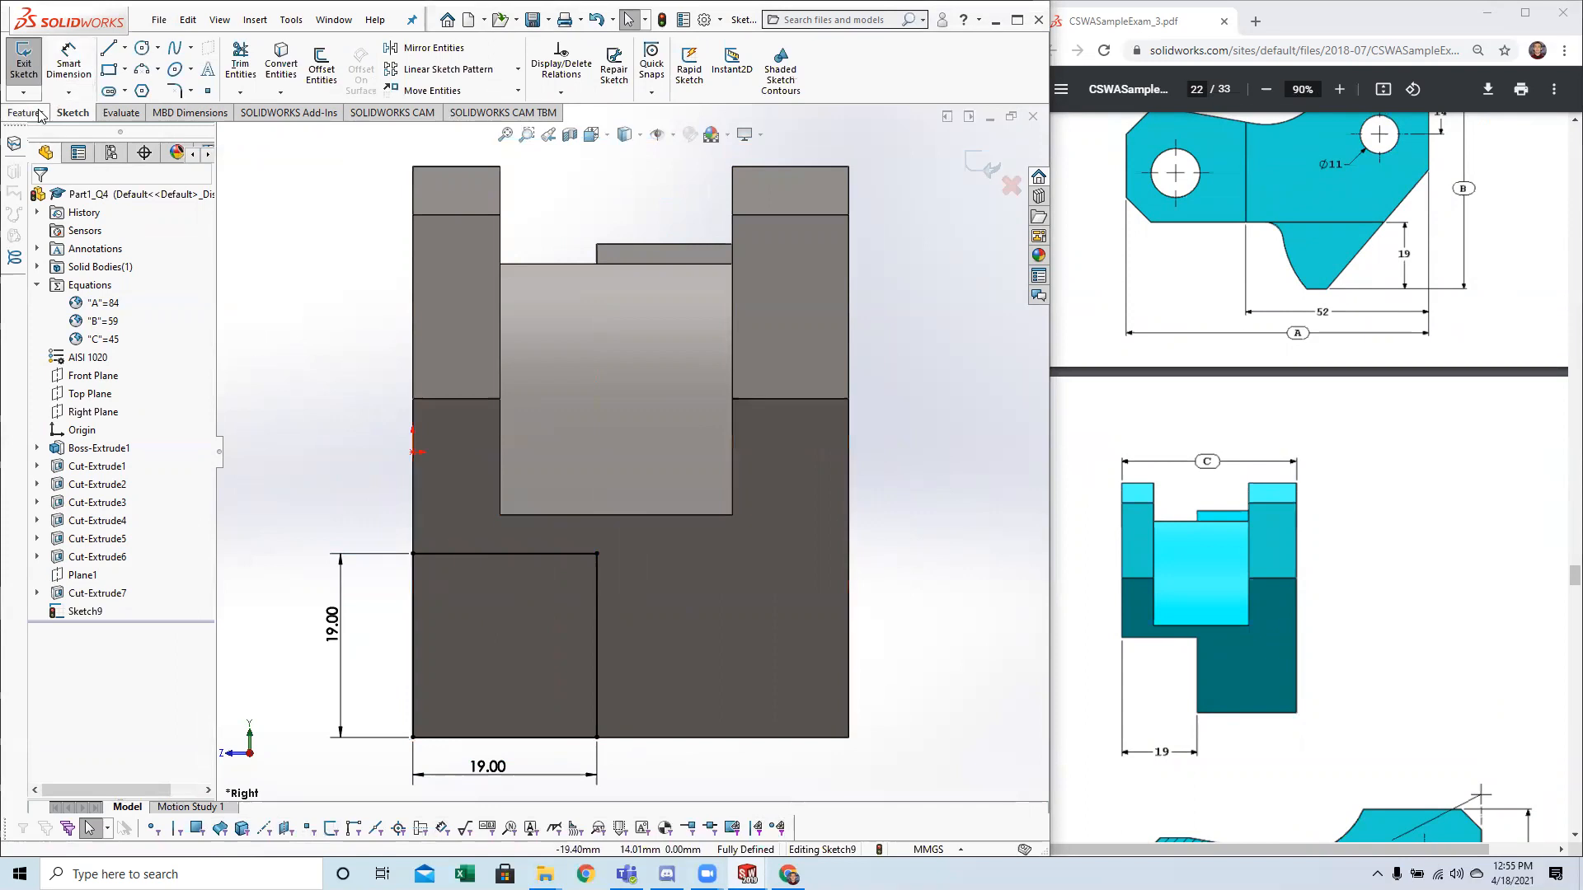
Cut-extrude the 19 mm square sketch using Through All - Both.
click(30, 58)
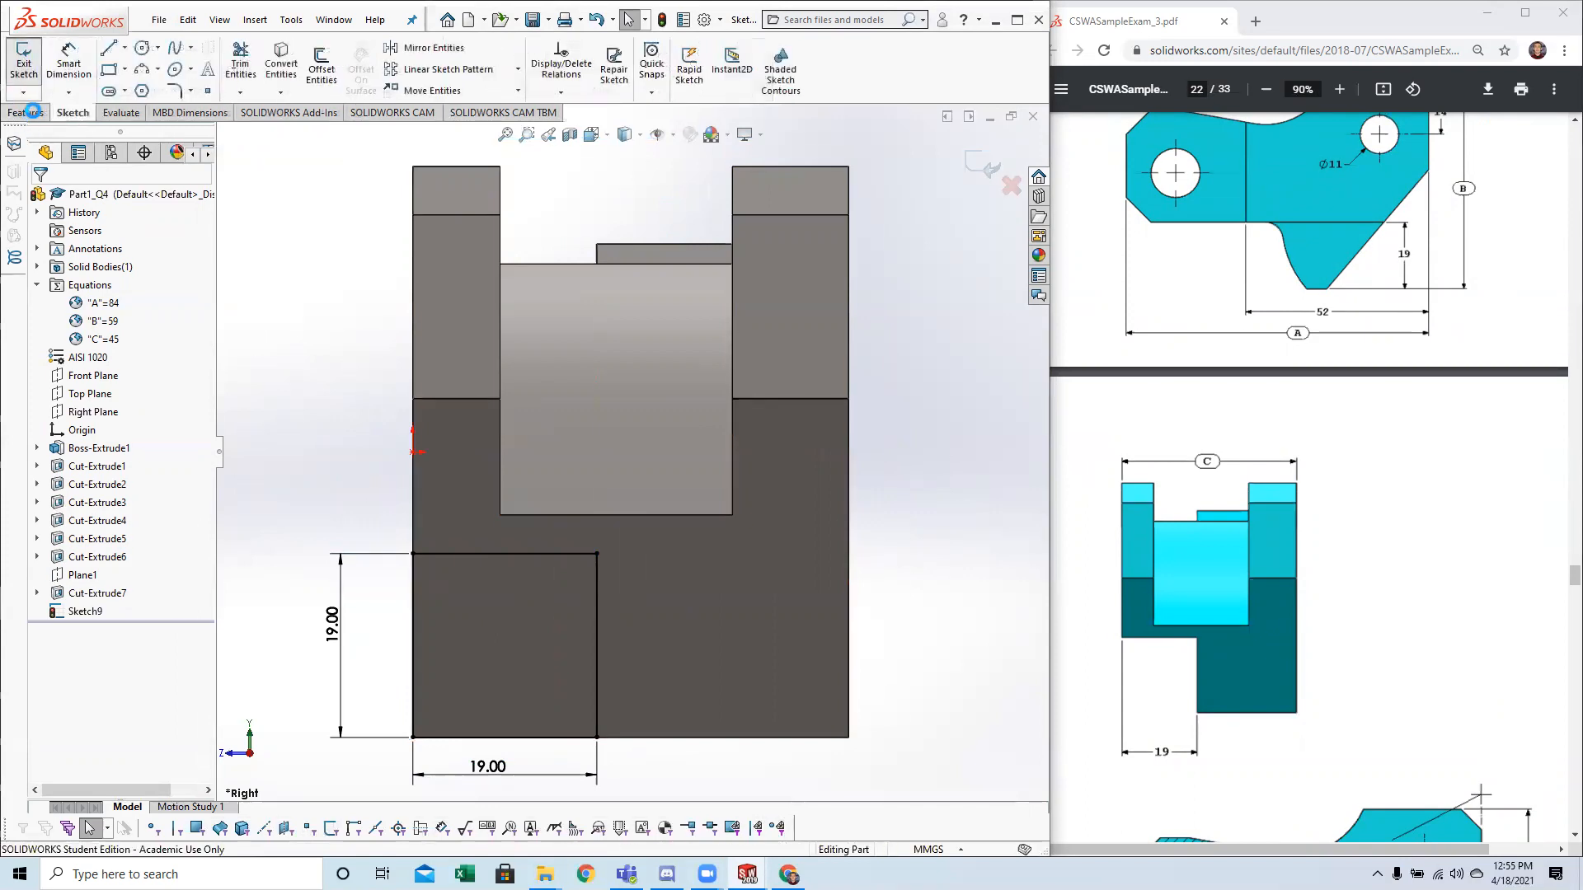
click(245, 62)
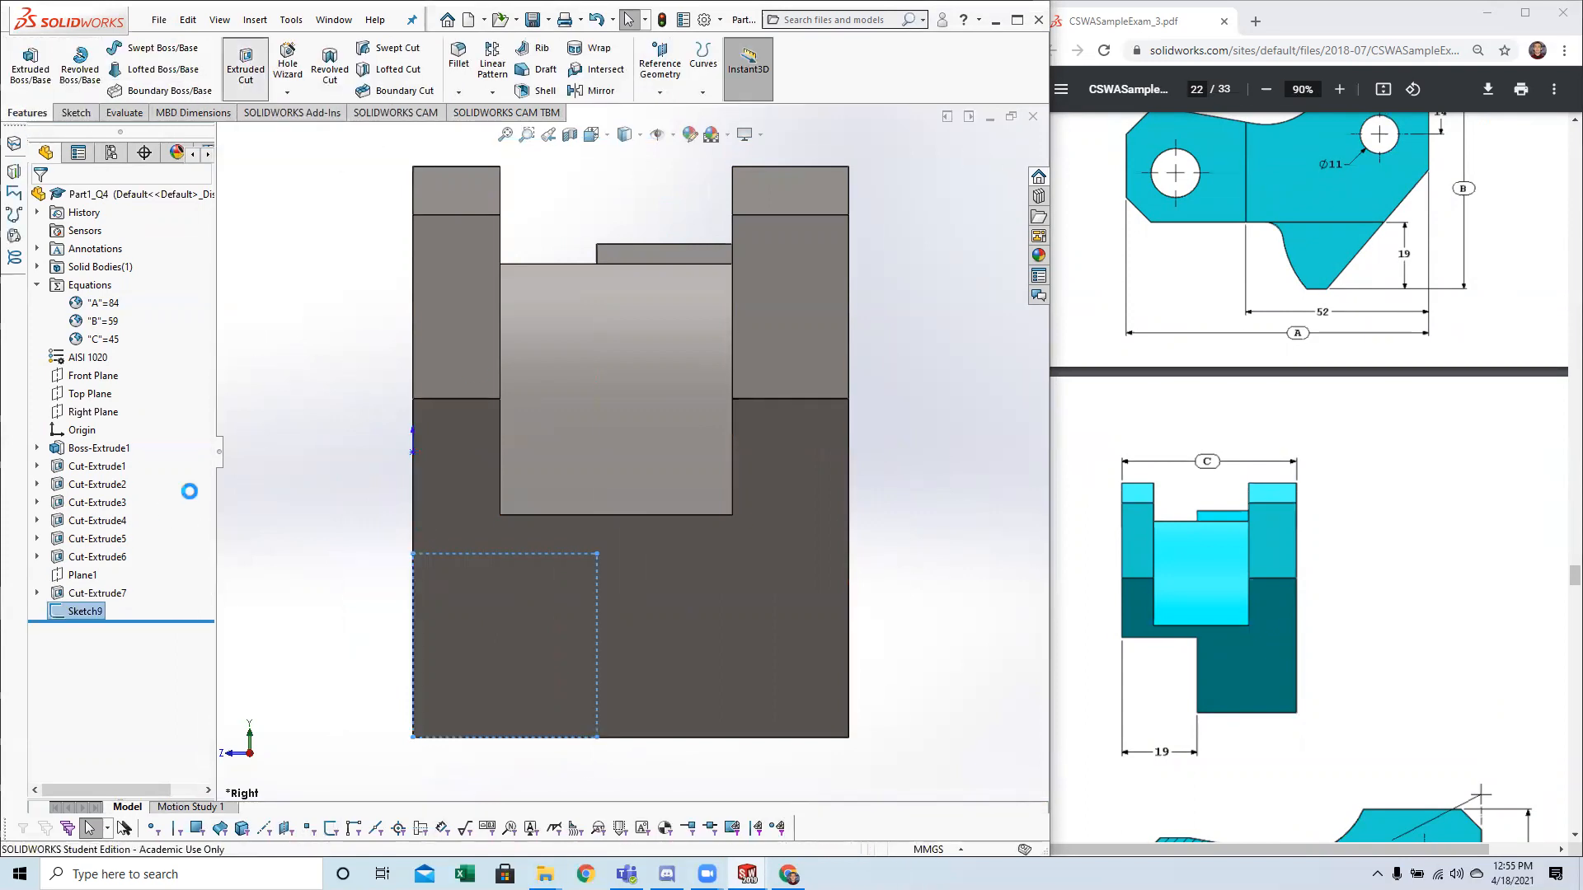
click(113, 297)
click(86, 325)
middle_drag(362, 567, 502, 567)
scroll(511, 569, up, 4)
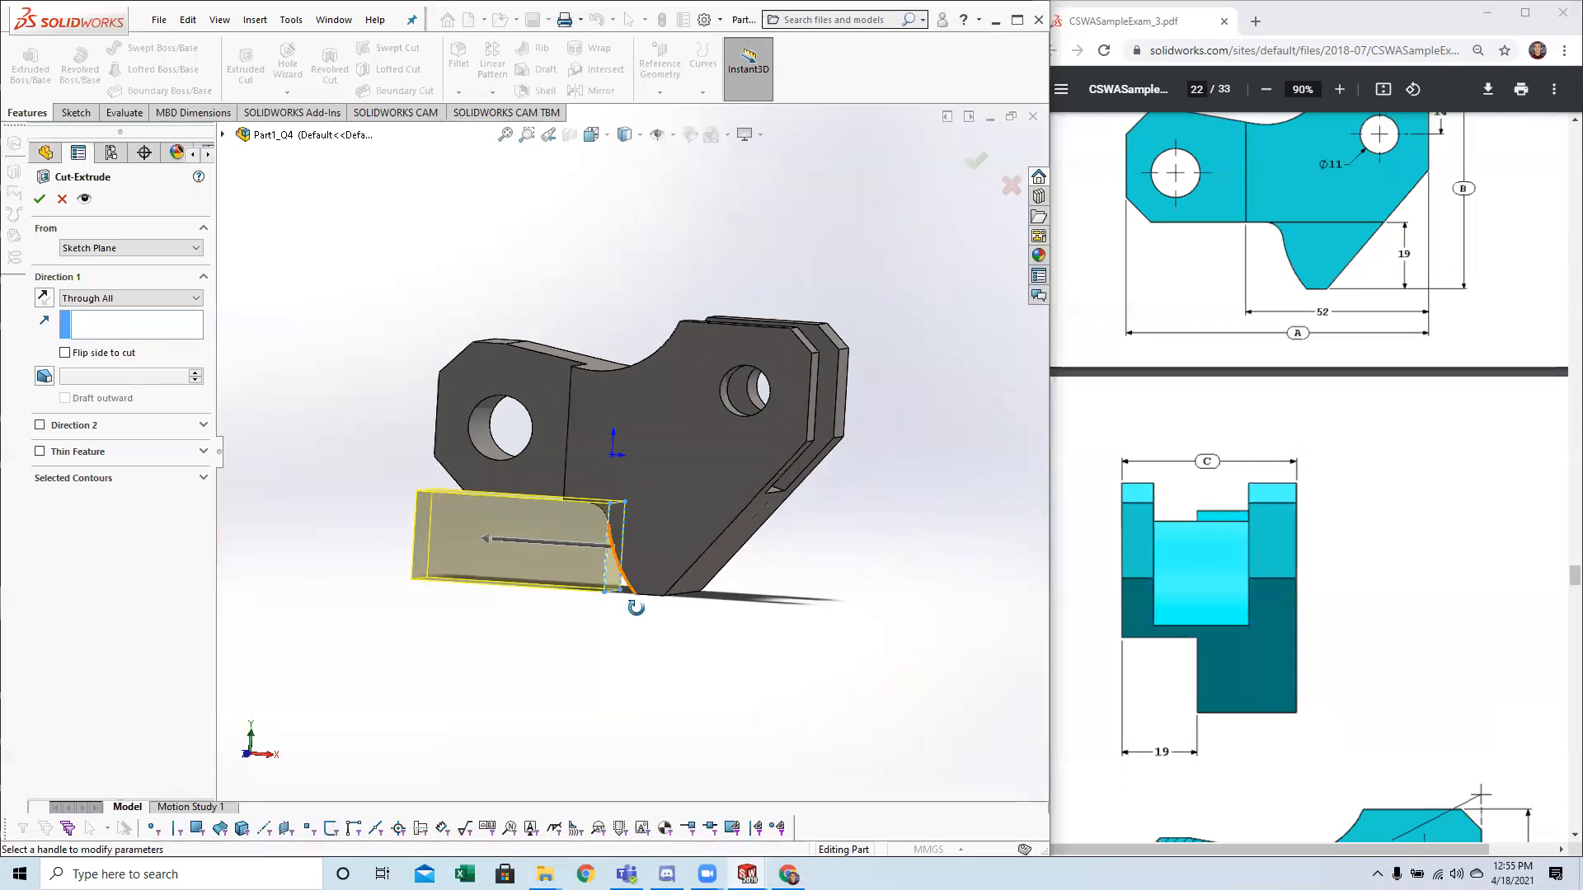
middle_drag(636, 608, 639, 622)
click(115, 297)
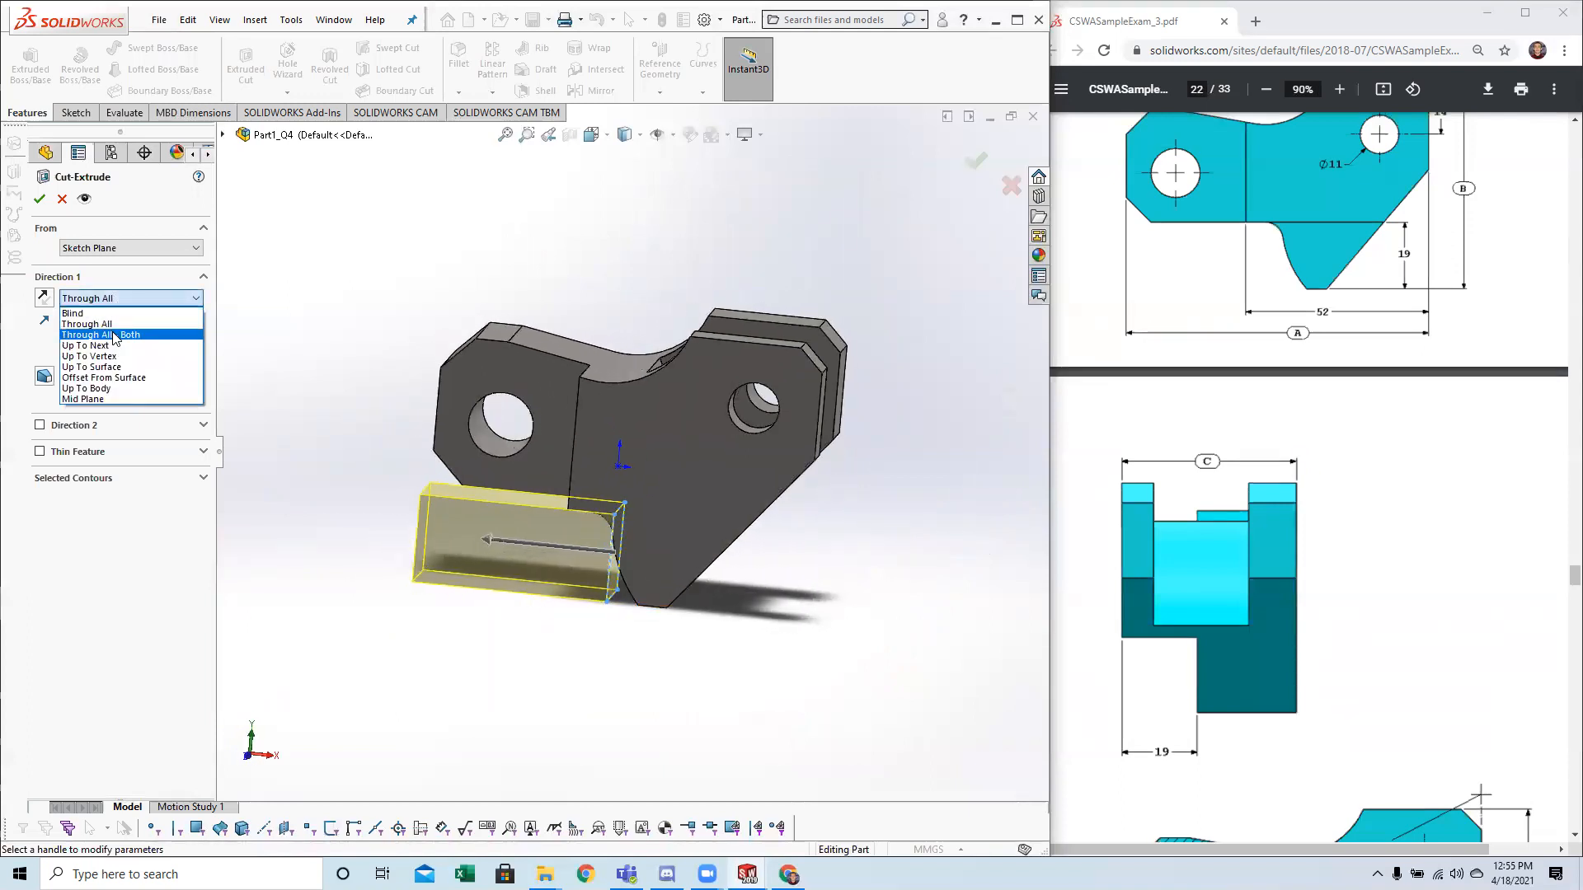
click(114, 335)
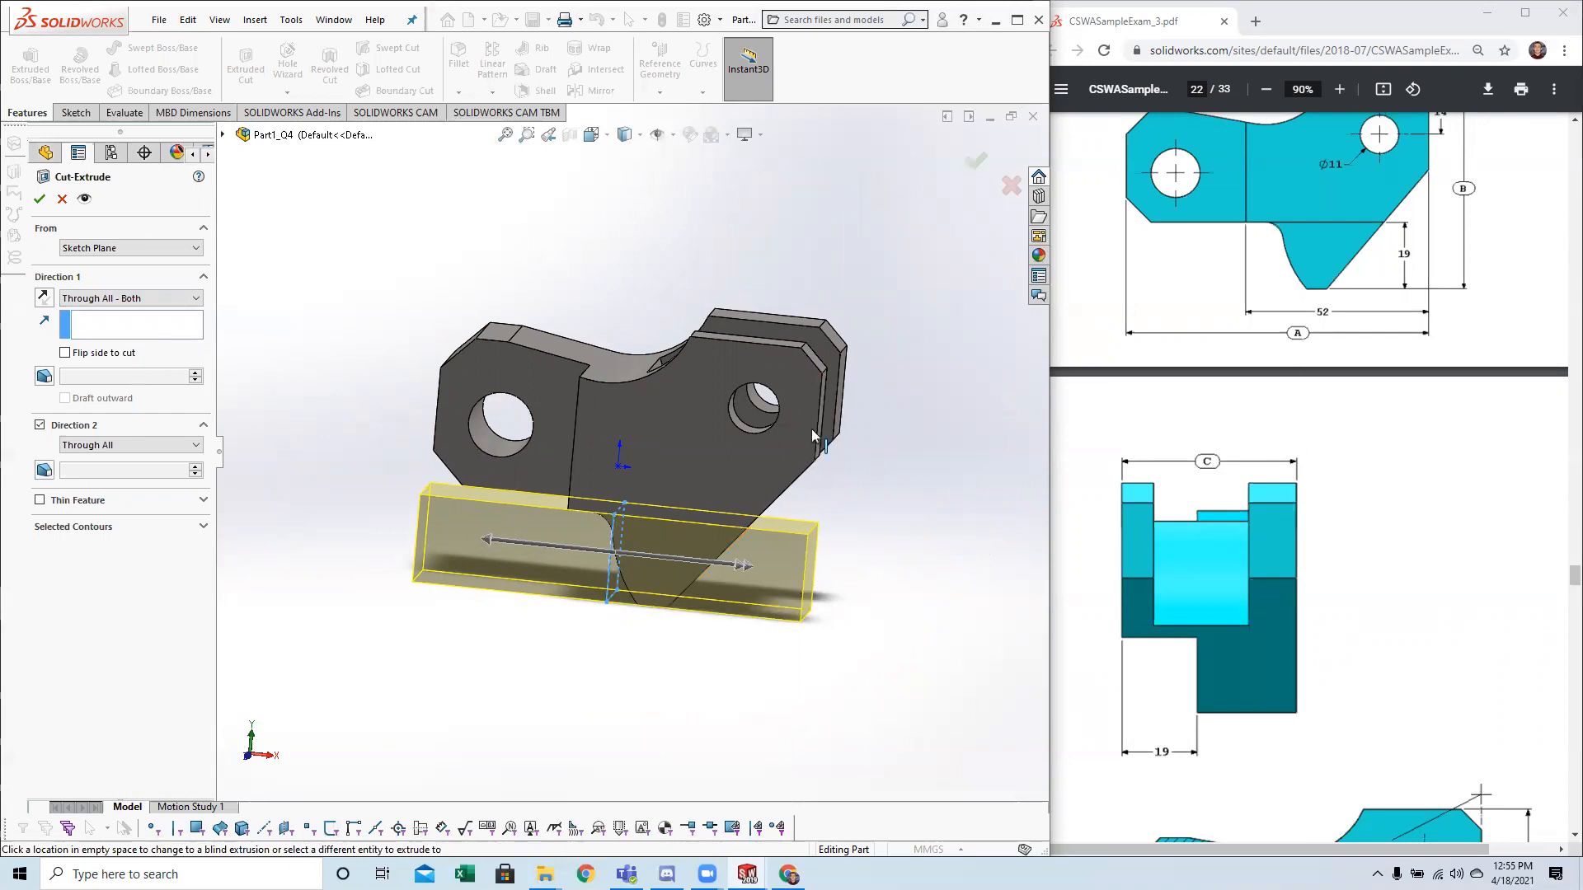
click(39, 198)
Compare the part's right view and the new lower cut with question 5's right-side drawing view.
middle_drag(464, 604, 589, 570)
key(ctrl+4)
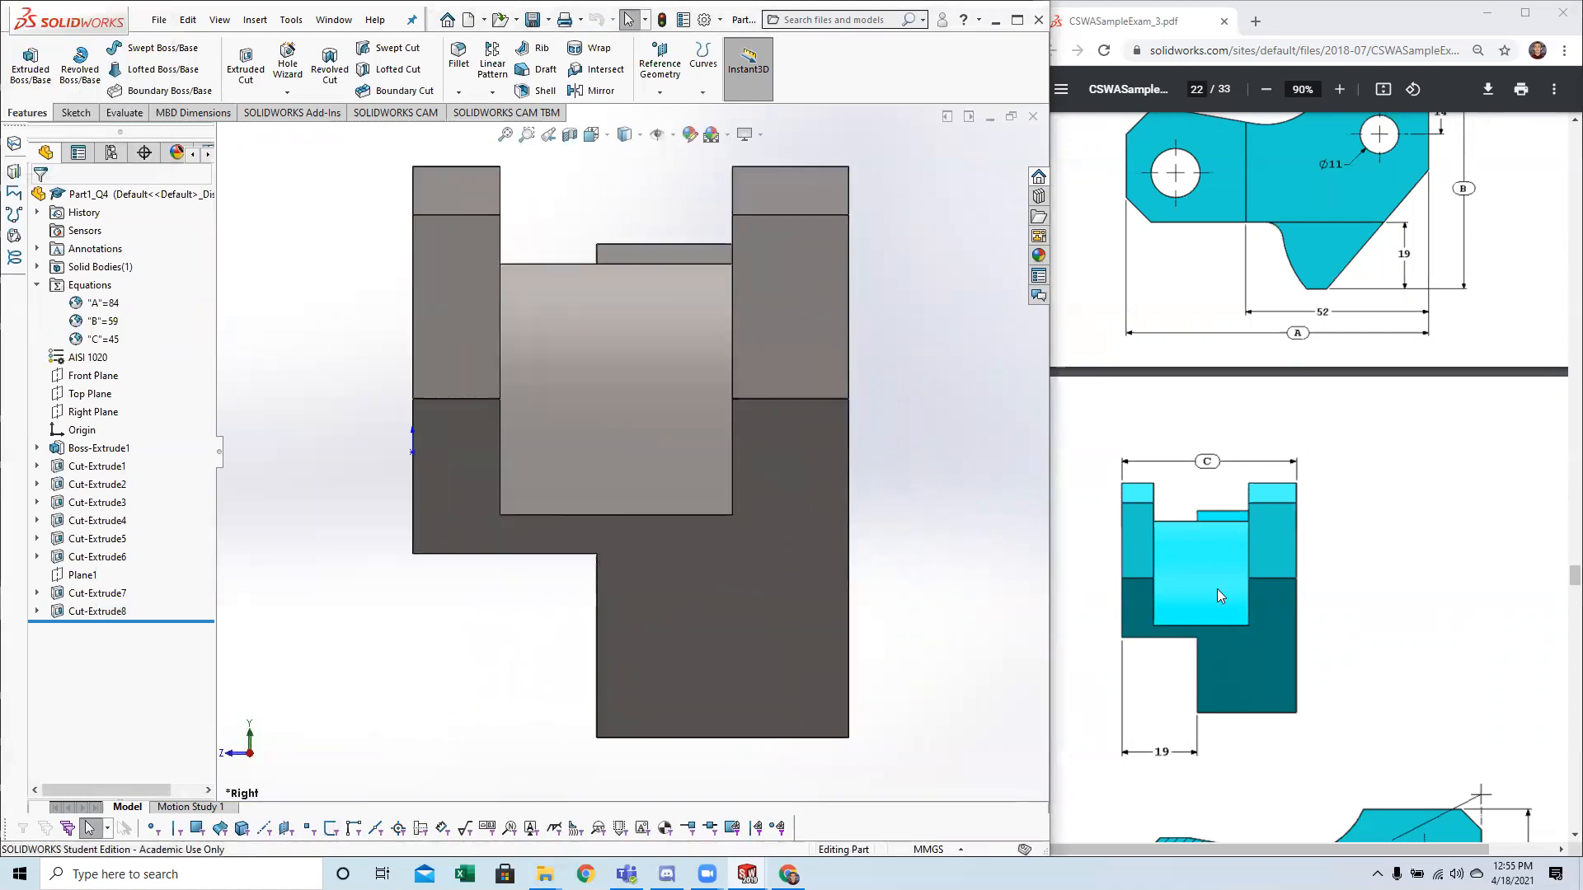
scroll(1212, 610, up, 1)
scroll(1218, 577, down, 4)
scroll(1220, 561, up, 1)
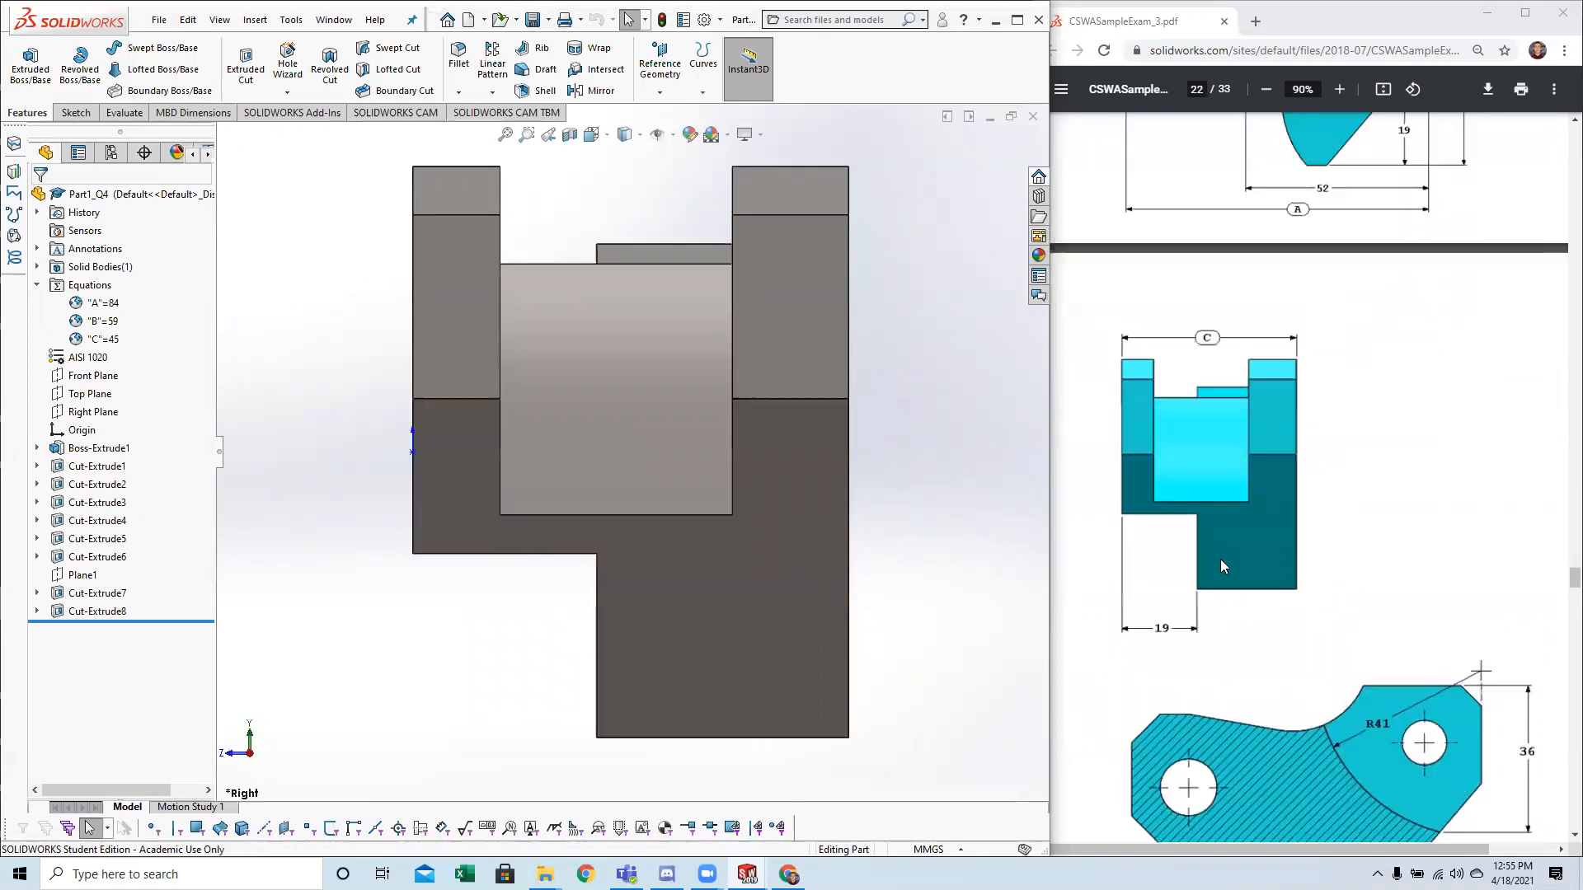
scroll(1225, 563, up, 5)
middle_drag(504, 672, 709, 625)
scroll(709, 625, up, 2)
Compare the part from three isometric orientations, including the underside, with question 5's three pictorial images.
key(space)
scroll(424, 610, up, 1)
click(424, 612)
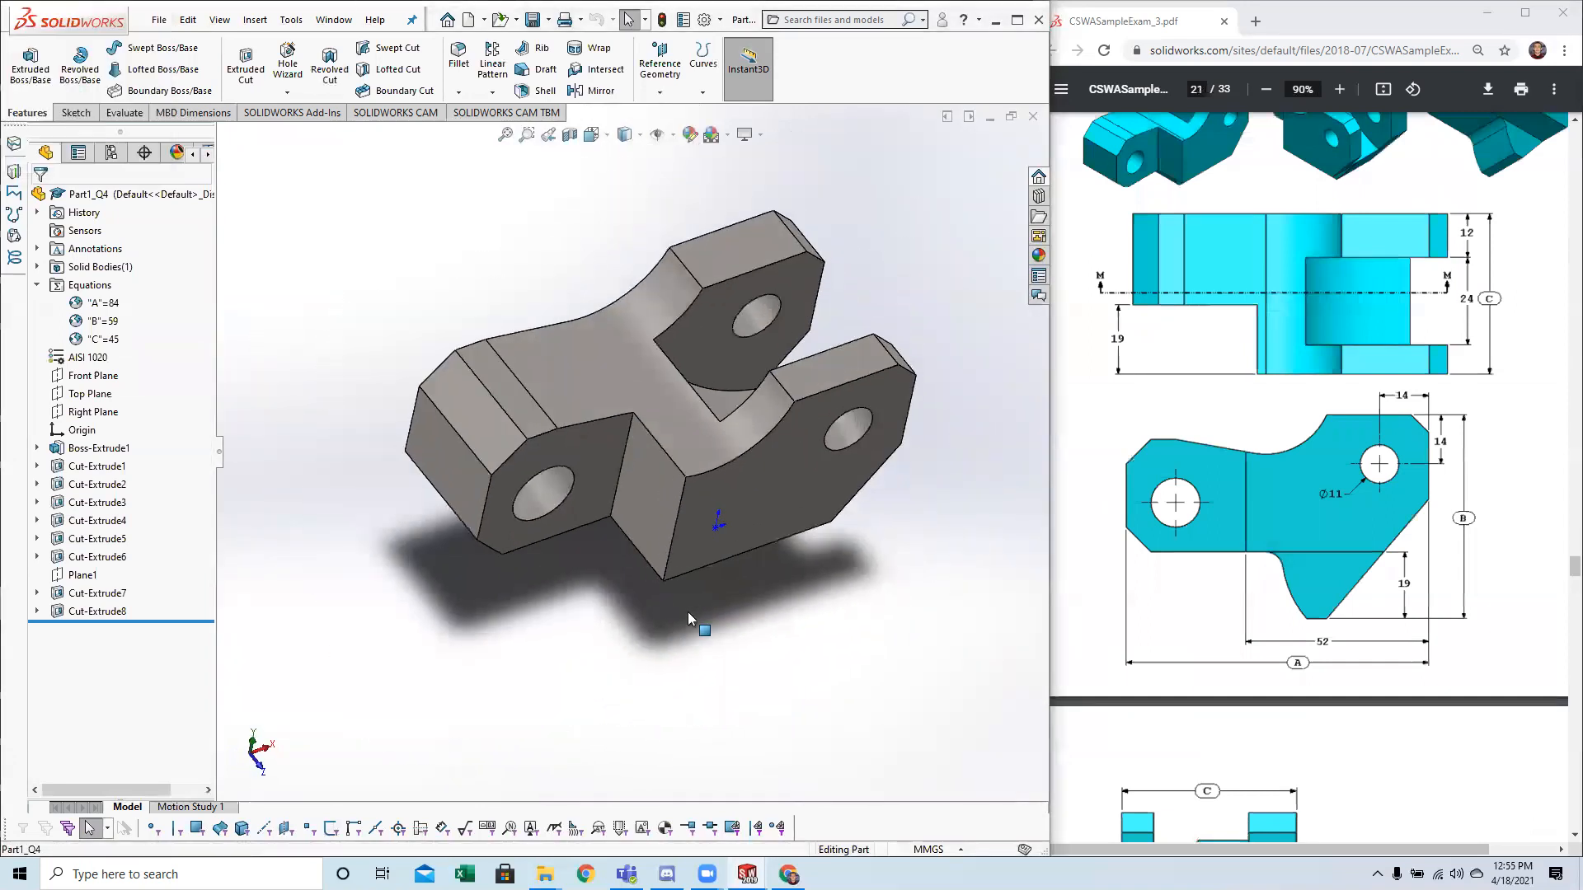
scroll(1204, 449, up, 3)
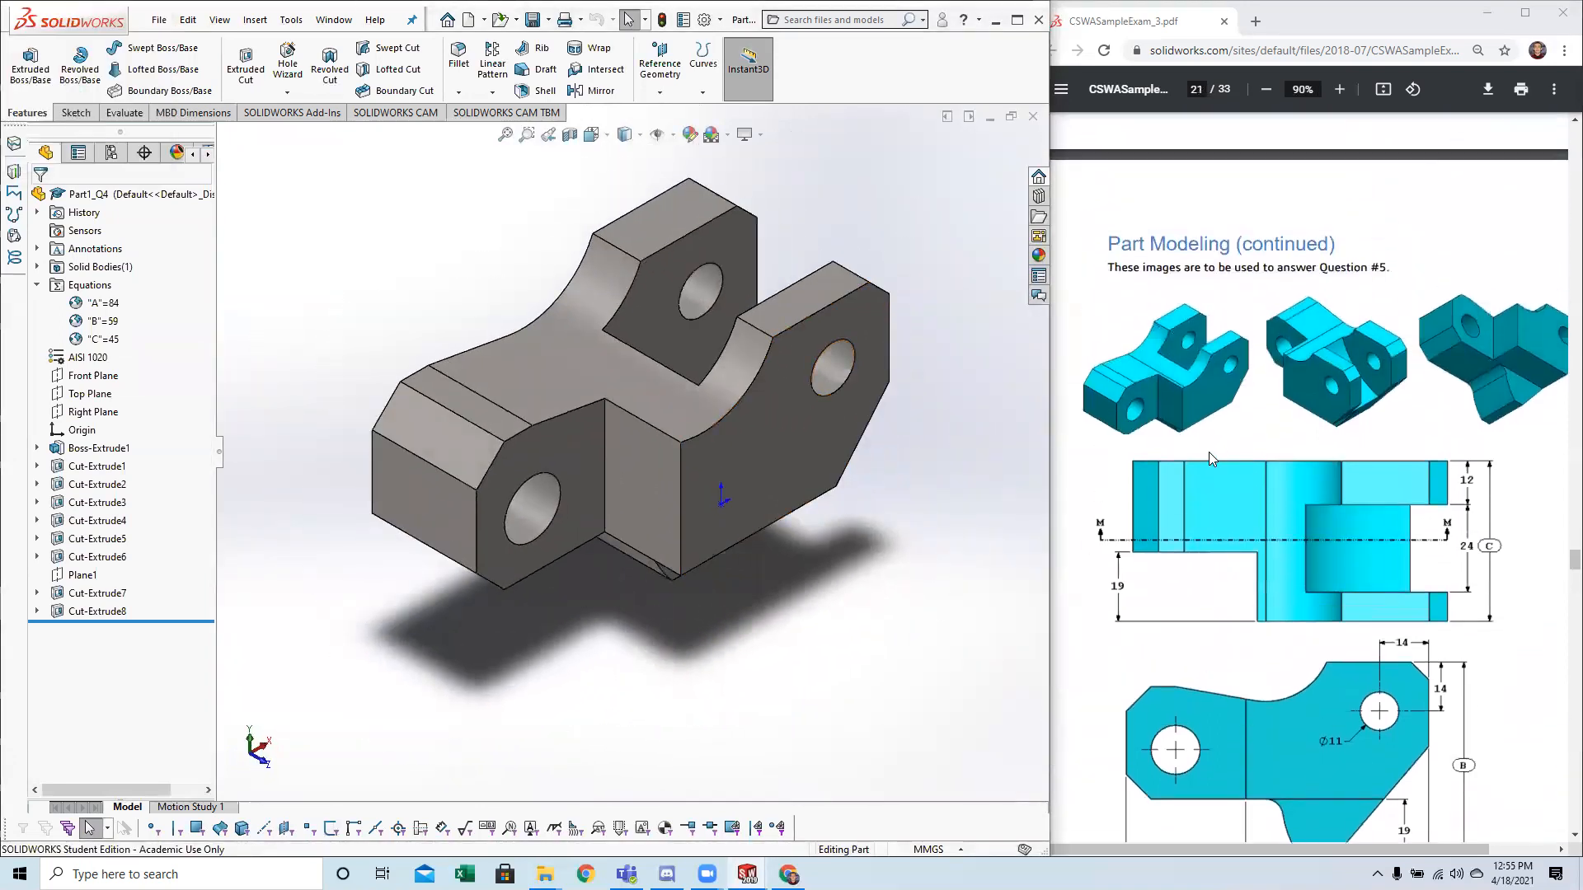
click(1349, 429)
scroll(1364, 430, right, 1)
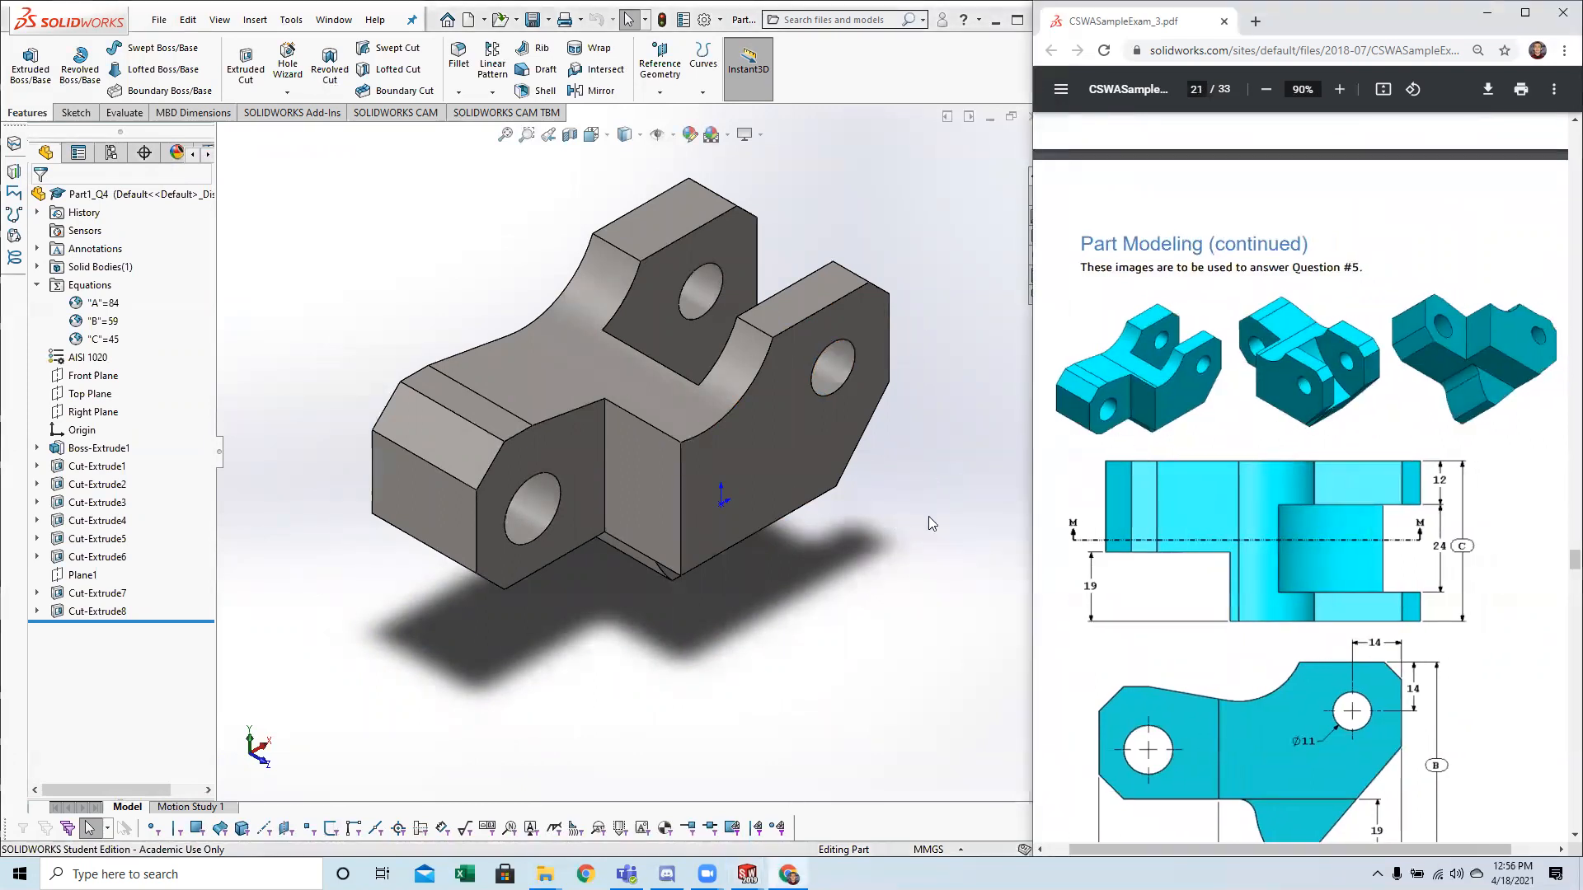
middle_drag(935, 531, 700, 592)
key(space)
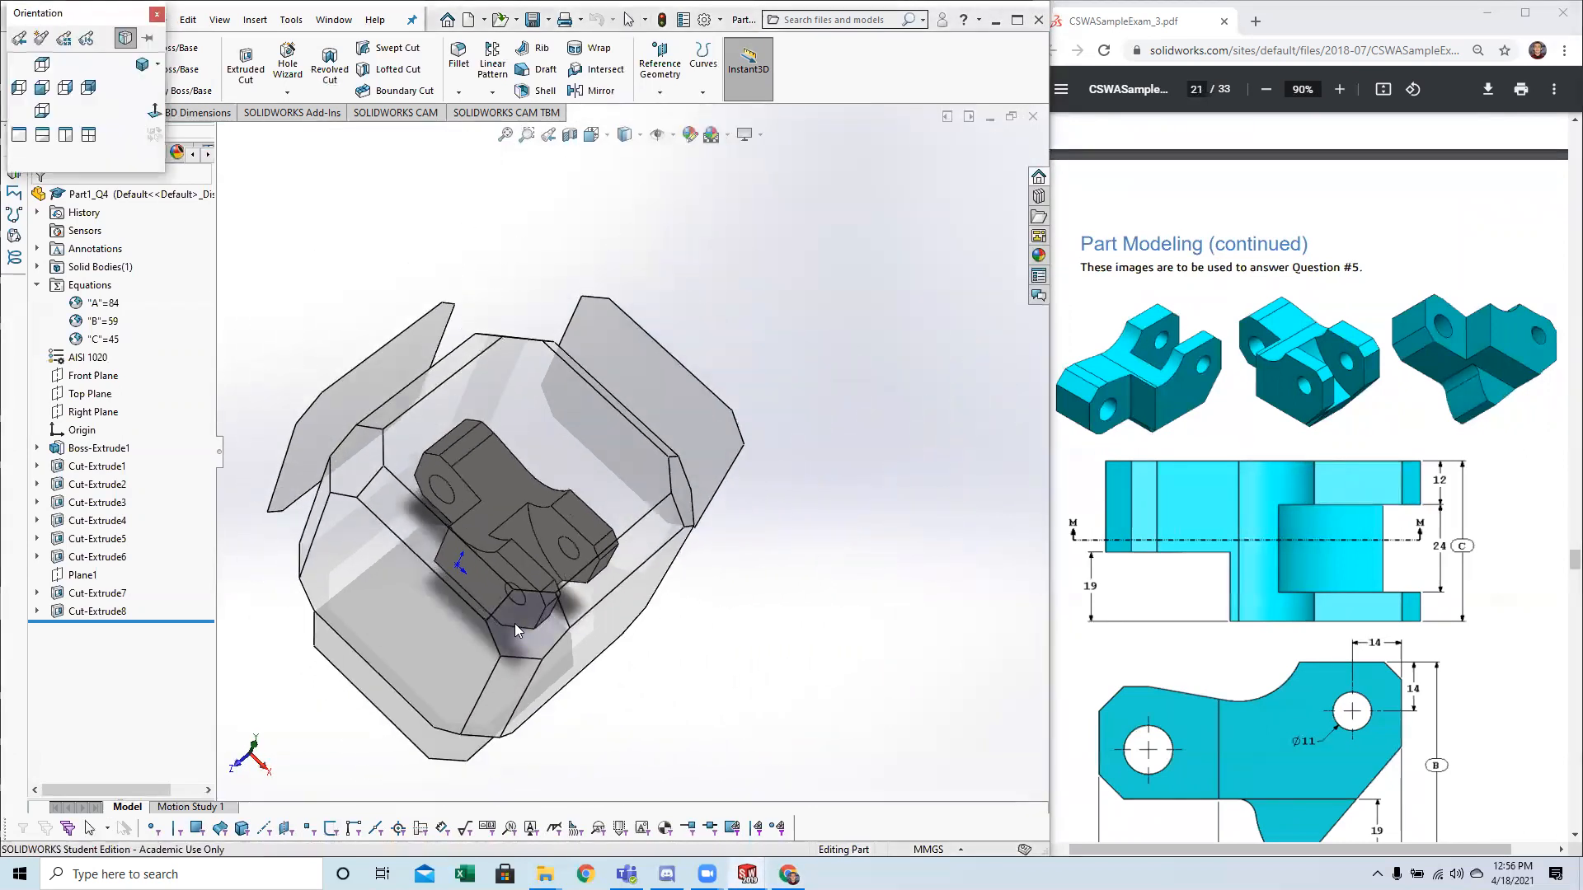
click(514, 624)
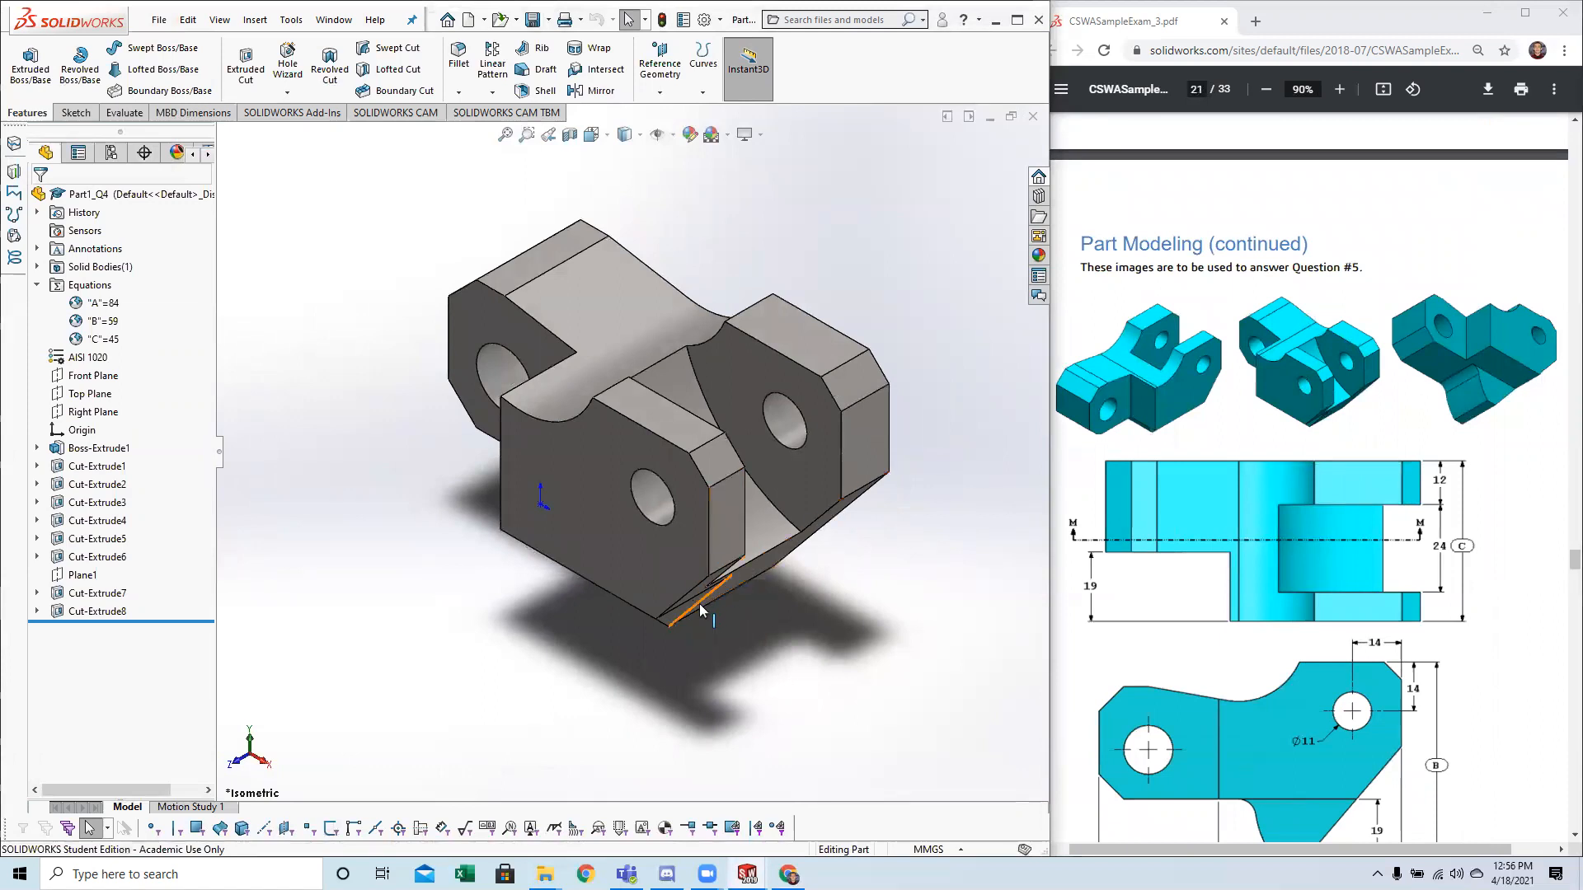
middle_drag(936, 473, 759, 561)
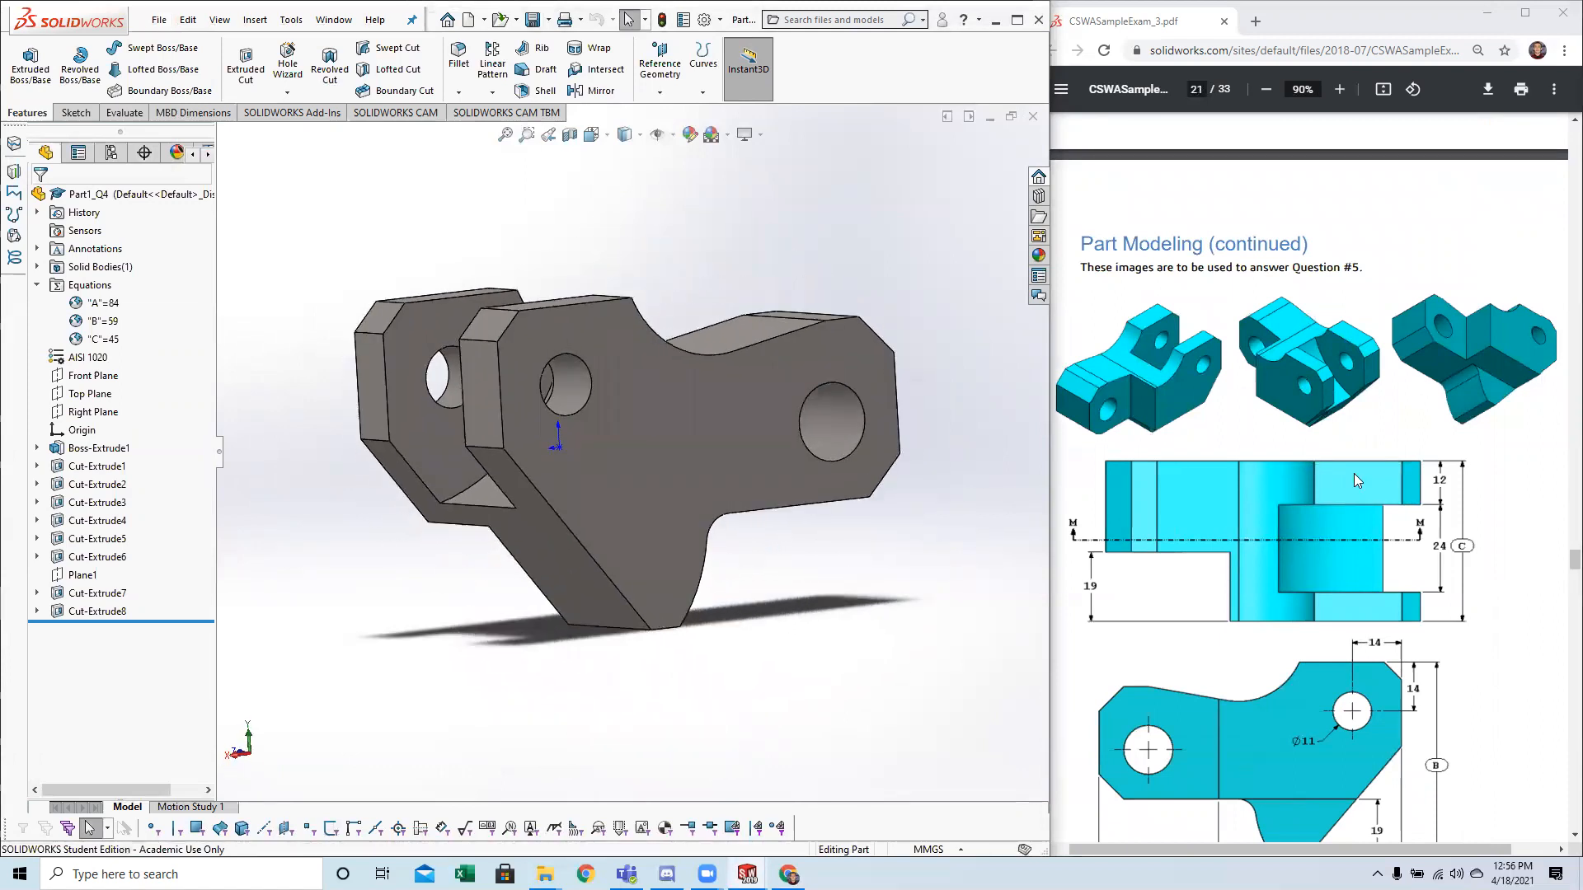
middle_drag(665, 494, 546, 515)
key(space)
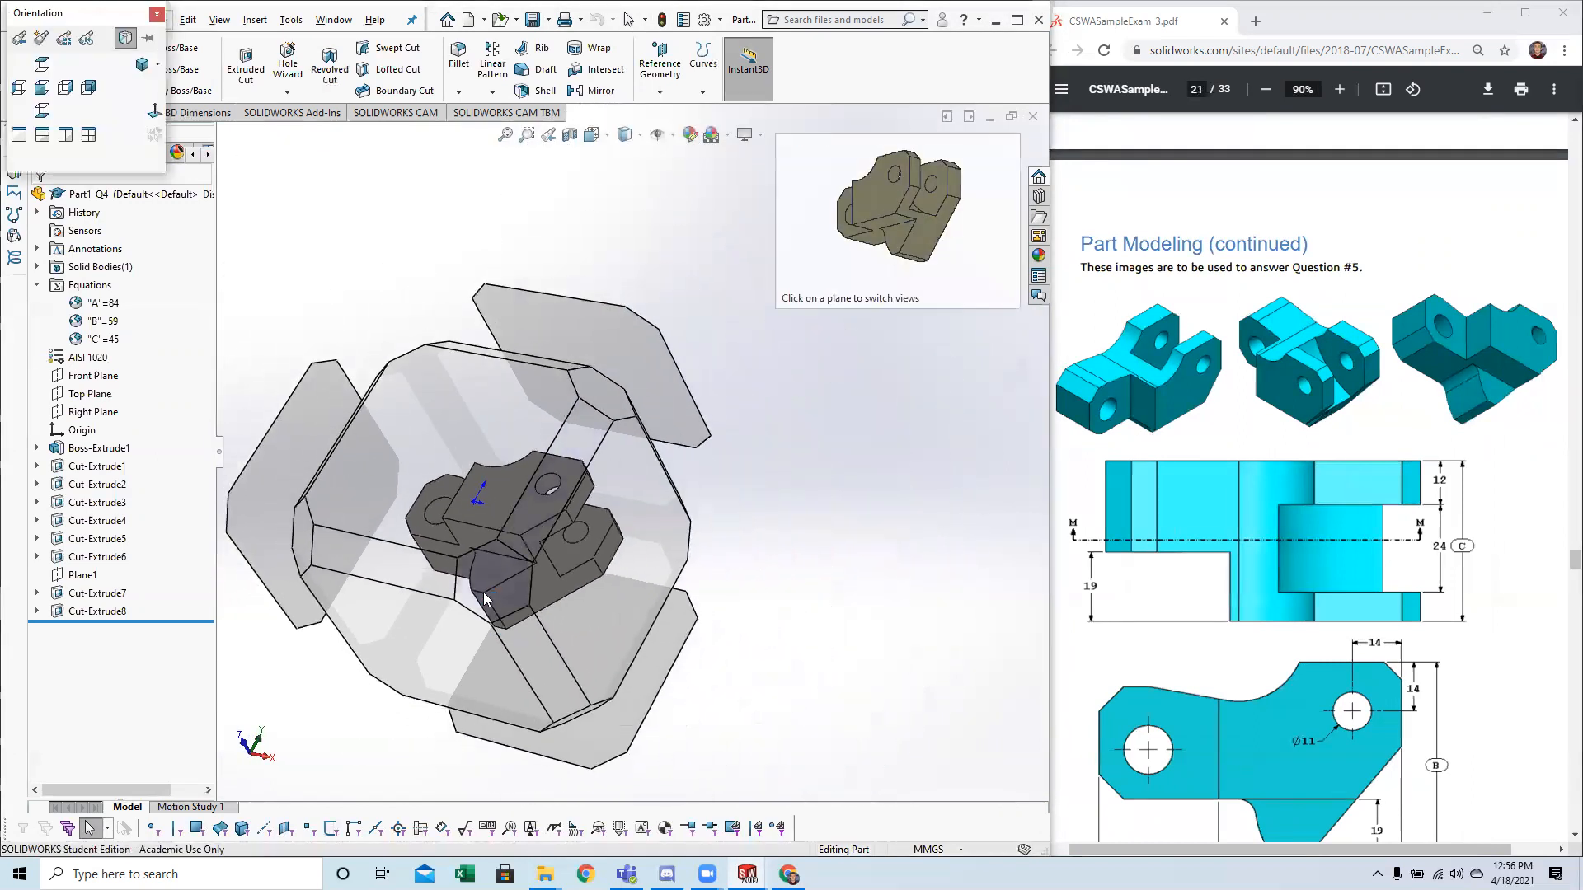
click(503, 585)
middle_drag(506, 569, 820, 541)
middle_drag(726, 647, 545, 606)
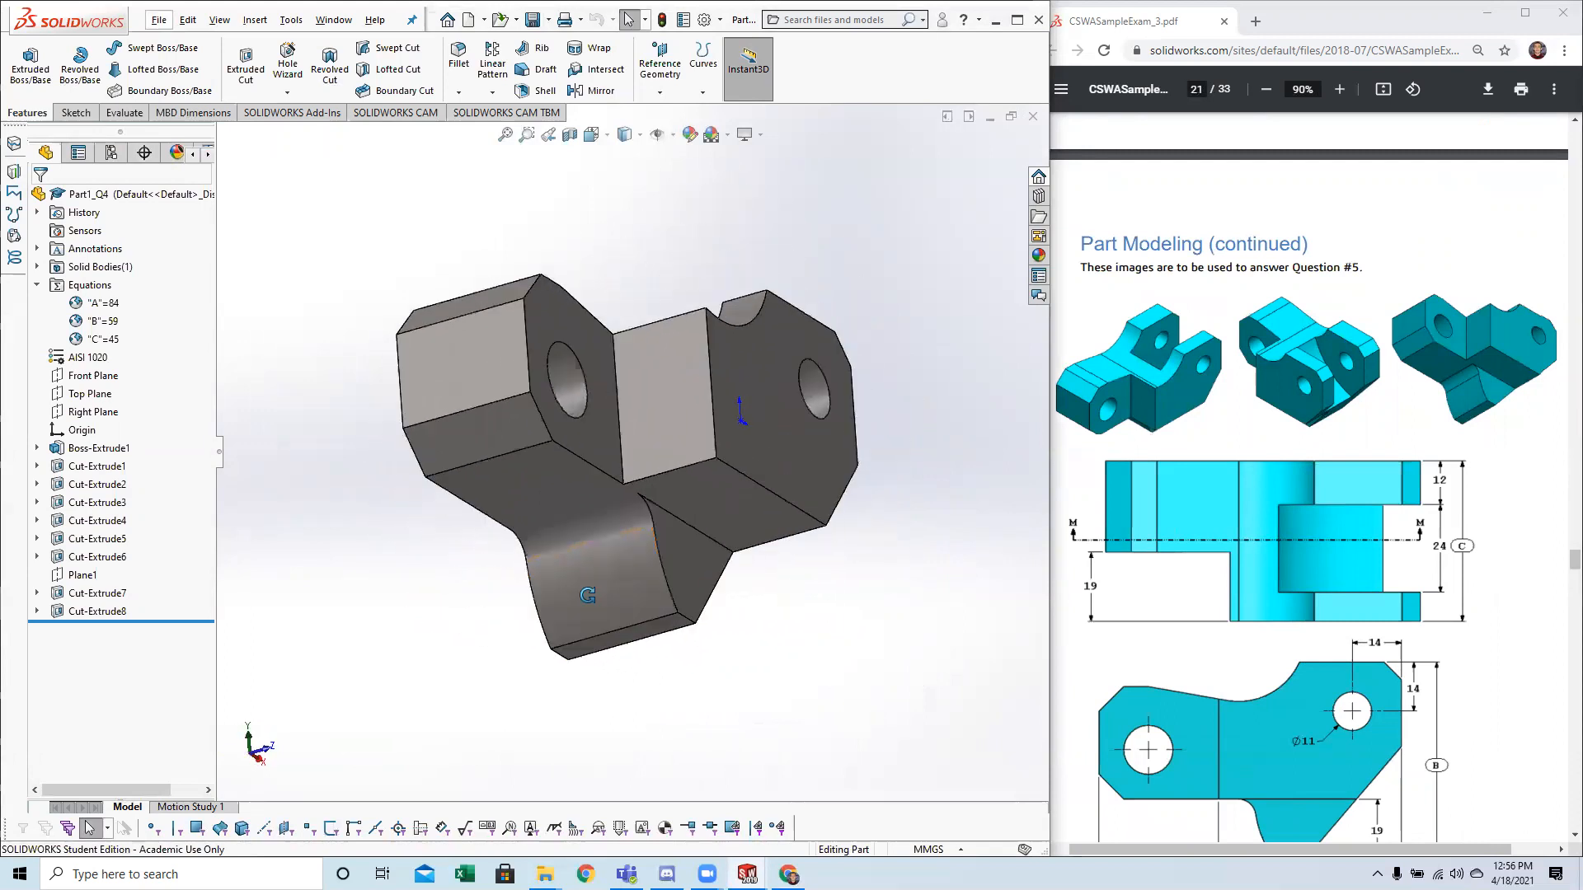
key(space)
click(522, 607)
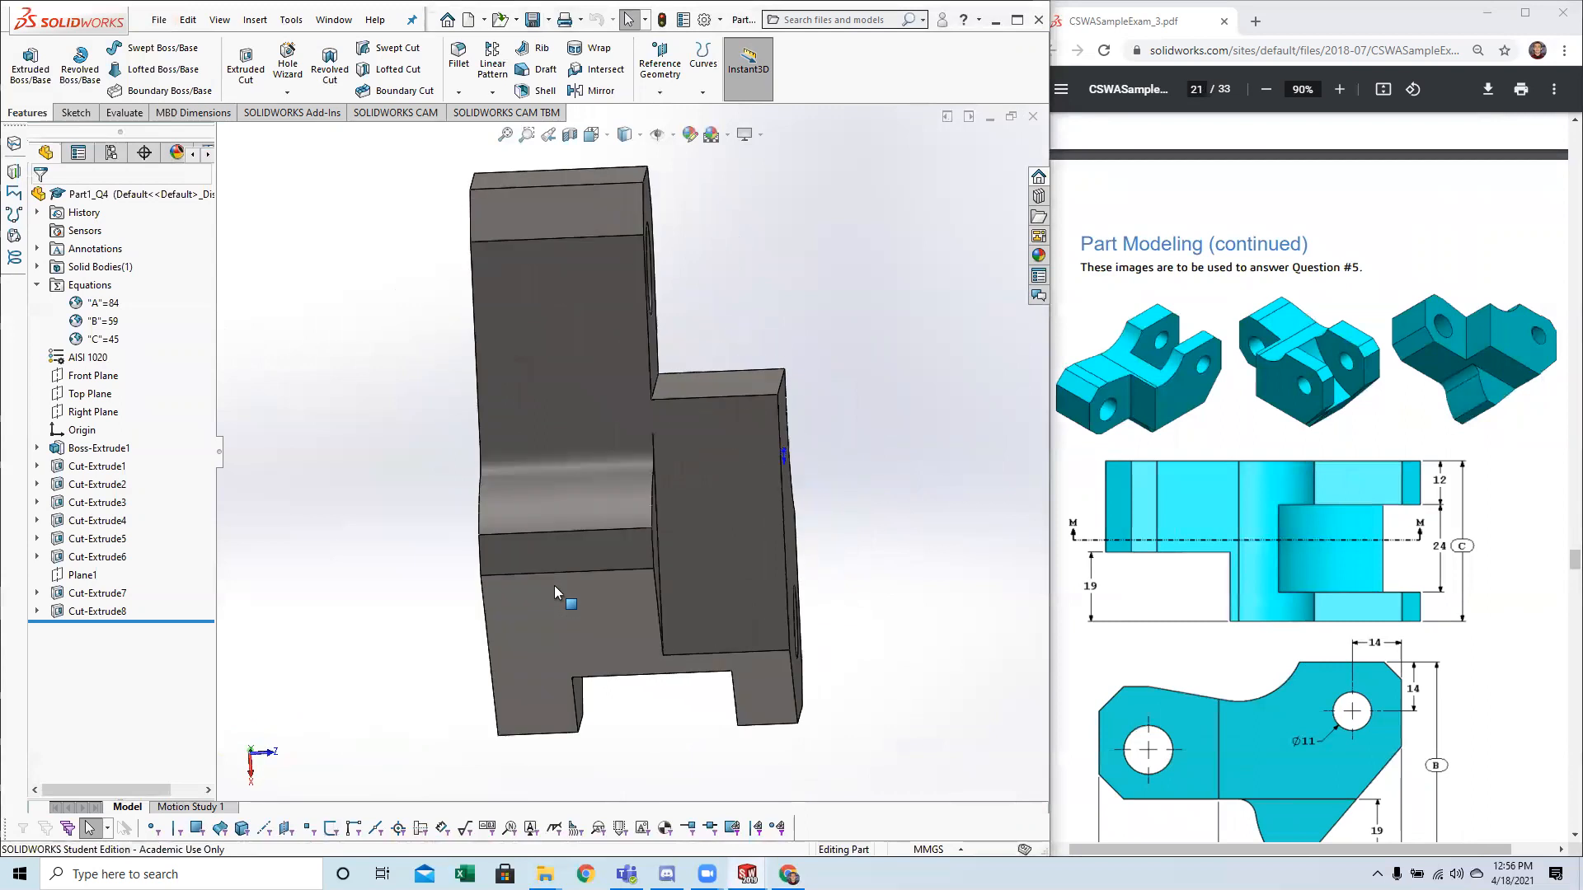
middle_drag(569, 607, 529, 651)
key(space)
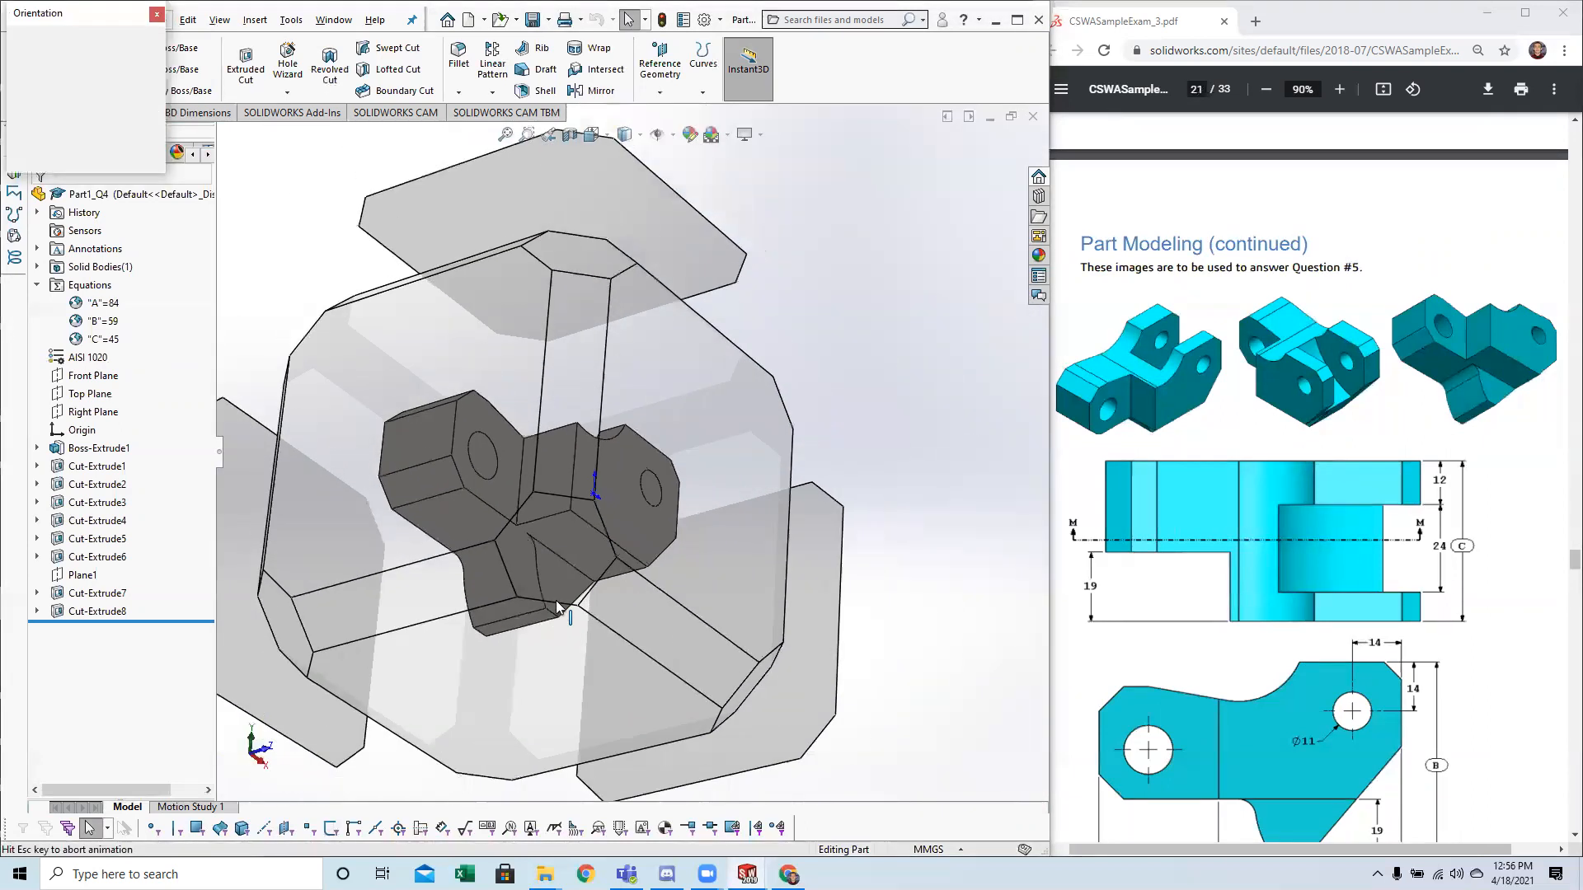
click(547, 560)
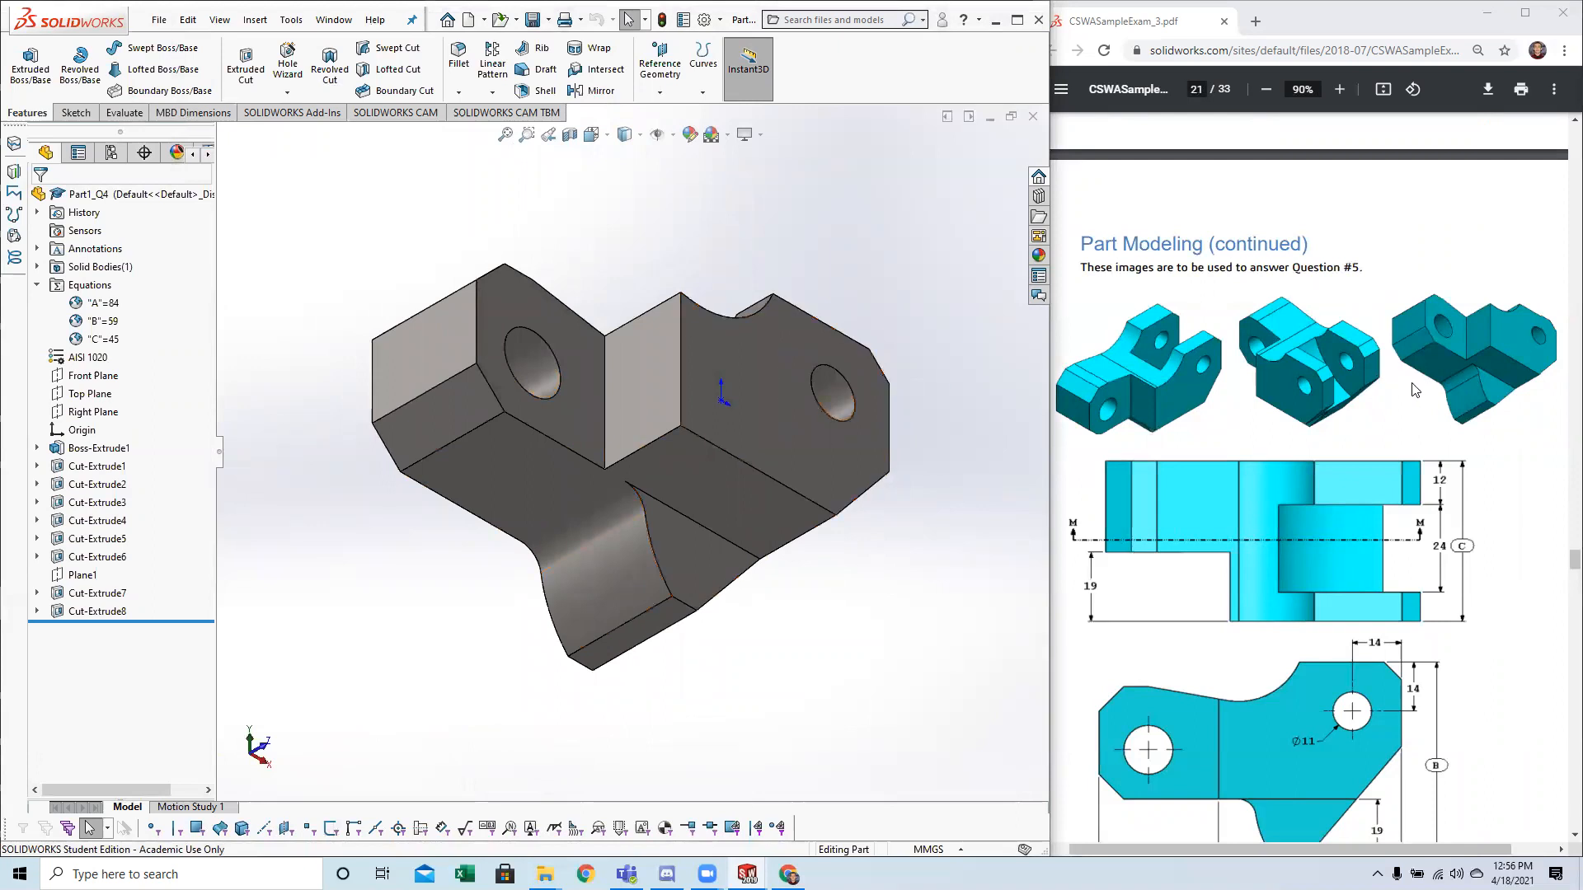
scroll(1366, 417, down, 2)
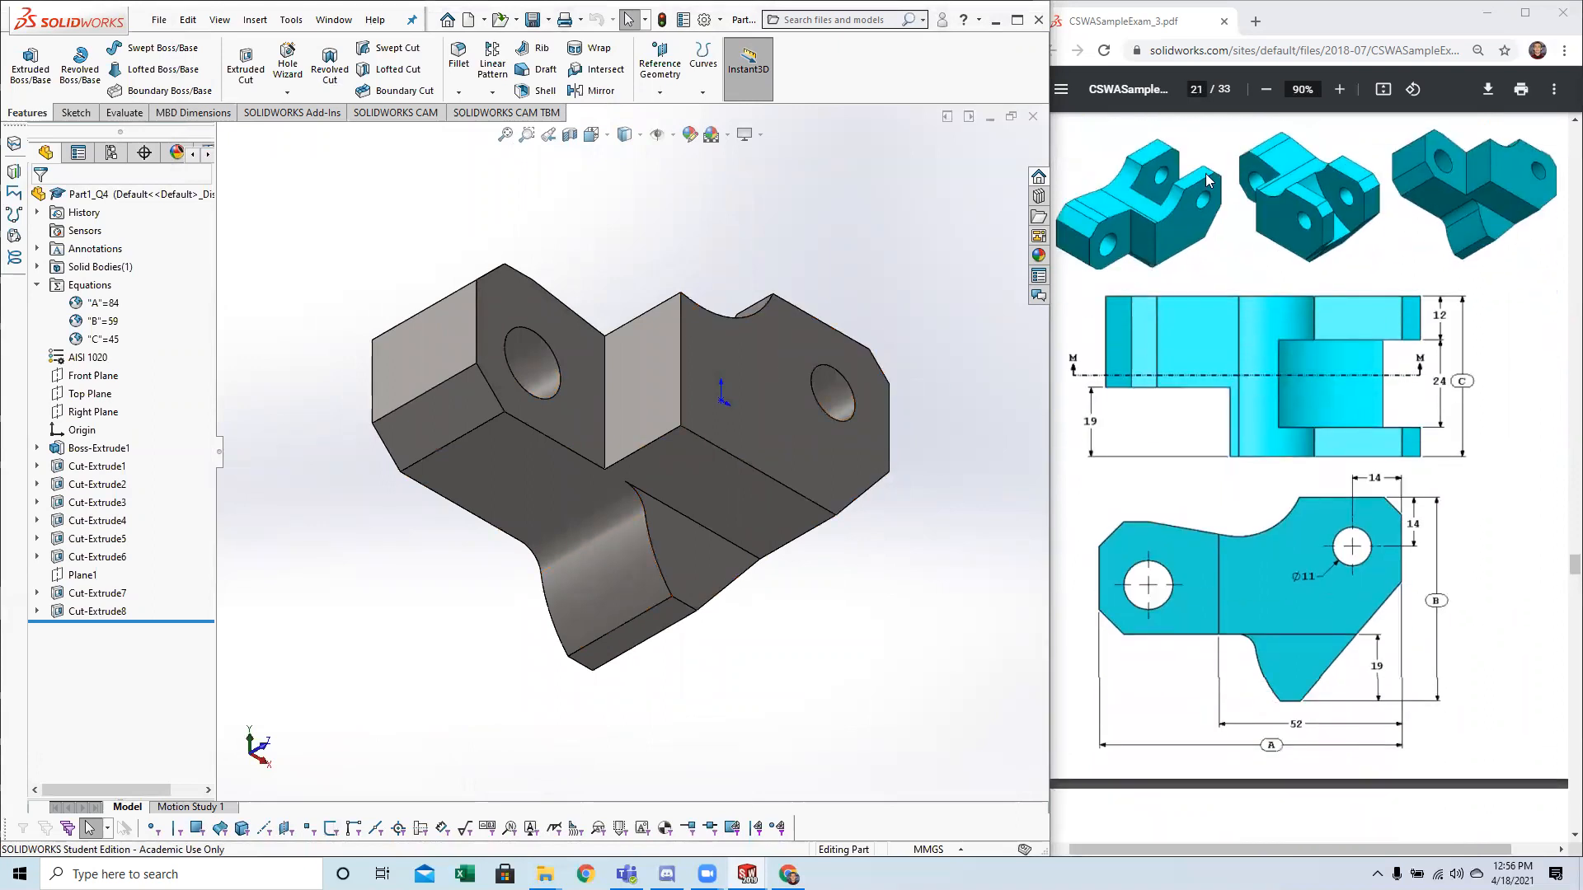
click(1449, 246)
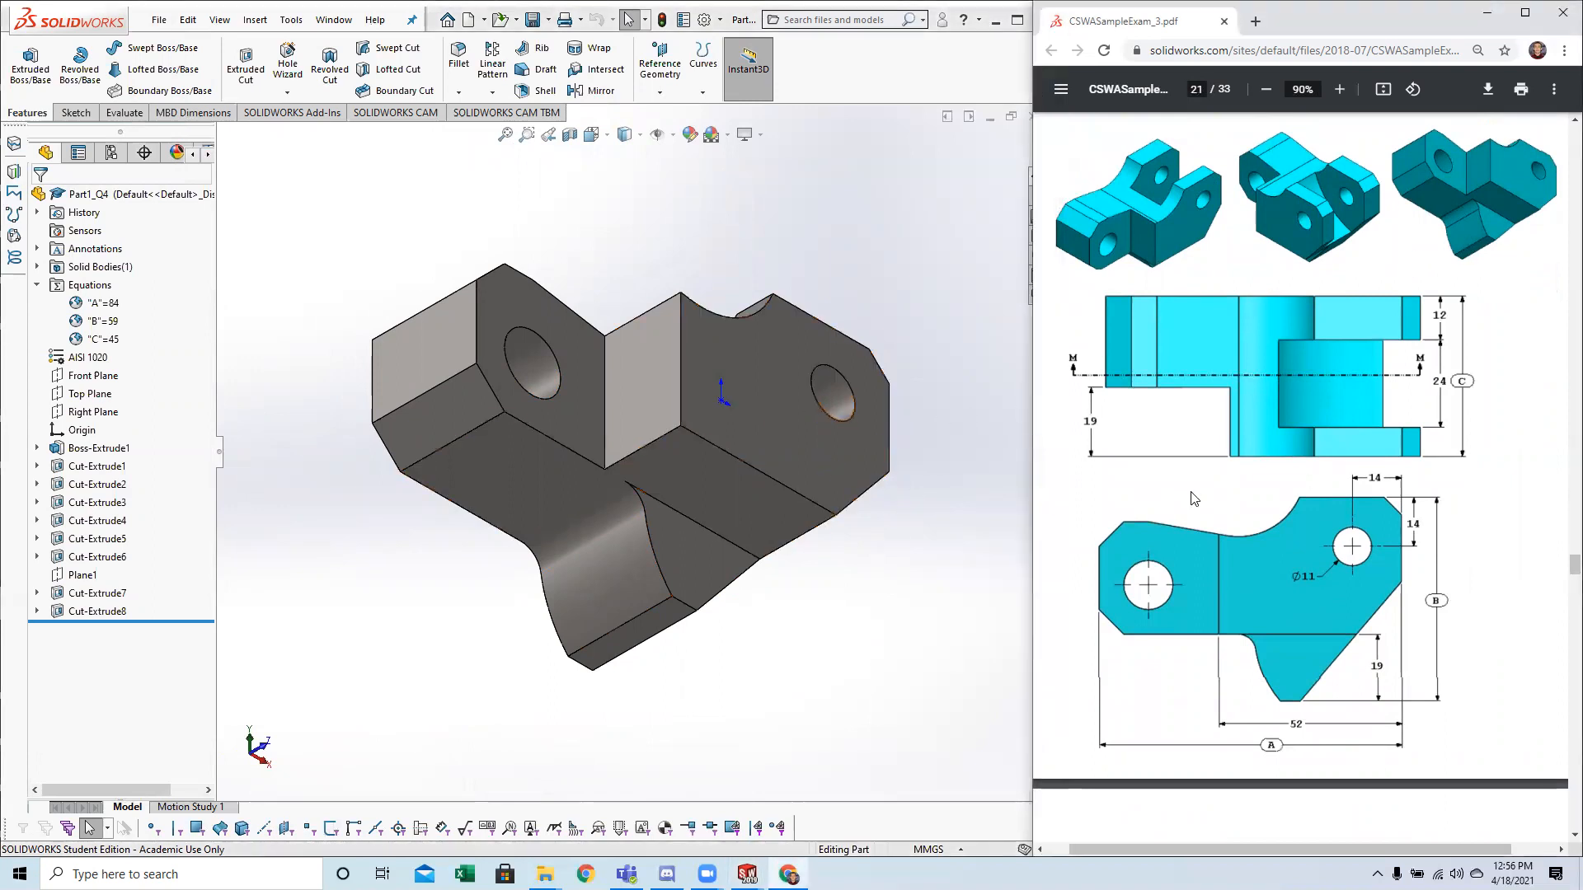
Review question 5's drawings and read its instructions and required values for parameters A, B and C.
scroll(860, 534, up, 5)
middle_drag(694, 582, 650, 624)
scroll(1337, 394, down, 1)
scroll(1338, 394, down, 15)
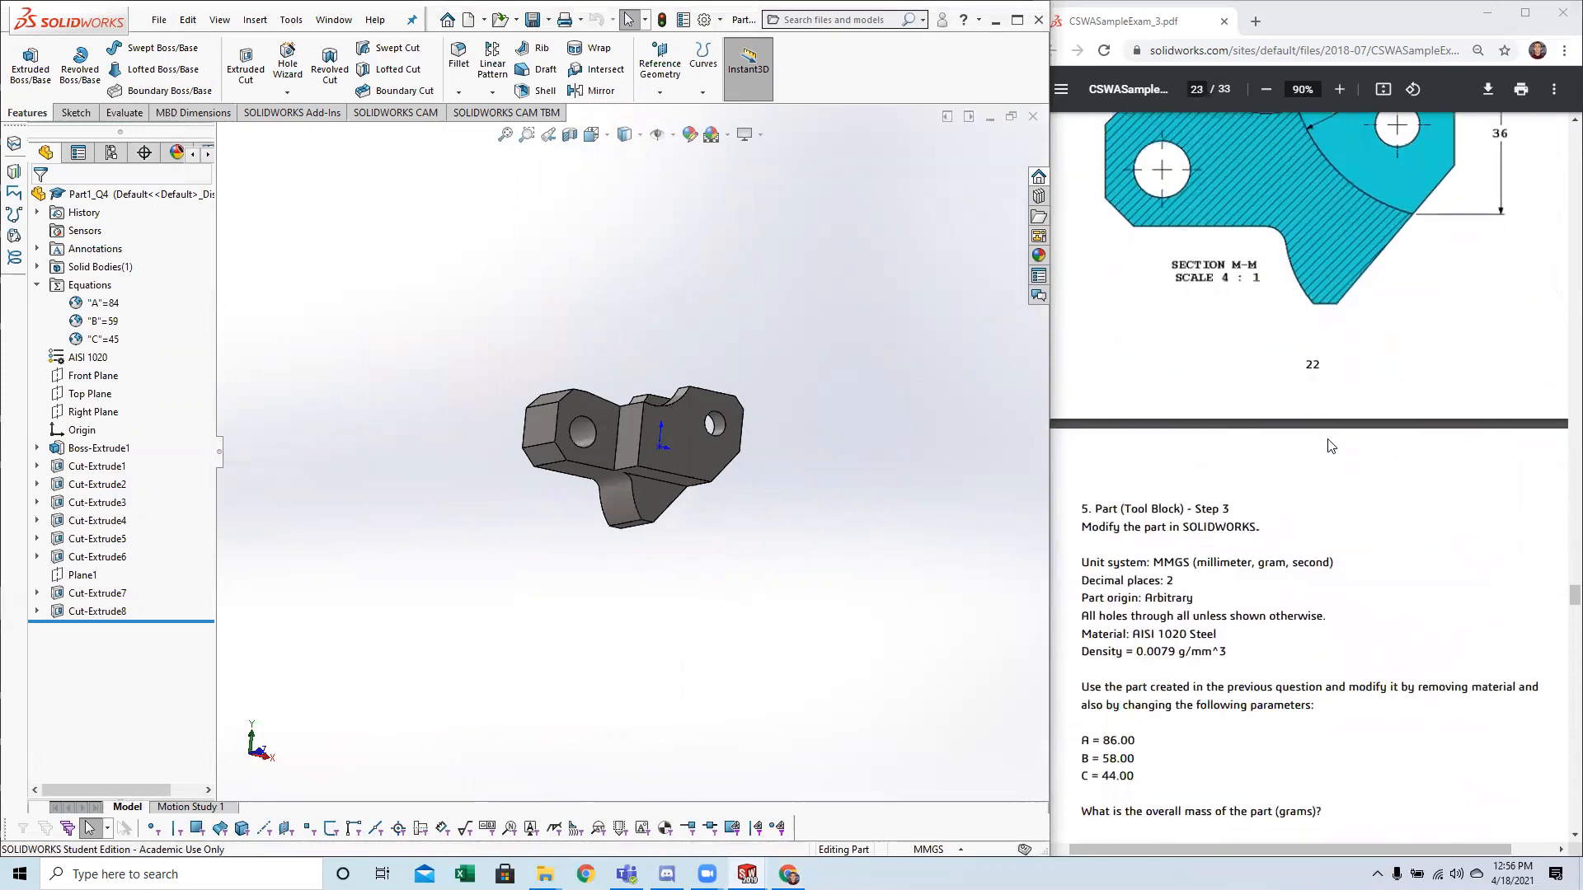
scroll(1329, 442, down, 6)
click(1330, 459)
scroll(1331, 461, up, 16)
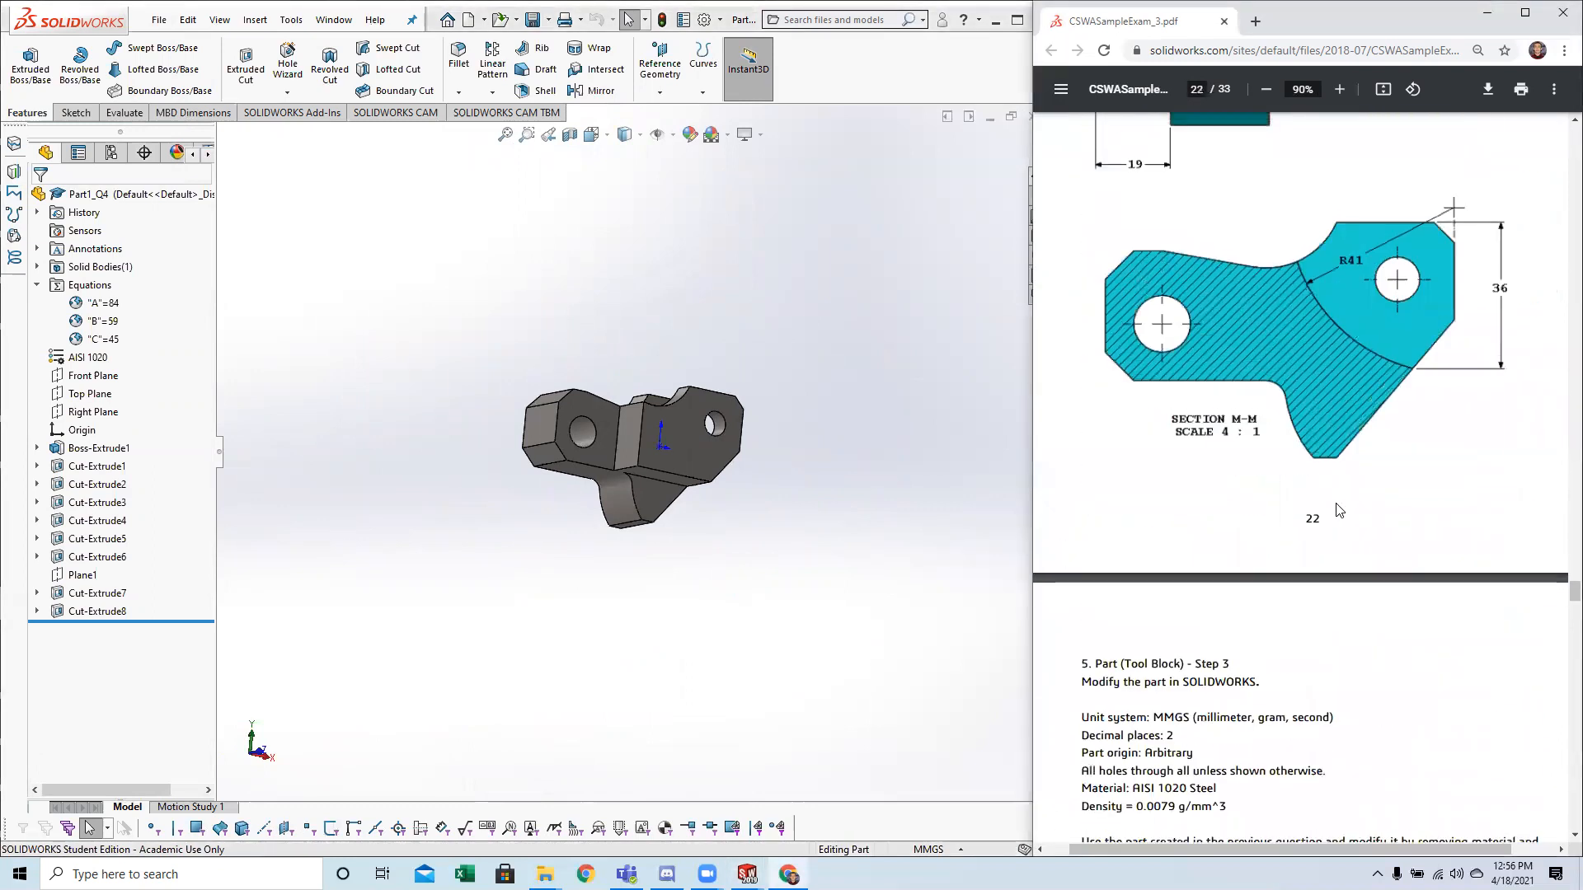
scroll(1286, 599, up, 10)
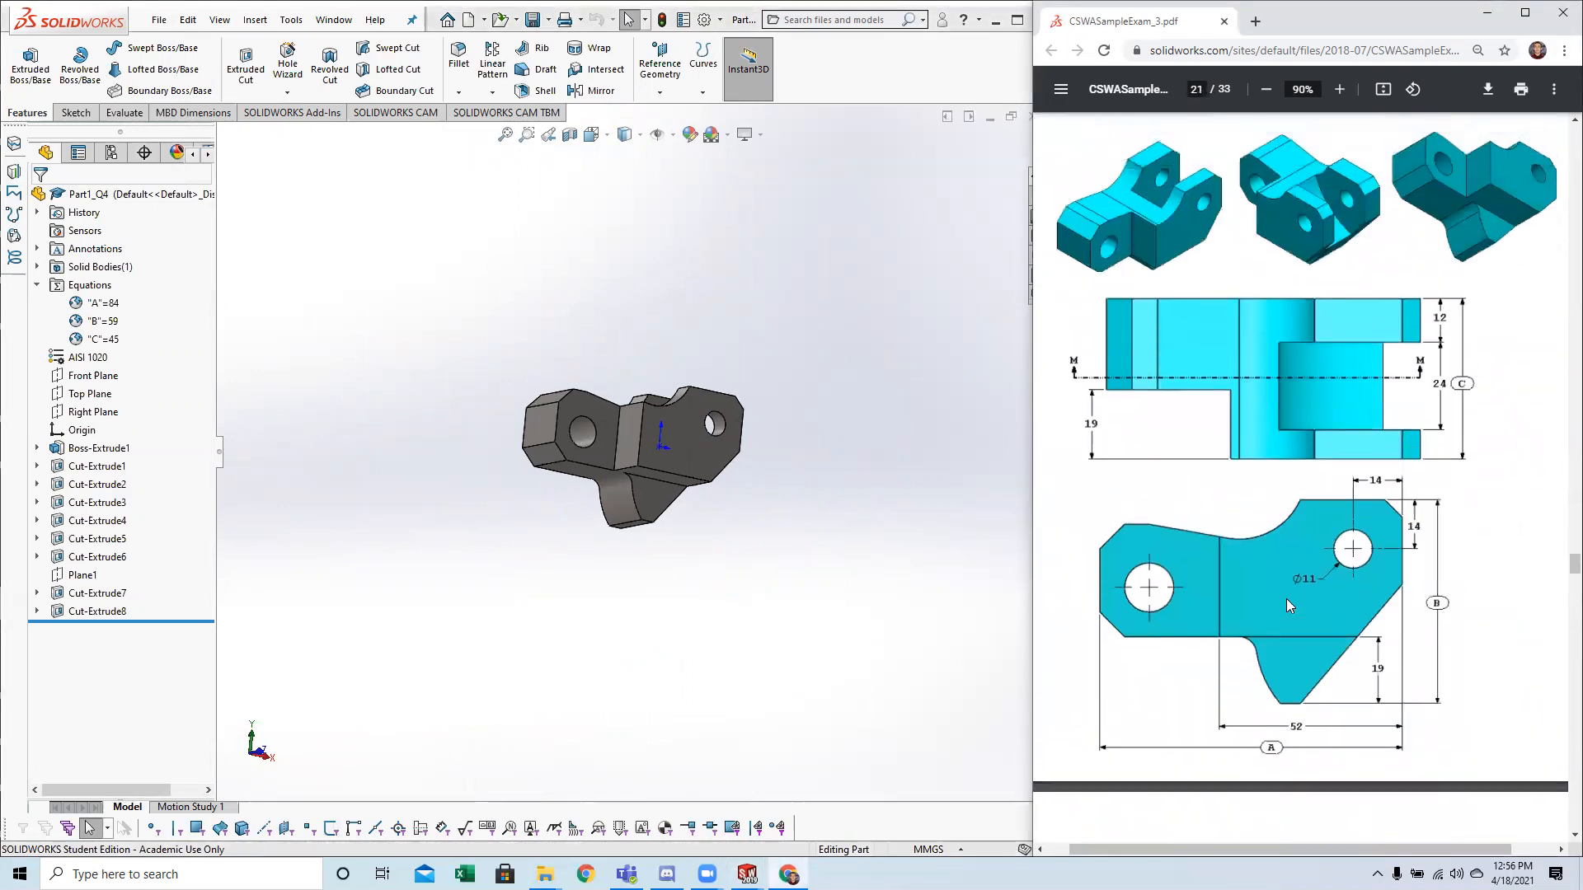
scroll(1221, 432, down, 6)
scroll(1221, 432, down, 12)
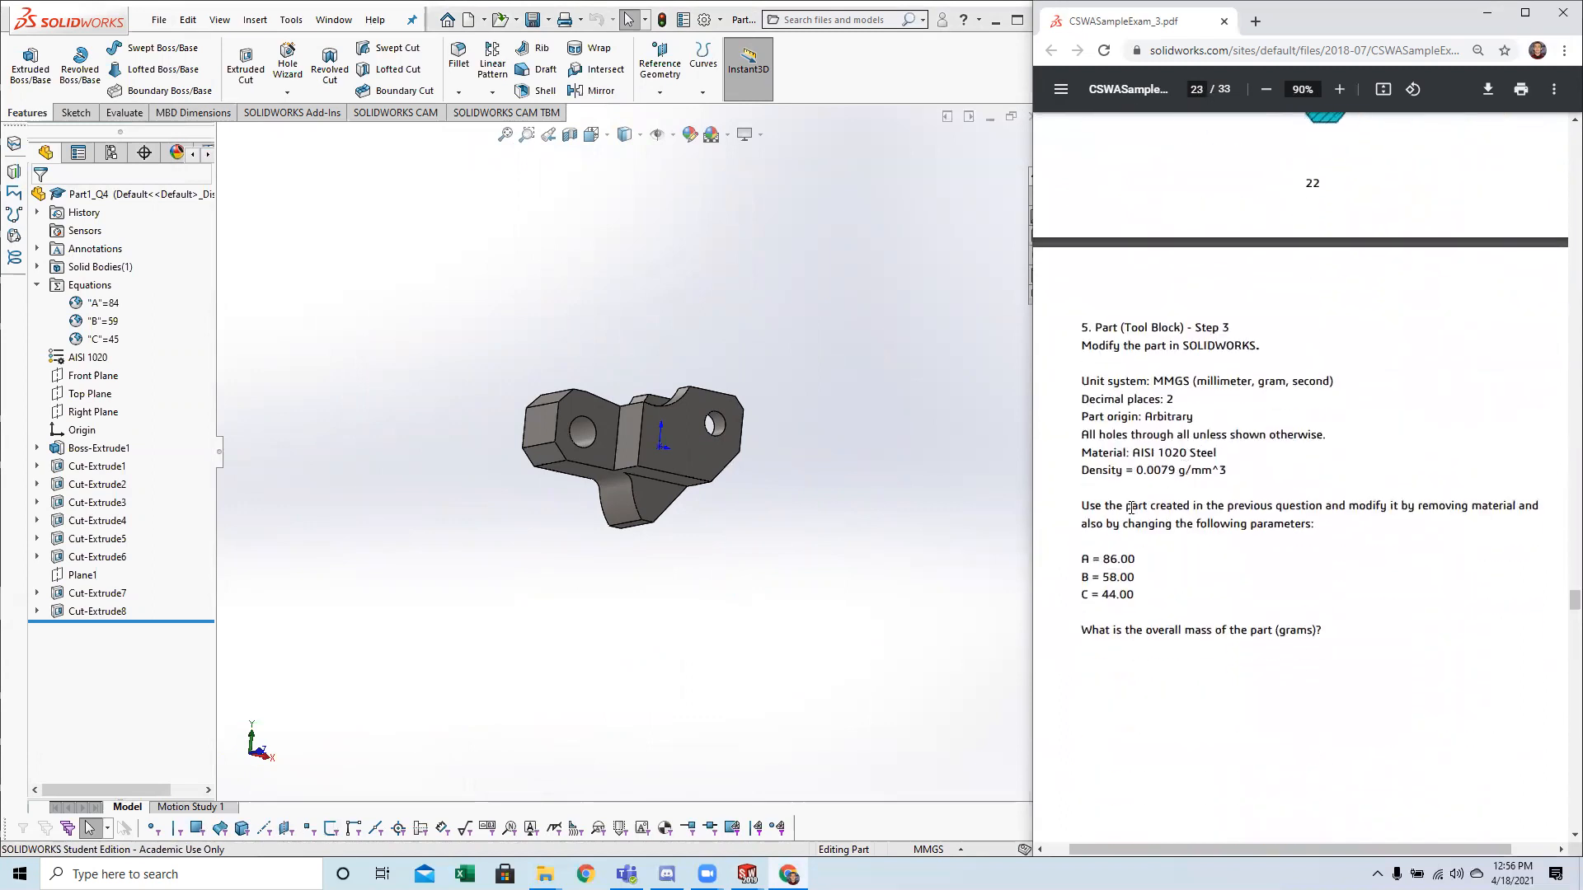
scroll(1146, 470, up, 15)
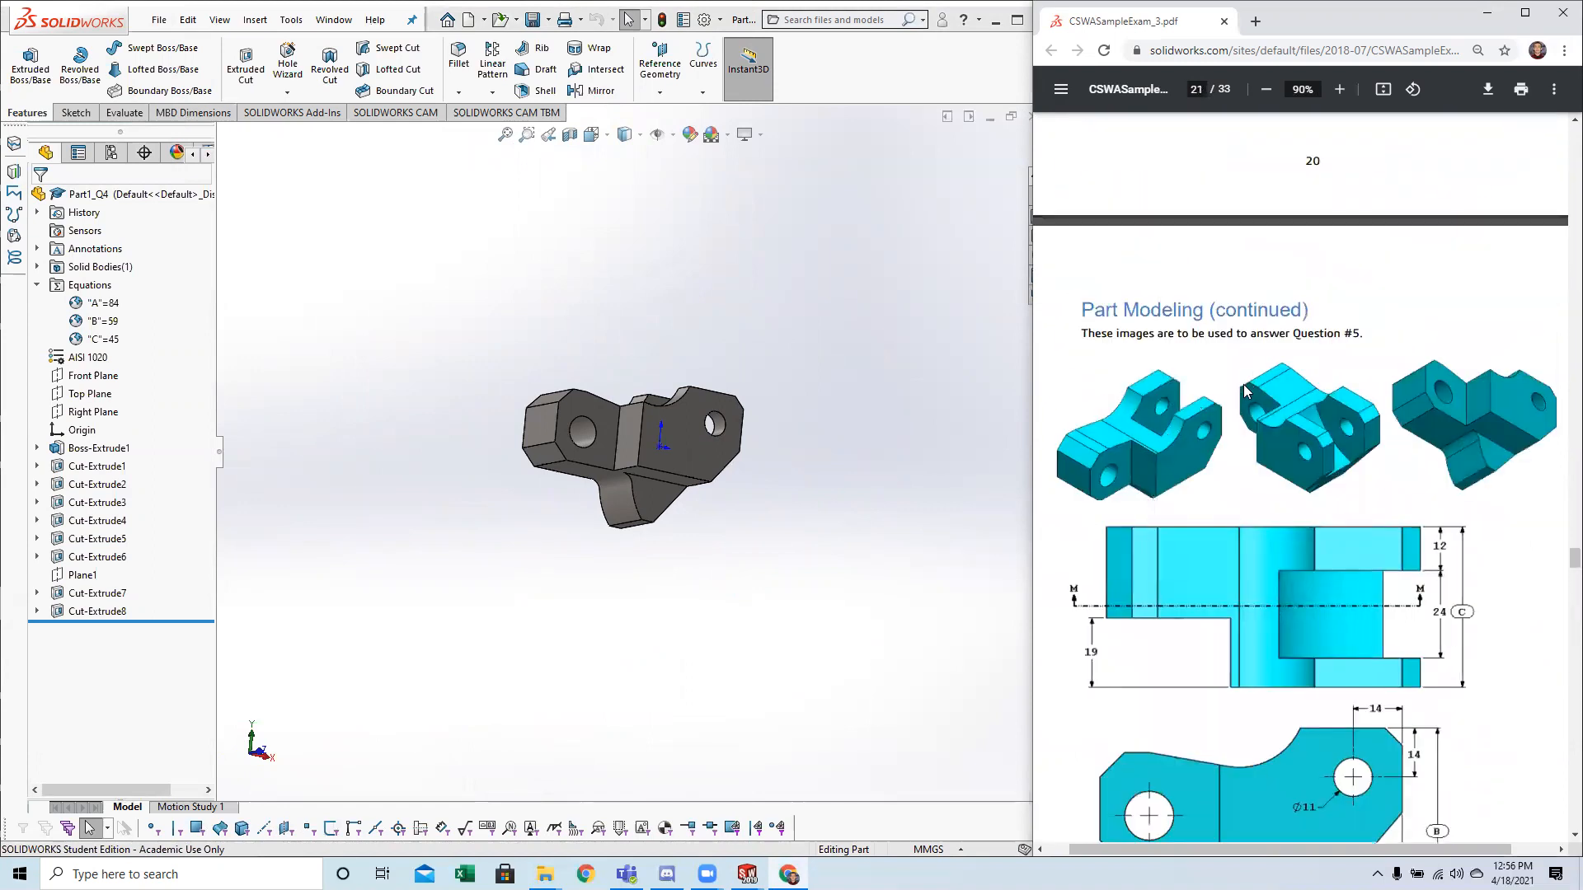
scroll(1246, 392, down, 10)
scroll(1244, 479, down, 5)
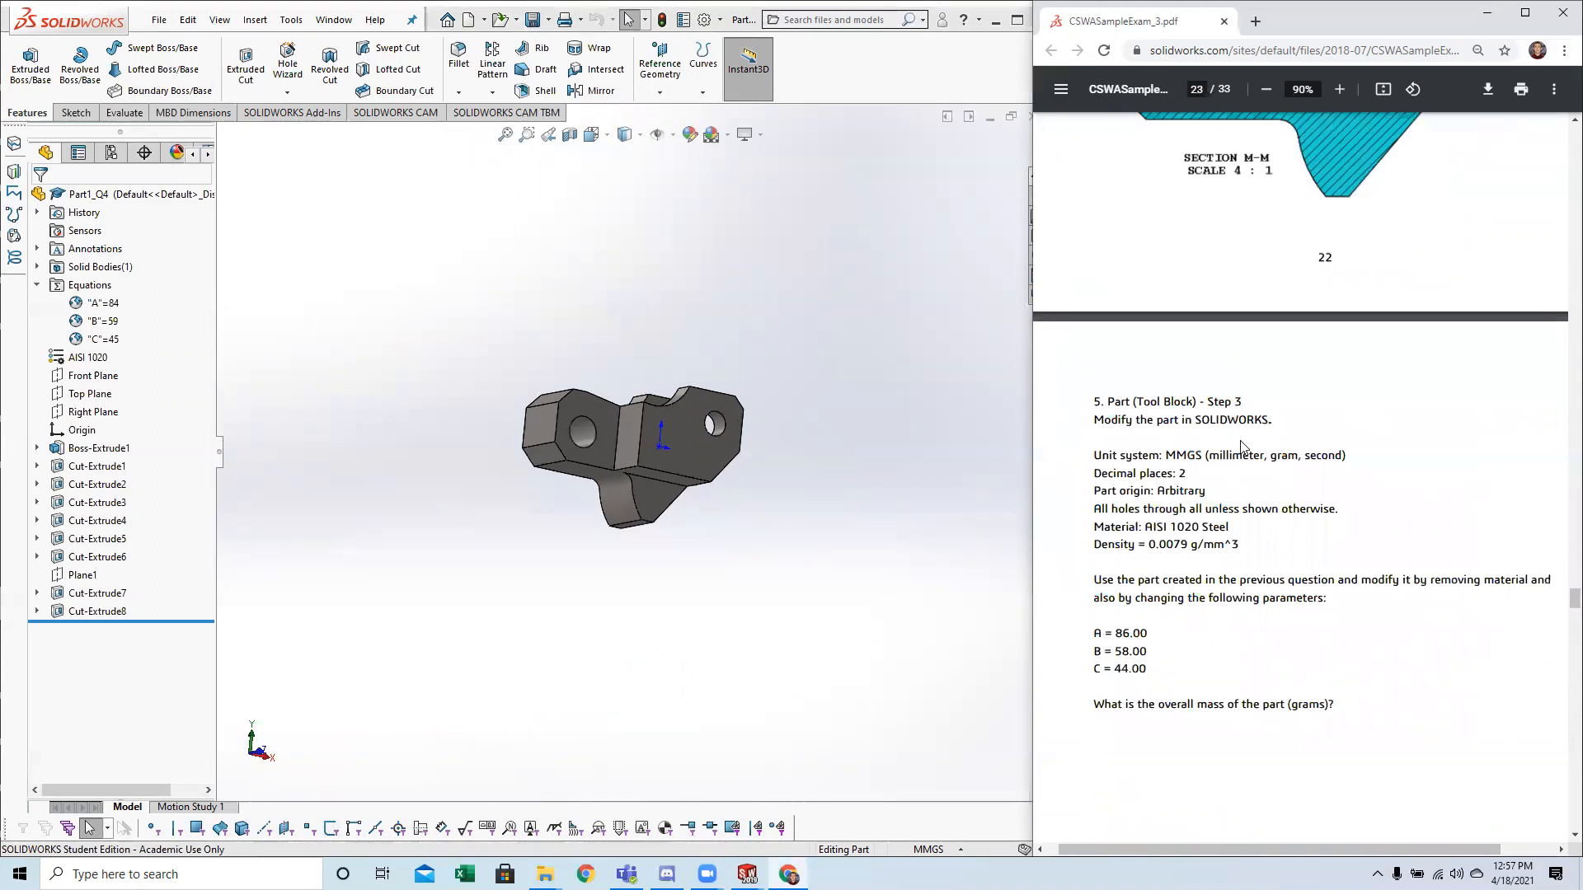
scroll(1230, 446, down, 7)
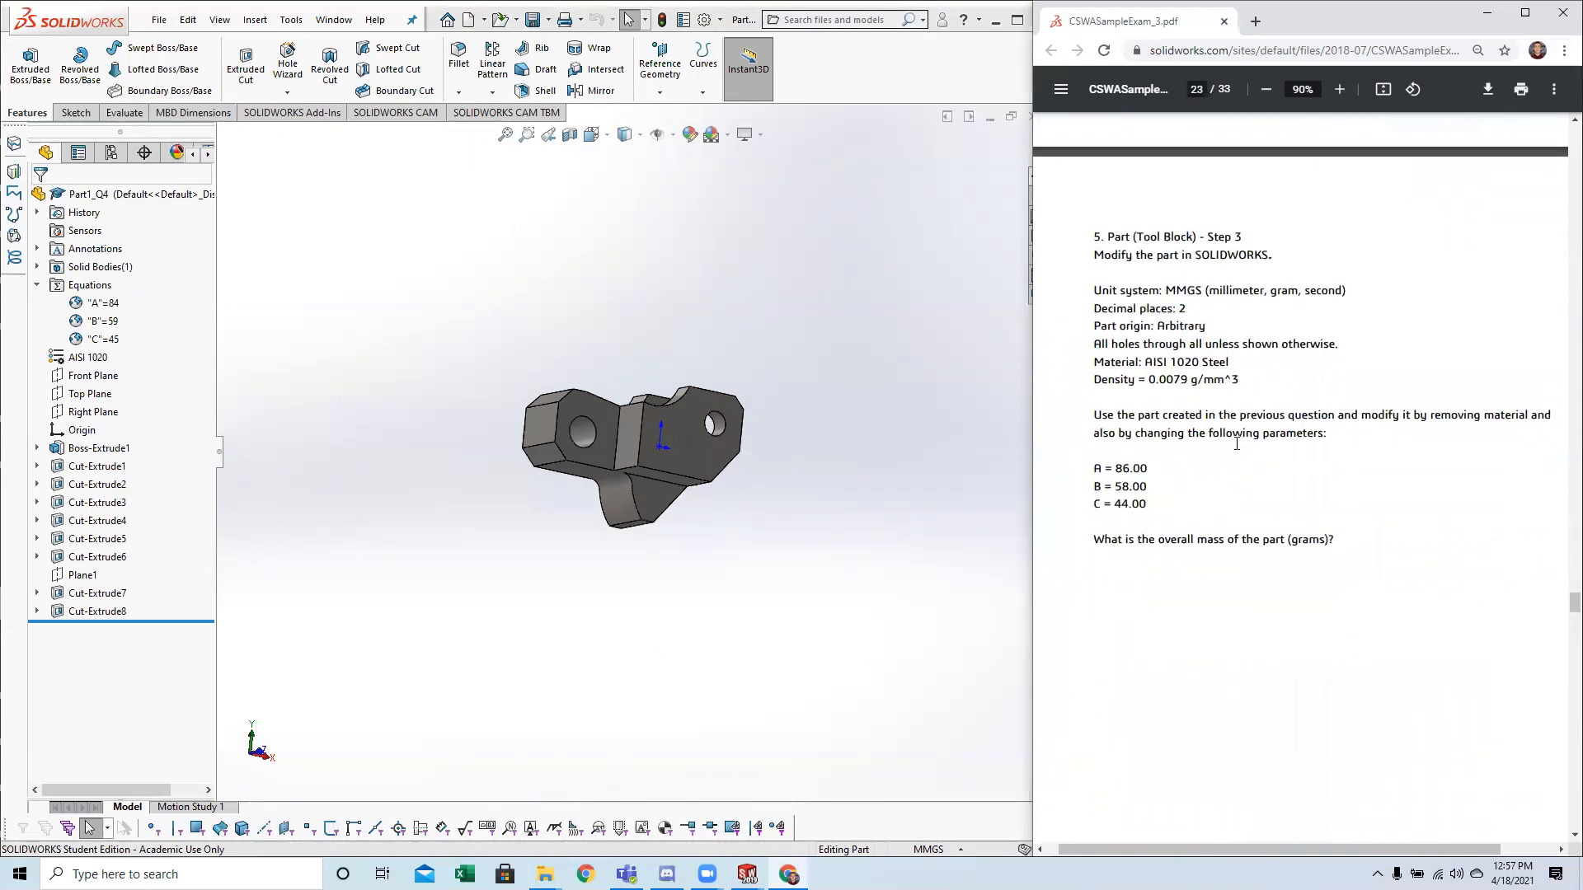
scroll(1227, 396, up, 5)
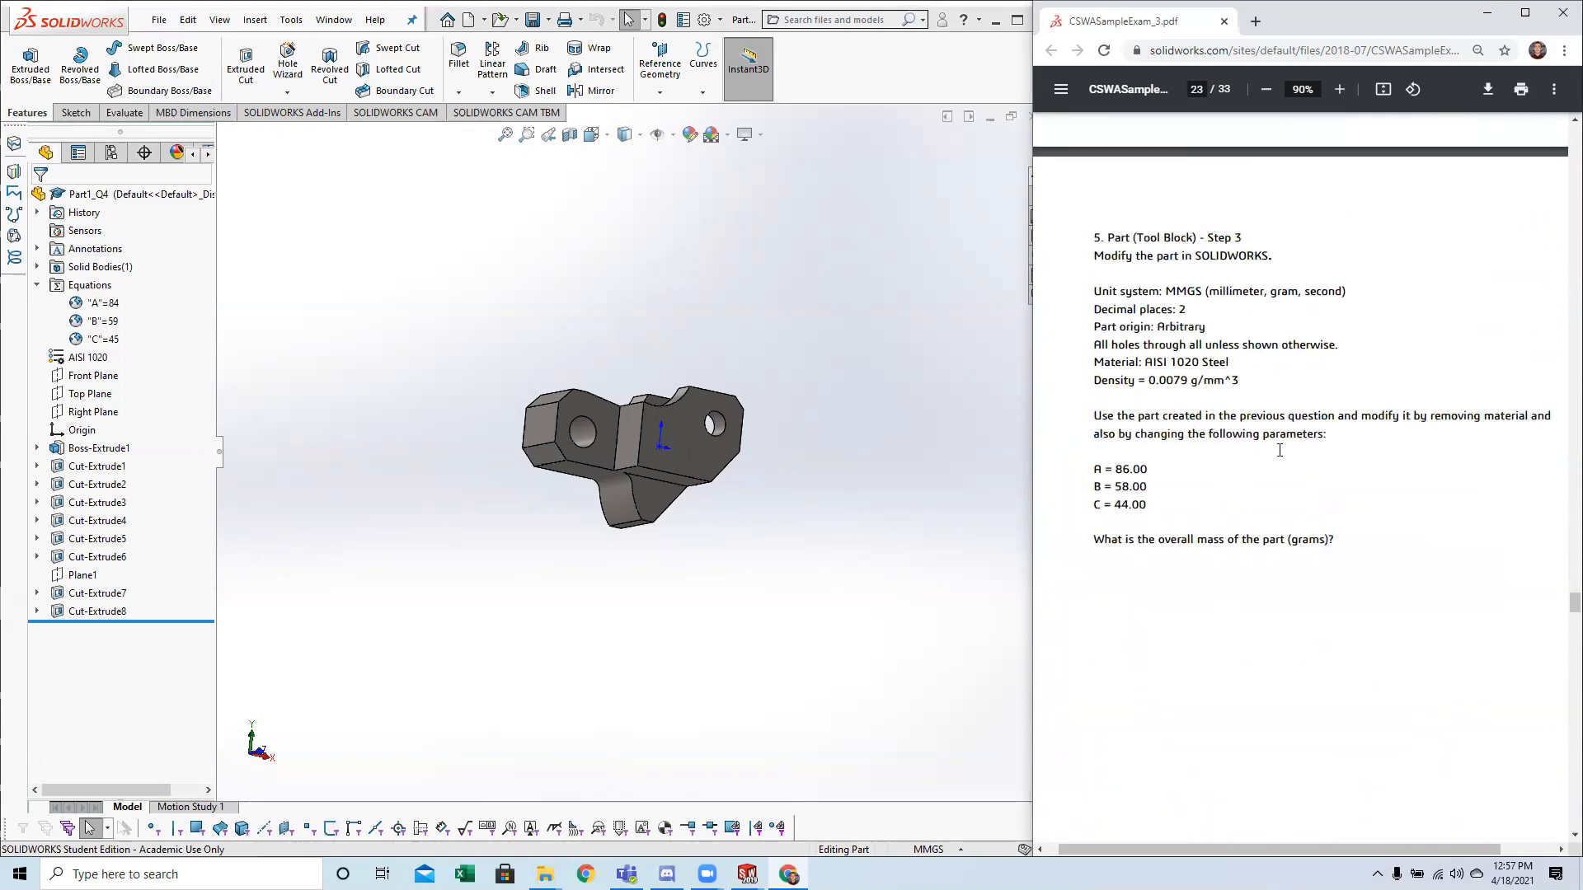
drag(1092, 466, 1169, 525)
click(1173, 524)
Open the part's equations for editing and set the global variable A to 86.
click(103, 303)
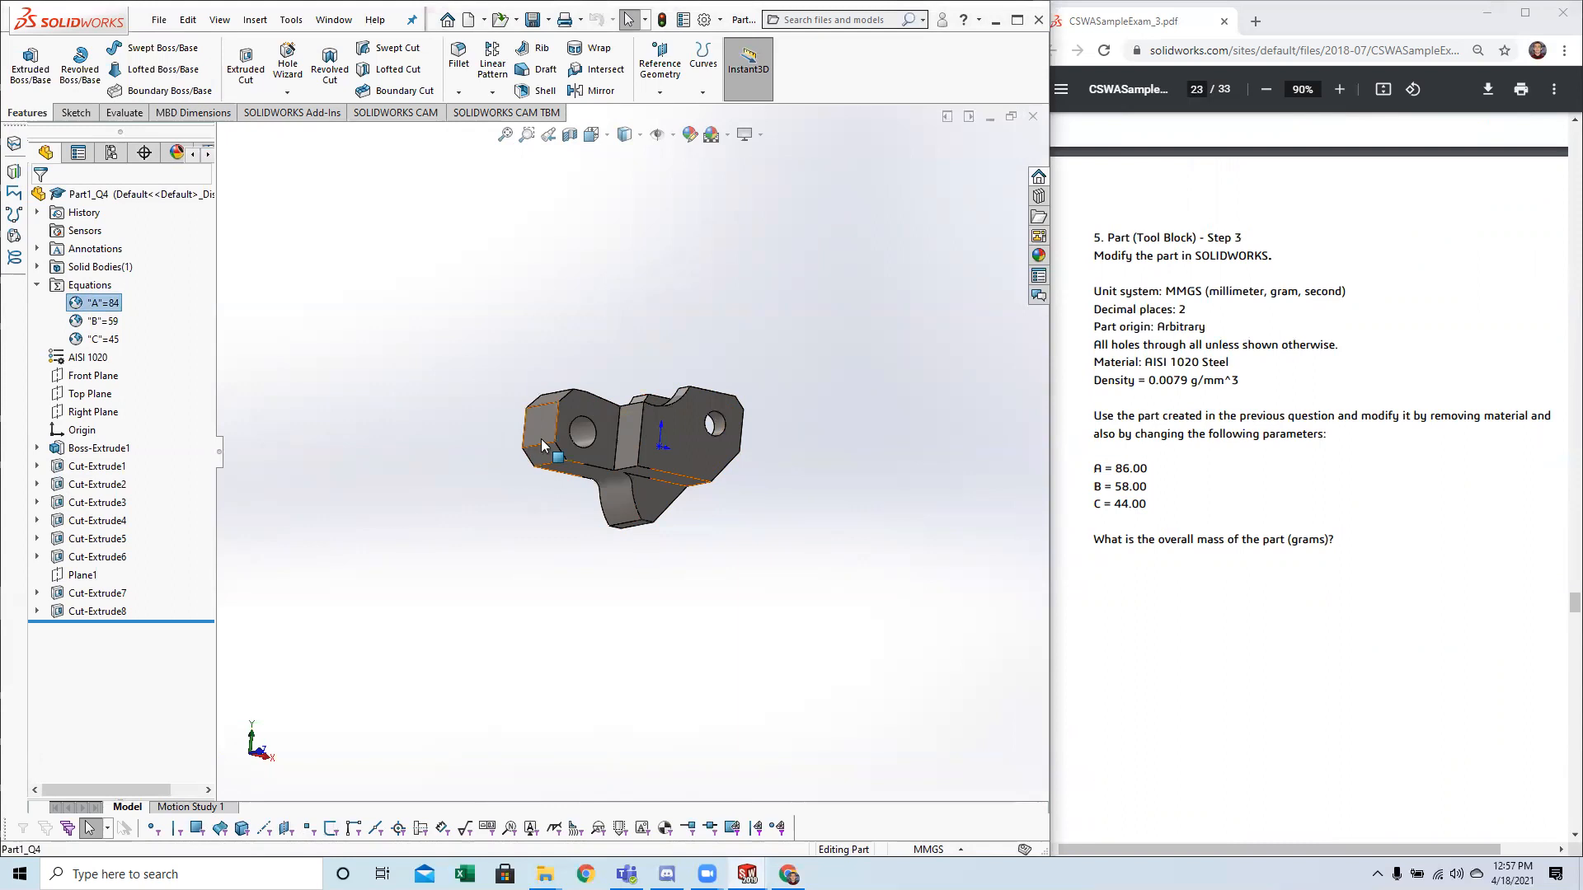
middle_drag(469, 467, 466, 533)
middle_drag(722, 402, 696, 408)
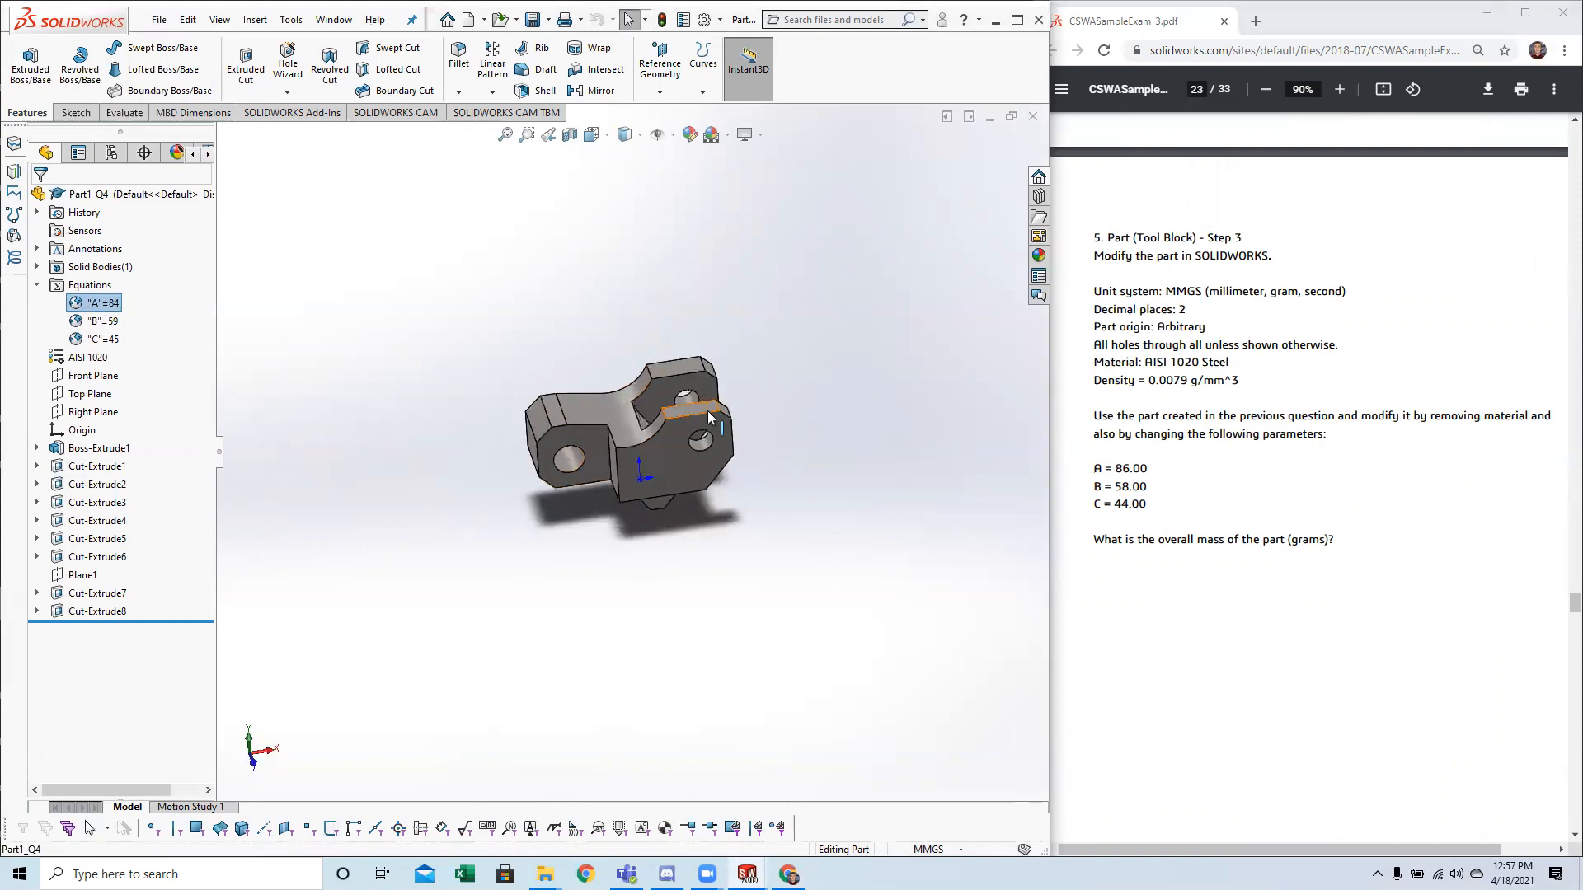
right_click(90, 302)
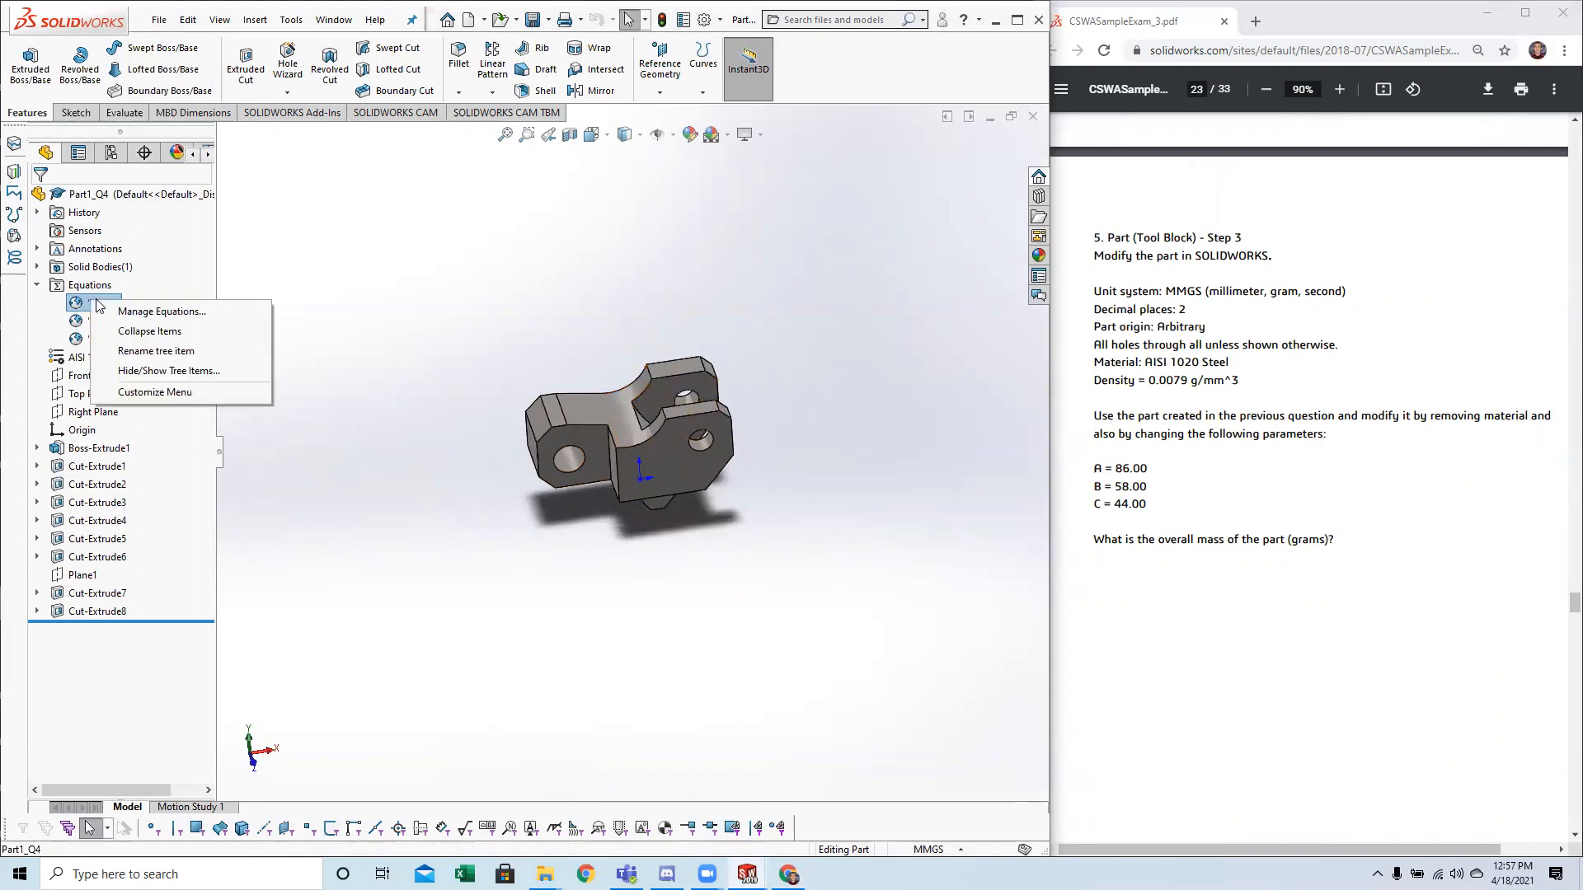
click(145, 311)
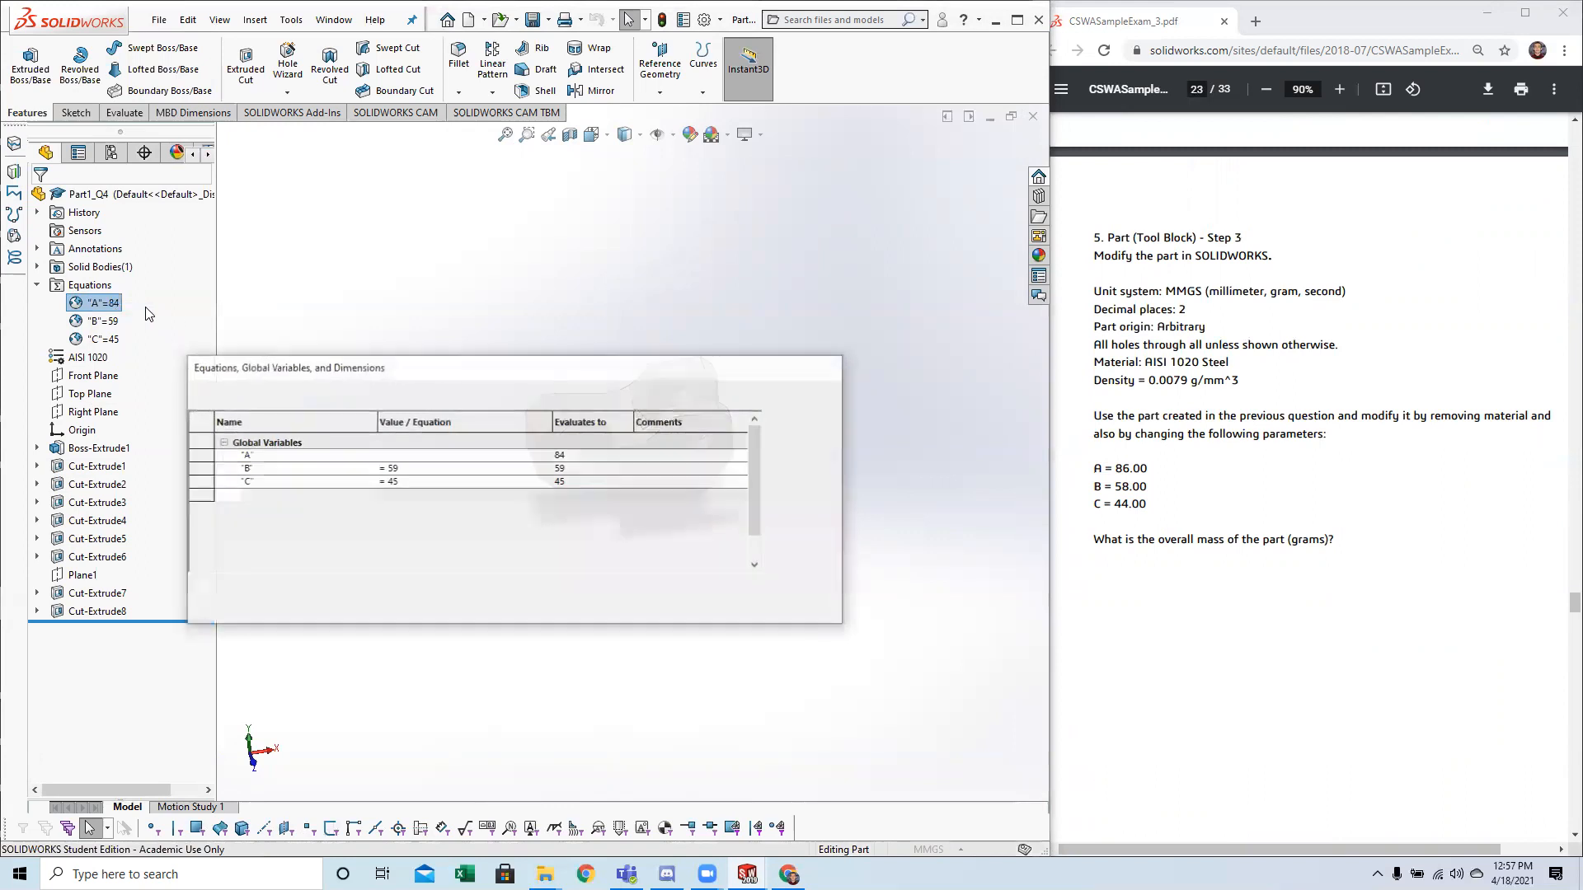
text(86)
Set the global variables B to 58 and C to 44 and apply the equation changes to the part.
click(404, 470)
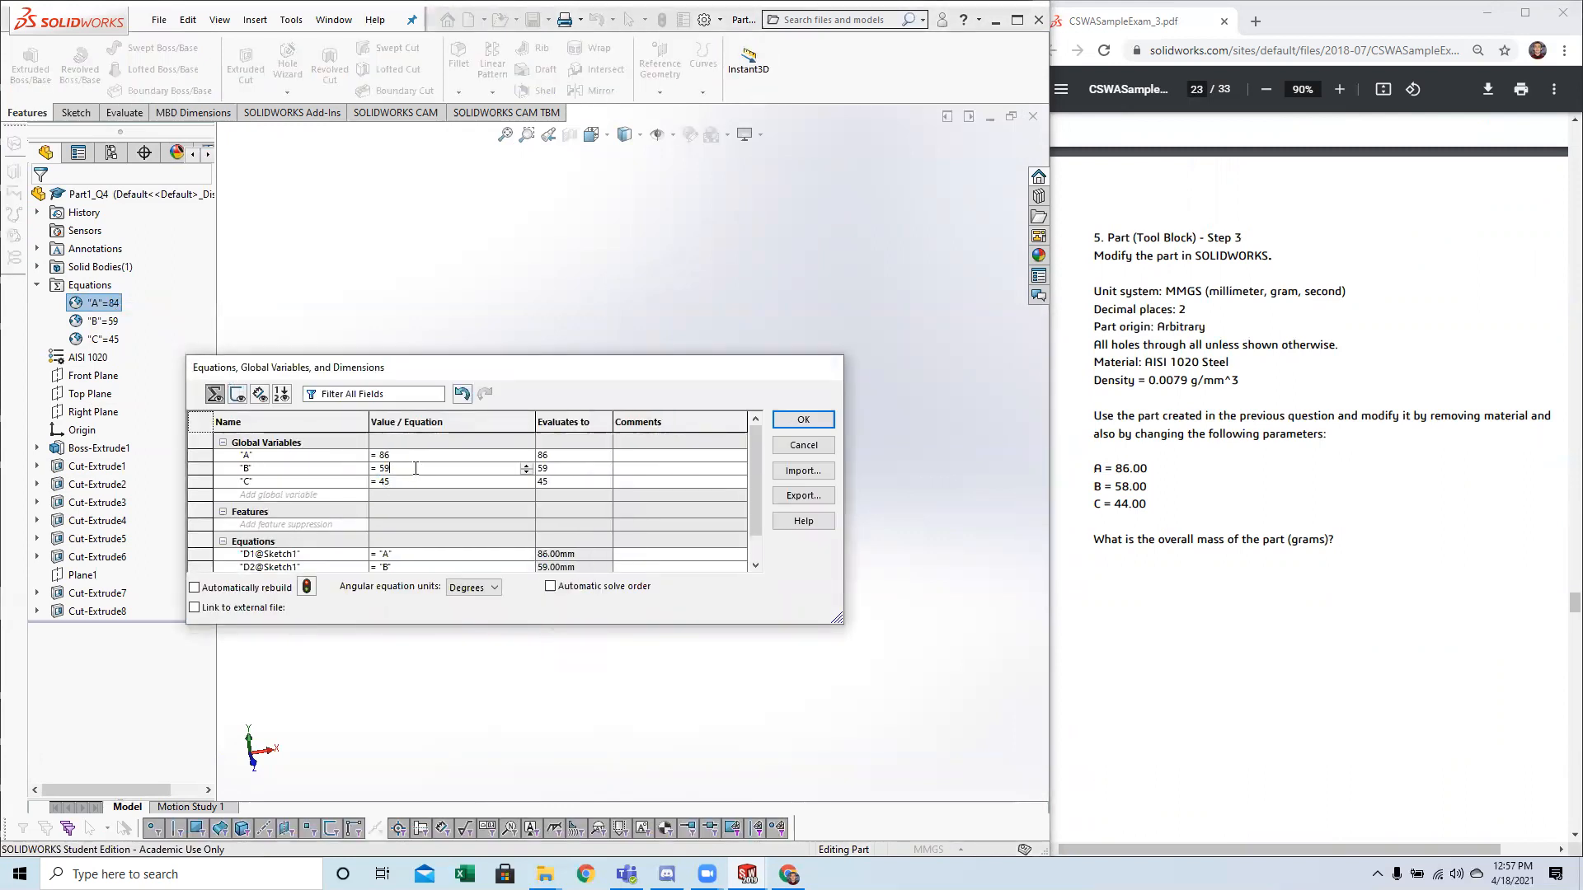
key(BackSpace)
text(8)
key(Return)
click(445, 480)
key(BackSpace)
text(4)
key(Return)
click(803, 419)
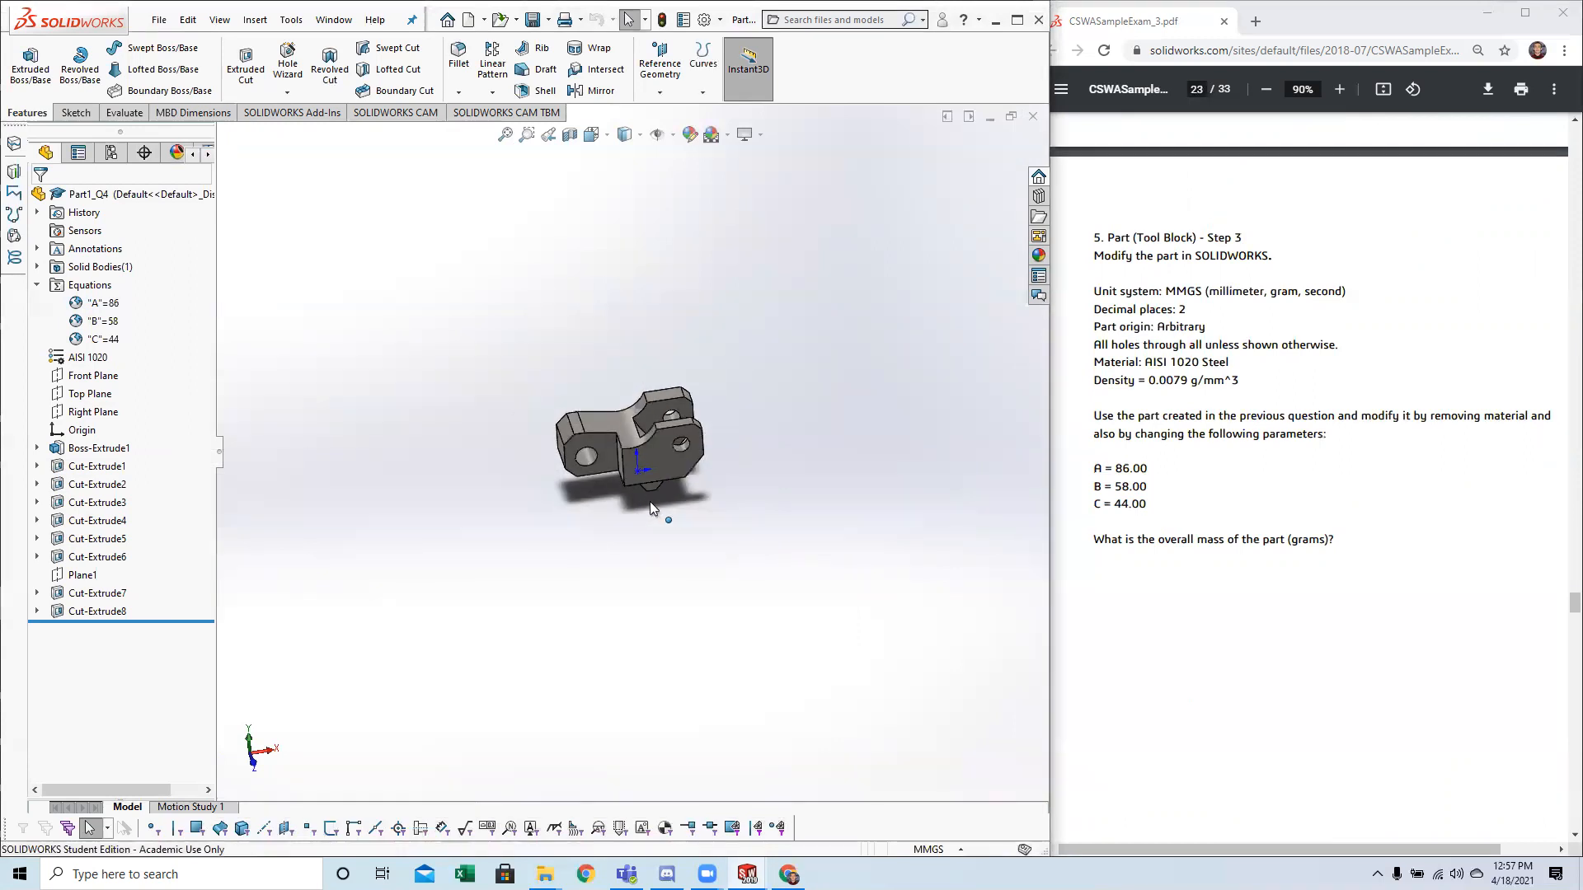
scroll(595, 420, down, 5)
middle_drag(629, 388, 627, 511)
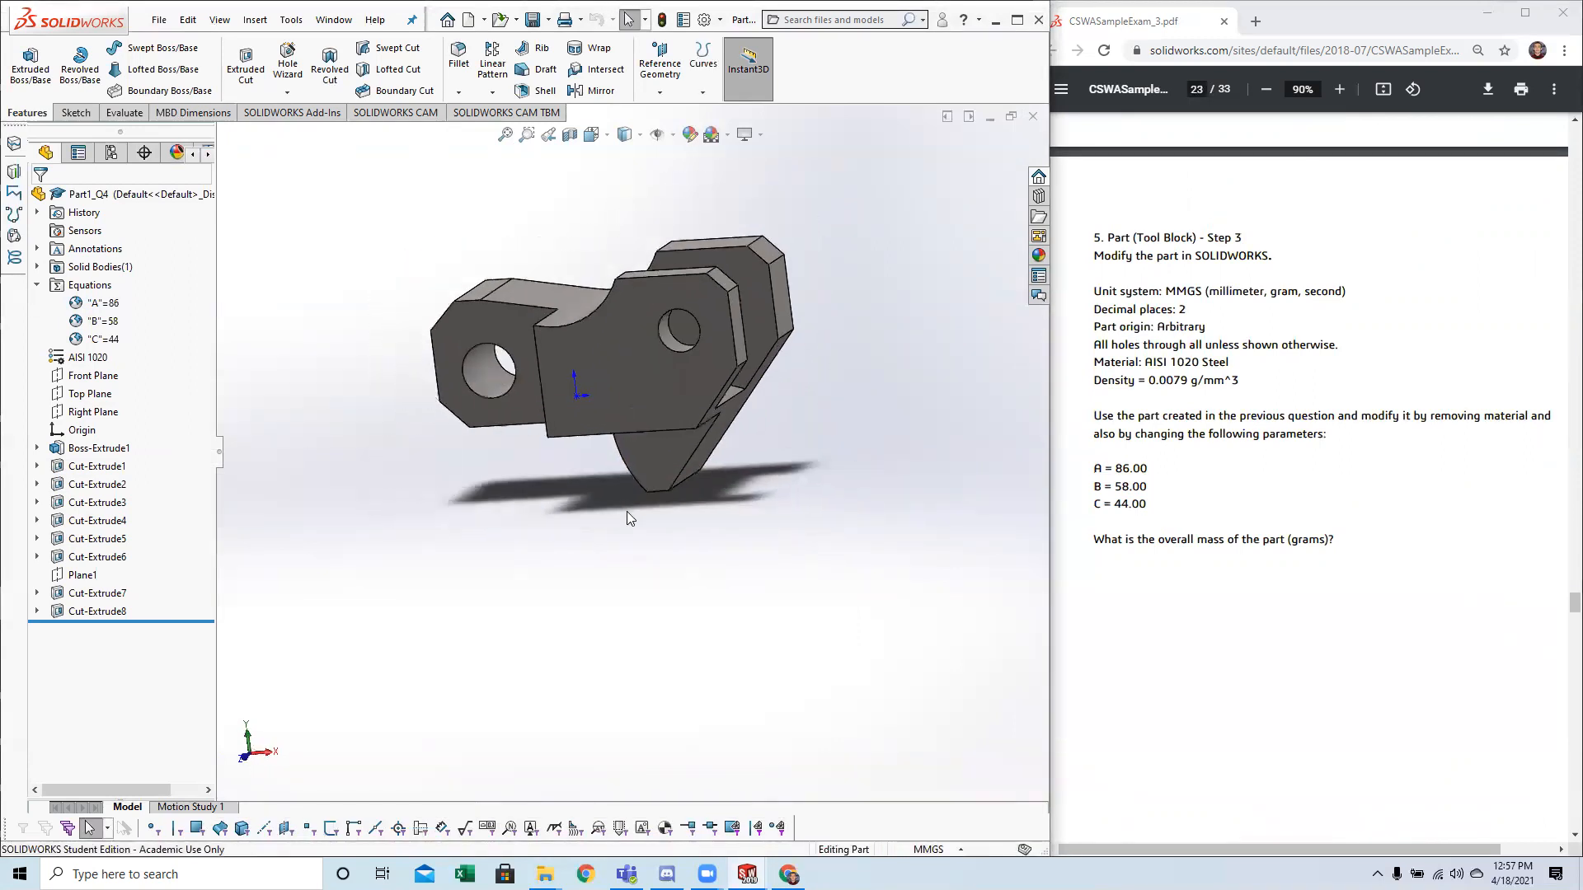
Evaluate the mass properties of the modified Tool Block part to determine its overall mass in grams.
scroll(627, 511, up, 4)
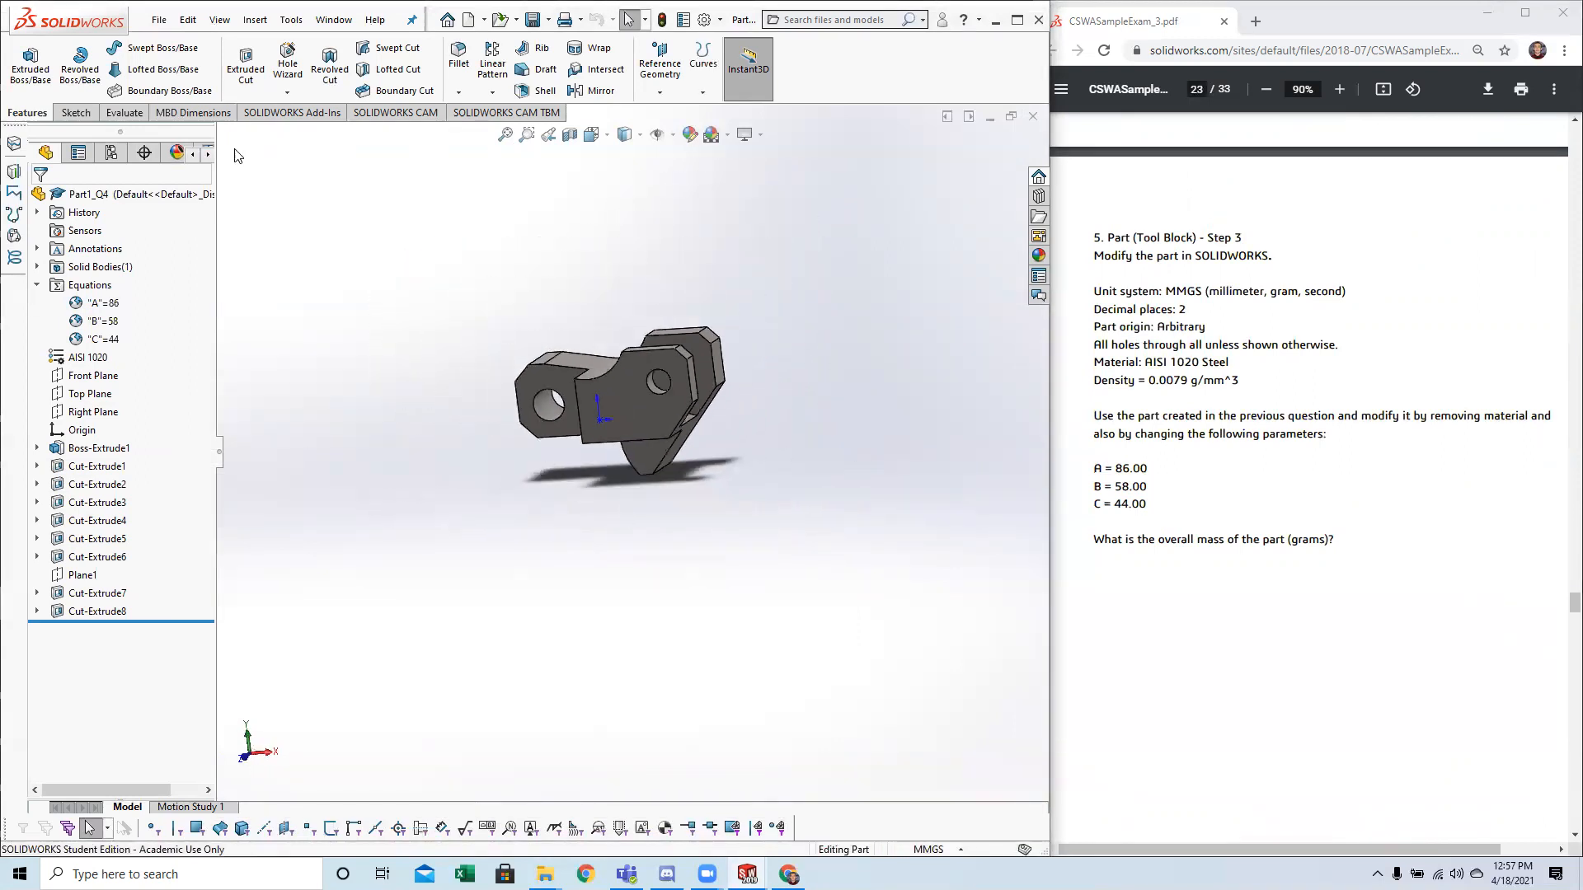
click(123, 113)
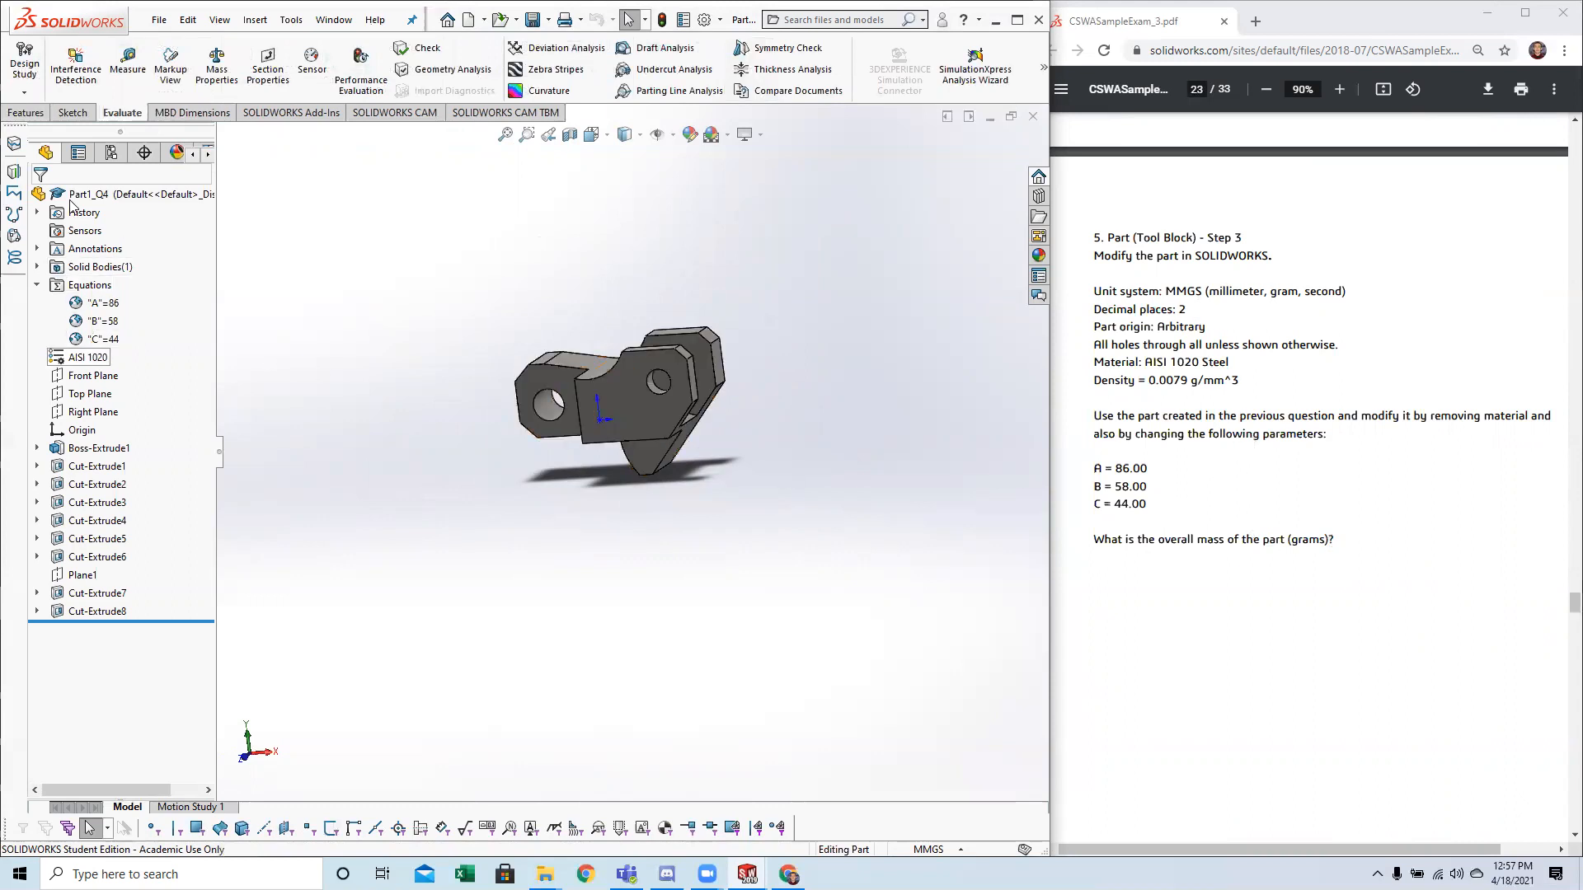
click(216, 70)
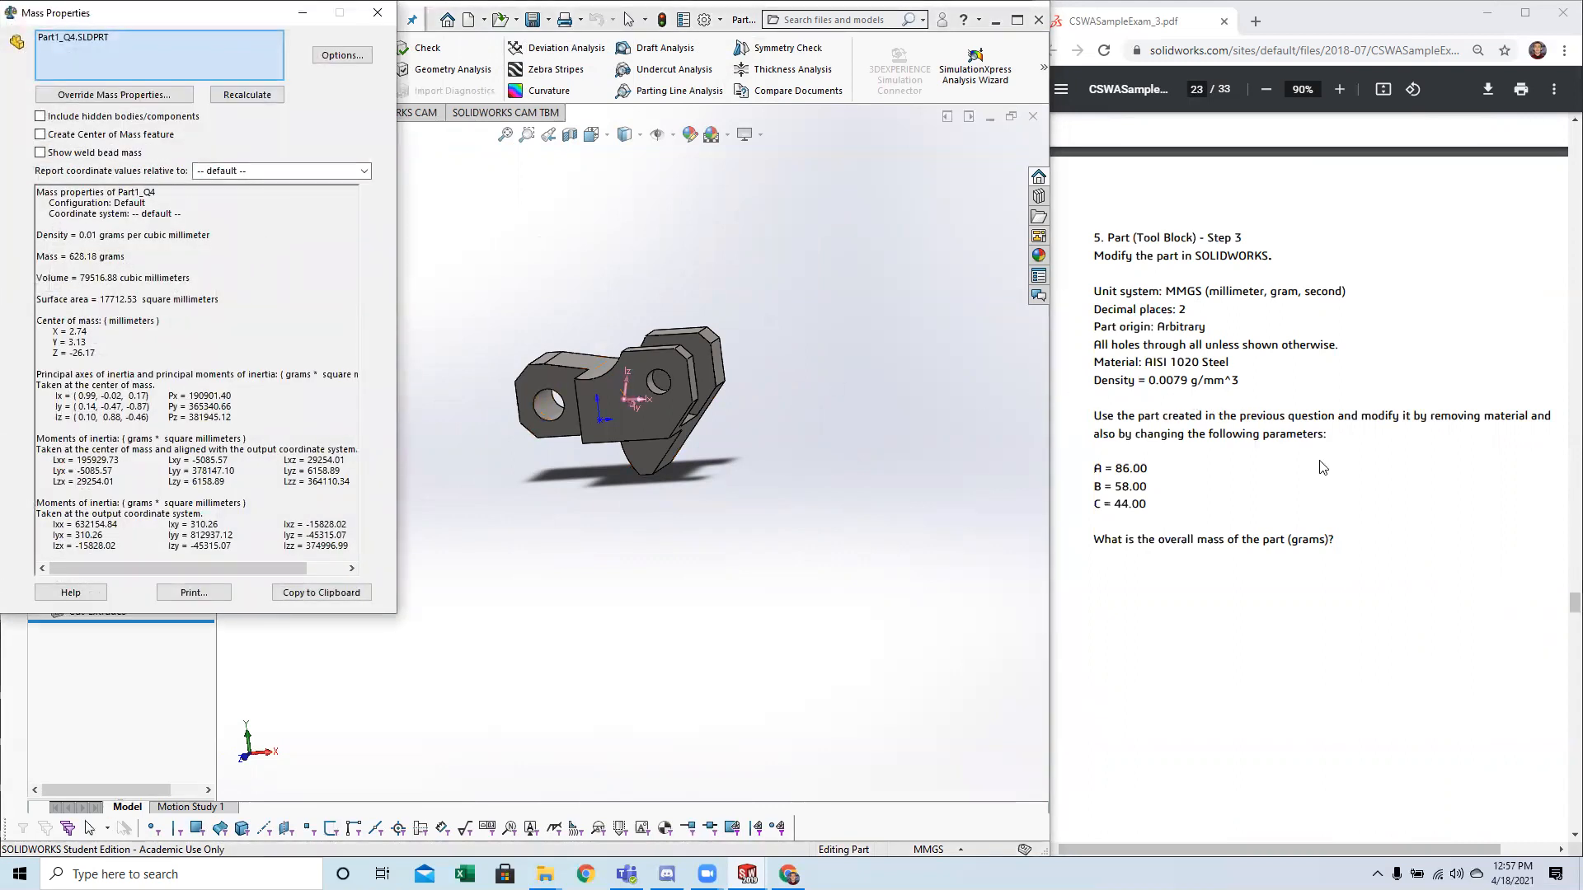
Compare the part's calculated mass with question 5's entry in the exam's answer key and close the mass properties.
drag(1571, 610, 1565, 727)
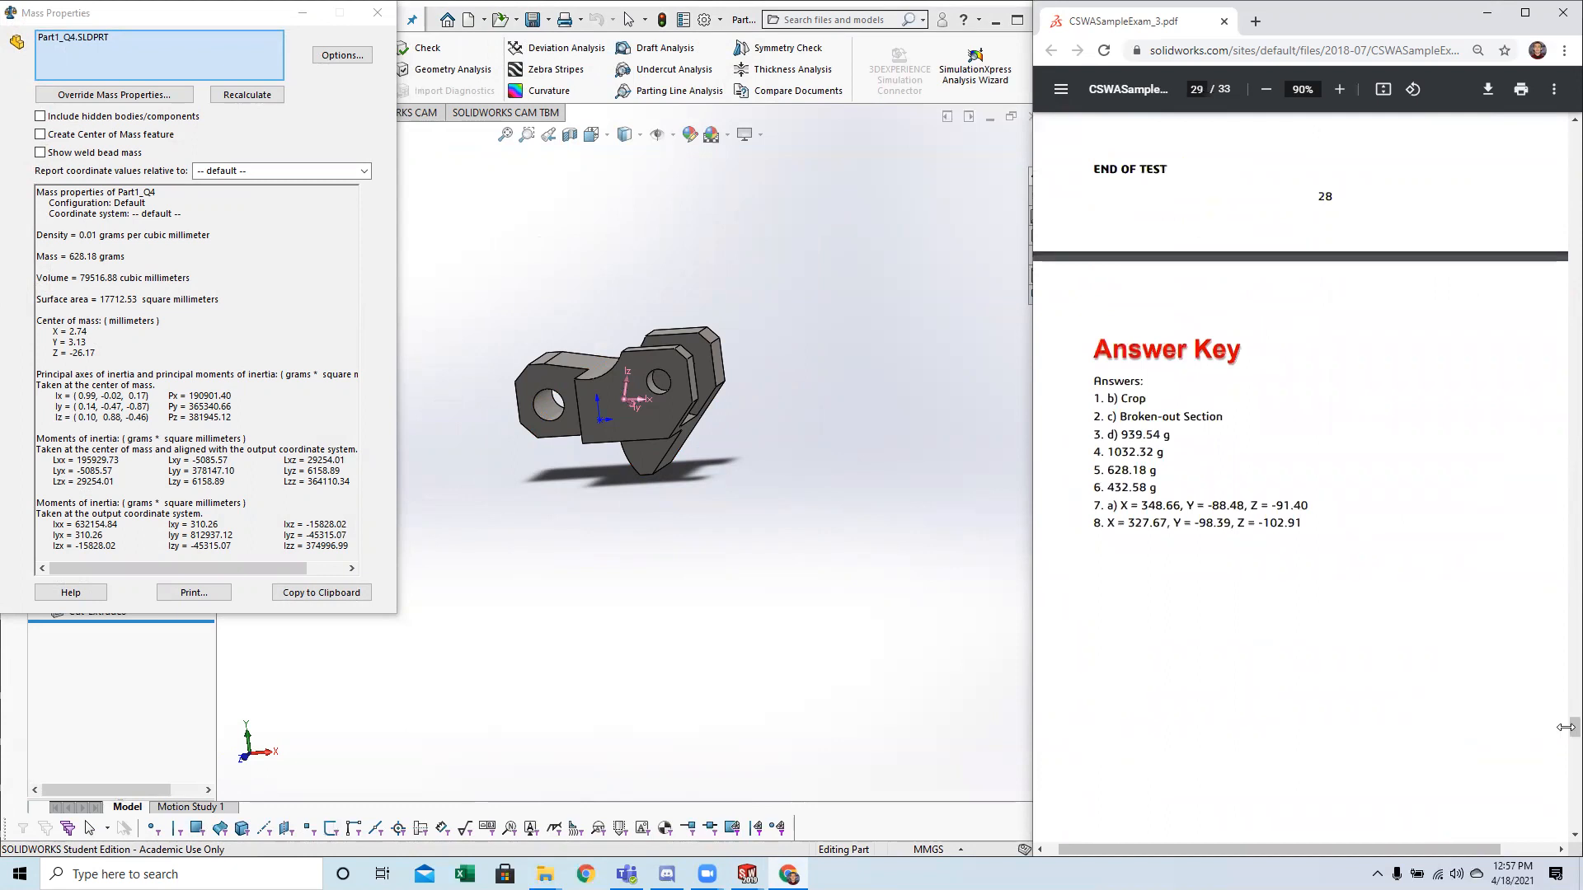
mouse_move(1166, 470)
mouse_down()
mouse_move(1092, 468)
mouse_move(1161, 470)
mouse_up()
click(1113, 470)
click(1161, 470)
drag(70, 257, 122, 257)
click(124, 256)
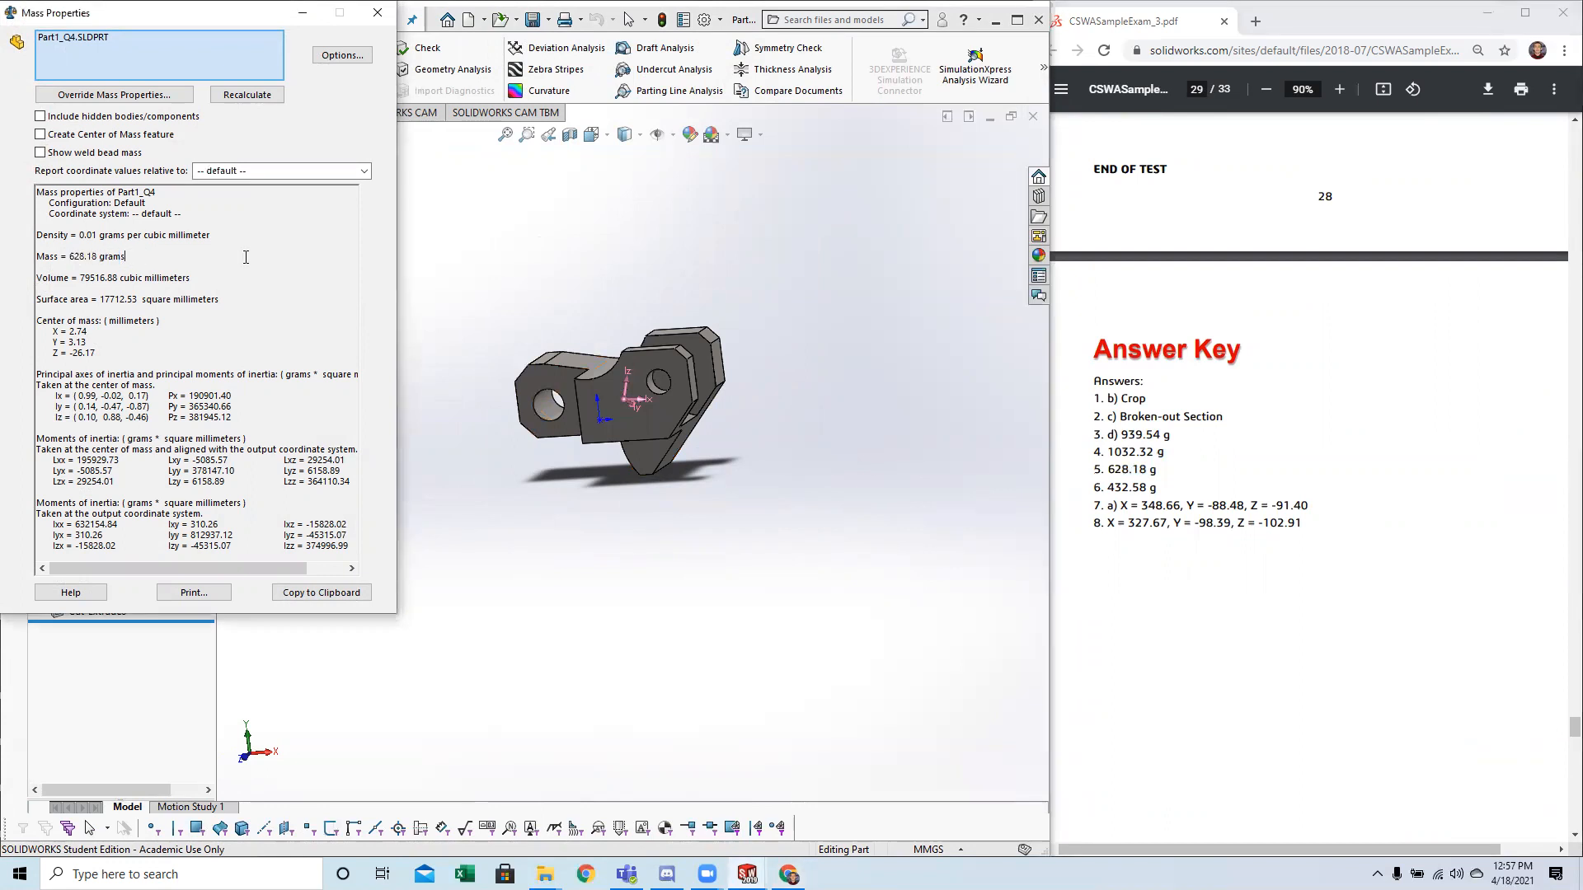
click(378, 12)
Return from the answer key to the part modeling pages and bring up the drawings for question 6.
scroll(678, 490, up, 2)
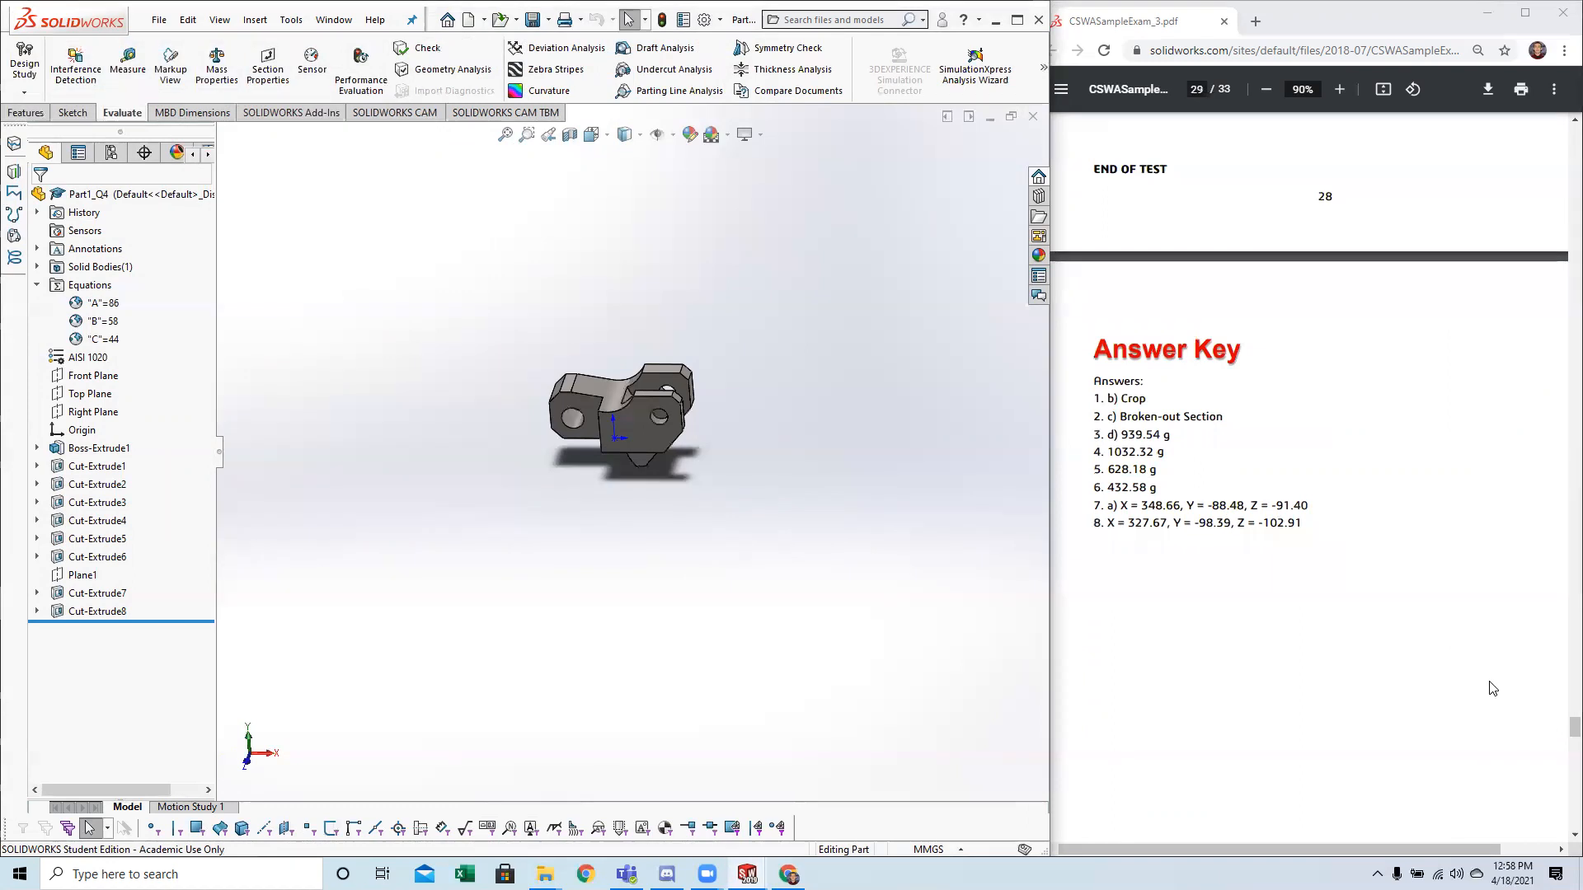
drag(1572, 729, 1558, 575)
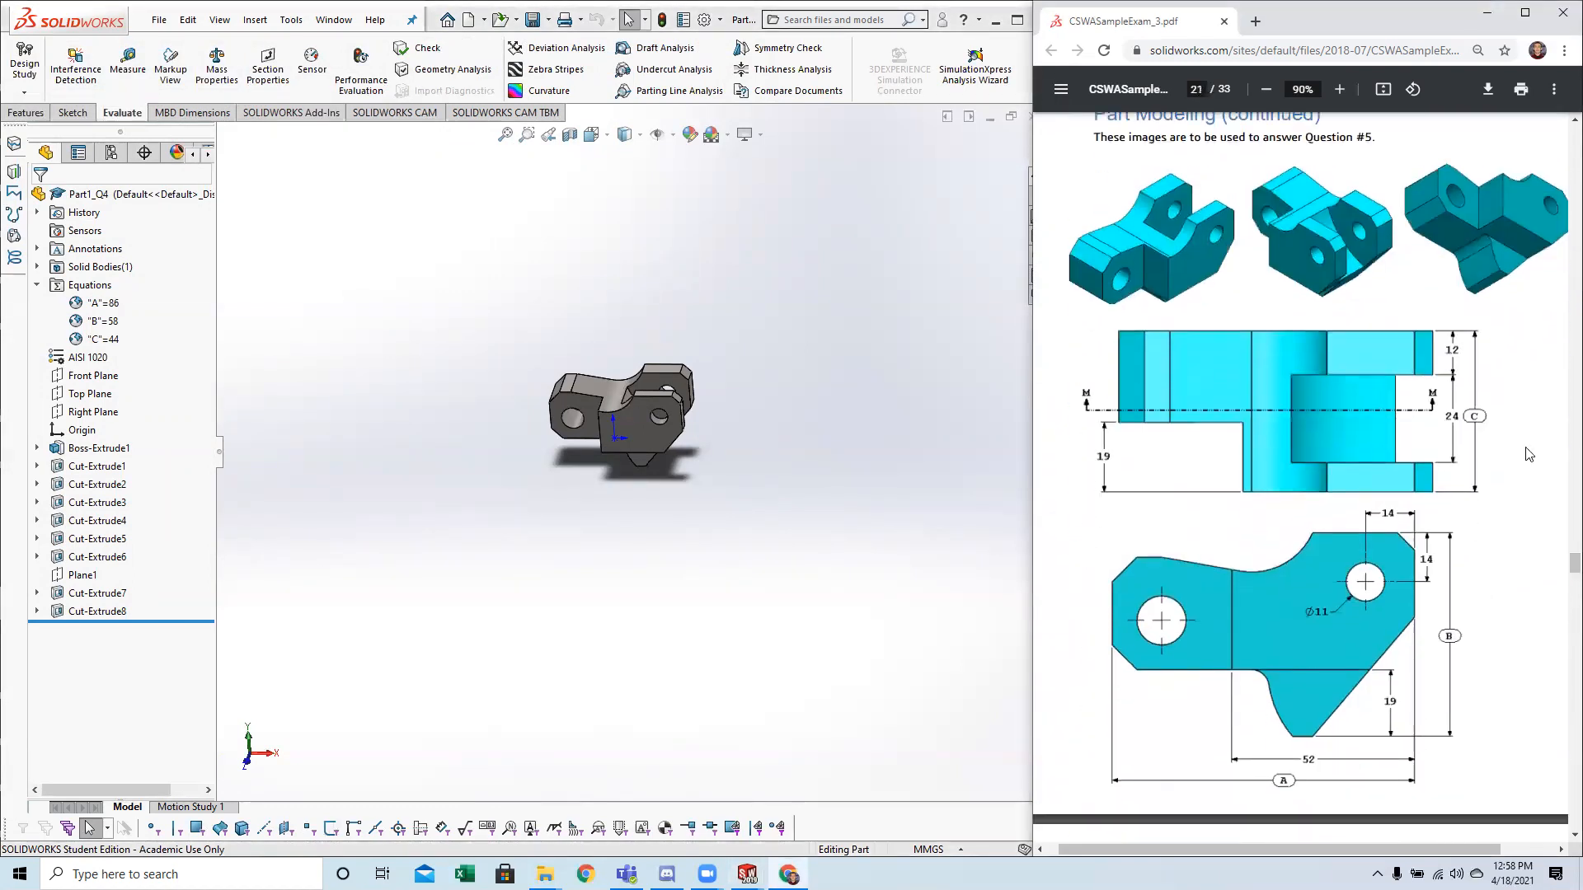
scroll(1418, 412, down, 6)
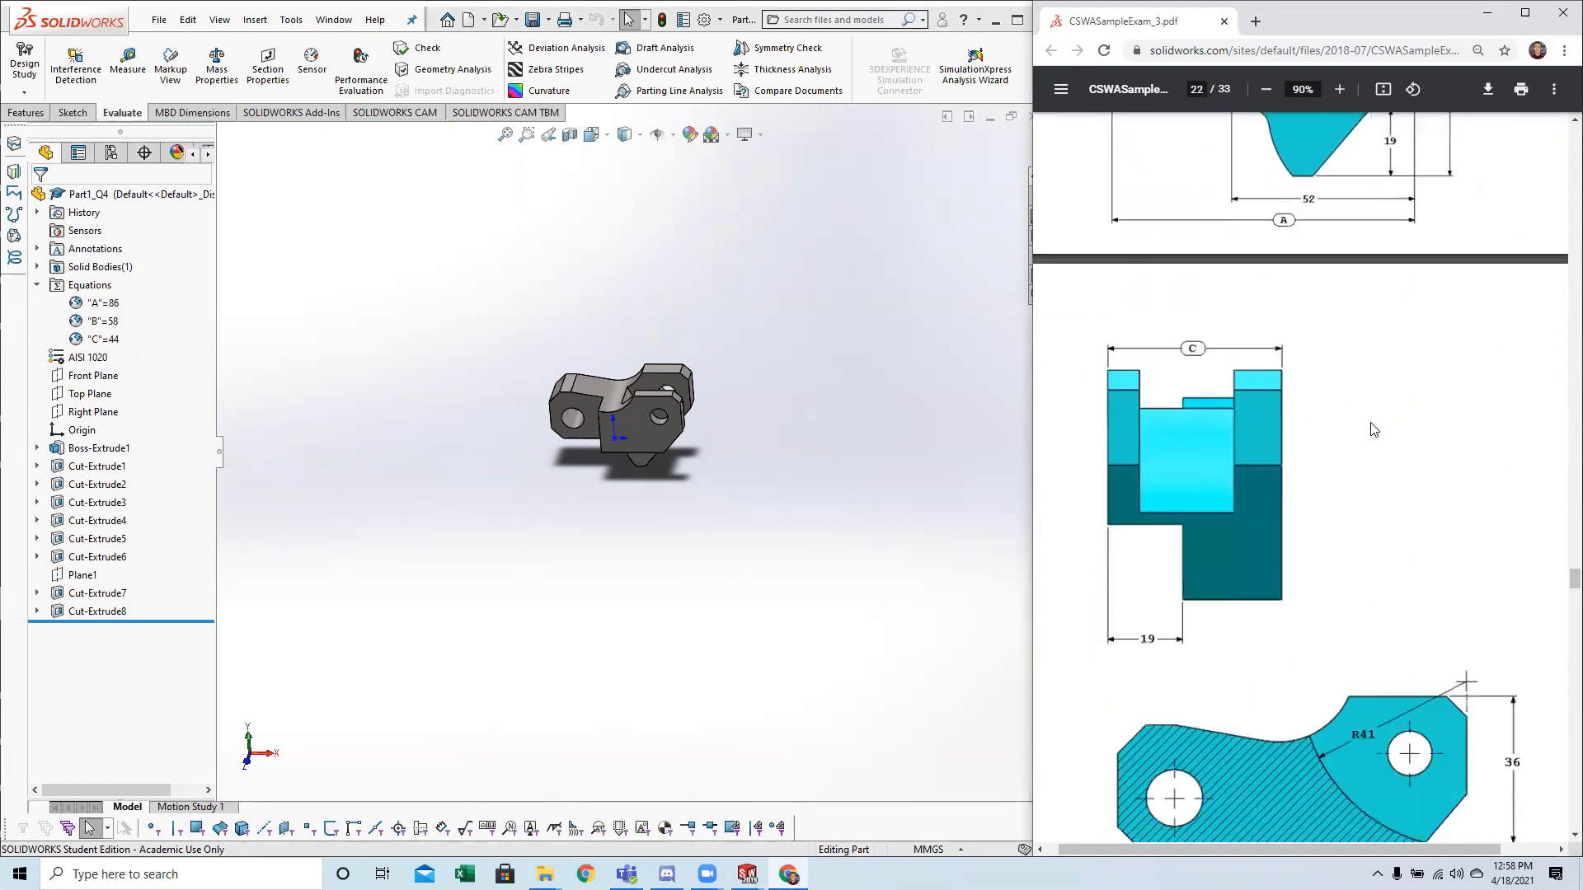
scroll(1372, 429, down, 8)
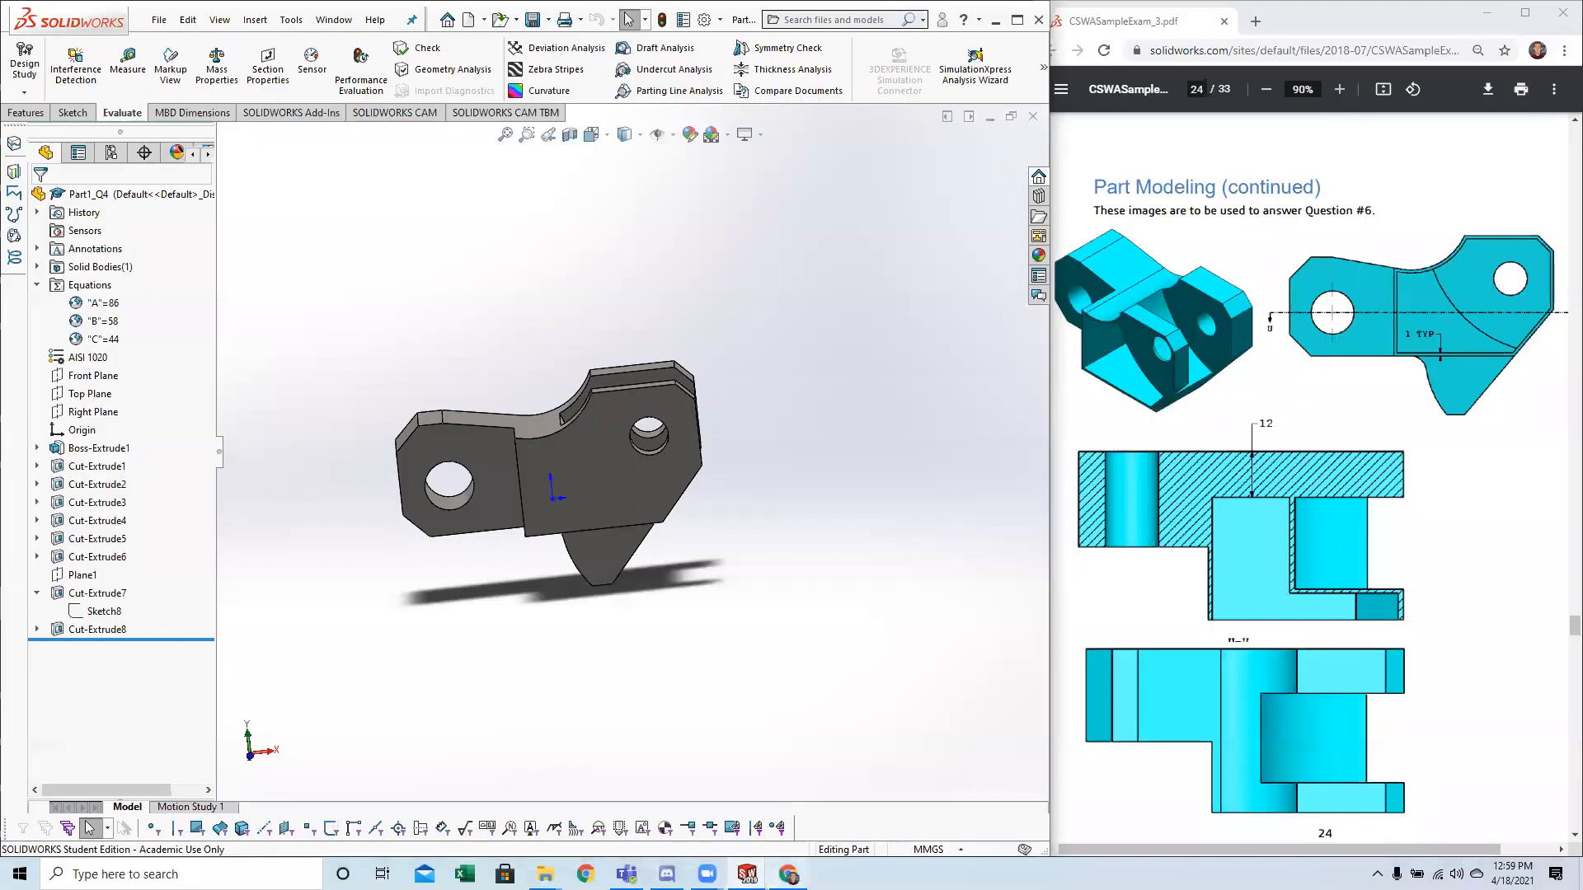
mouse_move(667, 874)
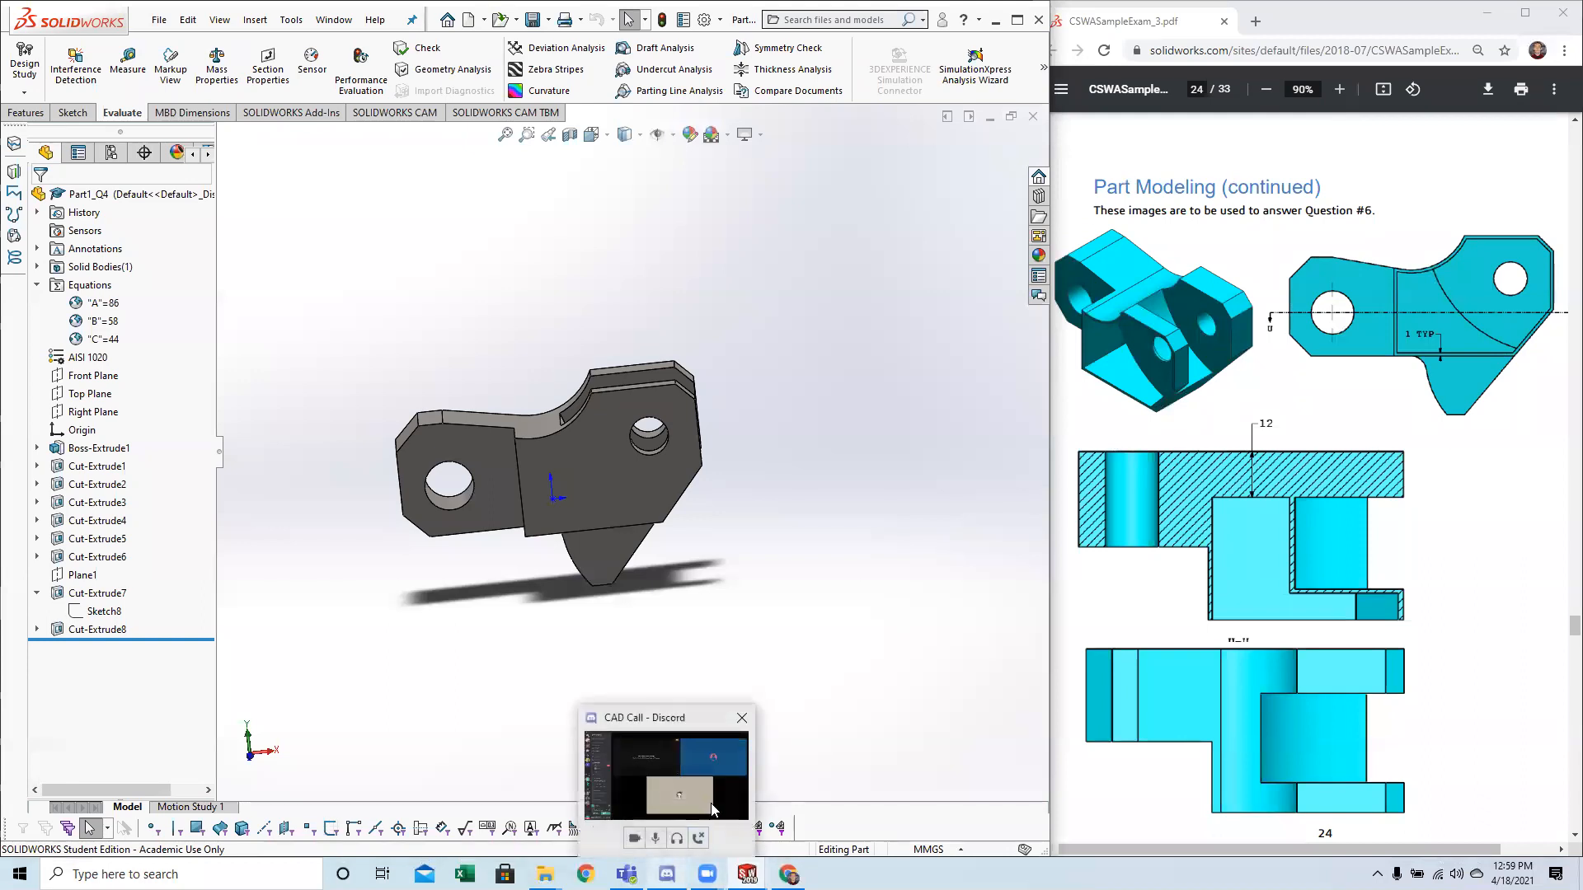